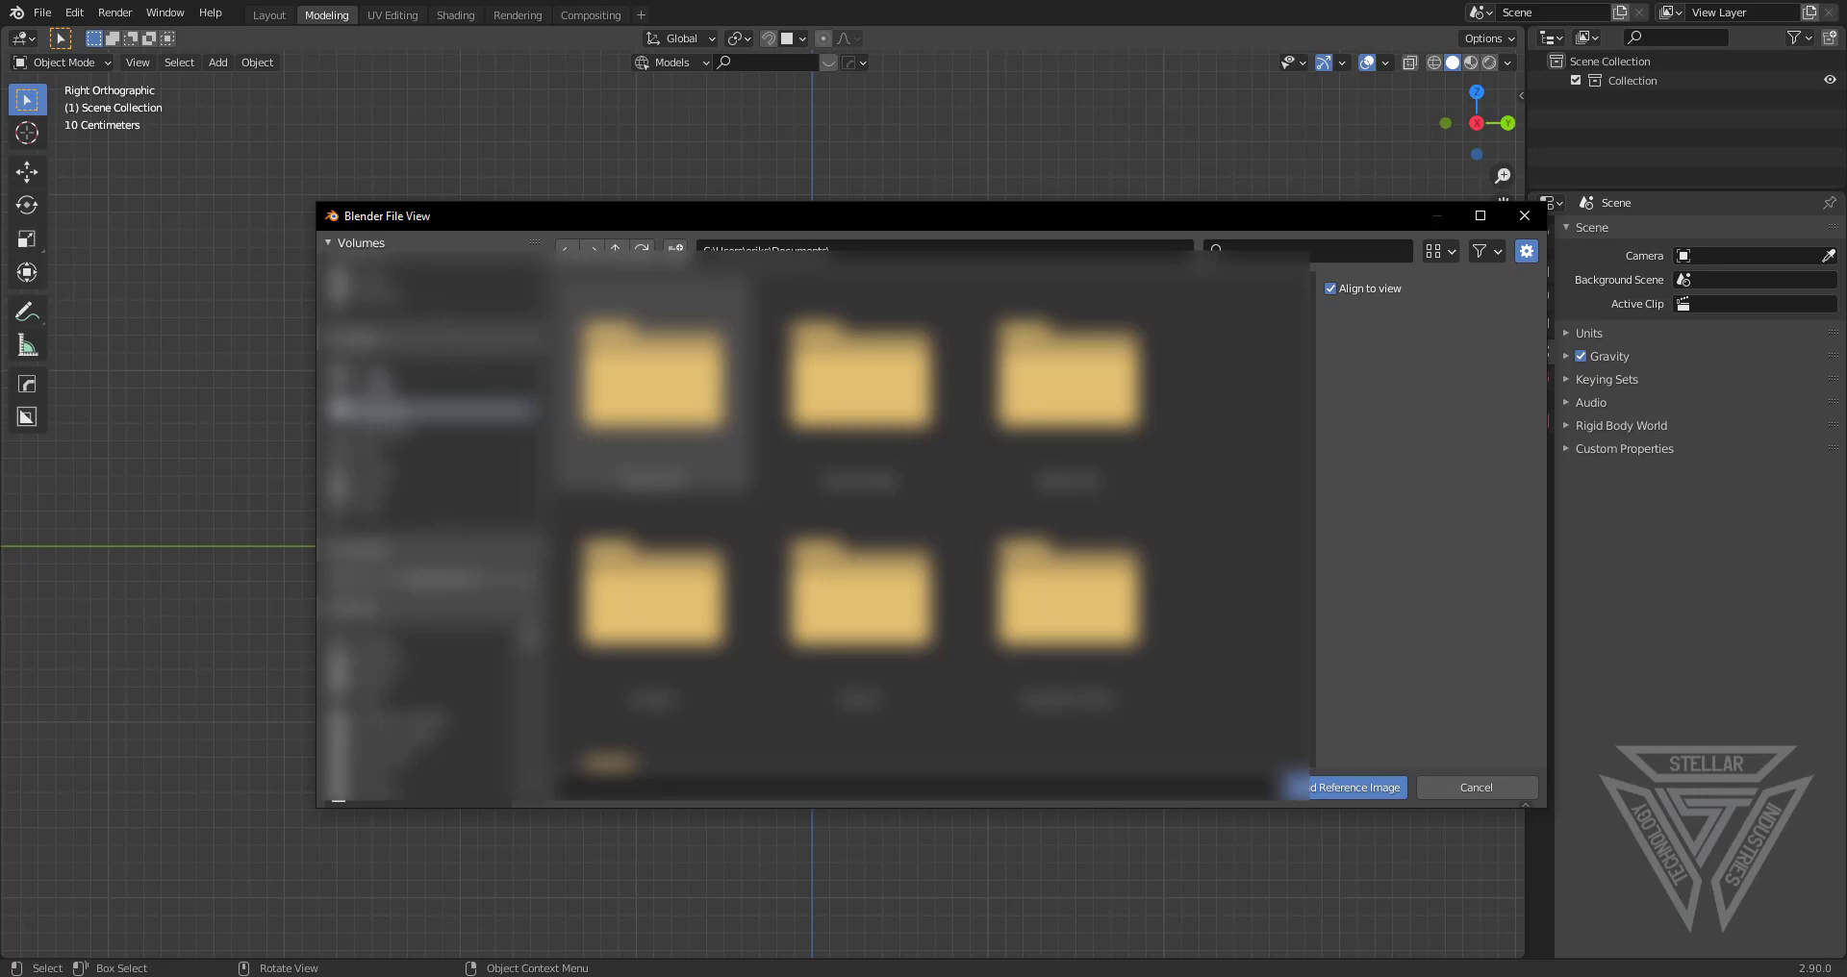
Add the grayscale sketch from the desktop folder as a reference image aligned to the right view
{"action": "left_click", "coordinate": [385, 393]}
{"action": "scroll", "coordinate": [845, 471], "scroll_direction": "down", "scroll_amount": 8}
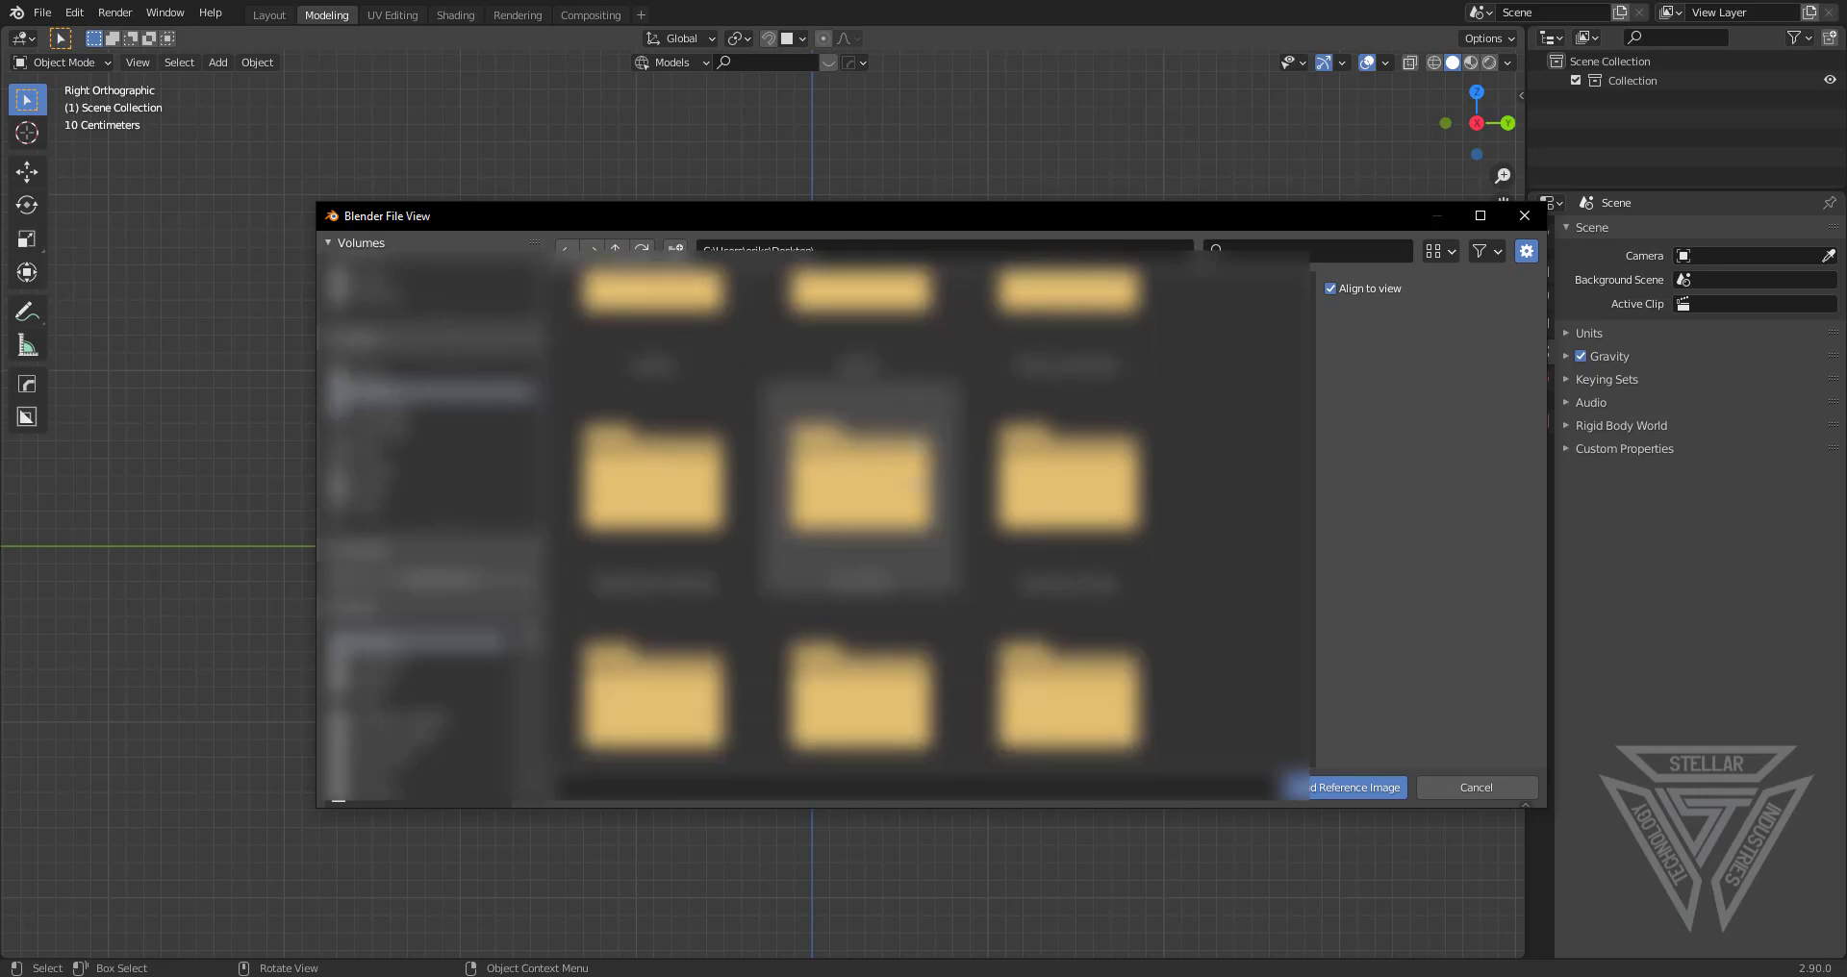
{"action": "scroll", "coordinate": [953, 507], "scroll_direction": "down", "scroll_amount": 10}
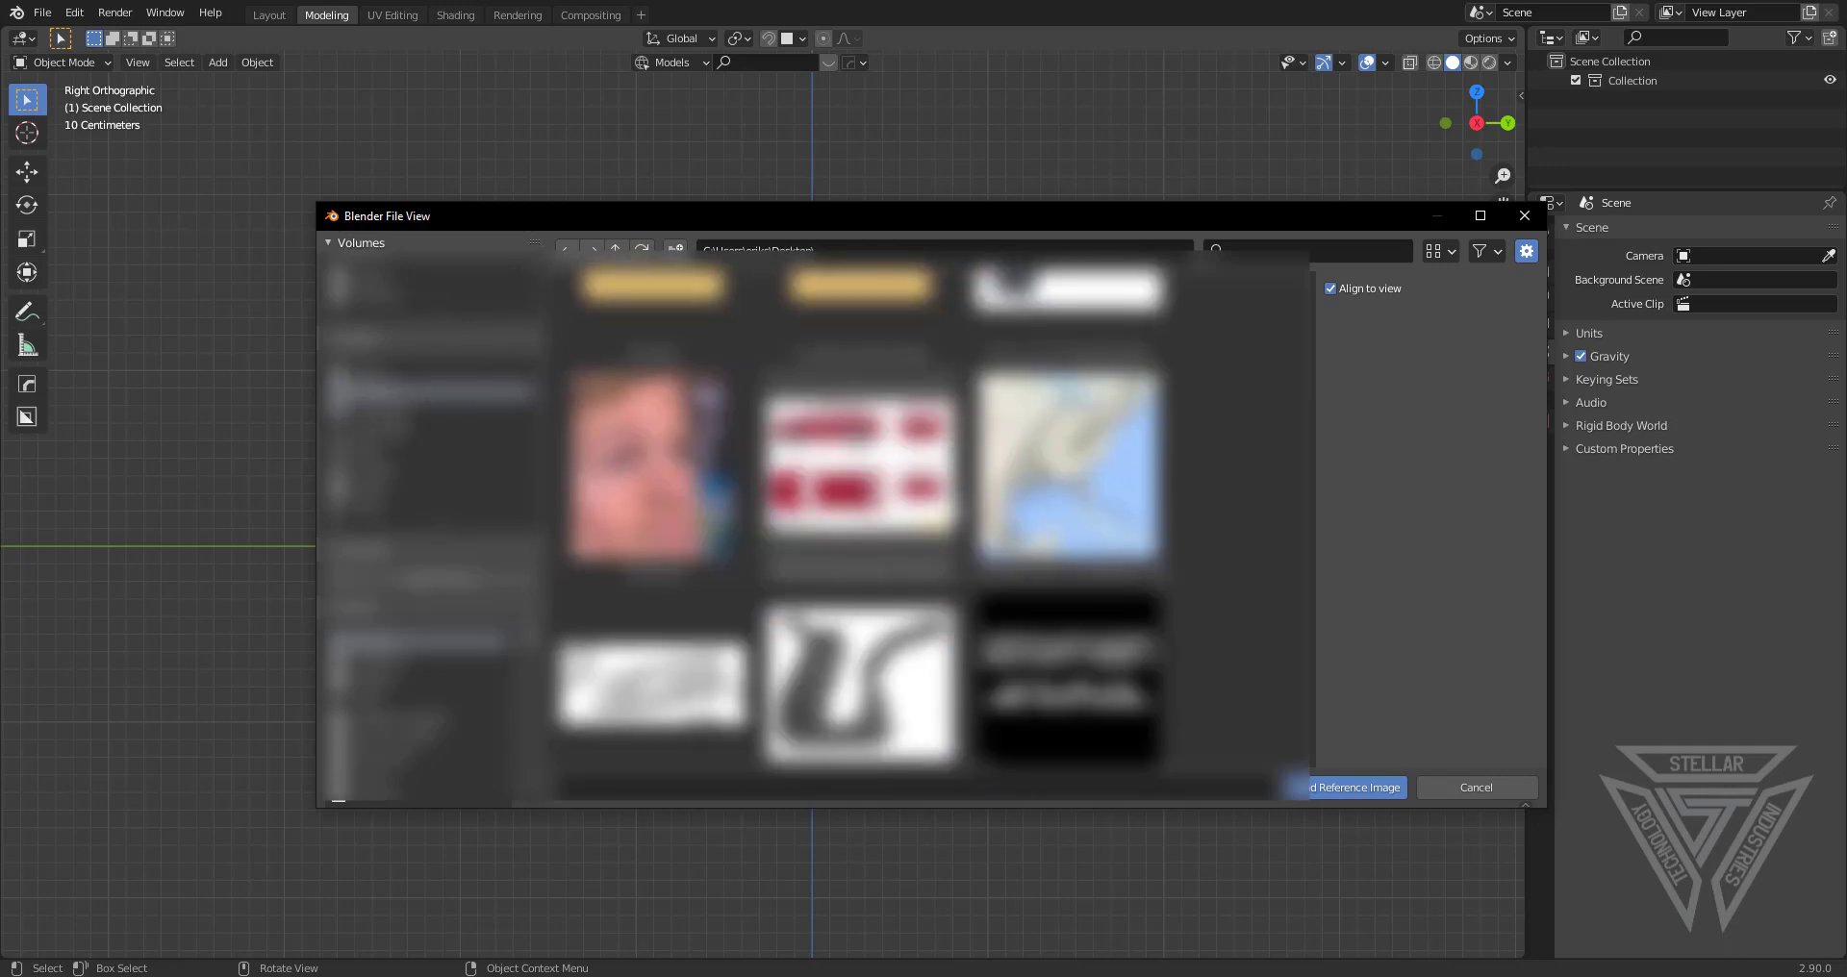
{"action": "left_click", "coordinate": [734, 438]}
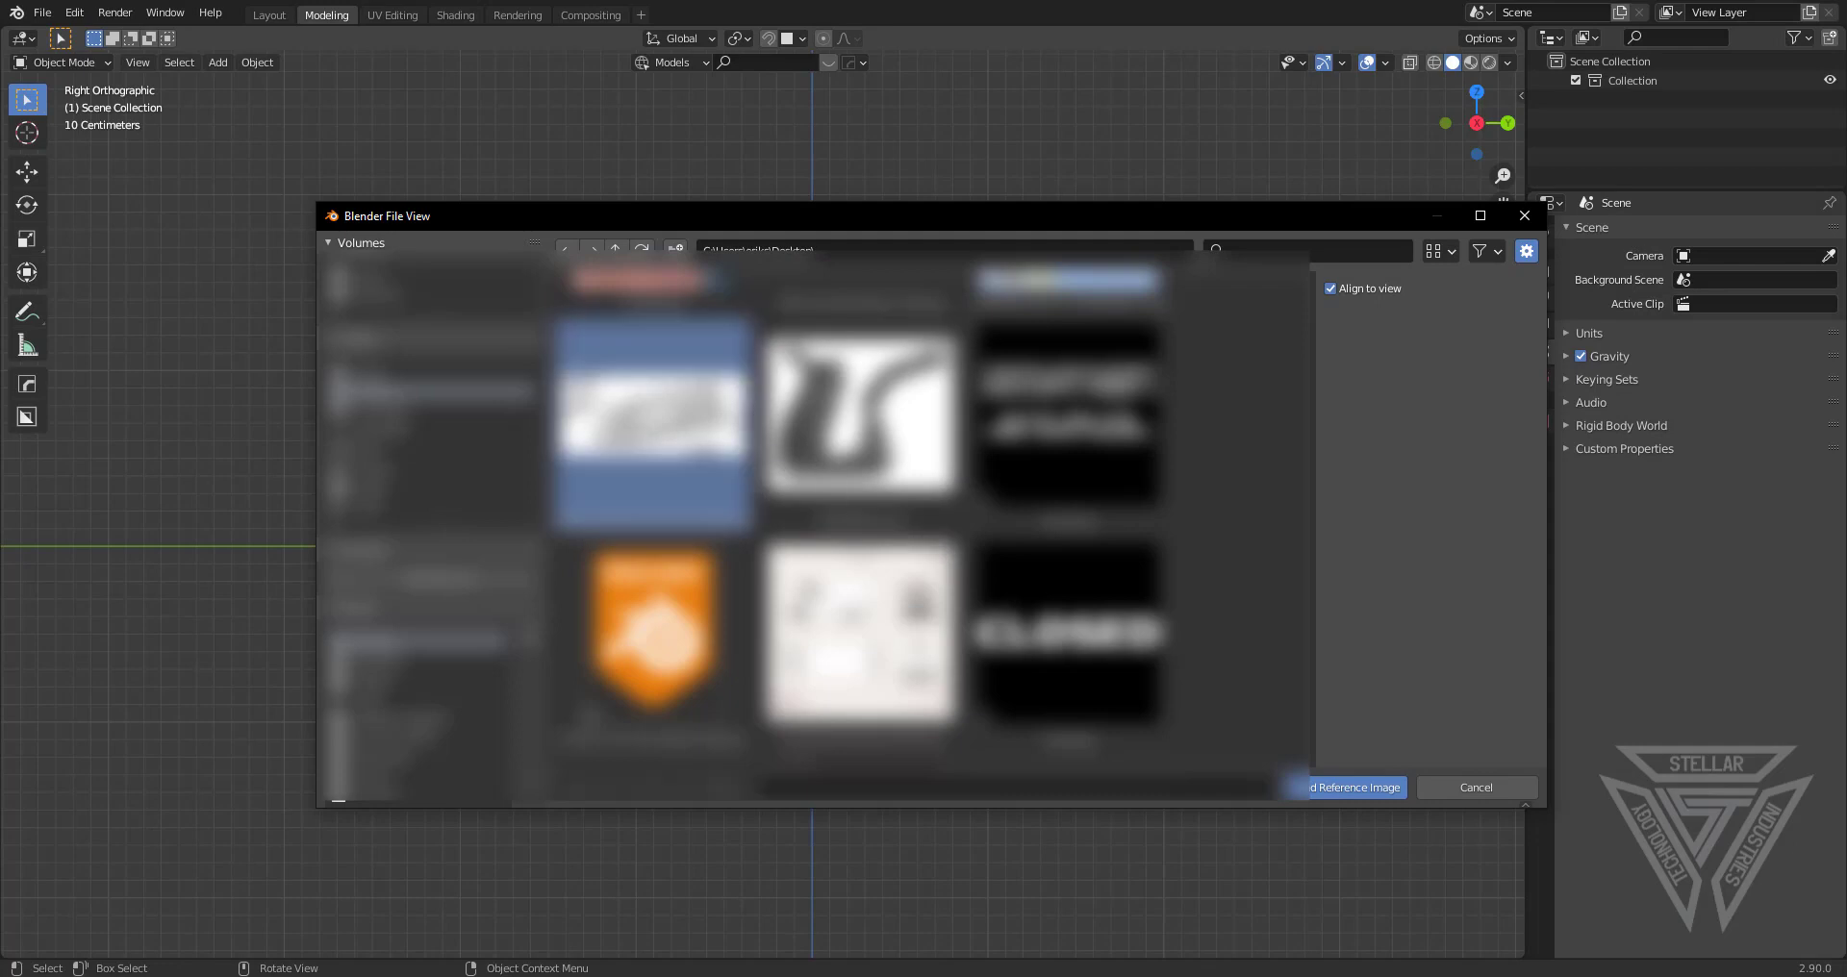
{"action": "left_click", "coordinate": [1354, 787]}
Move the reference image back along the X axis and scale it down to about 0.58
{"action": "middle_click_drag", "start_coordinate": [970, 554], "coordinate": [1135, 687]}
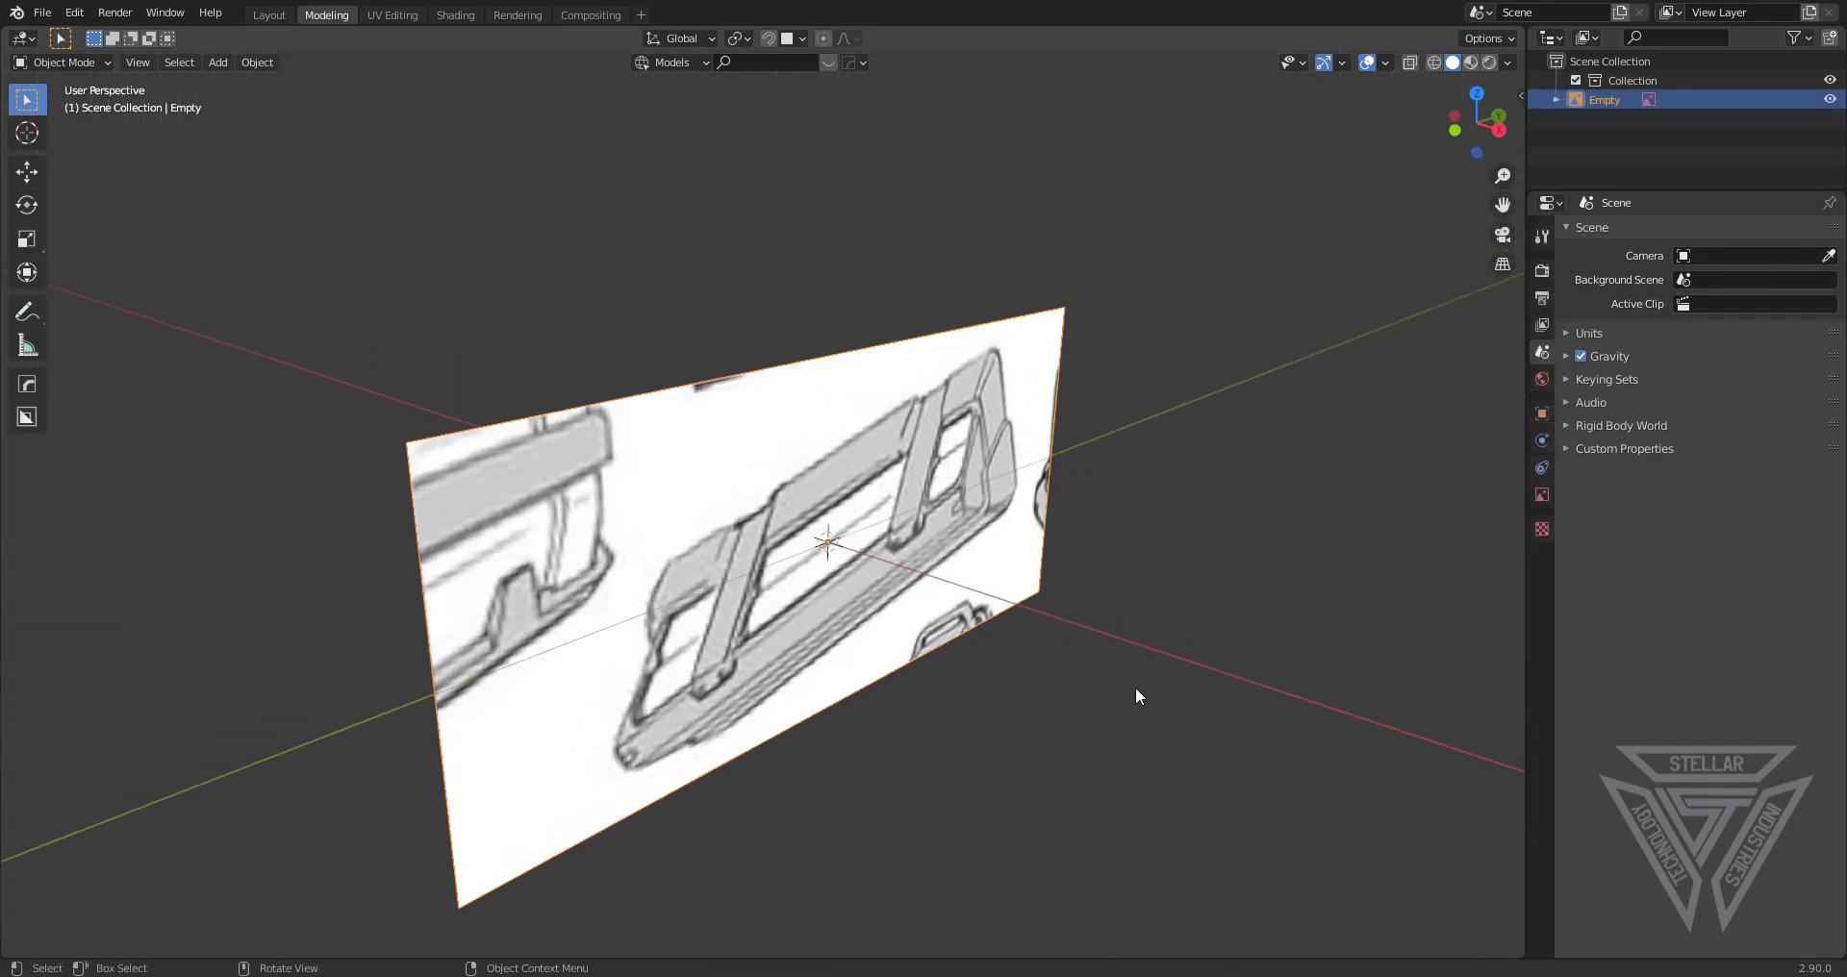
{"action": "key", "text": "g"}
{"action": "key", "text": "x"}
{"action": "left_click", "coordinate": [778, 540]}
{"action": "key", "text": "s"}
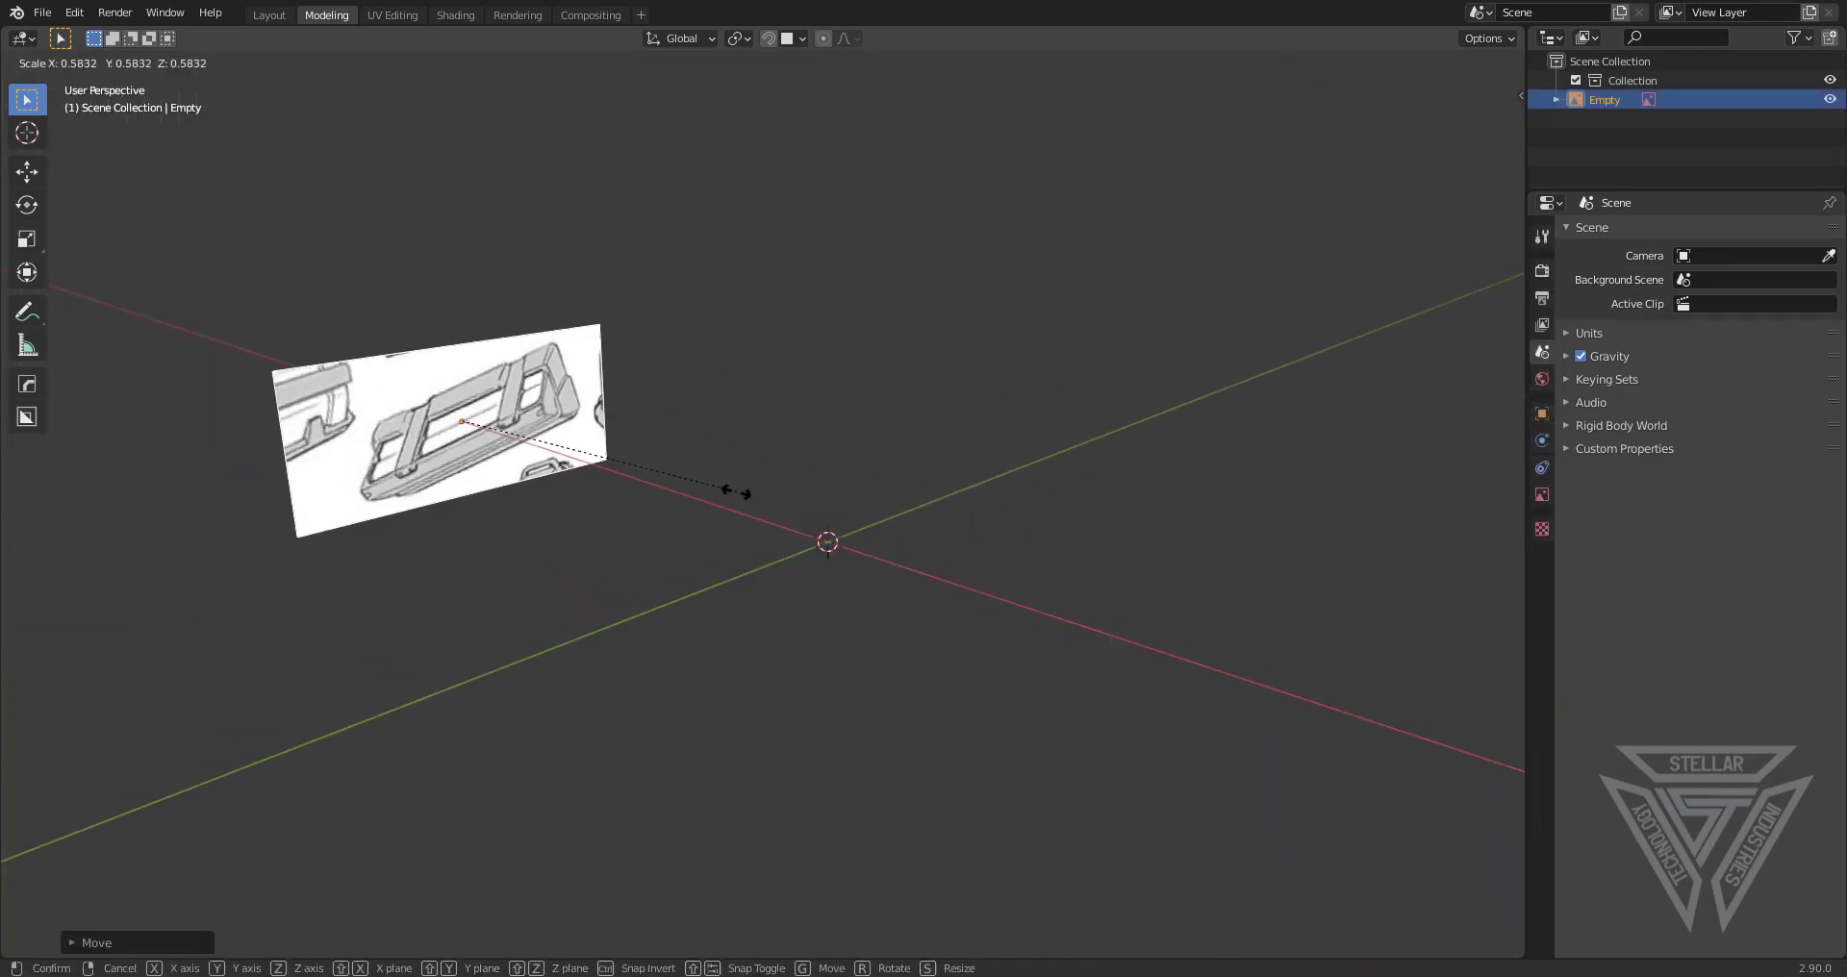
{"action": "left_click", "coordinate": [730, 489]}
{"action": "middle_click_drag", "start_coordinate": [734, 491], "coordinate": [864, 516]}
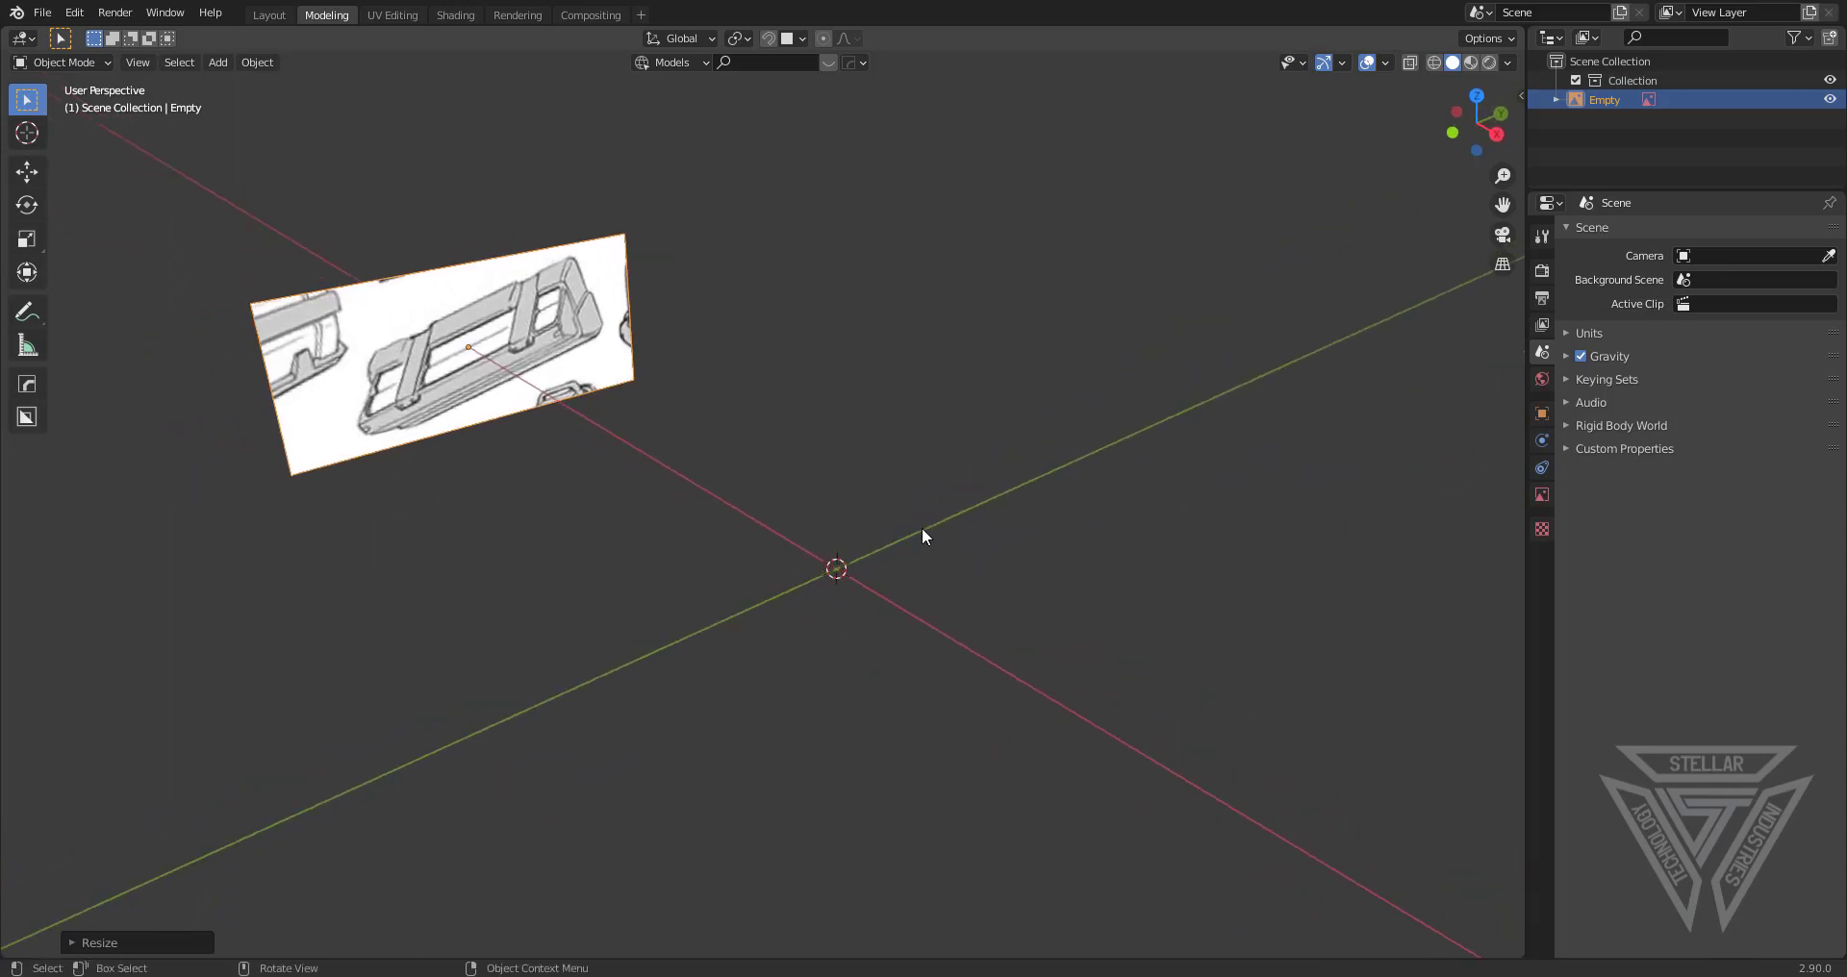
Add a cube at the origin and flatten it along Z to roughly half its height
{"action": "key", "text": "shift+a"}
{"action": "mouse_move", "coordinate": [948, 190]}
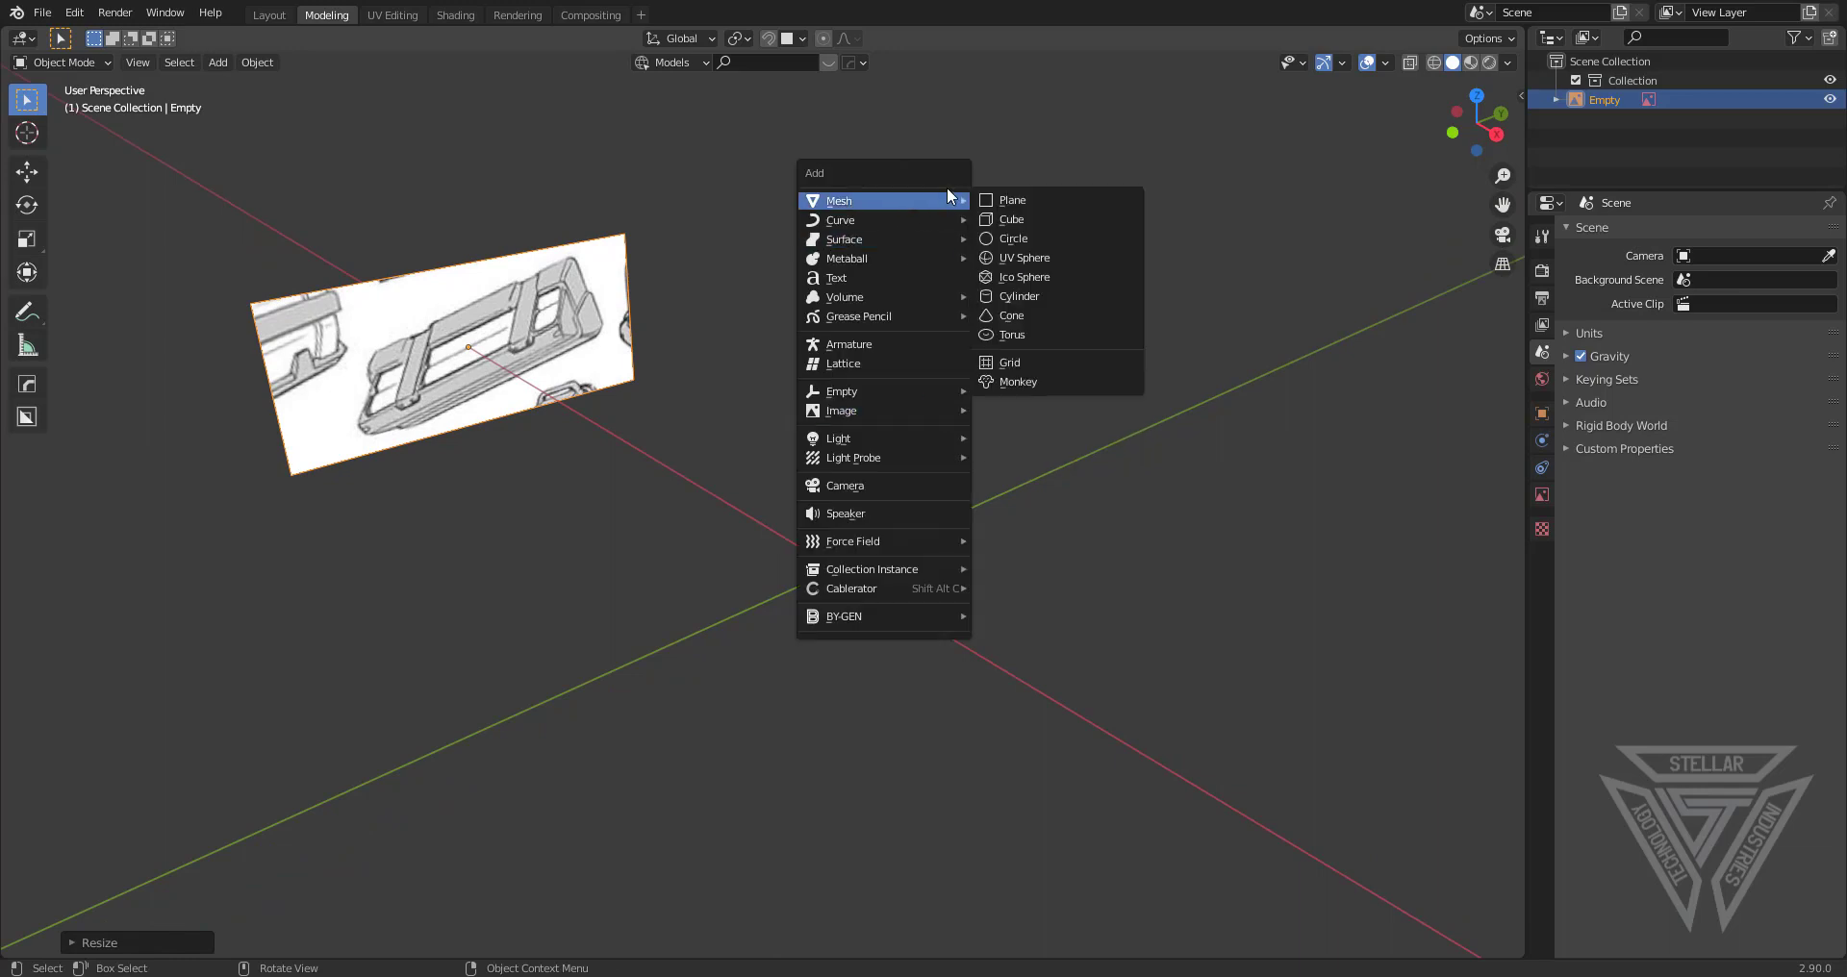
{"action": "left_click", "coordinate": [1054, 225]}
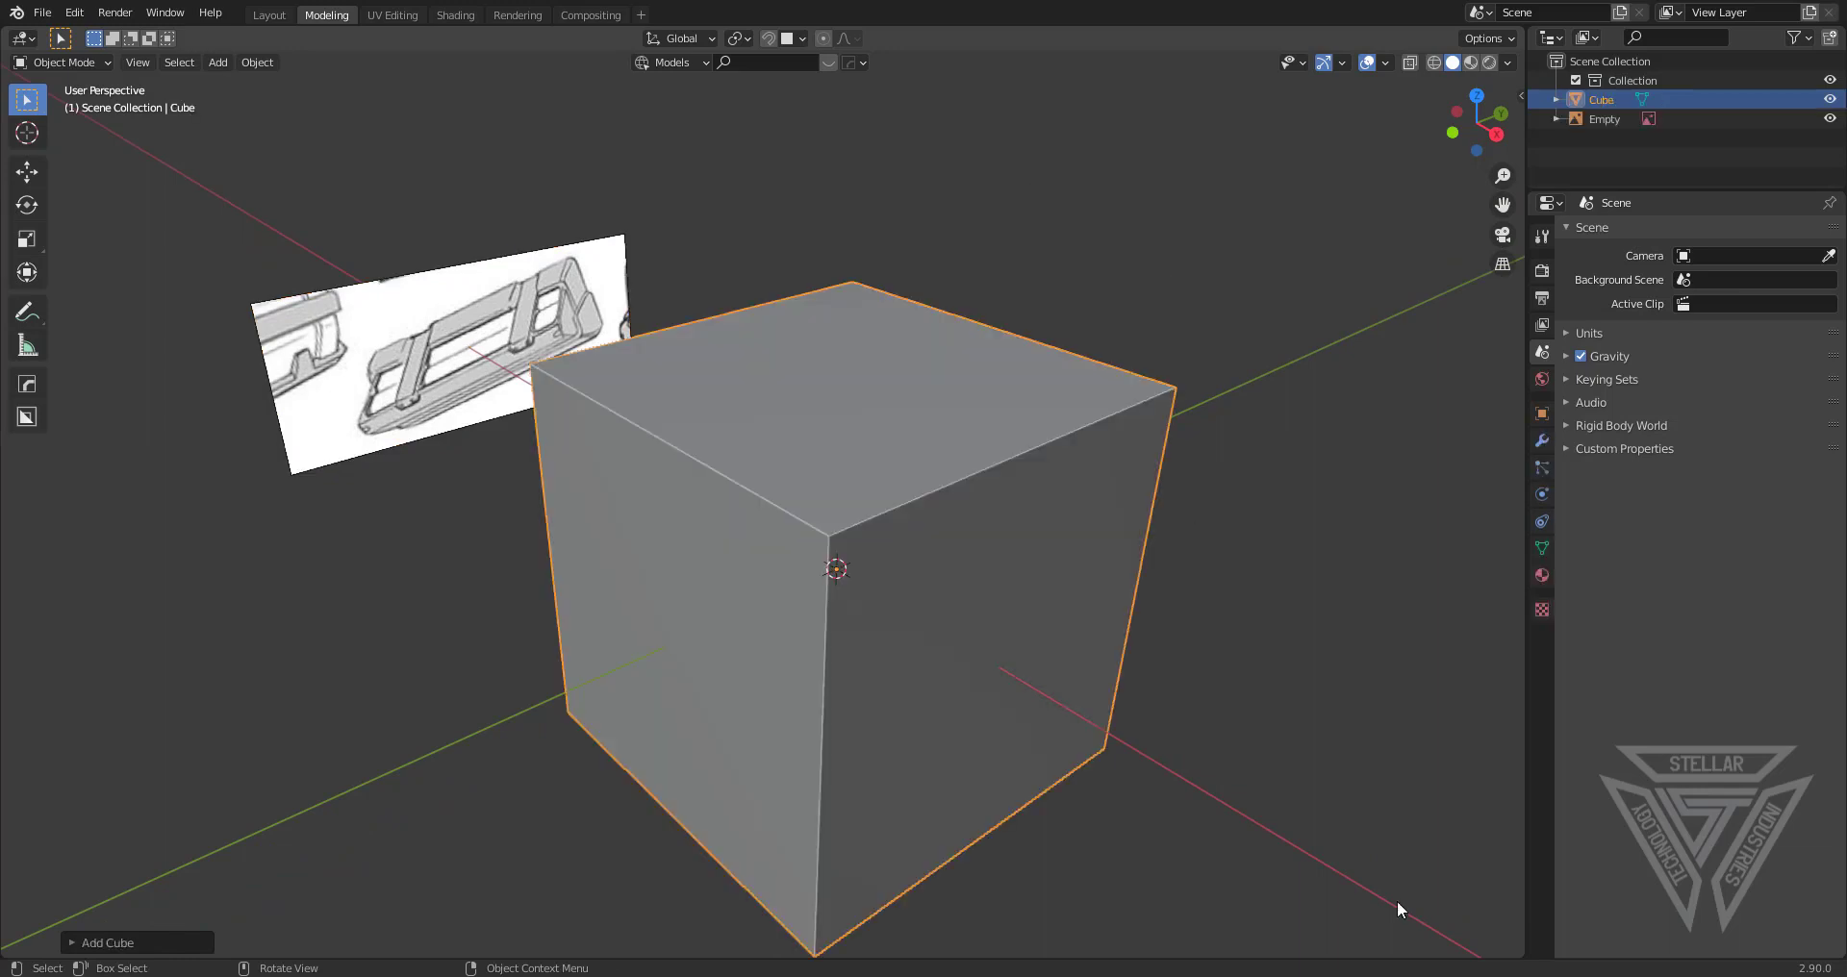
{"action": "middle_click_drag", "start_coordinate": [1362, 783], "coordinate": [1400, 758]}
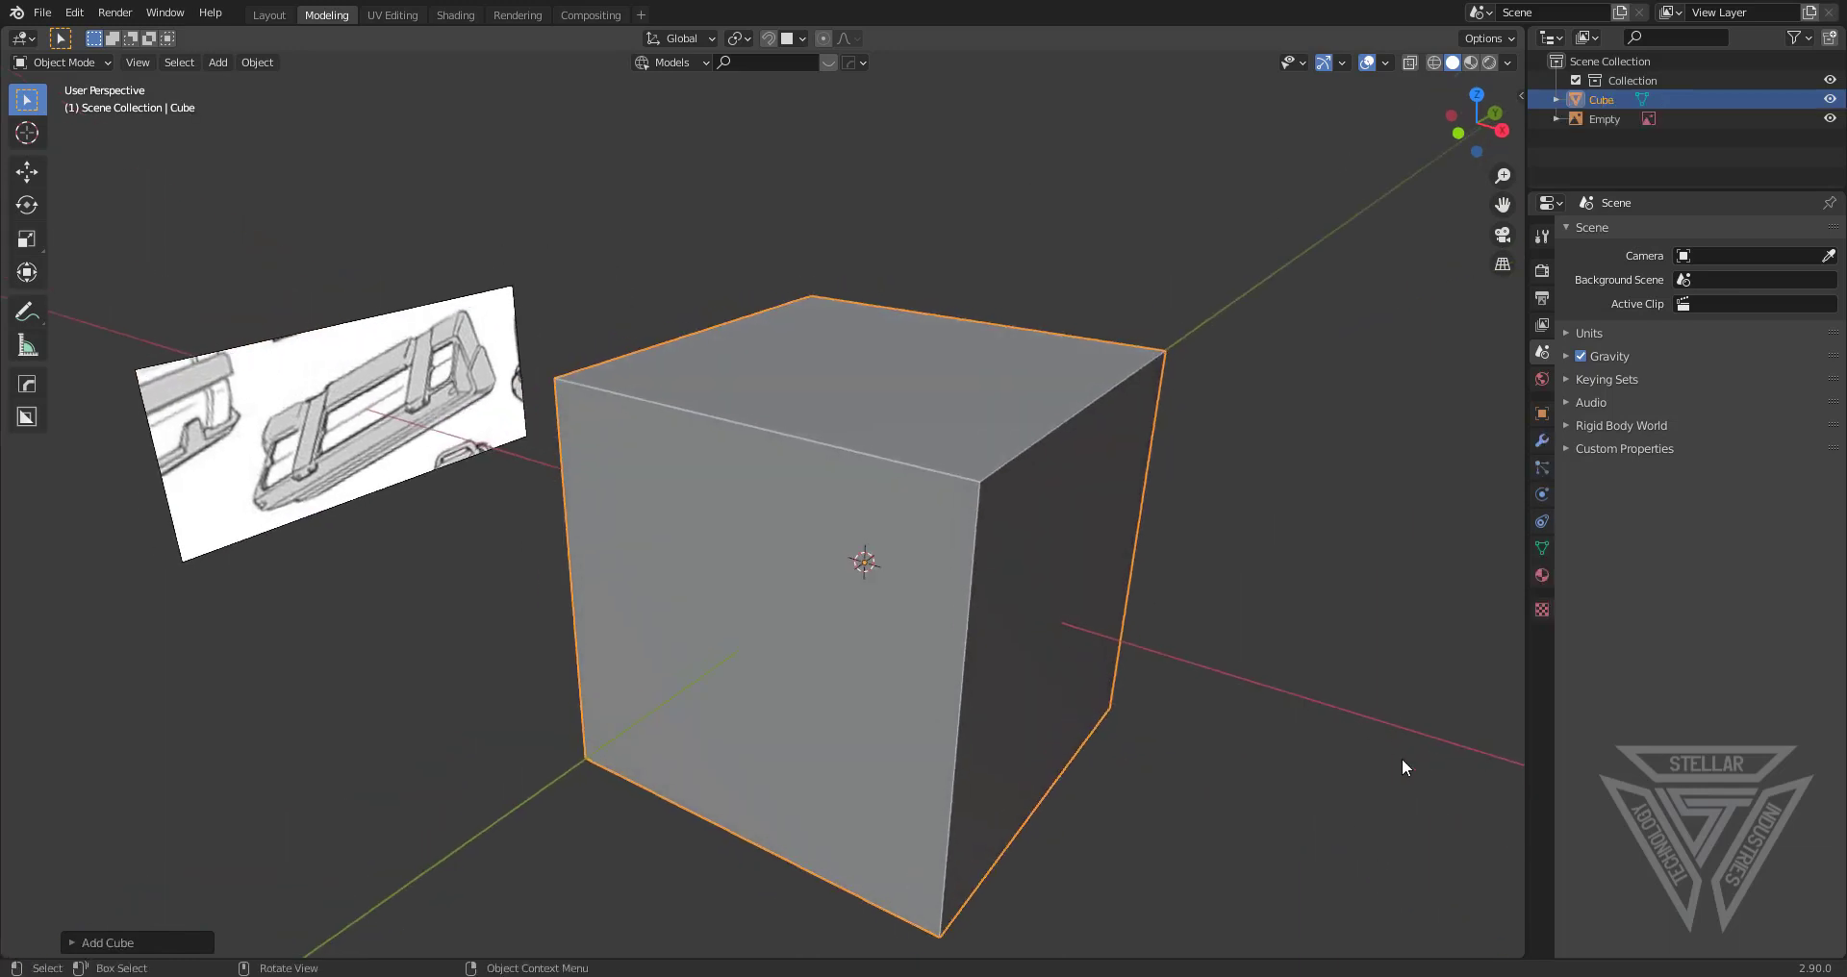
{"action": "key", "text": "s"}
{"action": "key", "text": "z"}
{"action": "left_click", "coordinate": [1163, 648]}
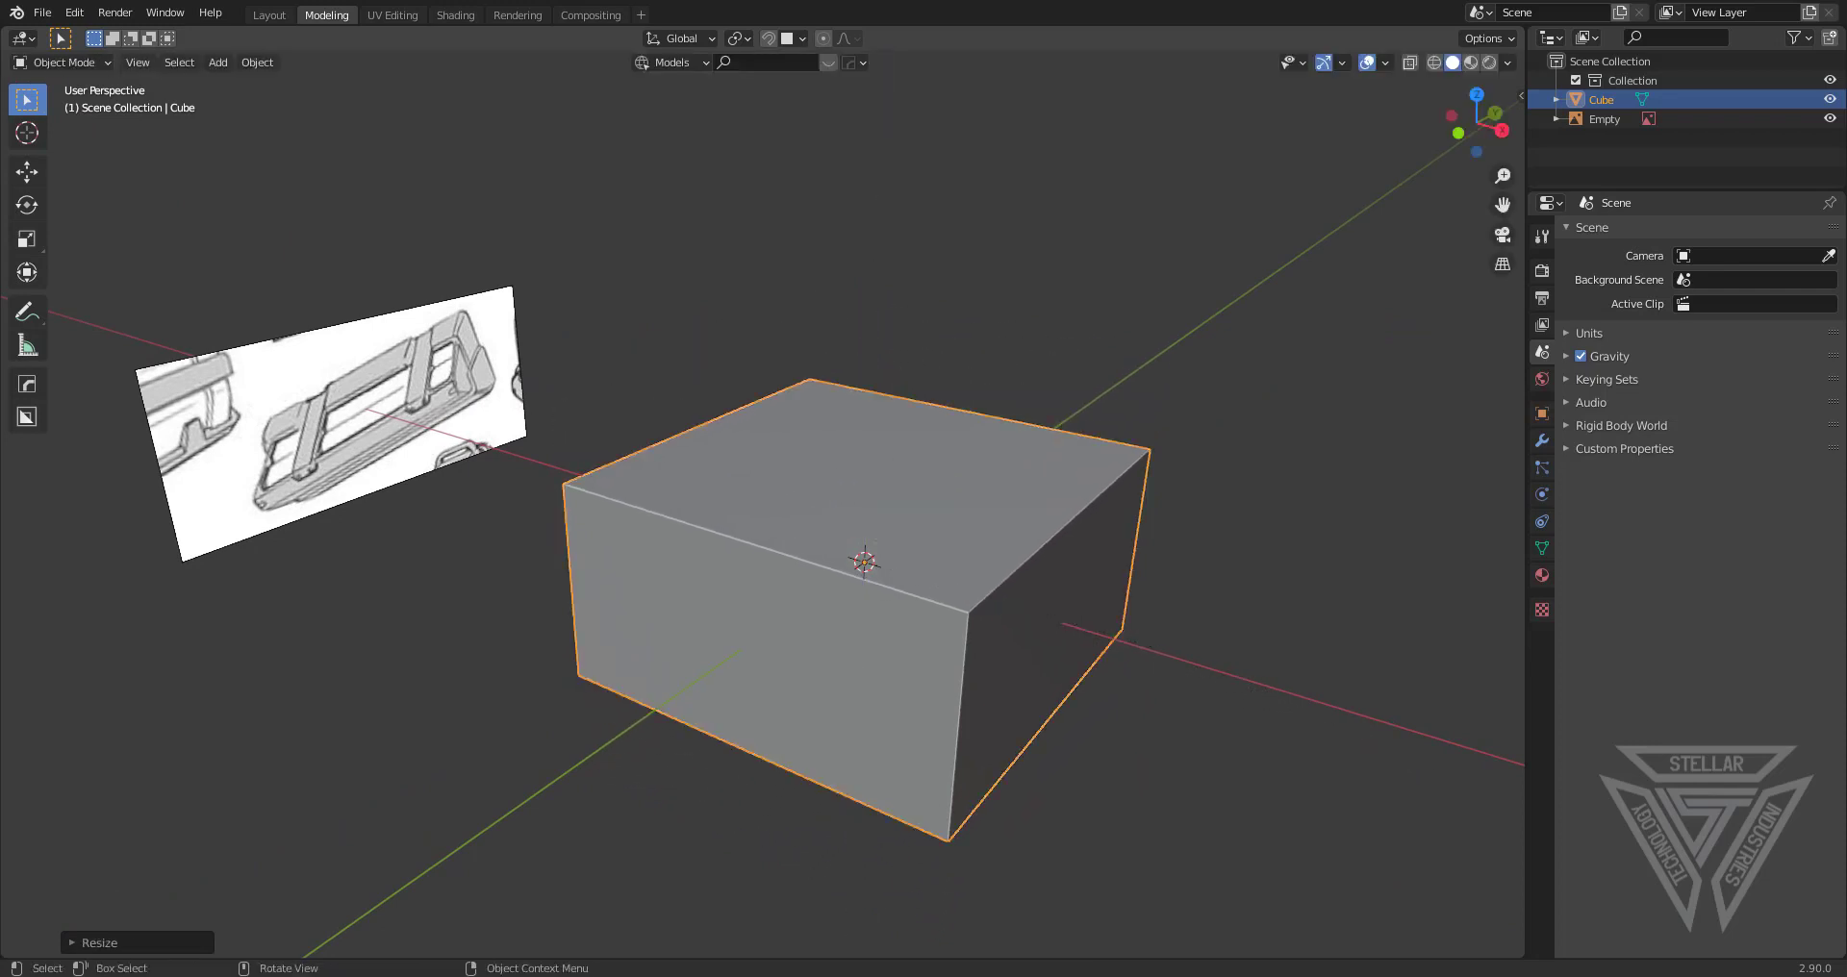
Thin the cube along Y to roughly a quarter of its depth and reduce its Z height slightly into a slab
{"action": "key", "text": "s"}
{"action": "key", "text": "y"}
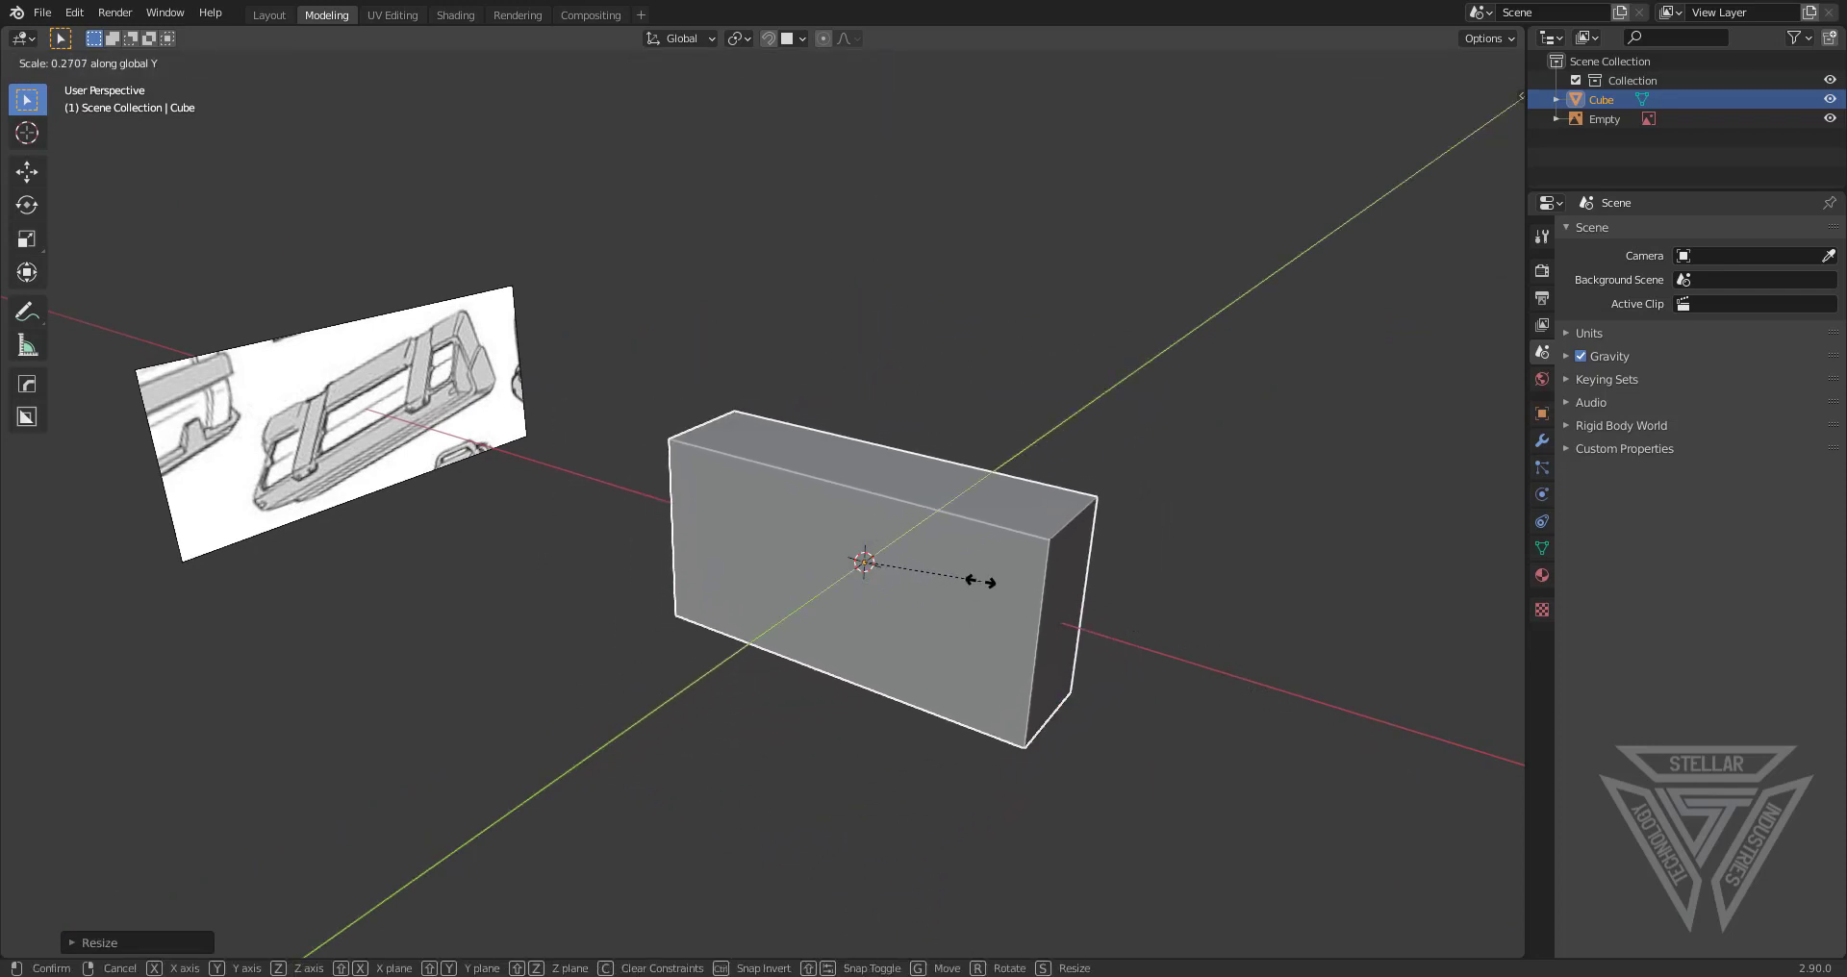
{"action": "left_click", "coordinate": [953, 568]}
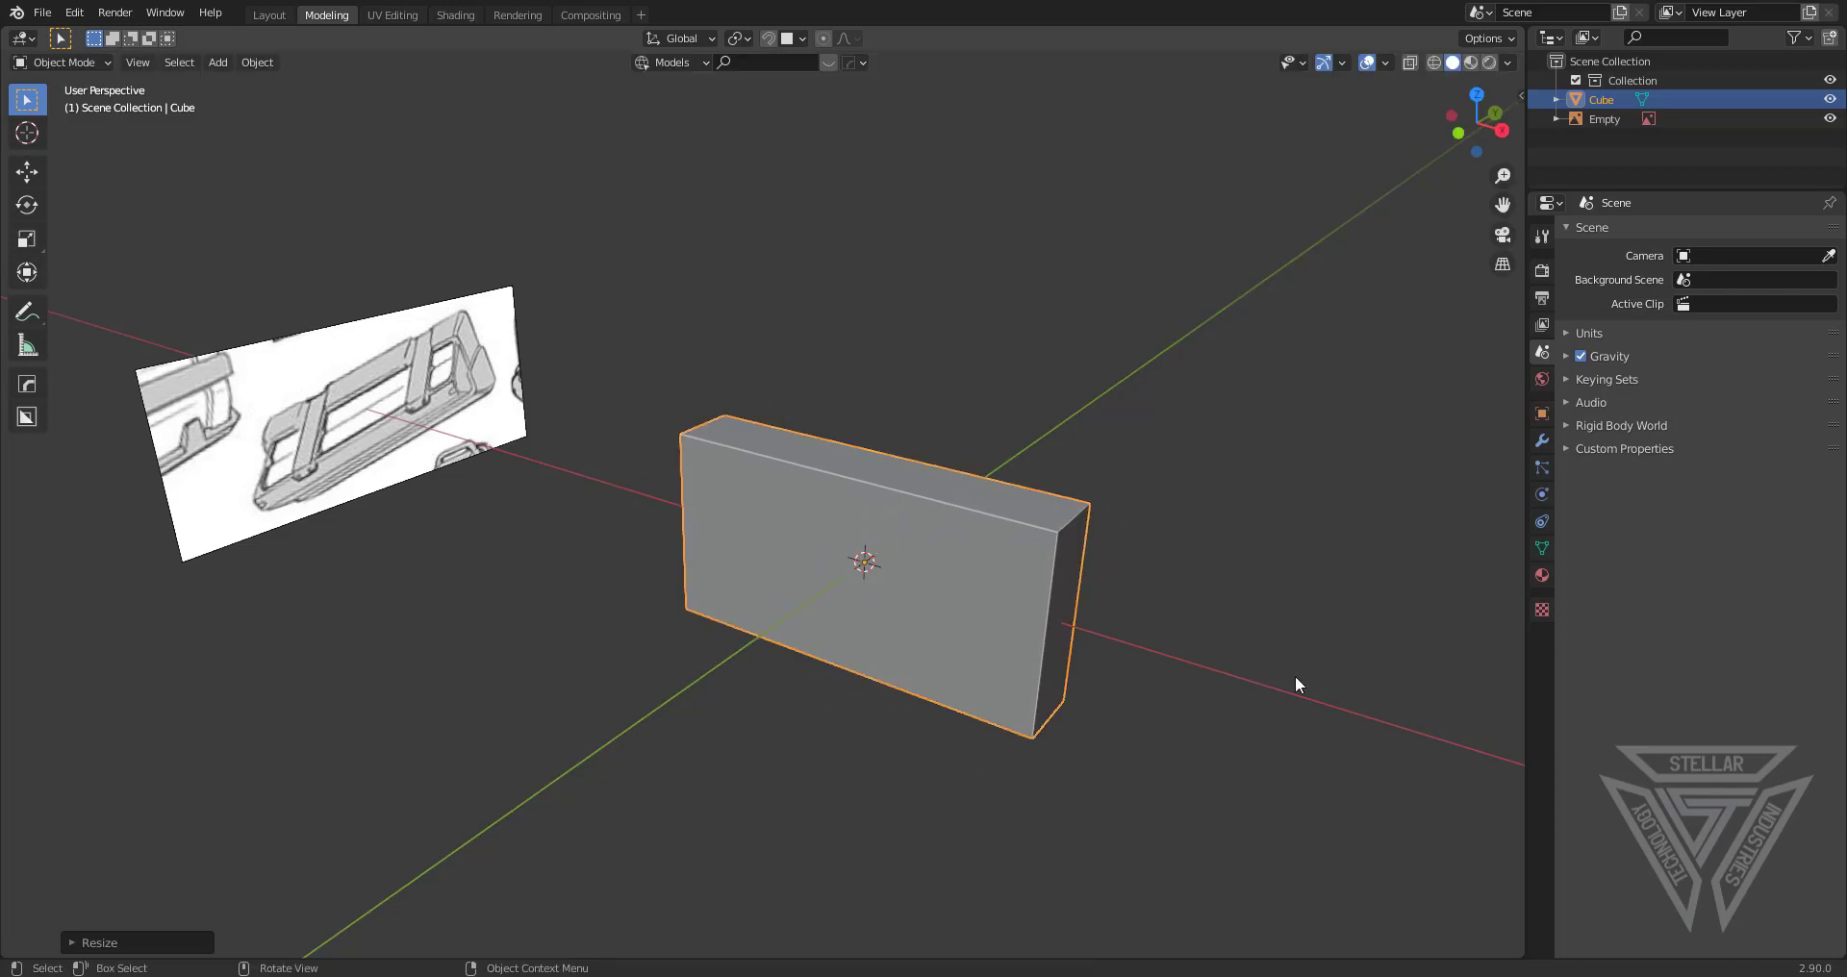
{"action": "key", "text": "s"}
{"action": "key", "text": "z"}
{"action": "left_click", "coordinate": [1171, 631]}
{"action": "middle_click_drag", "start_coordinate": [1171, 631], "coordinate": [250, 458]}
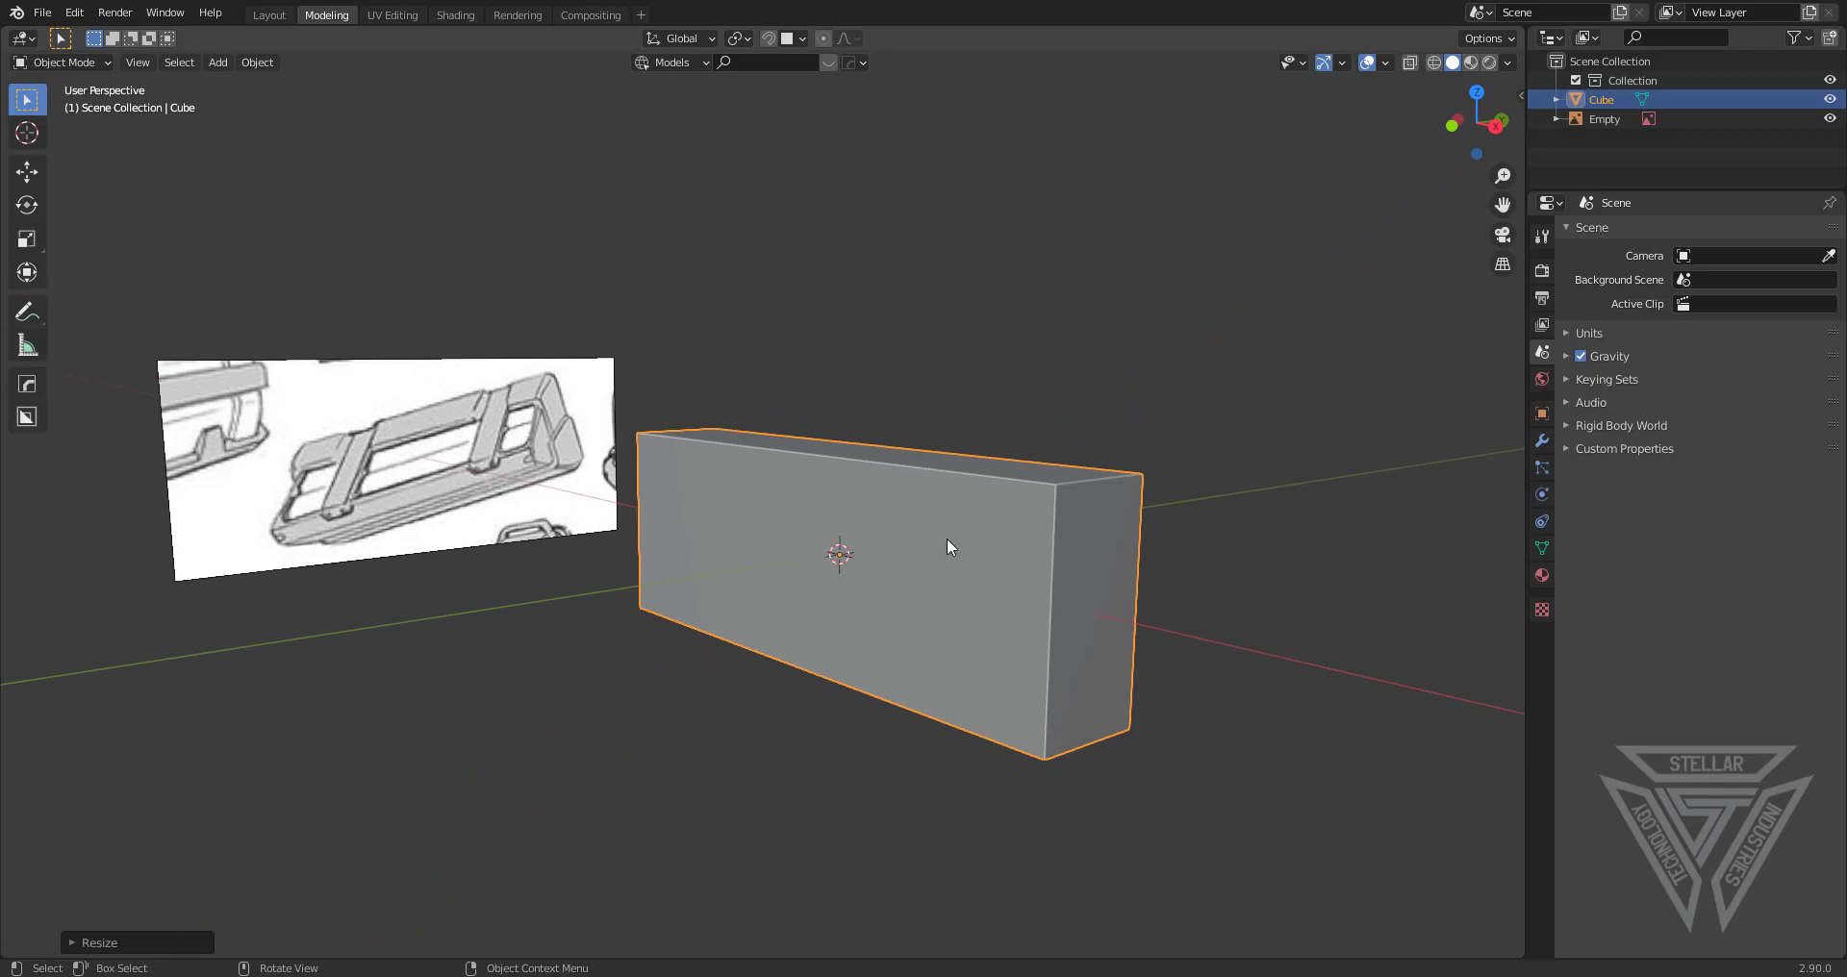
Scale the slab's long front face down slightly and reposition it so the block tapers towards the front
{"action": "middle_click_drag", "start_coordinate": [961, 557], "coordinate": [1156, 659]}
{"action": "key", "text": "Tab"}
{"action": "key", "text": "3"}
{"action": "left_click", "coordinate": [990, 618]}
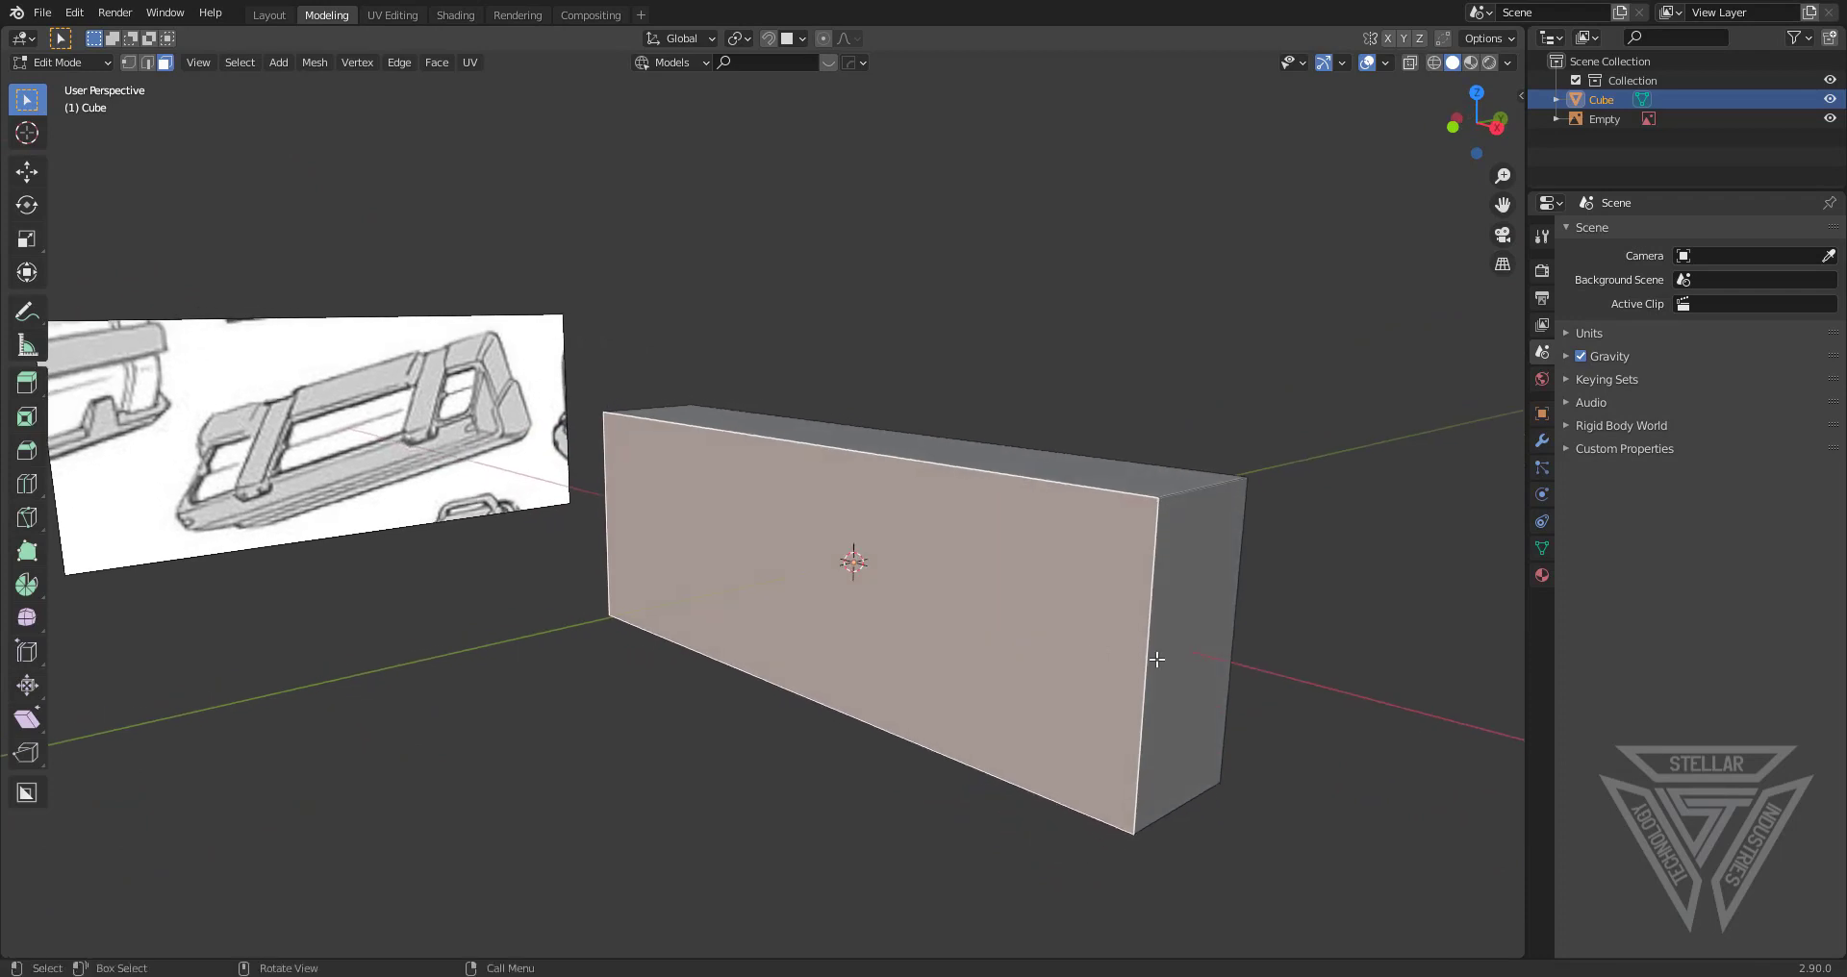
{"action": "middle_click_drag", "start_coordinate": [1272, 664], "coordinate": [1348, 660]}
{"action": "key", "text": "s"}
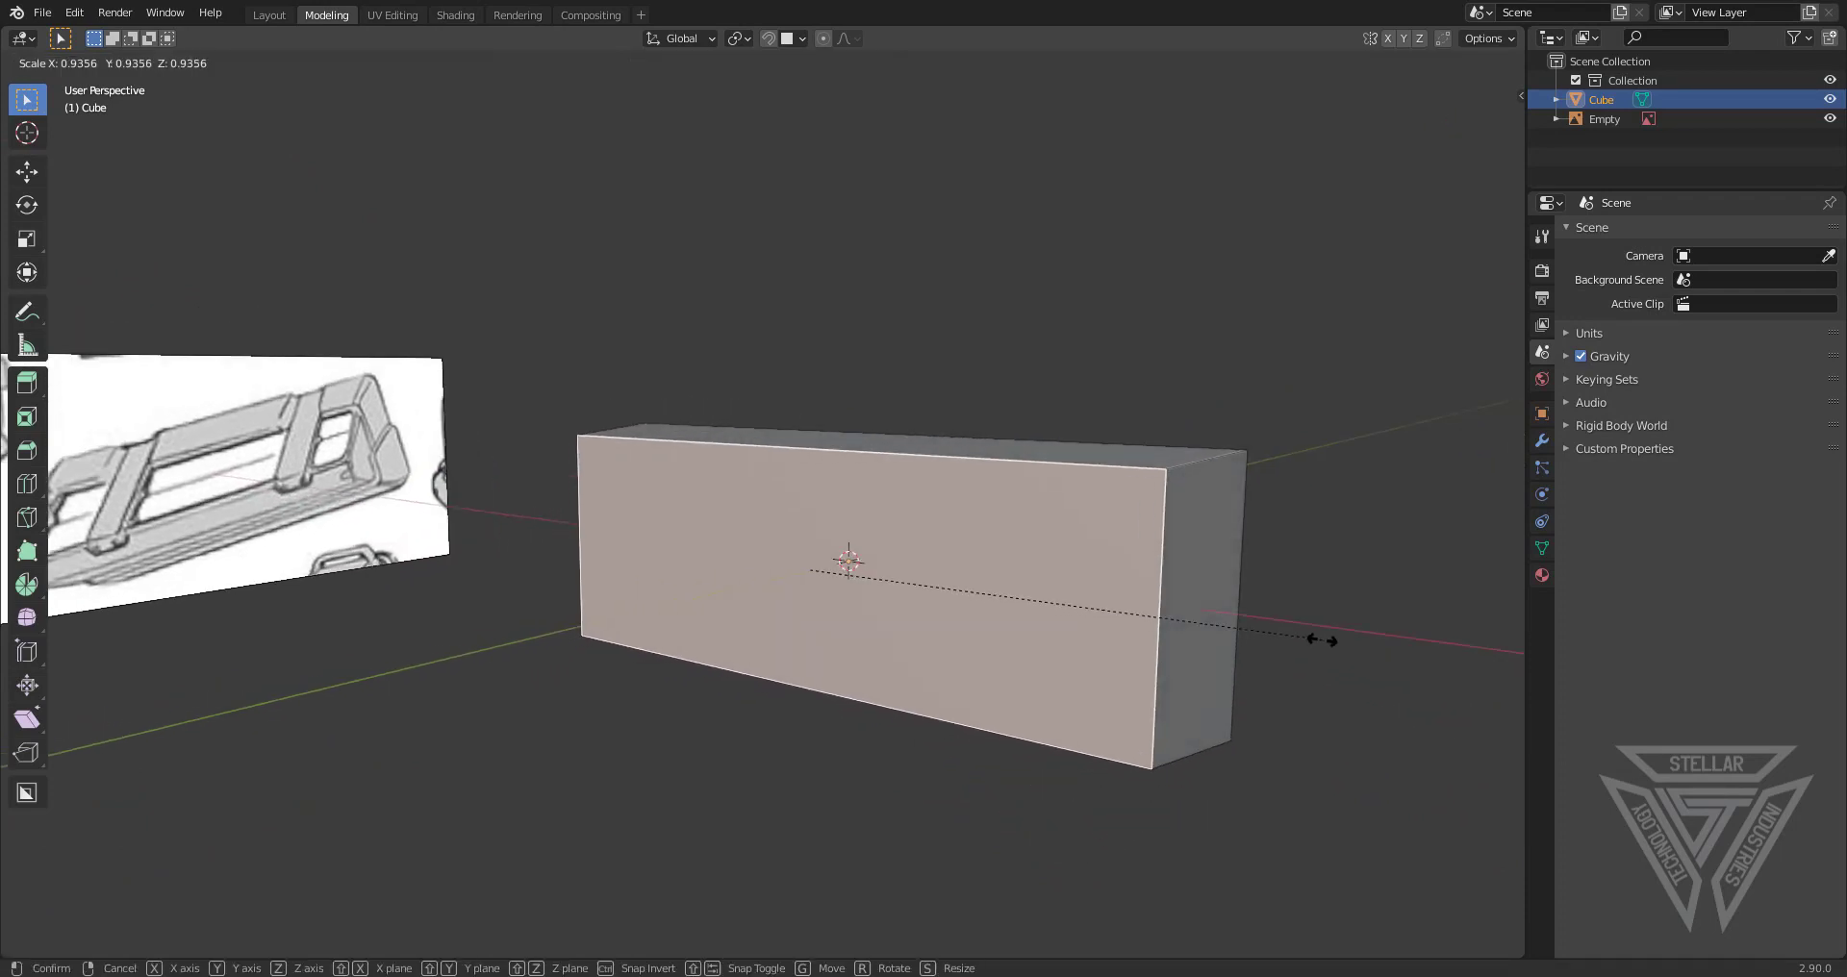
{"action": "left_click", "coordinate": [1311, 639]}
{"action": "middle_click_drag", "start_coordinate": [1238, 638], "coordinate": [1072, 566]}
{"action": "key", "text": "s"}
{"action": "left_click", "coordinate": [1342, 648]}
{"action": "key", "text": "g"}
{"action": "left_click", "coordinate": [982, 644]}
Add a lengthwise horizontal loop cut around the block at about mid-height and apply the block's scale
{"action": "key", "text": "ctrl+r"}
{"action": "left_click", "coordinate": [1060, 581]}
{"action": "key", "text": "Tab"}
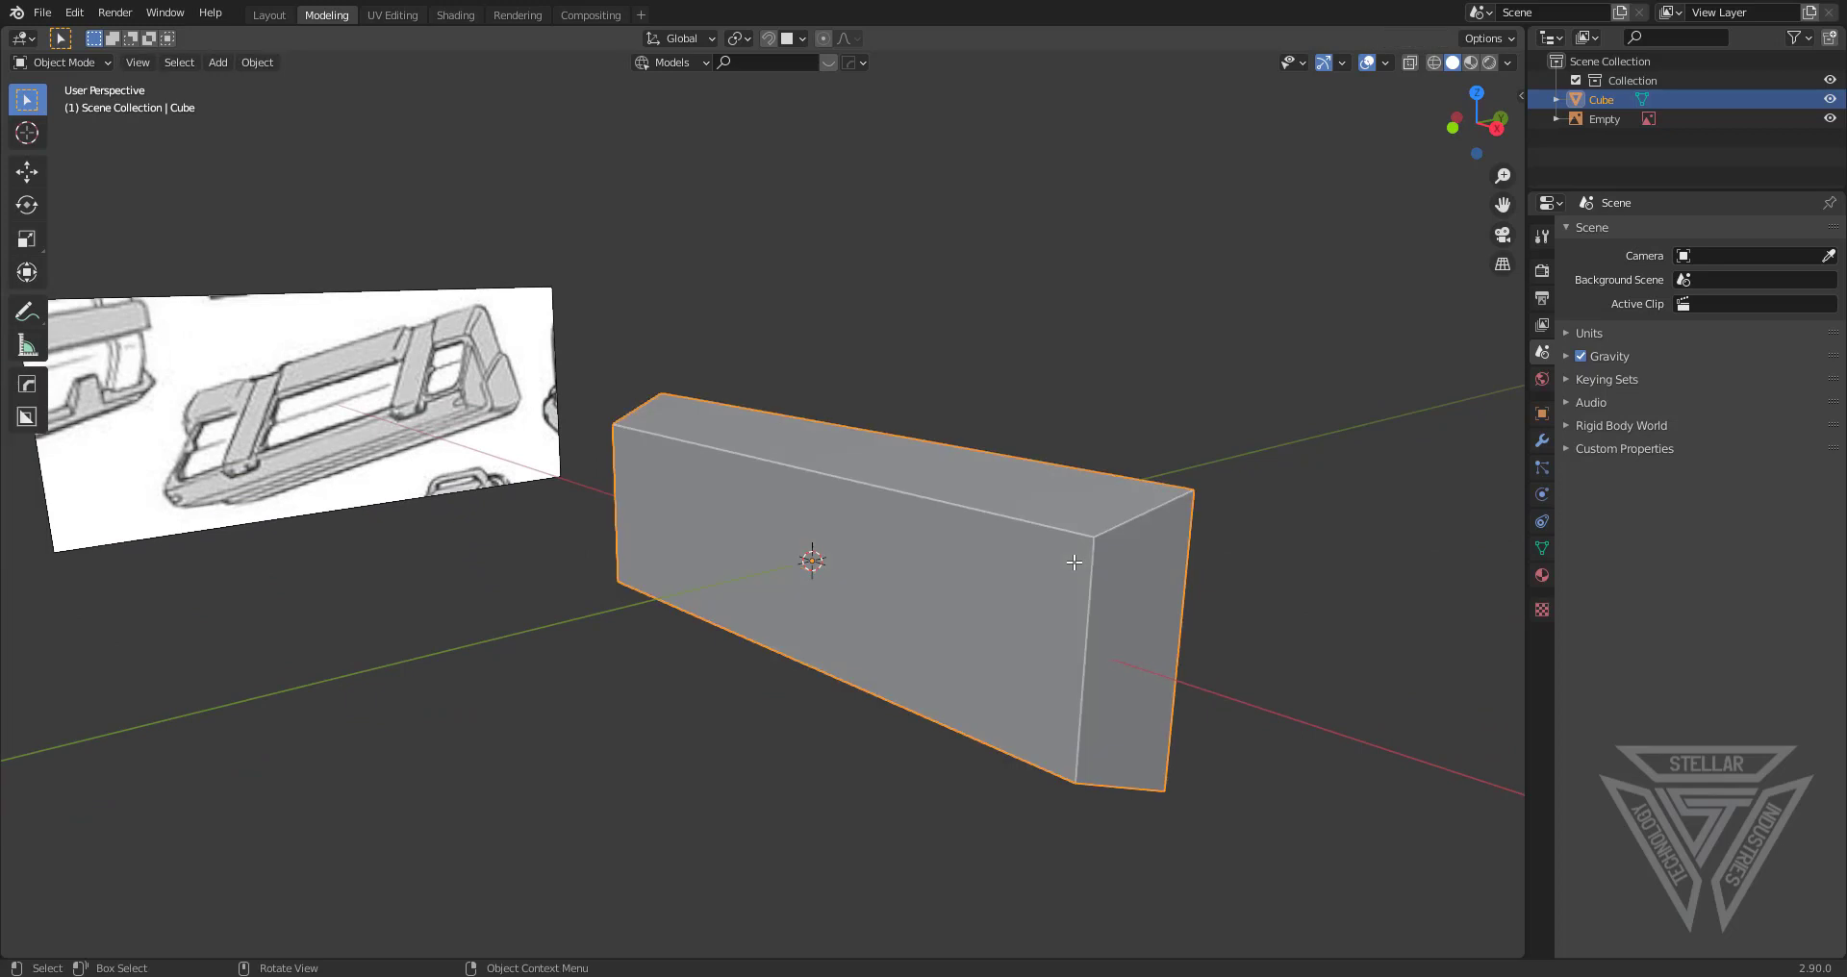
{"action": "key", "text": "ctrl+a"}
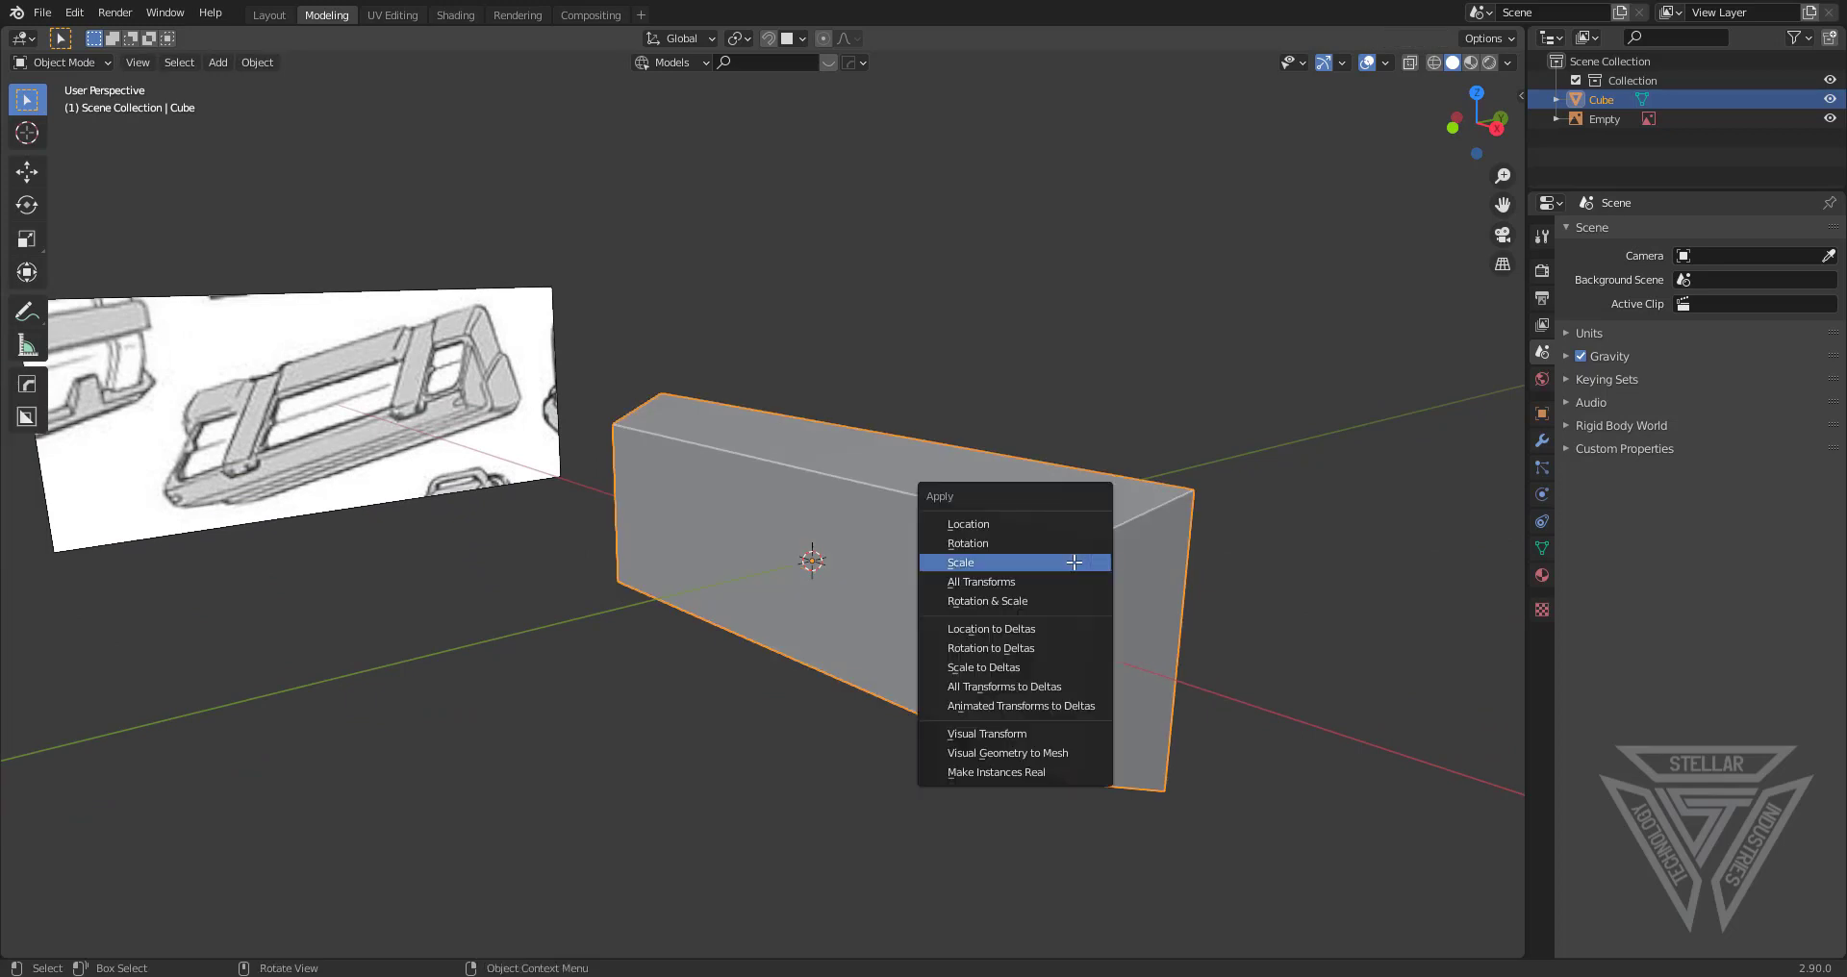
{"action": "left_click", "coordinate": [1074, 562]}
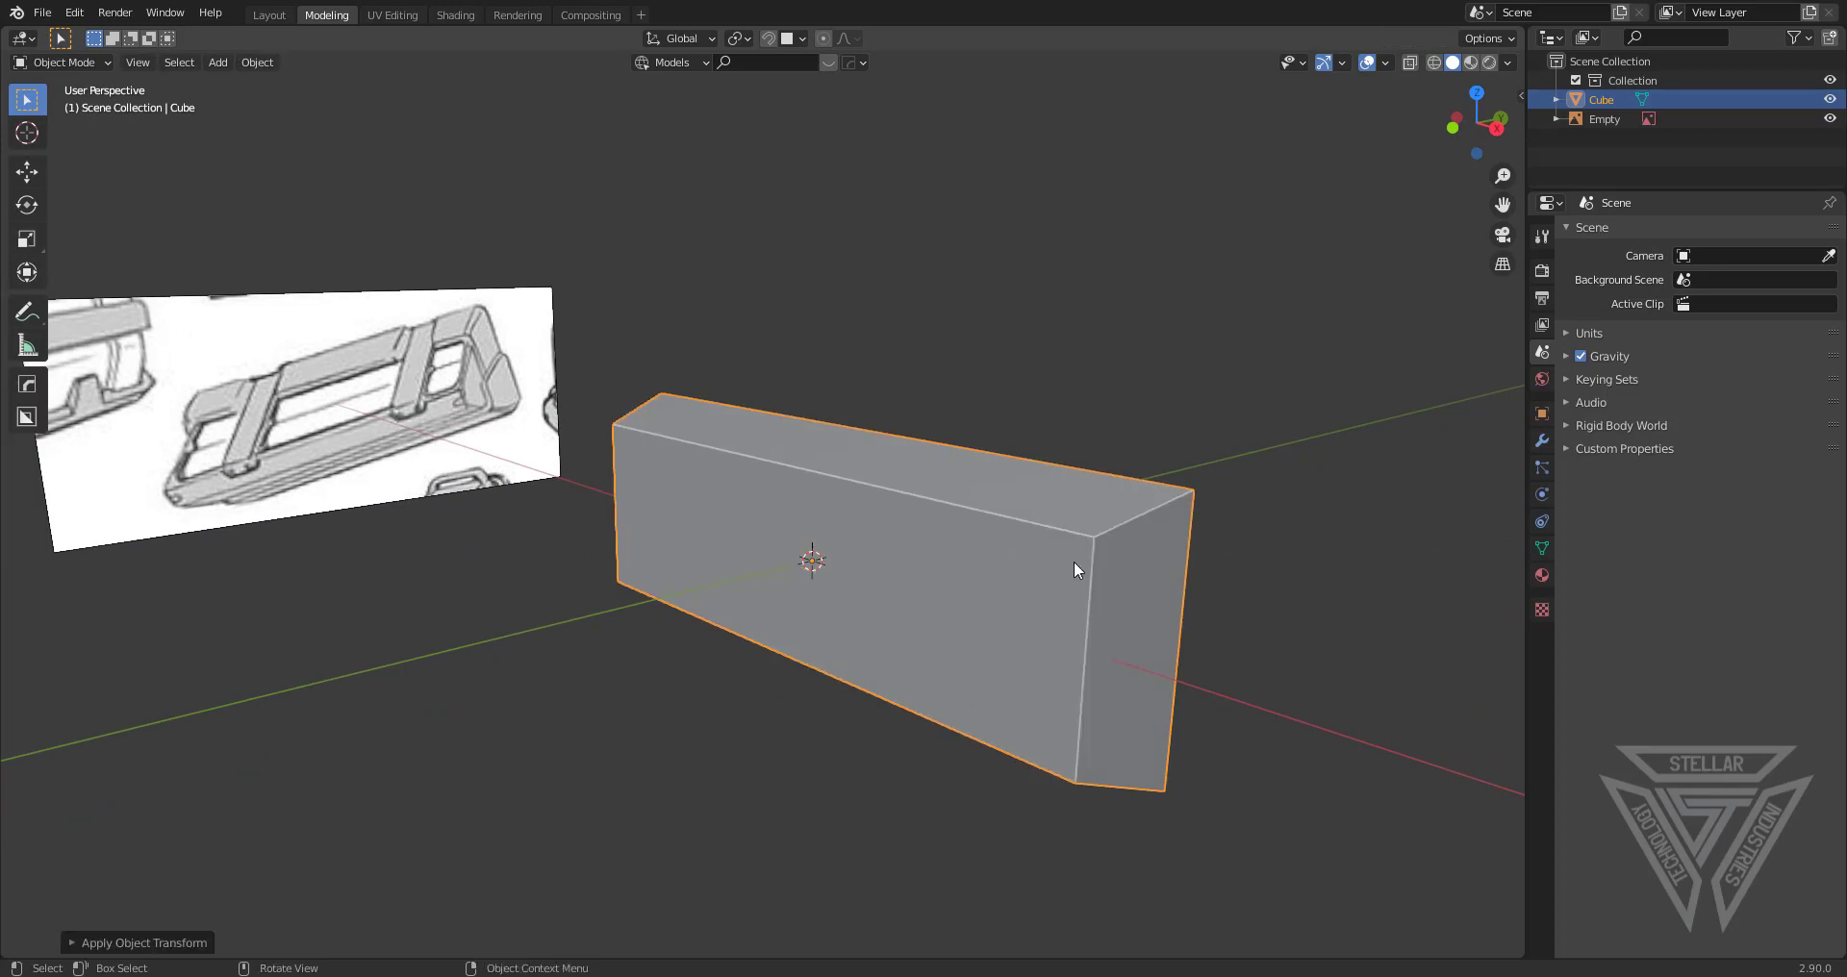
Extract the block's bottom face and both lower end faces as a separate plate with a solidify thickness of about 0.04 using HardOps Curve/Extract
{"action": "mouse_move", "coordinate": [1042, 560]}
{"action": "middle_mouse_down"}
{"action": "mouse_move", "coordinate": [1070, 606]}
{"action": "mouse_move", "coordinate": [1006, 569]}
{"action": "middle_mouse_up"}
{"action": "key", "text": "Tab"}
{"action": "middle_click_drag", "start_coordinate": [1140, 666], "coordinate": [1159, 623]}
{"action": "key", "text": "3"}
{"action": "left_click", "coordinate": [1172, 665]}
{"action": "middle_click_drag", "start_coordinate": [1002, 741], "coordinate": [1030, 655]}
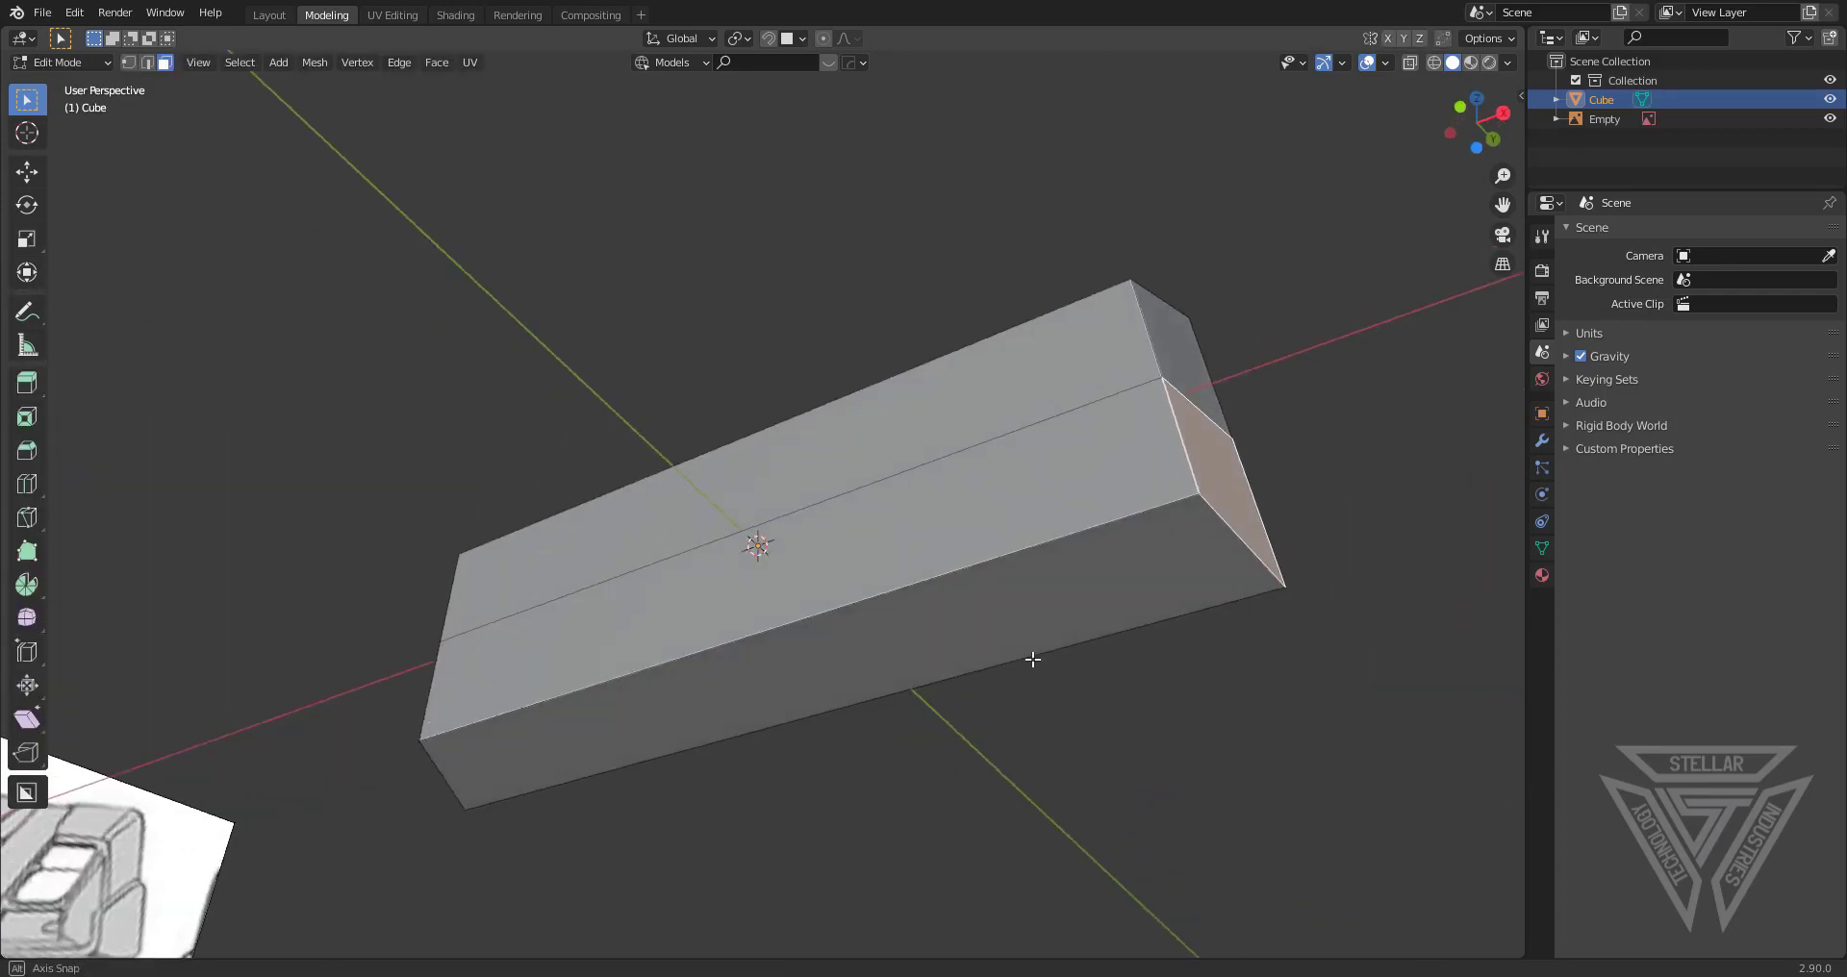
{"action": "left_click", "coordinate": [989, 636], "text": "shift"}
{"action": "middle_click_drag", "start_coordinate": [674, 617], "coordinate": [818, 730]}
{"action": "middle_click_drag", "start_coordinate": [309, 677], "coordinate": [961, 671]}
{"action": "key", "text": "q"}
{"action": "mouse_move", "coordinate": [959, 664]}
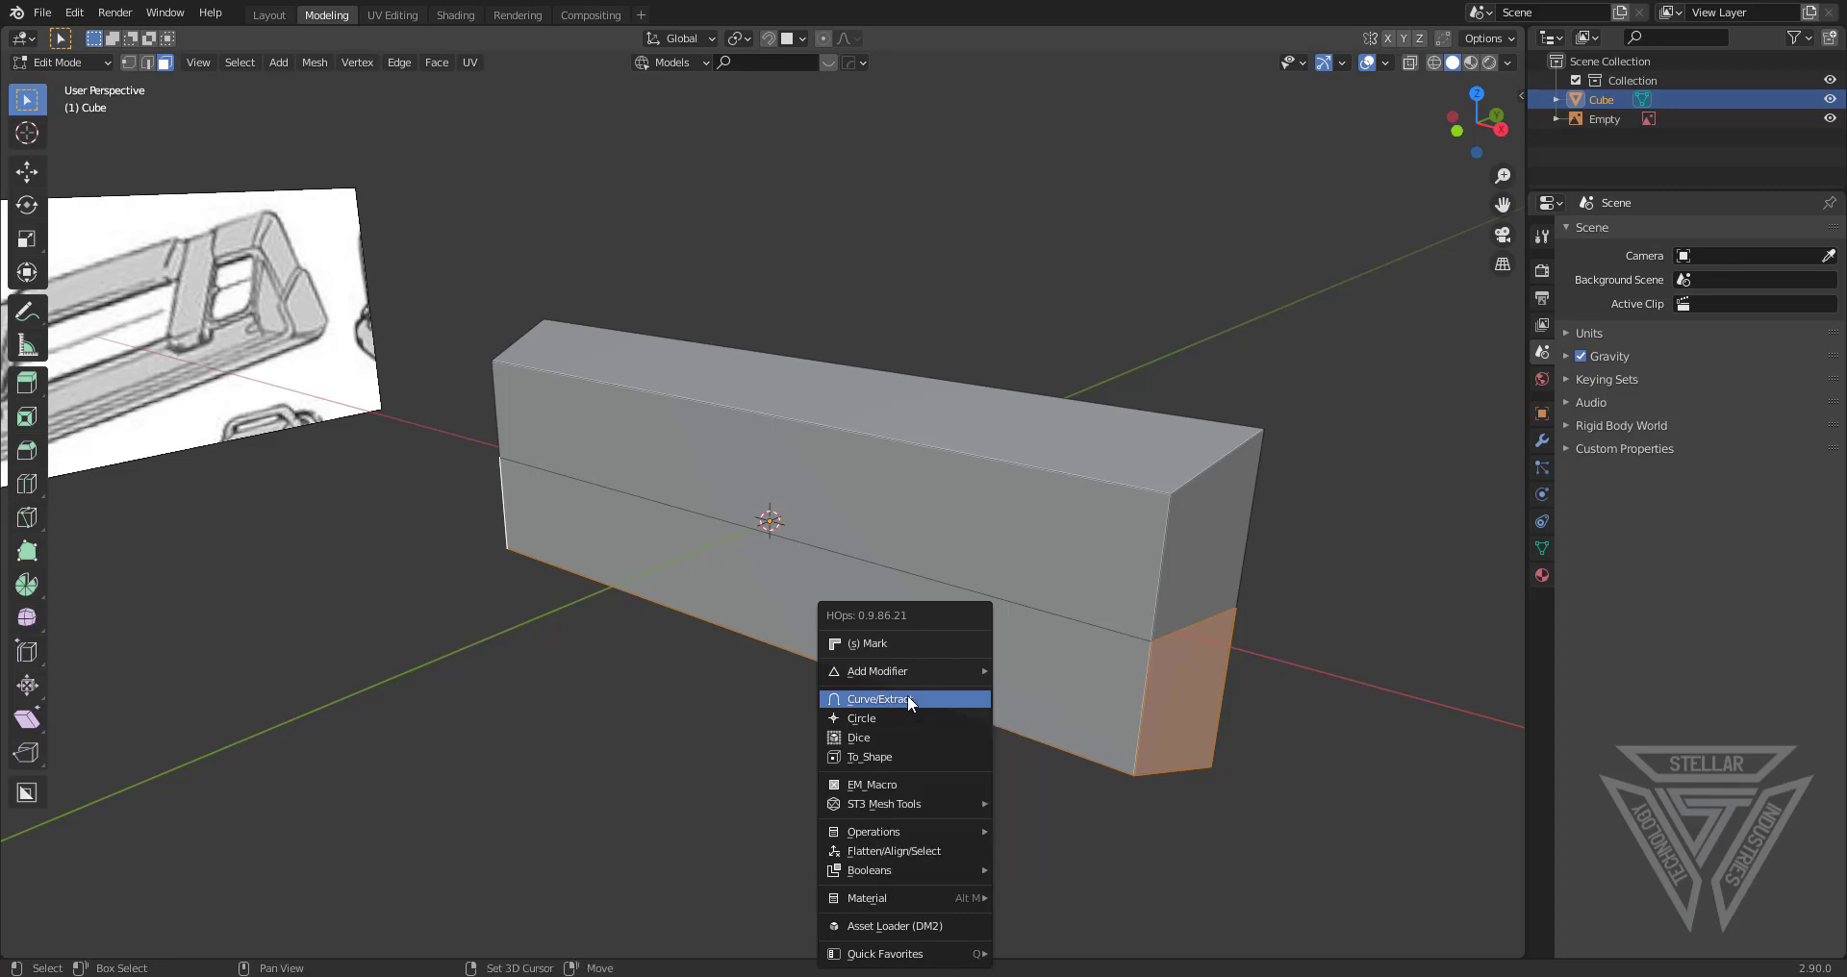
{"action": "left_click", "coordinate": [908, 694], "text": "shift"}
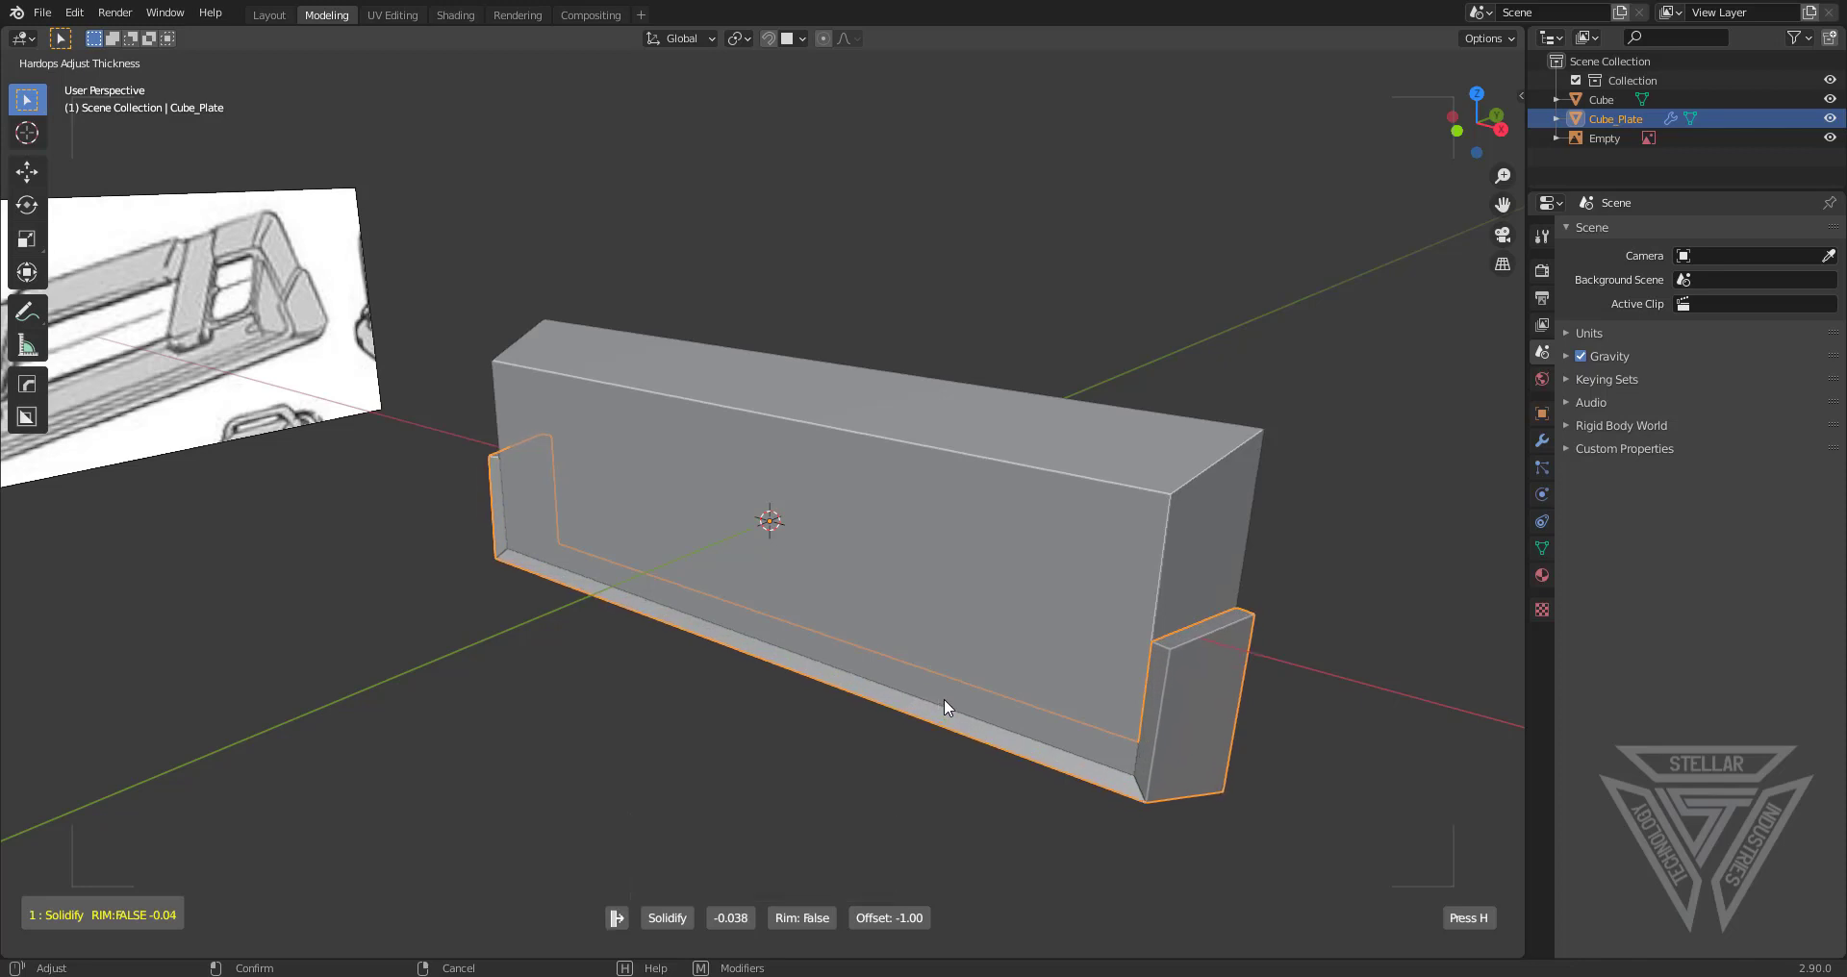
{"action": "left_click", "coordinate": [943, 699]}
Raise the upper rear corner of the plate's end flap about 0.12 m along Z to slope its top edge
{"action": "middle_click_drag", "start_coordinate": [1037, 701], "coordinate": [837, 638]}
{"action": "key", "text": "Tab"}
{"action": "key", "text": "1"}
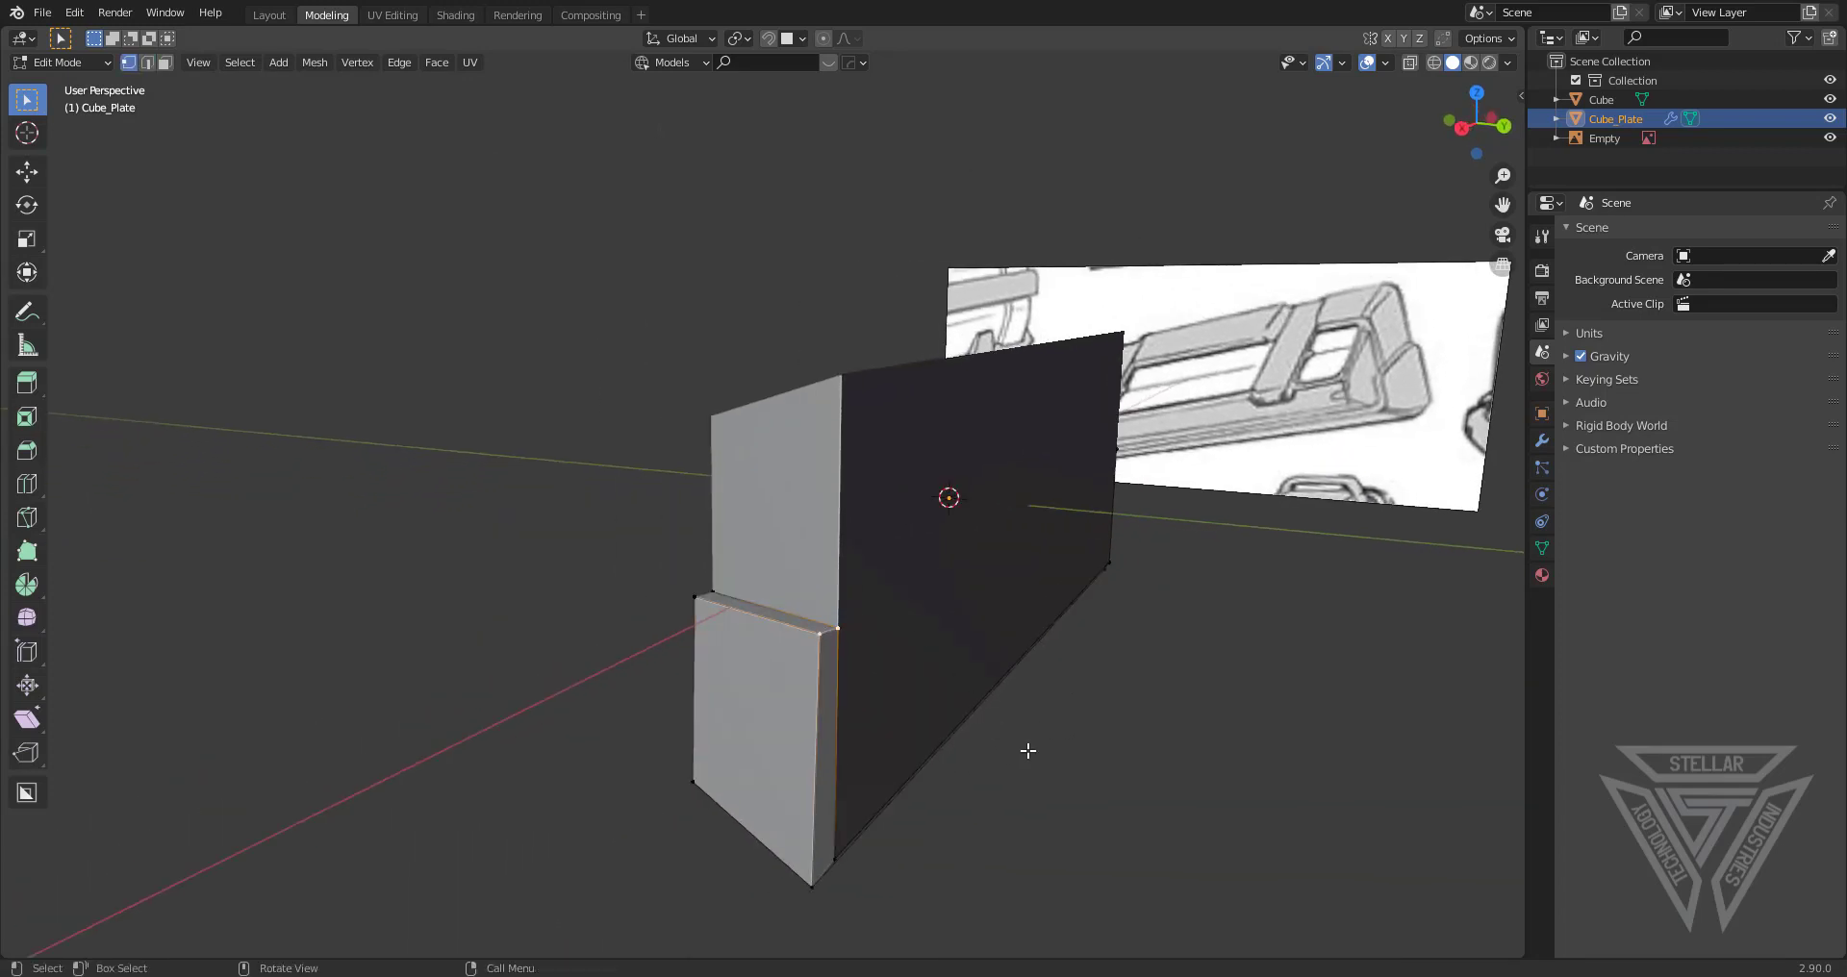
{"action": "key", "text": "g"}
{"action": "key", "text": "z"}
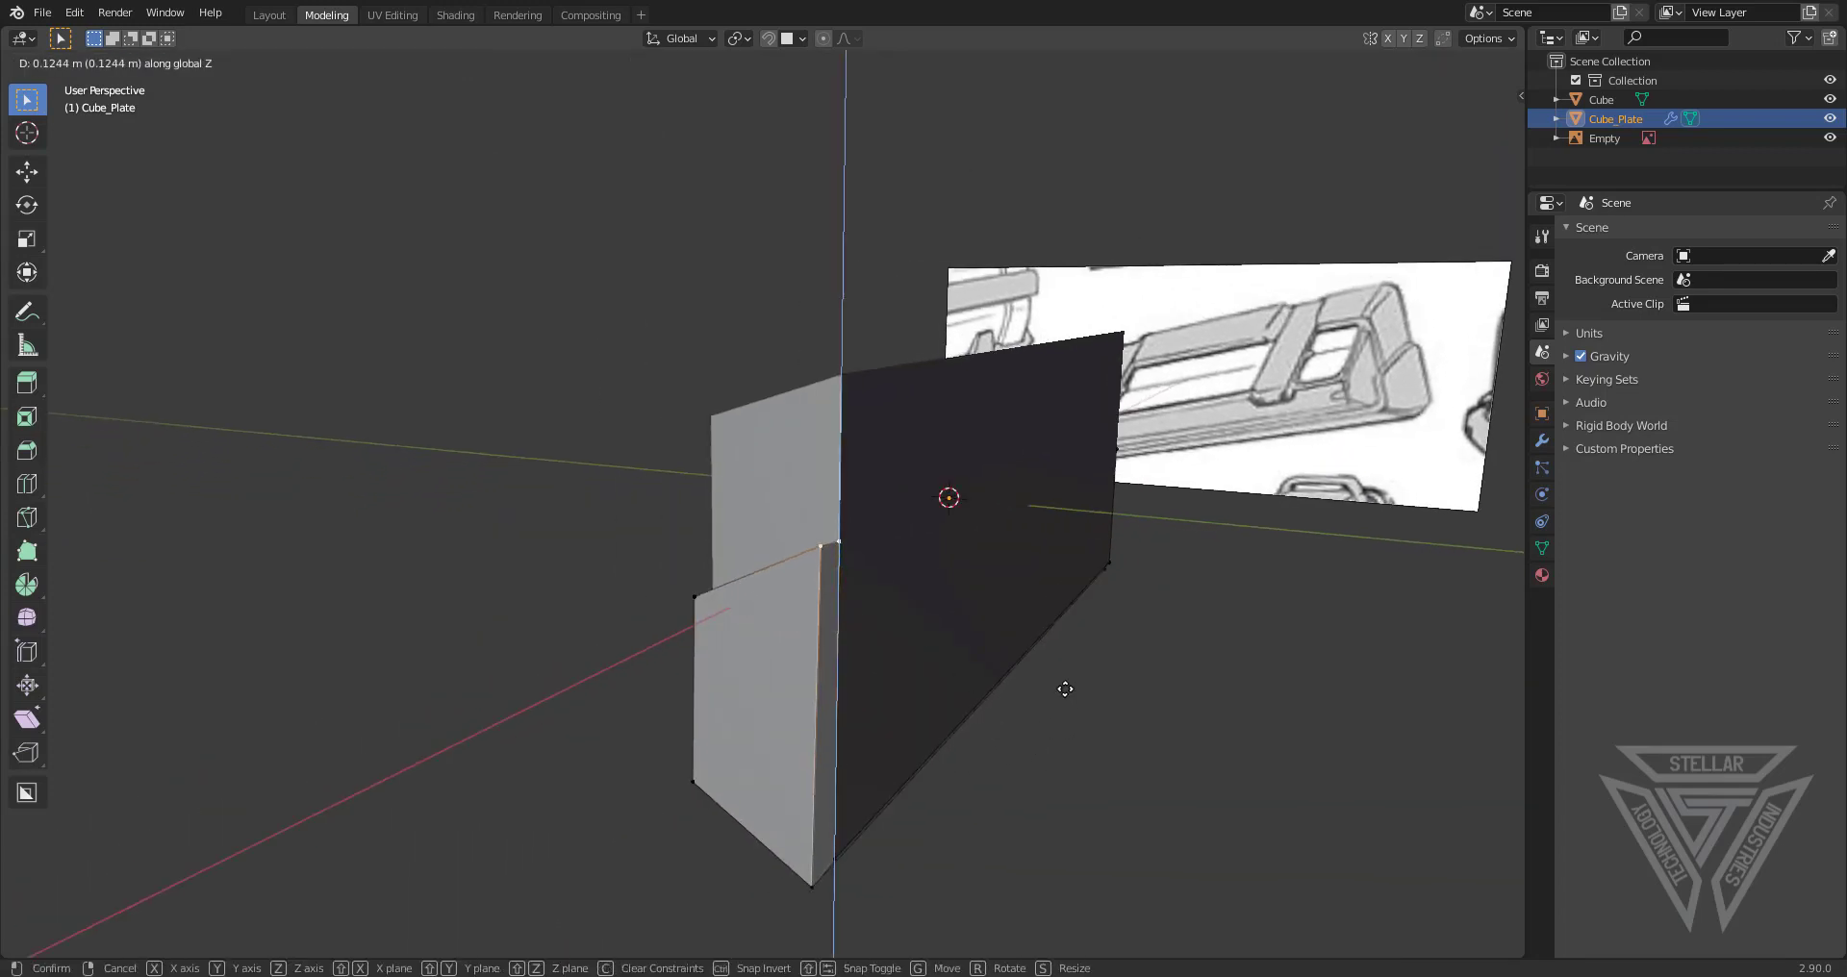
{"action": "left_click", "coordinate": [1065, 689]}
{"action": "middle_click_drag", "start_coordinate": [1052, 644], "coordinate": [621, 324]}
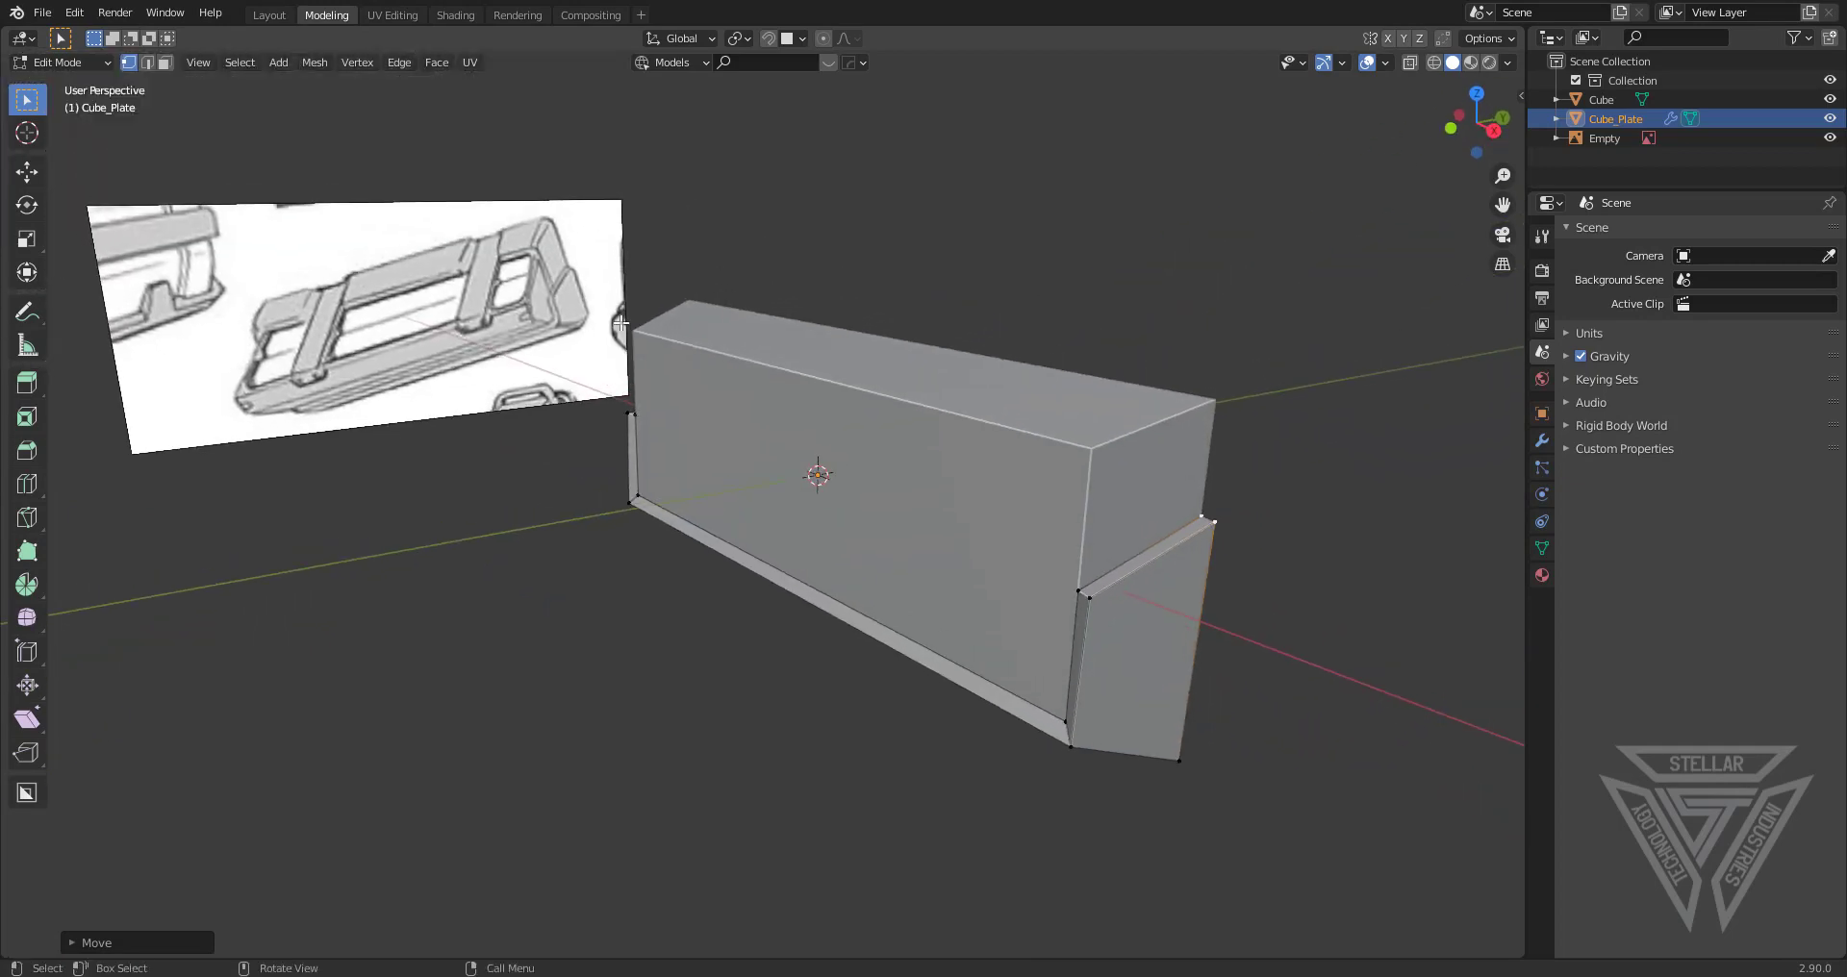
{"action": "scroll", "coordinate": [859, 543], "scroll_direction": "up", "scroll_amount": 2}
{"action": "middle_click_drag", "start_coordinate": [1087, 600], "coordinate": [897, 579], "text": "shift"}
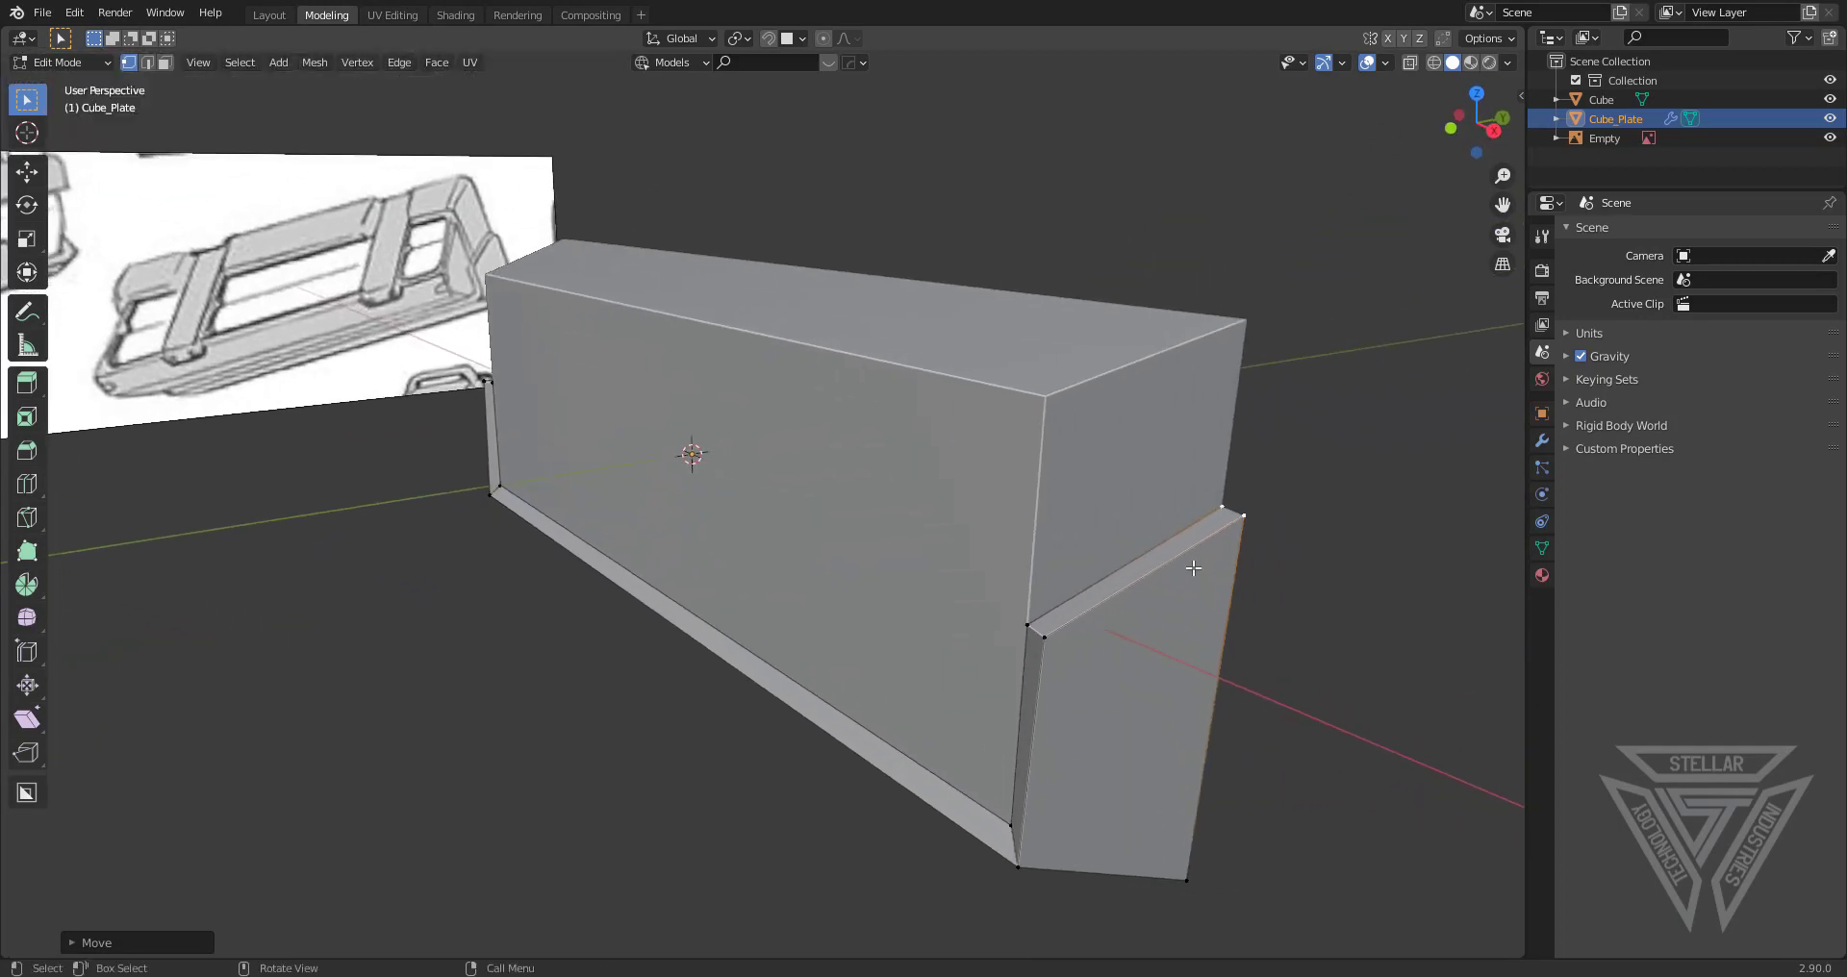
{"action": "key", "text": "Tab"}
Apply the plate's Solidify modifier
{"action": "middle_click_drag", "start_coordinate": [1019, 684], "coordinate": [1549, 396]}
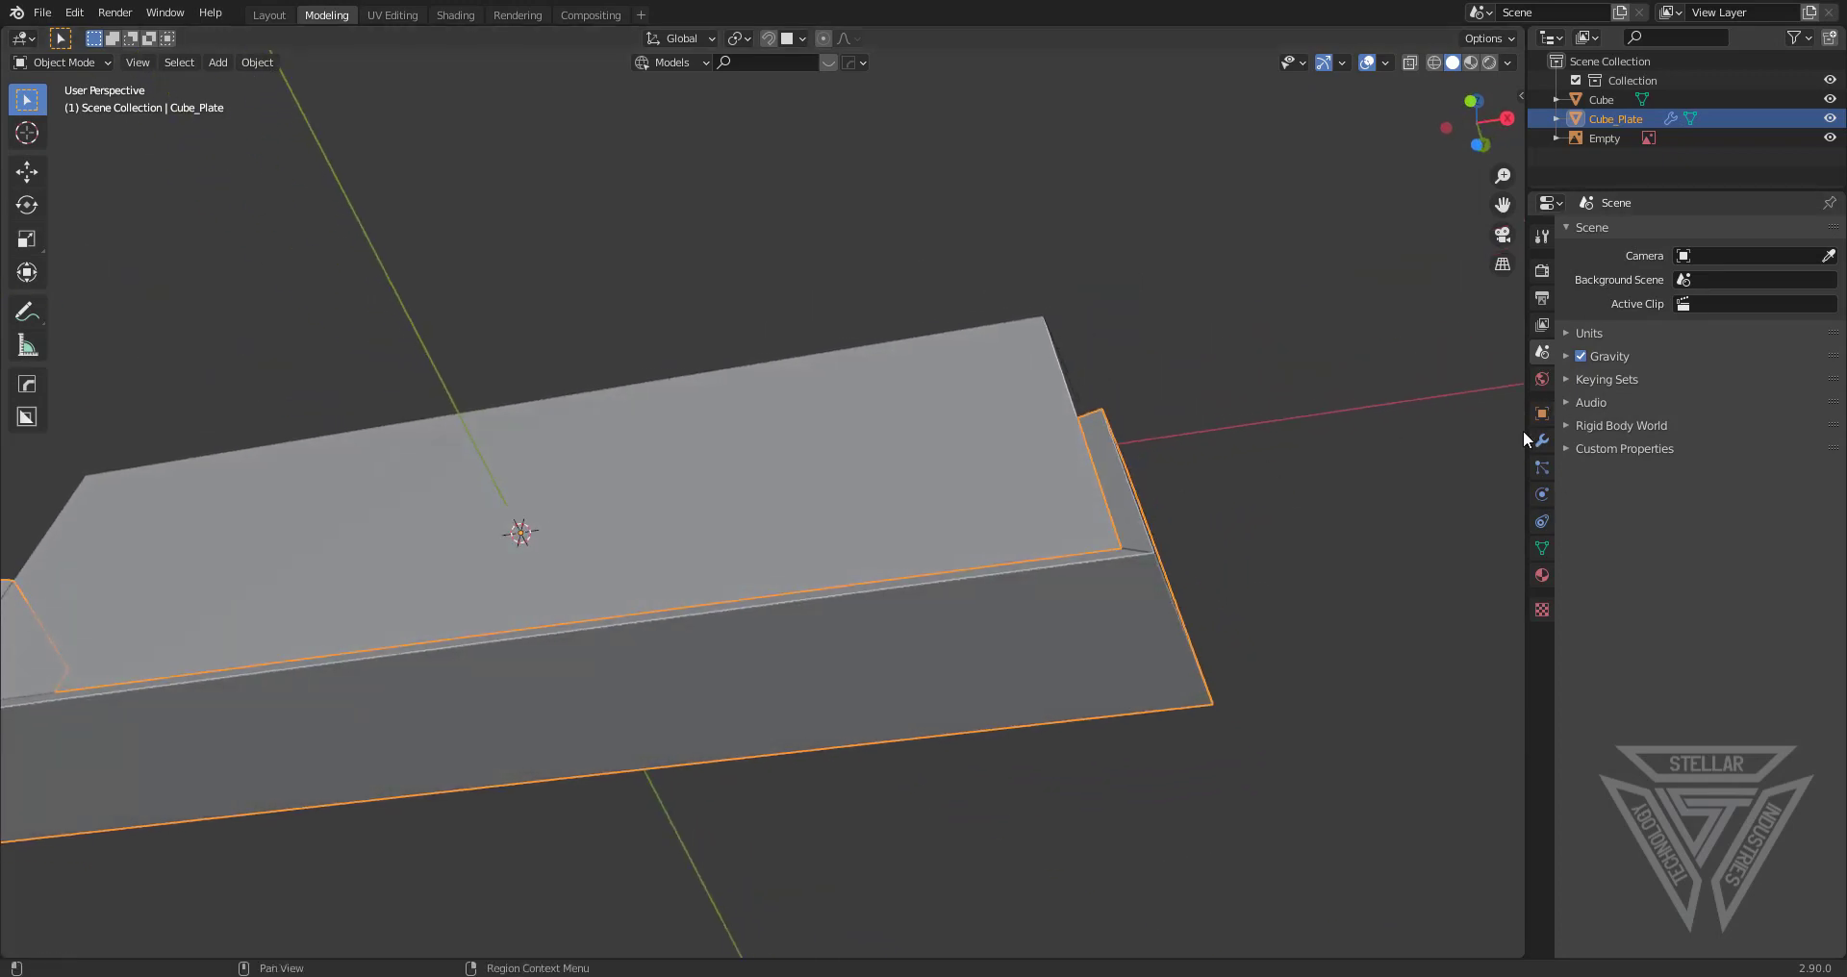
{"action": "left_click", "coordinate": [1542, 440]}
{"action": "key", "text": "ctrl+a"}
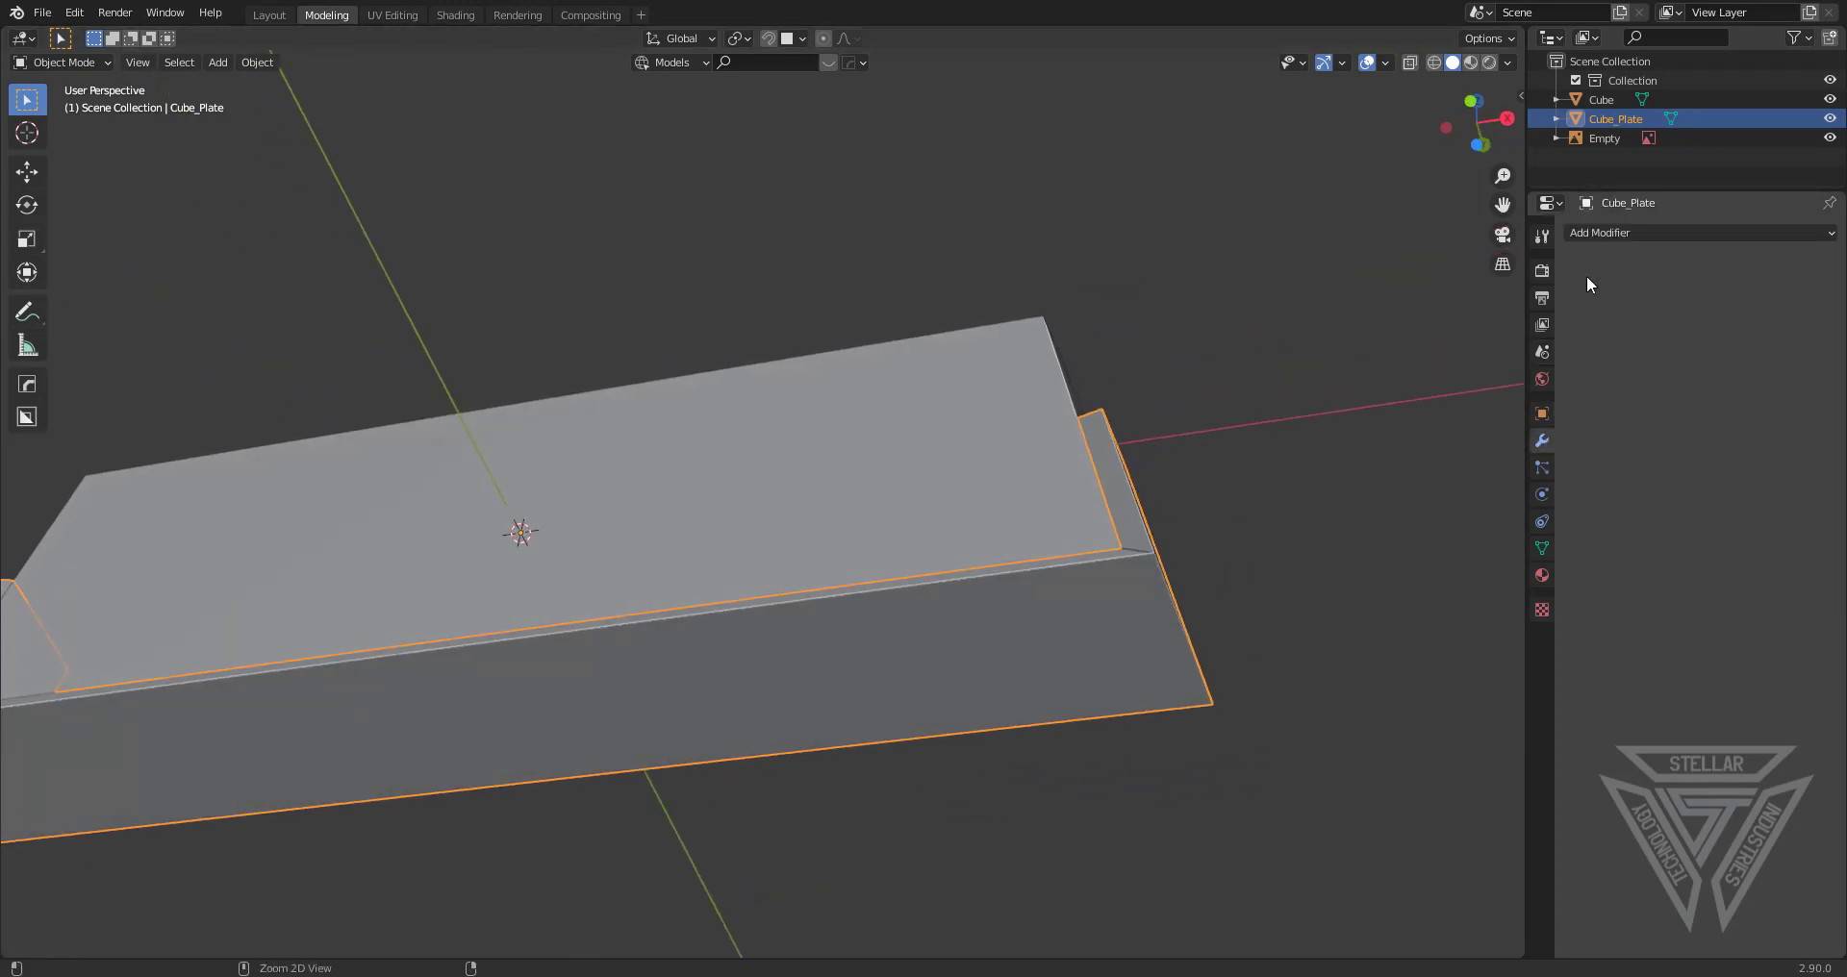
Shift the plate's outer front edge loop about 0.011 m along Y so its upper corner meets the block's front face
{"action": "middle_click_drag", "start_coordinate": [1093, 510], "coordinate": [912, 637]}
{"action": "key", "text": "Tab"}
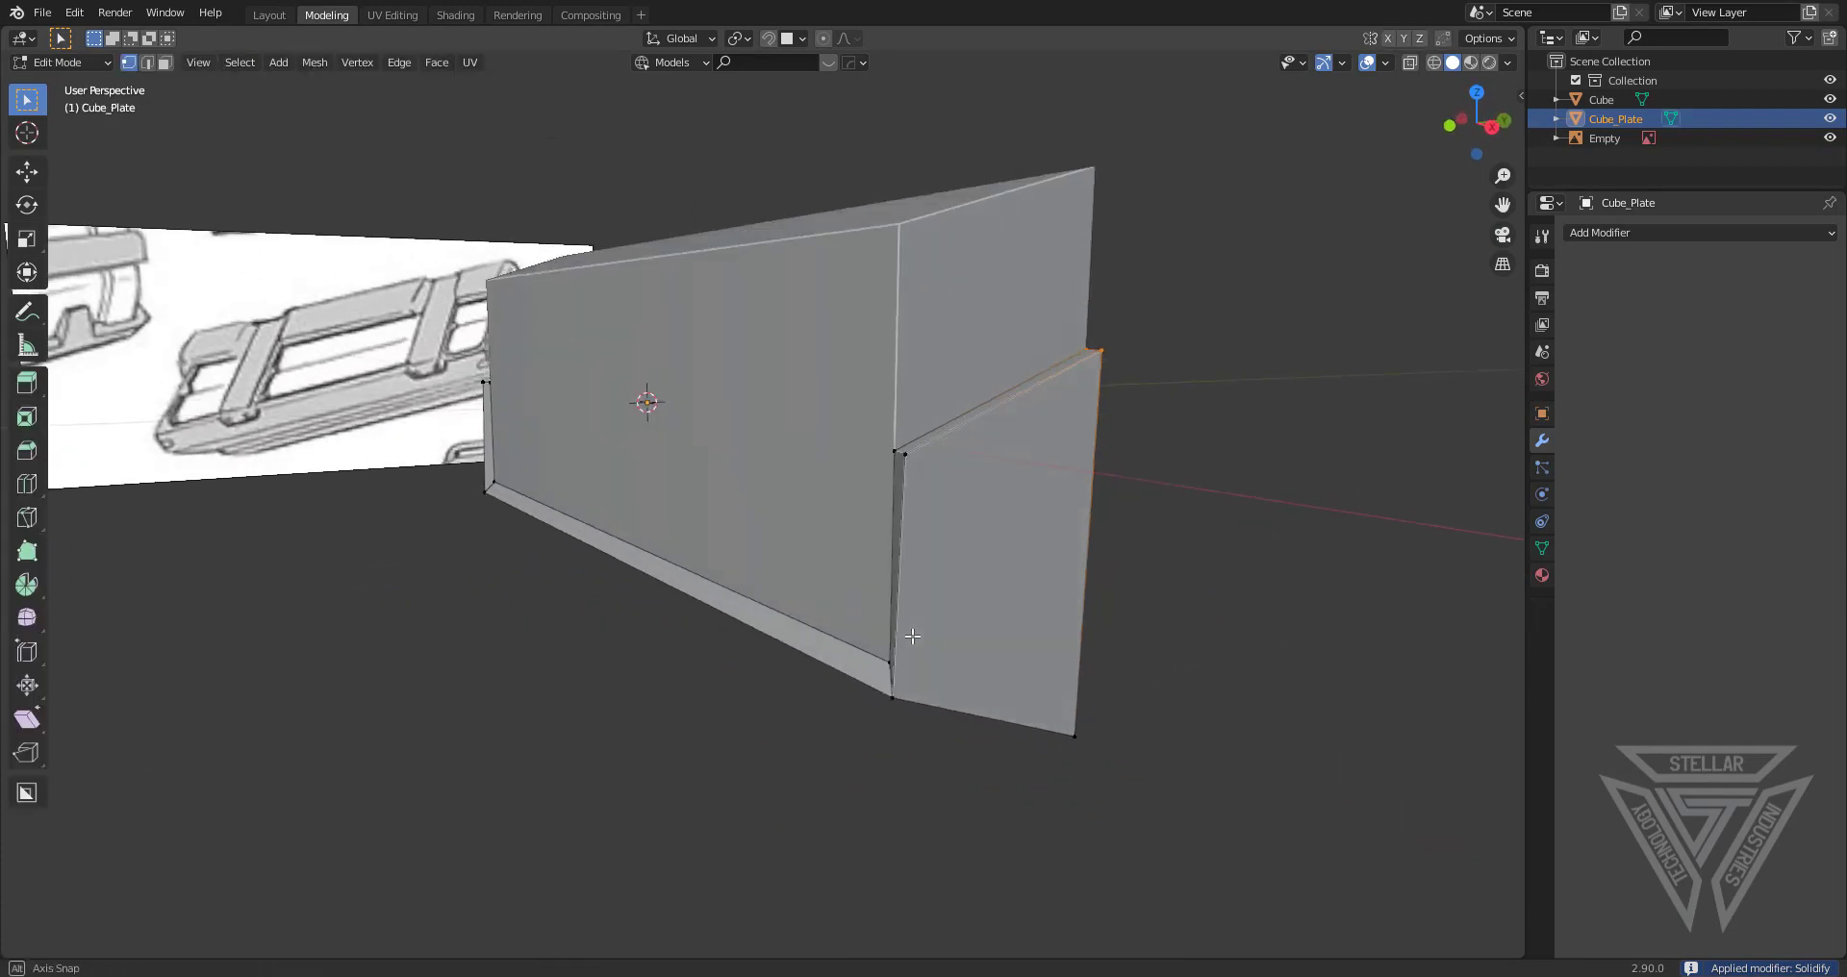
{"action": "left_click", "coordinate": [615, 551], "text": "alt"}
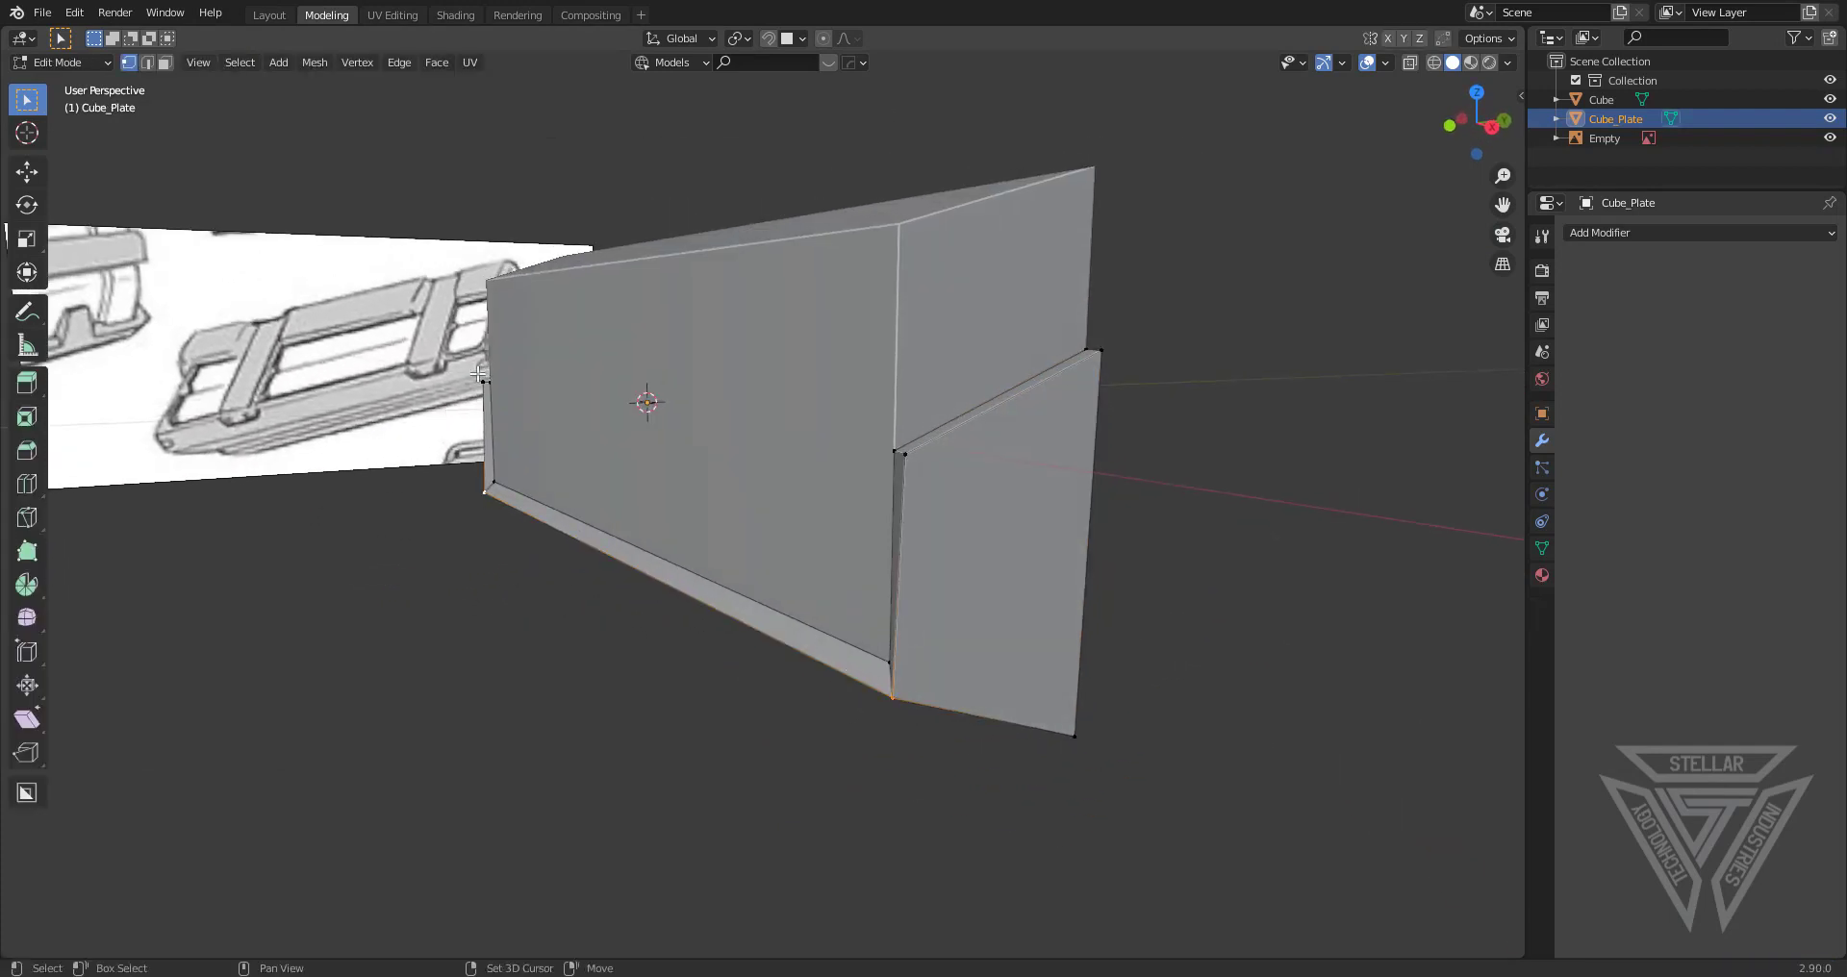
{"action": "left_click", "coordinate": [1491, 129]}
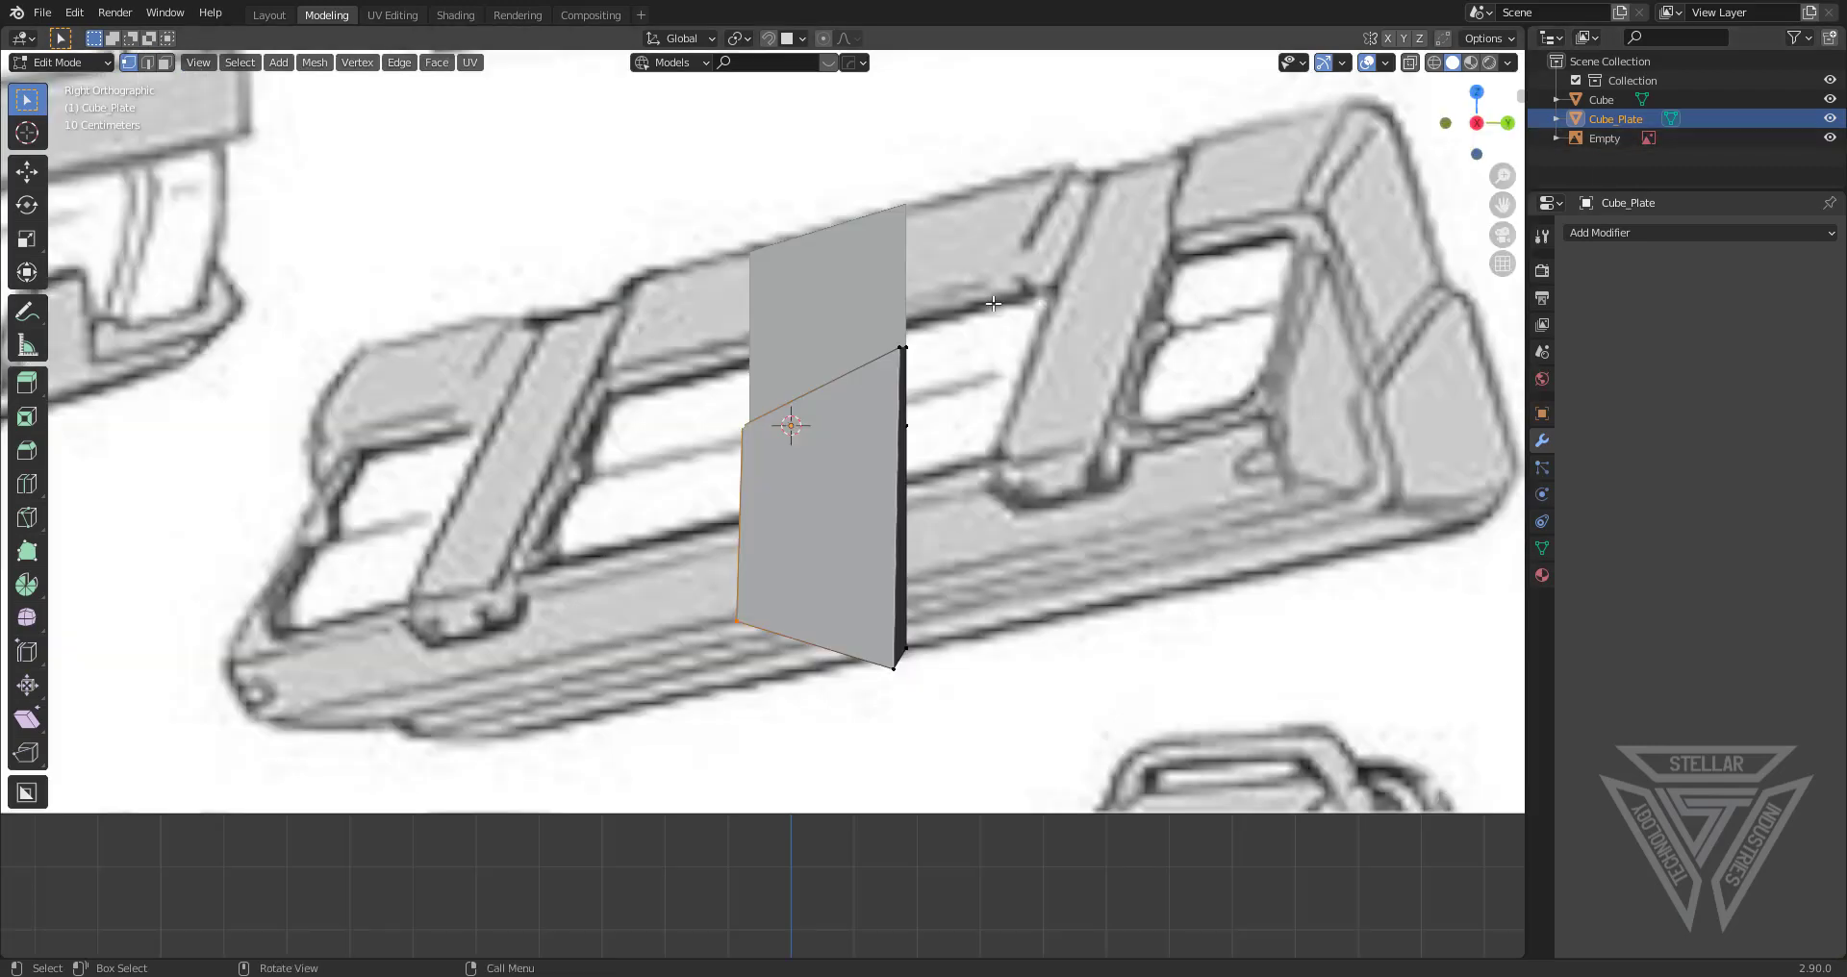
{"action": "scroll", "coordinate": [883, 528], "scroll_direction": "up", "scroll_amount": 7}
{"action": "key", "text": "g"}
{"action": "key", "text": "y"}
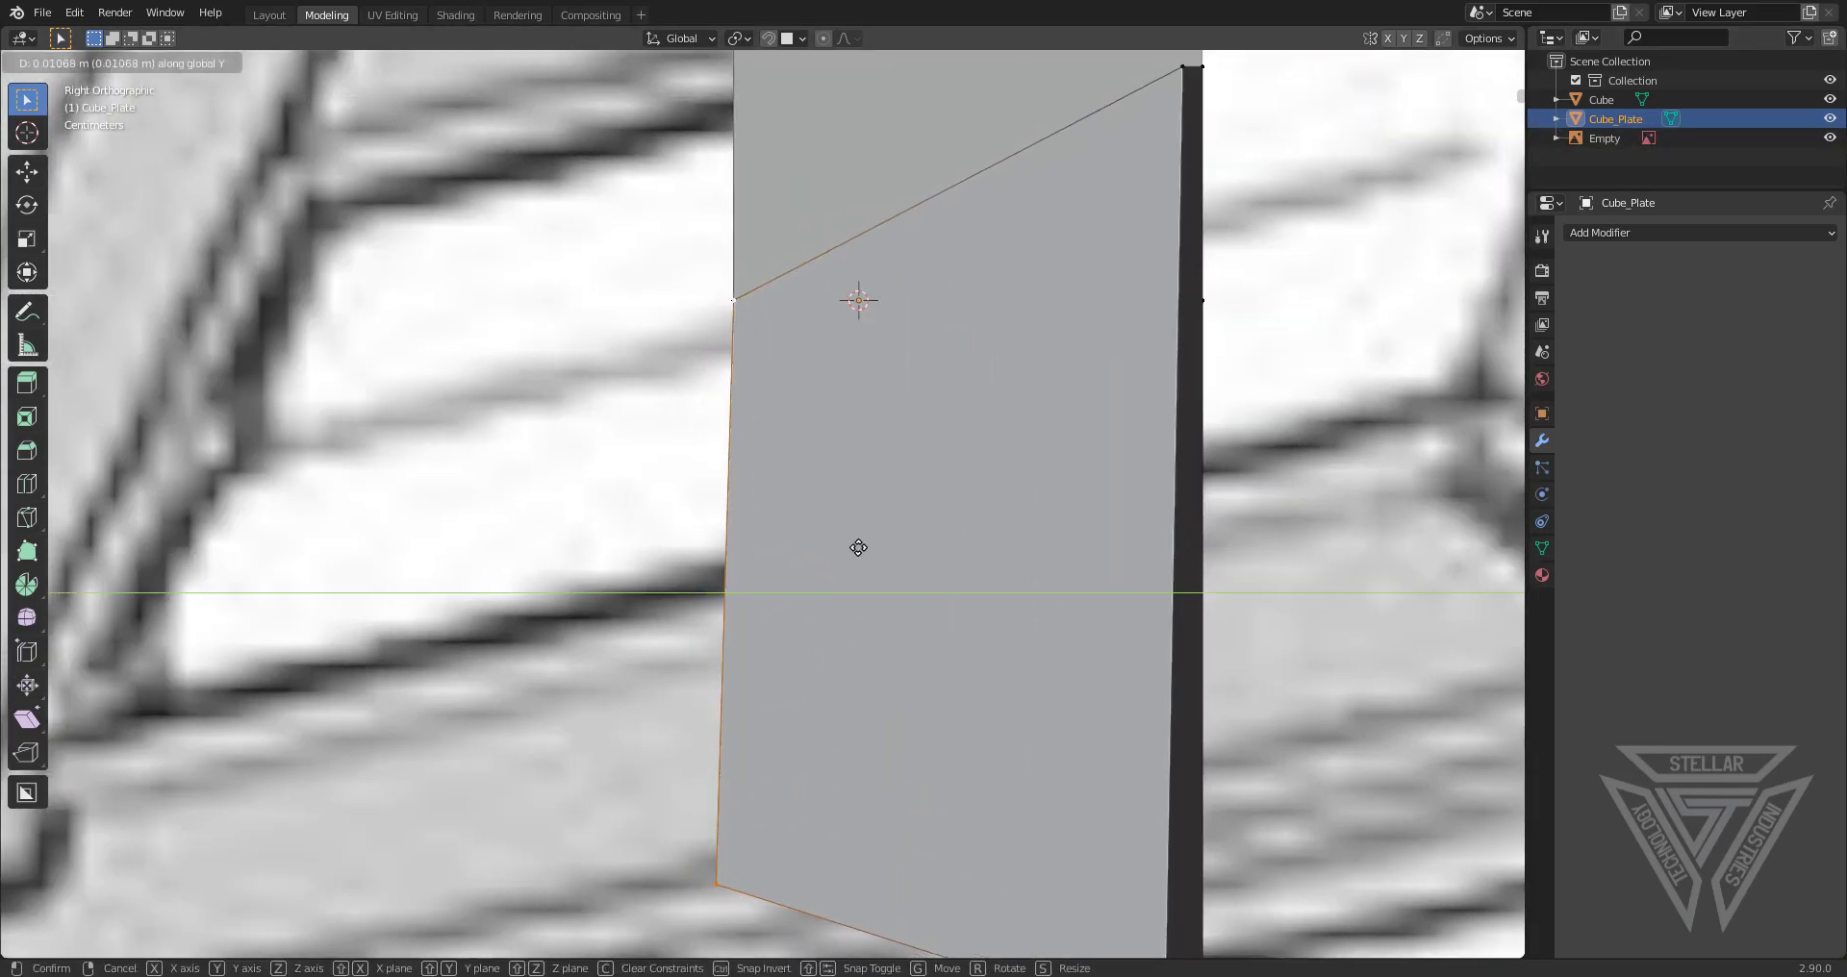
{"action": "left_click", "coordinate": [858, 547]}
Move the plate's lower front edge along Y until it lines up vertically with the block's front face
{"action": "middle_click_drag", "start_coordinate": [837, 442], "coordinate": [1014, 901]}
{"action": "left_click", "coordinate": [1014, 901]}
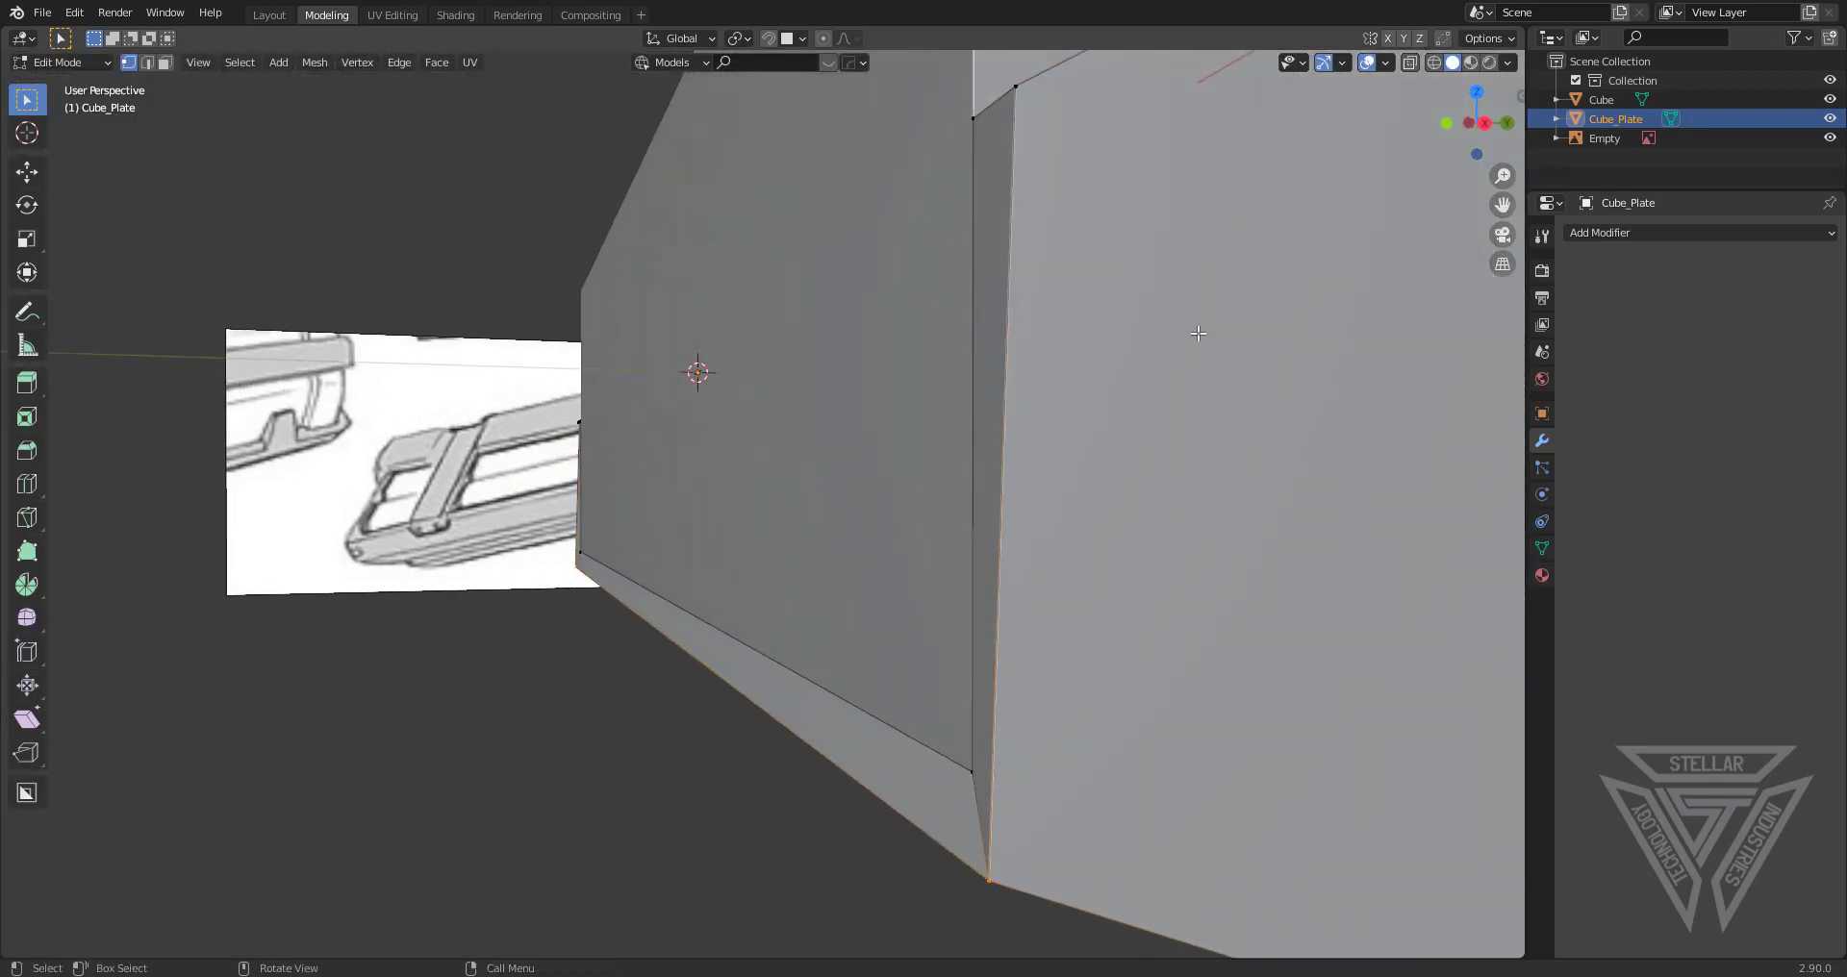
{"action": "left_click", "coordinate": [1486, 123]}
{"action": "scroll", "coordinate": [925, 638], "scroll_direction": "down", "scroll_amount": 2, "text": "shift"}
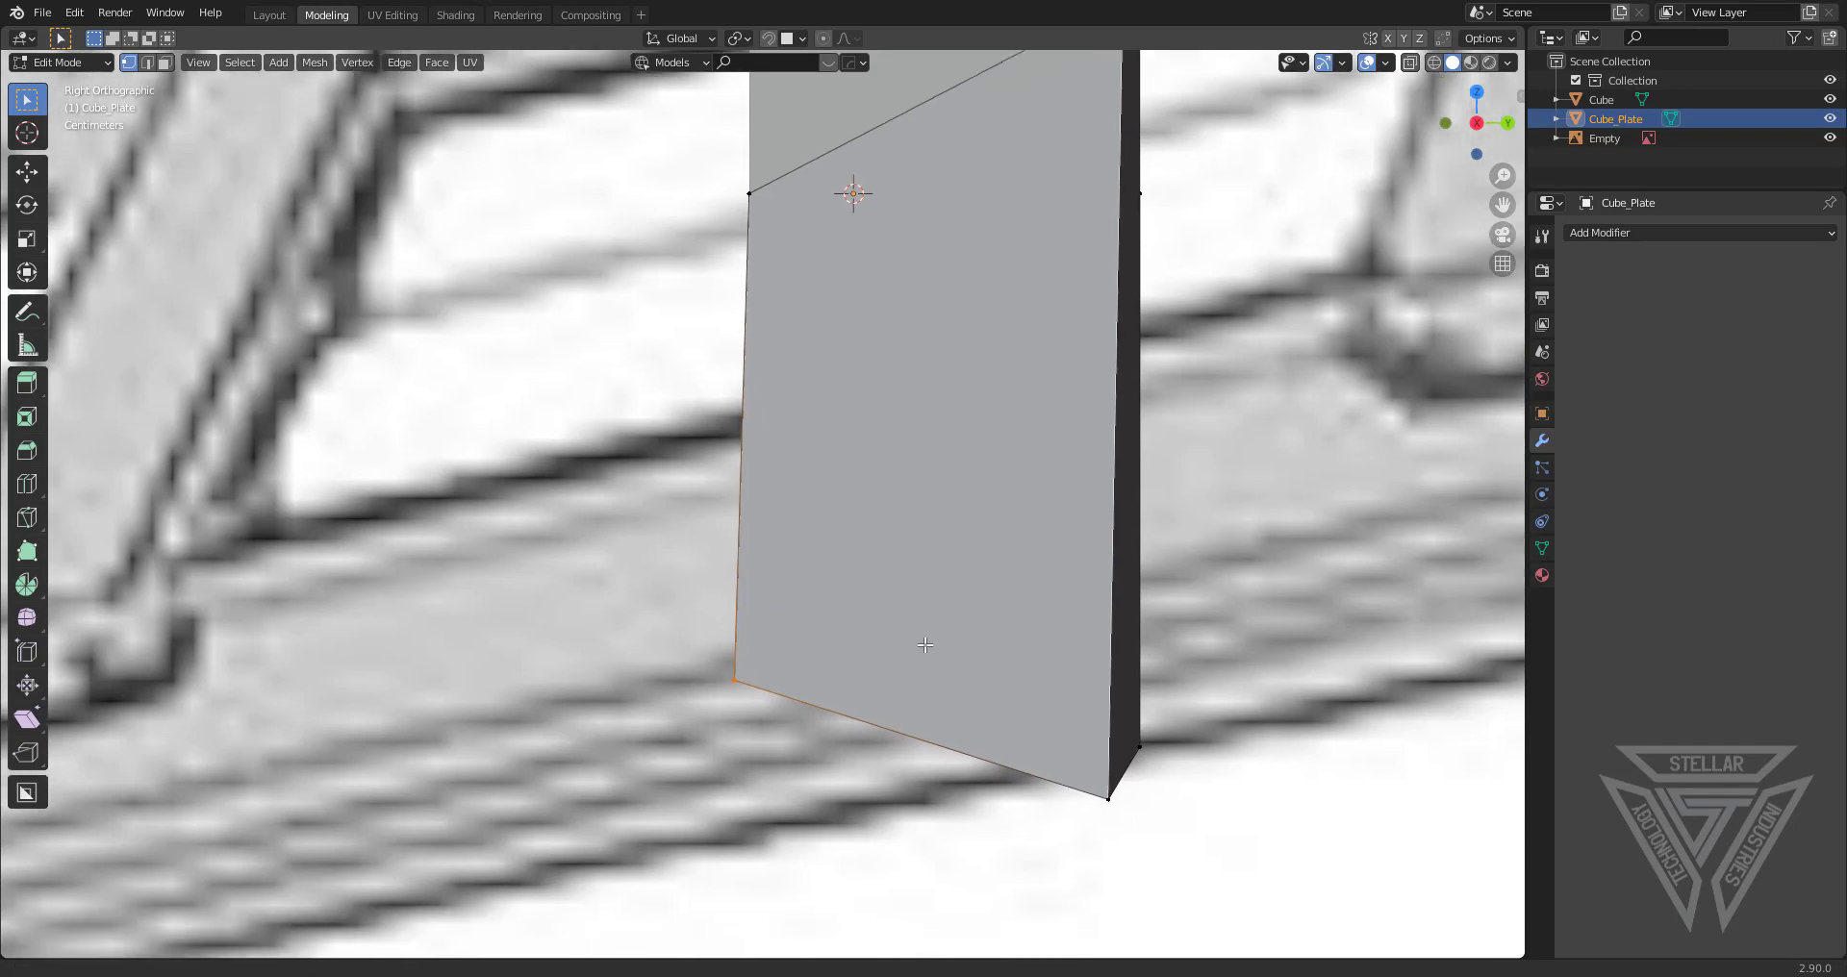
{"action": "key", "text": "g"}
{"action": "key", "text": "y"}
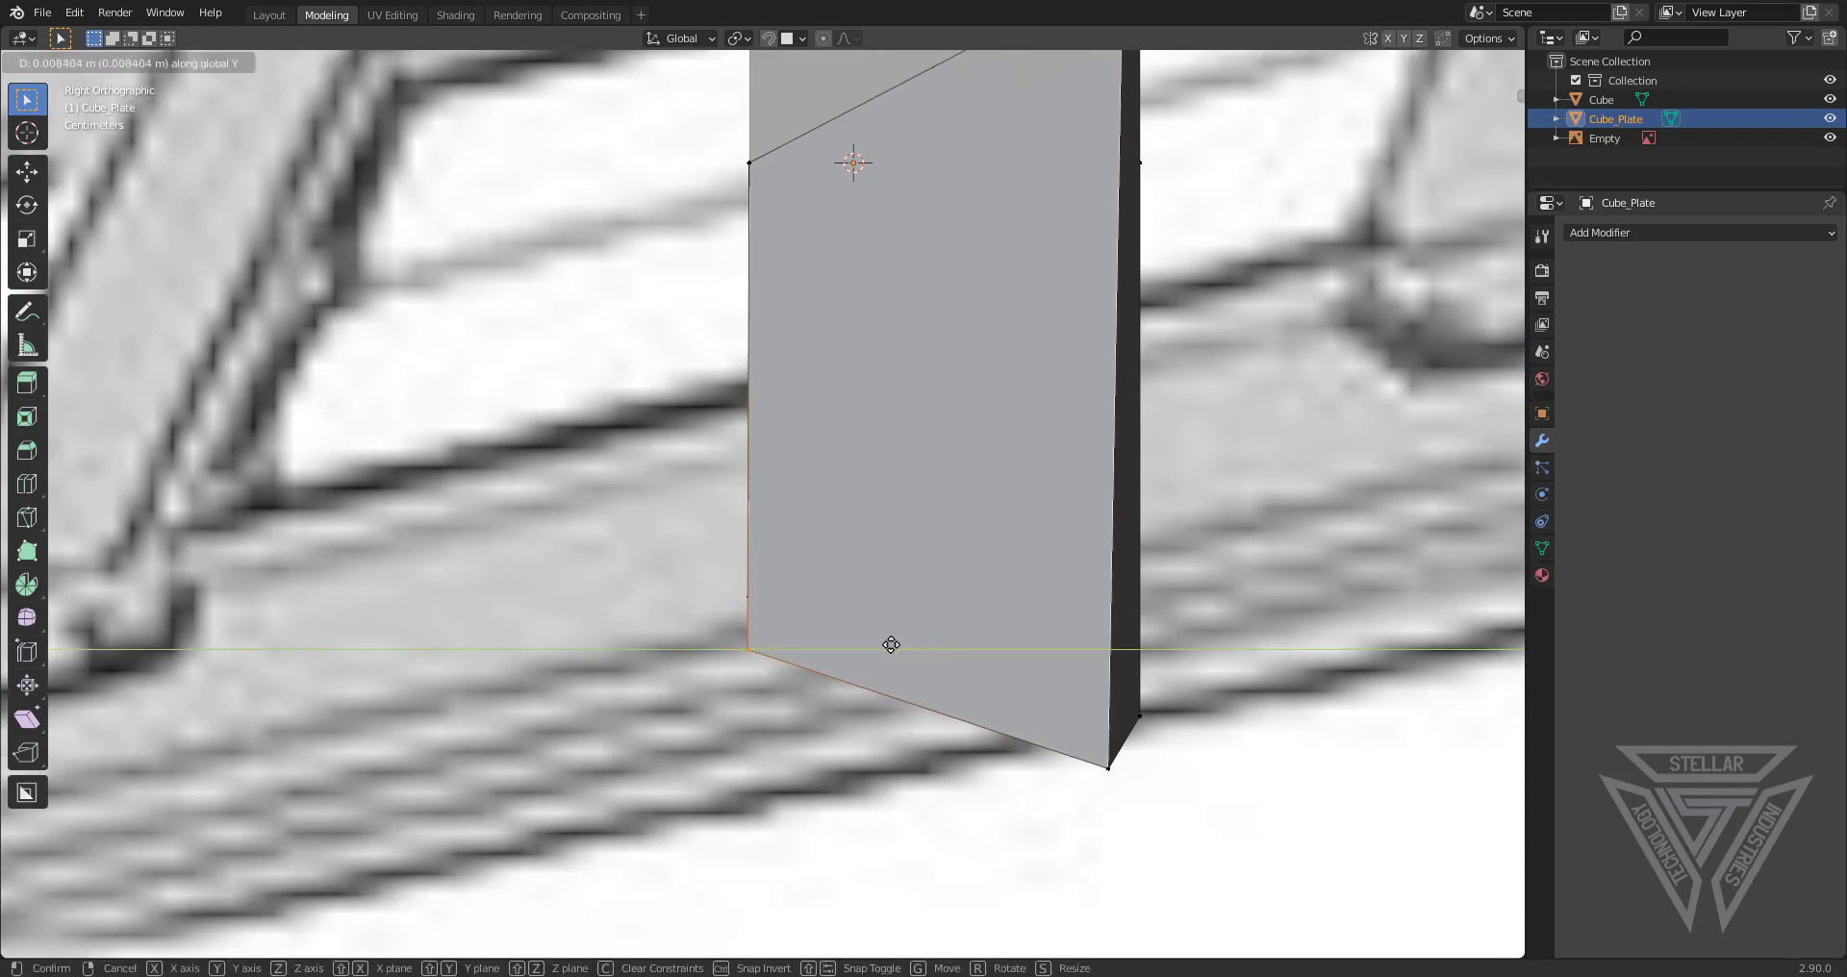
{"action": "left_click", "coordinate": [890, 644]}
{"action": "scroll", "coordinate": [891, 539], "scroll_direction": "up", "scroll_amount": 4, "text": "shift"}
{"action": "scroll", "coordinate": [891, 481], "scroll_direction": "down", "scroll_amount": 1}
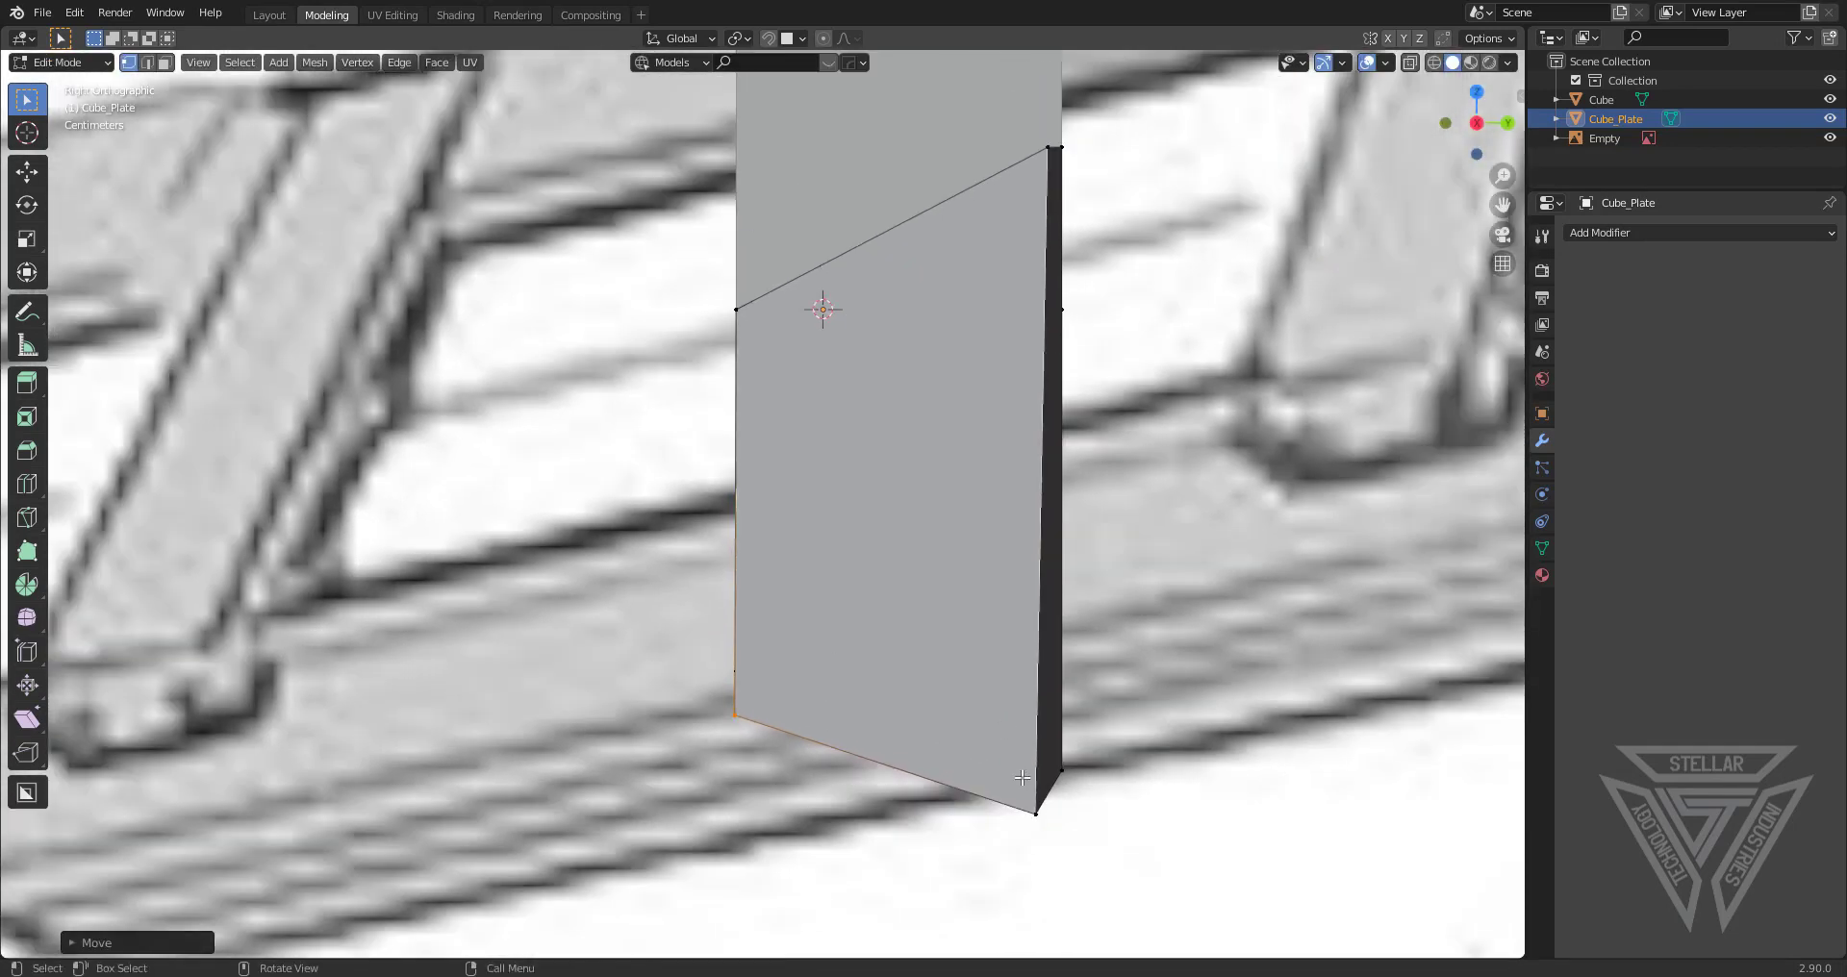
Move the plate's outer rear edge along Y so its upper corner meets the block's rear face
{"action": "scroll", "coordinate": [892, 443], "scroll_direction": "down", "scroll_amount": 2, "text": "ctrl"}
{"action": "left_click", "coordinate": [940, 236]}
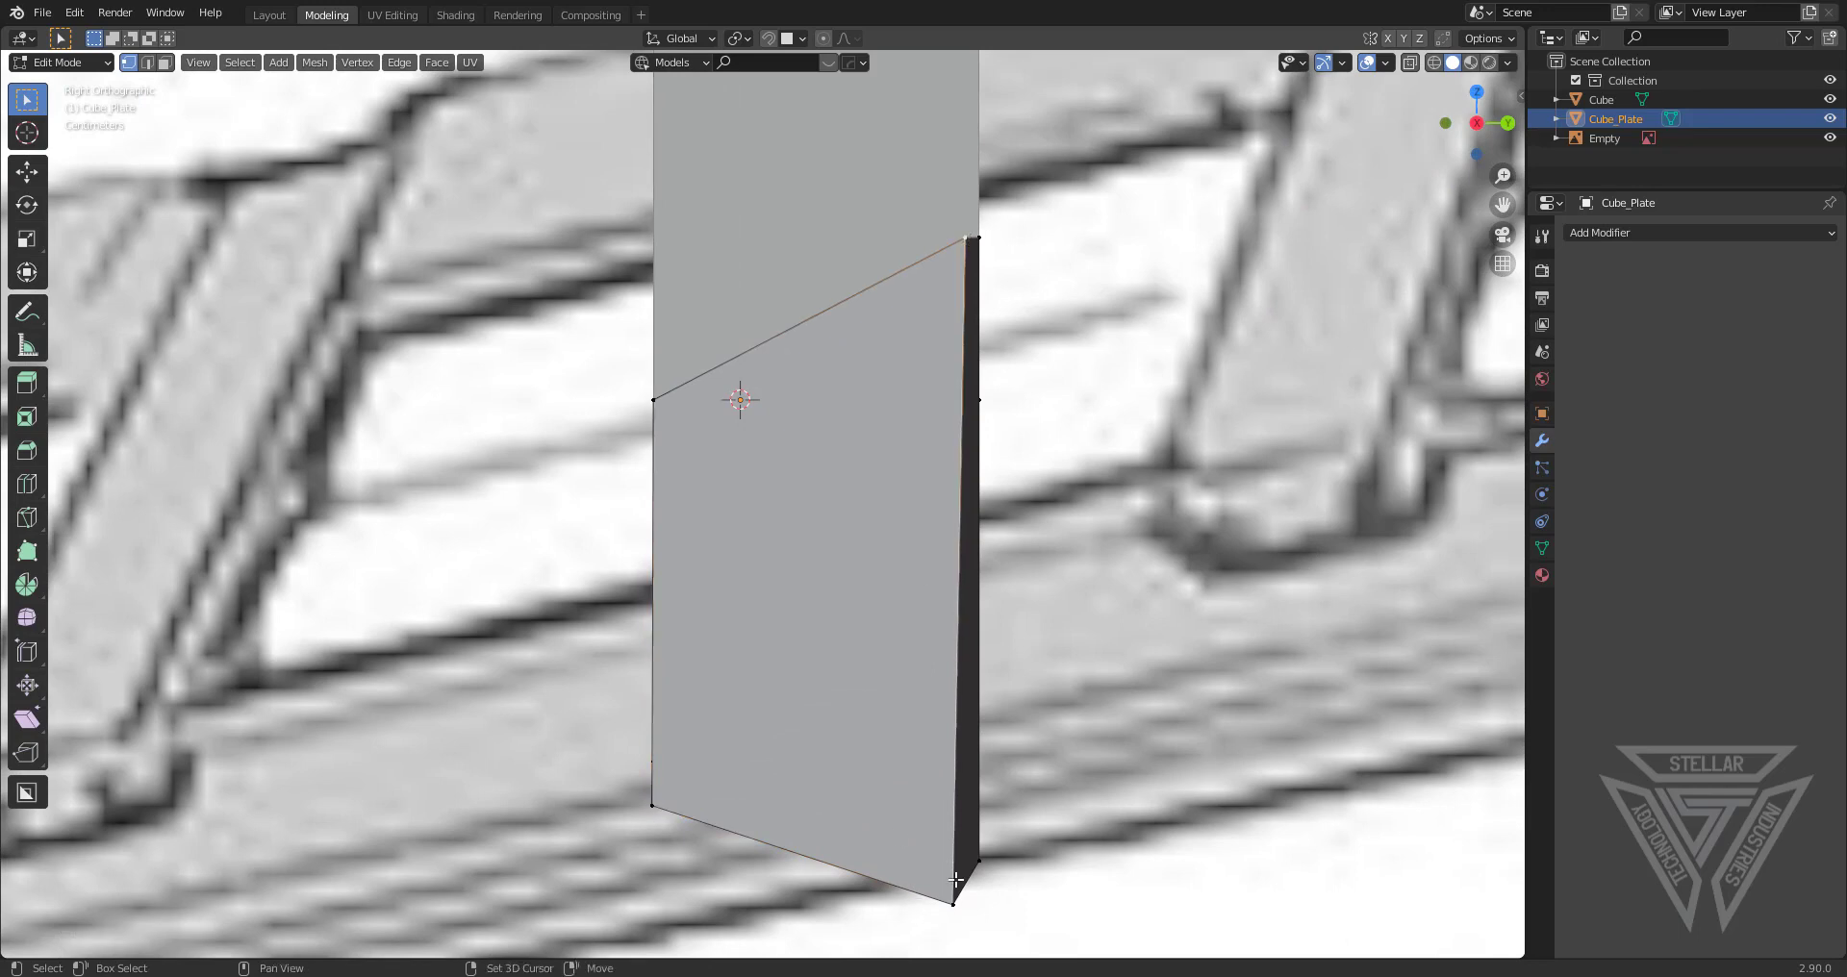
{"action": "left_click", "coordinate": [1010, 868], "text": "shift"}
{"action": "middle_click_drag", "start_coordinate": [1028, 874], "coordinate": [995, 832], "text": "shift"}
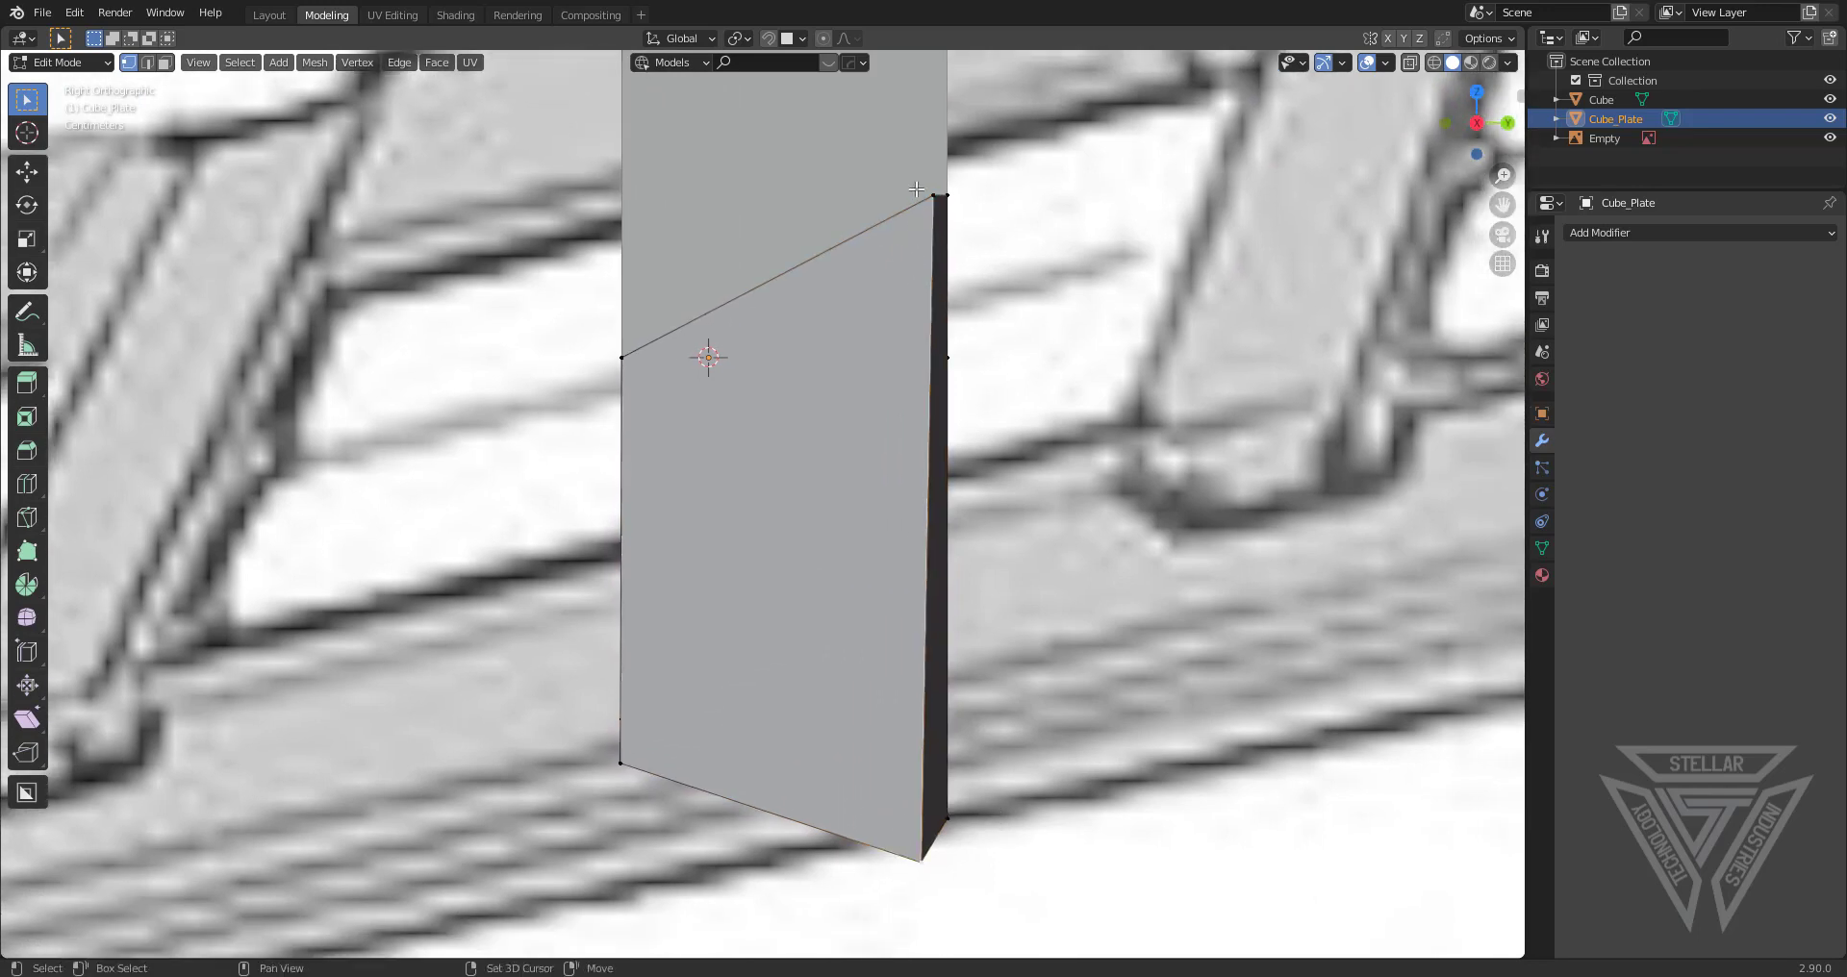
{"action": "key", "text": "g"}
{"action": "key", "text": "y"}
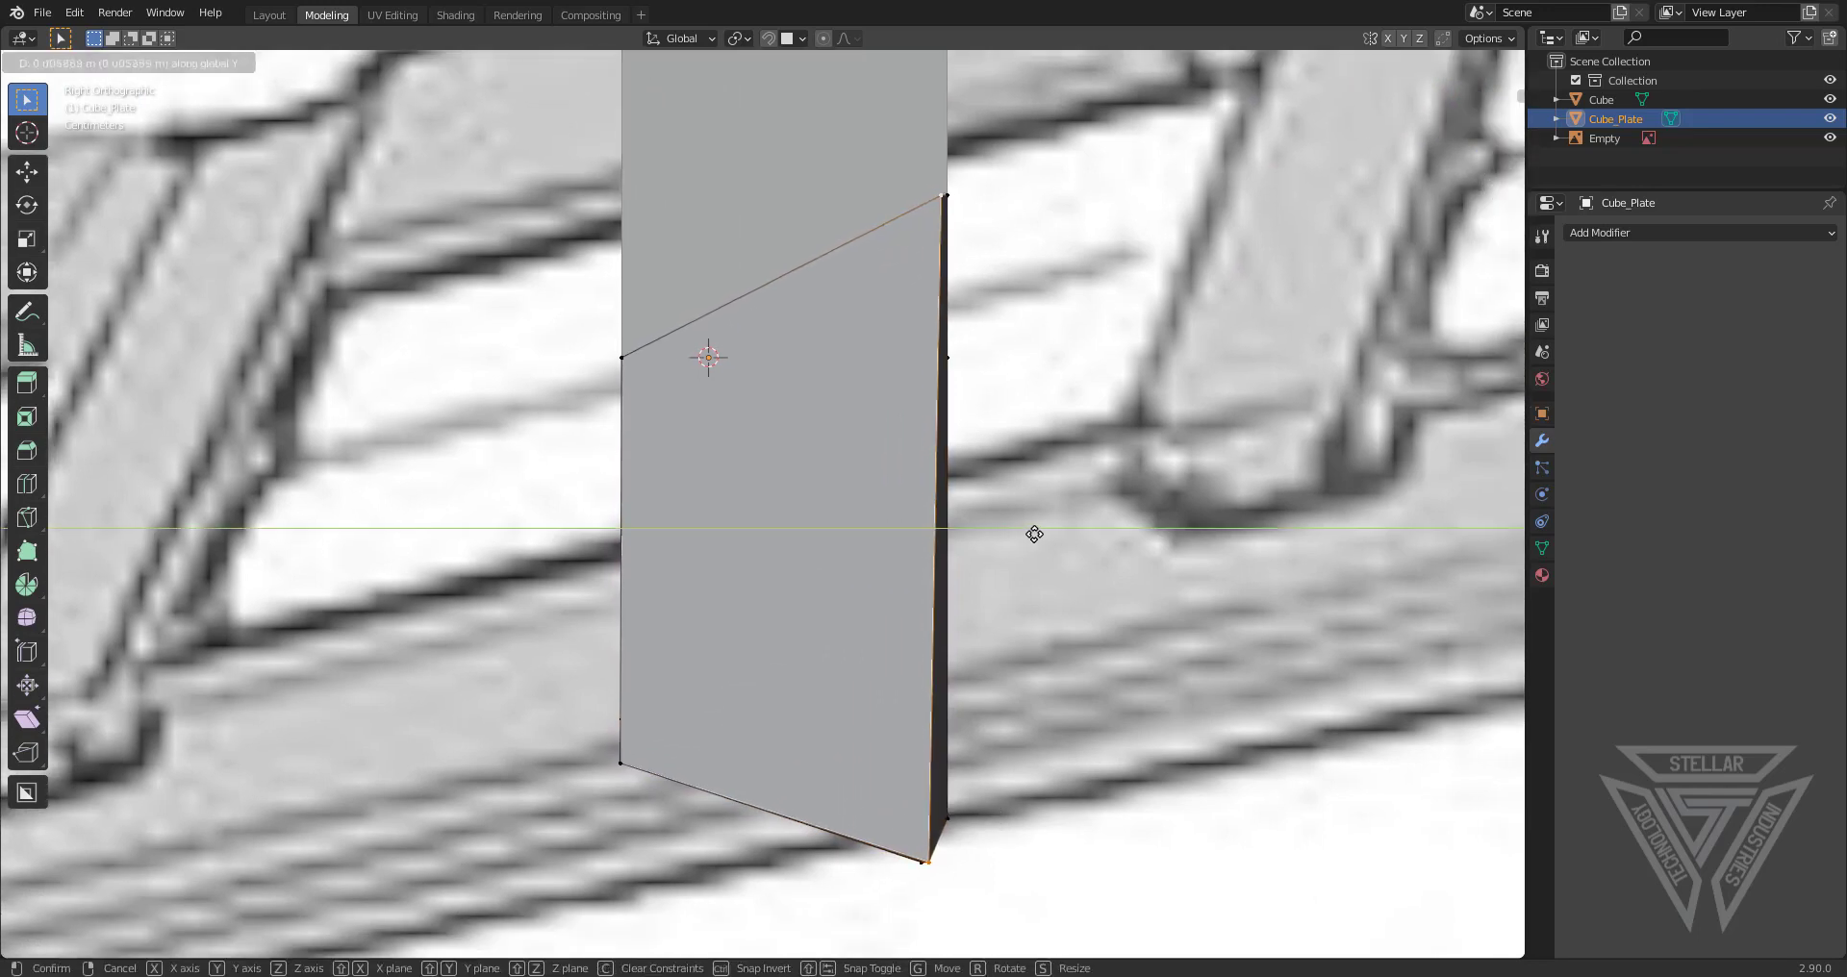
{"action": "left_click", "coordinate": [984, 503]}
{"action": "scroll", "coordinate": [933, 869], "scroll_direction": "down", "scroll_amount": 5}
{"action": "middle_click_drag", "start_coordinate": [928, 857], "coordinate": [881, 752]}
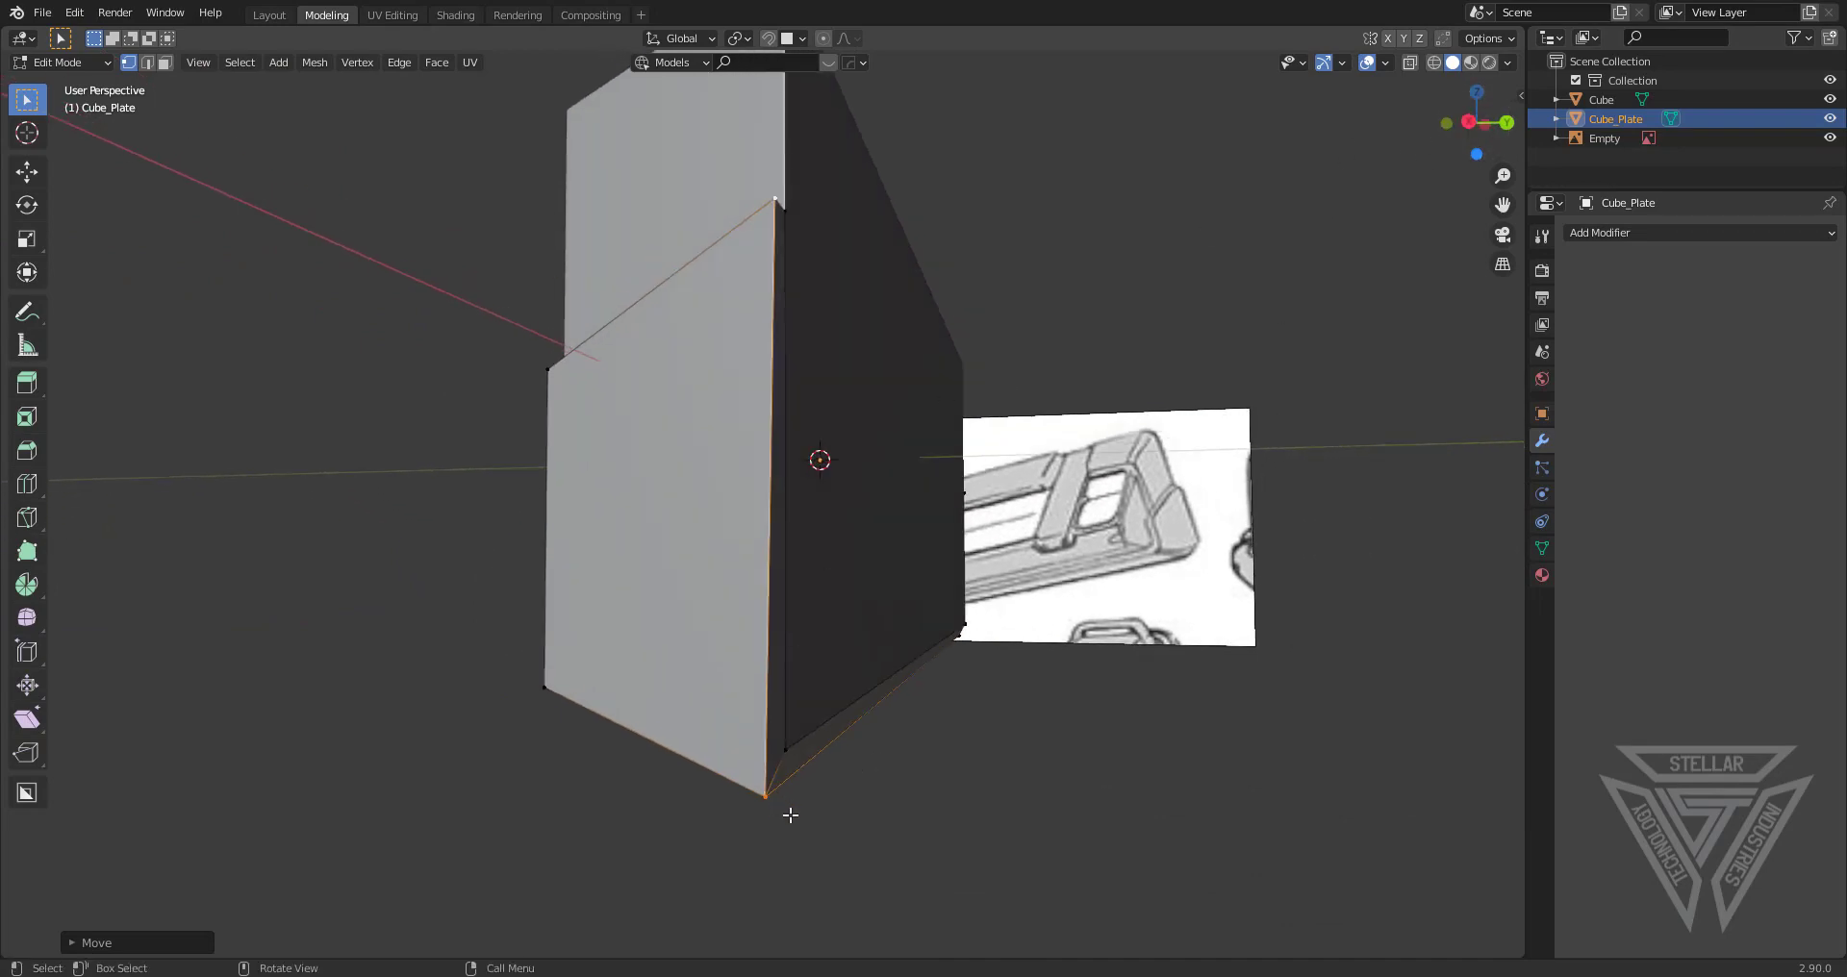
Move the plate's lower rear corners at the end flap to the block's lower rear corner
{"action": "left_click", "coordinate": [761, 786]}
{"action": "left_click", "coordinate": [1469, 121]}
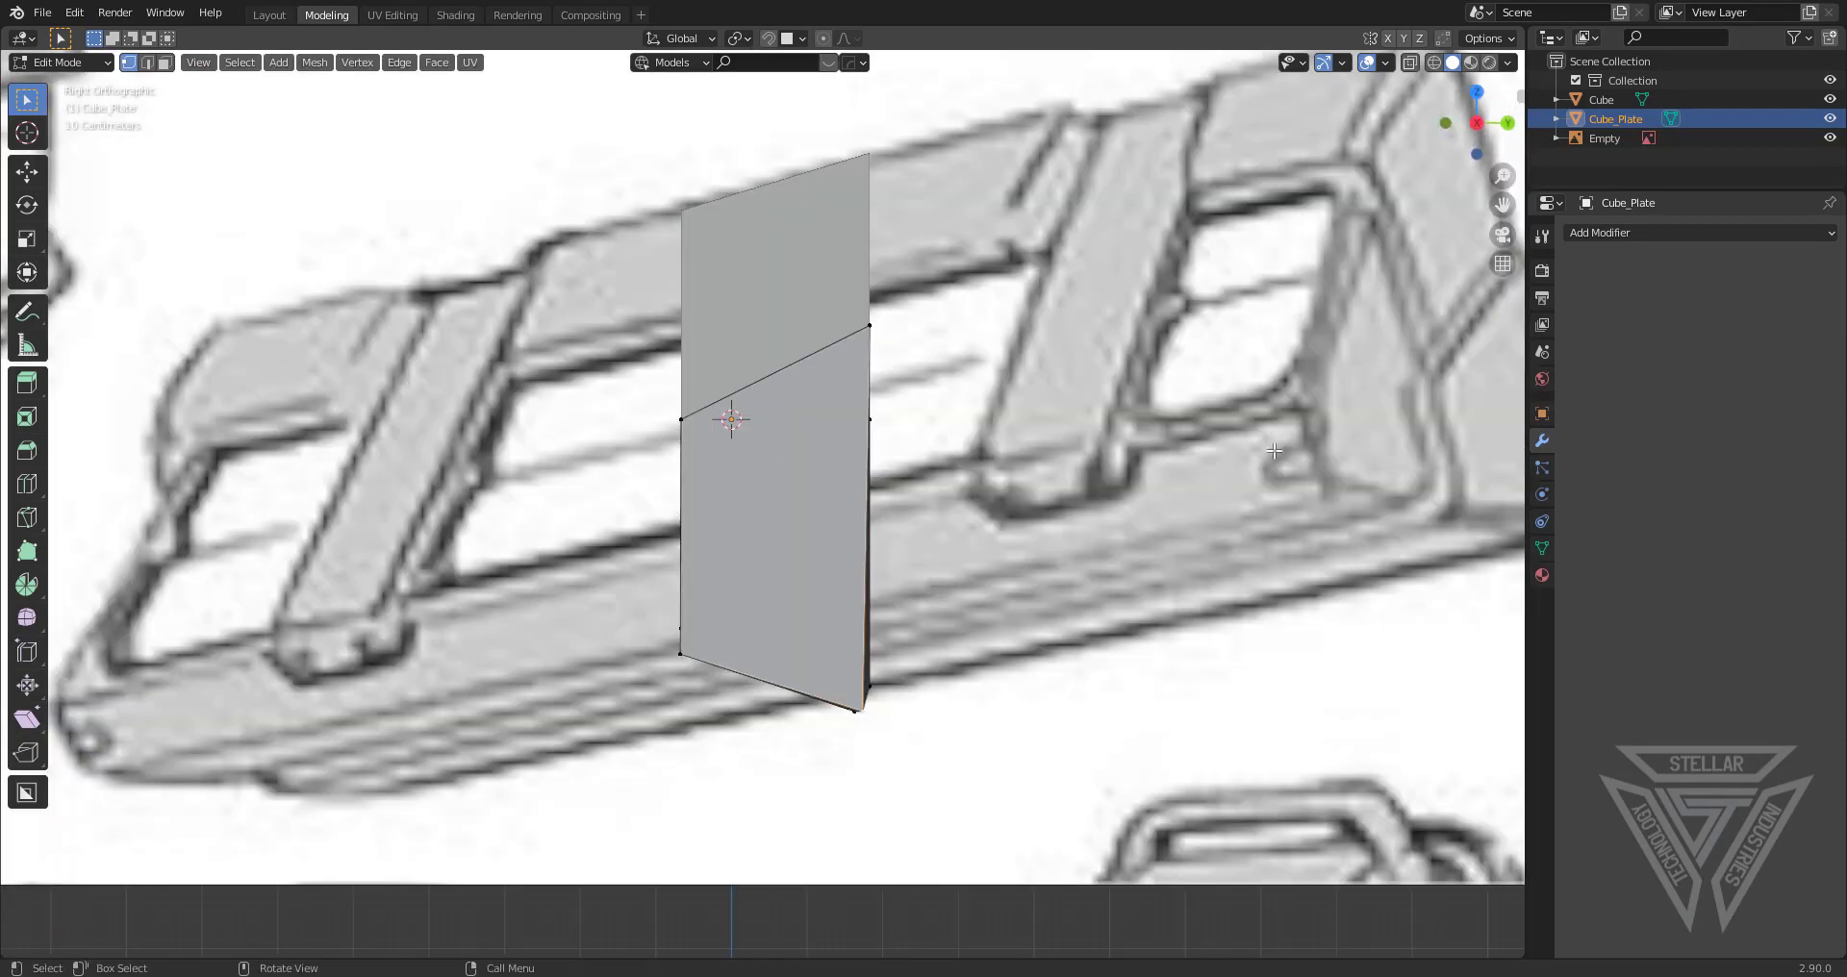
{"action": "scroll", "coordinate": [965, 728], "scroll_direction": "up", "scroll_amount": 5}
{"action": "key", "text": "g"}
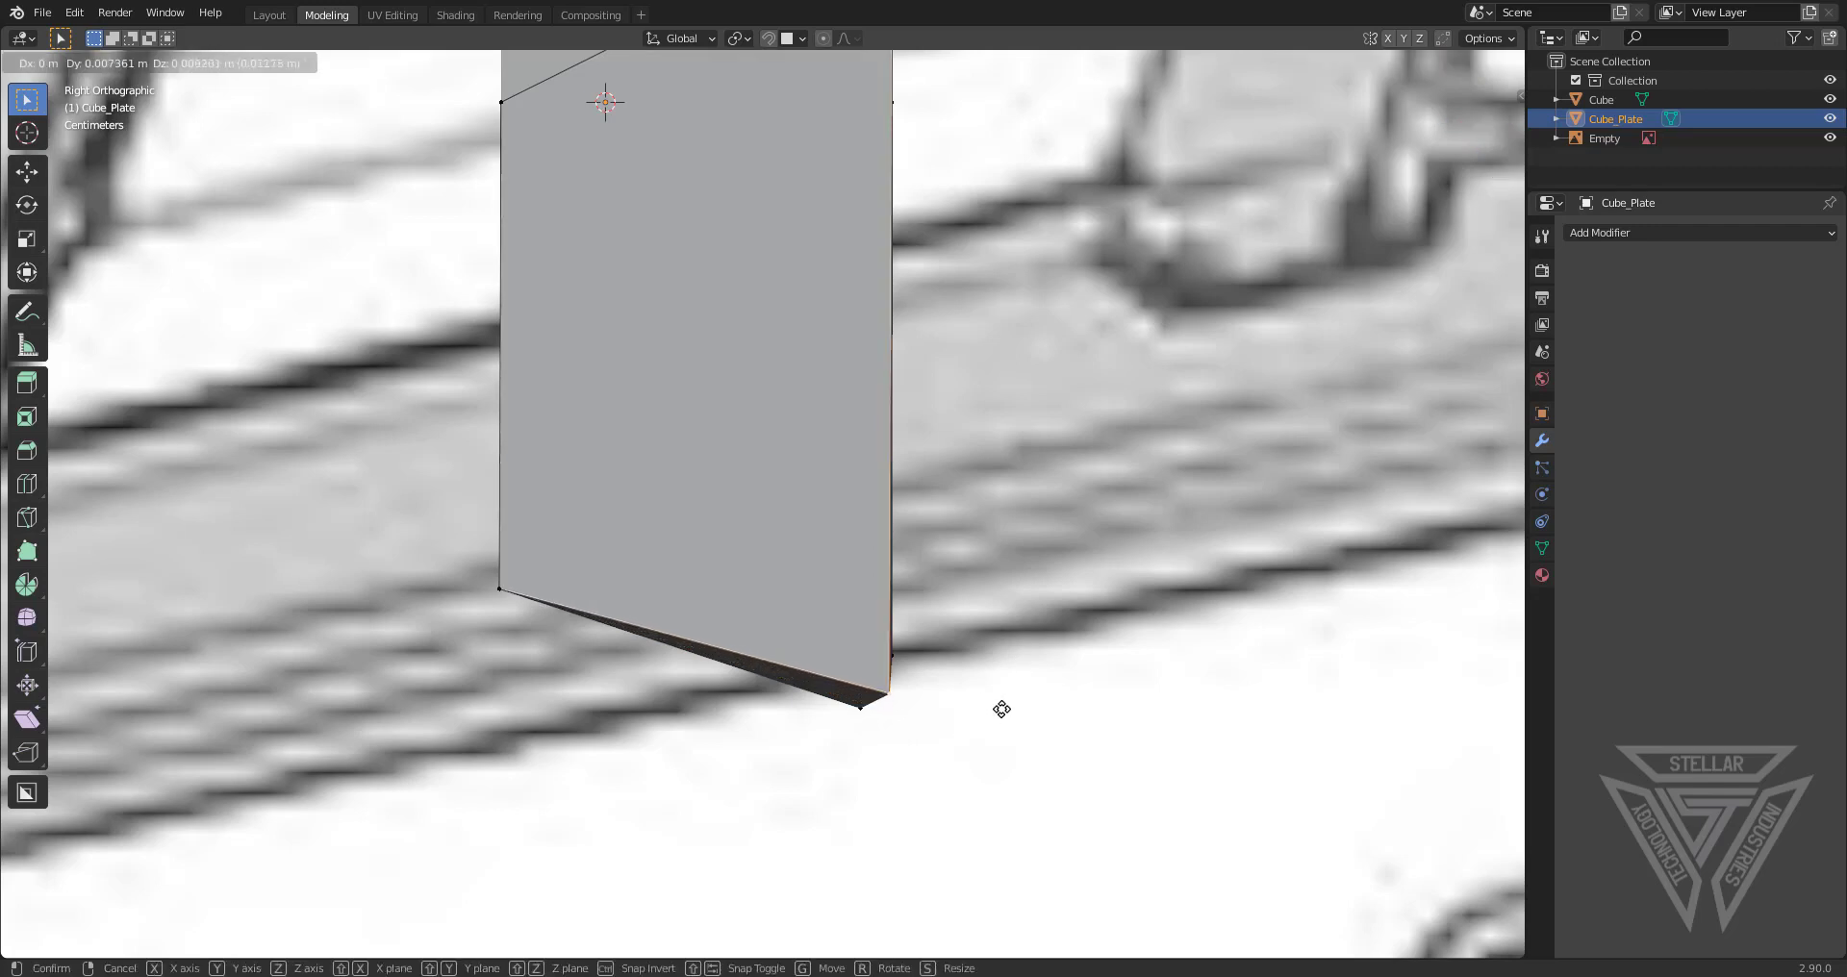
{"action": "right_click", "coordinate": [1004, 698]}
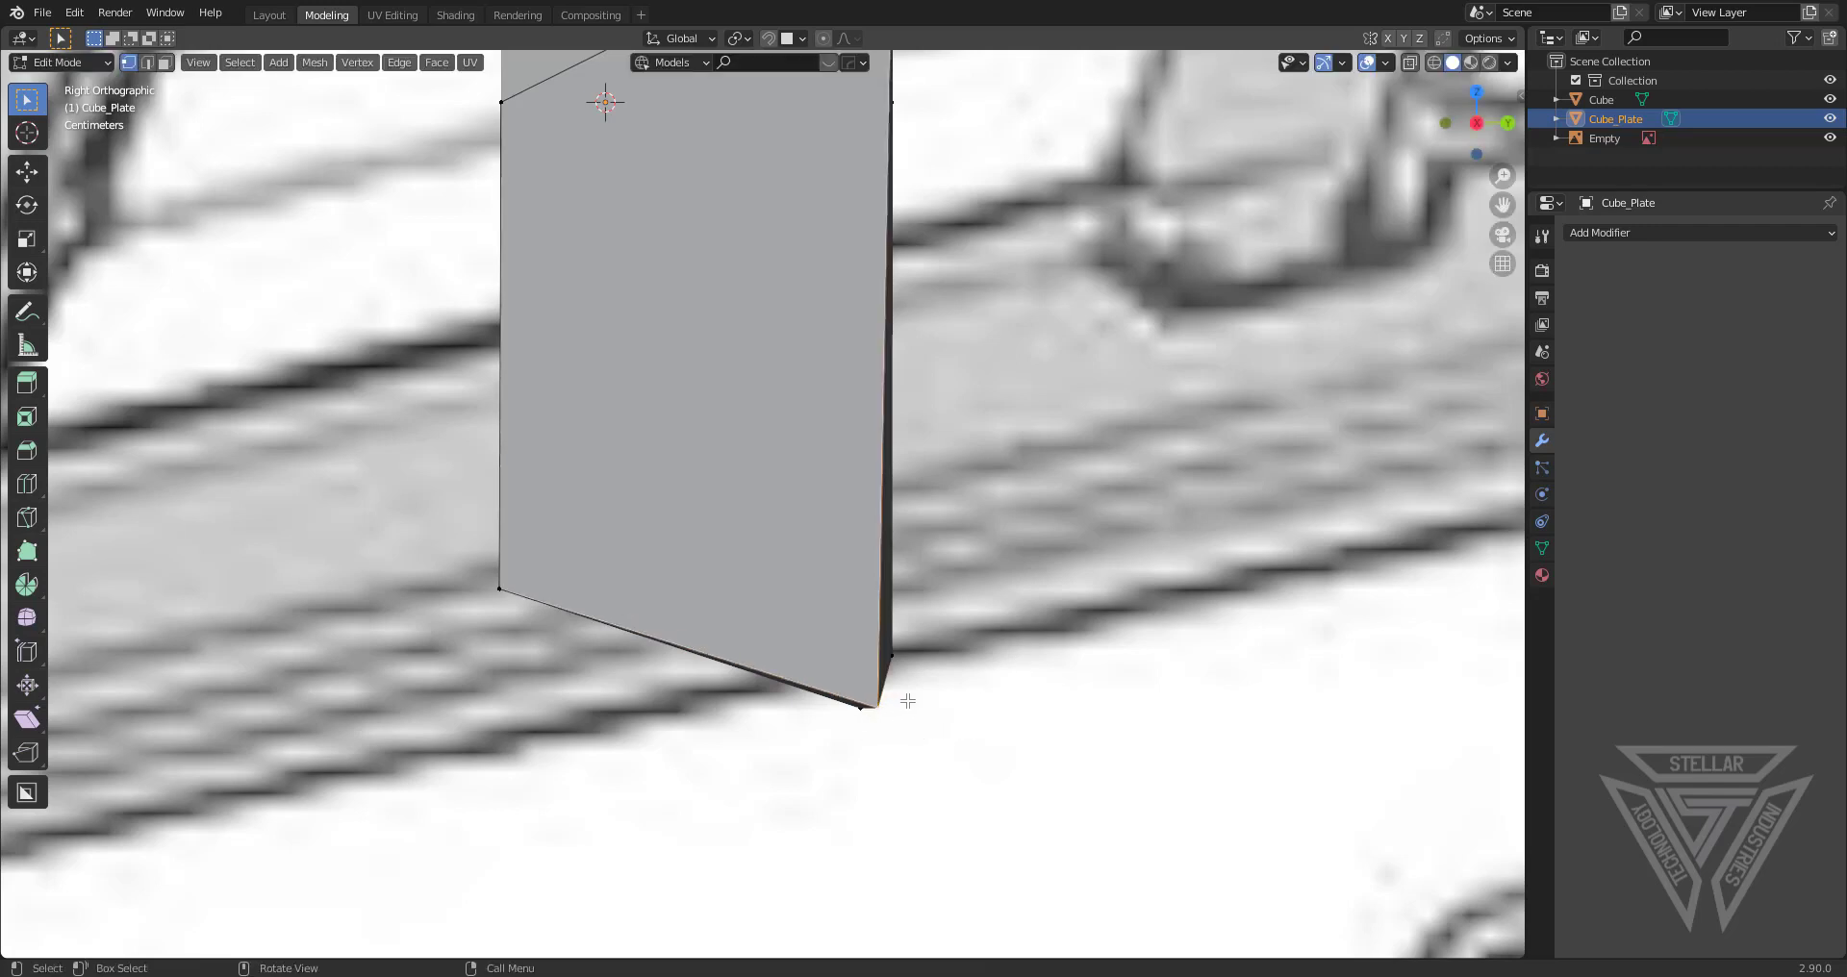
{"action": "key", "text": "g"}
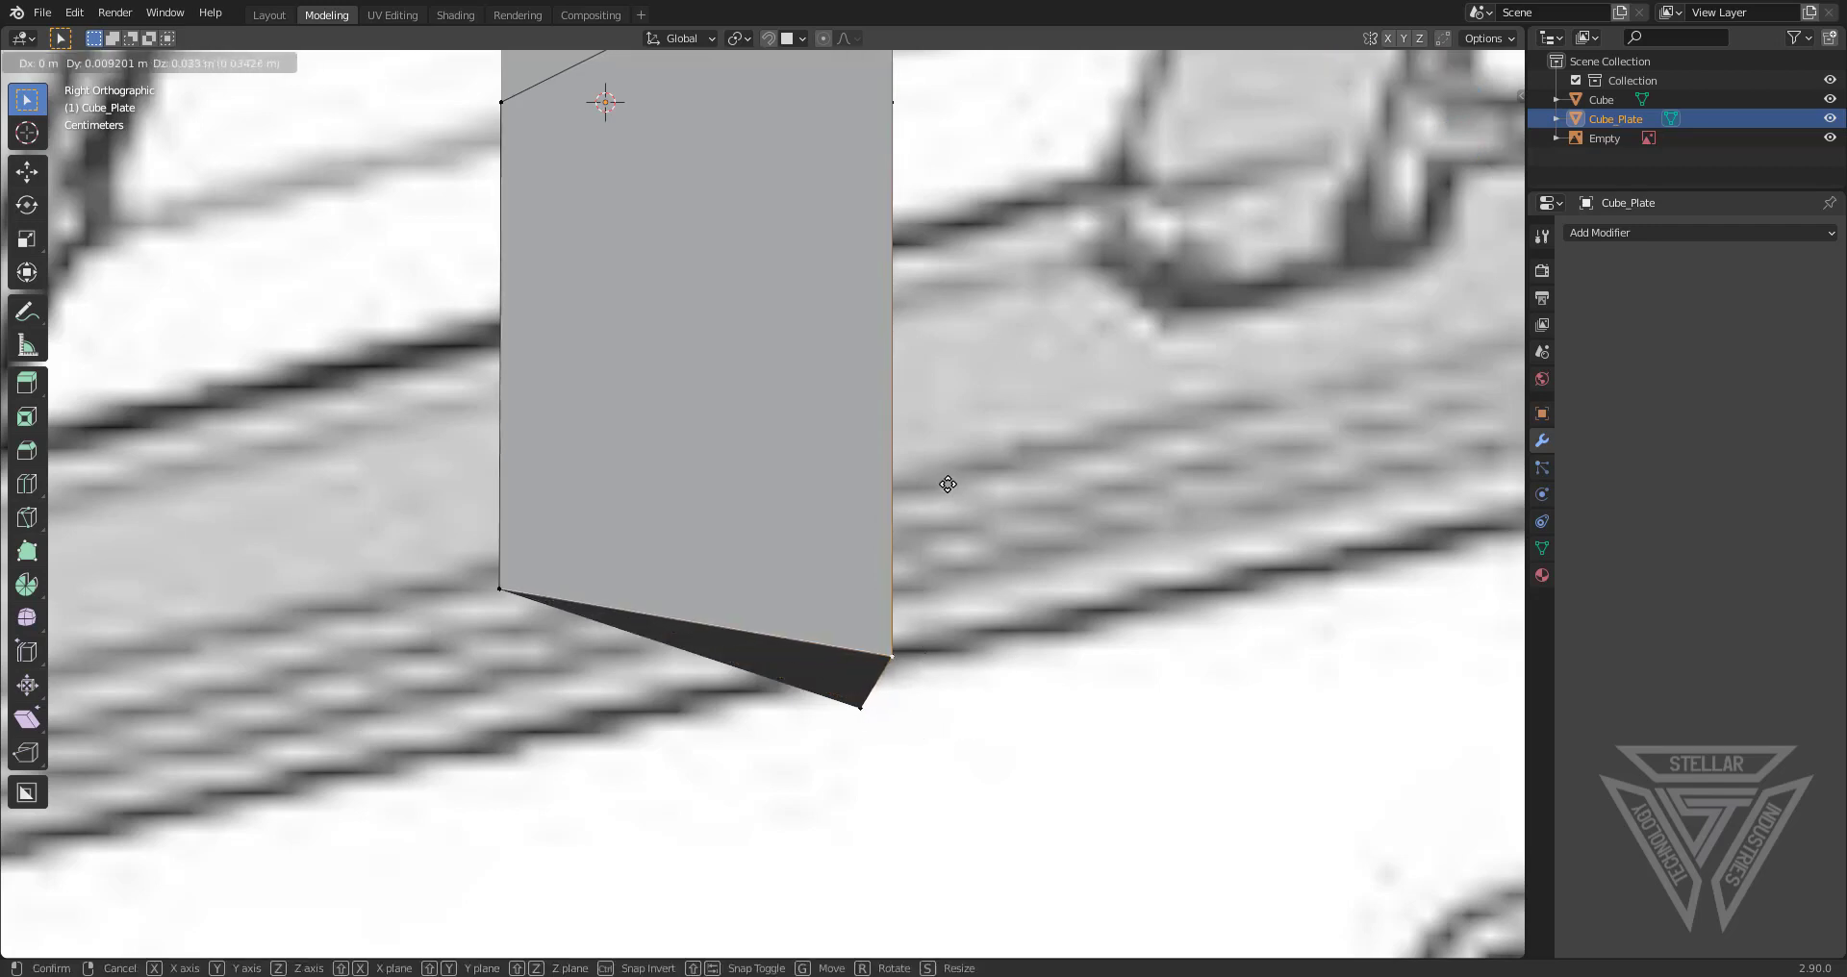
{"action": "left_click", "coordinate": [948, 484]}
{"action": "key", "text": "g"}
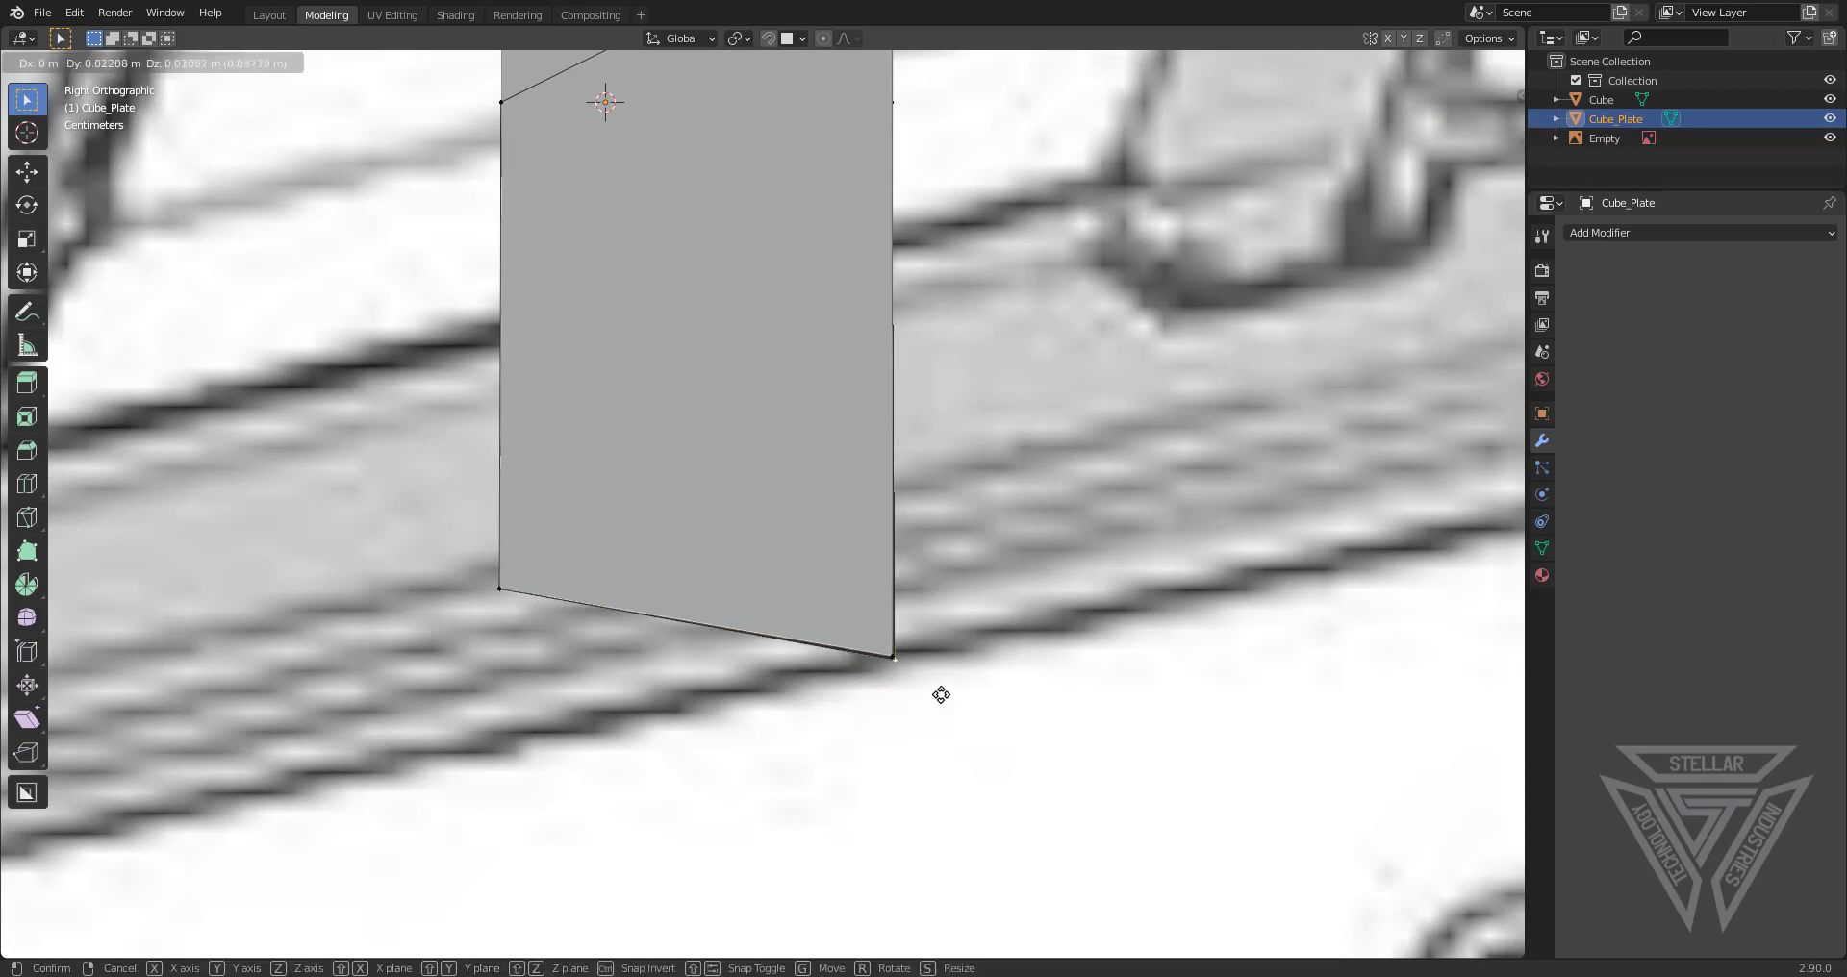
{"action": "left_click", "coordinate": [890, 681]}
Lower the plate's outer bottom rear edge about 0.04 m along Z
{"action": "middle_click_drag", "start_coordinate": [891, 681], "coordinate": [759, 561]}
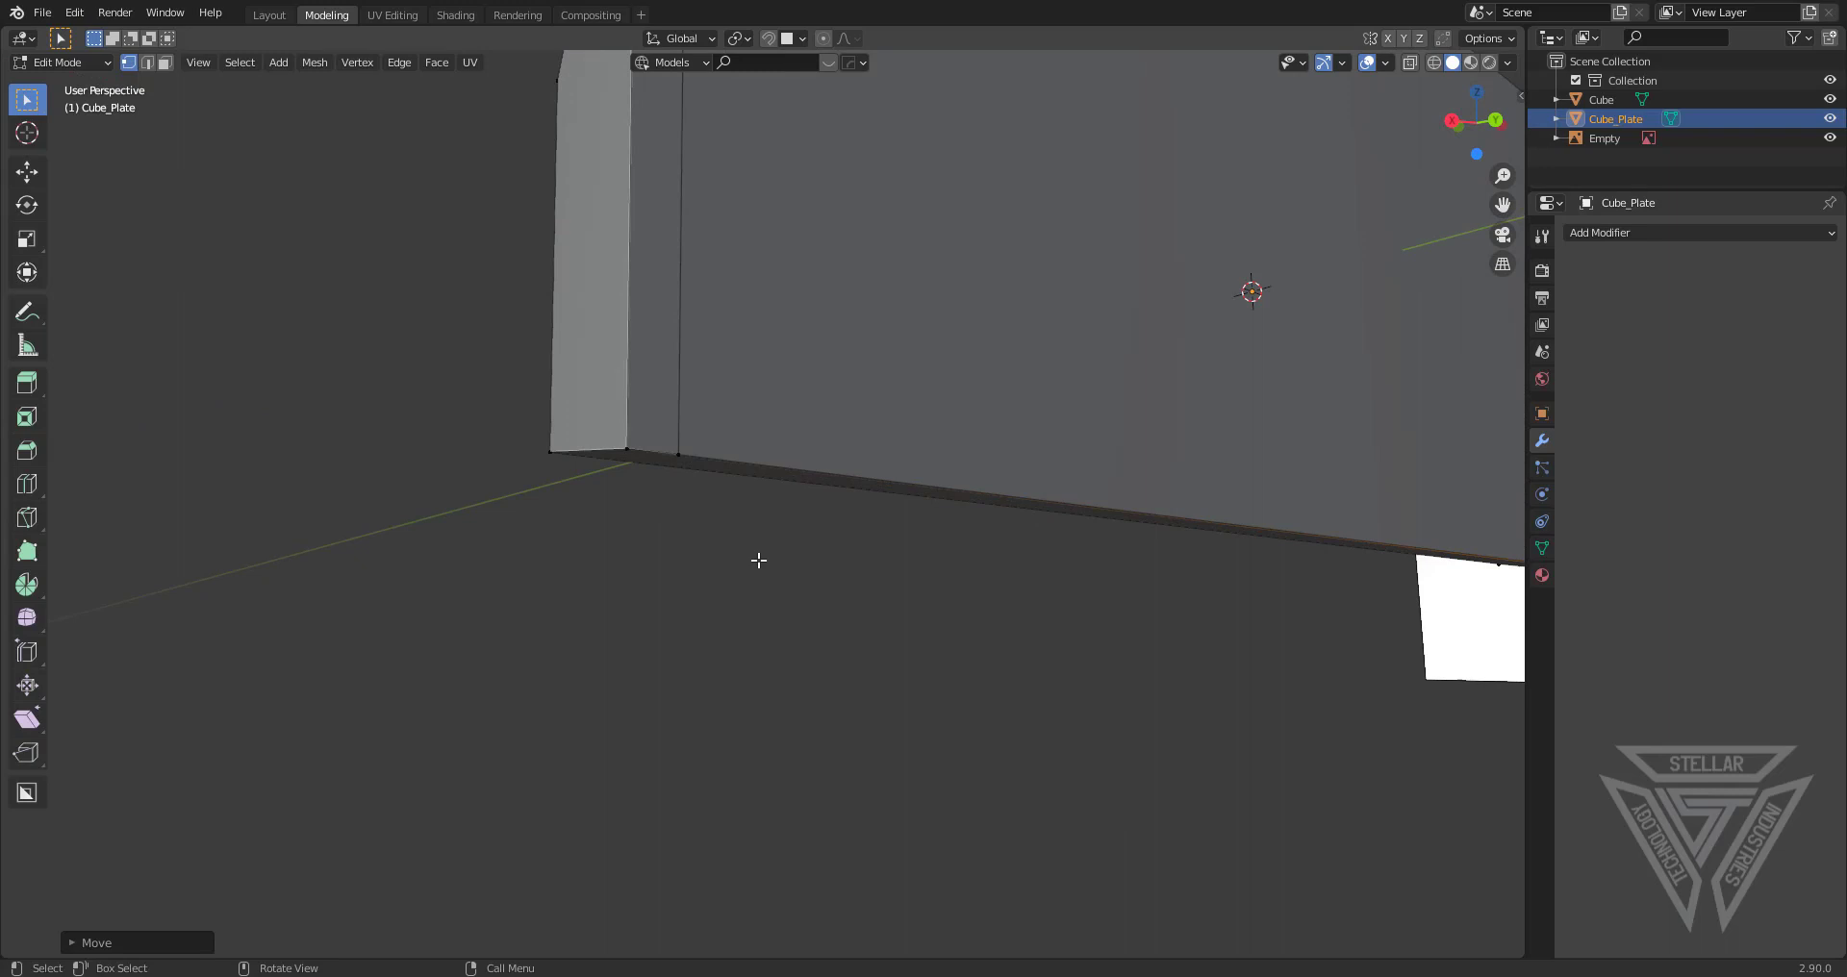
{"action": "left_click", "coordinate": [621, 441], "text": "shift"}
{"action": "key", "text": "g"}
{"action": "key", "text": "z"}
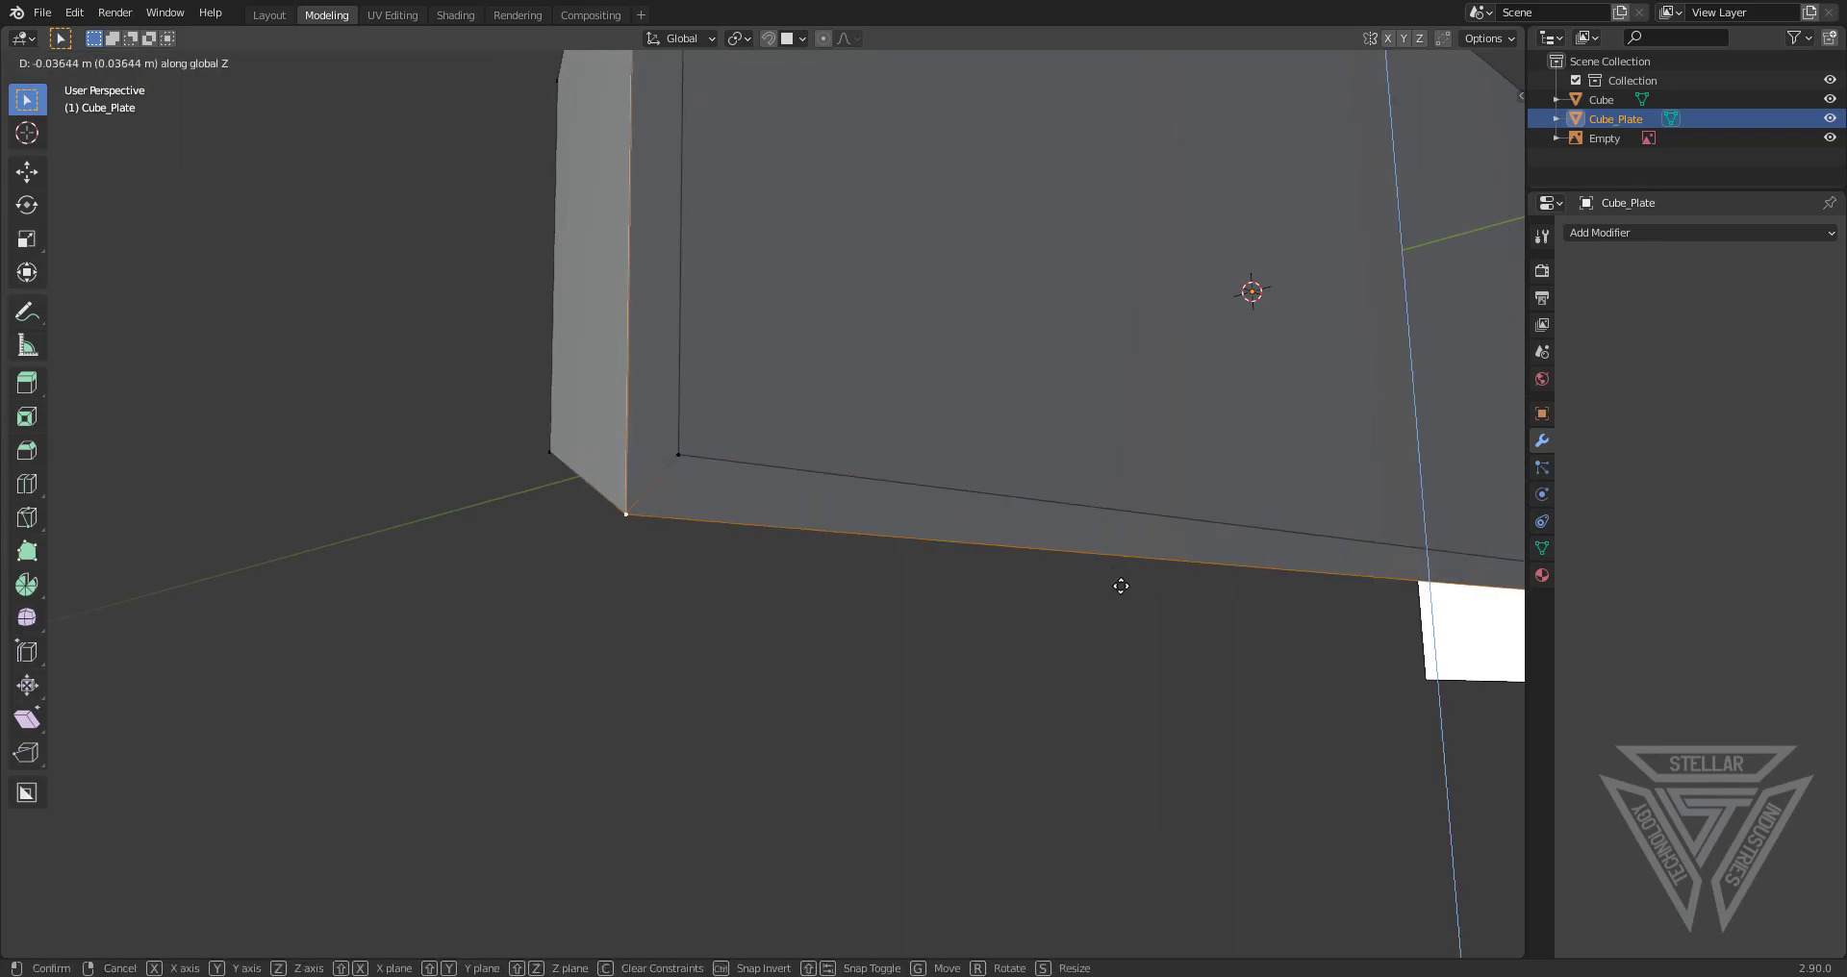
{"action": "left_click", "coordinate": [1133, 606]}
Open the block and plate together in Edit Mode with X-ray on and select the plate's outer bottom edge at the flap end
{"action": "middle_click_drag", "start_coordinate": [1133, 606], "coordinate": [1010, 662]}
{"action": "key", "text": "Tab"}
{"action": "left_click", "coordinate": [880, 491], "text": "shift"}
{"action": "key", "text": "Tab"}
{"action": "key", "text": "alt+z"}
{"action": "scroll", "coordinate": [1187, 549], "scroll_direction": "up", "scroll_amount": 3}
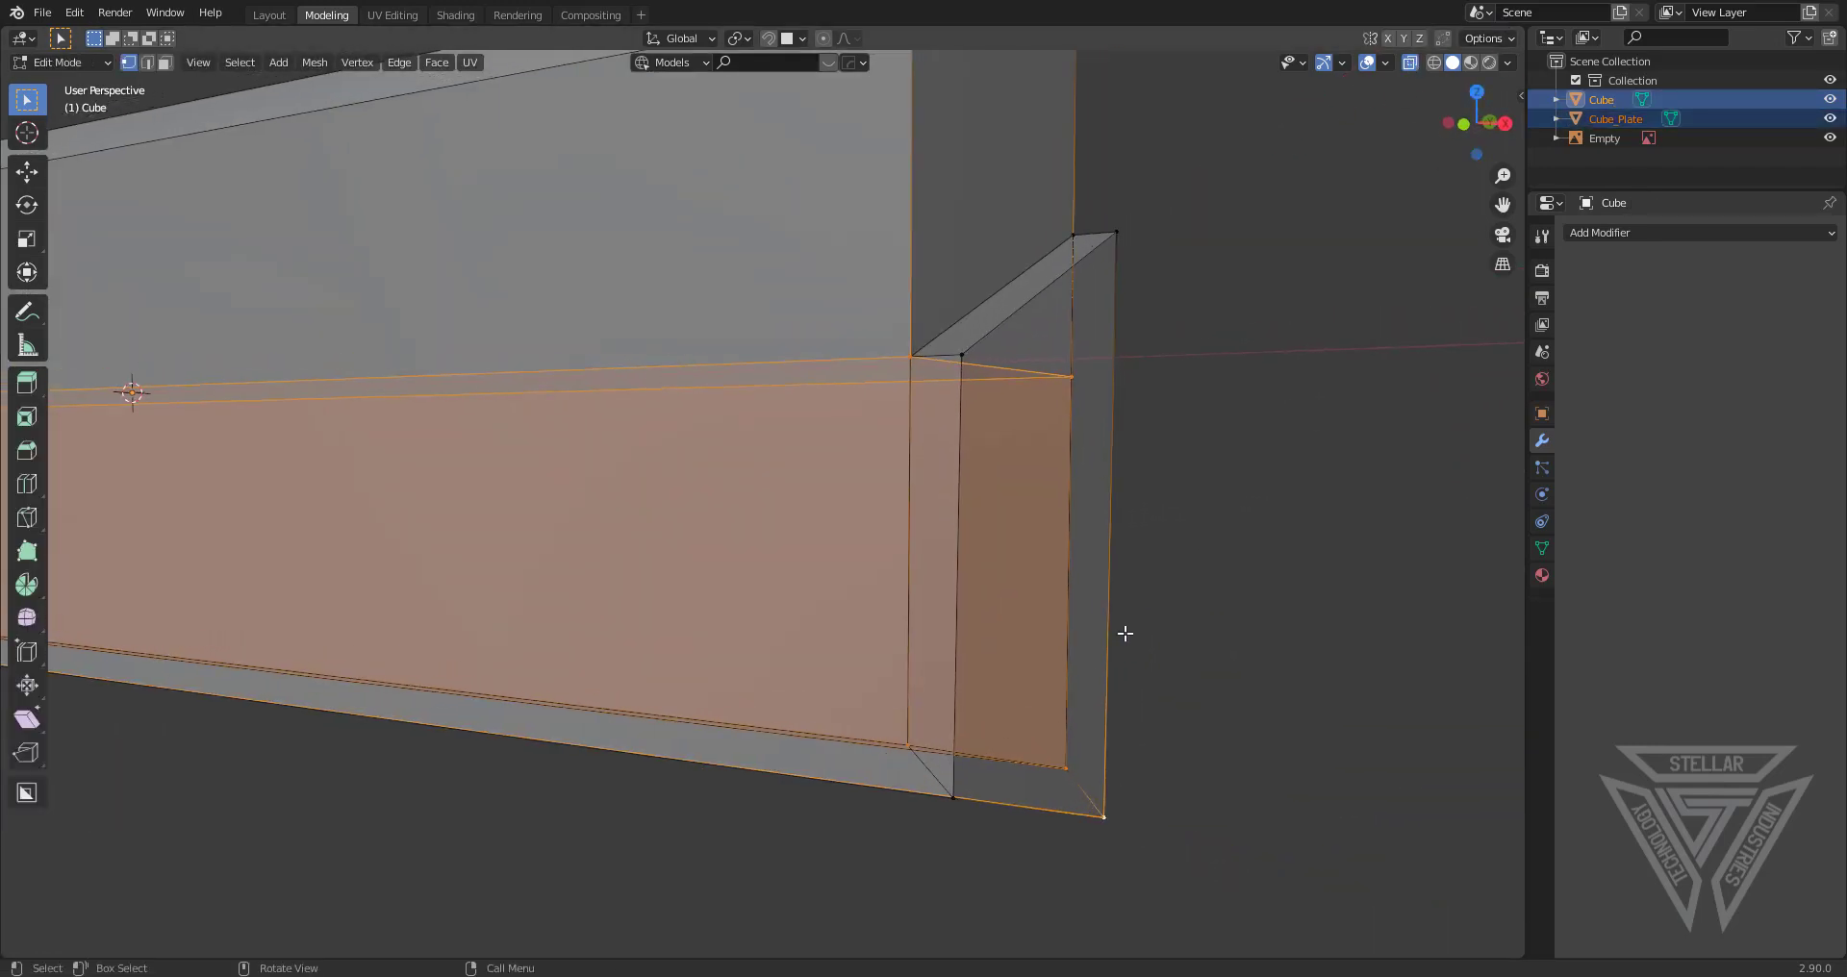
{"action": "middle_click_drag", "start_coordinate": [1126, 633], "coordinate": [1080, 618]}
{"action": "key", "text": "2"}
{"action": "left_click", "coordinate": [1001, 725]}
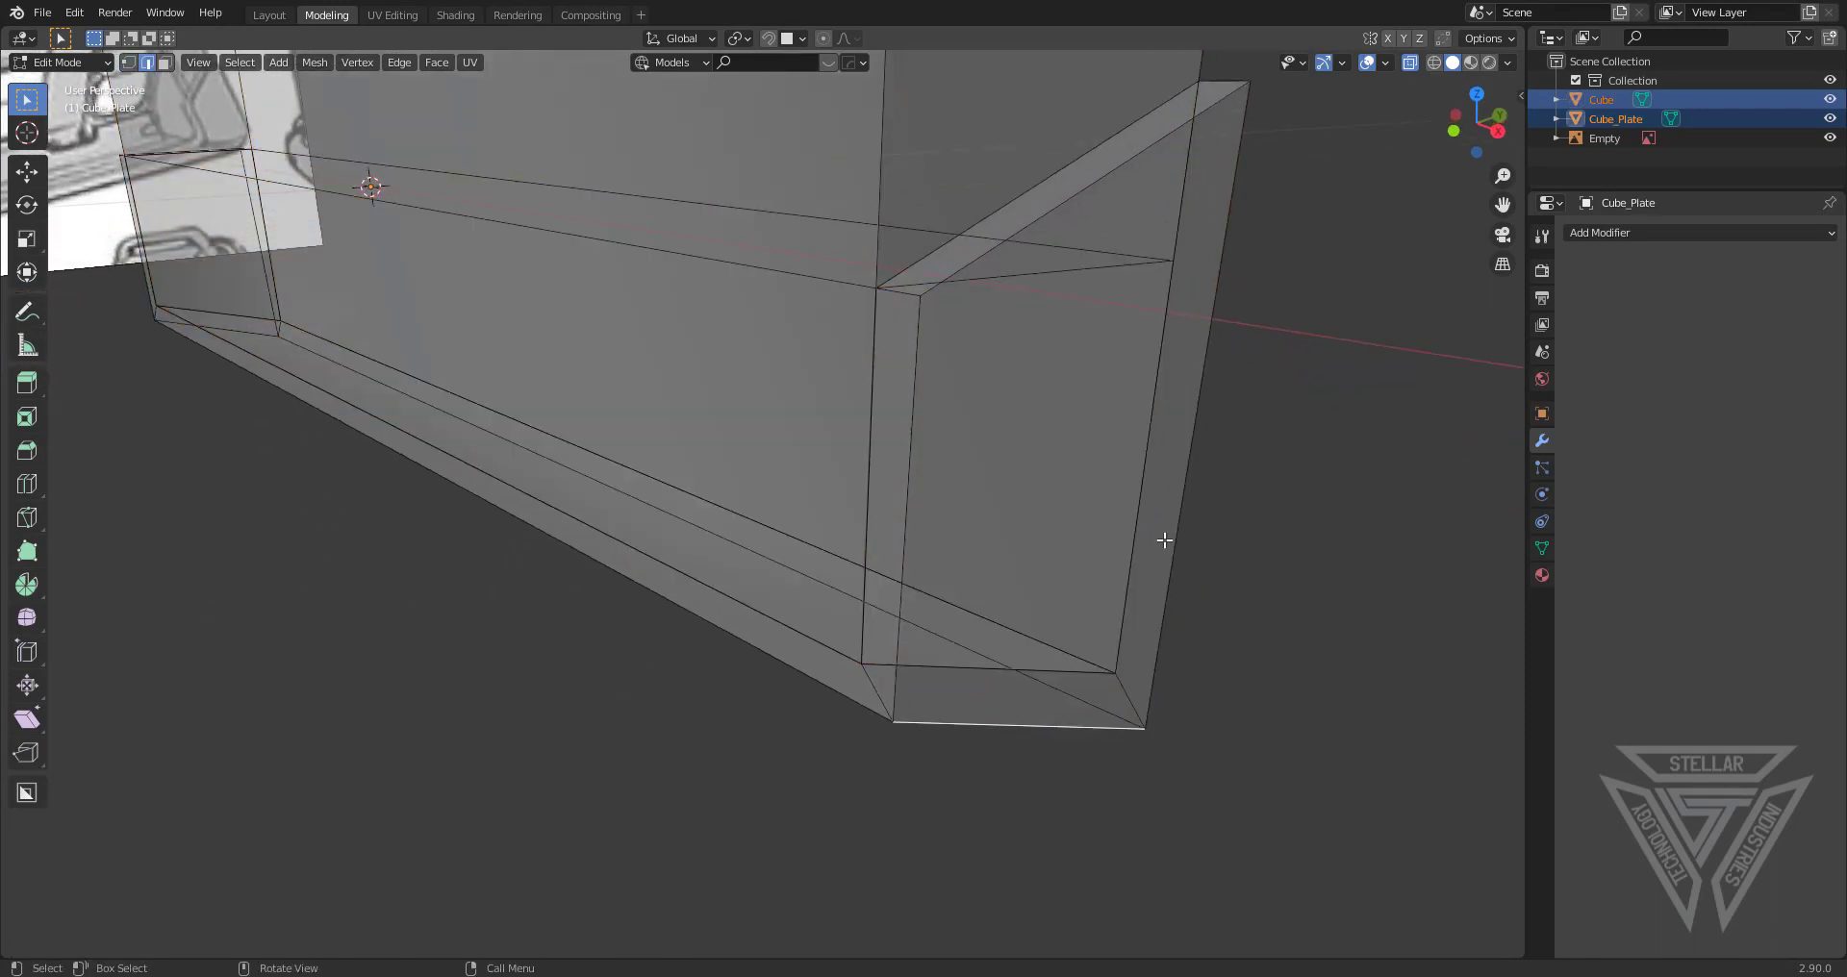
Select the bottom end edges of the block and the plate separately, and bring both meshes into Edit Mode together
{"action": "key", "text": "Tab"}
{"action": "left_click", "coordinate": [782, 242]}
{"action": "key", "text": "Tab"}
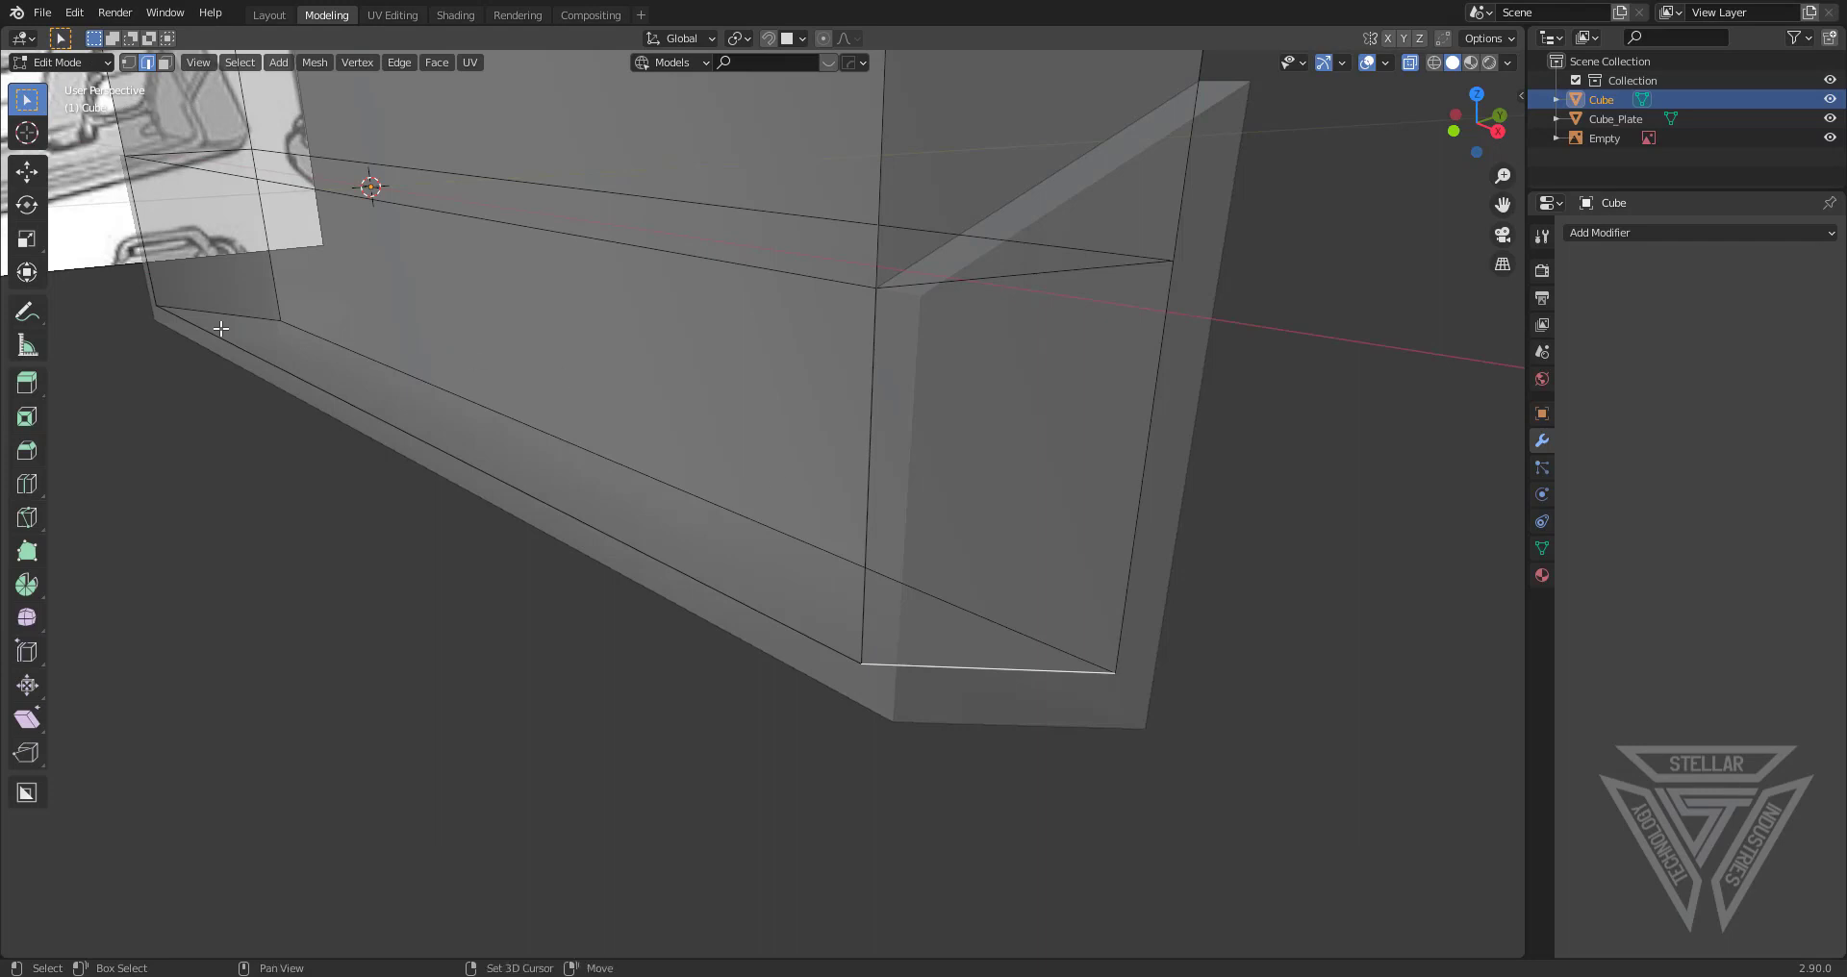
{"action": "key", "text": "Tab"}
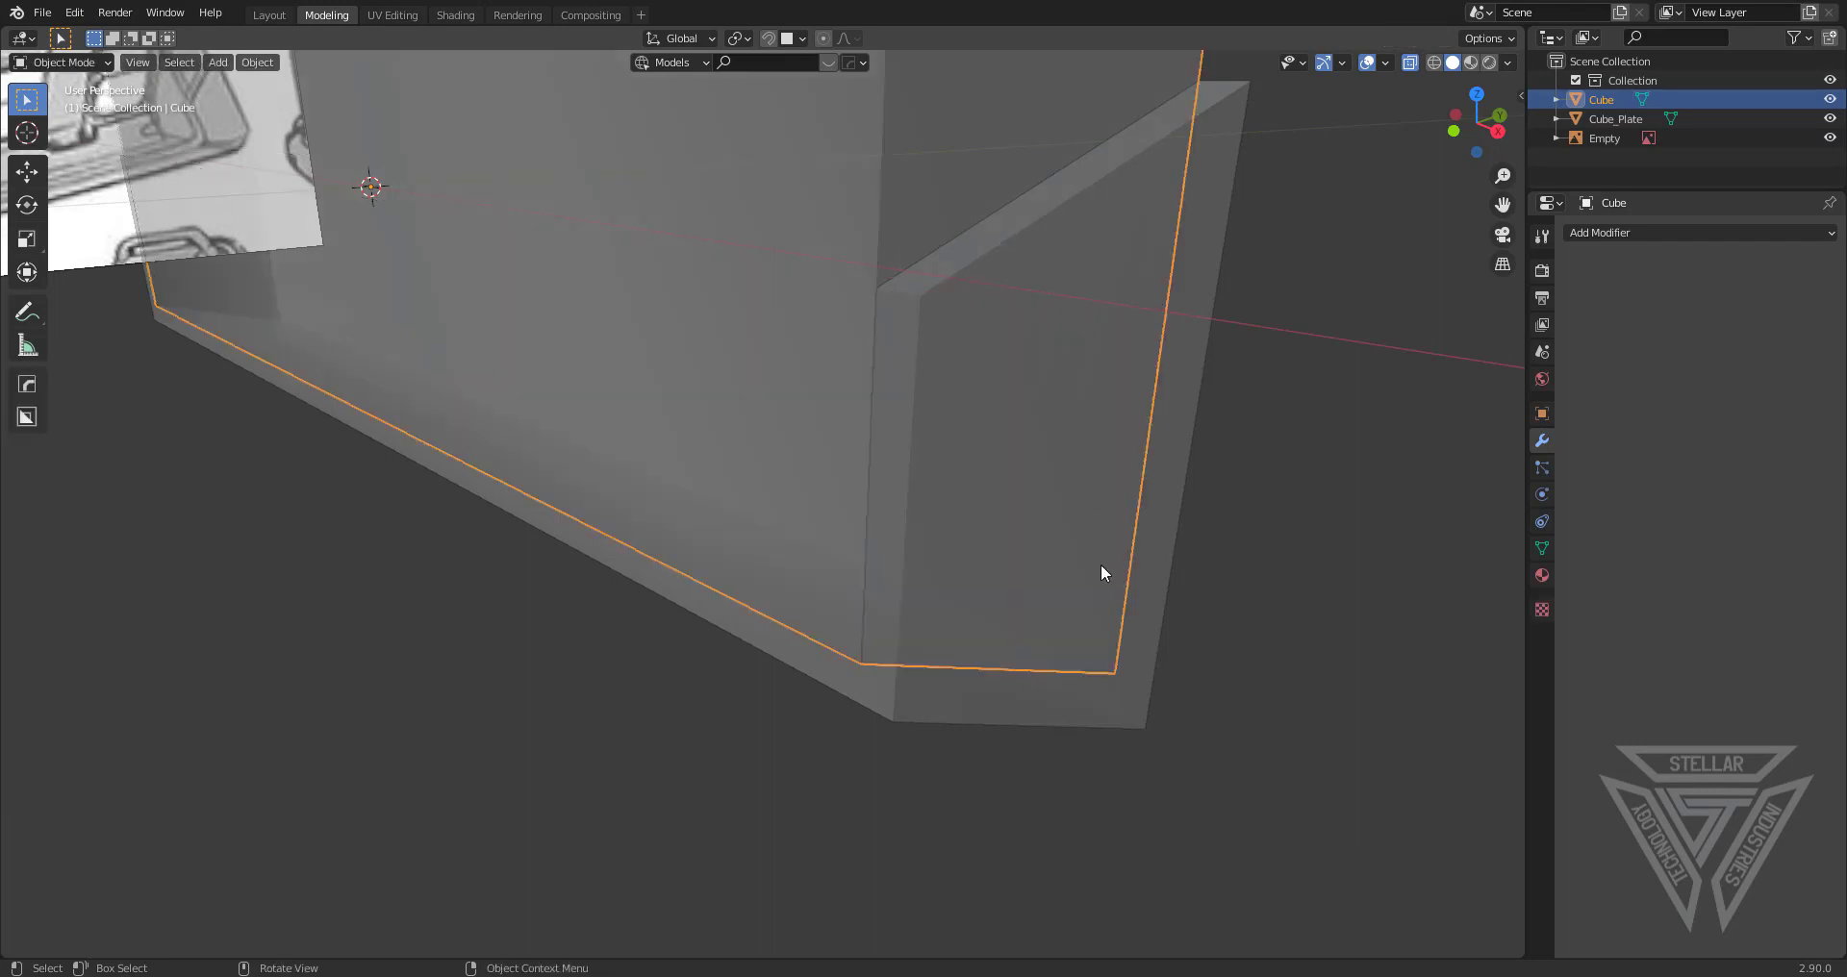
{"action": "left_click", "coordinate": [1140, 712]}
{"action": "key", "text": "Tab"}
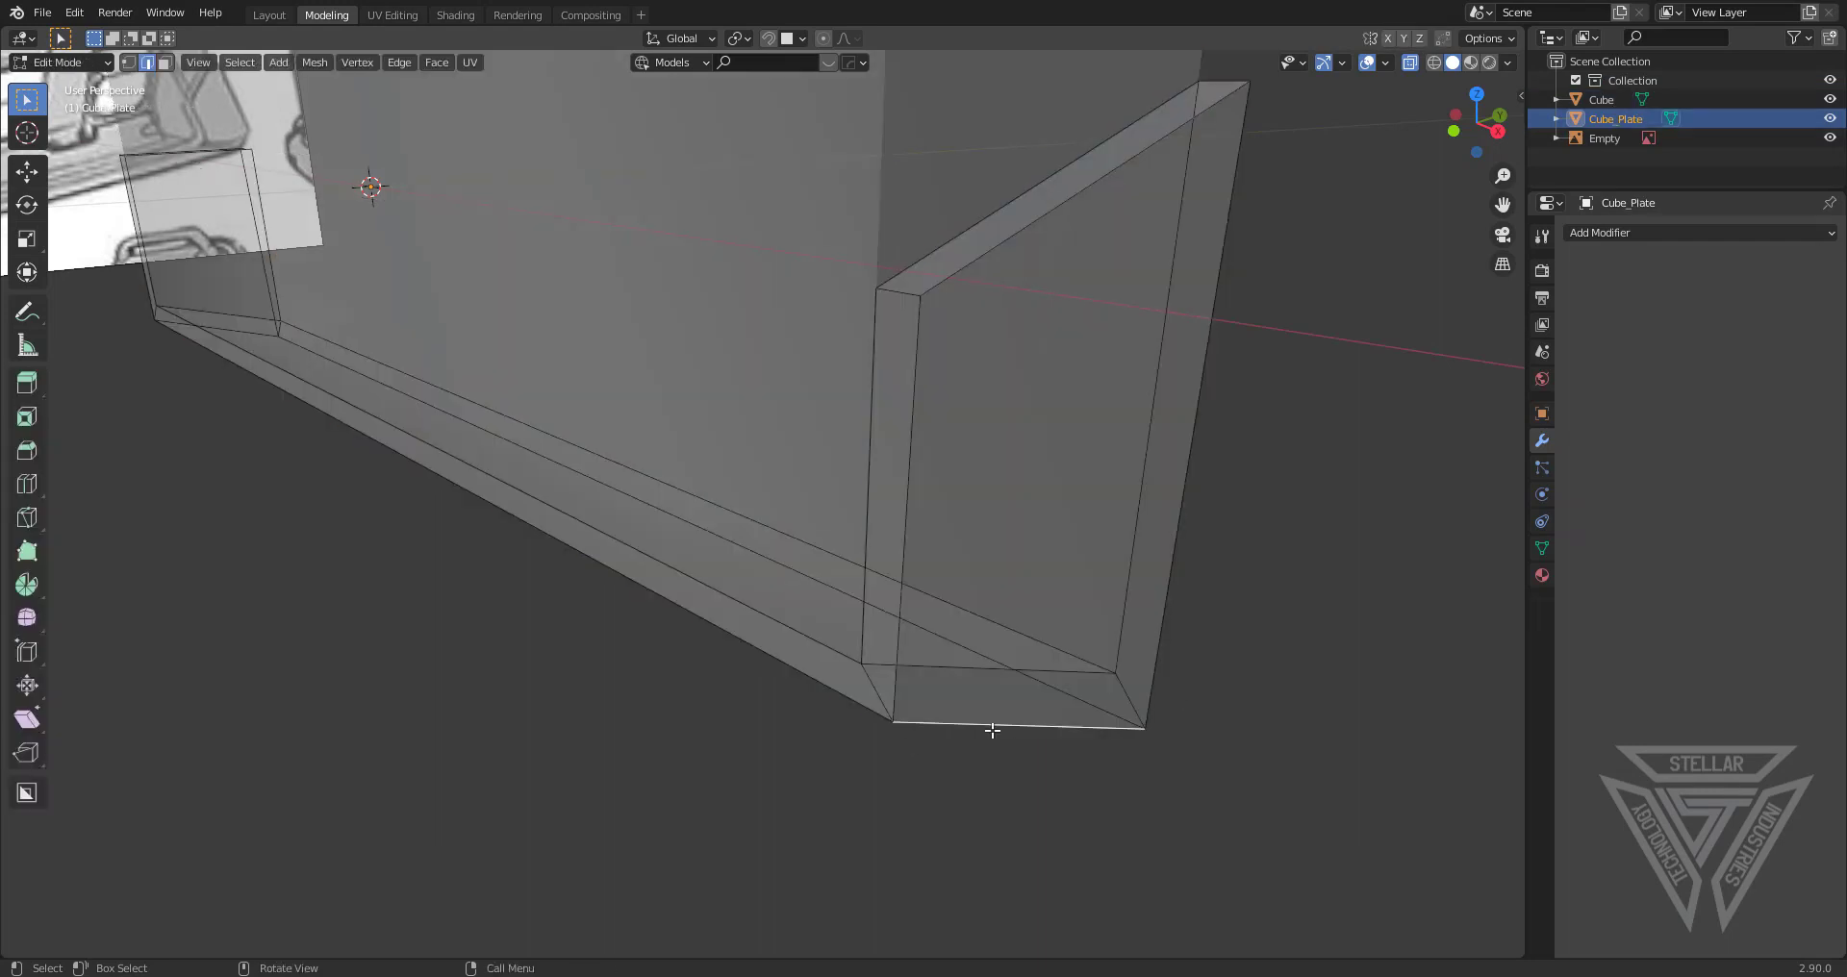
{"action": "left_click", "coordinate": [228, 333], "text": "shift"}
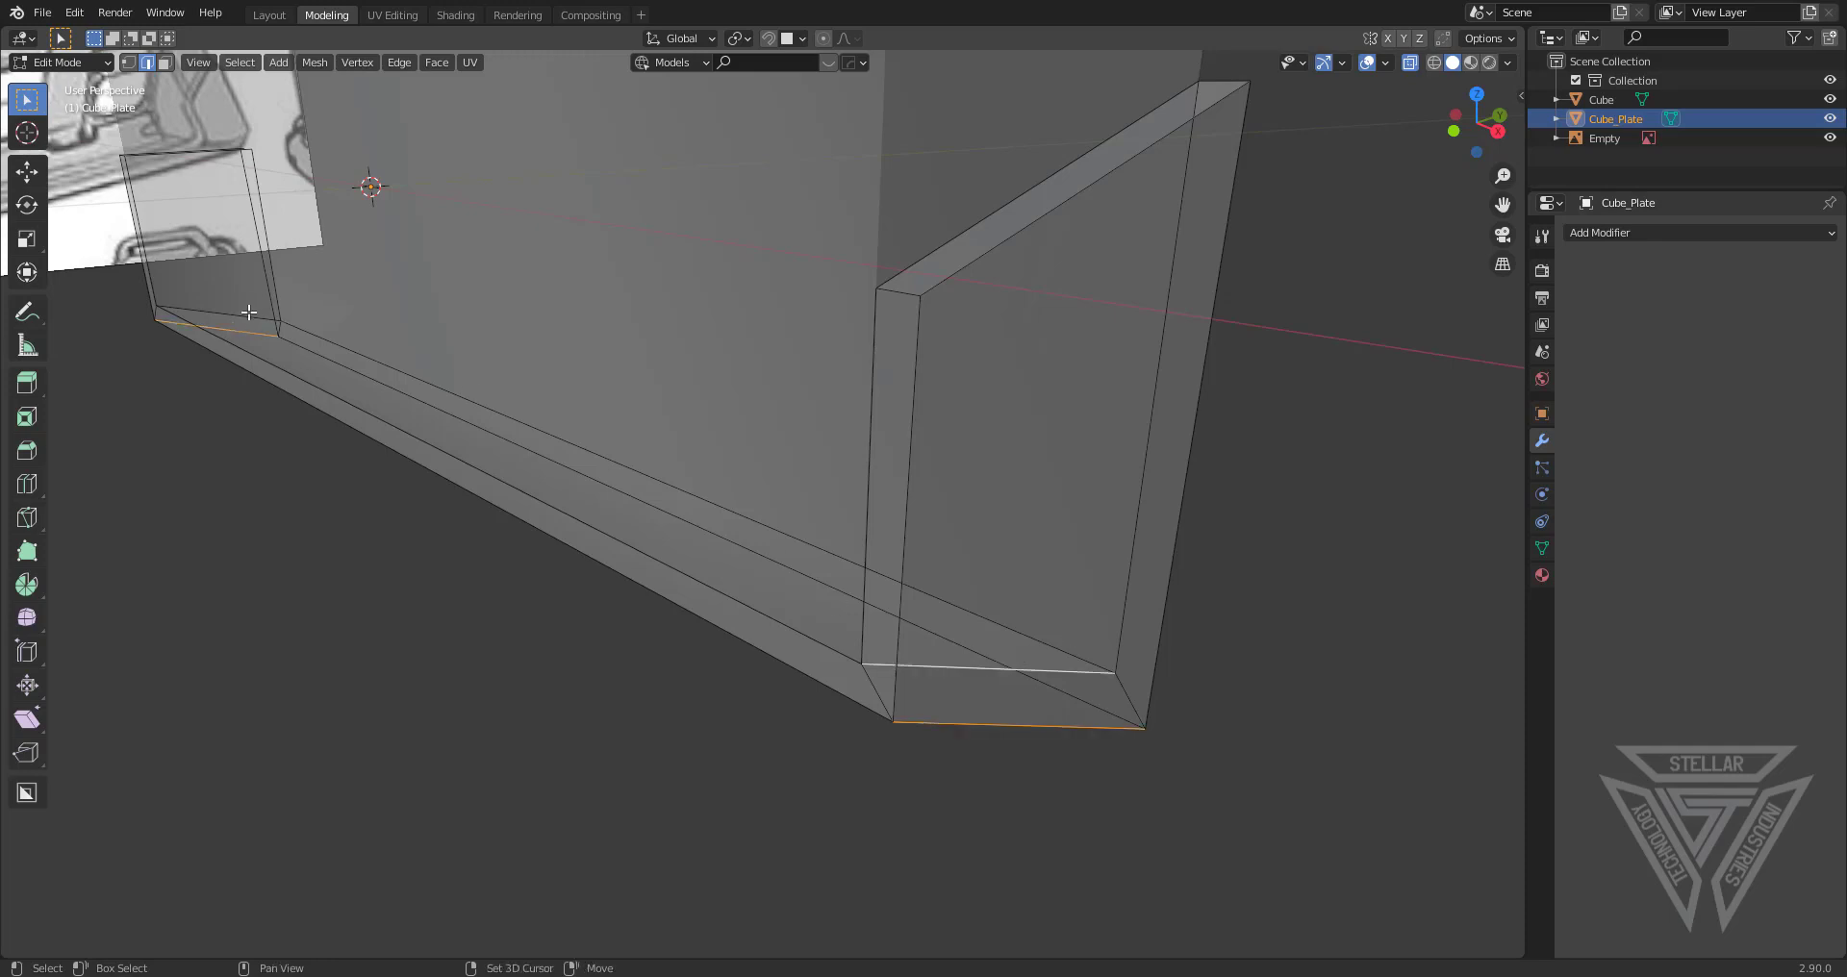
{"action": "key", "text": "Tab"}
{"action": "middle_click_drag", "start_coordinate": [1134, 606], "coordinate": [1170, 383]}
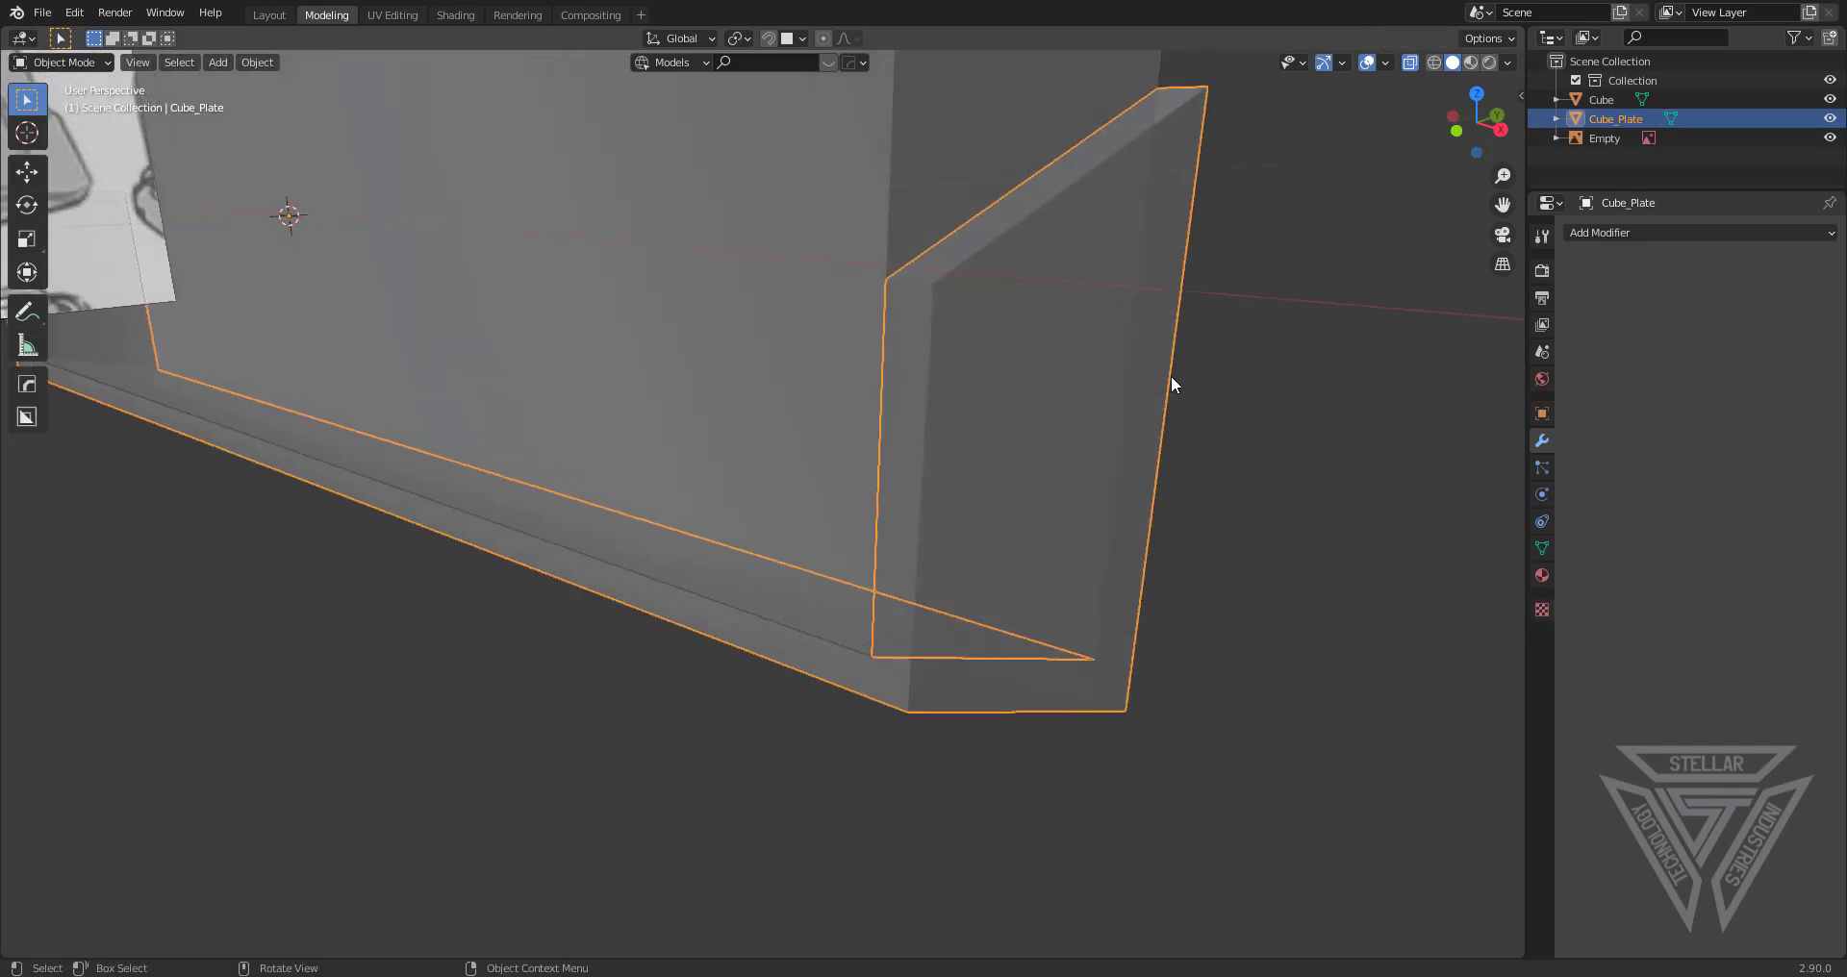
{"action": "left_click", "coordinate": [823, 171], "text": "shift"}
{"action": "middle_click_drag", "start_coordinate": [824, 171], "coordinate": [1187, 597]}
{"action": "key", "text": "Tab"}
Try to bevel the selected bottom end edges of both meshes with three segments
{"action": "key", "text": "ctrl+b"}
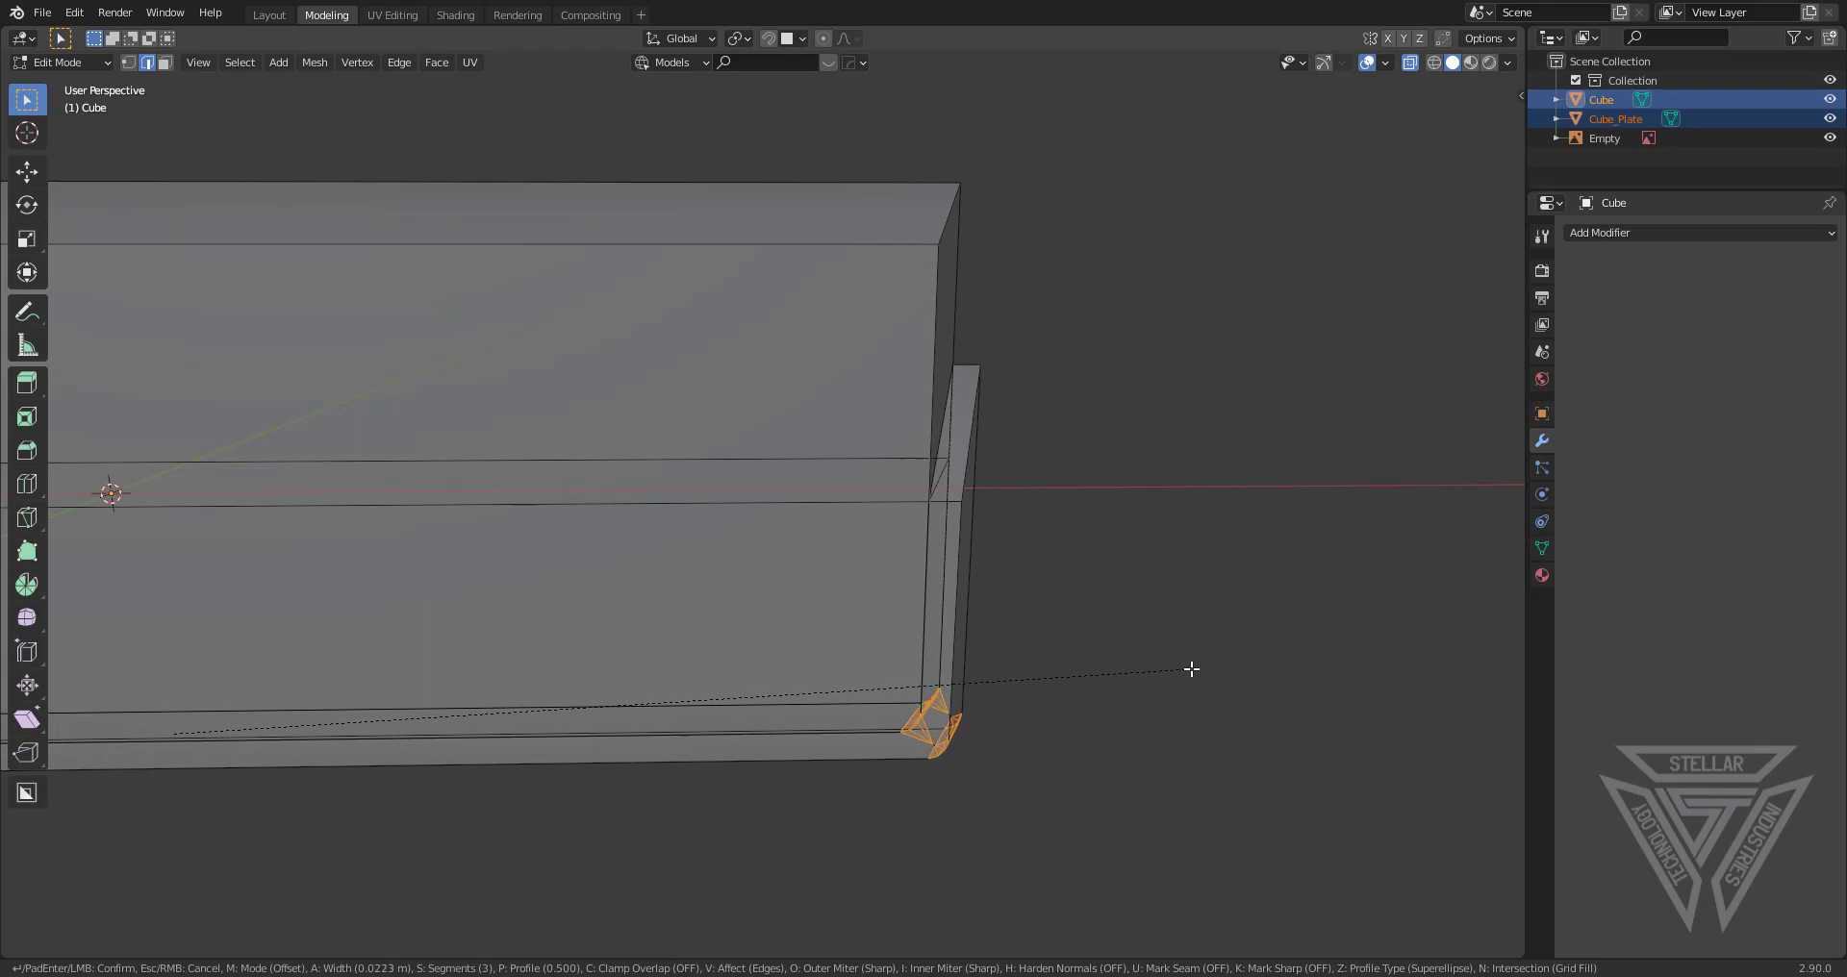
{"action": "left_click", "coordinate": [1196, 668]}
{"action": "middle_click_drag", "start_coordinate": [1196, 667], "coordinate": [902, 765]}
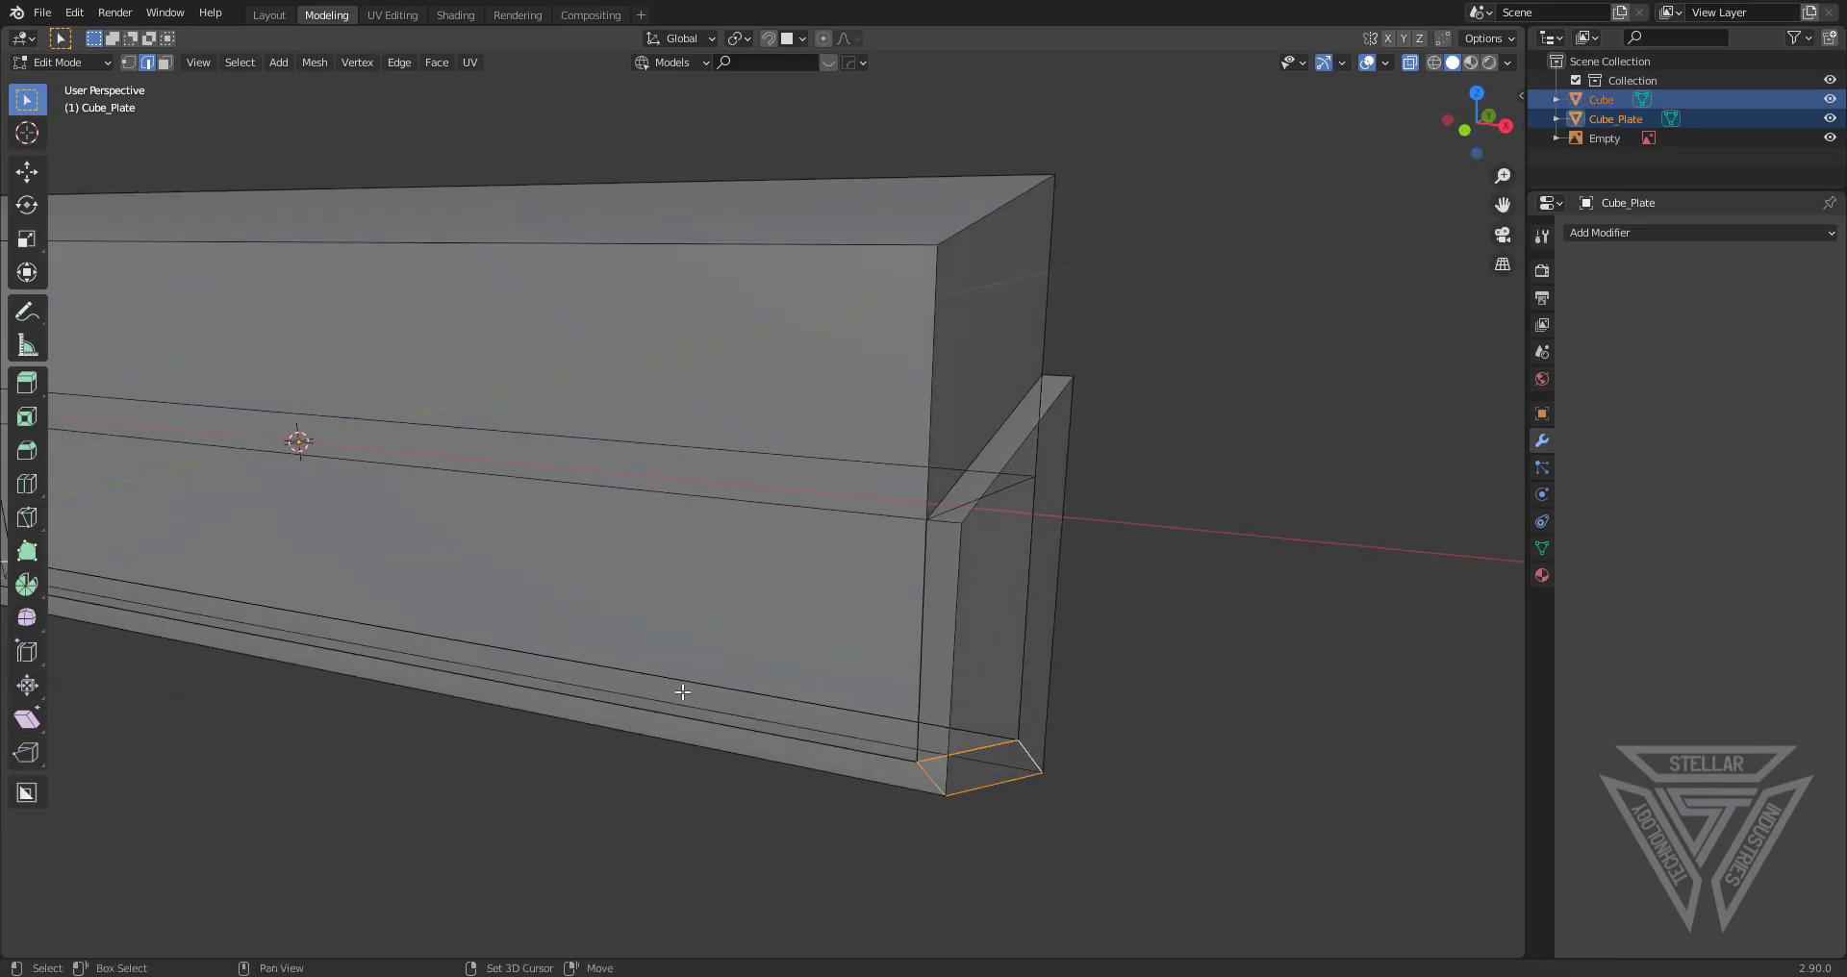
Bevel the bottom edges at both ends of the block and plate with five segments to round the corners
{"action": "middle_click_drag", "start_coordinate": [491, 609], "coordinate": [616, 582], "text": "shift"}
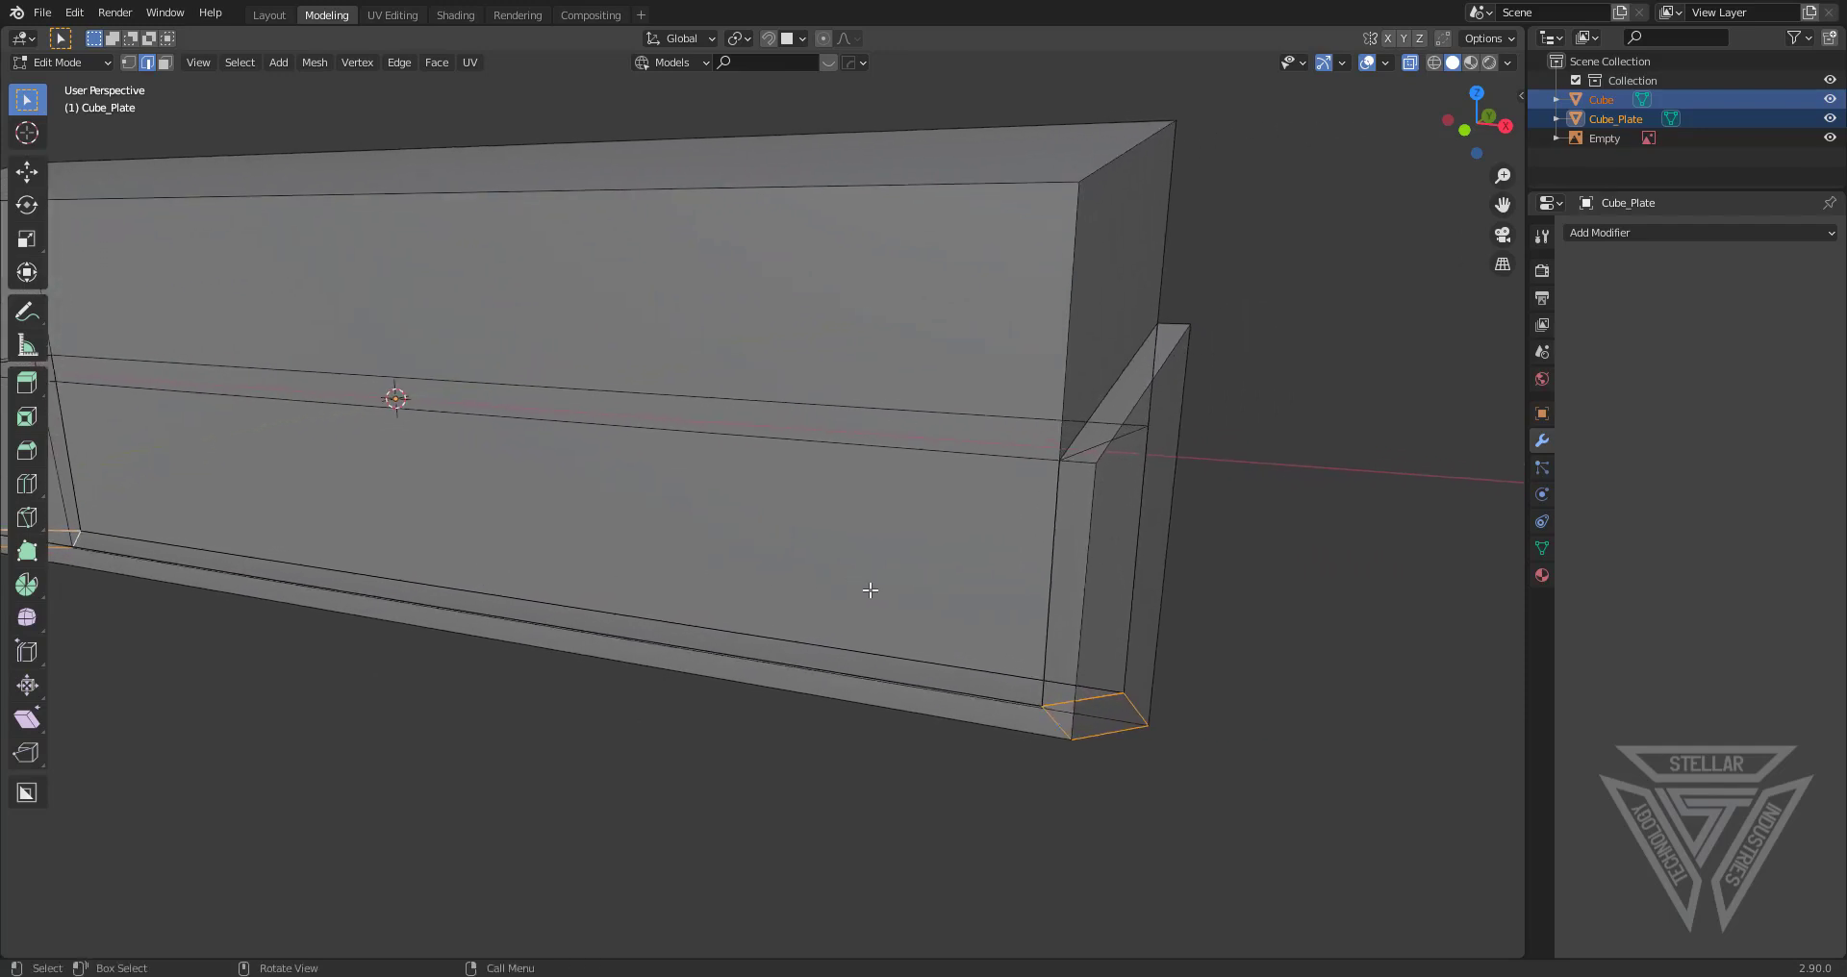
{"action": "key", "text": "ctrl+b"}
{"action": "scroll", "coordinate": [1167, 660], "scroll_direction": "up", "scroll_amount": 3}
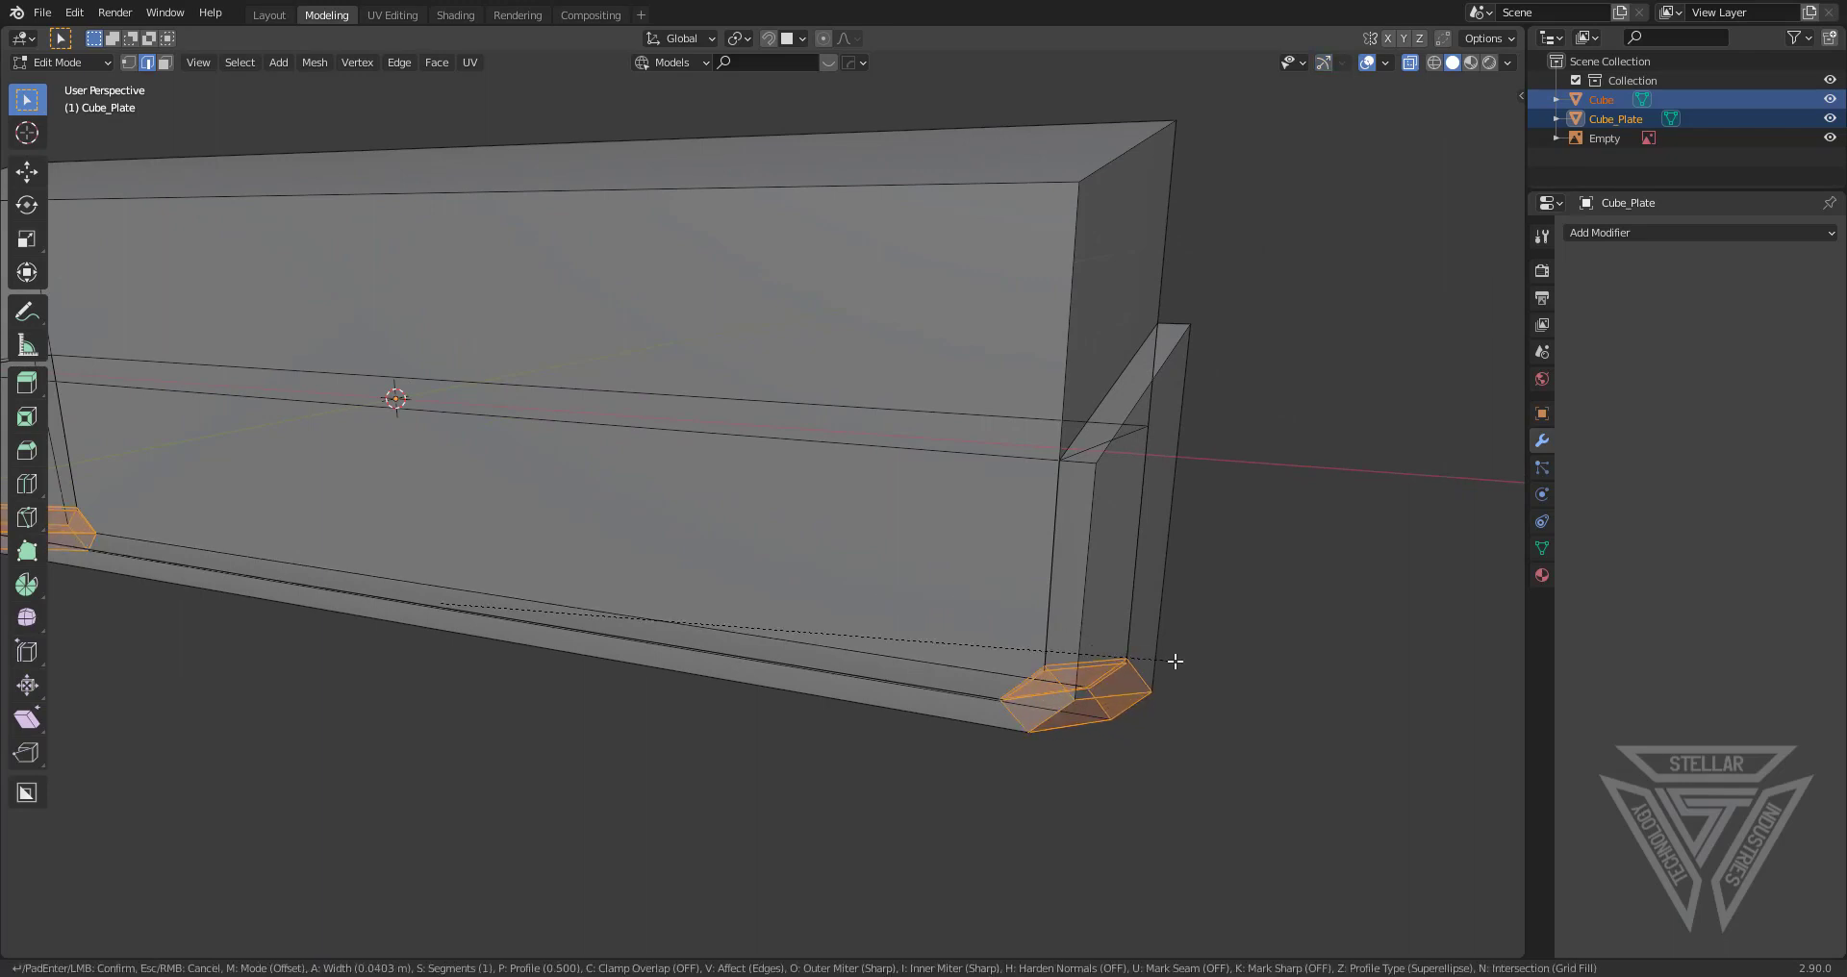
{"action": "scroll", "coordinate": [1186, 661], "scroll_direction": "up", "scroll_amount": 1}
{"action": "left_click", "coordinate": [1190, 661]}
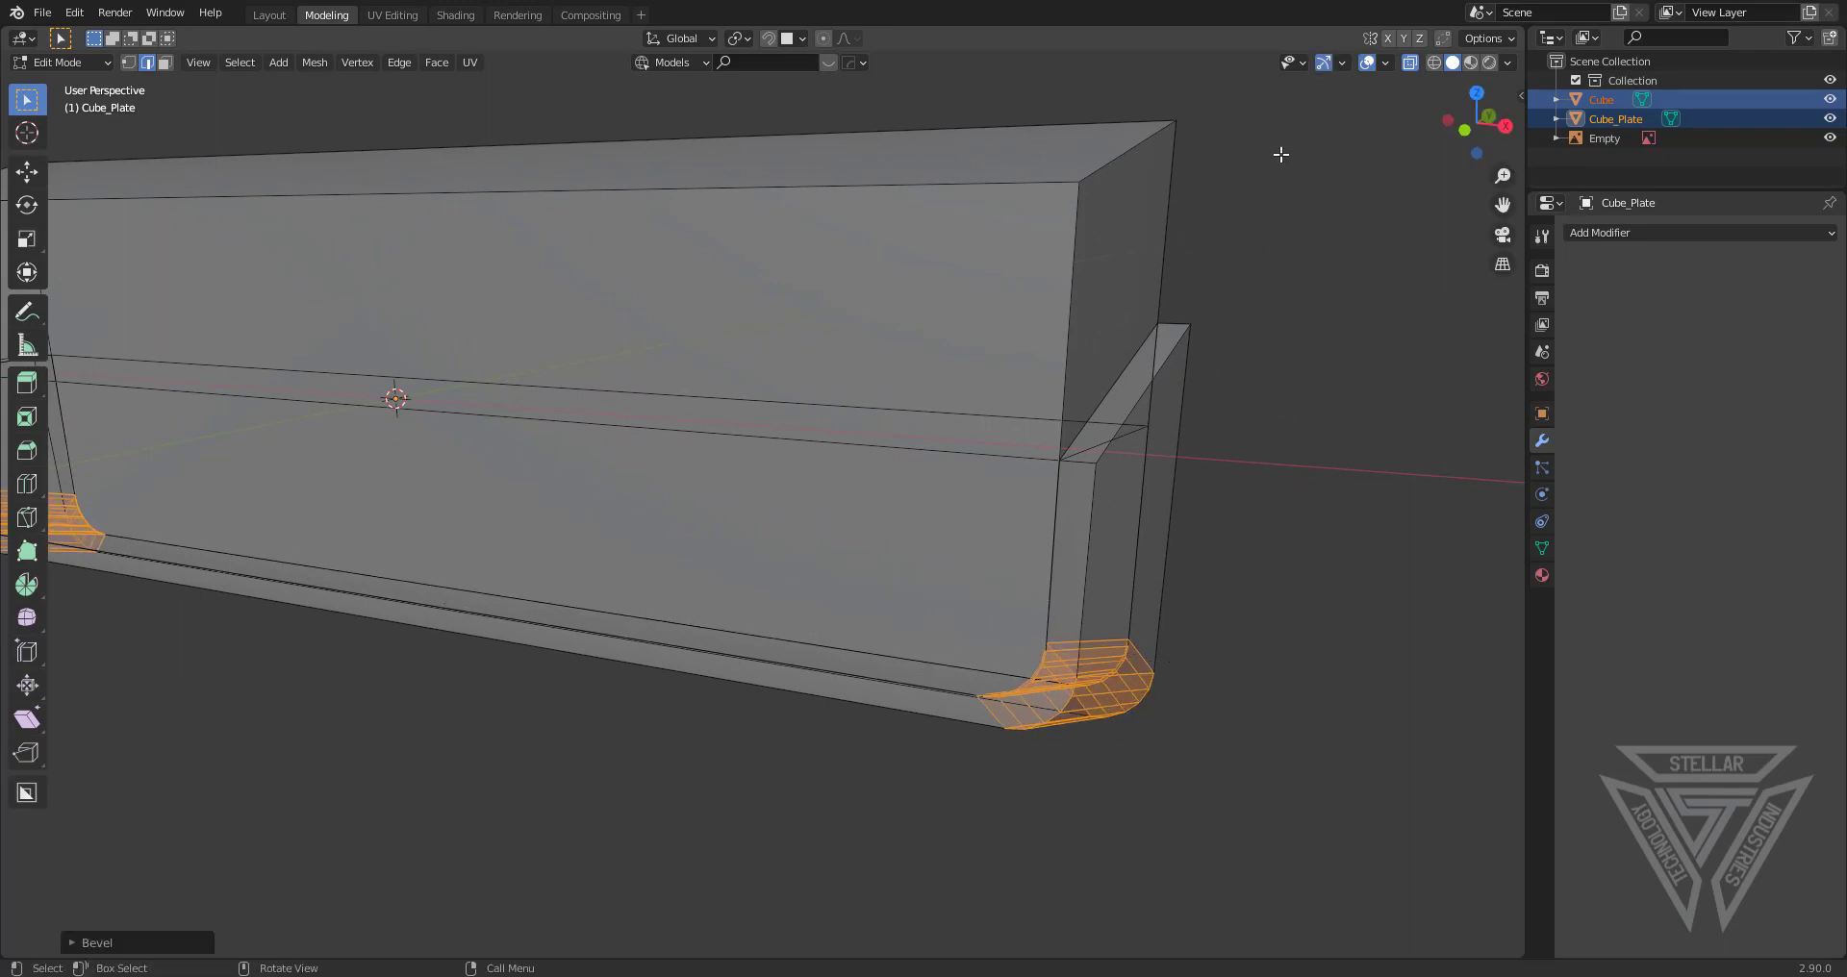
Turn off X-ray and return both objects to Object Mode
{"action": "left_click", "coordinate": [1410, 62]}
{"action": "key", "text": "Tab"}
{"action": "middle_click_drag", "start_coordinate": [1155, 452], "coordinate": [1079, 587]}
{"action": "key", "text": "Tab"}
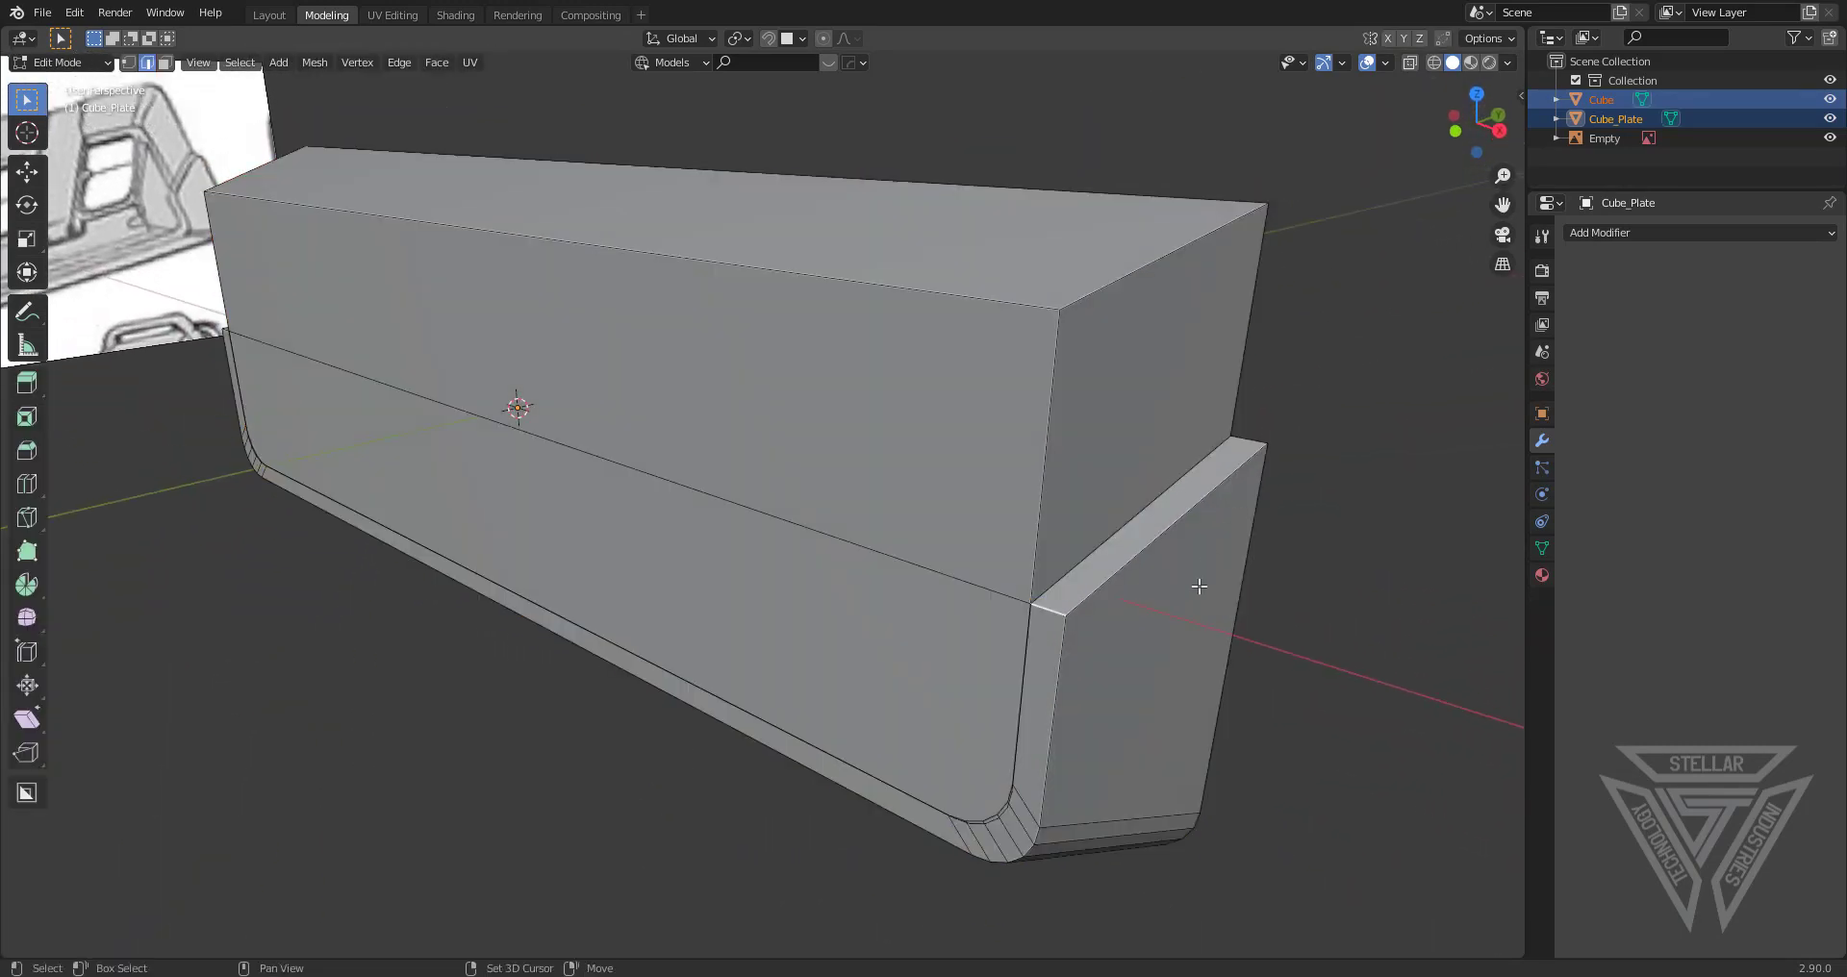
{"action": "key", "text": "Tab"}
{"action": "scroll", "coordinate": [835, 573], "scroll_direction": "down", "scroll_amount": 3}
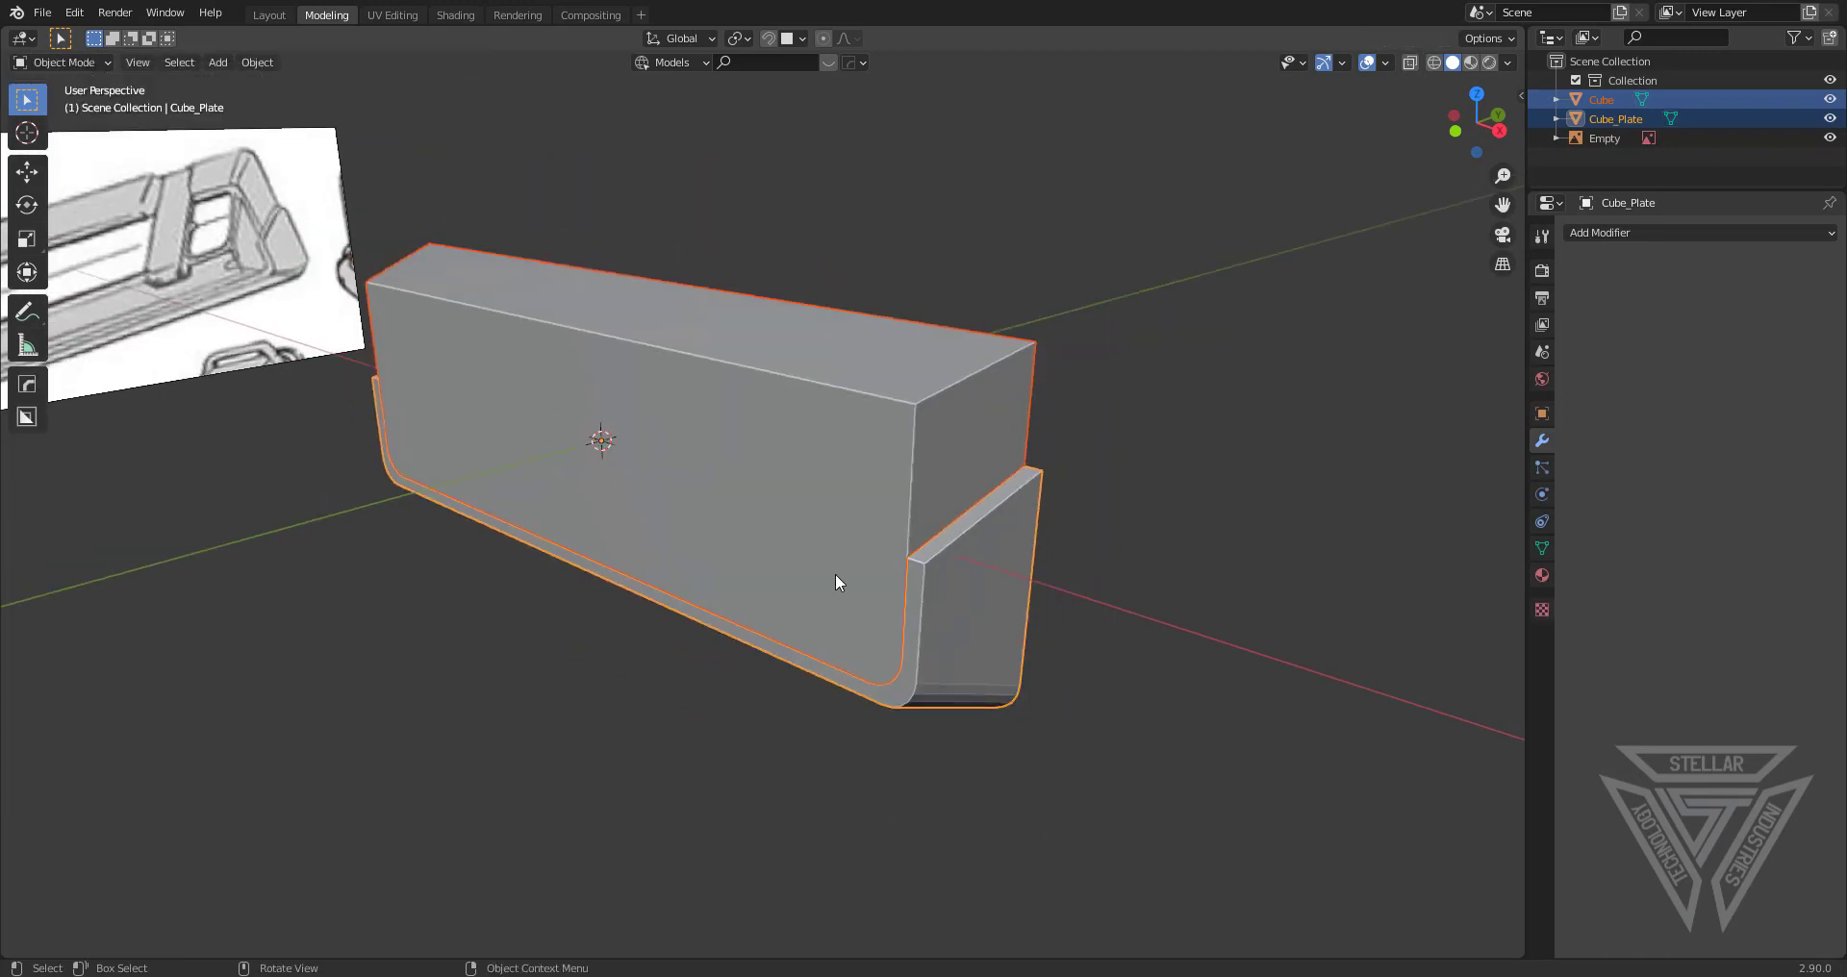
Mirror the plate and the block in turn across the X axis with the HardOps mirror gizmo
{"action": "key", "text": "alt+x"}
{"action": "middle_click_drag", "start_coordinate": [990, 643], "coordinate": [1064, 637]}
{"action": "left_click", "coordinate": [660, 463]}
{"action": "left_click", "coordinate": [811, 385]}
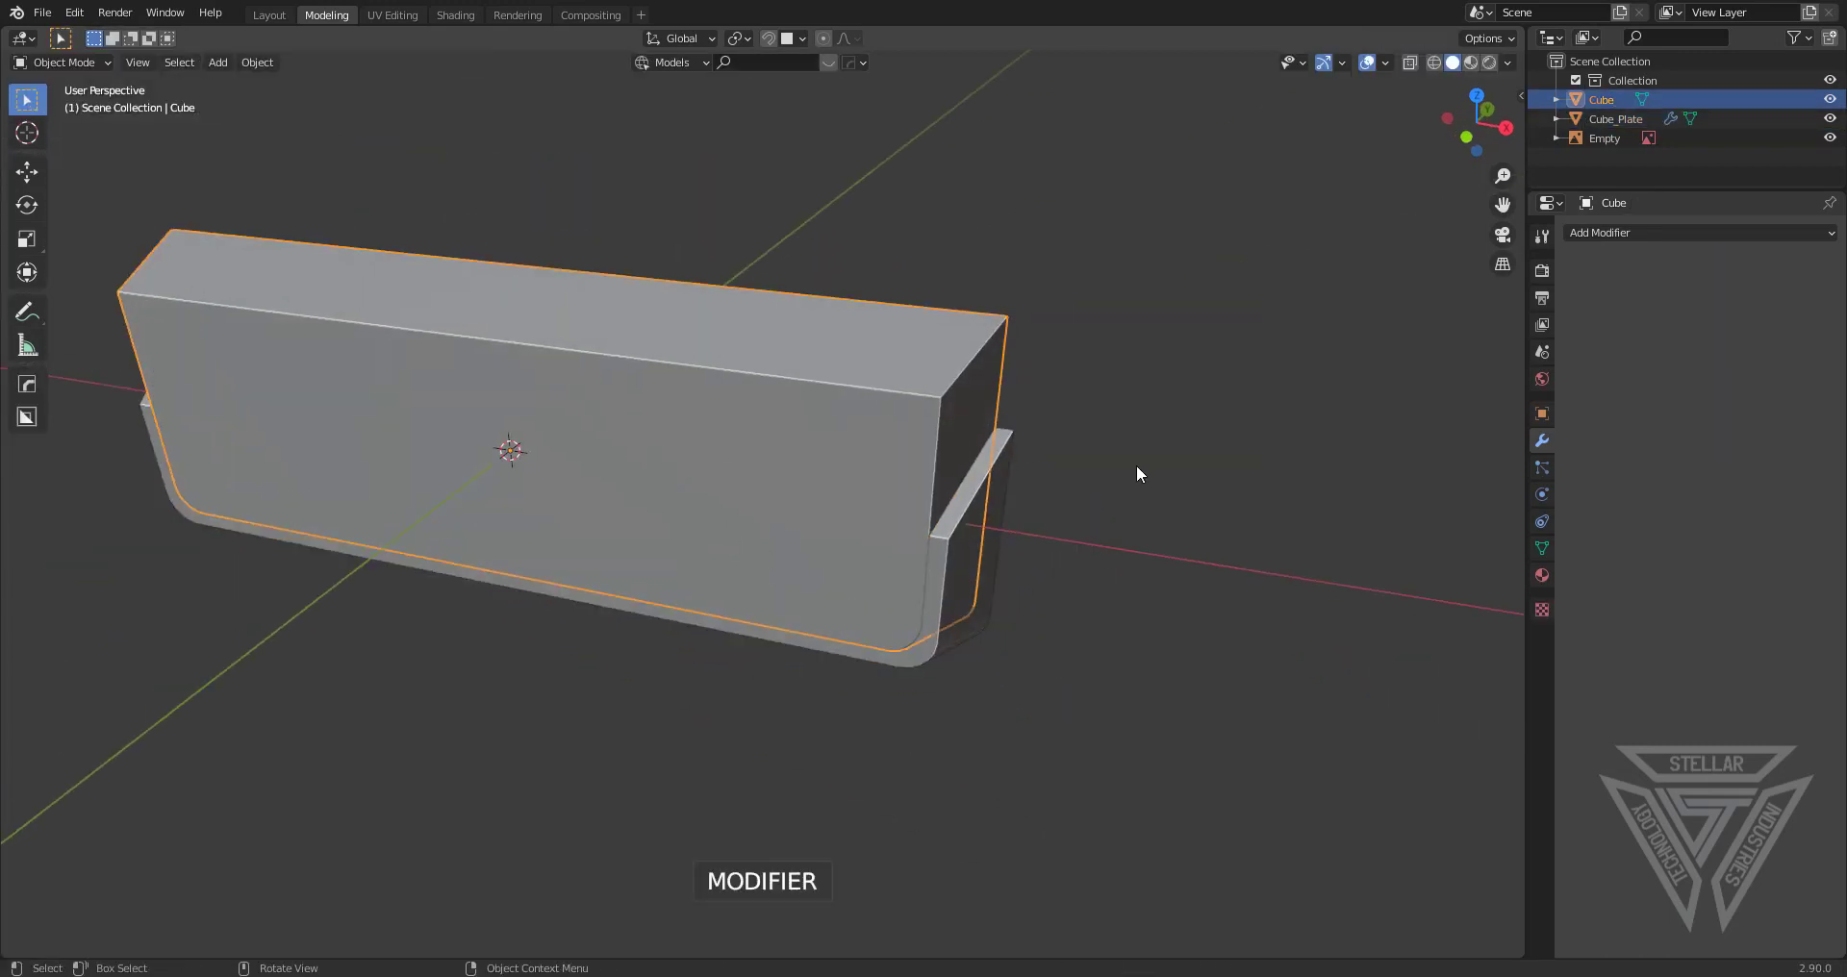
{"action": "key", "text": "alt+x"}
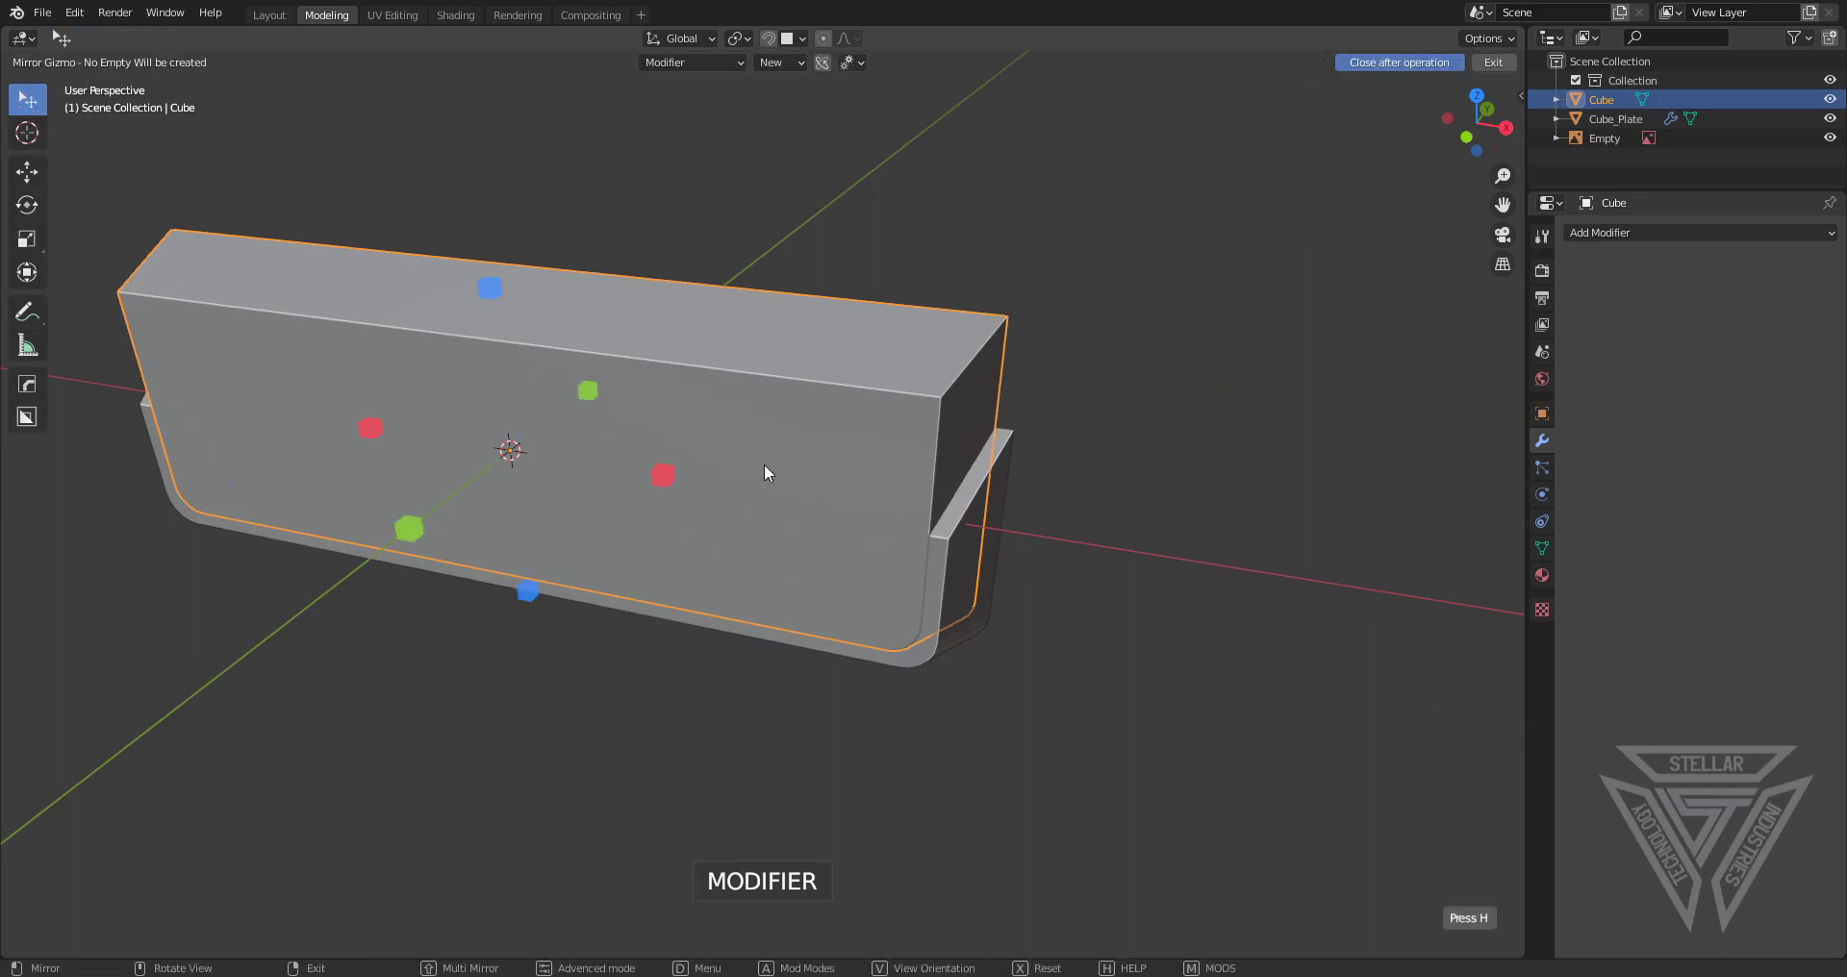
{"action": "left_click", "coordinate": [656, 470]}
Sharpen the plate and give it a 3-segment Bevel modifier of 0.0038 m limited to 30° angles
{"action": "left_click", "coordinate": [991, 510]}
{"action": "scroll", "coordinate": [1068, 607], "scroll_direction": "up", "scroll_amount": 3}
{"action": "key", "text": "q"}
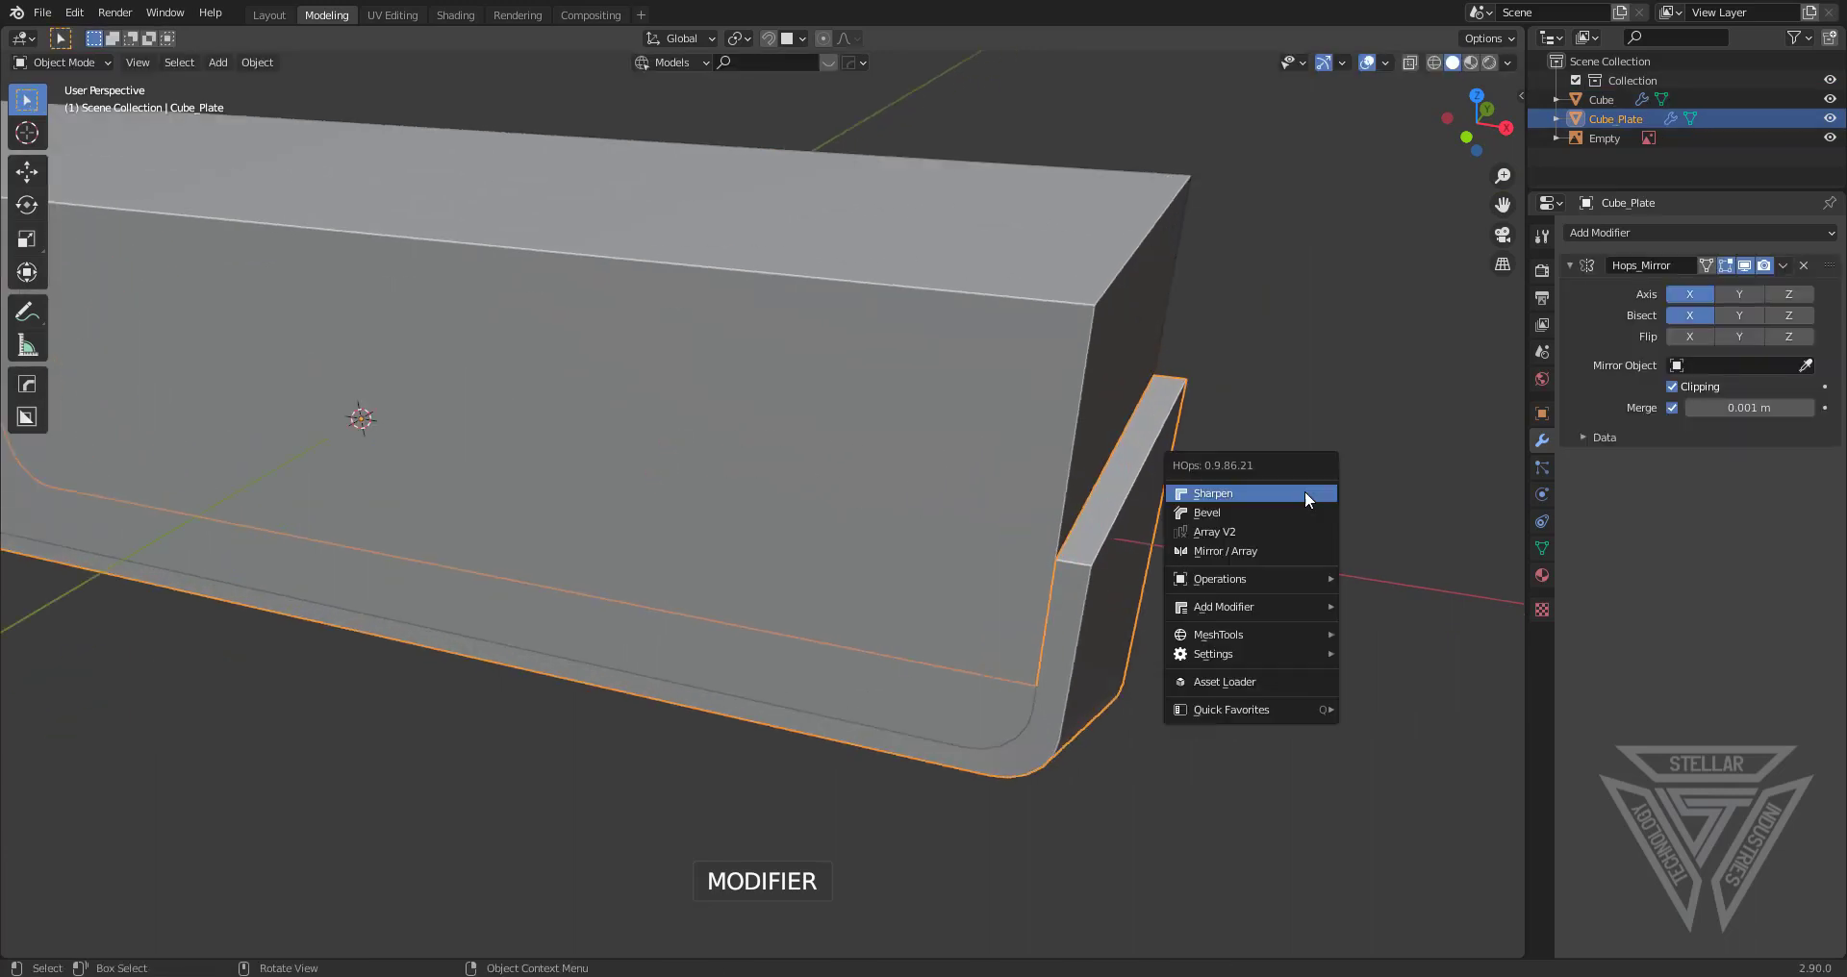
{"action": "left_click", "coordinate": [1305, 491]}
{"action": "key", "text": "q"}
{"action": "left_click", "coordinate": [1299, 508]}
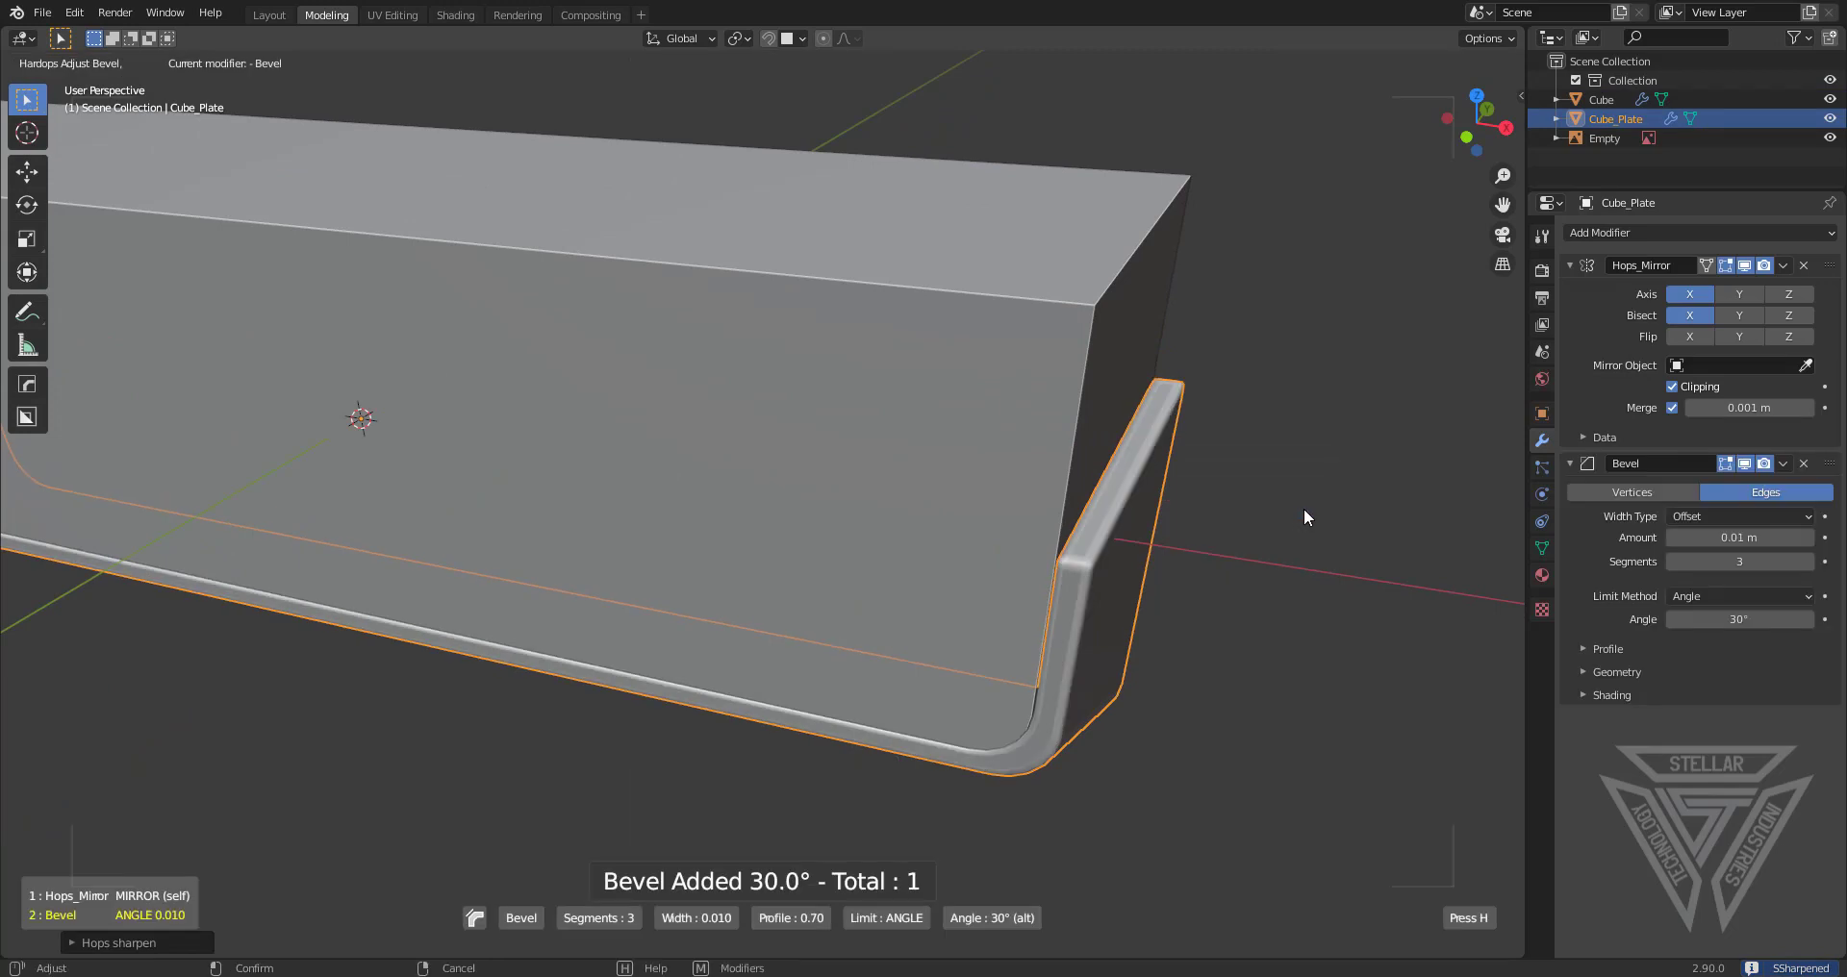
{"action": "left_click", "coordinate": [1359, 516]}
Sharpen the block and add a 3-segment Bevel modifier limited to 30° angles
{"action": "left_click", "coordinate": [1097, 377]}
{"action": "key", "text": "q"}
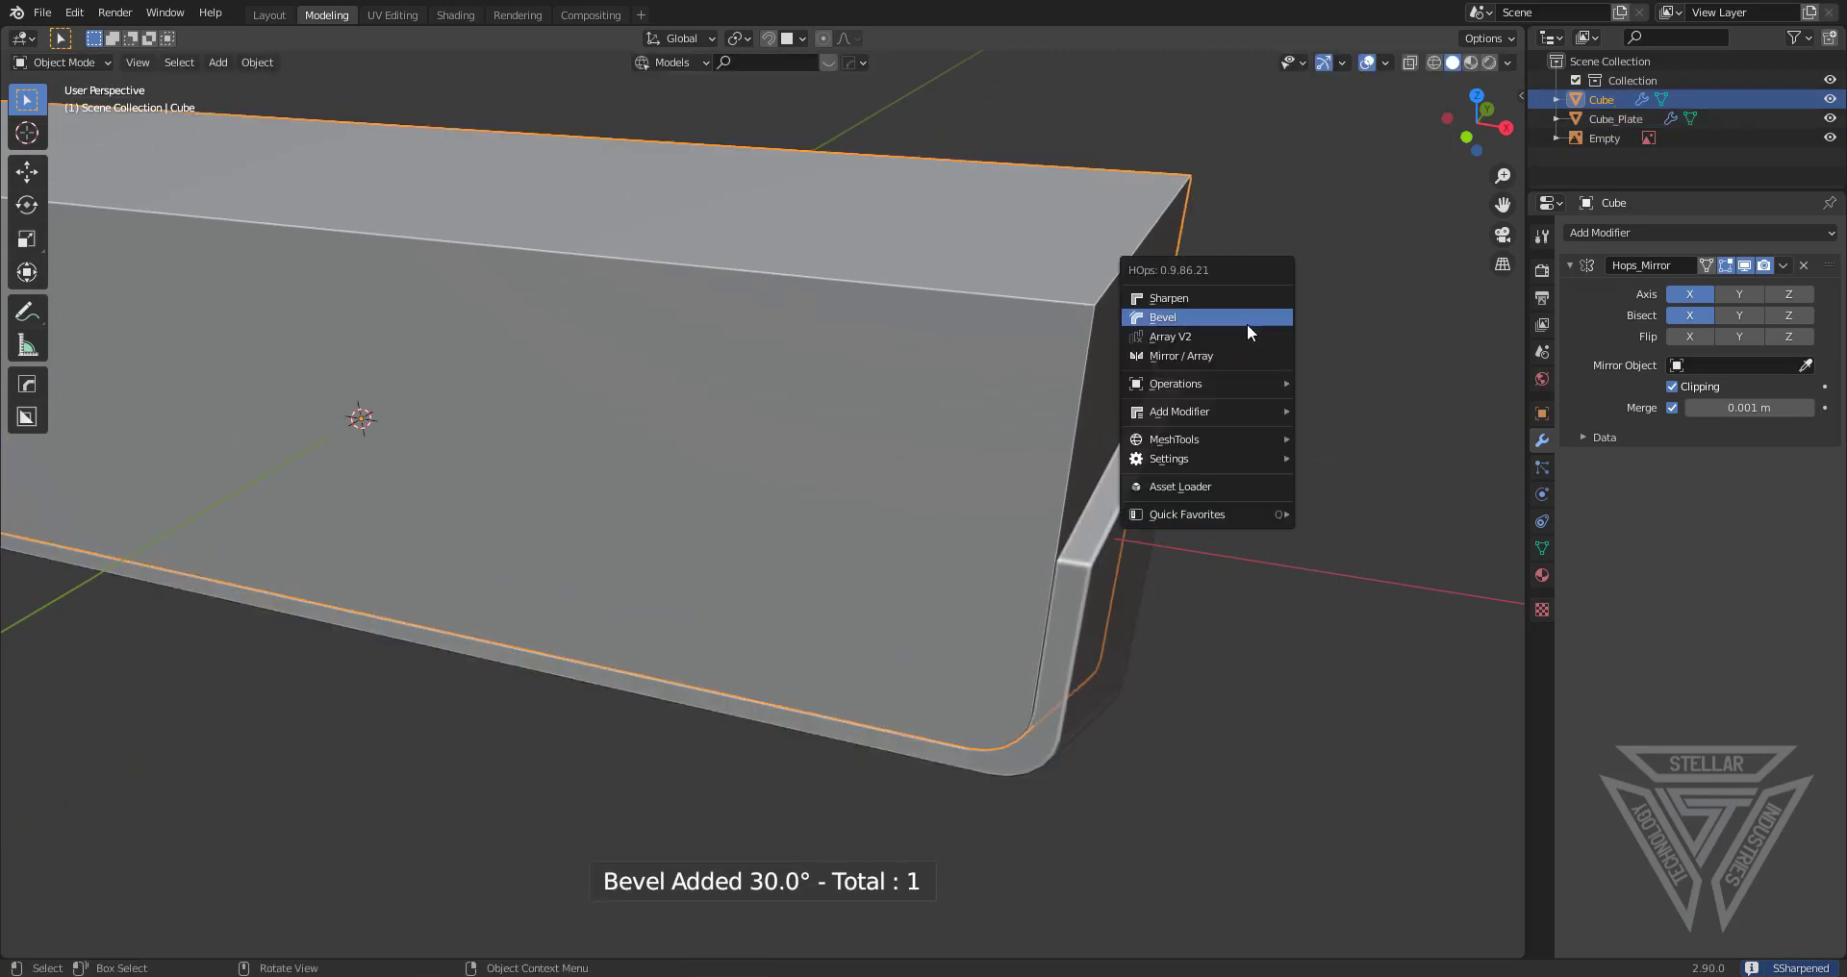
{"action": "left_click", "coordinate": [1248, 314]}
{"action": "key", "text": "q"}
{"action": "left_click", "coordinate": [1227, 325]}
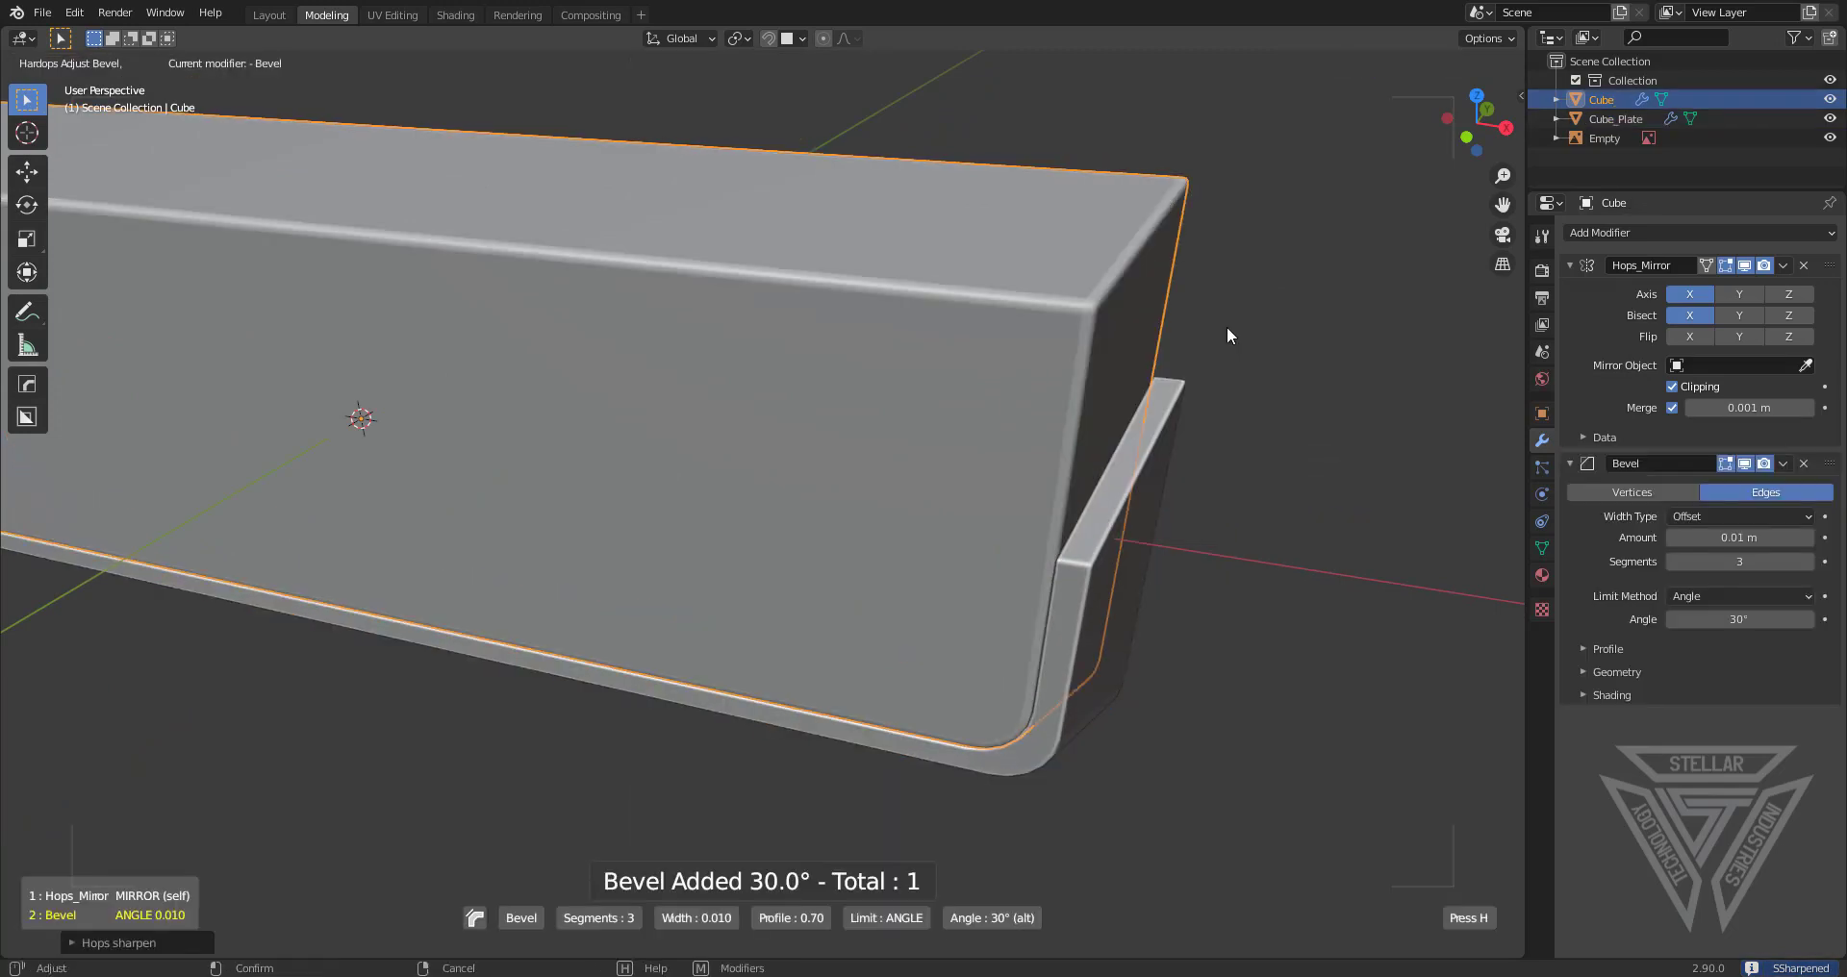
{"action": "left_click", "coordinate": [1295, 347]}
Bevel the upper front corner of the plate's end flap about 0.017 m with five segments and toggle the selection's sharp marking
{"action": "left_click", "coordinate": [1152, 550]}
{"action": "key", "text": "Tab"}
{"action": "middle_click_drag", "start_coordinate": [1157, 545], "coordinate": [991, 603]}
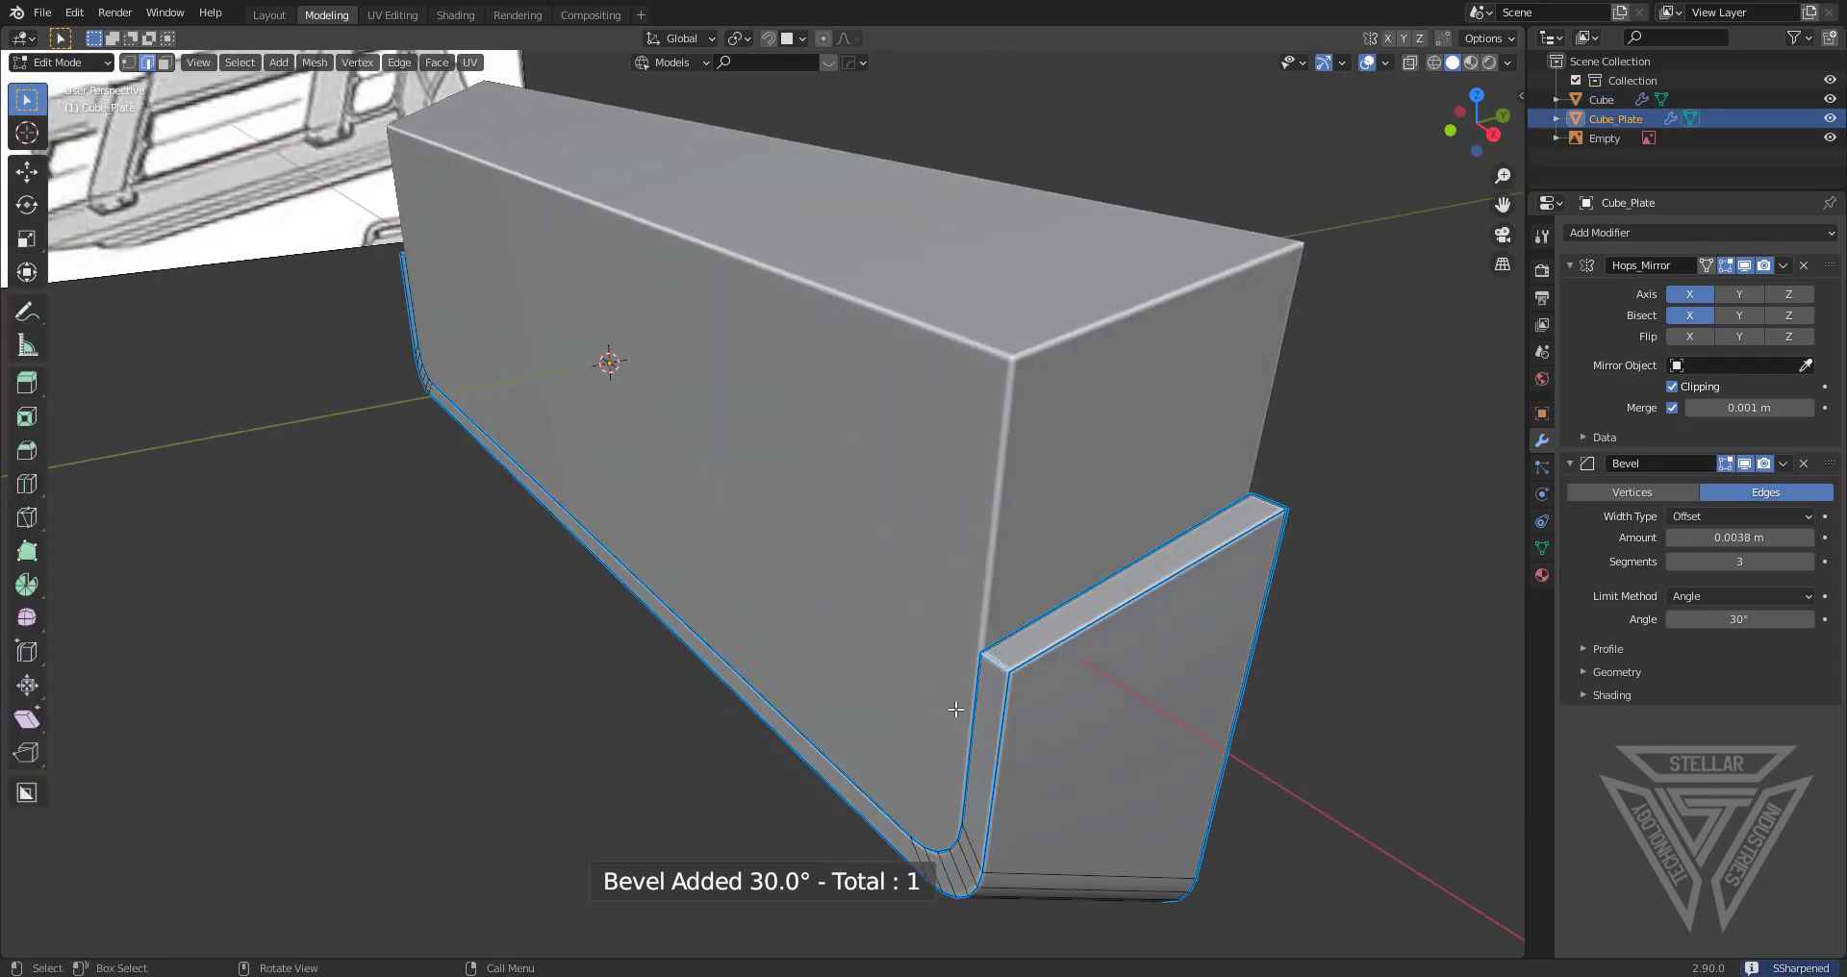
{"action": "left_click", "coordinate": [991, 603]}
{"action": "key", "text": "ctrl+b"}
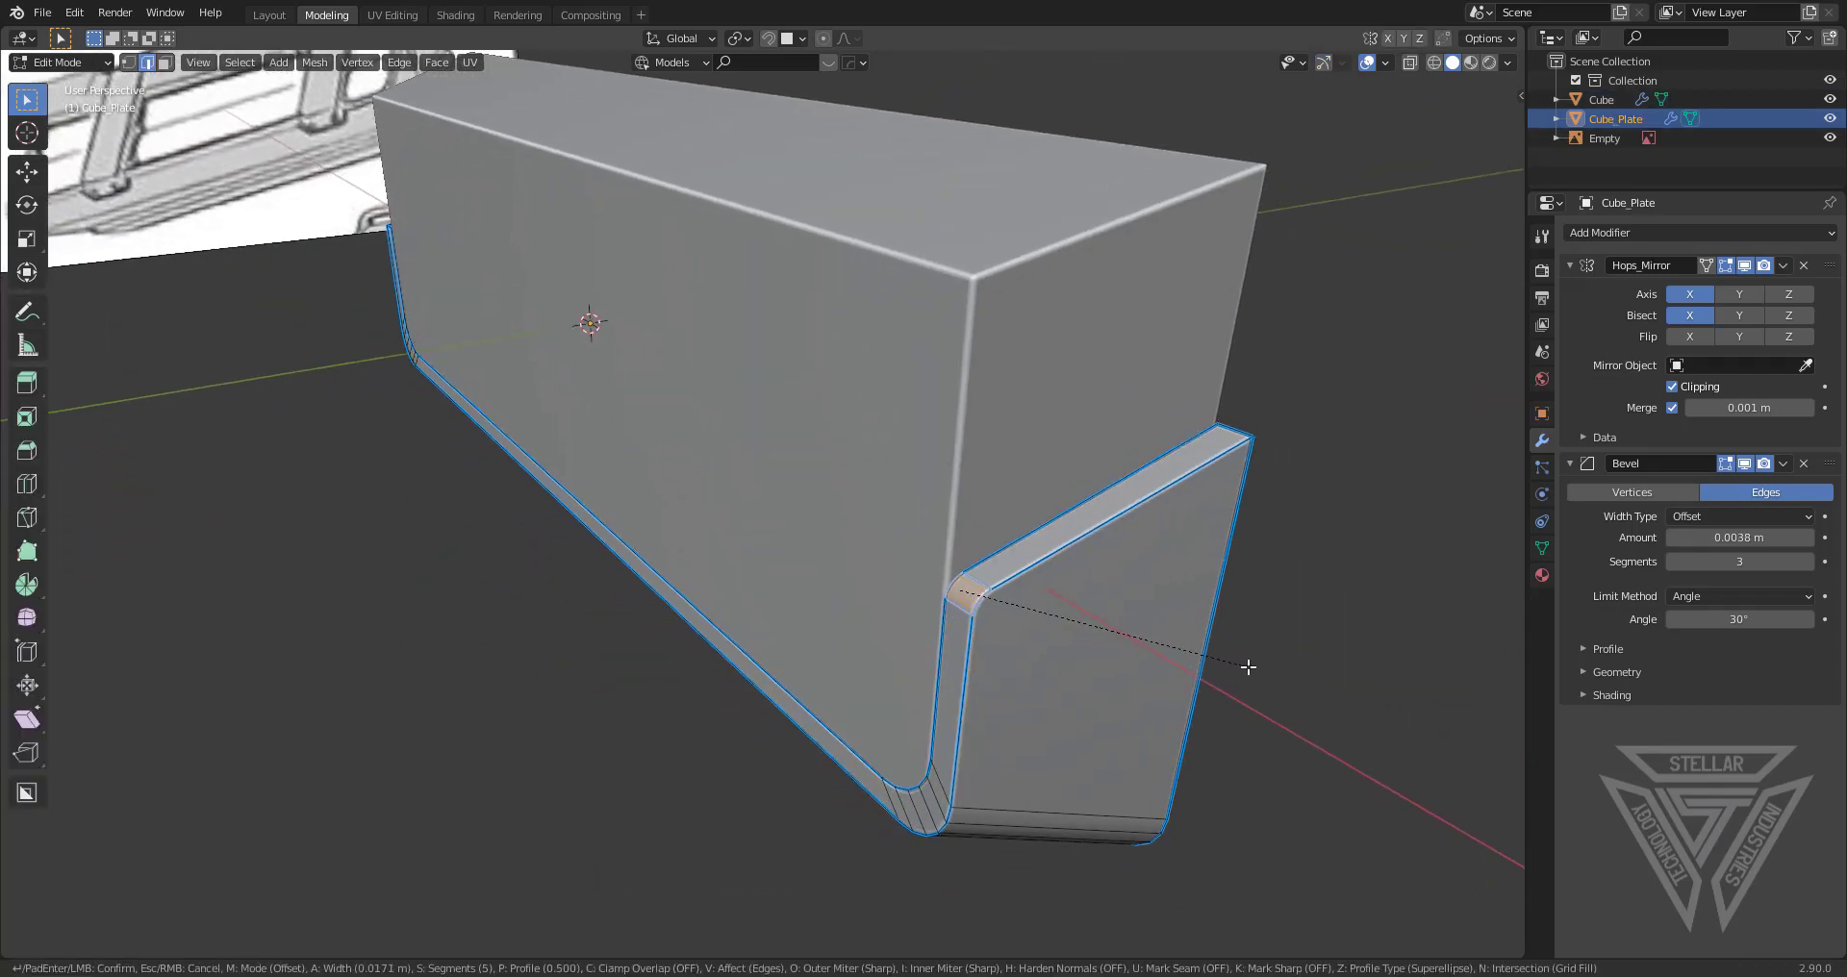
{"action": "left_click", "coordinate": [1249, 666]}
{"action": "key", "text": "q"}
{"action": "left_click", "coordinate": [1183, 709]}
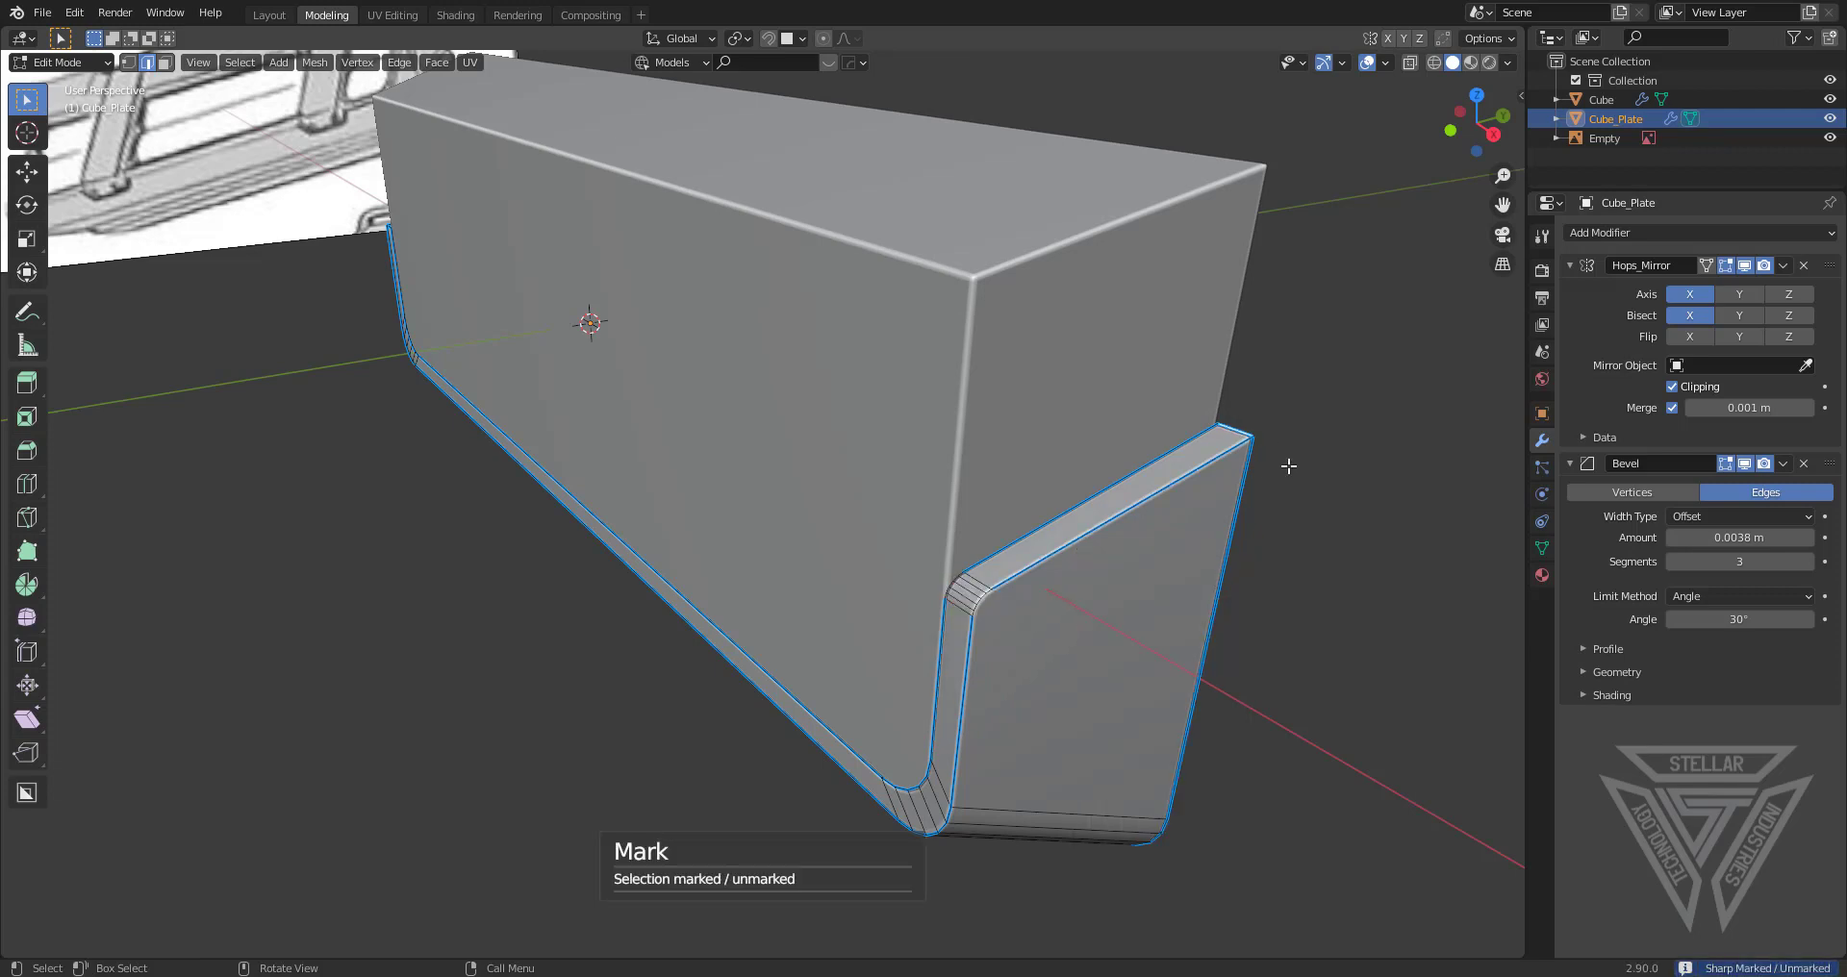
{"action": "scroll", "coordinate": [691, 407], "scroll_direction": "down", "scroll_amount": 3}
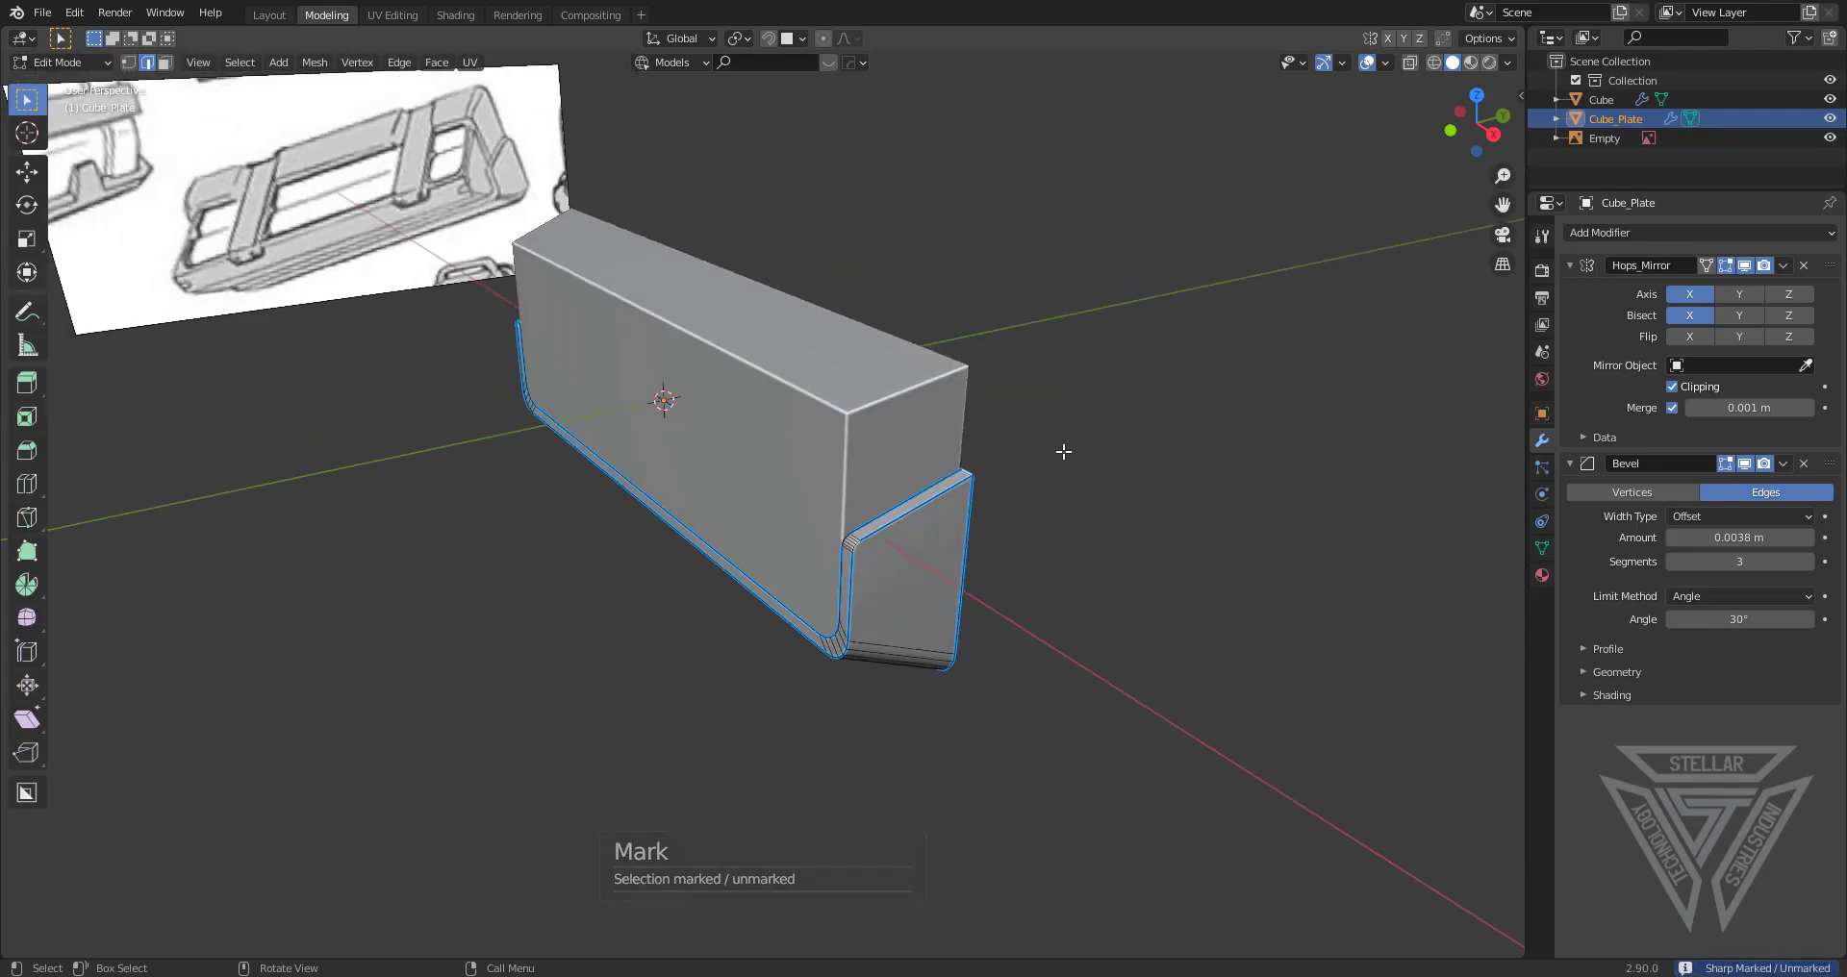
Bevel the upper rear corner of the plate's end flap about 0.04 m with five segments and toggle the selection's sharp marking
{"action": "scroll", "coordinate": [1058, 471], "scroll_direction": "up", "scroll_amount": 2}
{"action": "key", "text": "ctrl+b"}
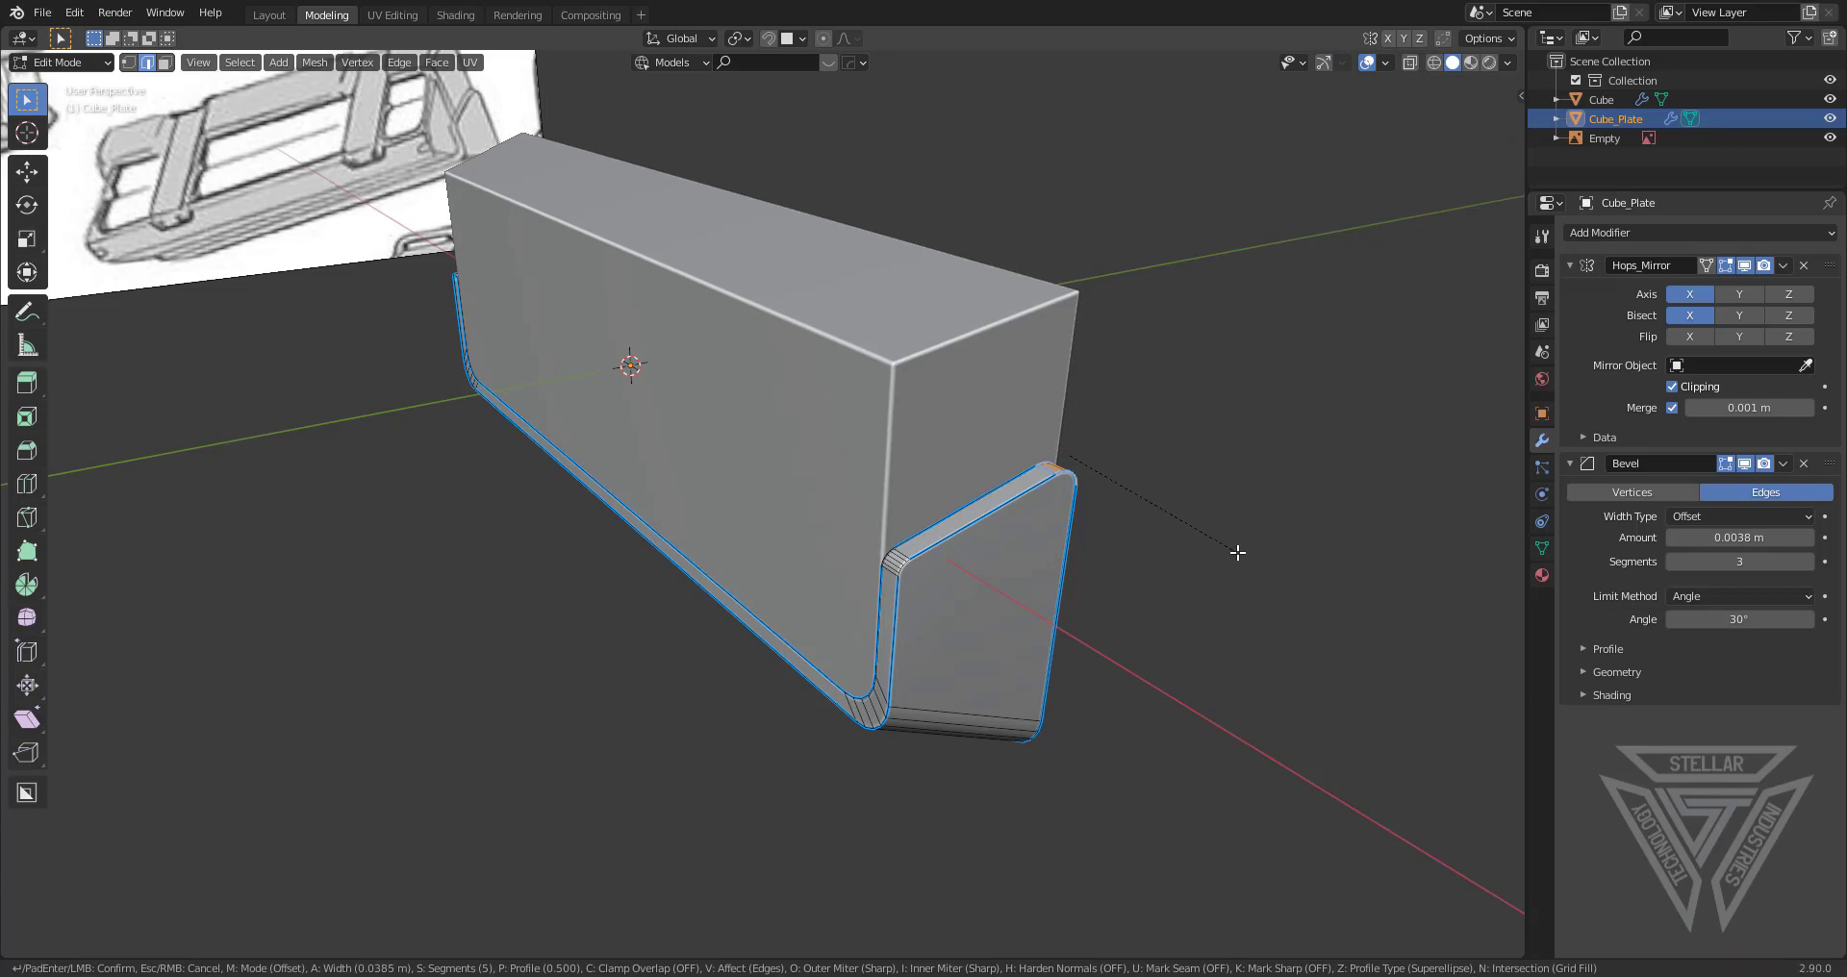
{"action": "left_click", "coordinate": [1203, 564]}
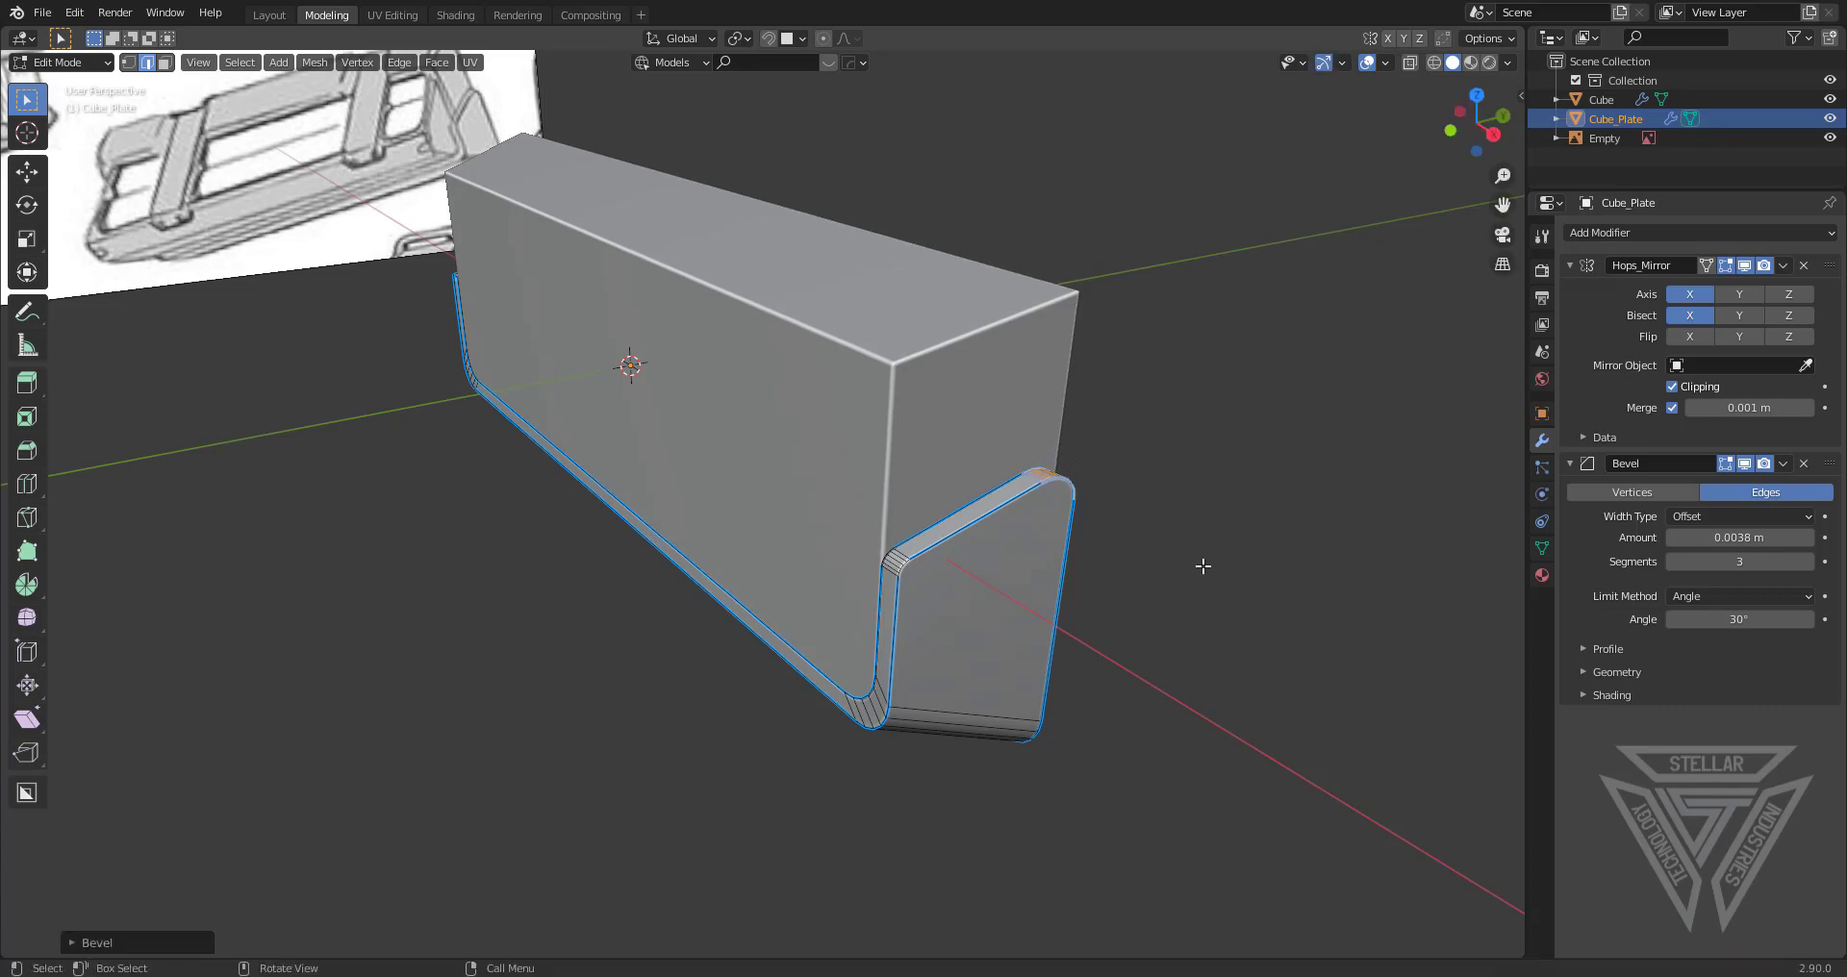
{"action": "middle_click_drag", "start_coordinate": [1203, 564], "coordinate": [1038, 539]}
{"action": "key", "text": "q"}
{"action": "left_click", "coordinate": [954, 520]}
{"action": "key", "text": "Tab"}
{"action": "key", "text": "Tab"}
{"action": "scroll", "coordinate": [1064, 569], "scroll_direction": "up", "scroll_amount": 1}
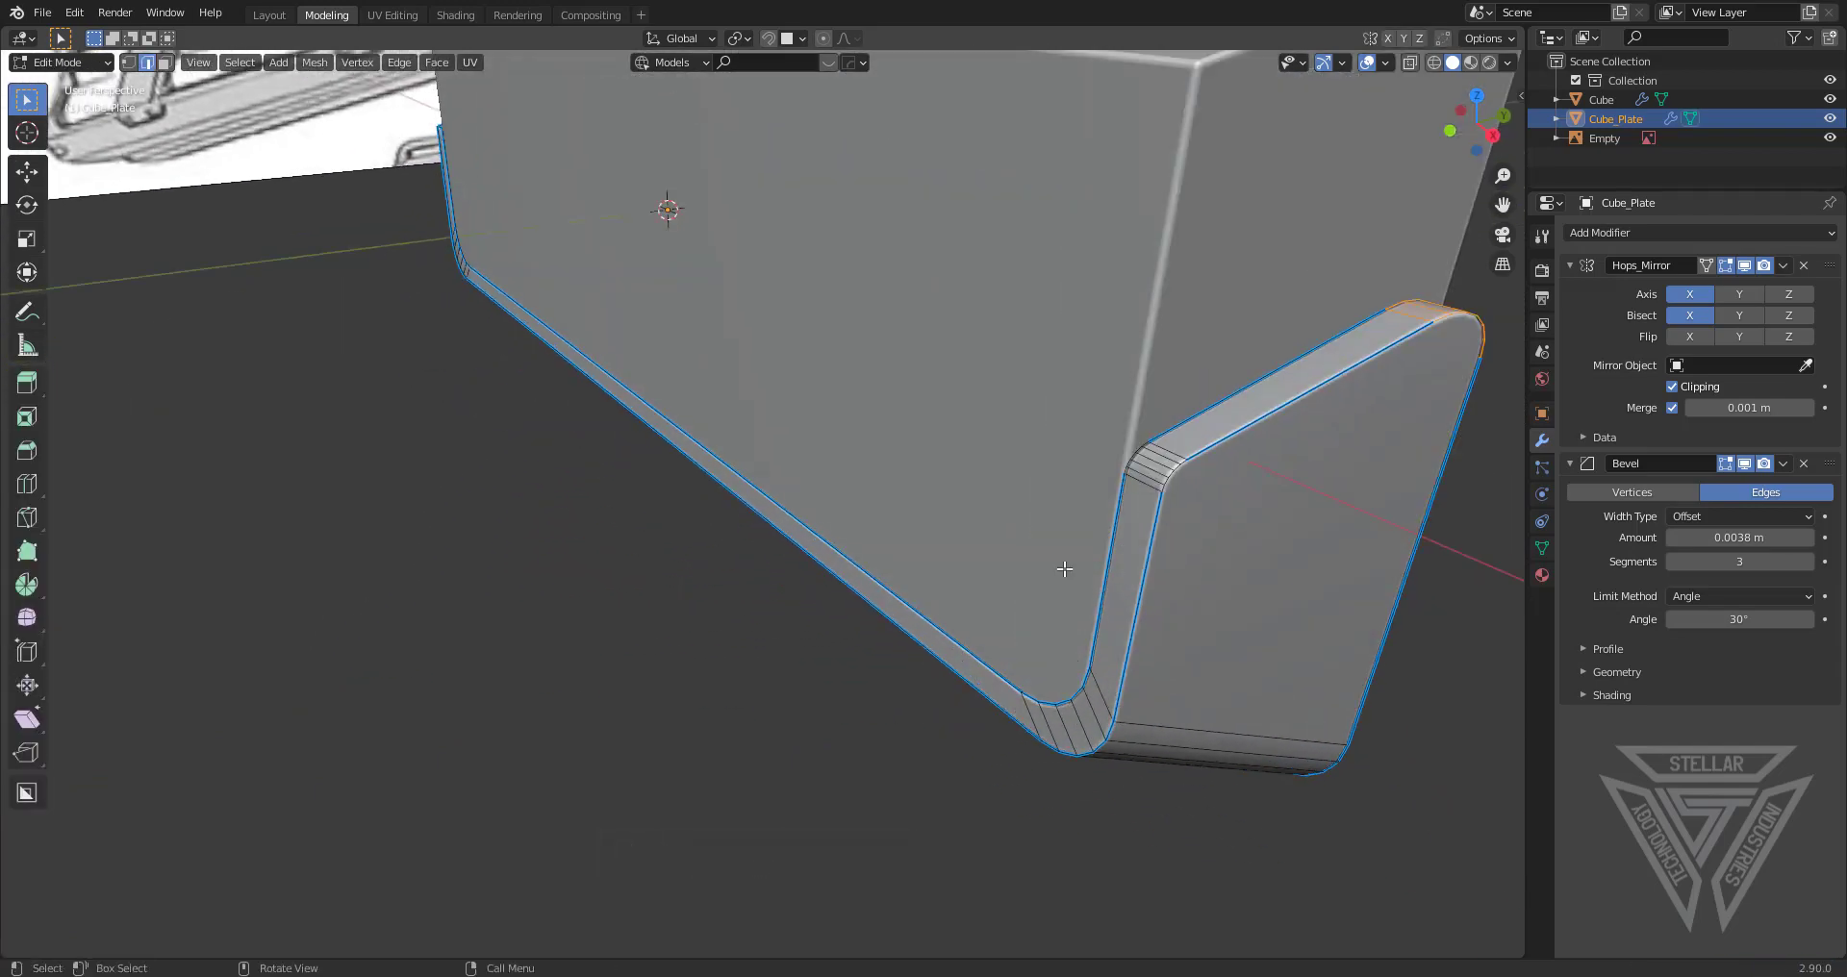
Select the plate's front rim faces as a shortest path from the flap's upper corner to the bottom run
{"action": "key", "text": "3"}
{"action": "left_click", "coordinate": [1116, 606]}
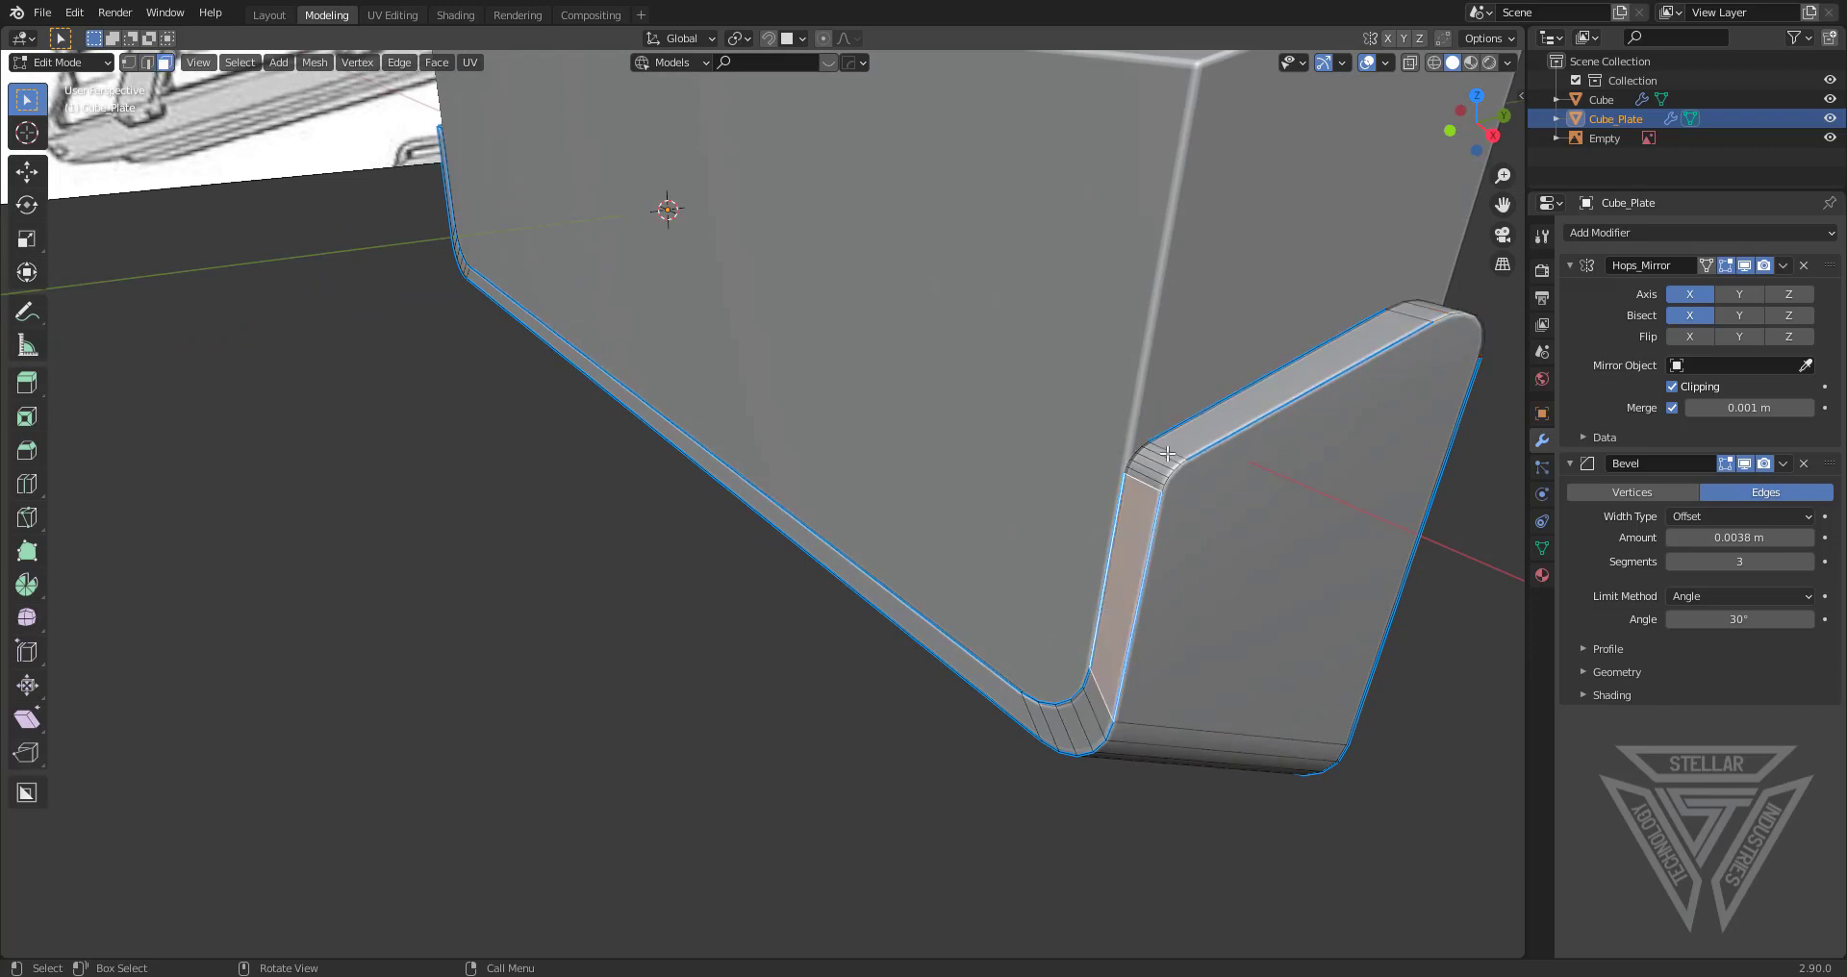
{"action": "left_click", "coordinate": [1167, 453]}
{"action": "left_click", "coordinate": [987, 688], "text": "ctrl"}
{"action": "scroll", "coordinate": [997, 677], "scroll_direction": "down", "scroll_amount": 2}
{"action": "middle_click_drag", "start_coordinate": [998, 676], "coordinate": [1020, 568]}
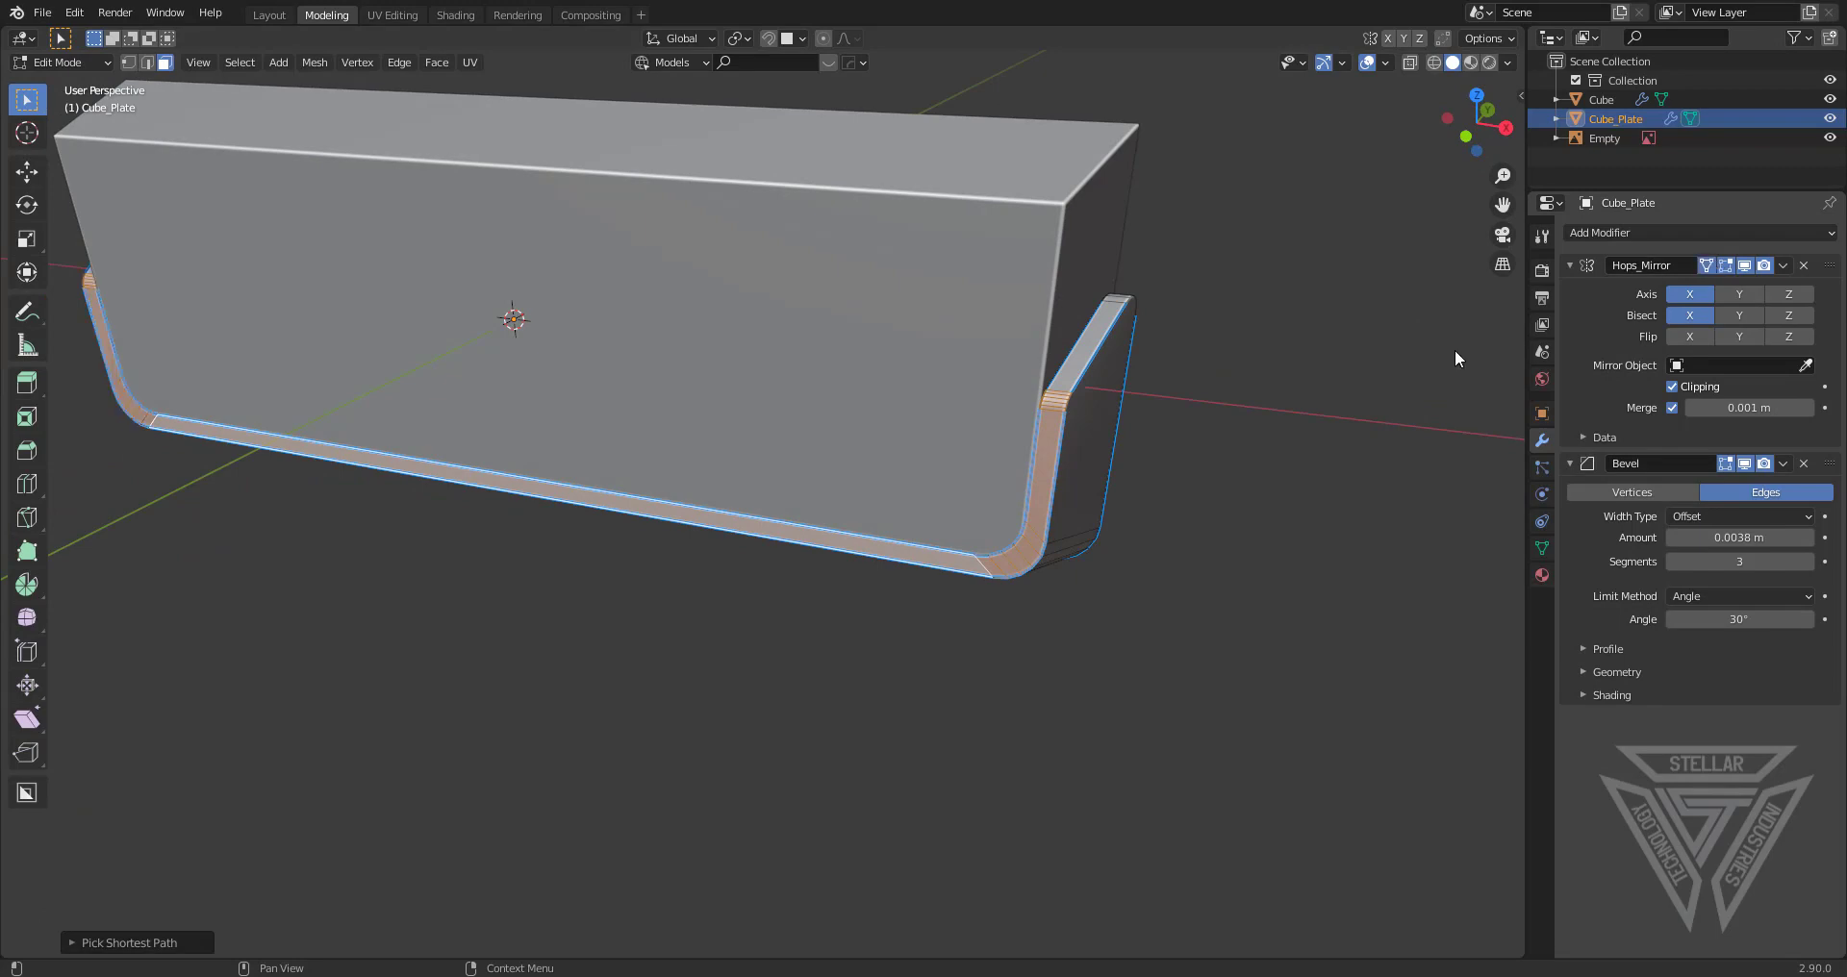
{"action": "middle_click_drag", "start_coordinate": [1456, 352], "coordinate": [1065, 520]}
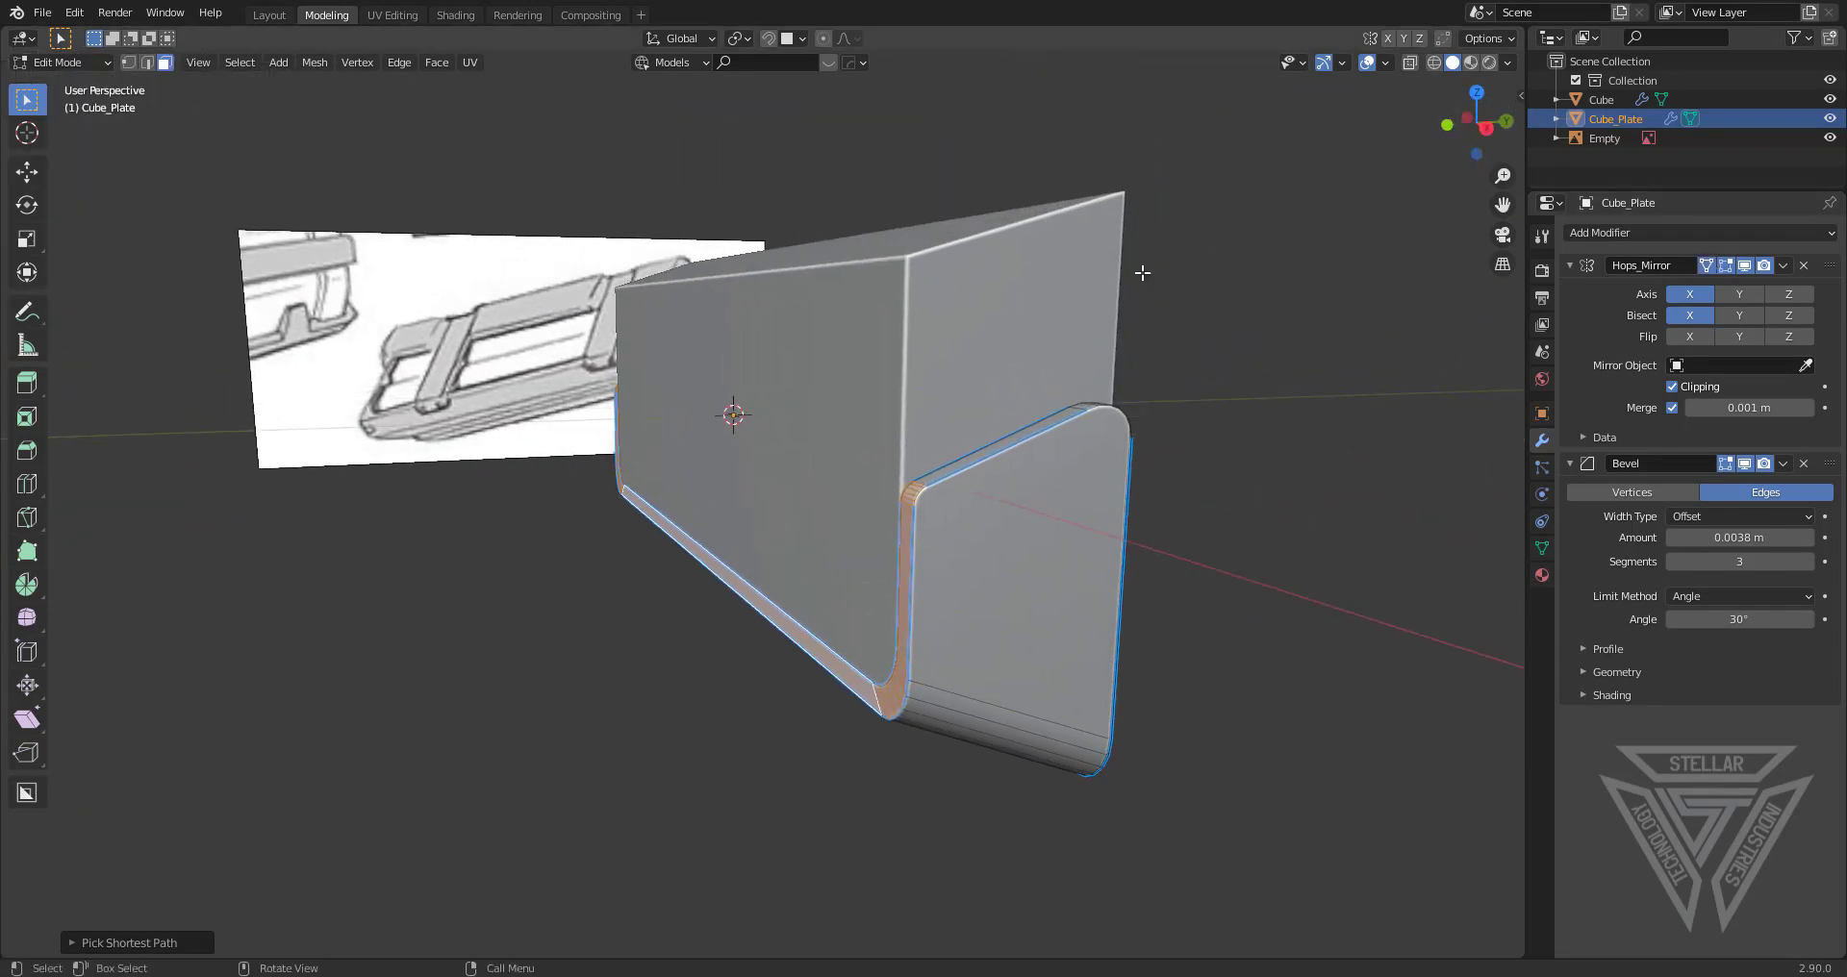
{"action": "scroll", "coordinate": [981, 438], "scroll_direction": "up", "scroll_amount": 1}
{"action": "middle_click_drag", "start_coordinate": [981, 437], "coordinate": [1105, 462], "text": "shift"}
{"action": "middle_click_drag", "start_coordinate": [951, 465], "coordinate": [989, 467]}
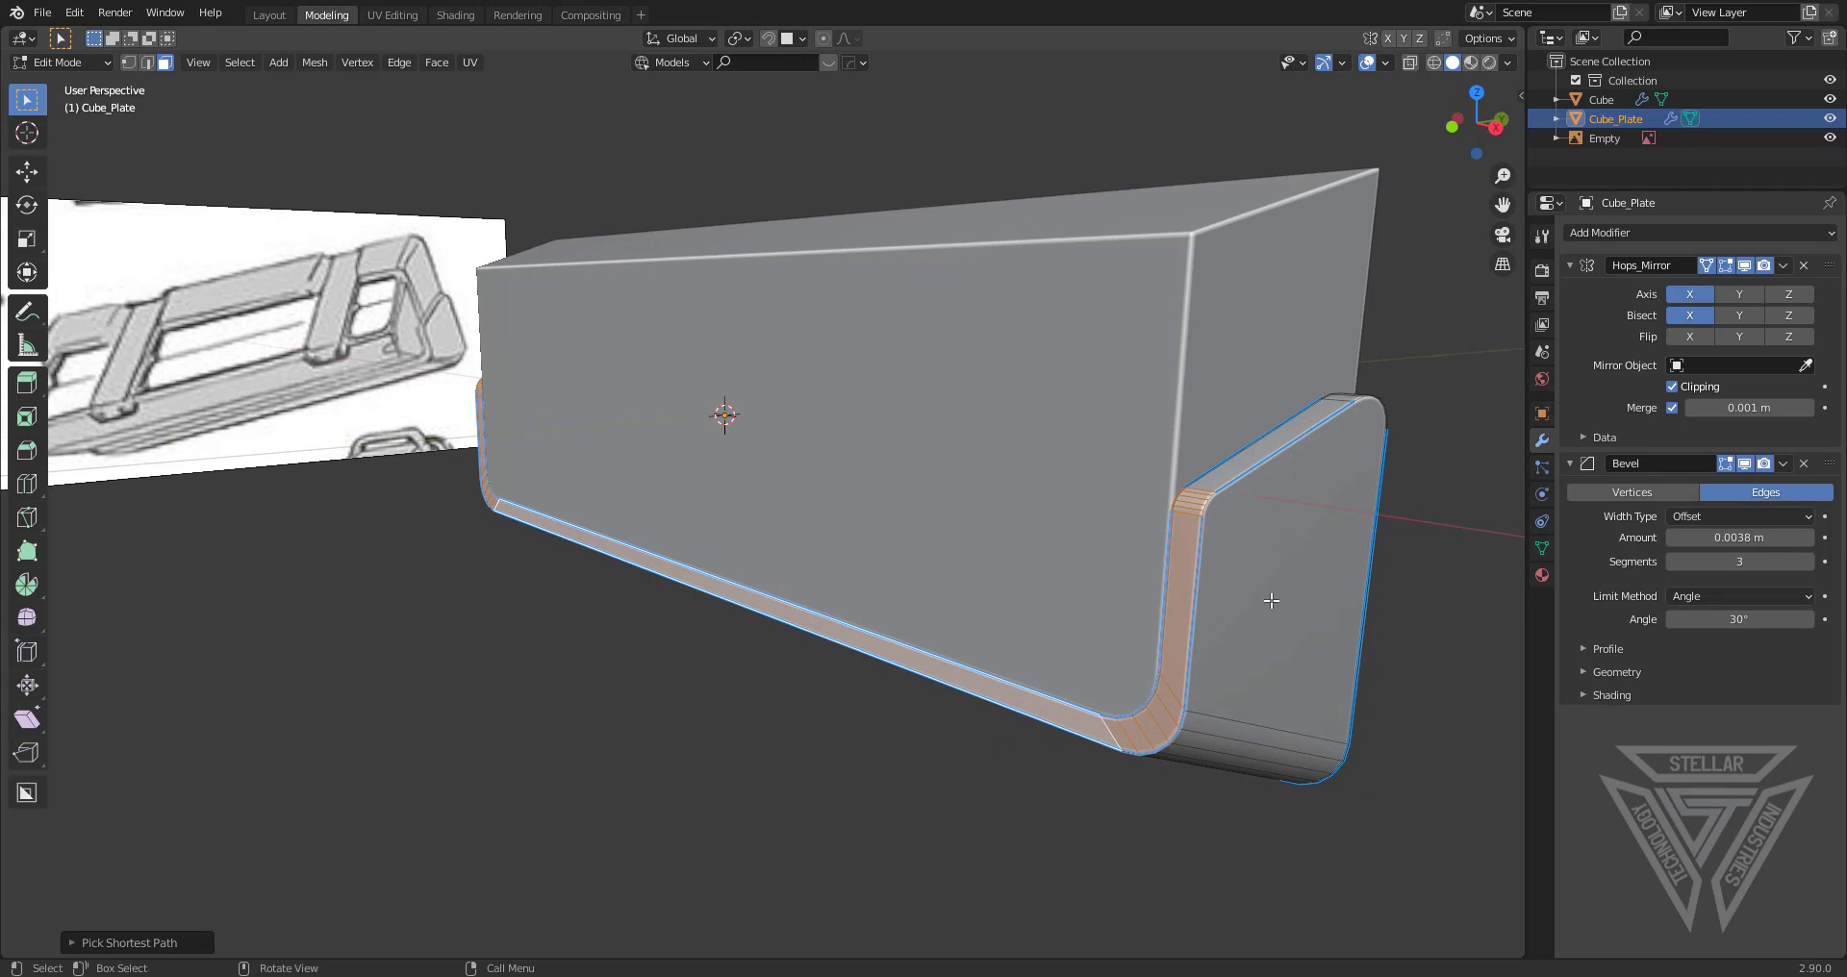
{"action": "middle_click_drag", "start_coordinate": [1267, 589], "coordinate": [1198, 522]}
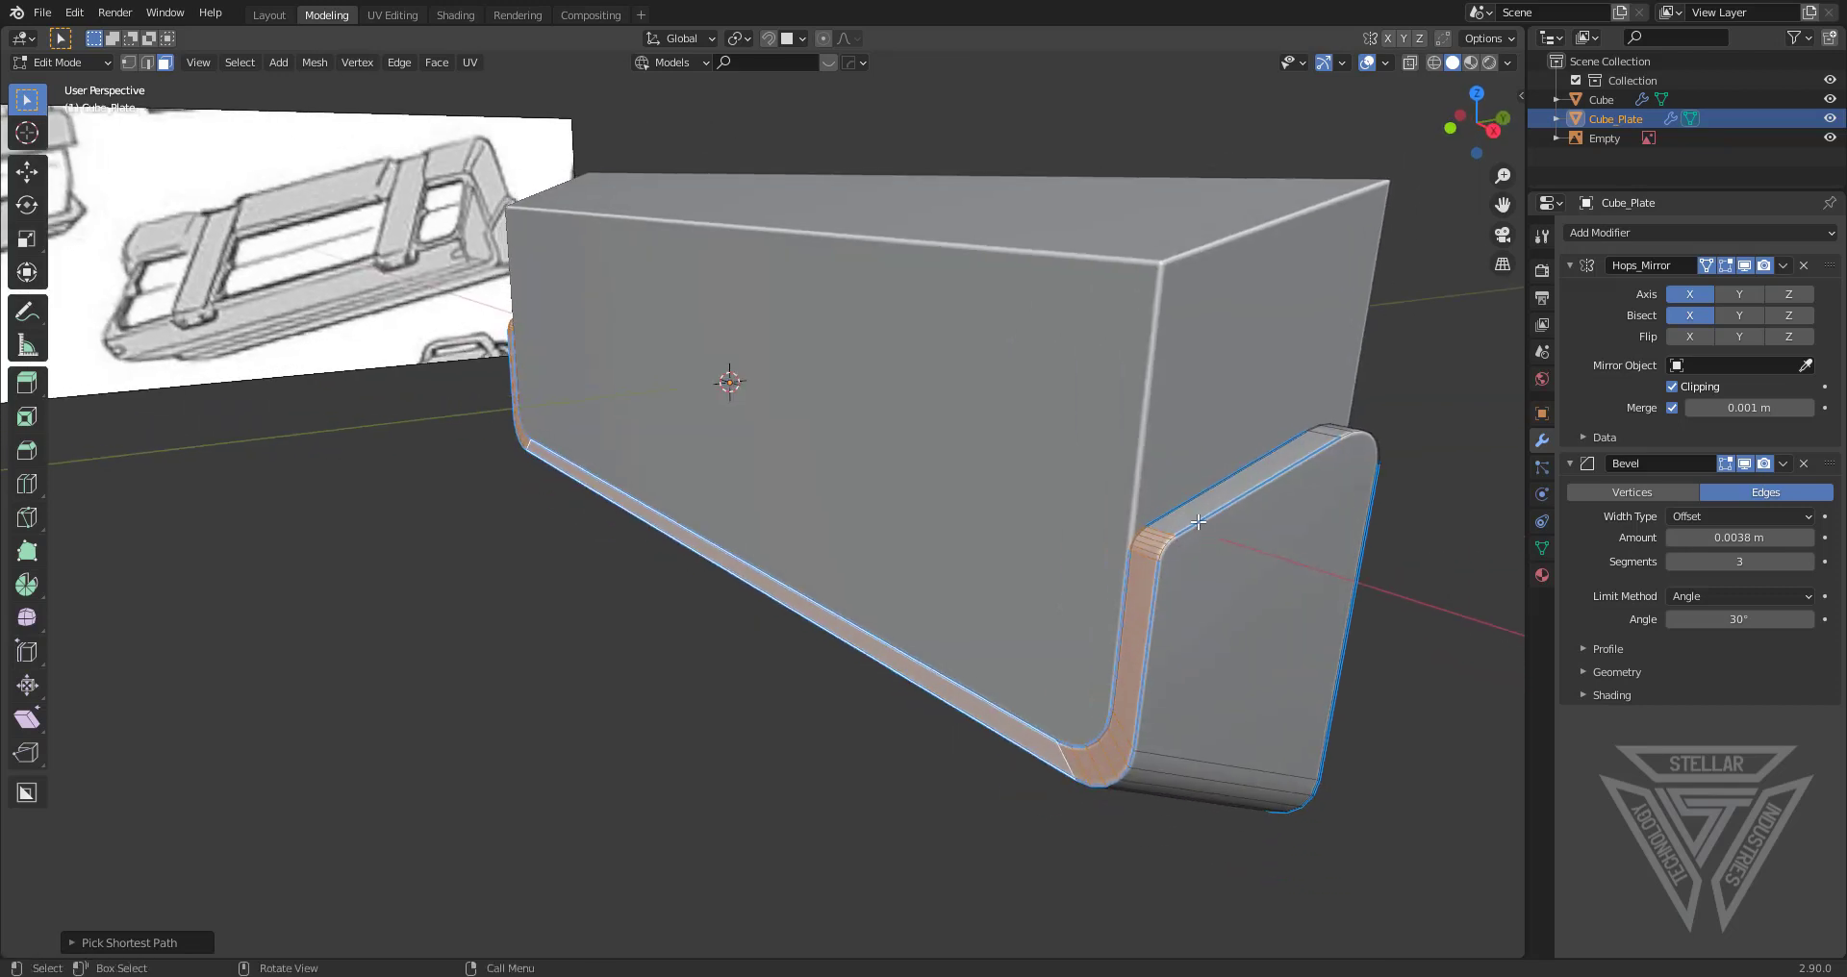
{"action": "key", "text": "Tab"}
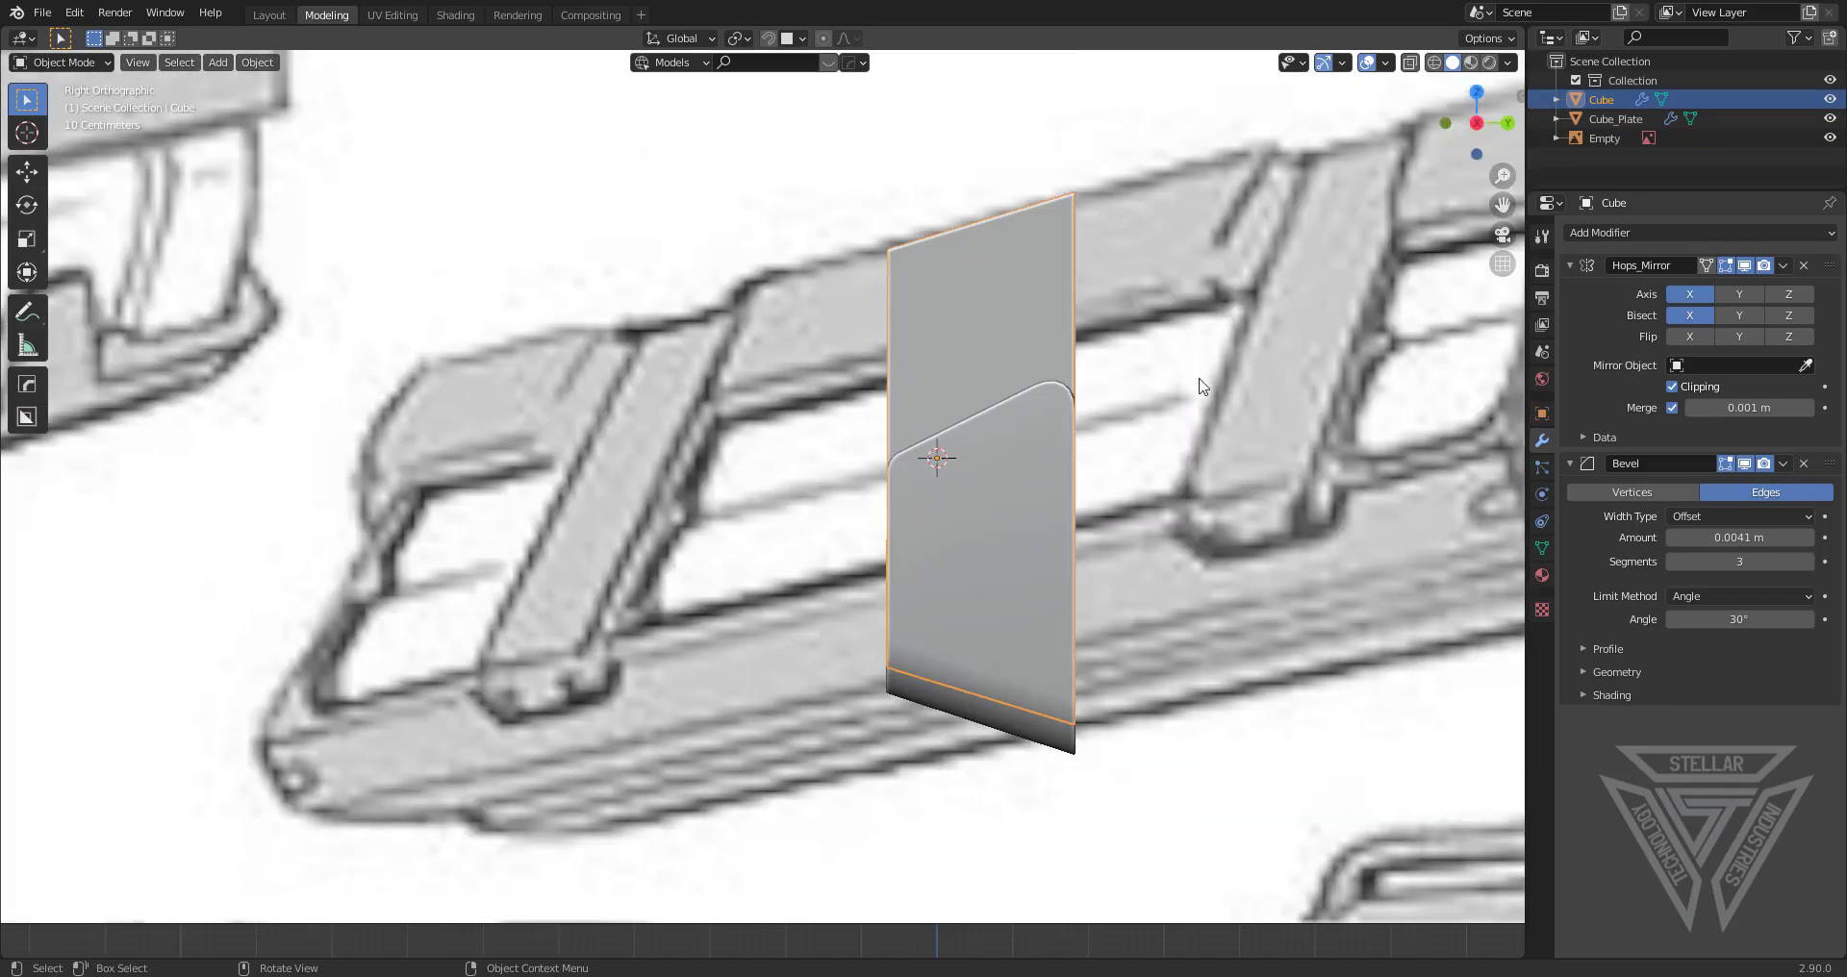
Cut the block's front strip away in side view with a view-aligned BoxCutter box and apply the cut with HardOps Csharp
{"action": "scroll", "coordinate": [1137, 433], "scroll_direction": "up", "scroll_amount": 2}
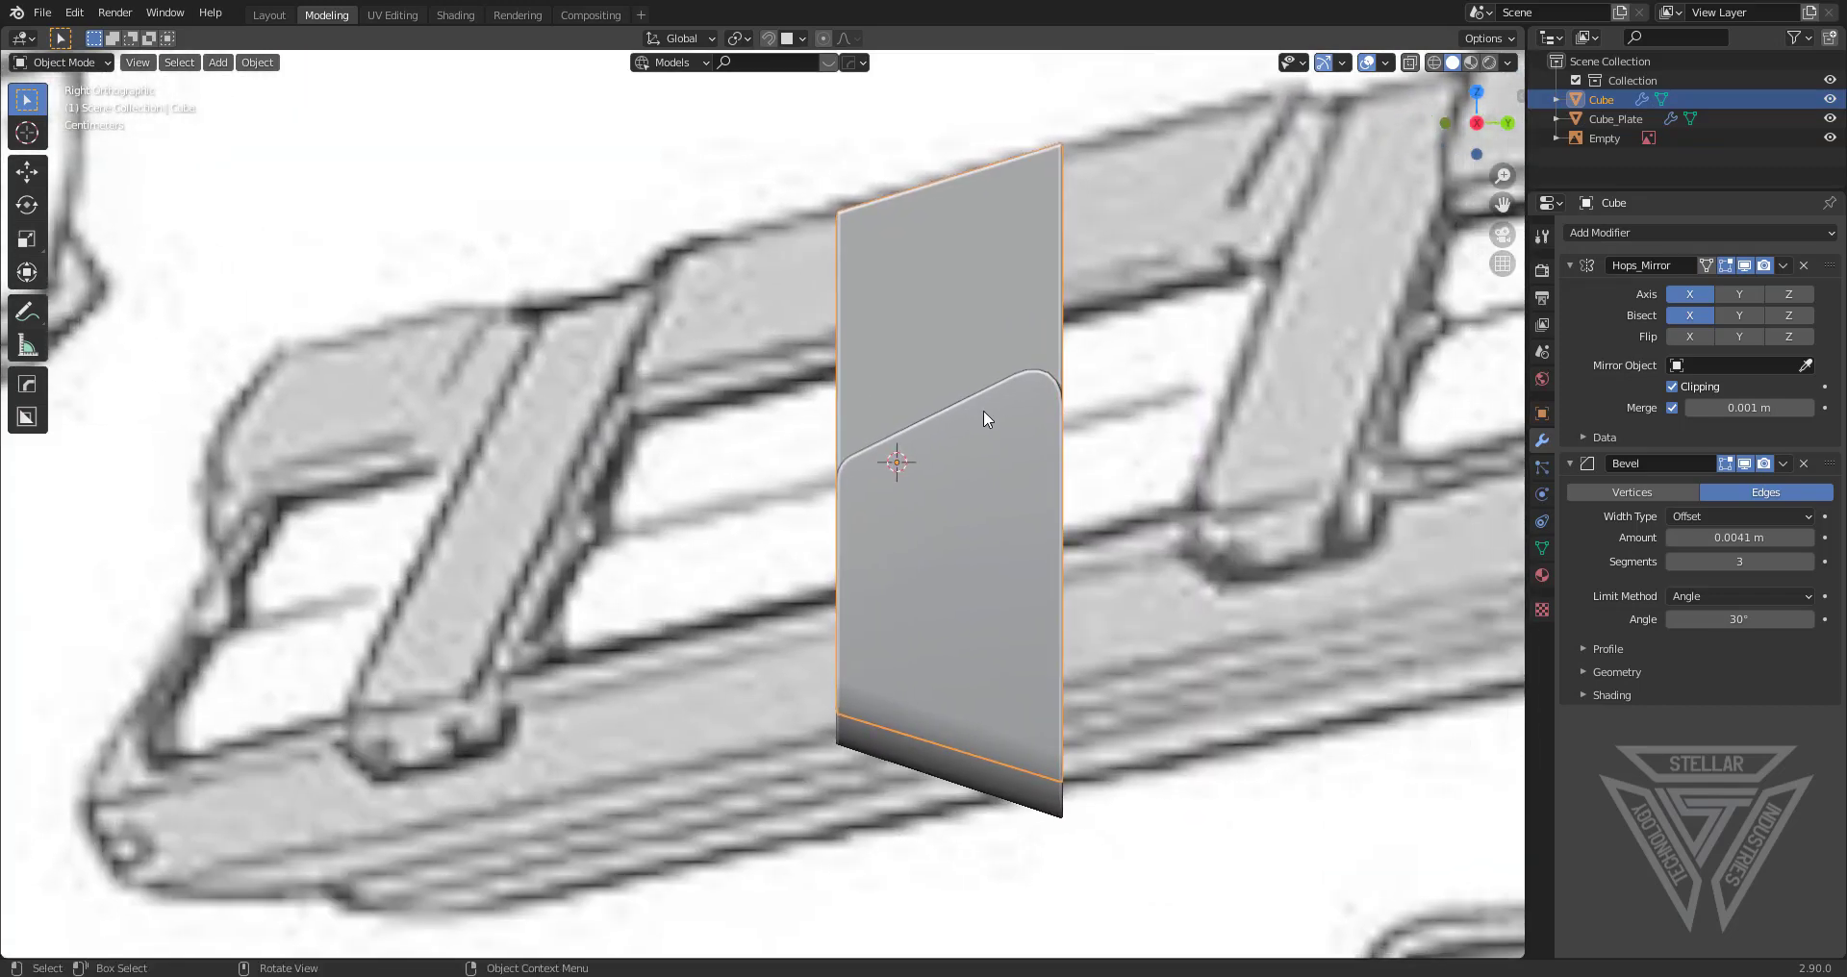
{"action": "key", "text": "d"}
{"action": "key", "text": "Escape"}
{"action": "key", "text": "alt+w"}
{"action": "key", "text": "d"}
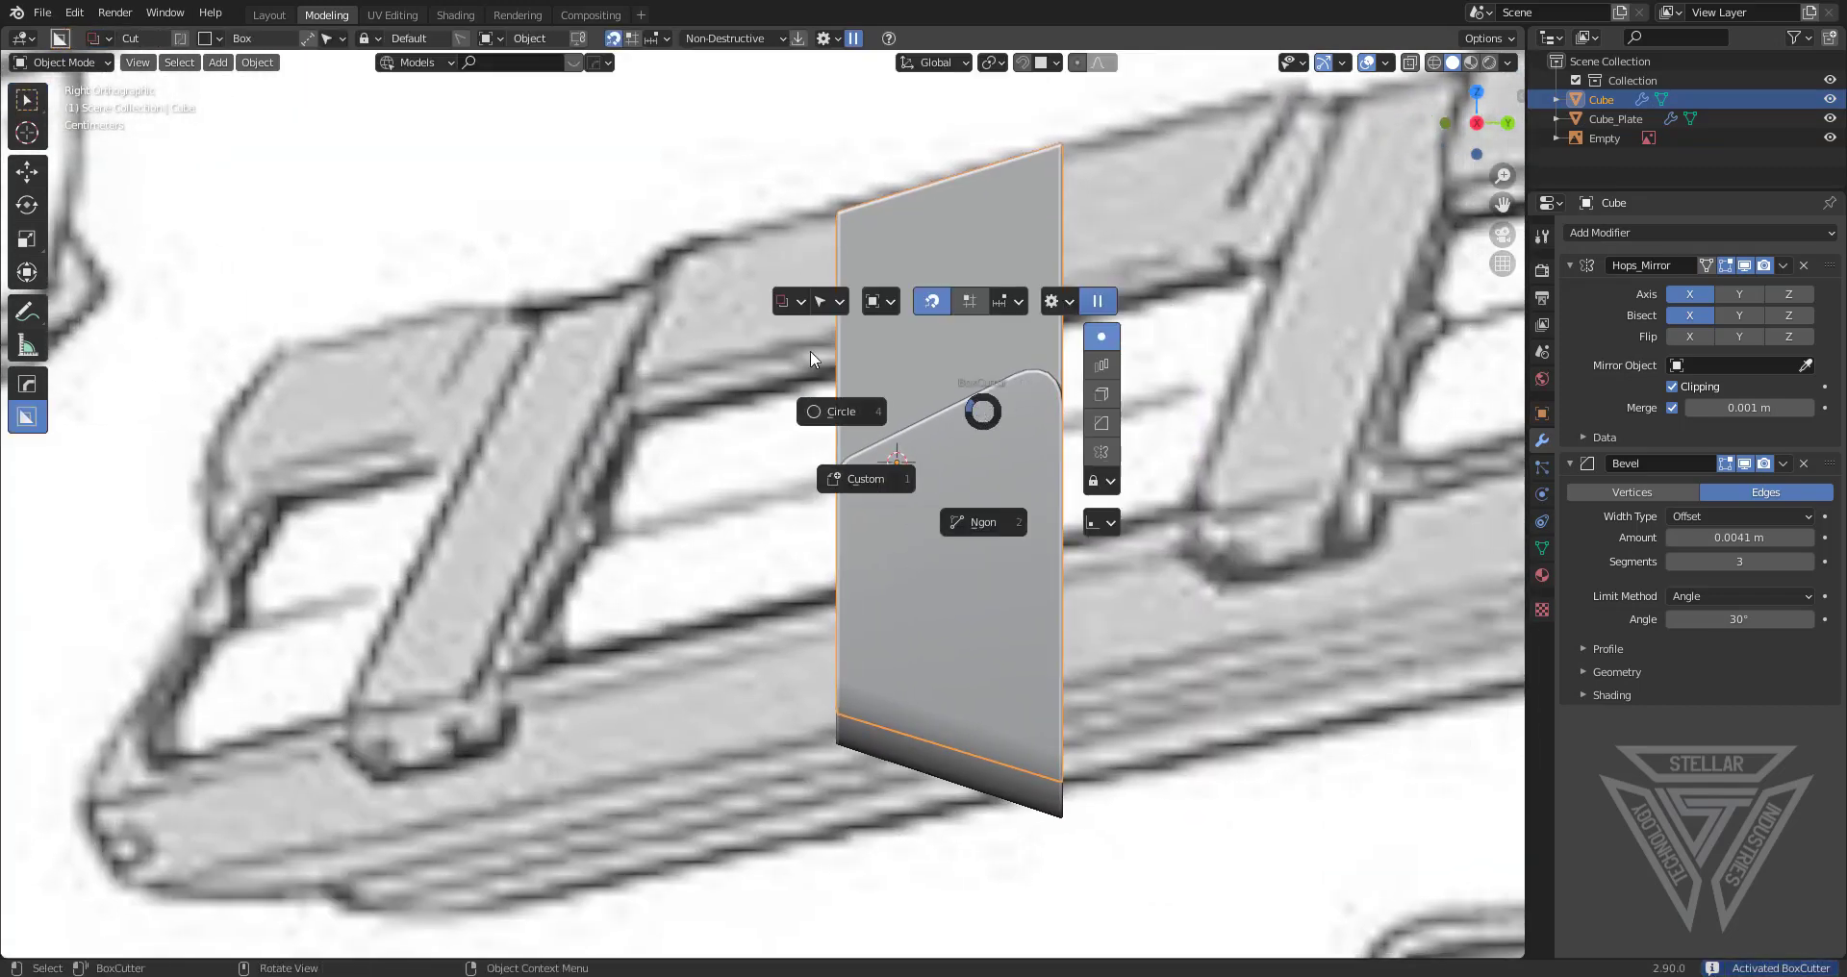
{"action": "left_click", "coordinate": [933, 304]}
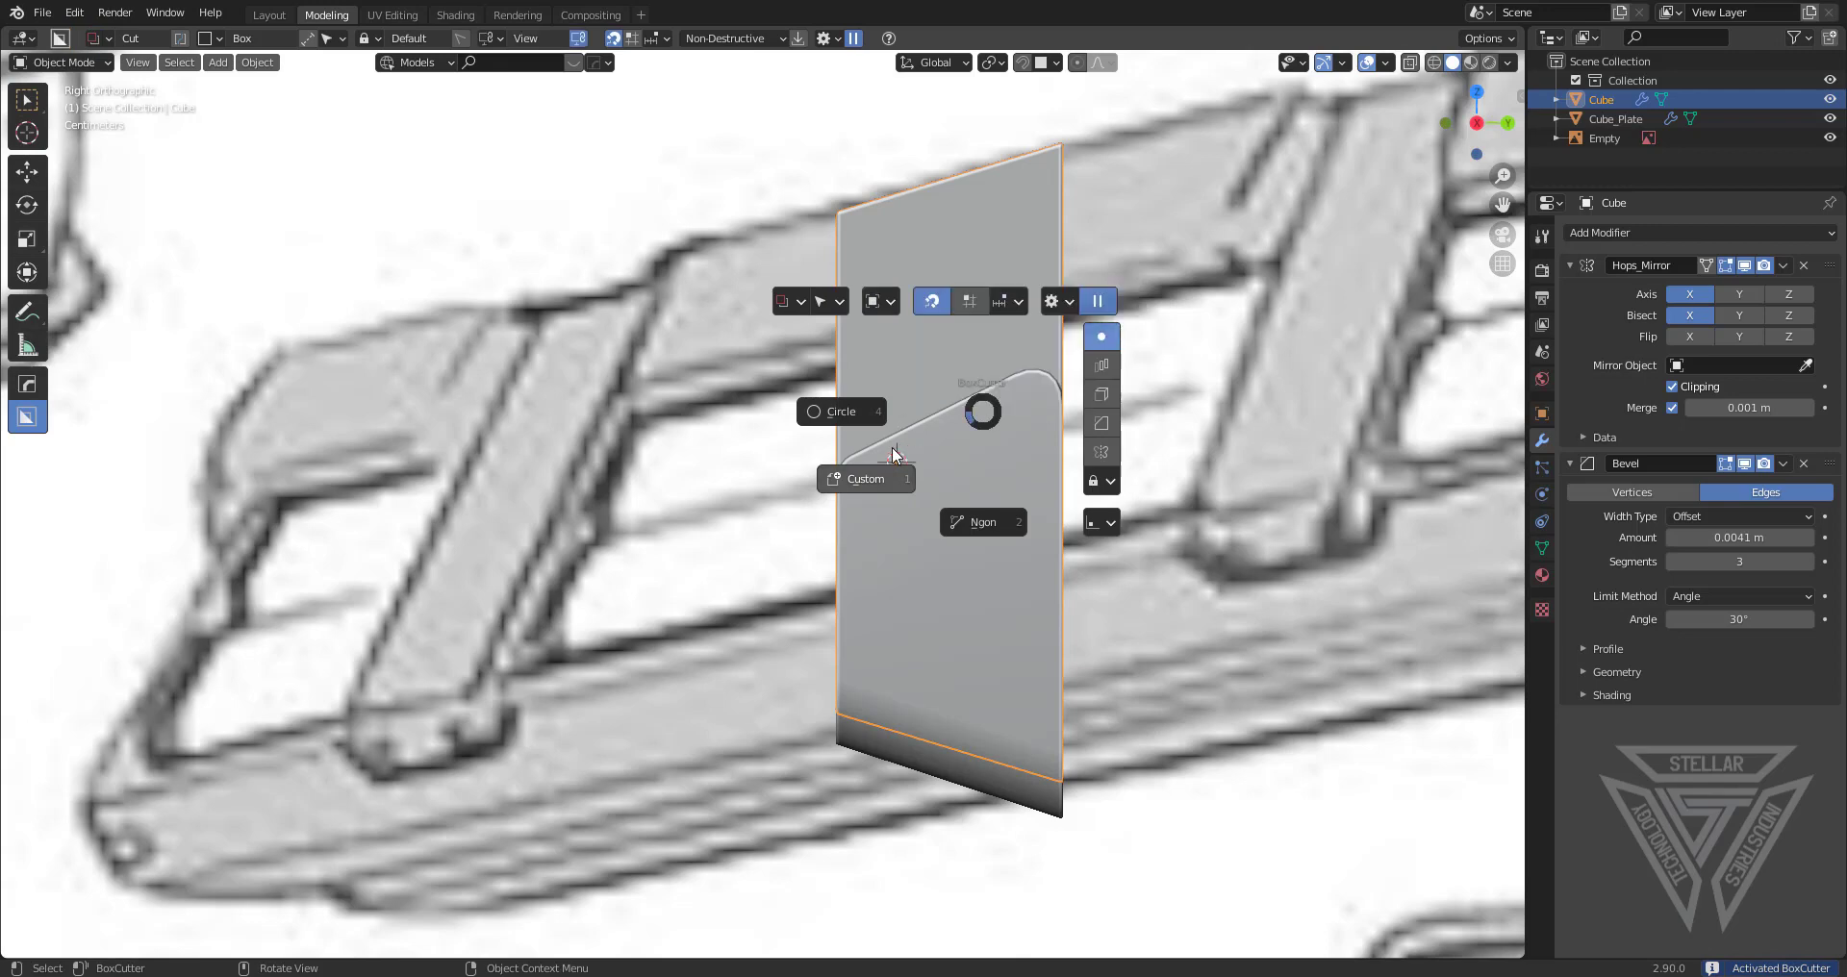
{"action": "key", "text": "Escape"}
{"action": "left_click_drag", "start_coordinate": [697, 127], "coordinate": [870, 804]}
{"action": "middle_click_drag", "start_coordinate": [869, 804], "coordinate": [968, 468]}
{"action": "key", "text": "q"}
{"action": "left_click", "coordinate": [968, 470]}
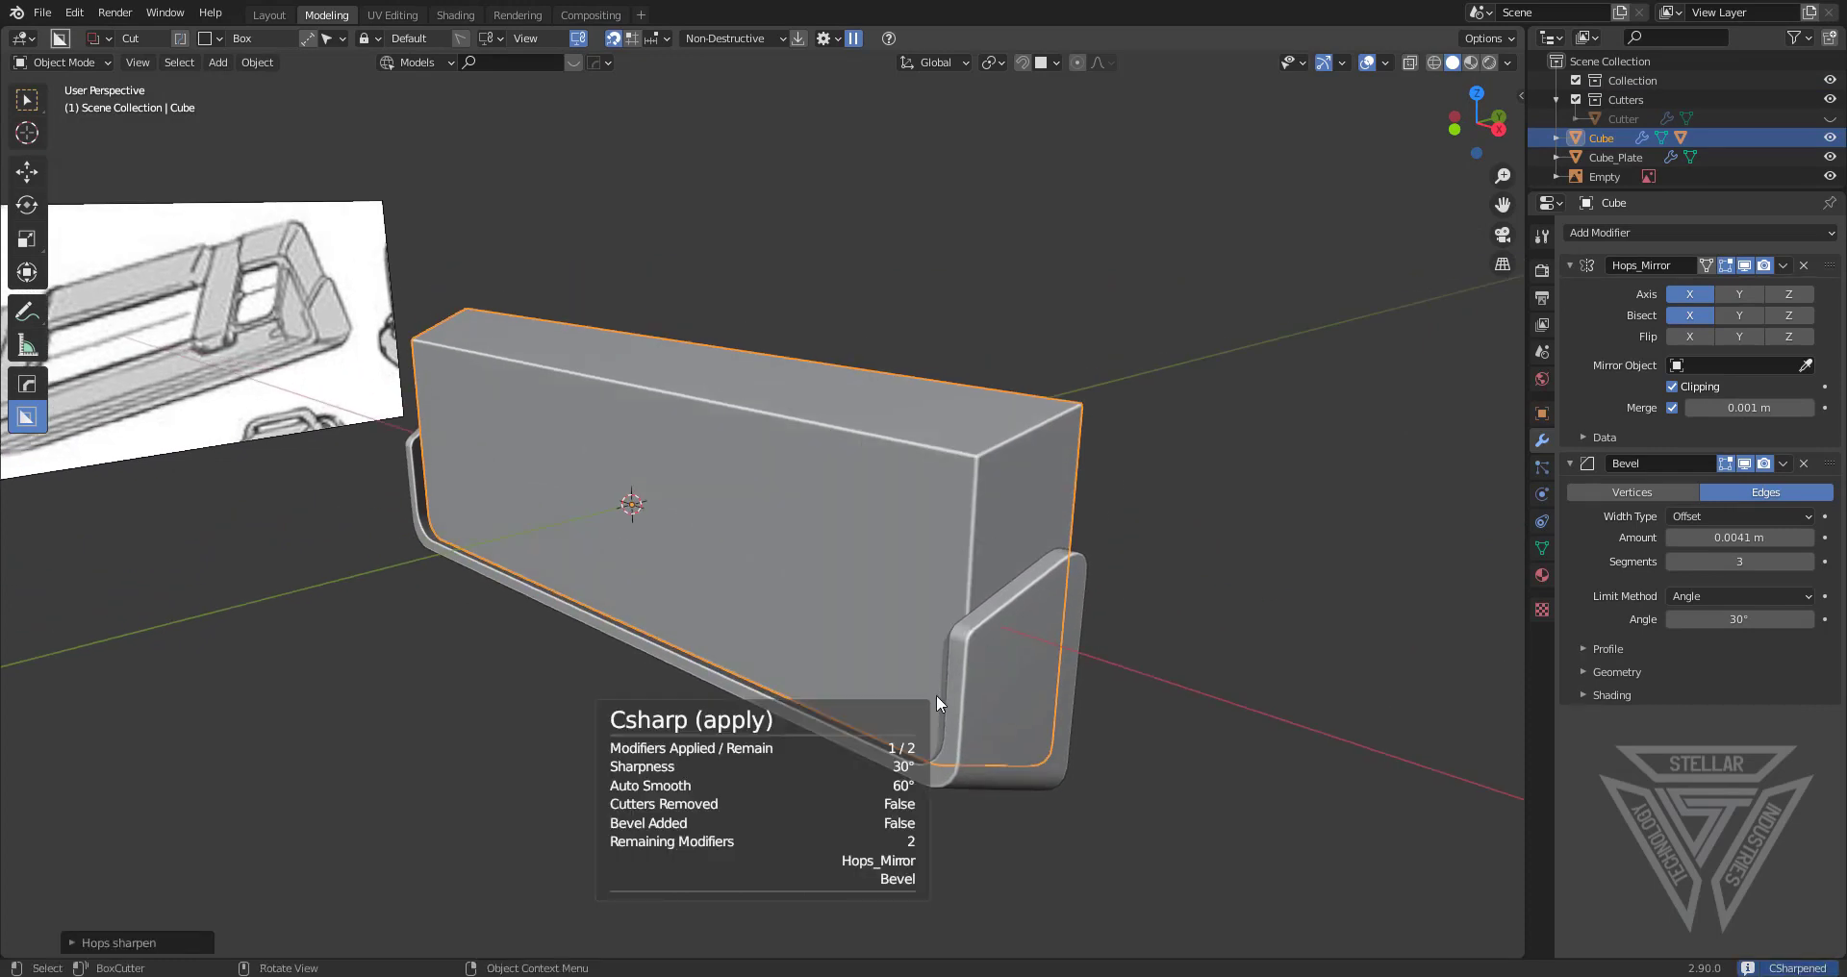
Select the upper edge of the block's end face for editing
{"action": "scroll", "coordinate": [873, 609], "scroll_direction": "up", "scroll_amount": 3}
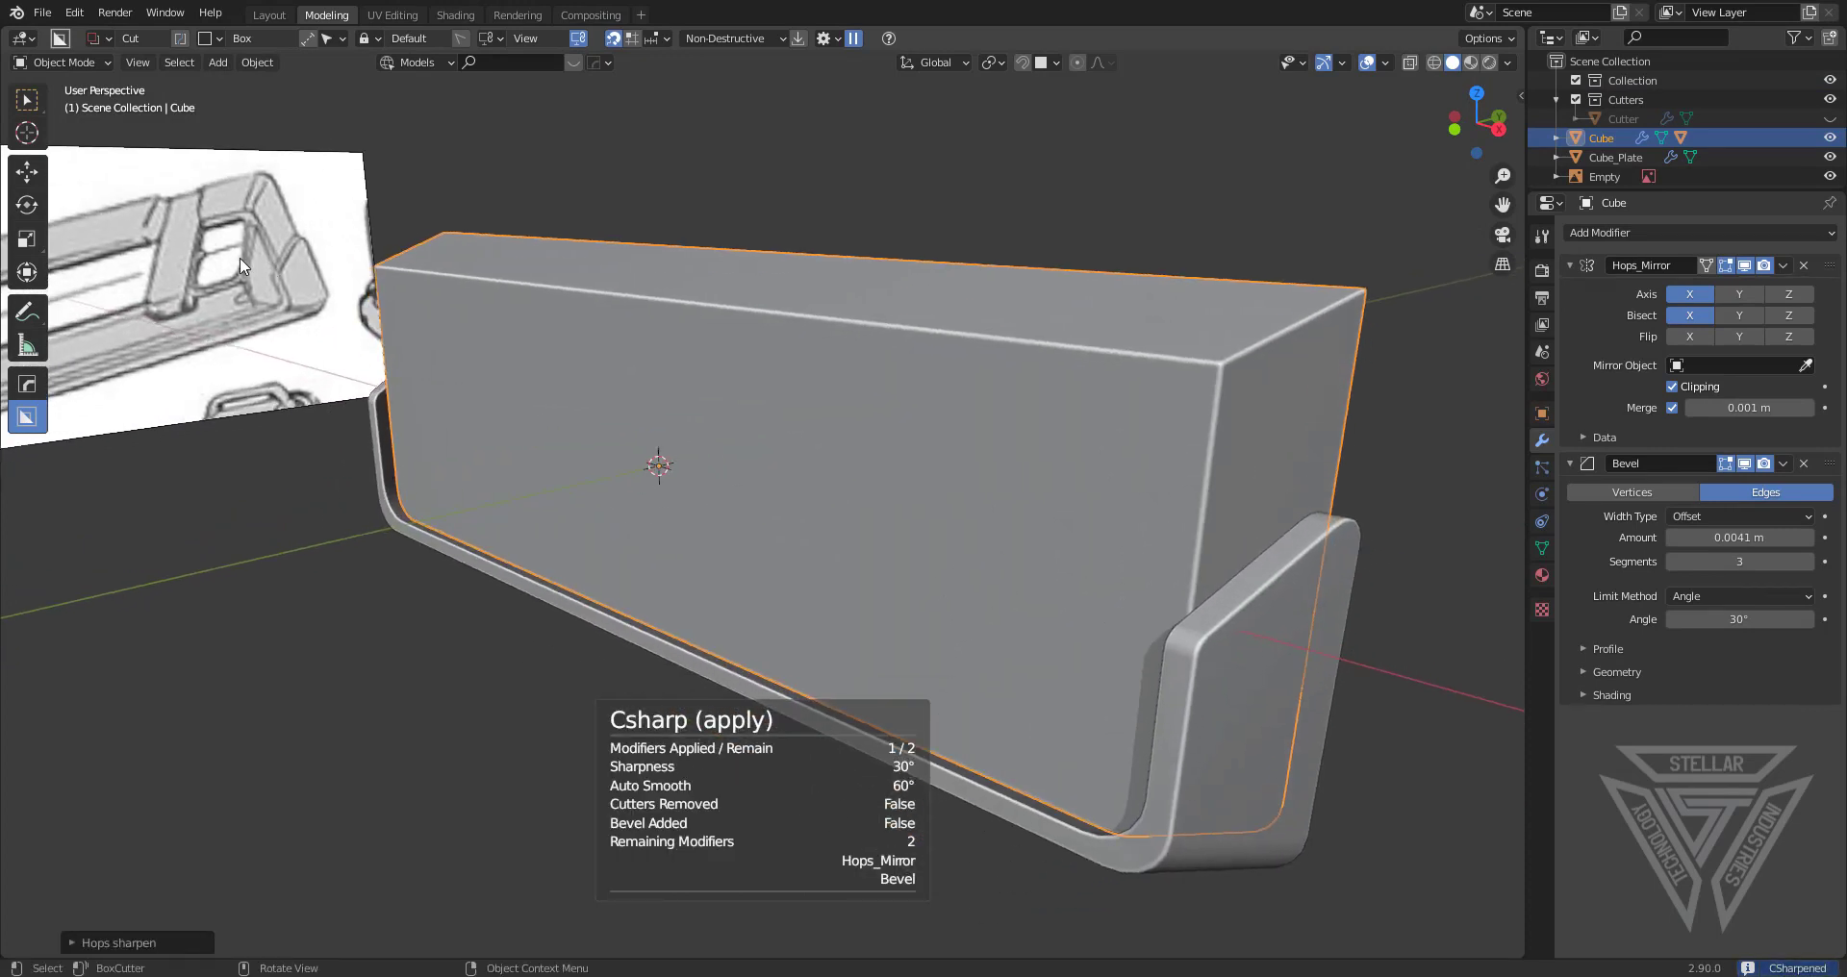
{"action": "middle_click_drag", "start_coordinate": [955, 618], "coordinate": [942, 646], "text": "shift"}
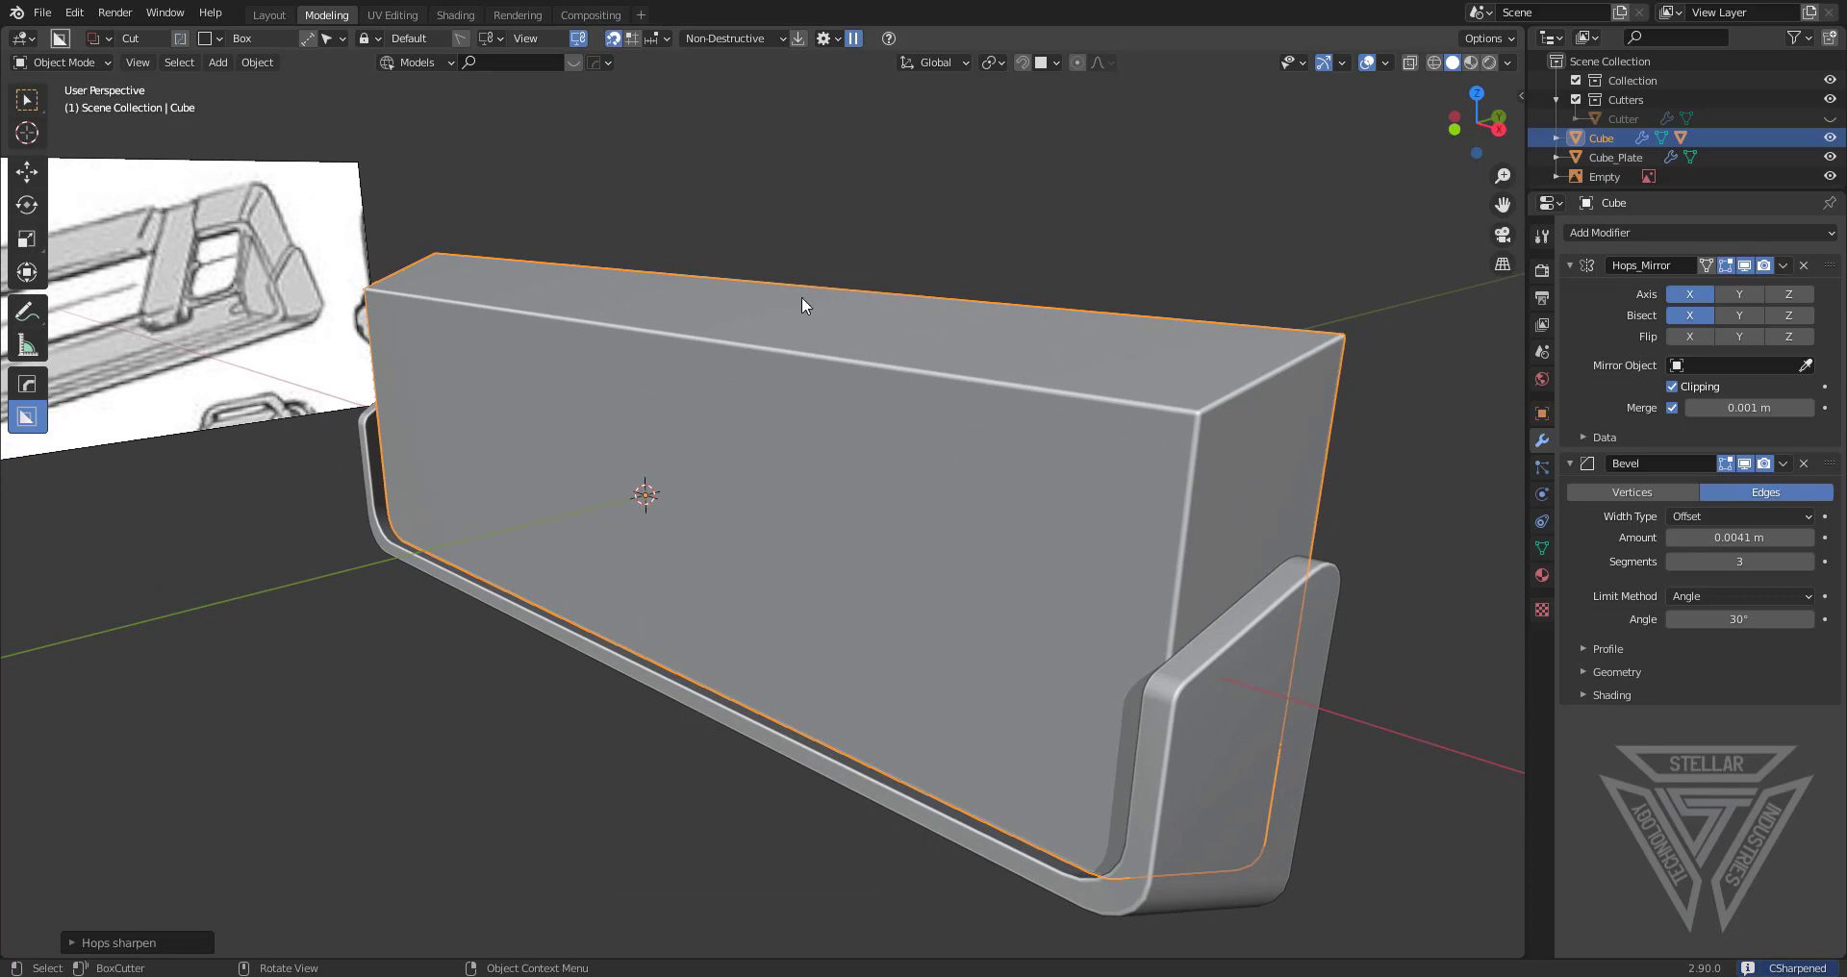
{"action": "key", "text": "Tab"}
{"action": "left_click", "coordinate": [1299, 375]}
{"action": "key", "text": "2"}
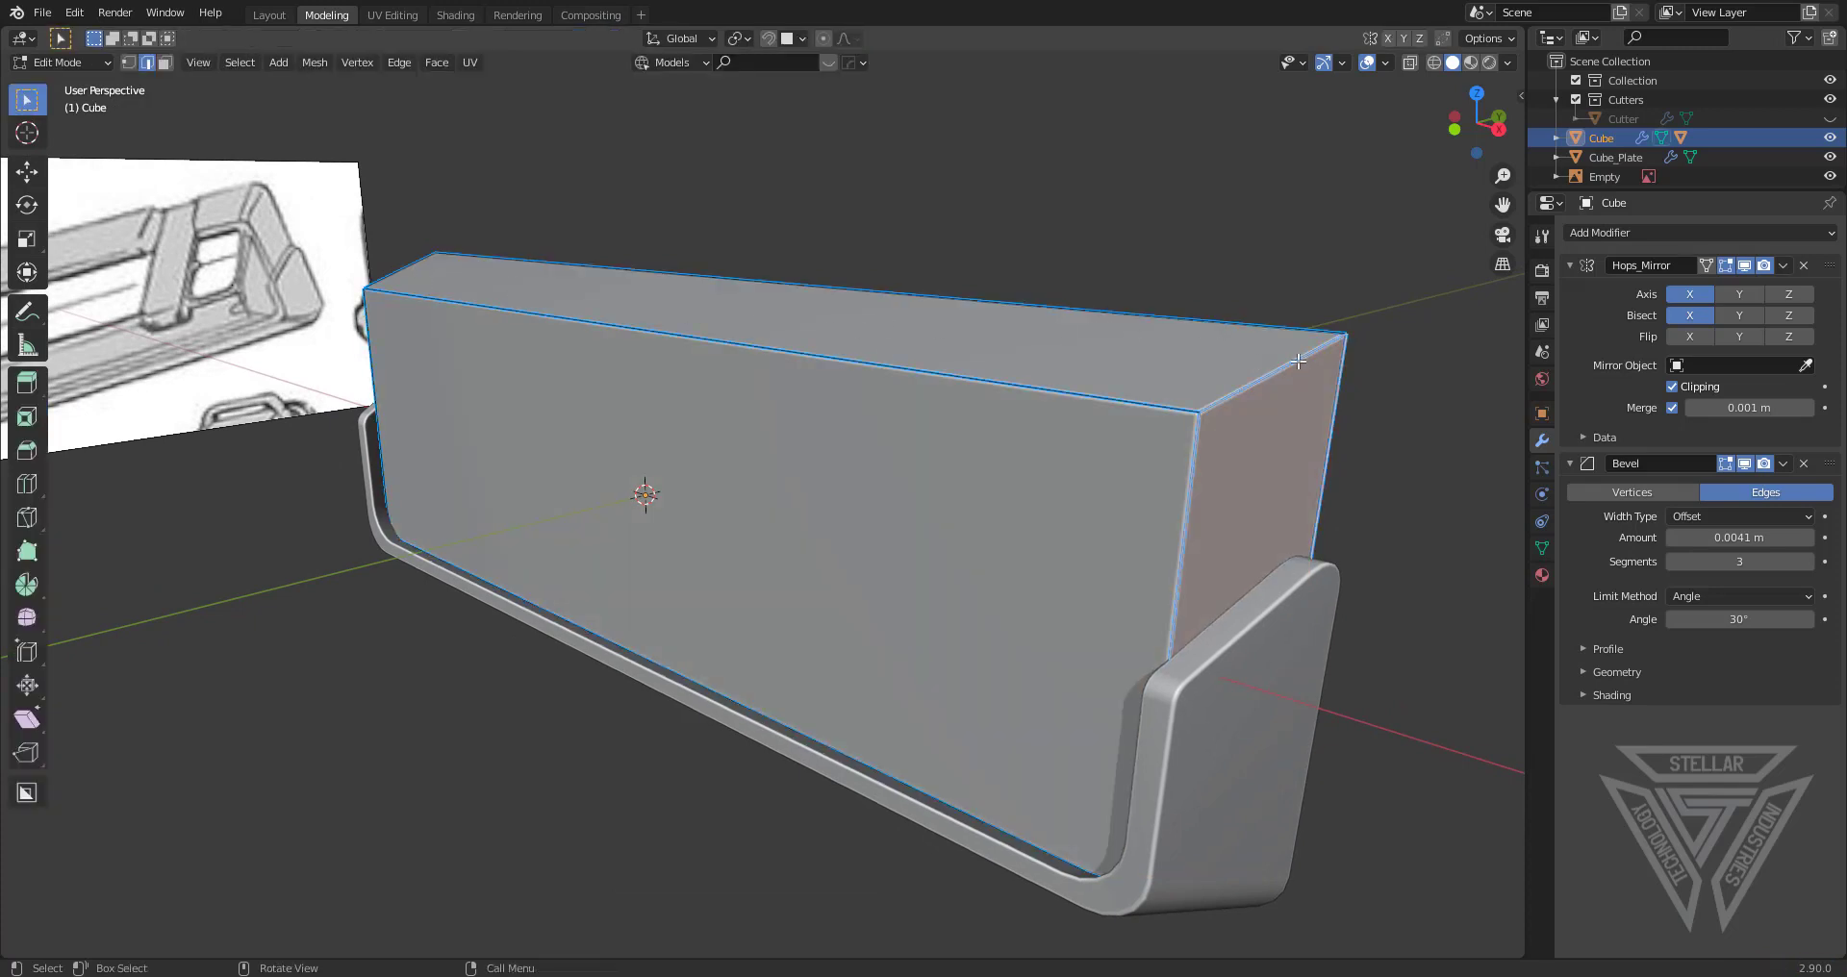
{"action": "left_click", "coordinate": [1292, 364]}
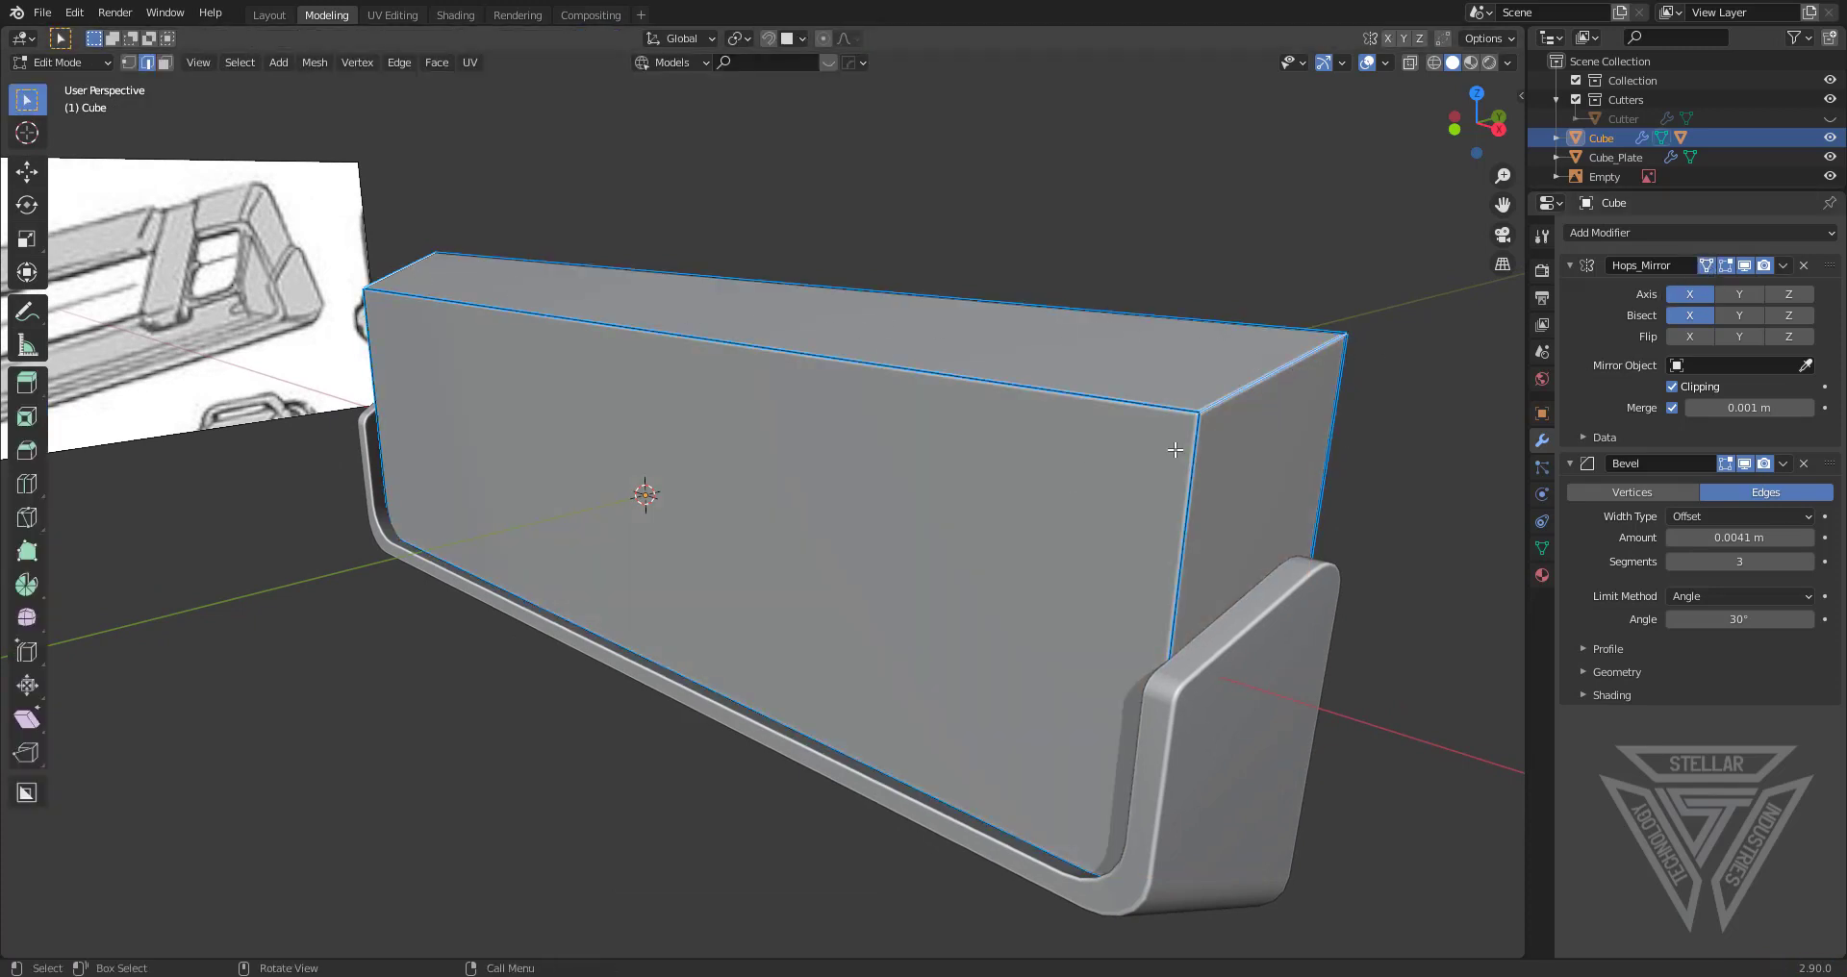
Try to bevel the block's upper end edge about 0.091 m with six segments
{"action": "key", "text": "ctrl+b"}
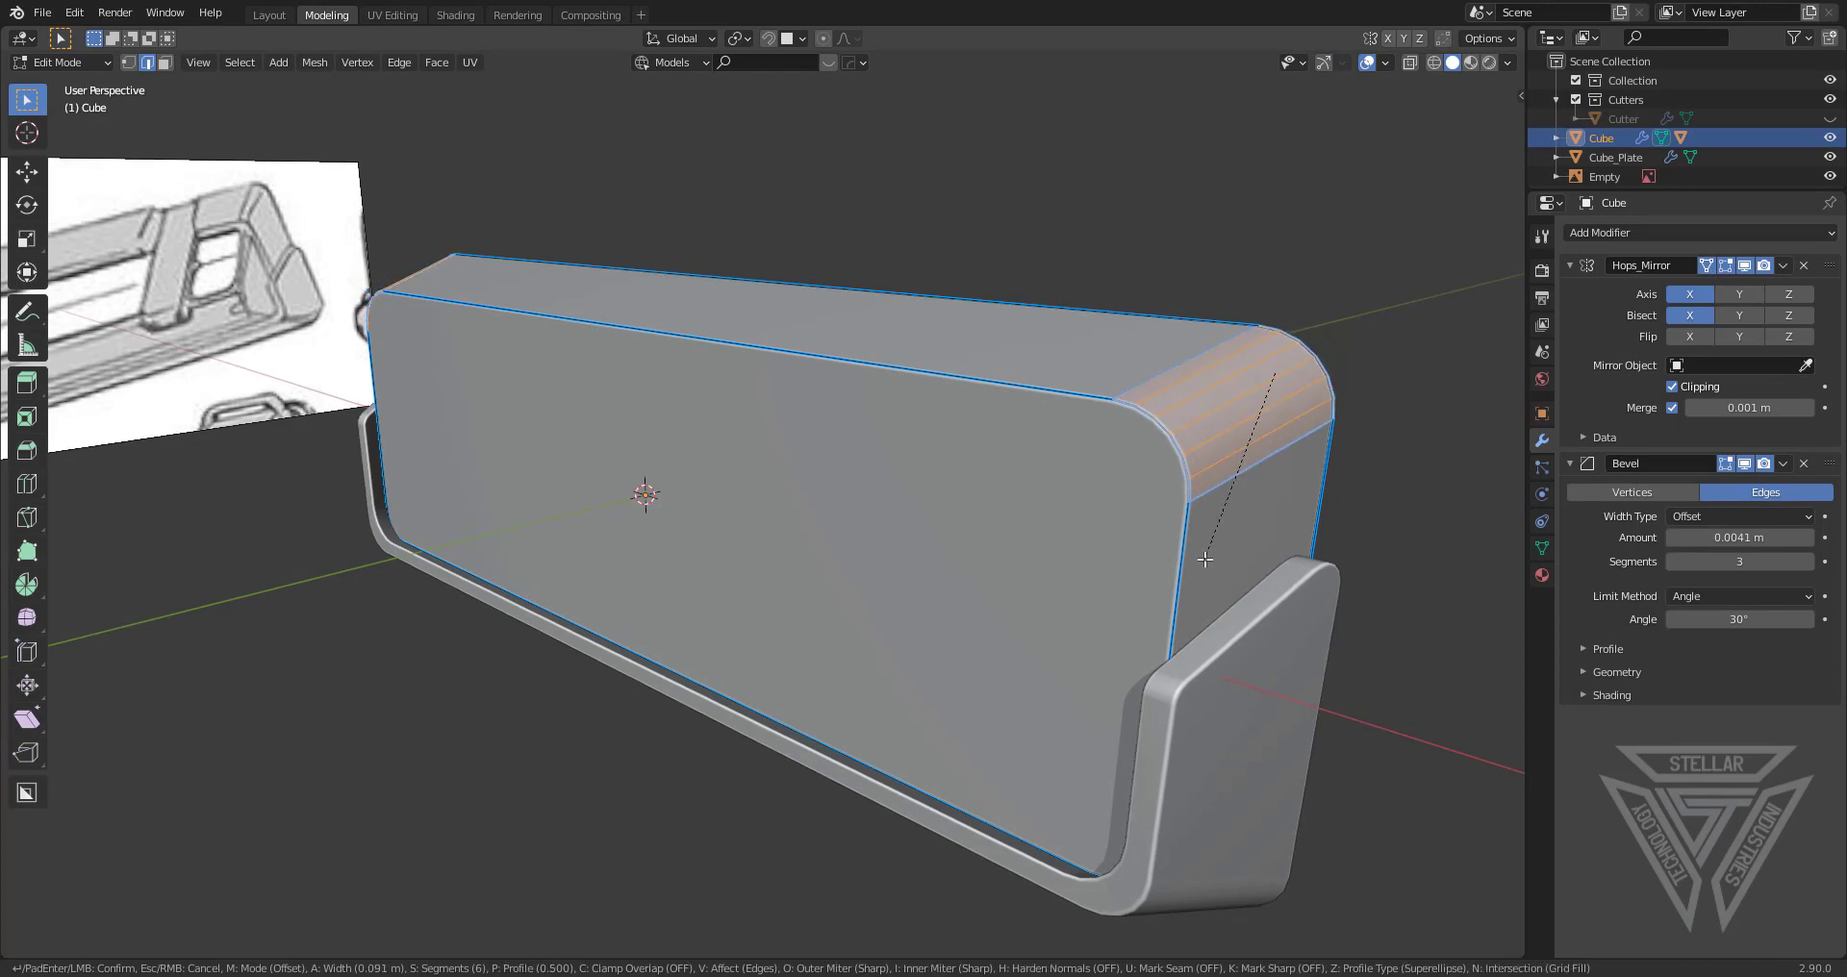
{"action": "left_click", "coordinate": [1205, 558]}
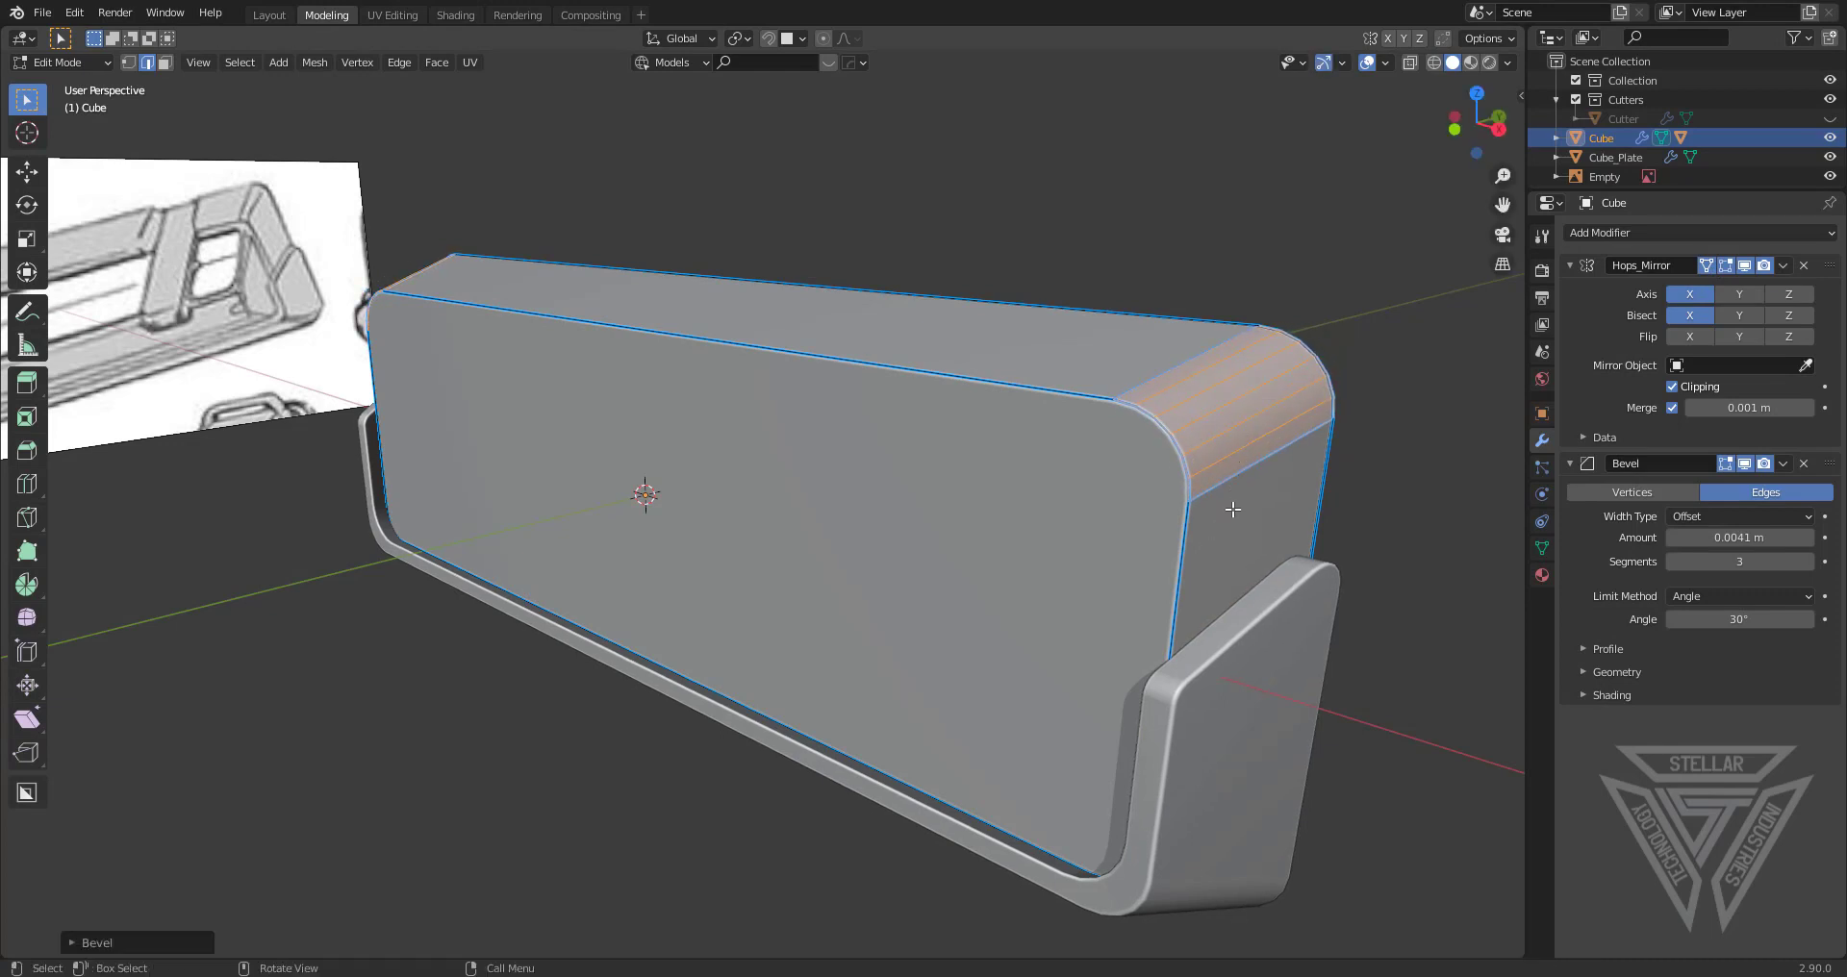
{"action": "key", "text": "KP_1"}
{"action": "scroll", "coordinate": [1225, 377], "scroll_direction": "down", "scroll_amount": 3}
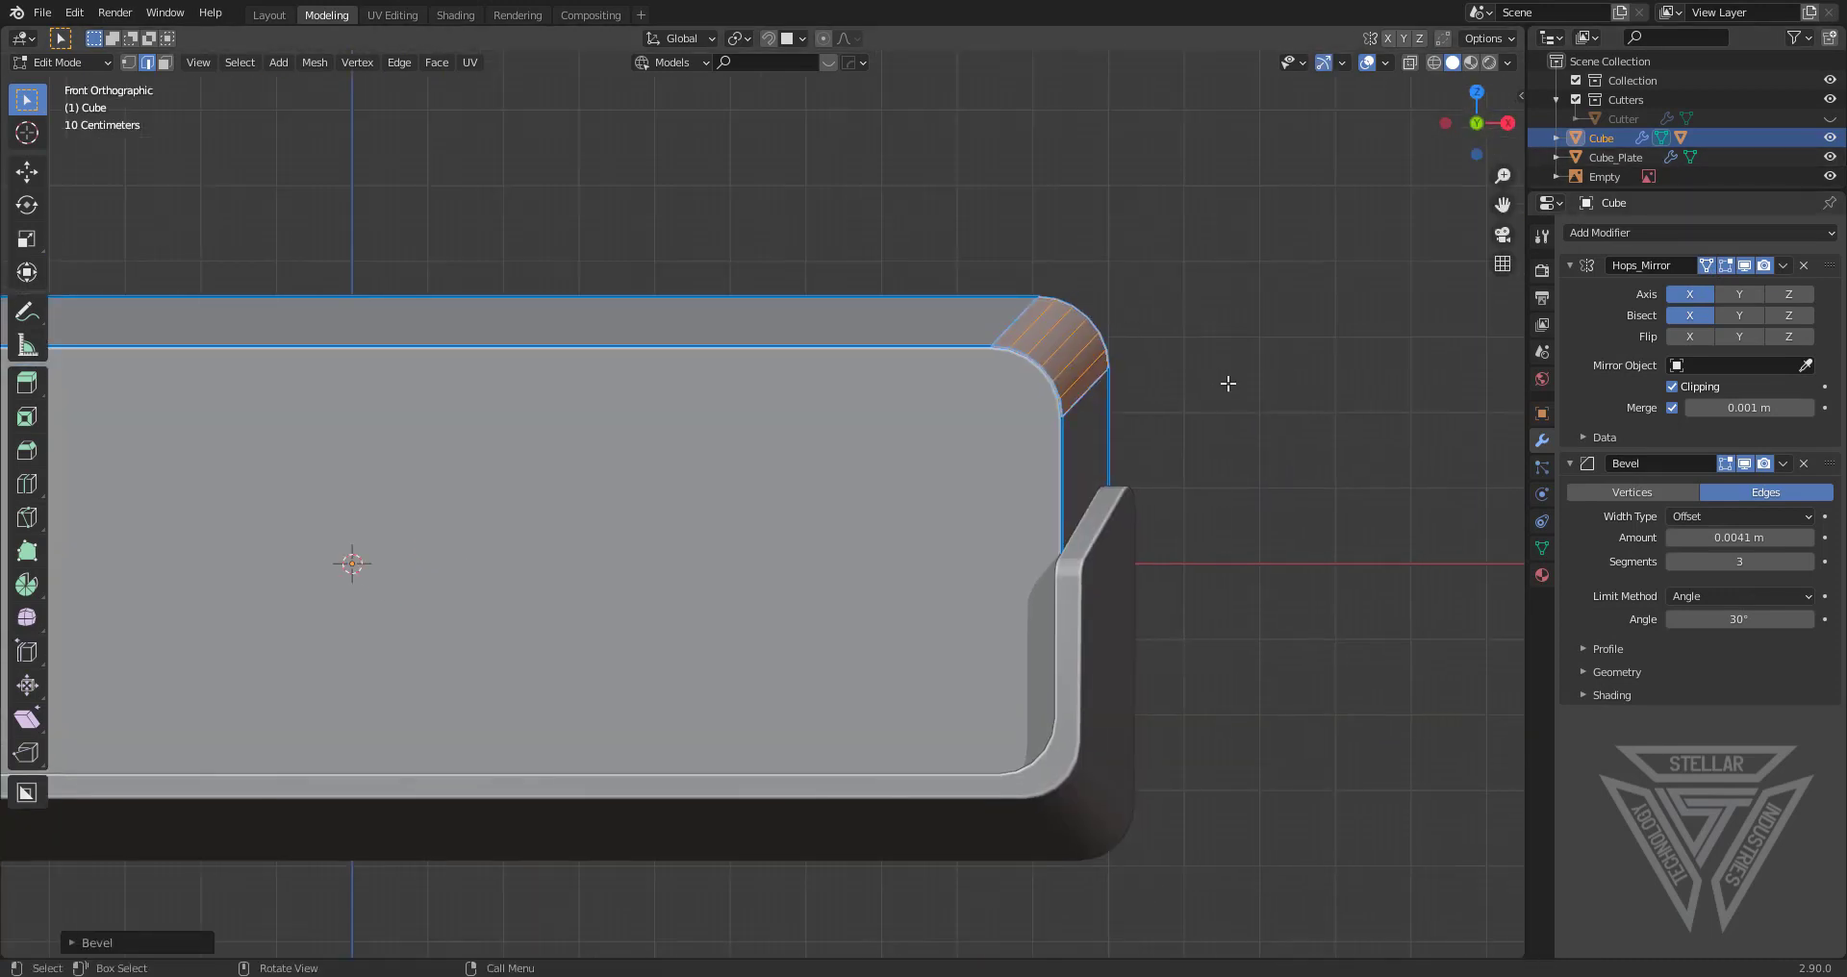
{"action": "middle_click_drag", "start_coordinate": [1203, 396], "coordinate": [1251, 343]}
{"action": "key", "text": "ctrl+z"}
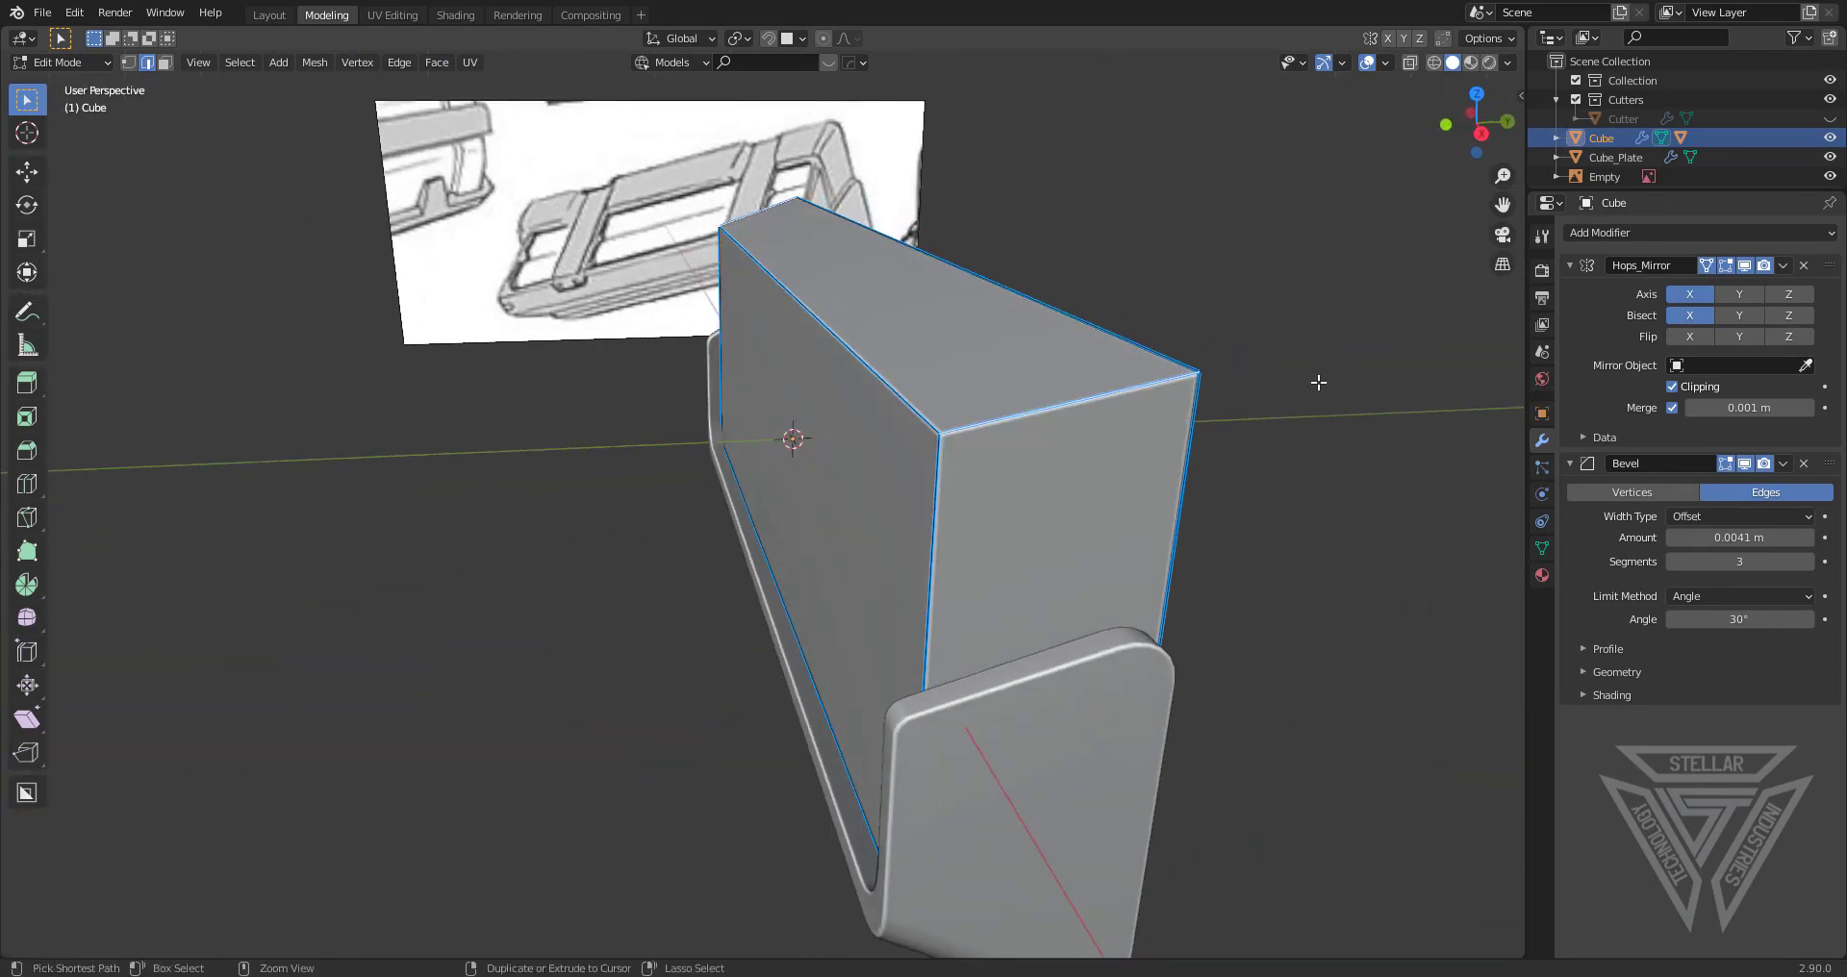
{"action": "key", "text": "q"}
{"action": "mouse_move", "coordinate": [1313, 409]}
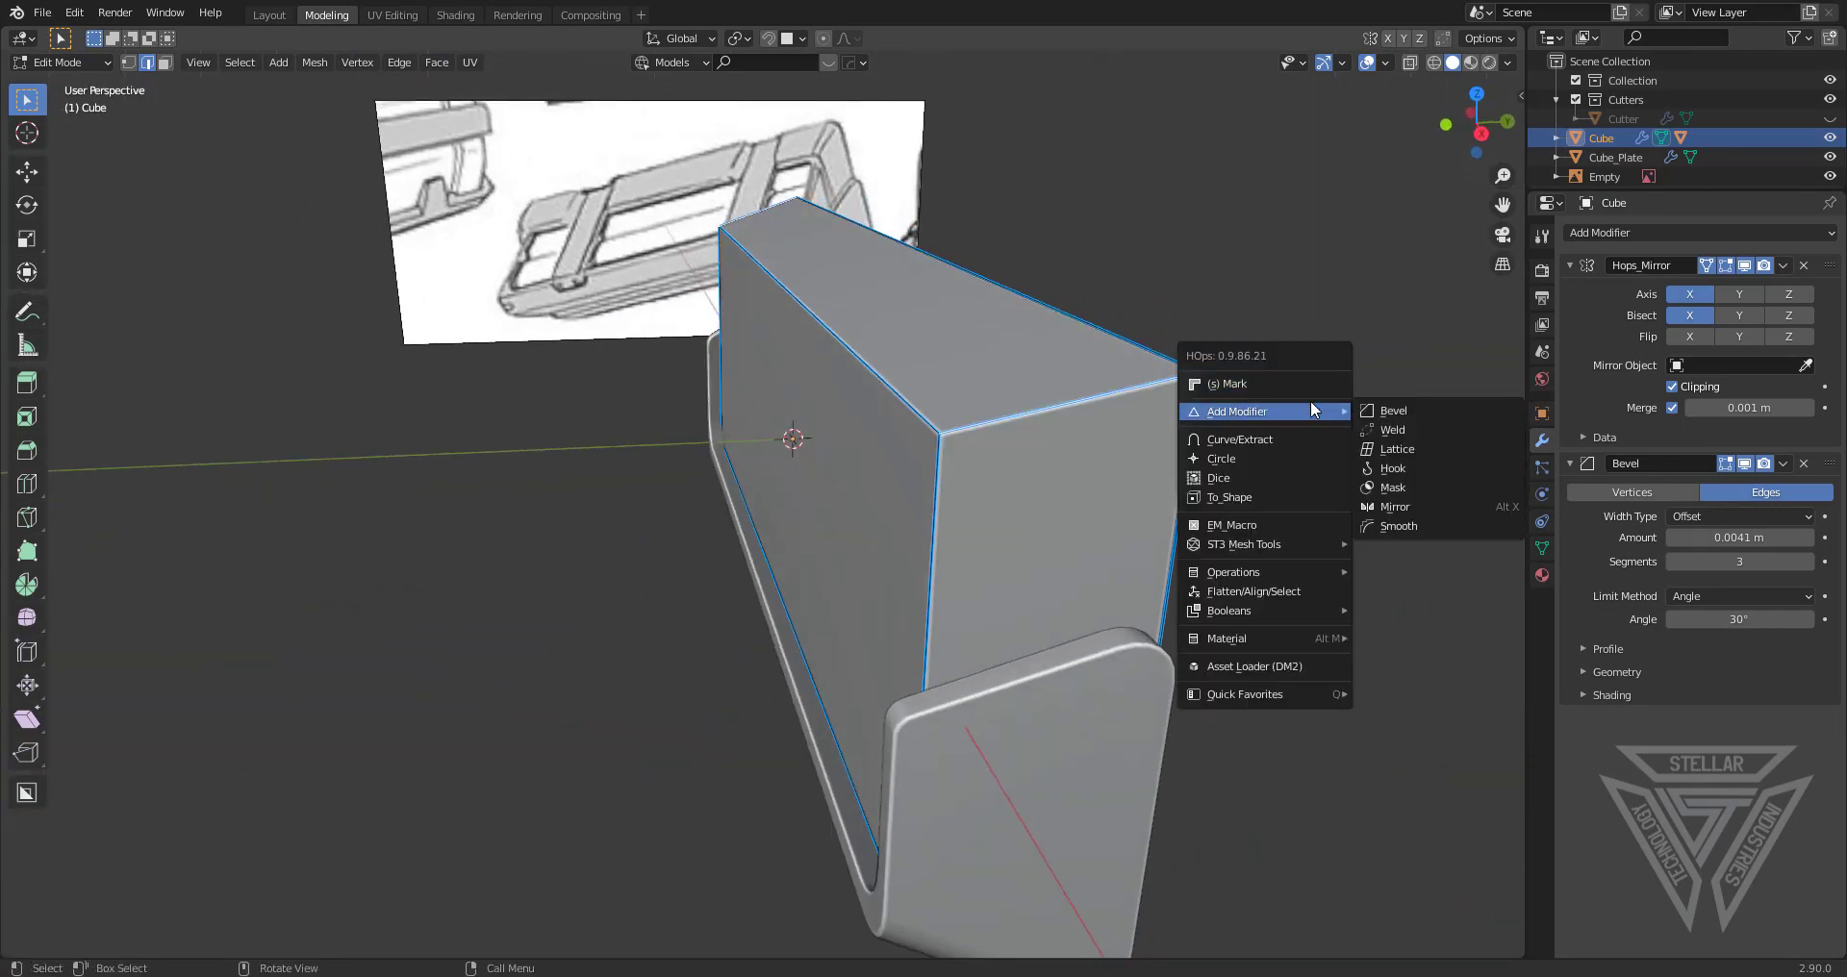
{"action": "key", "text": "Escape"}
{"action": "key", "text": "q"}
{"action": "key", "text": "Escape"}
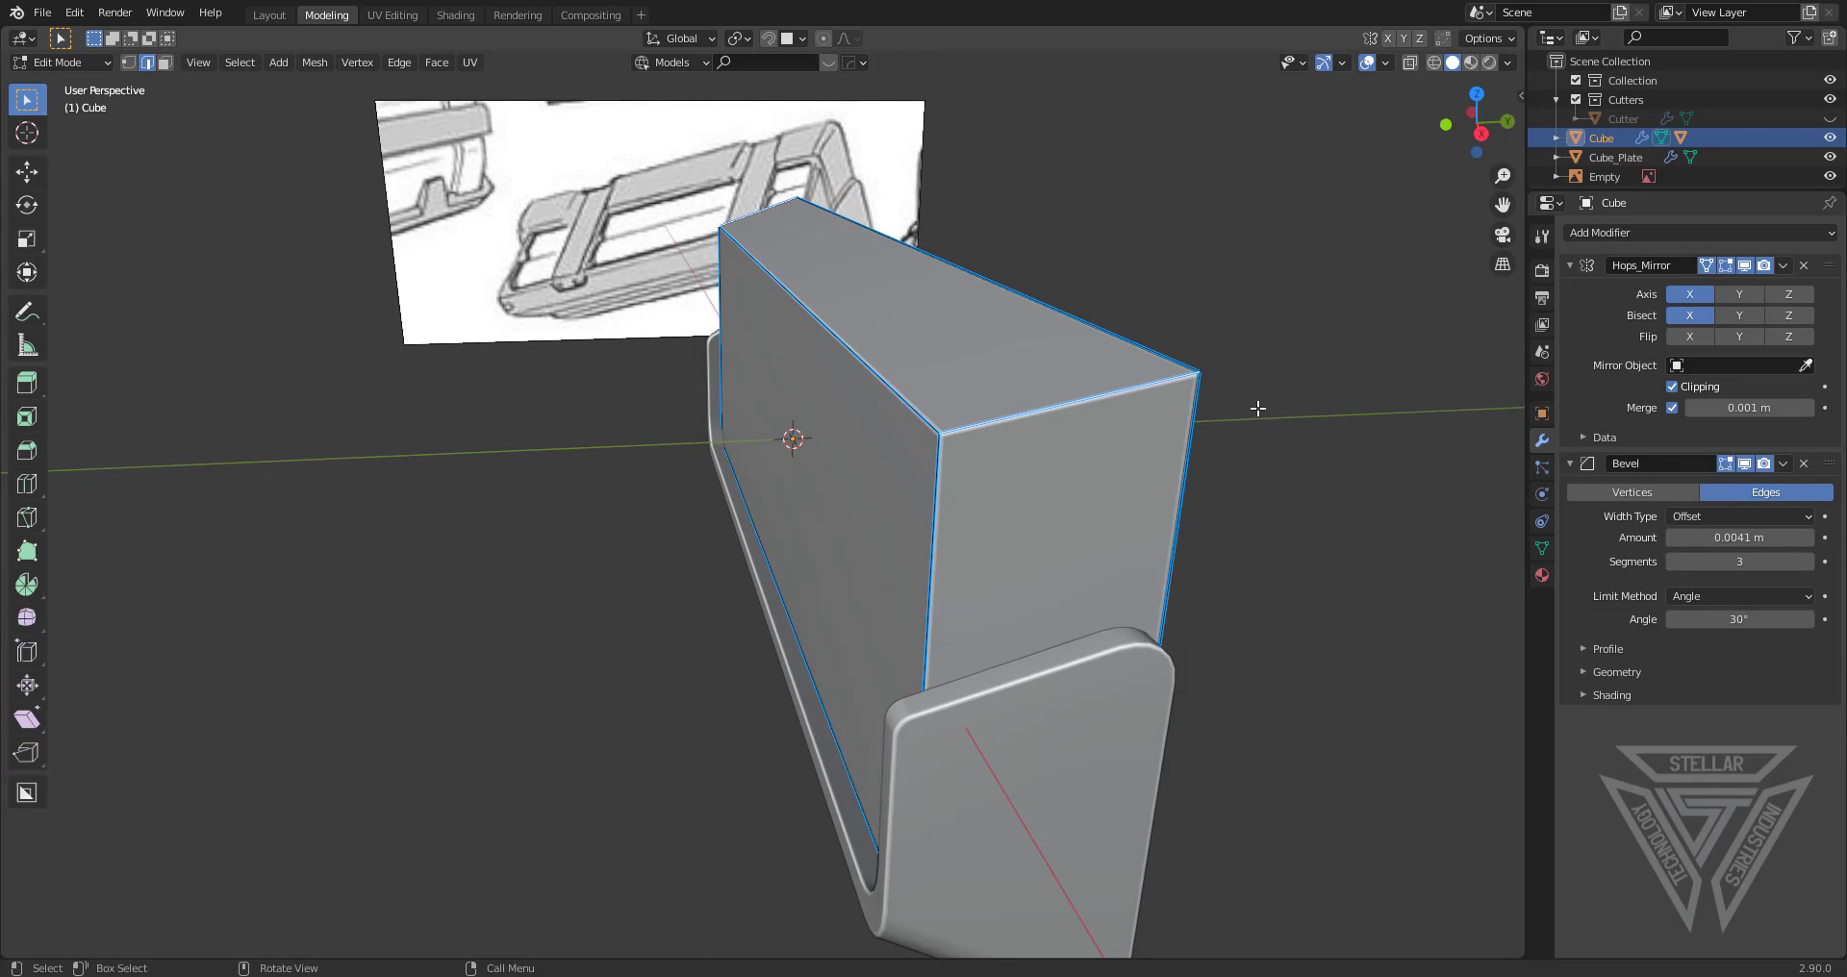
Bevel the block's upper end edge about 0.065 m with seven segments and toggle the selection's sharp marking
{"action": "key", "text": "ctrl+b"}
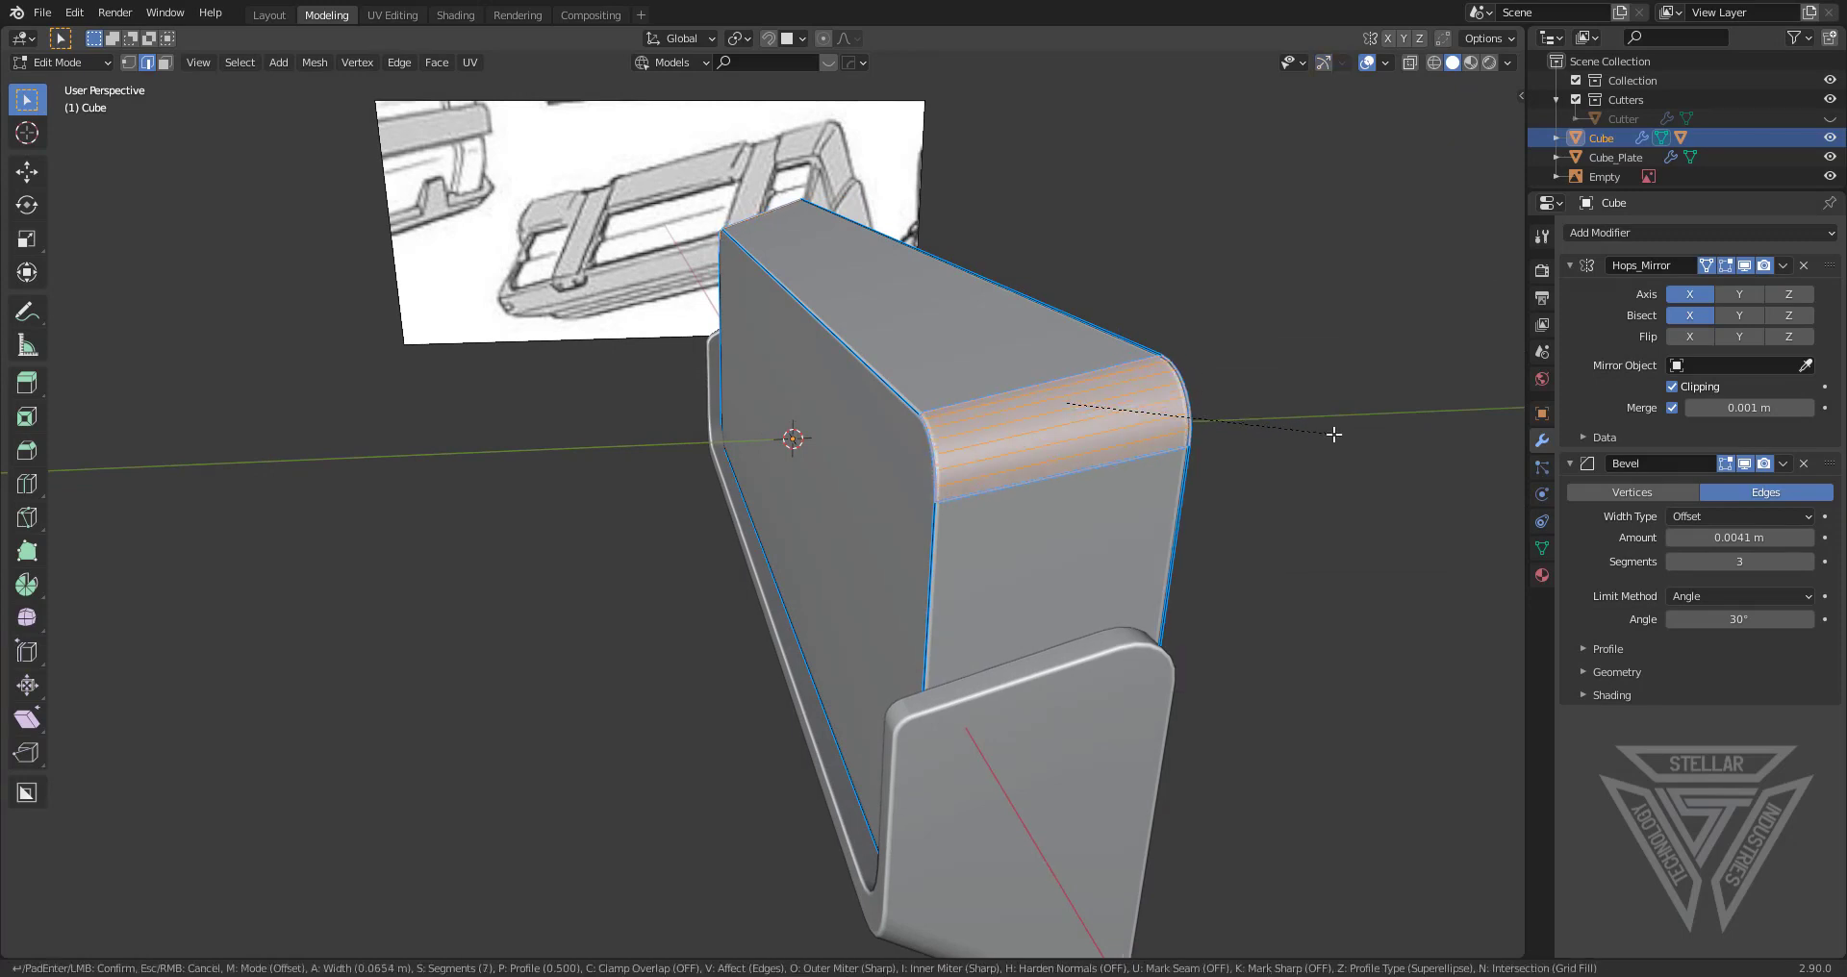
{"action": "left_click", "coordinate": [1339, 436]}
{"action": "key", "text": "q"}
{"action": "left_click", "coordinate": [1307, 404]}
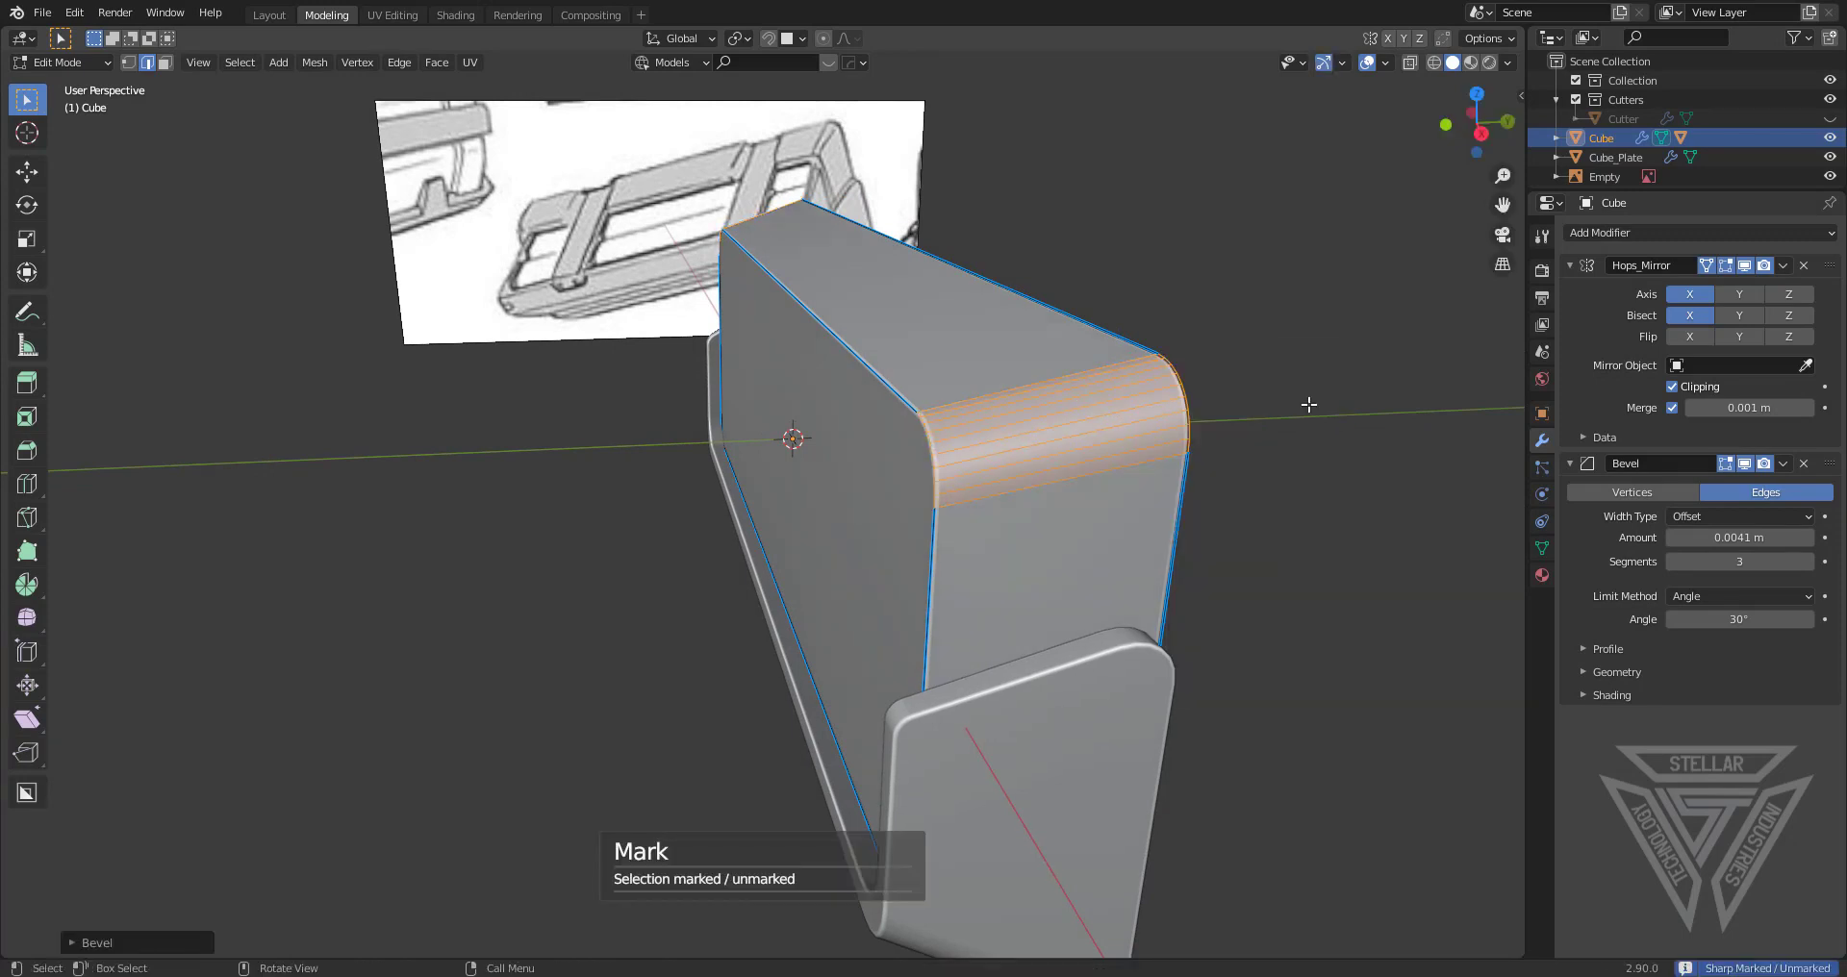
Add two loop cuts across the block's top, one near the rounded end and one farther inward
{"action": "key", "text": "Tab"}
{"action": "scroll", "coordinate": [1070, 401], "scroll_direction": "down", "scroll_amount": 2}
{"action": "middle_click_drag", "start_coordinate": [1070, 400], "coordinate": [787, 486]}
{"action": "scroll", "coordinate": [787, 486], "scroll_direction": "up", "scroll_amount": 3}
{"action": "key", "text": "Tab"}
{"action": "middle_click_drag", "start_coordinate": [904, 447], "coordinate": [968, 465]}
{"action": "key", "text": "ctrl+r"}
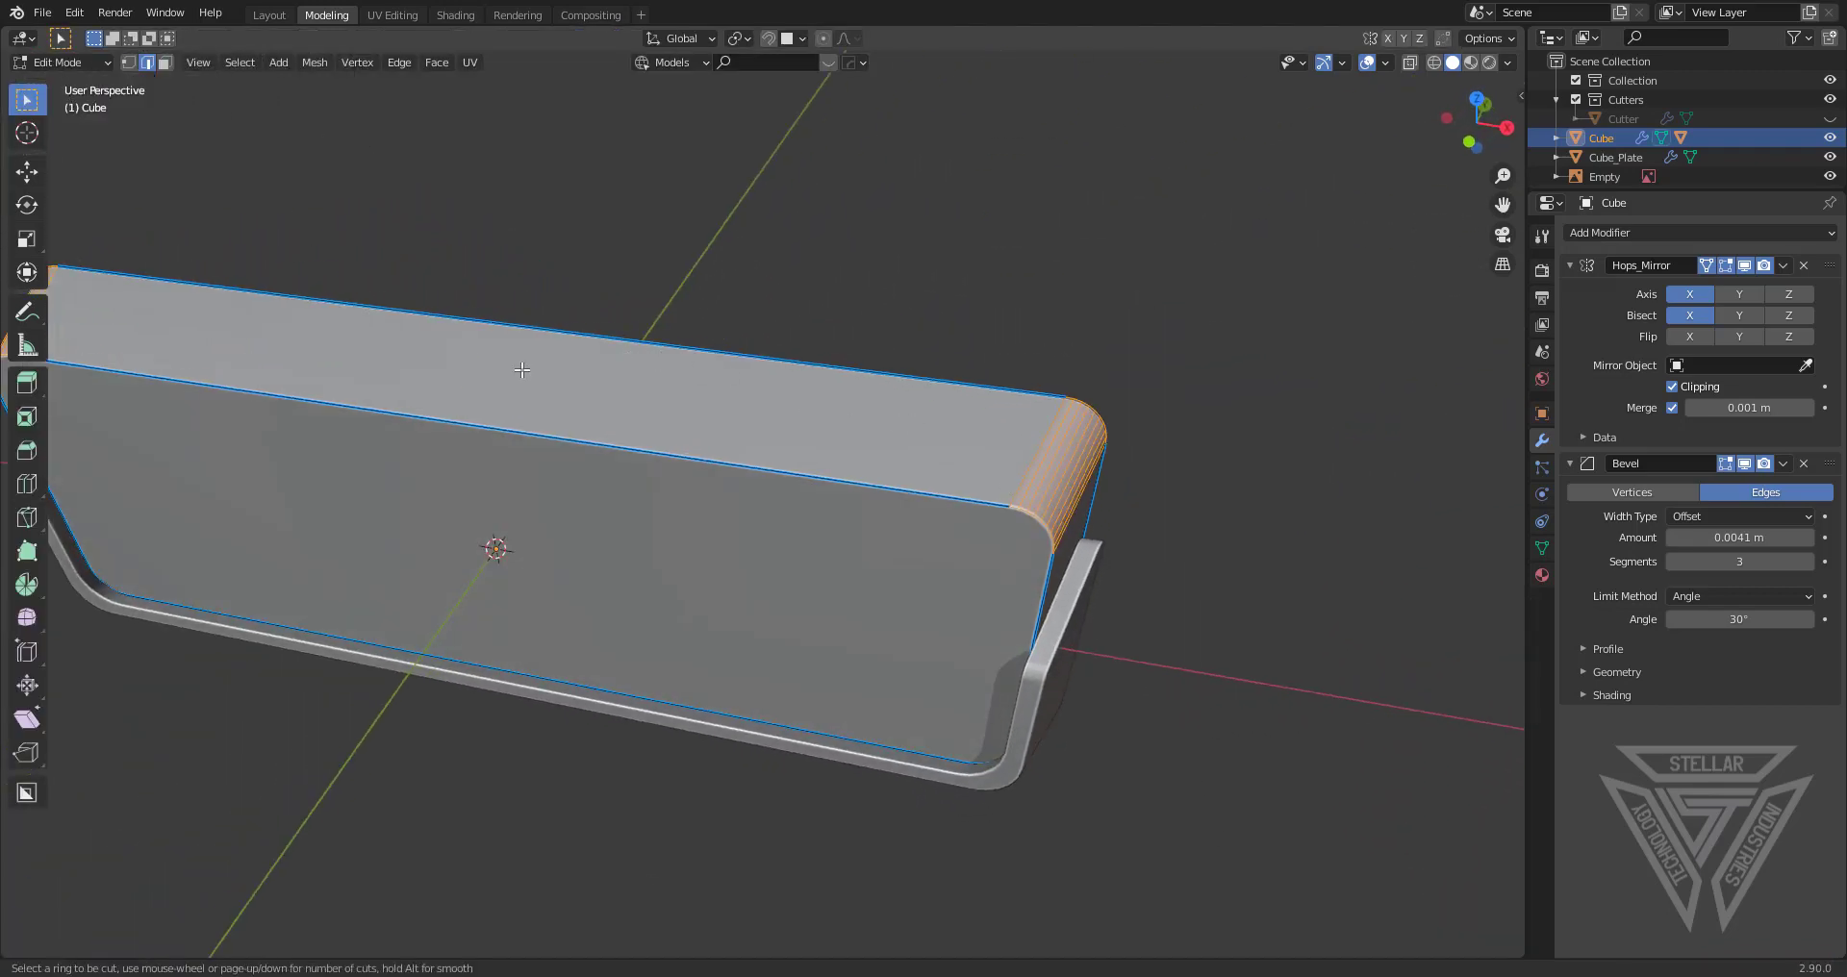
{"action": "left_click_drag", "start_coordinate": [544, 367], "coordinate": [497, 347]}
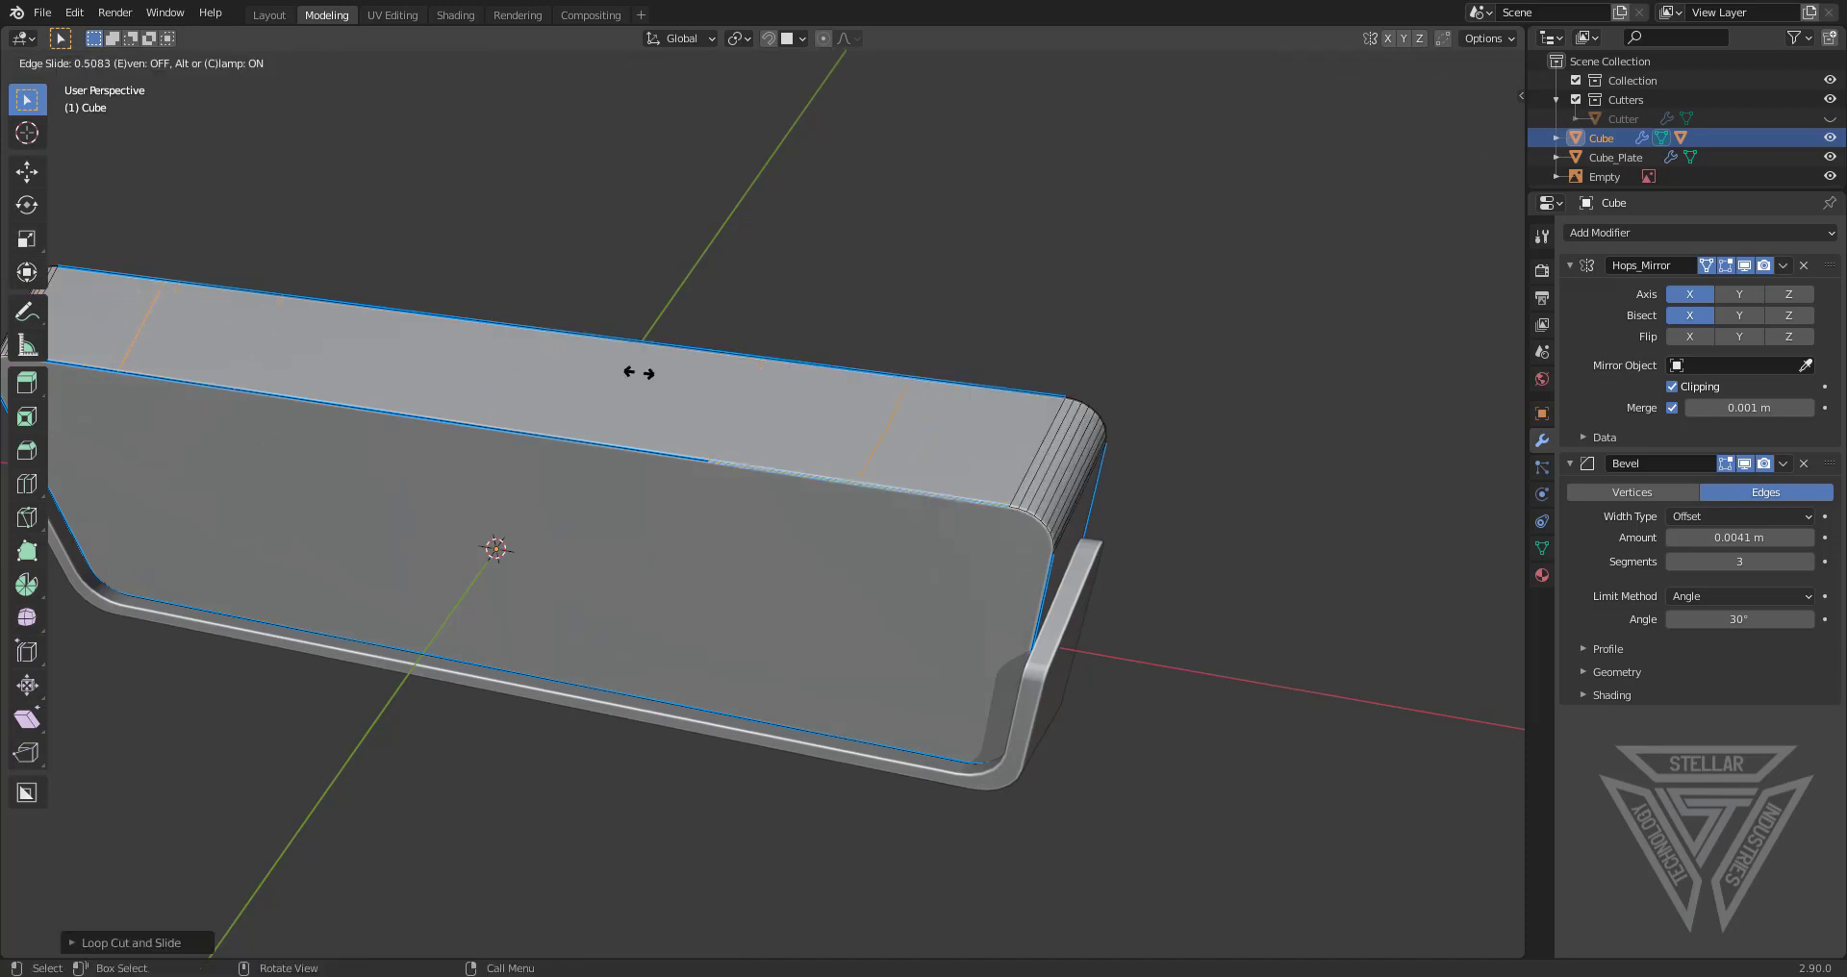
{"action": "left_click", "coordinate": [737, 377]}
{"action": "key", "text": "ctrl+r"}
{"action": "left_click", "coordinate": [725, 375]}
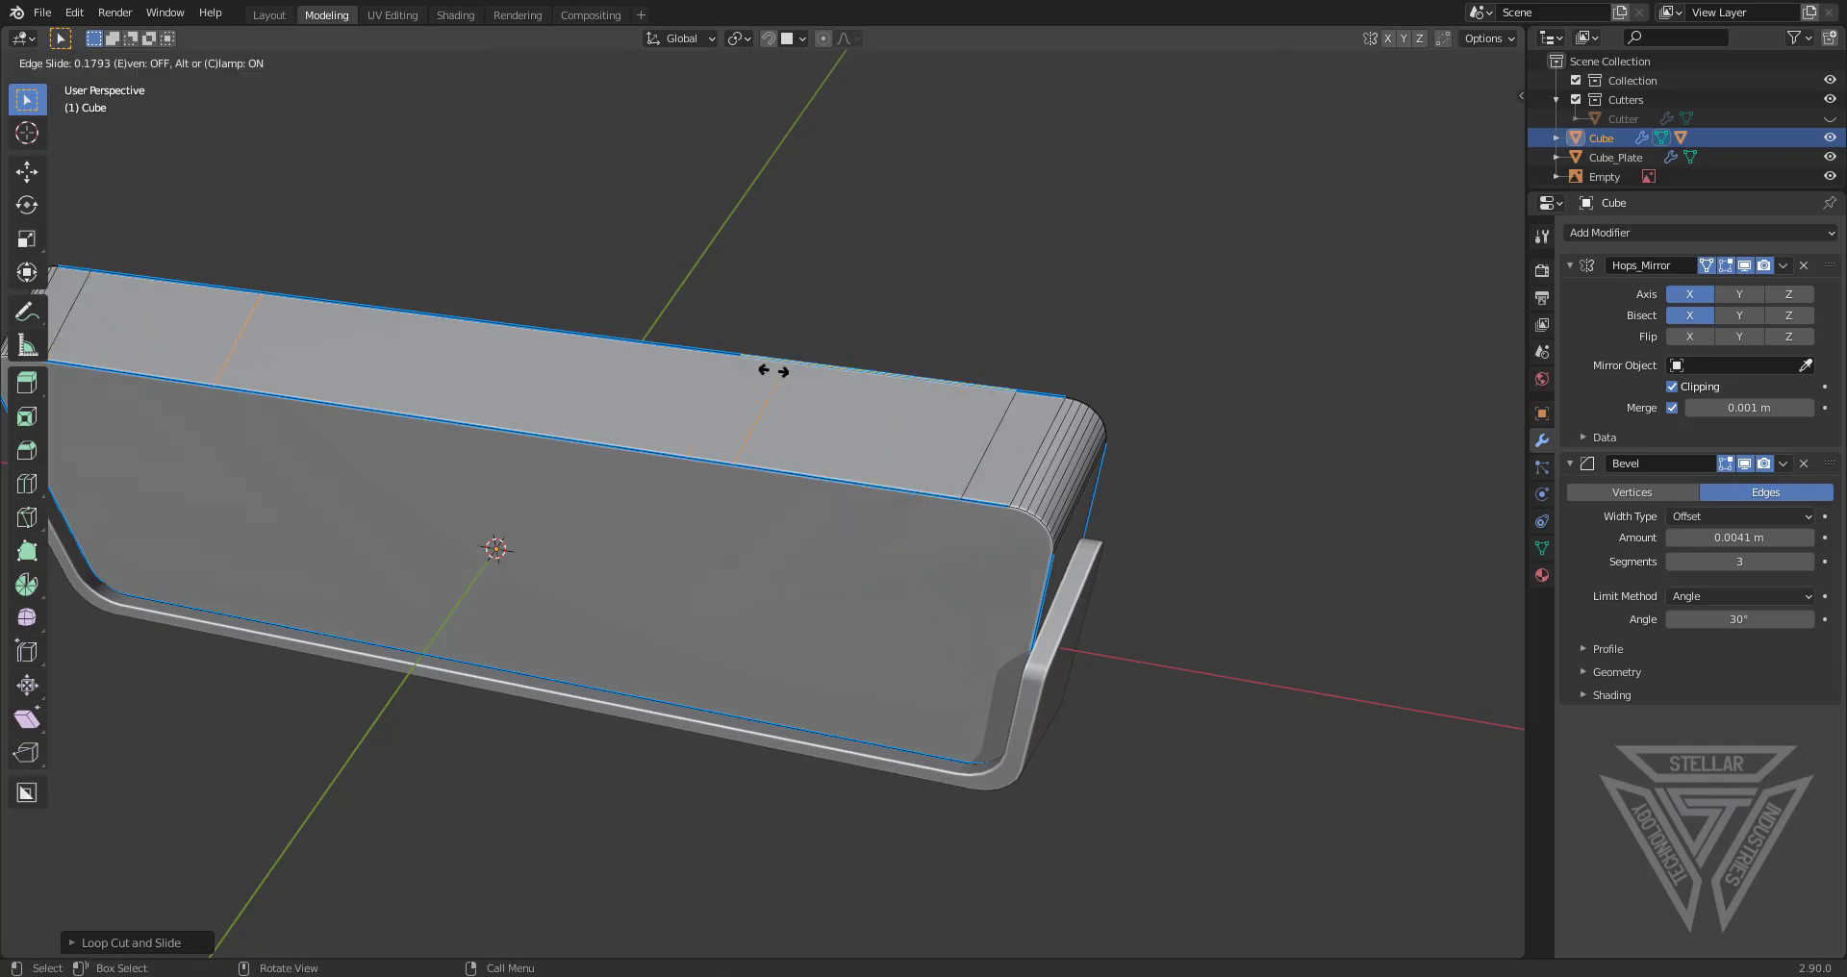
{"action": "left_click", "coordinate": [832, 372]}
Move the loop nearest the rounded end about -0.081 m along the X axis
{"action": "scroll", "coordinate": [832, 371], "scroll_direction": "down", "scroll_amount": 5}
{"action": "middle_click_drag", "start_coordinate": [832, 371], "coordinate": [912, 534]}
{"action": "scroll", "coordinate": [895, 501], "scroll_direction": "up", "scroll_amount": 3}
{"action": "left_click", "coordinate": [980, 504]}
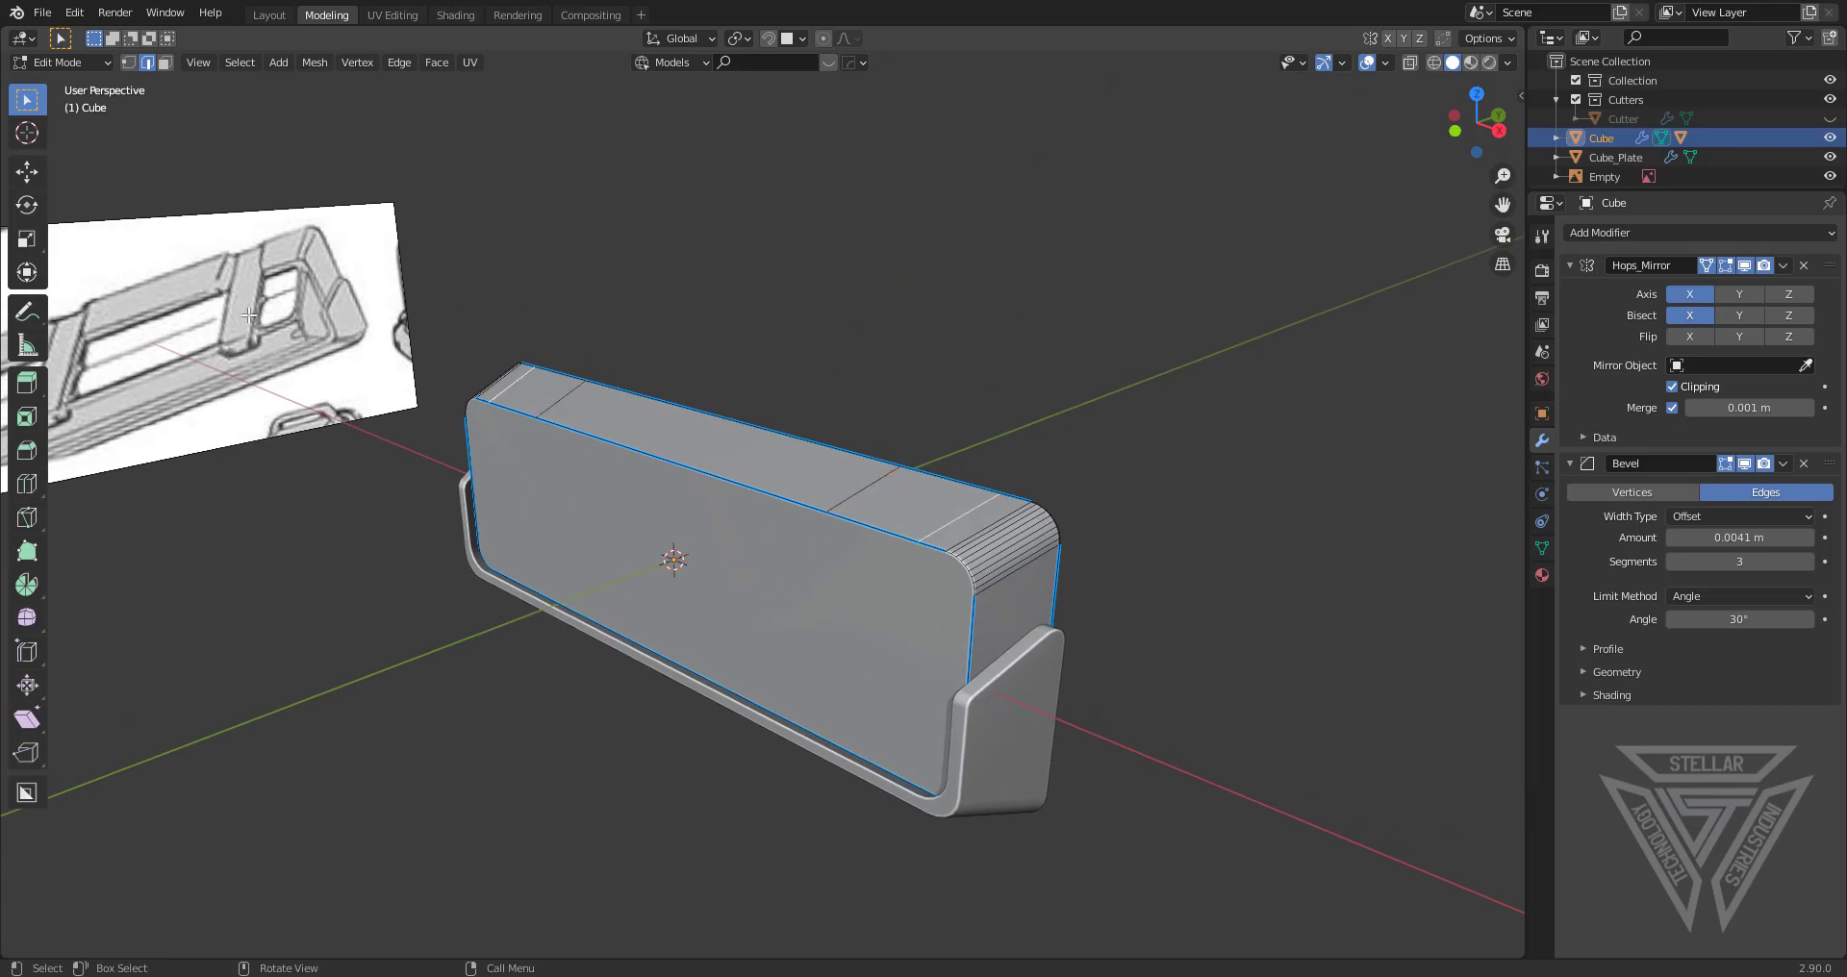
{"action": "key", "text": "g"}
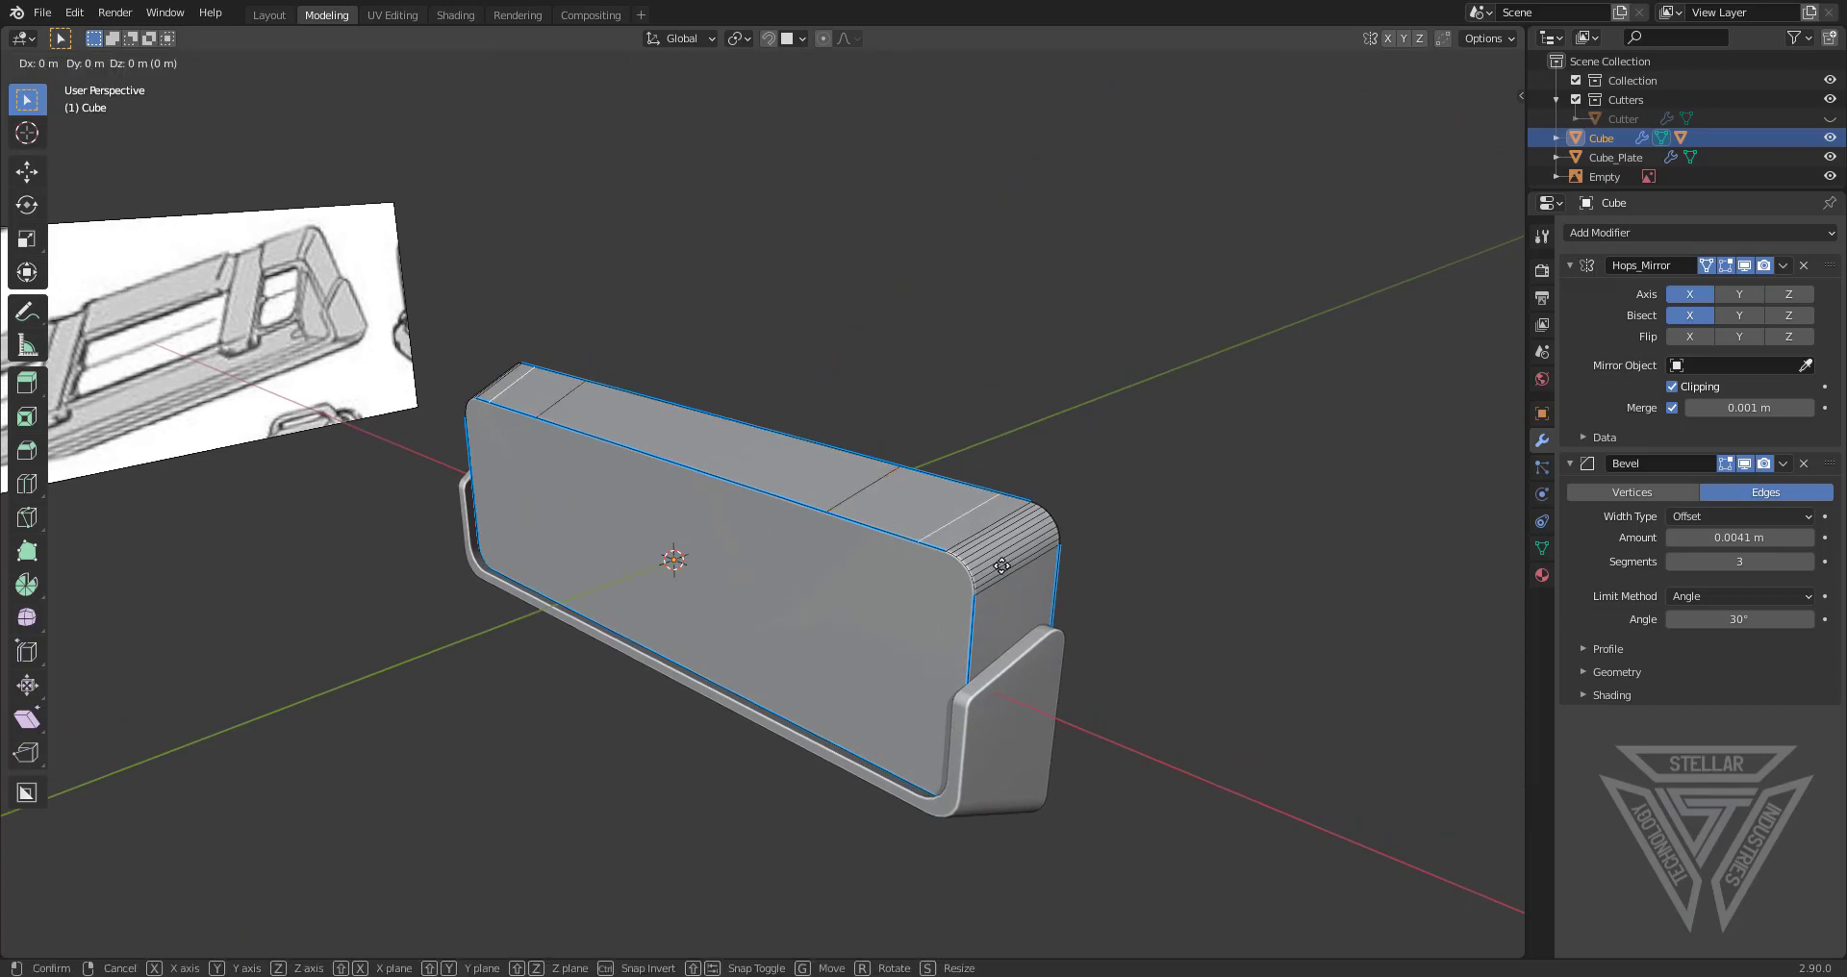
{"action": "key", "text": "x"}
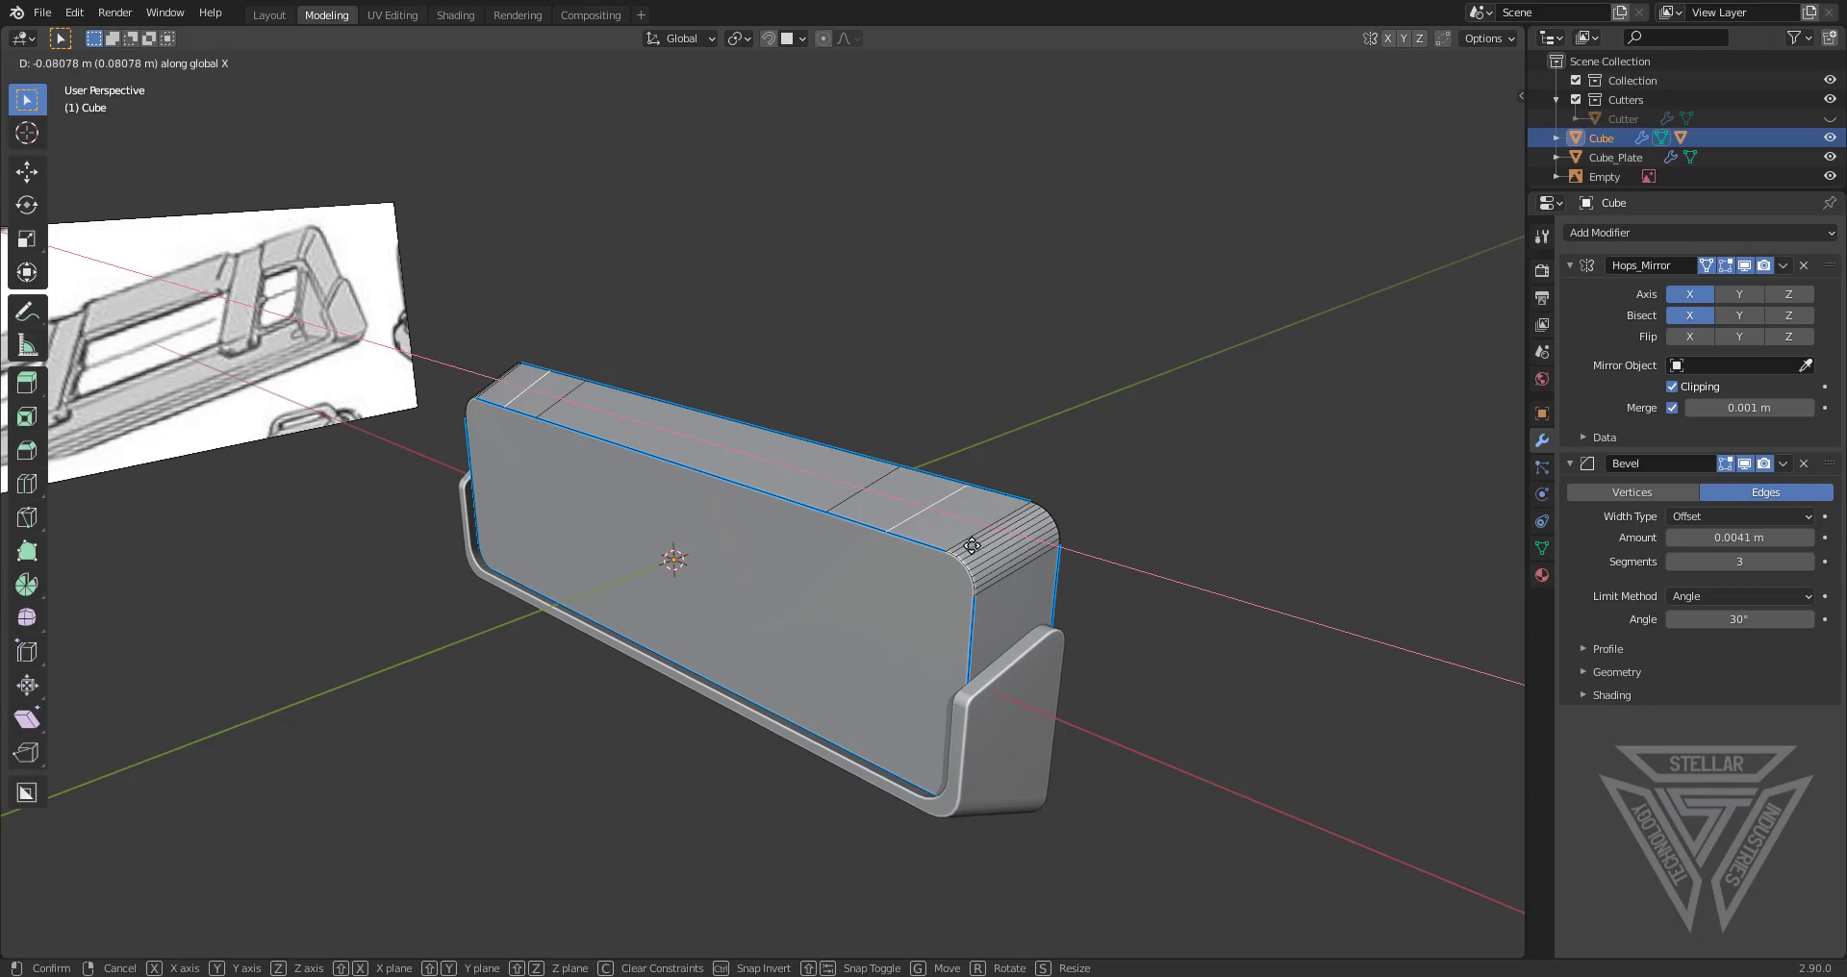
{"action": "left_click", "coordinate": [972, 546]}
Select both loops on the block's top together and shift them slightly inward along the X axis
{"action": "middle_click_drag", "start_coordinate": [863, 488], "coordinate": [1022, 534]}
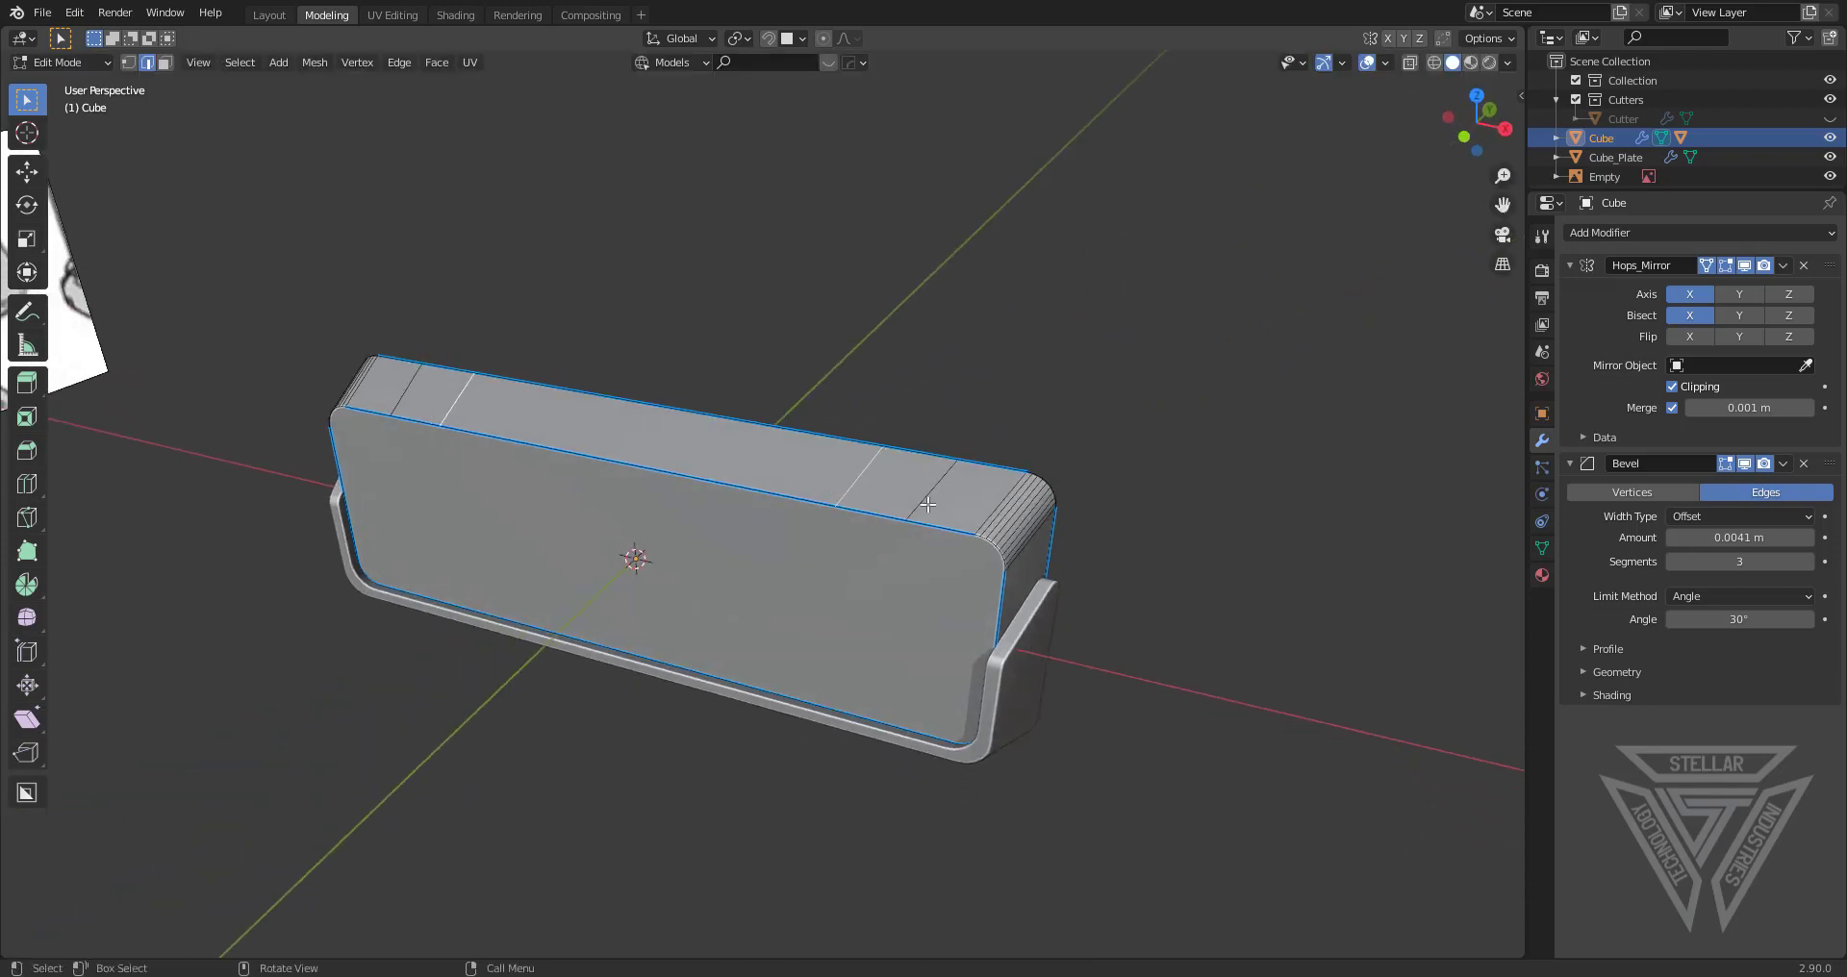
{"action": "left_click", "coordinate": [928, 504], "text": "shift"}
{"action": "key", "text": "g"}
{"action": "key", "text": "x"}
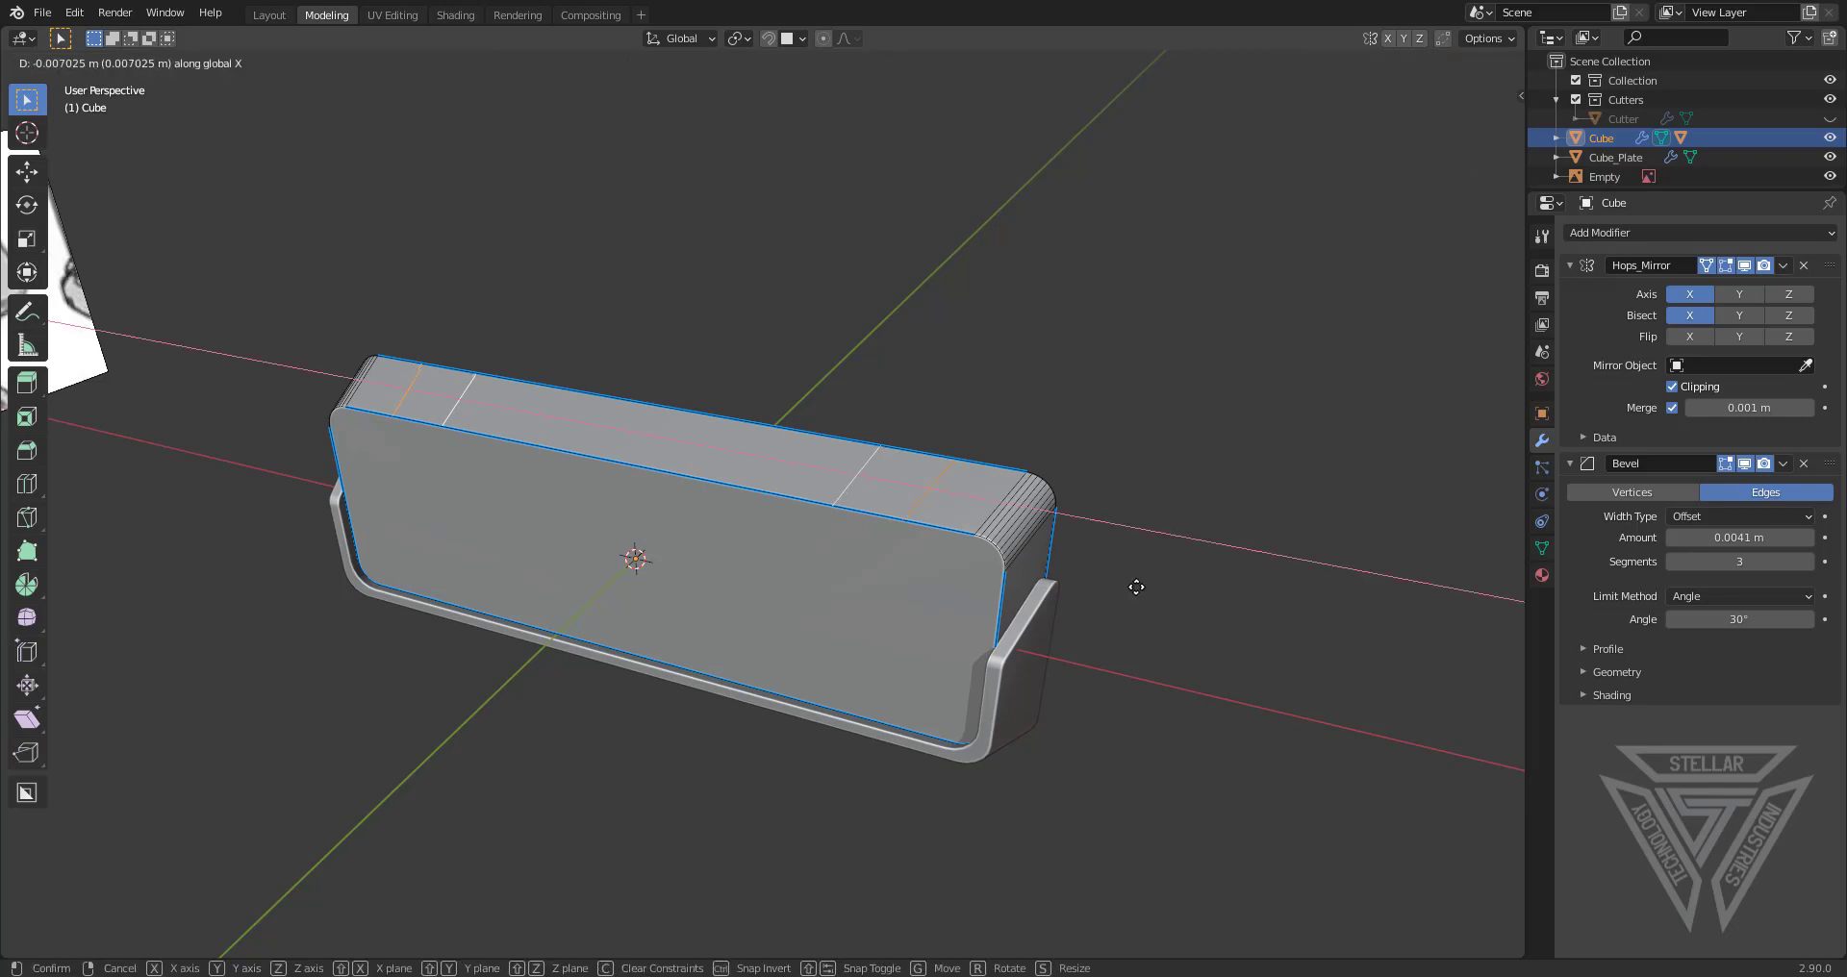
{"action": "left_click", "coordinate": [1122, 577]}
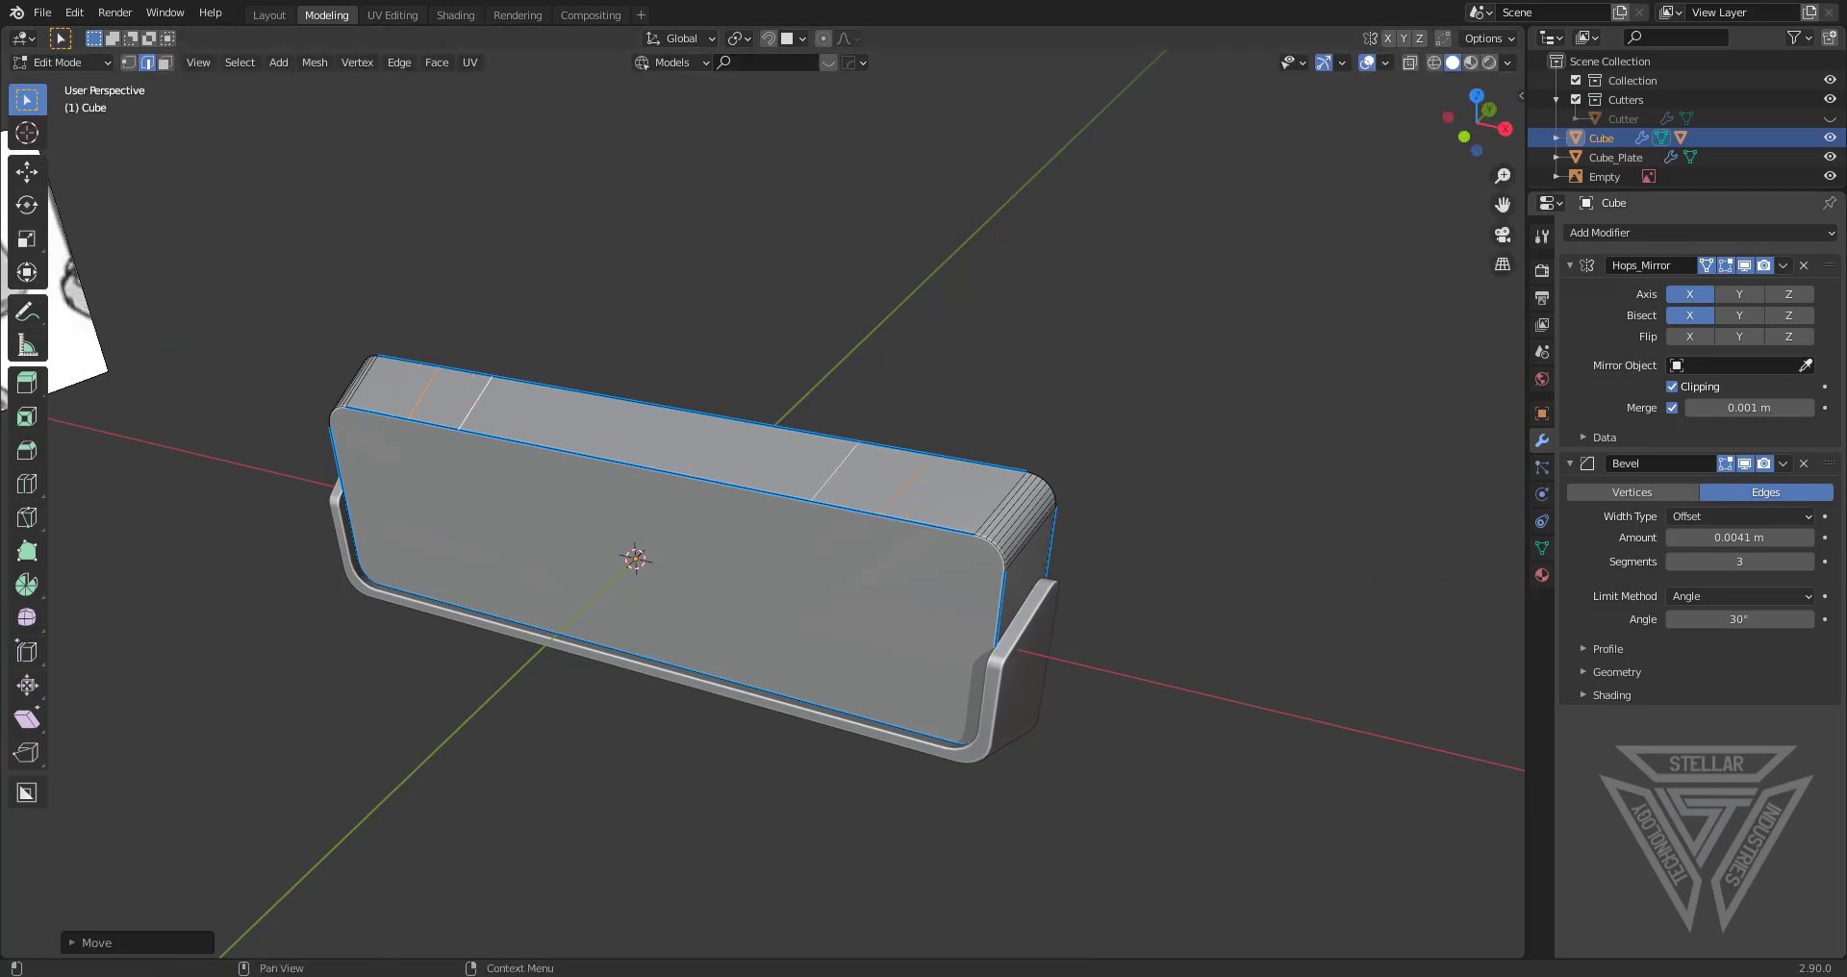
{"action": "scroll", "coordinate": [940, 575], "scroll_direction": "up", "scroll_amount": 1}
{"action": "middle_click_drag", "start_coordinate": [940, 577], "coordinate": [891, 540]}
{"action": "scroll", "coordinate": [1011, 564], "scroll_direction": "up", "scroll_amount": 1}
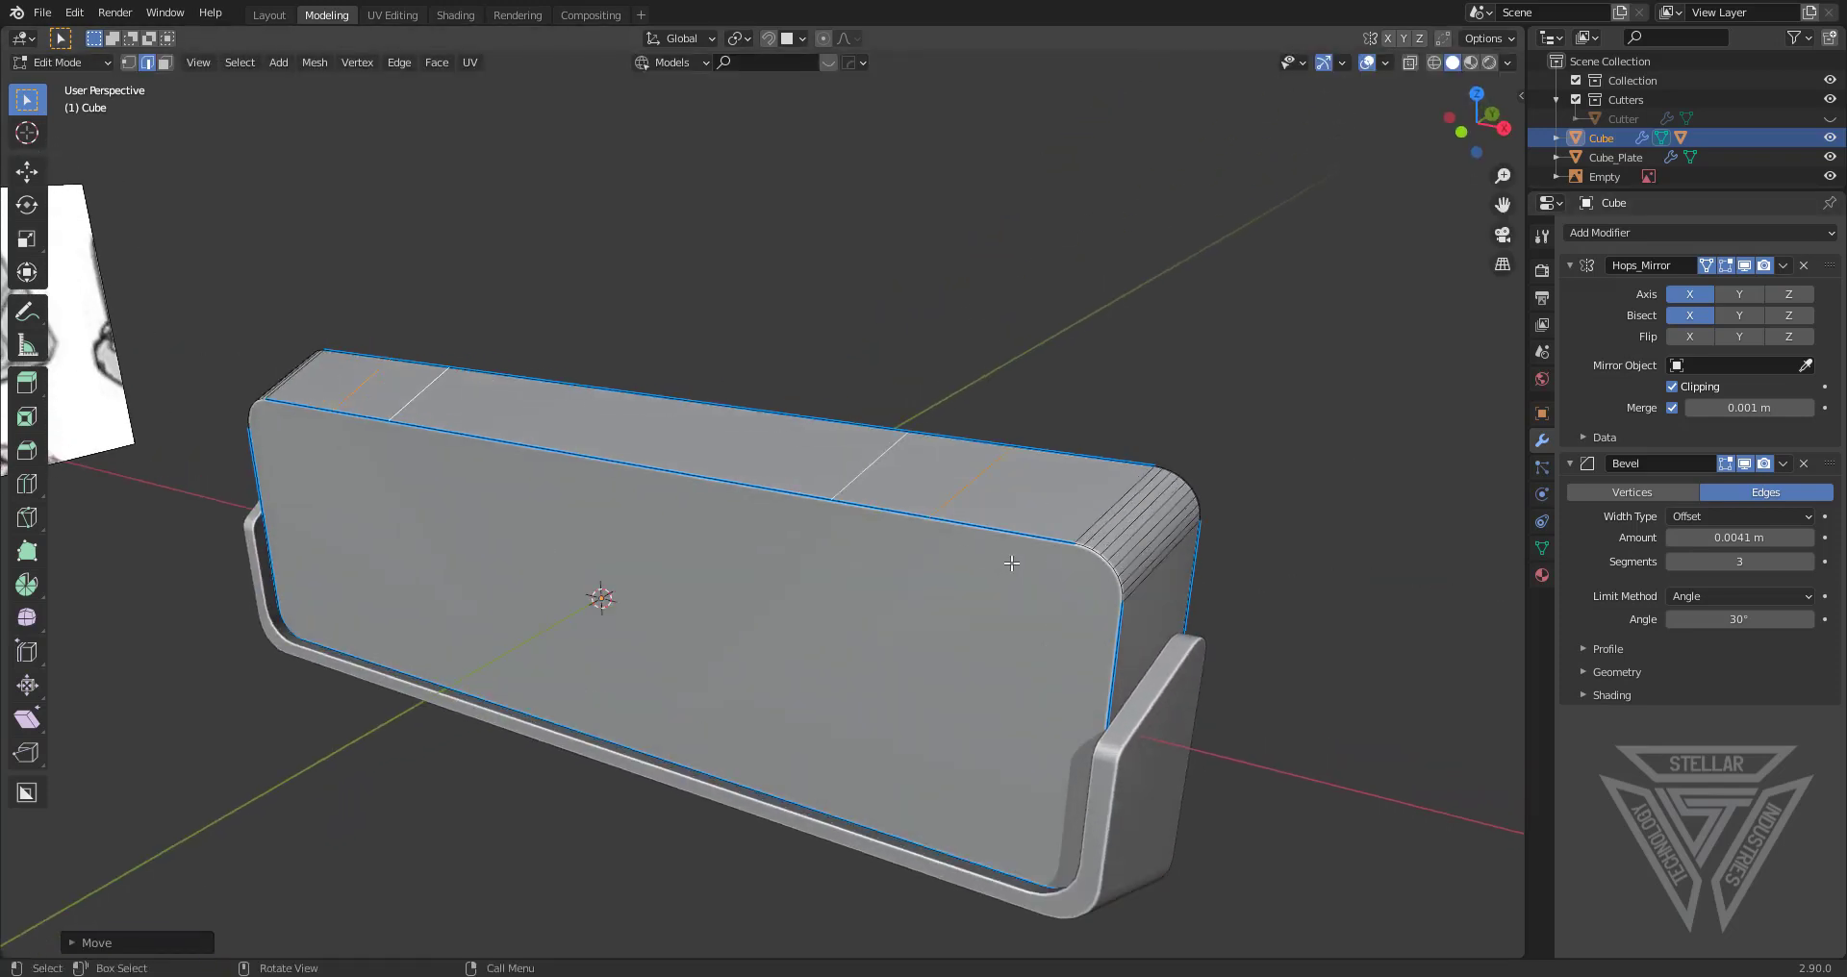
Turn on the Screencast Keys overlay for the viewport
{"action": "middle_click_drag", "start_coordinate": [1012, 564], "coordinate": [958, 539]}
{"action": "key", "text": "n"}
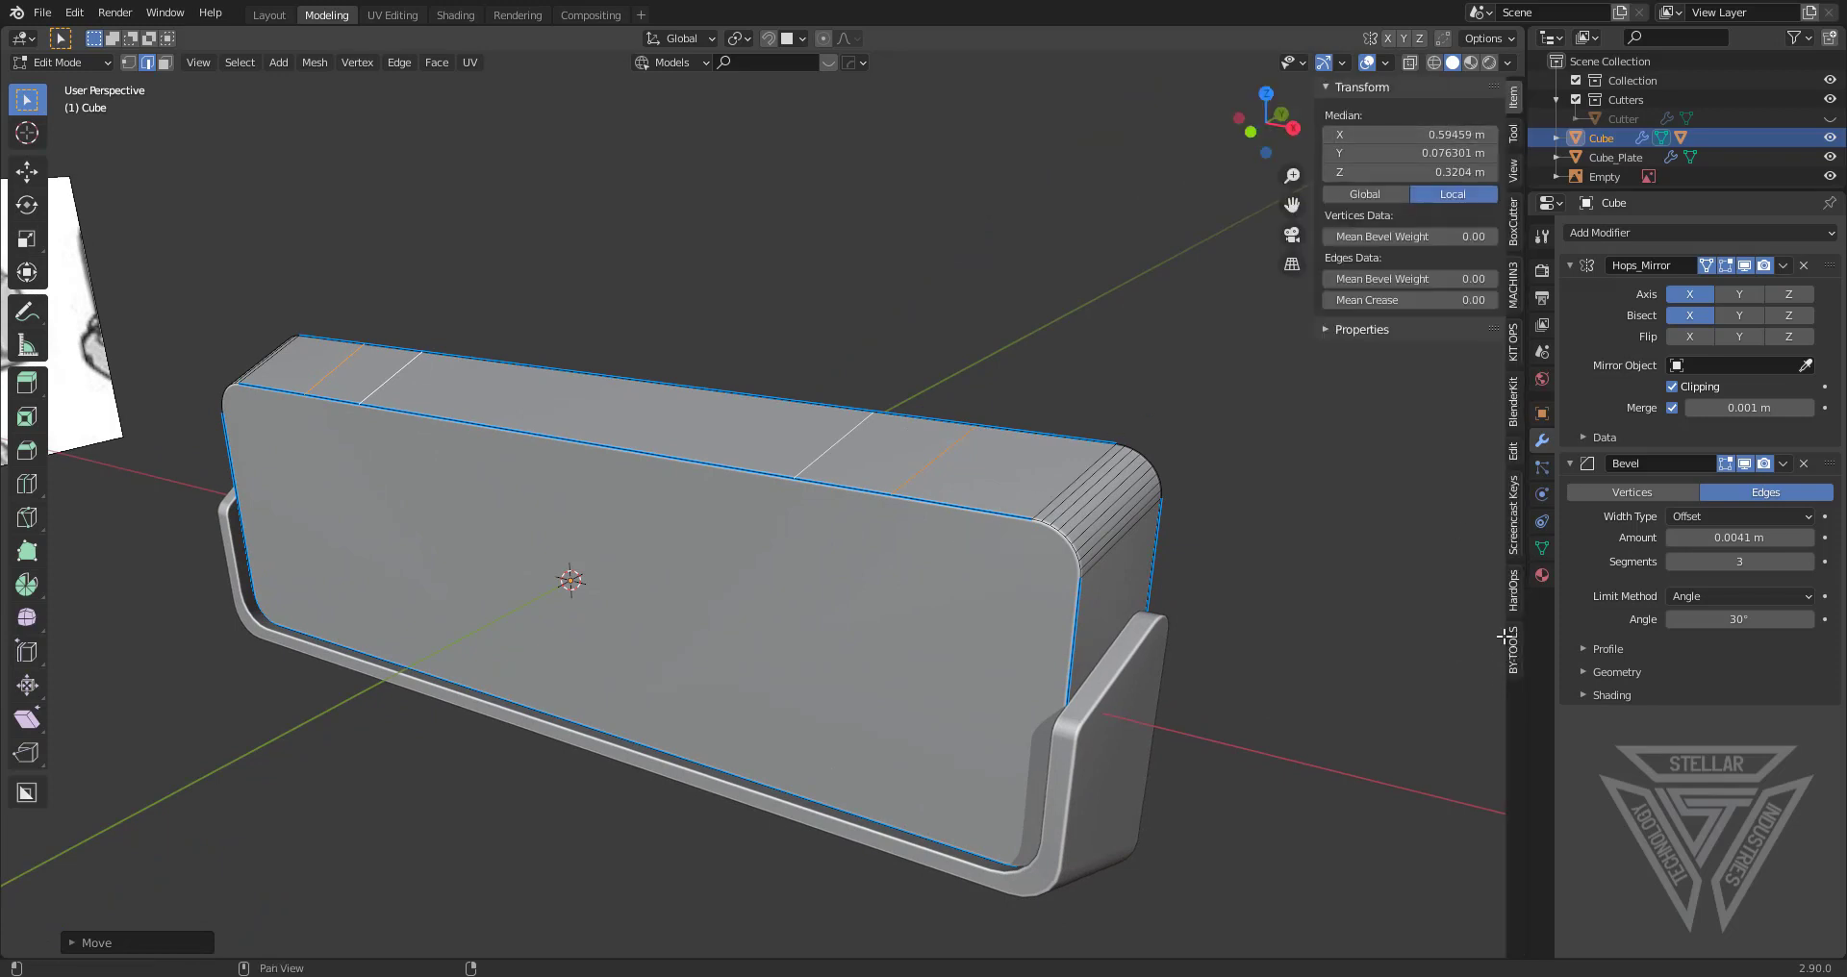
{"action": "left_click", "coordinate": [1515, 512]}
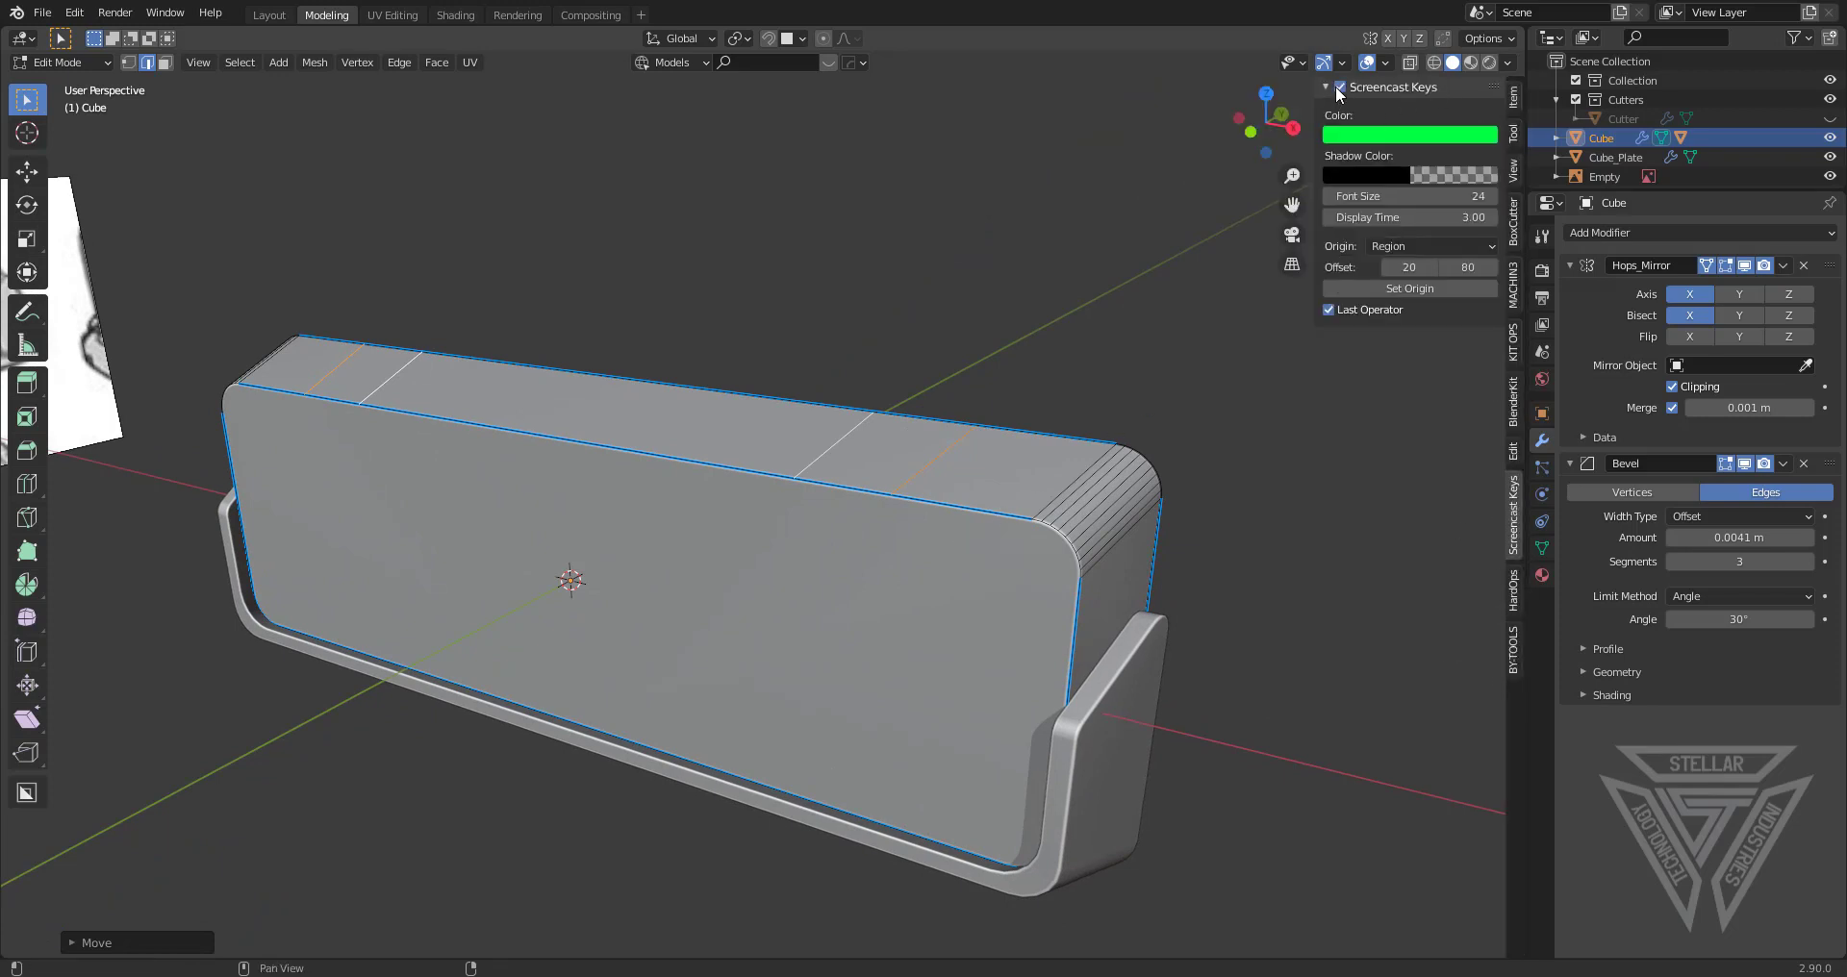
{"action": "key", "text": "n"}
{"action": "scroll", "coordinate": [1048, 497], "scroll_direction": "up", "scroll_amount": 1}
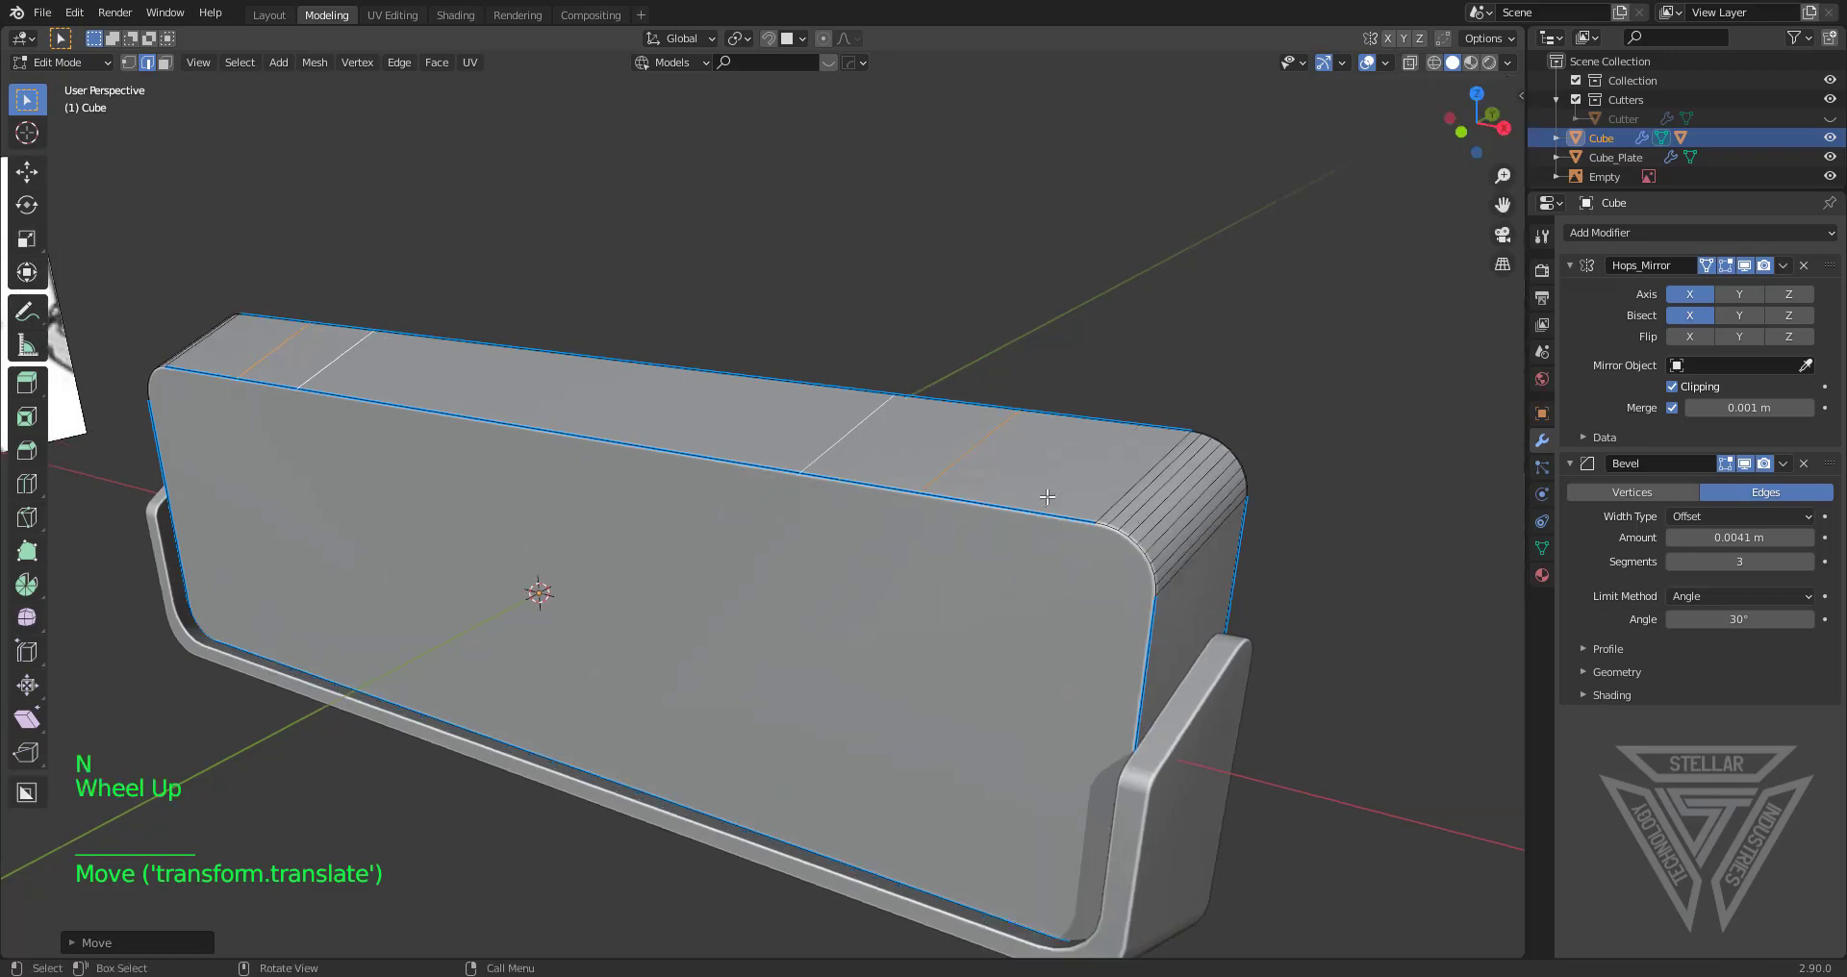
Slide the inner edge loop slightly along the block's top surface
{"action": "scroll", "coordinate": [1048, 497], "scroll_direction": "up", "scroll_amount": 1}
{"action": "middle_click_drag", "start_coordinate": [1048, 497], "coordinate": [995, 500]}
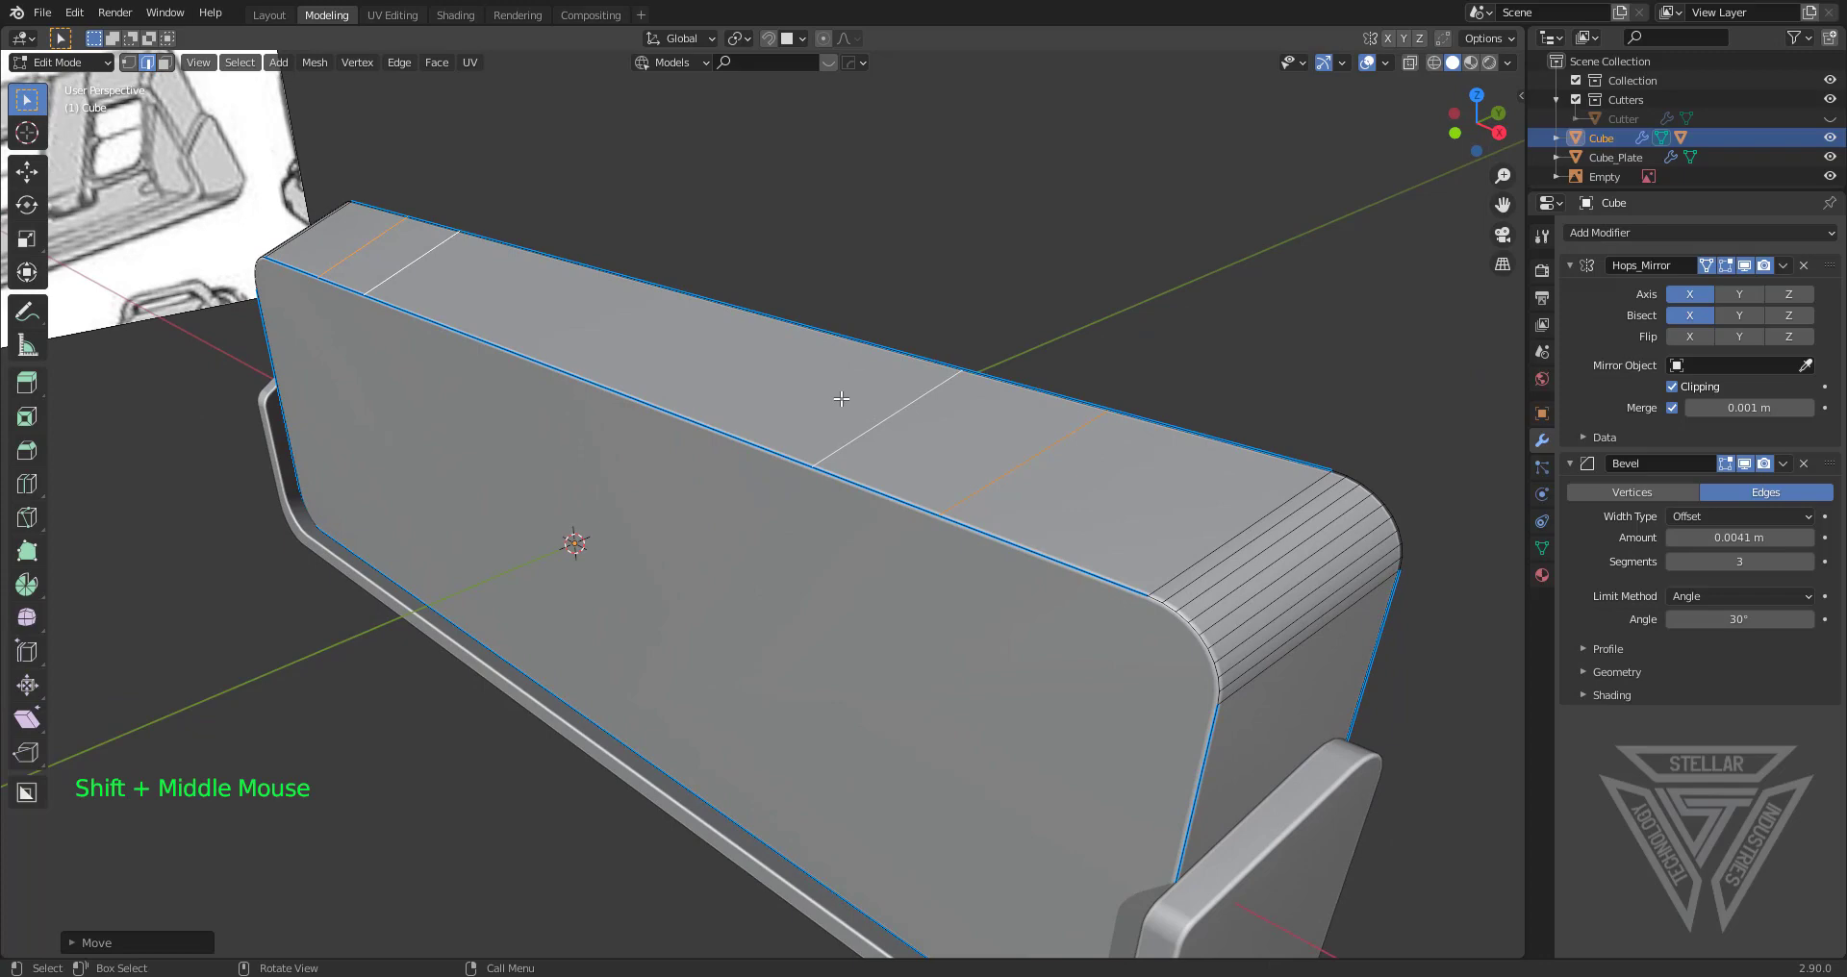
{"action": "middle_click_drag", "start_coordinate": [919, 424], "coordinate": [874, 454]}
{"action": "left_click", "coordinate": [868, 429]}
{"action": "key", "text": "g"}
{"action": "key", "text": "g"}
{"action": "left_click", "coordinate": [915, 433]}
Select the rear top vertices of both loops and move them about -0.047 m along X in the top view
{"action": "scroll", "coordinate": [962, 615], "scroll_direction": "up", "scroll_amount": 1}
{"action": "key", "text": "1"}
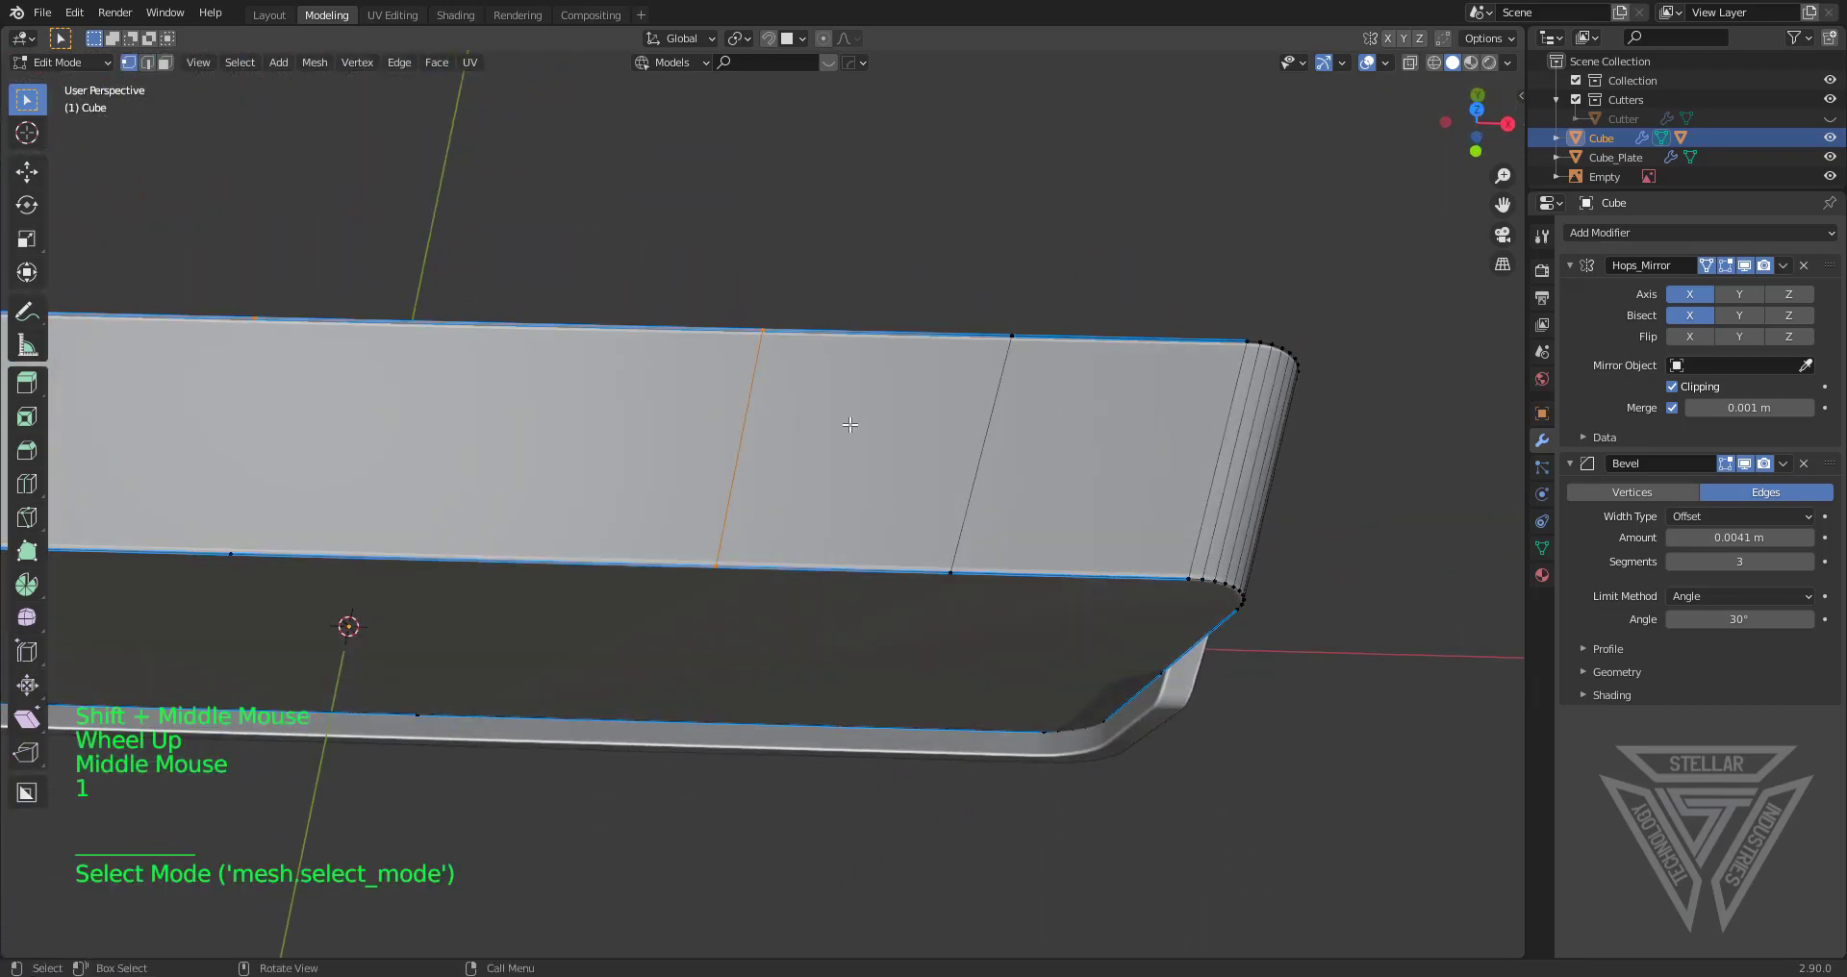
{"action": "left_click", "coordinate": [798, 372]}
{"action": "left_click", "coordinate": [1029, 344], "text": "shift"}
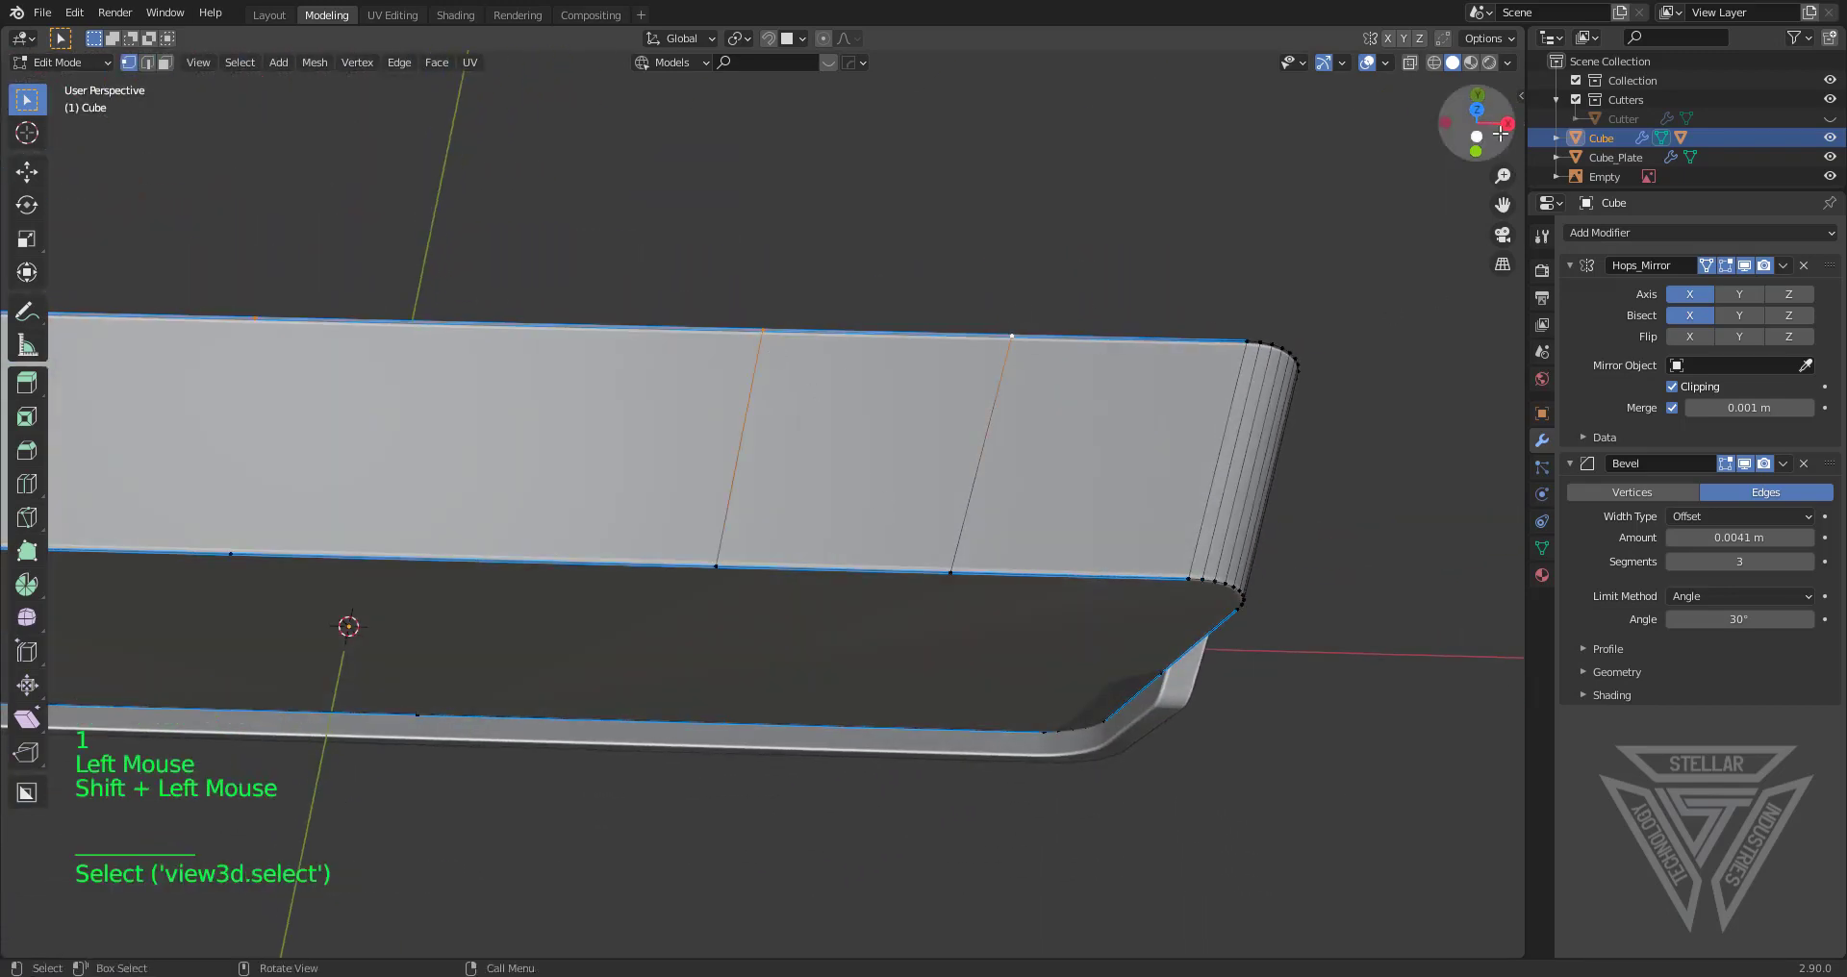
{"action": "left_click", "coordinate": [1478, 111]}
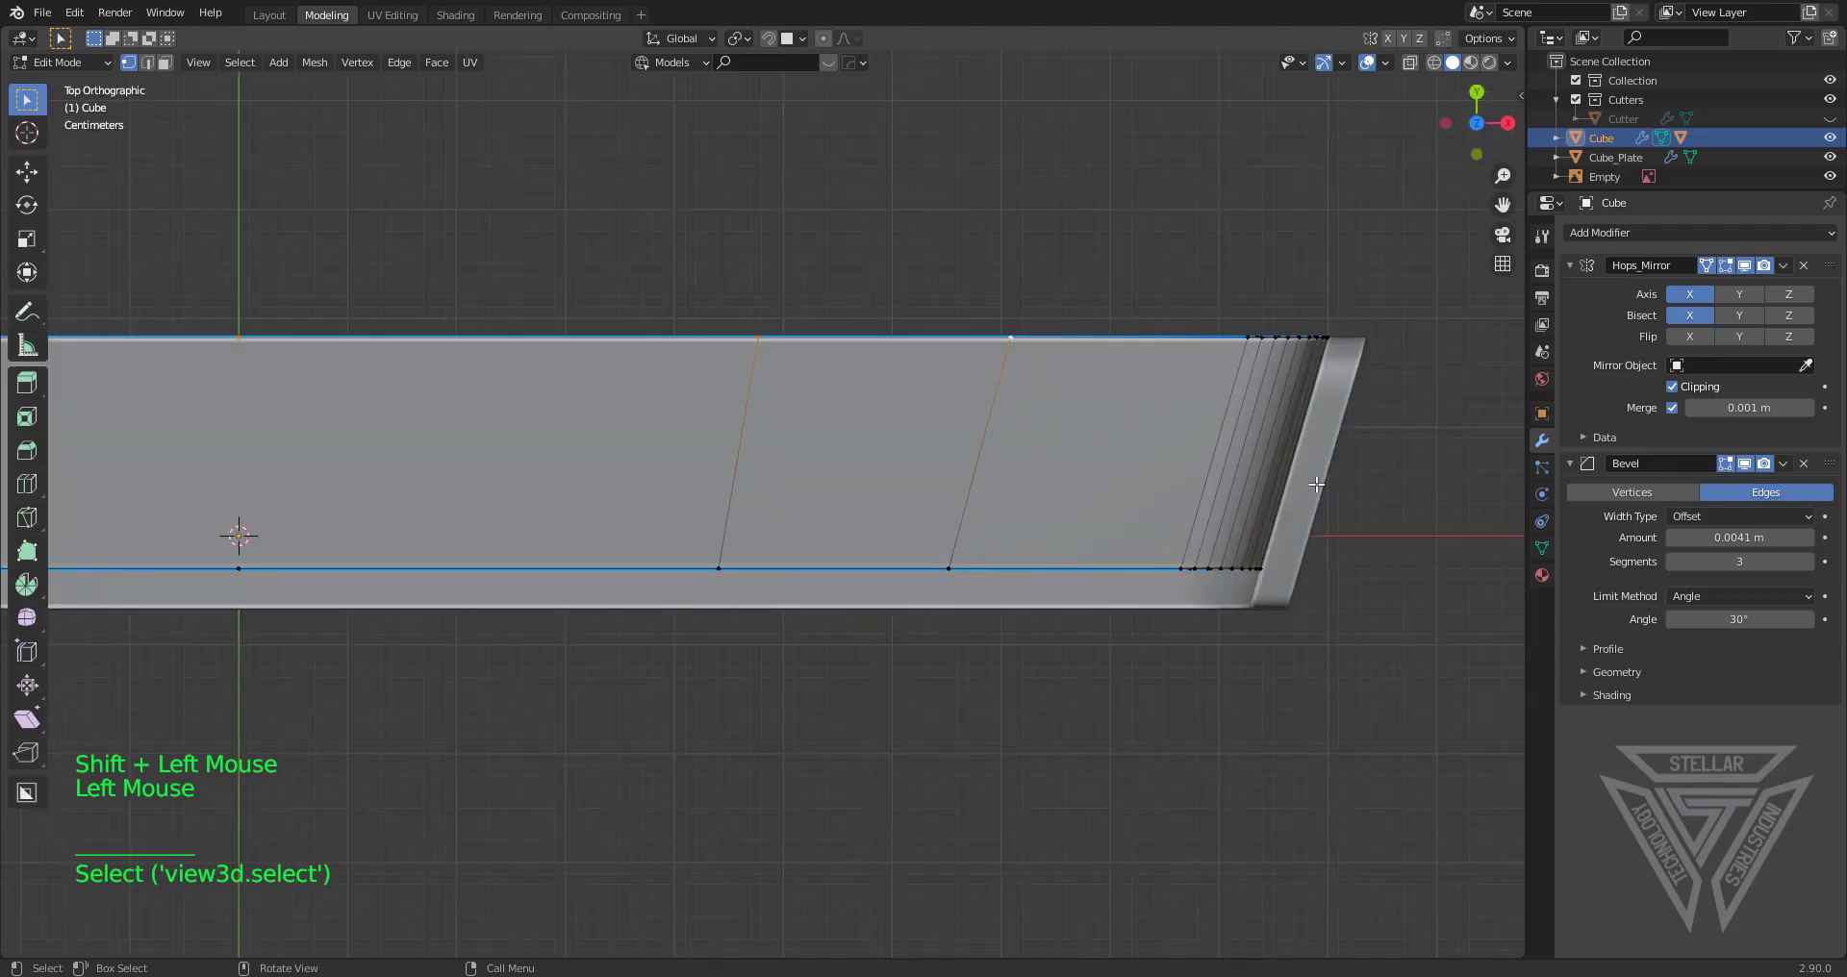
{"action": "key", "text": "g"}
{"action": "key", "text": "x"}
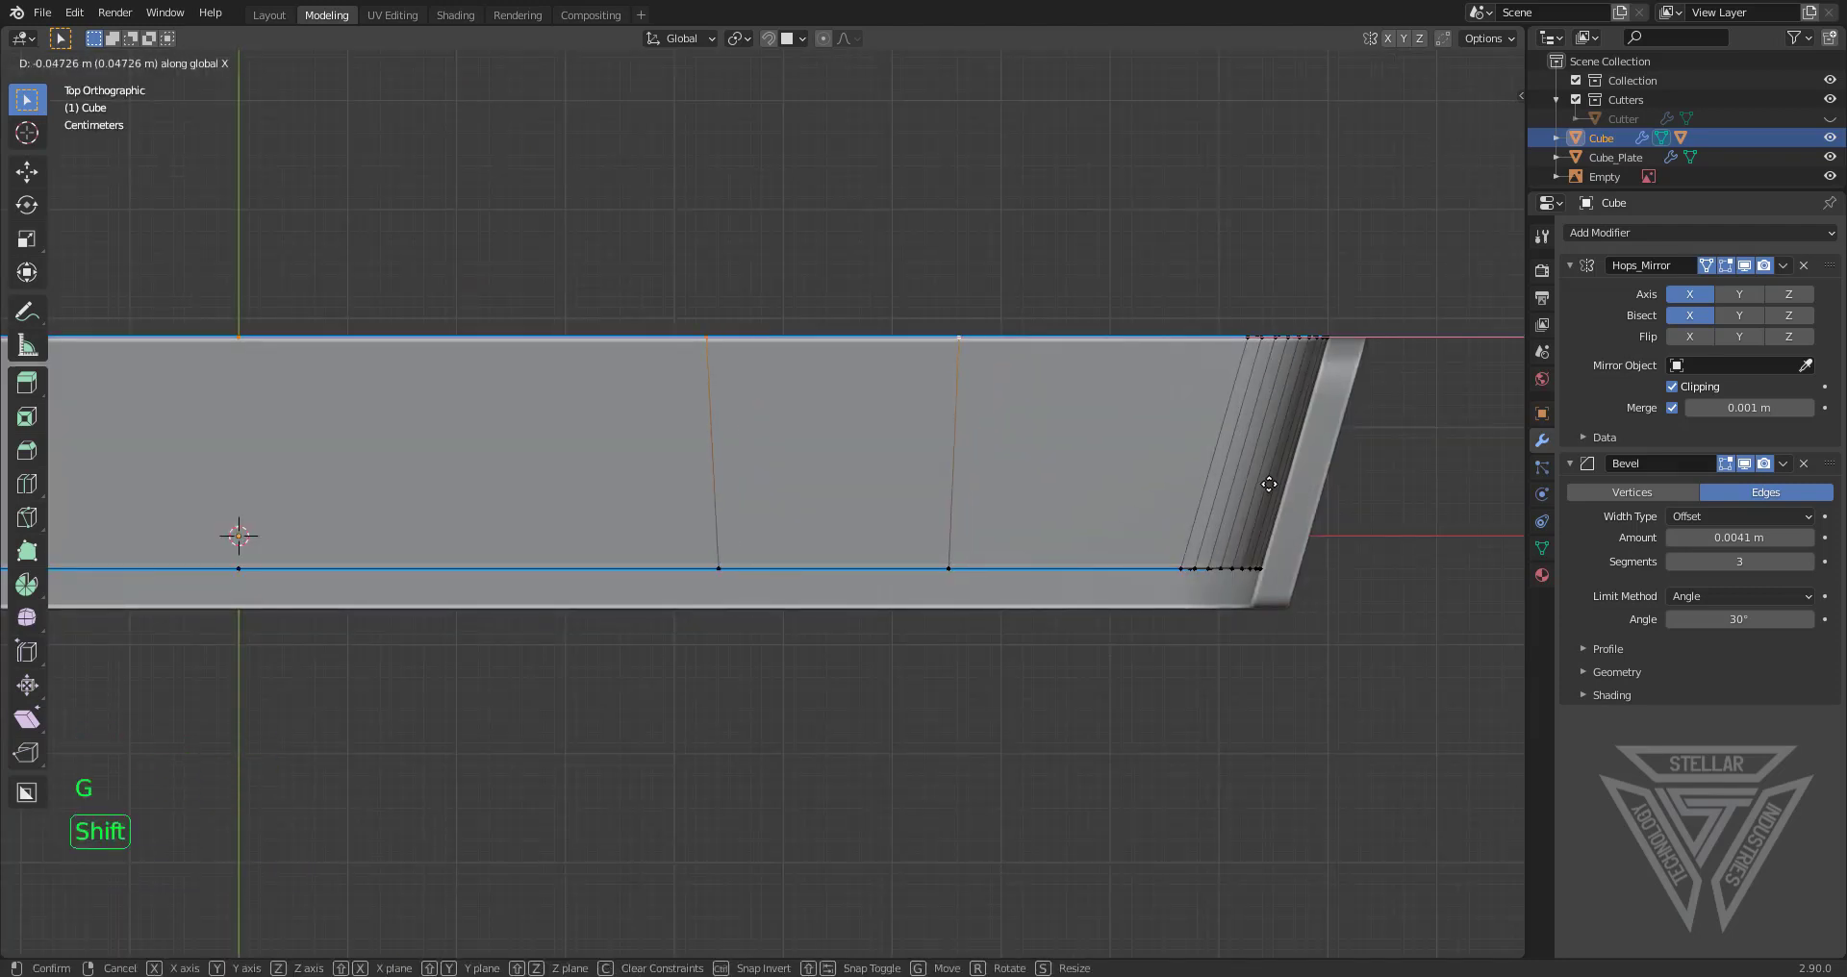
{"action": "left_click", "coordinate": [1264, 485]}
Straighten both loops across the block's top by nudging their rear vertices along X, the outer one by about -0.008 m
{"action": "left_click", "coordinate": [719, 338]}
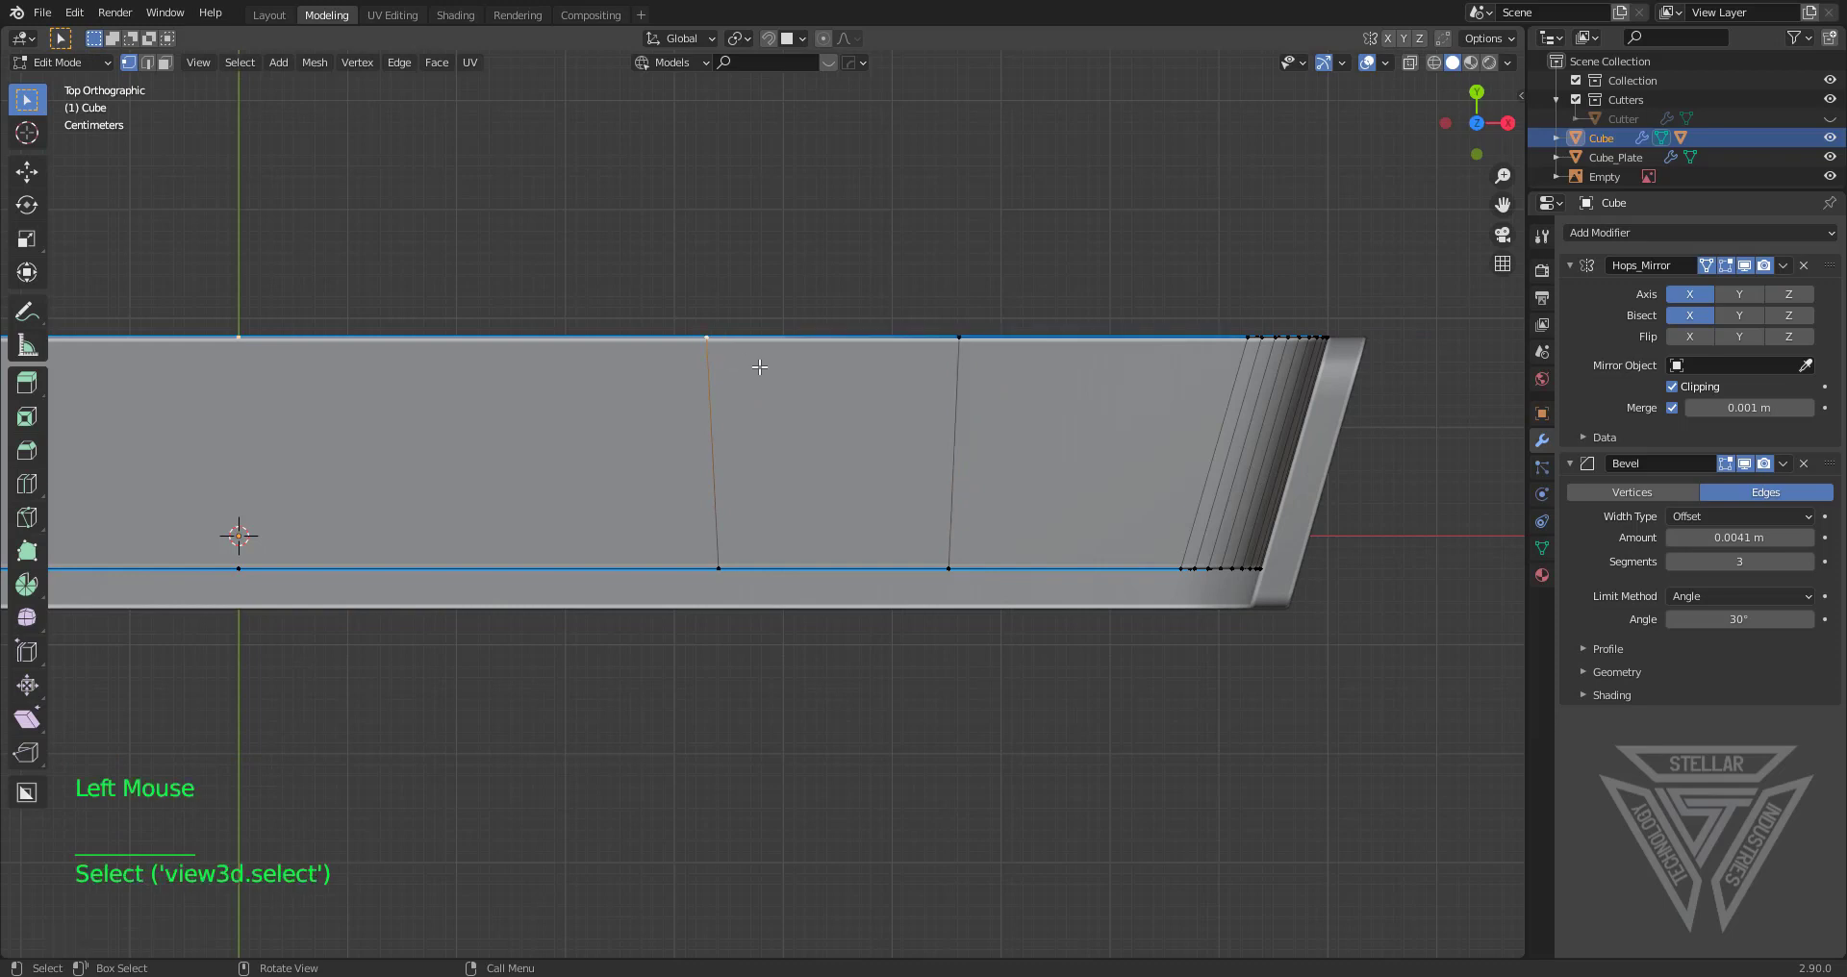
{"action": "key", "text": "g"}
{"action": "key", "text": "x"}
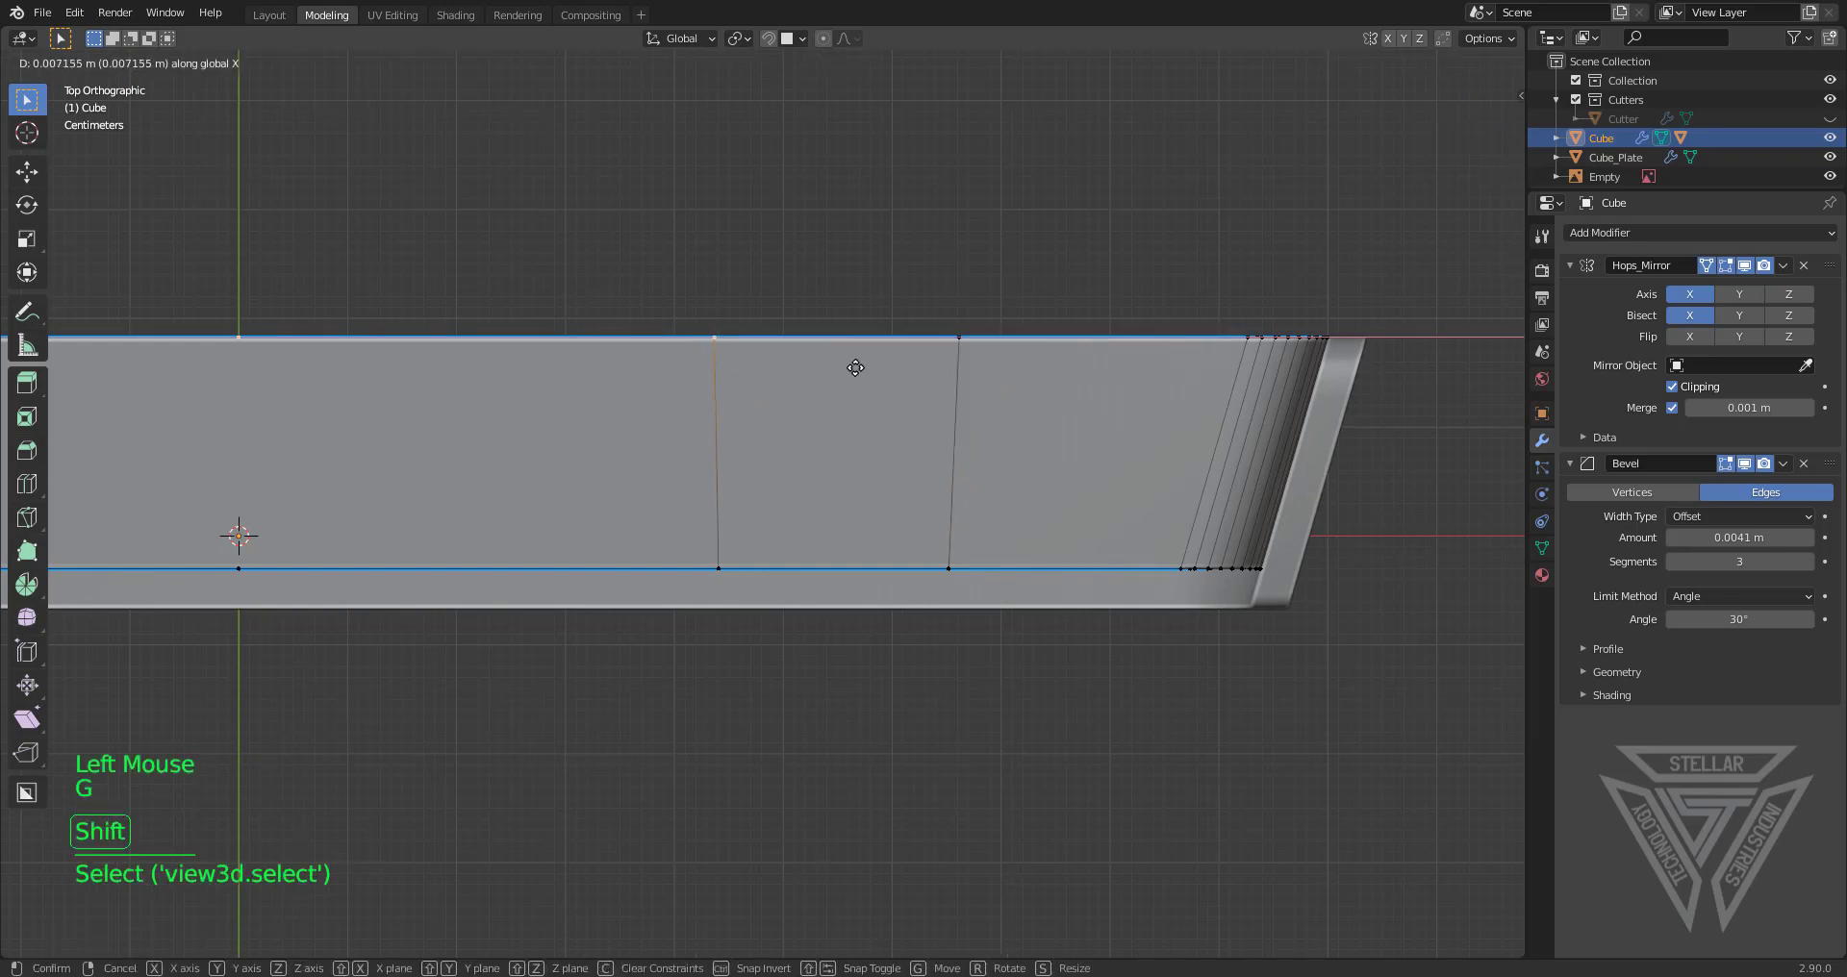
{"action": "left_click", "coordinate": [874, 366]}
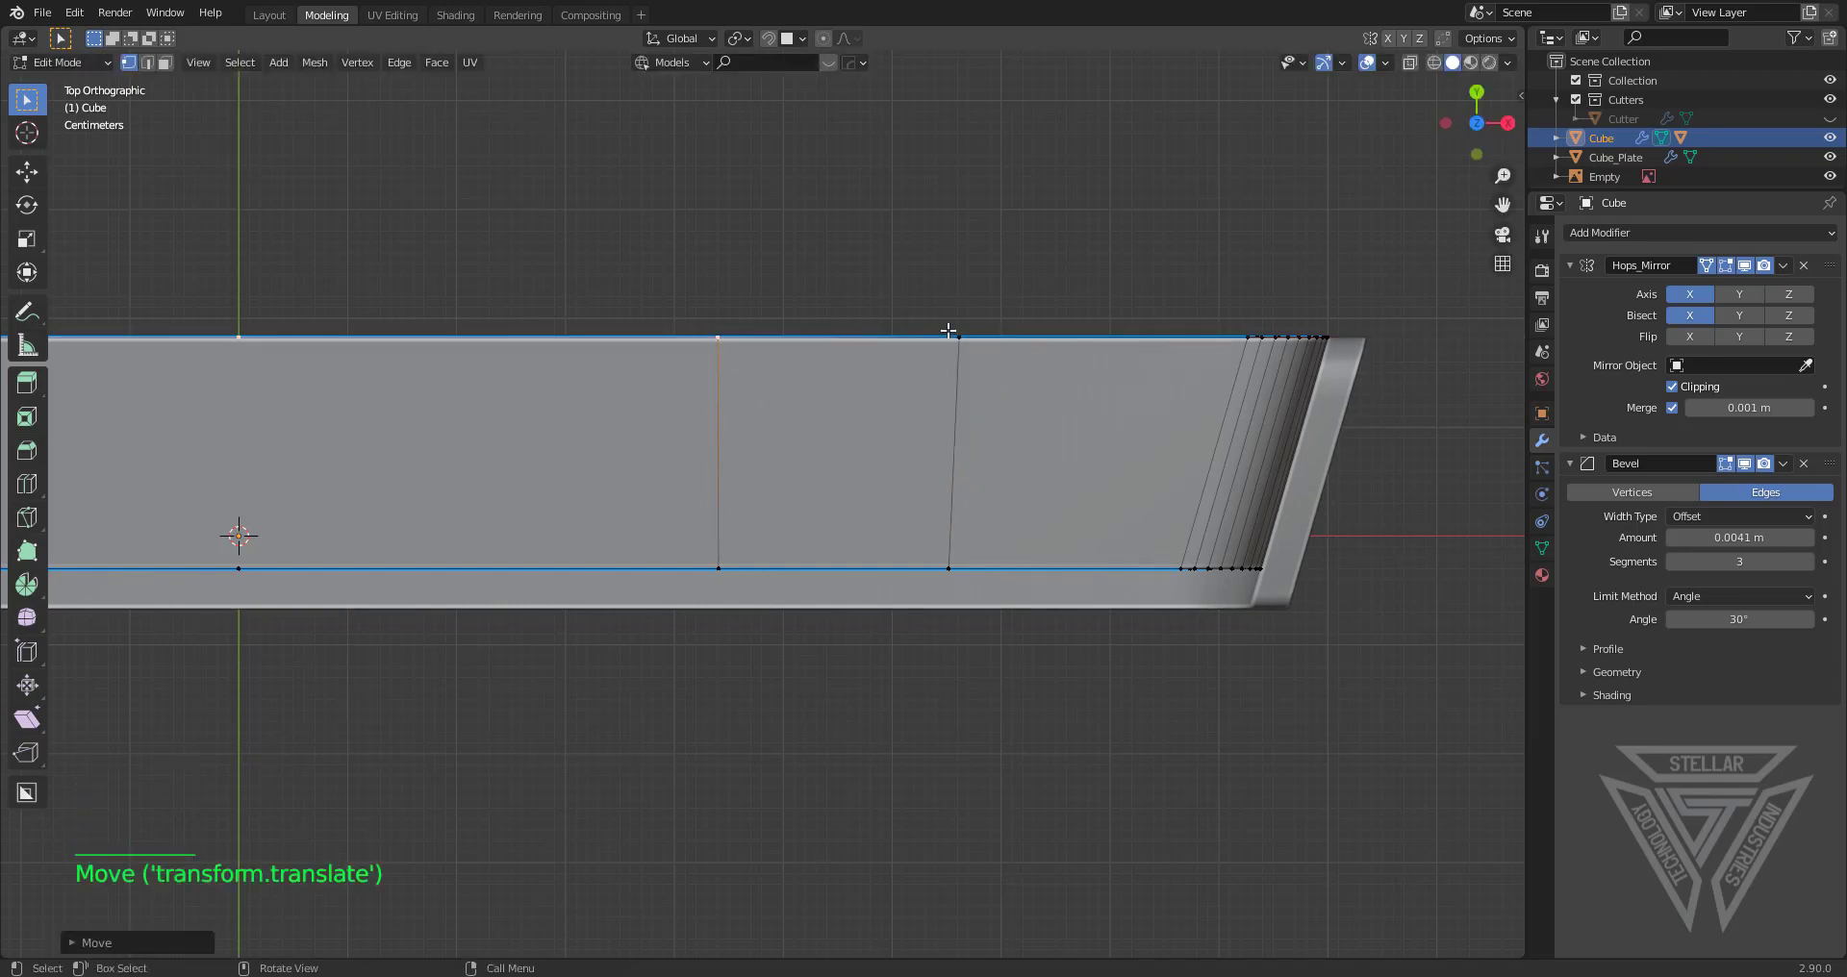
{"action": "left_click", "coordinate": [959, 339]}
{"action": "key", "text": "g"}
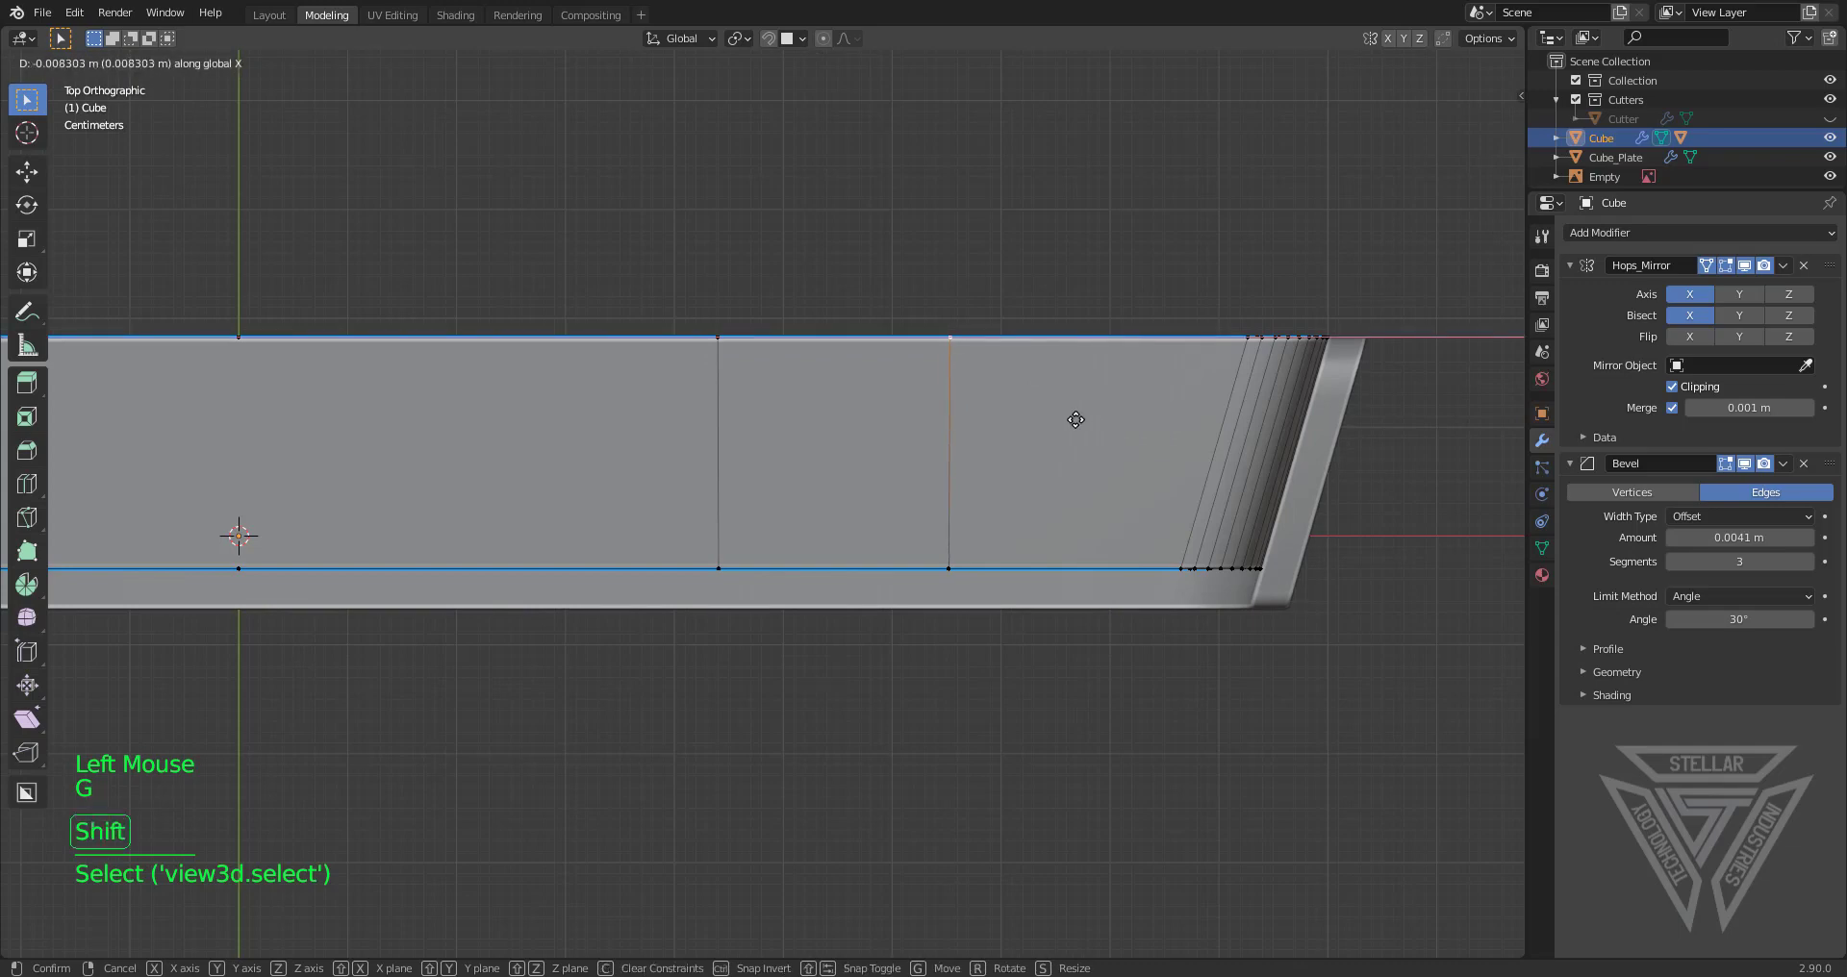
{"action": "left_click", "coordinate": [1076, 420]}
Bevel both edge loops across the block's top about 0.017 m with one segment
{"action": "scroll", "coordinate": [1072, 416], "scroll_direction": "down", "scroll_amount": 3}
{"action": "middle_click_drag", "start_coordinate": [1072, 417], "coordinate": [932, 515]}
{"action": "scroll", "coordinate": [895, 433], "scroll_direction": "up", "scroll_amount": 2}
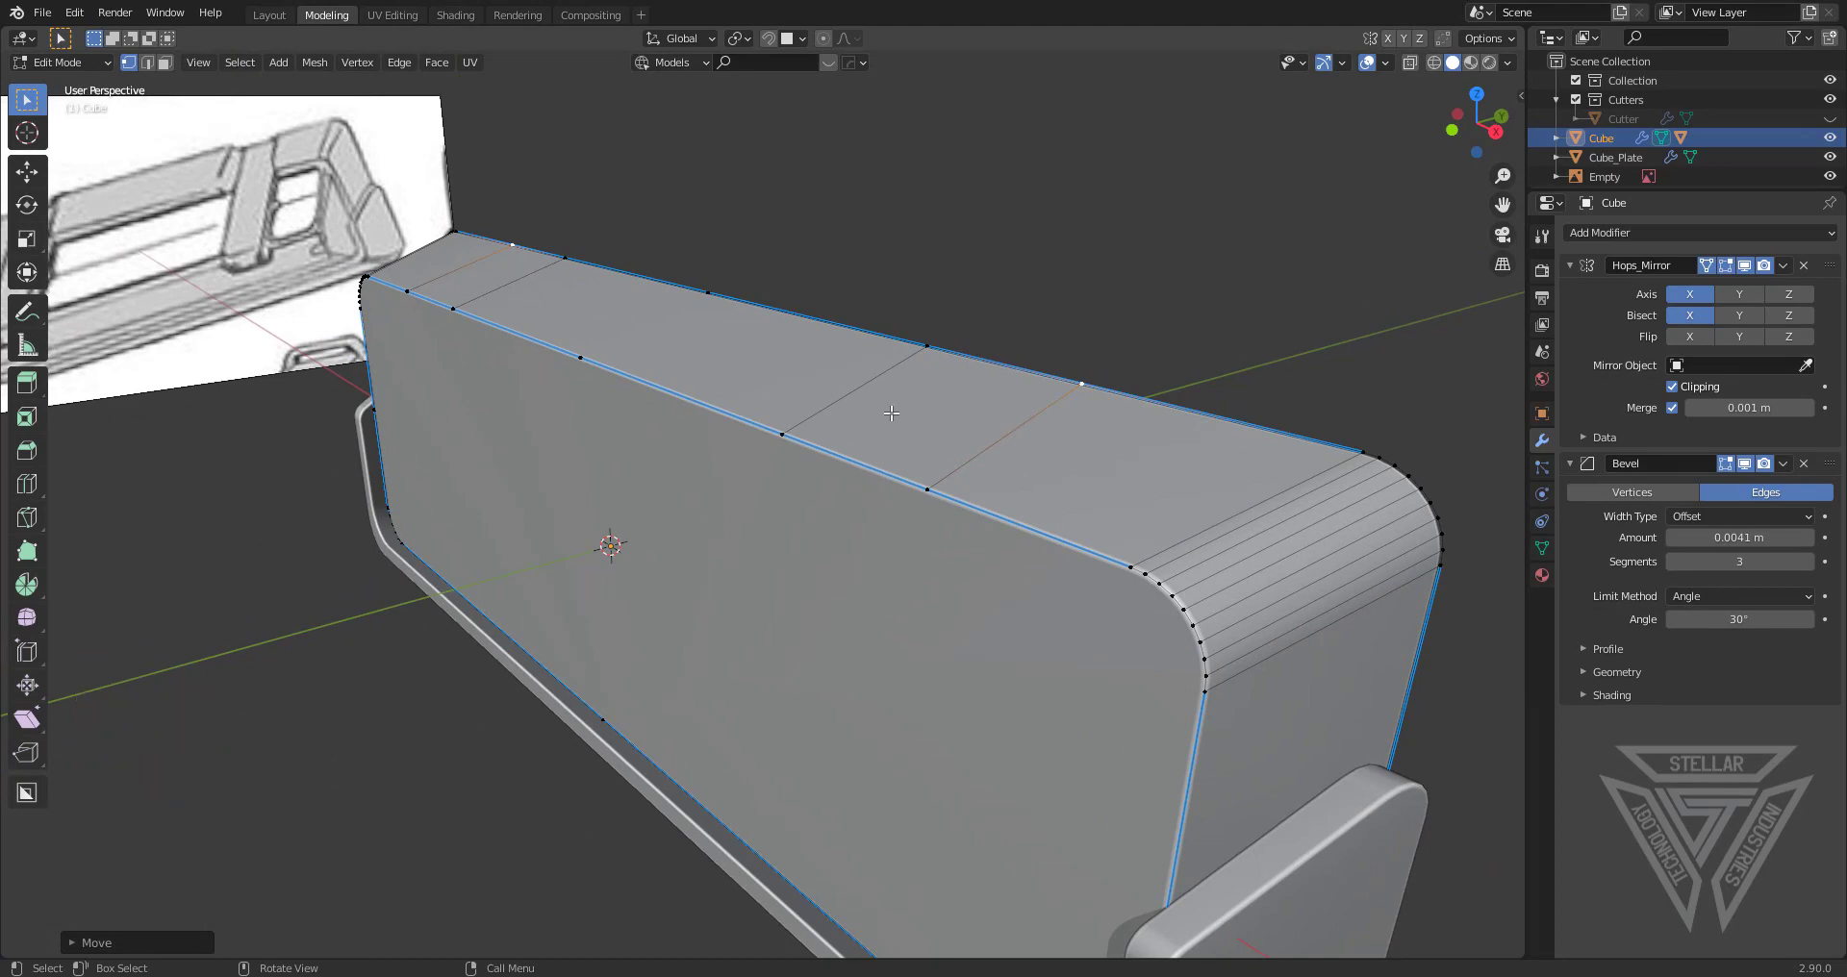
{"action": "middle_click_drag", "start_coordinate": [934, 397], "coordinate": [842, 406]}
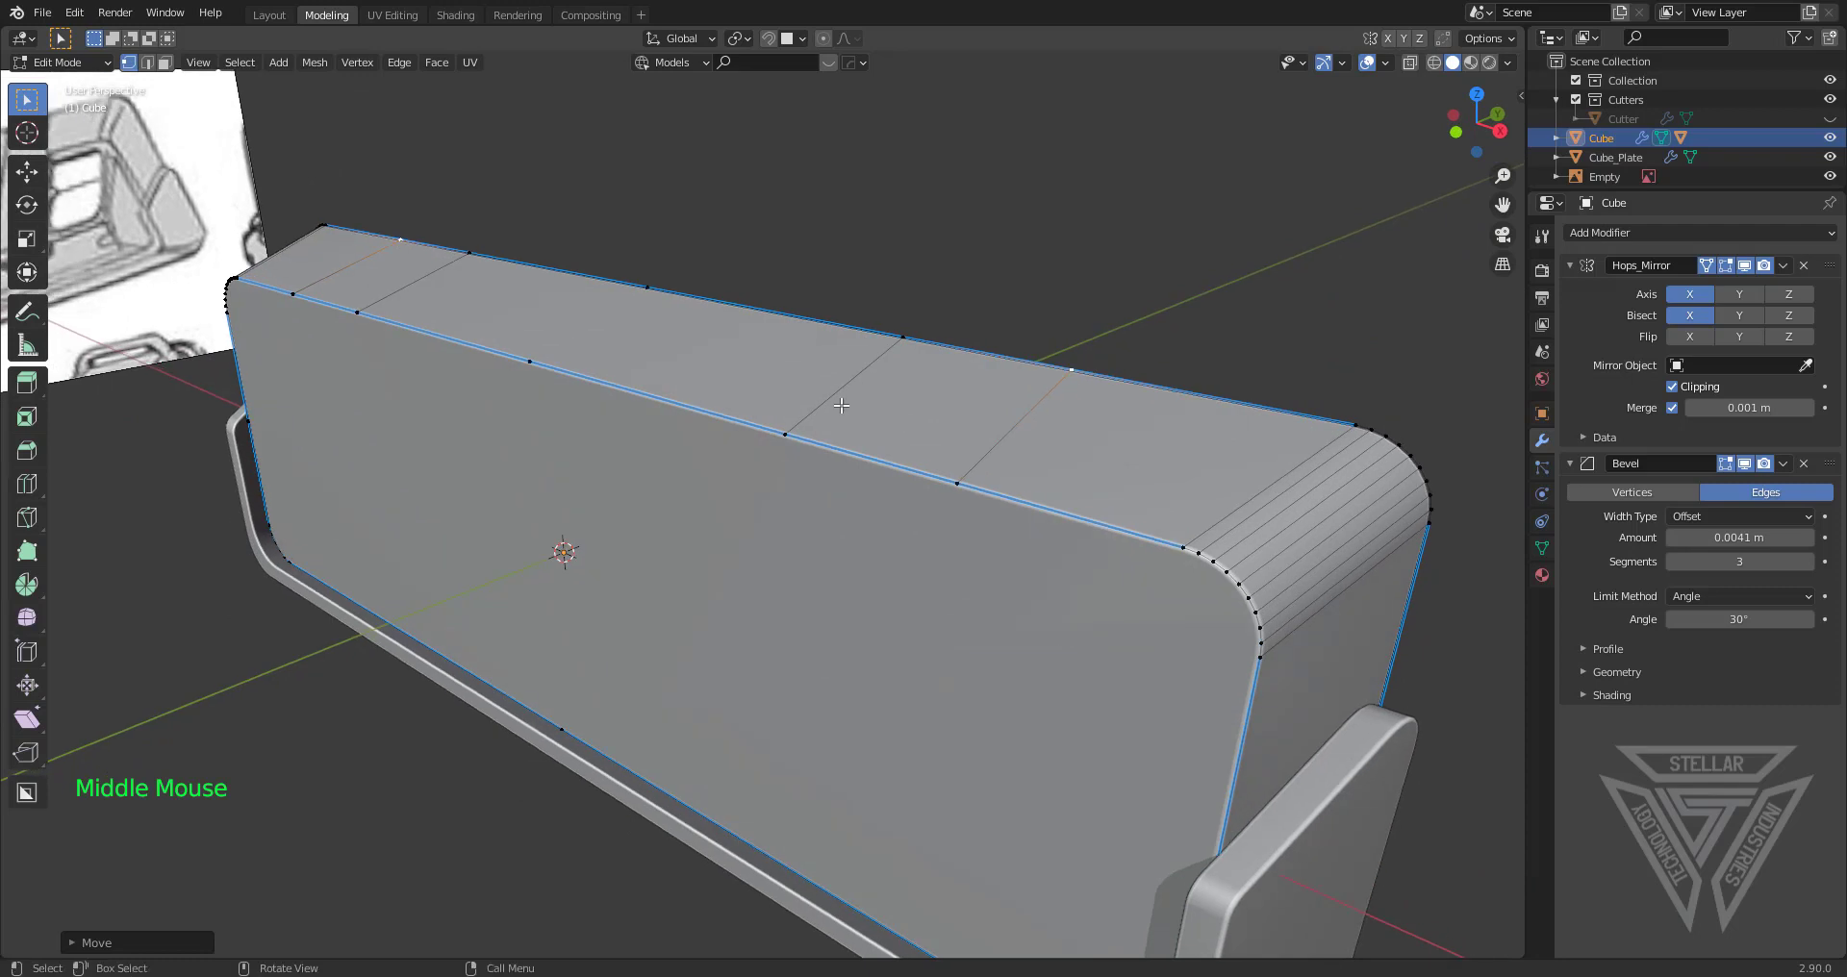
{"action": "key", "text": "2"}
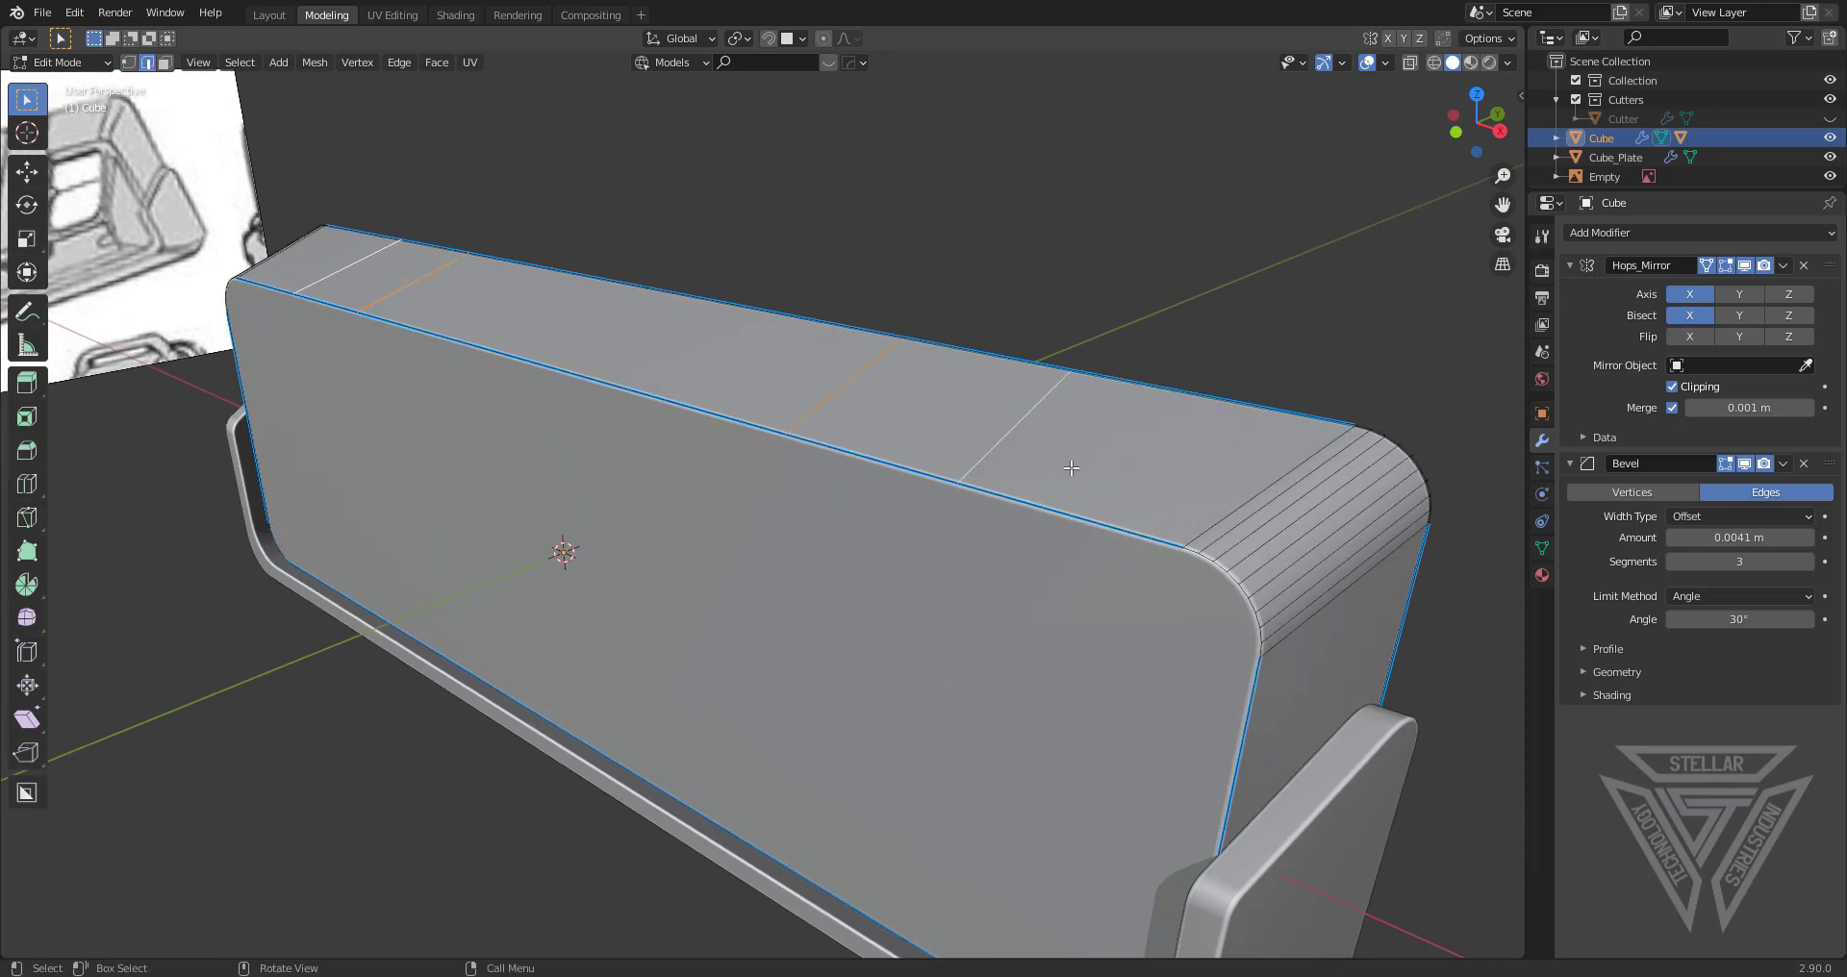
{"action": "key", "text": "ctrl+b"}
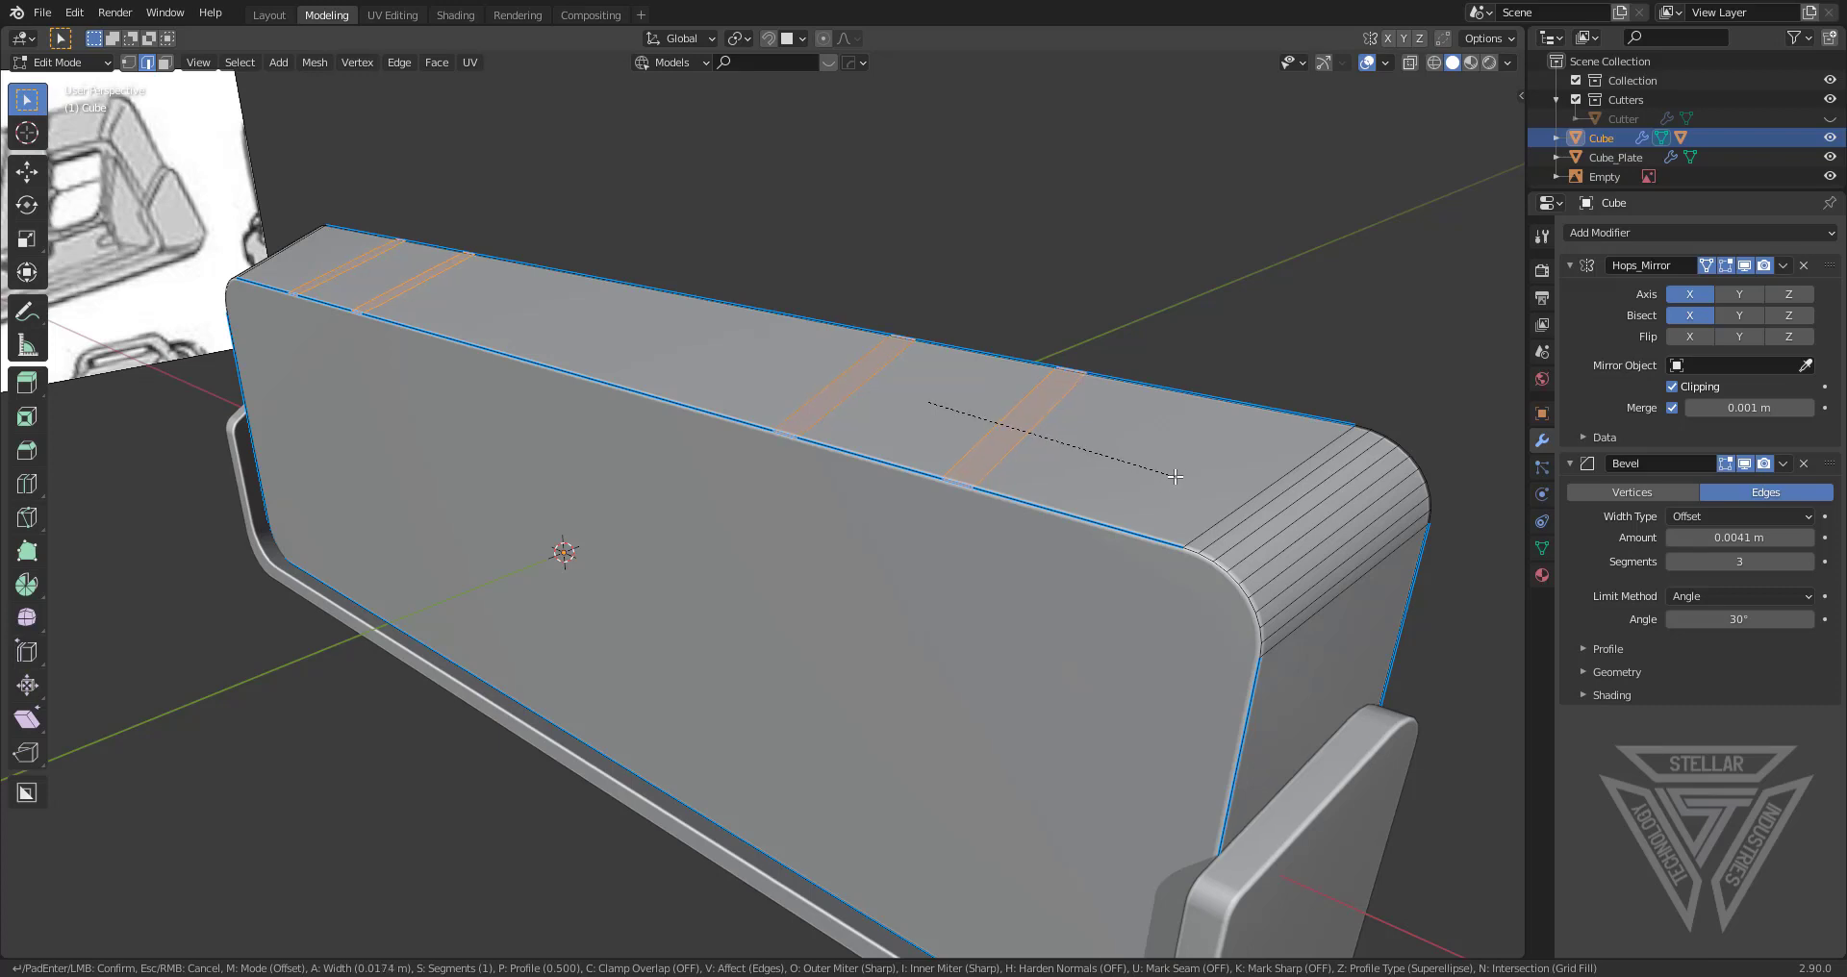
{"action": "left_click", "coordinate": [1175, 476]}
Lower the two facing inner edges of the beveled strips about 0.03 m along Z to form a sloped notch in the block's top
{"action": "middle_click_drag", "start_coordinate": [981, 418], "coordinate": [1043, 435], "text": "shift"}
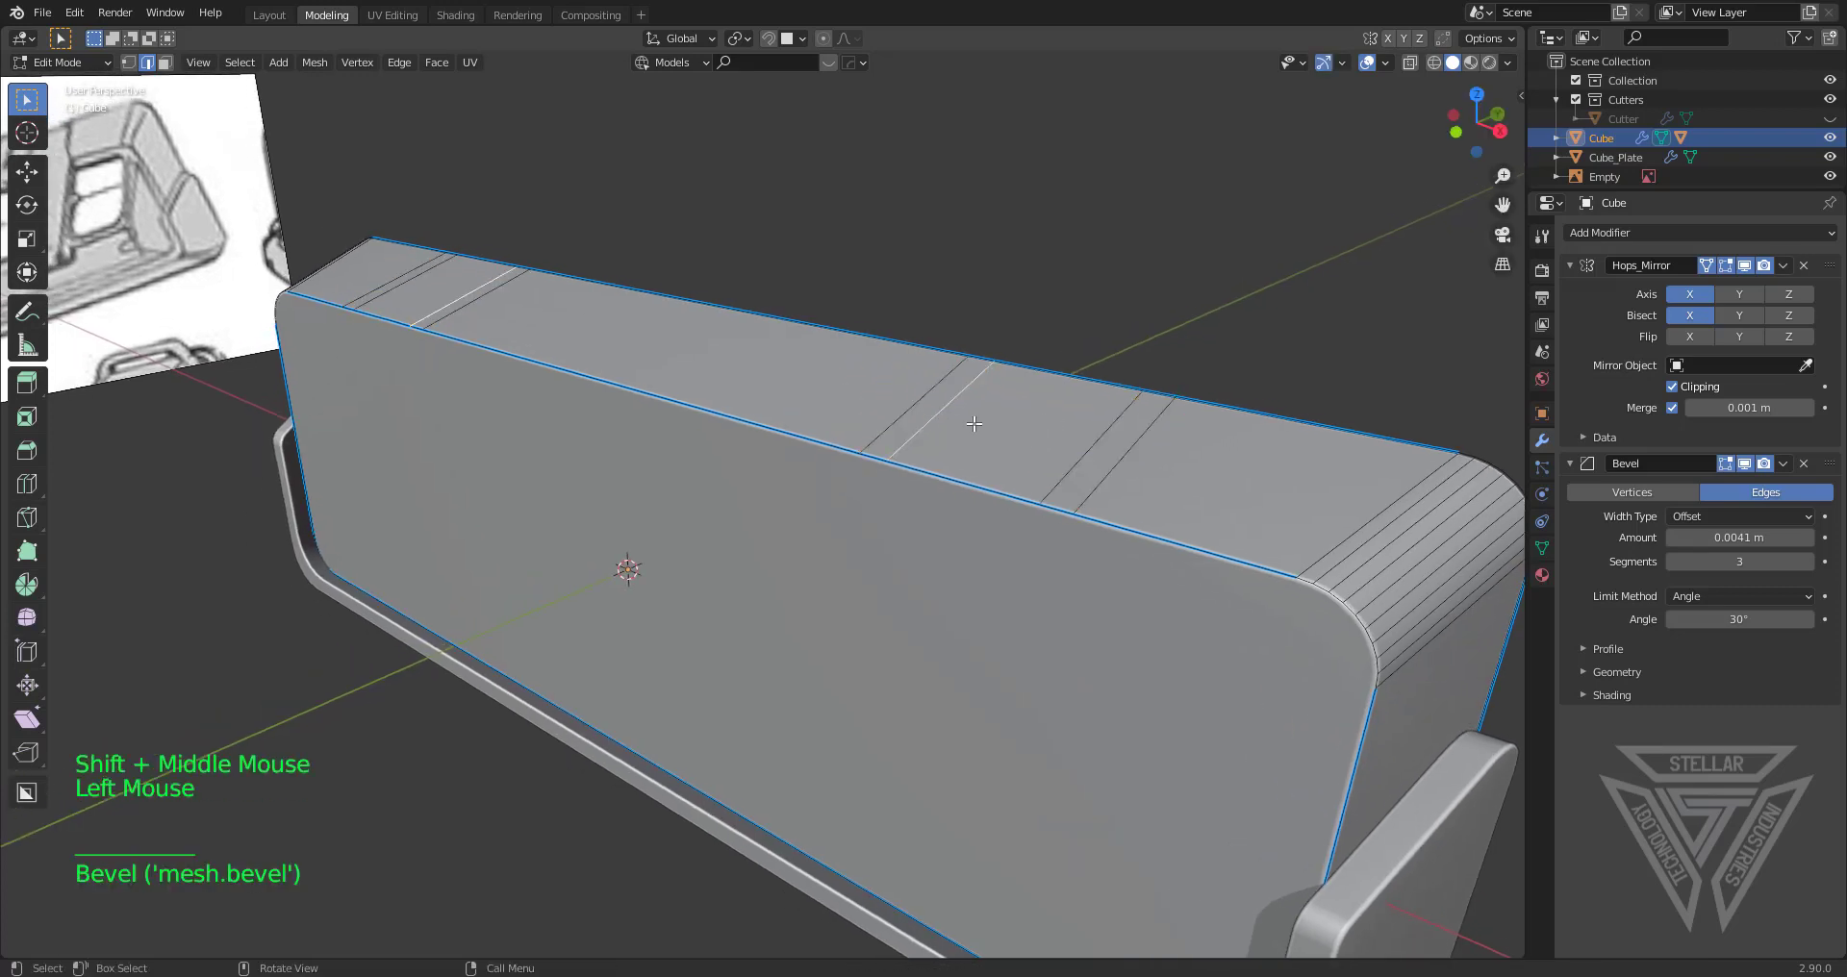
{"action": "left_click", "coordinate": [1109, 435], "text": "shift"}
{"action": "key", "text": "g"}
{"action": "key", "text": "z"}
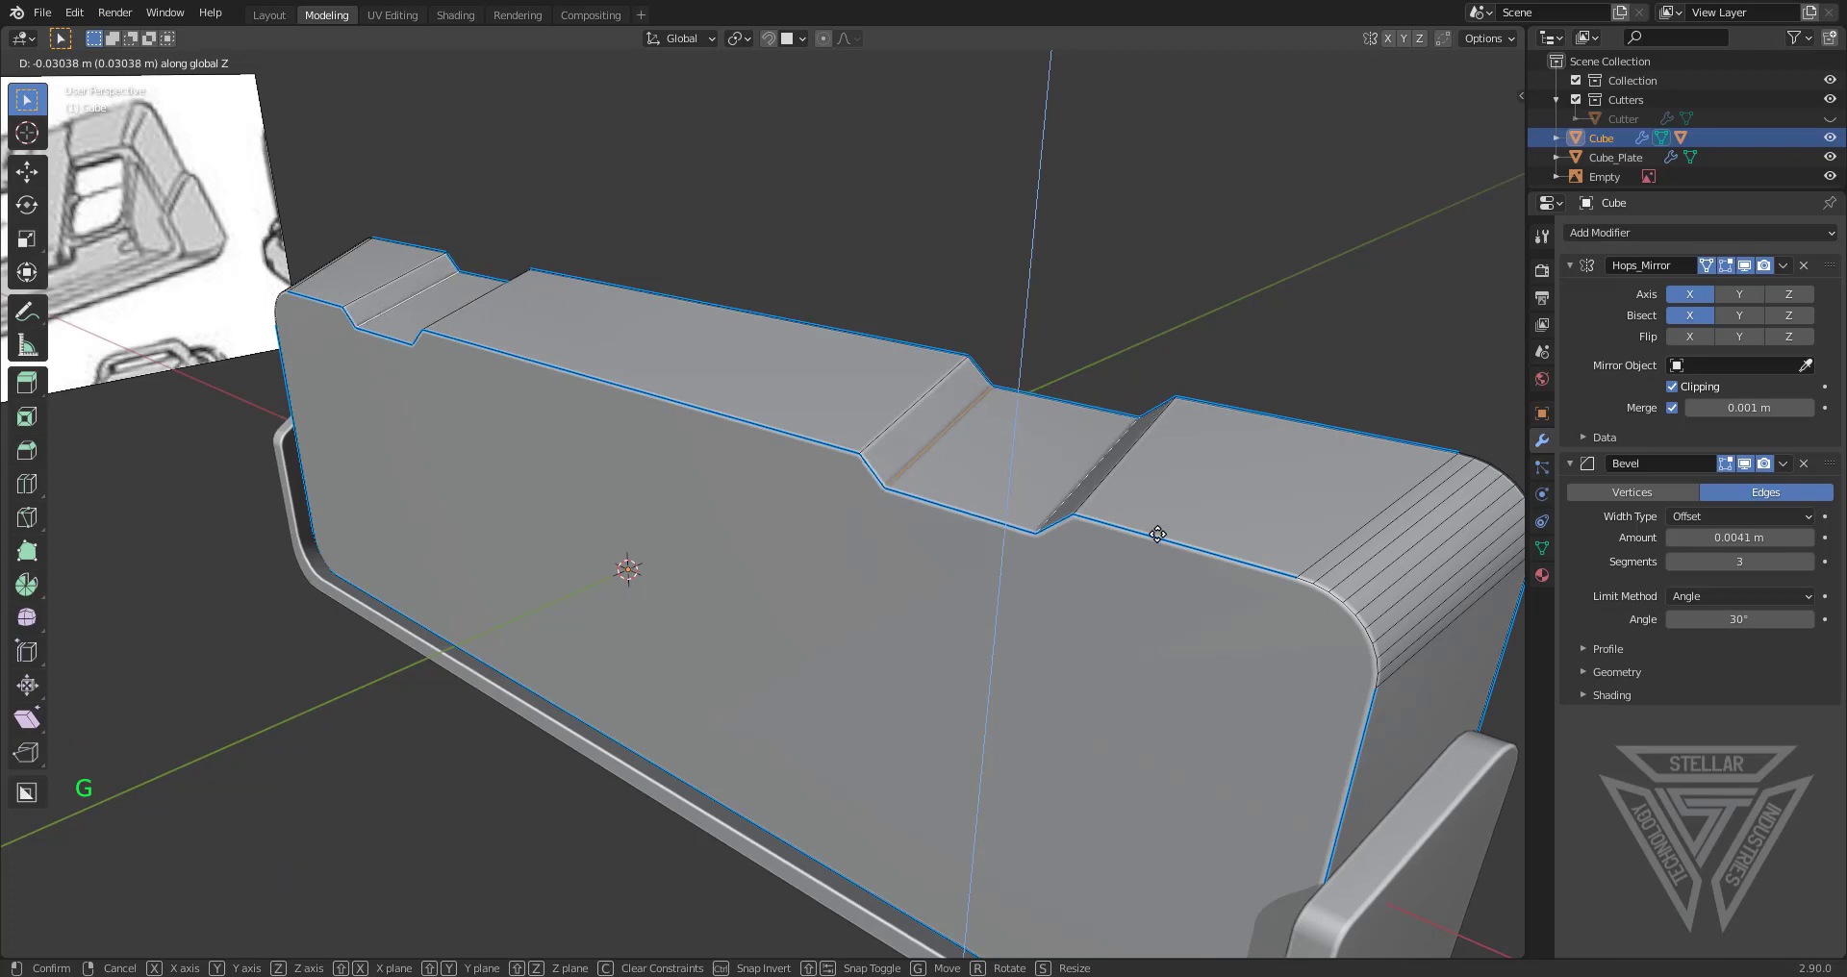
{"action": "left_click", "coordinate": [1158, 534]}
Add a new cube mesh in Object Mode and scale it down to about 0.23
{"action": "scroll", "coordinate": [1157, 534], "scroll_direction": "down", "scroll_amount": 2}
{"action": "middle_click_drag", "start_coordinate": [1158, 534], "coordinate": [846, 453], "text": "shift"}
{"action": "scroll", "coordinate": [872, 462], "scroll_direction": "up", "scroll_amount": 1}
{"action": "scroll", "coordinate": [841, 502], "scroll_direction": "up", "scroll_amount": 1}
{"action": "middle_click_drag", "start_coordinate": [841, 502], "coordinate": [478, 193]}
{"action": "scroll", "coordinate": [829, 476], "scroll_direction": "down", "scroll_amount": 2}
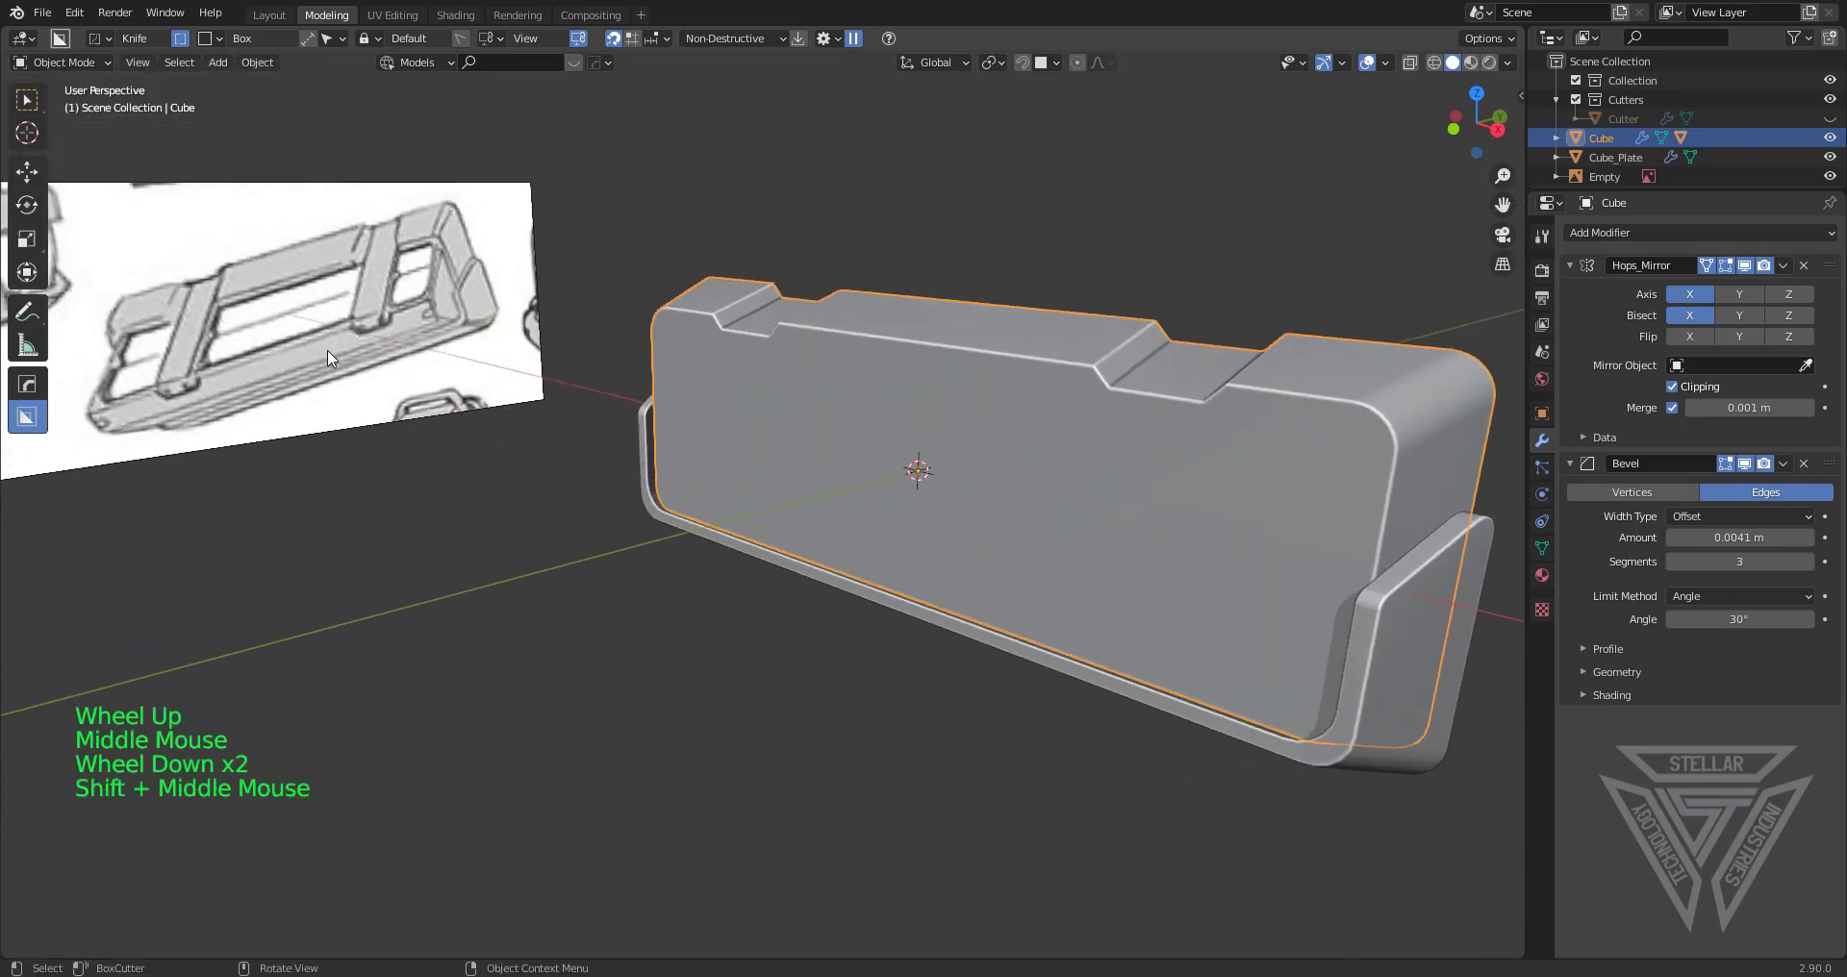
{"action": "middle_click_drag", "start_coordinate": [1164, 337], "coordinate": [1072, 337], "text": "shift"}
{"action": "scroll", "coordinate": [1070, 344], "scroll_direction": "down", "scroll_amount": 2}
{"action": "key", "text": "shift+a"}
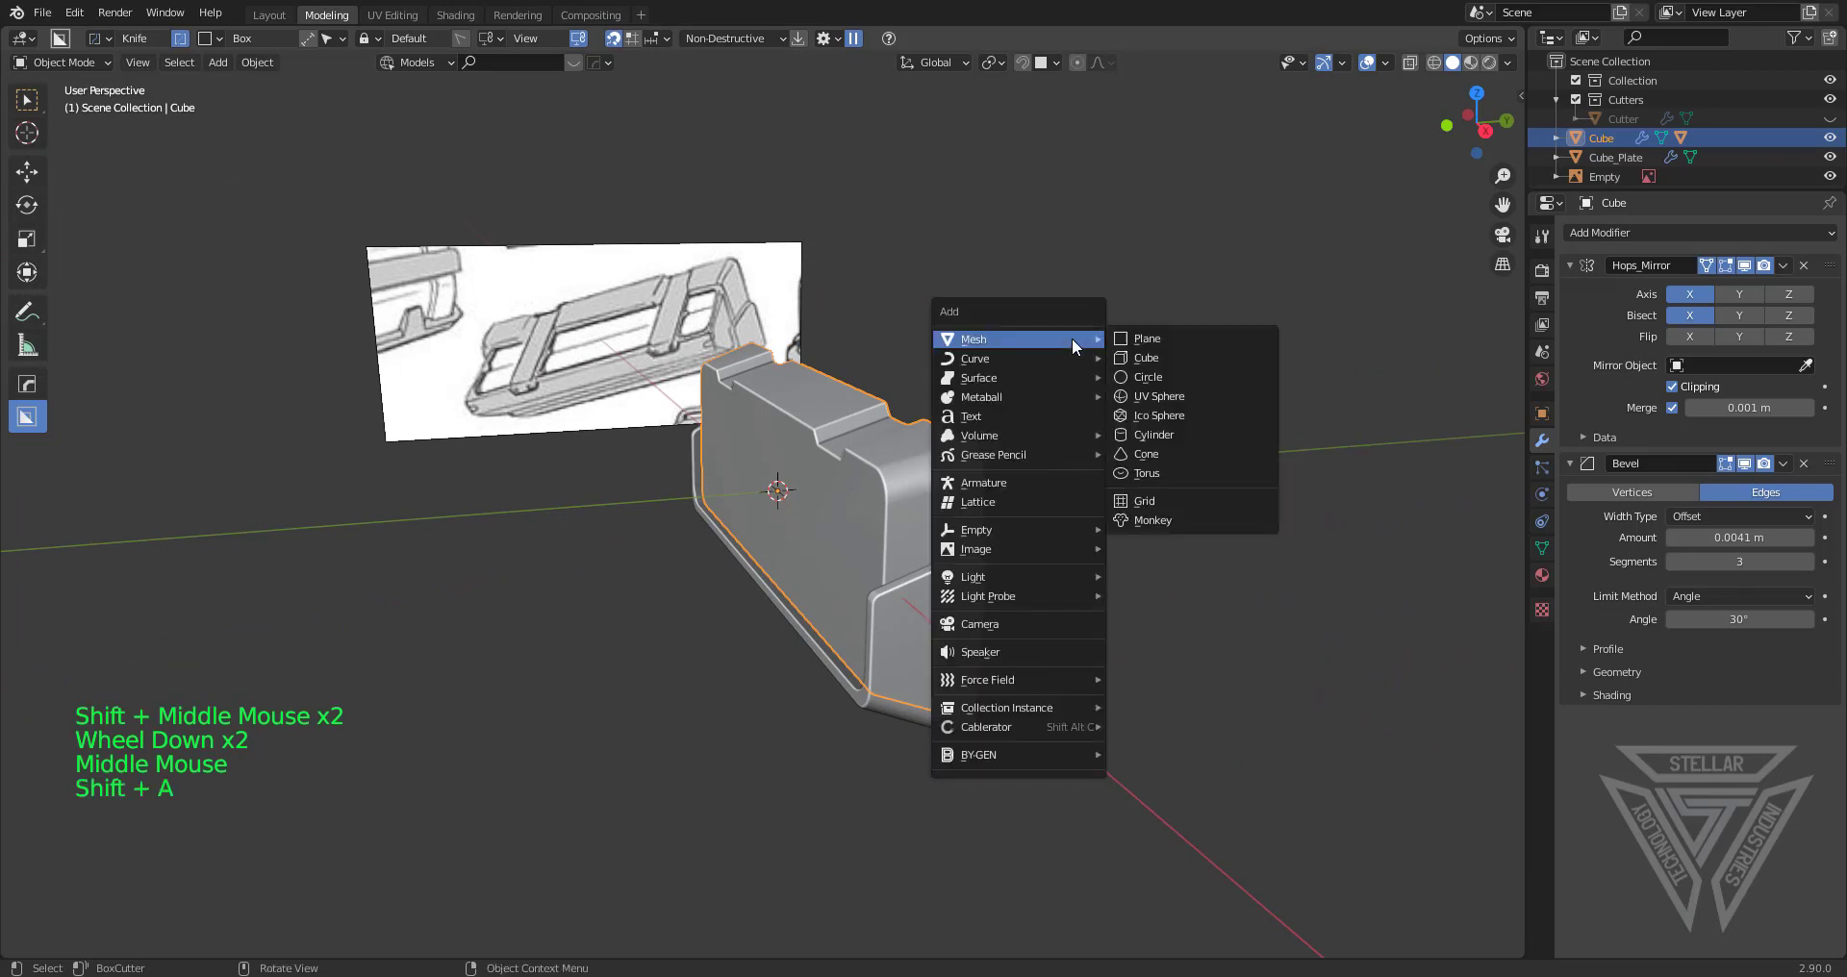
{"action": "left_click", "coordinate": [1179, 360]}
{"action": "key", "text": "s"}
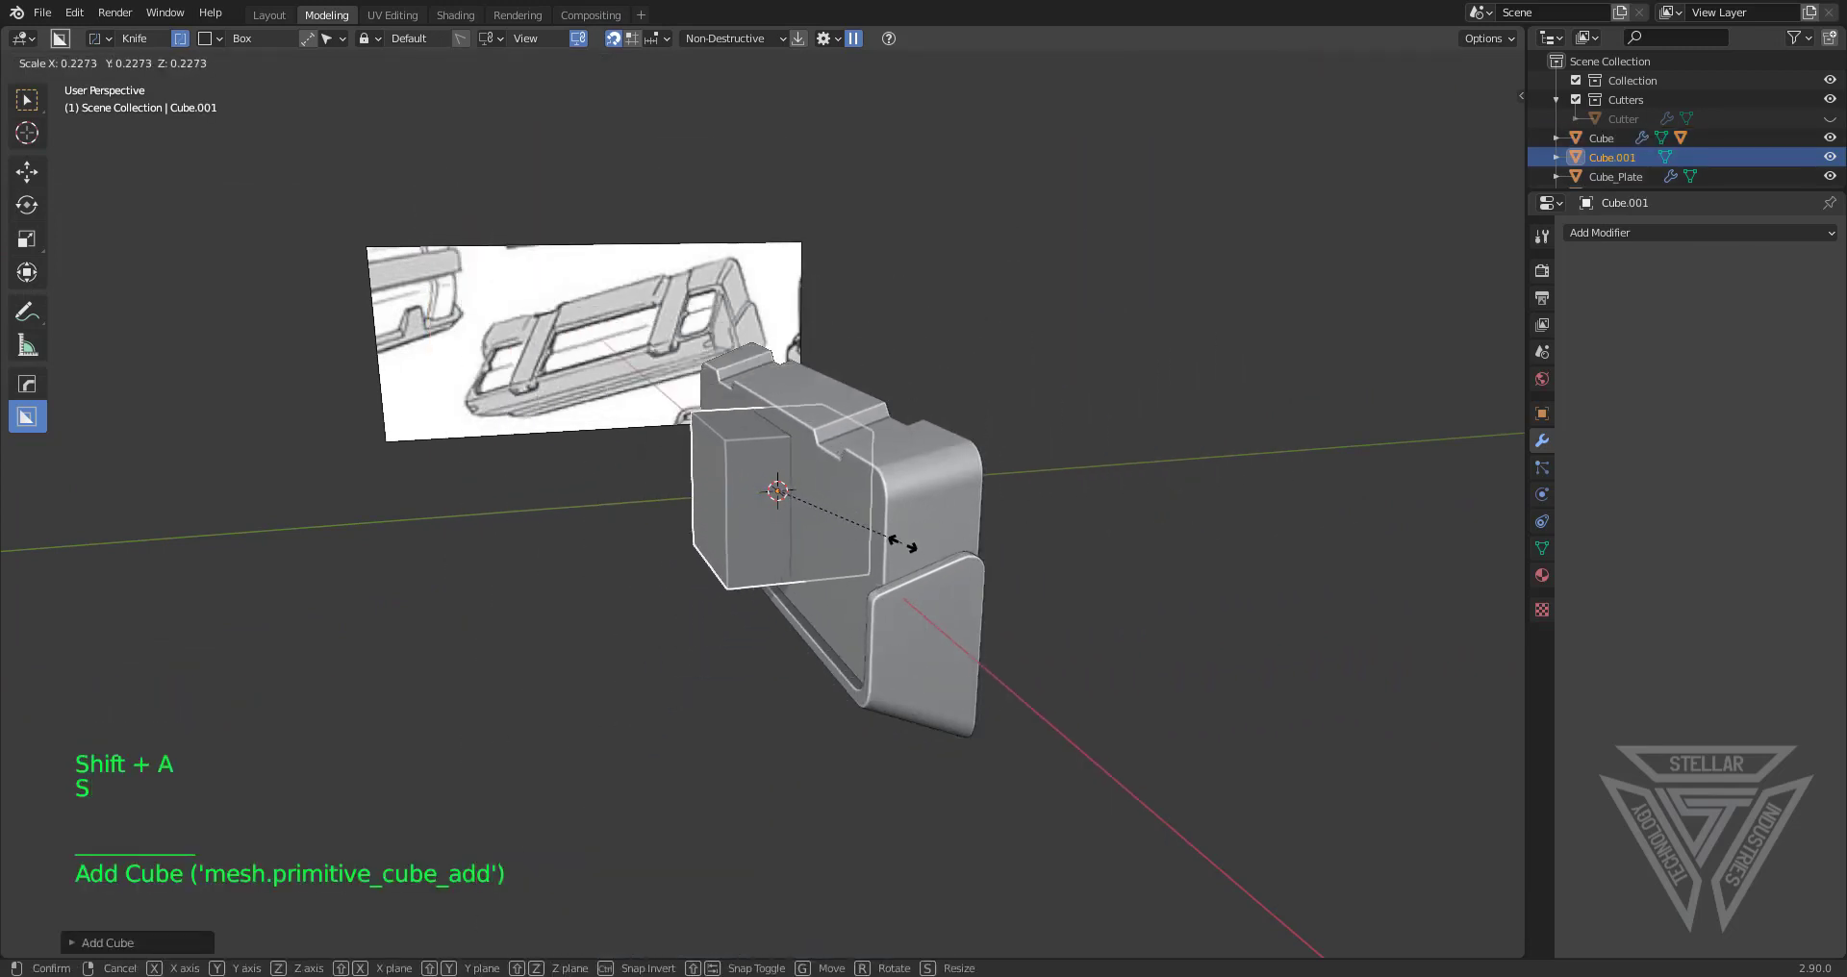
{"action": "left_click", "coordinate": [909, 539]}
Adjust the new cube's overall scale and stretch it lengthwise along the X axis
{"action": "middle_click_drag", "start_coordinate": [909, 539], "coordinate": [1022, 523]}
{"action": "key", "text": "s"}
{"action": "left_click", "coordinate": [995, 525]}
{"action": "key", "text": "s"}
{"action": "key", "text": "x"}
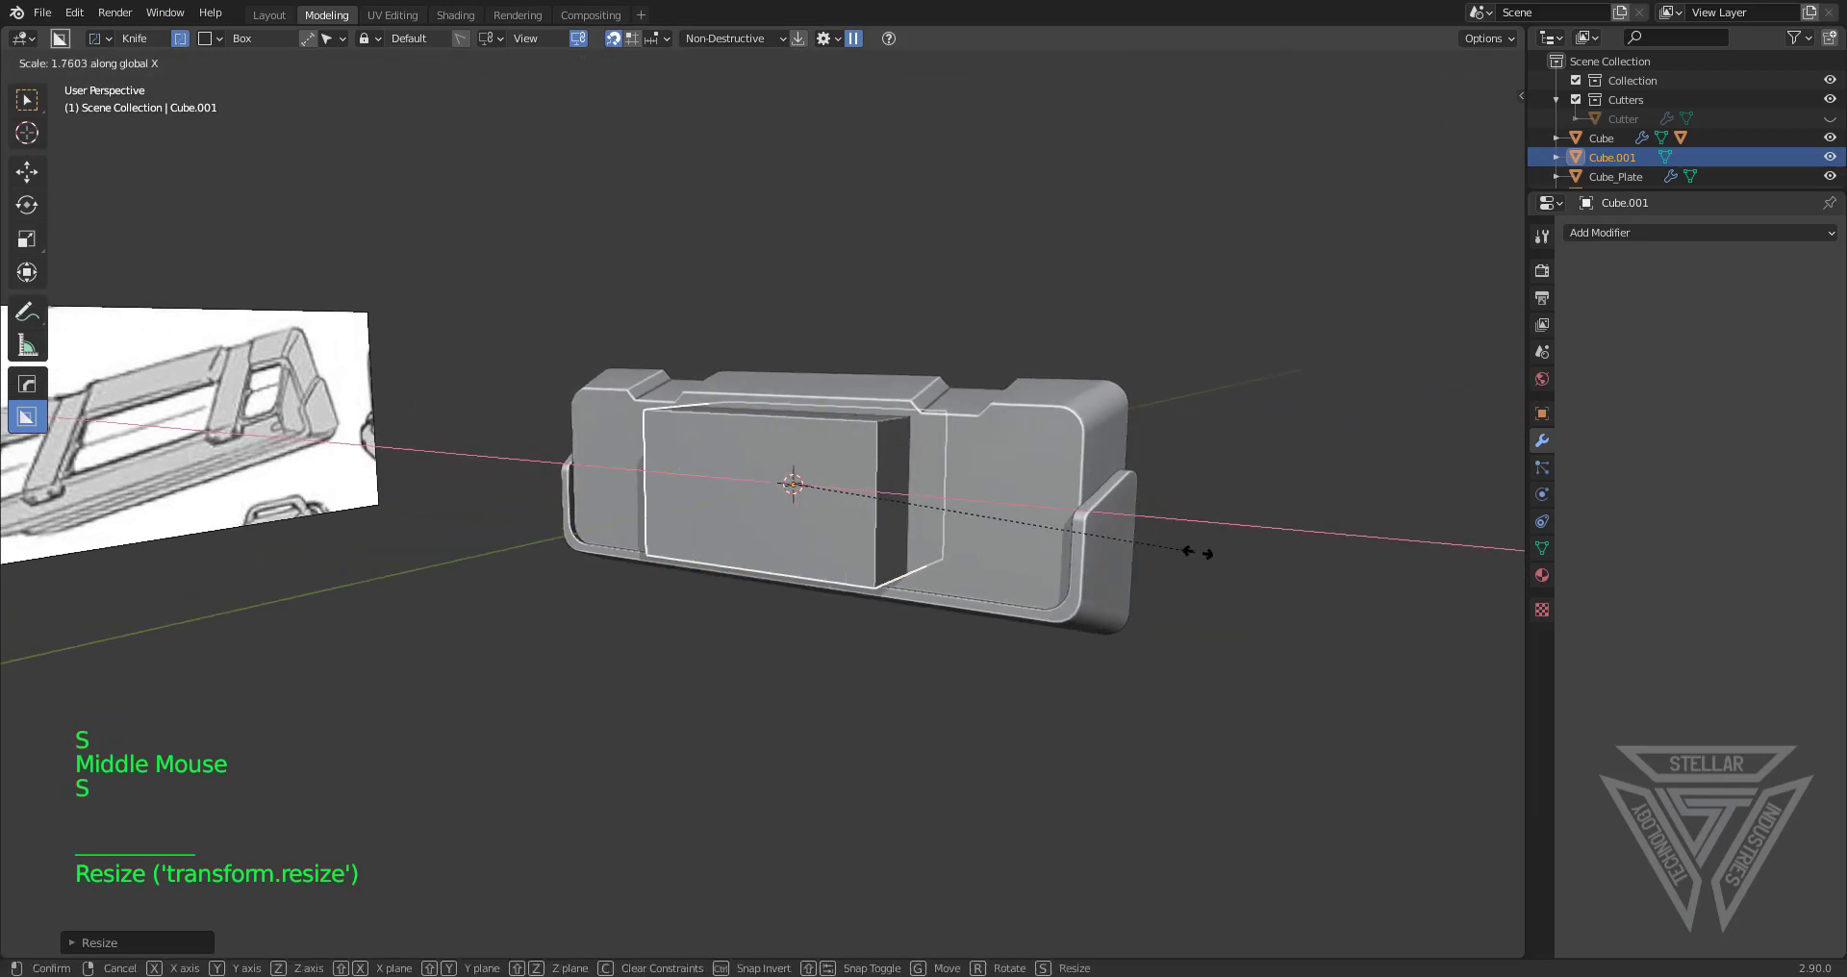
{"action": "left_click", "coordinate": [883, 625]}
Move the new cube's bottom face vertically to fit against the plate's lower rim
{"action": "scroll", "coordinate": [927, 600], "scroll_direction": "up", "scroll_amount": 2}
{"action": "middle_click_drag", "start_coordinate": [937, 580], "coordinate": [895, 577], "text": "shift"}
{"action": "middle_click_drag", "start_coordinate": [895, 577], "coordinate": [780, 551]}
{"action": "scroll", "coordinate": [939, 573], "scroll_direction": "up", "scroll_amount": 3}
{"action": "scroll", "coordinate": [800, 568], "scroll_direction": "down", "scroll_amount": 2}
{"action": "scroll", "coordinate": [780, 550], "scroll_direction": "up", "scroll_amount": 1}
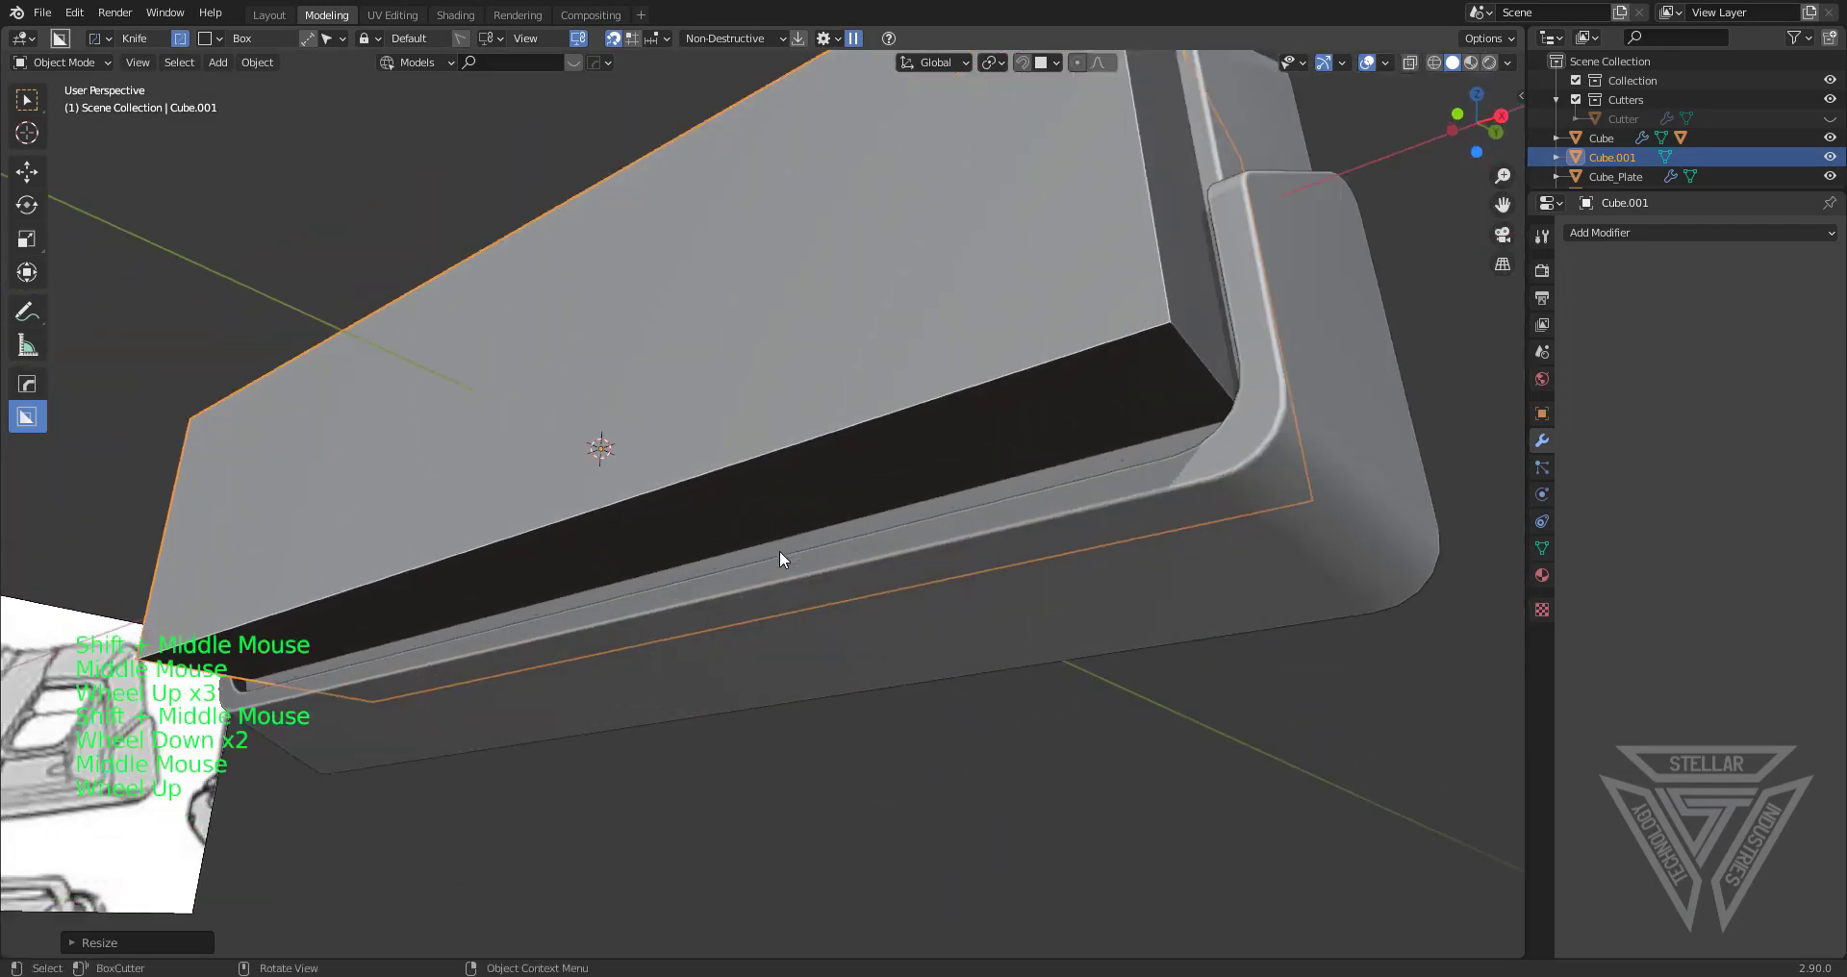
{"action": "key", "text": "Tab"}
{"action": "key", "text": "3"}
{"action": "left_click", "coordinate": [927, 447]}
{"action": "middle_click_drag", "start_coordinate": [928, 446], "coordinate": [1058, 574]}
{"action": "key", "text": "g"}
{"action": "key", "text": "shift"}
{"action": "left_click", "coordinate": [1019, 701]}
Select both end faces of the new cube and scale them along X to fit between the plate's upturned ends
{"action": "left_click", "coordinate": [1186, 562]}
{"action": "scroll", "coordinate": [1186, 563], "scroll_direction": "down", "scroll_amount": 2}
{"action": "middle_click_drag", "start_coordinate": [1187, 563], "coordinate": [664, 472]}
{"action": "left_click", "coordinate": [549, 493], "text": "shift"}
{"action": "scroll", "coordinate": [770, 538], "scroll_direction": "up", "scroll_amount": 2}
{"action": "middle_click_drag", "start_coordinate": [770, 539], "coordinate": [1075, 439], "text": "shift"}
{"action": "key", "text": "s"}
{"action": "key", "text": "x"}
{"action": "left_click", "coordinate": [992, 538]}
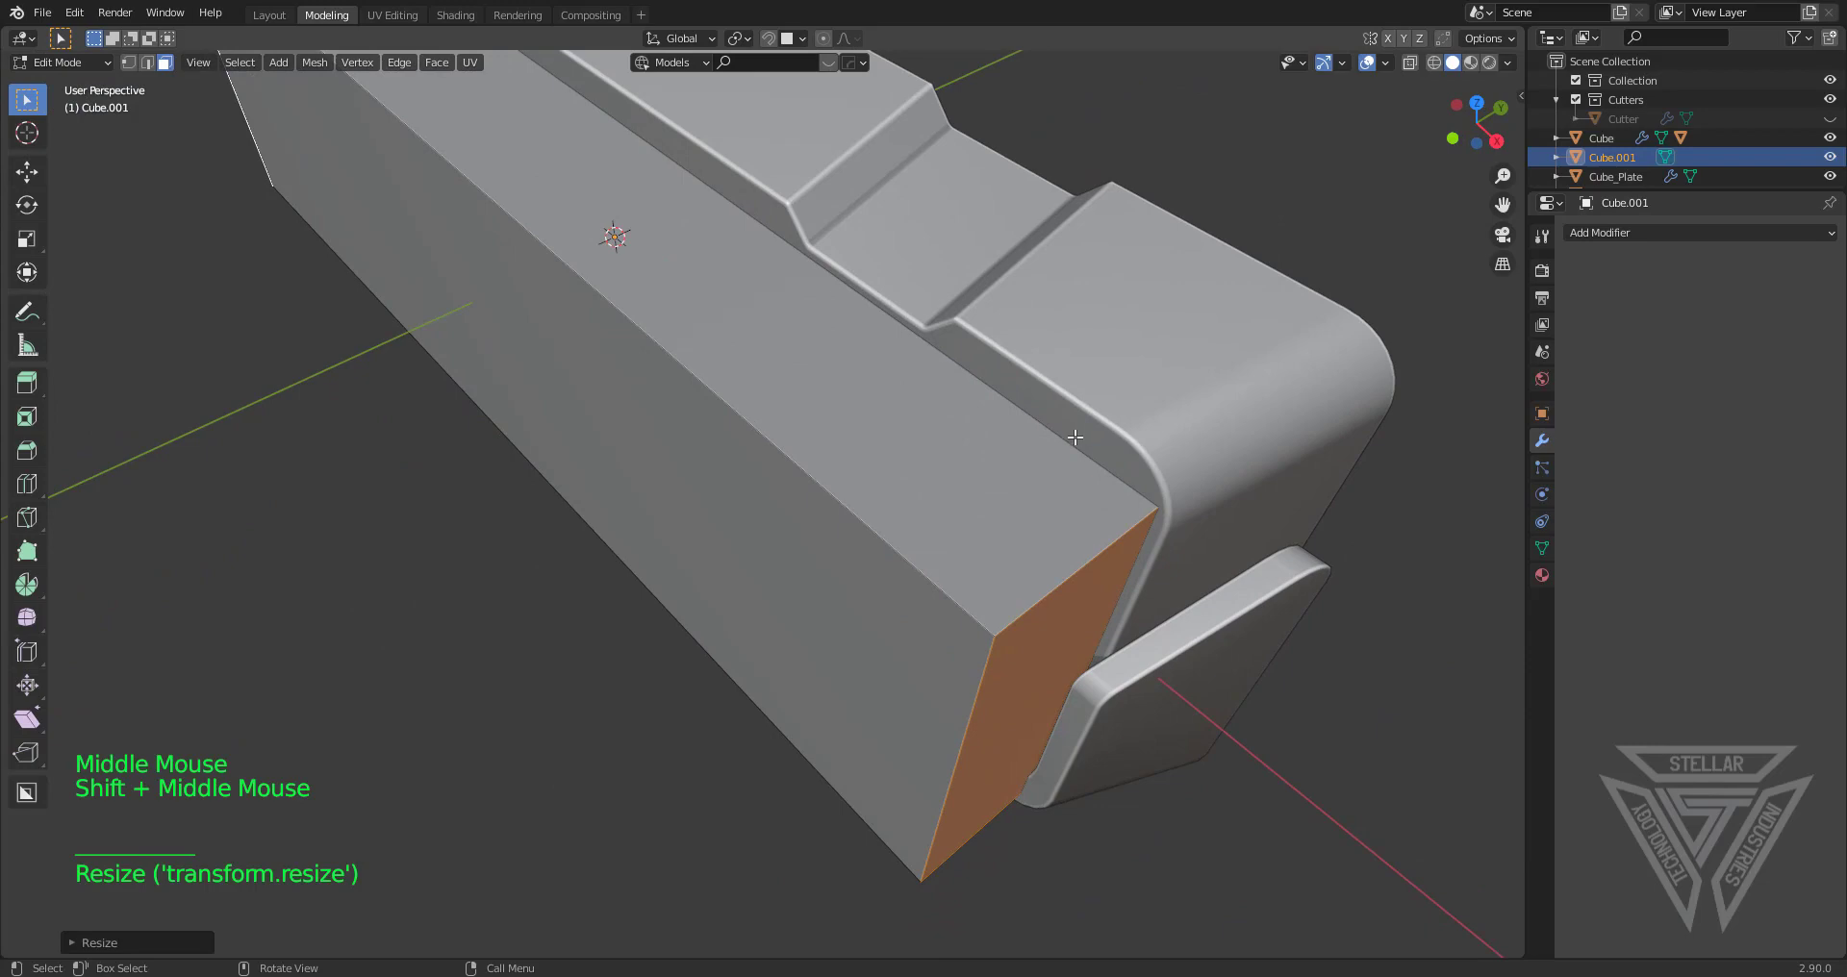
Raise the new cube's lower front edge along Z to give the underside a slope
{"action": "middle_click_drag", "start_coordinate": [937, 513], "coordinate": [1003, 382]}
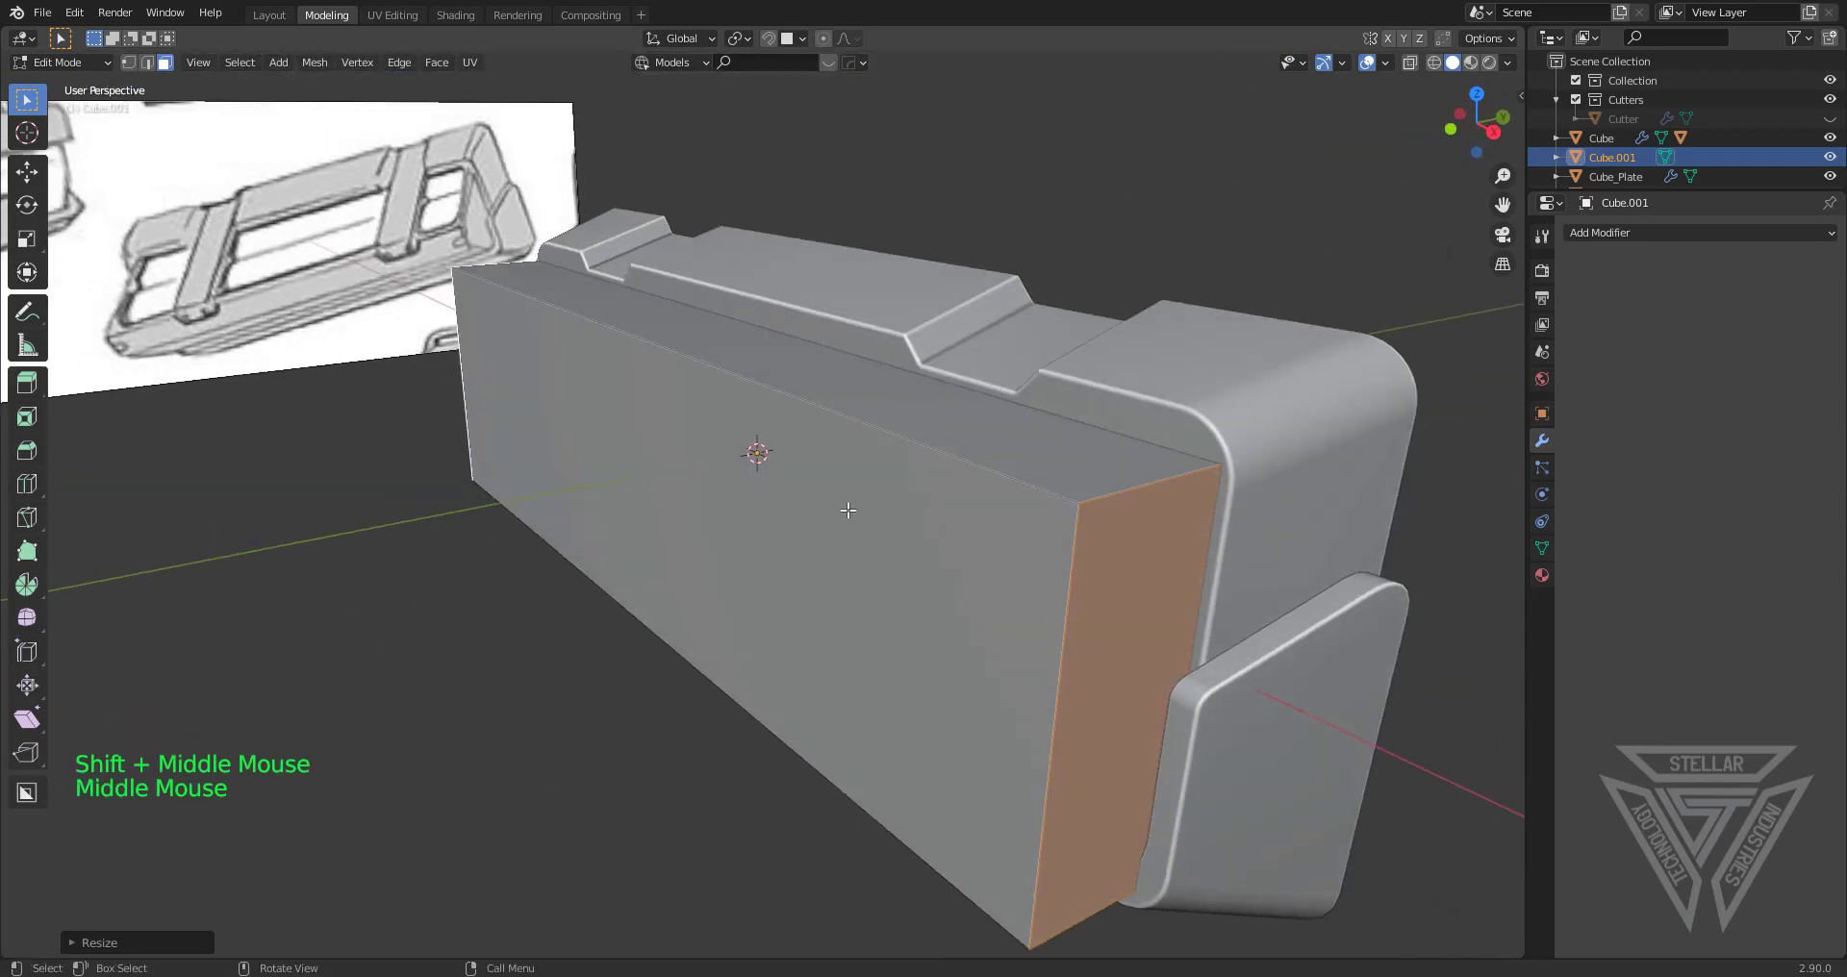
{"action": "left_click", "coordinate": [806, 562]}
{"action": "middle_click_drag", "start_coordinate": [837, 587], "coordinate": [852, 538]}
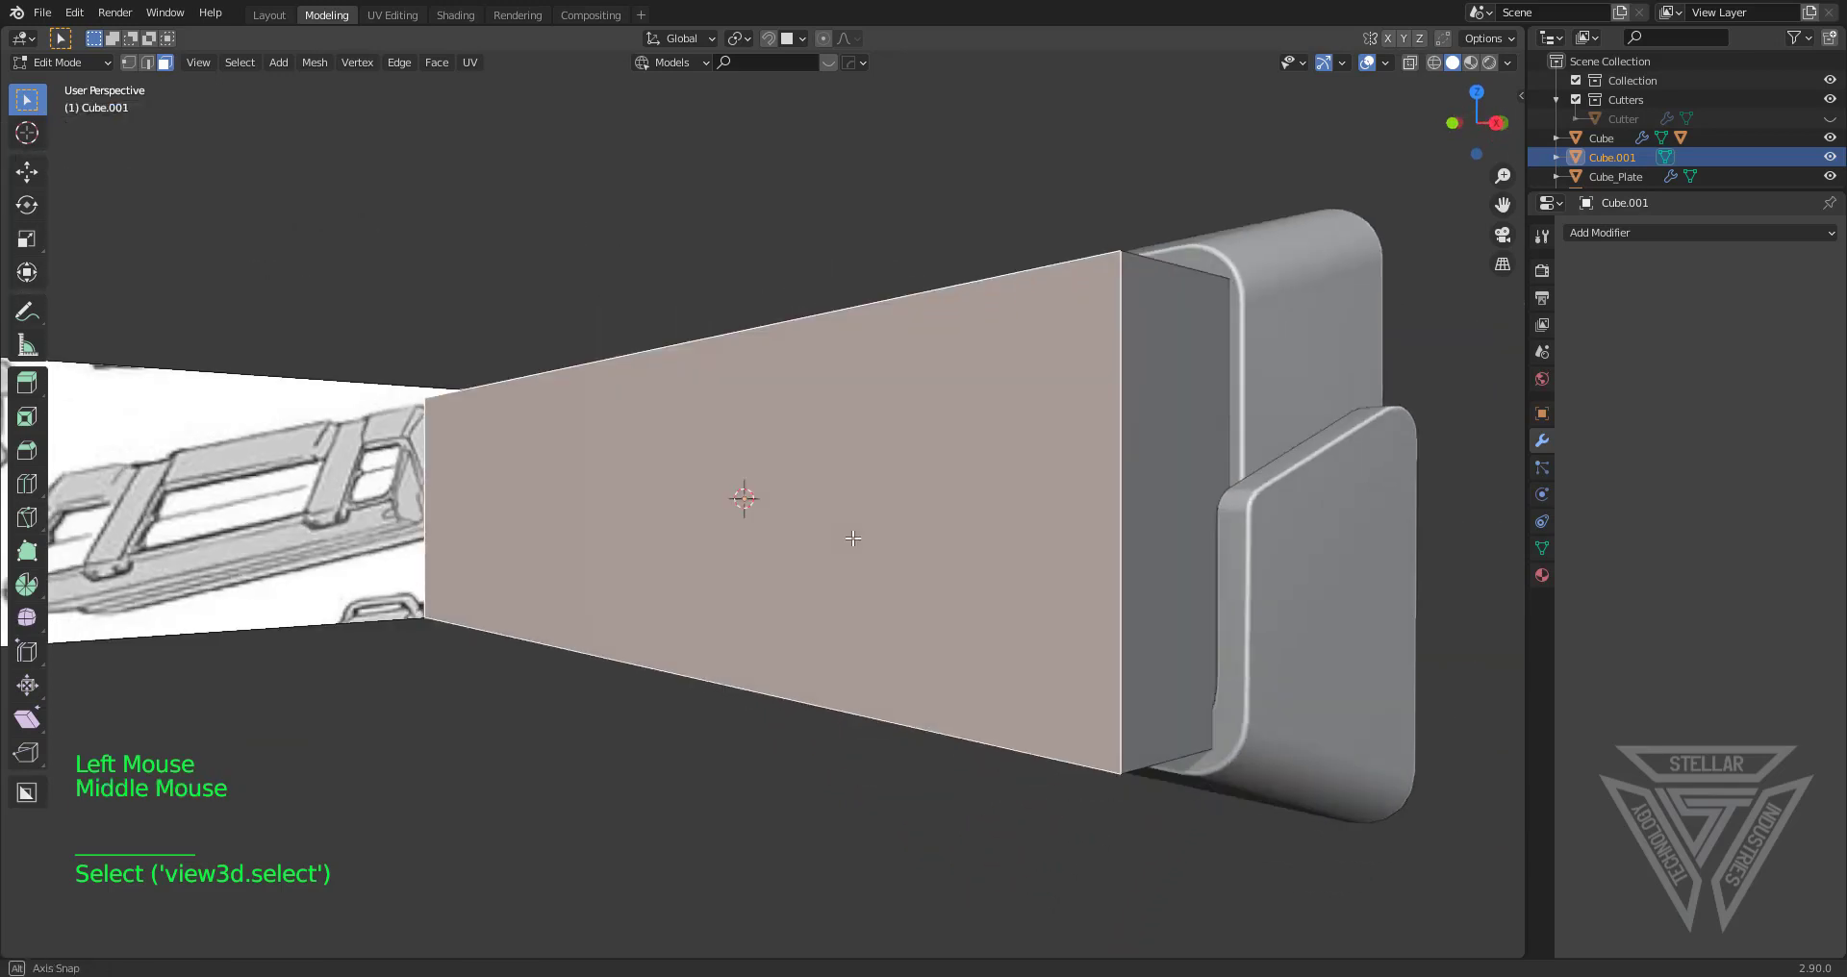
{"action": "key", "text": "2"}
{"action": "left_click", "coordinate": [794, 699]}
{"action": "middle_click_drag", "start_coordinate": [793, 700], "coordinate": [907, 639]}
{"action": "key", "text": "g"}
{"action": "key", "text": "z"}
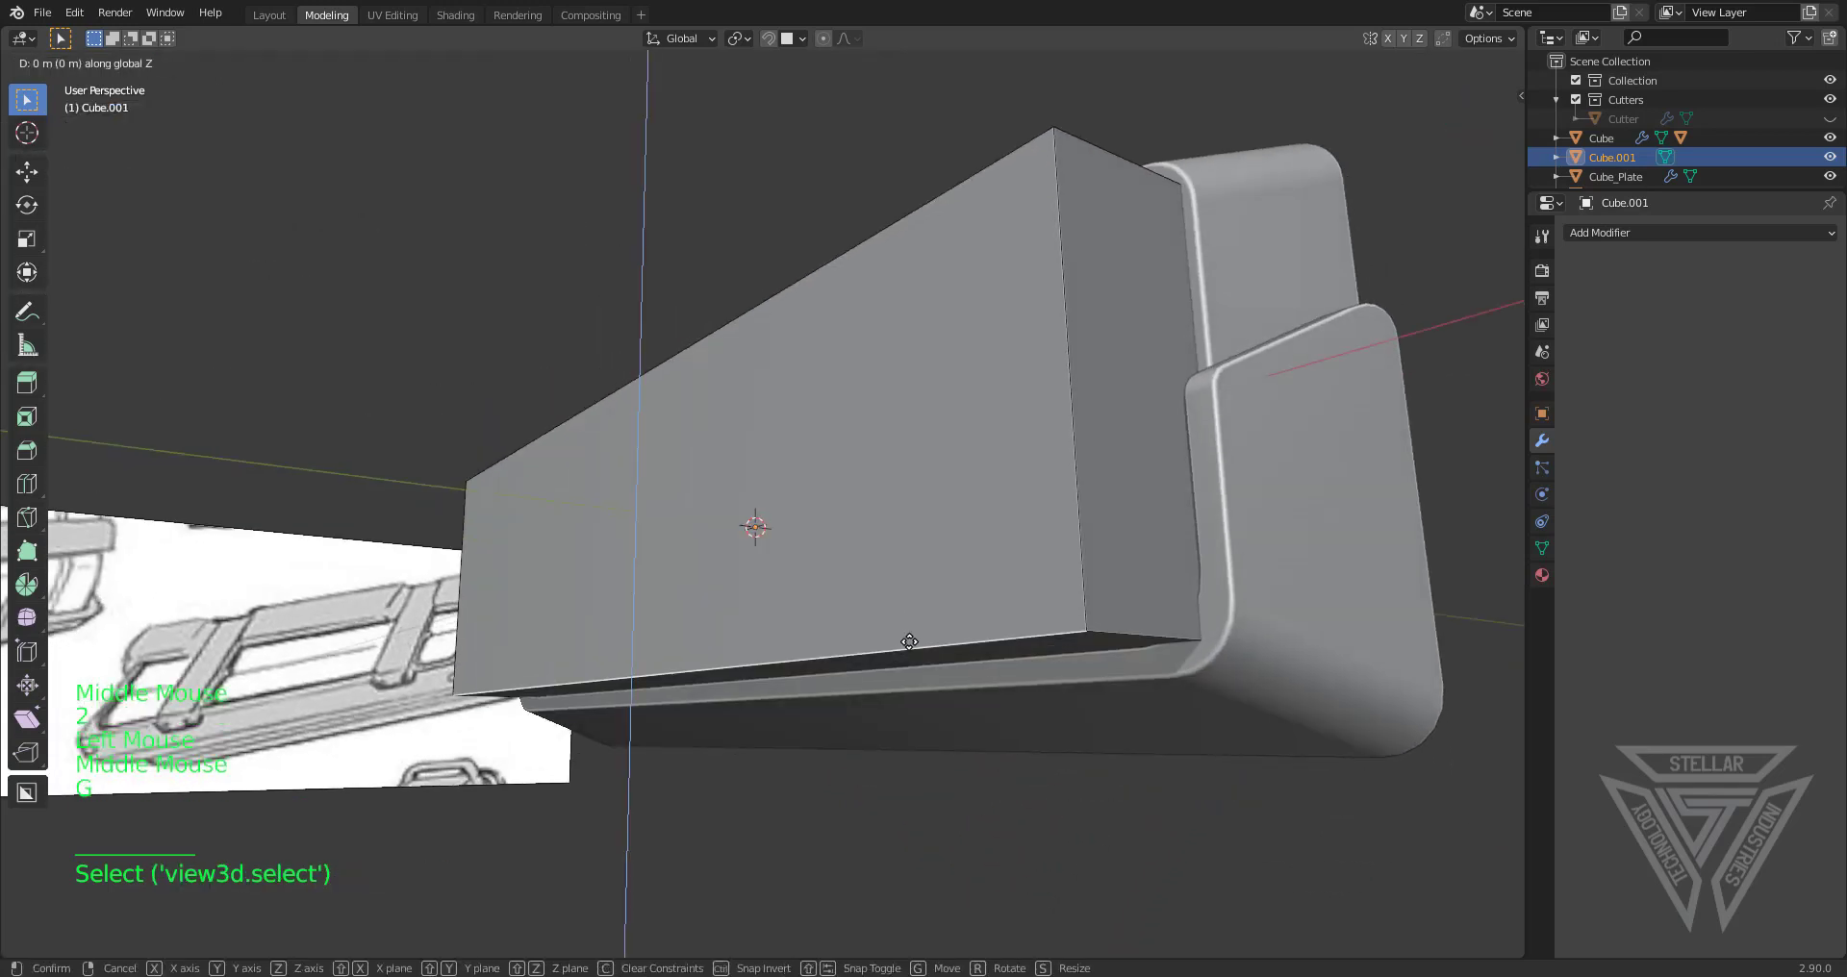
{"action": "left_click", "coordinate": [898, 462]}
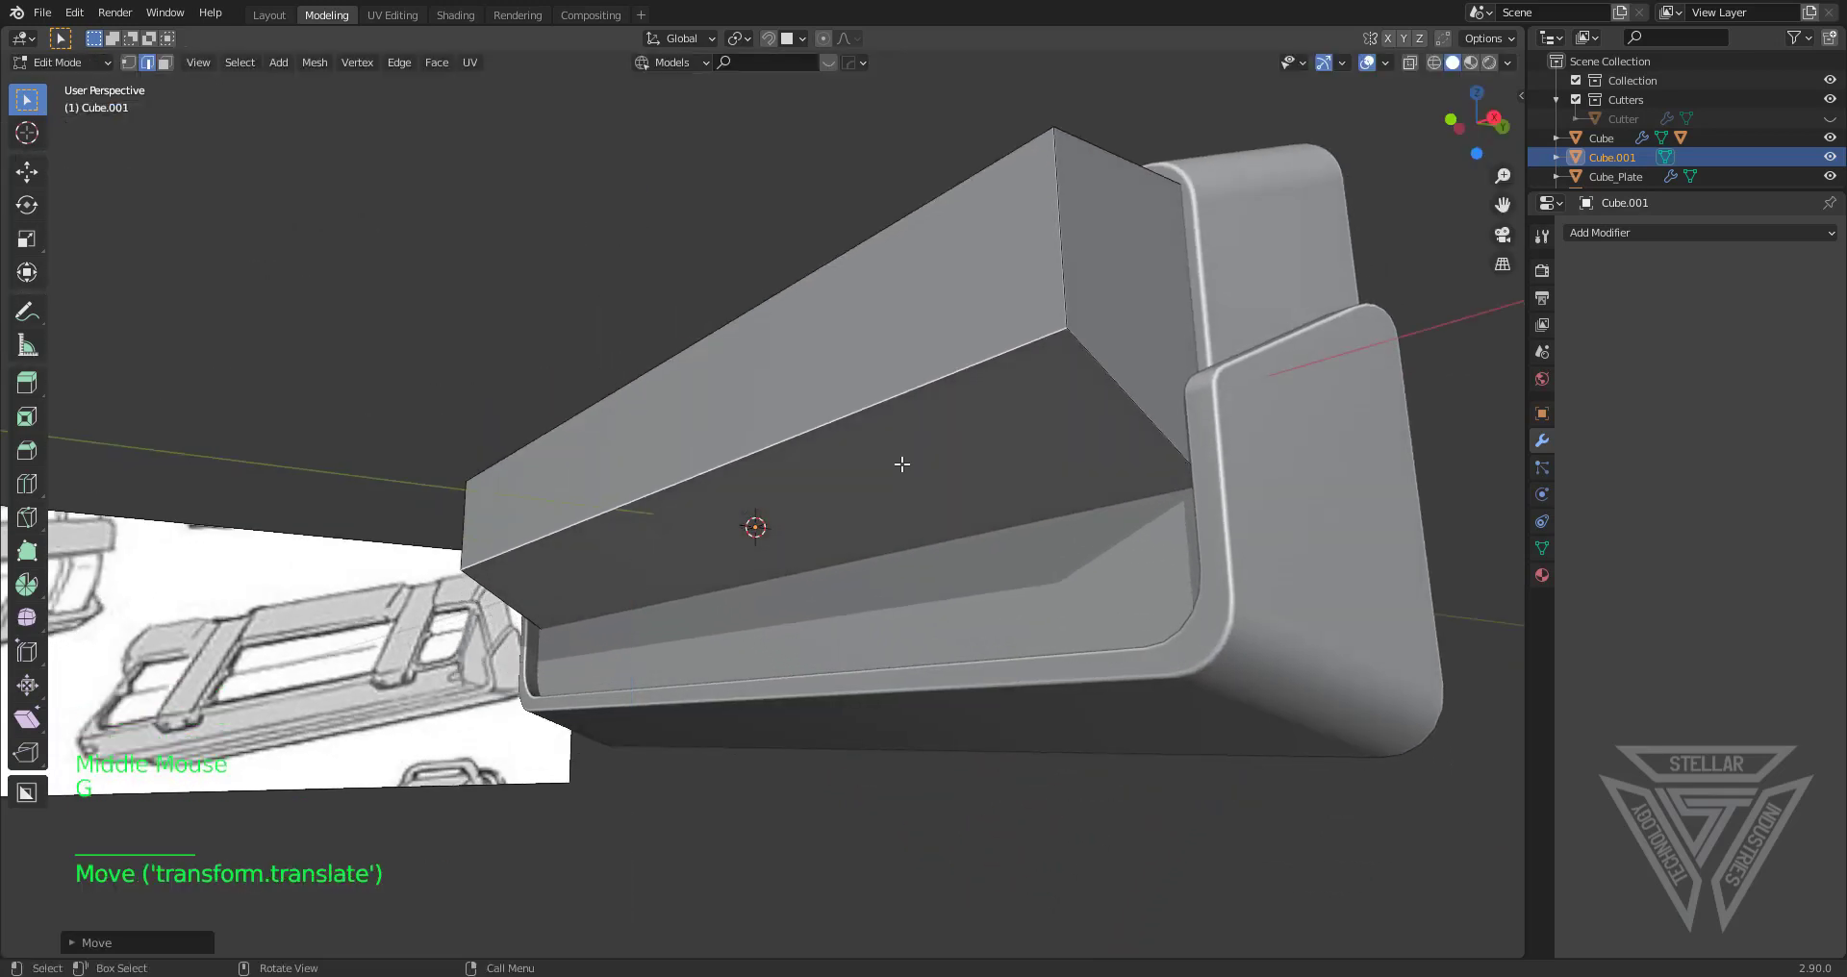
Move the whole sloped cube along the Y axis so it projects from the front of the notched block
{"action": "key", "text": "Tab"}
{"action": "key", "text": "g"}
{"action": "key", "text": "x"}
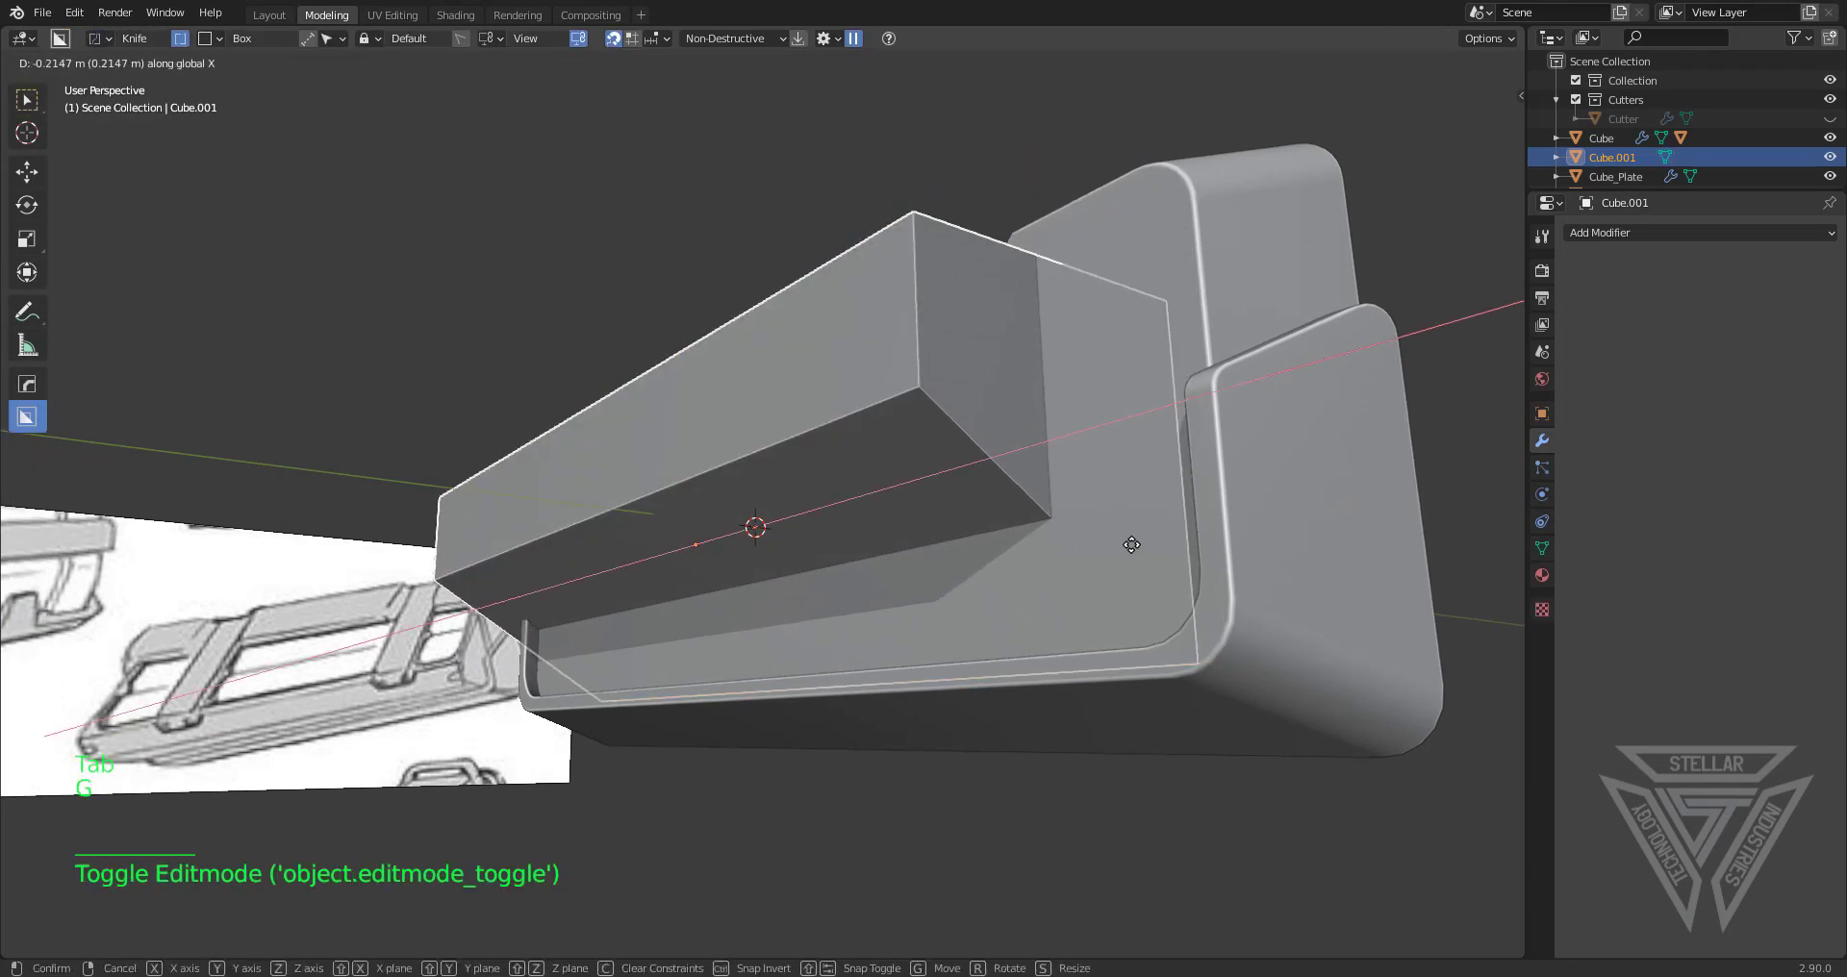
{"action": "key", "text": "y"}
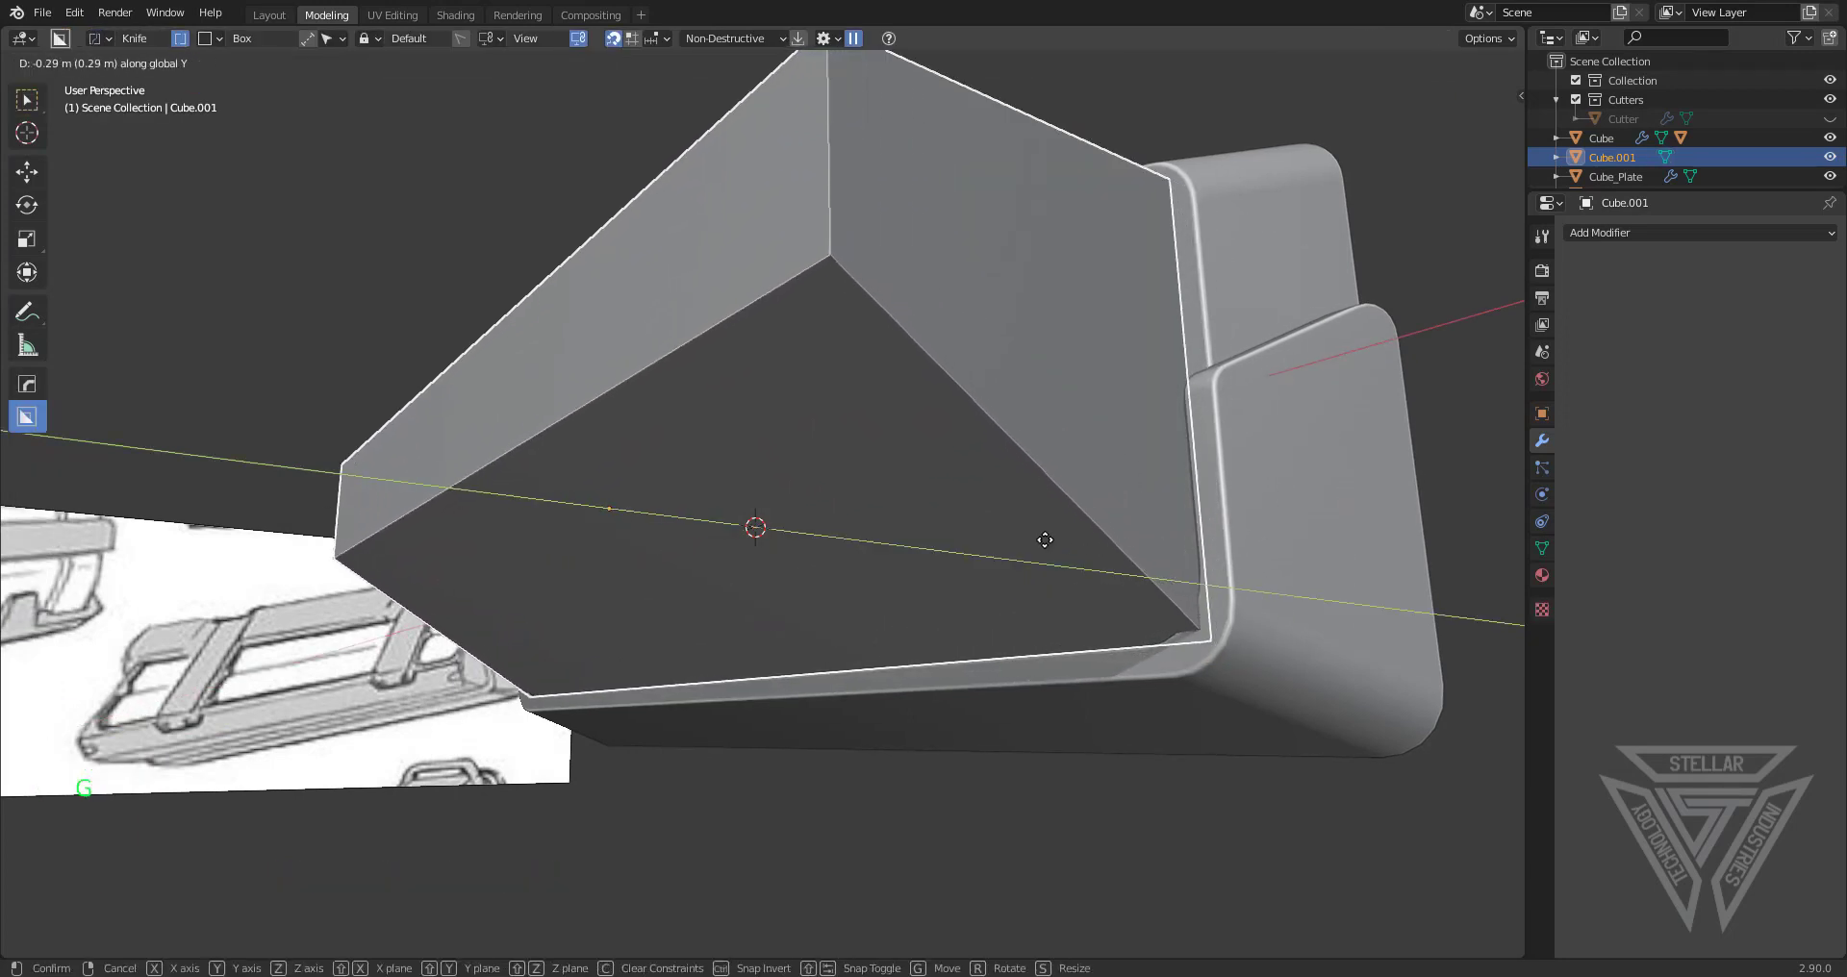
{"action": "key", "text": "shift"}
{"action": "left_click", "coordinate": [1270, 540]}
Select the sloped cube's front face and move it back toward the notched block
{"action": "middle_click_drag", "start_coordinate": [1270, 539], "coordinate": [1001, 520]}
{"action": "scroll", "coordinate": [1051, 575], "scroll_direction": "down", "scroll_amount": 5}
{"action": "scroll", "coordinate": [845, 506], "scroll_direction": "up", "scroll_amount": 3}
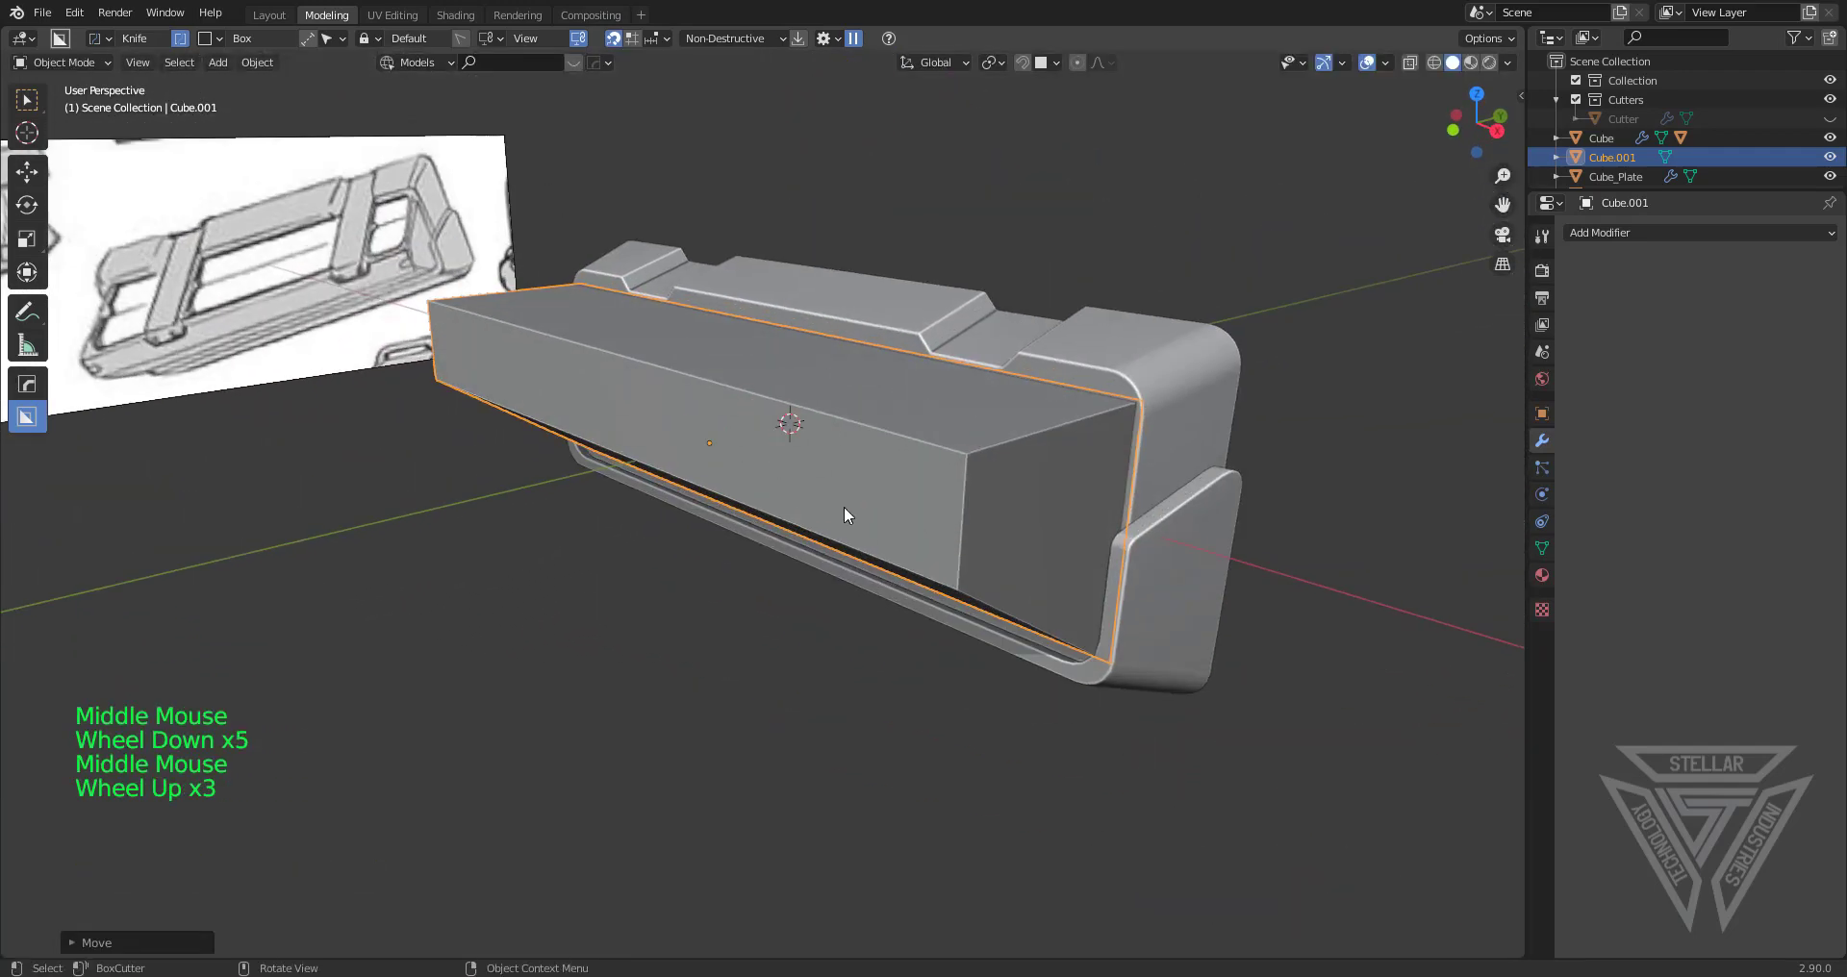
{"action": "key", "text": "Tab"}
{"action": "middle_click_drag", "start_coordinate": [840, 504], "coordinate": [882, 535]}
{"action": "key", "text": "3"}
{"action": "left_click", "coordinate": [857, 520]}
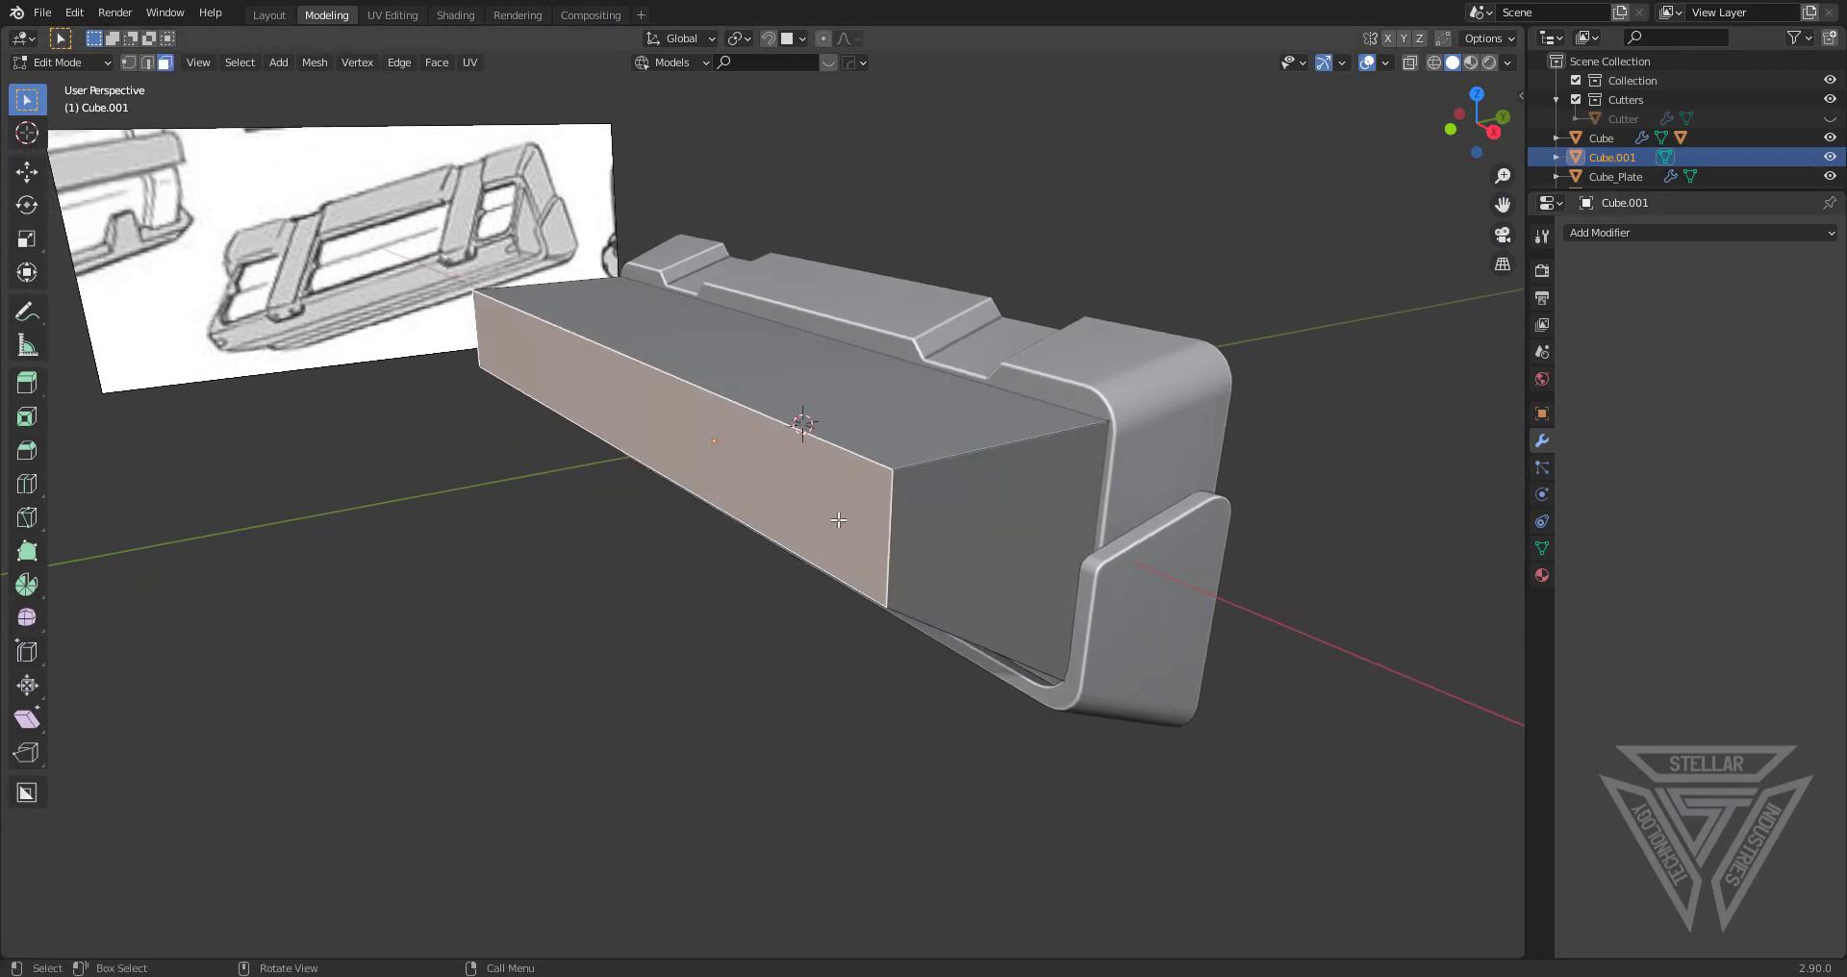
{"action": "key", "text": "g"}
{"action": "mouse_move", "coordinate": [924, 524]}
{"action": "middle_mouse_down", "text": "shift"}
{"action": "mouse_move", "coordinate": [922, 545]}
{"action": "mouse_move", "coordinate": [959, 522]}
{"action": "middle_mouse_up", "text": "shift"}
{"action": "left_click", "coordinate": [962, 550]}
Lower the sloped cube's front face about 0.067 m along the Z axis
{"action": "key", "text": "g"}
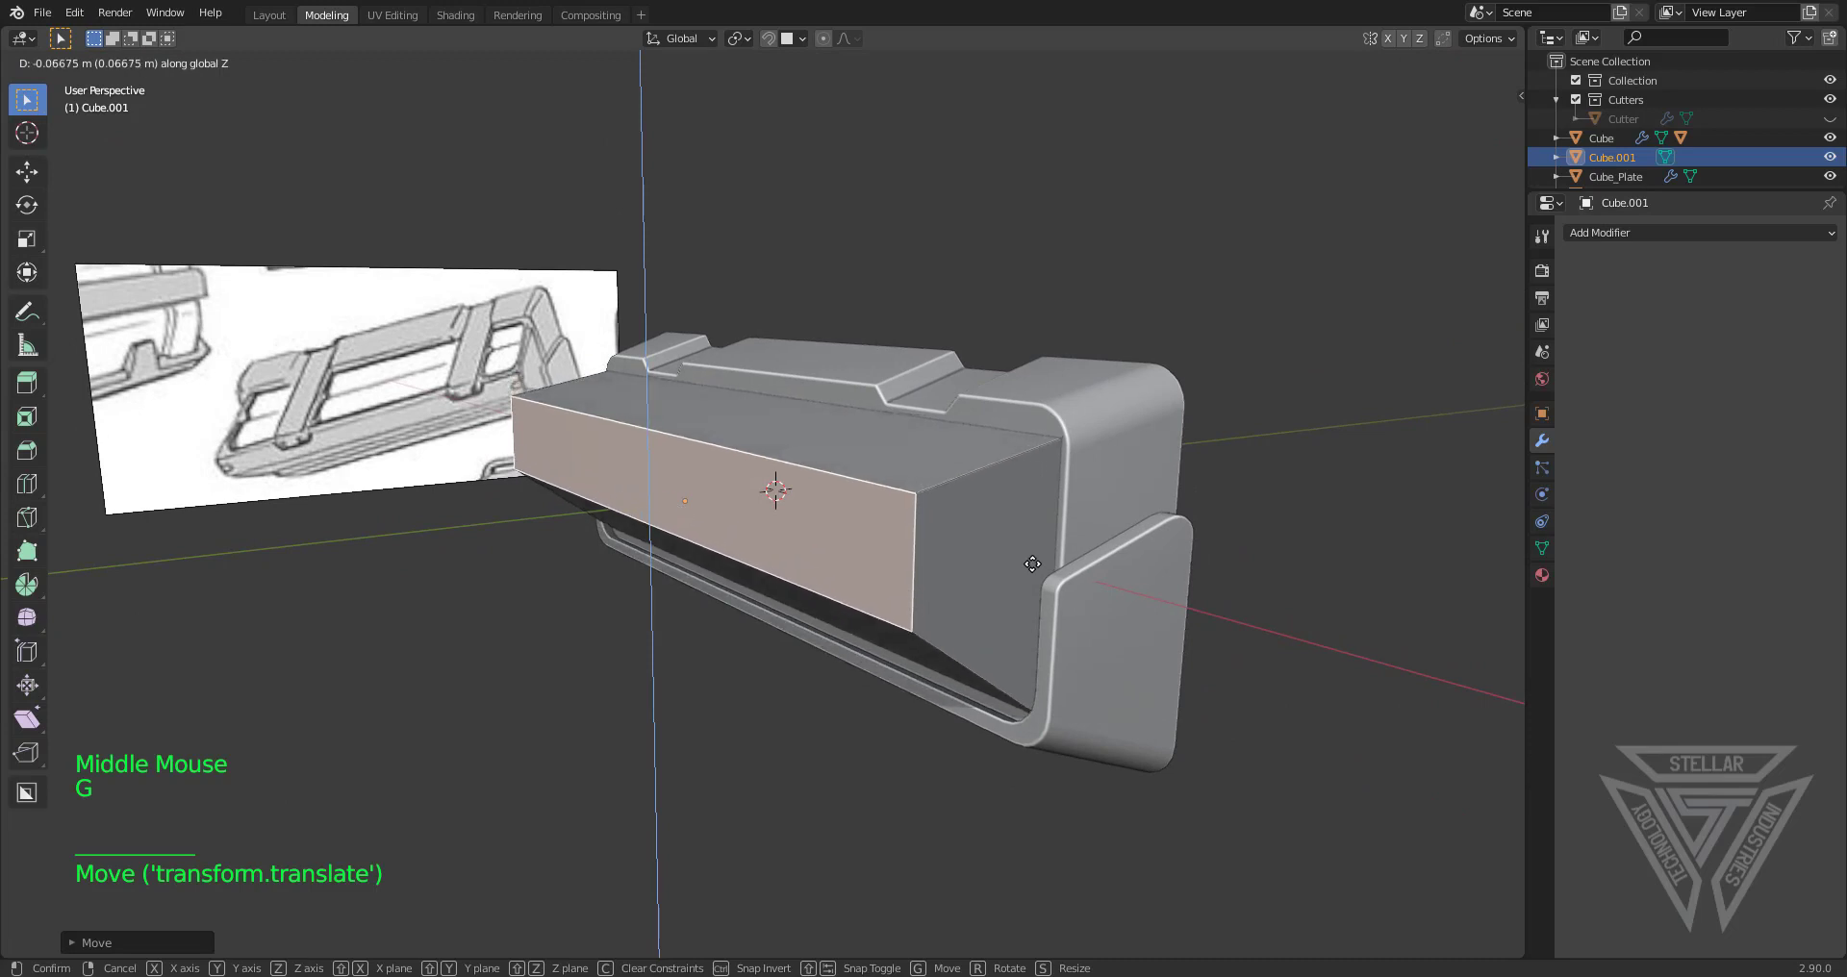
{"action": "left_click", "coordinate": [644, 448]}
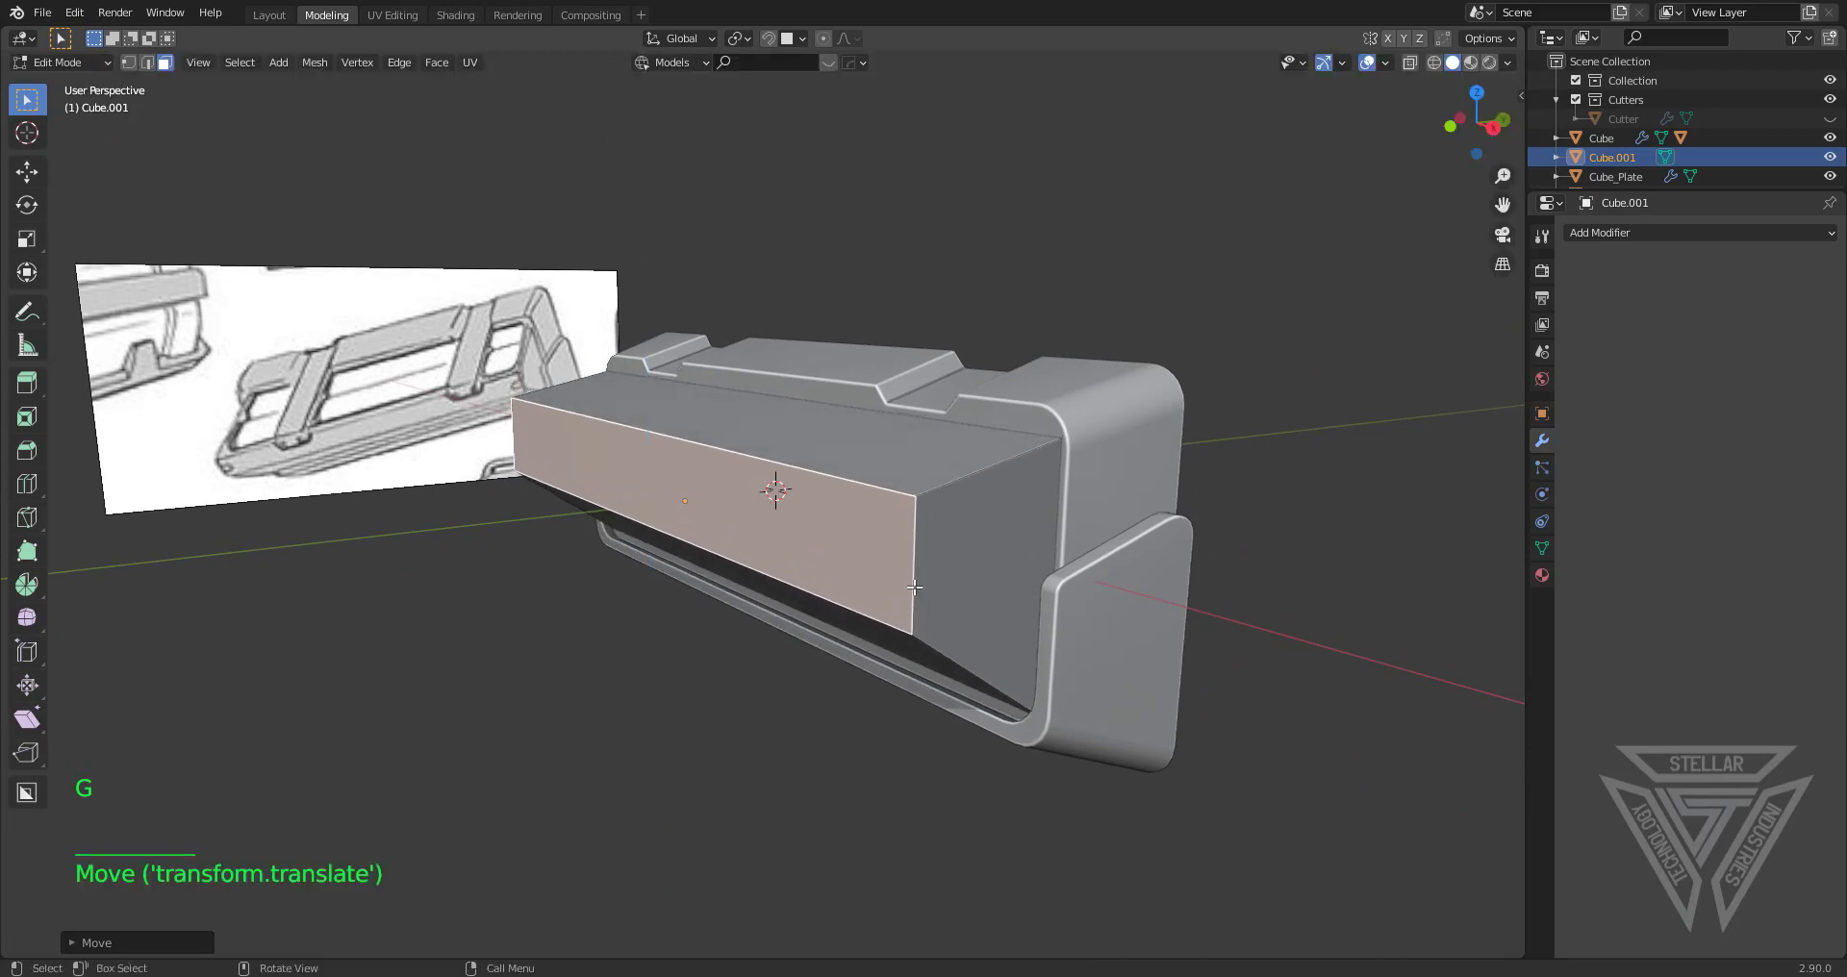
{"action": "scroll", "coordinate": [914, 586], "scroll_direction": "up", "scroll_amount": 2}
{"action": "middle_click_drag", "start_coordinate": [914, 587], "coordinate": [864, 595], "text": "shift"}
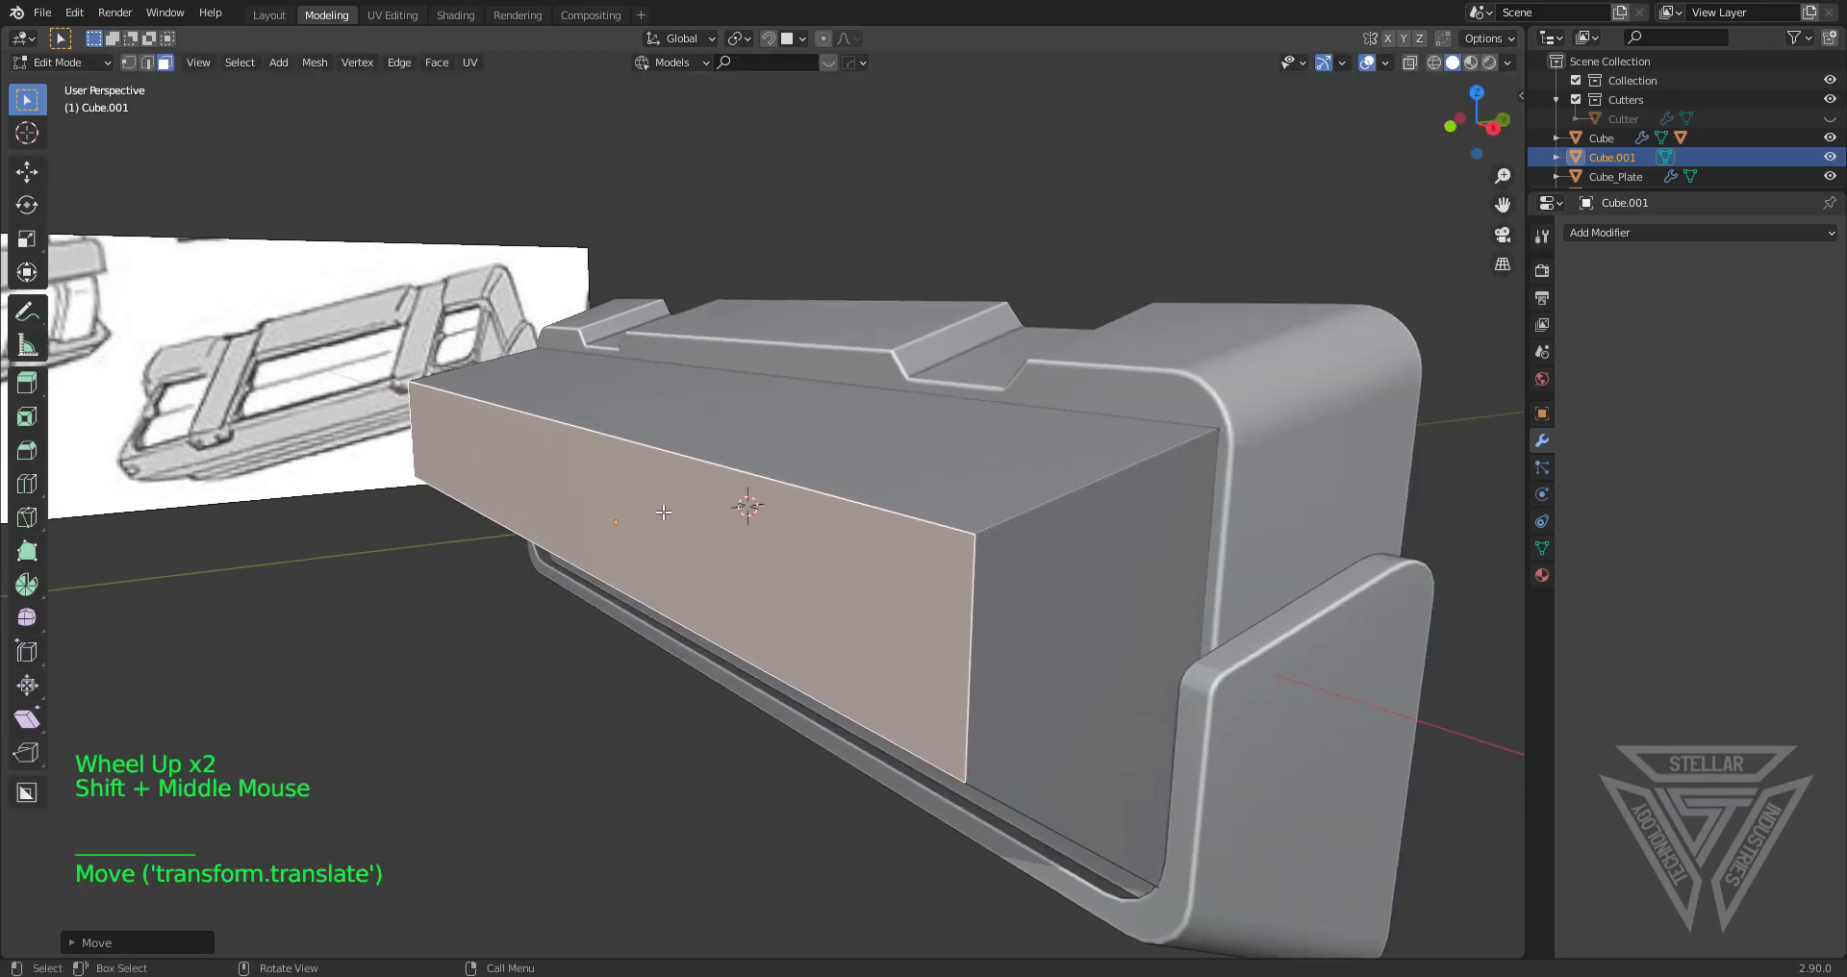
Move the sloped cube's front face again to refine its position relative to the notched block
{"action": "scroll", "coordinate": [1088, 610], "scroll_direction": "down", "scroll_amount": 1}
{"action": "middle_click_drag", "start_coordinate": [1093, 610], "coordinate": [438, 583]}
{"action": "key", "text": "g"}
{"action": "left_click", "coordinate": [1072, 611]}
Try to bevel the vertical front corner edges and adjoining lower side edges at both ends of the sloped cube
{"action": "key", "text": "2"}
{"action": "left_click", "coordinate": [1048, 596]}
{"action": "left_click", "coordinate": [1097, 720], "text": "shift"}
{"action": "left_click", "coordinate": [438, 583], "text": "shift"}
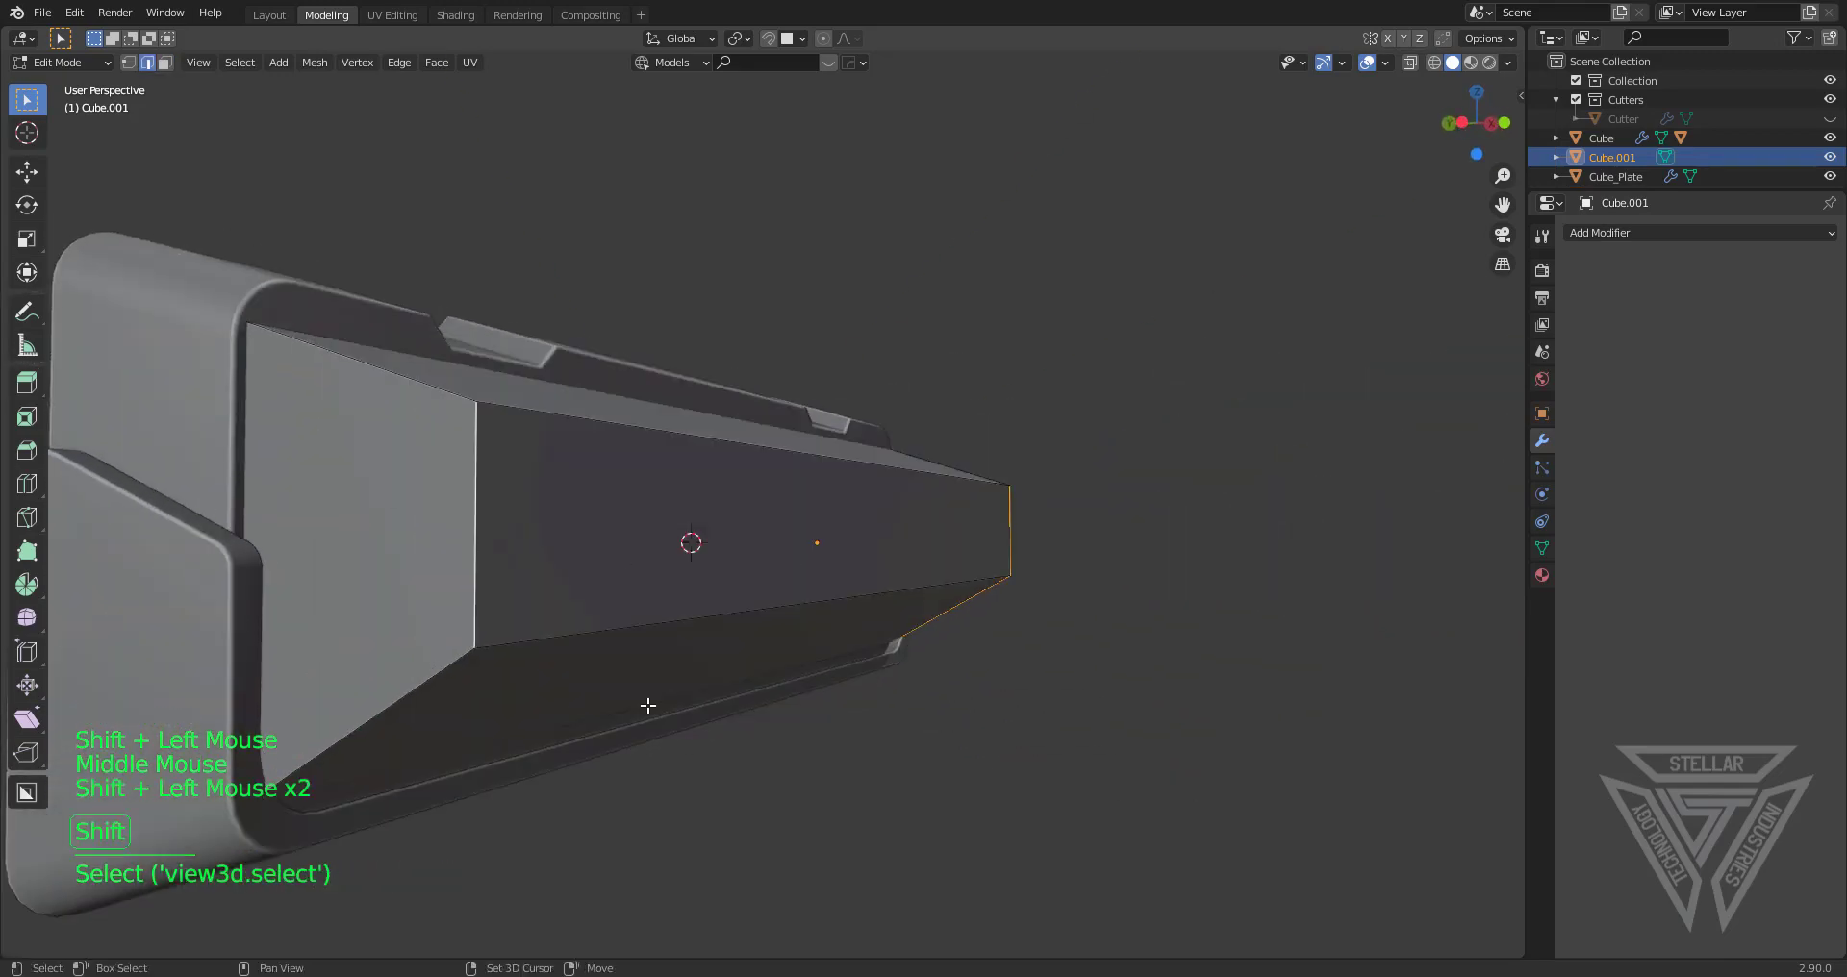
{"action": "middle_click_drag", "start_coordinate": [647, 705], "coordinate": [503, 388]}
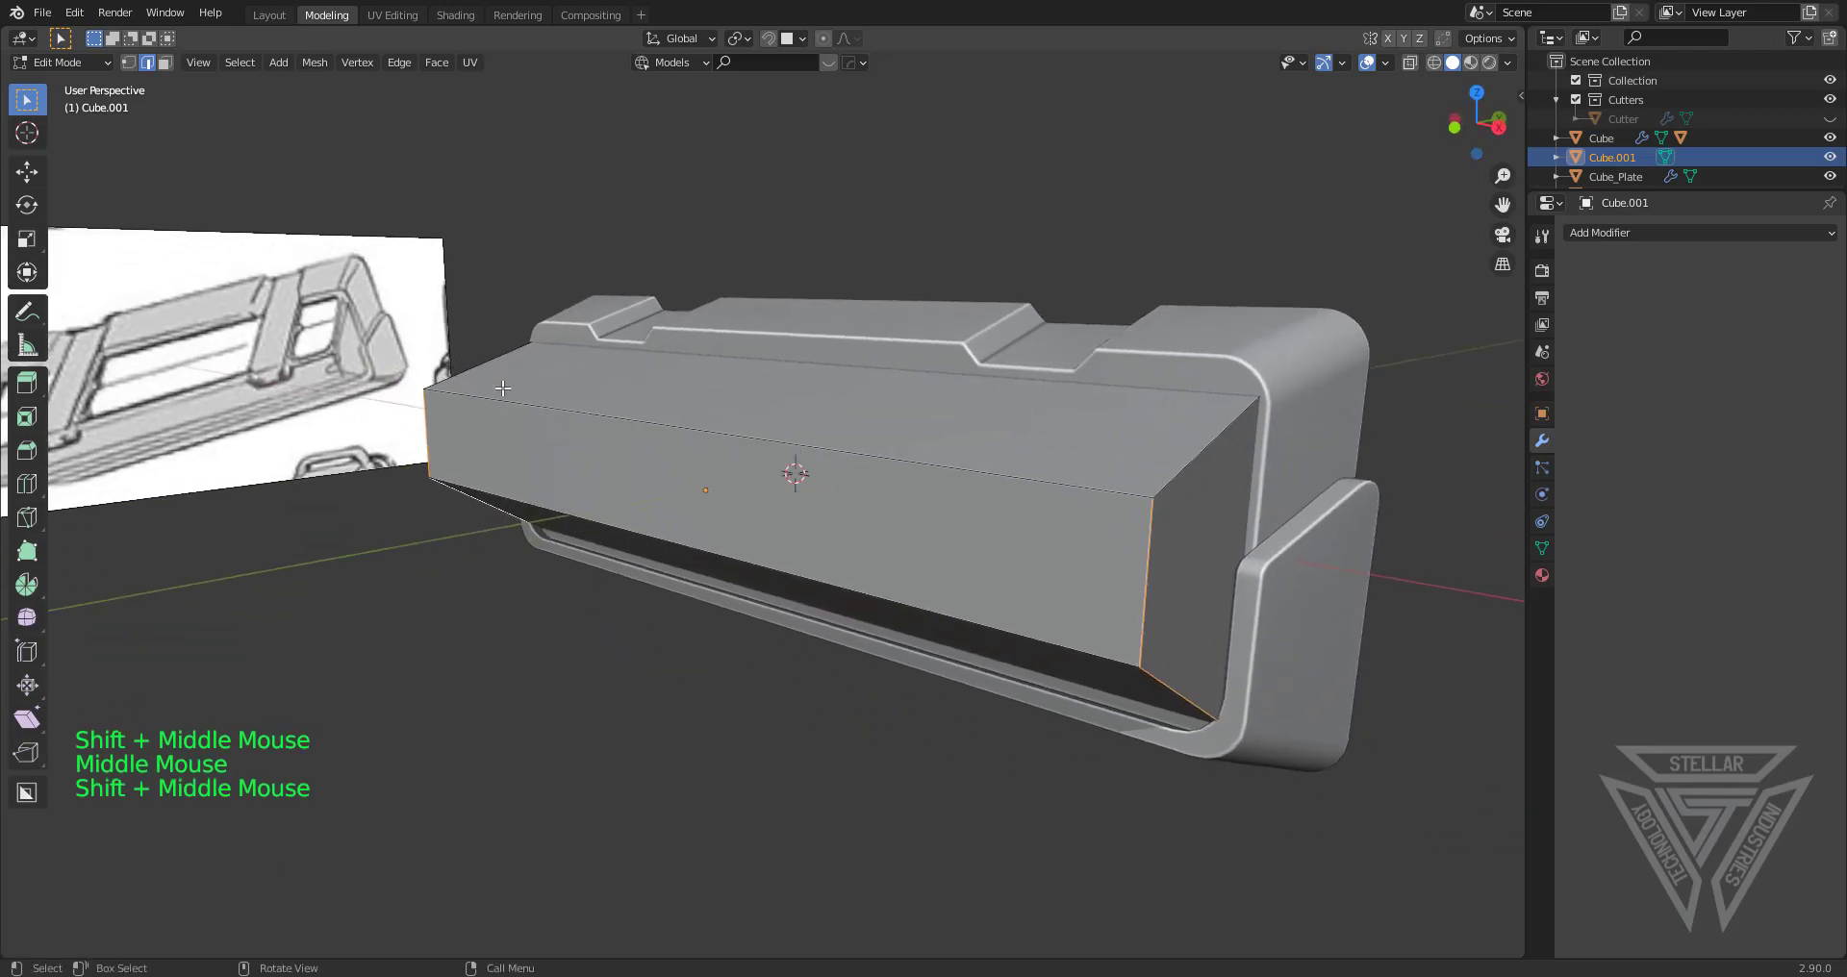
{"action": "middle_click_drag", "start_coordinate": [785, 456], "coordinate": [771, 465]}
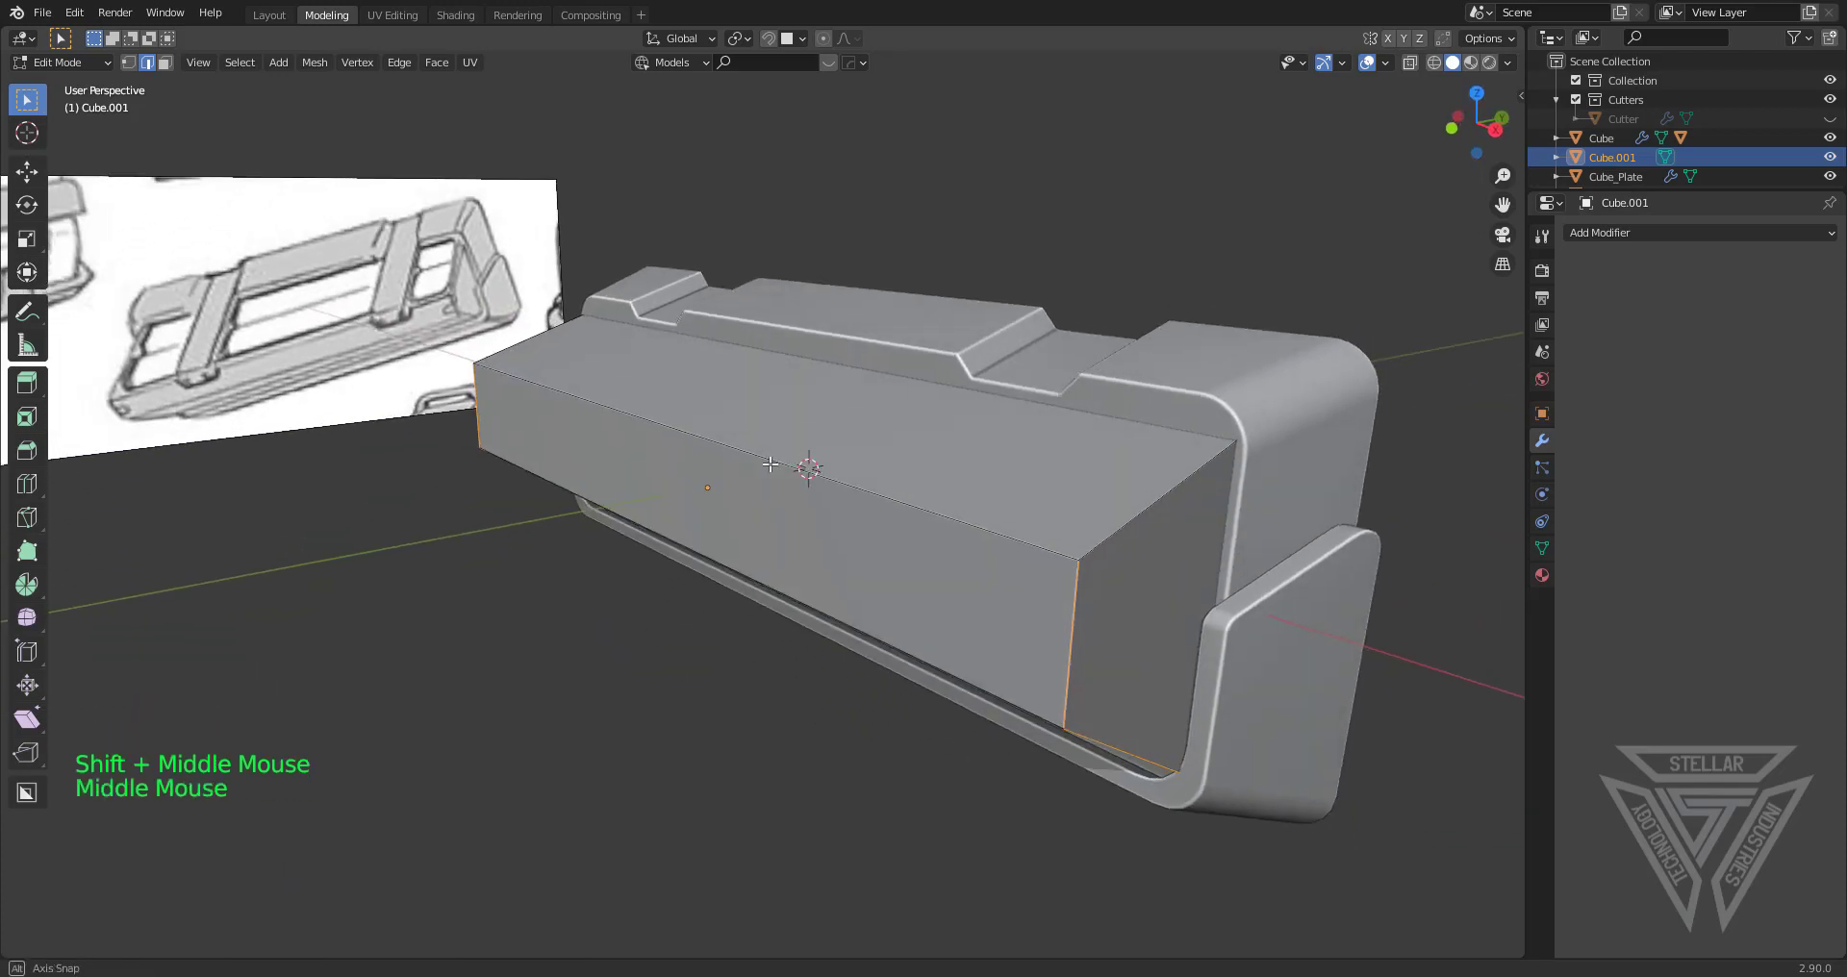
{"action": "middle_click_drag", "start_coordinate": [1023, 547], "coordinate": [1120, 574]}
{"action": "key", "text": "ctrl+b"}
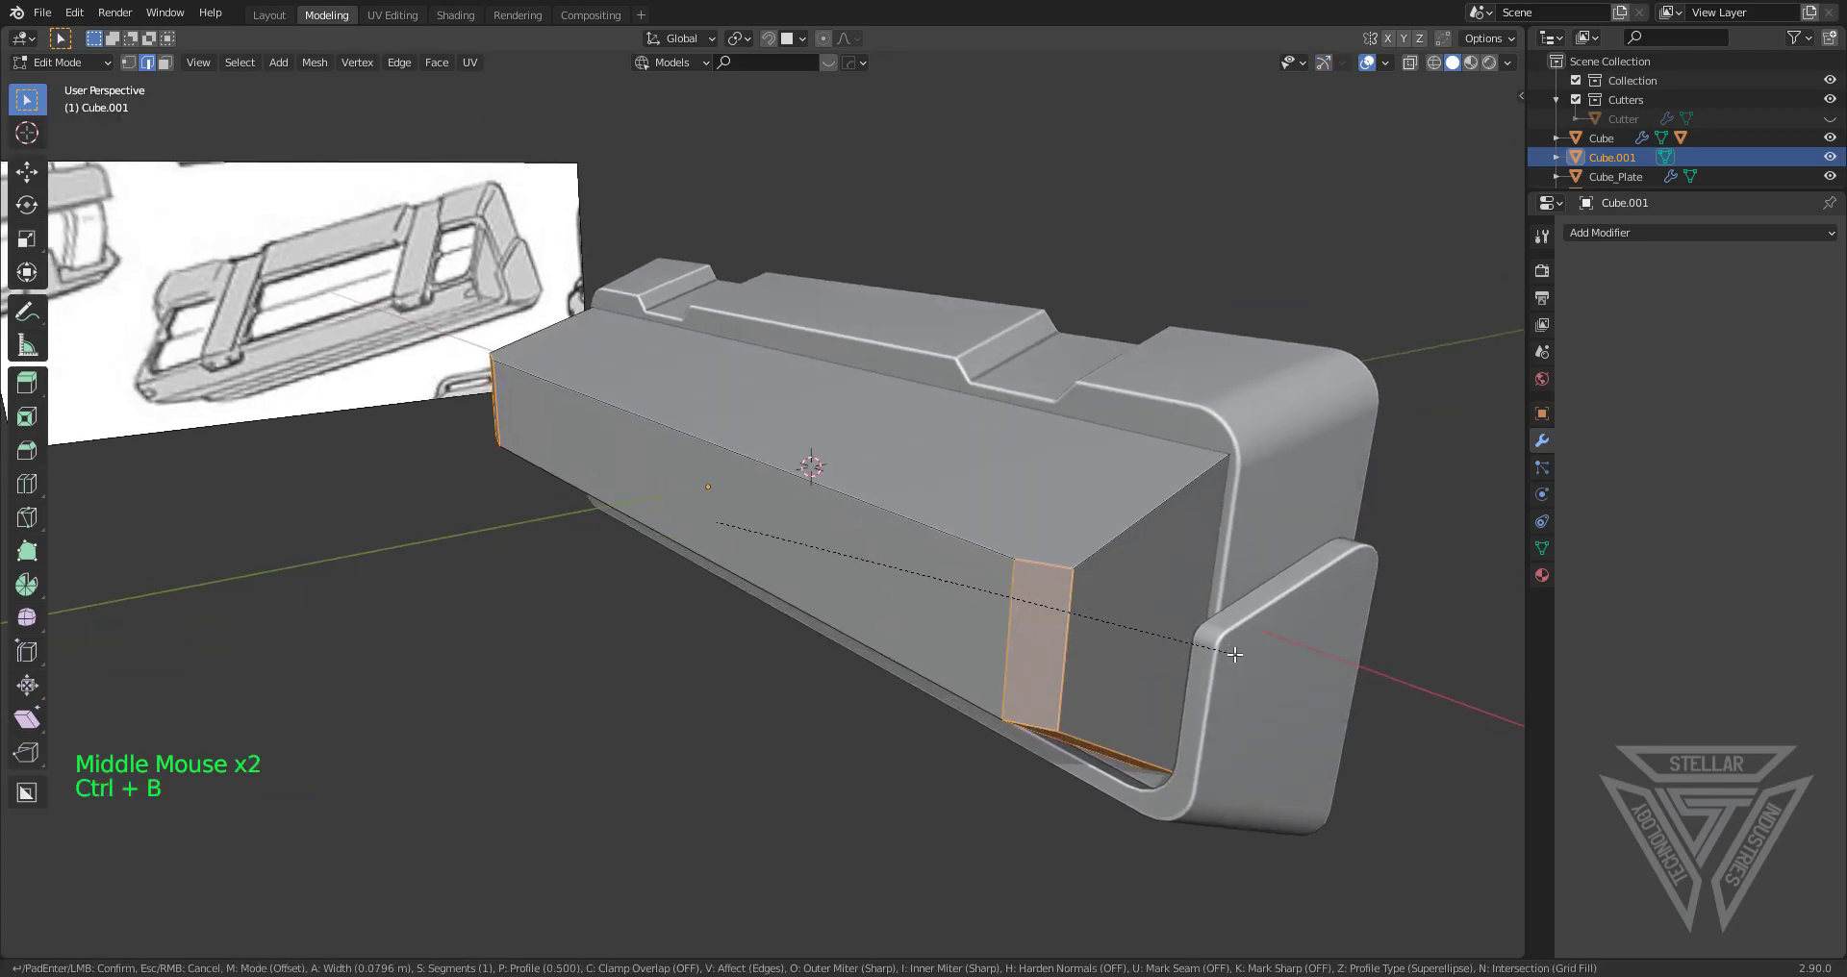
{"action": "left_click", "coordinate": [1154, 582]}
Return to Object Mode and apply the sloped cube's scale
{"action": "key", "text": "Tab"}
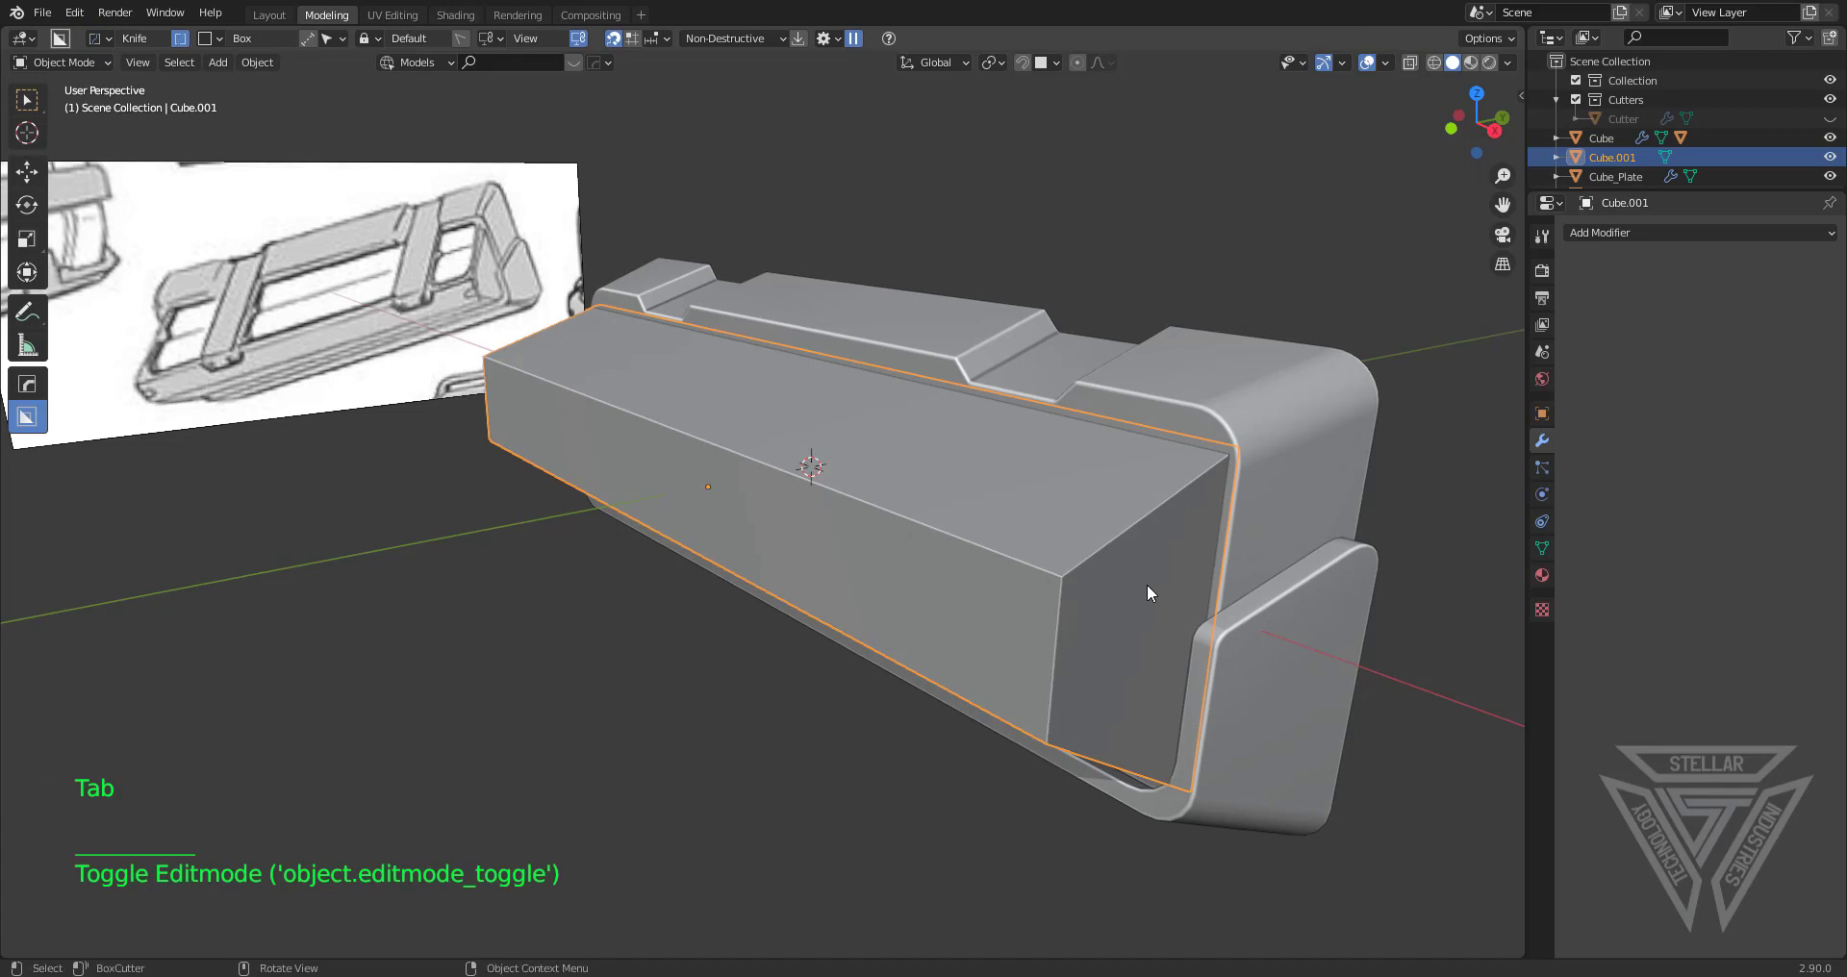
{"action": "key", "text": "ctrl+a"}
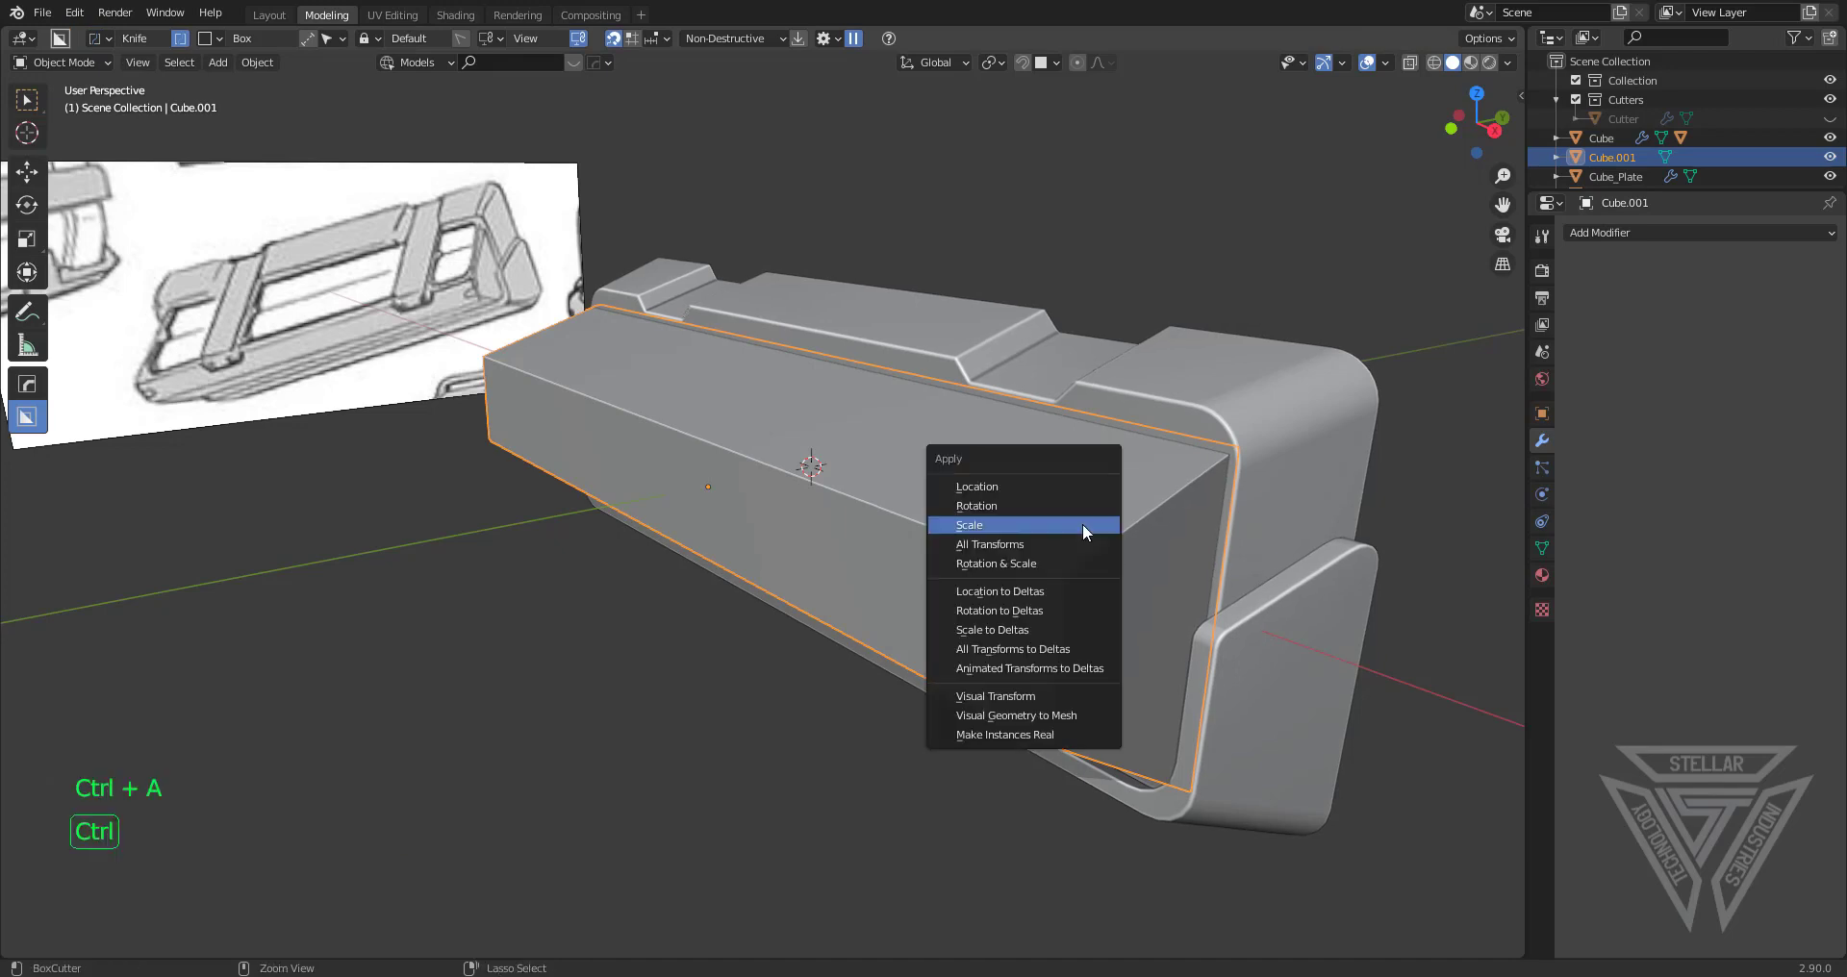
{"action": "left_click", "coordinate": [1073, 525]}
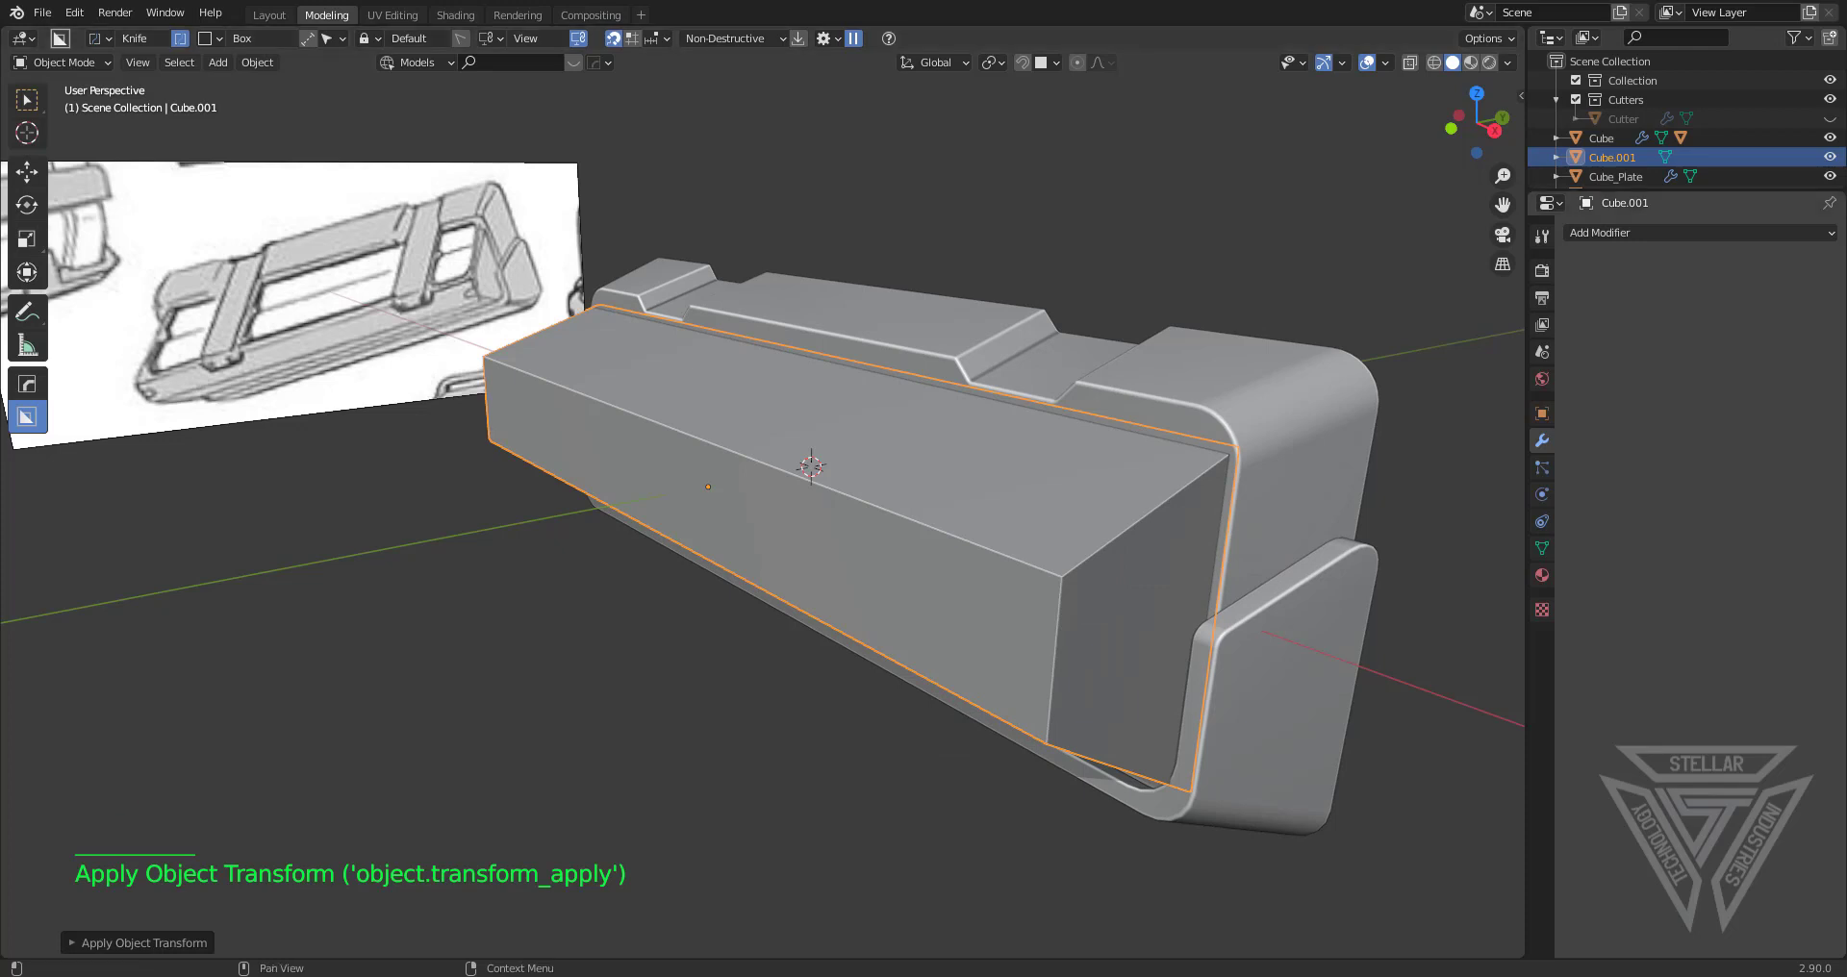
{"action": "left_click", "coordinate": [1243, 533]}
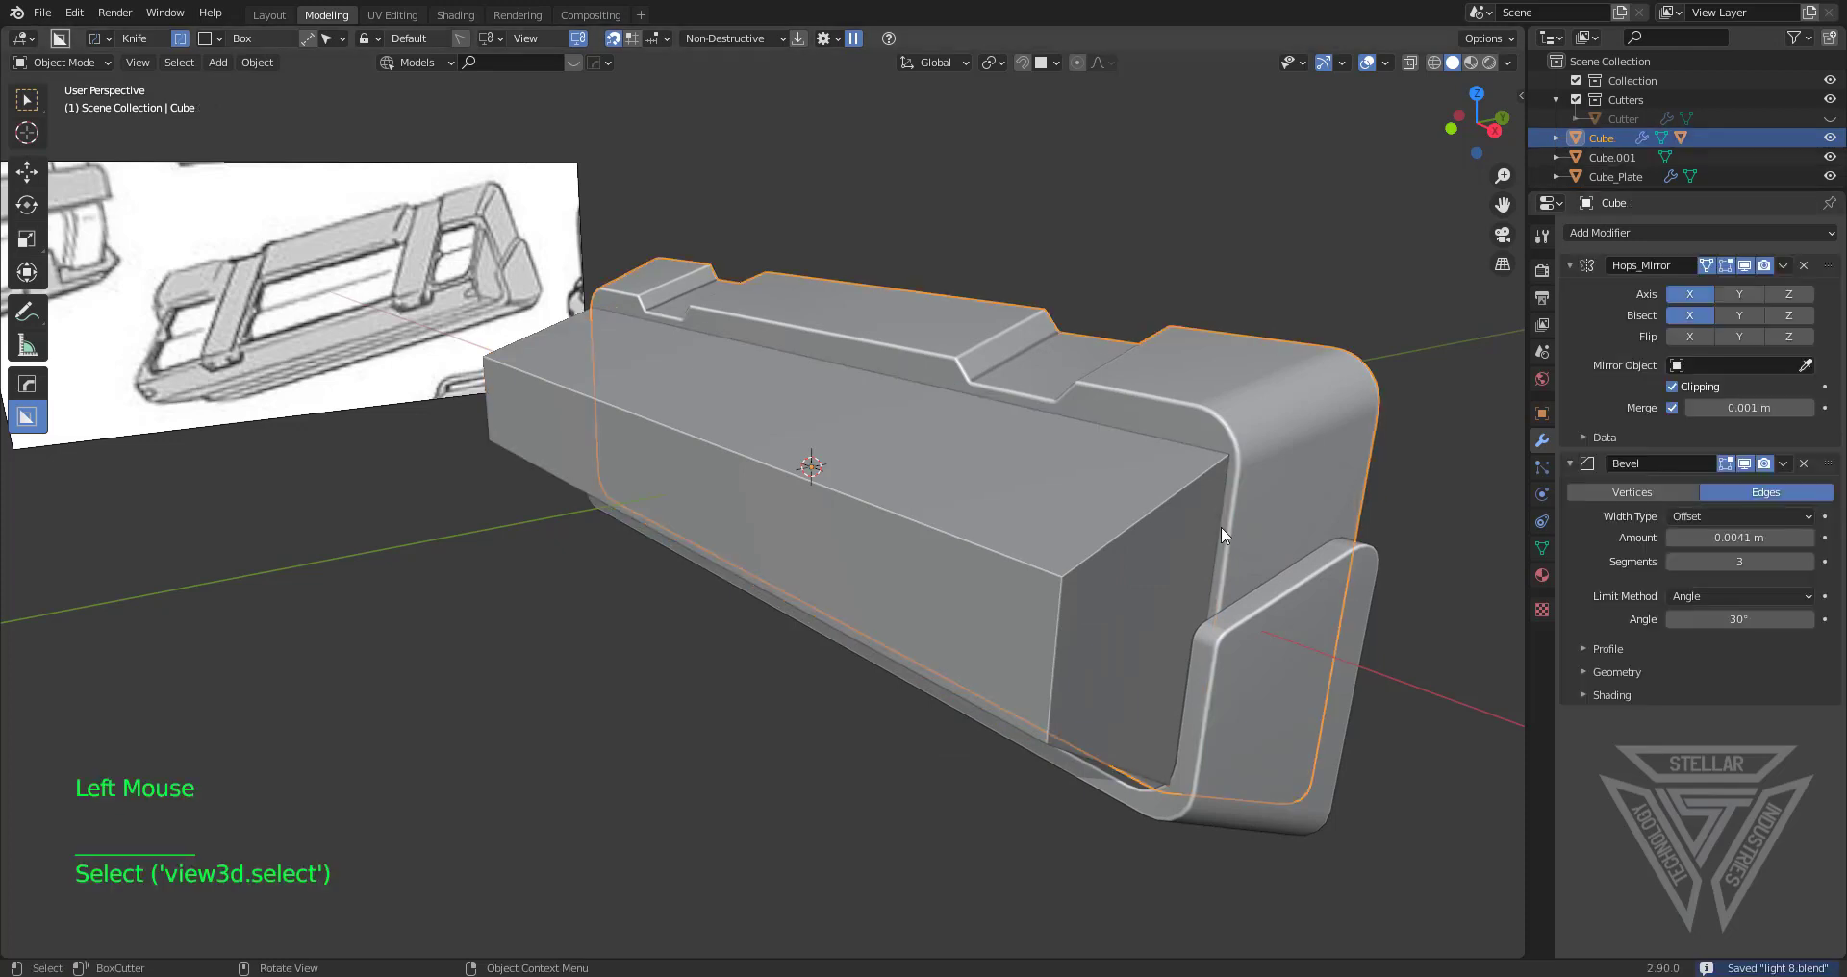
{"action": "scroll", "coordinate": [1082, 494], "scroll_direction": "up", "scroll_amount": 1}
{"action": "middle_click_drag", "start_coordinate": [1082, 494], "coordinate": [1007, 491], "text": "shift"}
{"action": "key", "text": "Tab"}
{"action": "left_click", "coordinate": [979, 630]}
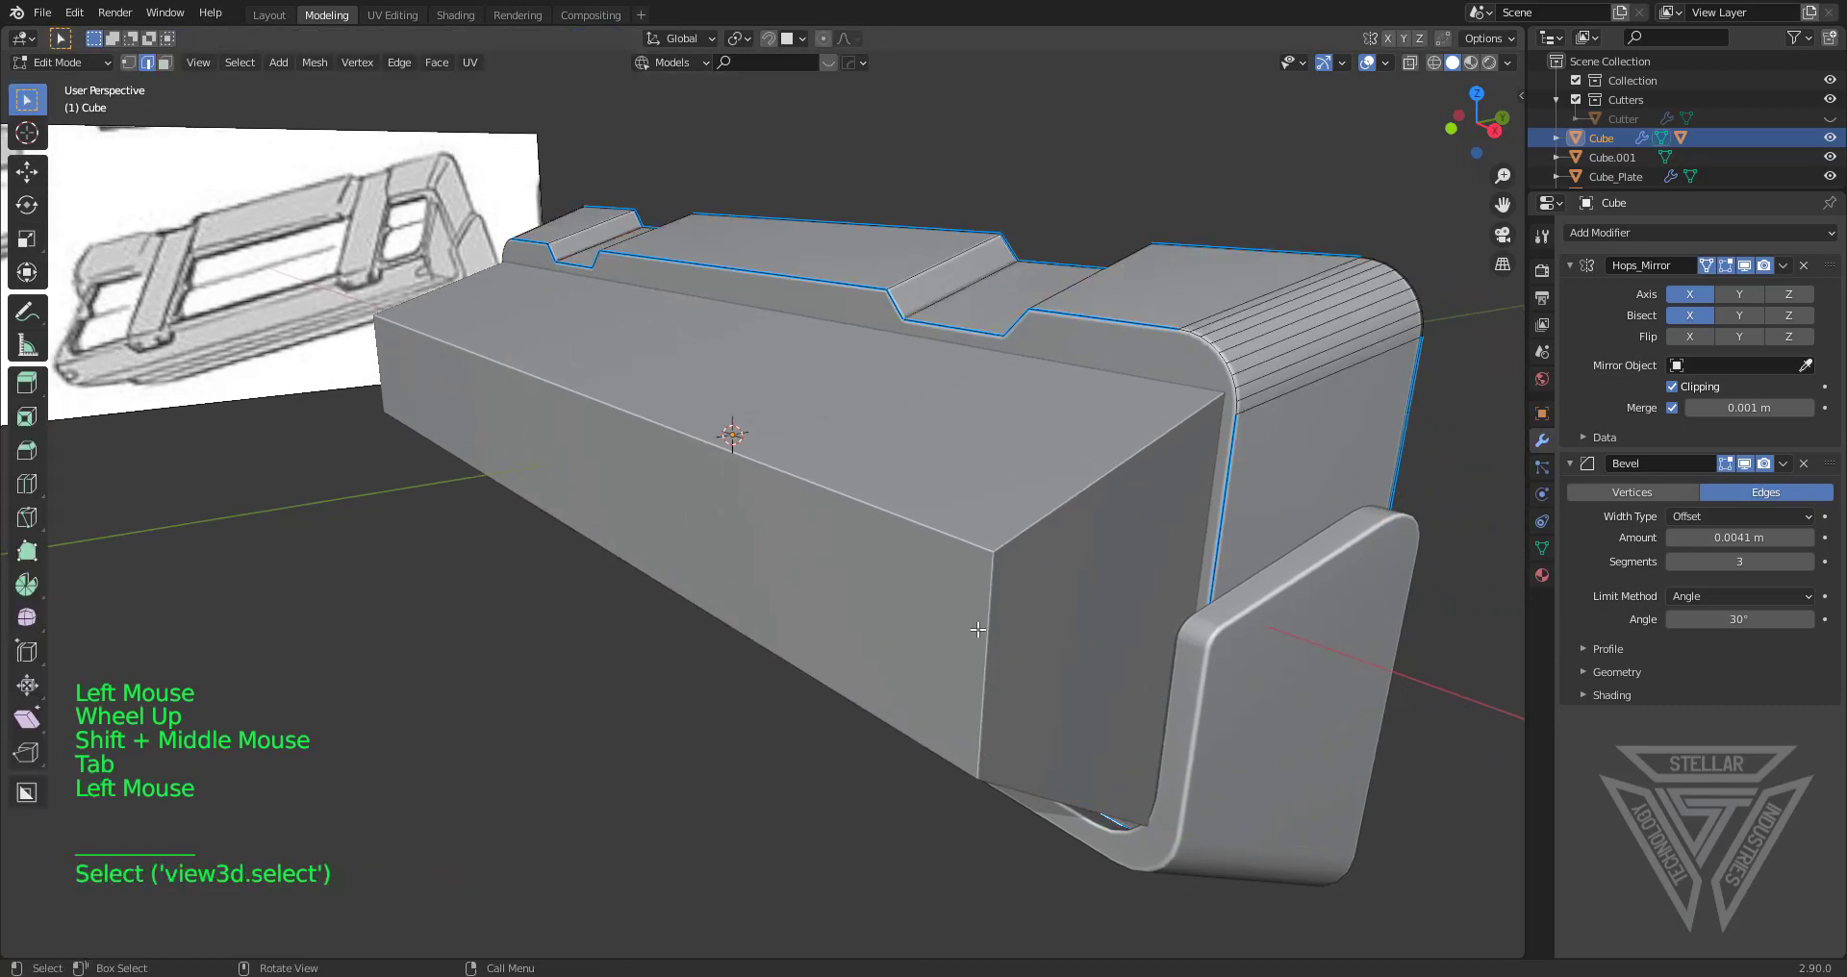
{"action": "key", "text": "Tab"}
{"action": "left_click", "coordinate": [973, 595]}
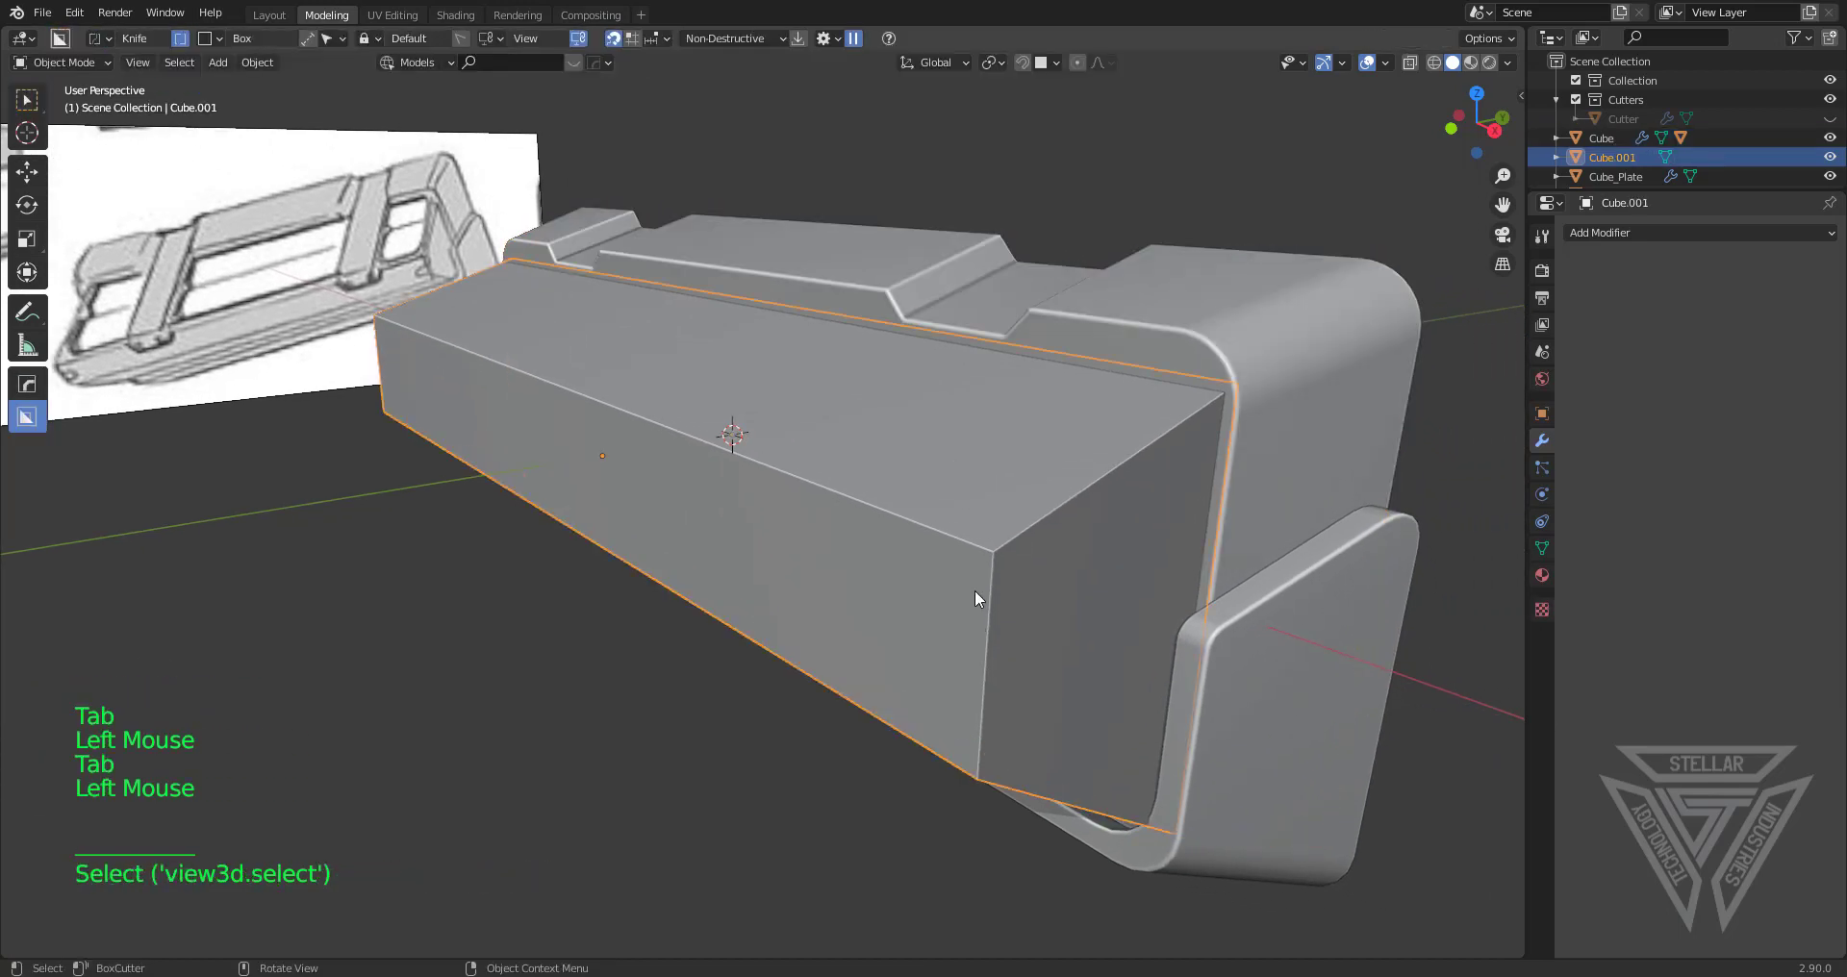
Bevel the sloped cube's vertical front corner edge and adjoining lower side edge at the plate end with five segments
{"action": "key", "text": "Tab"}
{"action": "left_click", "coordinate": [985, 621]}
{"action": "left_click", "coordinate": [1045, 805], "text": "shift"}
{"action": "middle_click_drag", "start_coordinate": [1046, 804], "coordinate": [1077, 734]}
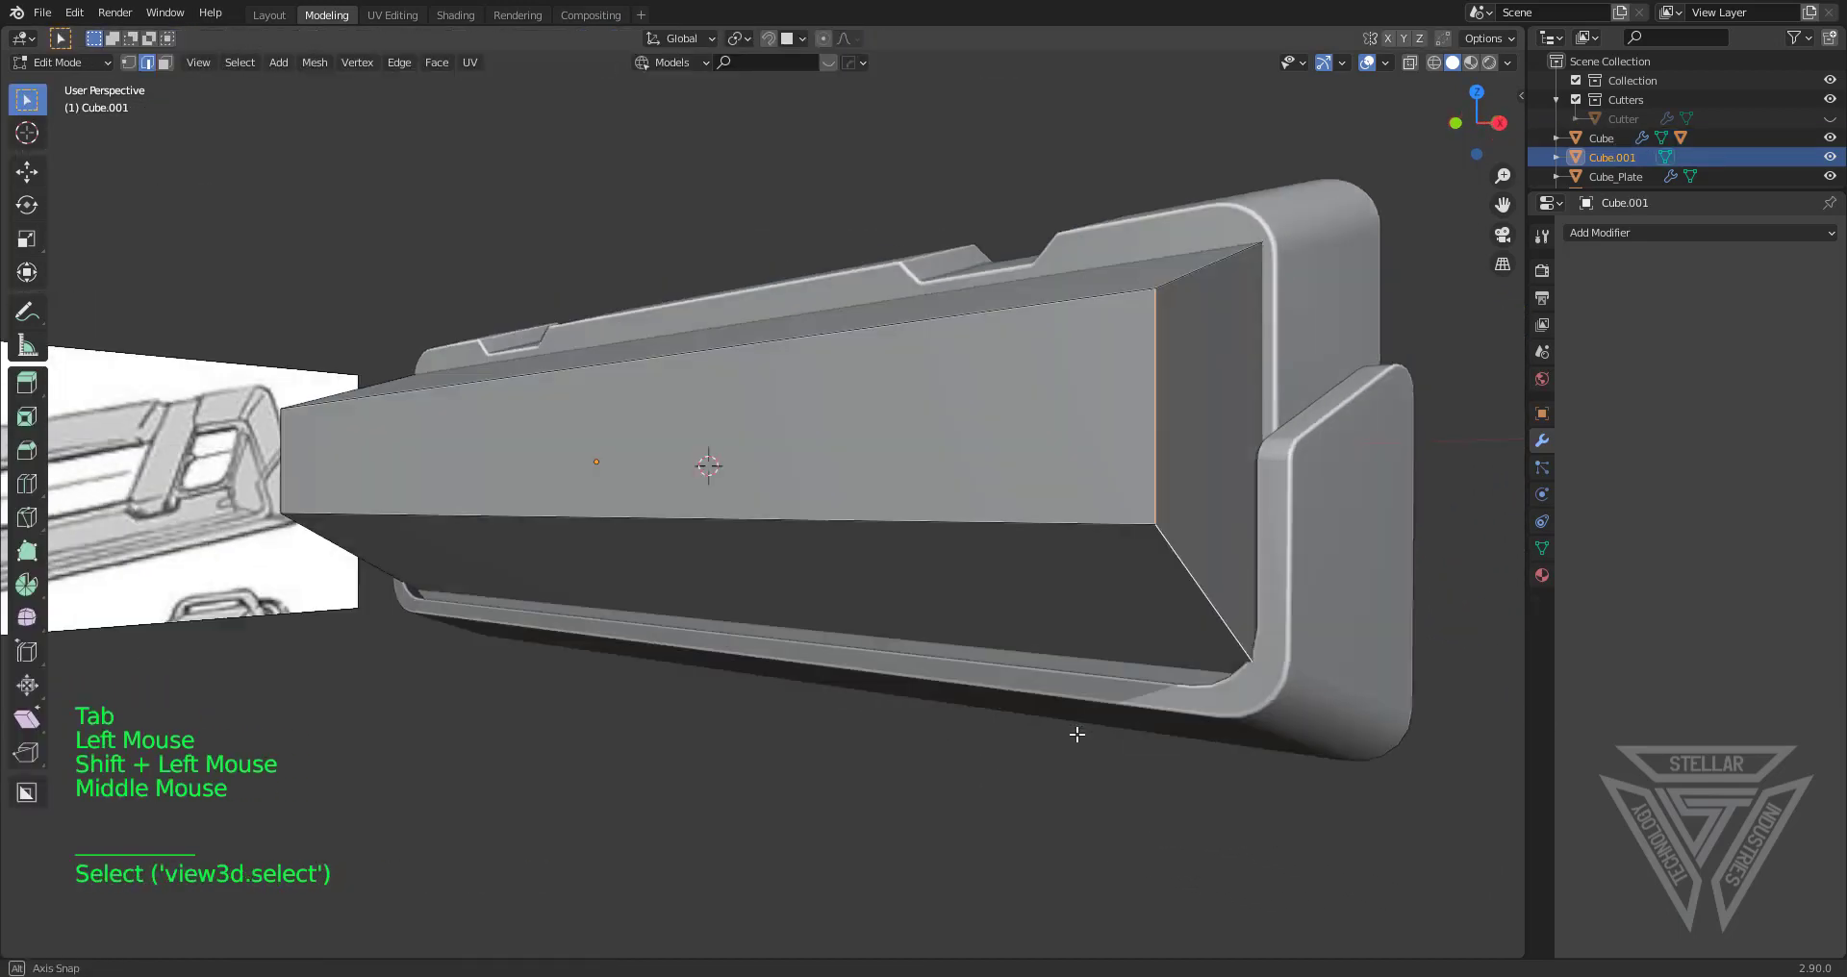
{"action": "key", "text": "ctrl+b"}
{"action": "scroll", "coordinate": [1225, 771], "scroll_direction": "up", "scroll_amount": 2}
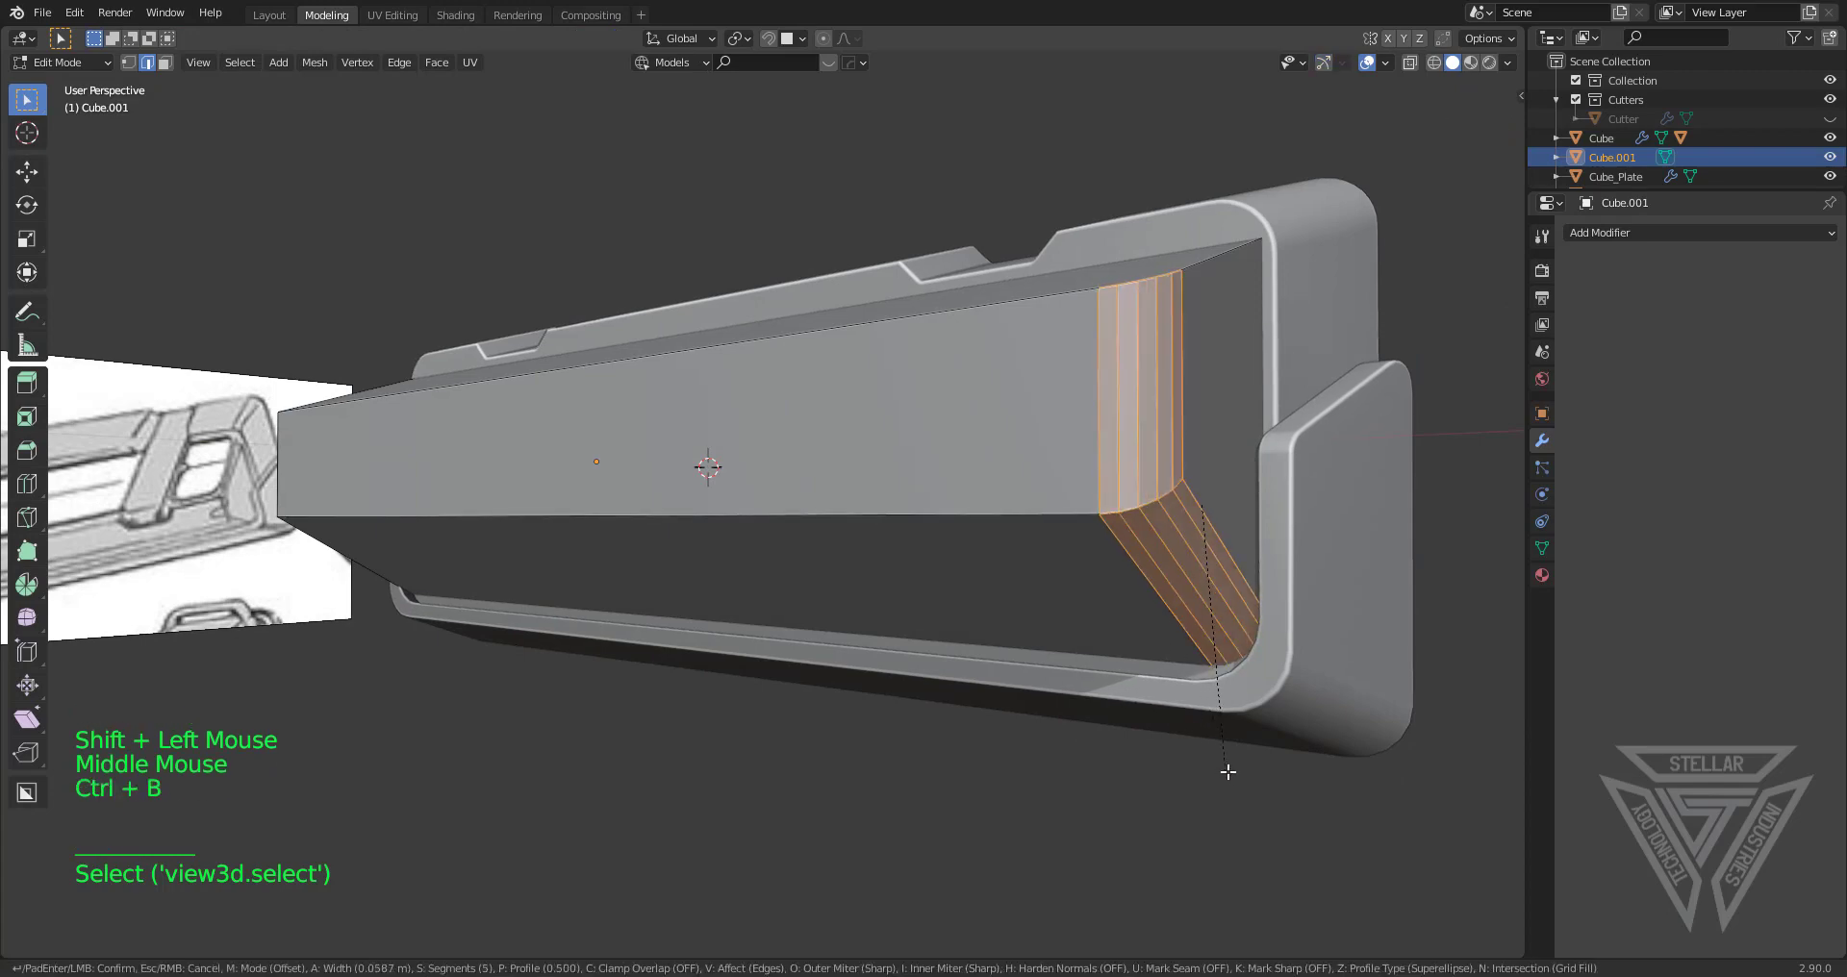
{"action": "left_click", "coordinate": [1232, 769]}
{"action": "middle_click_drag", "start_coordinate": [1153, 600], "coordinate": [1028, 499], "text": "shift"}
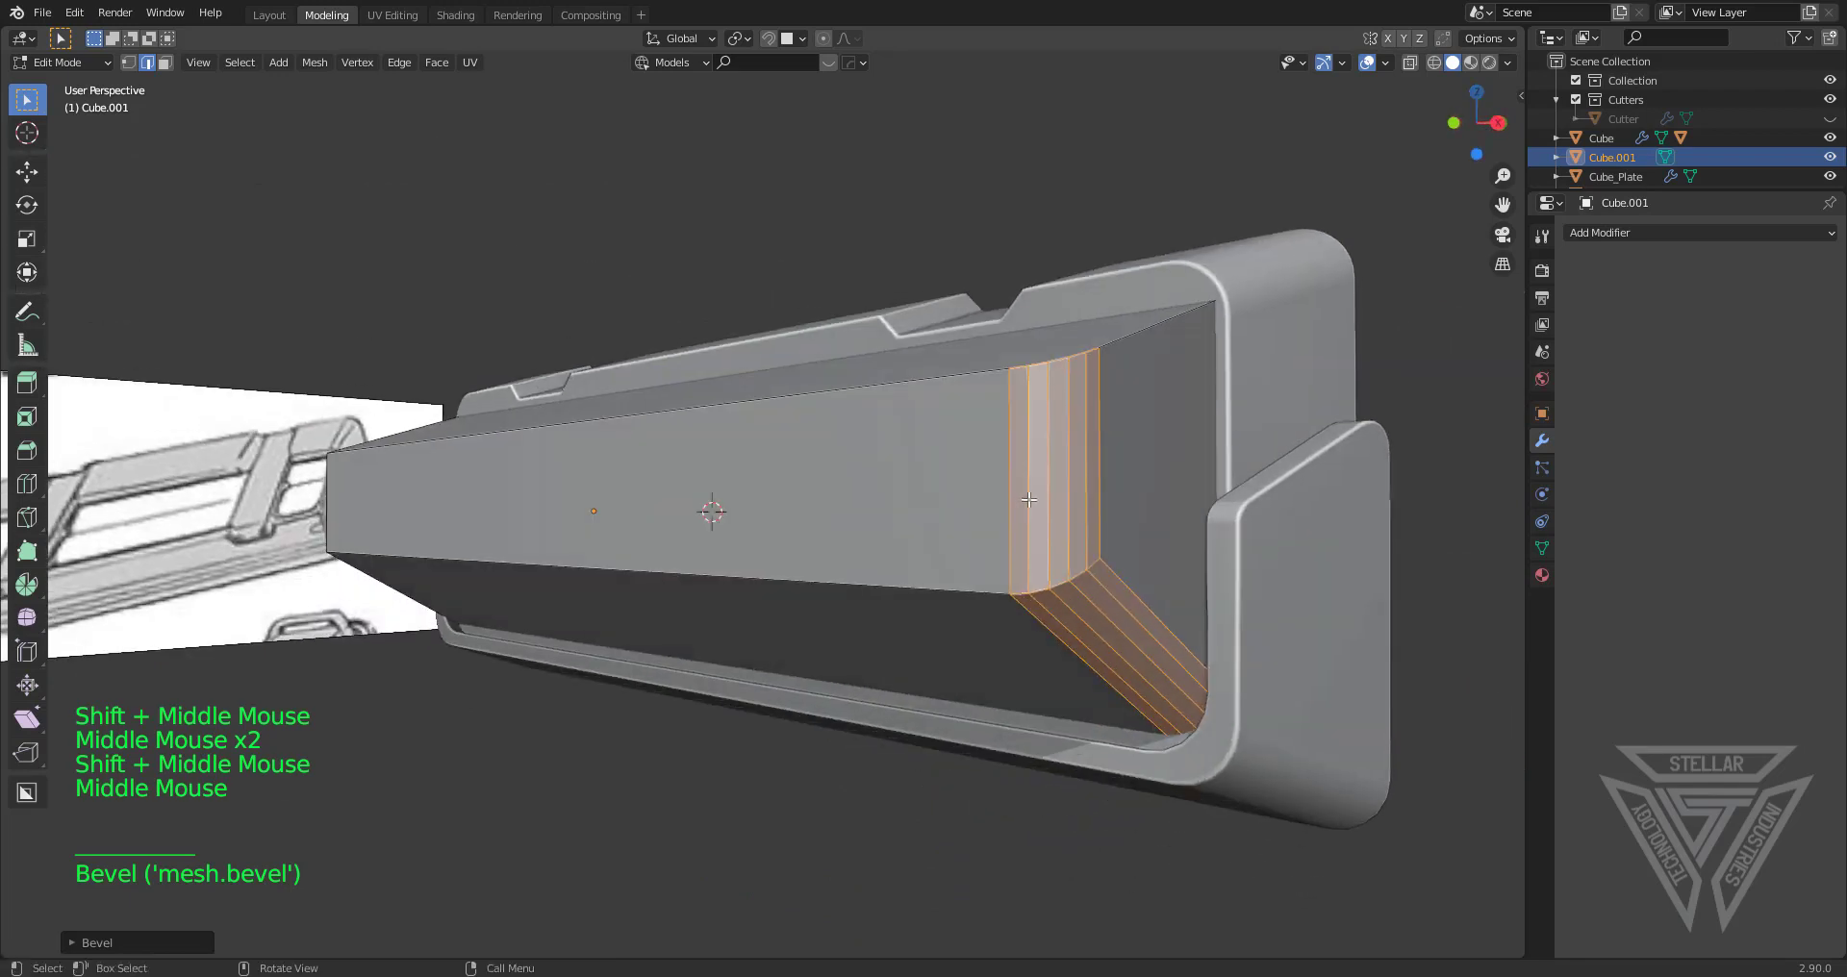
Round the edge loop along the lower front and around the beveled corner with a five-segment bevel
{"action": "left_click", "coordinate": [1100, 557]}
{"action": "left_click", "coordinate": [1098, 559], "text": "alt"}
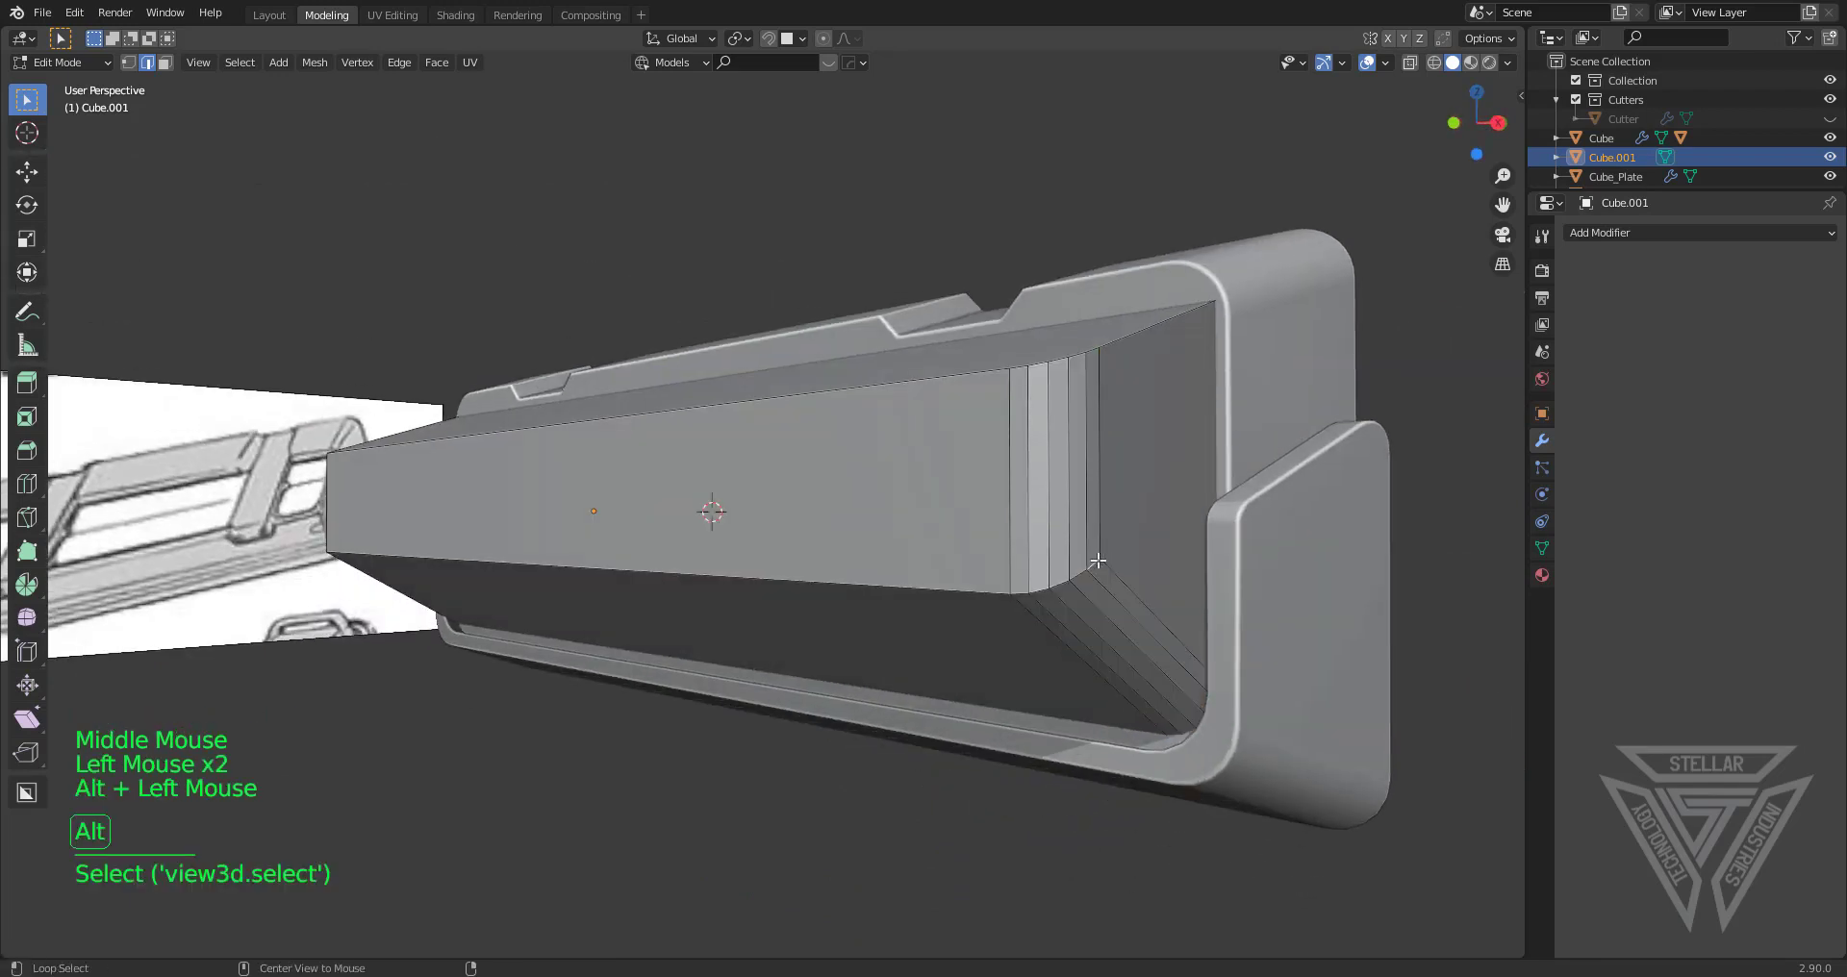
{"action": "key", "text": "ctrl+b"}
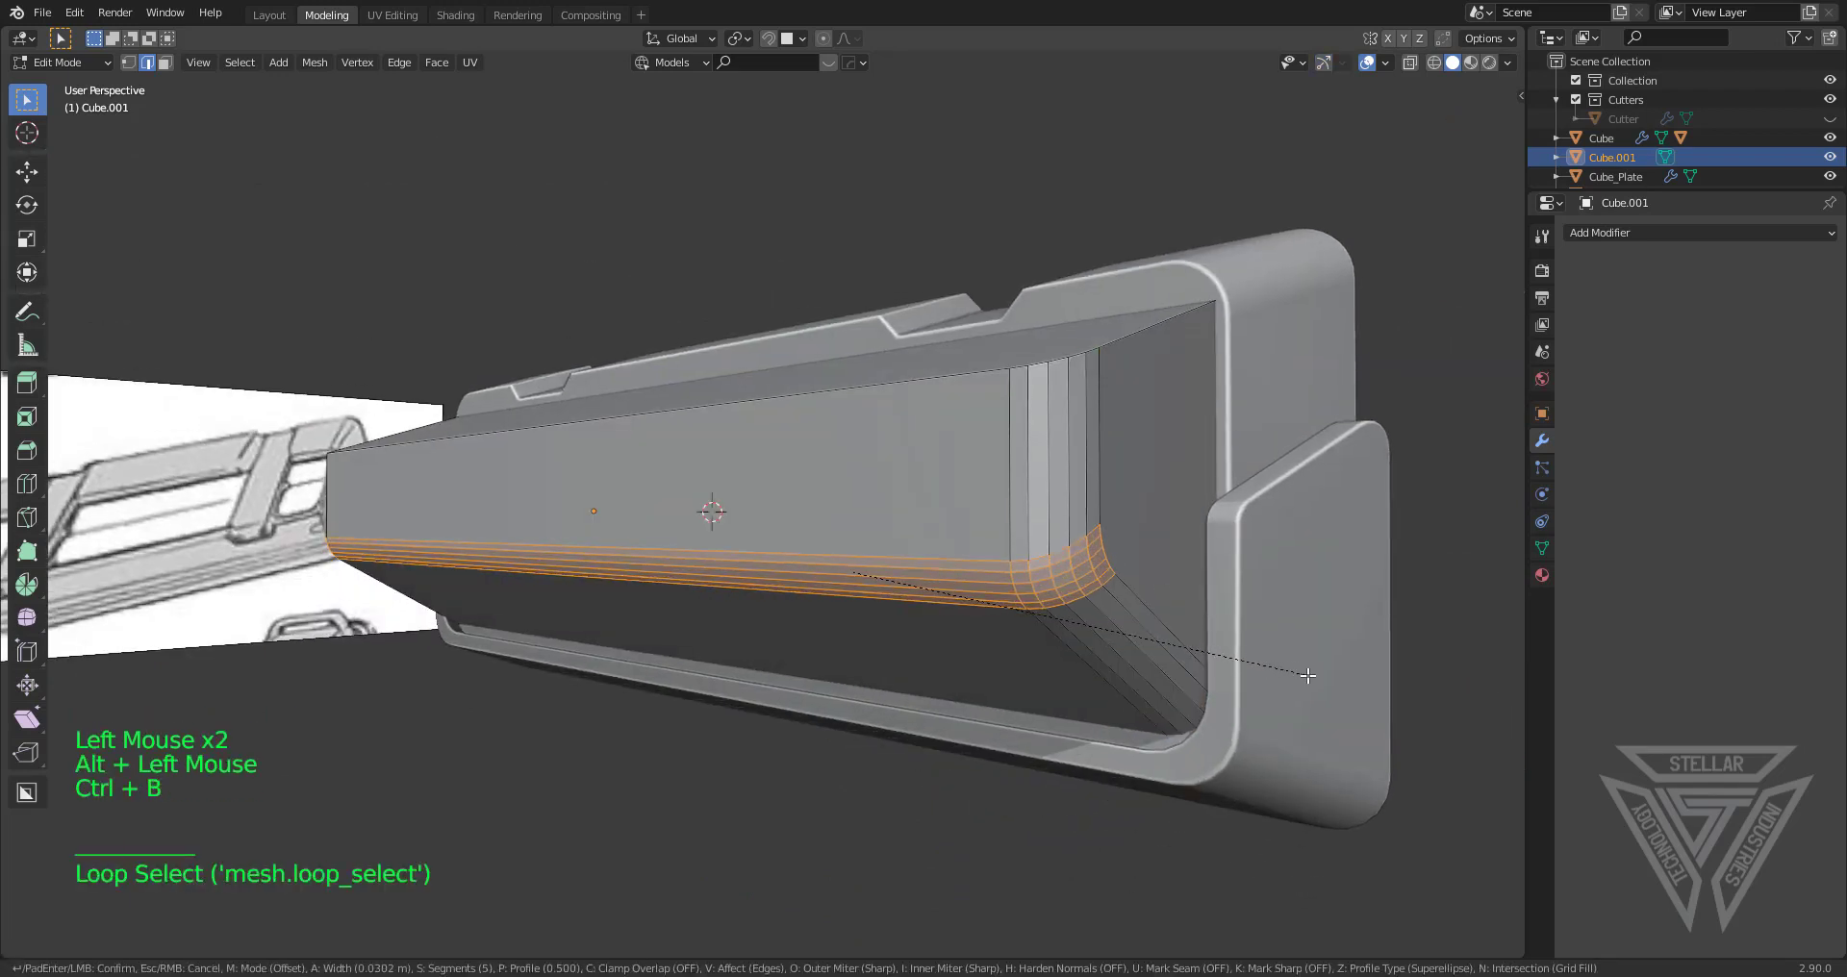
{"action": "left_click", "coordinate": [1151, 581]}
{"action": "middle_click_drag", "start_coordinate": [1150, 581], "coordinate": [1059, 493]}
Sharpen the rounded cube in Object Mode and add a three-segment bevel modifier of 0.0063 m
{"action": "key", "text": "Tab"}
{"action": "scroll", "coordinate": [1124, 591], "scroll_direction": "down", "scroll_amount": 2}
{"action": "key", "text": "q"}
{"action": "left_click", "coordinate": [1041, 453], "text": "ctrl"}
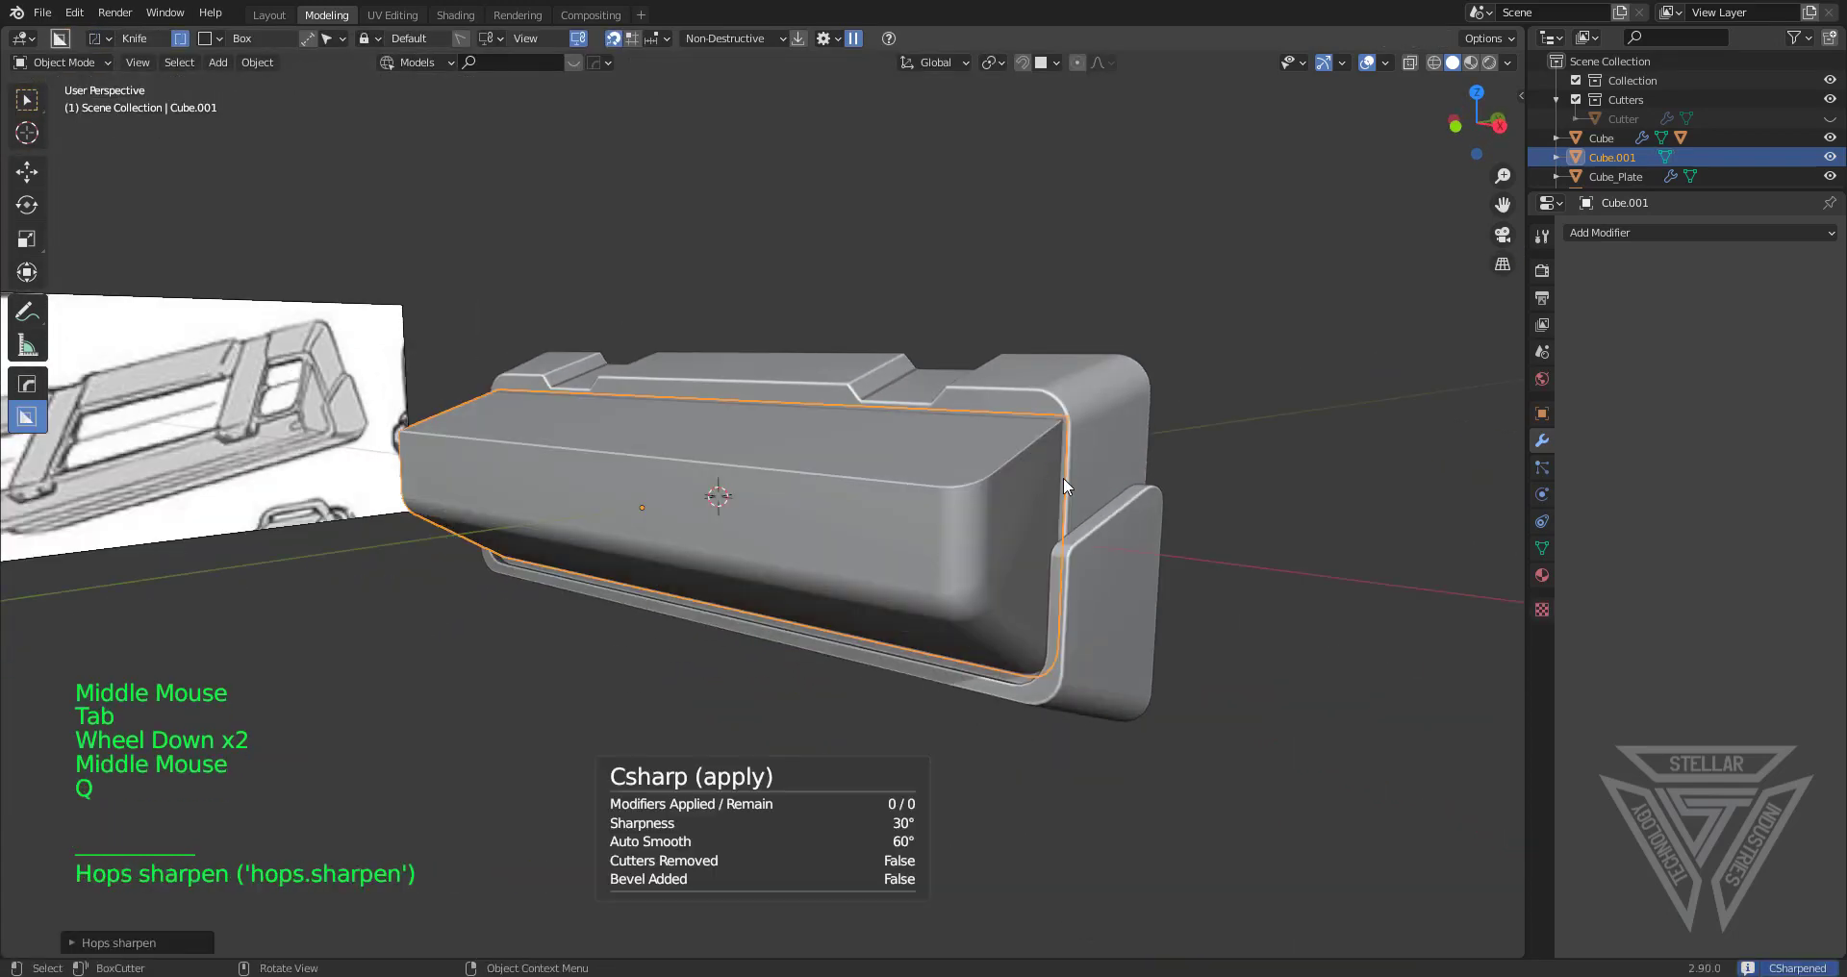
{"action": "key", "text": "q"}
{"action": "left_click", "coordinate": [1056, 498], "text": "shift"}
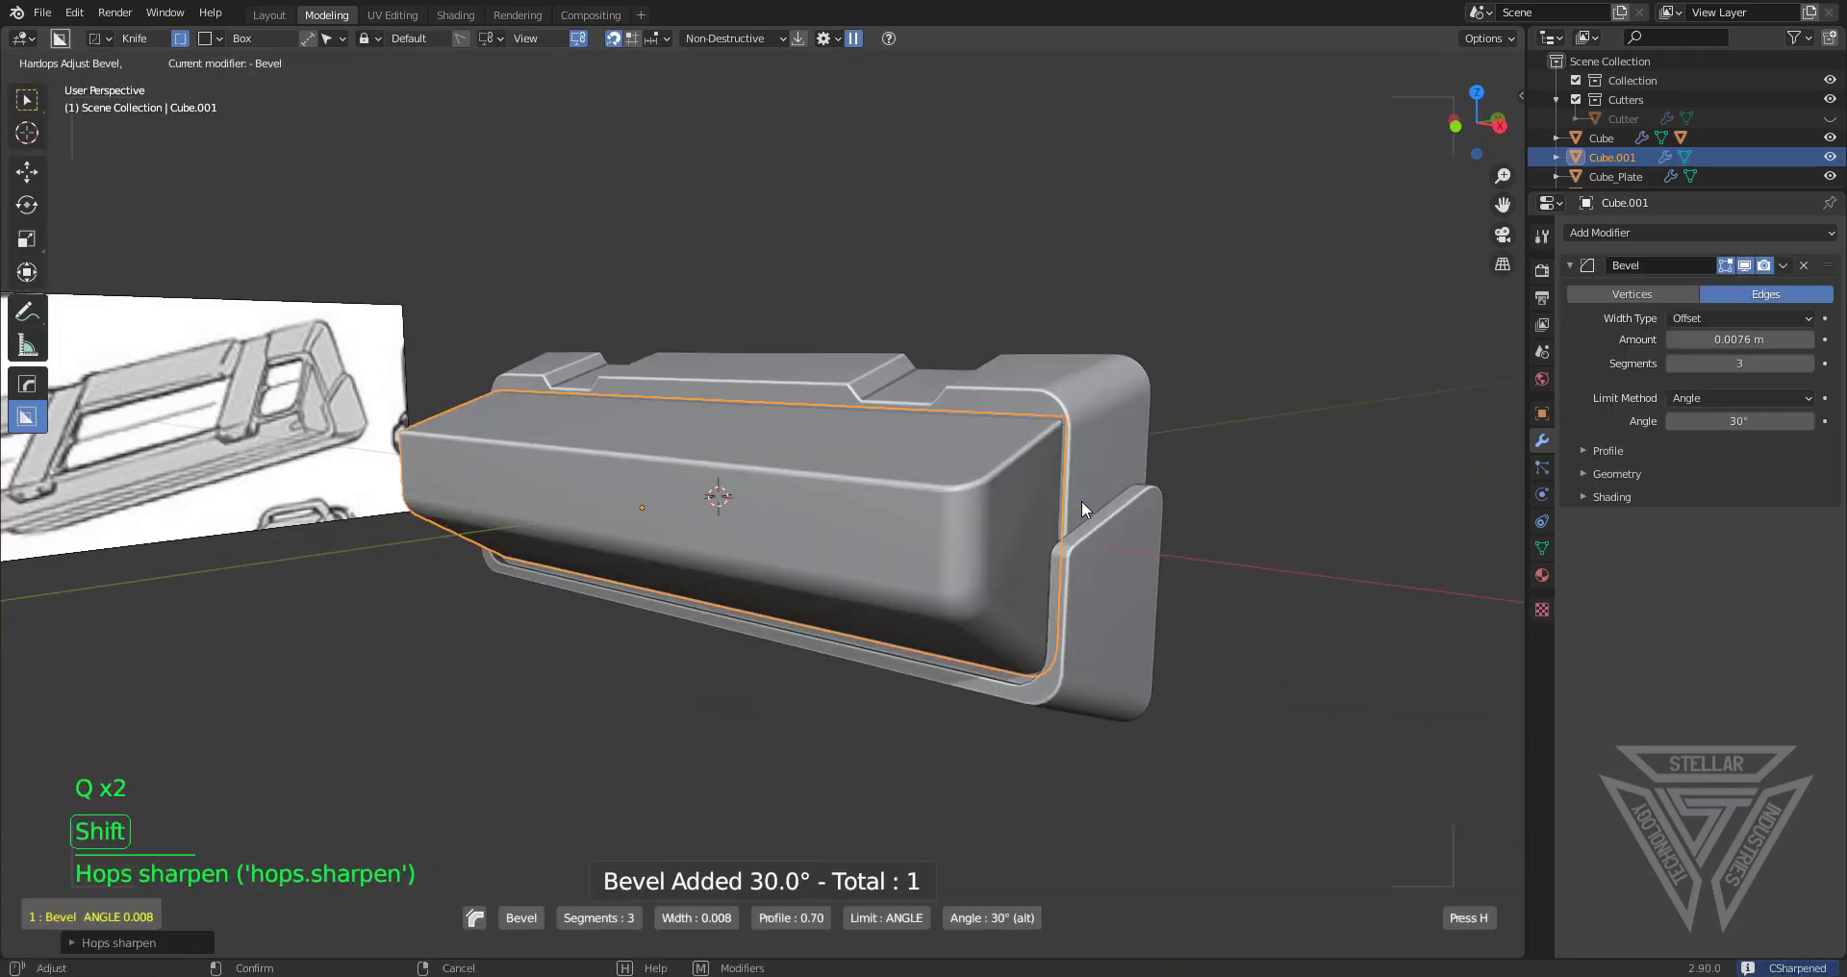
{"action": "left_click", "coordinate": [1071, 510]}
Mirror the rounded cube across X and place the mirror modifier first, ahead of the bevel
{"action": "key", "text": "alt+x"}
{"action": "left_click", "coordinate": [767, 539]}
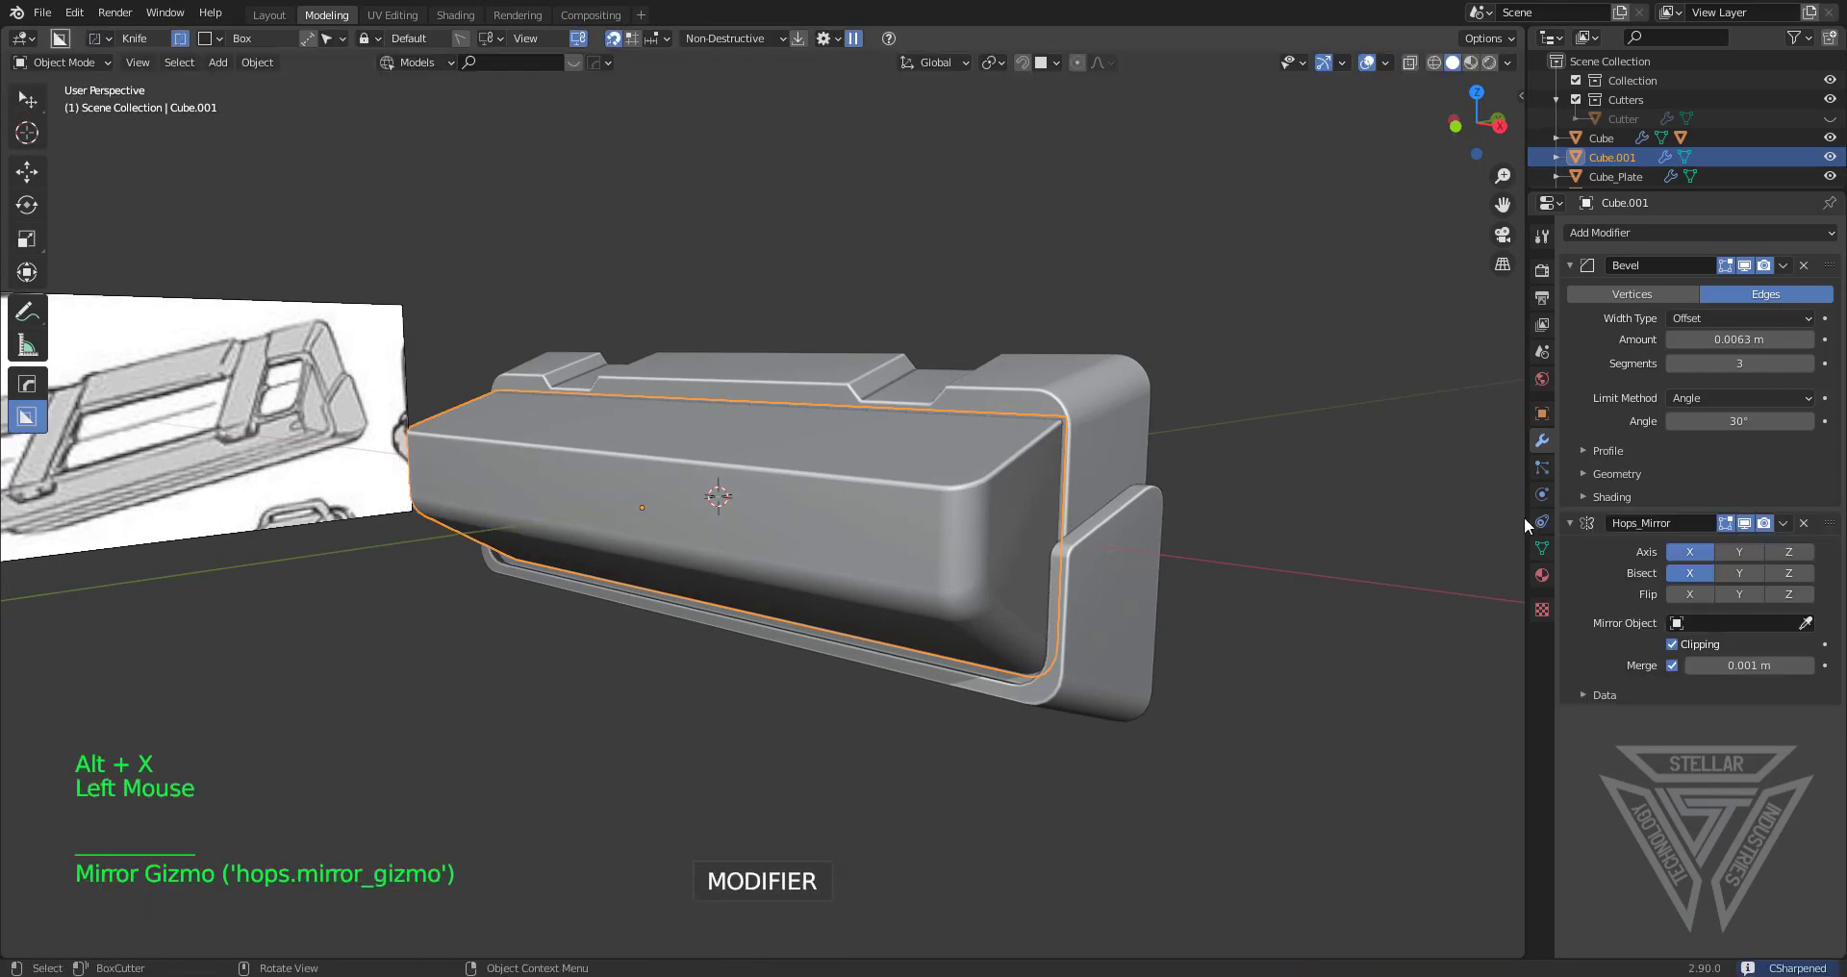
{"action": "left_click", "coordinate": [1786, 523]}
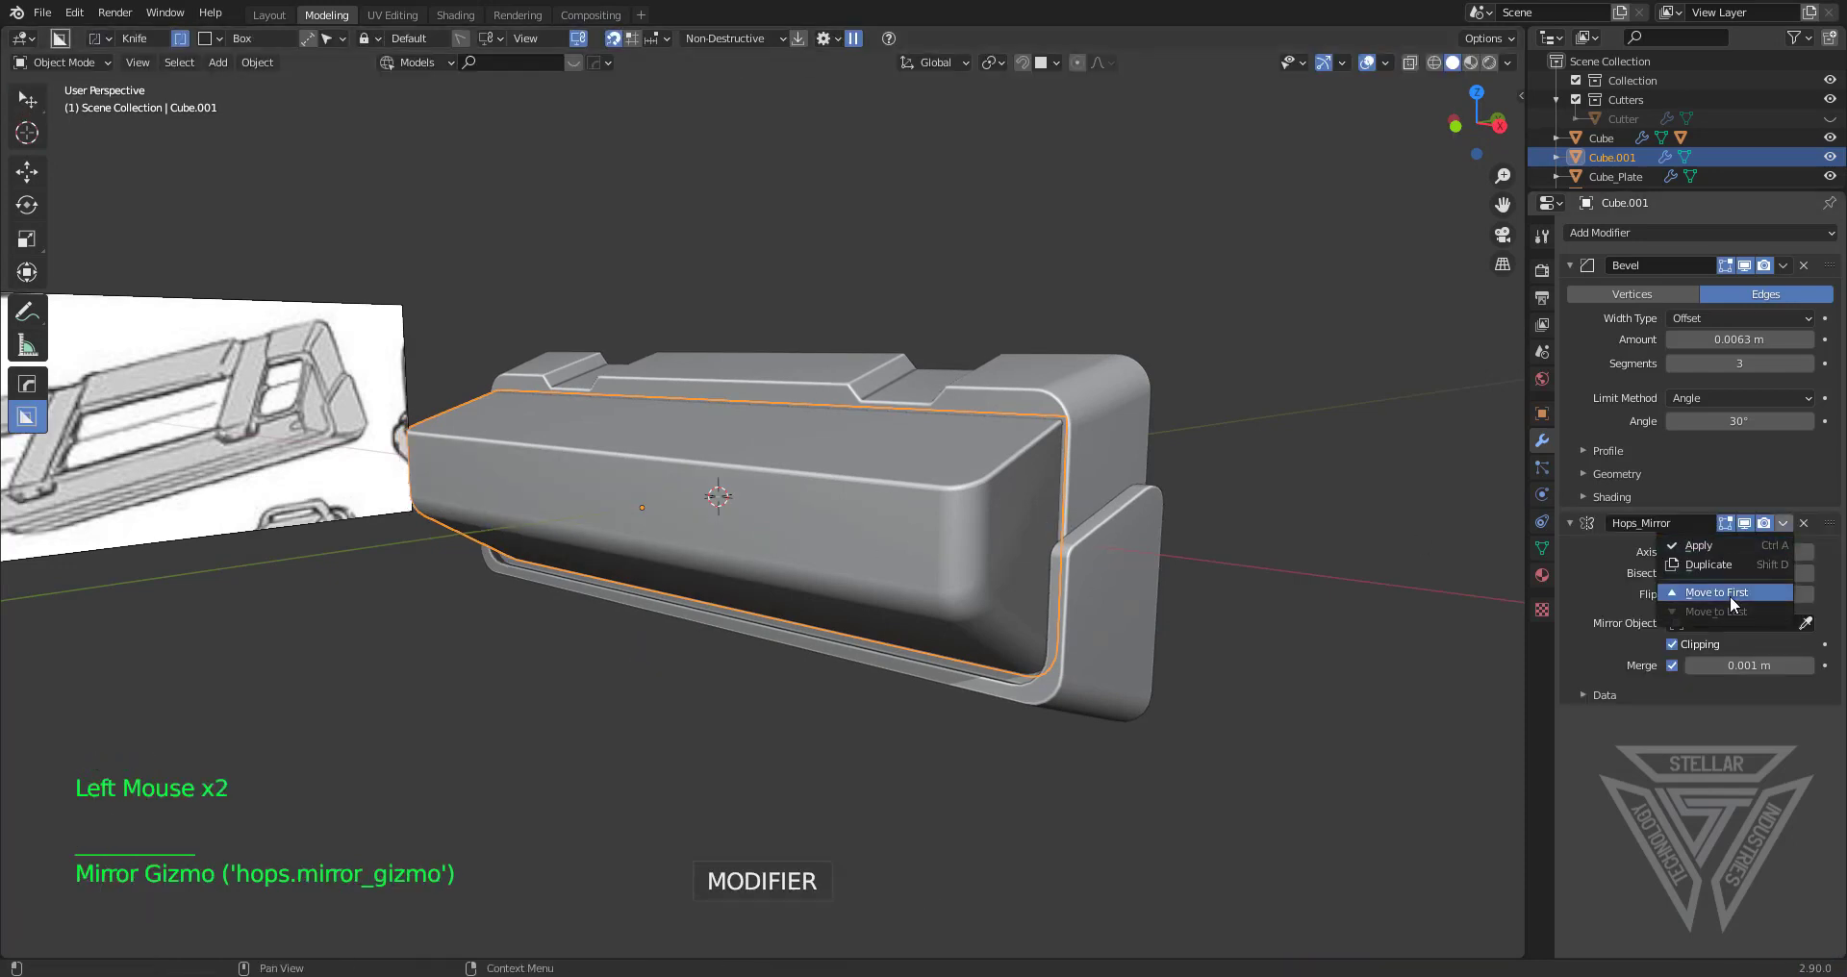
{"action": "left_click", "coordinate": [1730, 596]}
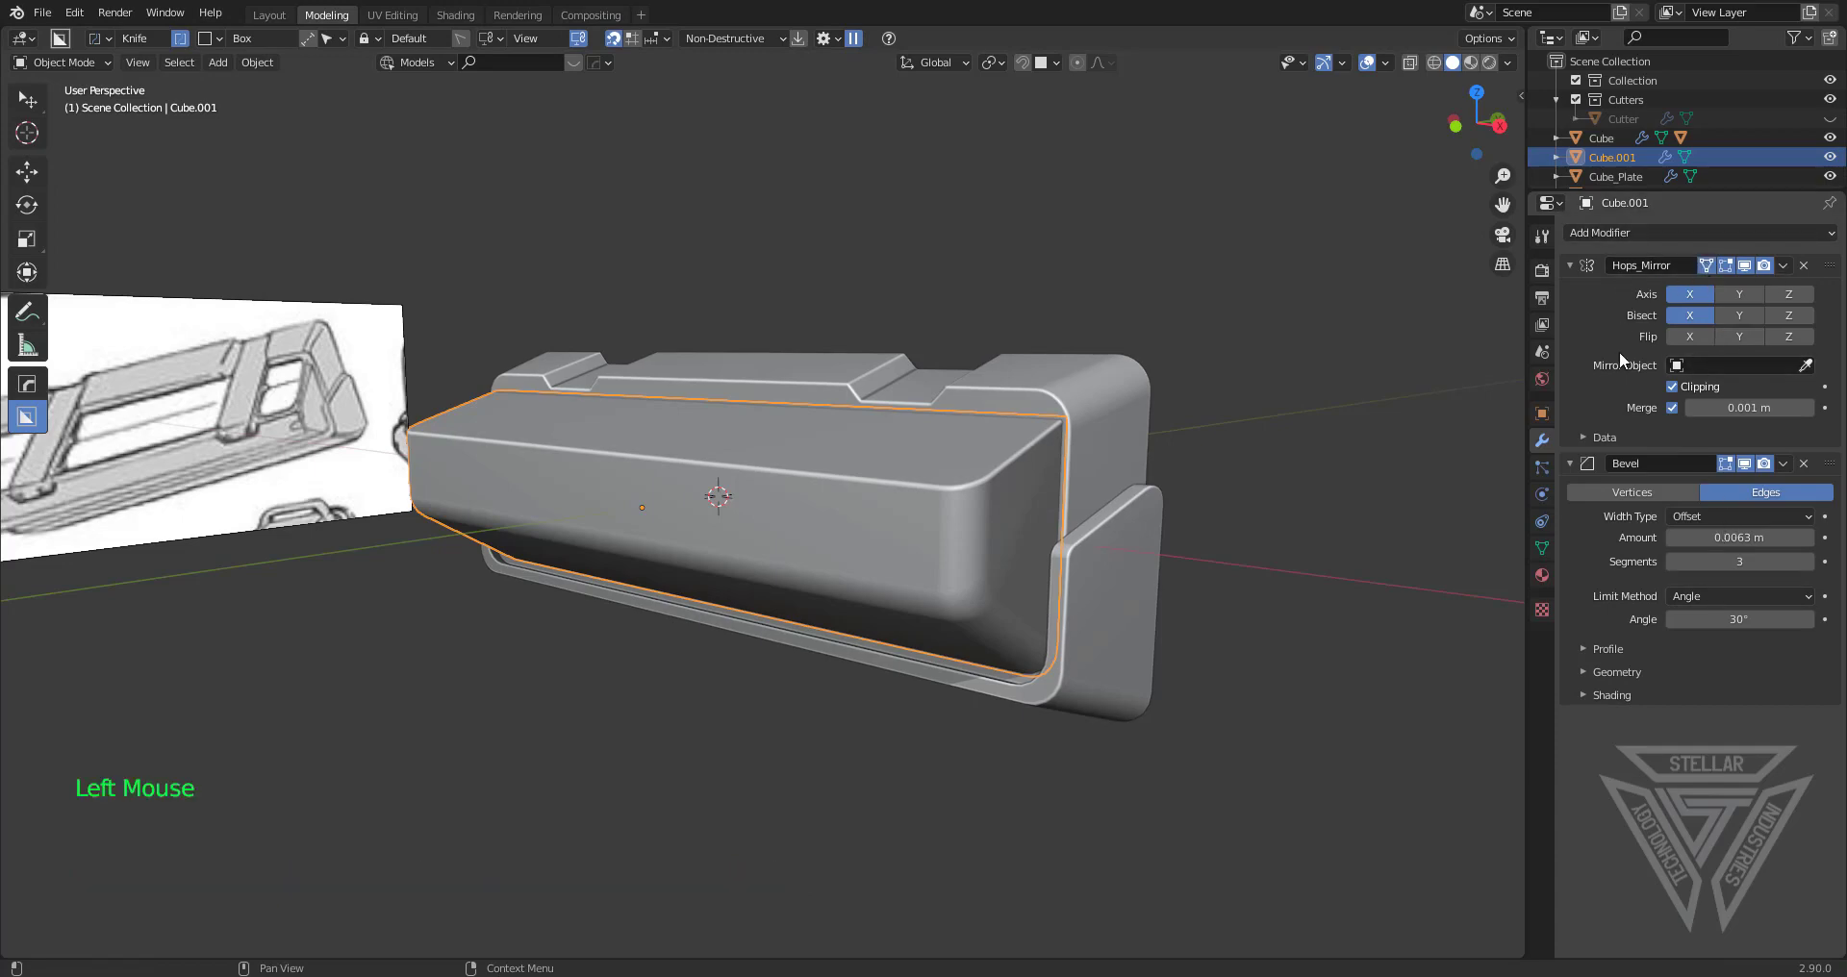
Examine the mirrored, rounded front piece from several angles in a maximized viewport
{"action": "key", "text": "ctrl+space"}
{"action": "middle_click_drag", "start_coordinate": [1001, 639], "coordinate": [1120, 591]}
{"action": "scroll", "coordinate": [1136, 631], "scroll_direction": "up", "scroll_amount": 1}
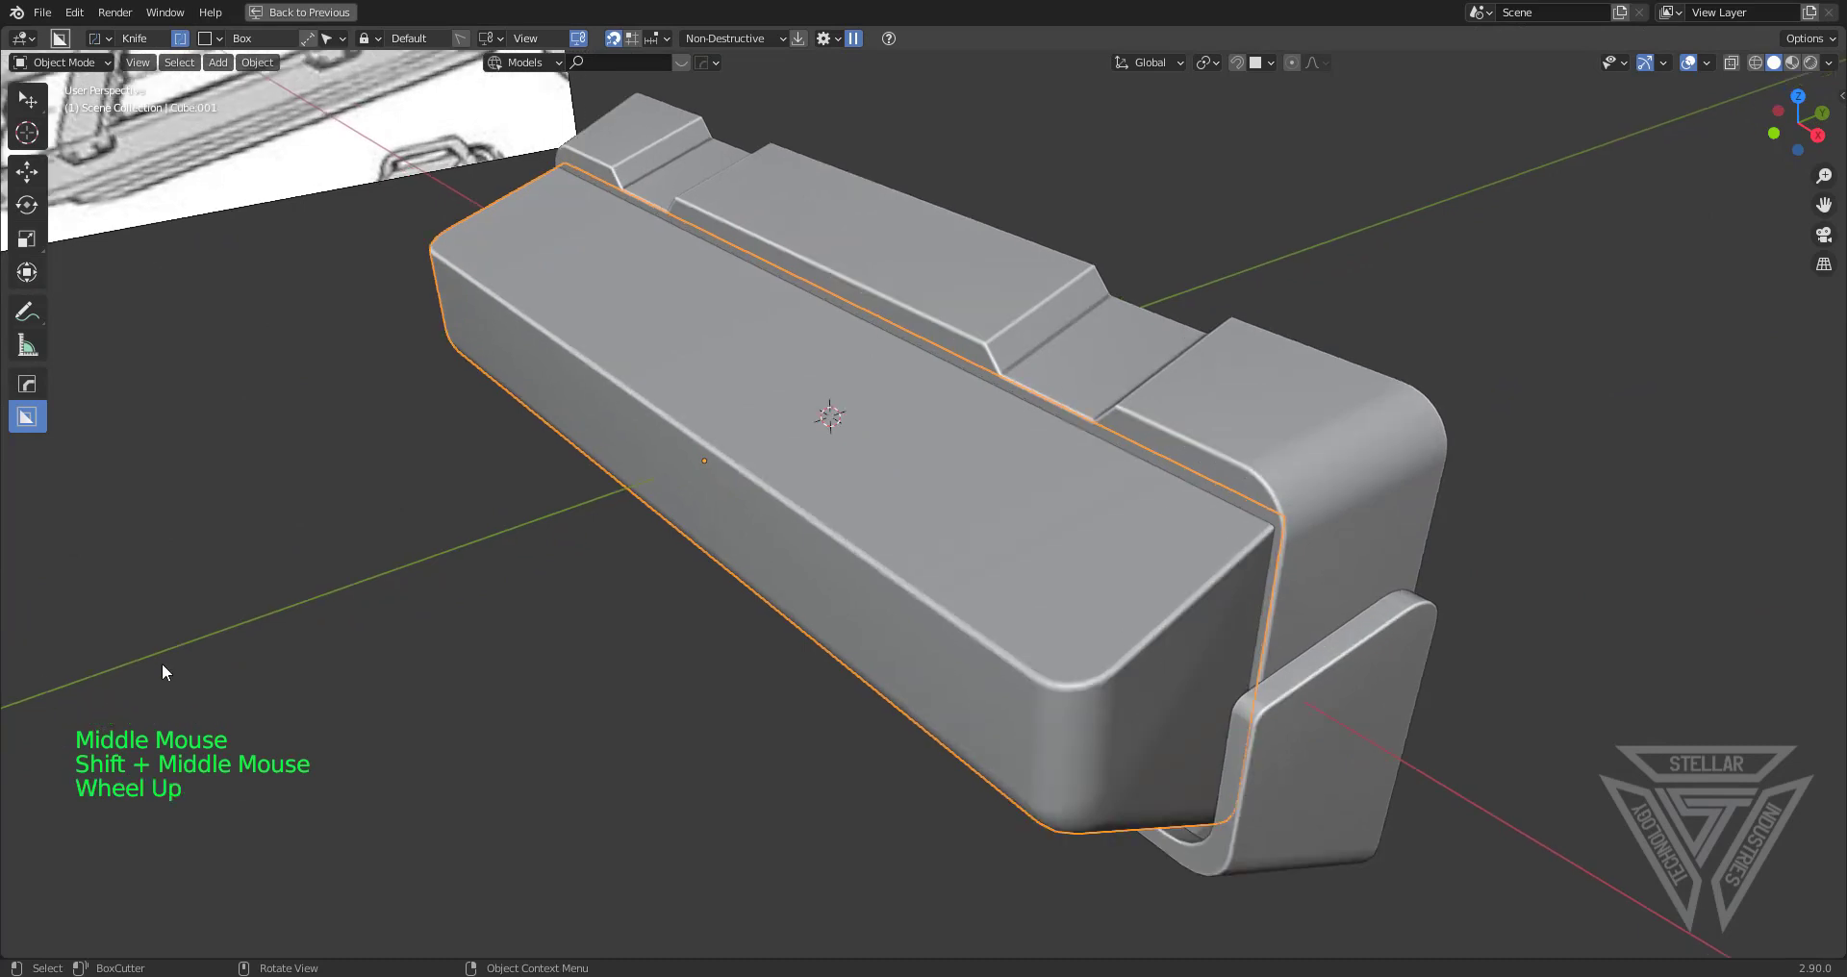
{"action": "middle_click_drag", "start_coordinate": [162, 671], "coordinate": [862, 555], "text": "shift"}
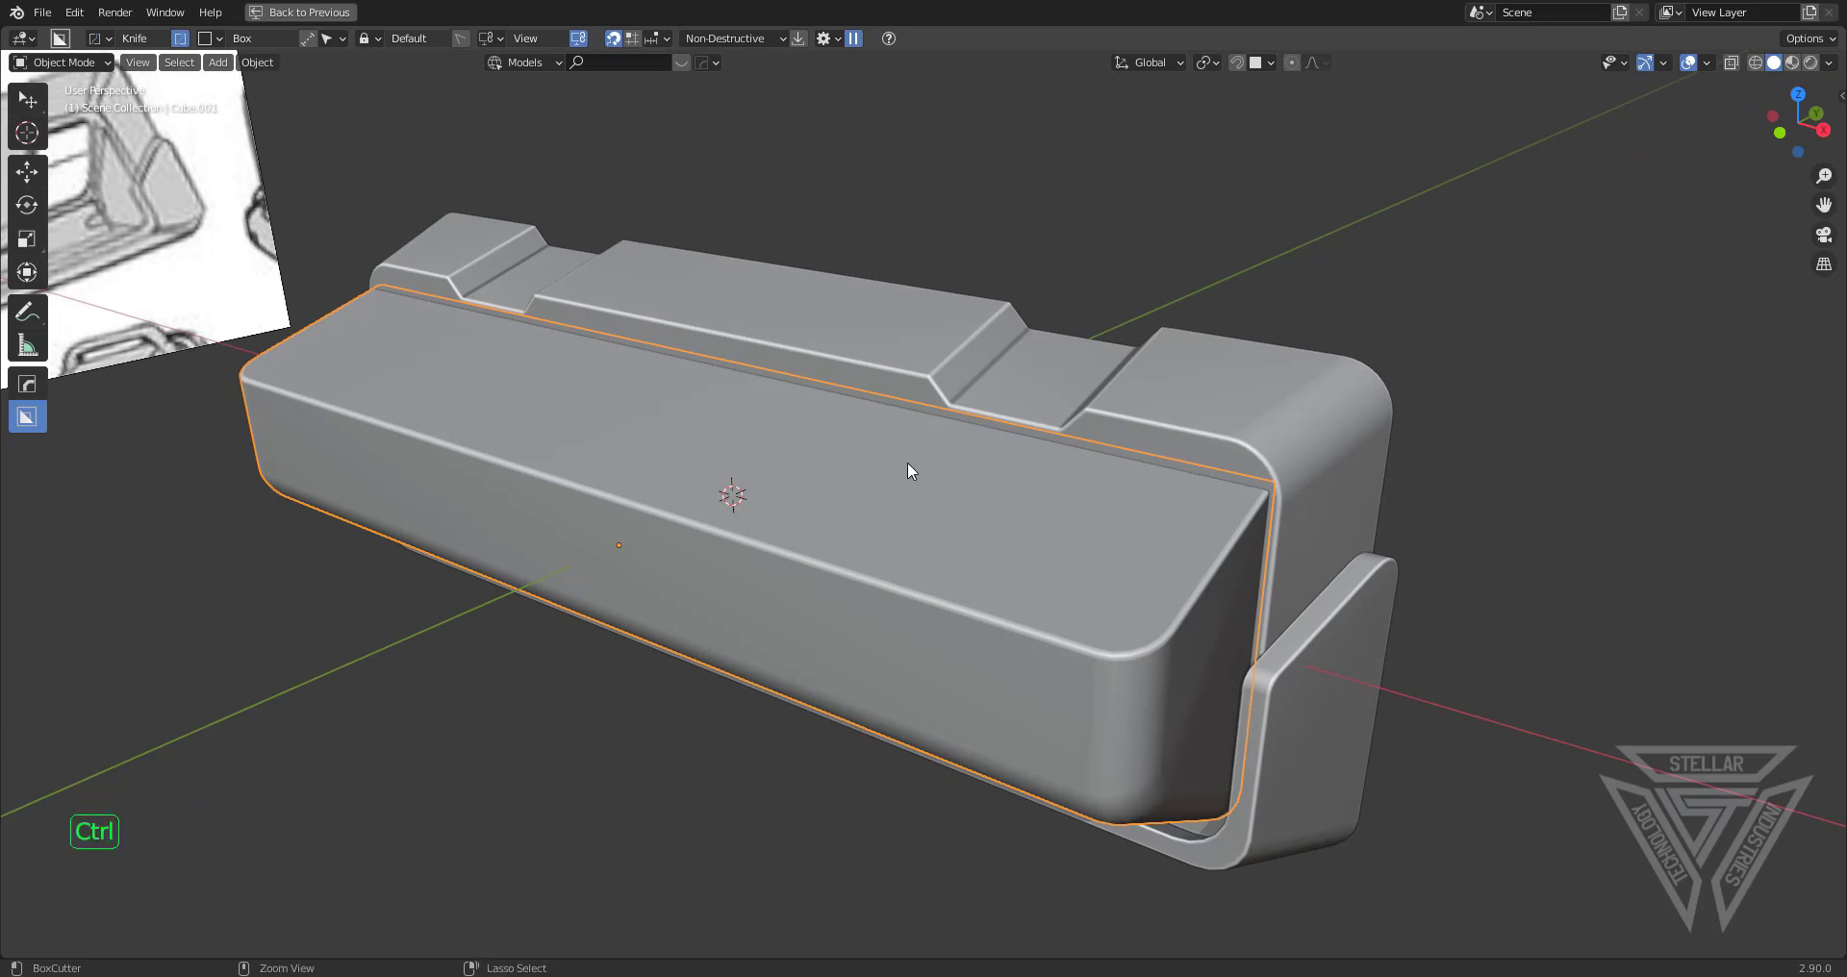
{"action": "key", "text": "ctrl+space"}
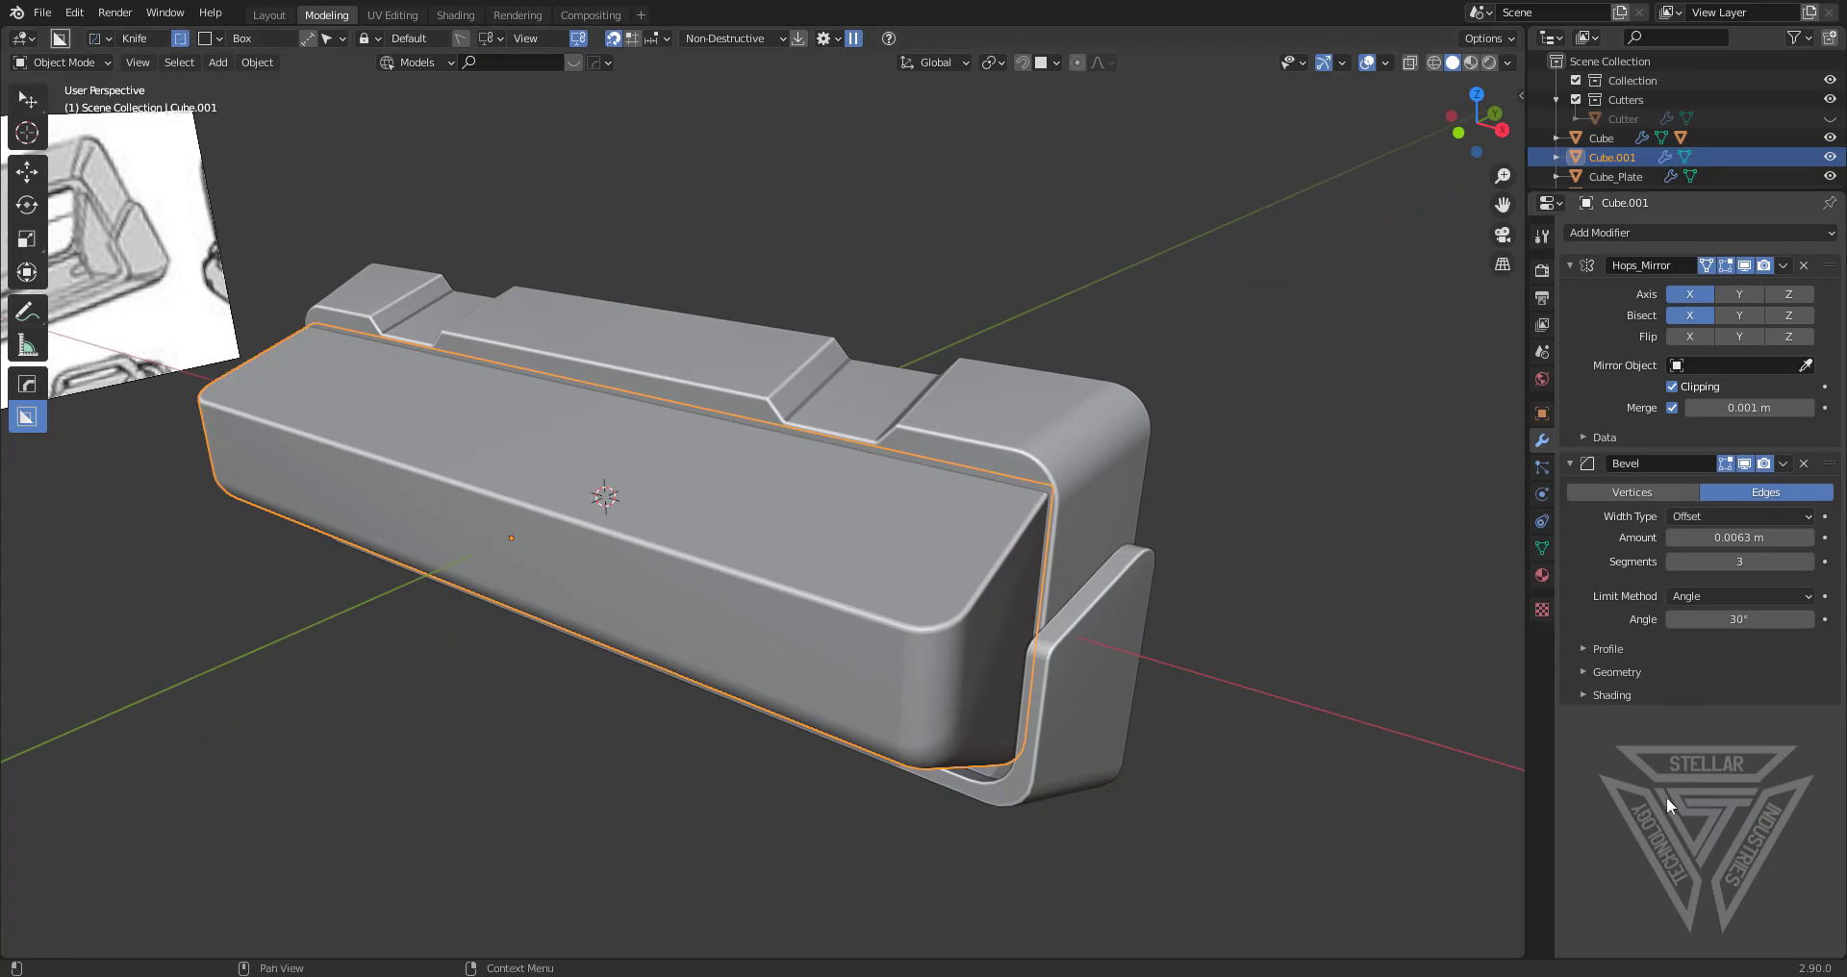
{"action": "key", "text": "ctrl+space"}
{"action": "key", "text": "ctrl+space"}
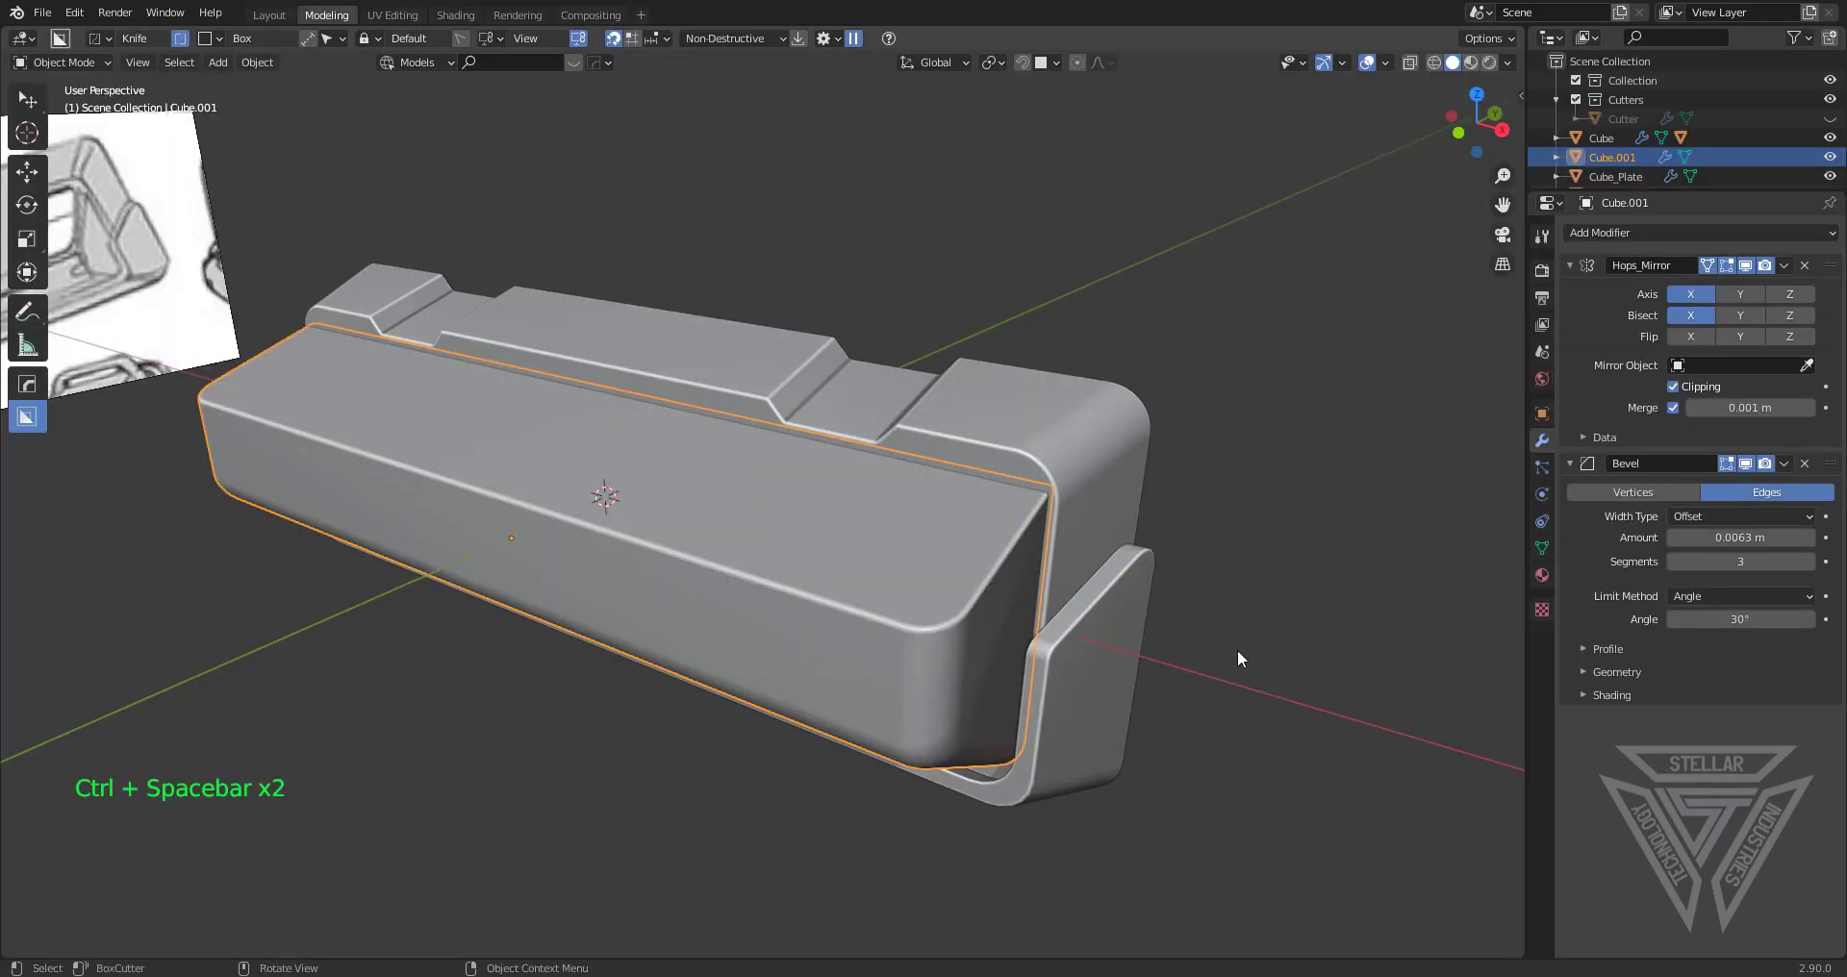
{"action": "key", "text": "ctrl+space"}
{"action": "scroll", "coordinate": [1101, 552], "scroll_direction": "down", "scroll_amount": 2}
{"action": "scroll", "coordinate": [1101, 552], "scroll_direction": "up", "scroll_amount": 1}
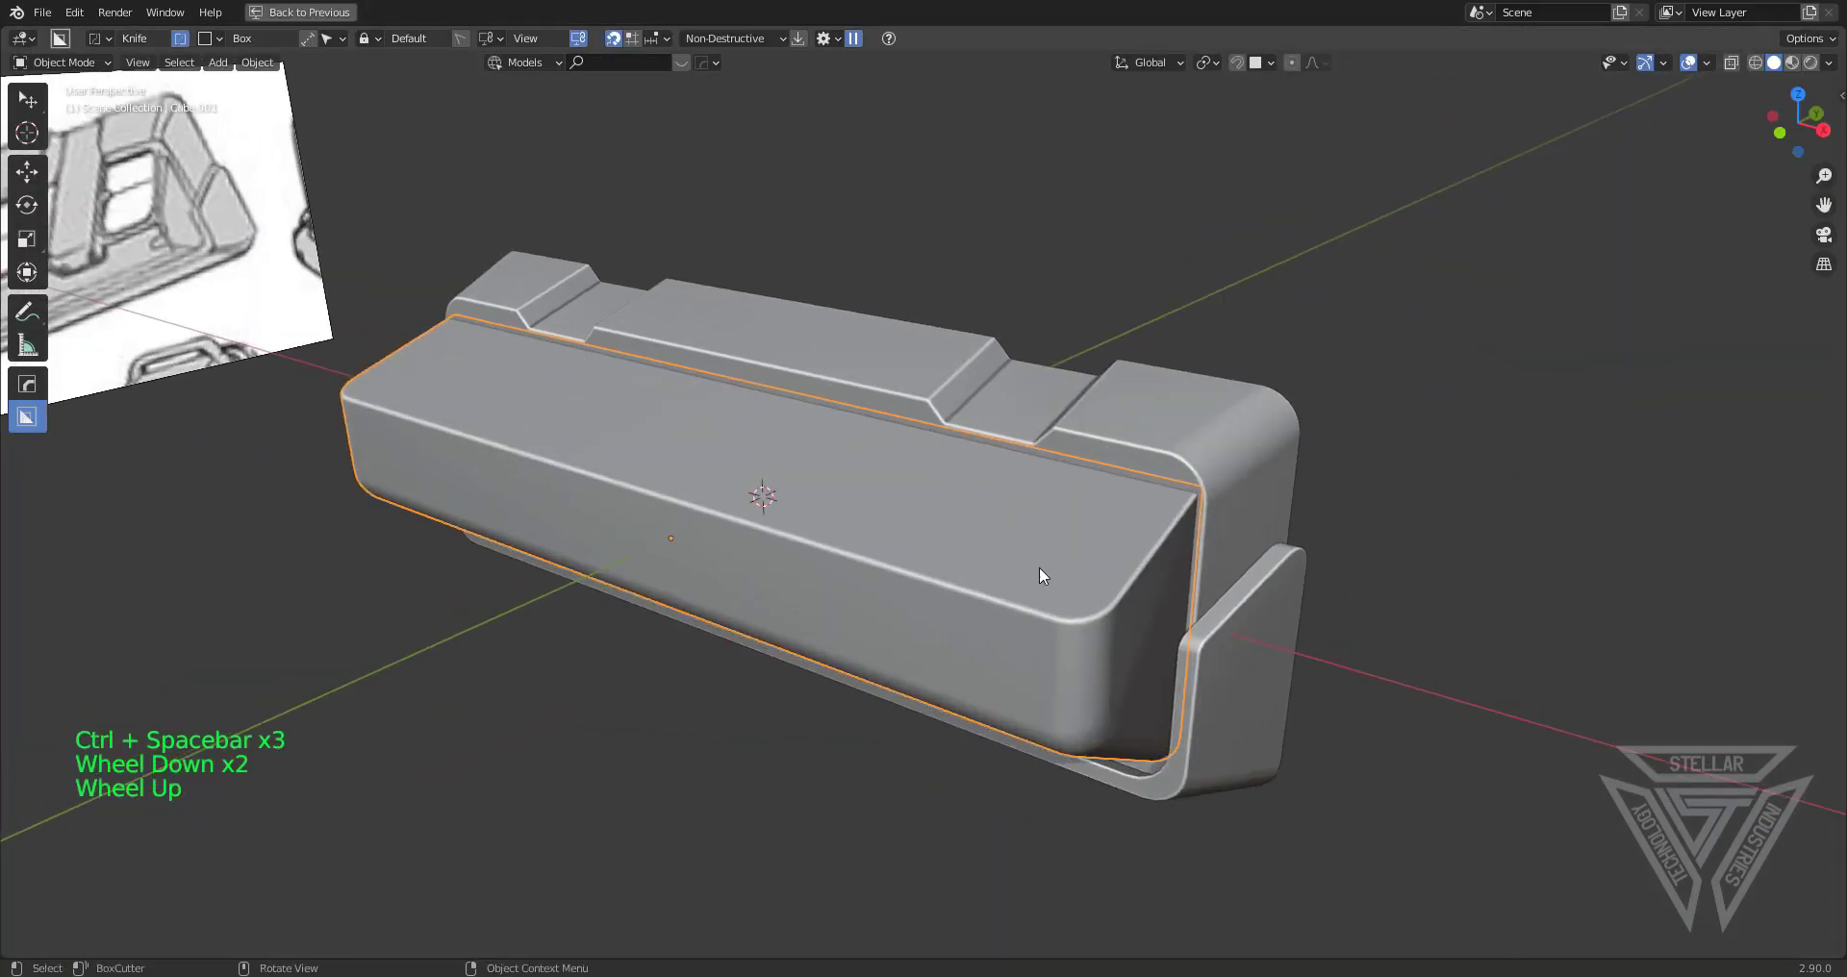
Inset the front piece's top face to form a thin rim around it
{"action": "middle_click_drag", "start_coordinate": [1040, 570], "coordinate": [1430, 675], "text": "shift"}
{"action": "scroll", "coordinate": [1024, 626], "scroll_direction": "up", "scroll_amount": 1}
{"action": "key", "text": "Tab"}
{"action": "key", "text": "3"}
{"action": "left_click", "coordinate": [962, 596]}
{"action": "scroll", "coordinate": [924, 567], "scroll_direction": "up", "scroll_amount": 1}
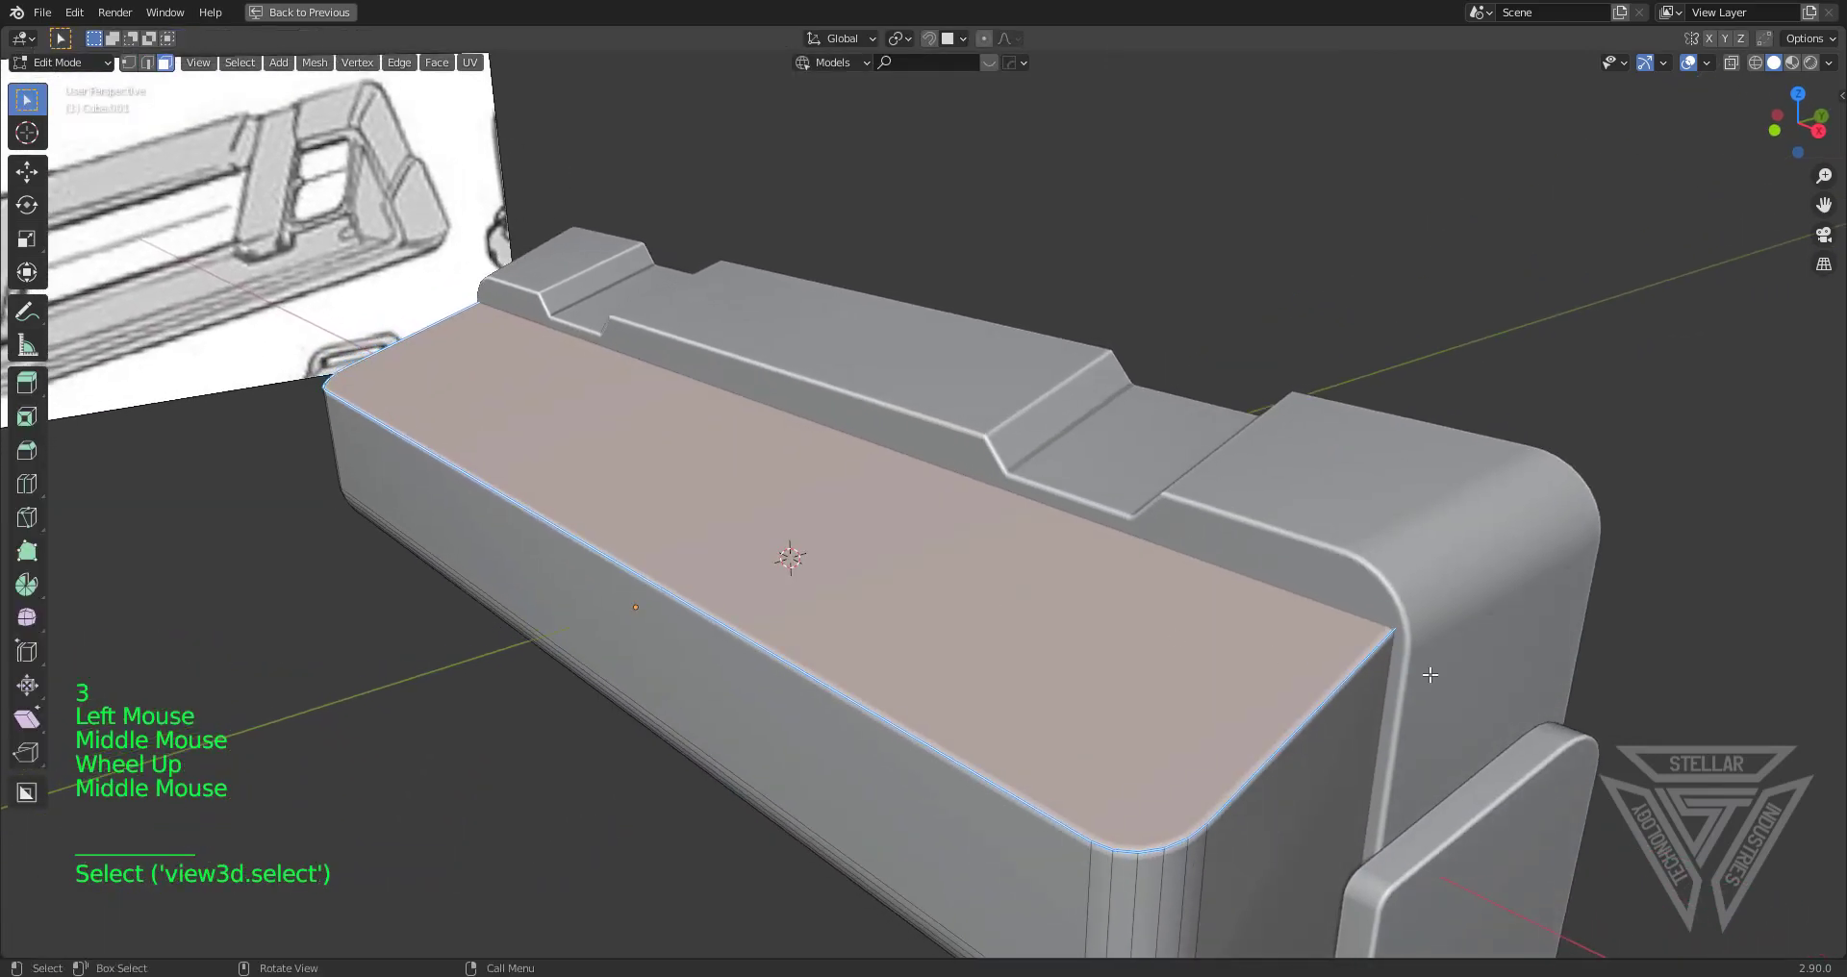
{"action": "key", "text": "i"}
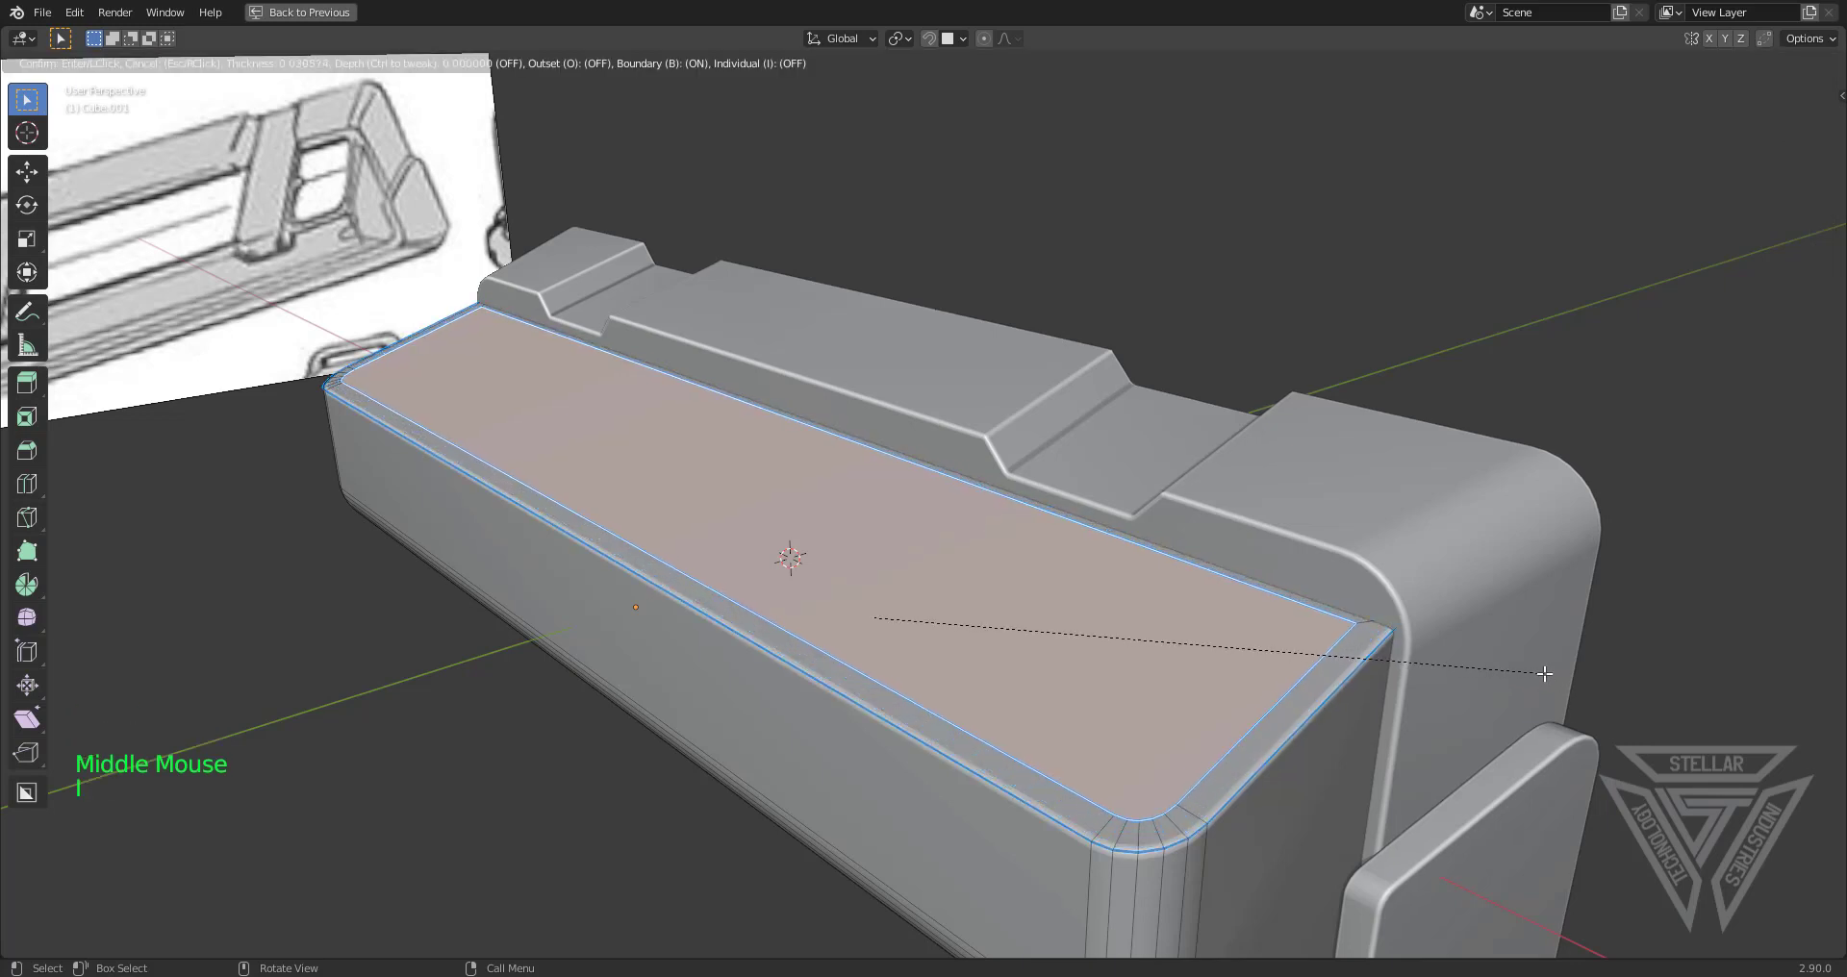
{"action": "left_click", "coordinate": [1545, 673]}
Slide the inset's two rear vertices back toward the outer rear edge beside the notched block
{"action": "left_click", "coordinate": [1281, 608]}
{"action": "left_click", "coordinate": [1282, 606]}
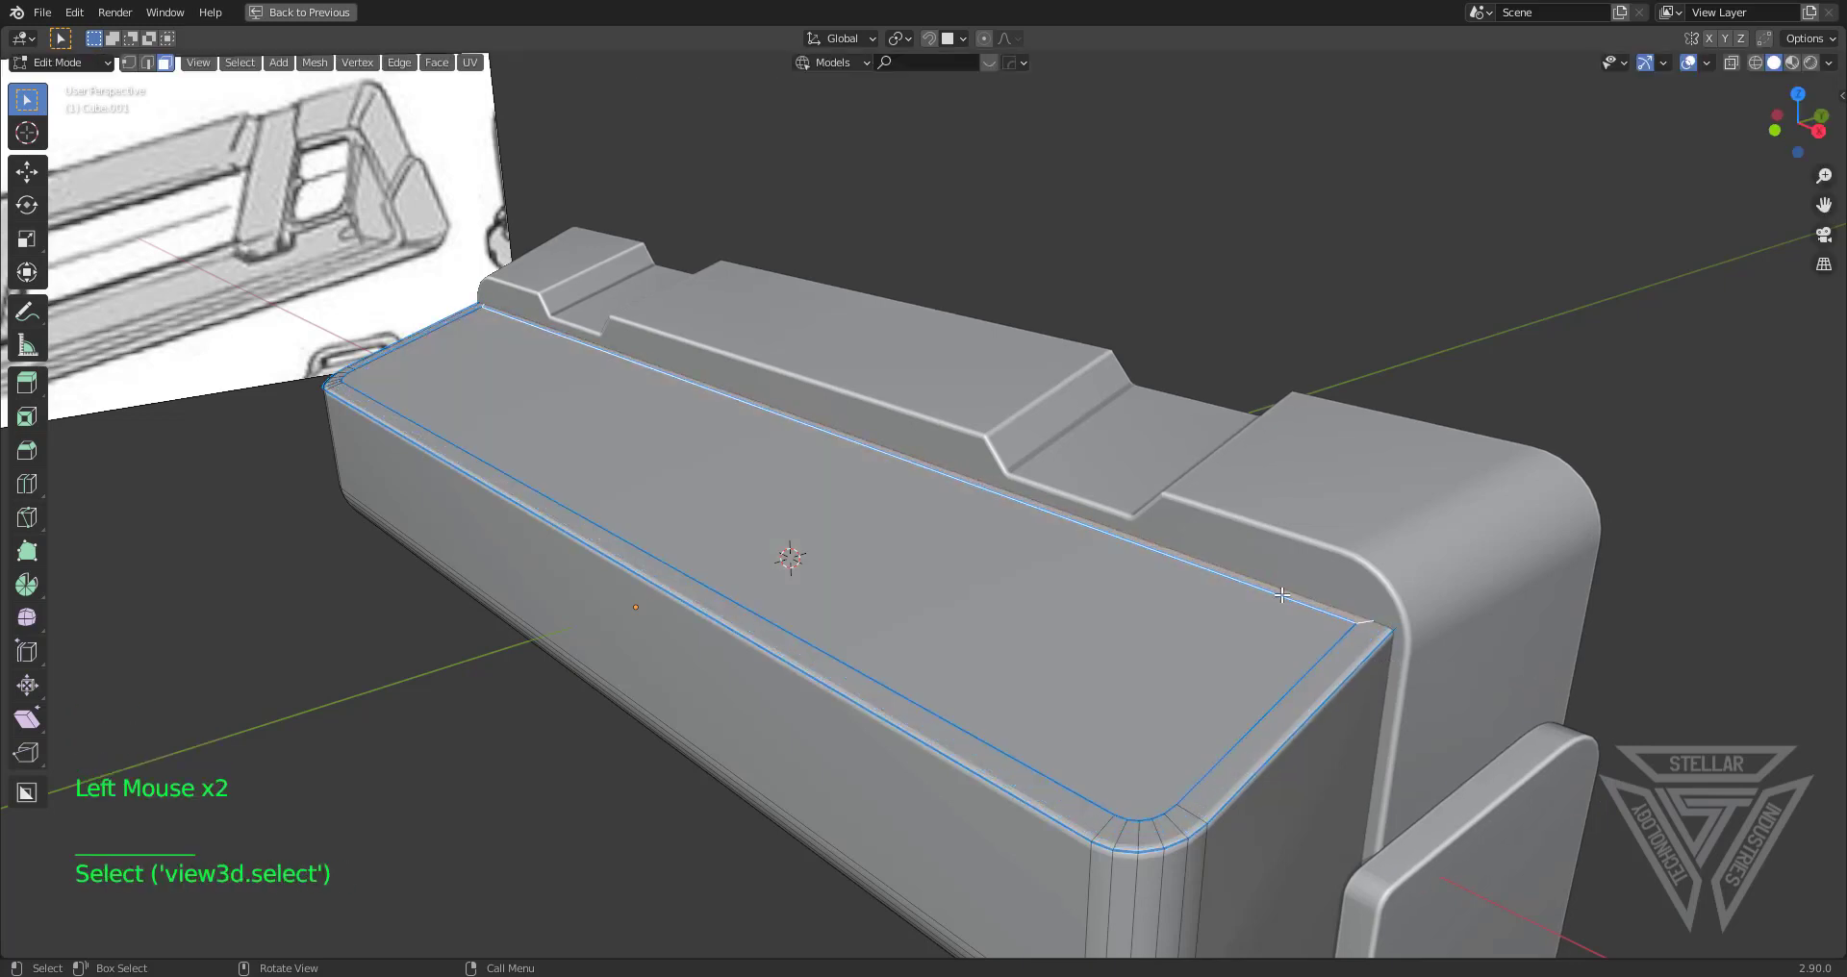
{"action": "middle_click_drag", "start_coordinate": [1282, 606], "coordinate": [1314, 595]}
{"action": "key", "text": "1"}
{"action": "left_click", "coordinate": [740, 426]}
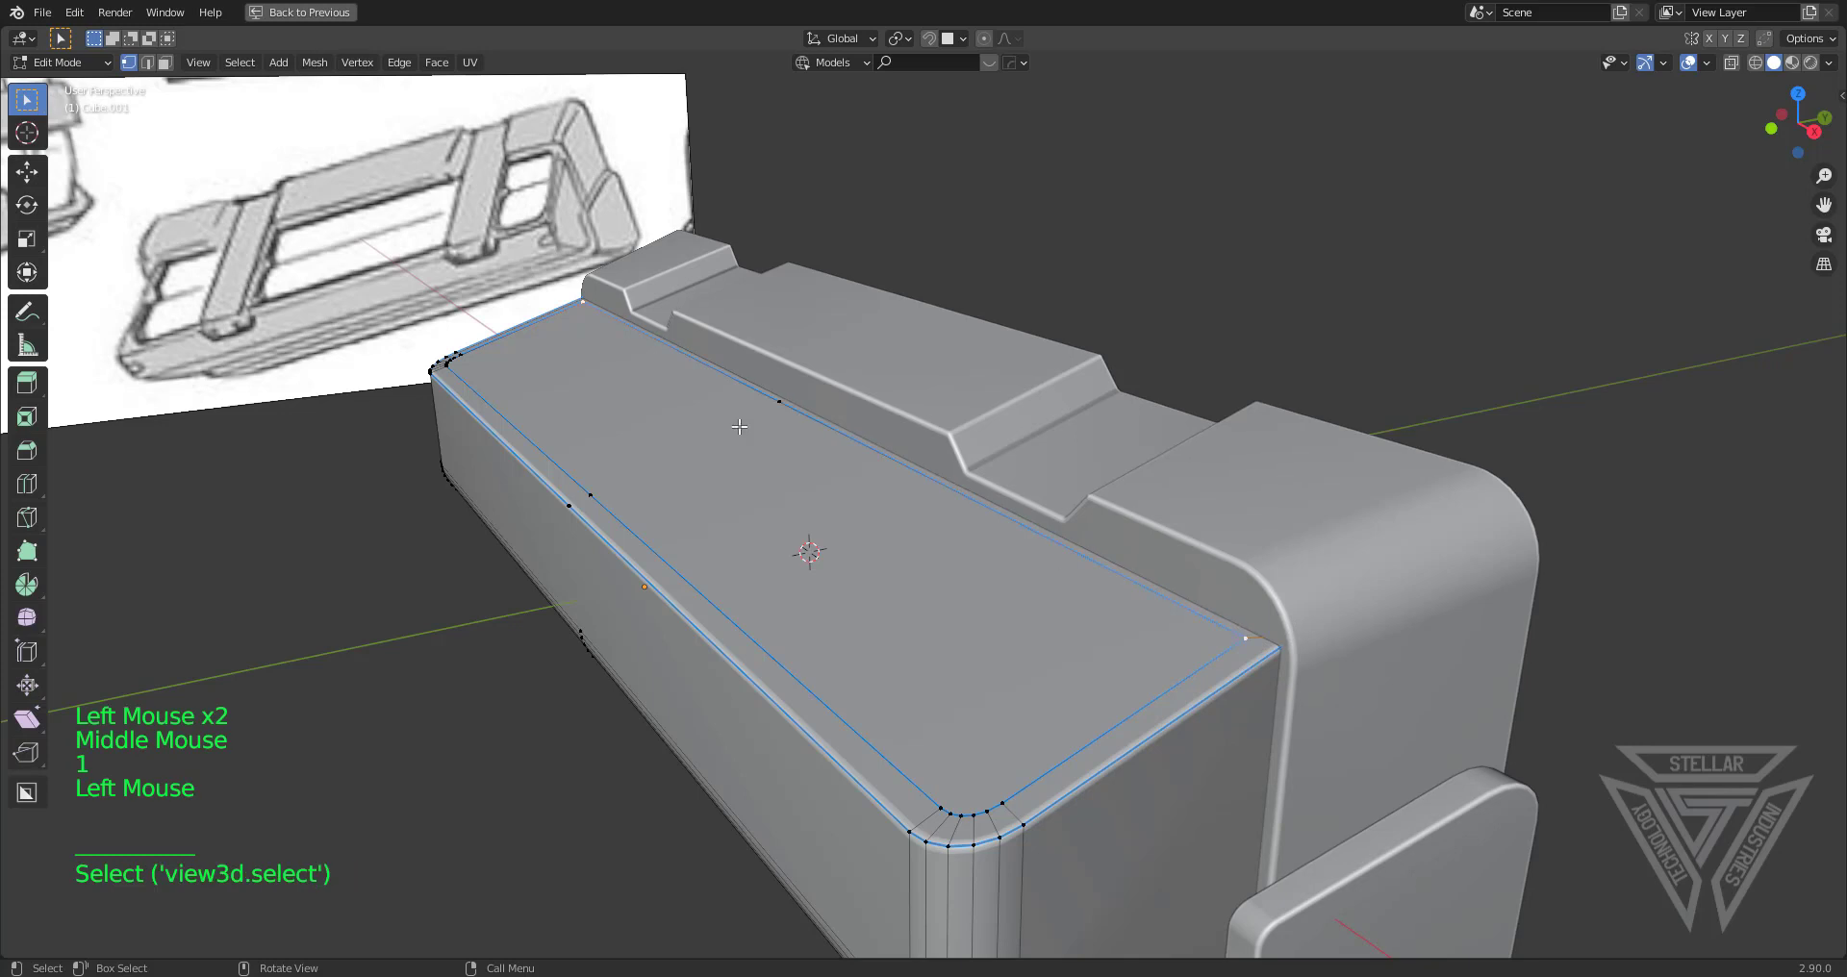
{"action": "left_click", "coordinate": [770, 397], "text": "shift"}
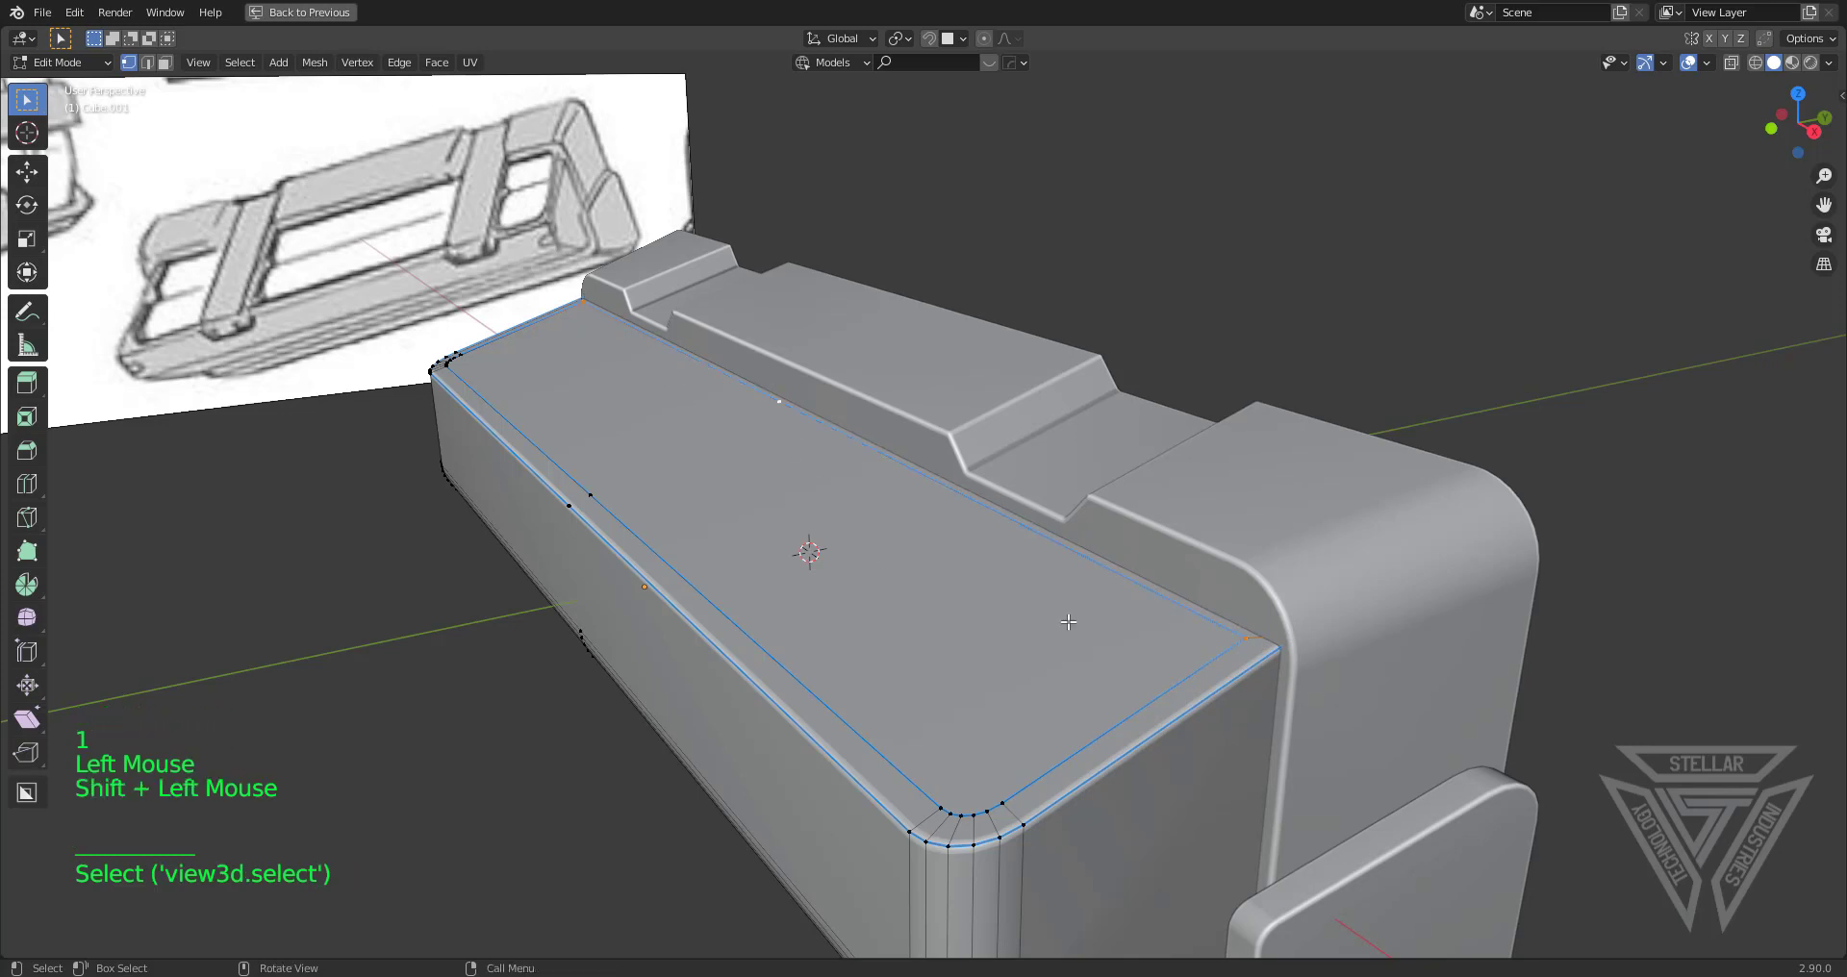
{"action": "key", "text": "g"}
{"action": "key", "text": "g"}
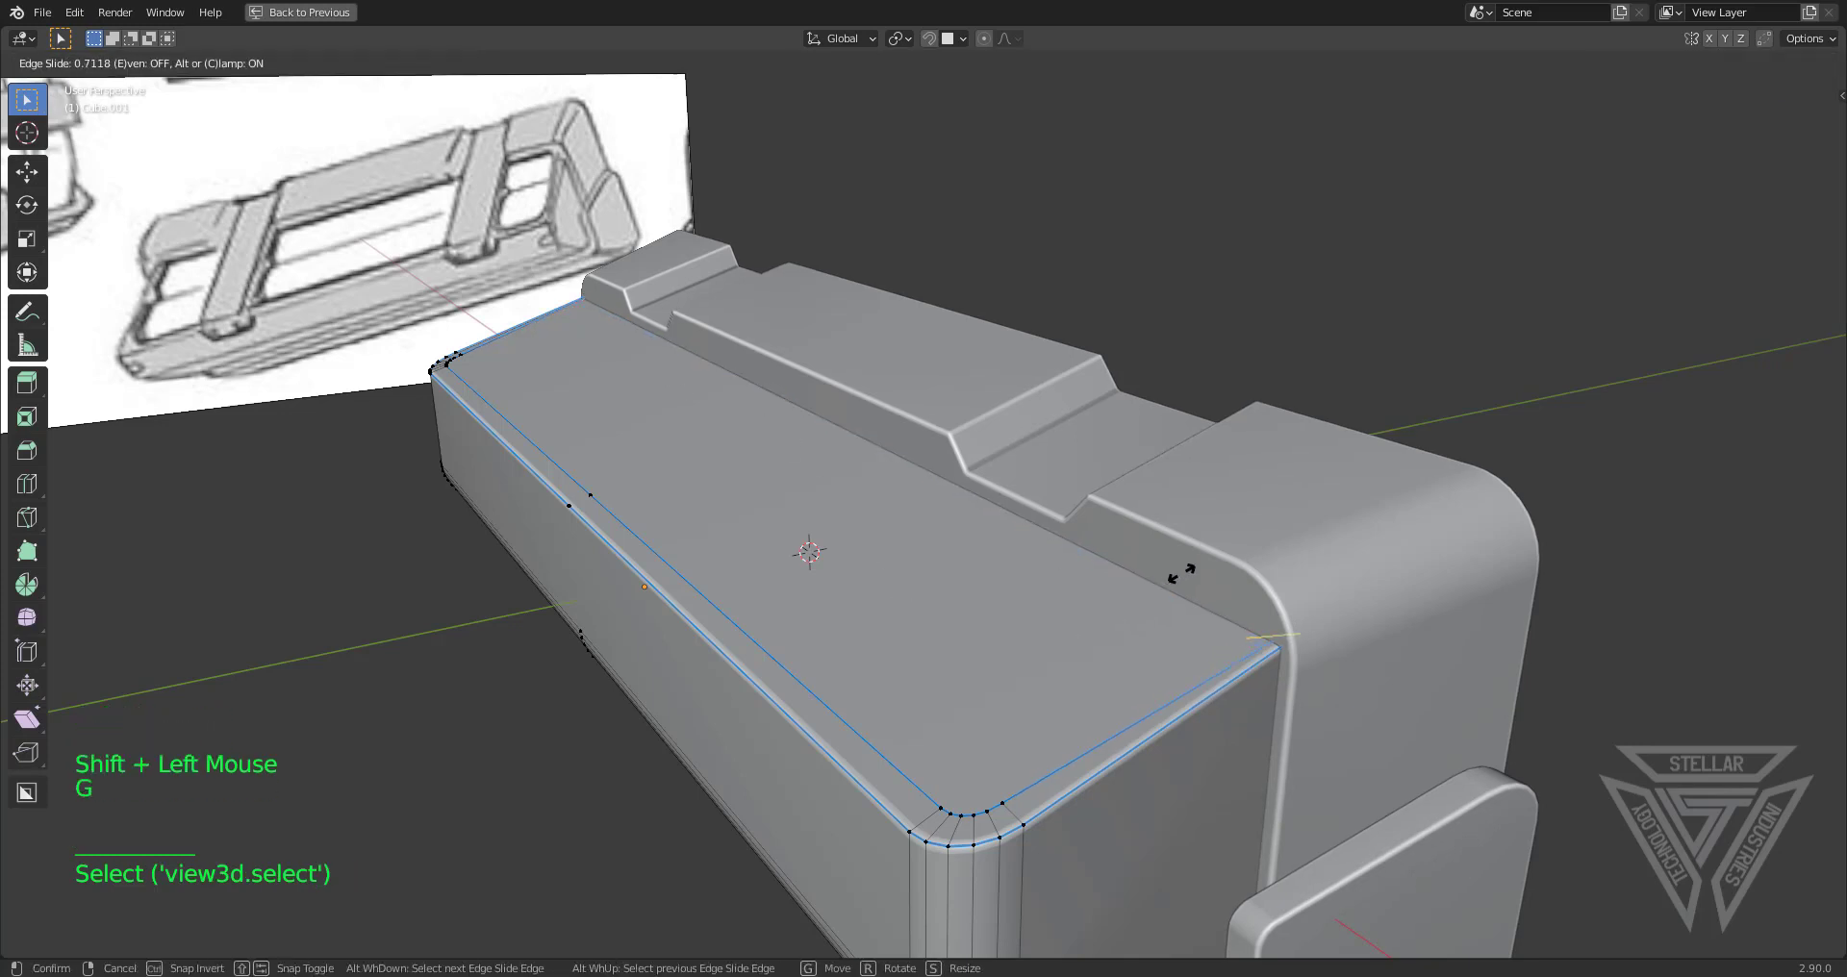
{"action": "left_click", "coordinate": [1182, 574]}
Scale the inset's rear vertices to even out the rim's width at the end
{"action": "mouse_move", "coordinate": [1181, 574]}
{"action": "middle_mouse_down"}
{"action": "mouse_move", "coordinate": [1626, 716]}
{"action": "mouse_move", "coordinate": [1148, 585]}
{"action": "middle_mouse_up"}
{"action": "key", "text": "s"}
{"action": "left_click", "coordinate": [1653, 717]}
{"action": "key", "text": "s"}
{"action": "left_click", "coordinate": [1518, 680]}
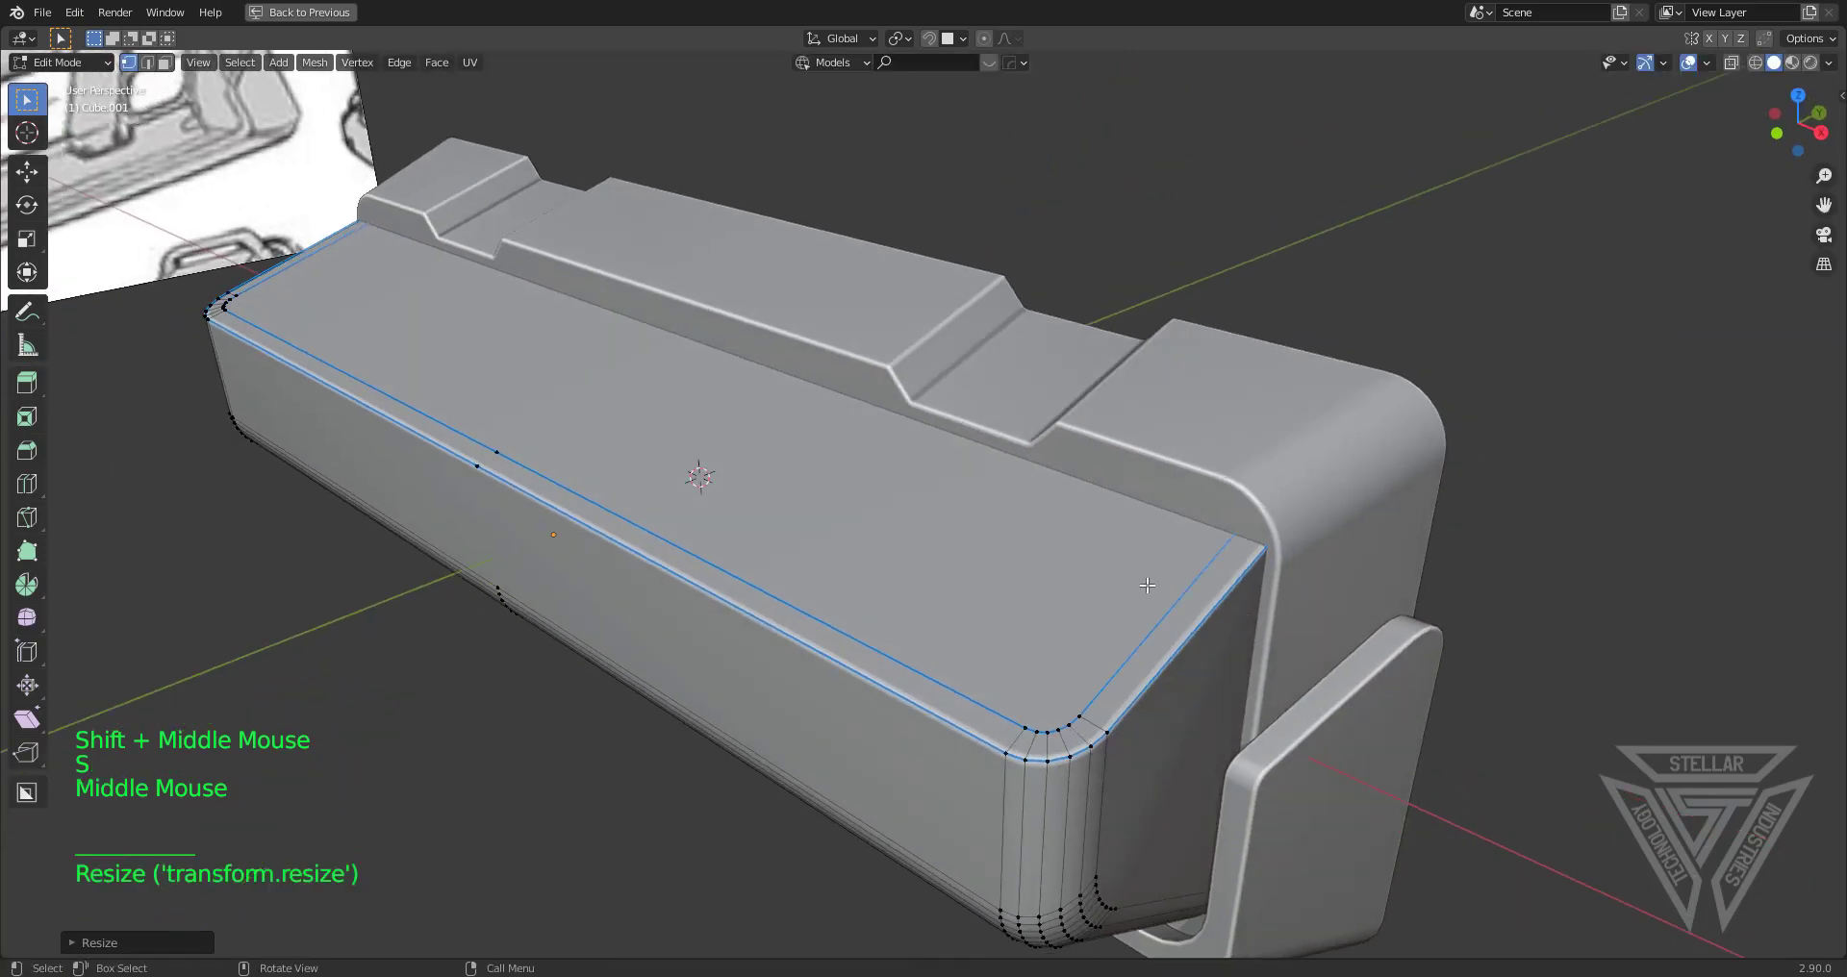
Extrude the inner top face down along global Z to hollow out a tray and return to Object Mode
{"action": "key", "text": "3"}
{"action": "left_click", "coordinate": [970, 565]}
{"action": "middle_click_drag", "start_coordinate": [970, 564], "coordinate": [1167, 585]}
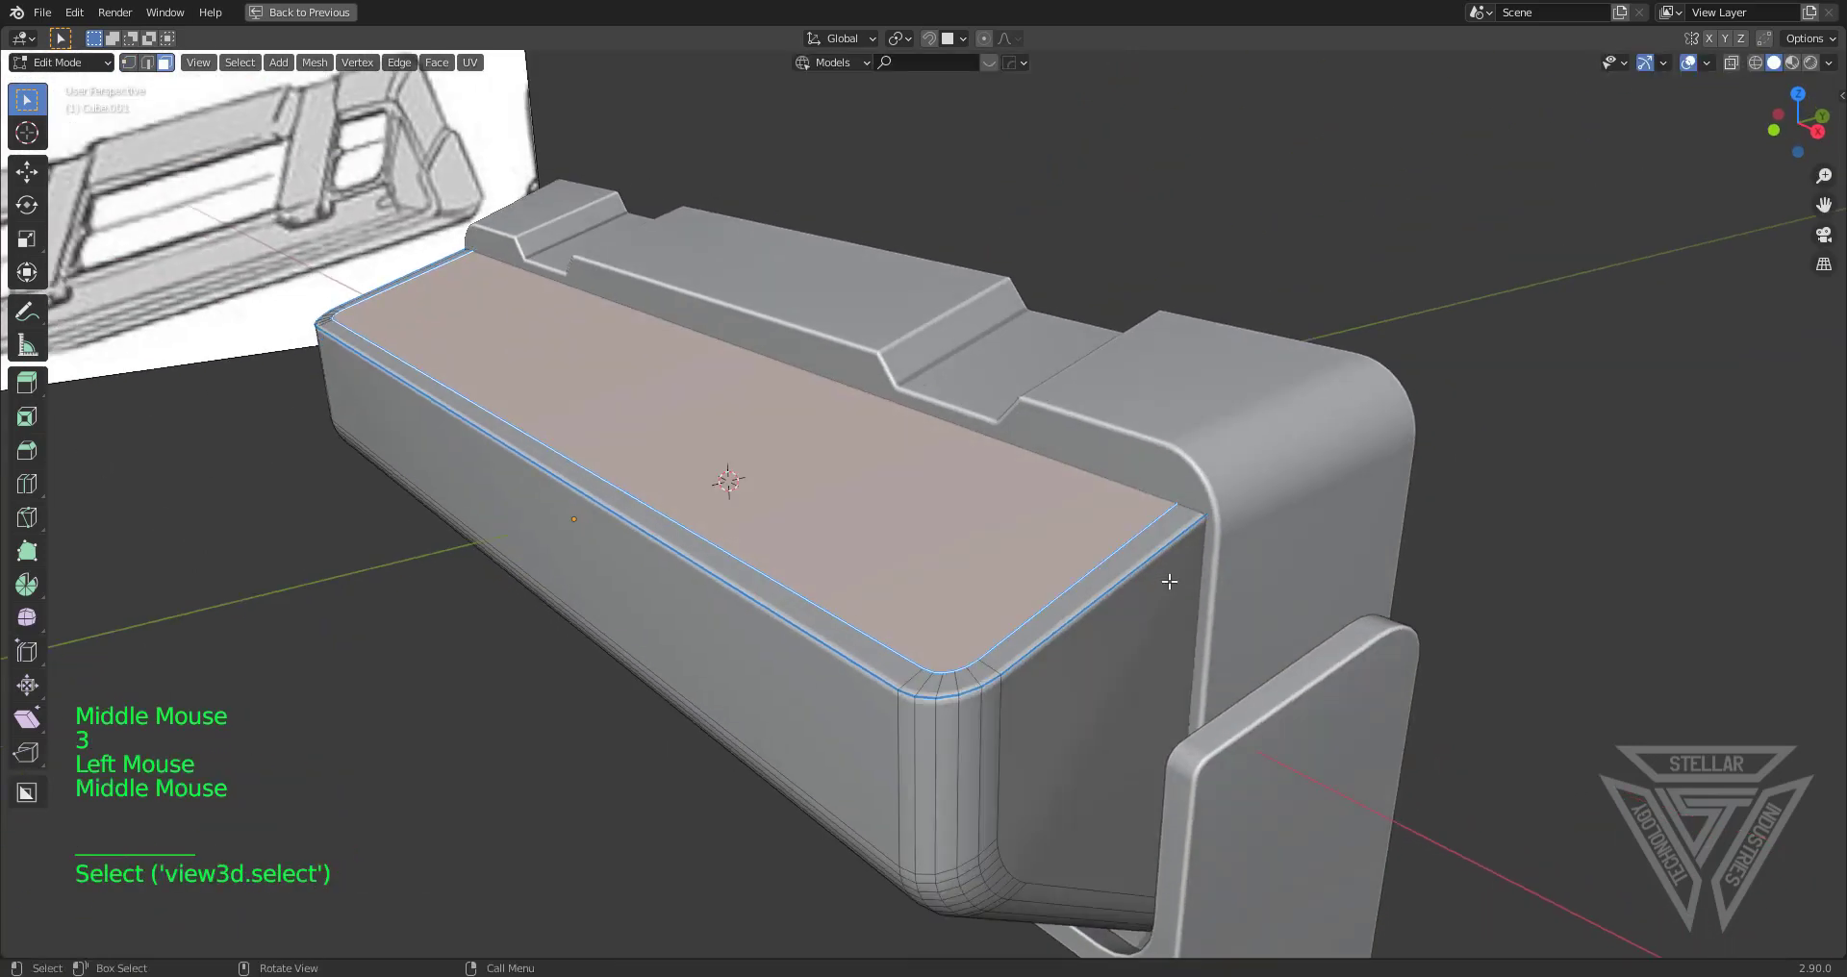
{"action": "key", "text": "e"}
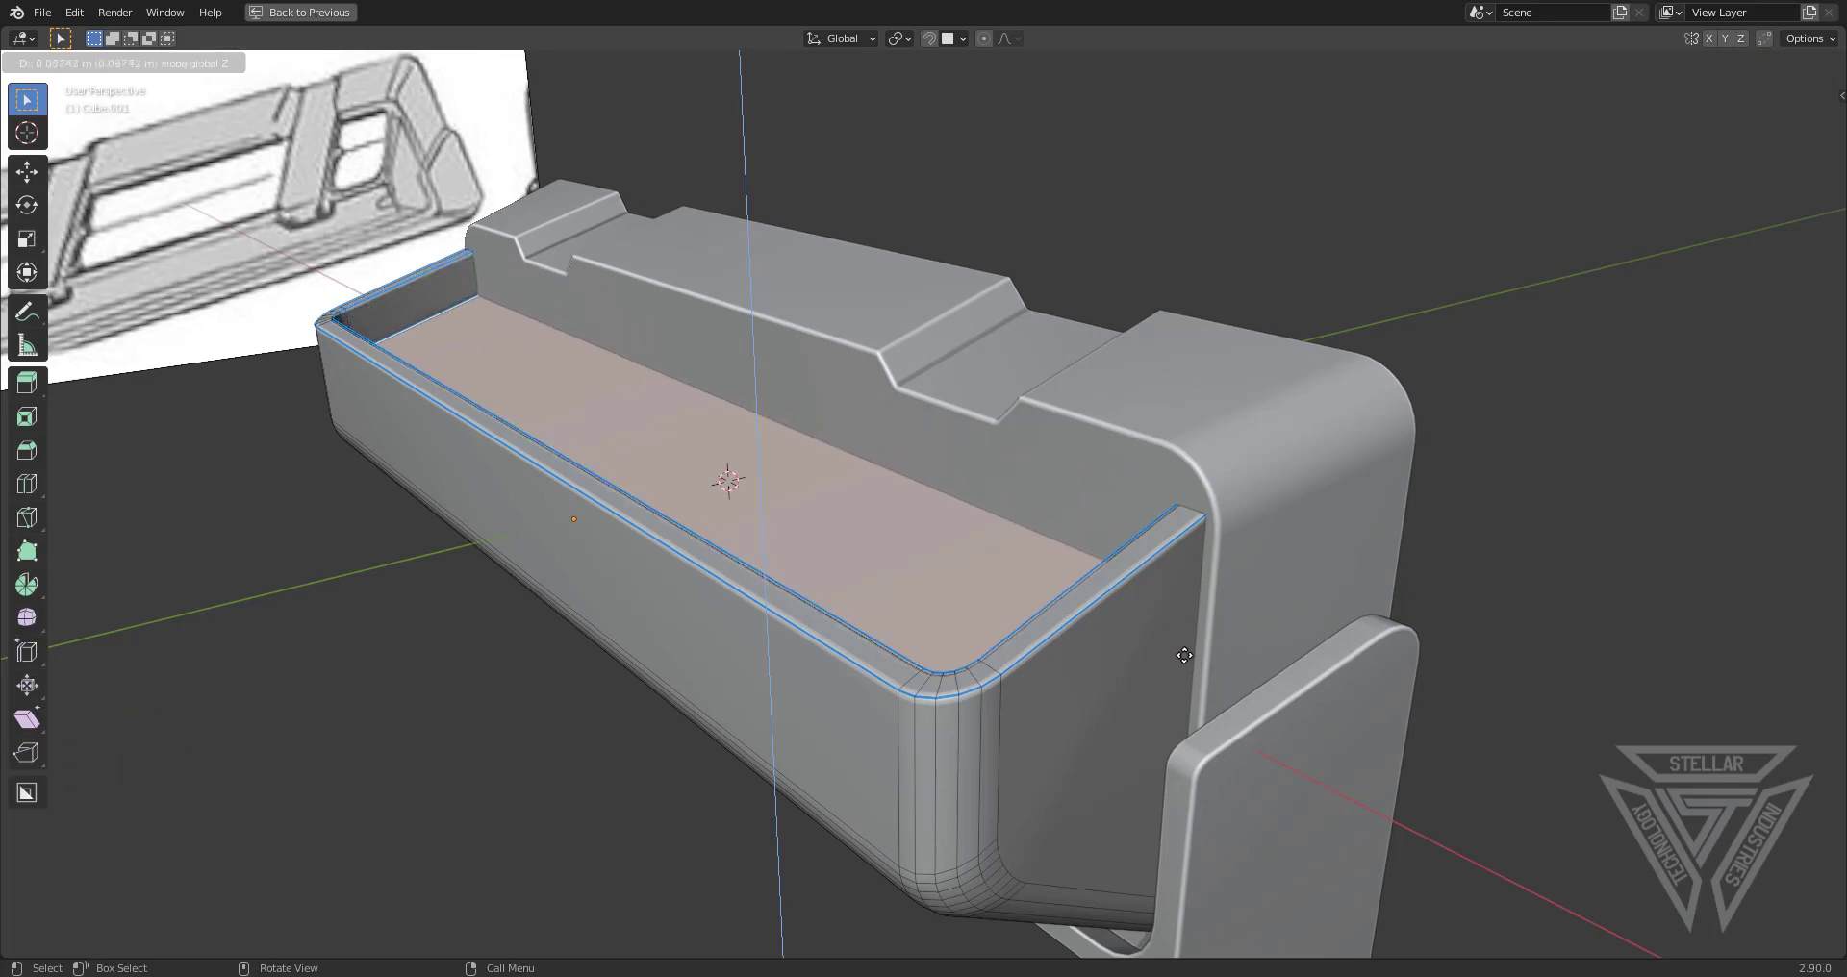
{"action": "left_click", "coordinate": [1187, 659]}
{"action": "mouse_move", "coordinate": [1054, 575]}
{"action": "middle_mouse_down", "text": "shift"}
{"action": "mouse_move", "coordinate": [987, 552]}
{"action": "mouse_move", "coordinate": [1038, 571]}
{"action": "middle_mouse_up", "text": "shift"}
{"action": "key", "text": "Tab"}
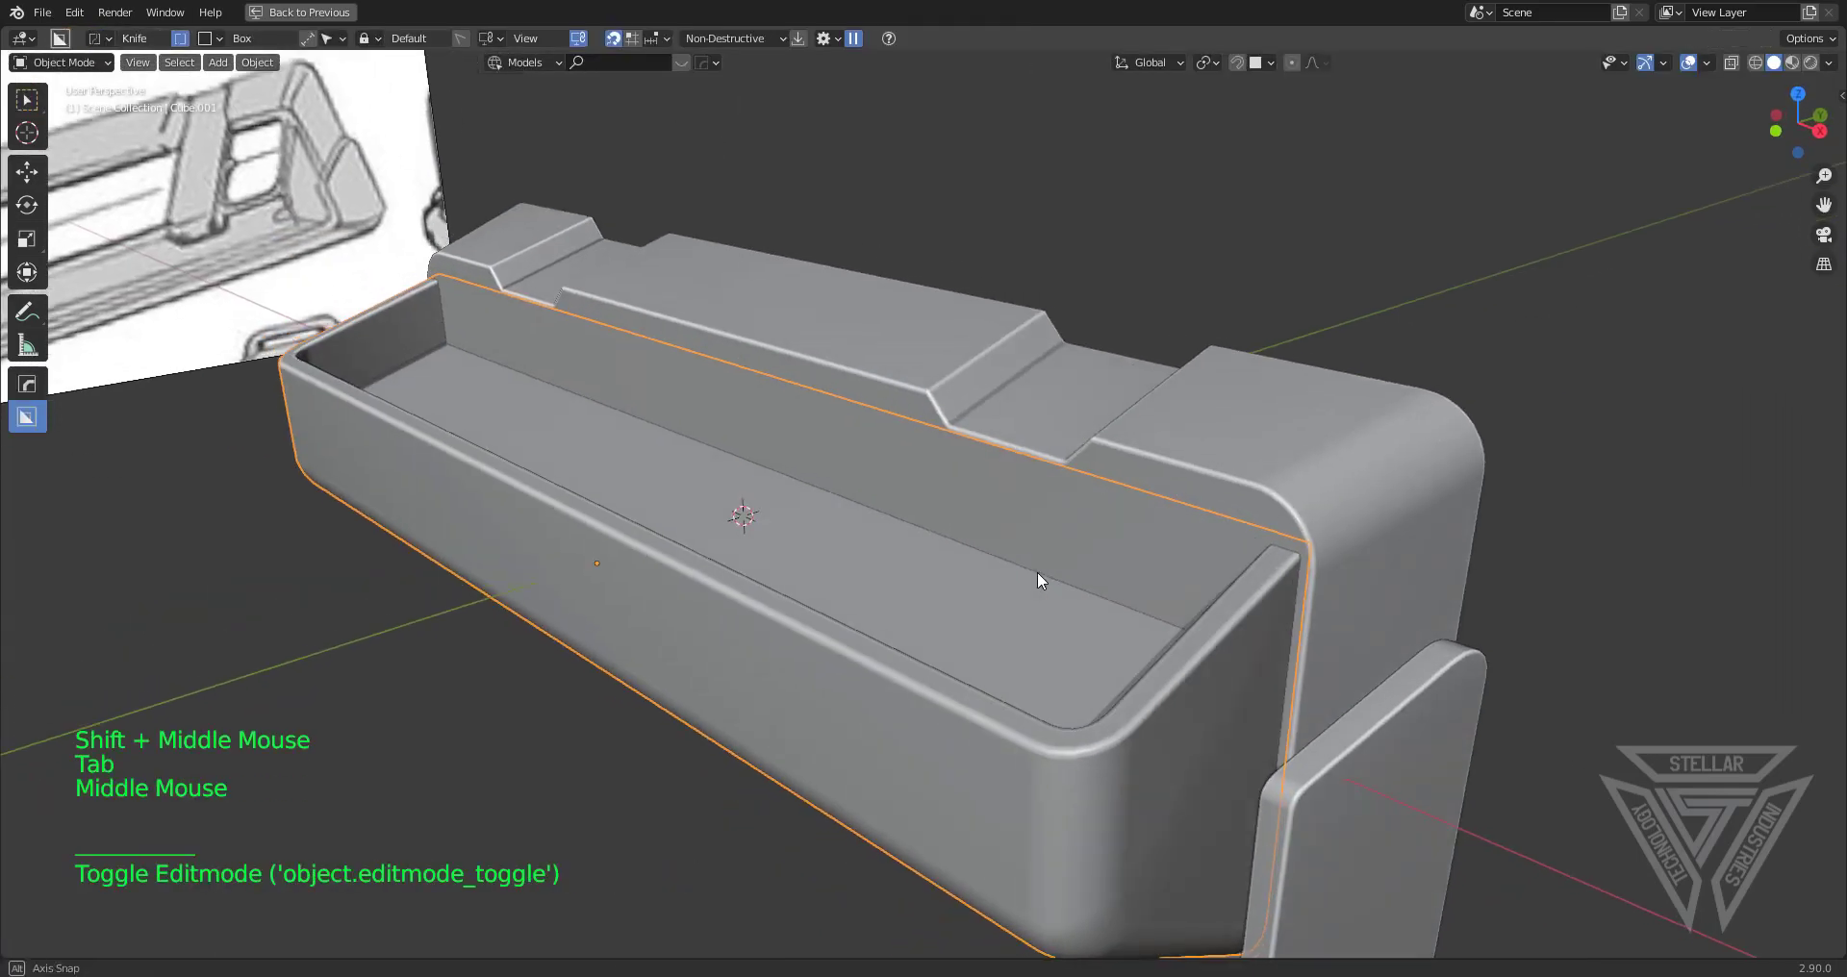
Join the tray to the notched block with a HardOps union boolean
{"action": "left_click", "coordinate": [1220, 471], "text": "shift"}
{"action": "key", "text": "shift+q"}
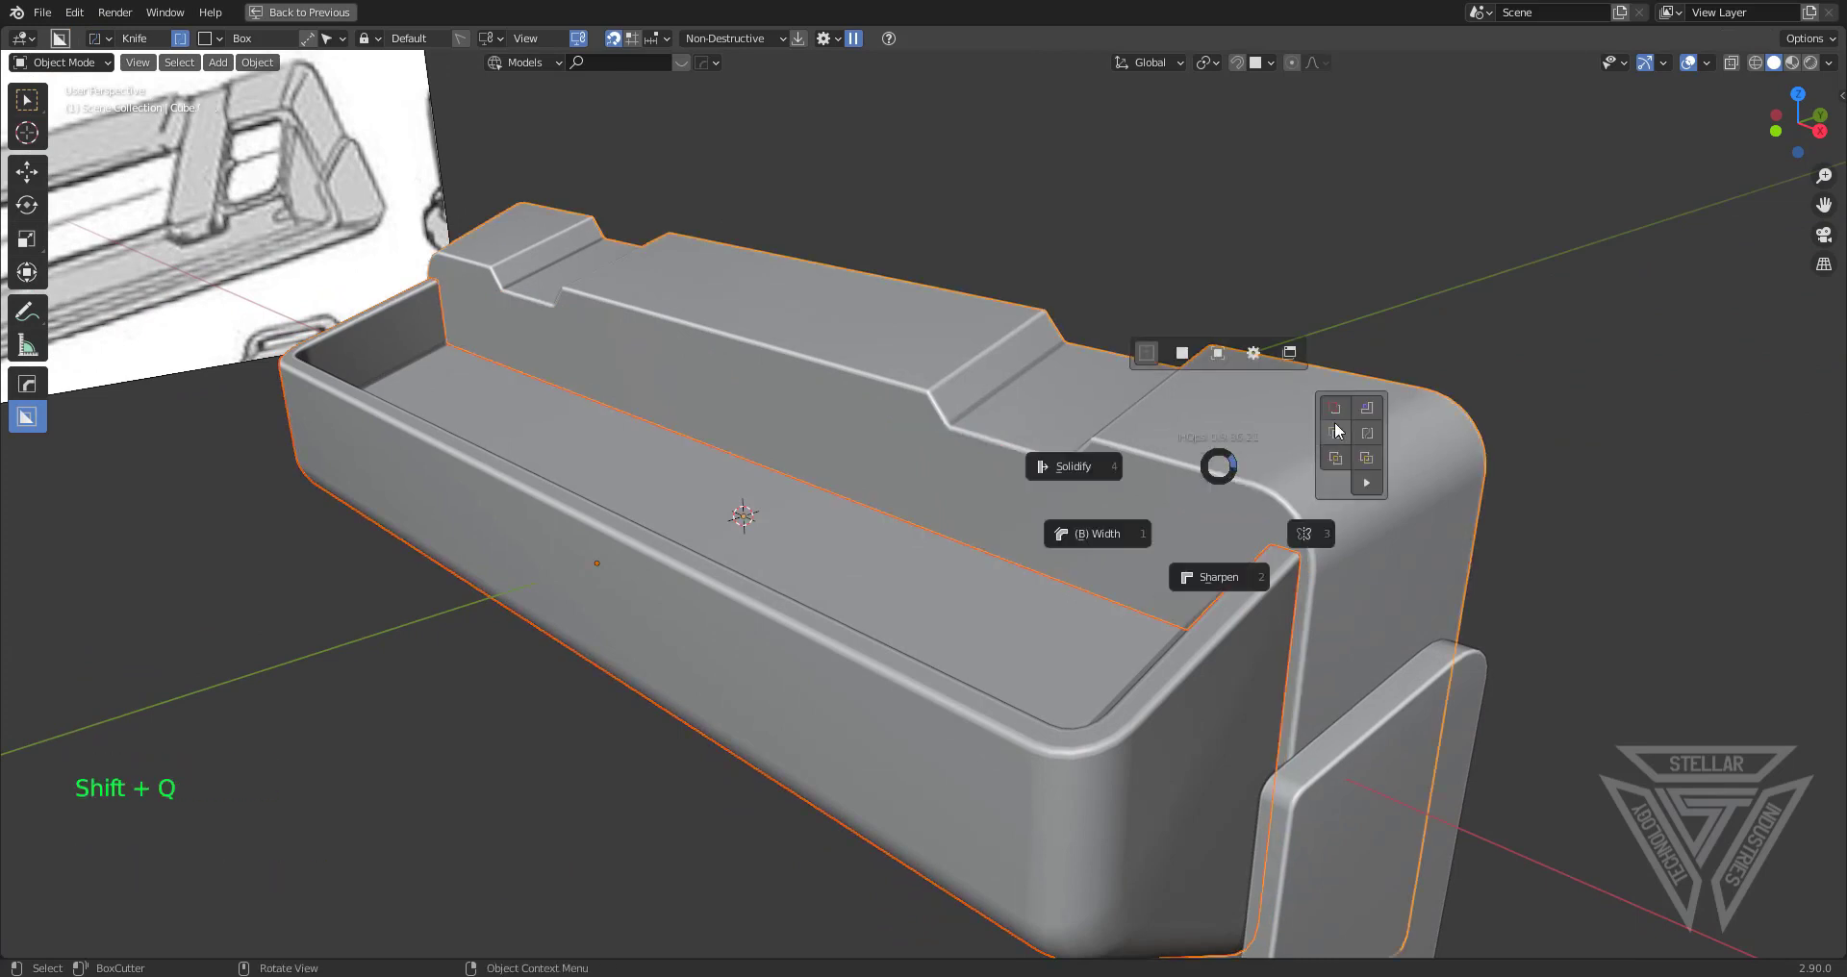
{"action": "left_click", "coordinate": [1336, 435]}
{"action": "scroll", "coordinate": [1328, 528], "scroll_direction": "up", "scroll_amount": 2}
{"action": "middle_click_drag", "start_coordinate": [1328, 528], "coordinate": [1309, 500], "text": "shift"}
{"action": "mouse_move", "coordinate": [1309, 500]}
{"action": "middle_mouse_down"}
{"action": "mouse_move", "coordinate": [1290, 478]}
{"action": "mouse_move", "coordinate": [1289, 496]}
{"action": "middle_mouse_up"}
{"action": "key", "text": "ctrl+space"}
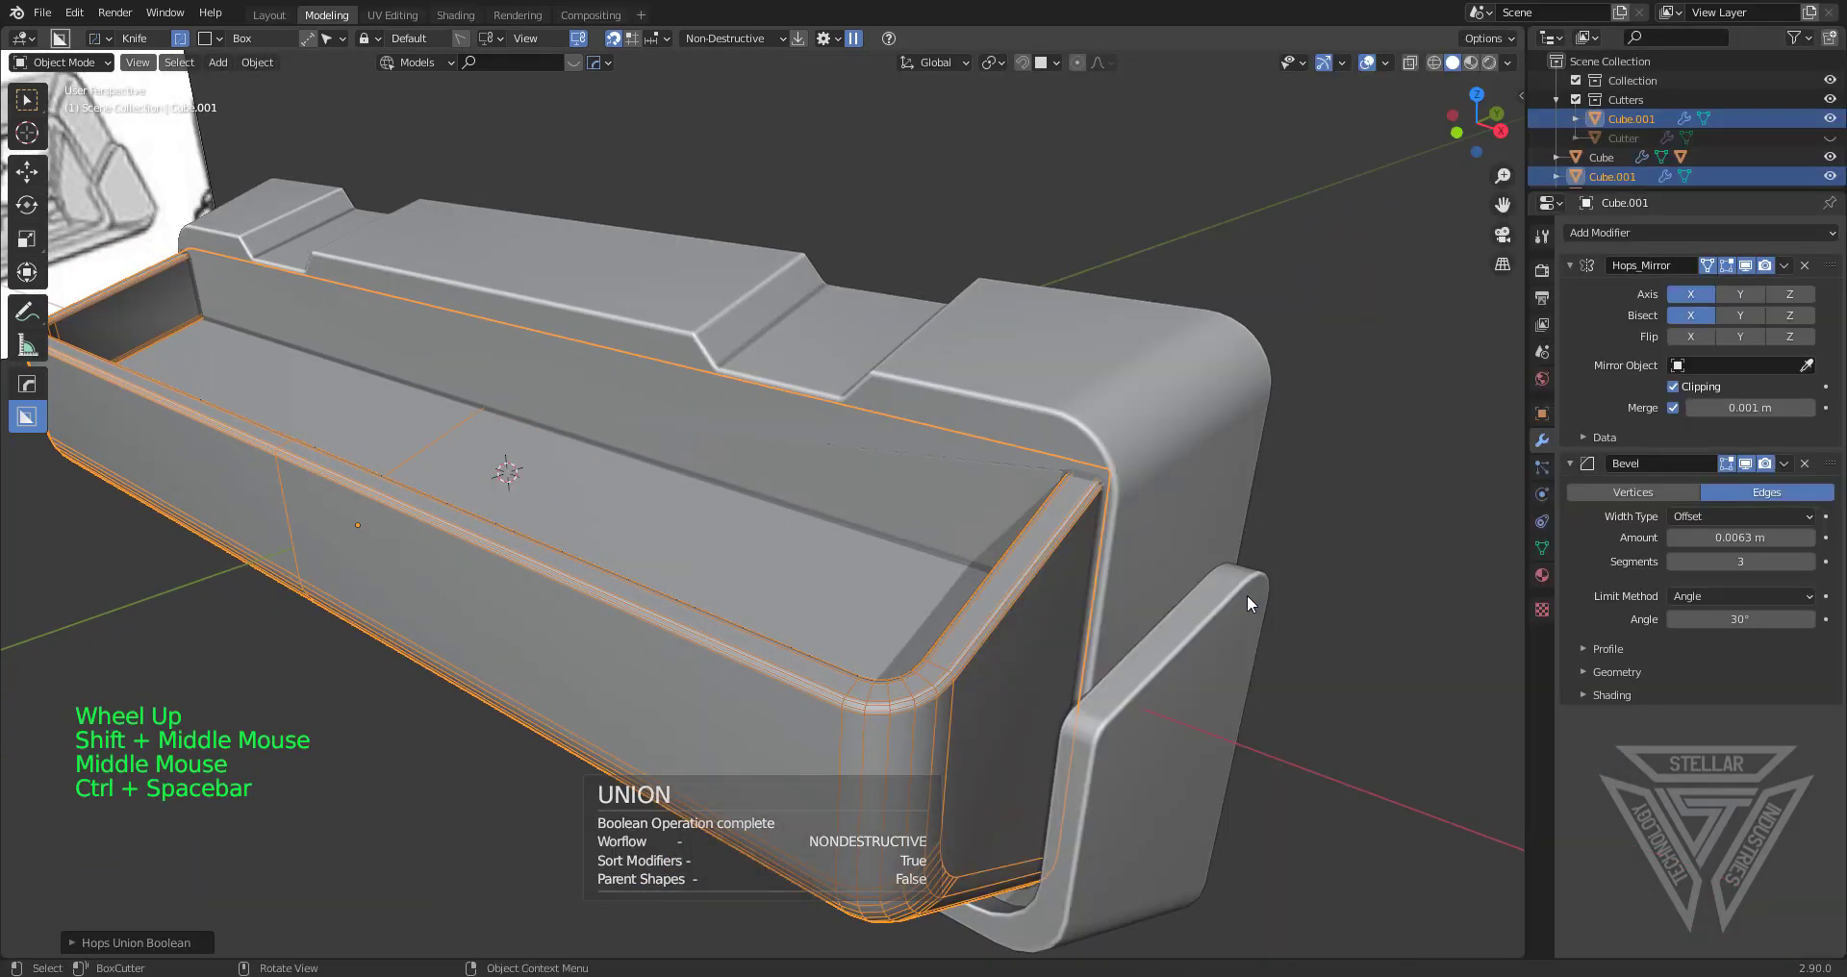
{"action": "key", "text": "ctrl+space"}
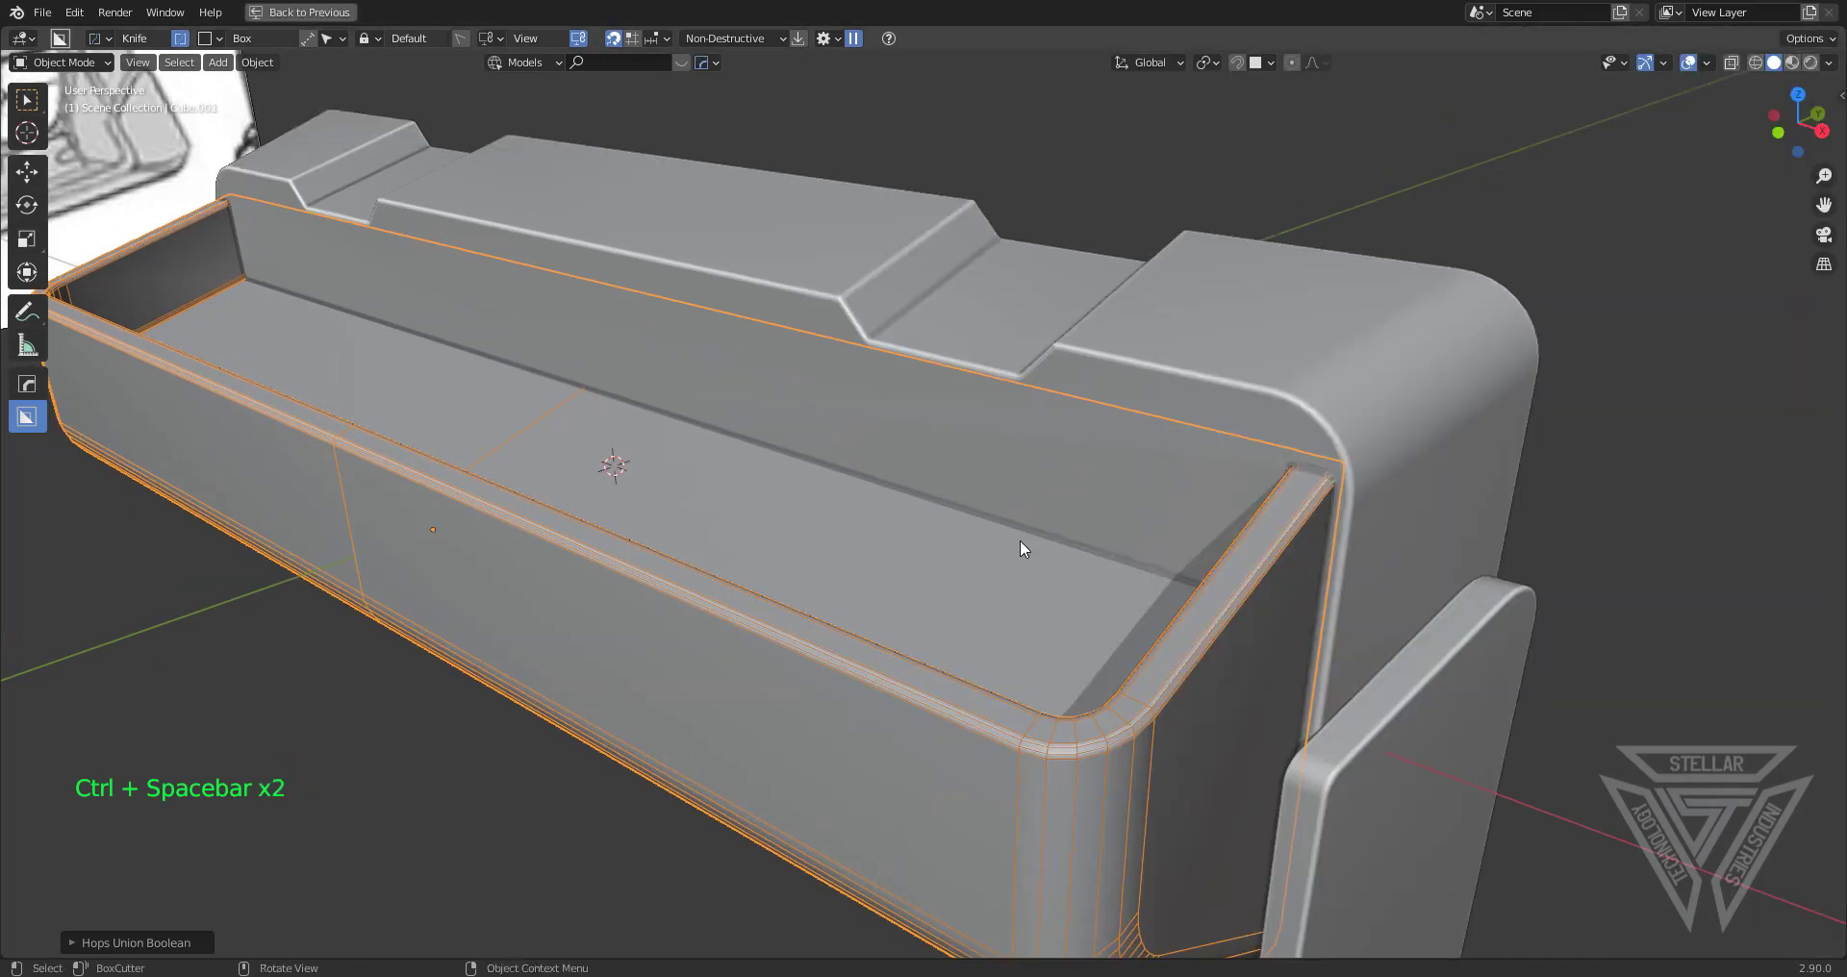
Remove the Bevel modifier from the tray object in the HOps Helper
{"action": "key", "text": "ctrl+grave"}
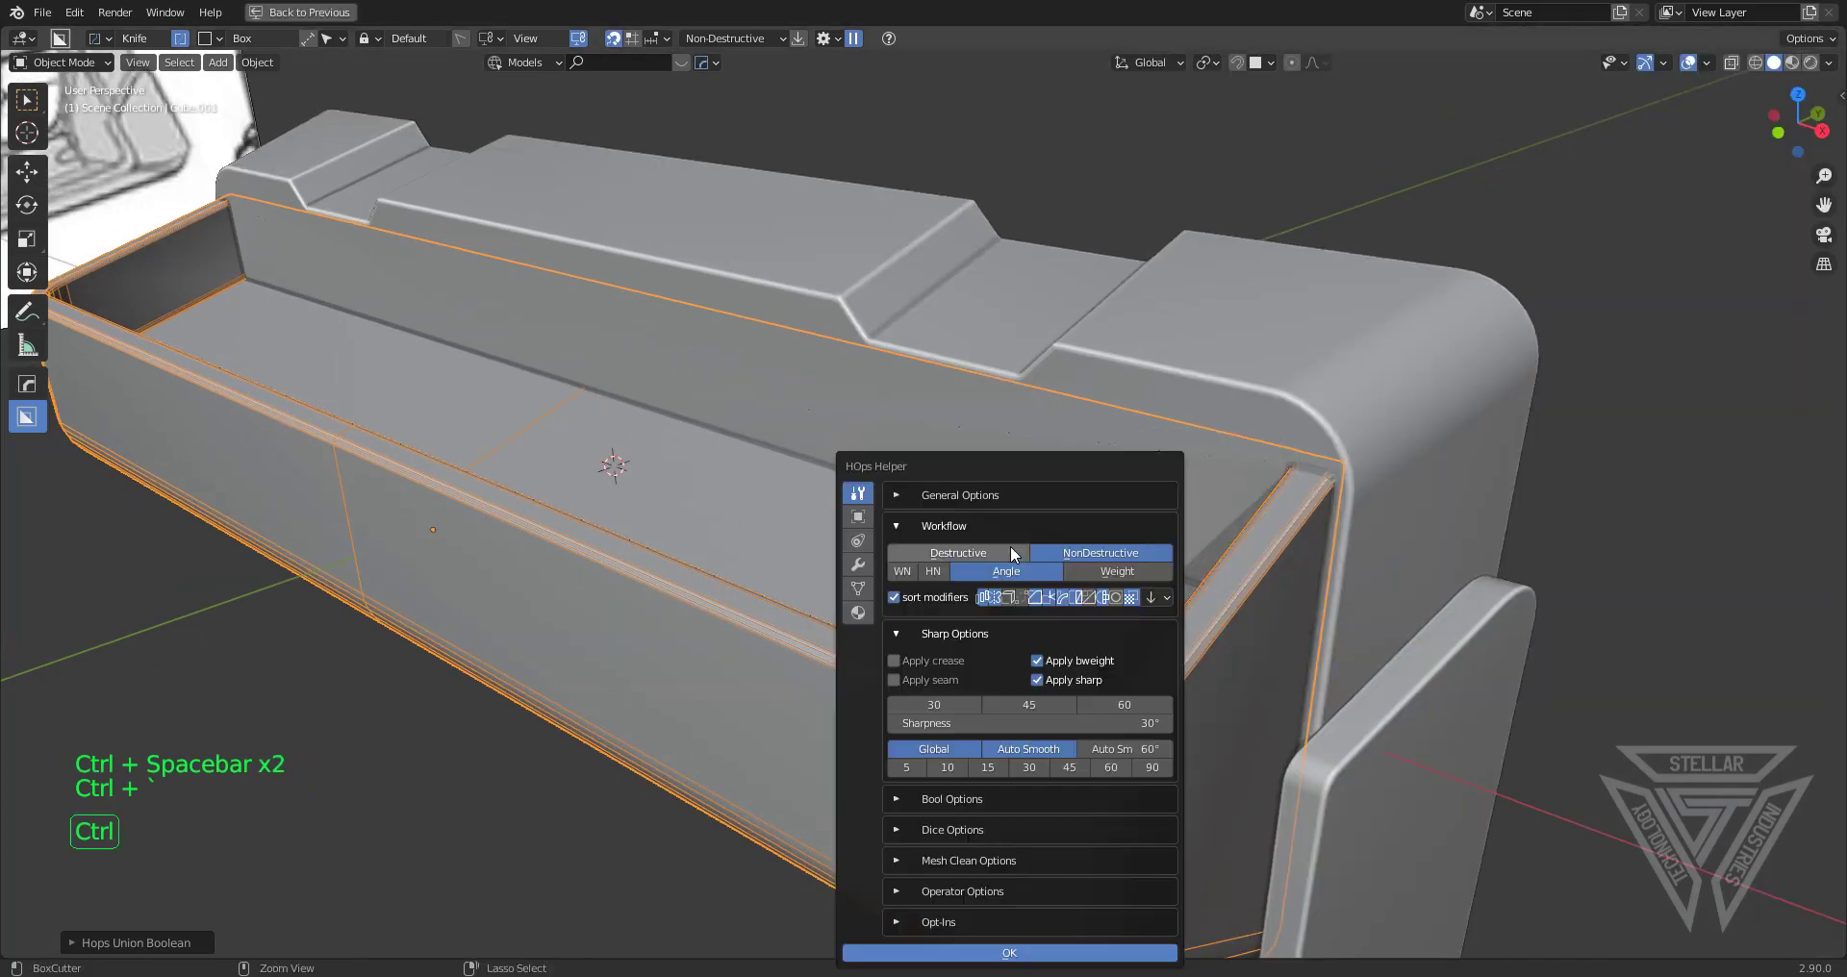
{"action": "left_click", "coordinate": [858, 567]}
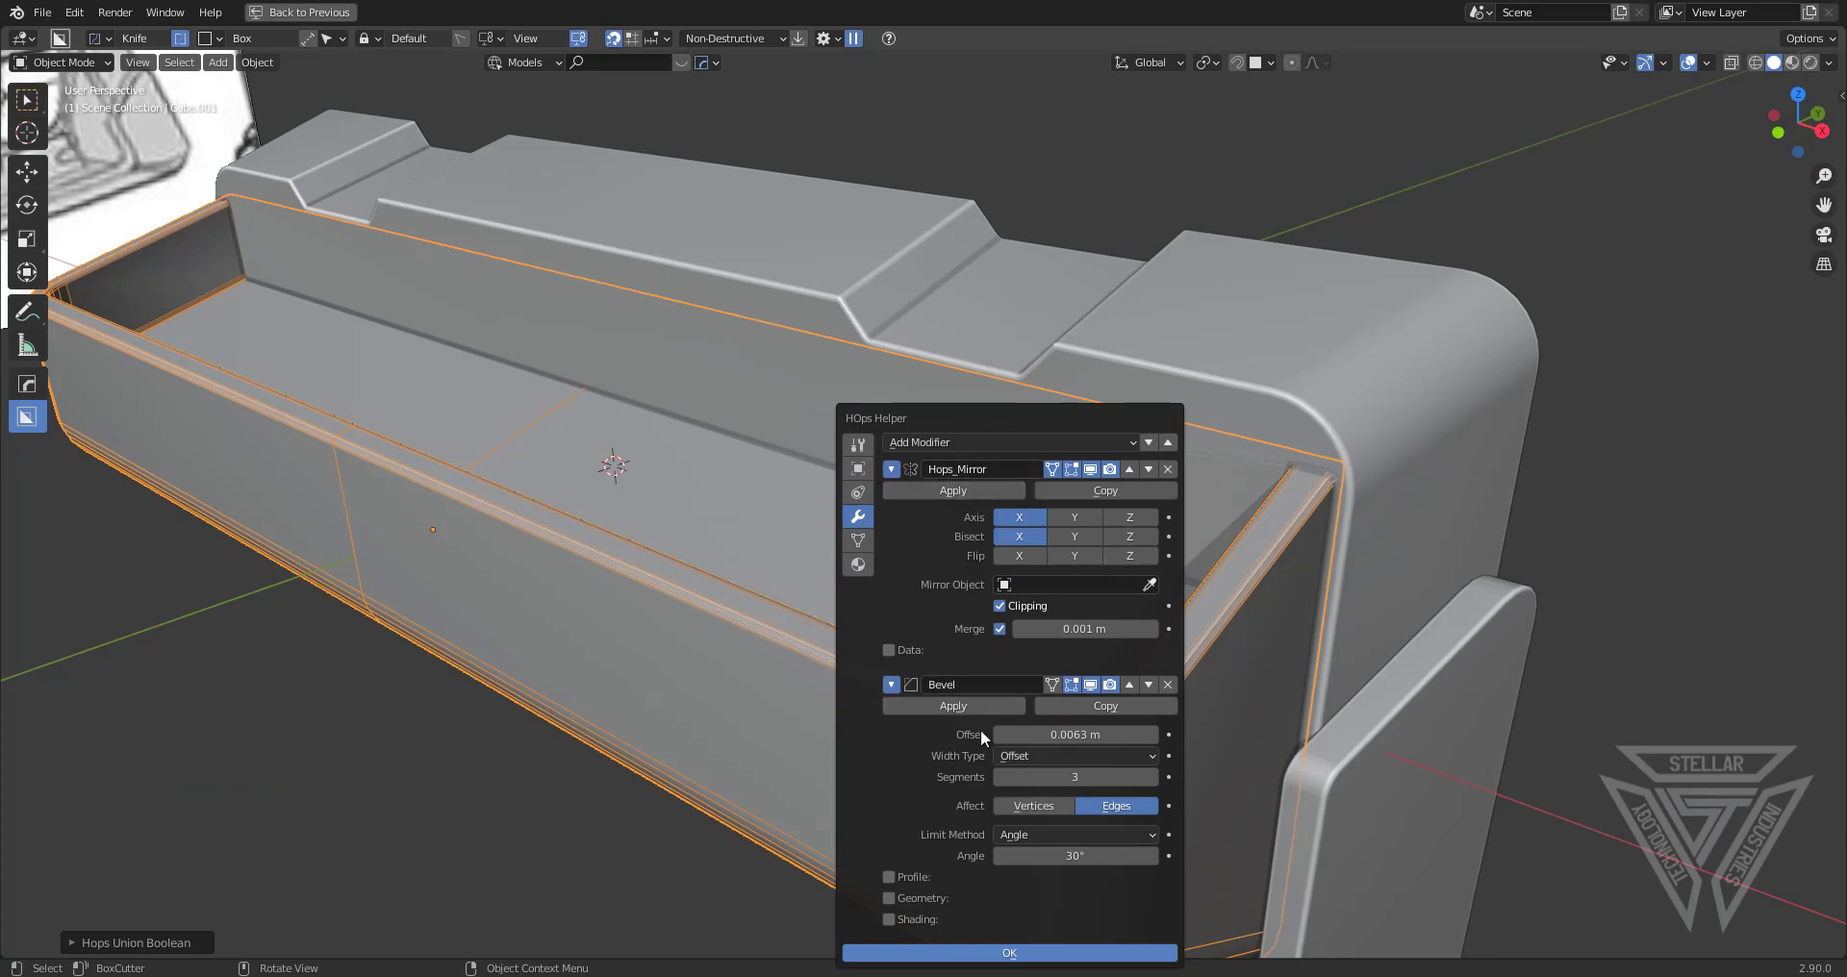
{"action": "left_click", "coordinate": [1171, 683]}
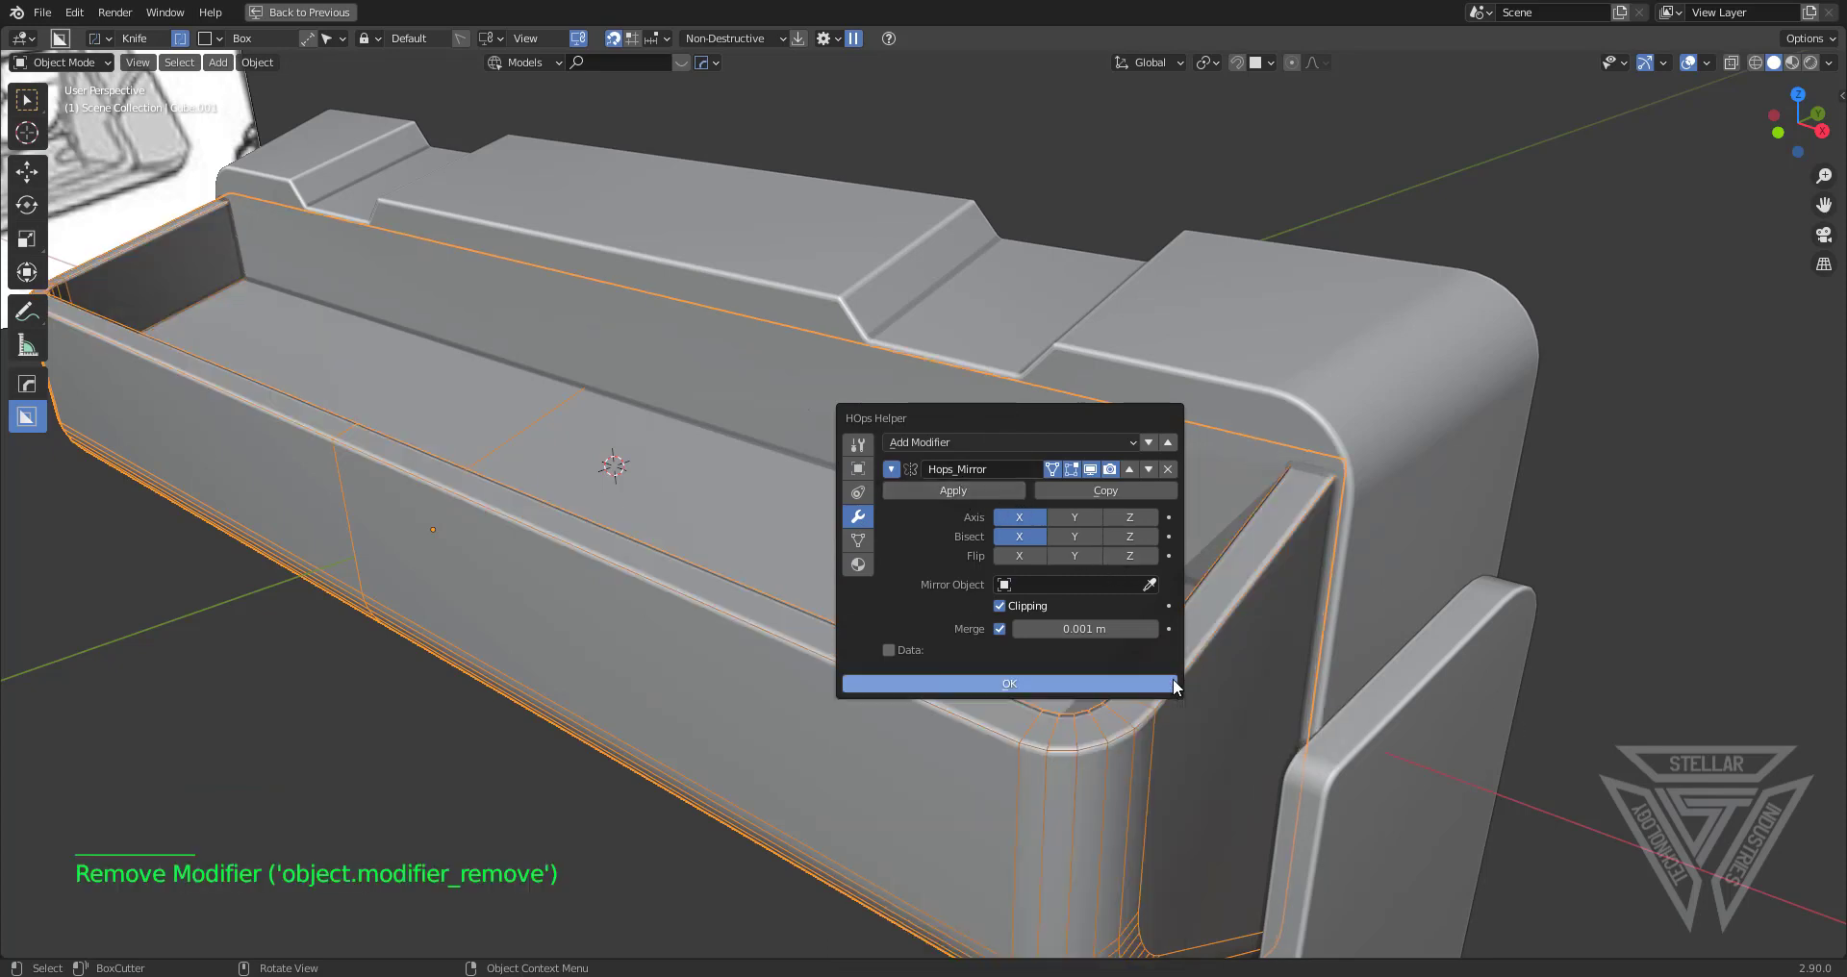
{"action": "left_click", "coordinate": [1031, 684]}
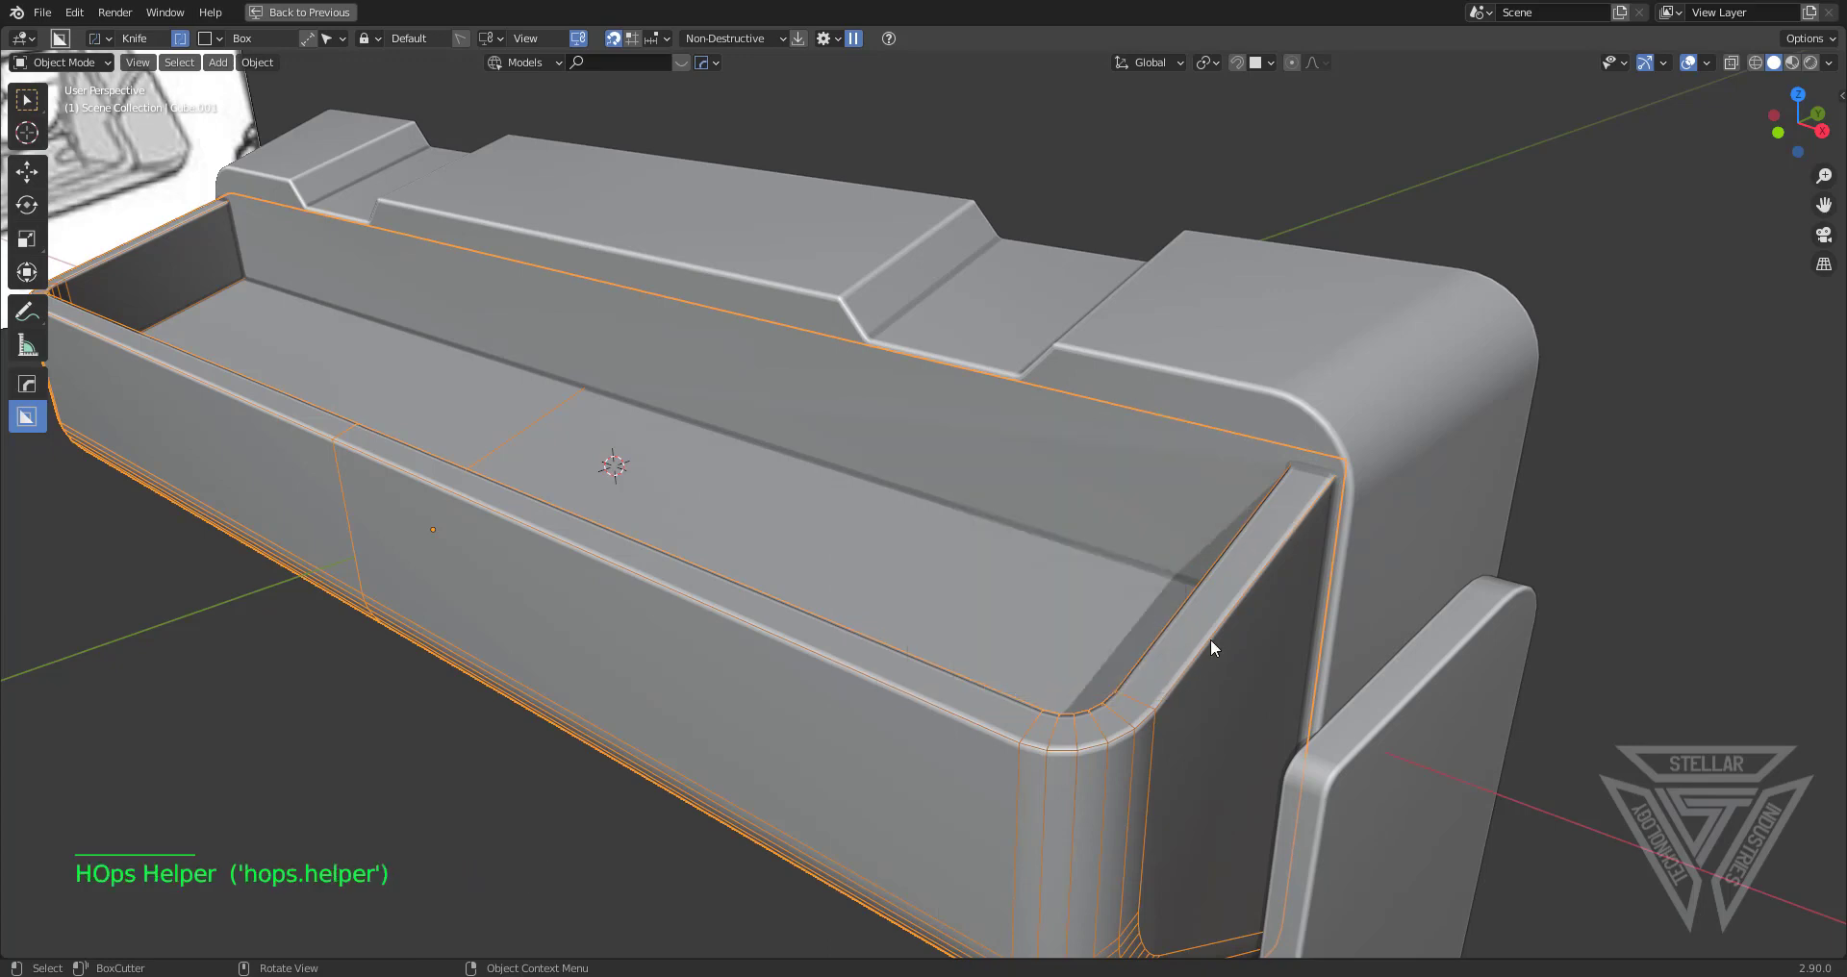
Hide the separate tray object and run Csharp on the notched block to apply the union
{"action": "key", "text": "h"}
{"action": "scroll", "coordinate": [1039, 659], "scroll_direction": "down", "scroll_amount": 4}
{"action": "middle_click_drag", "start_coordinate": [998, 648], "coordinate": [1049, 437]}
{"action": "left_click", "coordinate": [1049, 437]}
{"action": "key", "text": "q"}
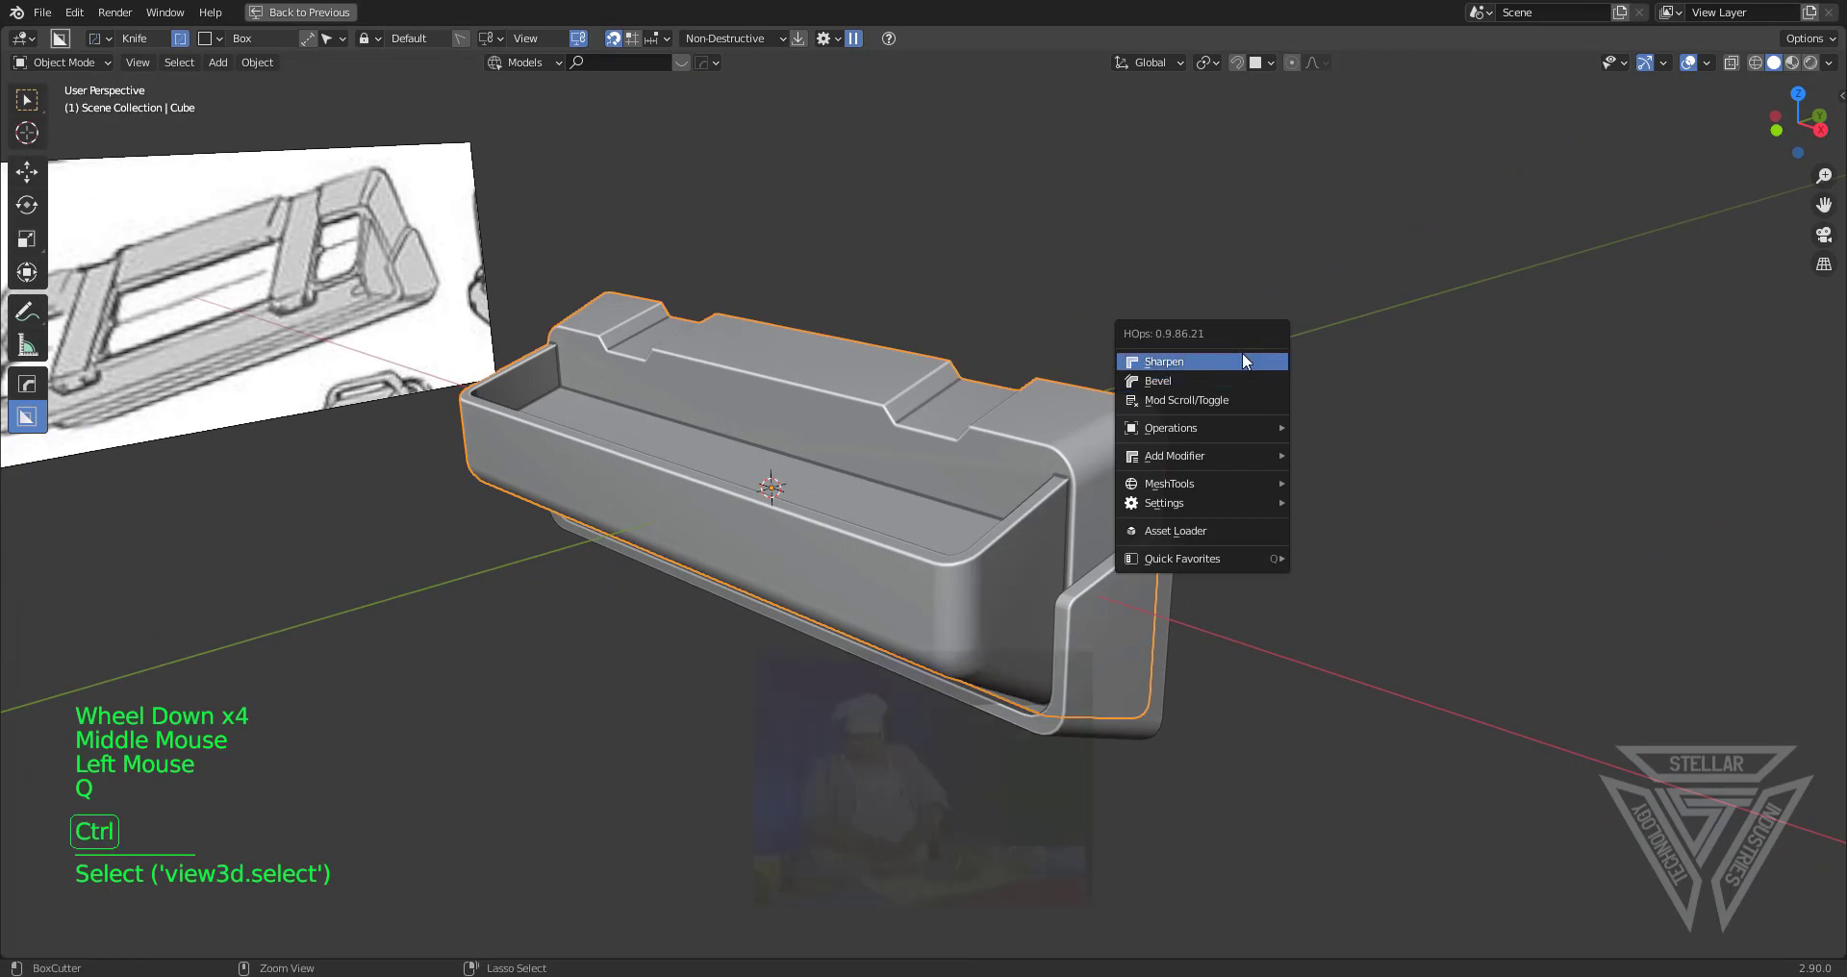
{"action": "left_click", "coordinate": [1243, 352], "text": "ctrl"}
Set BoxCutter to Cut mode with the Box shape and Object alignment
{"action": "scroll", "coordinate": [760, 496], "scroll_direction": "up", "scroll_amount": 3}
{"action": "middle_click_drag", "start_coordinate": [762, 498], "coordinate": [987, 580], "text": "shift"}
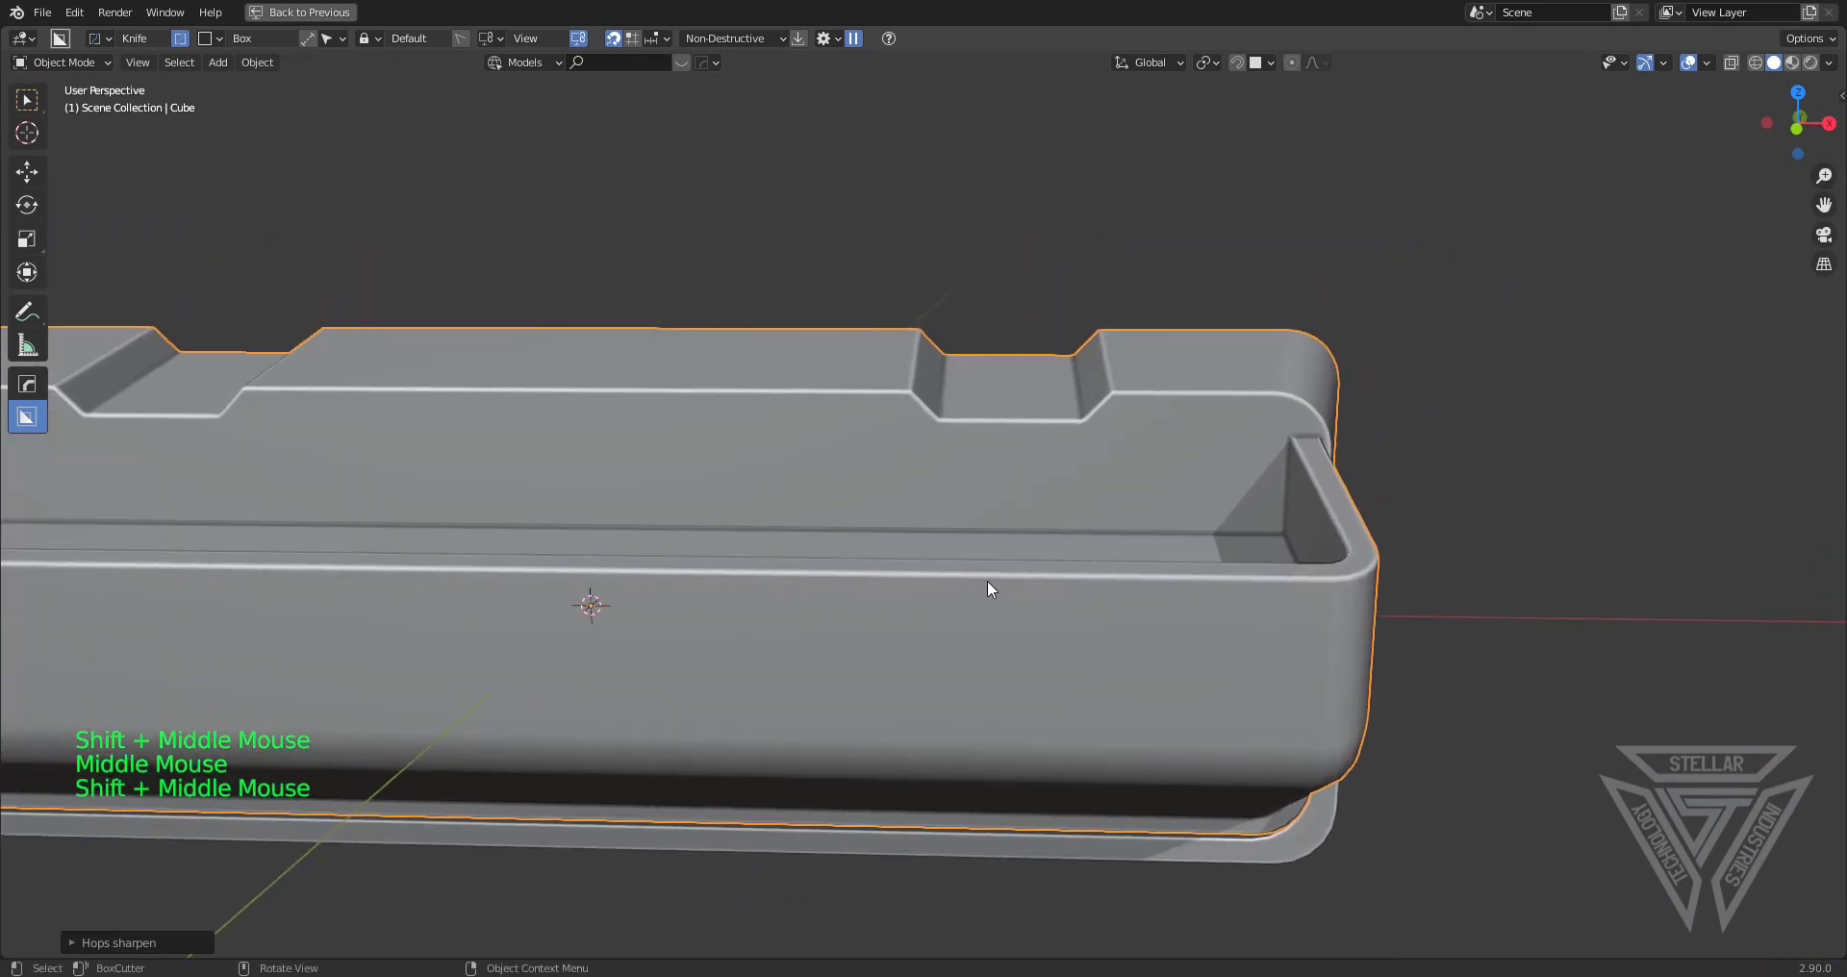
{"action": "scroll", "coordinate": [1280, 445], "scroll_direction": "up", "scroll_amount": 1}
{"action": "middle_click_drag", "start_coordinate": [1279, 444], "coordinate": [1253, 499], "text": "shift"}
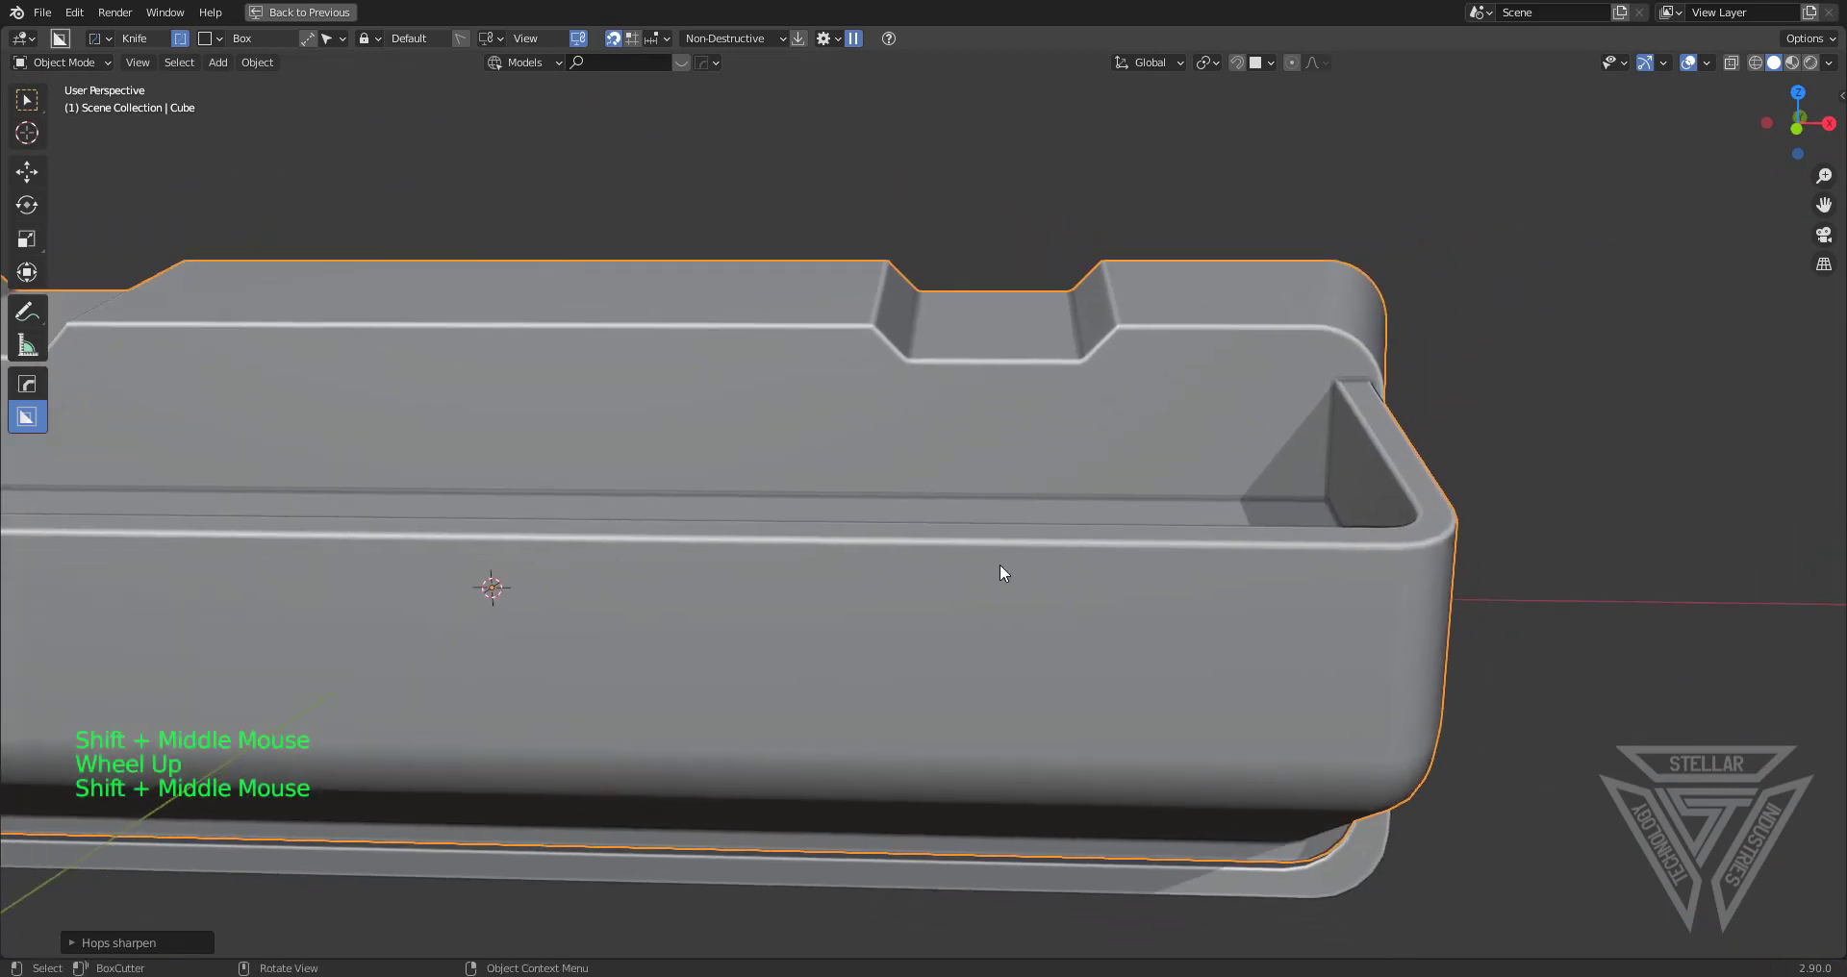
{"action": "key", "text": "d"}
{"action": "left_click", "coordinate": [820, 454]}
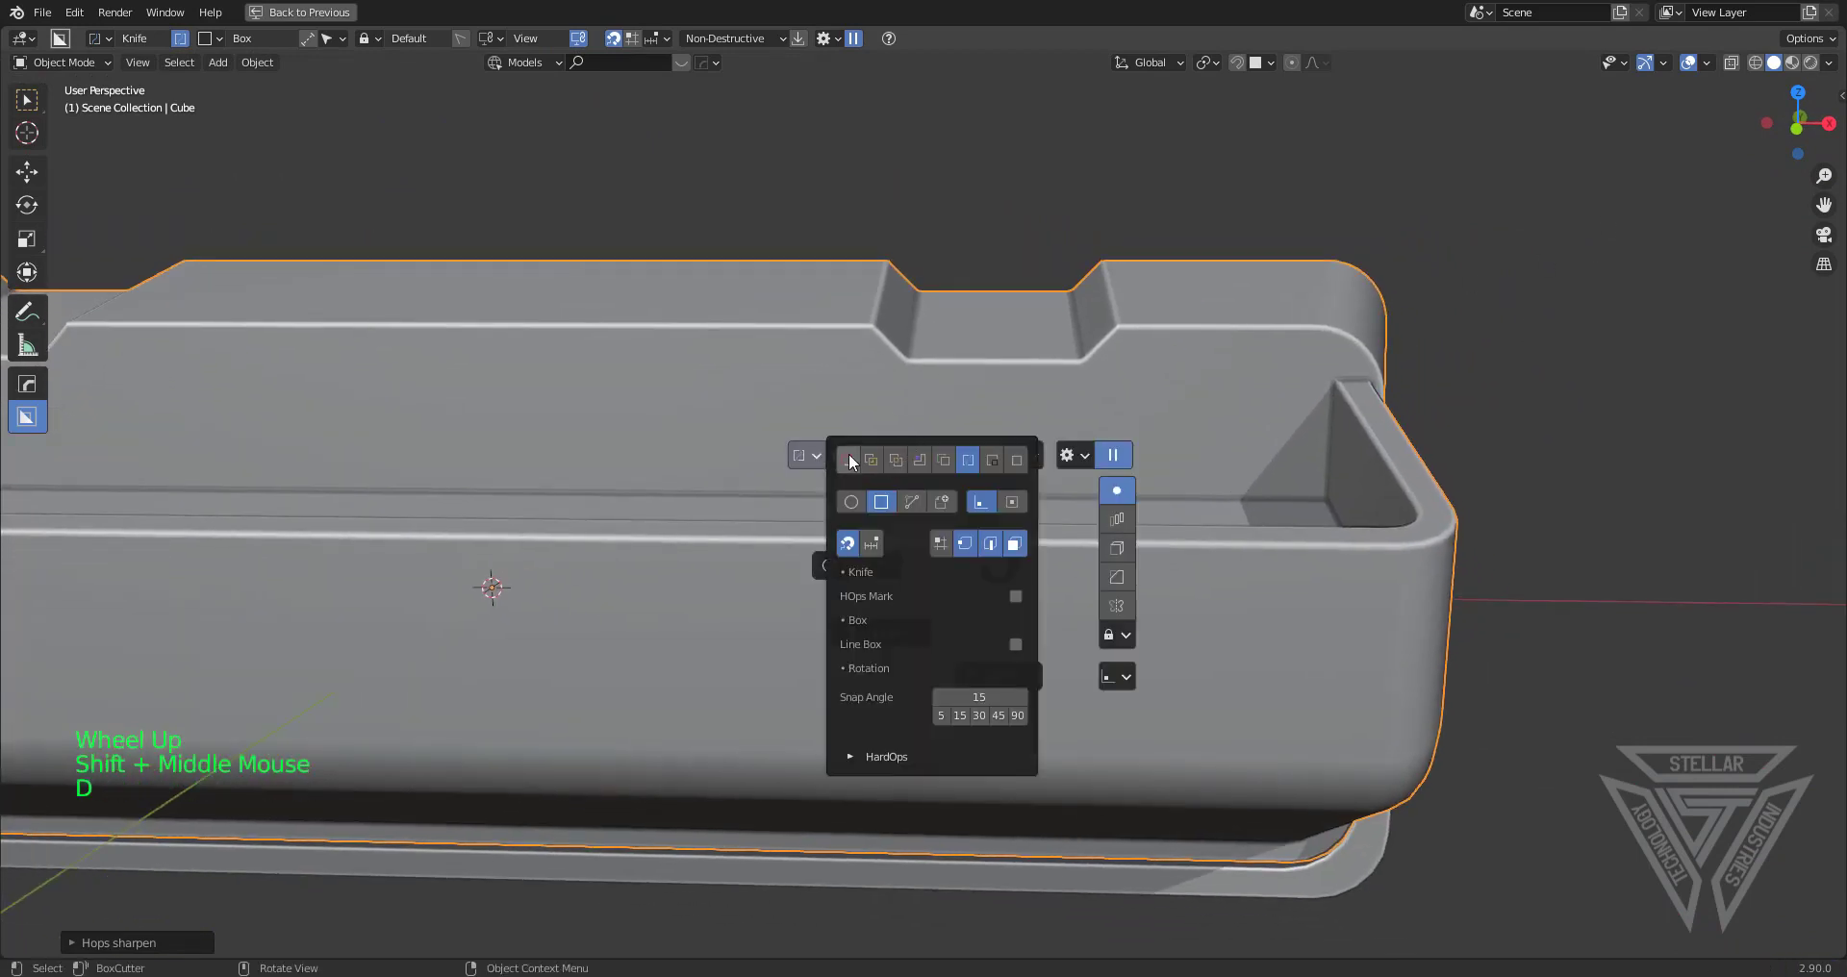
{"action": "left_click", "coordinate": [850, 459]}
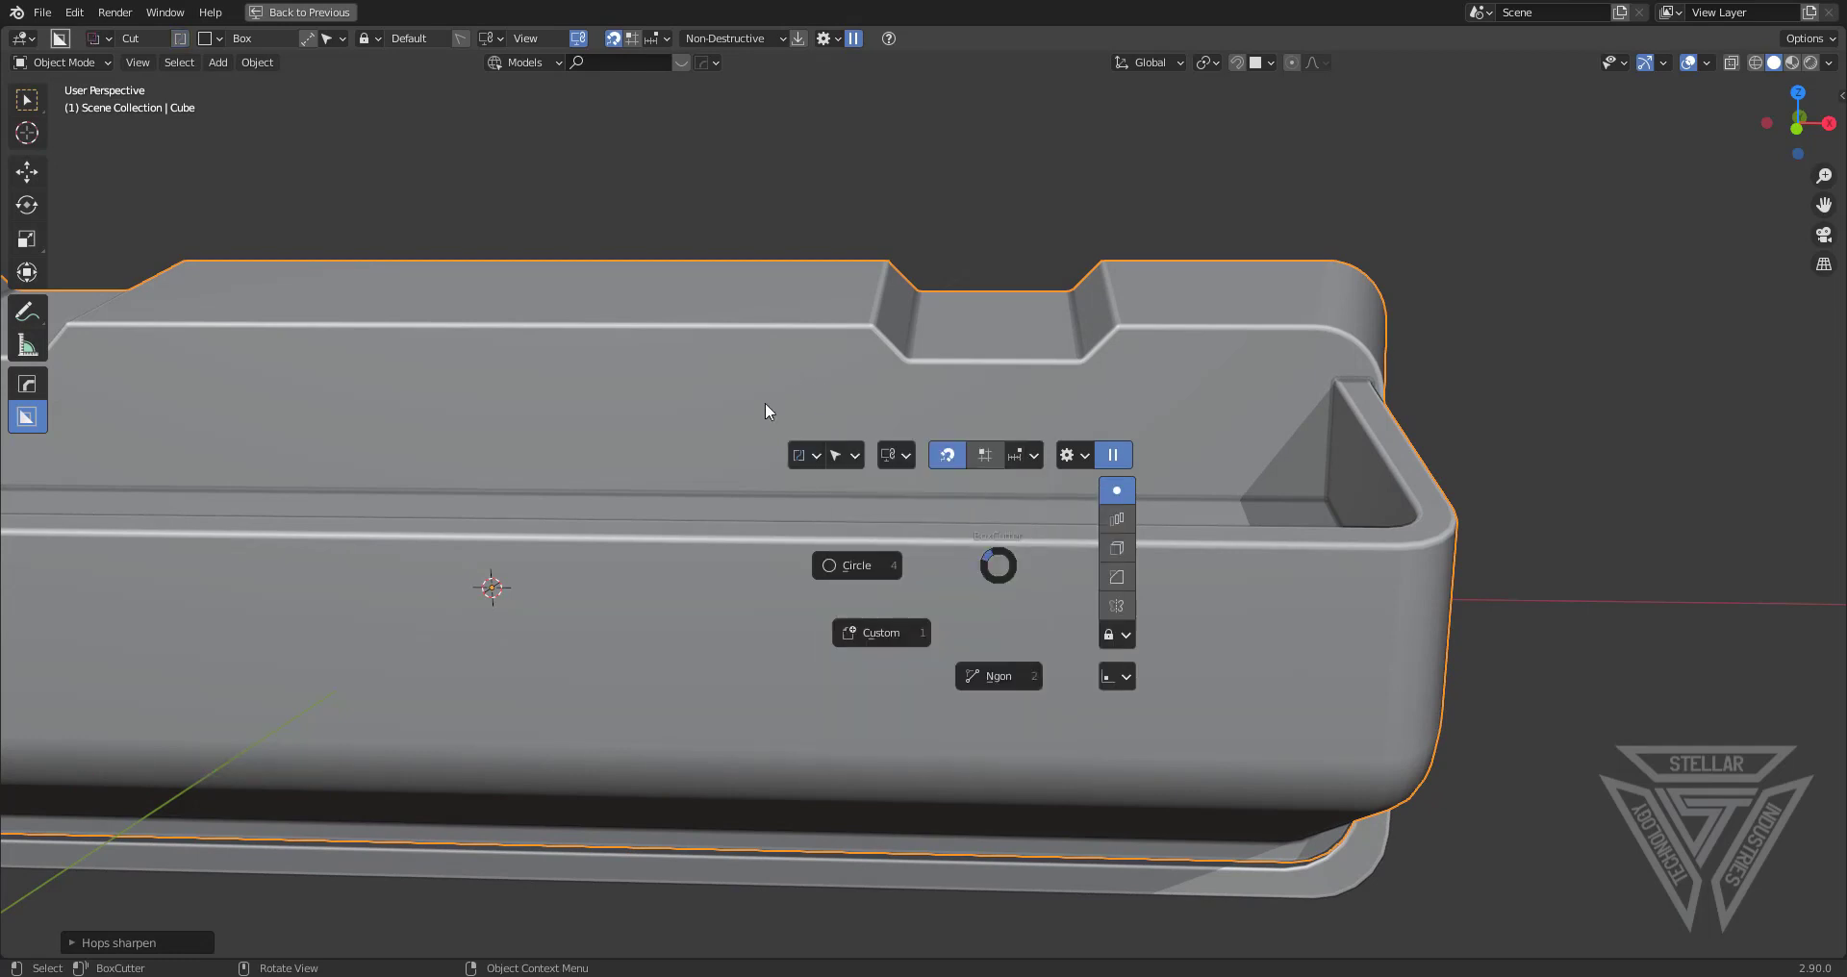
{"action": "left_click", "coordinate": [806, 456]}
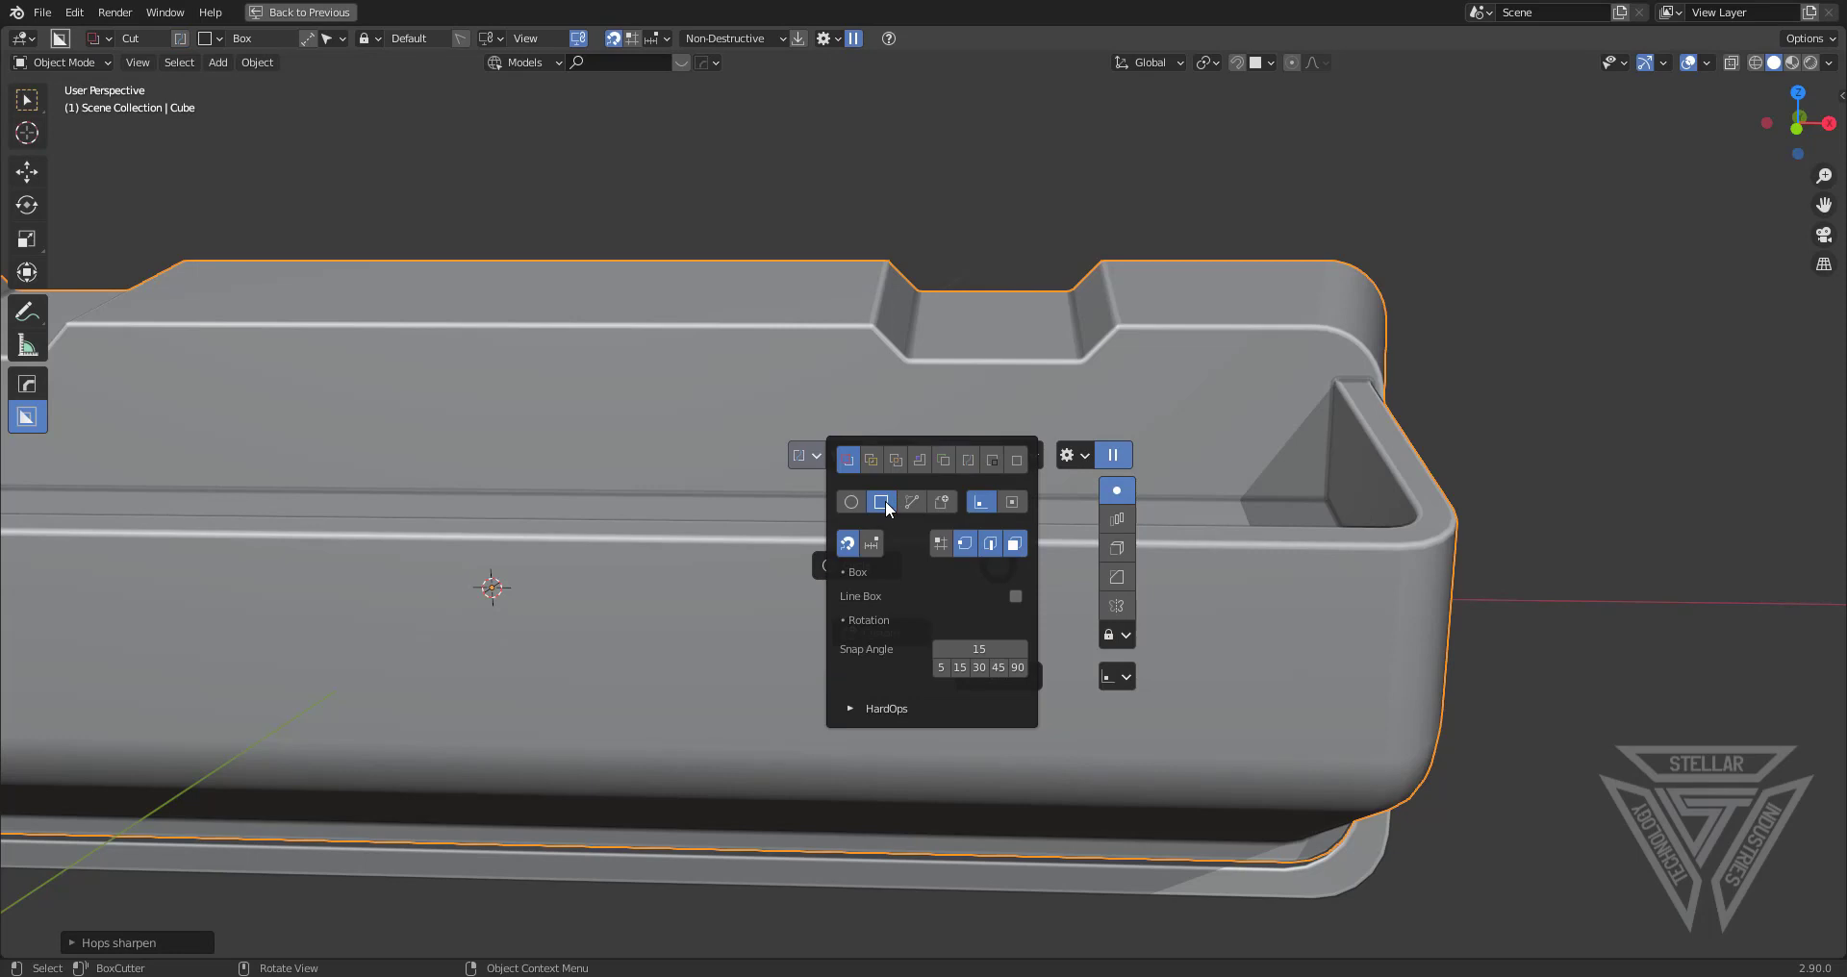
{"action": "left_click", "coordinate": [887, 459]}
{"action": "left_click", "coordinate": [972, 458]}
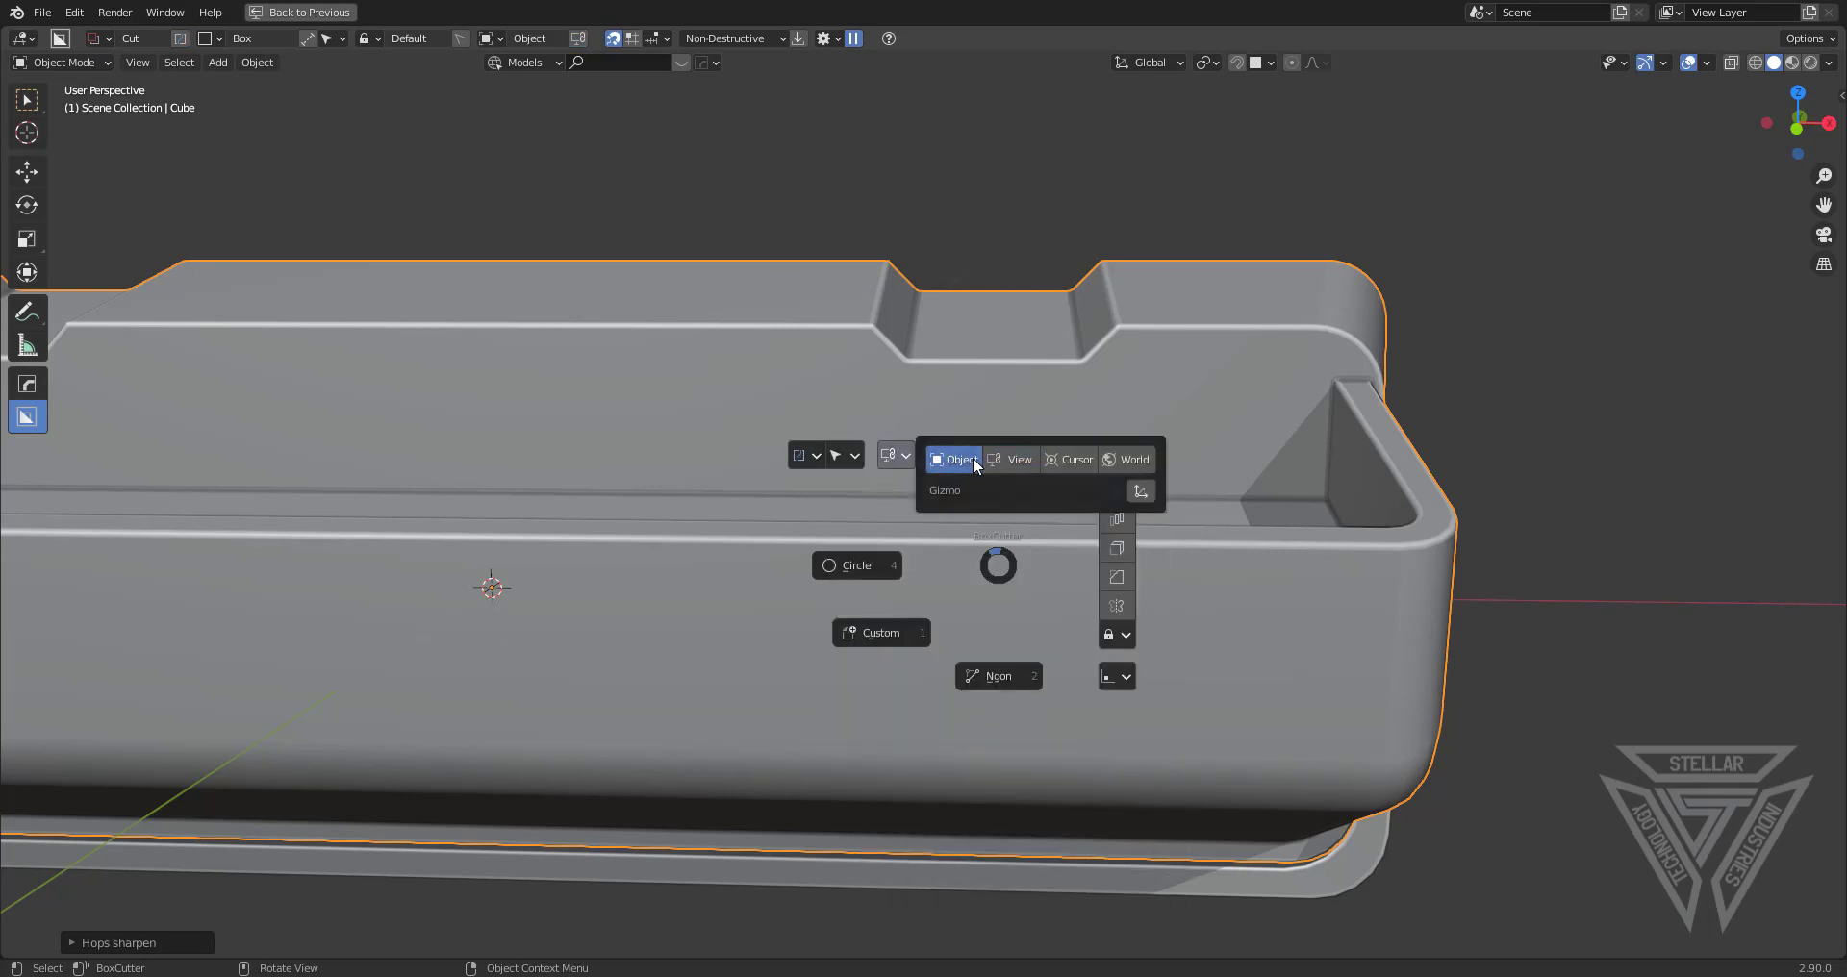
From the front view, draw a box cutter over the tray's front rim in line with the block's right notch, extruded about 0.087
{"action": "left_click", "coordinate": [1796, 118]}
{"action": "scroll", "coordinate": [1068, 620], "scroll_direction": "up", "scroll_amount": 3}
{"action": "middle_click_drag", "start_coordinate": [1068, 621], "coordinate": [868, 541], "text": "shift"}
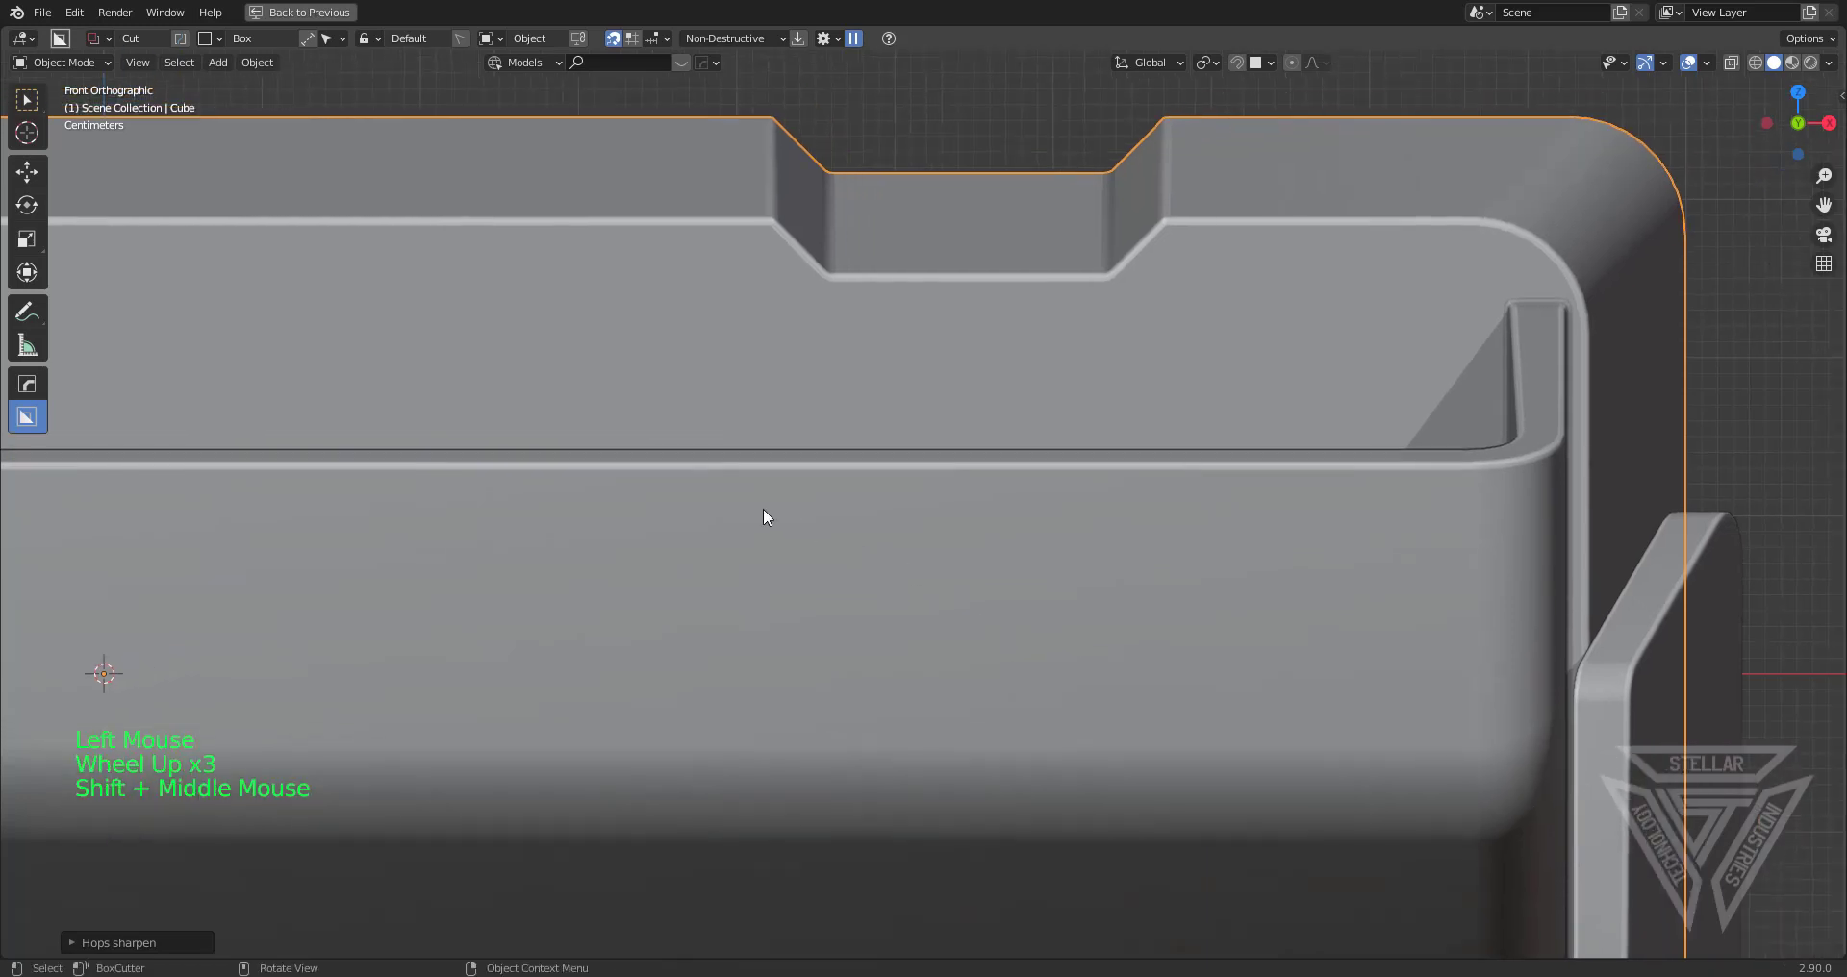
{"action": "left_click", "coordinate": [768, 541]}
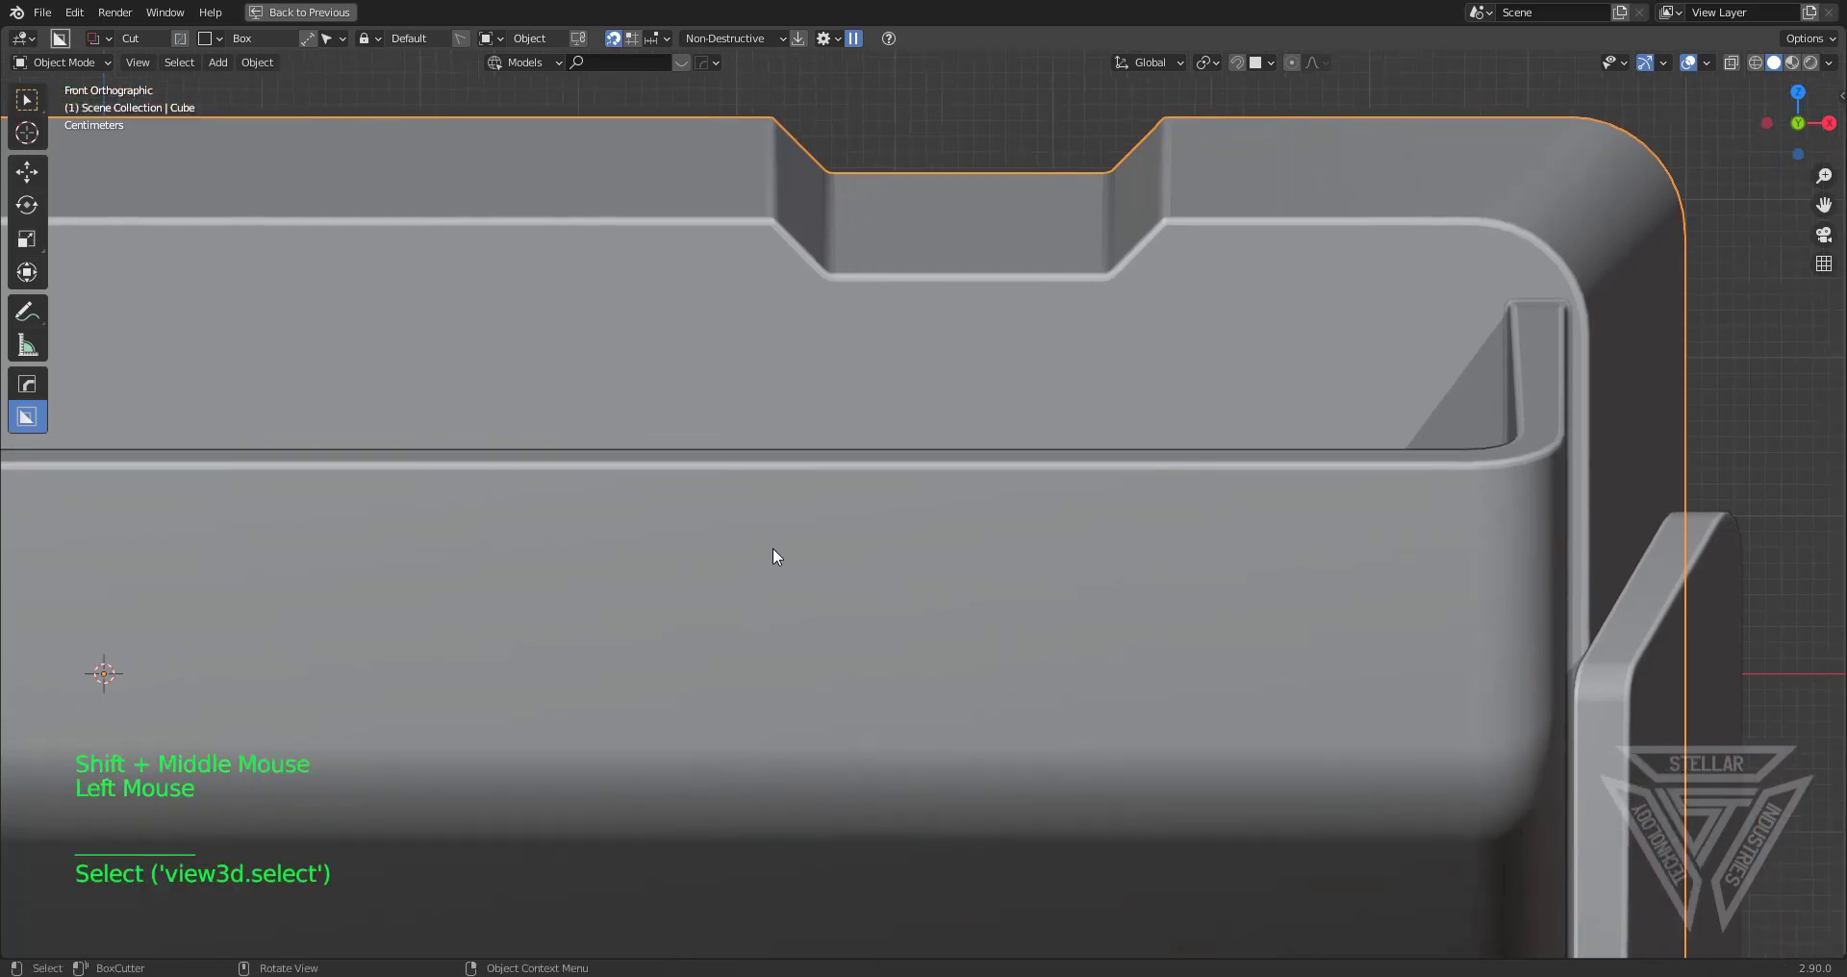
{"action": "mouse_move", "coordinate": [776, 546]}
{"action": "left_mouse_down"}
{"action": "mouse_move", "coordinate": [1081, 379]}
{"action": "mouse_move", "coordinate": [1162, 193]}
{"action": "left_mouse_up"}
{"action": "mouse_move", "coordinate": [1162, 193]}
{"action": "middle_mouse_down"}
{"action": "mouse_move", "coordinate": [1123, 251]}
{"action": "mouse_move", "coordinate": [702, 579]}
{"action": "mouse_move", "coordinate": [811, 404]}
{"action": "middle_mouse_up"}
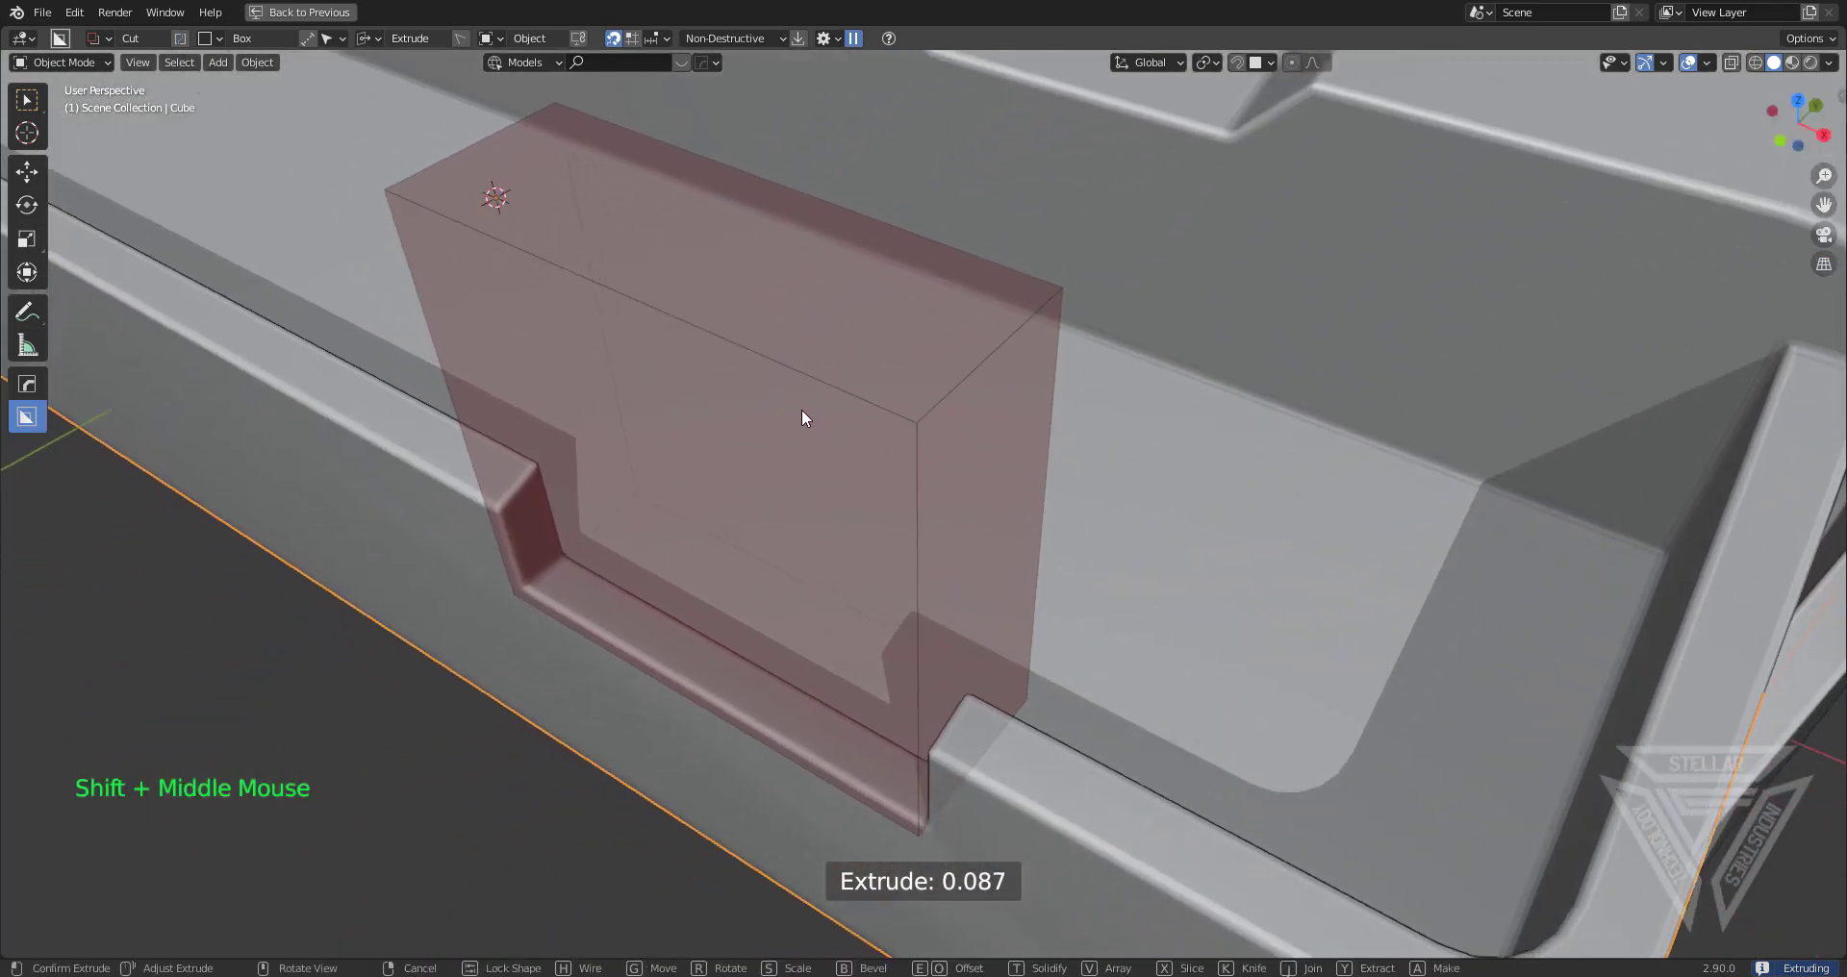
Chamfer the box cutter's corners with a one-segment bevel about 0.066 wide and confirm the rim notch
{"action": "key", "text": "b"}
{"action": "scroll", "coordinate": [822, 406], "scroll_direction": "up", "scroll_amount": 4}
{"action": "scroll", "coordinate": [821, 406], "scroll_direction": "down", "scroll_amount": 6}
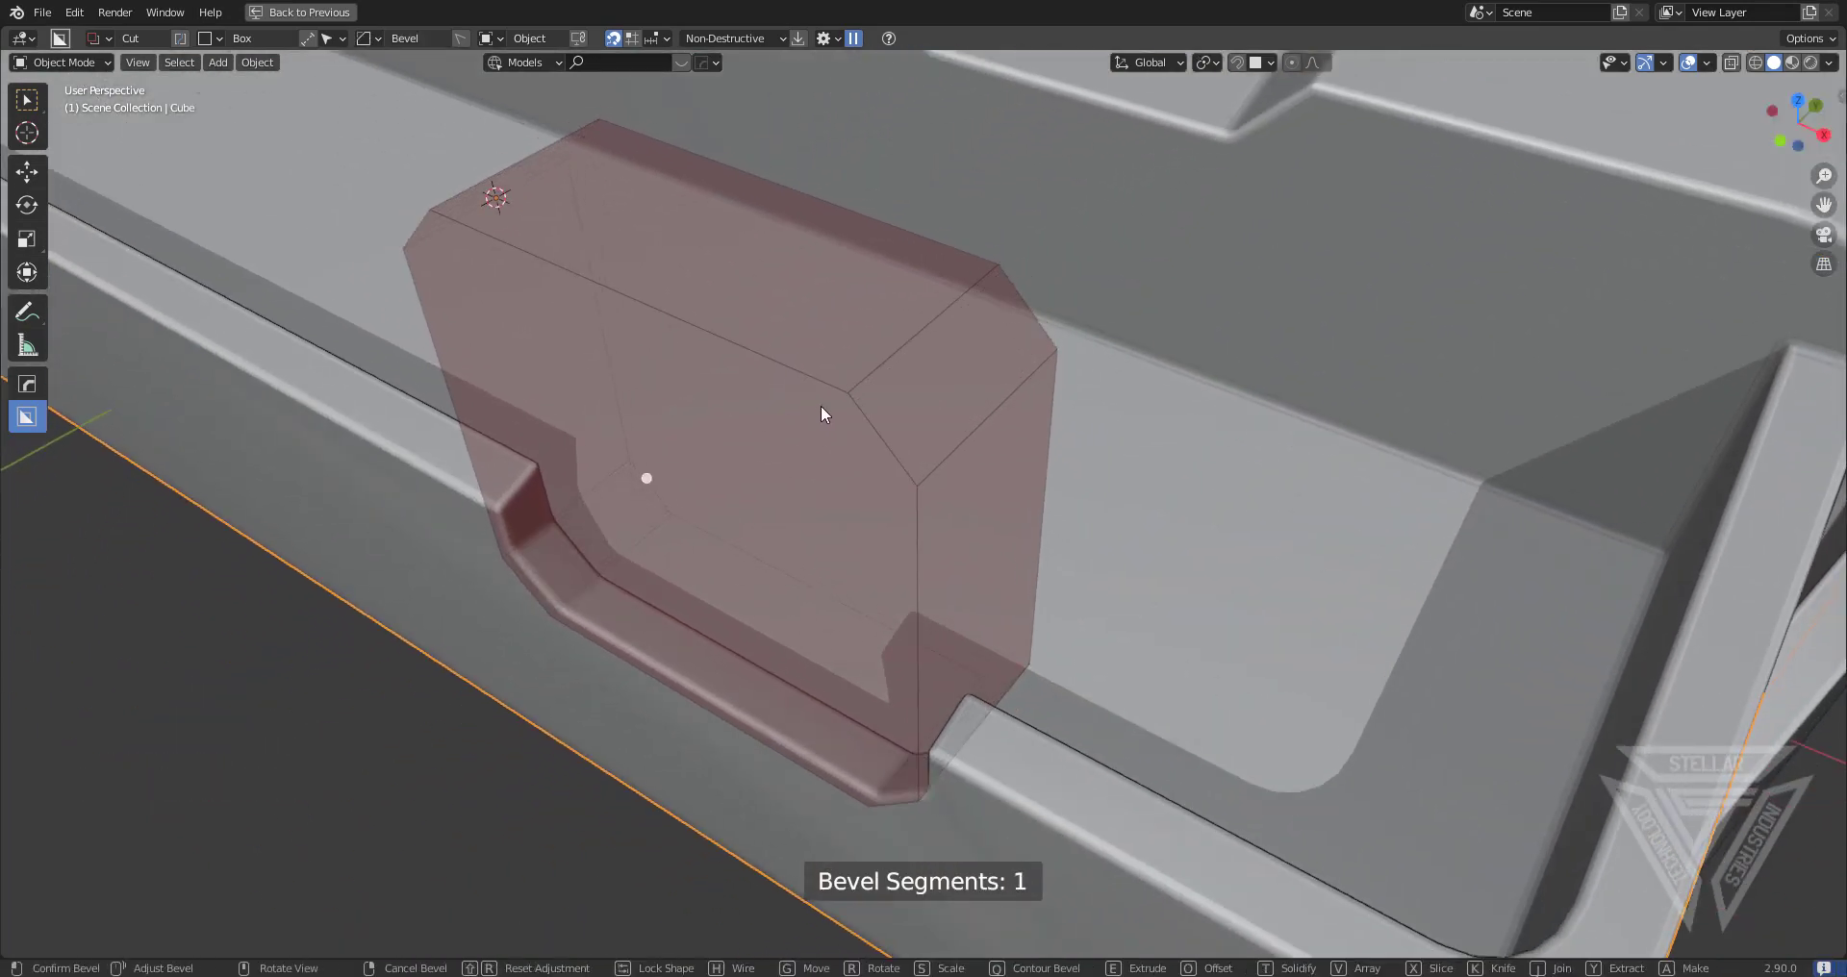
{"action": "key", "text": "Tab"}
{"action": "scroll", "coordinate": [821, 406], "scroll_direction": "down", "scroll_amount": 6}
{"action": "middle_click_drag", "start_coordinate": [822, 406], "coordinate": [1024, 558]}
{"action": "scroll", "coordinate": [991, 482], "scroll_direction": "up", "scroll_amount": 2}
{"action": "scroll", "coordinate": [1043, 560], "scroll_direction": "up", "scroll_amount": 1}
{"action": "key", "text": "b"}
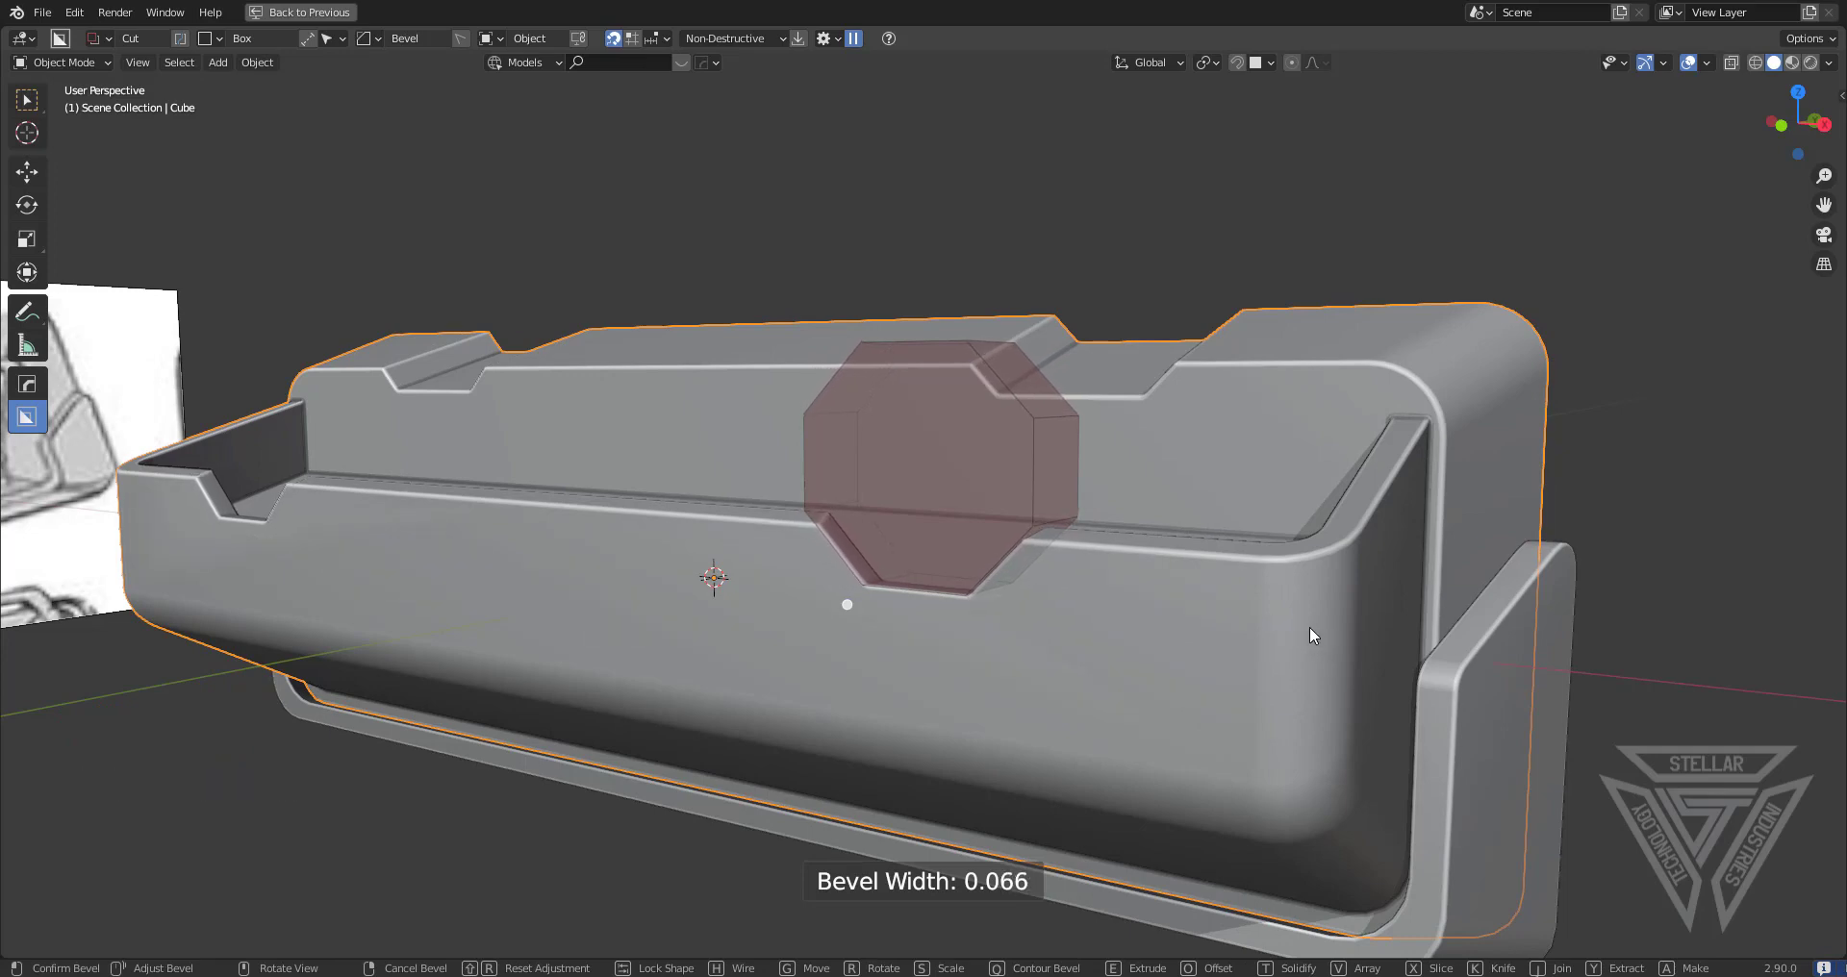
{"action": "middle_click_drag", "start_coordinate": [1262, 616], "coordinate": [1042, 428]}
{"action": "left_click", "coordinate": [1069, 623]}
Apply the notch cut to the block with Csharp and save the file
{"action": "scroll", "coordinate": [1070, 623], "scroll_direction": "down", "scroll_amount": 2}
{"action": "key", "text": "q"}
{"action": "left_click", "coordinate": [1044, 429]}
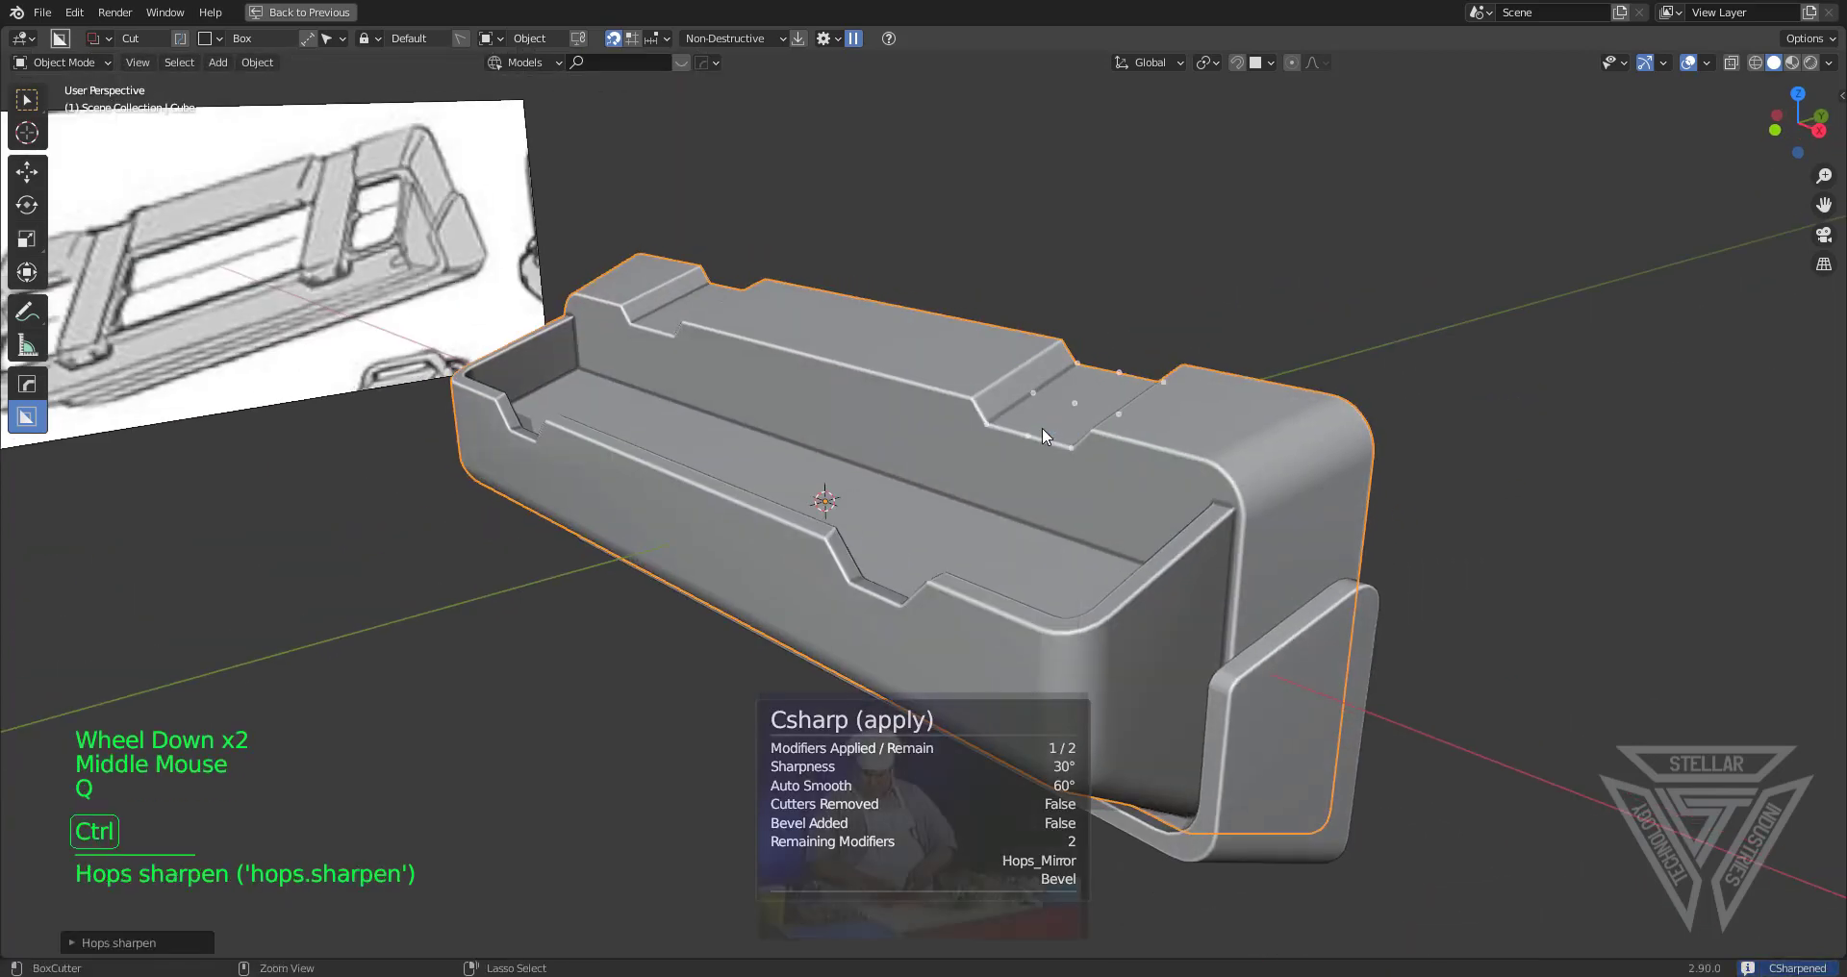
{"action": "key", "text": "ctrl+s"}
{"action": "scroll", "coordinate": [1045, 430], "scroll_direction": "up", "scroll_amount": 2}
{"action": "scroll", "coordinate": [1047, 430], "scroll_direction": "down", "scroll_amount": 3}
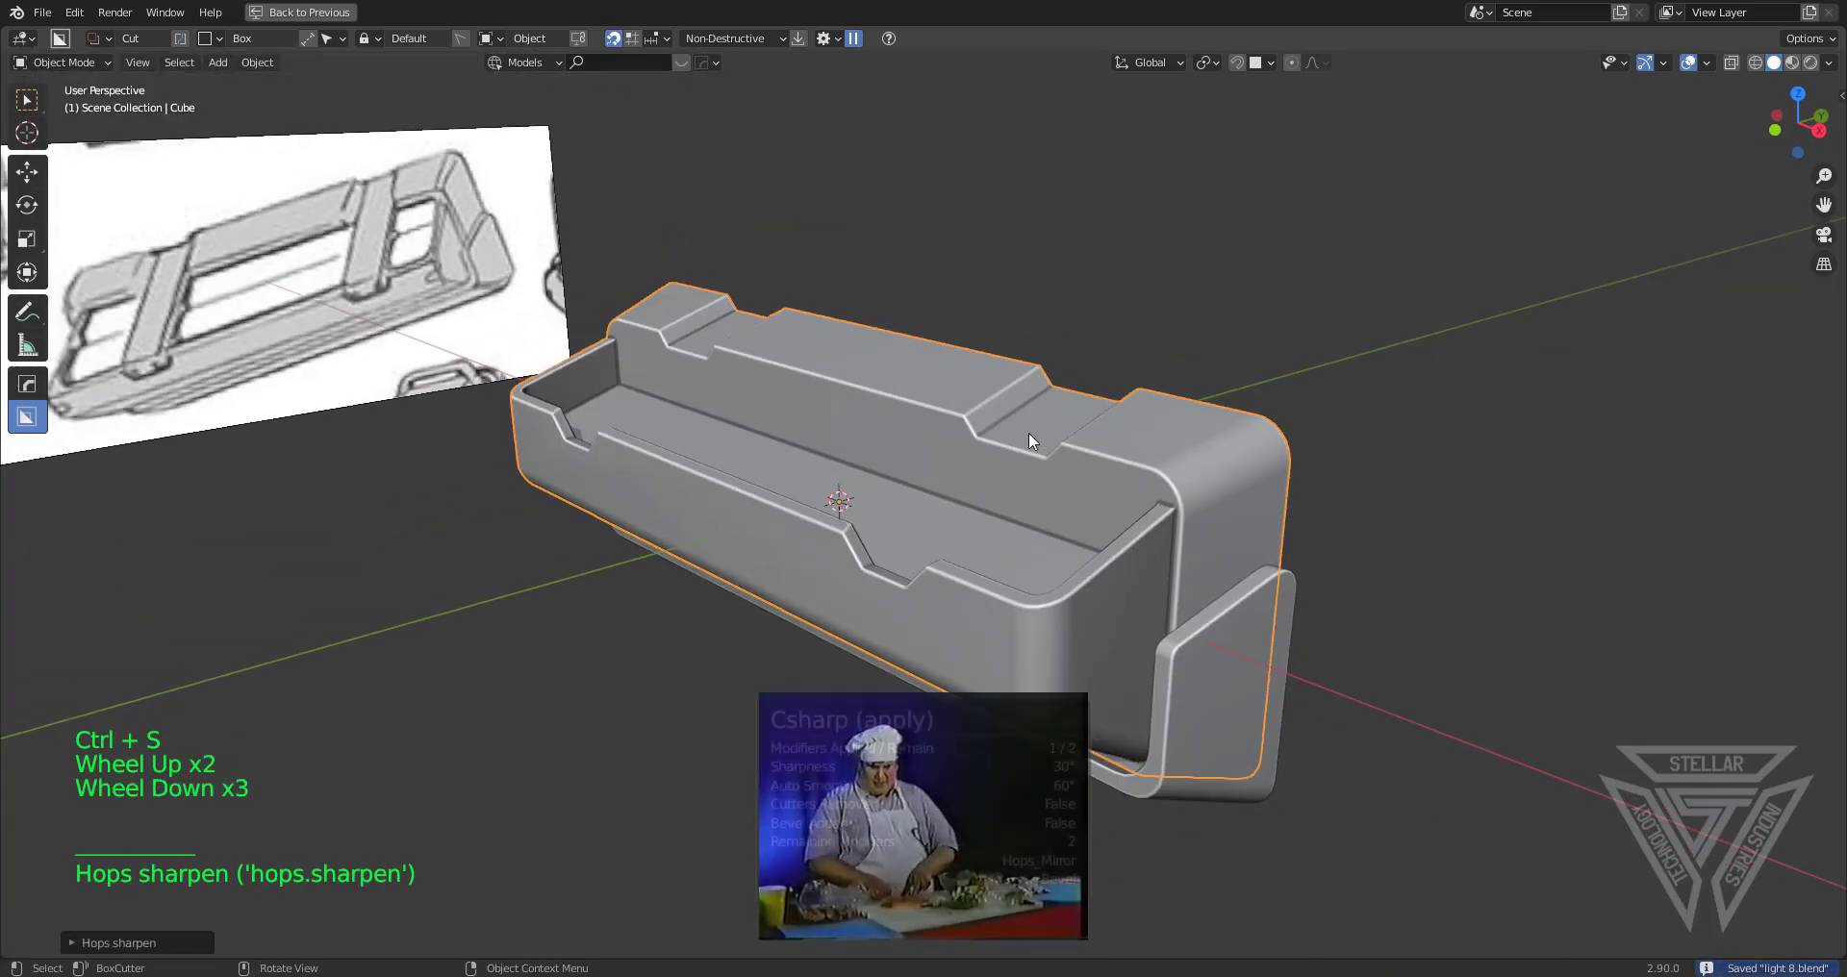
In Edit Mode, select the rim's top faces from the tray's end wall around the corner to the new notch
{"action": "middle_click_drag", "start_coordinate": [1030, 431], "coordinate": [972, 414]}
{"action": "middle_click_drag", "start_coordinate": [971, 413], "coordinate": [1106, 462], "text": "shift"}
{"action": "middle_click_drag", "start_coordinate": [1106, 461], "coordinate": [1155, 481]}
{"action": "key", "text": "Tab"}
{"action": "middle_click_drag", "start_coordinate": [1155, 481], "coordinate": [1314, 520]}
{"action": "key", "text": "2"}
{"action": "left_click", "coordinate": [1314, 519]}
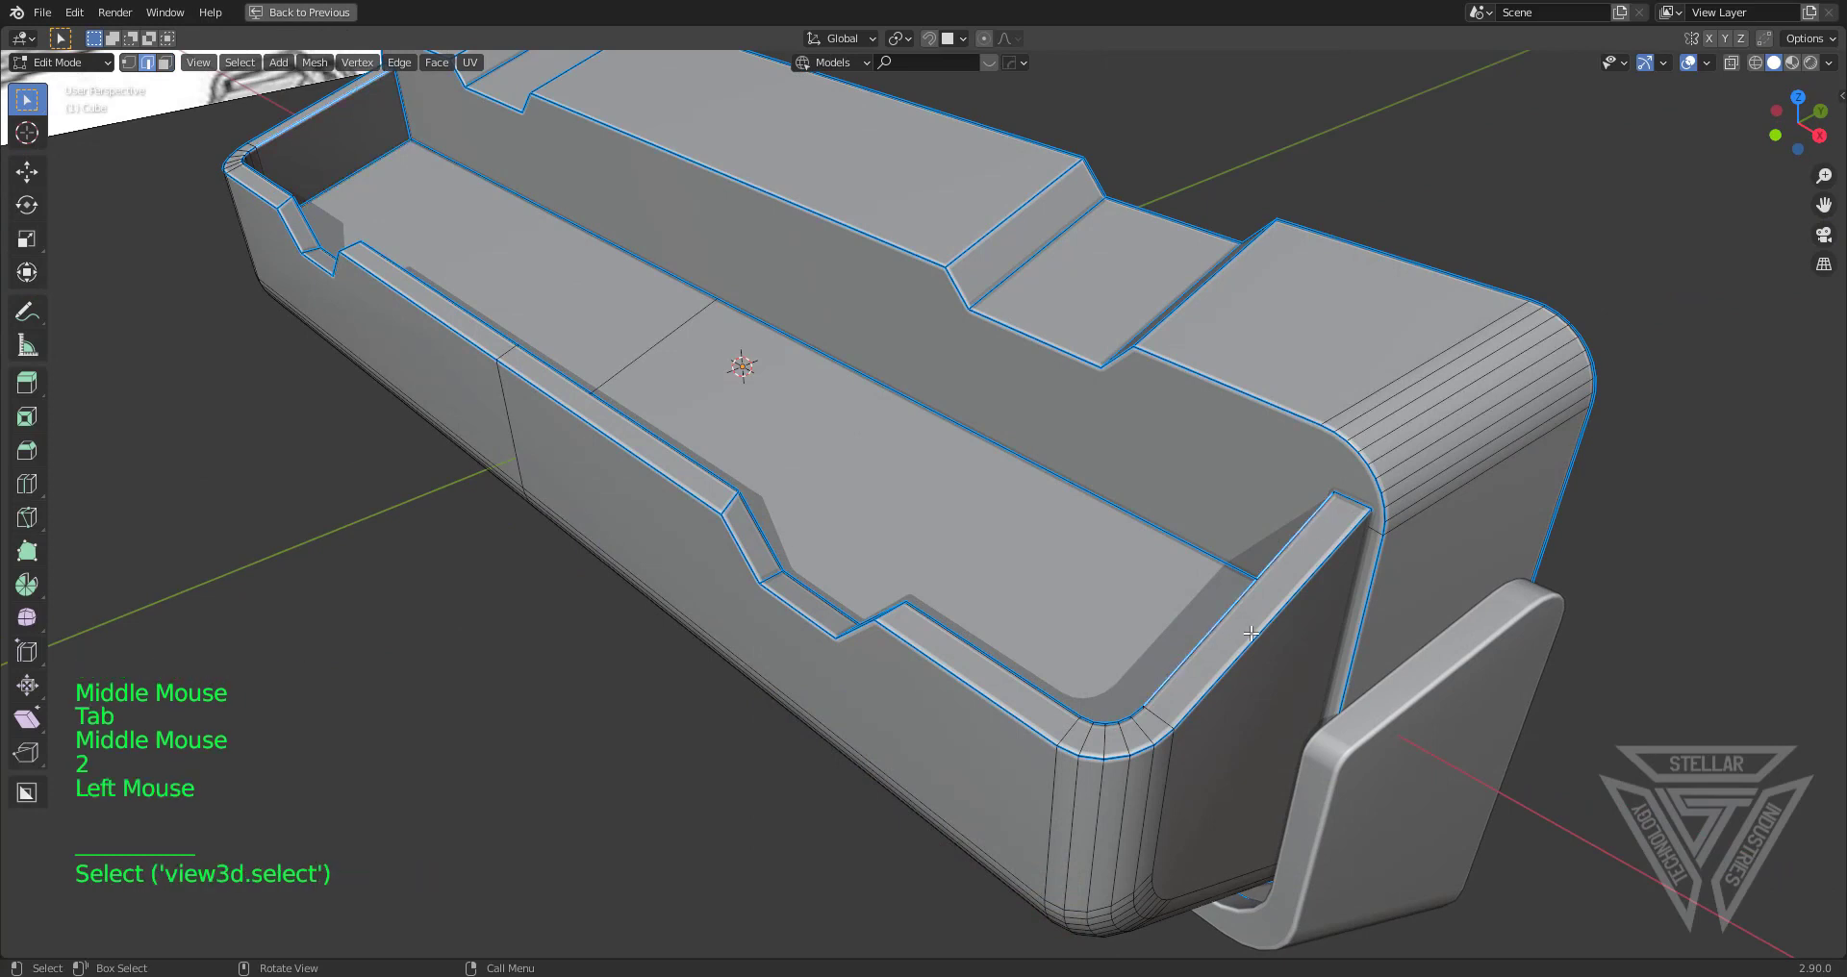
{"action": "key", "text": "3"}
{"action": "left_click", "coordinate": [1249, 621]}
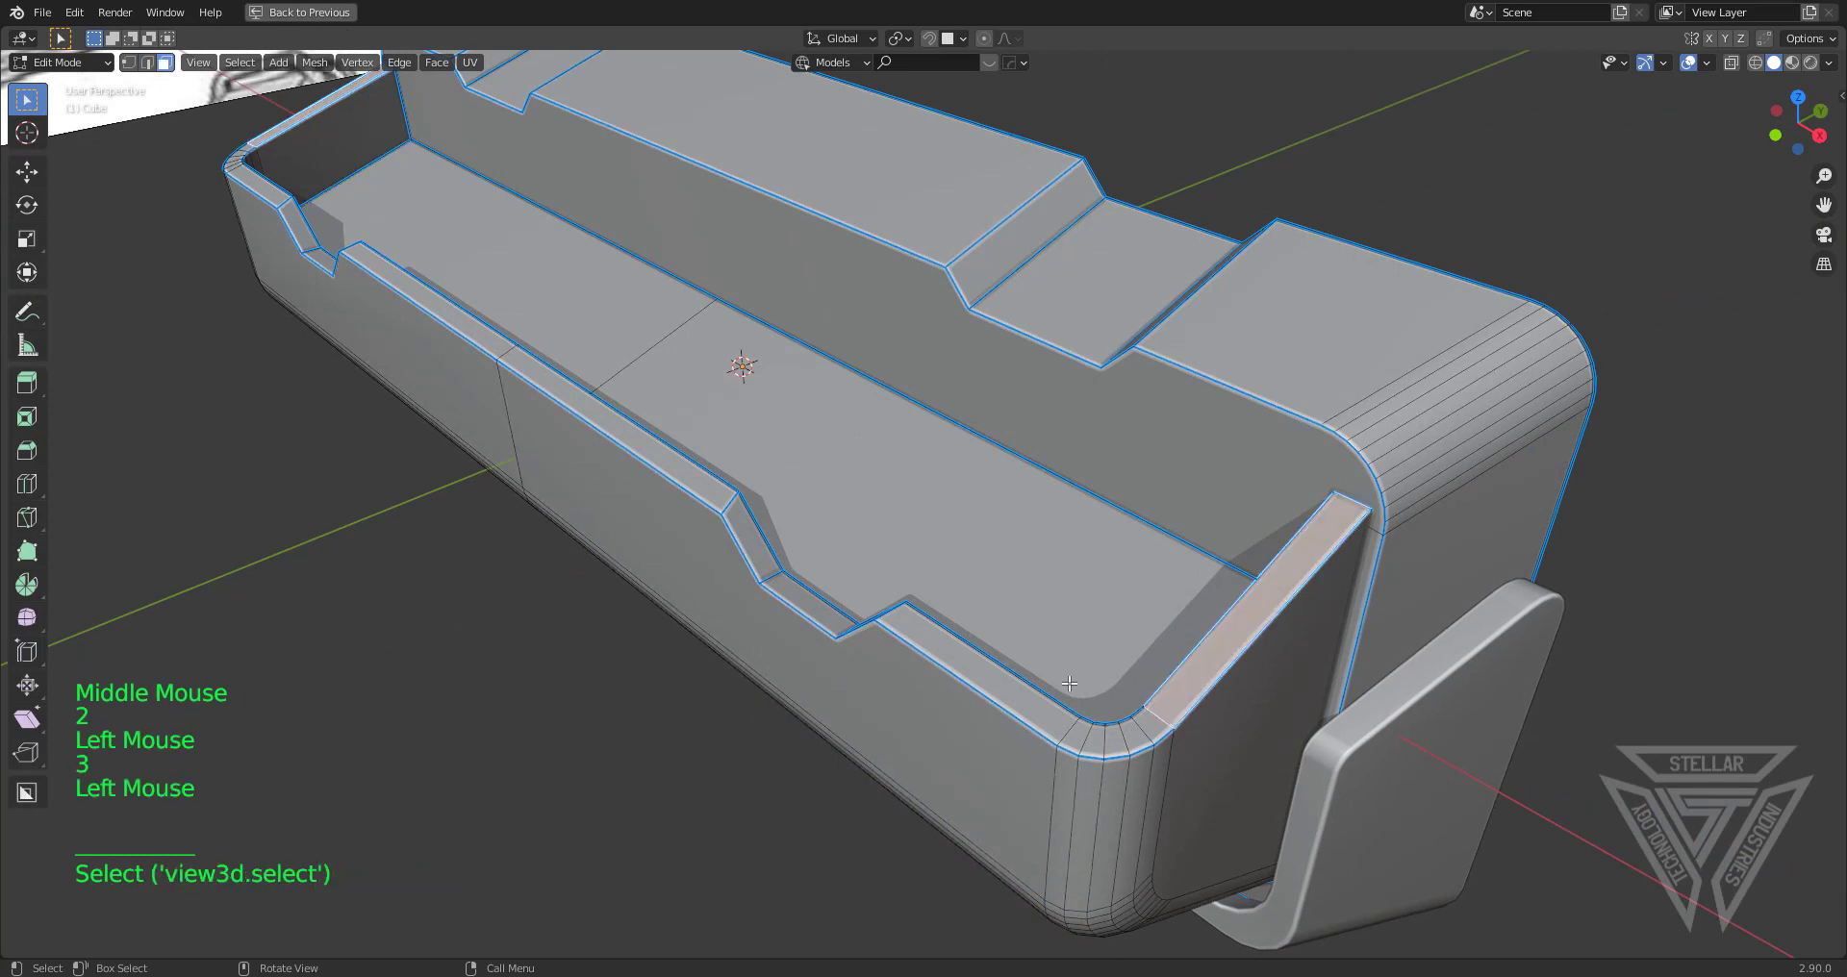
{"action": "left_click", "coordinate": [925, 656], "text": "ctrl"}
Inset the selected rim faces slightly, extrude them inward to form a groove, and return to Object Mode
{"action": "scroll", "coordinate": [1238, 721], "scroll_direction": "up", "scroll_amount": 1}
{"action": "key", "text": "i"}
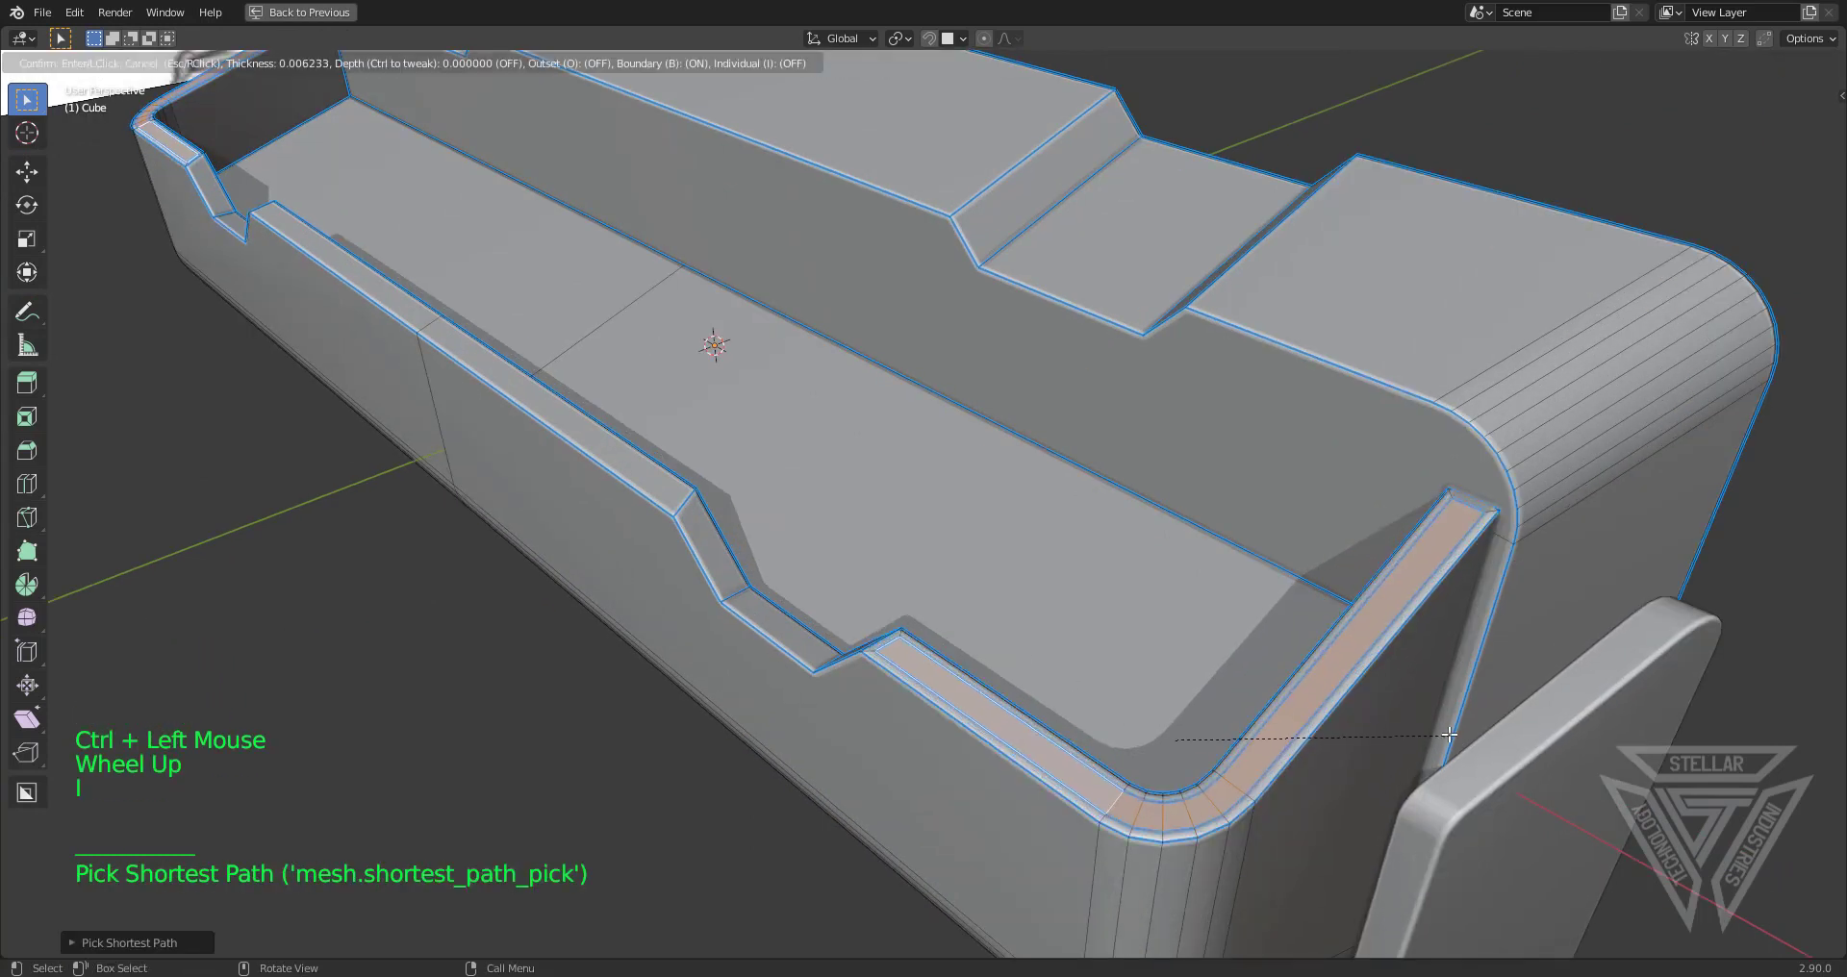
{"action": "left_click", "coordinate": [1446, 733]}
{"action": "key", "text": "e"}
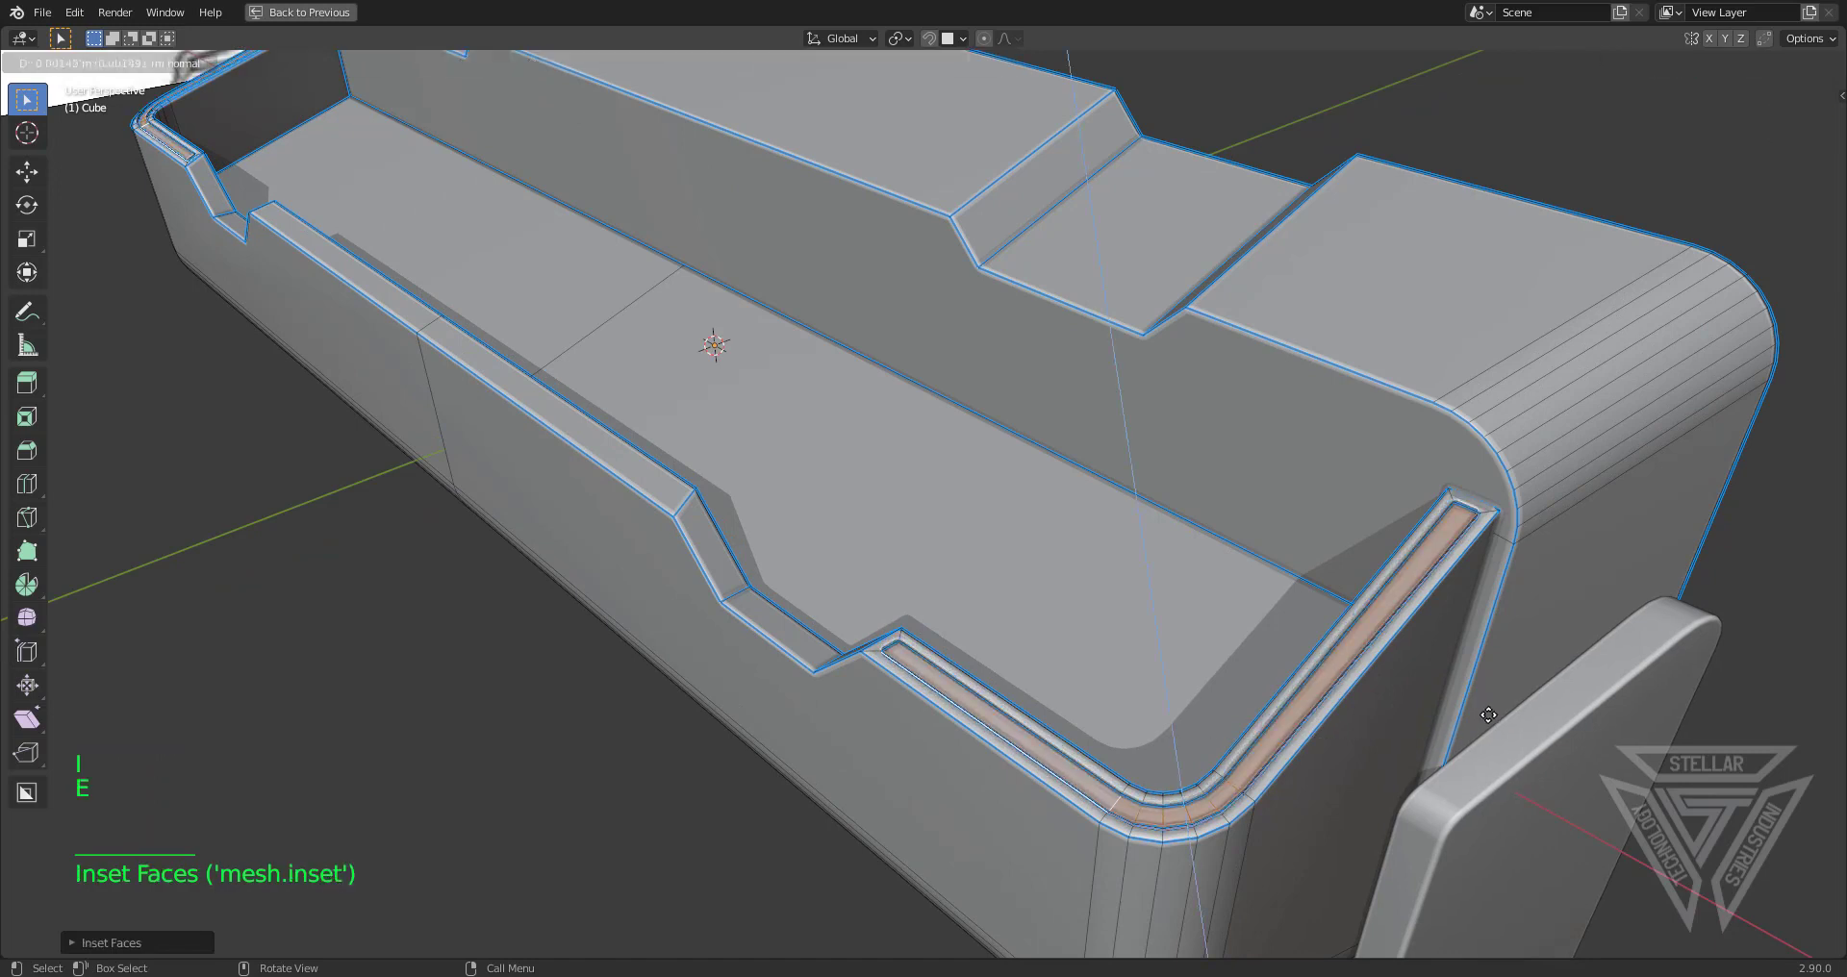
{"action": "left_click", "coordinate": [1501, 726]}
{"action": "key", "text": "Tab"}
Reduce the block's edge bevel width with the HardOps Bevel operation
{"action": "key", "text": "q"}
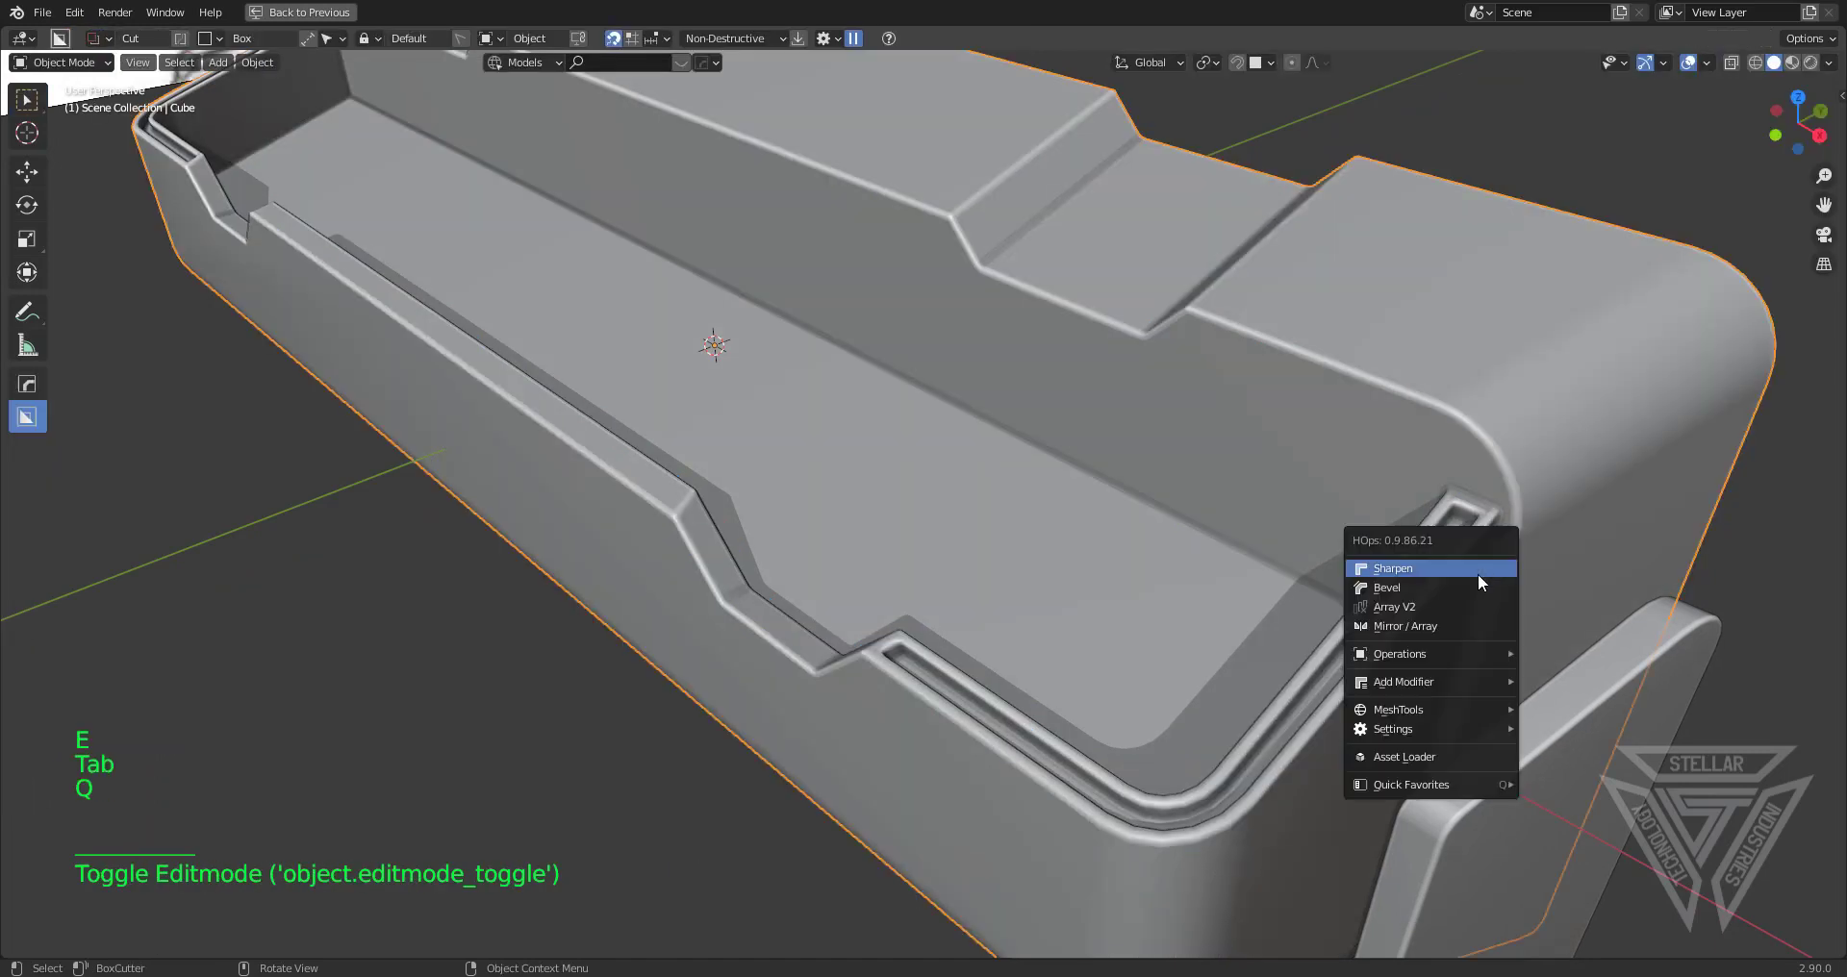
{"action": "left_click", "coordinate": [1468, 593]}
{"action": "scroll", "coordinate": [1488, 597], "scroll_direction": "down", "scroll_amount": 4}
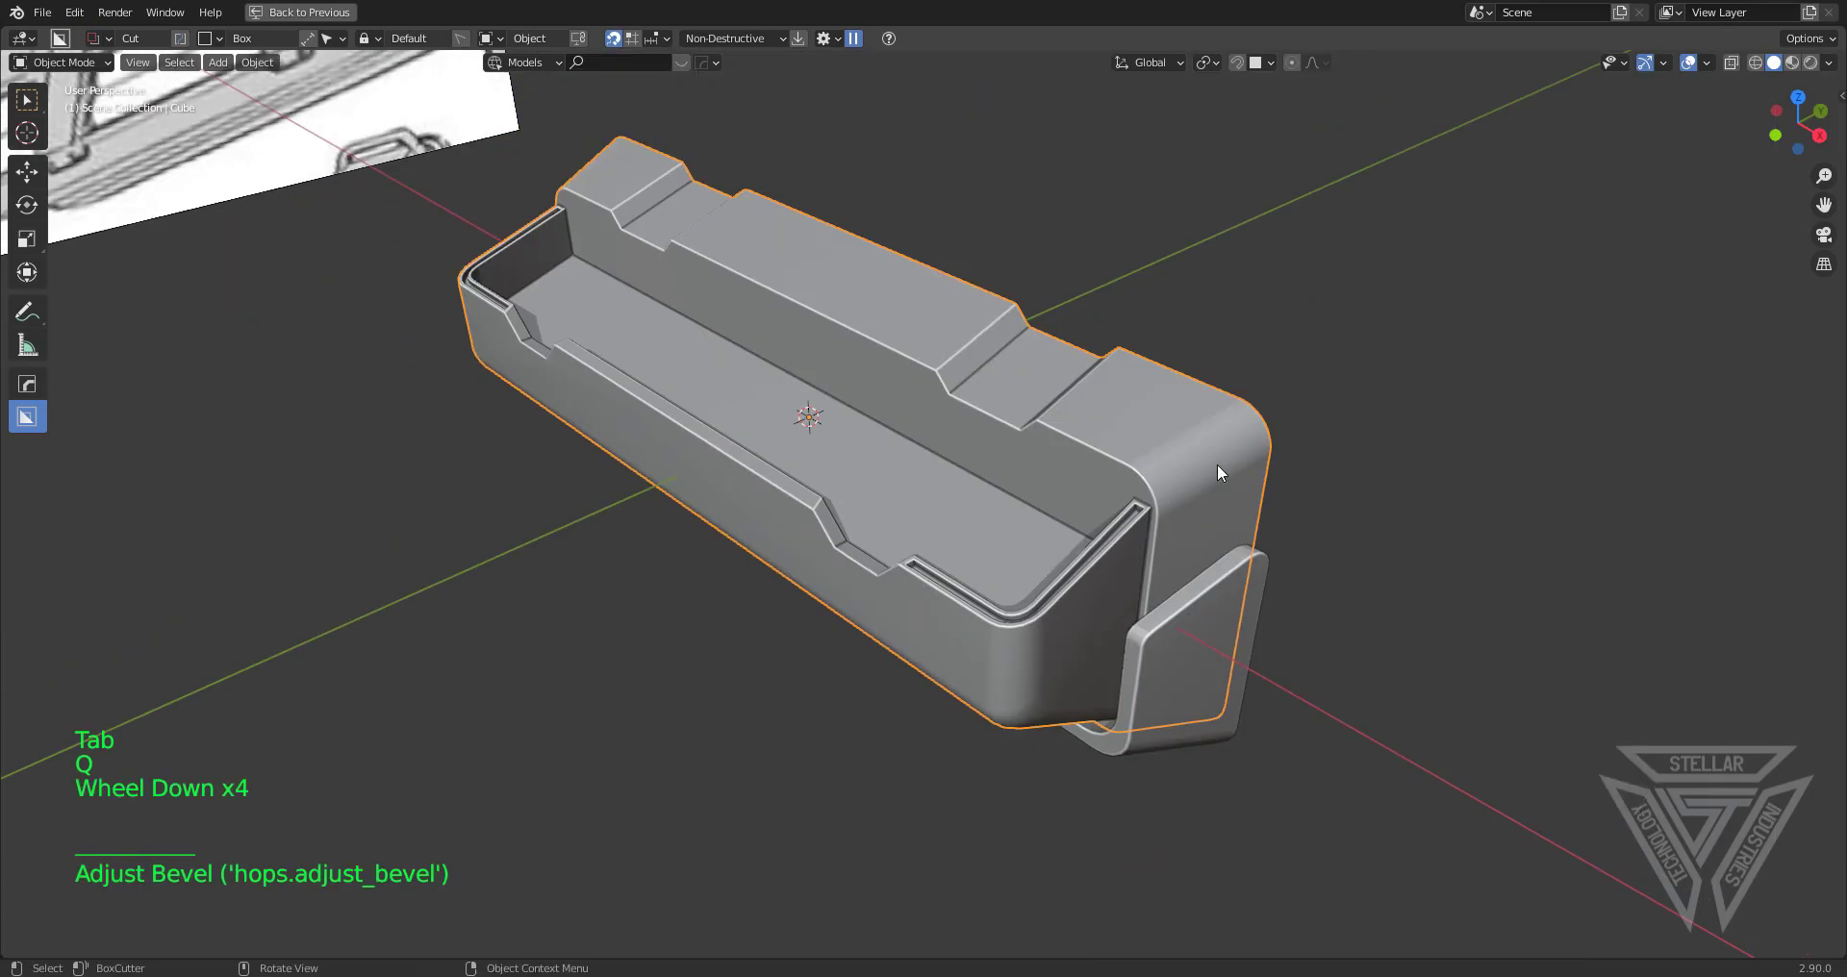
Draw a small box cutter across the tray's front right corner, round its ends with a 4-segment bevel, and lock the shape
{"action": "mouse_move", "coordinate": [1216, 464]}
{"action": "middle_mouse_down"}
{"action": "mouse_move", "coordinate": [989, 618]}
{"action": "mouse_move", "coordinate": [1018, 574]}
{"action": "mouse_move", "coordinate": [998, 590]}
{"action": "mouse_move", "coordinate": [1030, 672]}
{"action": "mouse_move", "coordinate": [1068, 664]}
{"action": "mouse_move", "coordinate": [1018, 620]}
{"action": "middle_mouse_up"}
{"action": "scroll", "coordinate": [1018, 578], "scroll_direction": "up", "scroll_amount": 2}
{"action": "scroll", "coordinate": [1001, 606], "scroll_direction": "up", "scroll_amount": 1}
{"action": "scroll", "coordinate": [1015, 626], "scroll_direction": "up", "scroll_amount": 1}
{"action": "left_click", "coordinate": [1045, 643]}
{"action": "left_click", "coordinate": [1012, 616]}
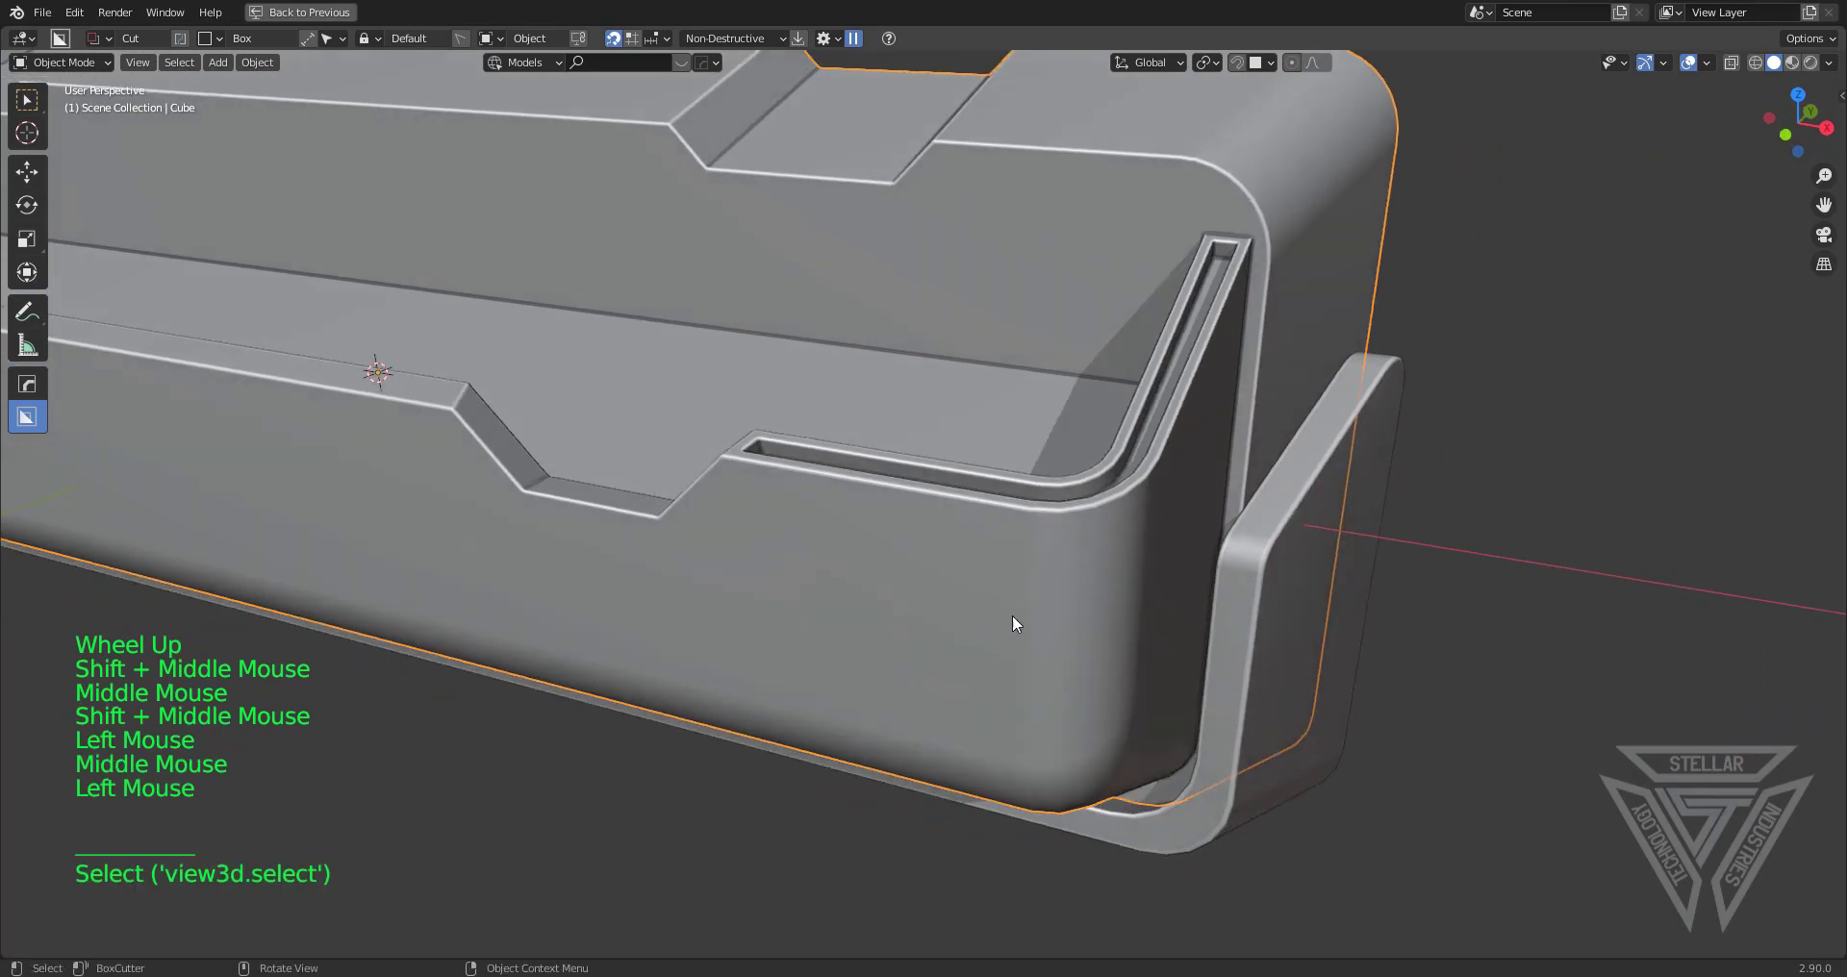
{"action": "left_click", "coordinate": [1169, 672]}
{"action": "key", "text": "b"}
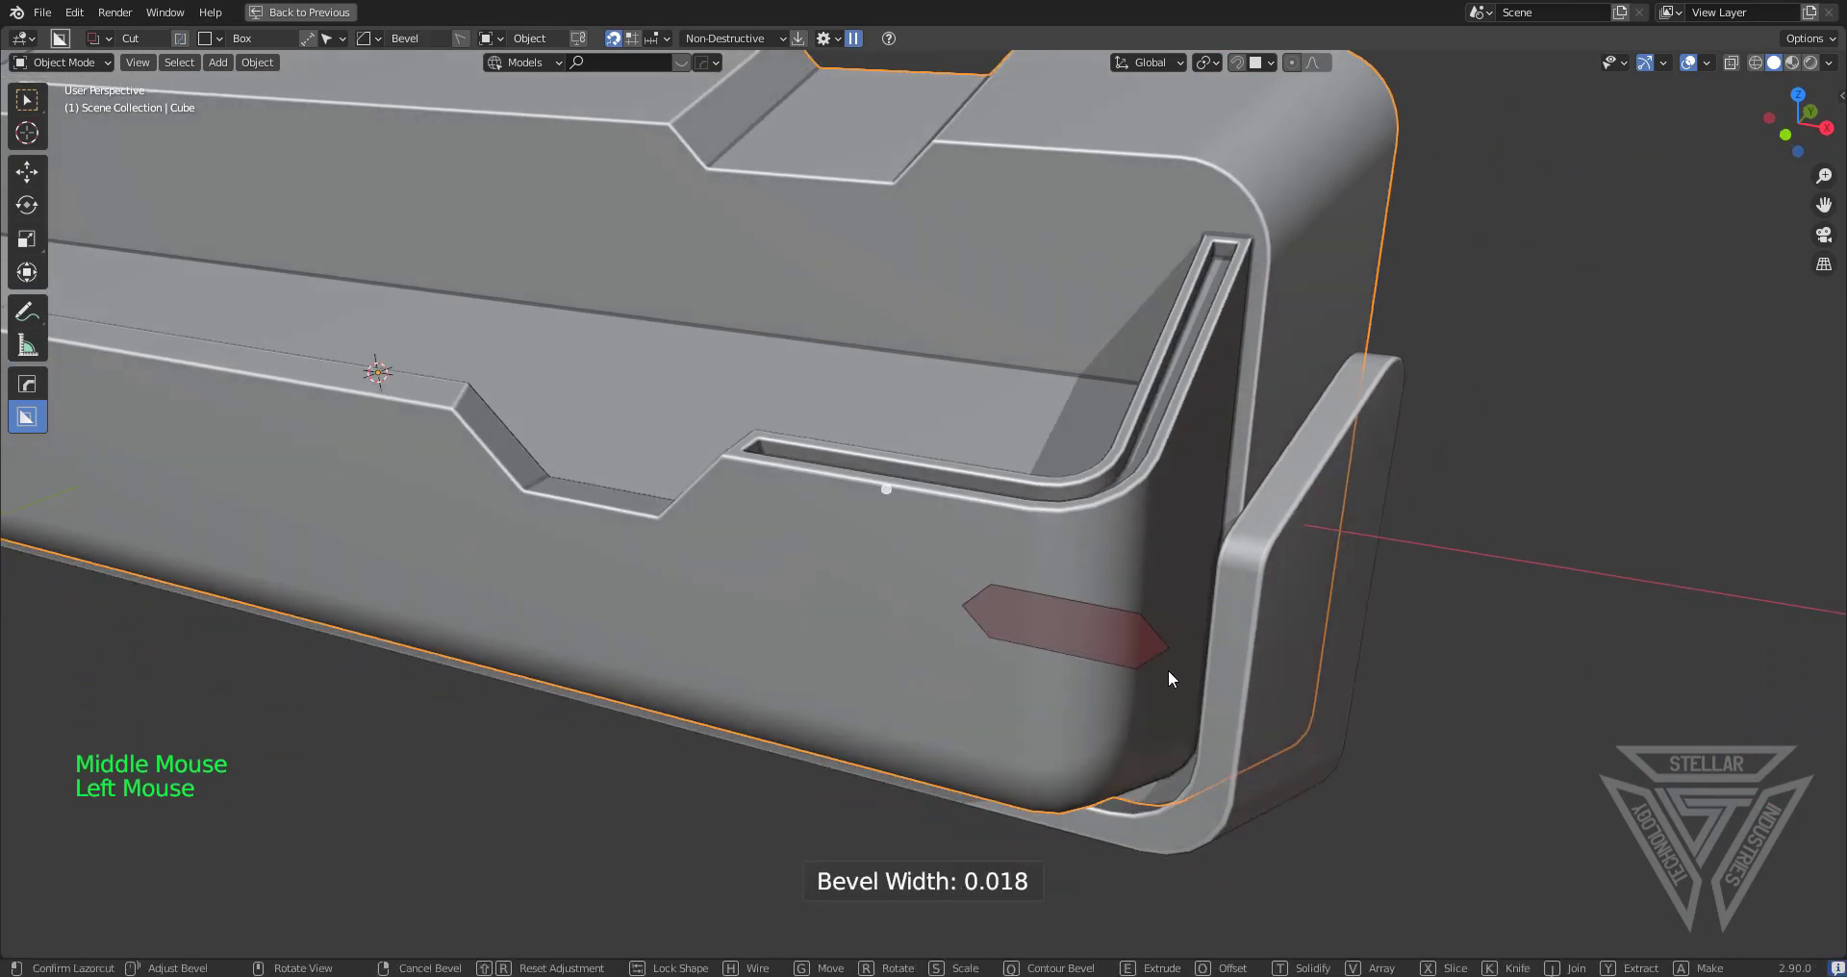
{"action": "scroll", "coordinate": [654, 606], "scroll_direction": "up", "scroll_amount": 3}
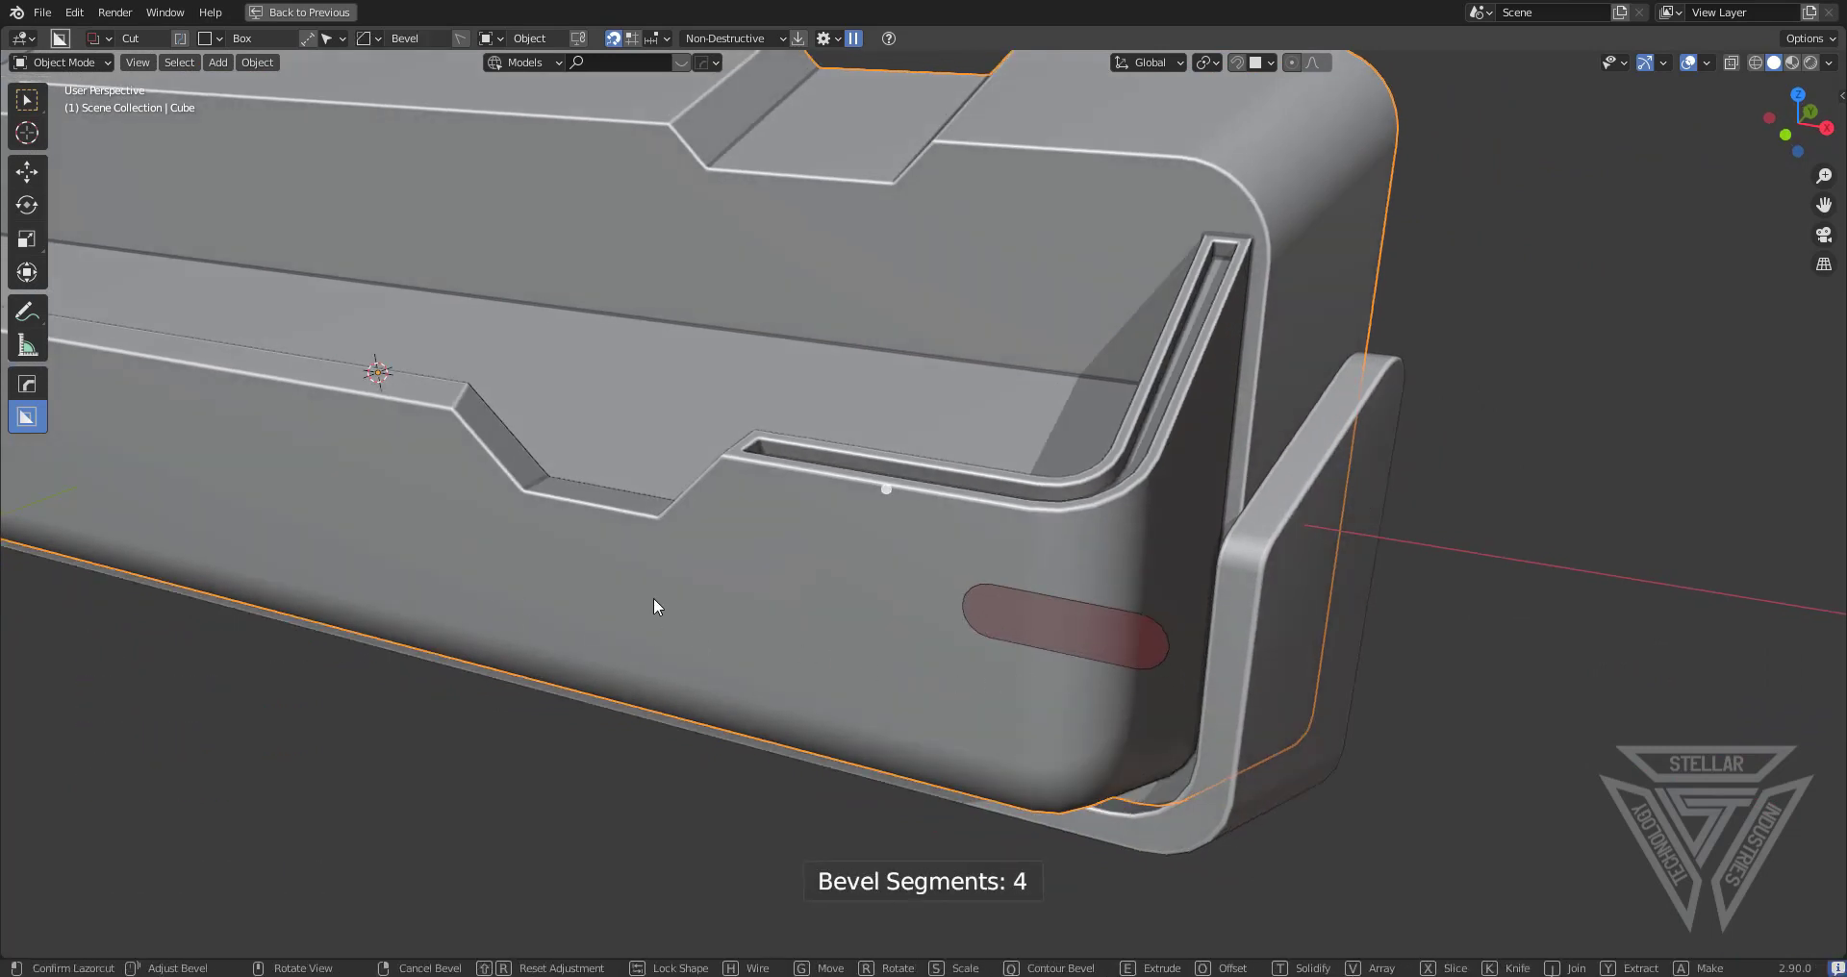
{"action": "key", "text": "Tab"}
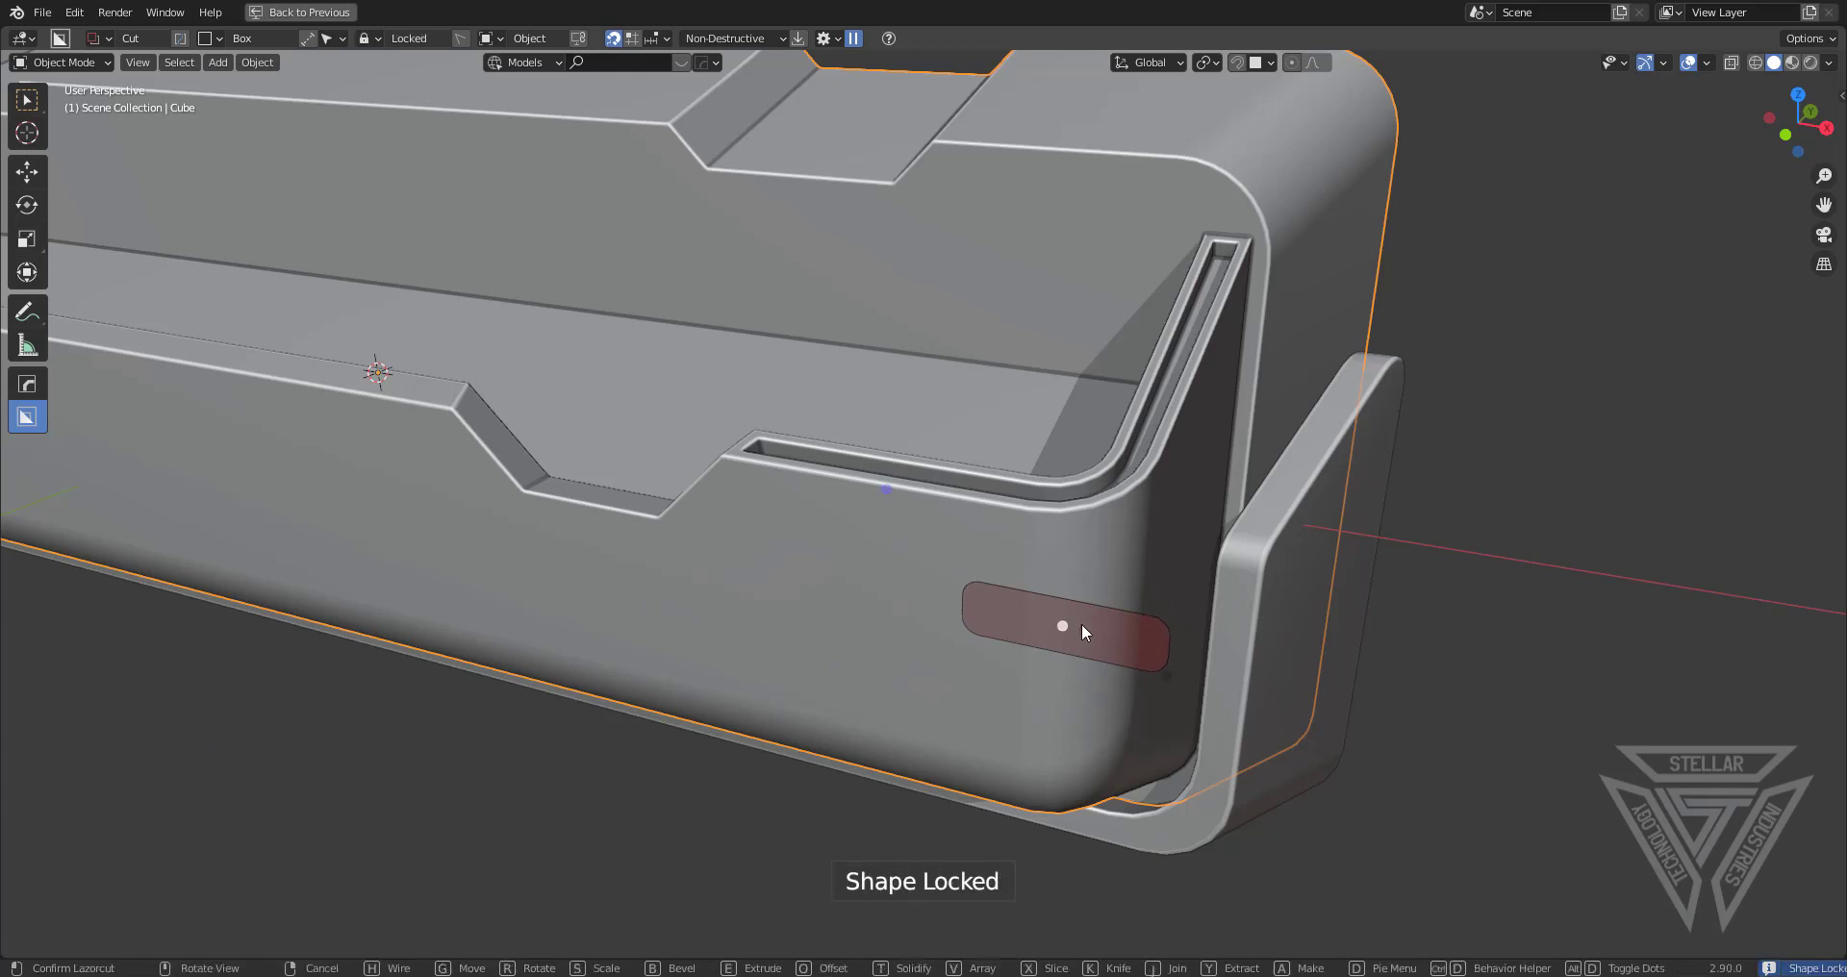
Extrude the rounded cutter into the tray corner, confirm the recessed slot, and apply it with Csharp
{"action": "key", "text": "e"}
{"action": "left_click", "coordinate": [1078, 614]}
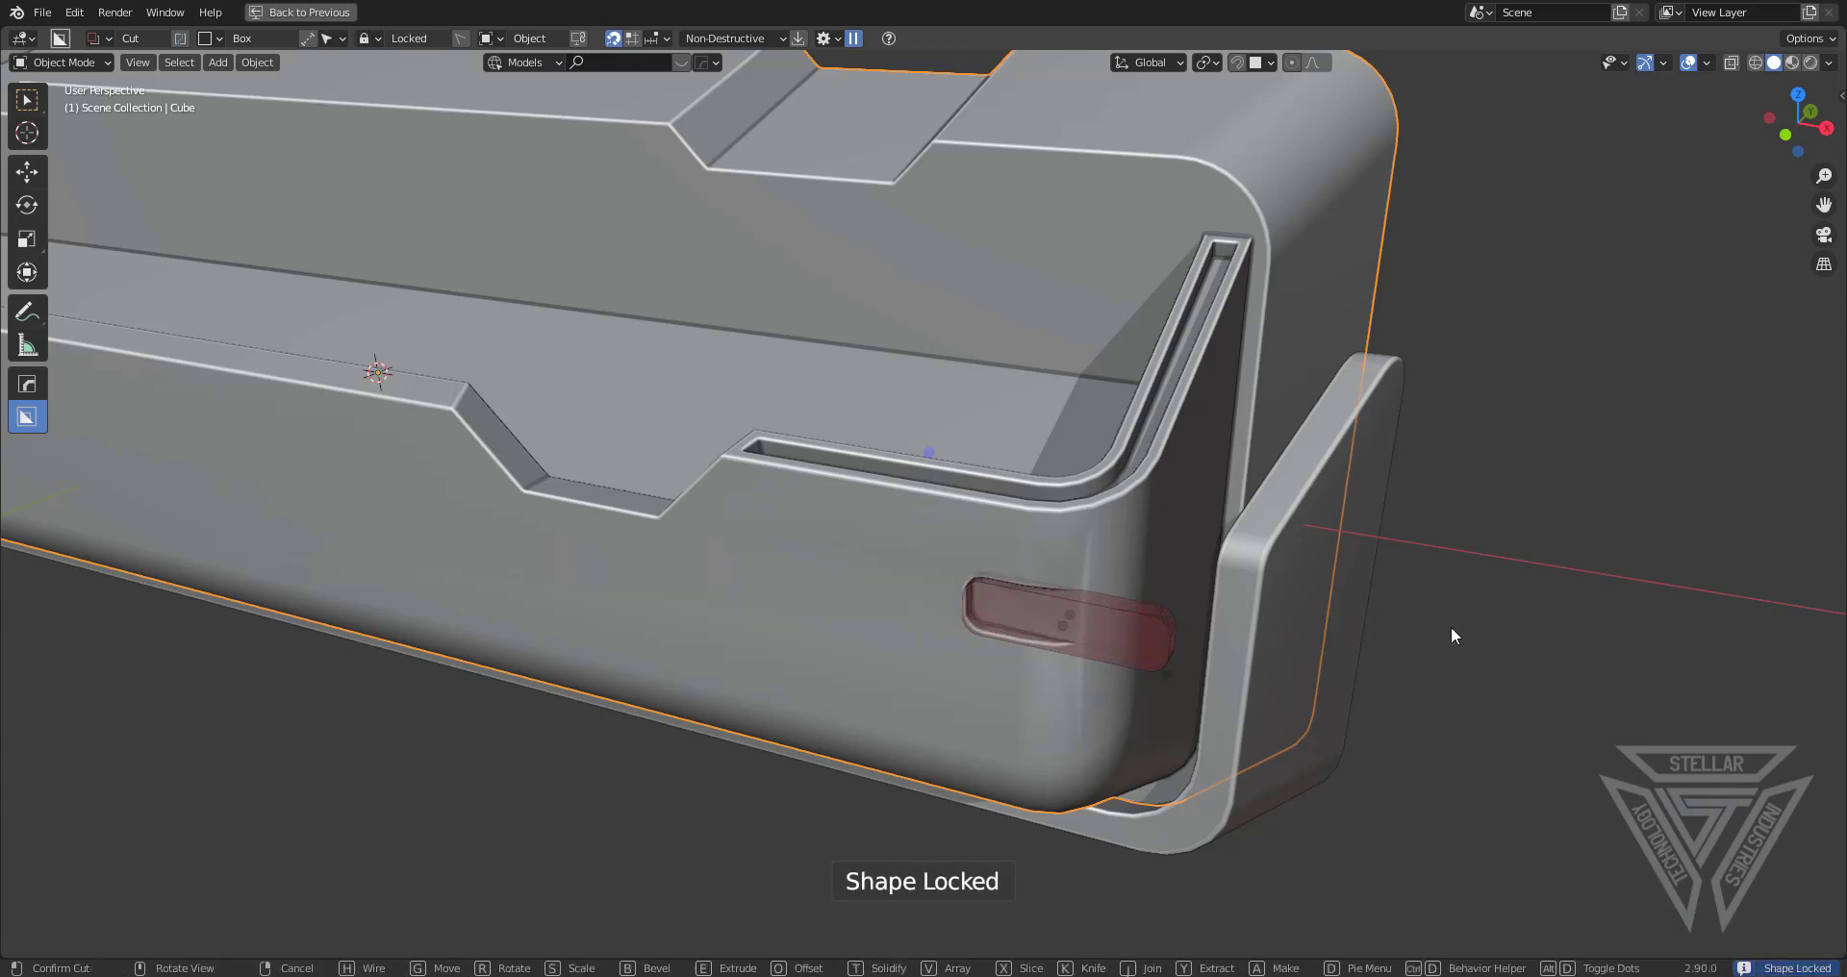
{"action": "left_click", "coordinate": [1450, 626]}
{"action": "key", "text": "q"}
{"action": "left_click", "coordinate": [1113, 490], "text": "ctrl"}
In Edit Mode, knife one horizontal edge above and one below the corner slot, spanning the first faces of the rounded corner
{"action": "scroll", "coordinate": [1135, 543], "scroll_direction": "up", "scroll_amount": 2}
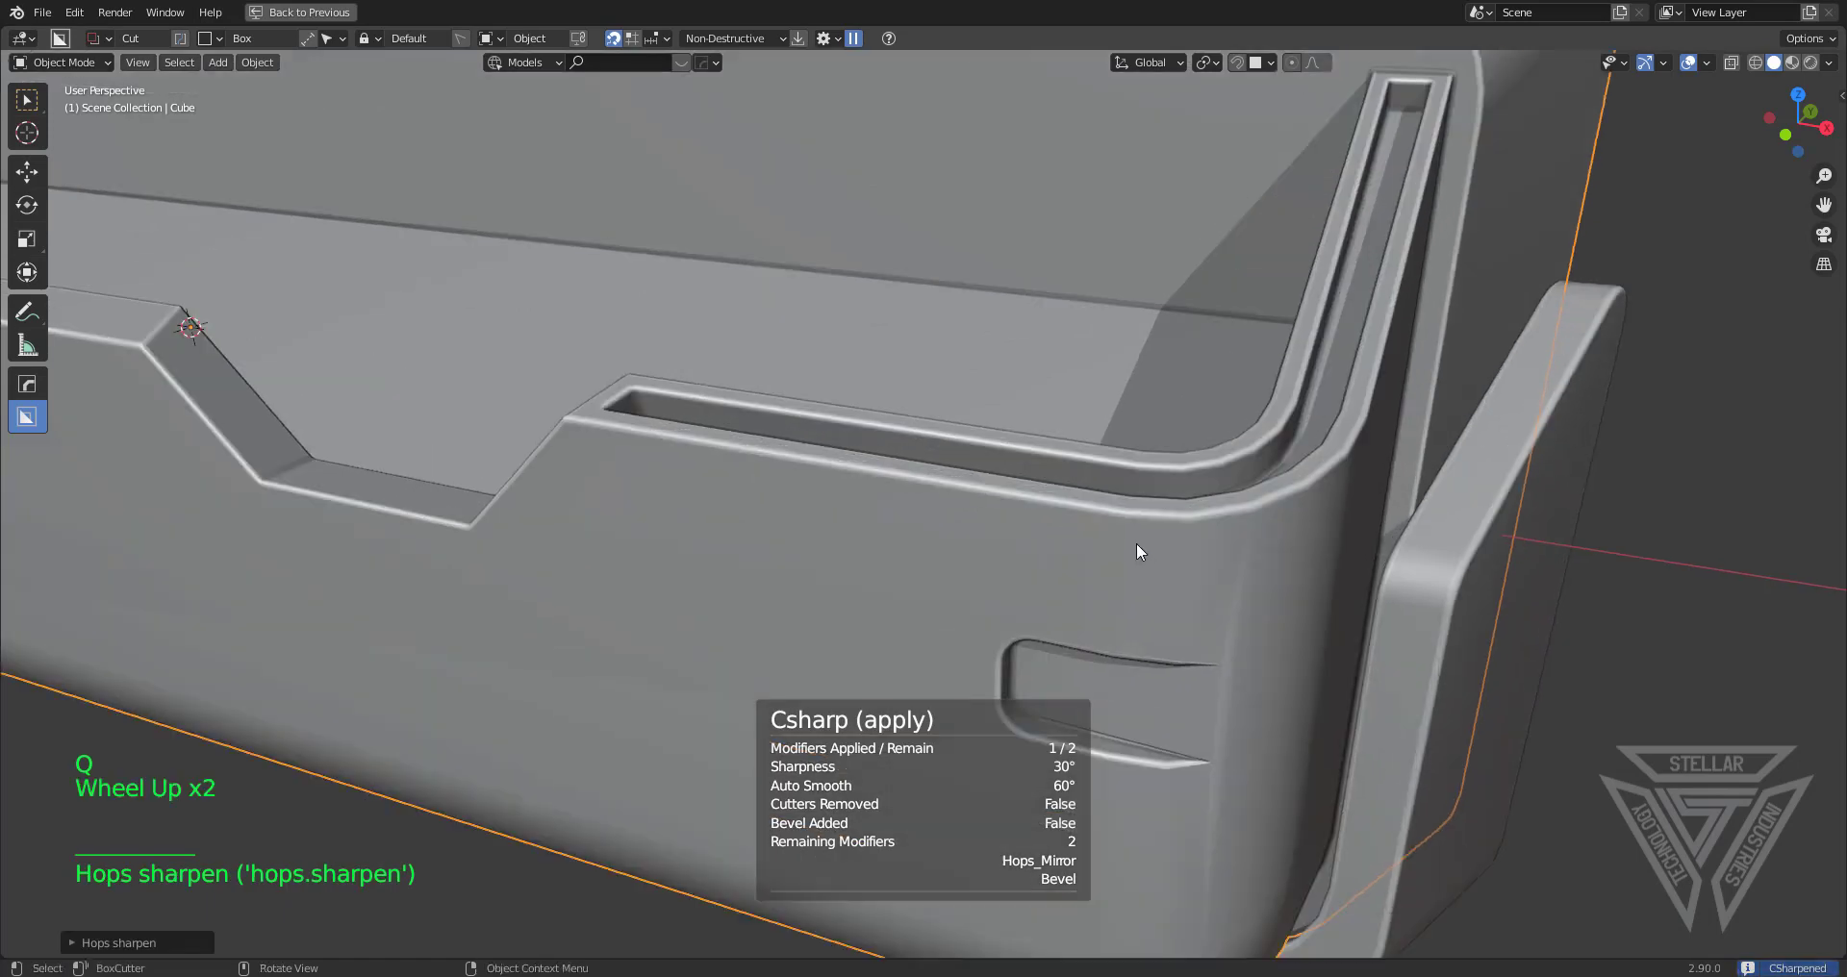
{"action": "key", "text": "Tab"}
{"action": "middle_click_drag", "start_coordinate": [1164, 536], "coordinate": [1078, 404]}
{"action": "scroll", "coordinate": [1078, 404], "scroll_direction": "up", "scroll_amount": 1}
{"action": "middle_click_drag", "start_coordinate": [1058, 134], "coordinate": [971, 327], "text": "shift"}
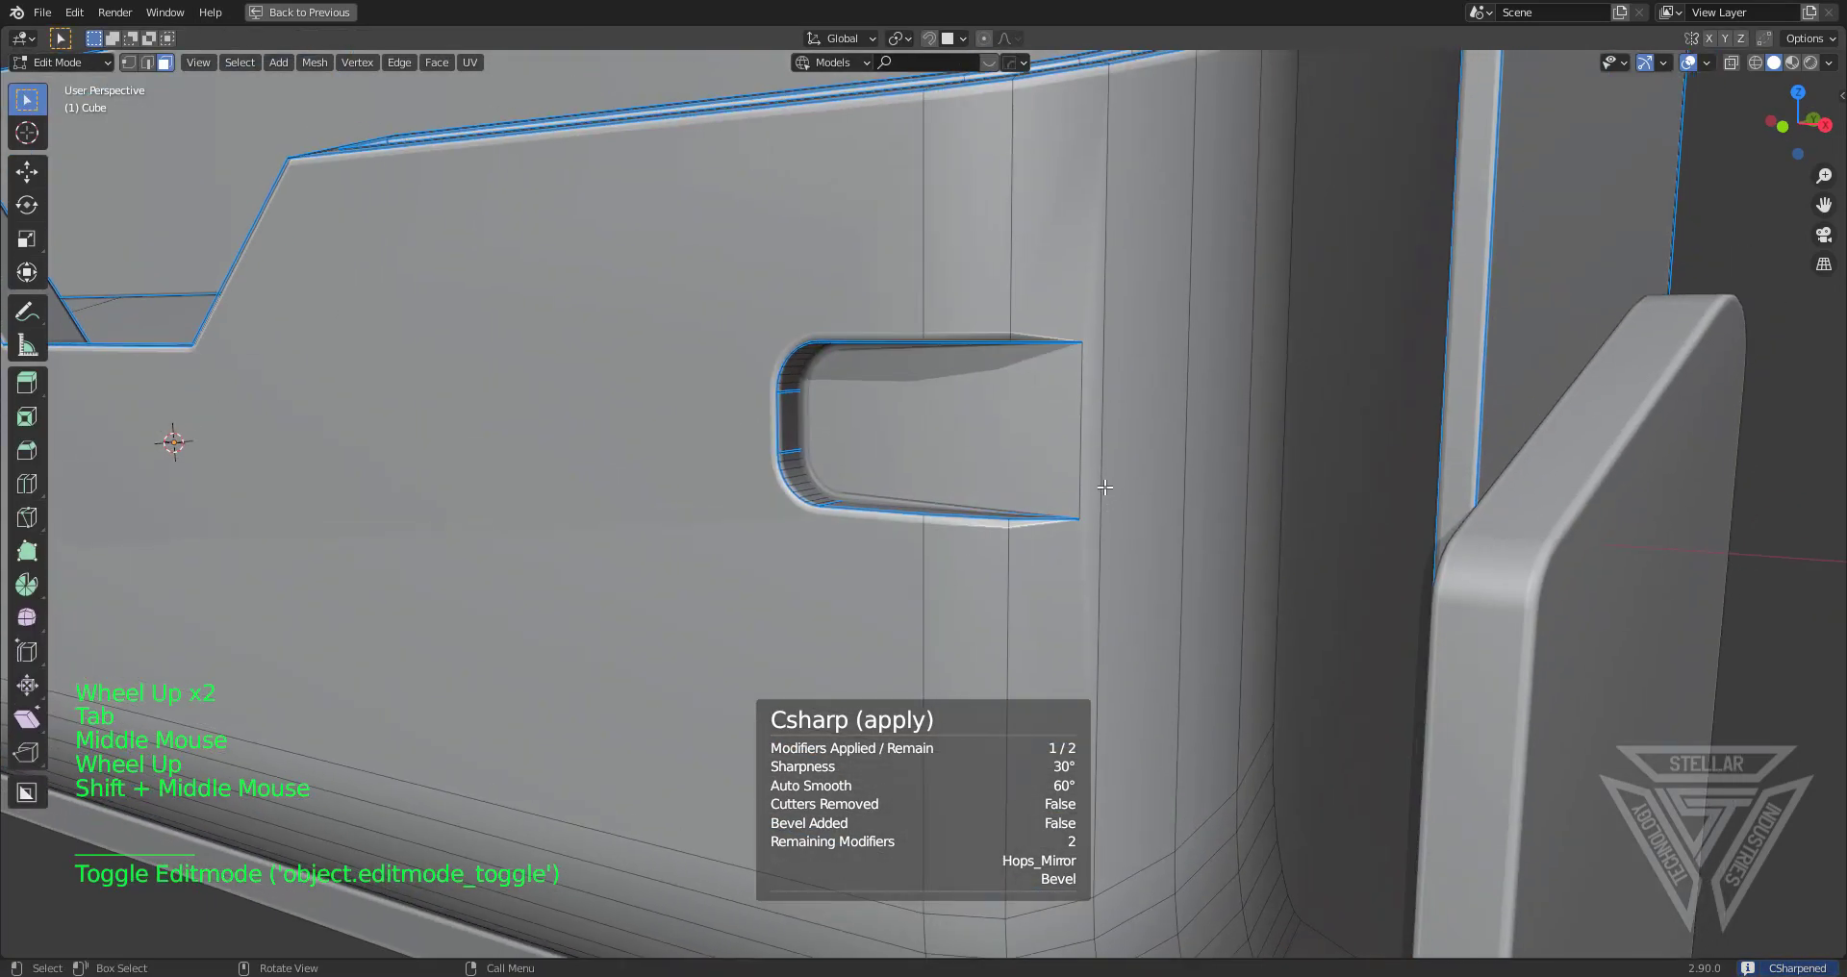
{"action": "key", "text": "k"}
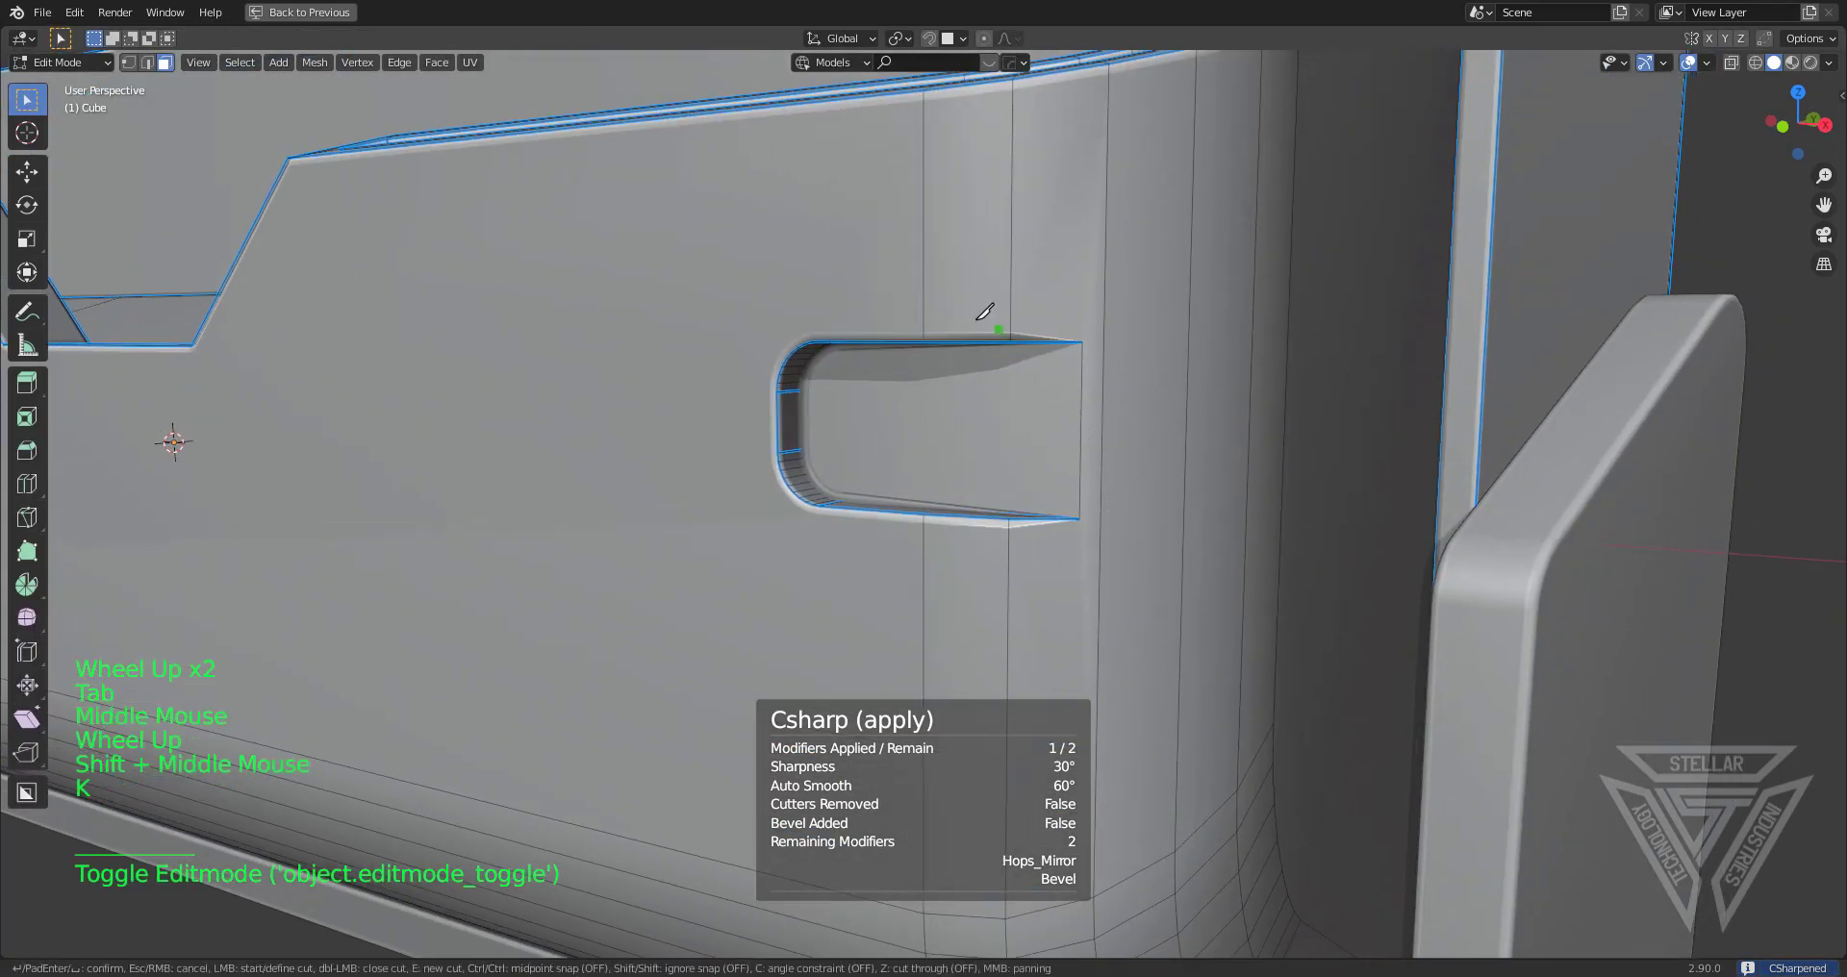
{"action": "left_click", "coordinate": [927, 307]}
{"action": "left_click", "coordinate": [1104, 307]}
{"action": "key", "text": "Return"}
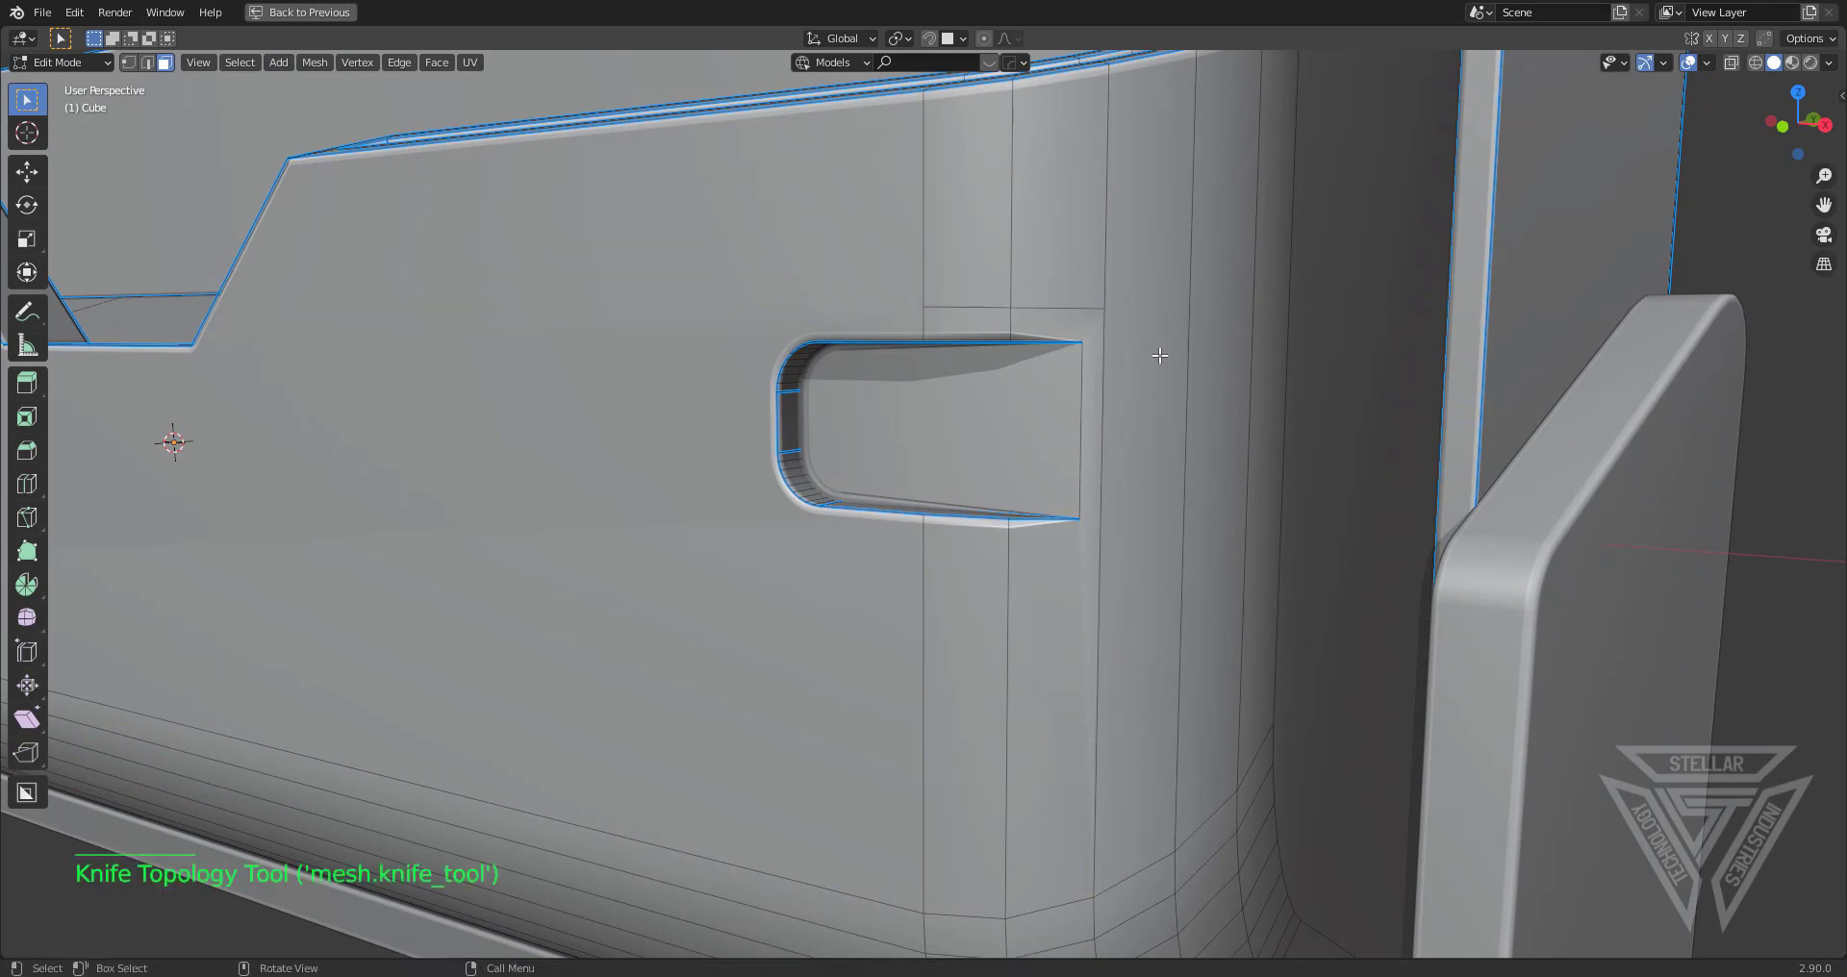
{"action": "key", "text": "k"}
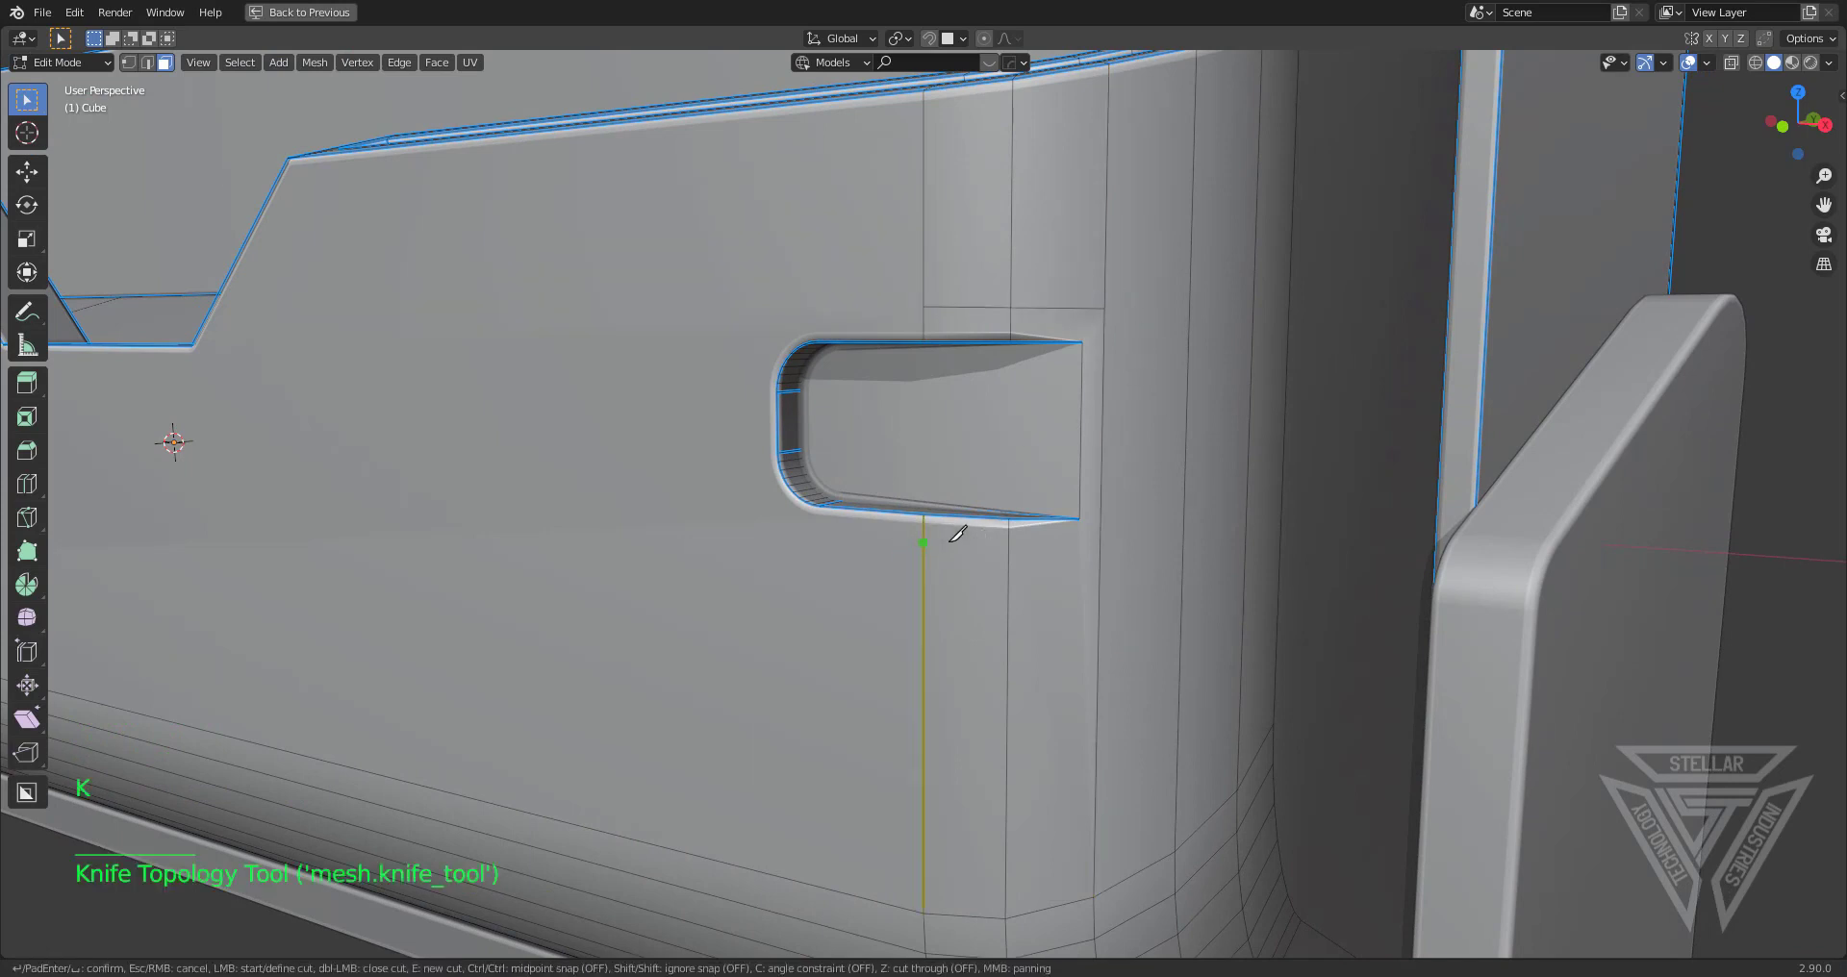
{"action": "left_click", "coordinate": [1099, 543]}
{"action": "key", "text": "Return"}
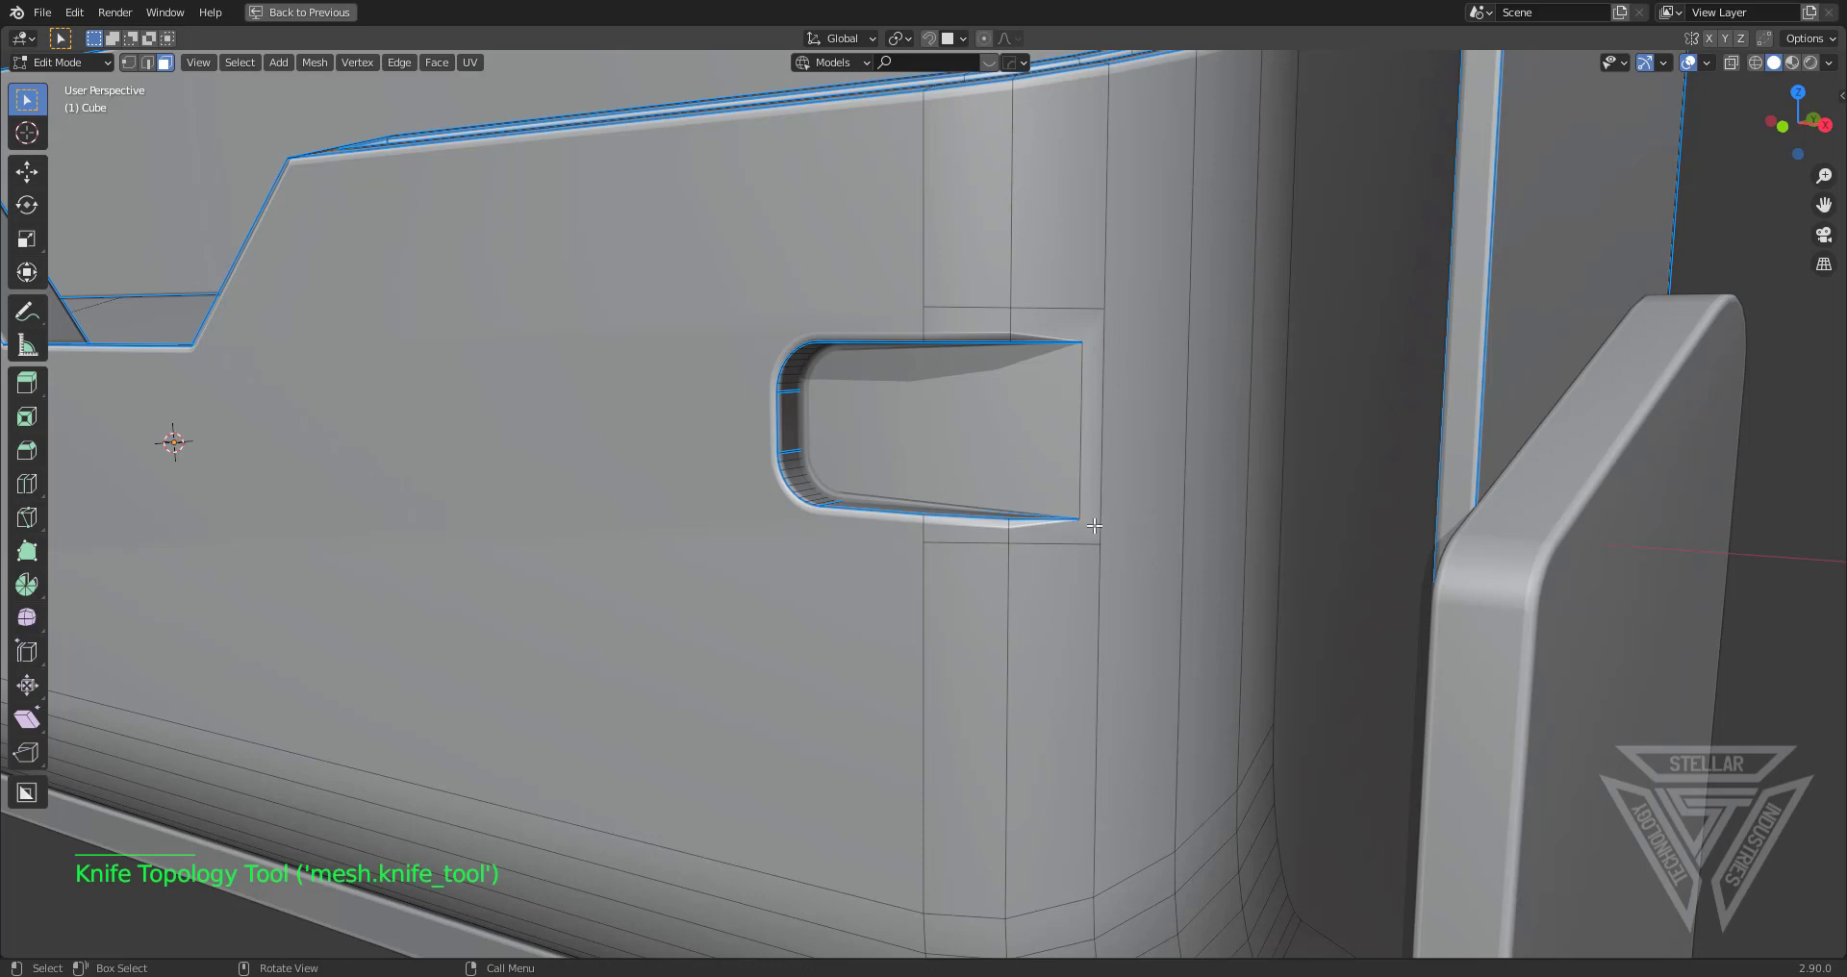
Knife short diagonal edges from the slot's two open-end corners to the new cuts' ends, and return to Object Mode
{"action": "key", "text": "k"}
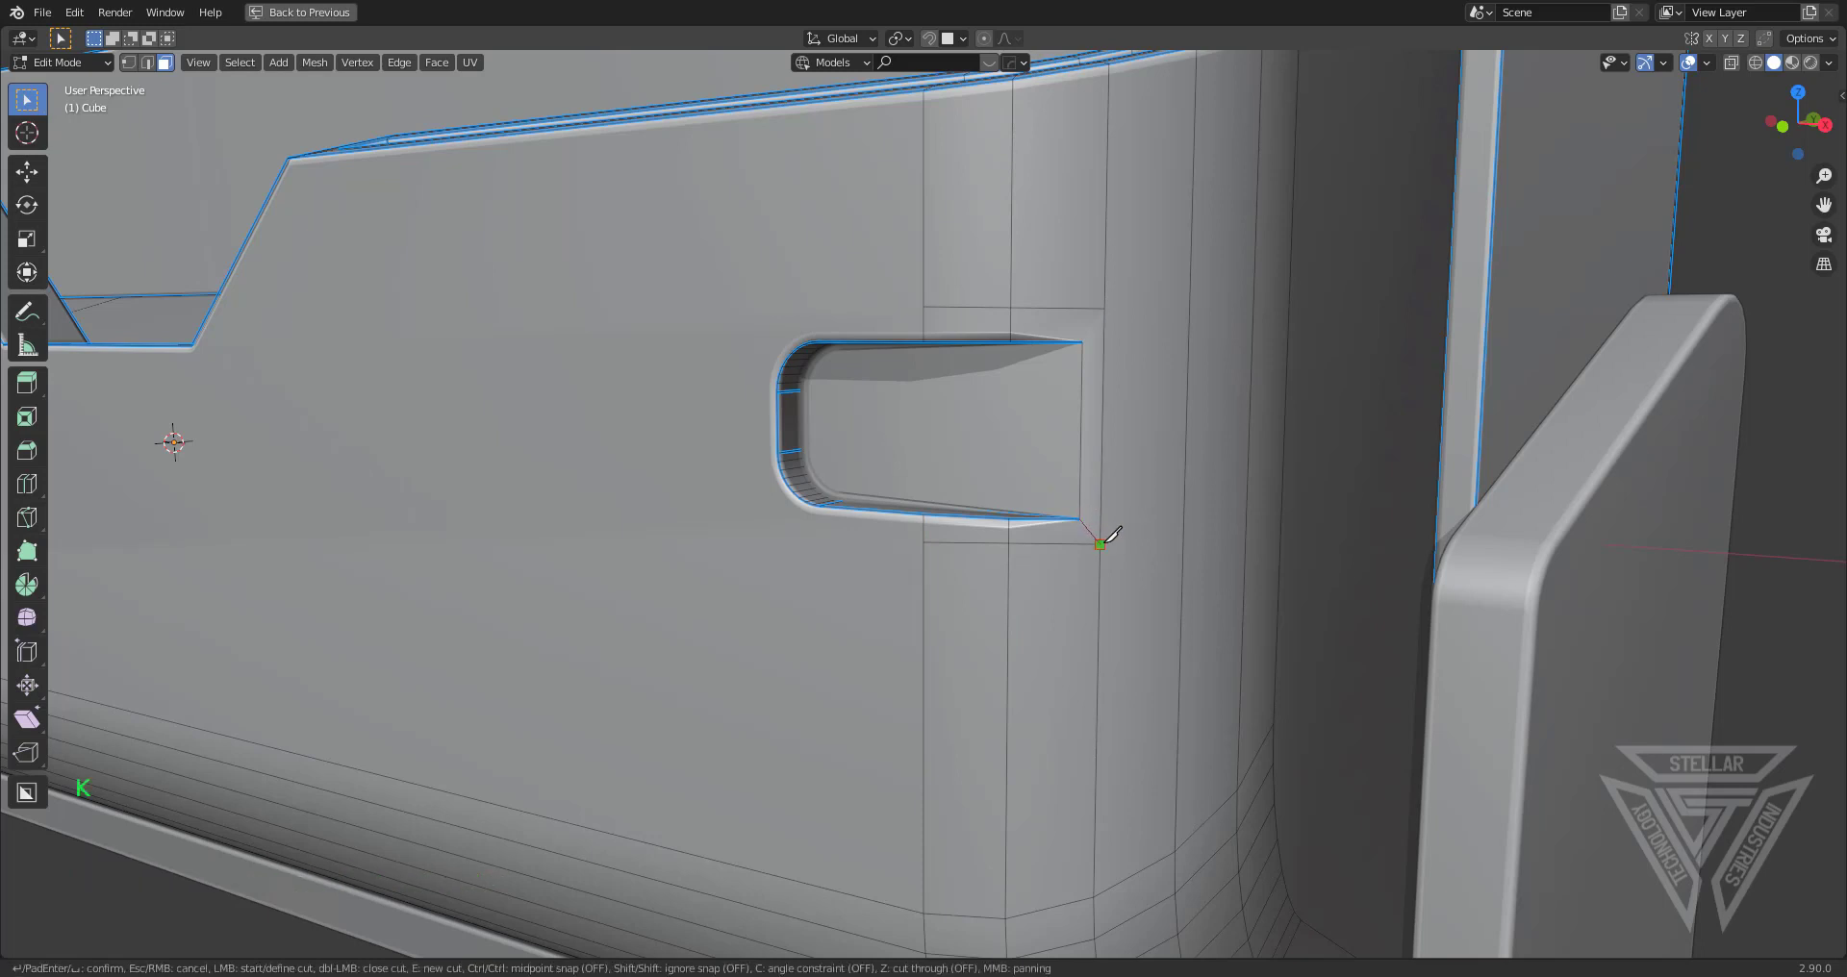
{"action": "left_click", "coordinate": [1101, 543]}
{"action": "key", "text": "Return"}
{"action": "key", "text": "k"}
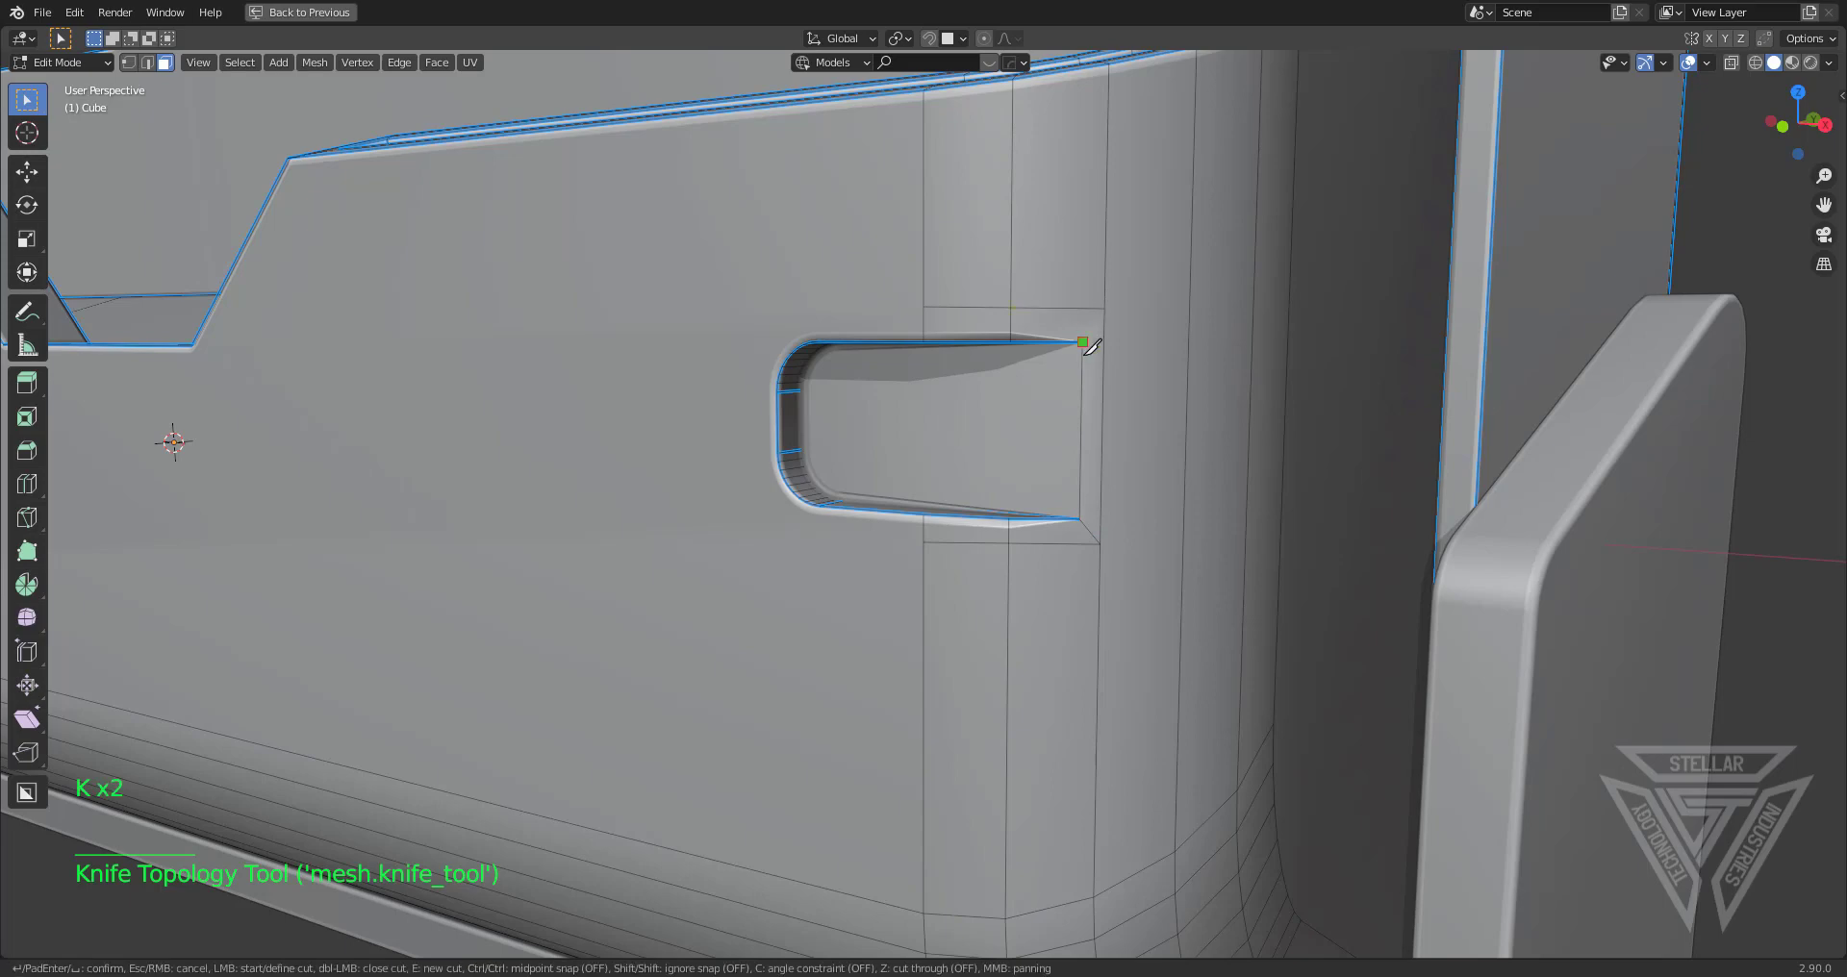
{"action": "left_click", "coordinate": [1104, 310]}
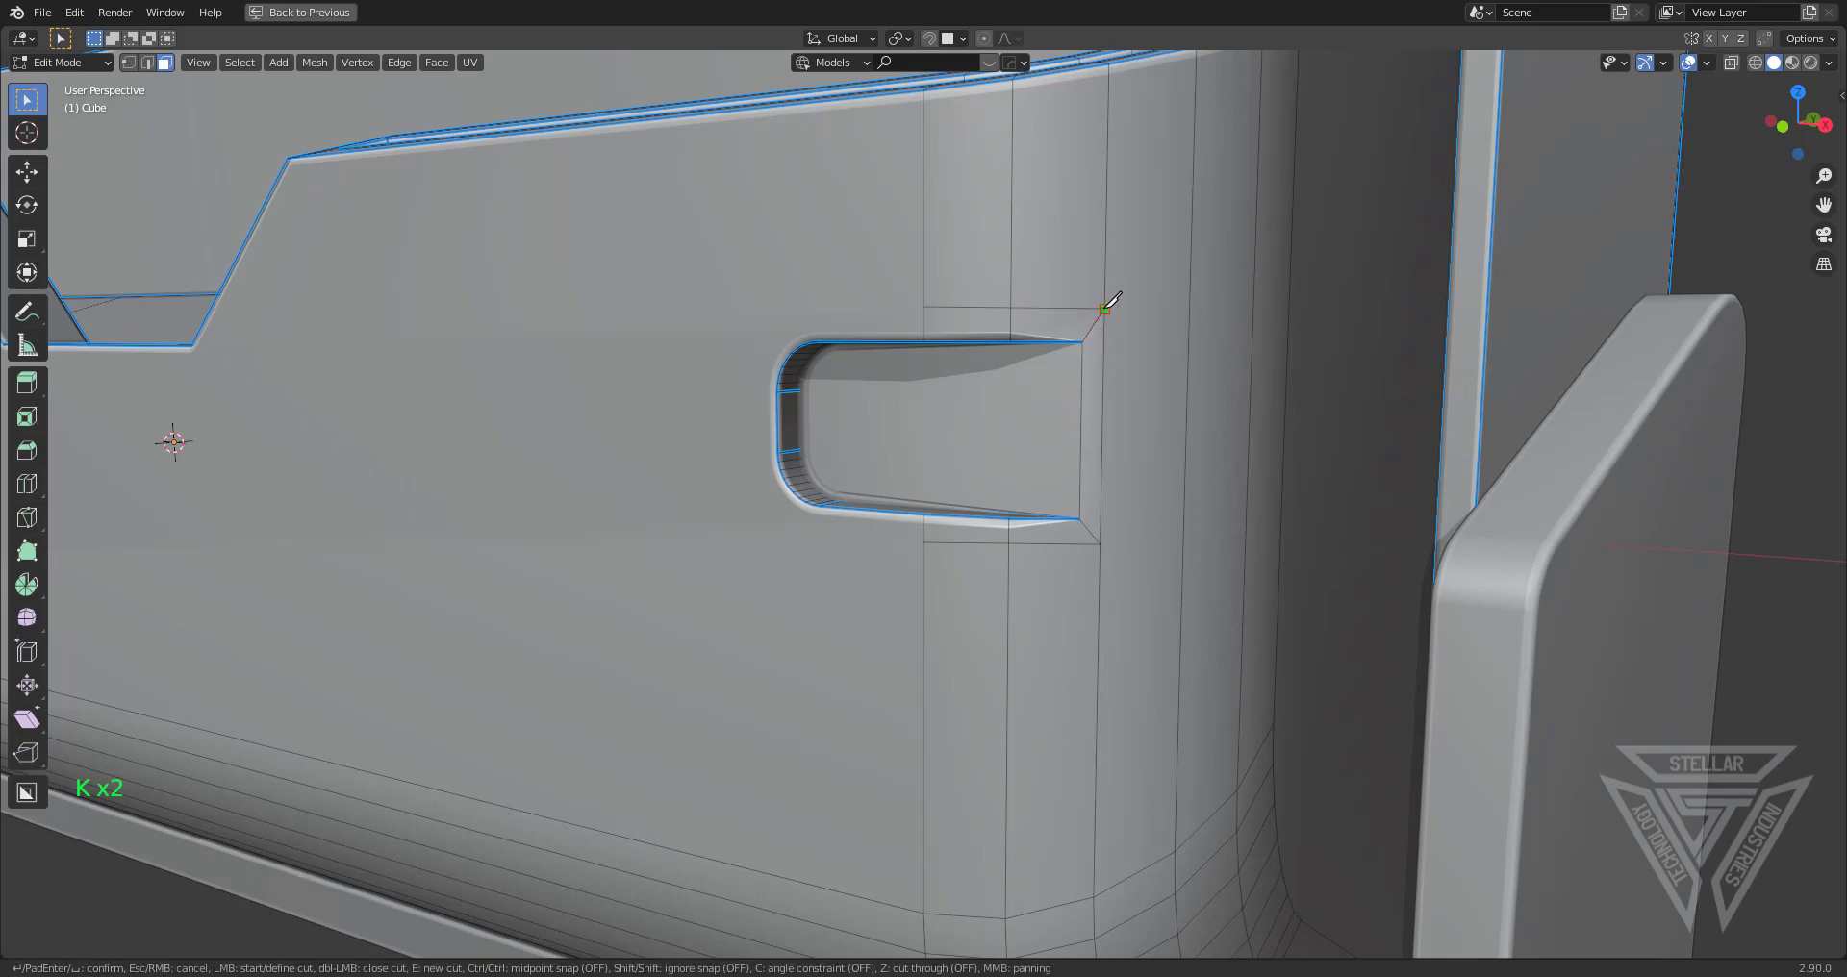
{"action": "key", "text": "Return"}
{"action": "key", "text": "Tab"}
Examine the slot's shading and topology at the tray corner and compare the whole prop with the sketch reference
{"action": "scroll", "coordinate": [976, 458], "scroll_direction": "down", "scroll_amount": 2}
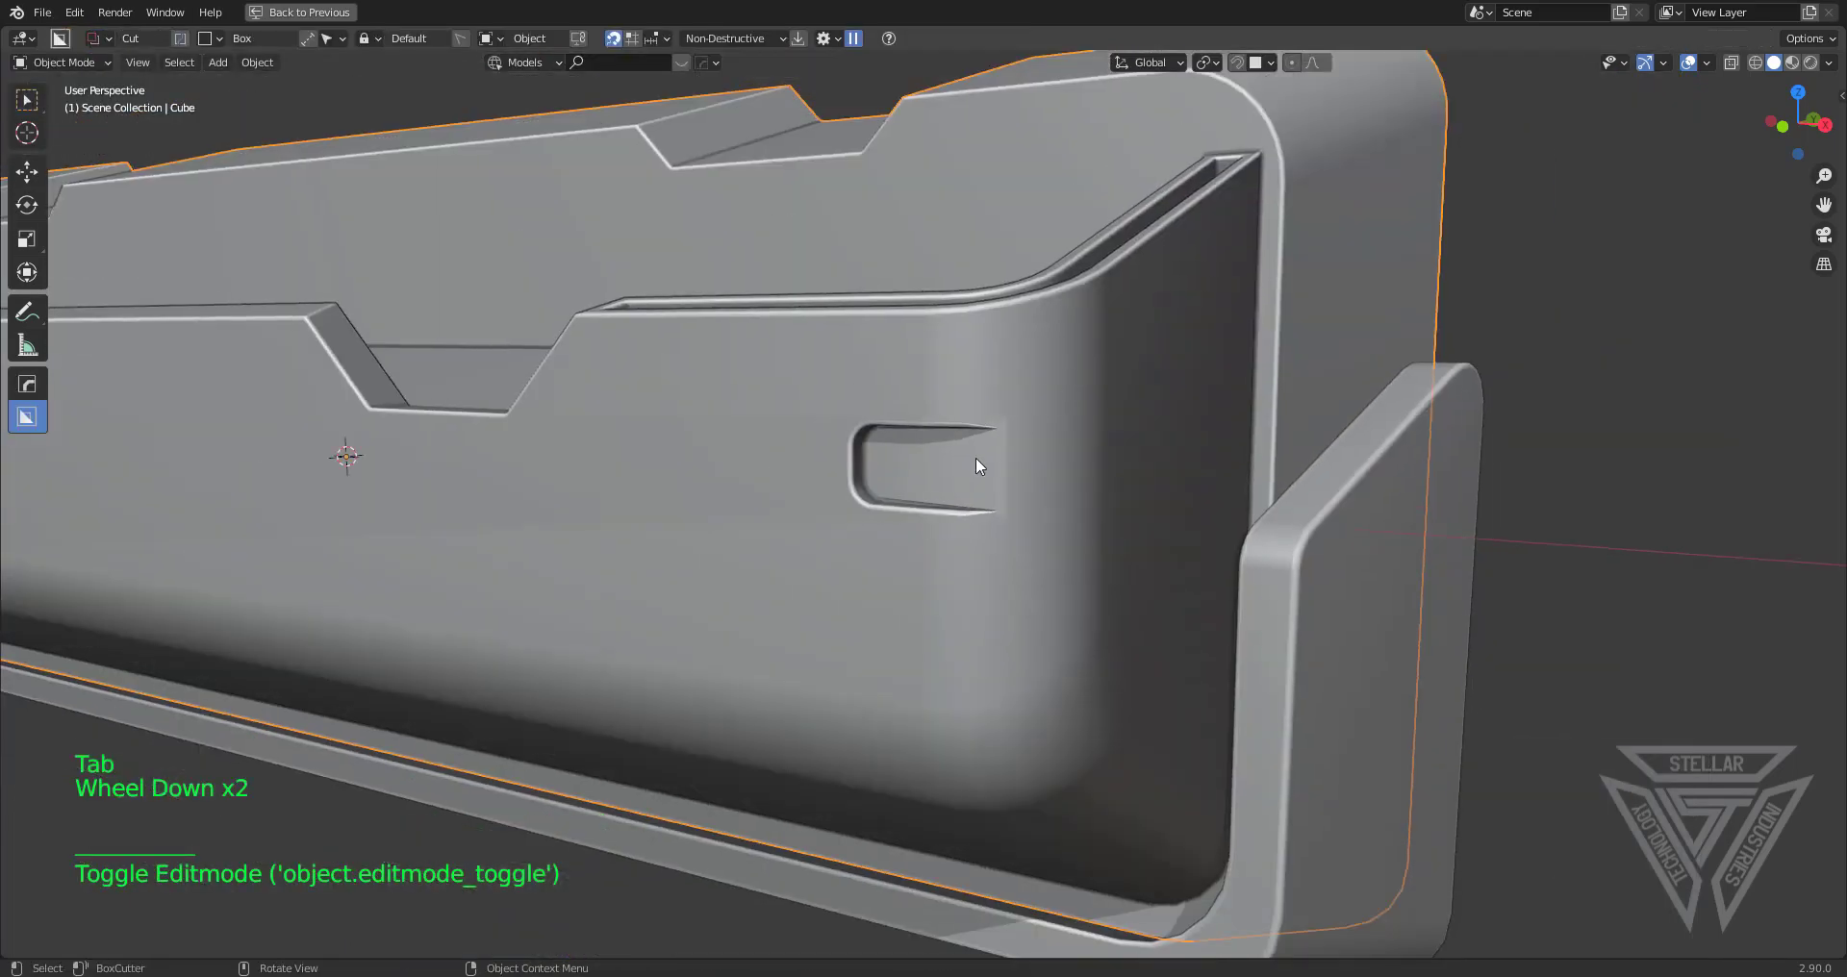
{"action": "mouse_move", "coordinate": [976, 458]}
{"action": "middle_mouse_down"}
{"action": "mouse_move", "coordinate": [1004, 483]}
{"action": "mouse_move", "coordinate": [973, 469]}
{"action": "middle_mouse_up"}
{"action": "scroll", "coordinate": [952, 532], "scroll_direction": "up", "scroll_amount": 2}
{"action": "key", "text": "Tab"}
{"action": "scroll", "coordinate": [953, 532], "scroll_direction": "down", "scroll_amount": 2}
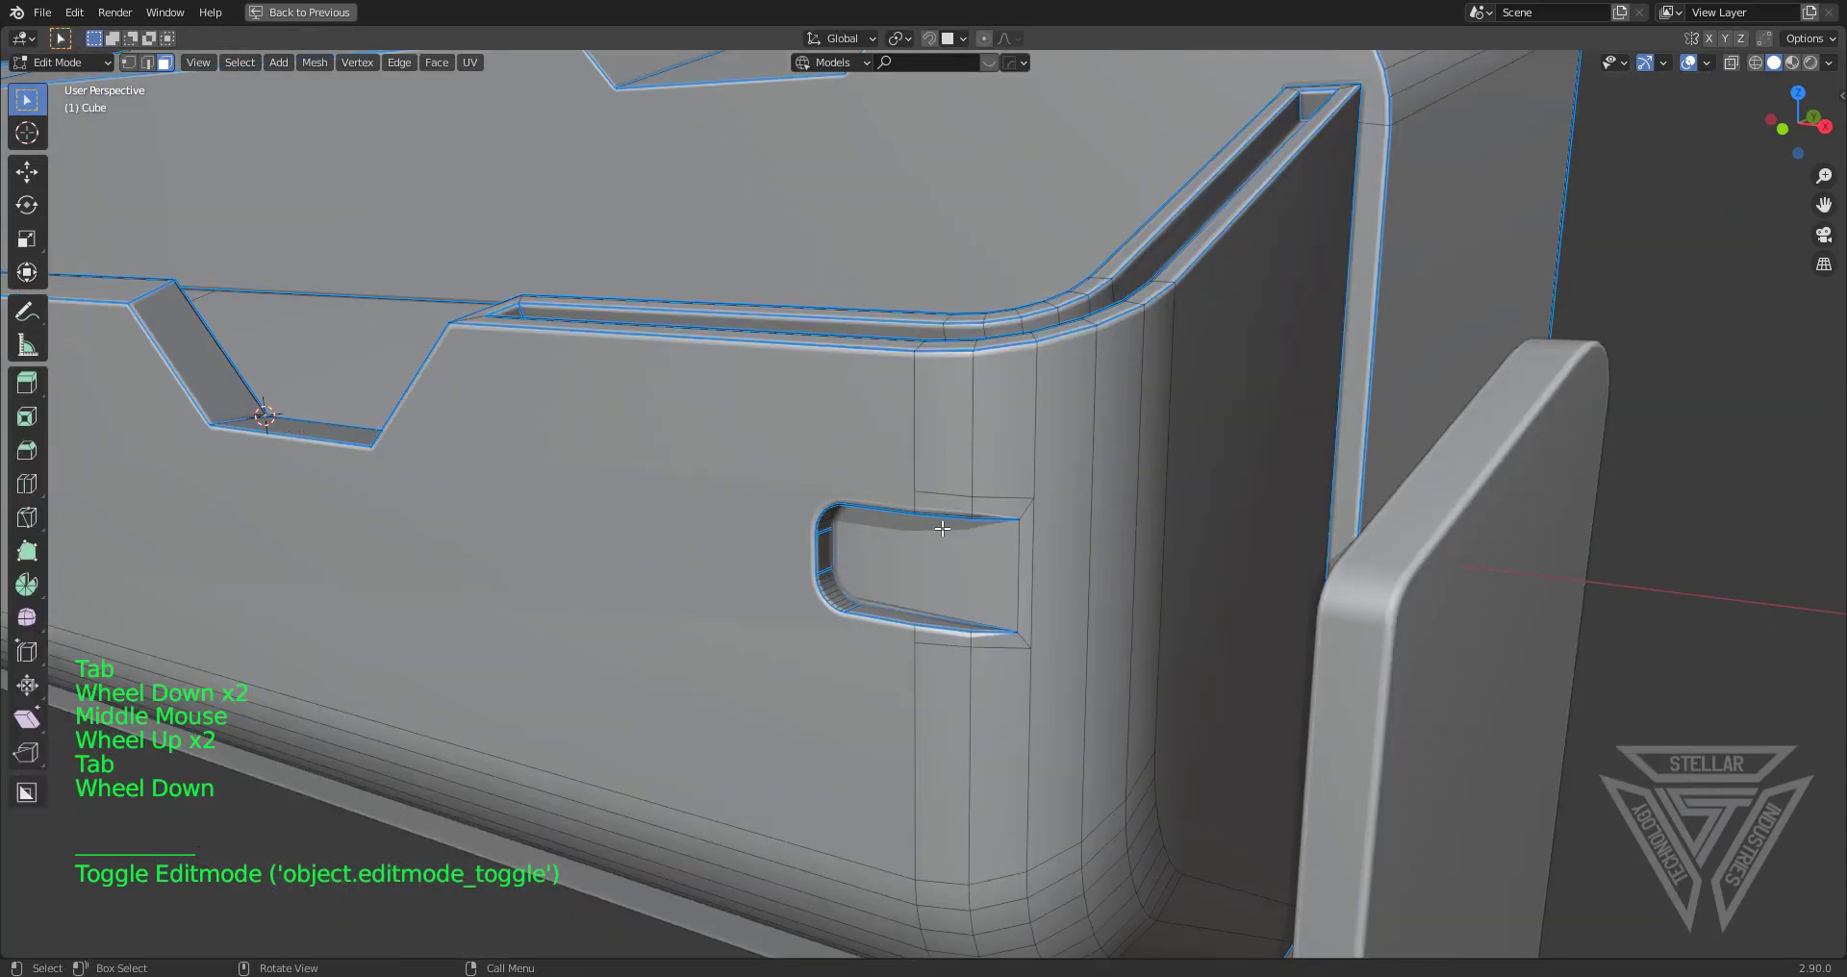
{"action": "middle_click_drag", "start_coordinate": [953, 532], "coordinate": [999, 593]}
{"action": "key", "text": "Tab"}
{"action": "scroll", "coordinate": [1066, 546], "scroll_direction": "down", "scroll_amount": 5}
{"action": "scroll", "coordinate": [945, 585], "scroll_direction": "up", "scroll_amount": 3}
{"action": "scroll", "coordinate": [1204, 621], "scroll_direction": "down", "scroll_amount": 2}
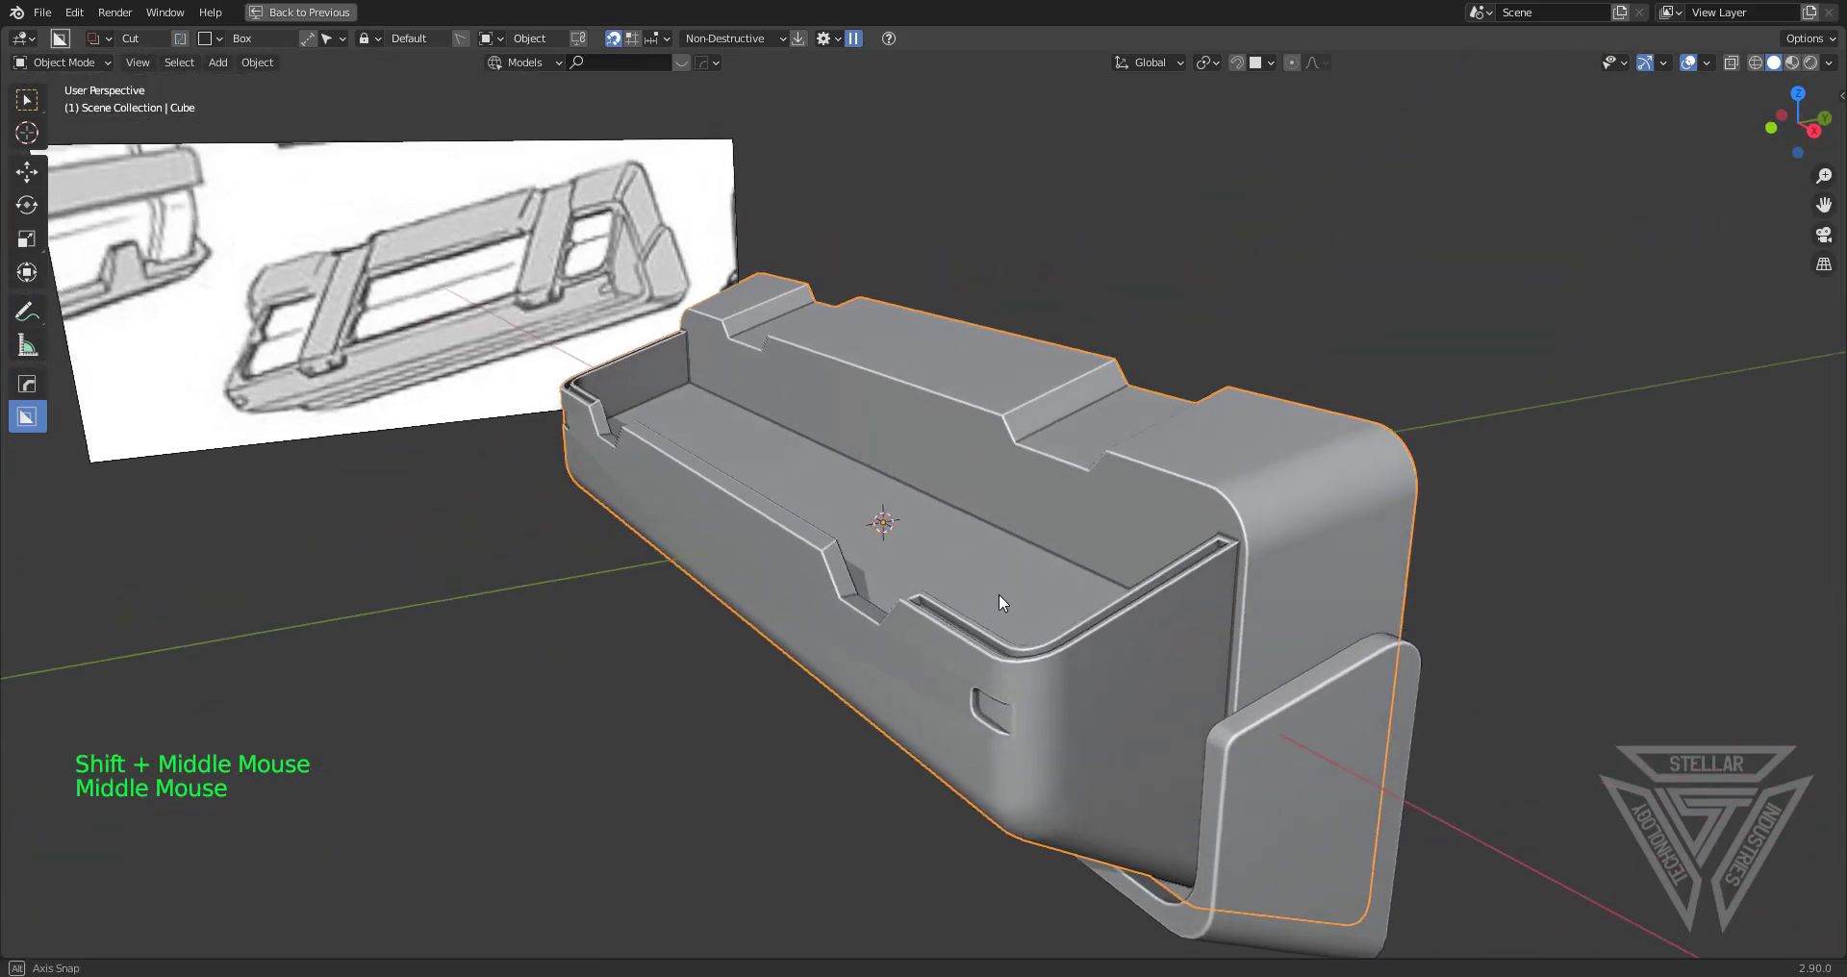
Select the tall back wall face above the tray and knife an edge from the rim groove's inner corner up to the rounded upper edge
{"action": "scroll", "coordinate": [999, 593], "scroll_direction": "up", "scroll_amount": 1}
{"action": "middle_click_drag", "start_coordinate": [808, 498], "coordinate": [1113, 572], "text": "shift"}
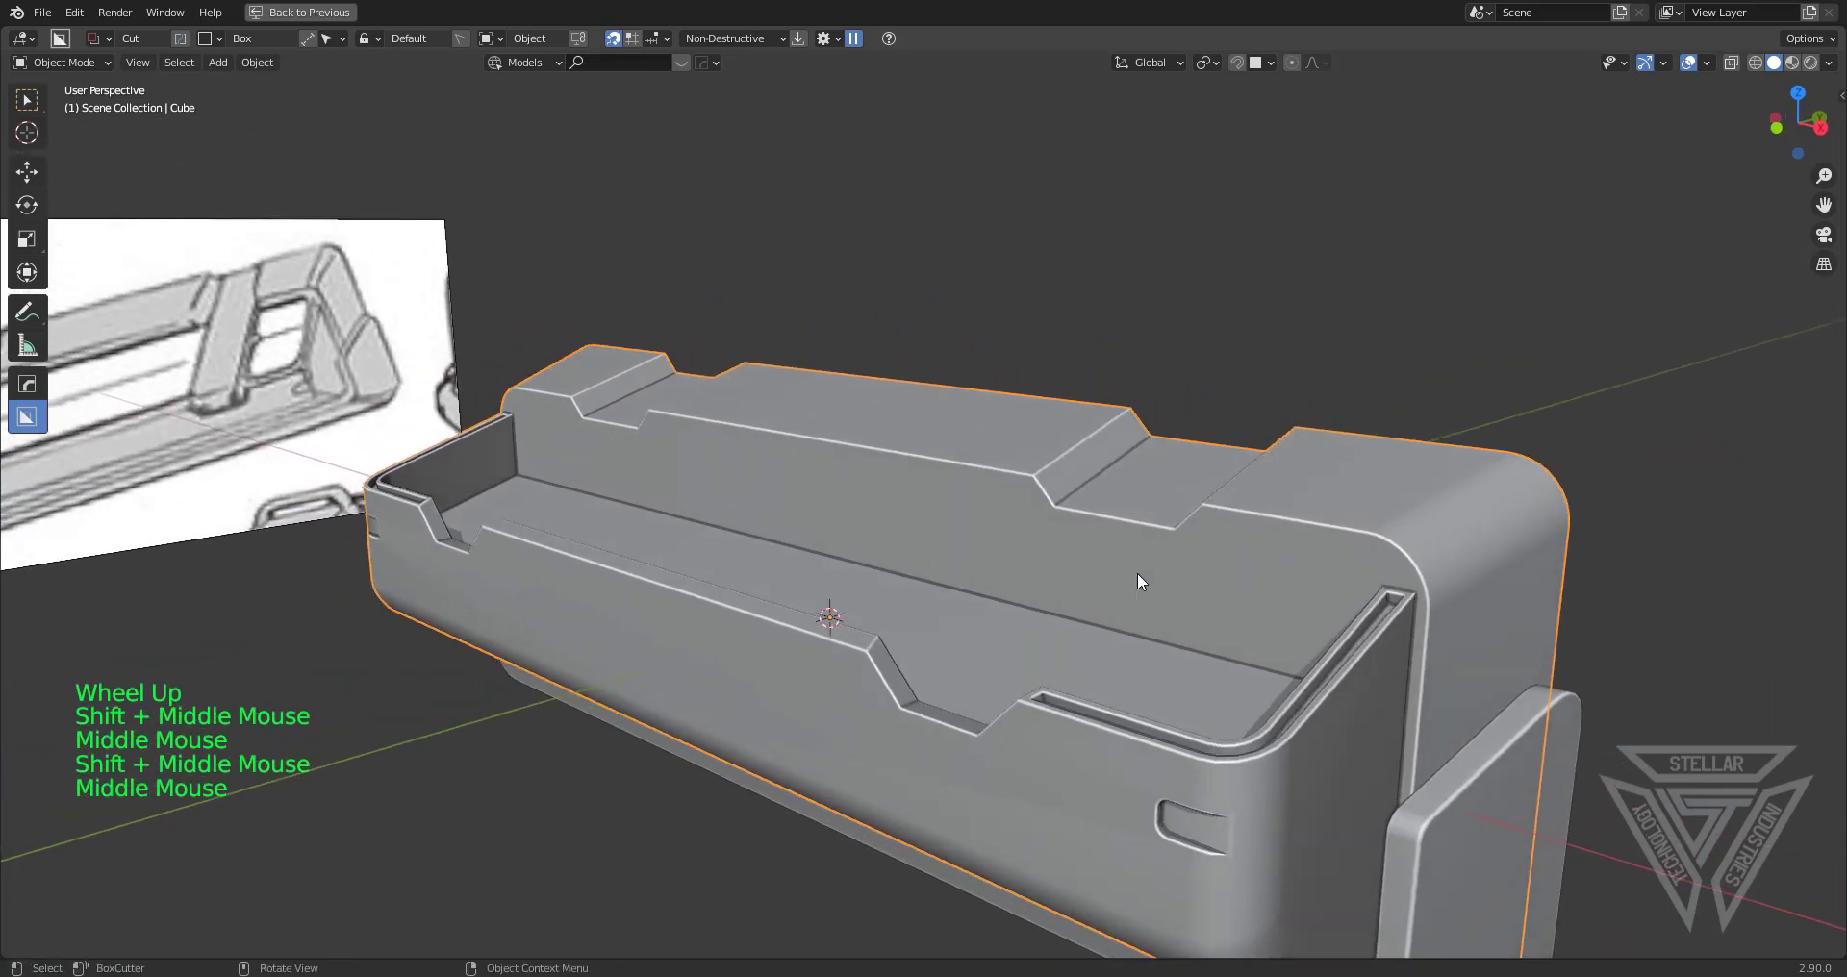
{"action": "key", "text": "Tab"}
{"action": "key", "text": "3"}
{"action": "left_click", "coordinate": [1204, 582]}
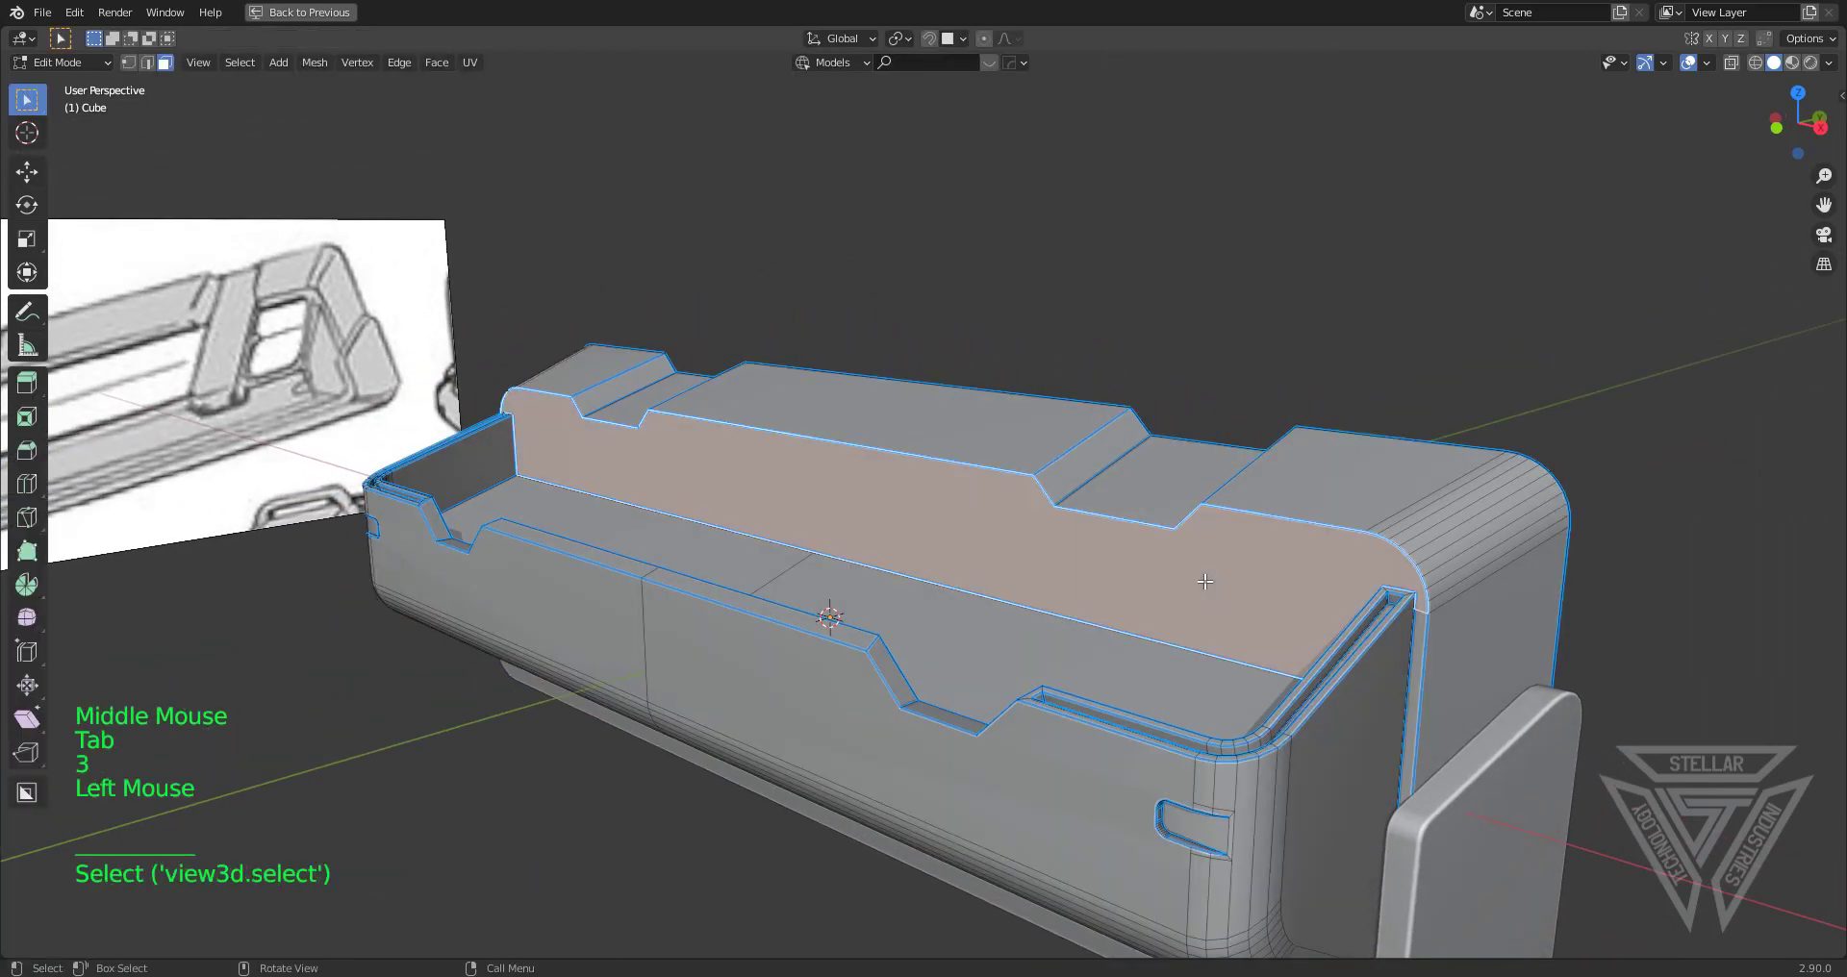
{"action": "scroll", "coordinate": [1467, 631], "scroll_direction": "up", "scroll_amount": 2}
{"action": "middle_click_drag", "start_coordinate": [1305, 622], "coordinate": [1155, 577], "text": "shift"}
{"action": "scroll", "coordinate": [1320, 602], "scroll_direction": "up", "scroll_amount": 1}
{"action": "key", "text": "k"}
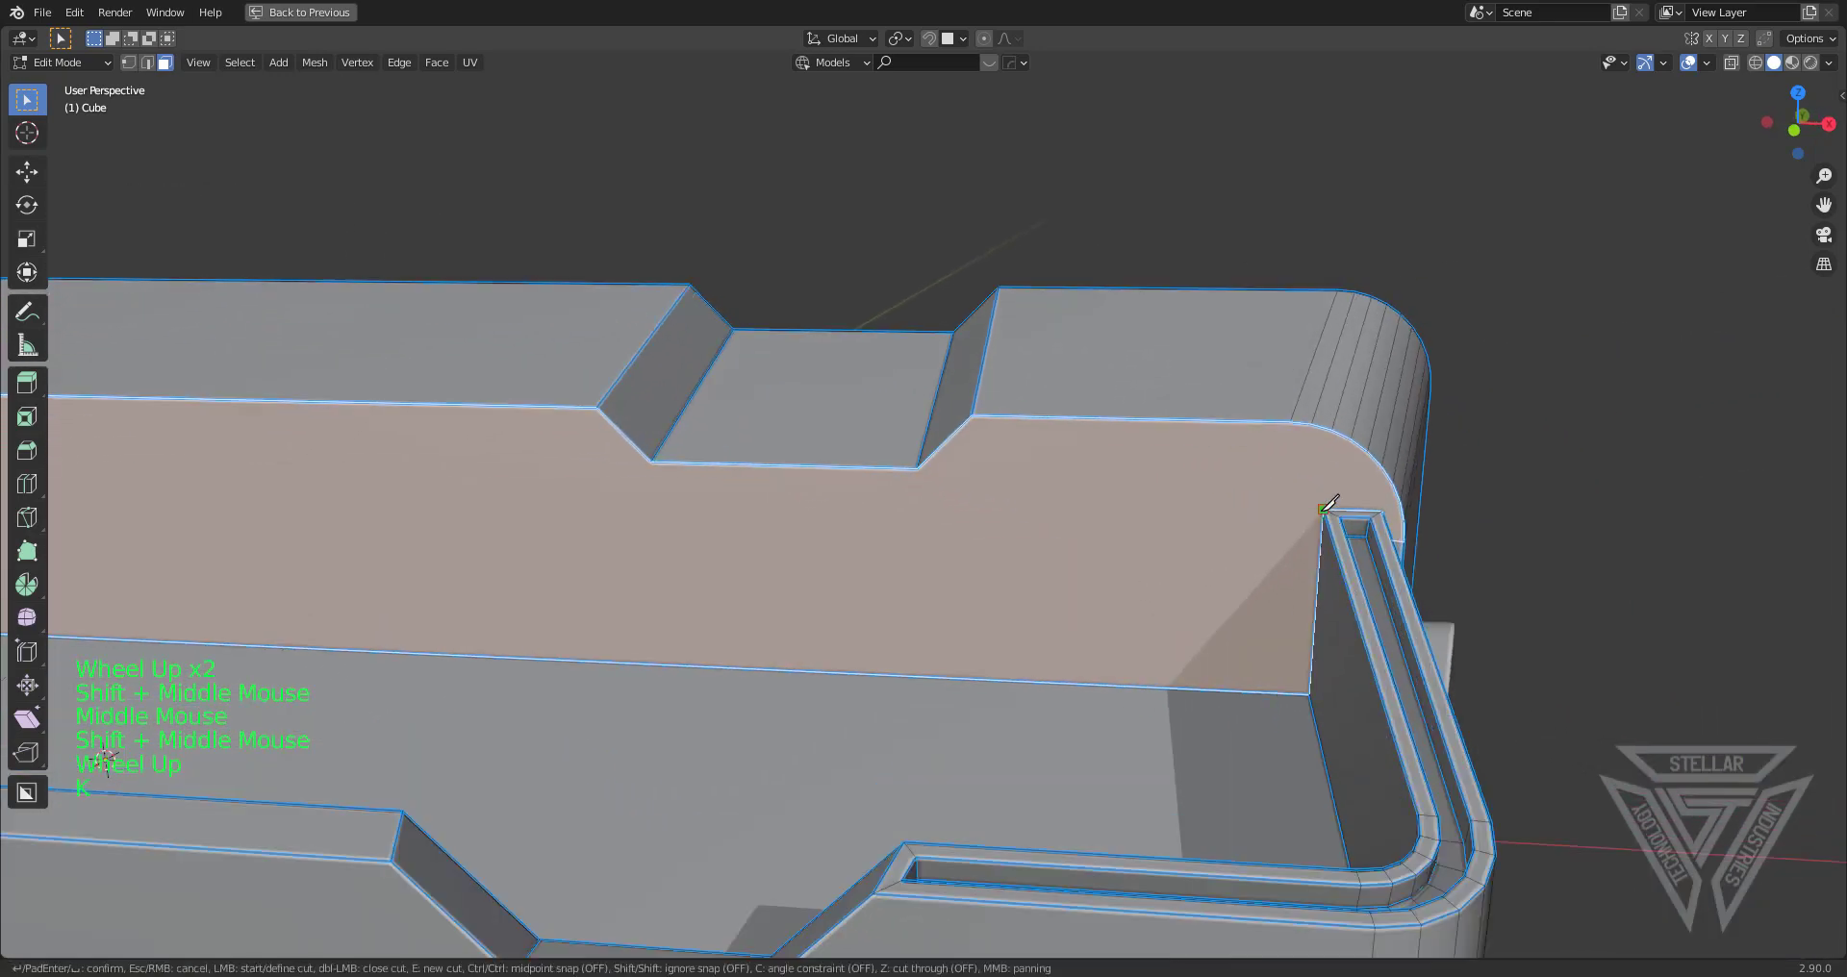
{"action": "left_click", "coordinate": [1332, 430]}
{"action": "key", "text": "space"}
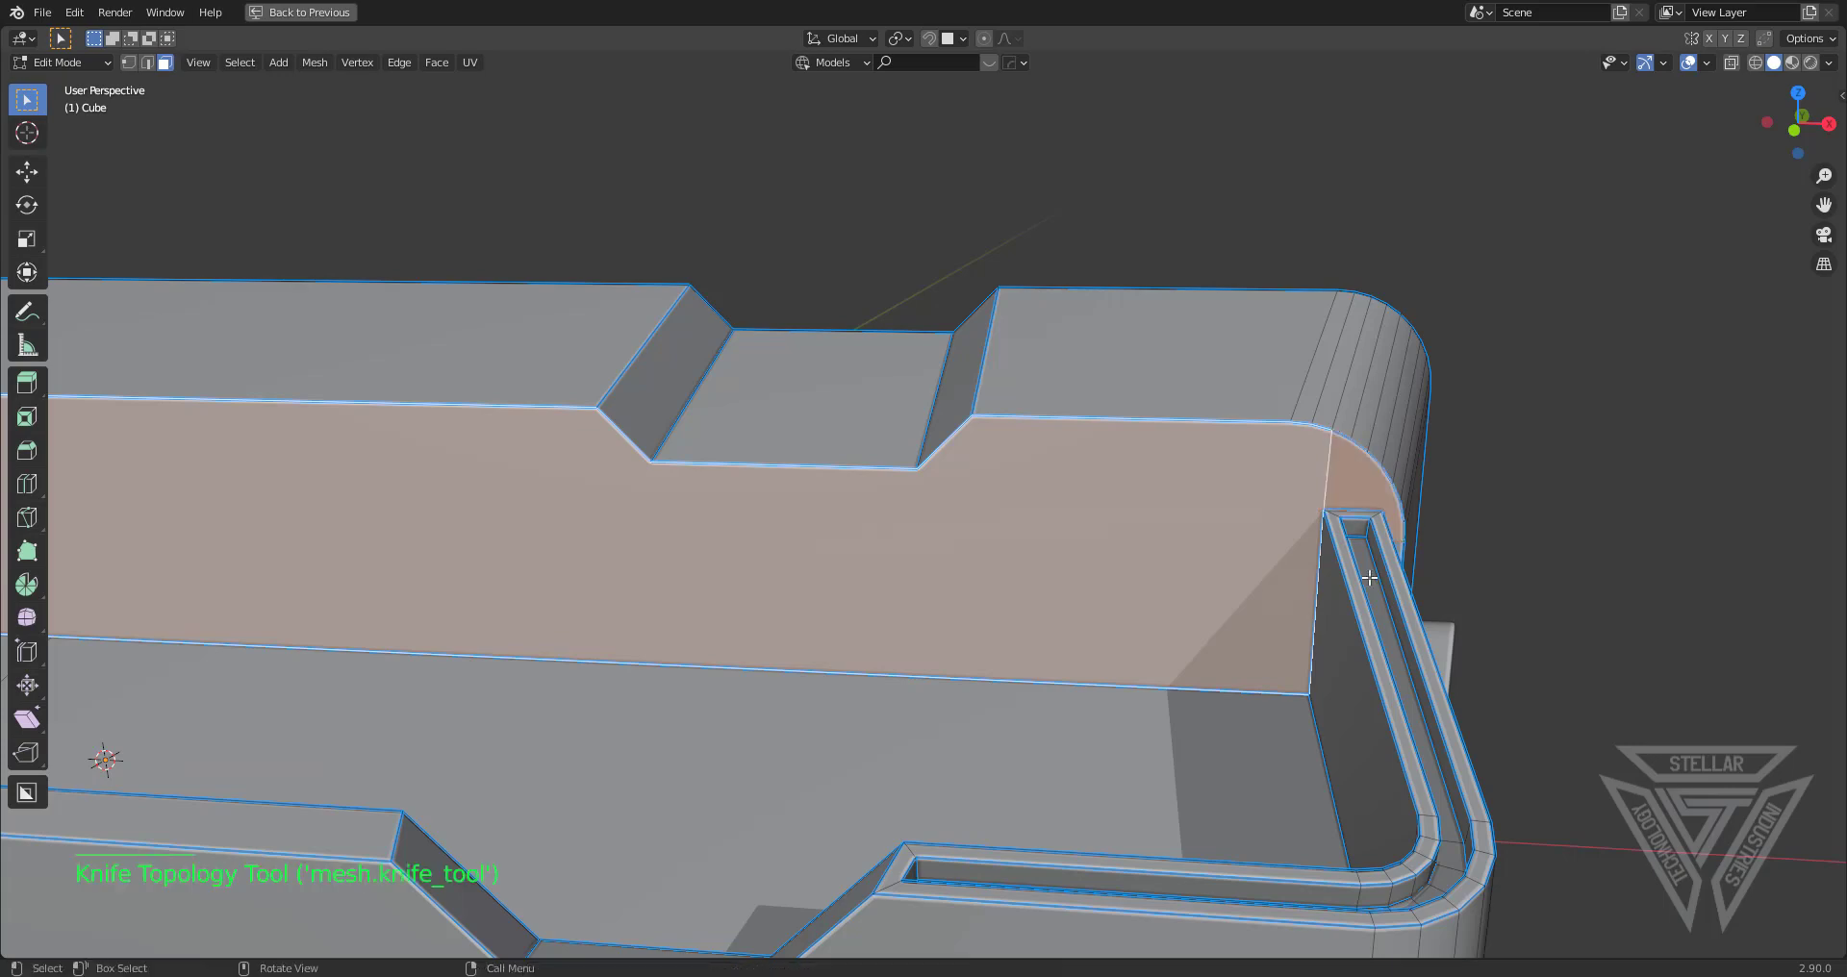
Select the main part of the back wall face and inset it by about 0.015
{"action": "key", "text": "Tab"}
{"action": "middle_click_drag", "start_coordinate": [1363, 571], "coordinate": [1232, 569]}
{"action": "key", "text": "Tab"}
{"action": "middle_click_drag", "start_coordinate": [884, 563], "coordinate": [928, 541], "text": "shift"}
{"action": "left_click", "coordinate": [921, 546]}
{"action": "scroll", "coordinate": [923, 543], "scroll_direction": "down", "scroll_amount": 4}
{"action": "scroll", "coordinate": [928, 542], "scroll_direction": "up", "scroll_amount": 2}
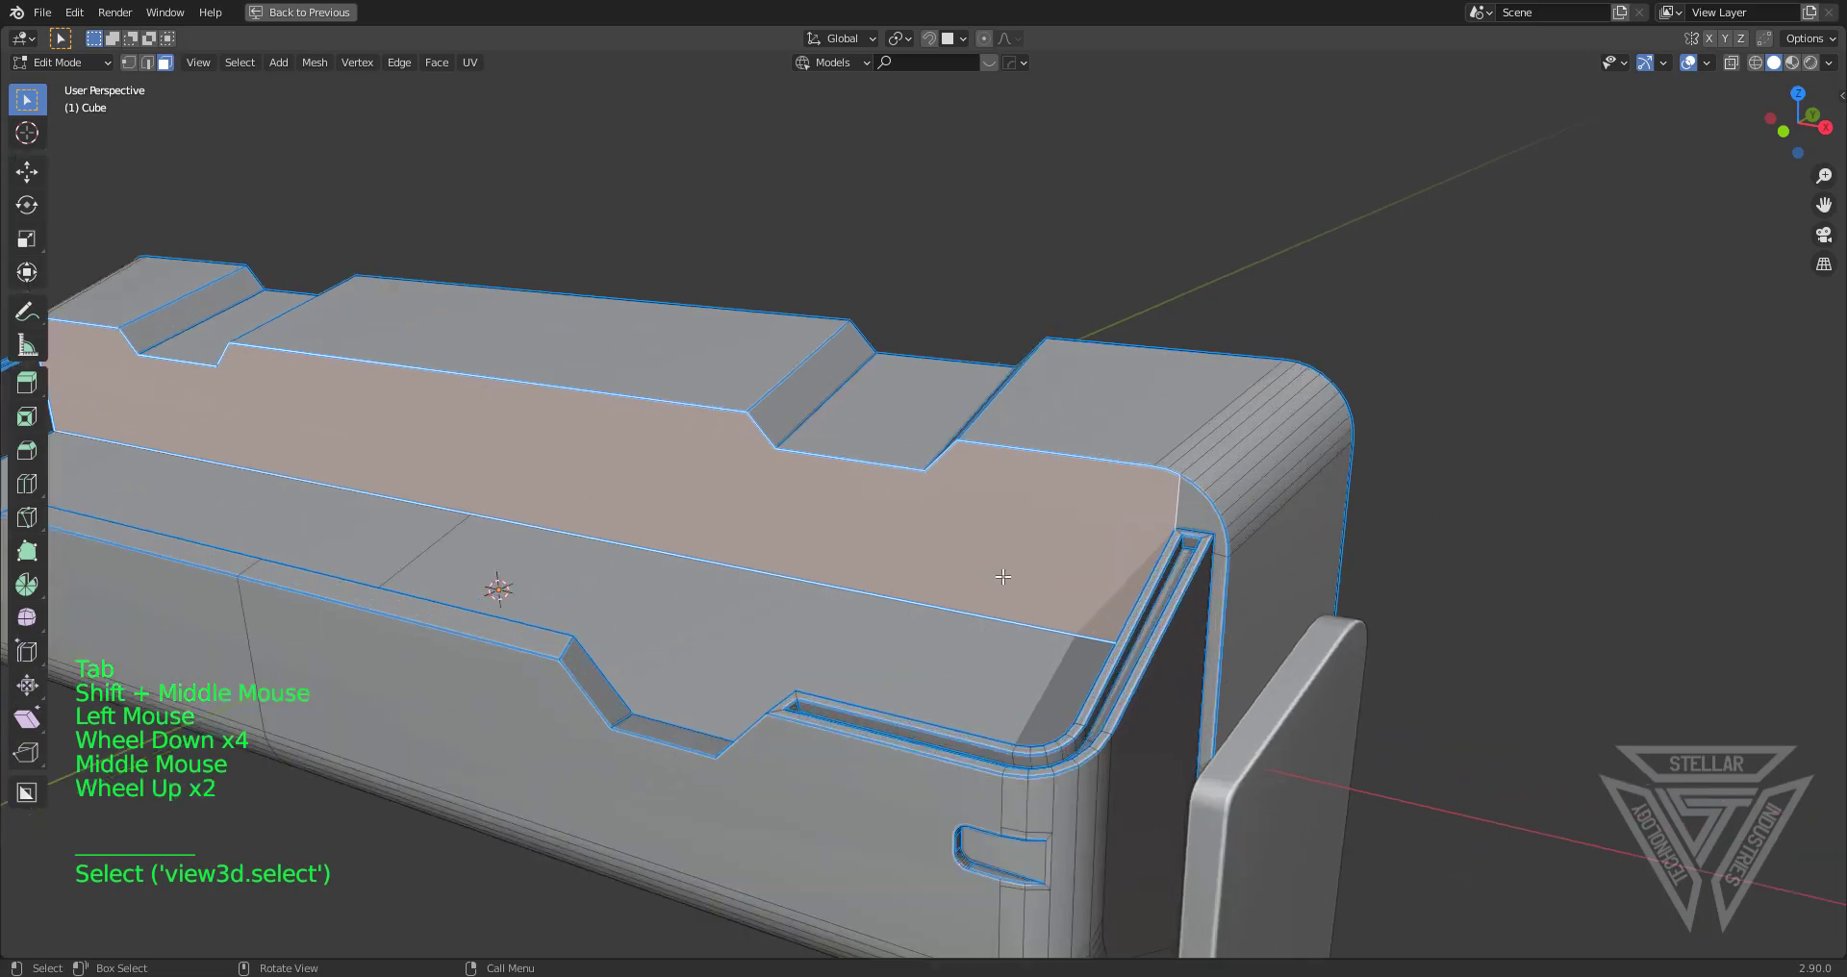
{"action": "key", "text": "i"}
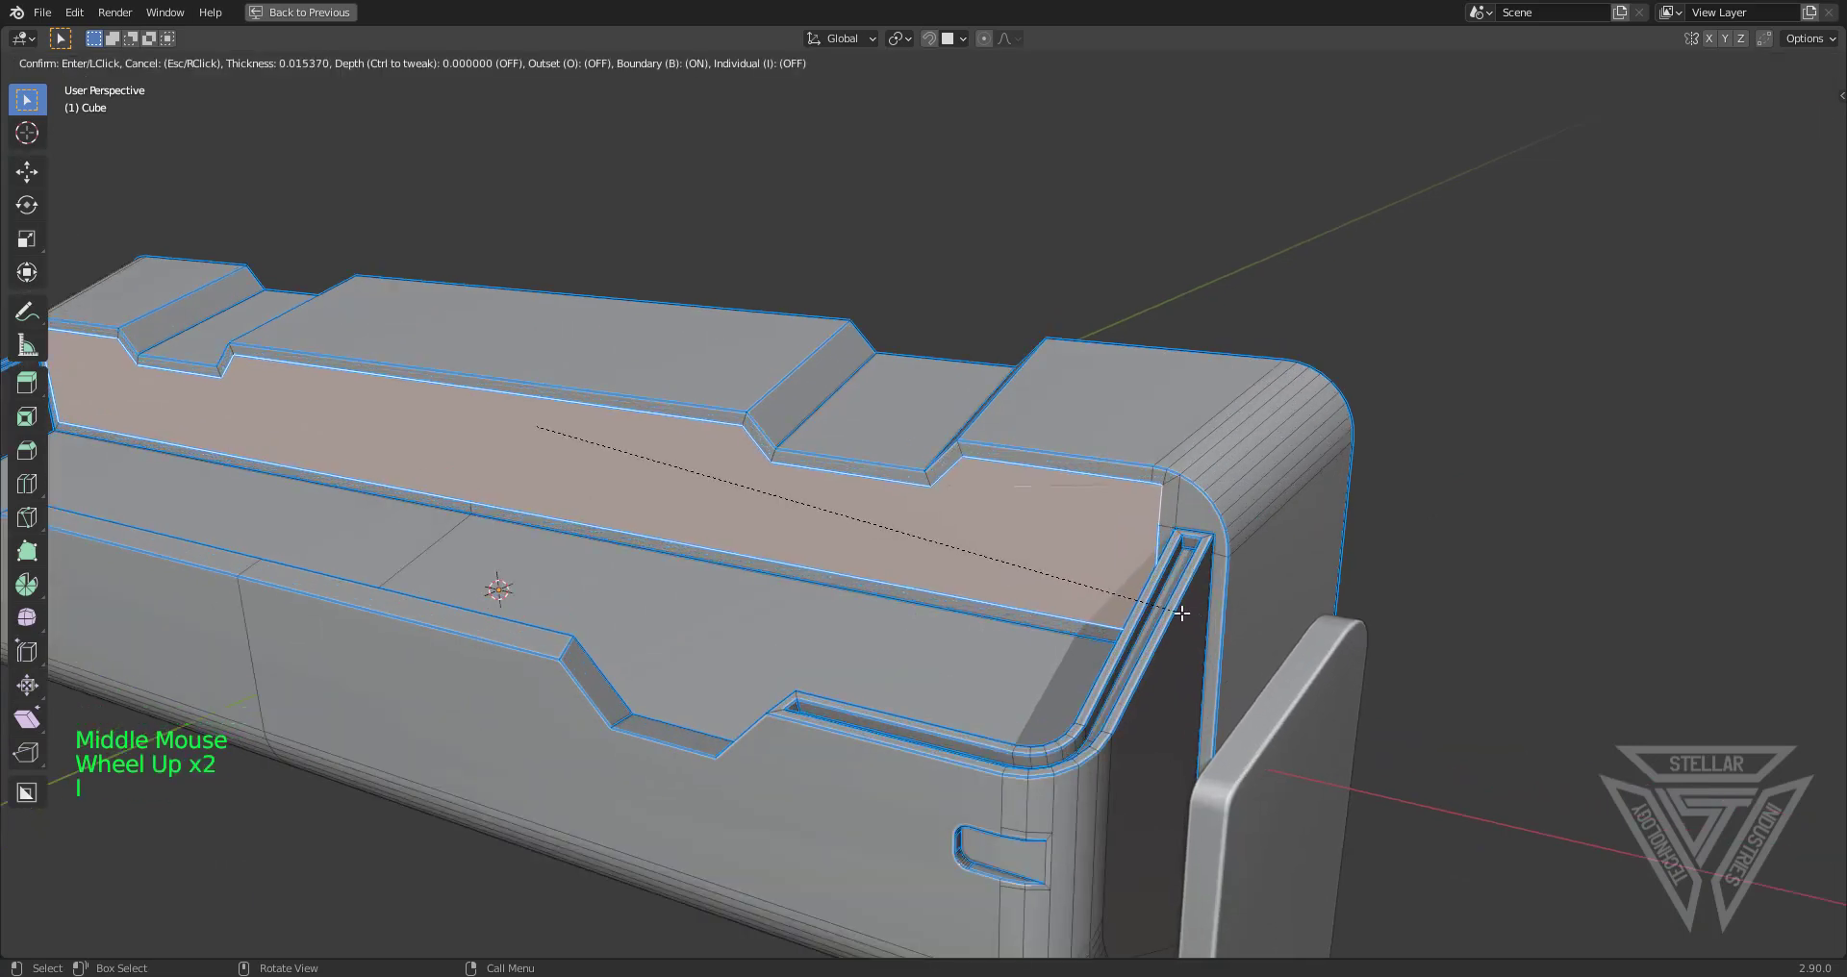
{"action": "left_click", "coordinate": [1181, 611]}
Extrude the inset back wall face inward to form a deep recess, and check the result
{"action": "middle_click_drag", "start_coordinate": [1182, 612], "coordinate": [851, 581]}
{"action": "key", "text": "e"}
{"action": "left_click", "coordinate": [1136, 613]}
{"action": "key", "text": "Tab"}
{"action": "scroll", "coordinate": [1048, 583], "scroll_direction": "down", "scroll_amount": 2}
{"action": "scroll", "coordinate": [1140, 580], "scroll_direction": "up", "scroll_amount": 3}
{"action": "key", "text": "Tab"}
{"action": "scroll", "coordinate": [1161, 625], "scroll_direction": "up", "scroll_amount": 2}
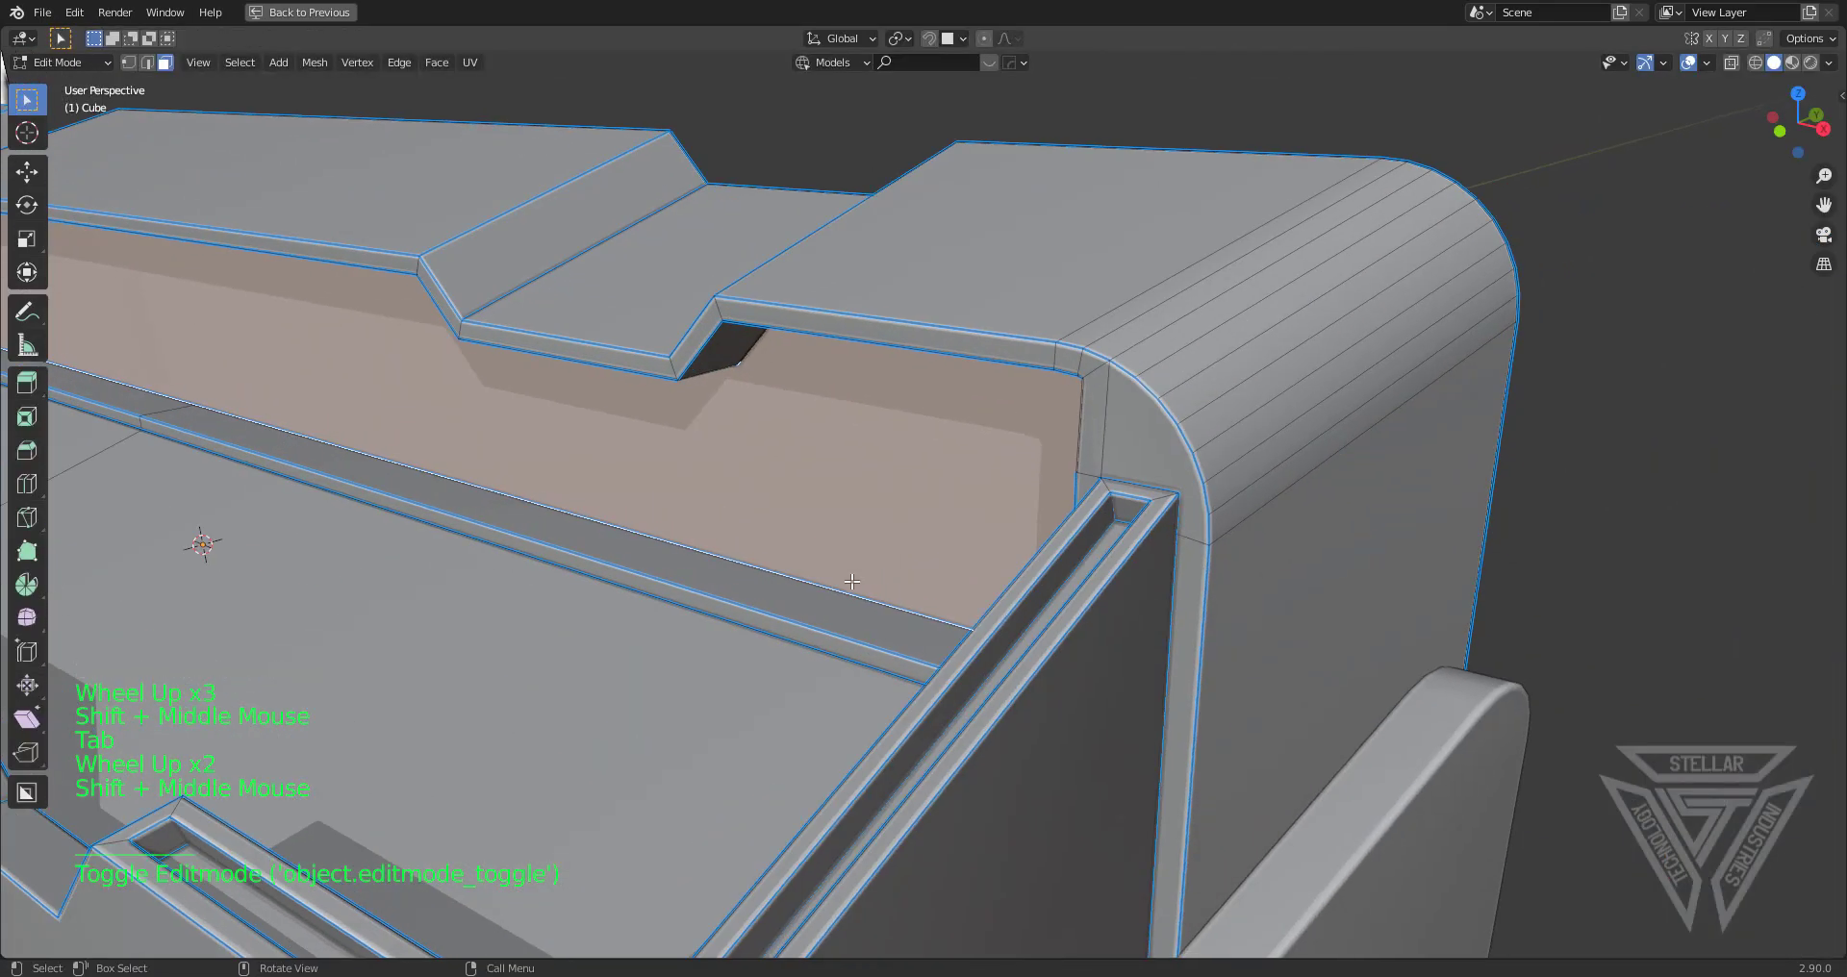
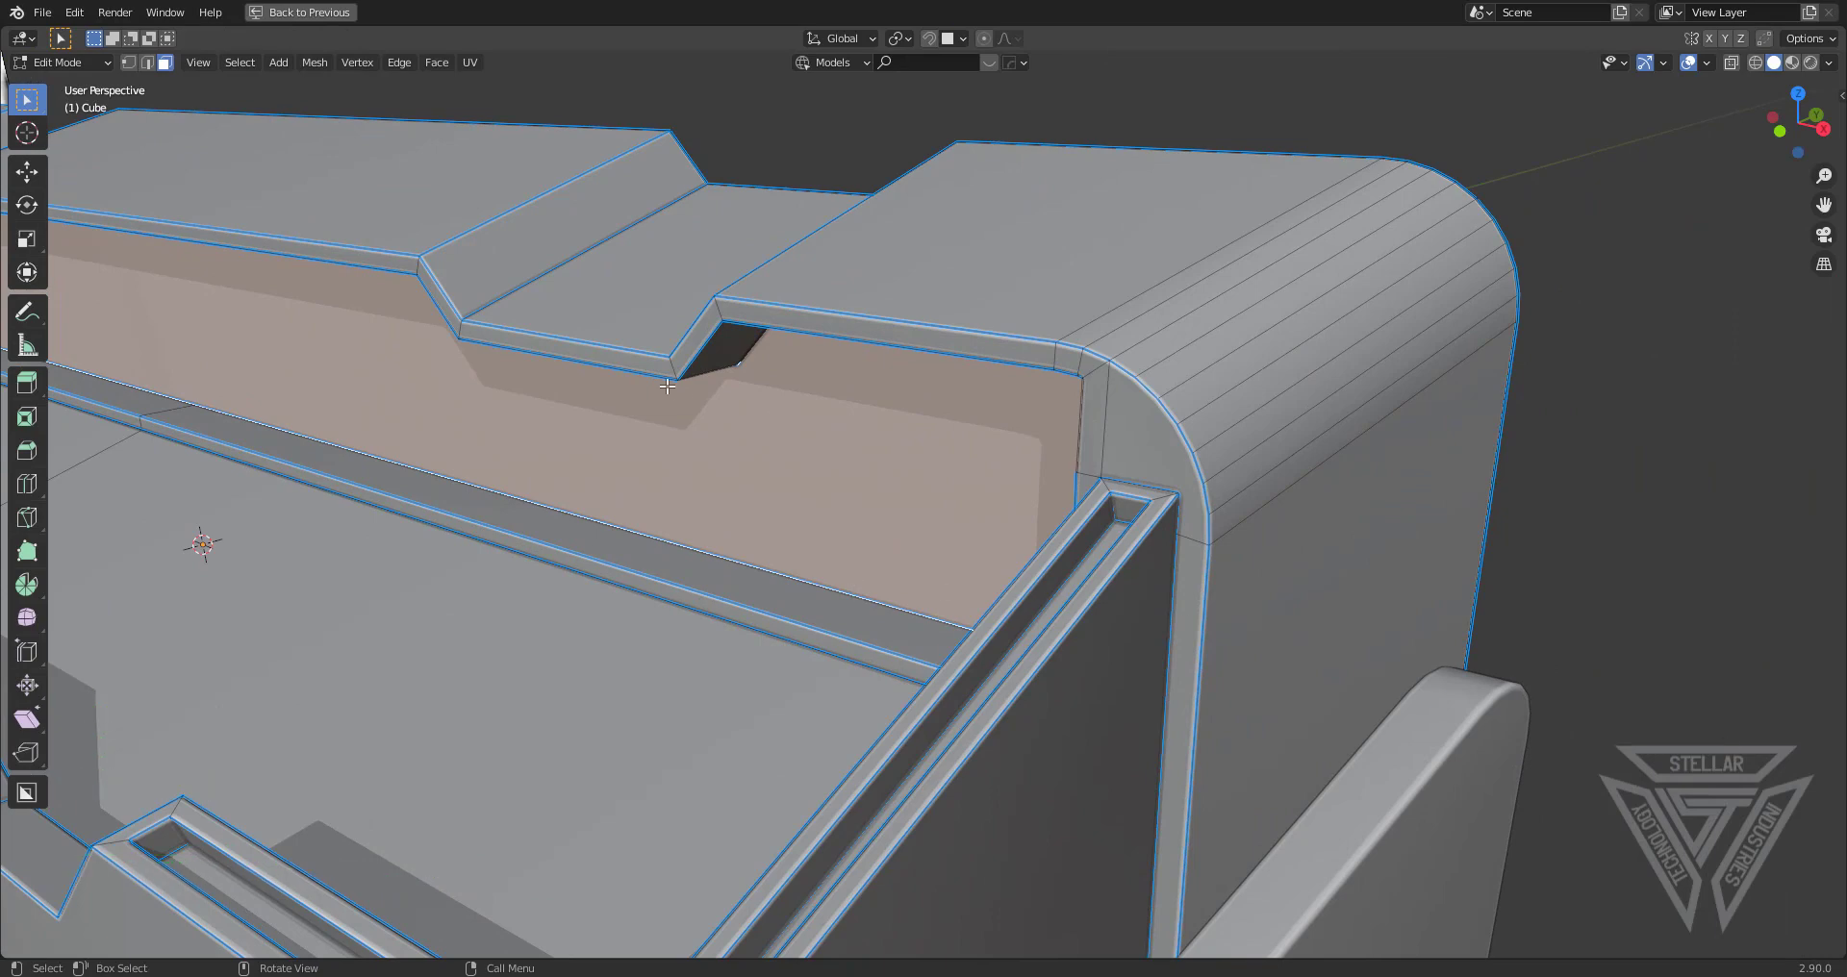
Try to merge the recess's lower corner vertex into the adjacent tray floor corner vertex with At Last
{"action": "middle_click_drag", "start_coordinate": [668, 386], "coordinate": [1116, 534]}
{"action": "scroll", "coordinate": [1125, 519], "scroll_direction": "up", "scroll_amount": 2}
{"action": "key", "text": "1"}
{"action": "left_click", "coordinate": [1145, 562]}
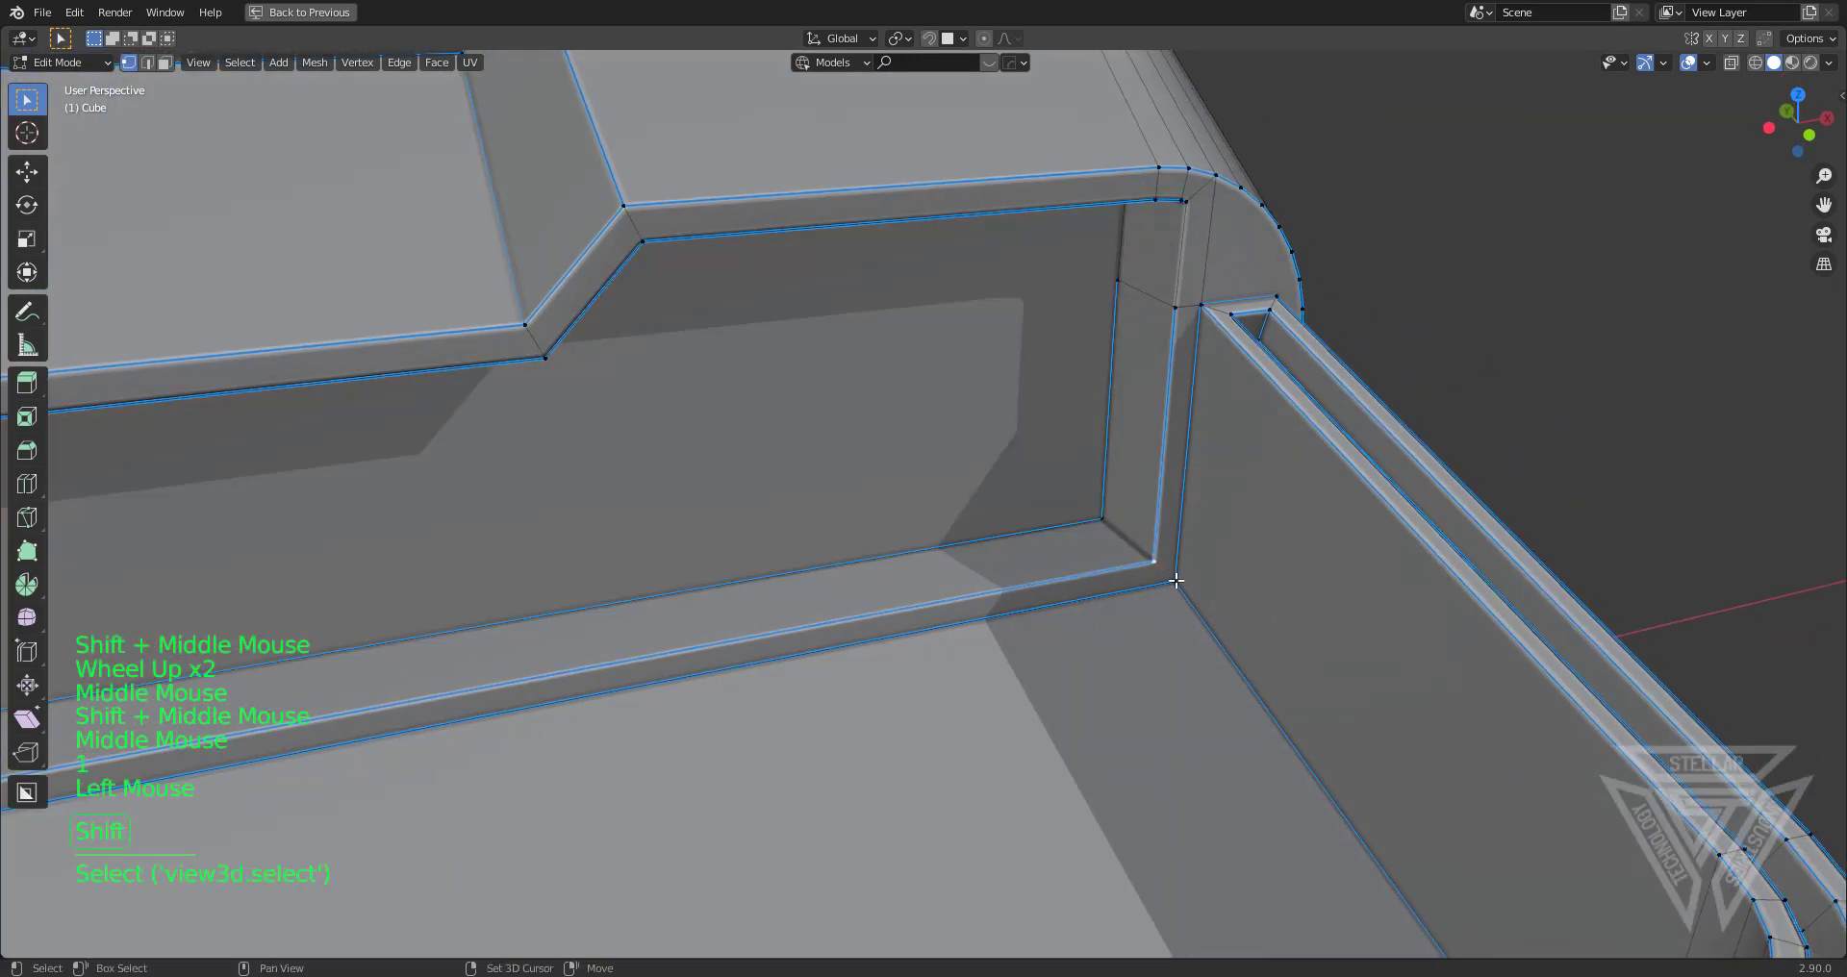
{"action": "left_click", "coordinate": [1174, 581], "text": "shift"}
{"action": "key", "text": "m"}
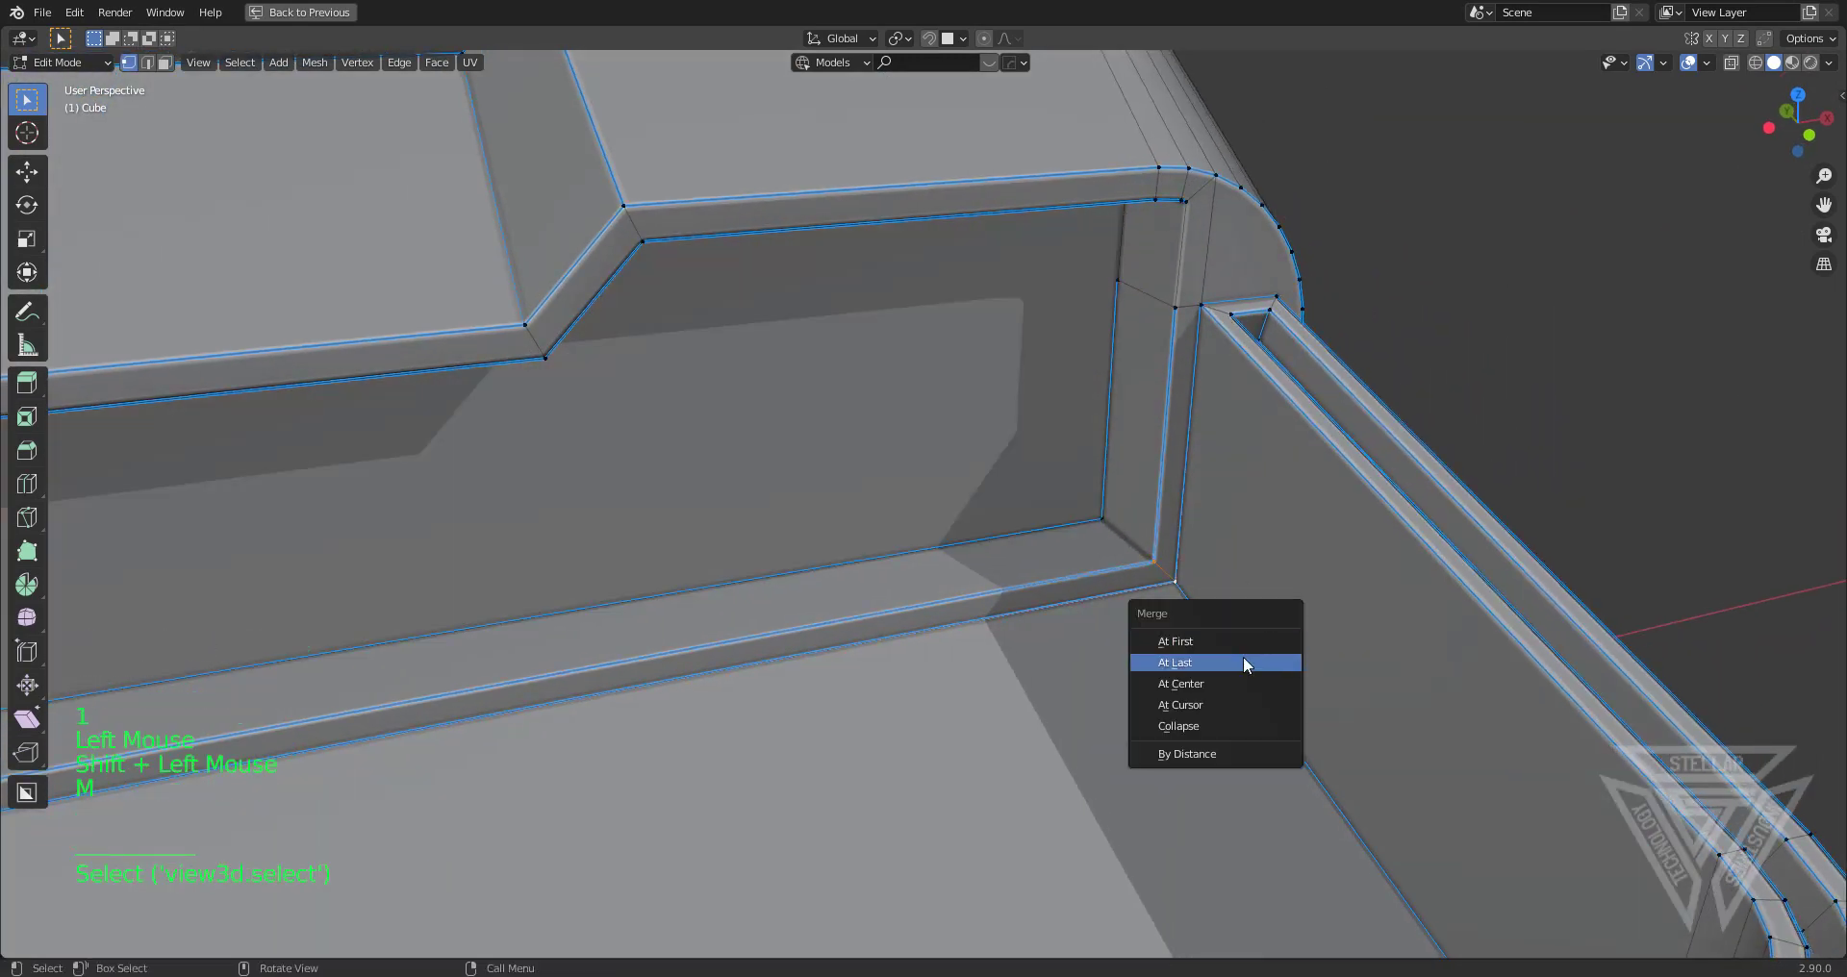
{"action": "left_click", "coordinate": [1240, 660]}
Try to merge the middle vertex of the recess's lower edge into the tray floor edge's middle vertex with At Last
{"action": "scroll", "coordinate": [1238, 651], "scroll_direction": "down", "scroll_amount": 4}
{"action": "middle_click_drag", "start_coordinate": [736, 582], "coordinate": [1134, 544], "text": "shift"}
{"action": "middle_click_drag", "start_coordinate": [887, 548], "coordinate": [1208, 569]}
{"action": "scroll", "coordinate": [1021, 529], "scroll_direction": "up", "scroll_amount": 3}
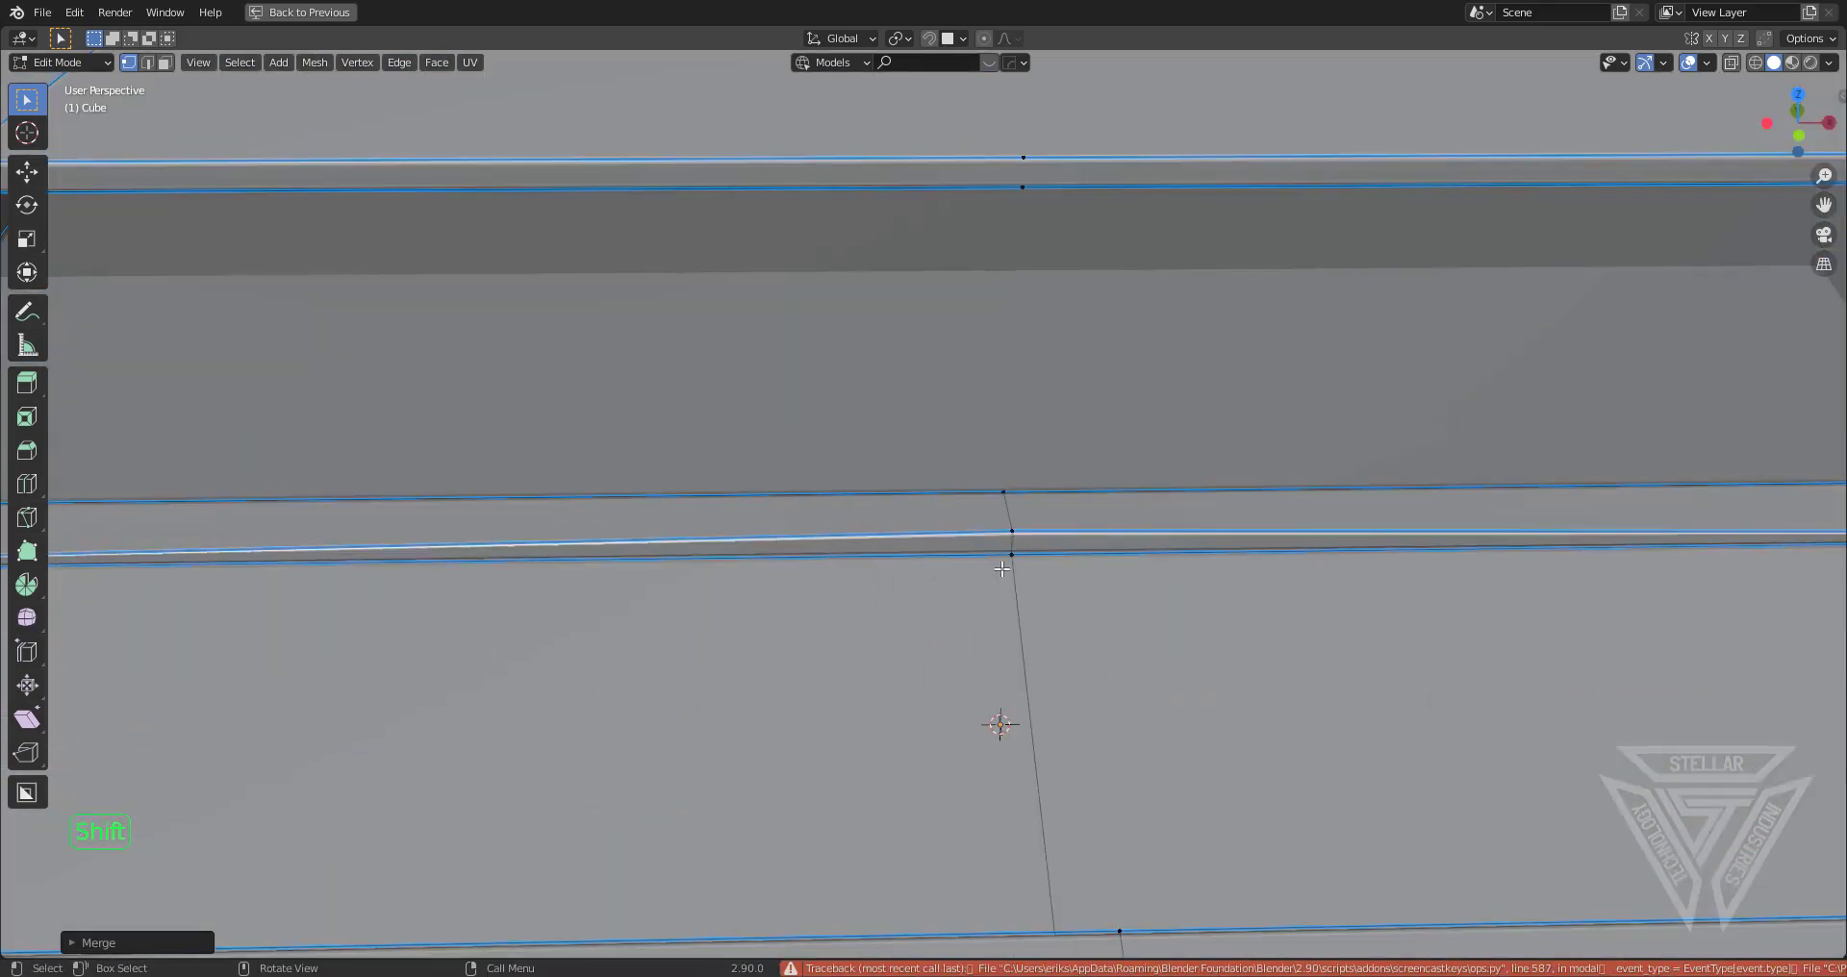
{"action": "middle_click_drag", "start_coordinate": [1021, 529], "coordinate": [965, 550], "text": "shift"}
{"action": "left_click", "coordinate": [953, 551]}
{"action": "left_click", "coordinate": [952, 576], "text": "shift"}
{"action": "key", "text": "m"}
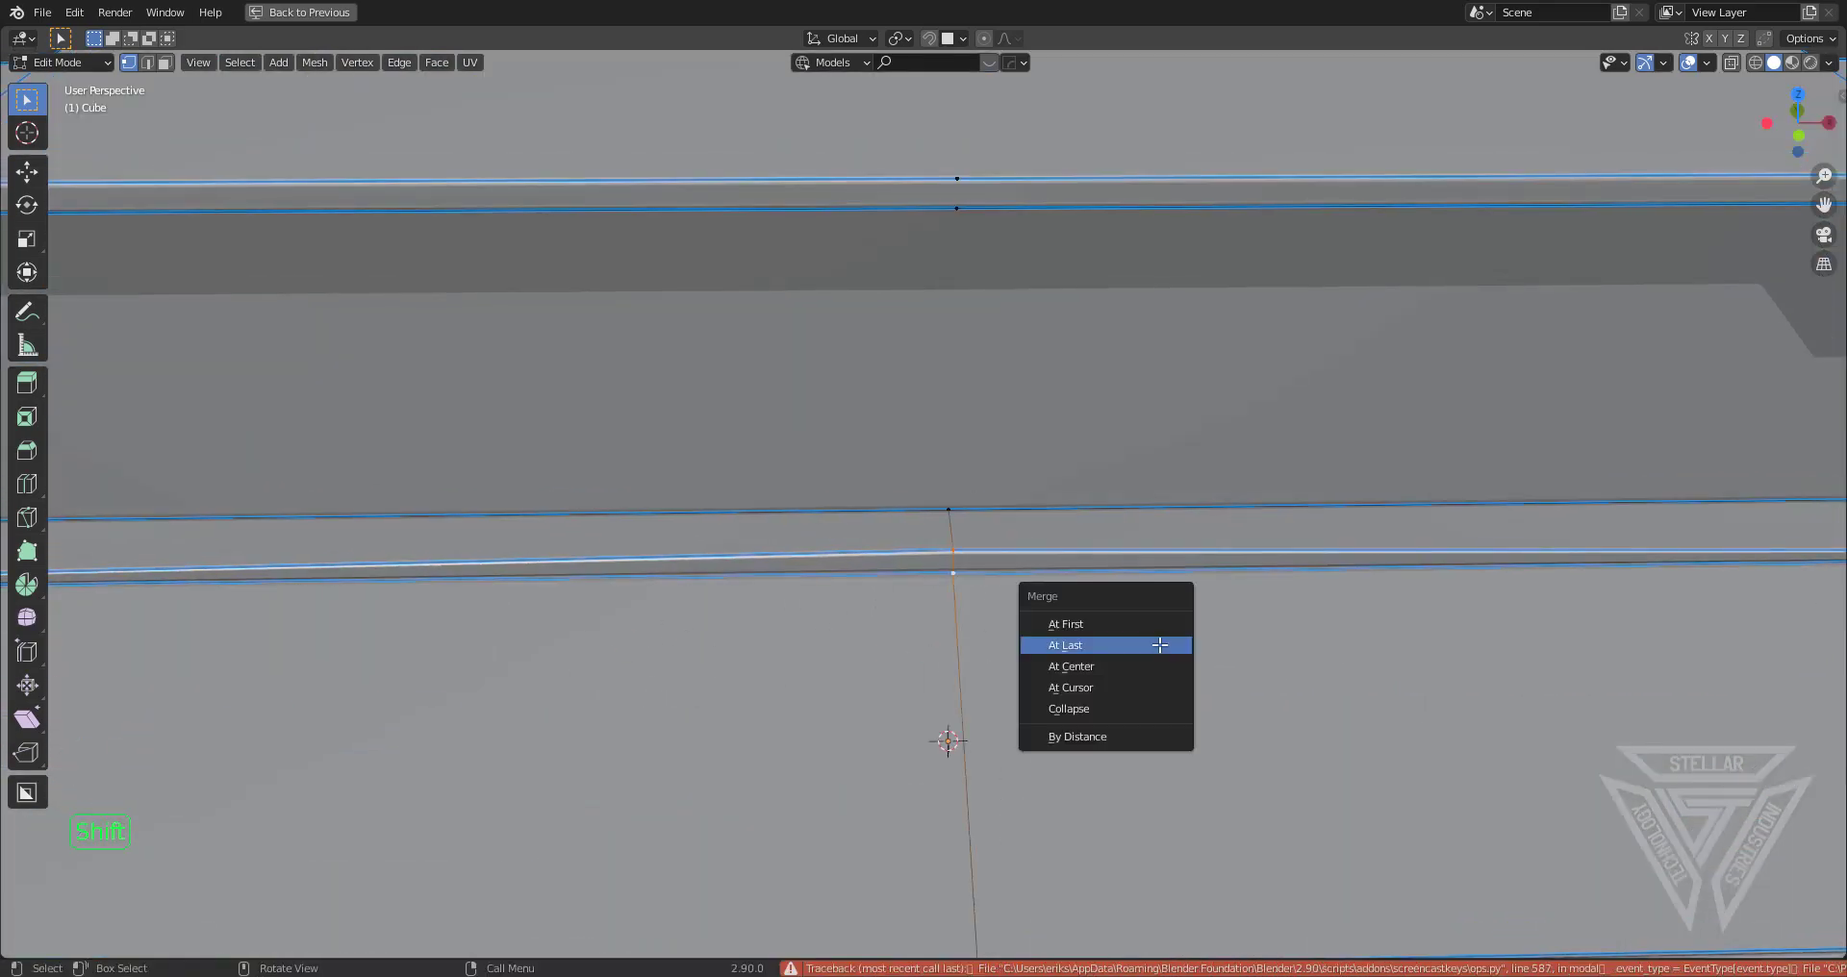
{"action": "left_click", "coordinate": [1159, 647]}
Undo the two vertex merges along the recess's lower edge
{"action": "middle_click_drag", "start_coordinate": [1266, 586], "coordinate": [19, 630], "text": "shift"}
{"action": "middle_click_drag", "start_coordinate": [767, 586], "coordinate": [567, 582], "text": "shift"}
{"action": "middle_click_drag", "start_coordinate": [905, 573], "coordinate": [925, 568]}
{"action": "middle_click_drag", "start_coordinate": [1068, 525], "coordinate": [952, 519], "text": "shift"}
{"action": "scroll", "coordinate": [1040, 577], "scroll_direction": "up", "scroll_amount": 1}
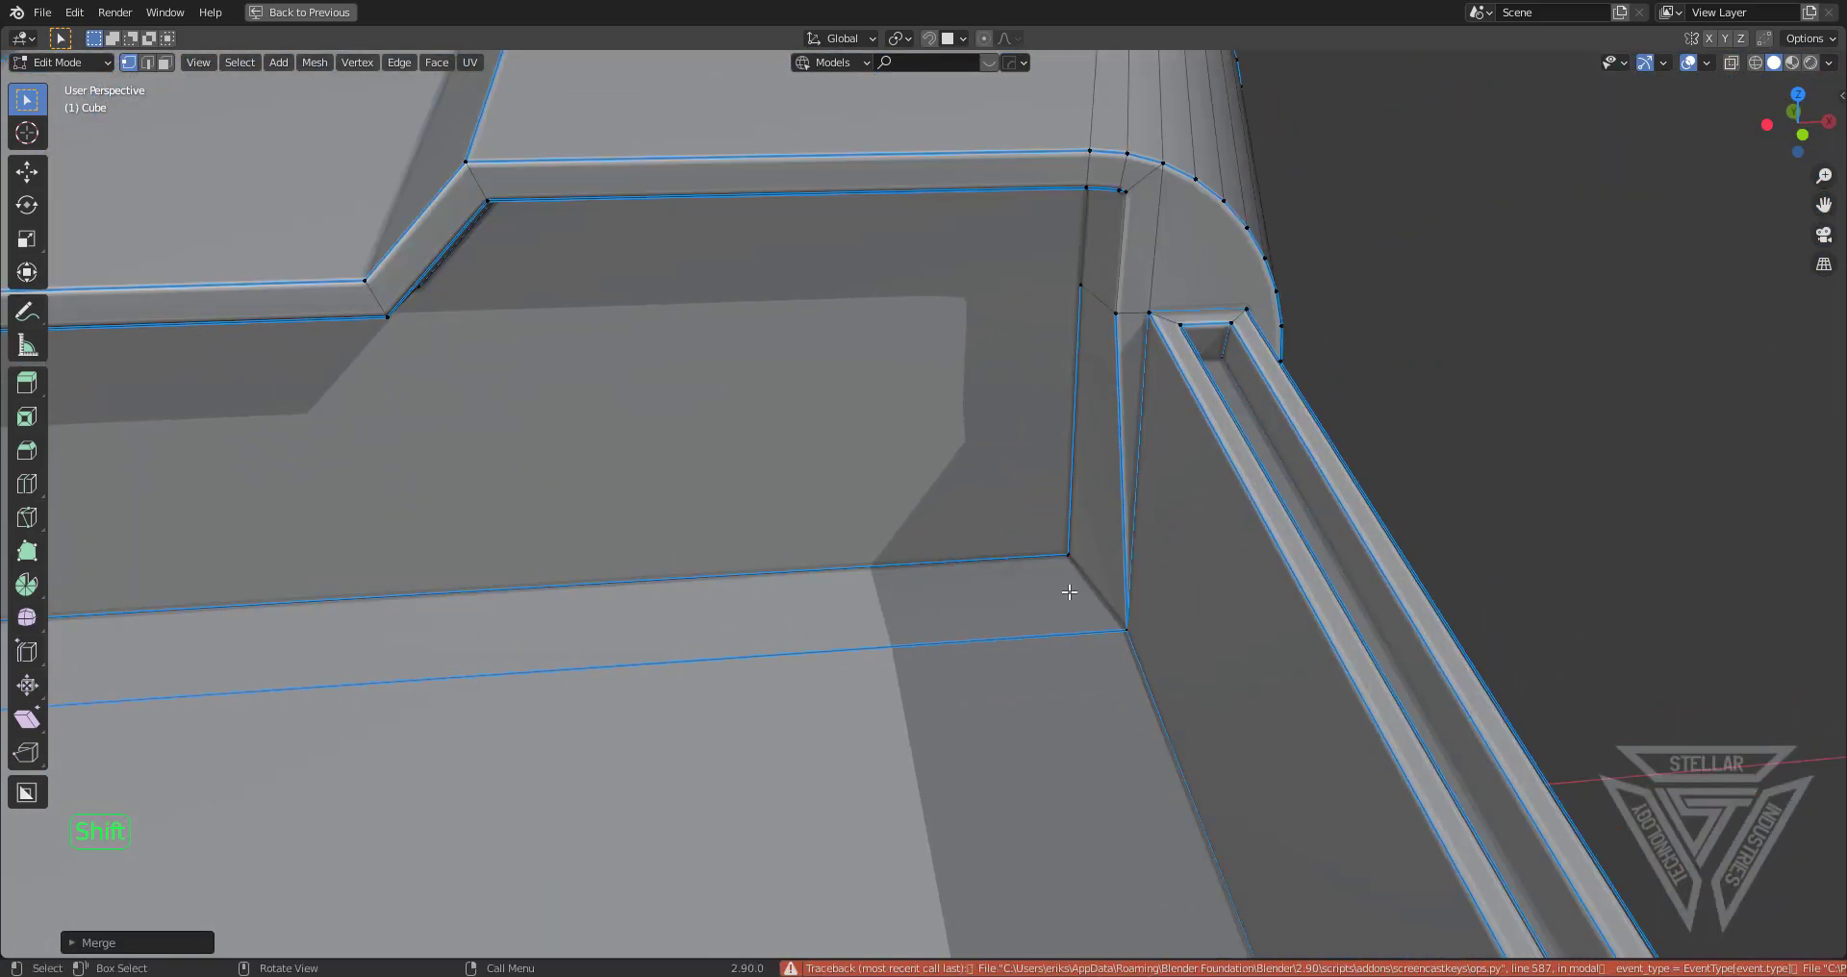
{"action": "middle_click_drag", "start_coordinate": [1074, 593], "coordinate": [1056, 596], "text": "shift"}
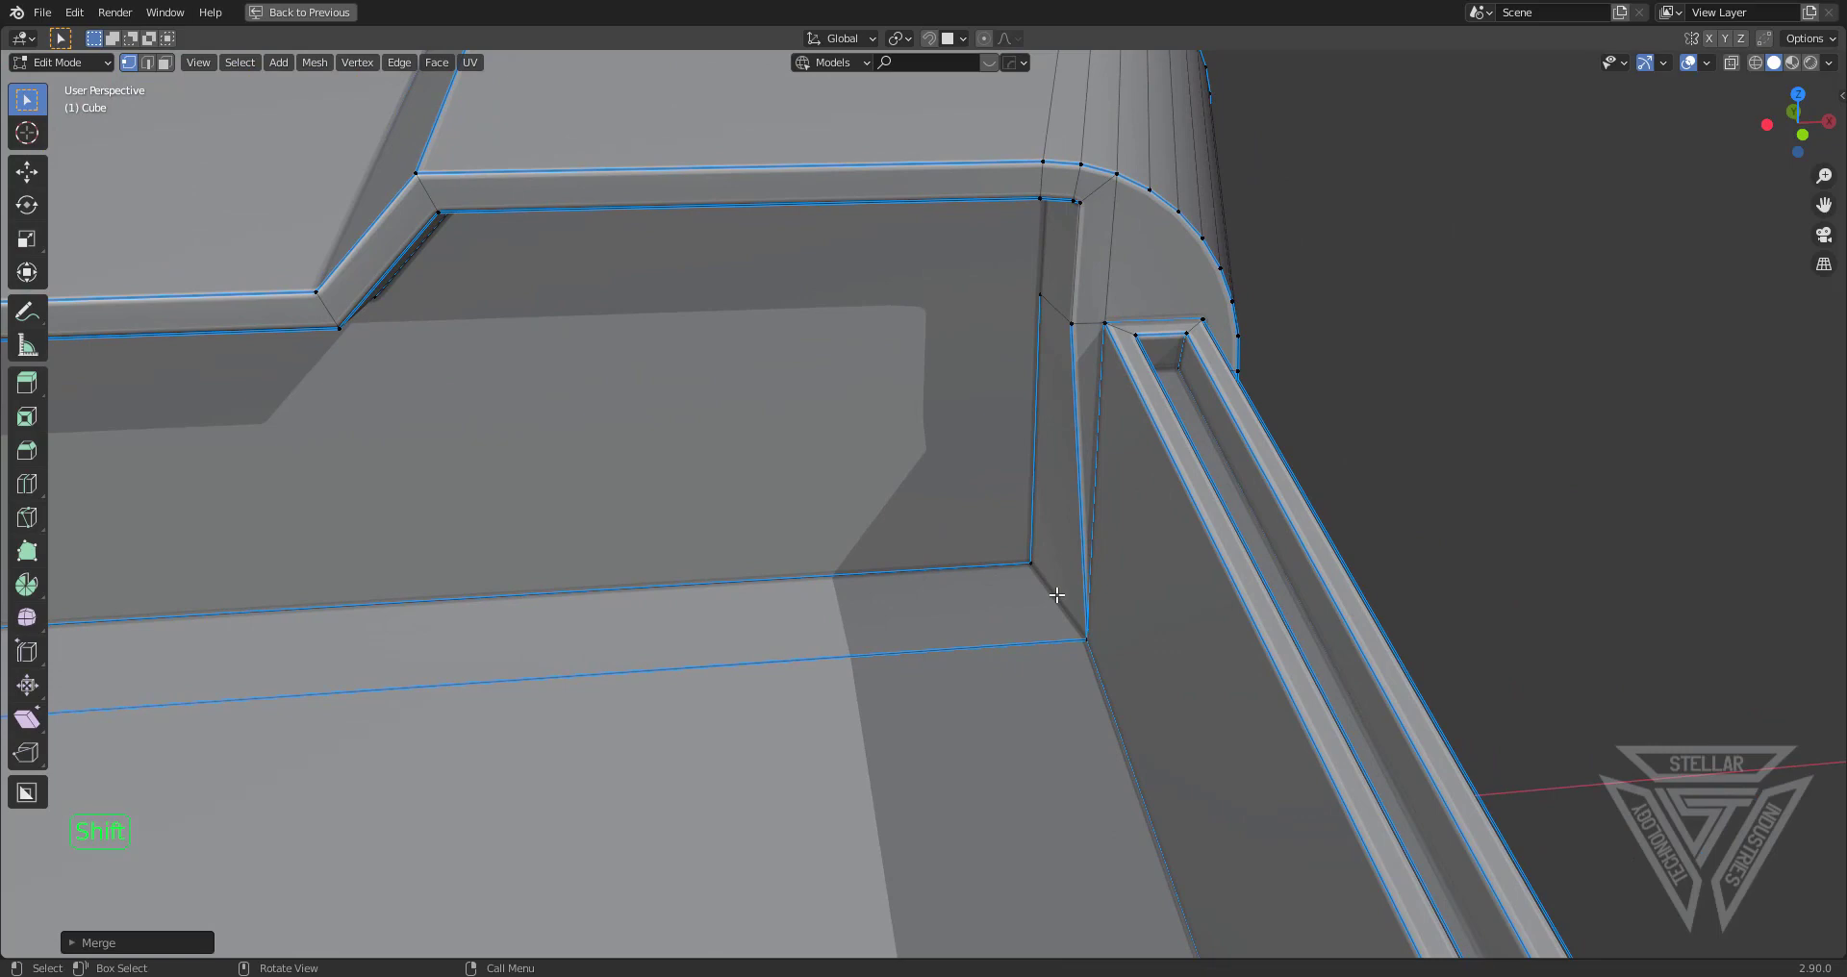
{"action": "key", "text": "ctrl+r"}
{"action": "left_click", "coordinate": [1099, 612]}
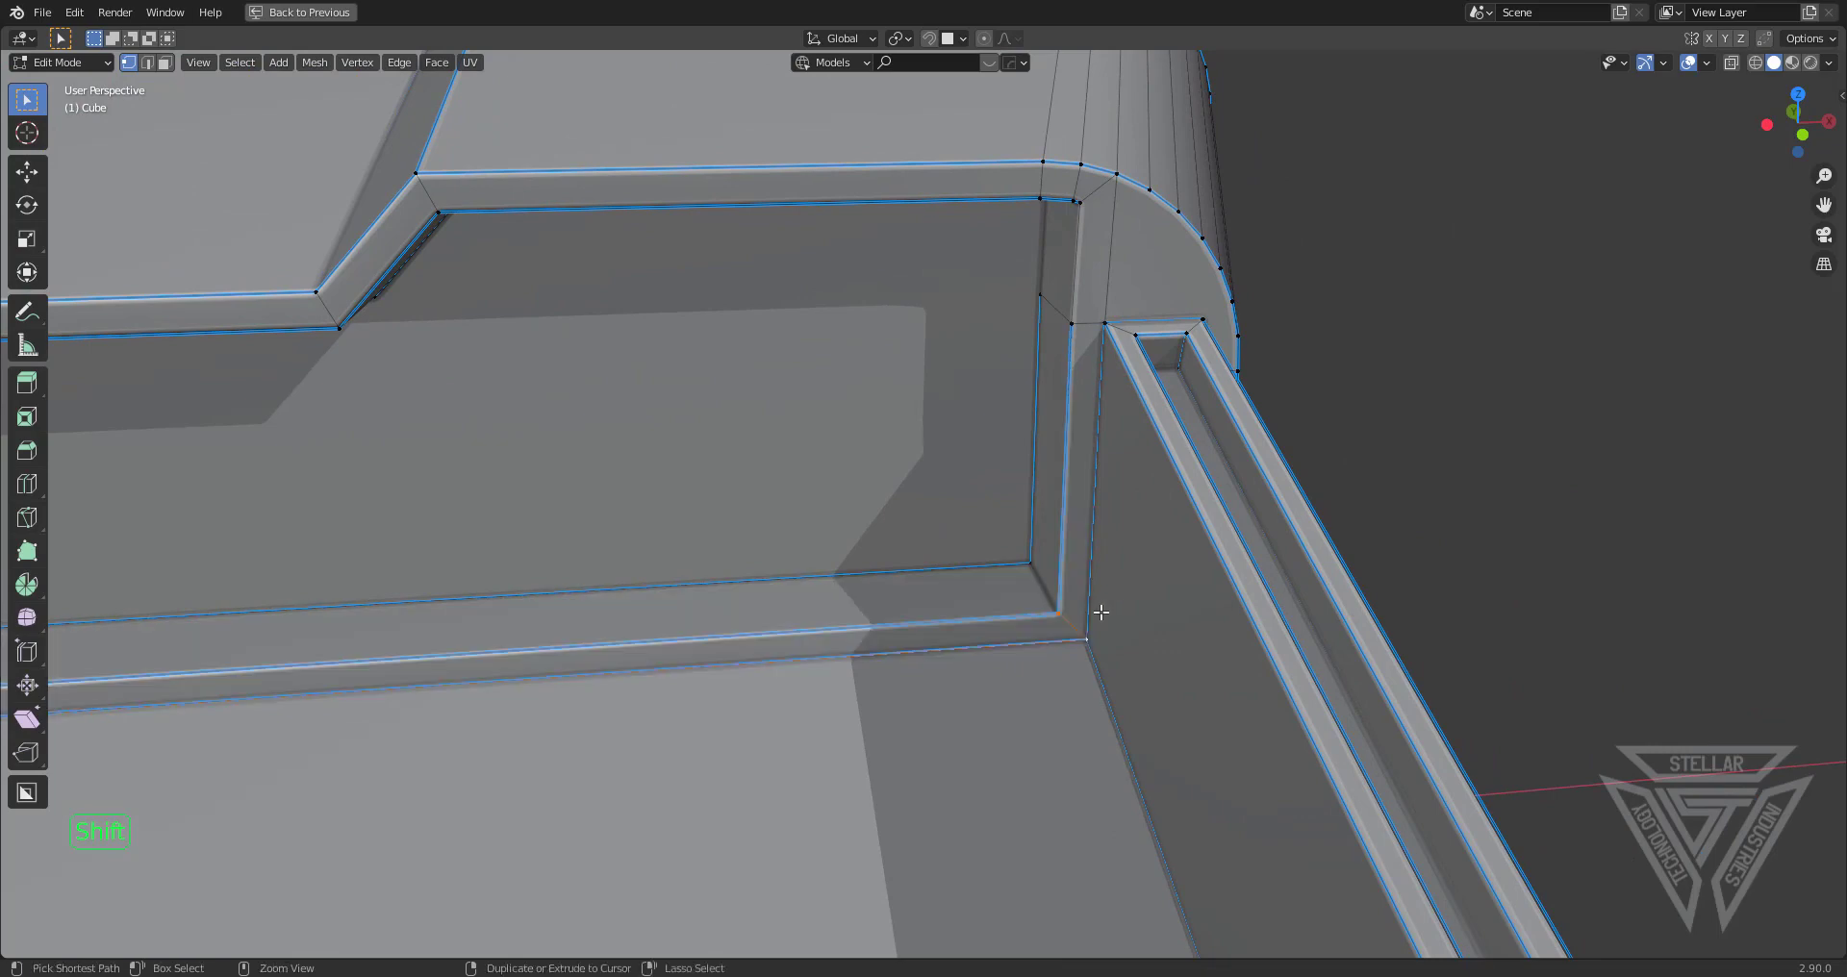
Add a loop cut across the recess's lower ledge and slide it close to the tray's inner corner
{"action": "scroll", "coordinate": [886, 631], "scroll_direction": "down", "scroll_amount": 6}
{"action": "middle_click_drag", "start_coordinate": [597, 610], "coordinate": [1010, 562], "text": "shift"}
{"action": "key", "text": "ctrl+r"}
{"action": "left_click", "coordinate": [855, 556]}
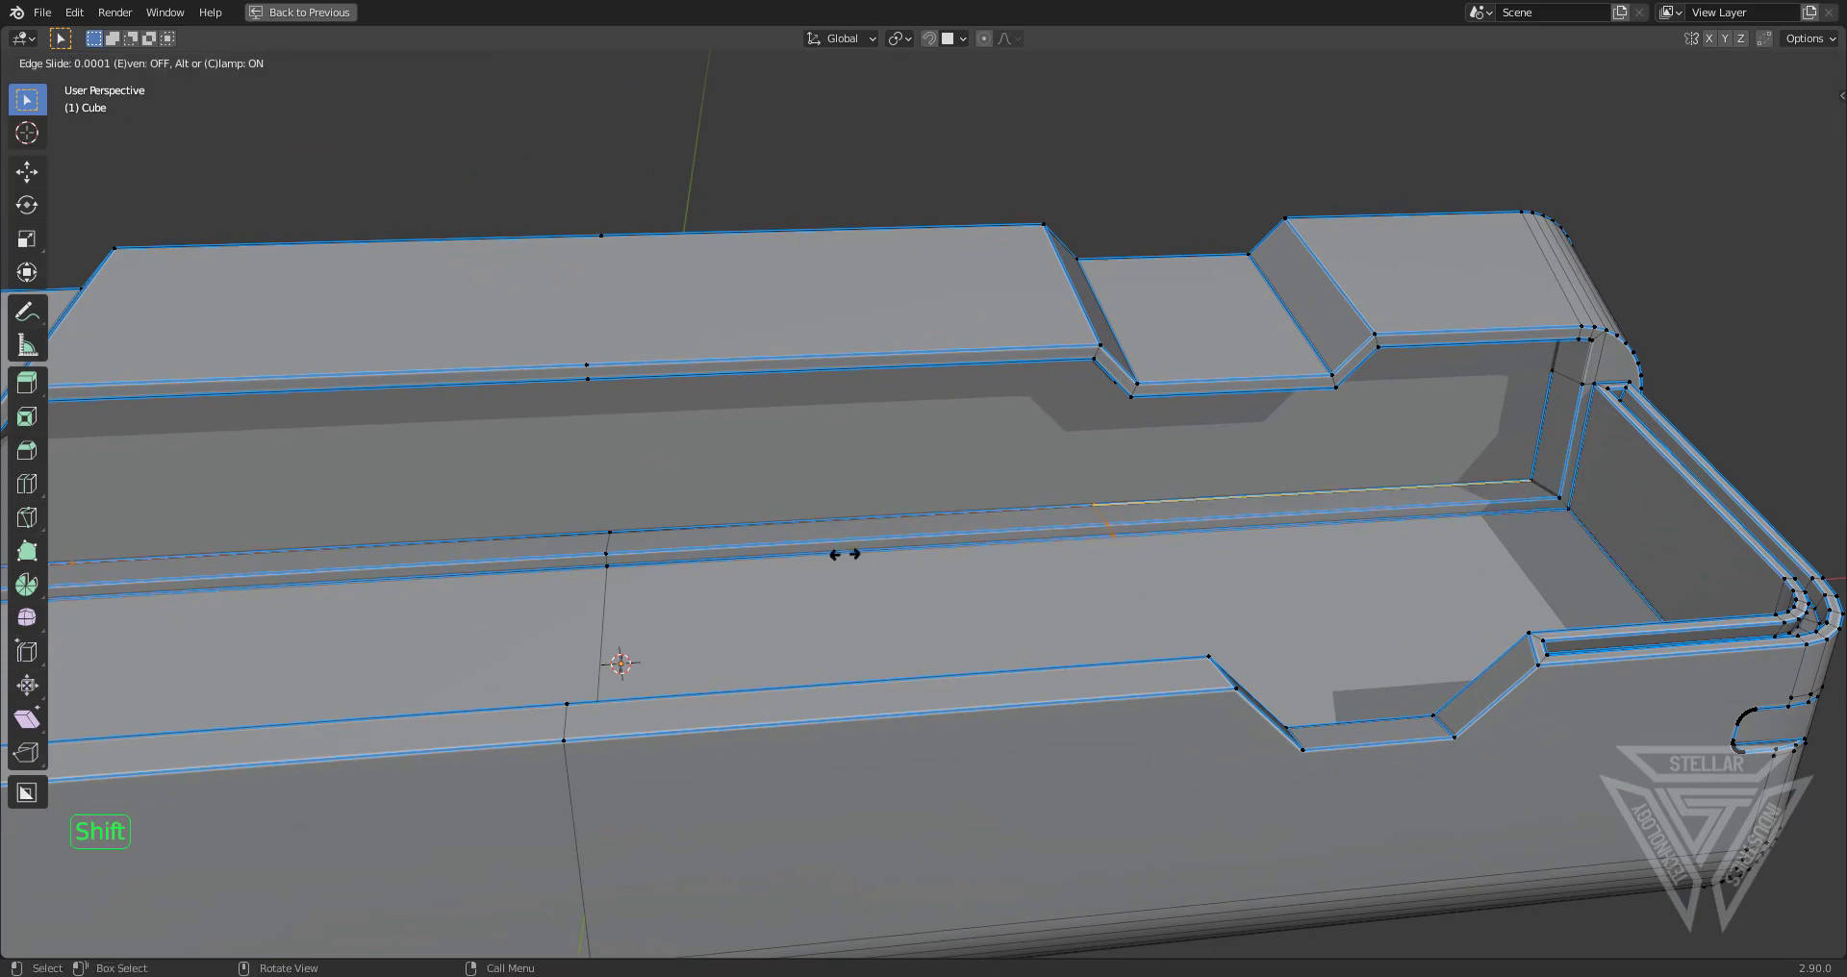
{"action": "left_click", "coordinate": [1304, 514]}
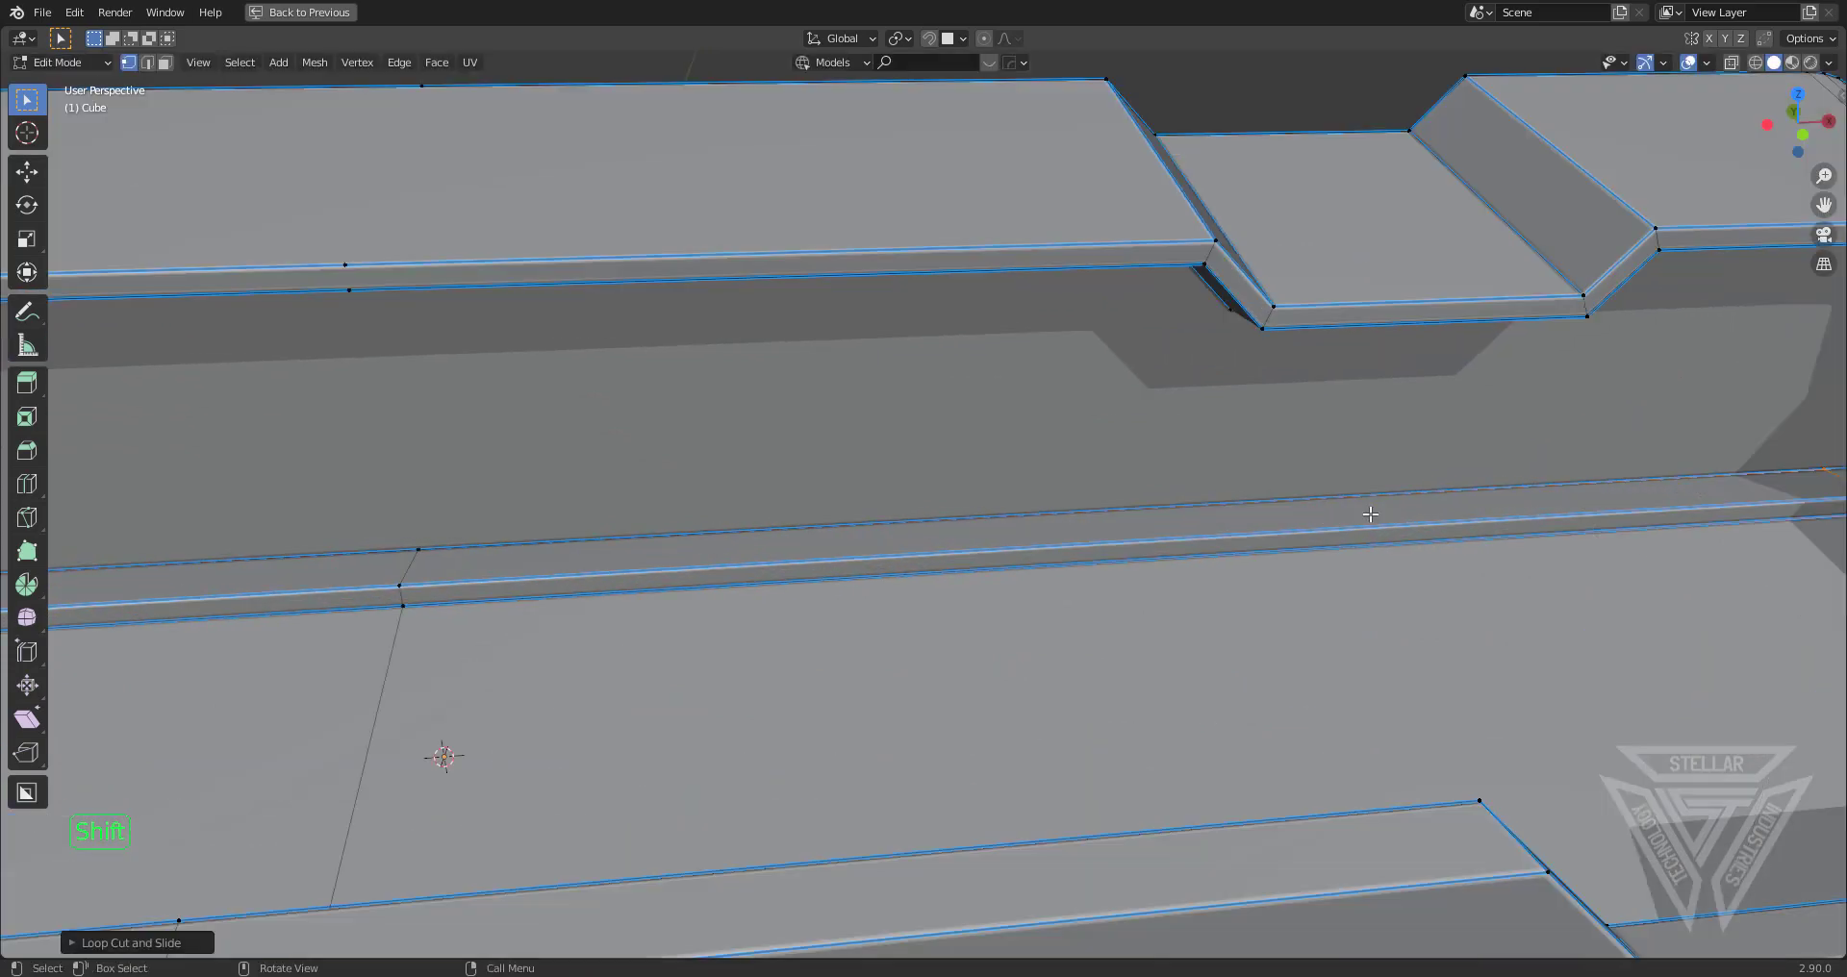
{"action": "scroll", "coordinate": [910, 609], "scroll_direction": "up", "scroll_amount": 8}
{"action": "scroll", "coordinate": [911, 609], "scroll_direction": "down", "scroll_amount": 5}
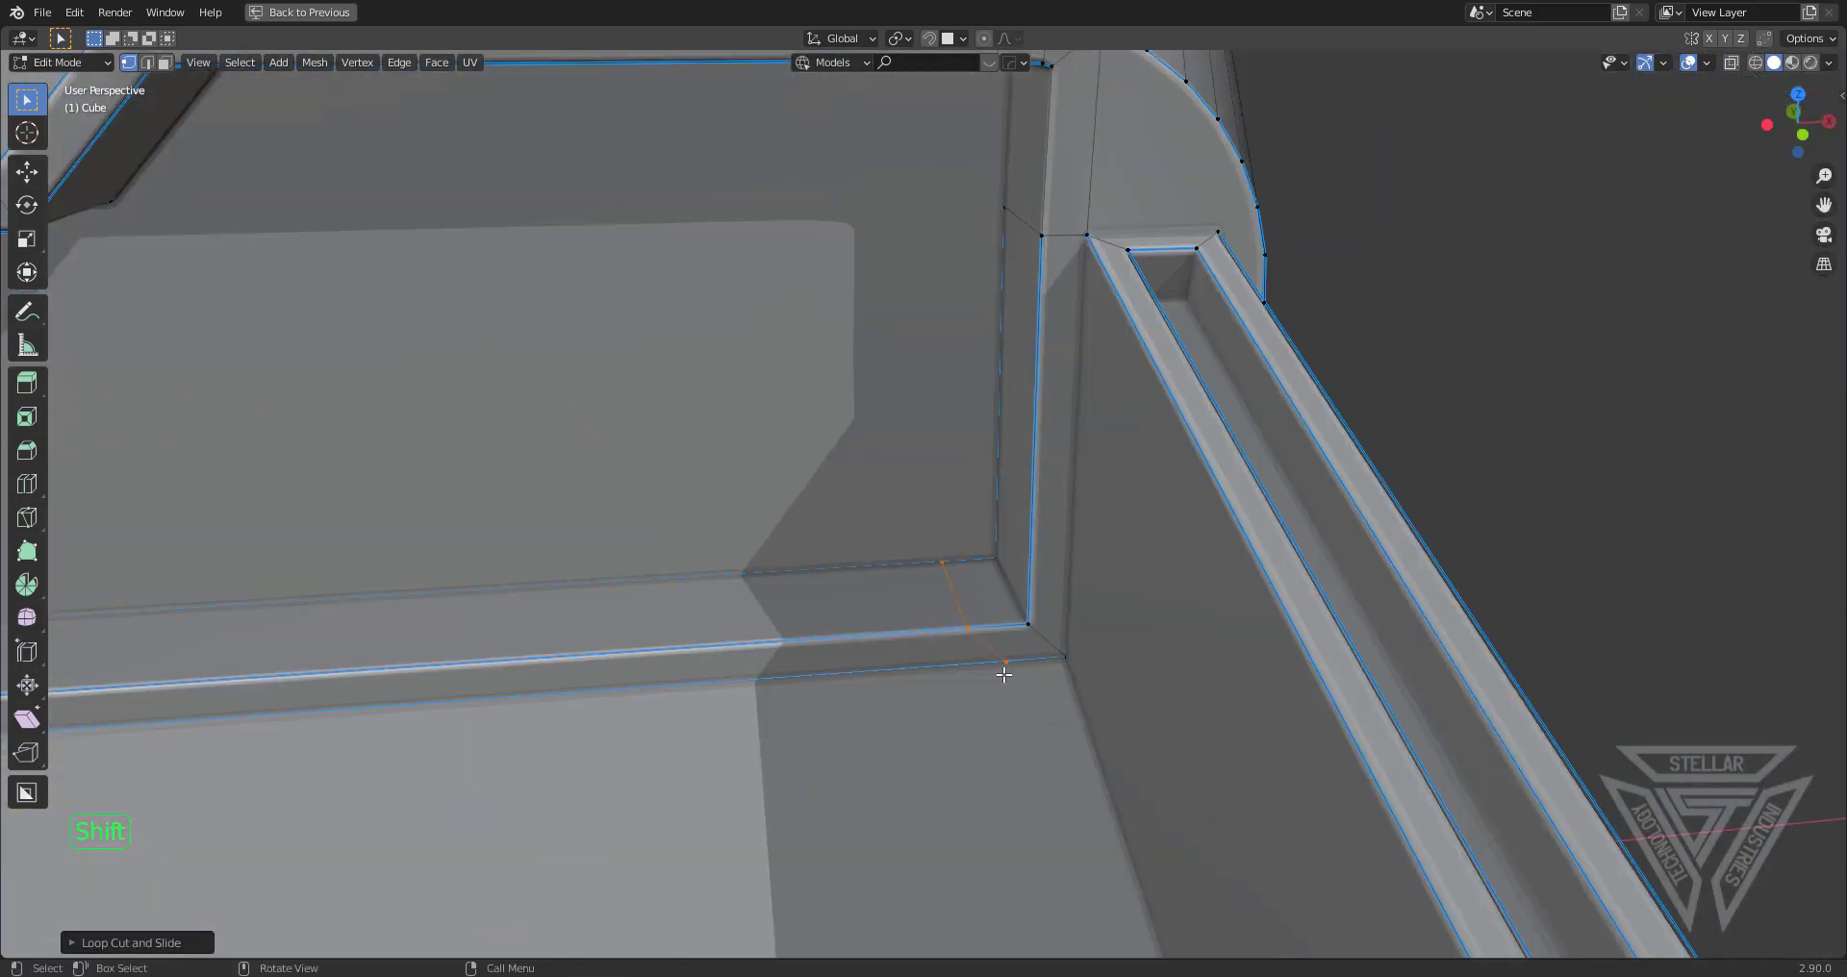
Vertex-slide the loop cut's tray-floor vertex toward the corner, and merge the recess's corner vertex into it with At Last
{"action": "key", "text": "shift+v"}
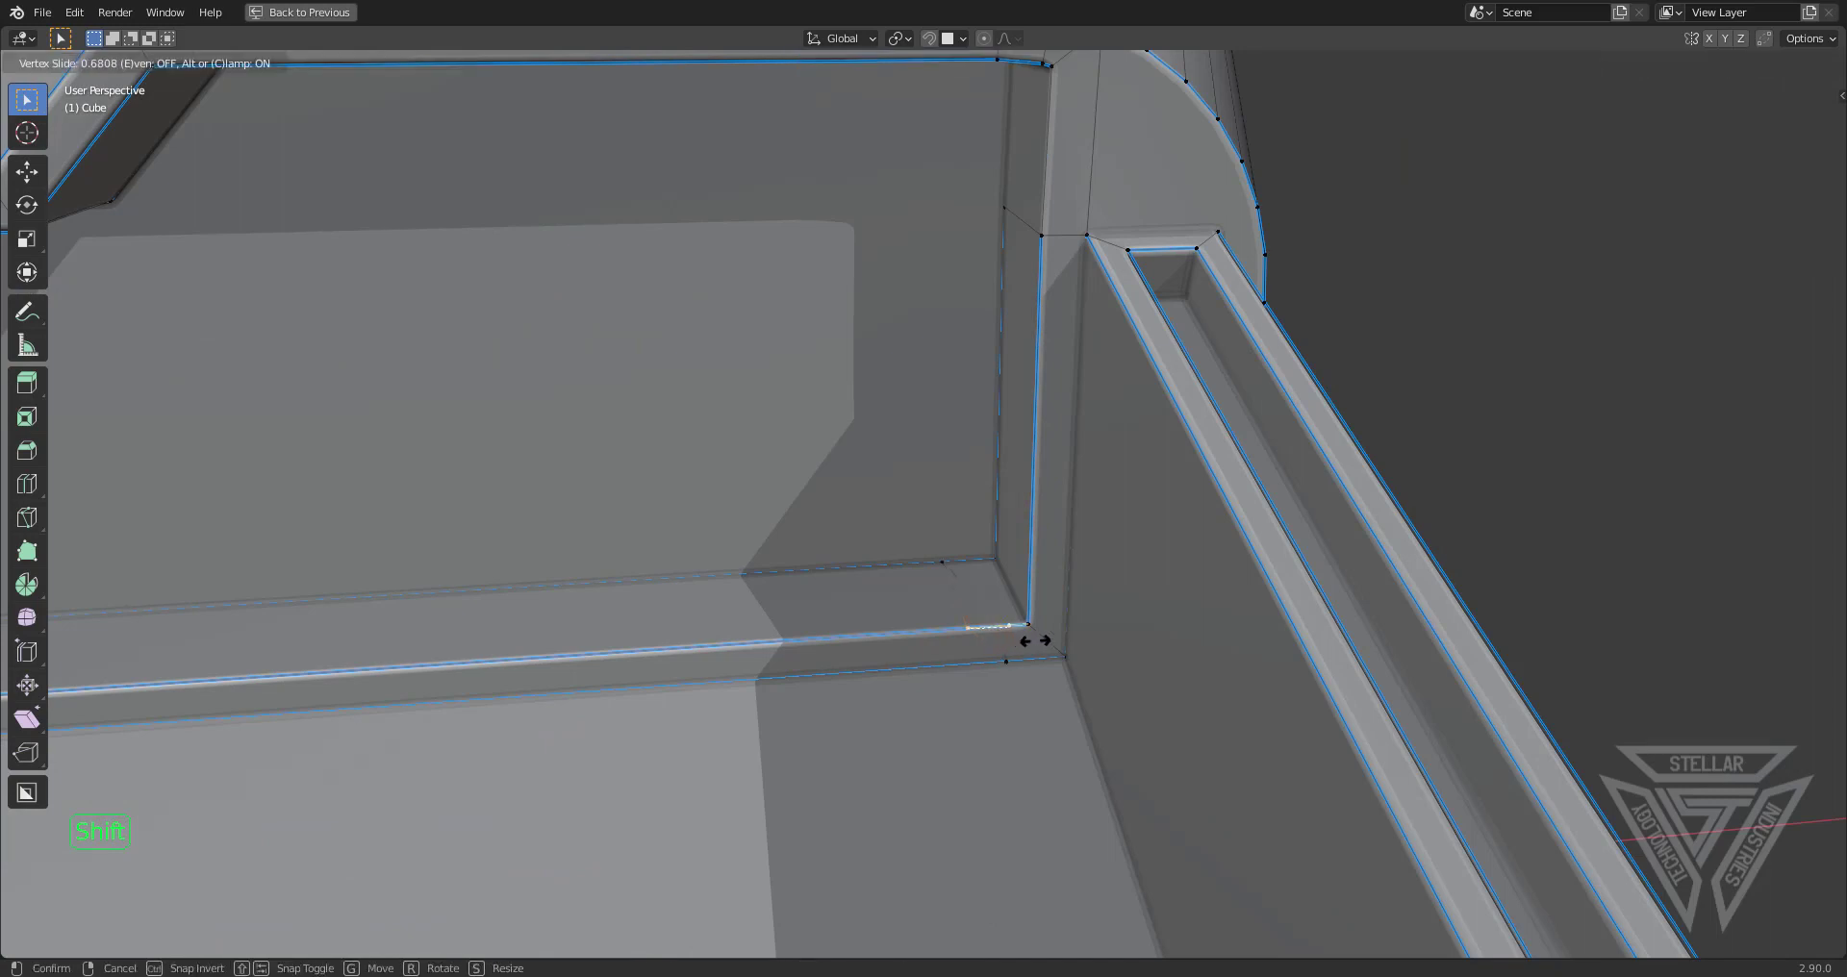
{"action": "left_click", "coordinate": [1034, 642]}
{"action": "key", "text": "shift+v"}
{"action": "left_click", "coordinate": [1059, 665]}
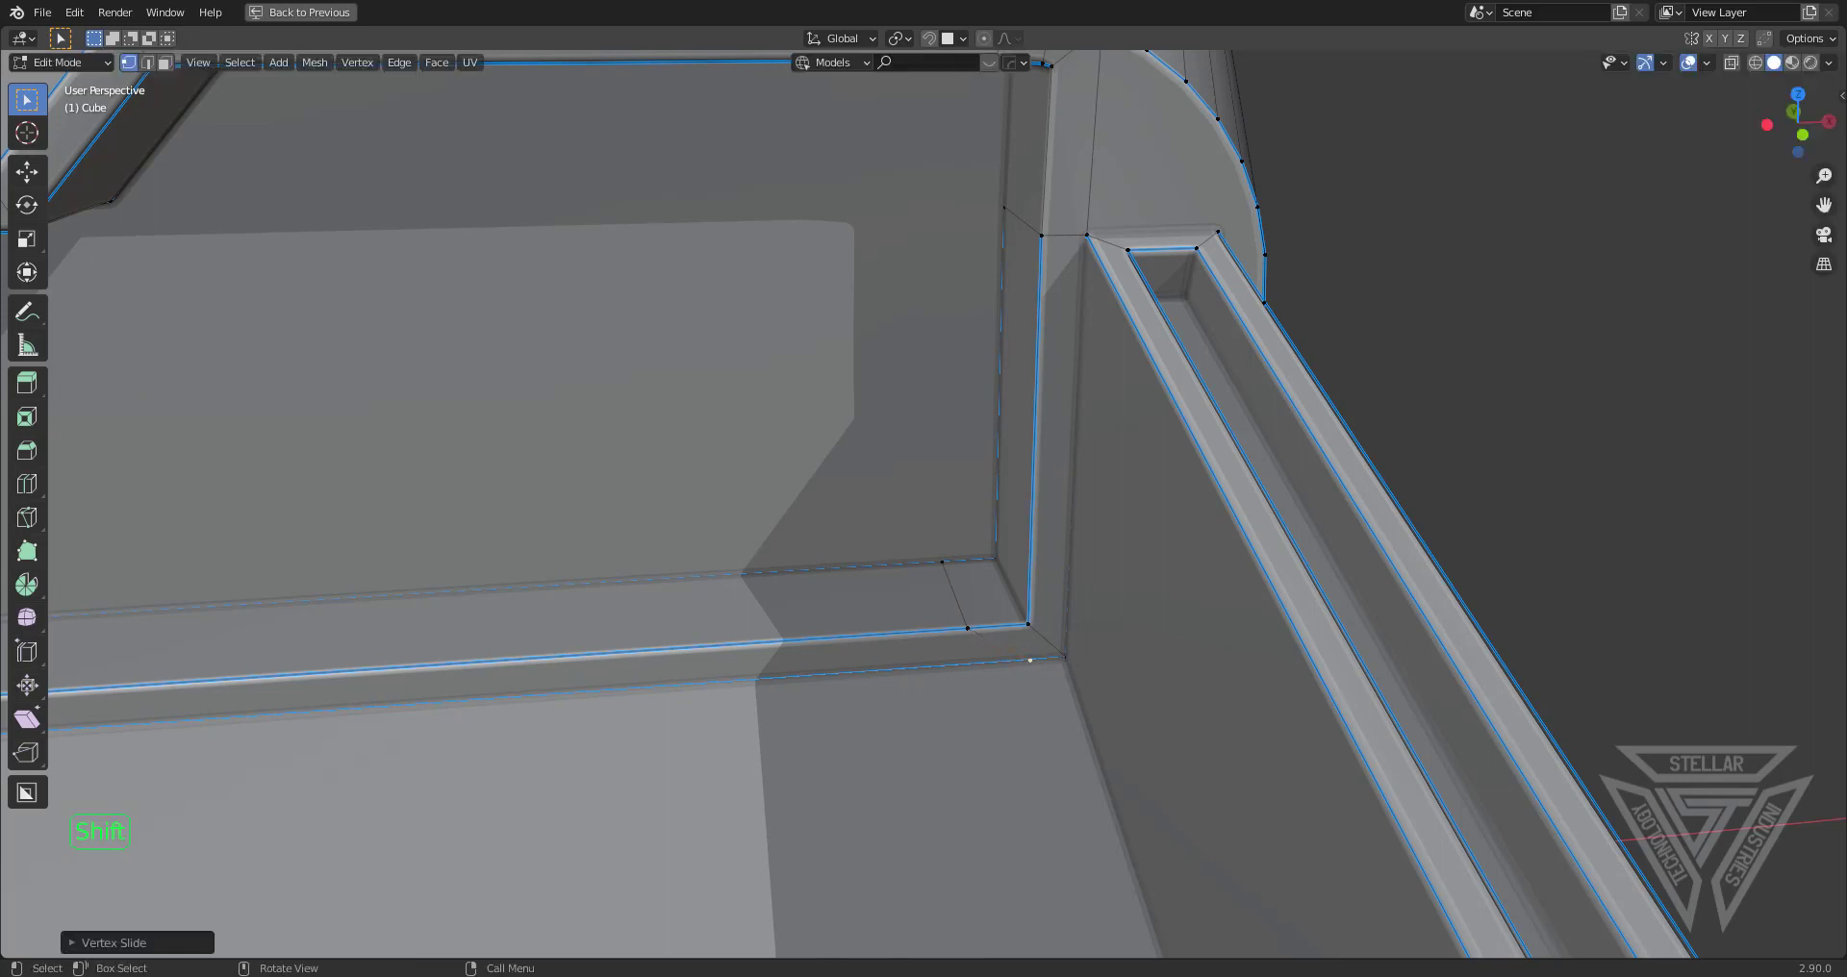
{"action": "left_click", "coordinate": [1027, 623], "text": "shift"}
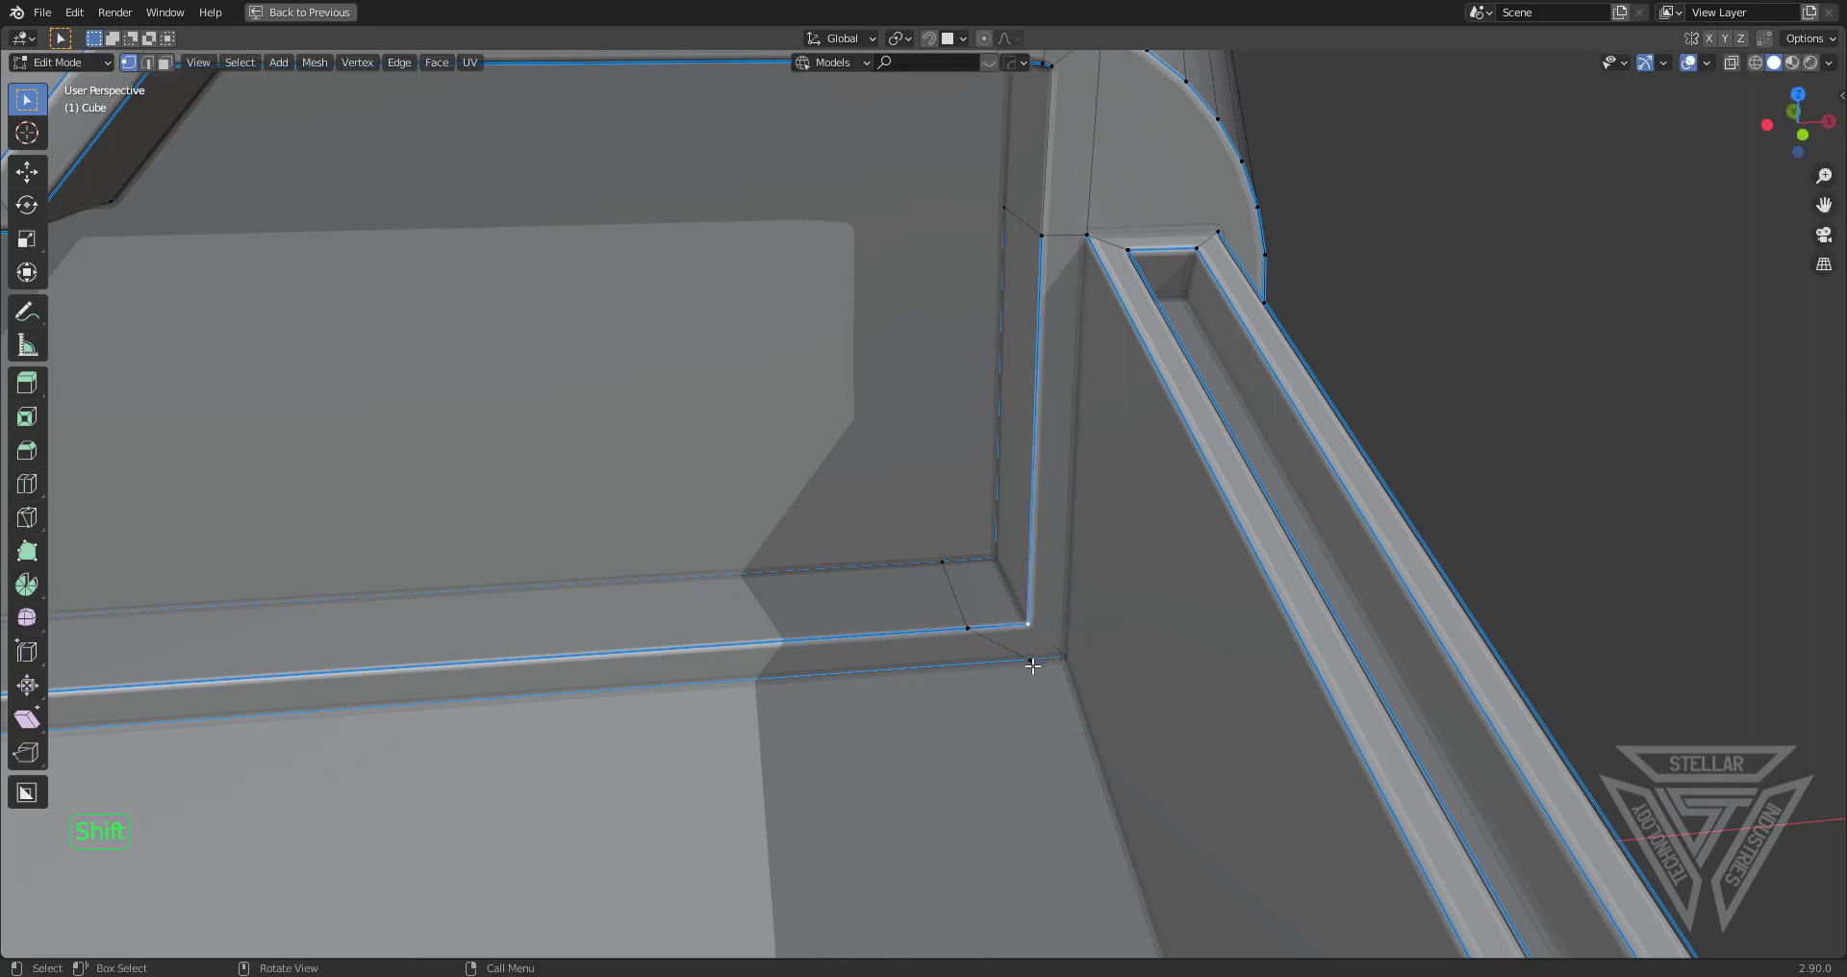
{"action": "key", "text": "m"}
{"action": "left_click", "coordinate": [1123, 694]}
Merge the loop cut's back vertex into the recess's inner corner with At Last, and dissolve the leftover edge across the ledge
{"action": "left_click", "coordinate": [940, 566]}
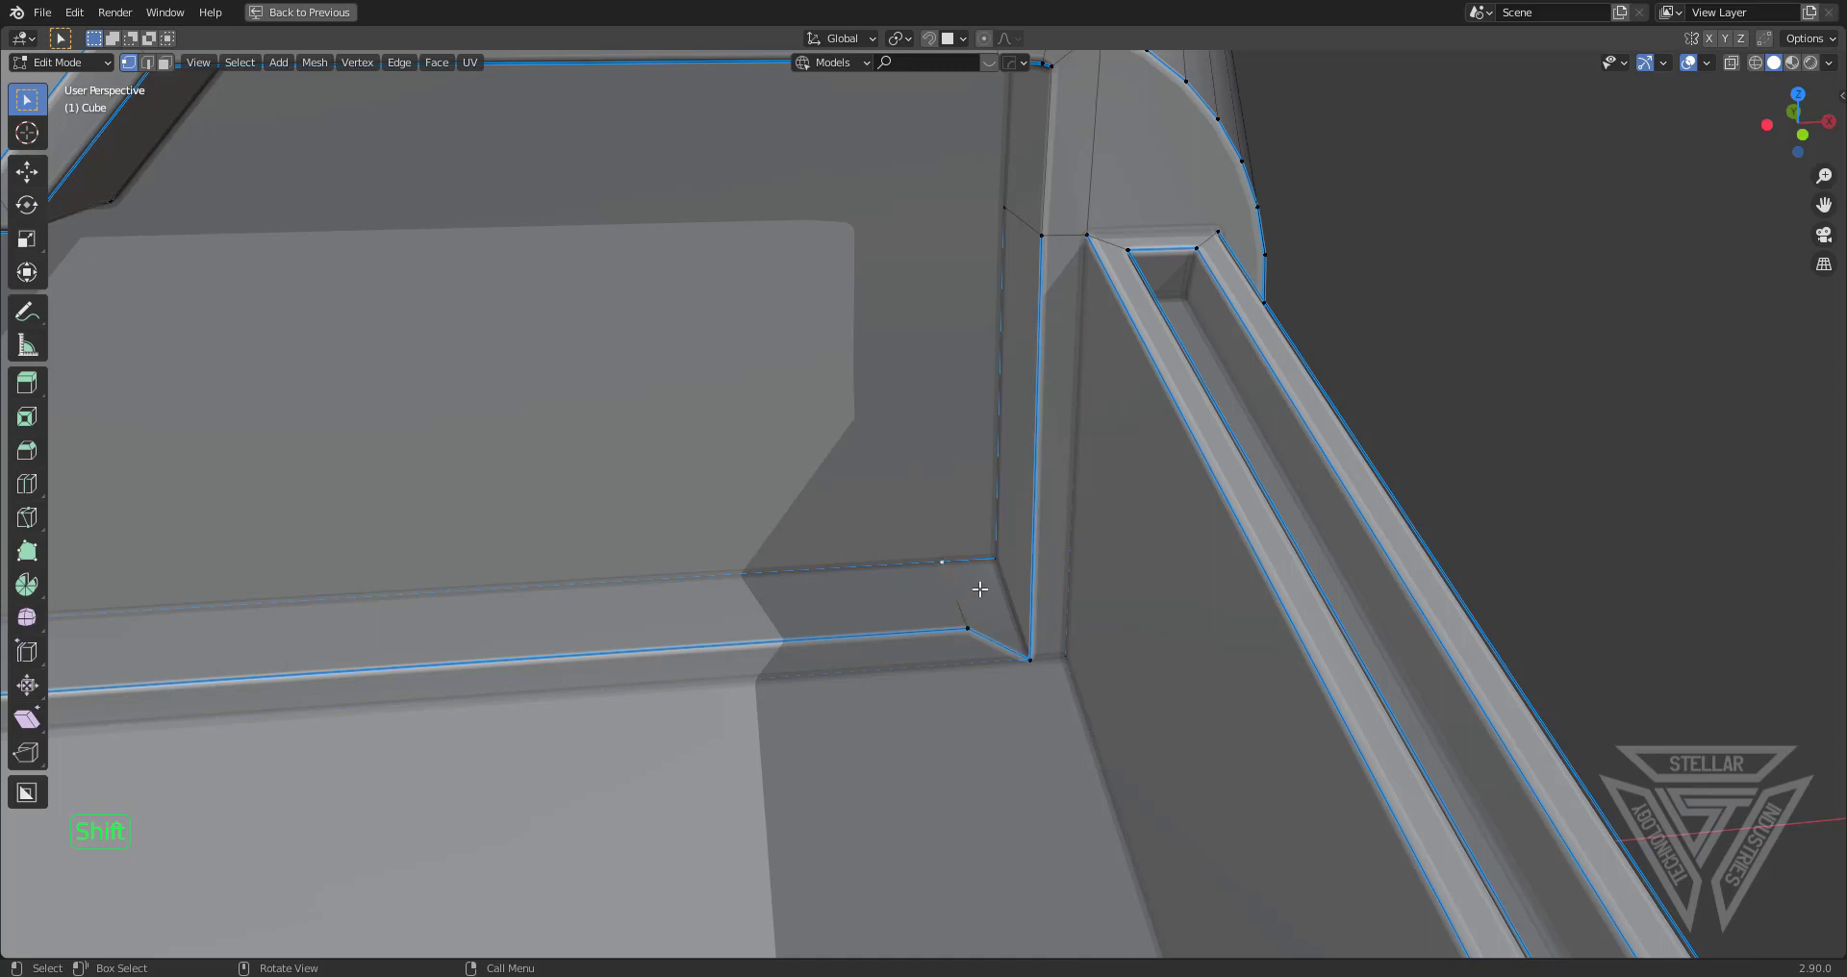
{"action": "key", "text": "m"}
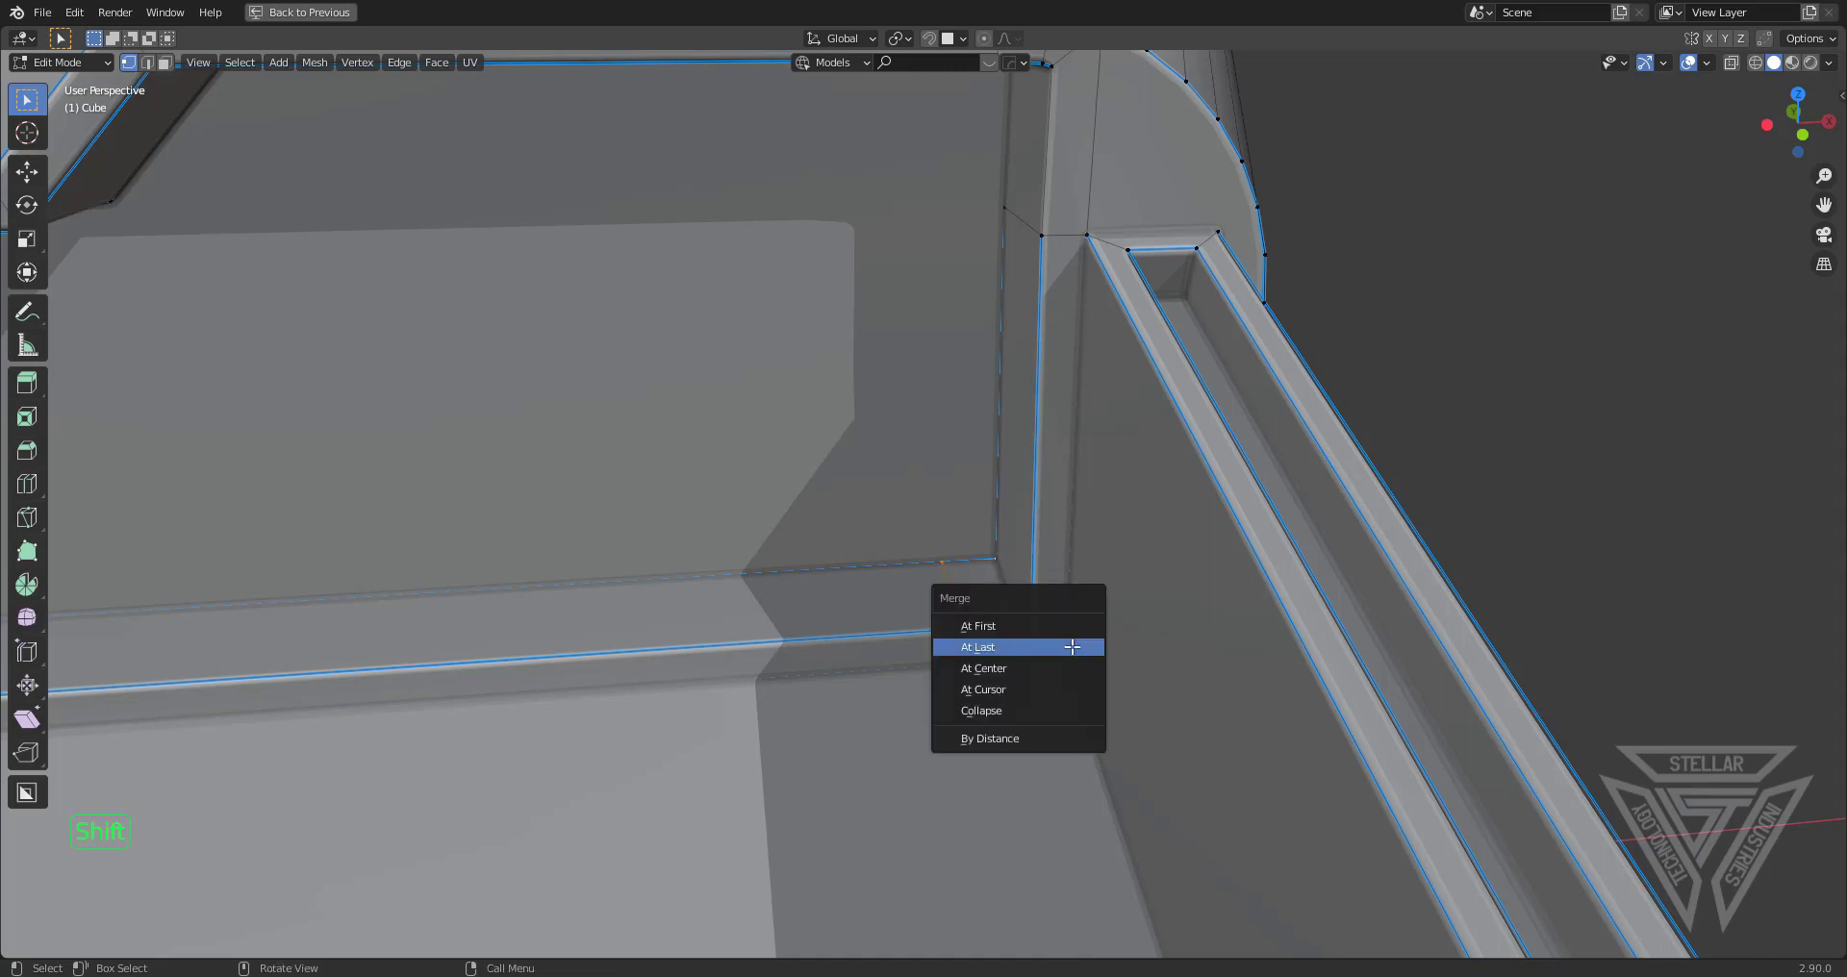
{"action": "left_click", "coordinate": [1072, 646]}
{"action": "key", "text": "2"}
{"action": "left_click", "coordinate": [965, 626]}
{"action": "key", "text": "x"}
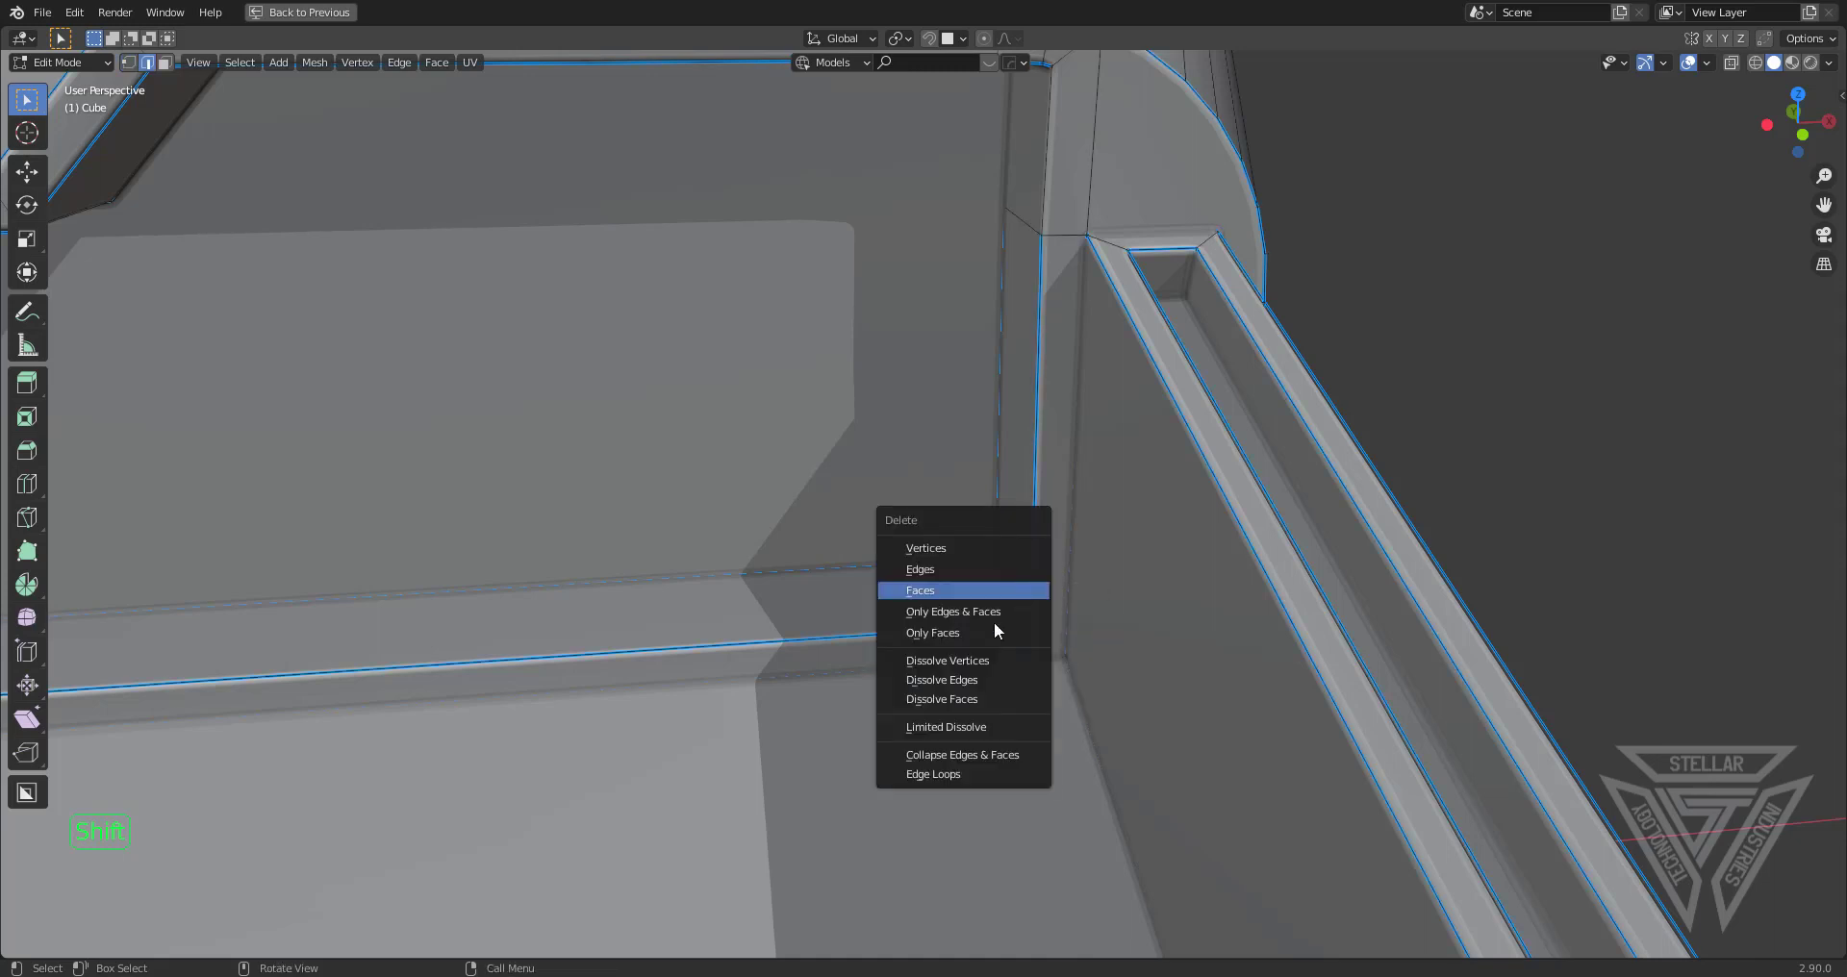
{"action": "left_click", "coordinate": [963, 680]}
Merge the middle vertex of the recess ledge's front edge into the middle vertex of the tray floor edge
{"action": "scroll", "coordinate": [969, 680], "scroll_direction": "down", "scroll_amount": 3}
{"action": "middle_click_drag", "start_coordinate": [968, 680], "coordinate": [817, 578], "text": "shift"}
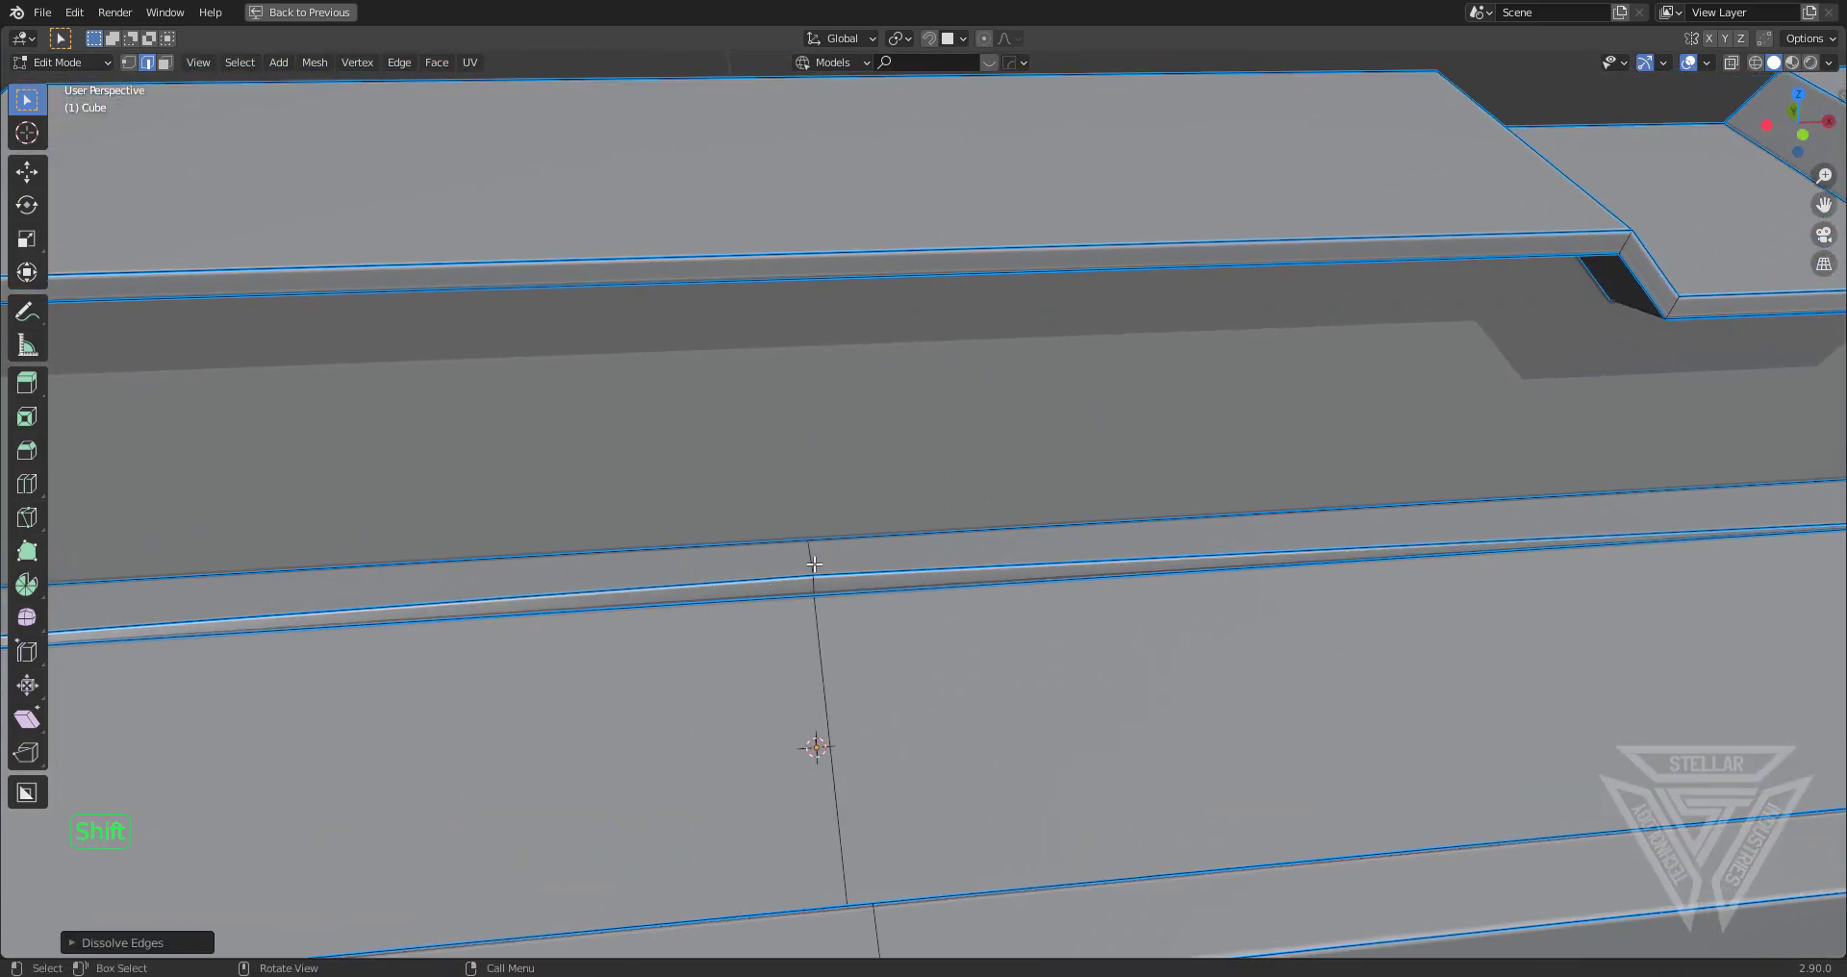
{"action": "left_click", "coordinate": [807, 574], "text": "shift"}
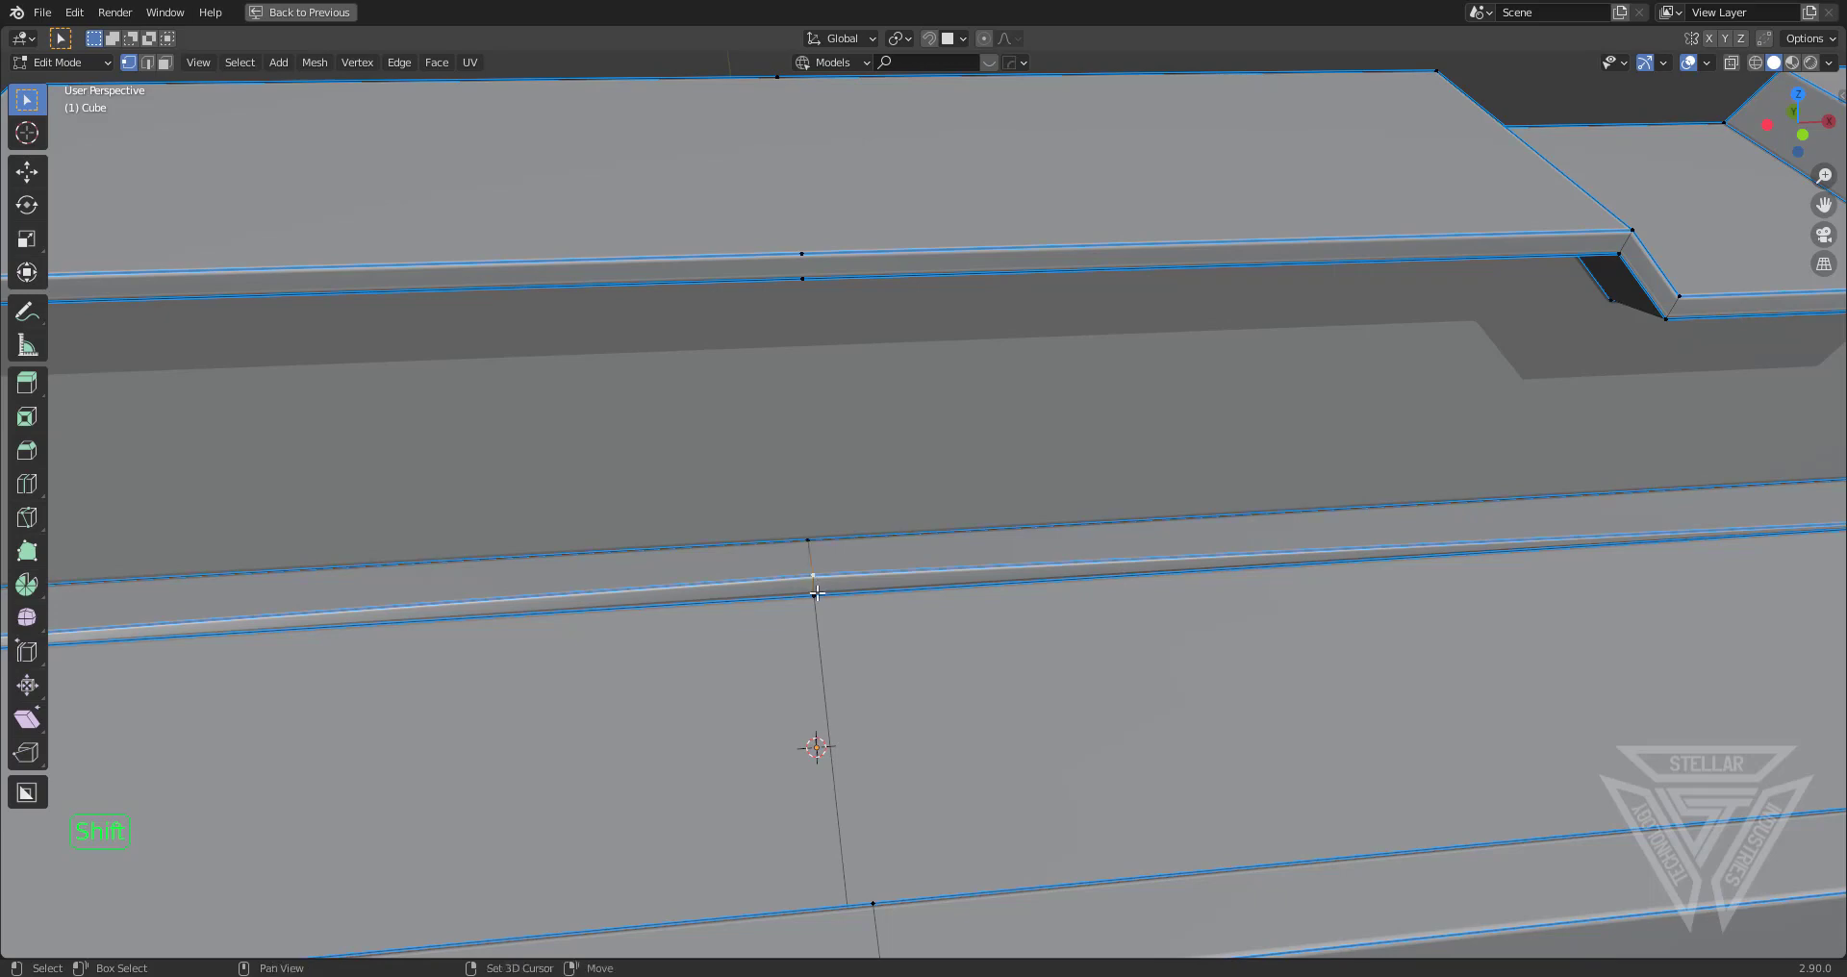
{"action": "key", "text": "m"}
{"action": "left_click", "coordinate": [1159, 730]}
{"action": "scroll", "coordinate": [1160, 734], "scroll_direction": "down", "scroll_amount": 1}
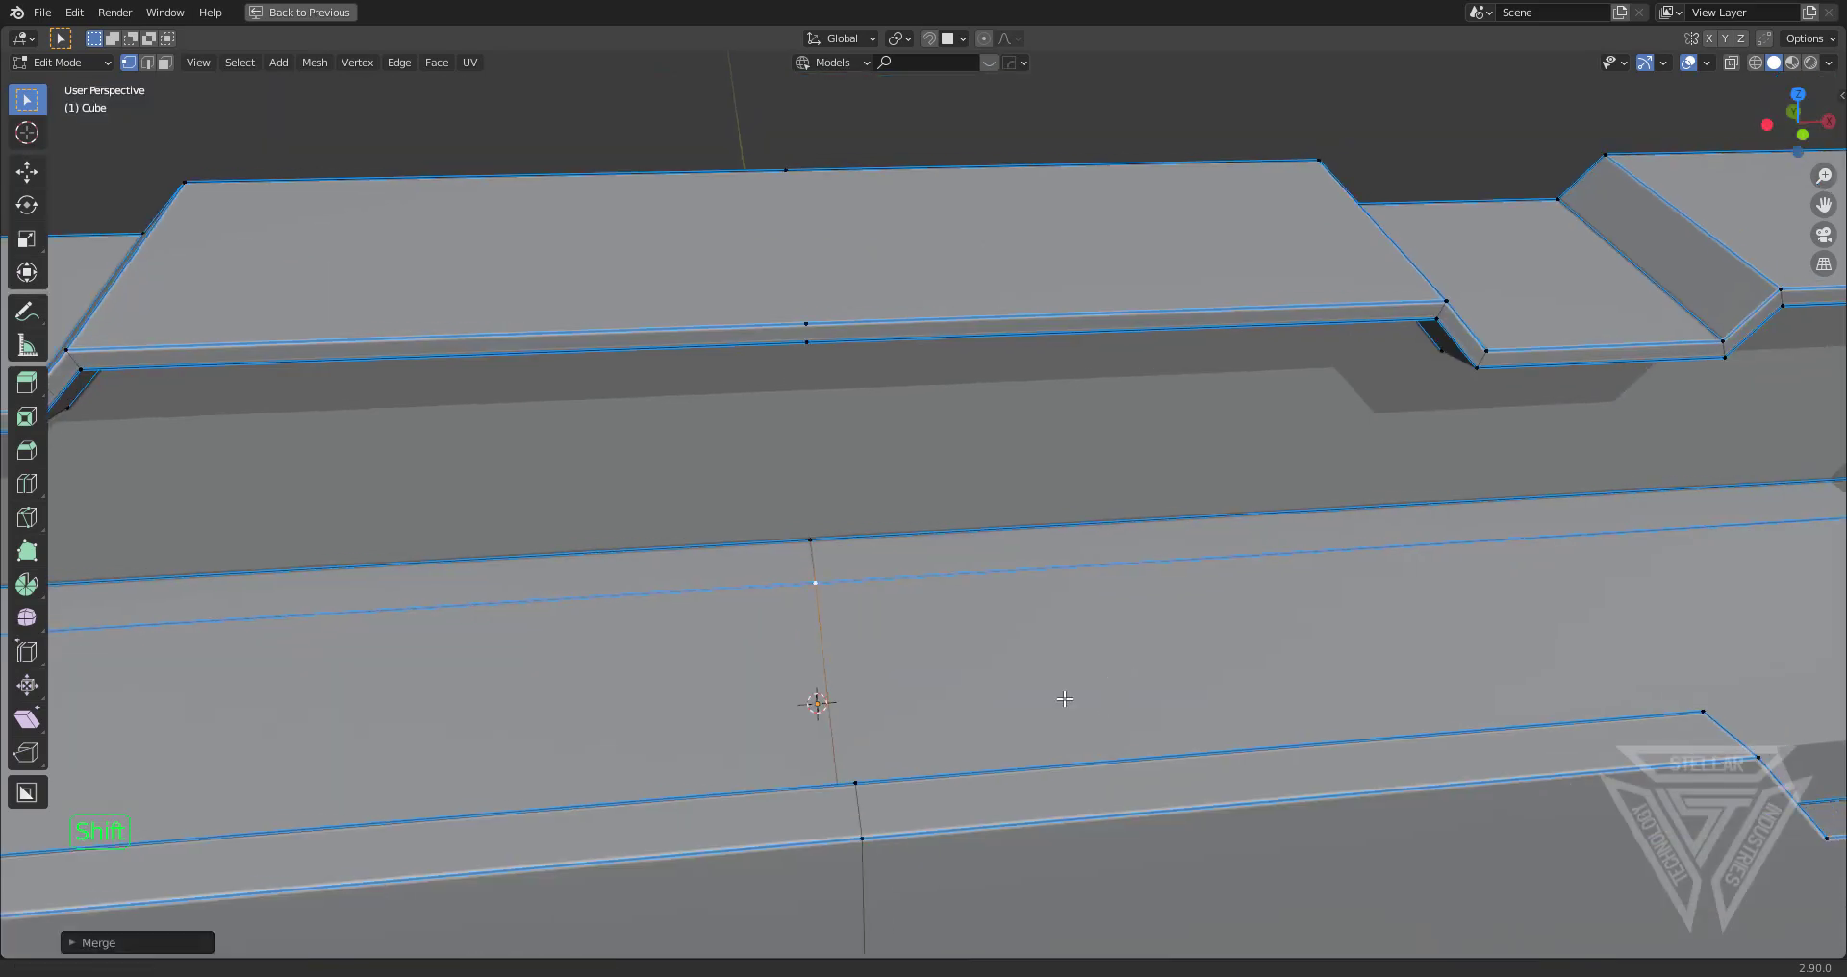
Select the recess's lower back corner and middle vertices and lower them along Z toward the tray floor
{"action": "middle_click_drag", "start_coordinate": [1068, 701], "coordinate": [381, 775], "text": "shift"}
{"action": "left_click", "coordinate": [1293, 542]}
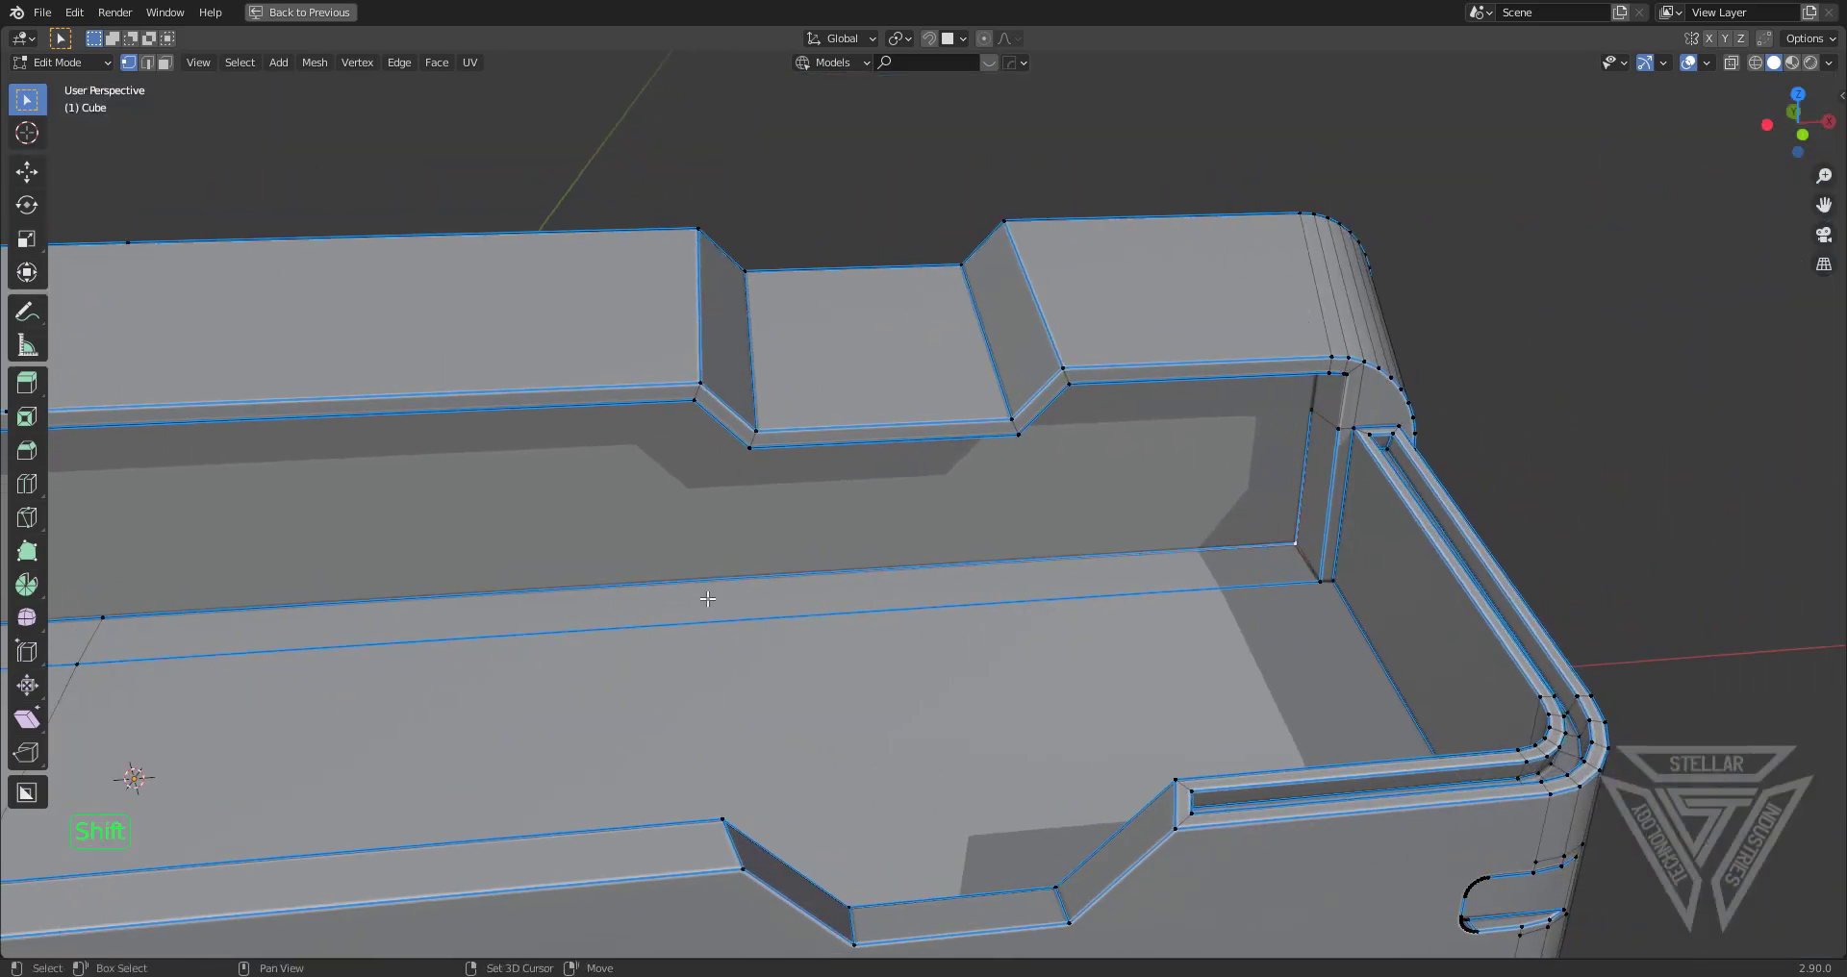
{"action": "middle_click_drag", "start_coordinate": [67, 651], "coordinate": [686, 583], "text": "shift"}
{"action": "key", "text": "g"}
{"action": "key", "text": "z"}
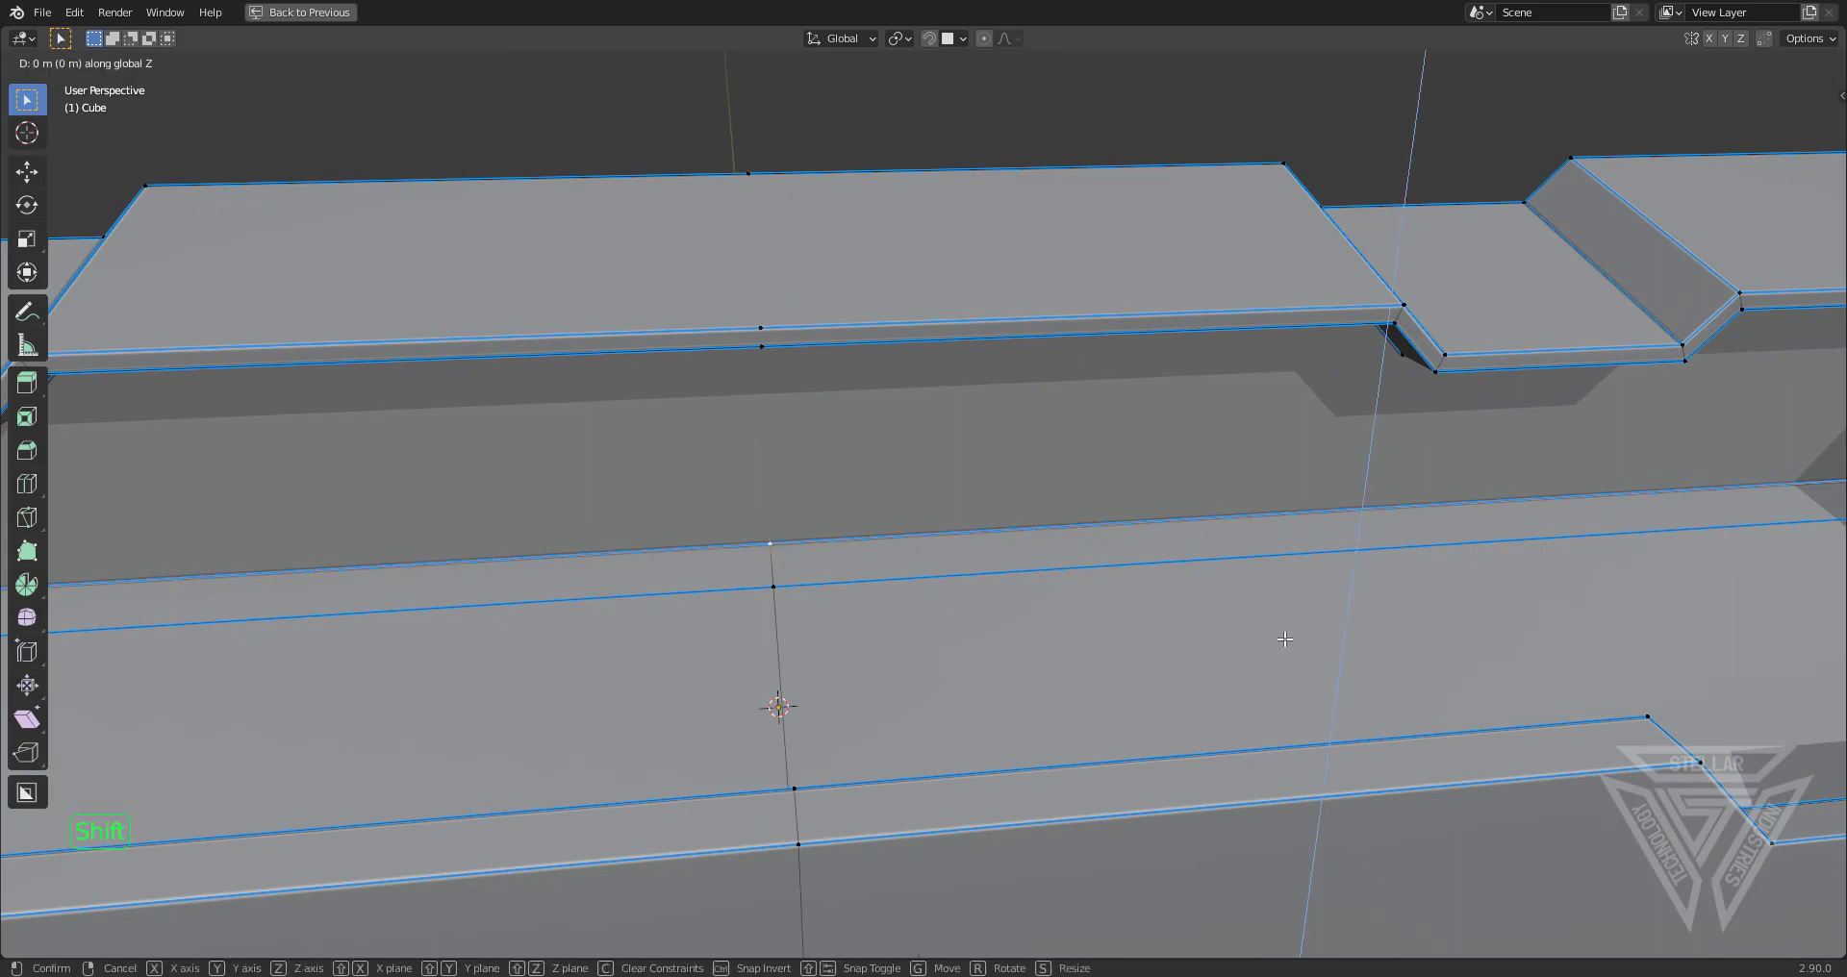
{"action": "left_click", "coordinate": [1291, 673]}
Examine the cleaned-up recess and tray floor in Edit and Object Mode, comparing the whole prop with the sketch reference
{"action": "key", "text": "Tab"}
{"action": "scroll", "coordinate": [1290, 672], "scroll_direction": "down", "scroll_amount": 5}
{"action": "middle_click_drag", "start_coordinate": [1249, 642], "coordinate": [1186, 548]}
{"action": "scroll", "coordinate": [1008, 558], "scroll_direction": "up", "scroll_amount": 5}
{"action": "key", "text": "Tab"}
{"action": "scroll", "coordinate": [1186, 548], "scroll_direction": "down", "scroll_amount": 5}
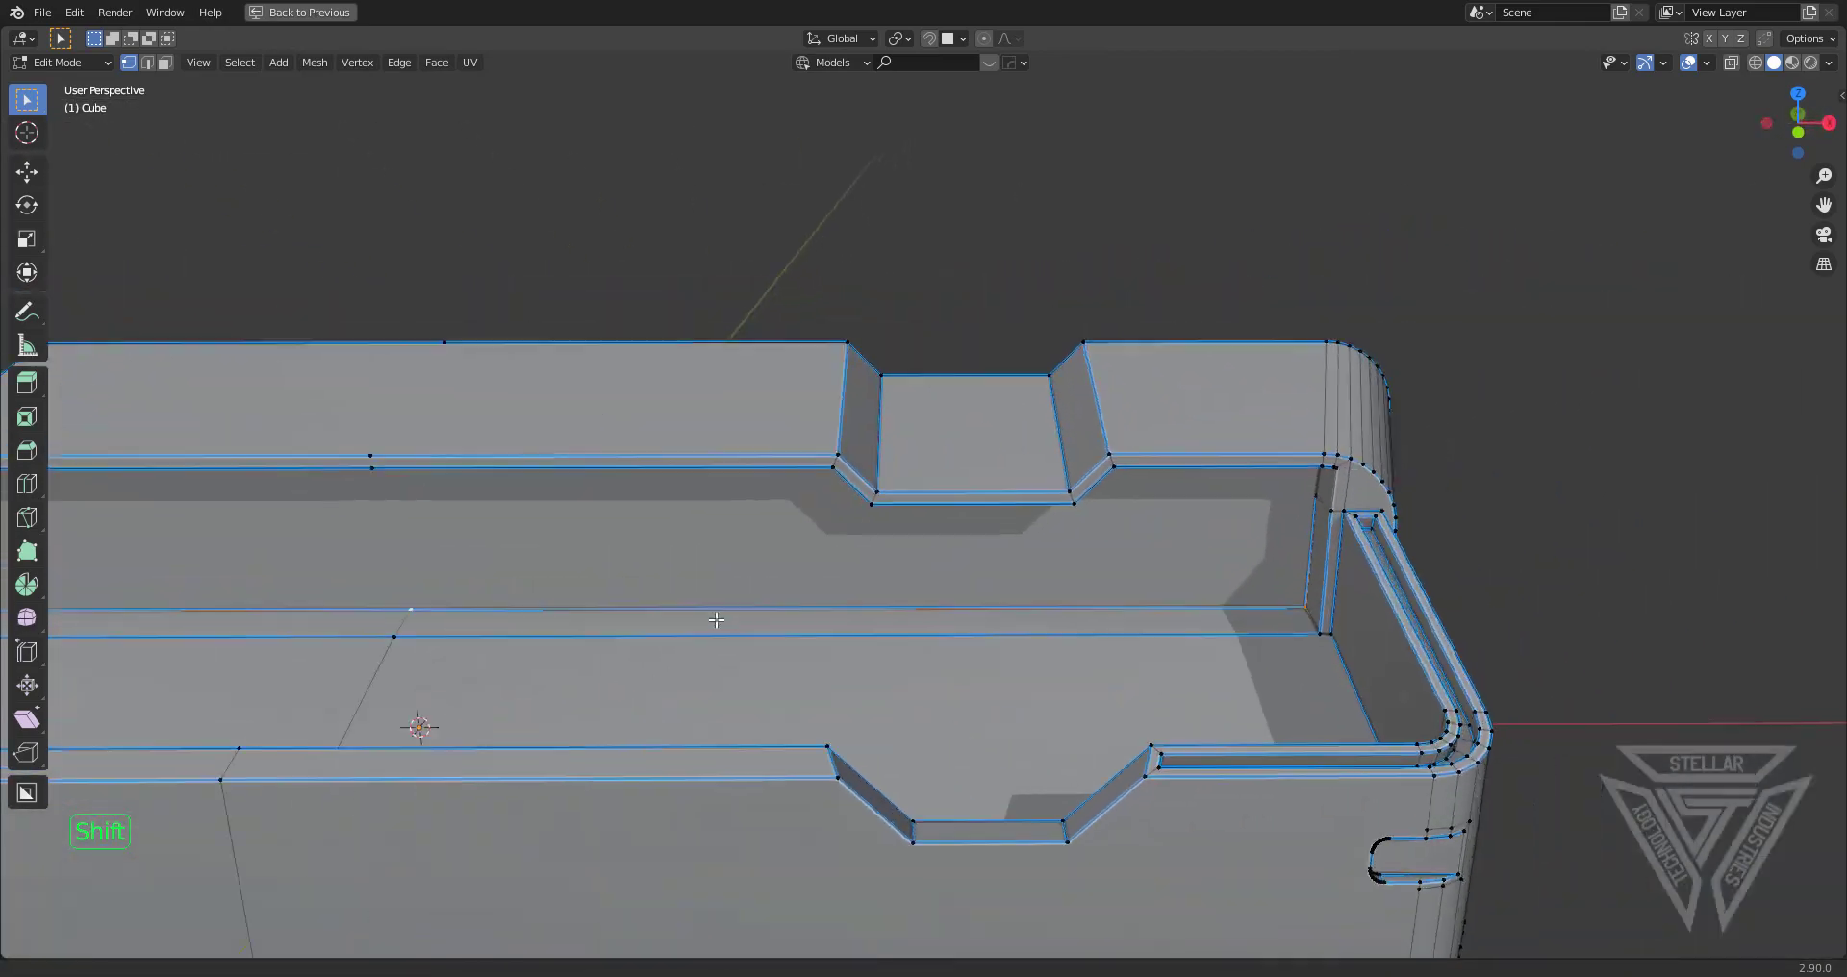
{"action": "key", "text": "Tab"}
{"action": "middle_click_drag", "start_coordinate": [666, 627], "coordinate": [753, 591]}
{"action": "scroll", "coordinate": [1233, 638], "scroll_direction": "down", "scroll_amount": 3}
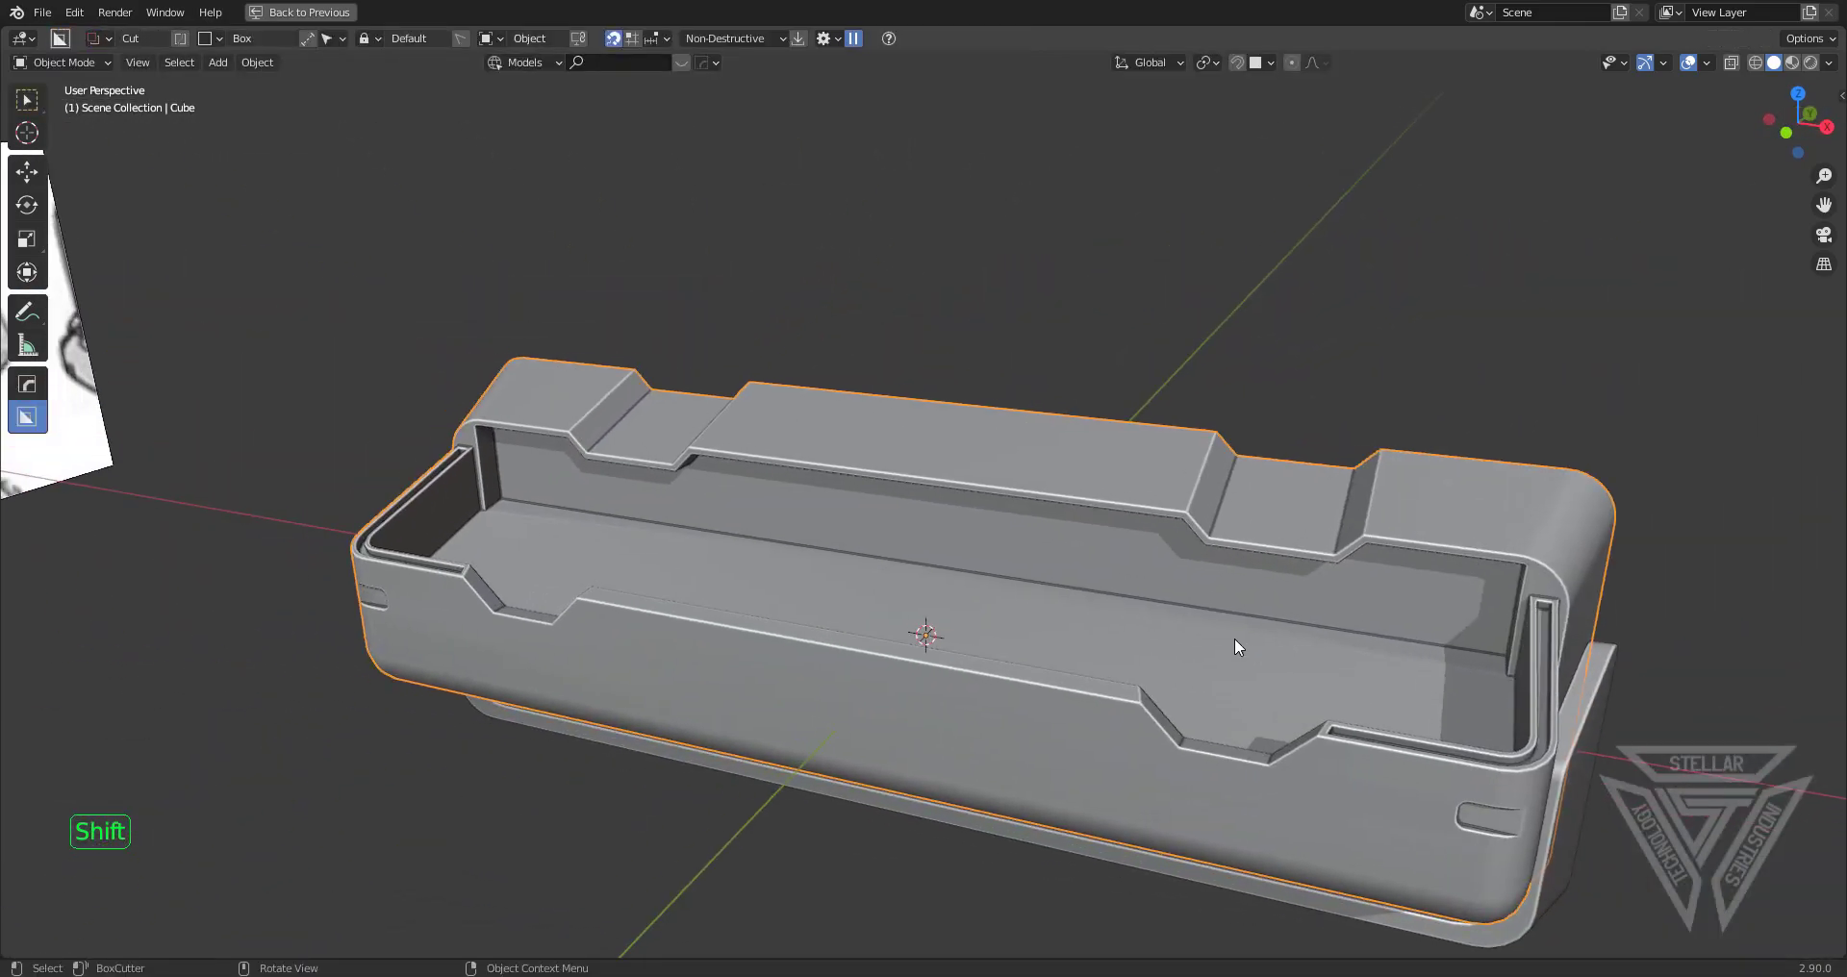
{"action": "middle_click_drag", "start_coordinate": [1233, 638], "coordinate": [1129, 621]}
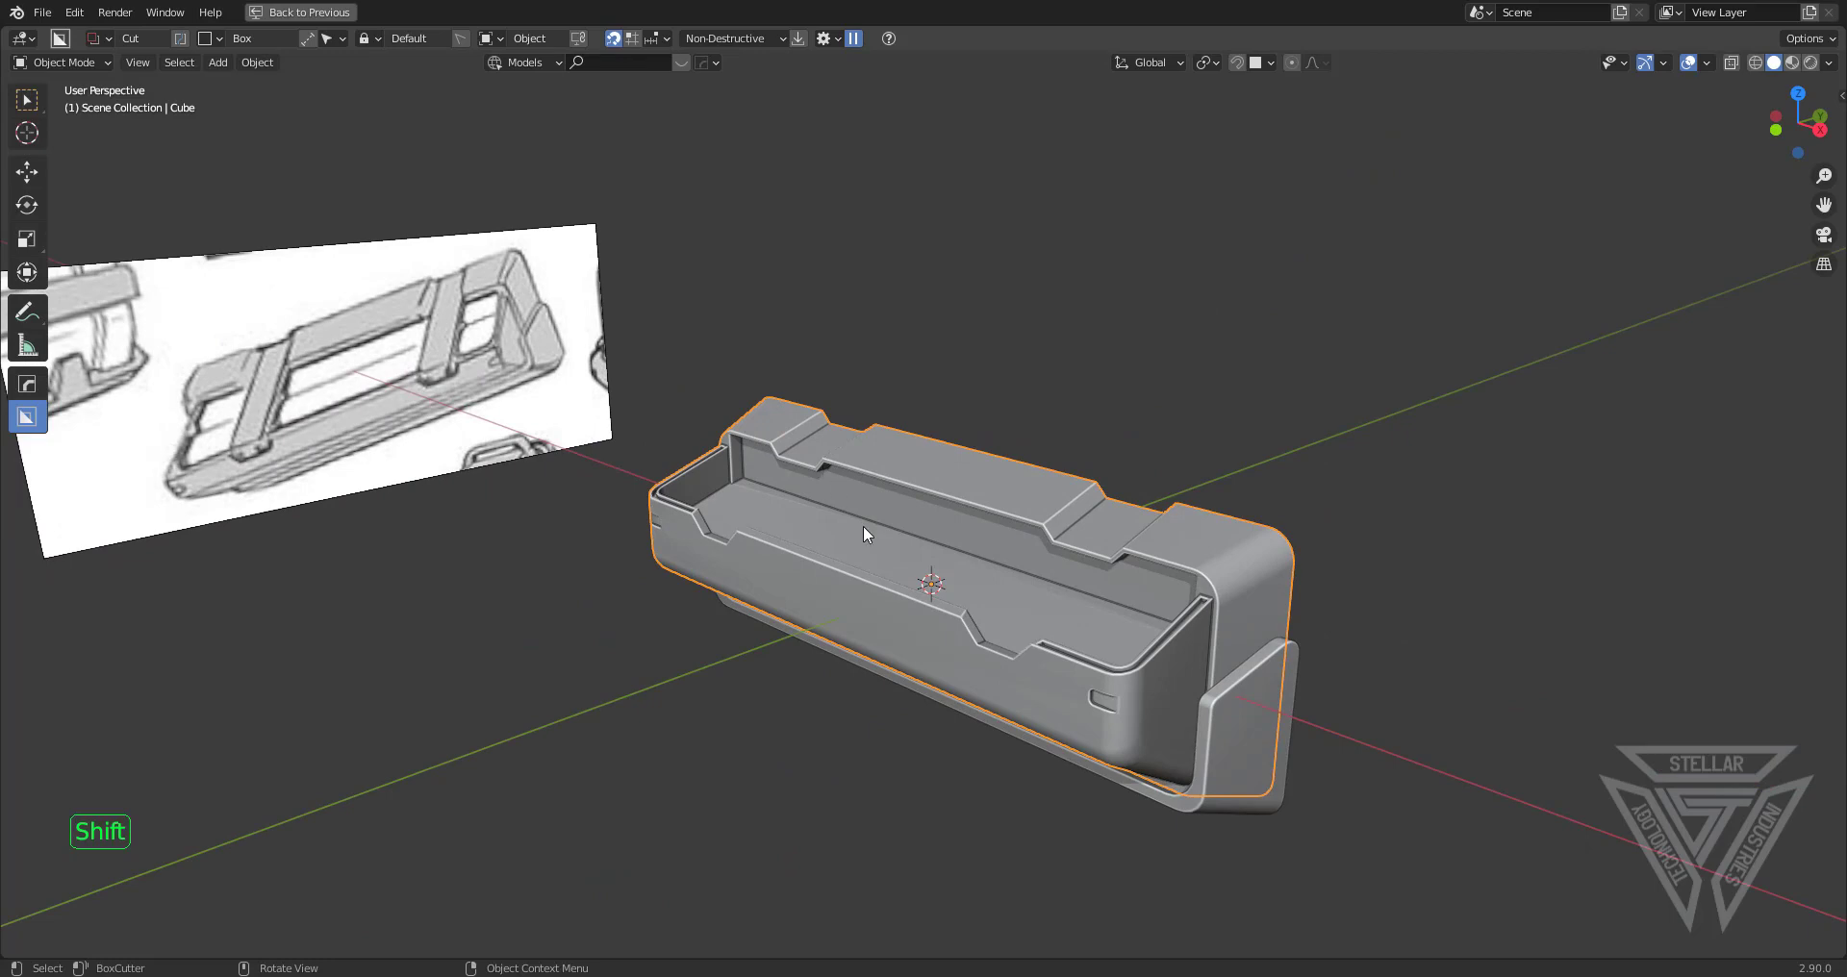
{"action": "scroll", "coordinate": [863, 527], "scroll_direction": "up", "scroll_amount": 3}
{"action": "middle_click_drag", "start_coordinate": [969, 551], "coordinate": [955, 542], "text": "shift"}
{"action": "middle_click_drag", "start_coordinate": [974, 543], "coordinate": [917, 568]}
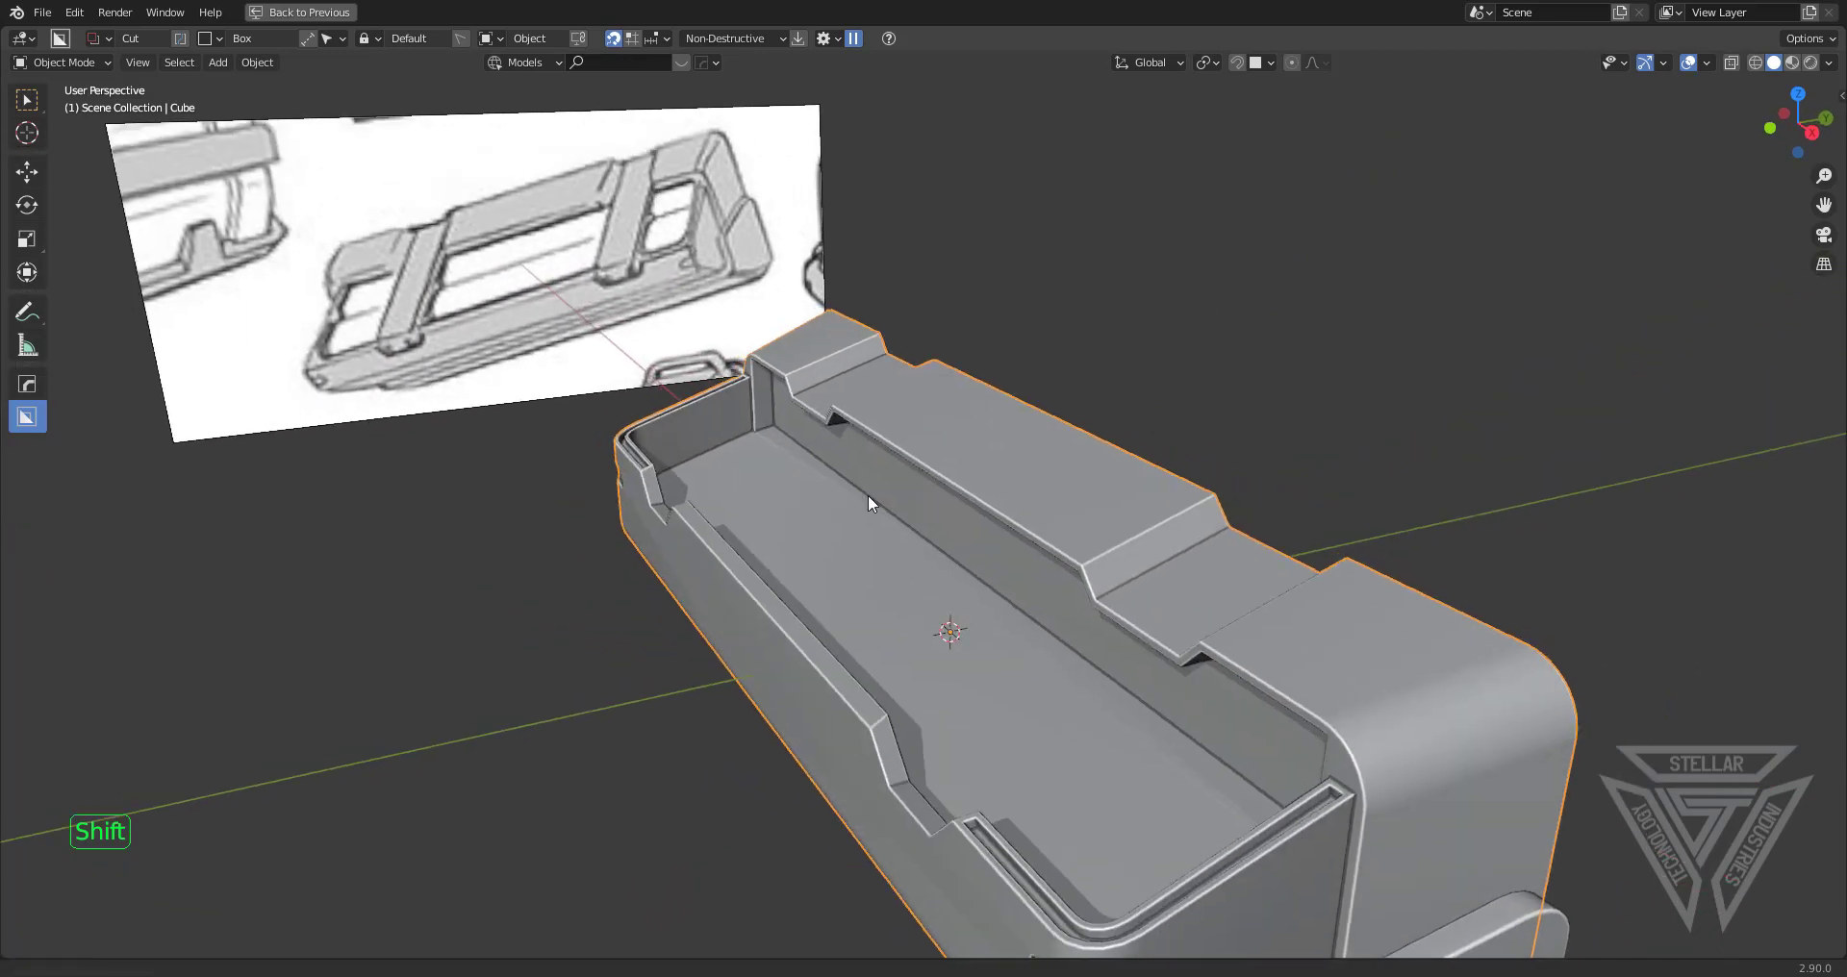
{"action": "middle_click_drag", "start_coordinate": [868, 495], "coordinate": [922, 506], "text": "shift"}
{"action": "scroll", "coordinate": [905, 512], "scroll_direction": "down", "scroll_amount": 4}
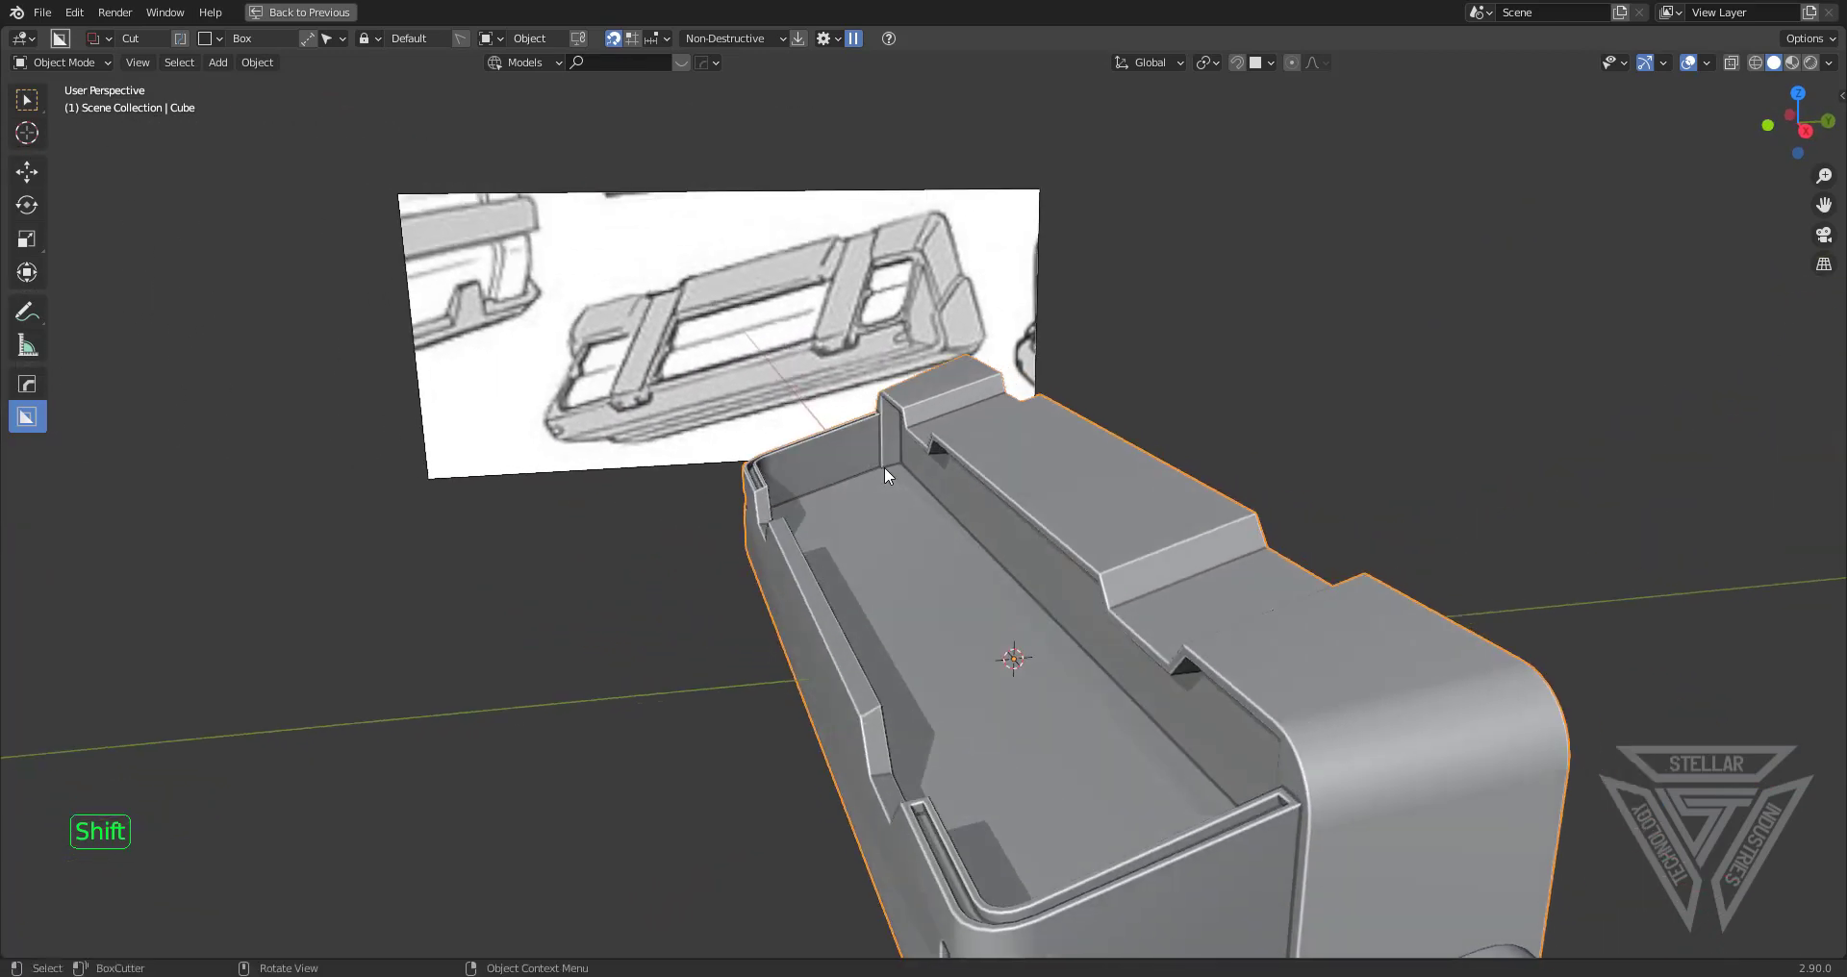
Add a cube mesh at the 3D cursor and scale it down to fit inside the tray
{"action": "key", "text": "shift+a"}
{"action": "mouse_move", "coordinate": [1308, 407]}
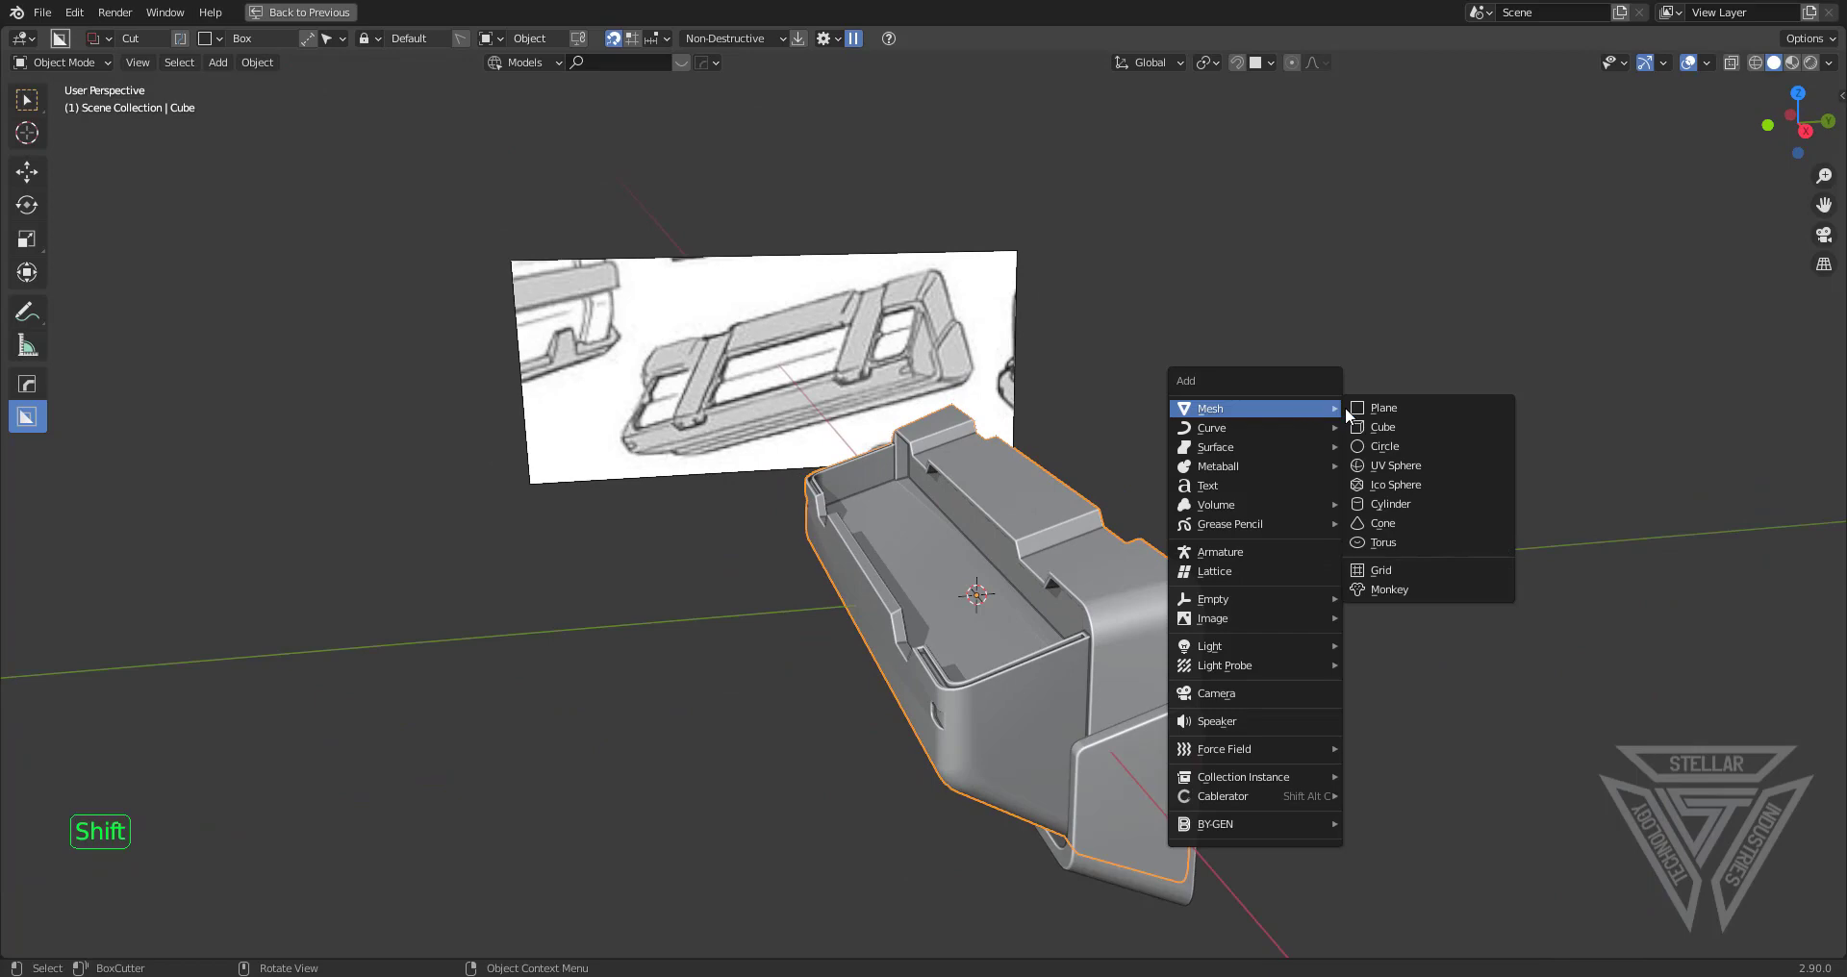
{"action": "left_click", "coordinate": [1443, 426]}
{"action": "scroll", "coordinate": [1443, 423], "scroll_direction": "down", "scroll_amount": 2}
{"action": "key", "text": "s"}
{"action": "left_click", "coordinate": [991, 579]}
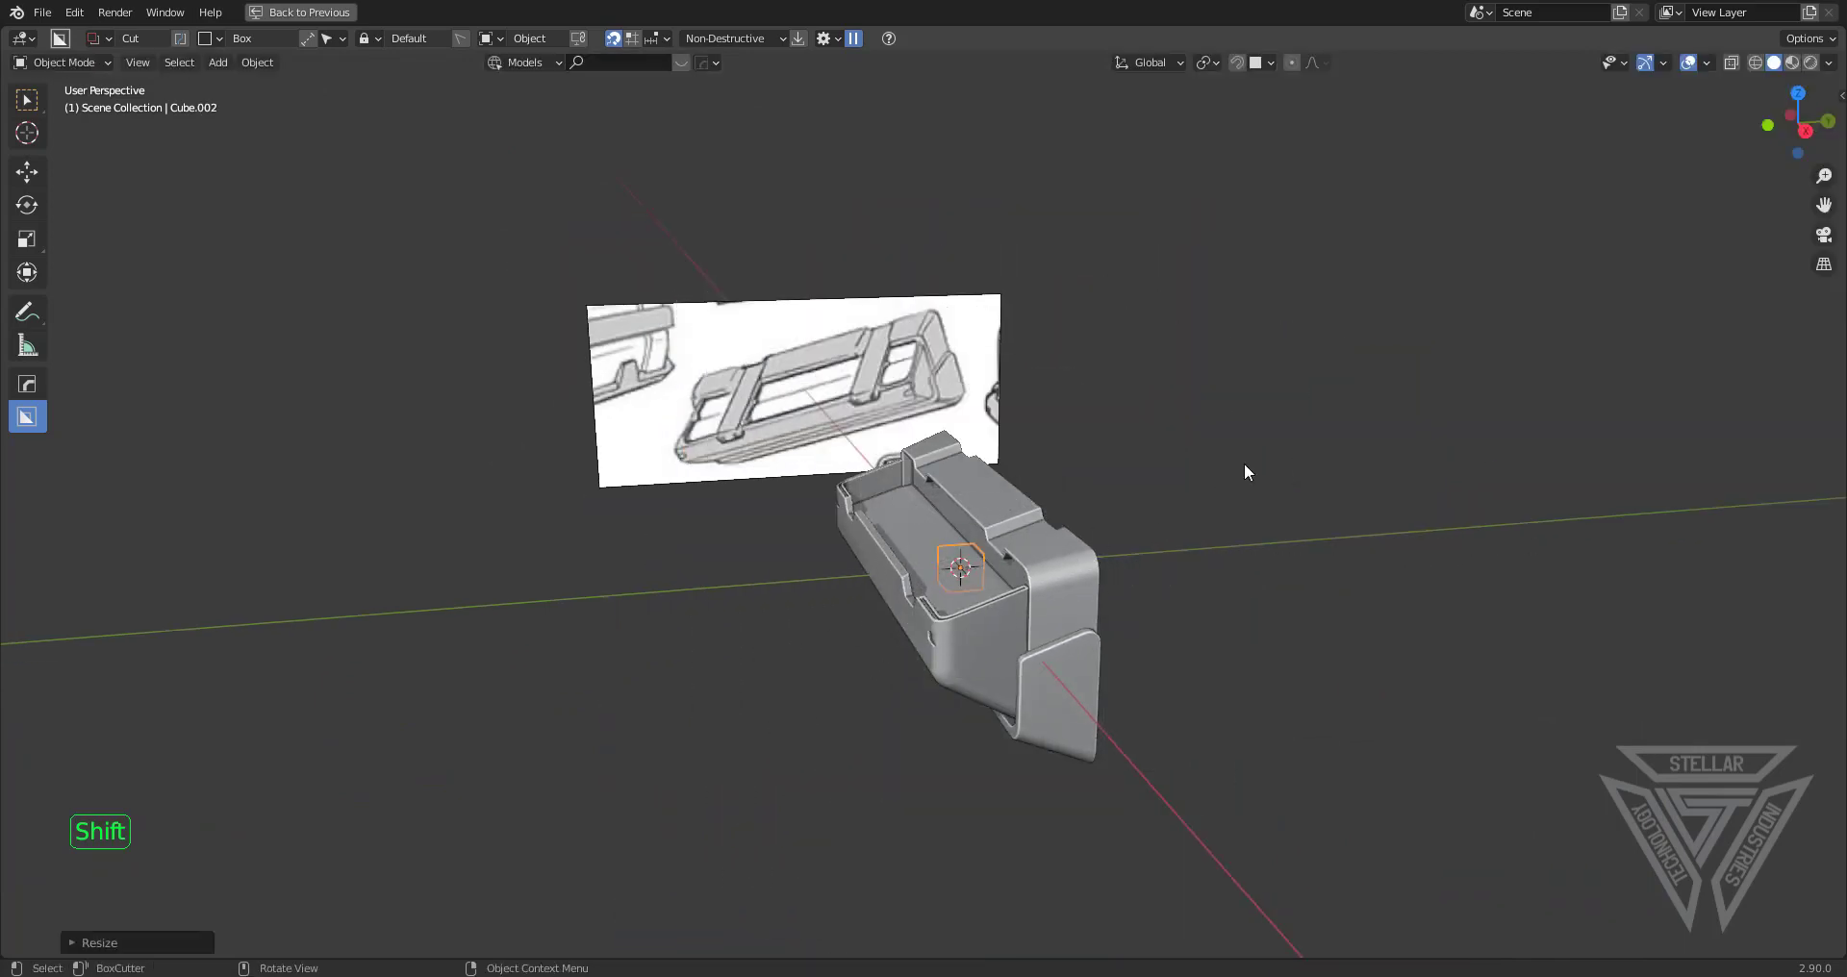
In top view, move the cube over the tray floor beside the block's edge and scale it slightly smaller
{"action": "left_click", "coordinate": [1797, 91]}
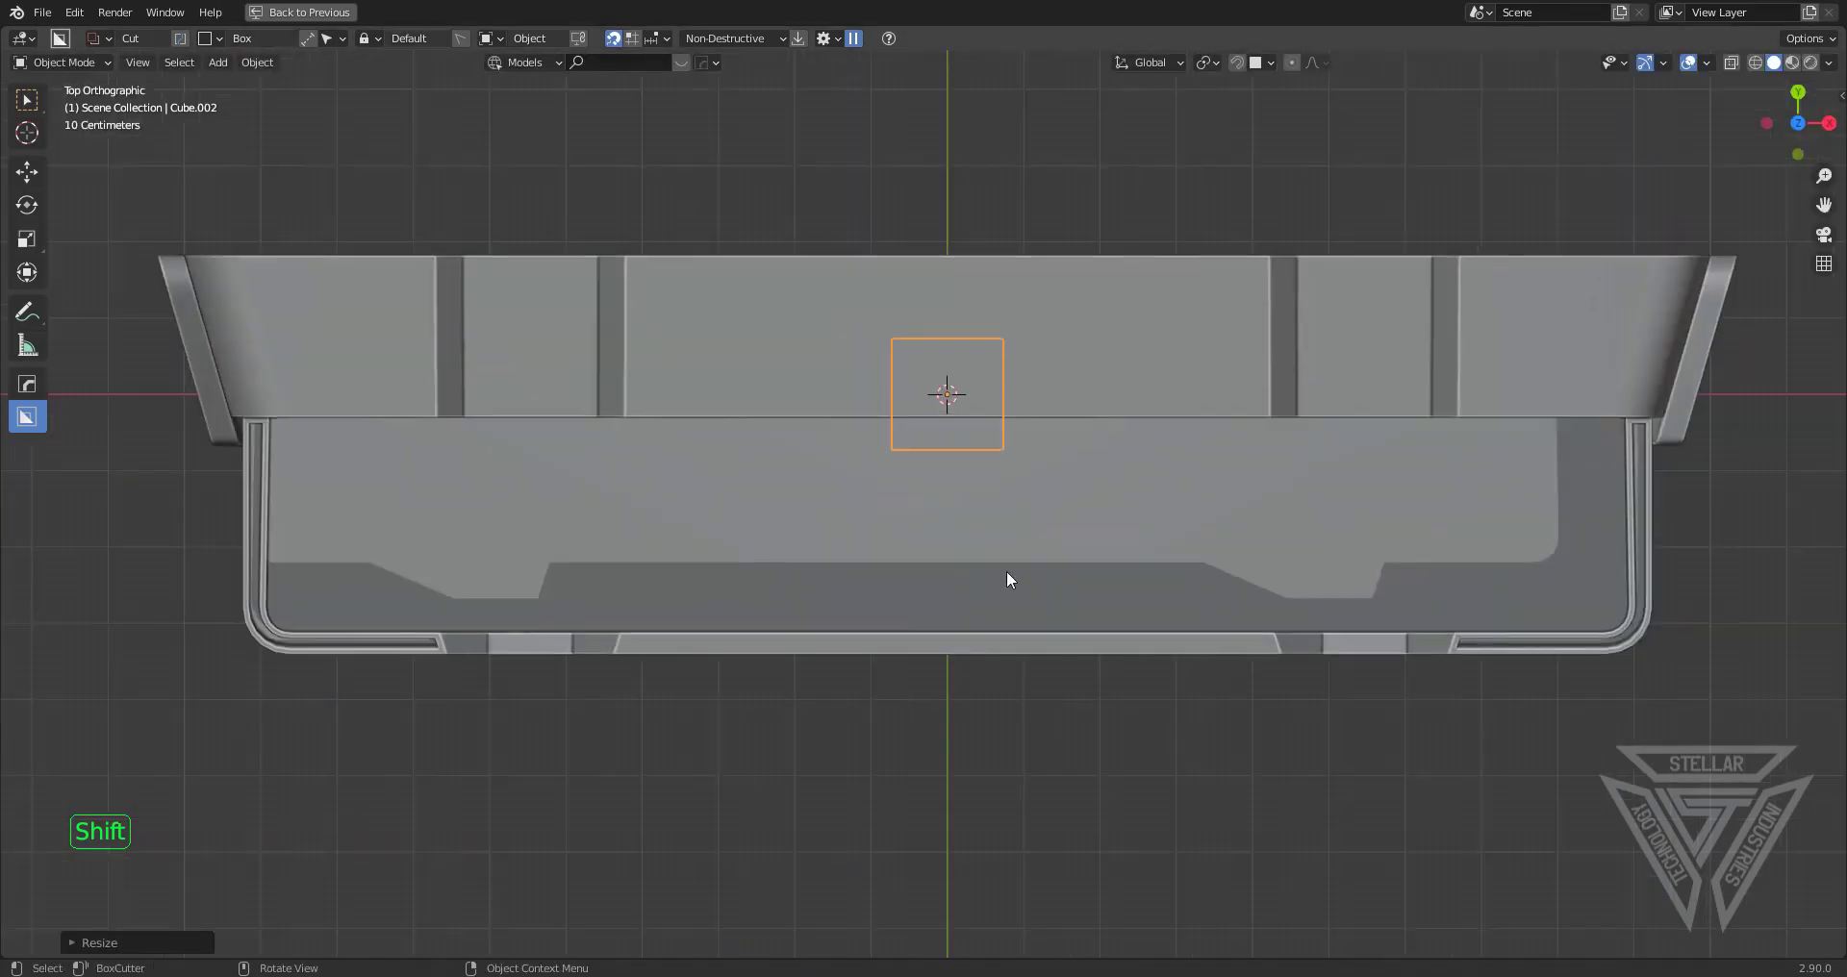
{"action": "key", "text": "g"}
{"action": "left_click", "coordinate": [1146, 563]}
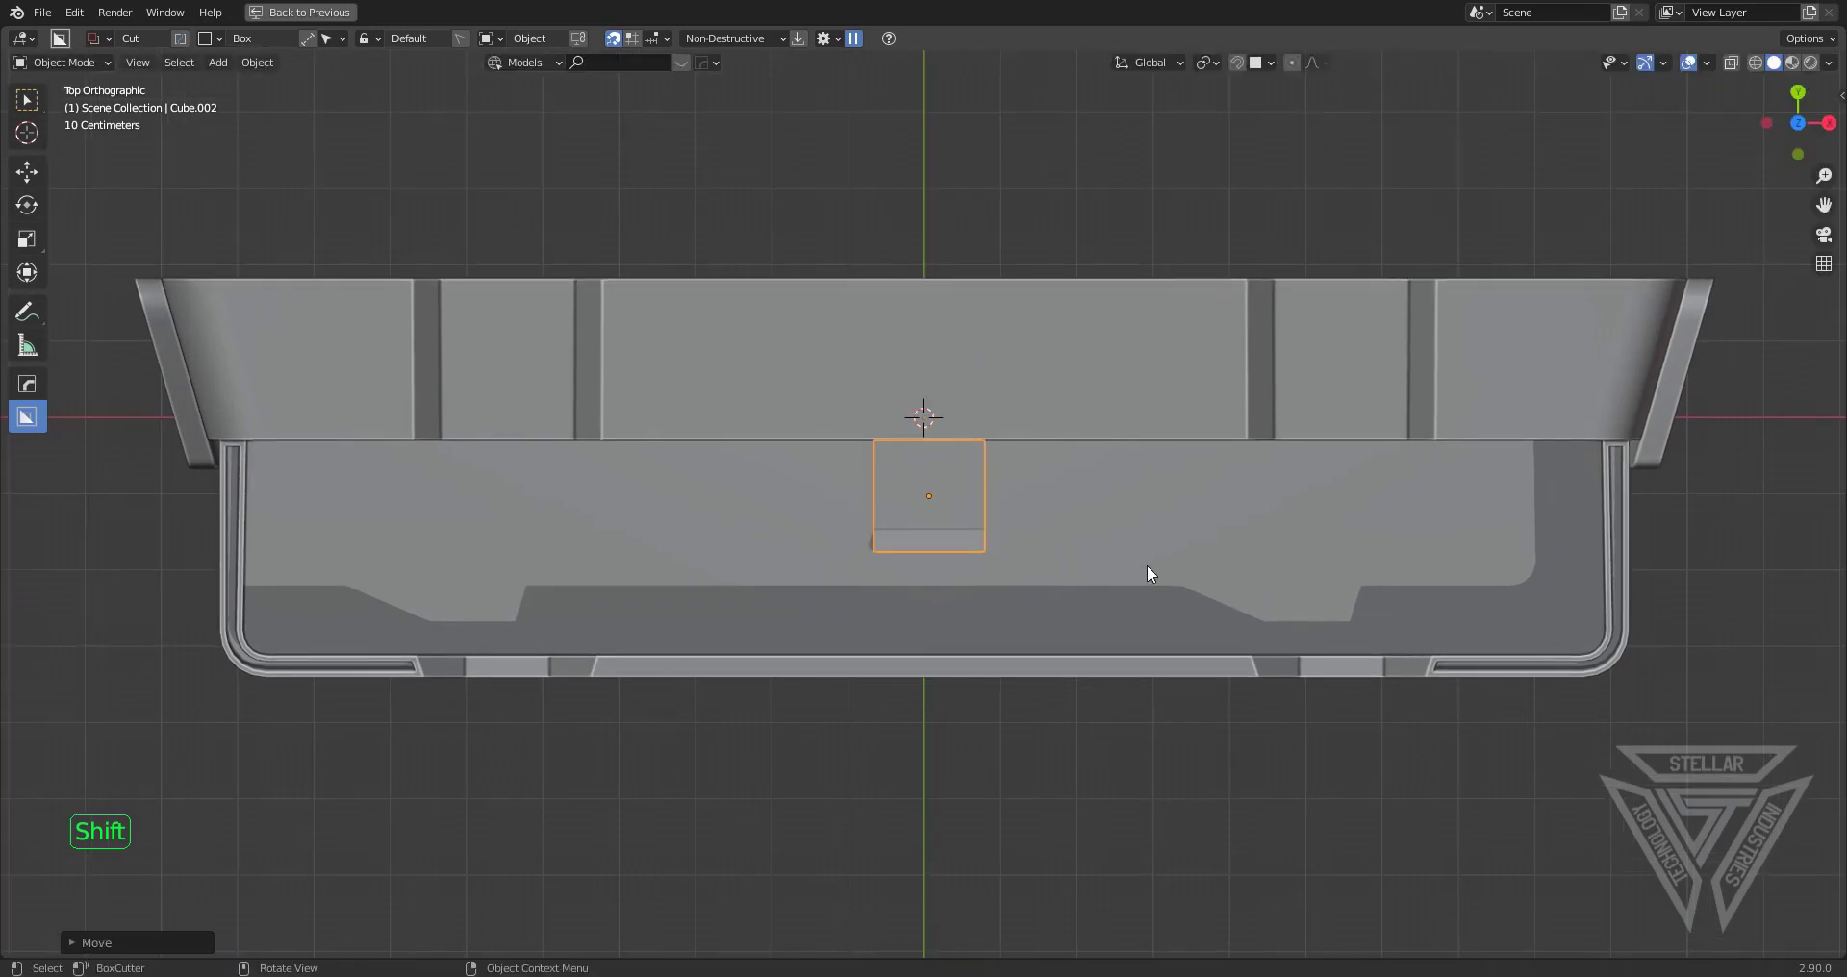
{"action": "key", "text": "s"}
{"action": "left_click", "coordinate": [1142, 557]}
Try to duplicate the cube along Y toward the tray's front wall
{"action": "key", "text": "shift+d"}
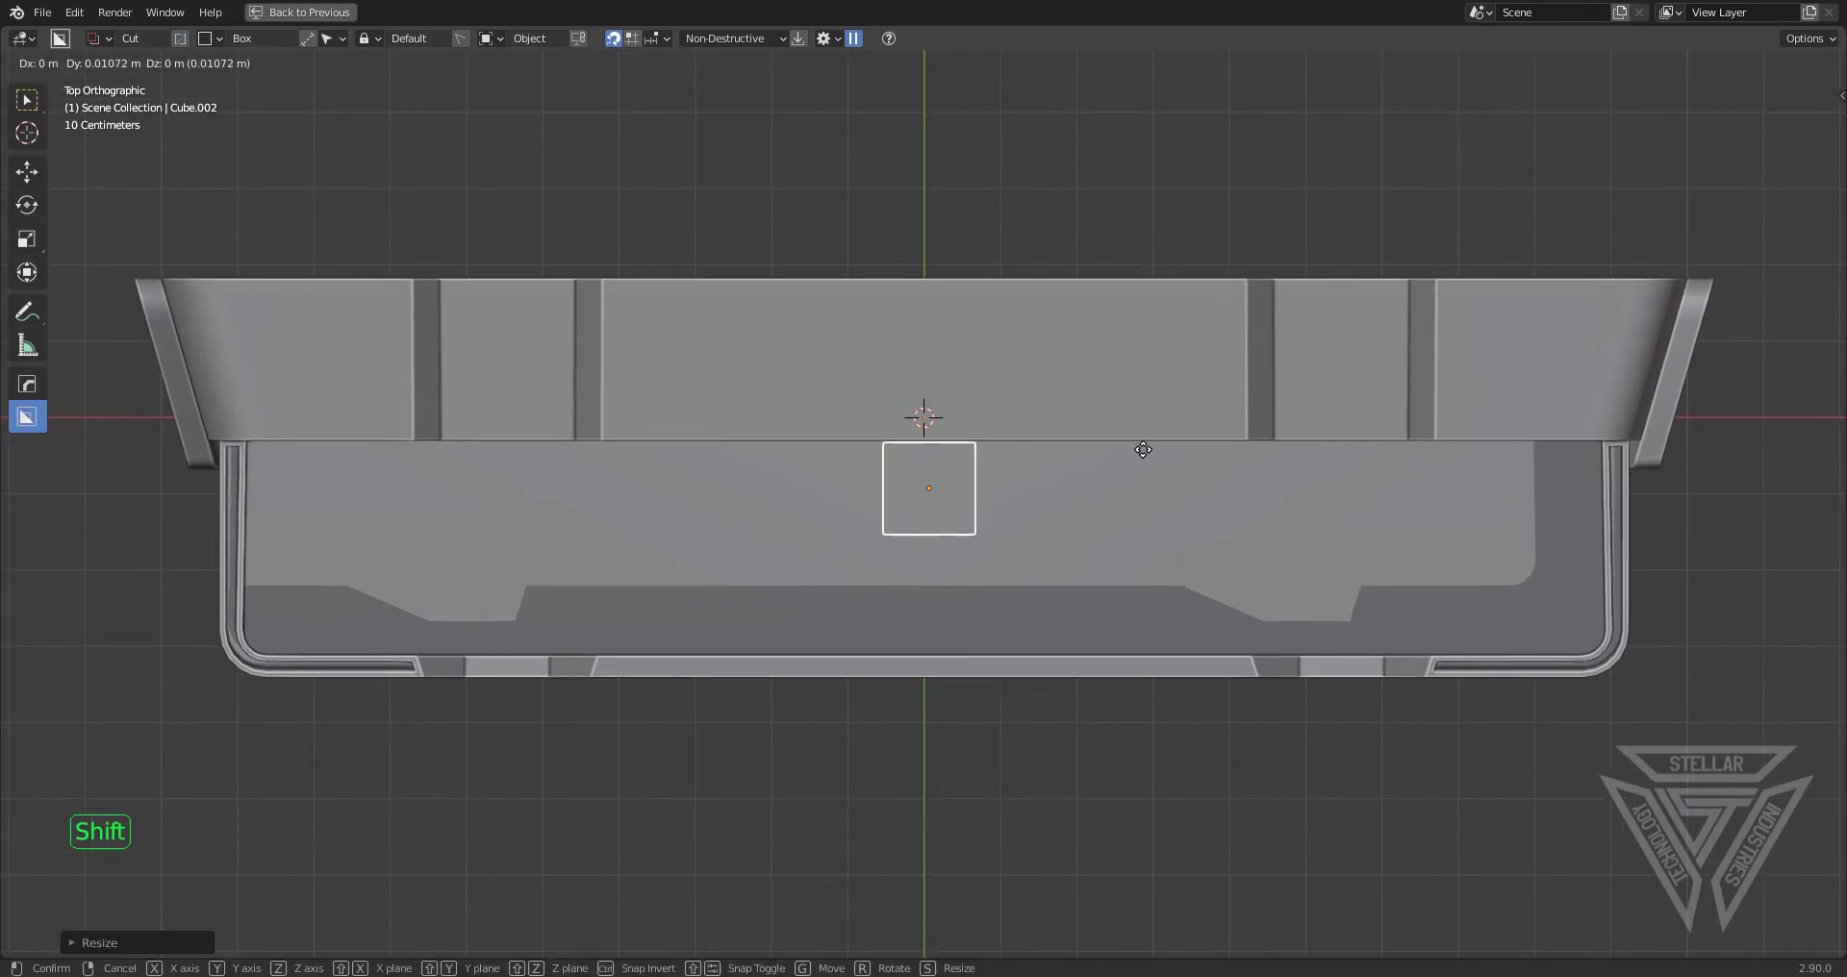
{"action": "left_click", "coordinate": [1143, 448]}
{"action": "key", "text": "shift+d"}
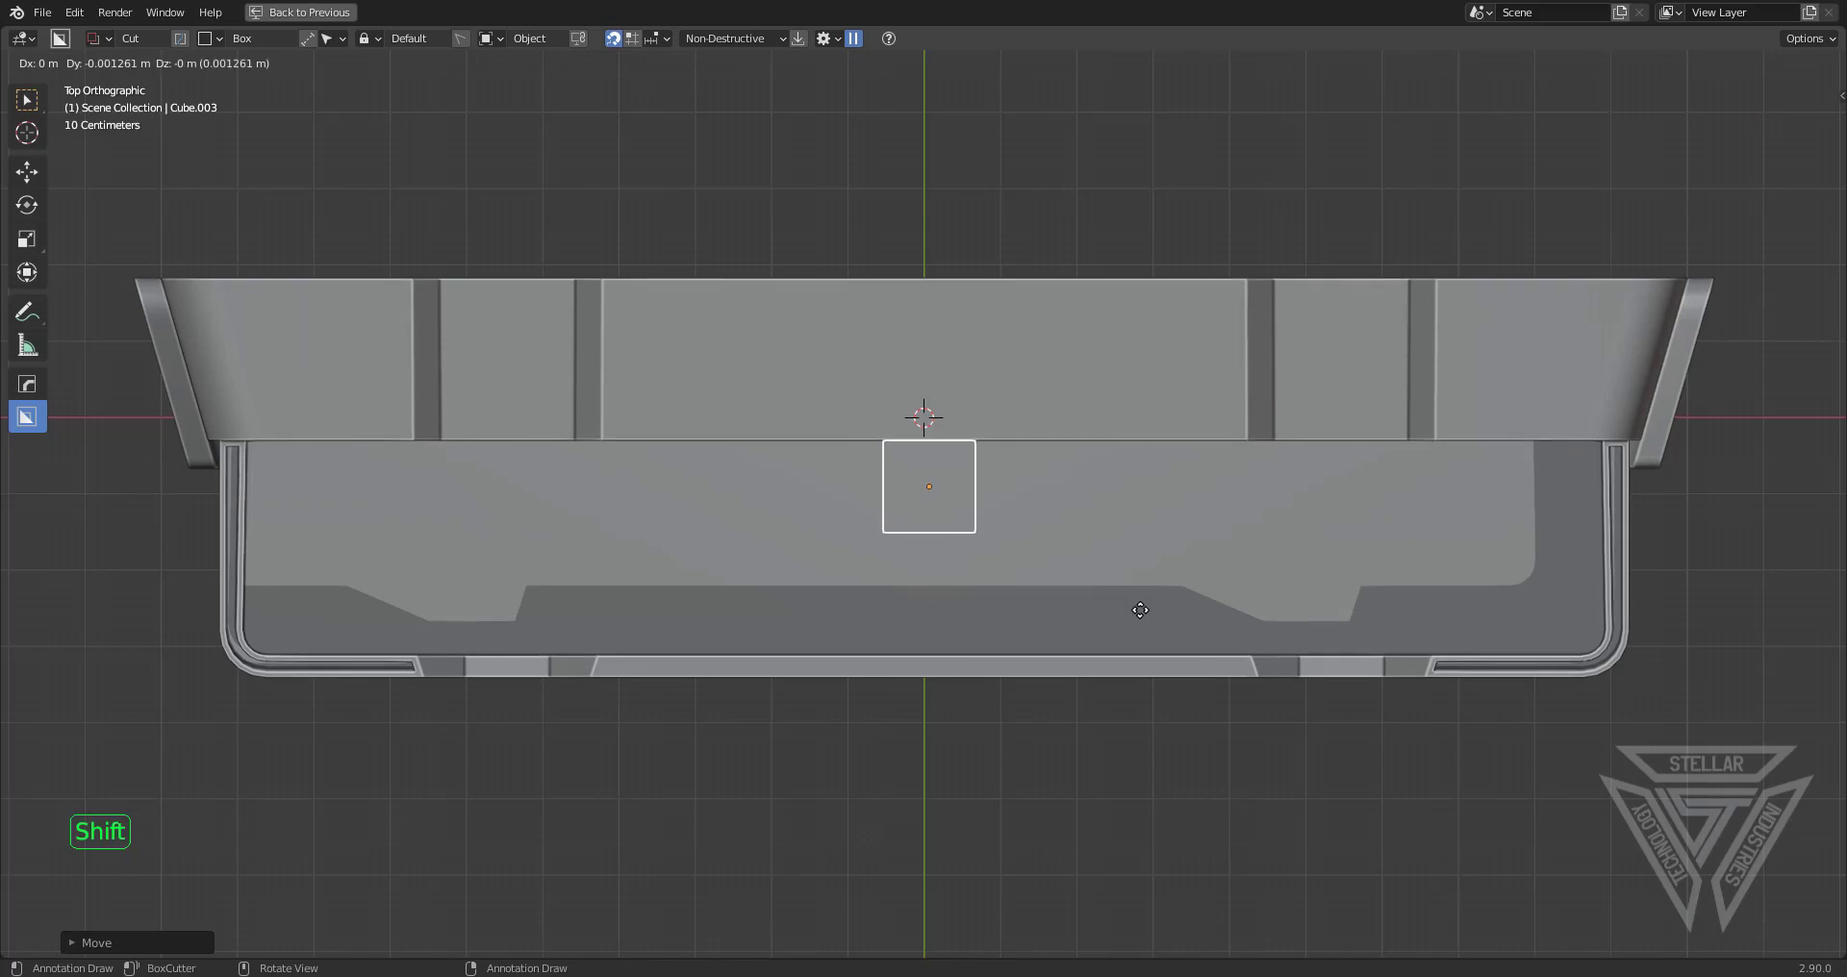
{"action": "key", "text": "Escape"}
{"action": "key", "text": "shift+d"}
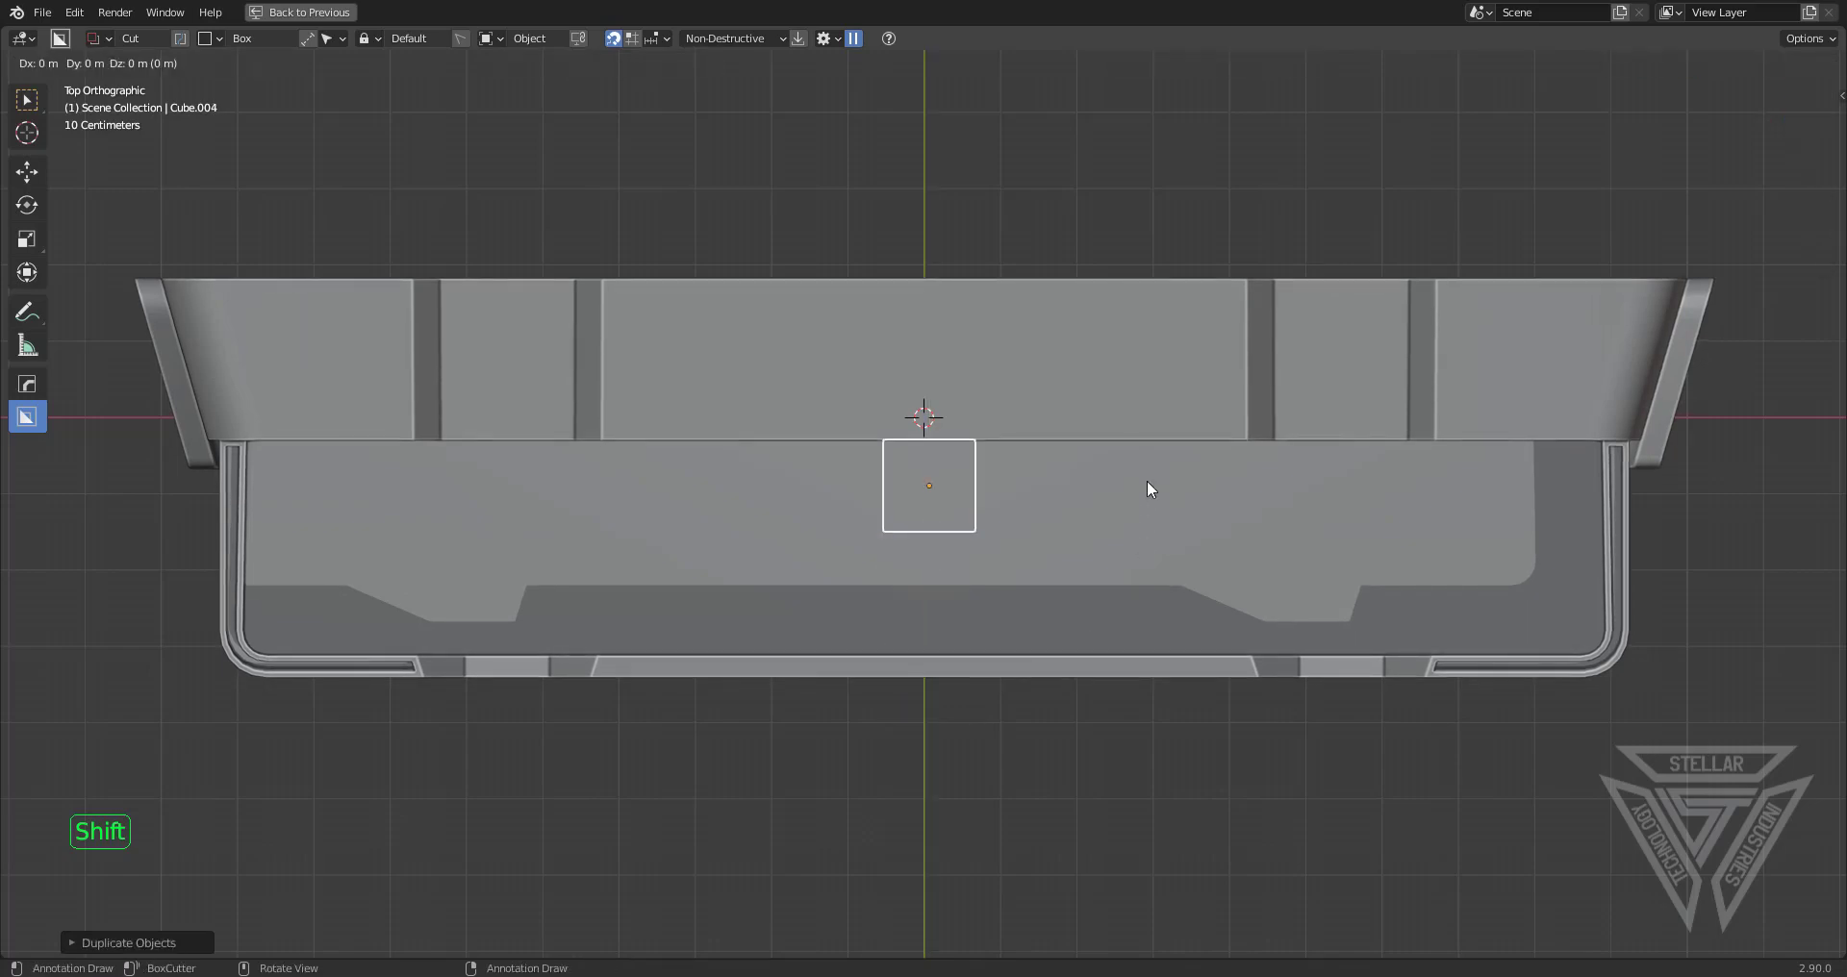
{"action": "key", "text": "y"}
{"action": "key", "text": "Escape"}
Delete the surplus overlapping cubes, leaving a single cube in the tray
{"action": "middle_click_drag", "start_coordinate": [1132, 621], "coordinate": [1037, 494]}
{"action": "key", "text": "x"}
{"action": "left_click", "coordinate": [1106, 639]}
{"action": "scroll", "coordinate": [987, 620], "scroll_direction": "up", "scroll_amount": 4}
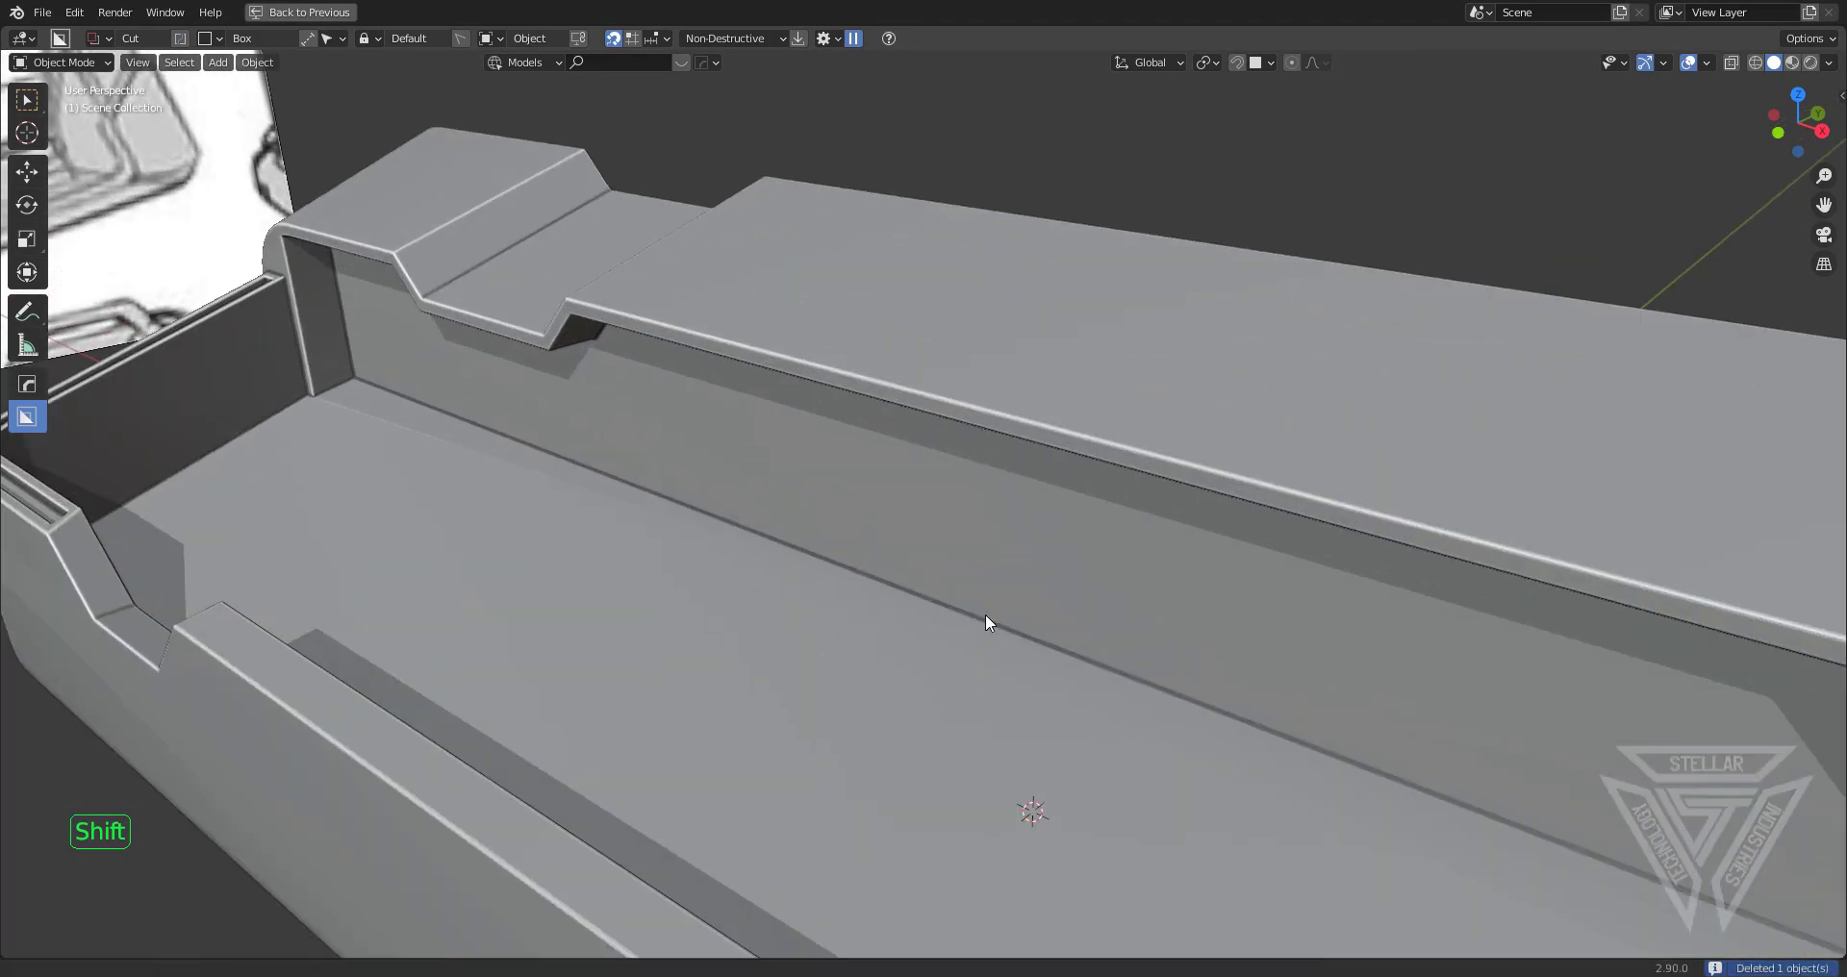
{"action": "middle_click_drag", "start_coordinate": [987, 620], "coordinate": [899, 492]}
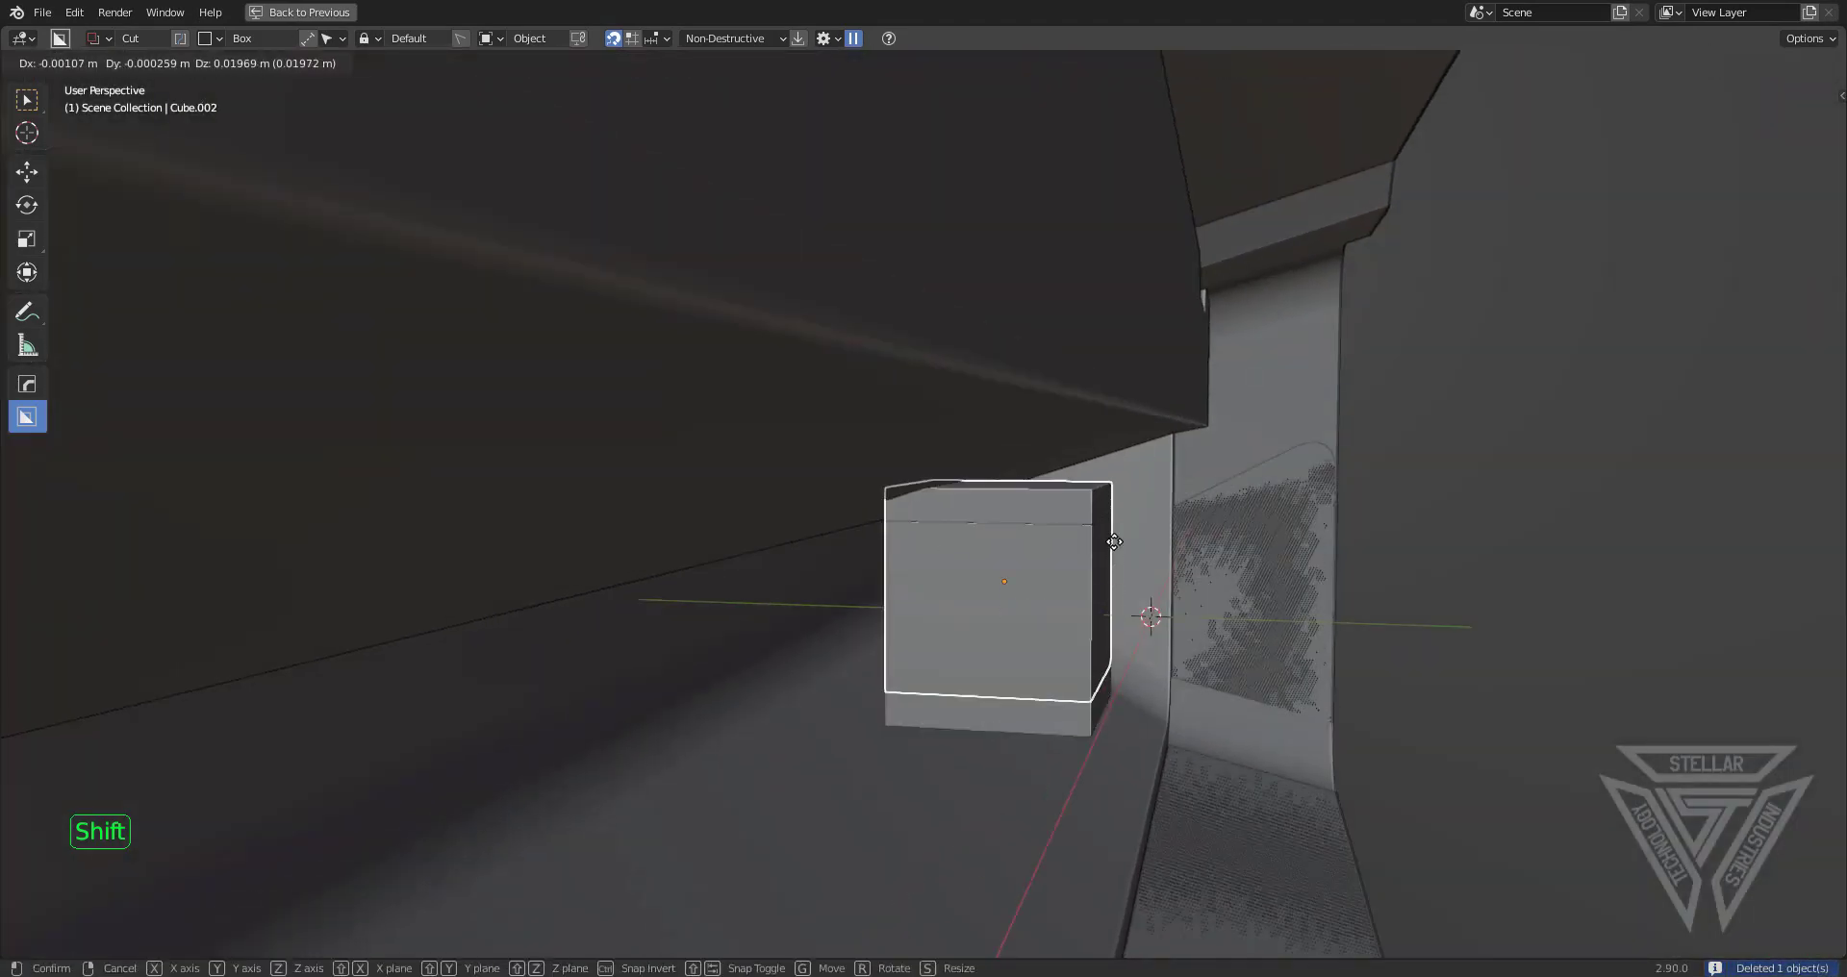
{"action": "key", "text": "x"}
{"action": "left_click", "coordinate": [1041, 604]}
Raise the remaining cube along Z above the tray floor
{"action": "left_click", "coordinate": [1009, 573]}
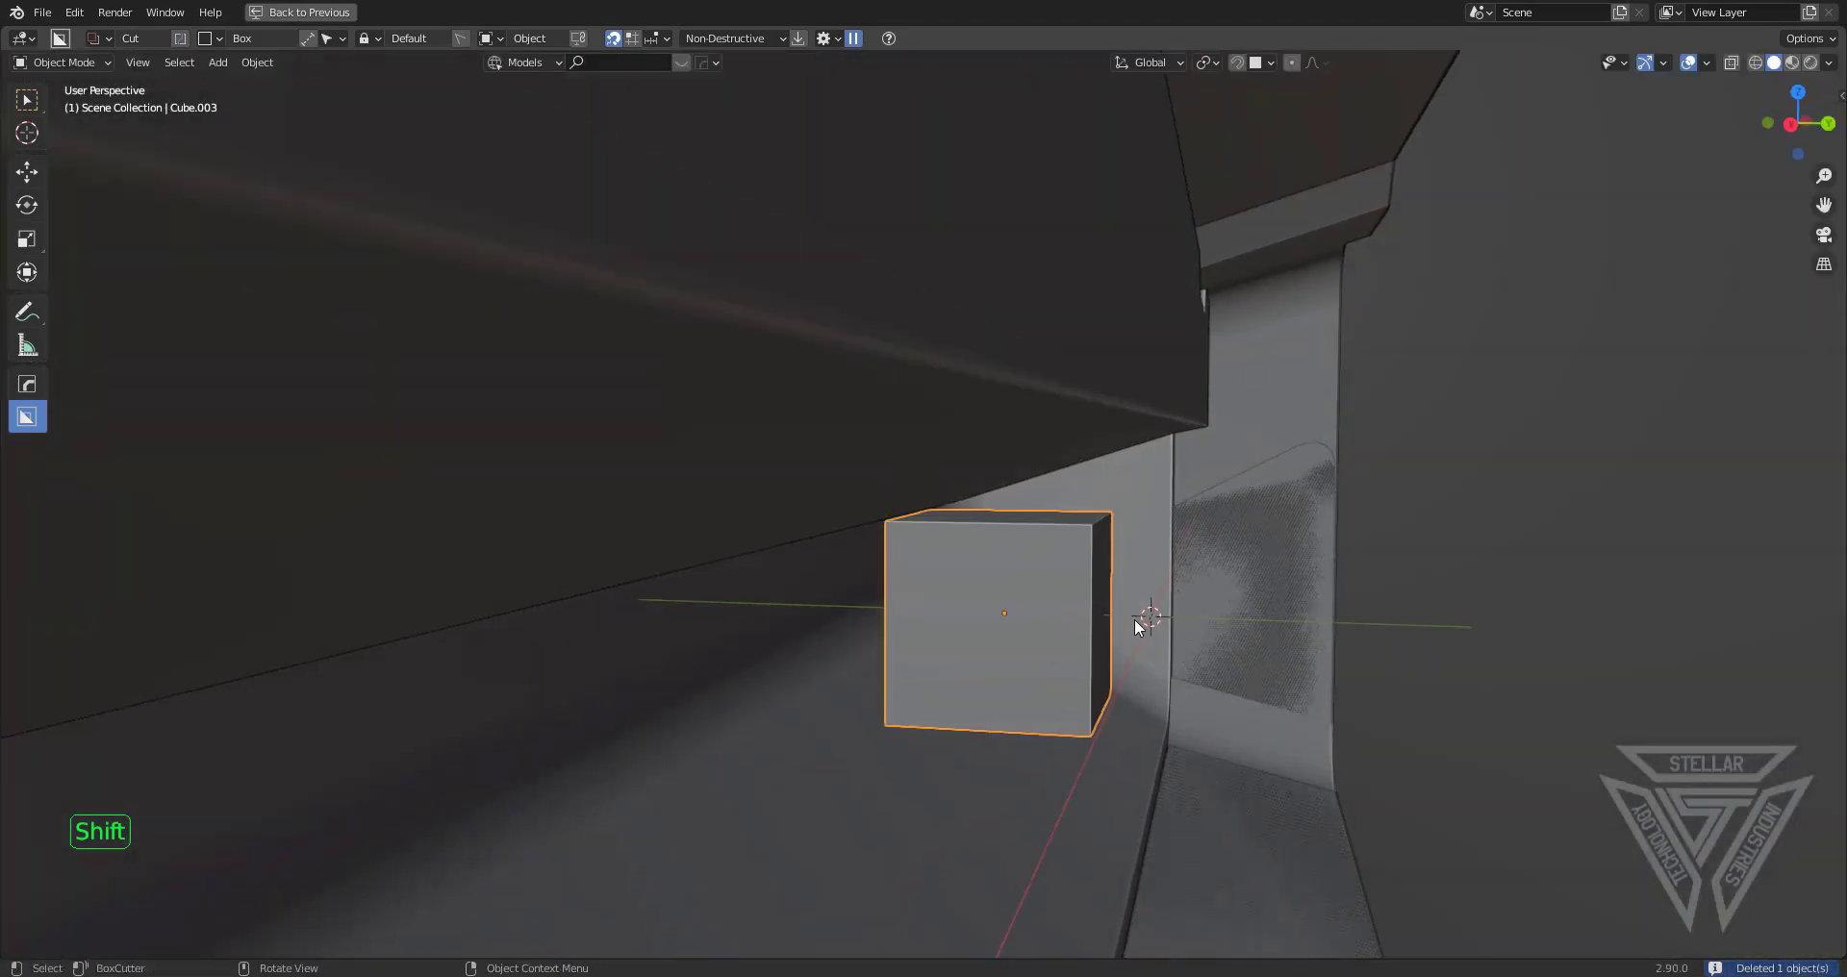
{"action": "key", "text": "g"}
{"action": "key", "text": "z"}
{"action": "left_click", "coordinate": [1126, 363]}
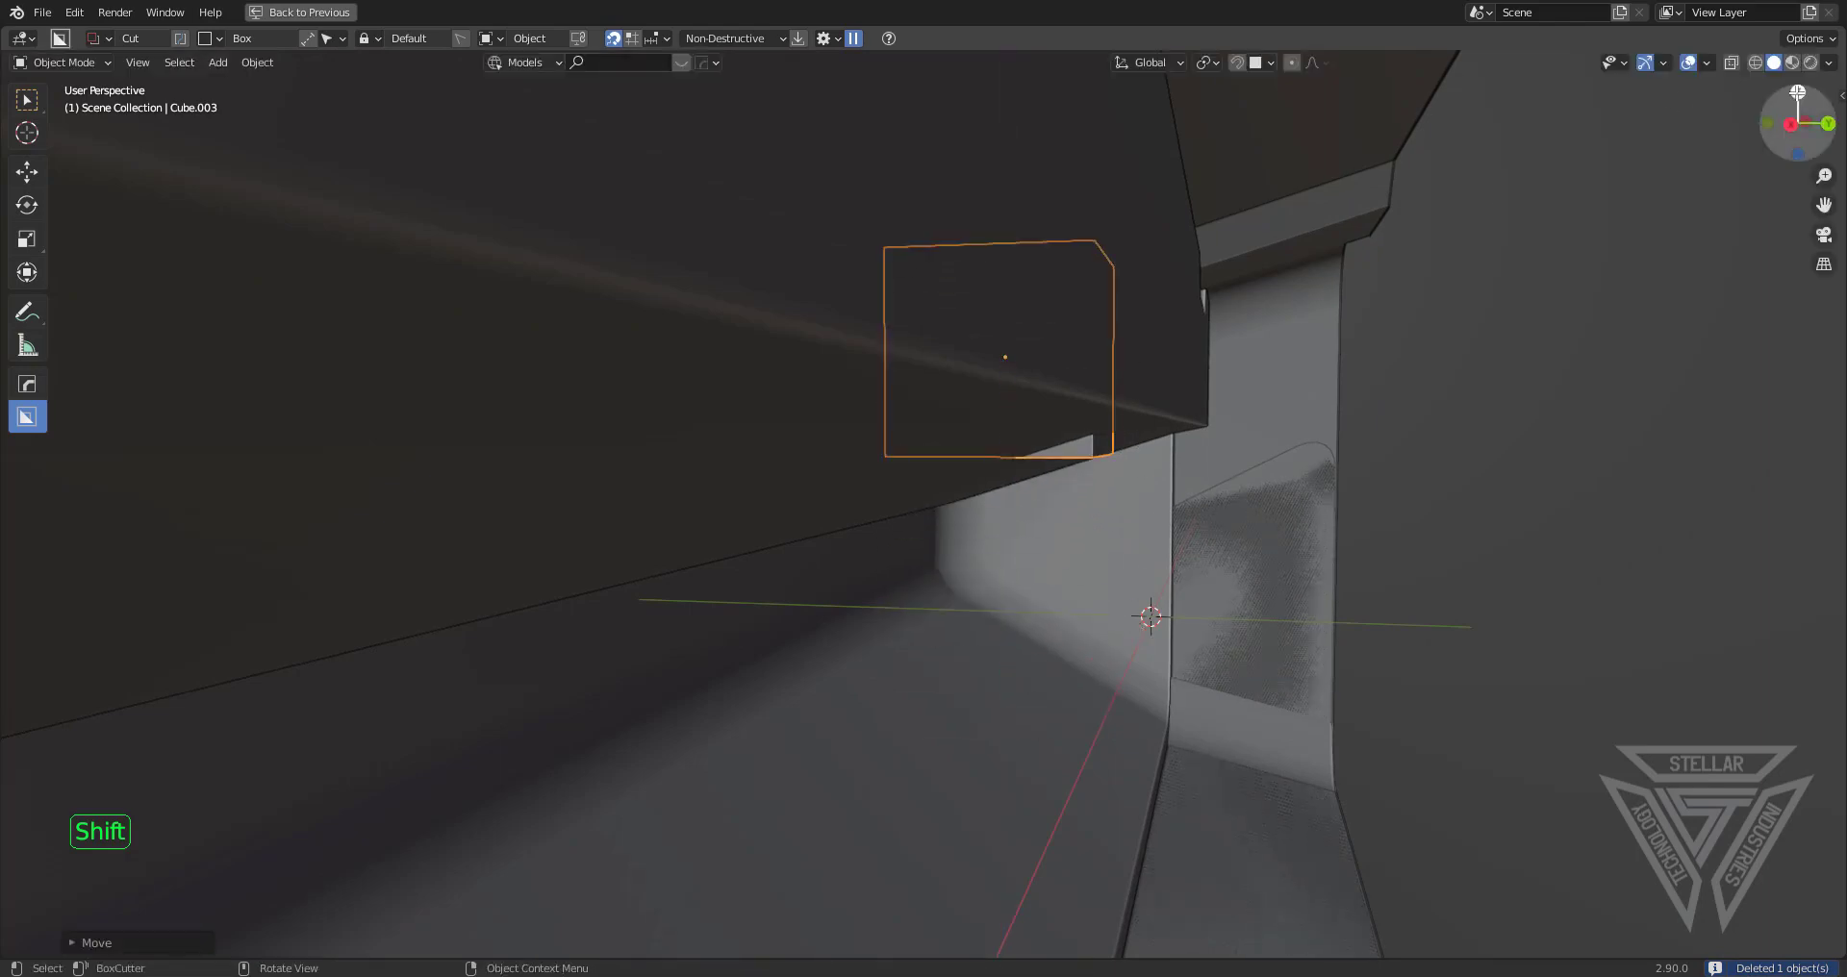
In top view, duplicate the cube along Y and place the copy directly against its front side
{"action": "key", "text": "KP_7"}
{"action": "middle_click_drag", "start_coordinate": [985, 586], "coordinate": [1251, 576], "text": "shift"}
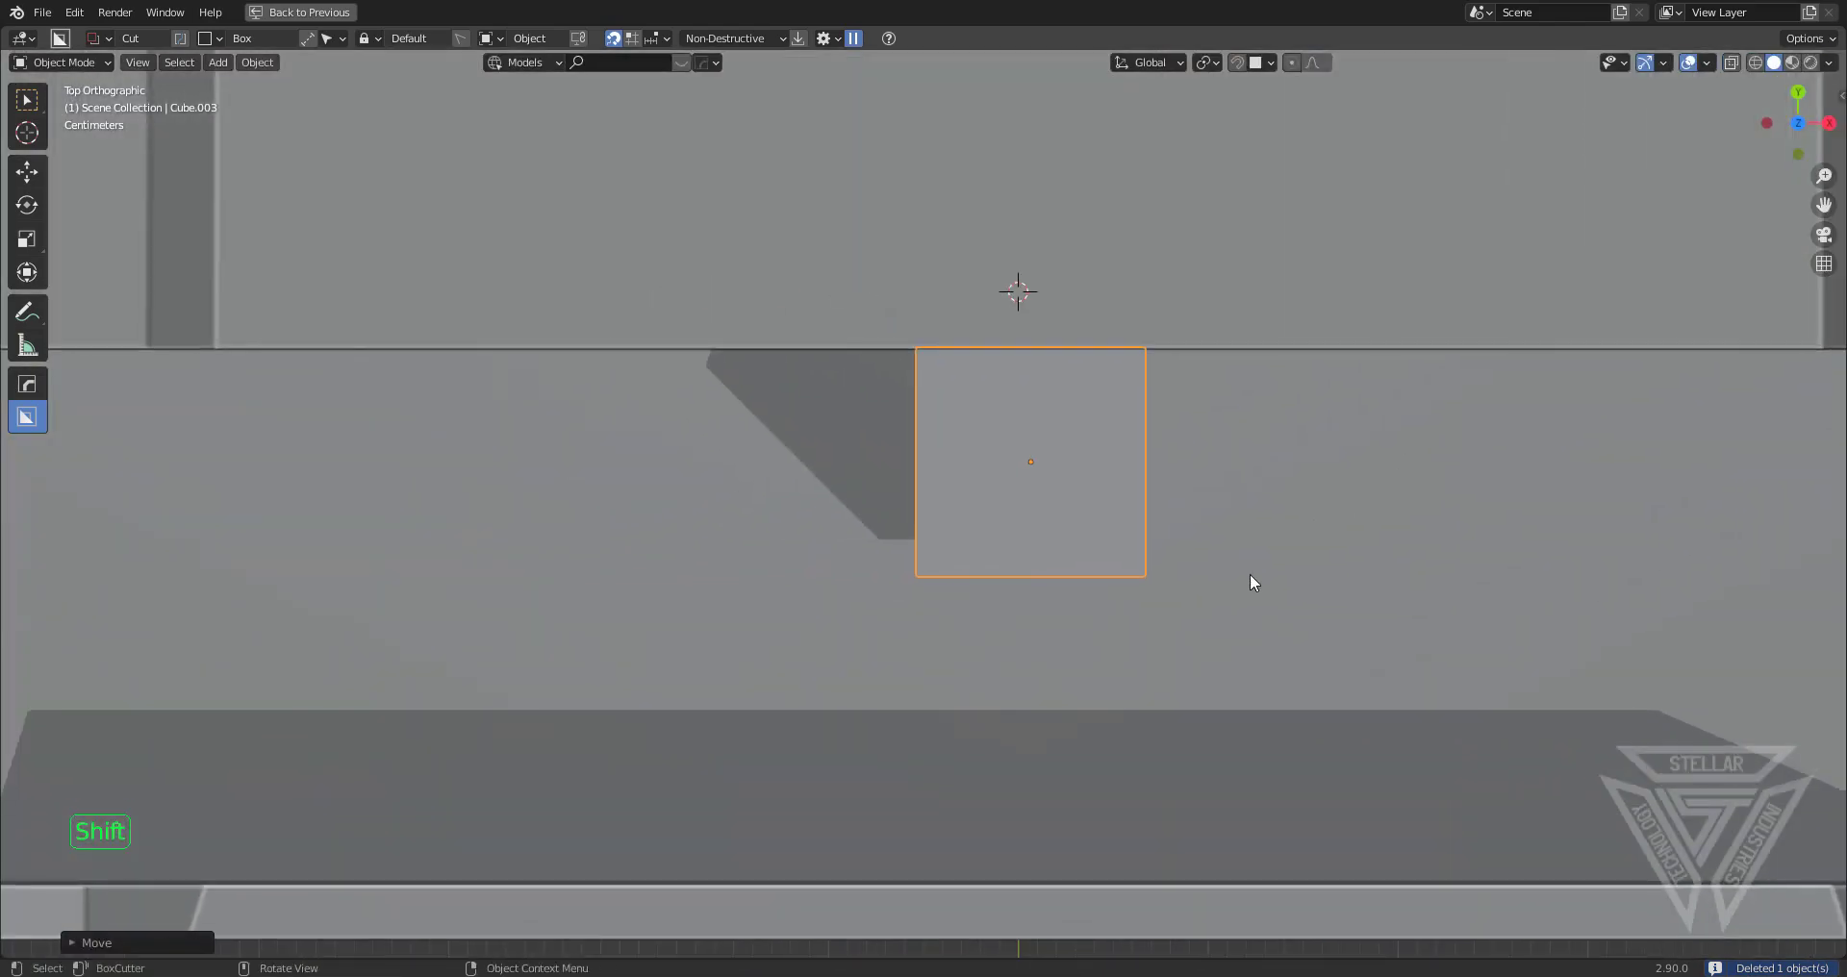
{"action": "key", "text": "shift+d"}
{"action": "key", "text": "y"}
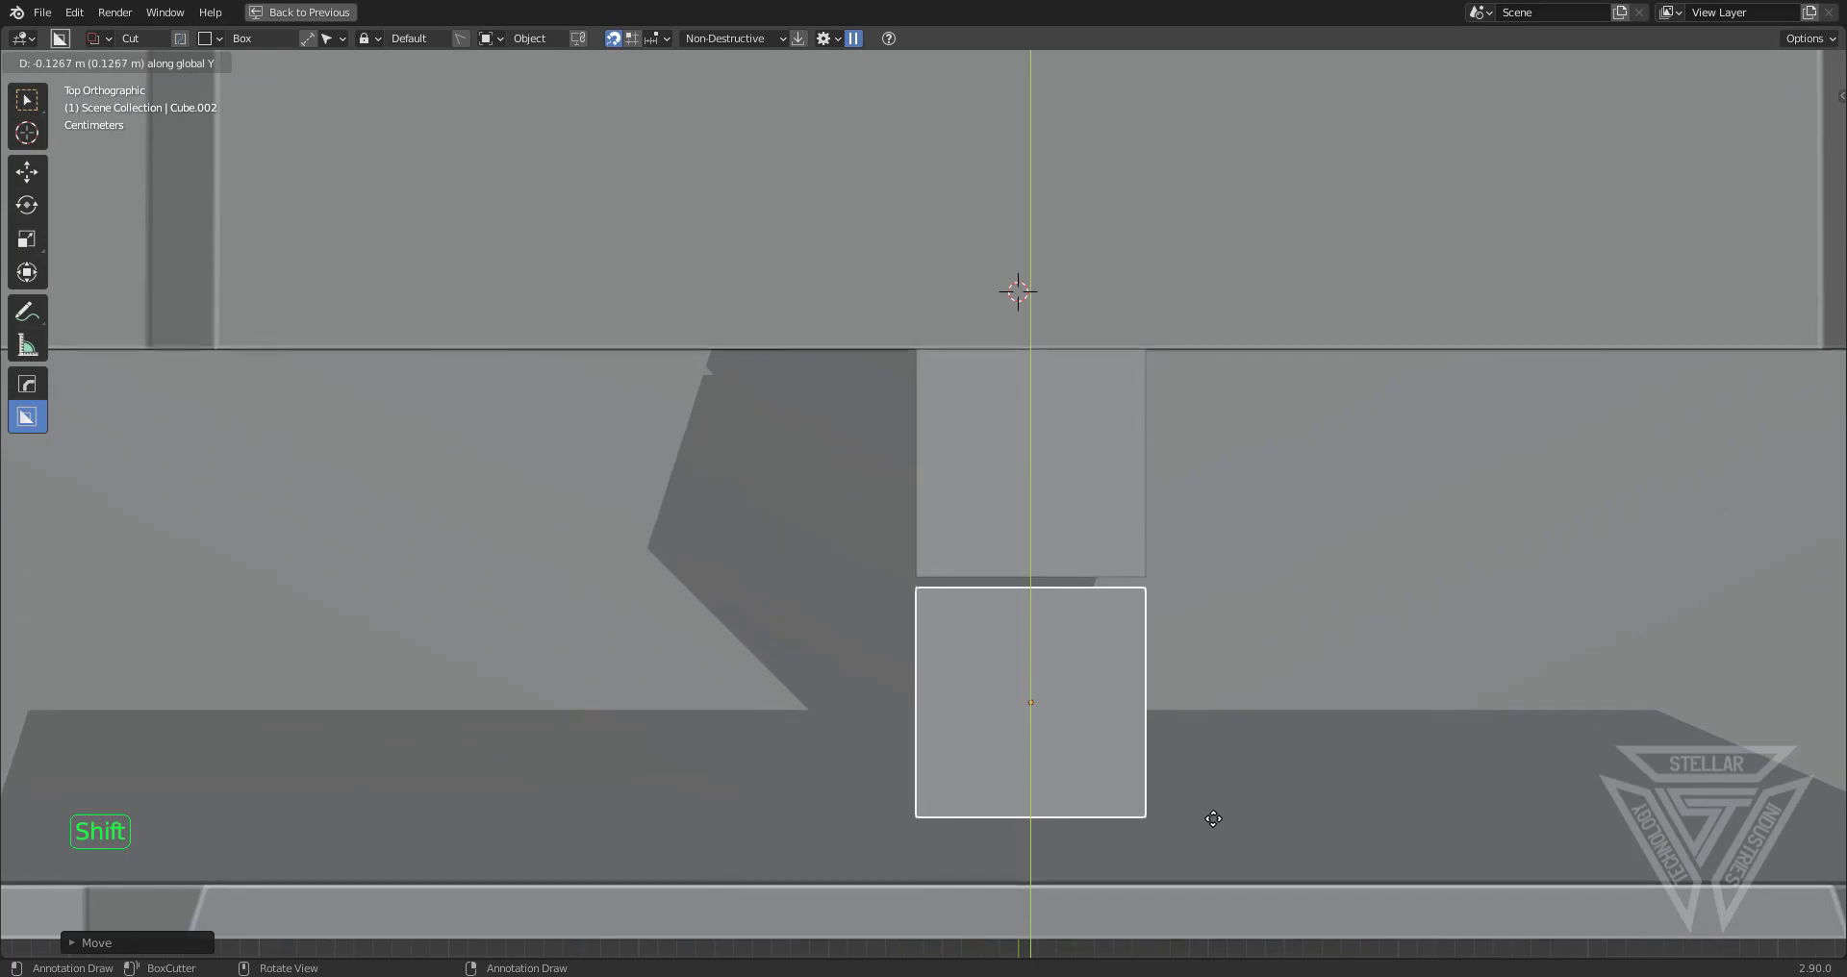
{"action": "left_click", "coordinate": [1231, 696]}
Scale both cubes up together and shift them along Y to span from the block's edge to the tray's front wall
{"action": "scroll", "coordinate": [1232, 697], "scroll_direction": "down", "scroll_amount": 4}
{"action": "left_click", "coordinate": [996, 525], "text": "shift"}
{"action": "scroll", "coordinate": [1052, 553], "scroll_direction": "up", "scroll_amount": 1}
{"action": "key", "text": "s"}
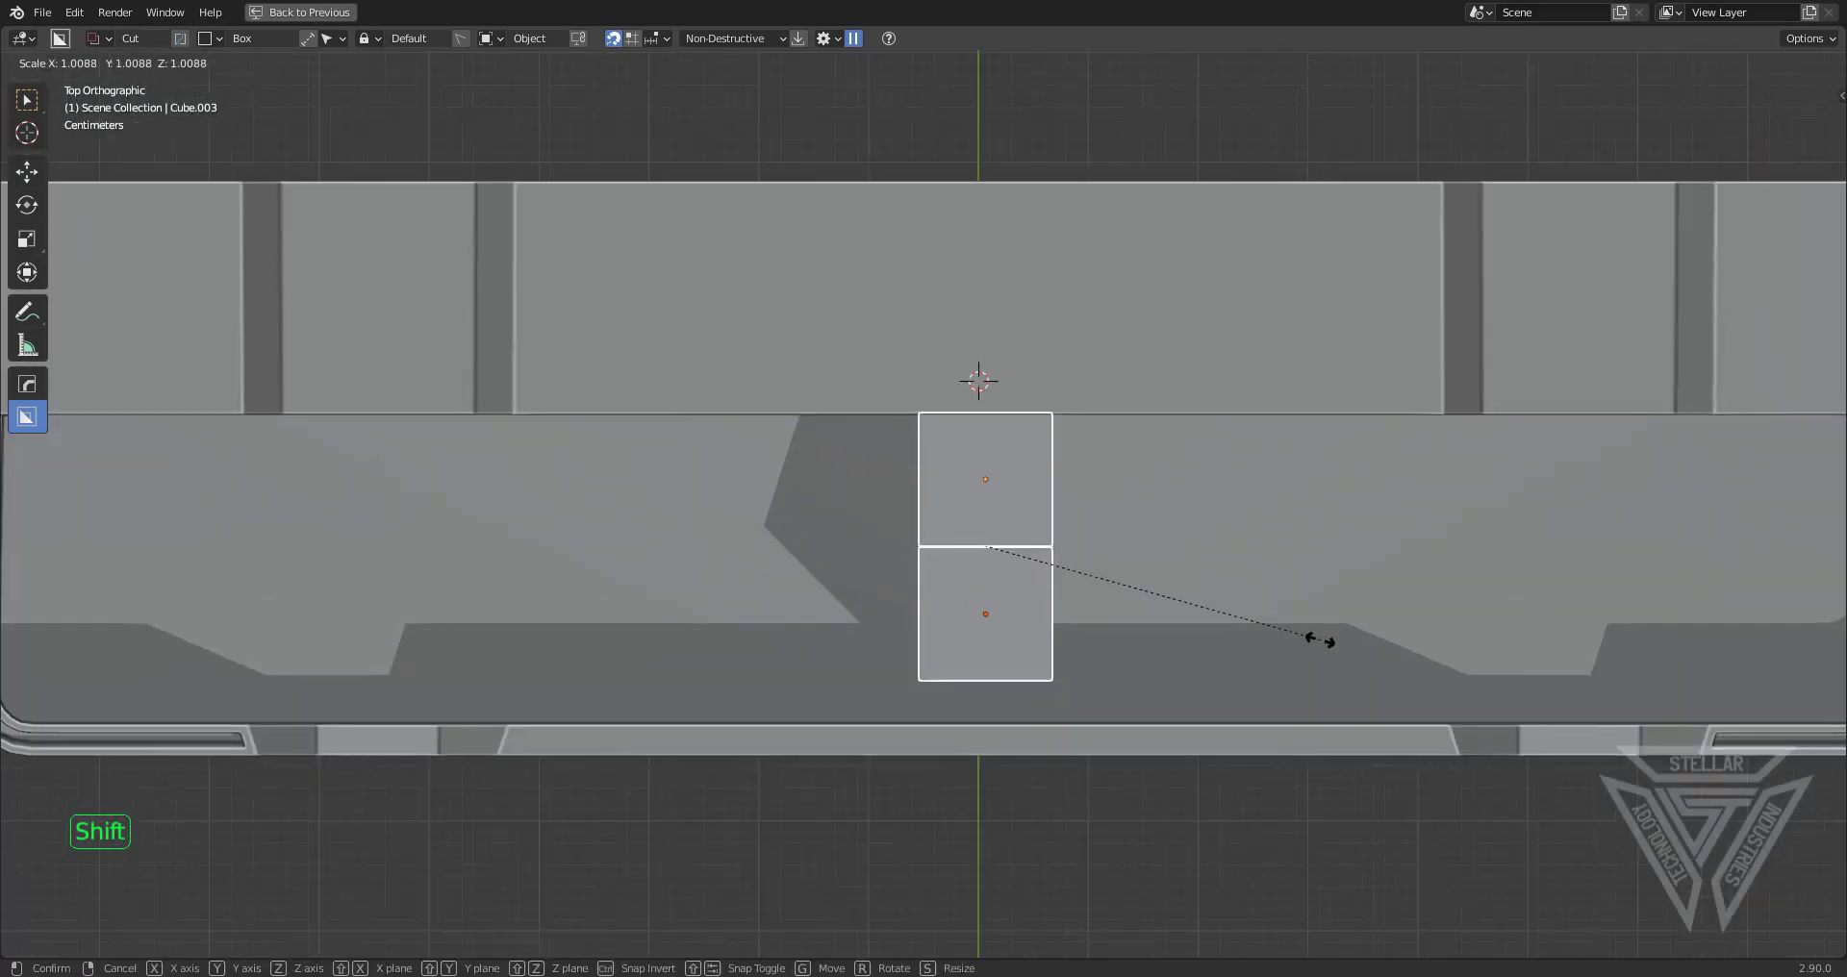
{"action": "left_click", "coordinate": [1366, 655]}
{"action": "key", "text": "g"}
{"action": "key", "text": "y"}
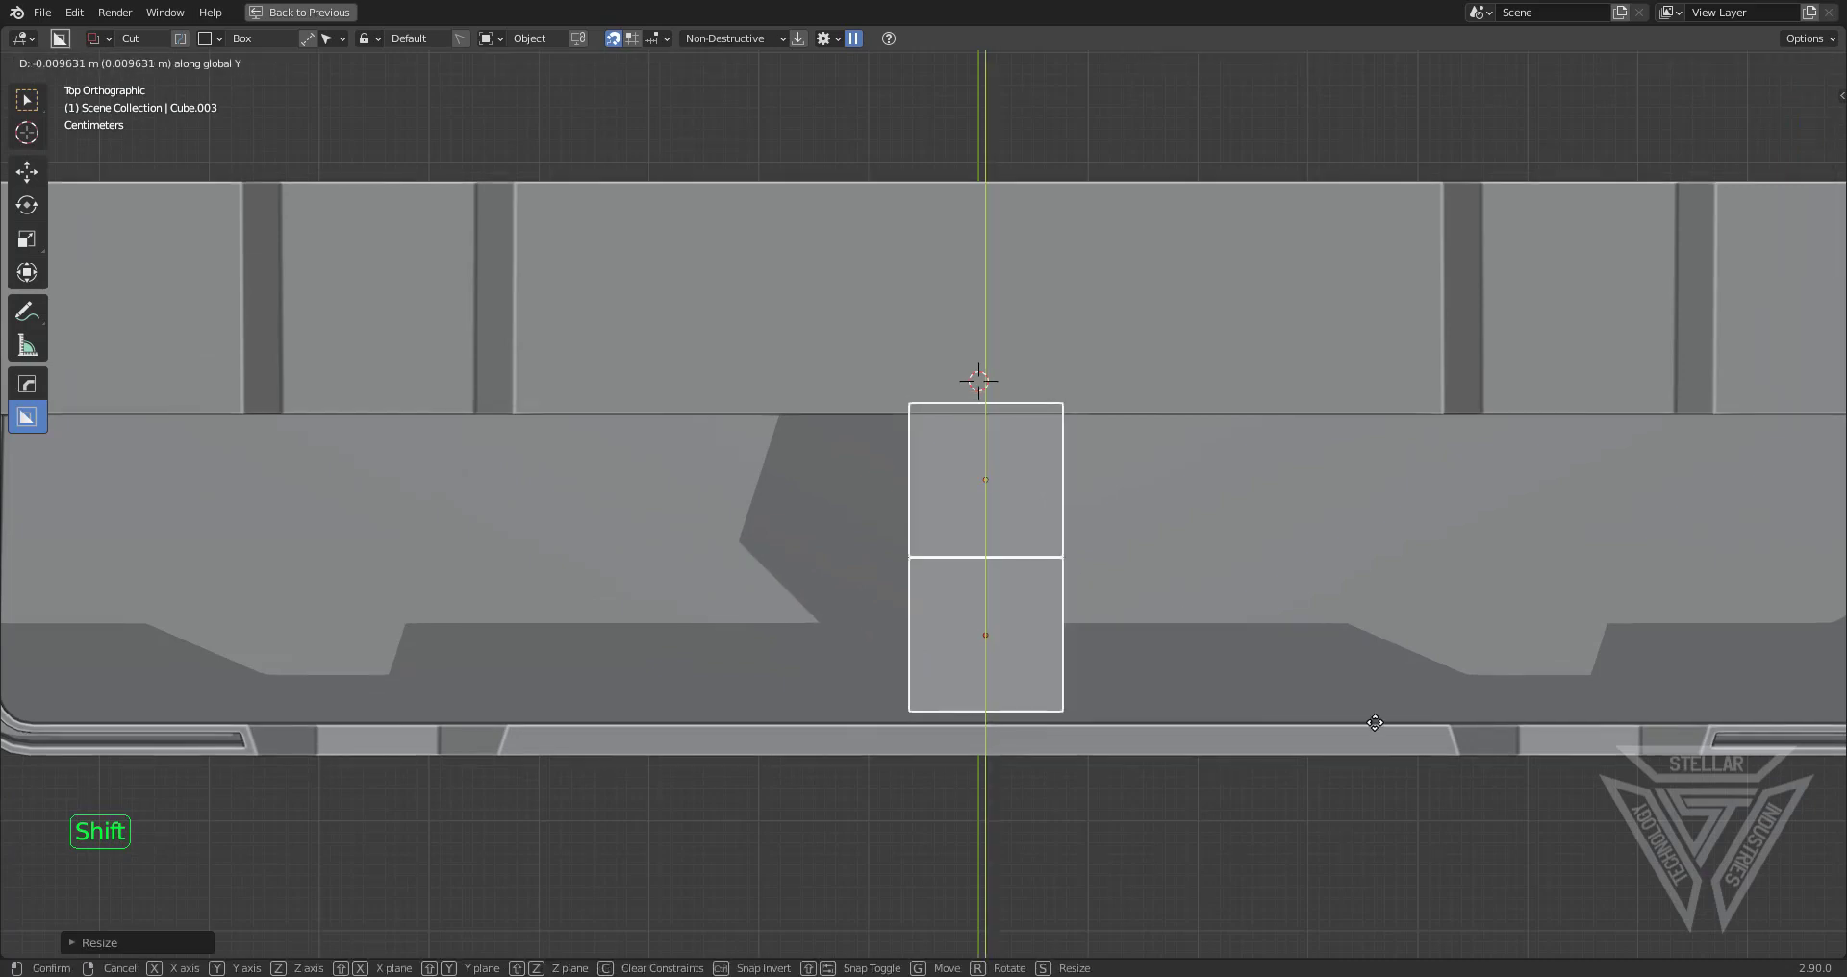
{"action": "left_click", "coordinate": [1389, 792]}
Show the two cubes in the right orthographic view with X-ray turned on
{"action": "scroll", "coordinate": [1203, 602], "scroll_direction": "down", "scroll_amount": 4}
{"action": "middle_click_drag", "start_coordinate": [1202, 602], "coordinate": [1022, 417]}
{"action": "scroll", "coordinate": [1124, 458], "scroll_direction": "up", "scroll_amount": 2}
{"action": "scroll", "coordinate": [1123, 458], "scroll_direction": "up", "scroll_amount": 2}
{"action": "scroll", "coordinate": [1018, 494], "scroll_direction": "up", "scroll_amount": 2}
{"action": "middle_click_drag", "start_coordinate": [1028, 495], "coordinate": [1026, 542], "text": "shift"}
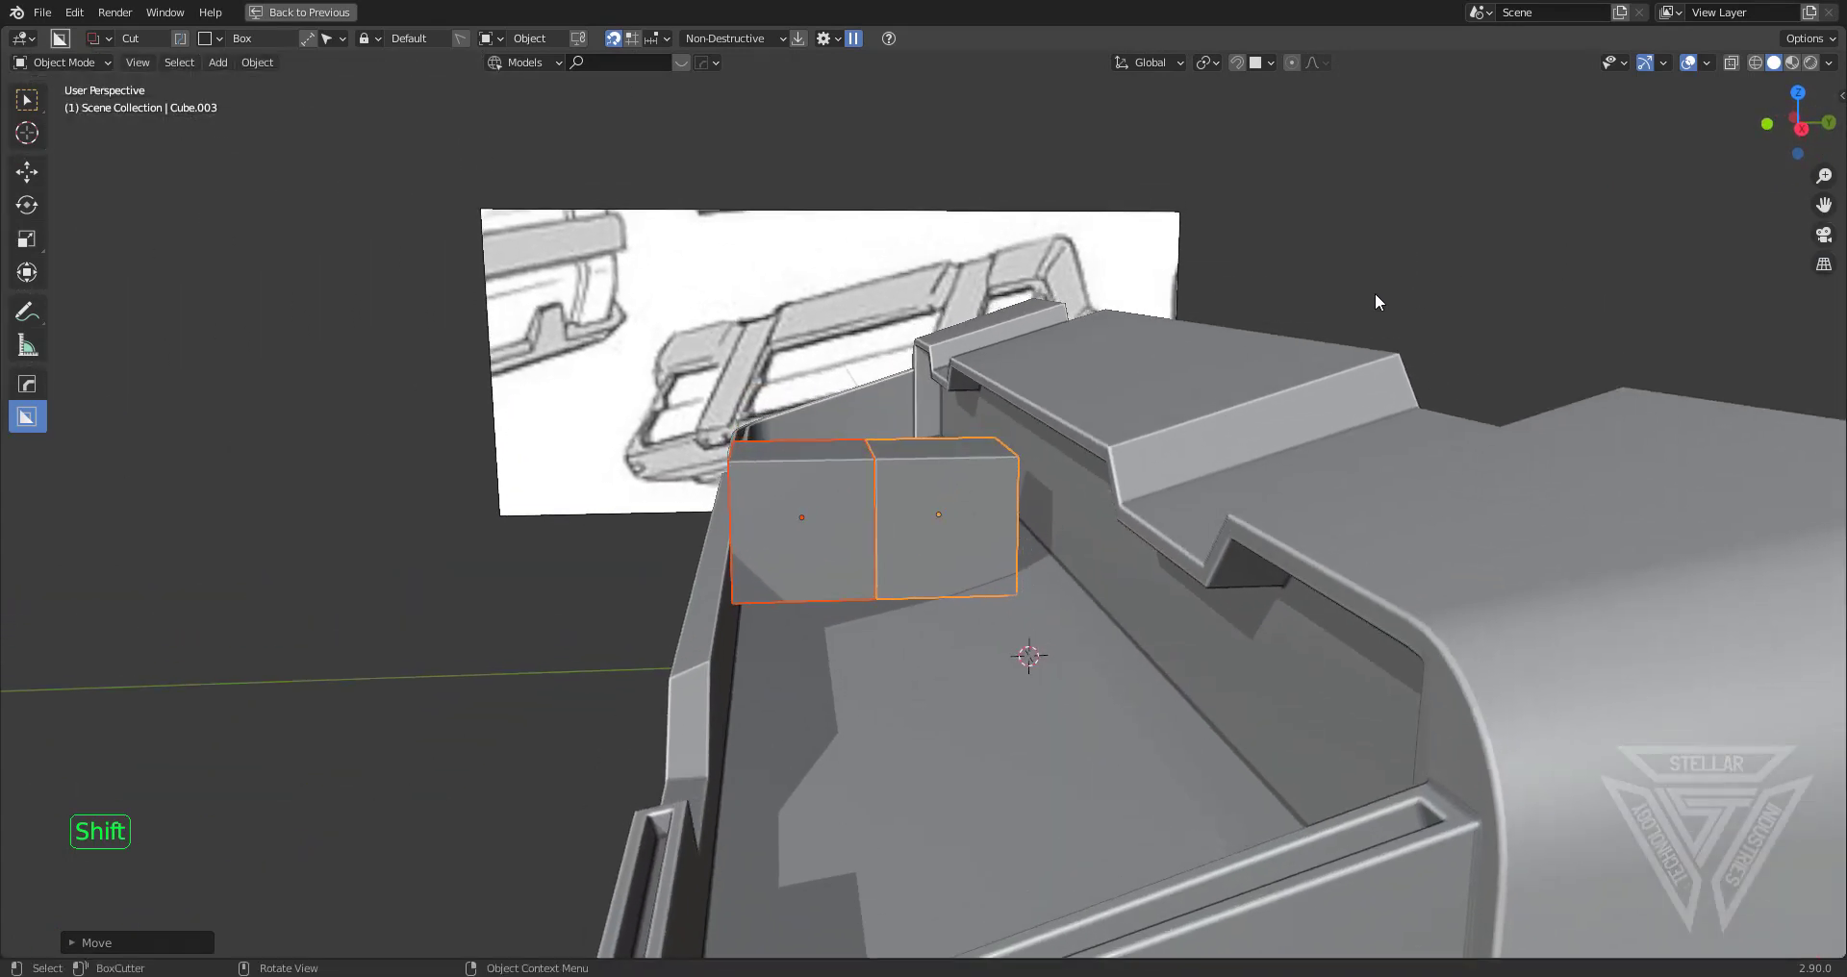
{"action": "left_click", "coordinate": [1799, 131]}
{"action": "left_click", "coordinate": [1734, 62]}
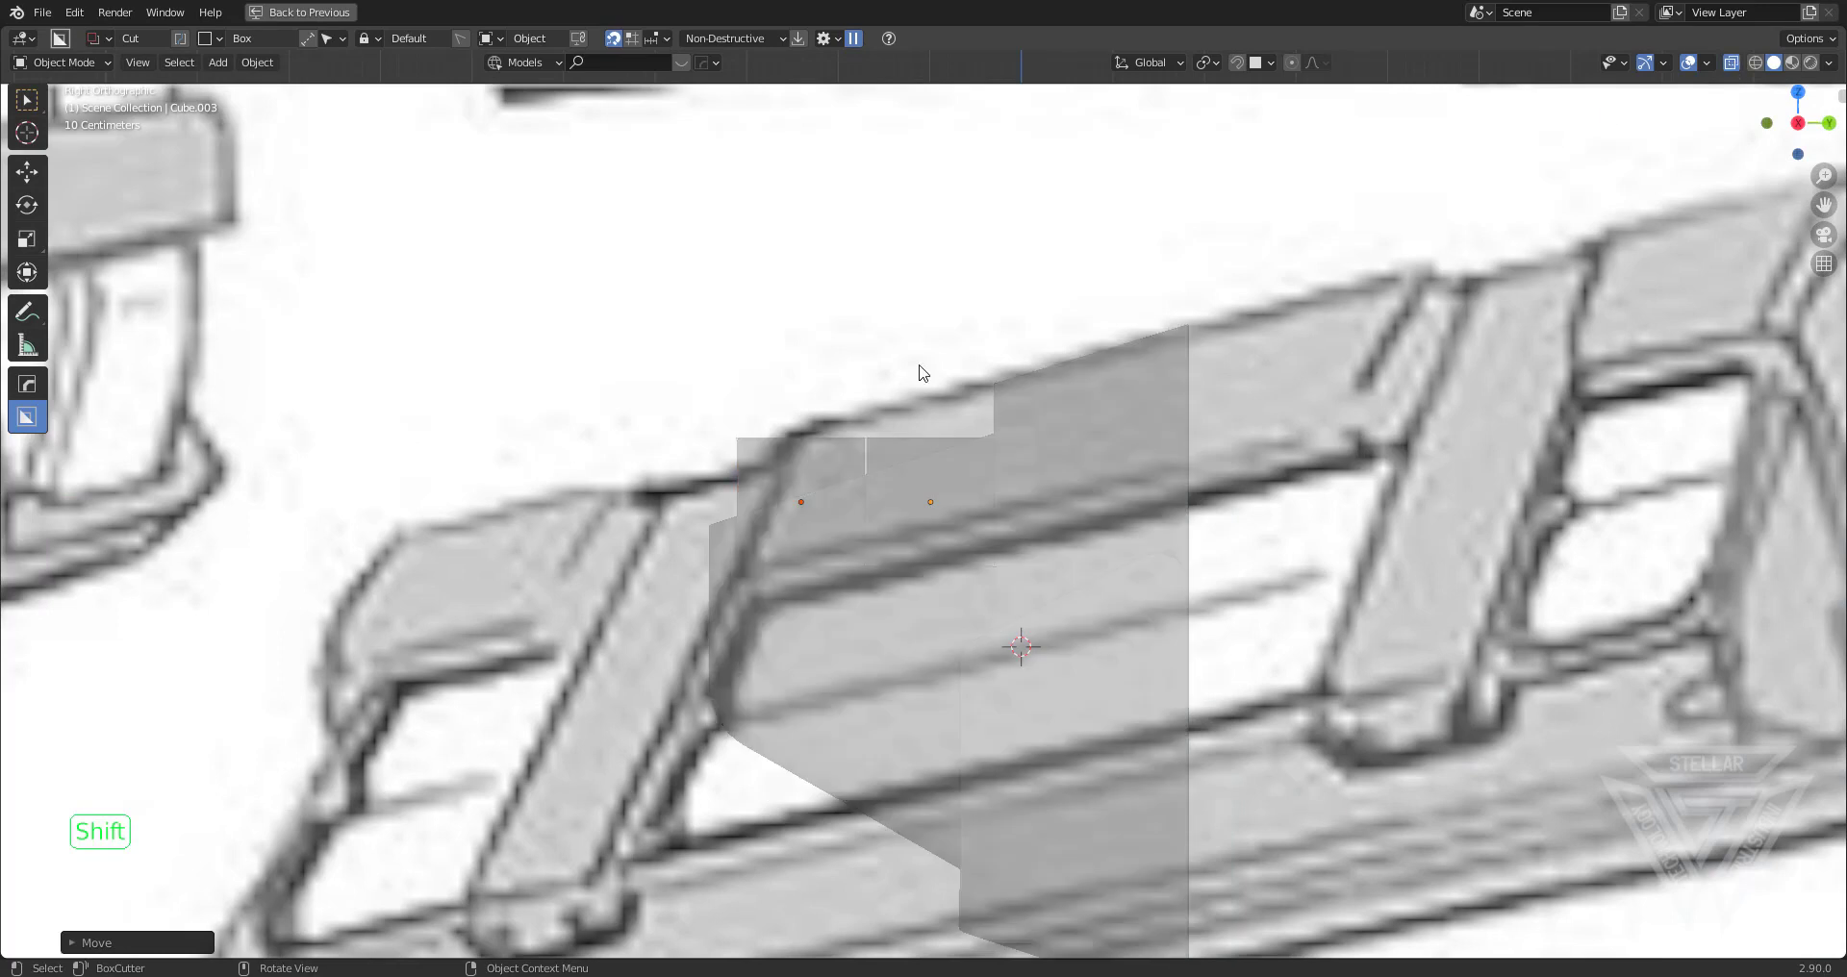
{"action": "scroll", "coordinate": [920, 371], "scroll_direction": "up", "scroll_amount": 4}
{"action": "middle_click_drag", "start_coordinate": [869, 471], "coordinate": [868, 530], "text": "shift"}
{"action": "scroll", "coordinate": [991, 327], "scroll_direction": "down", "scroll_amount": 2}
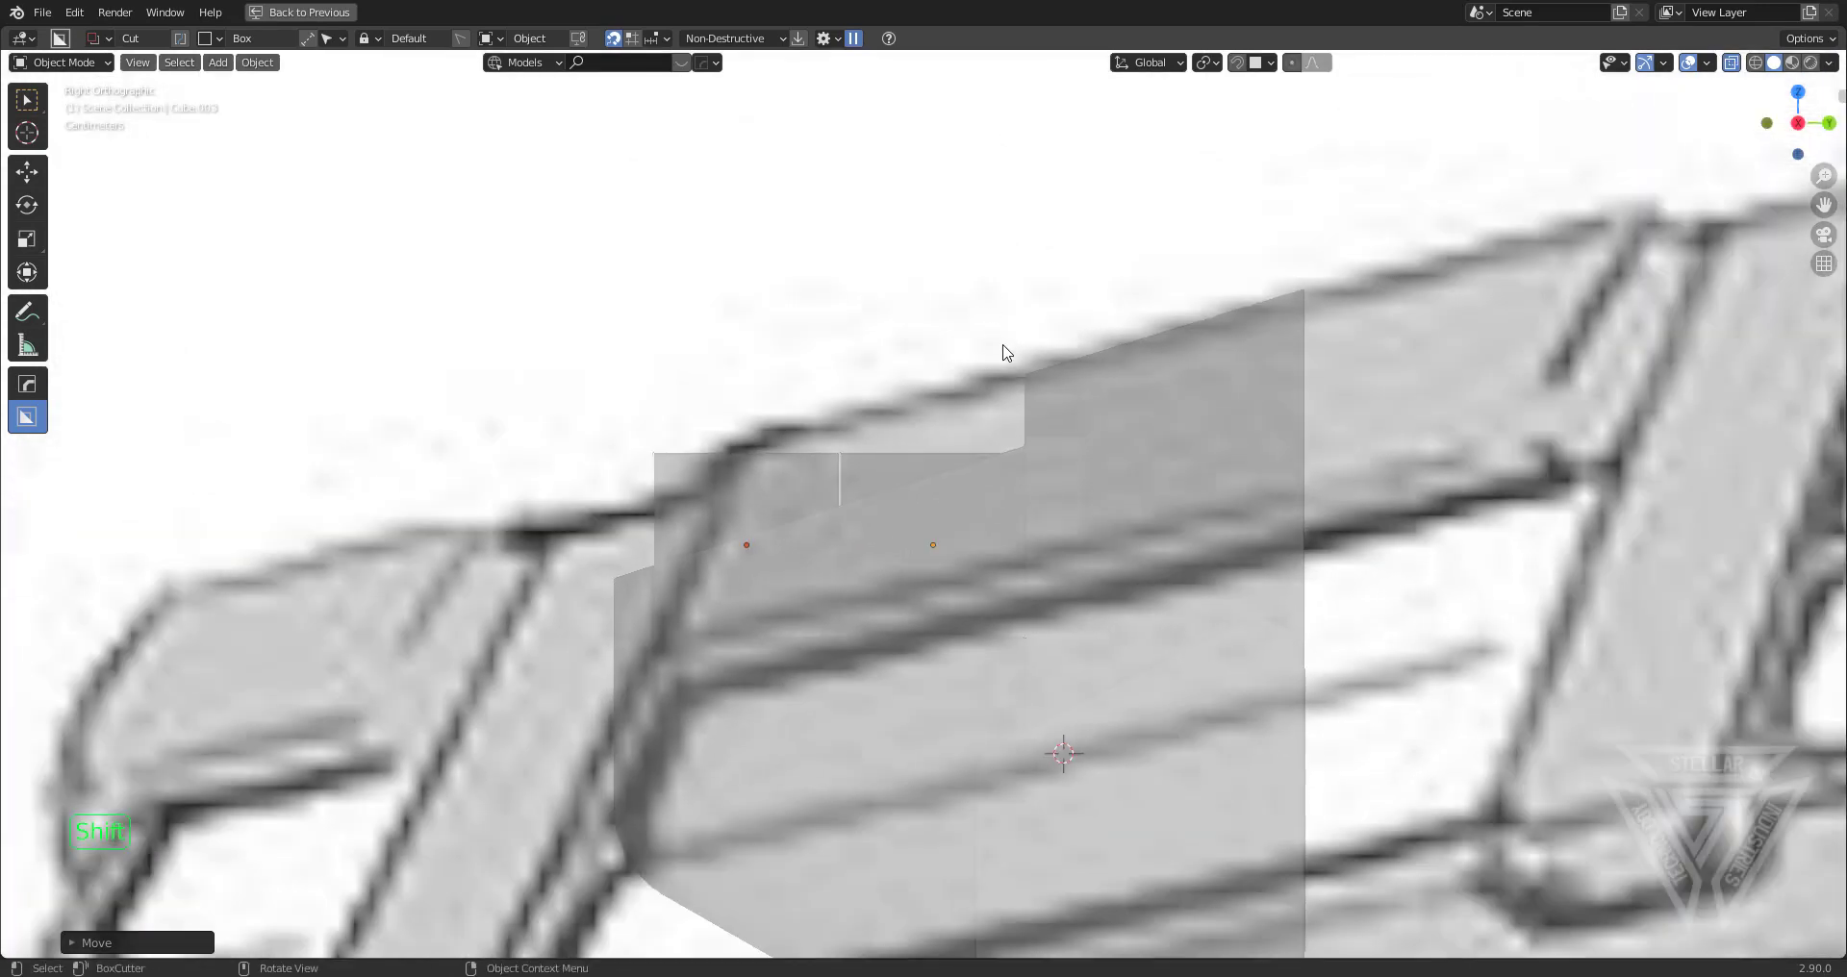
Turn on the viewport's wireframe overlay
{"action": "key", "text": "alt+v"}
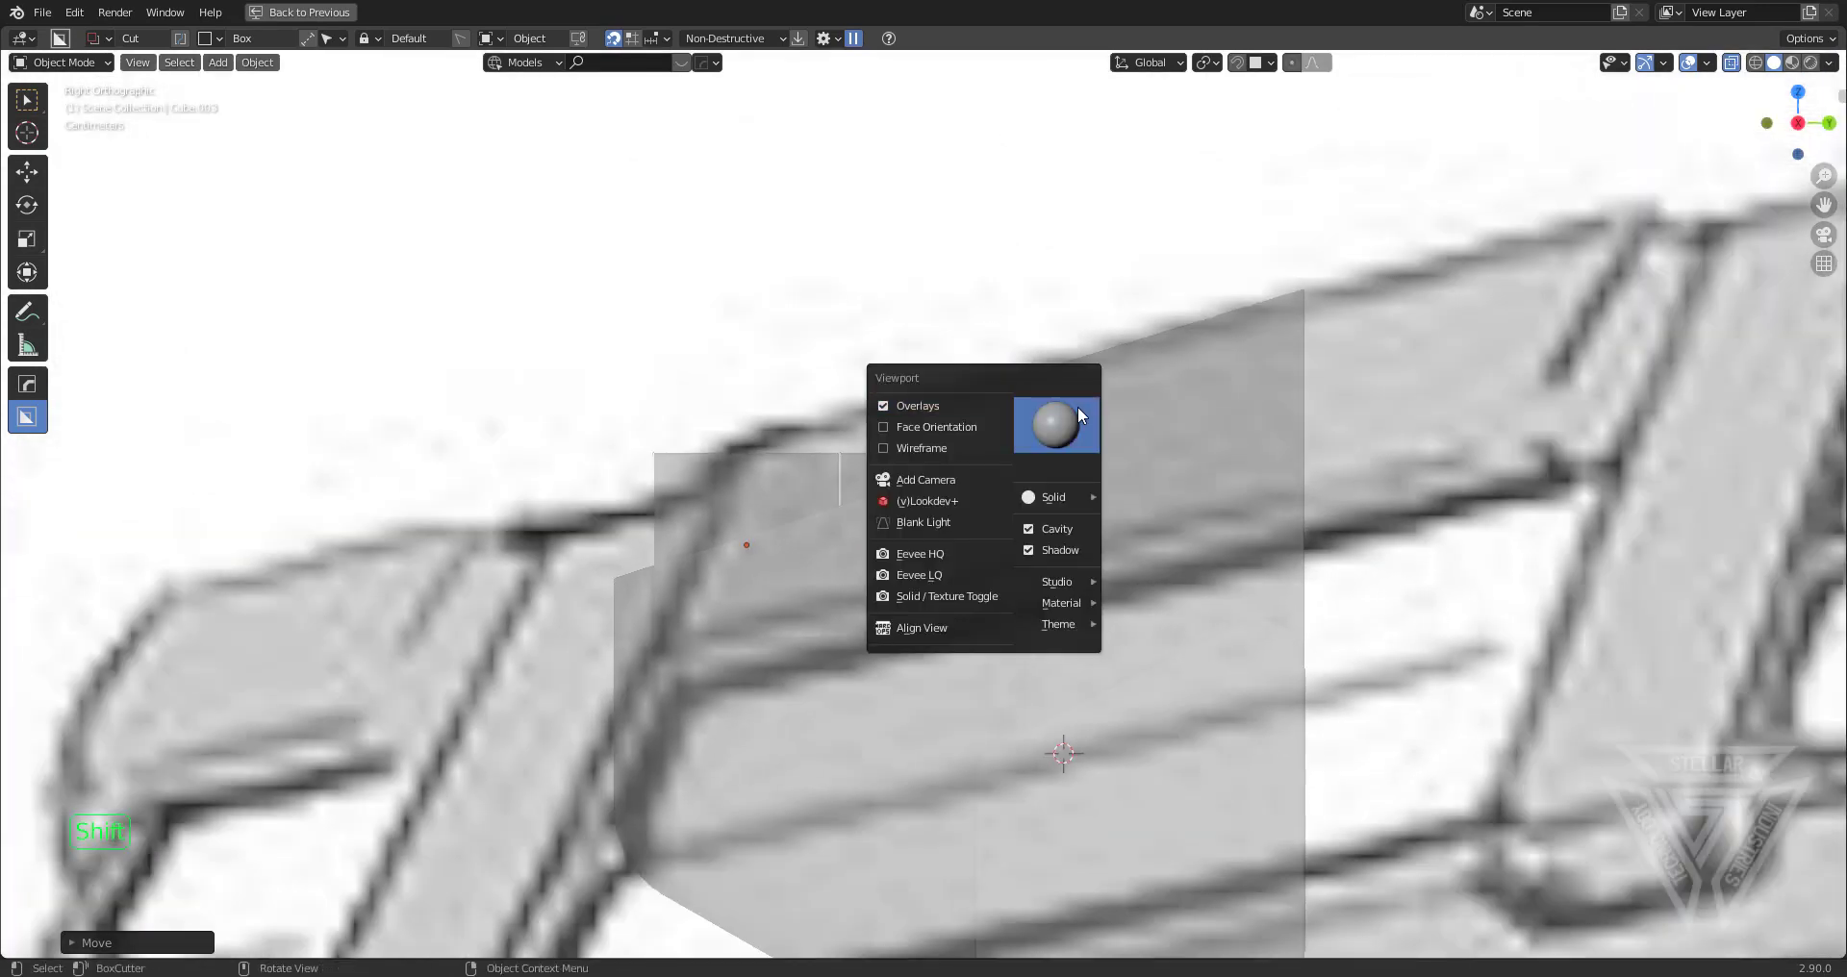
{"action": "key", "text": "Escape"}
{"action": "key", "text": "alt+v"}
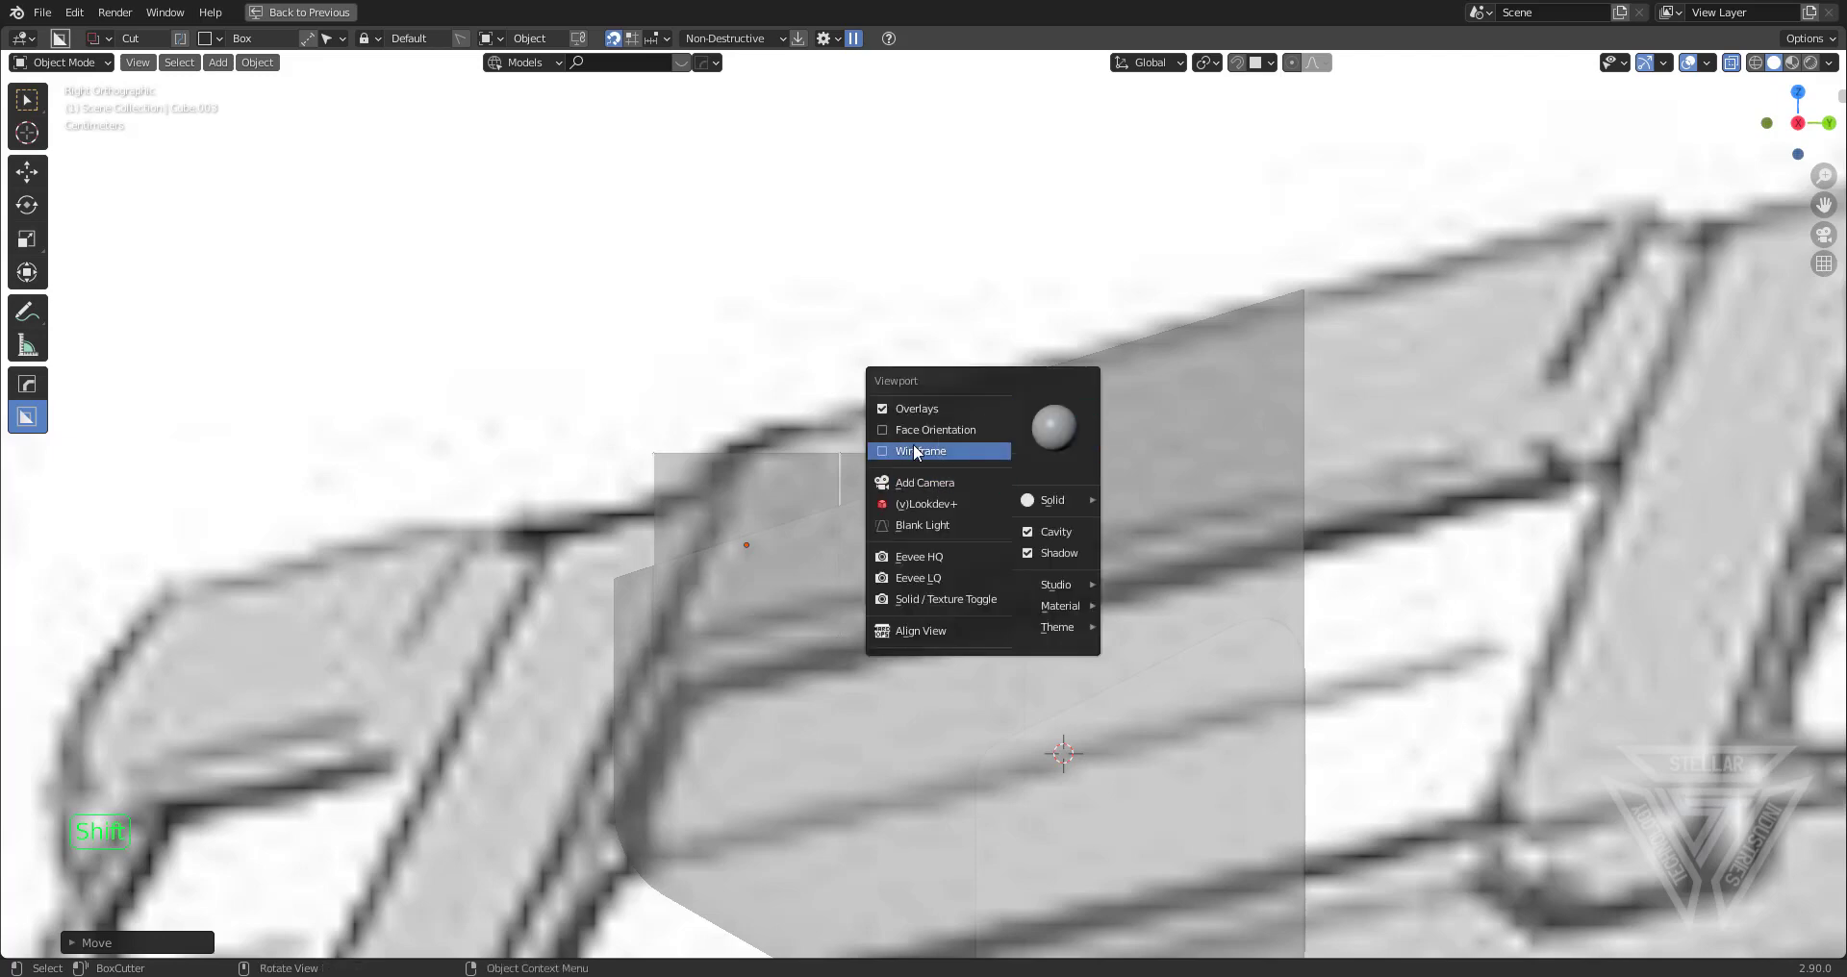
{"action": "left_click", "coordinate": [915, 446]}
In the right view, move the two cubes up and back and enlarge them slightly, keeping their front side aligned with the tray's front wall
{"action": "scroll", "coordinate": [913, 503], "scroll_direction": "up", "scroll_amount": 2}
{"action": "middle_click_drag", "start_coordinate": [914, 500], "coordinate": [956, 527], "text": "shift"}
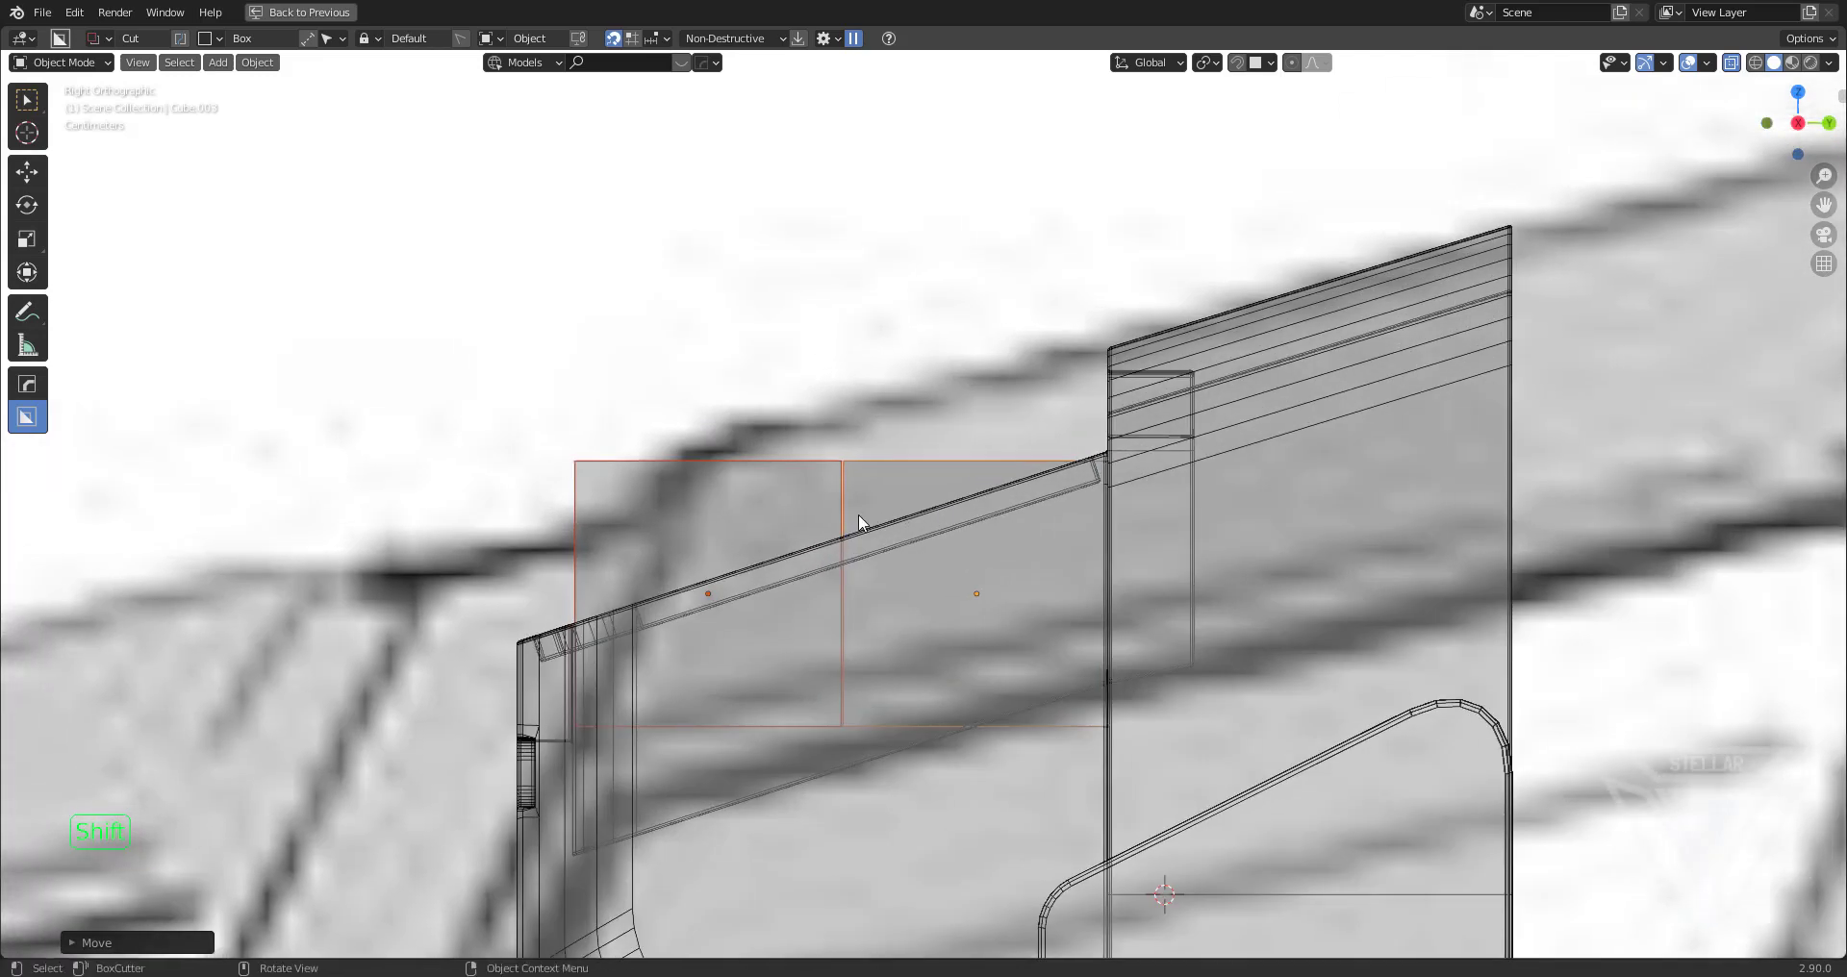
{"action": "key", "text": "g"}
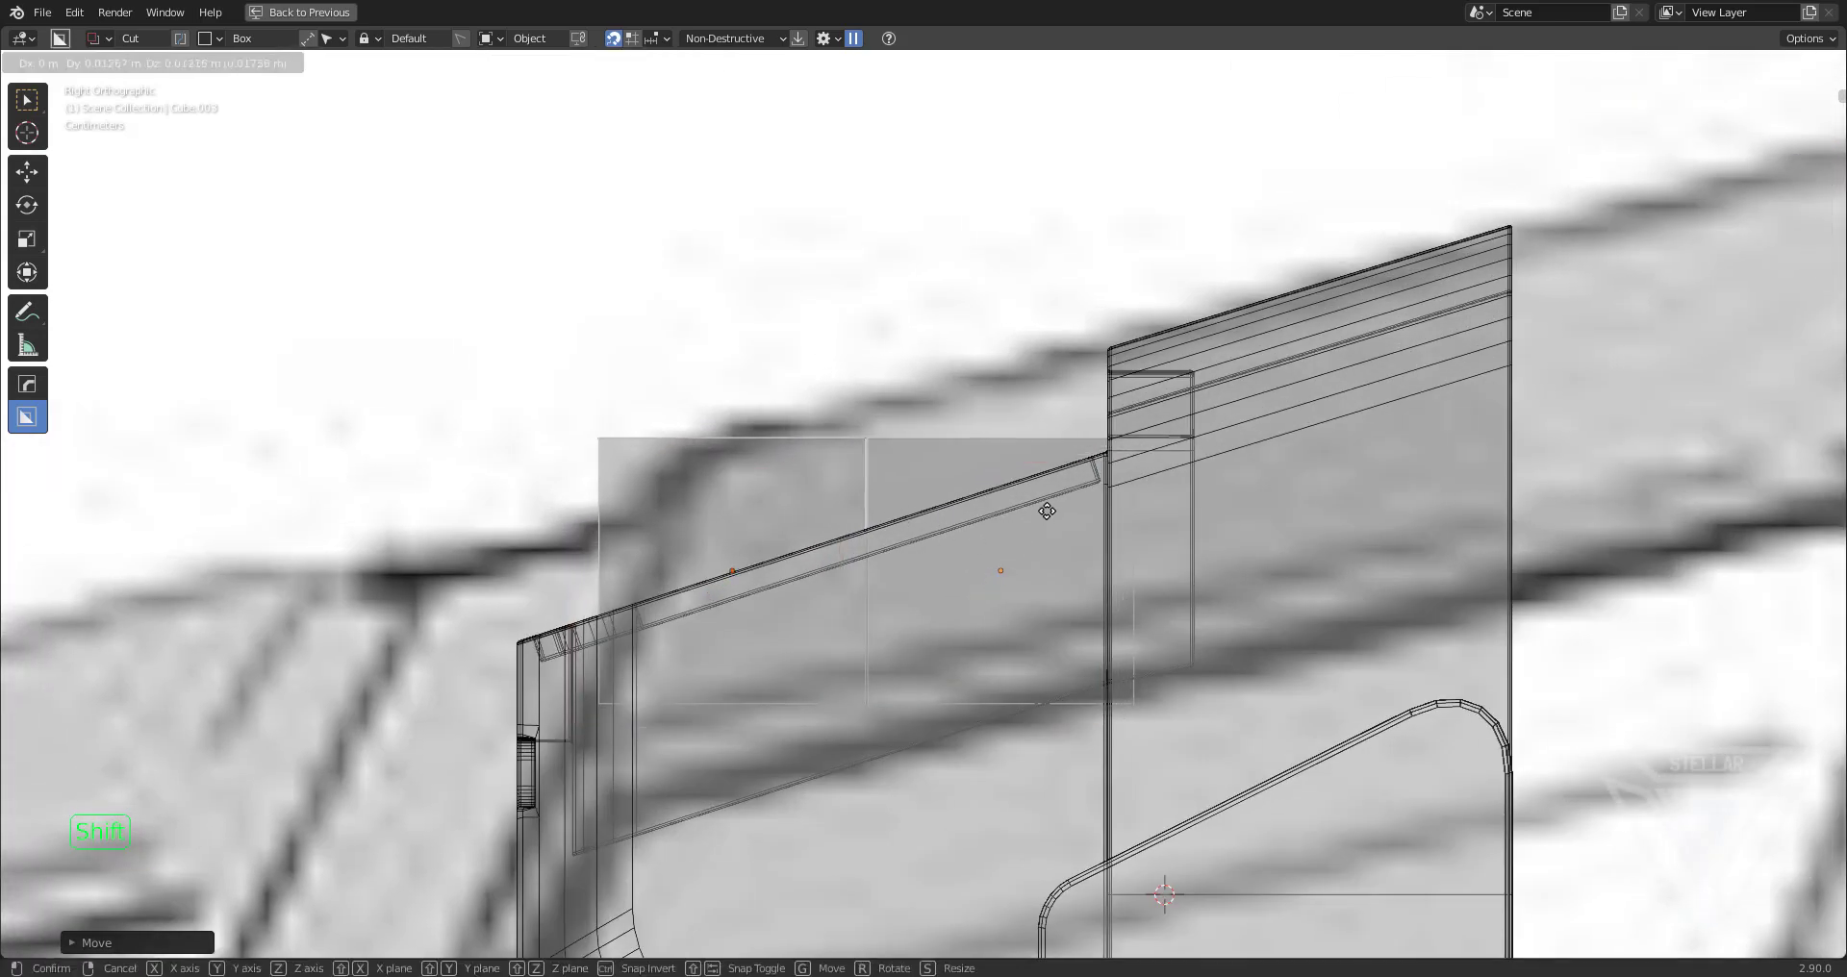
{"action": "left_click", "coordinate": [1043, 511]}
{"action": "key", "text": "s"}
{"action": "left_click", "coordinate": [1300, 610]}
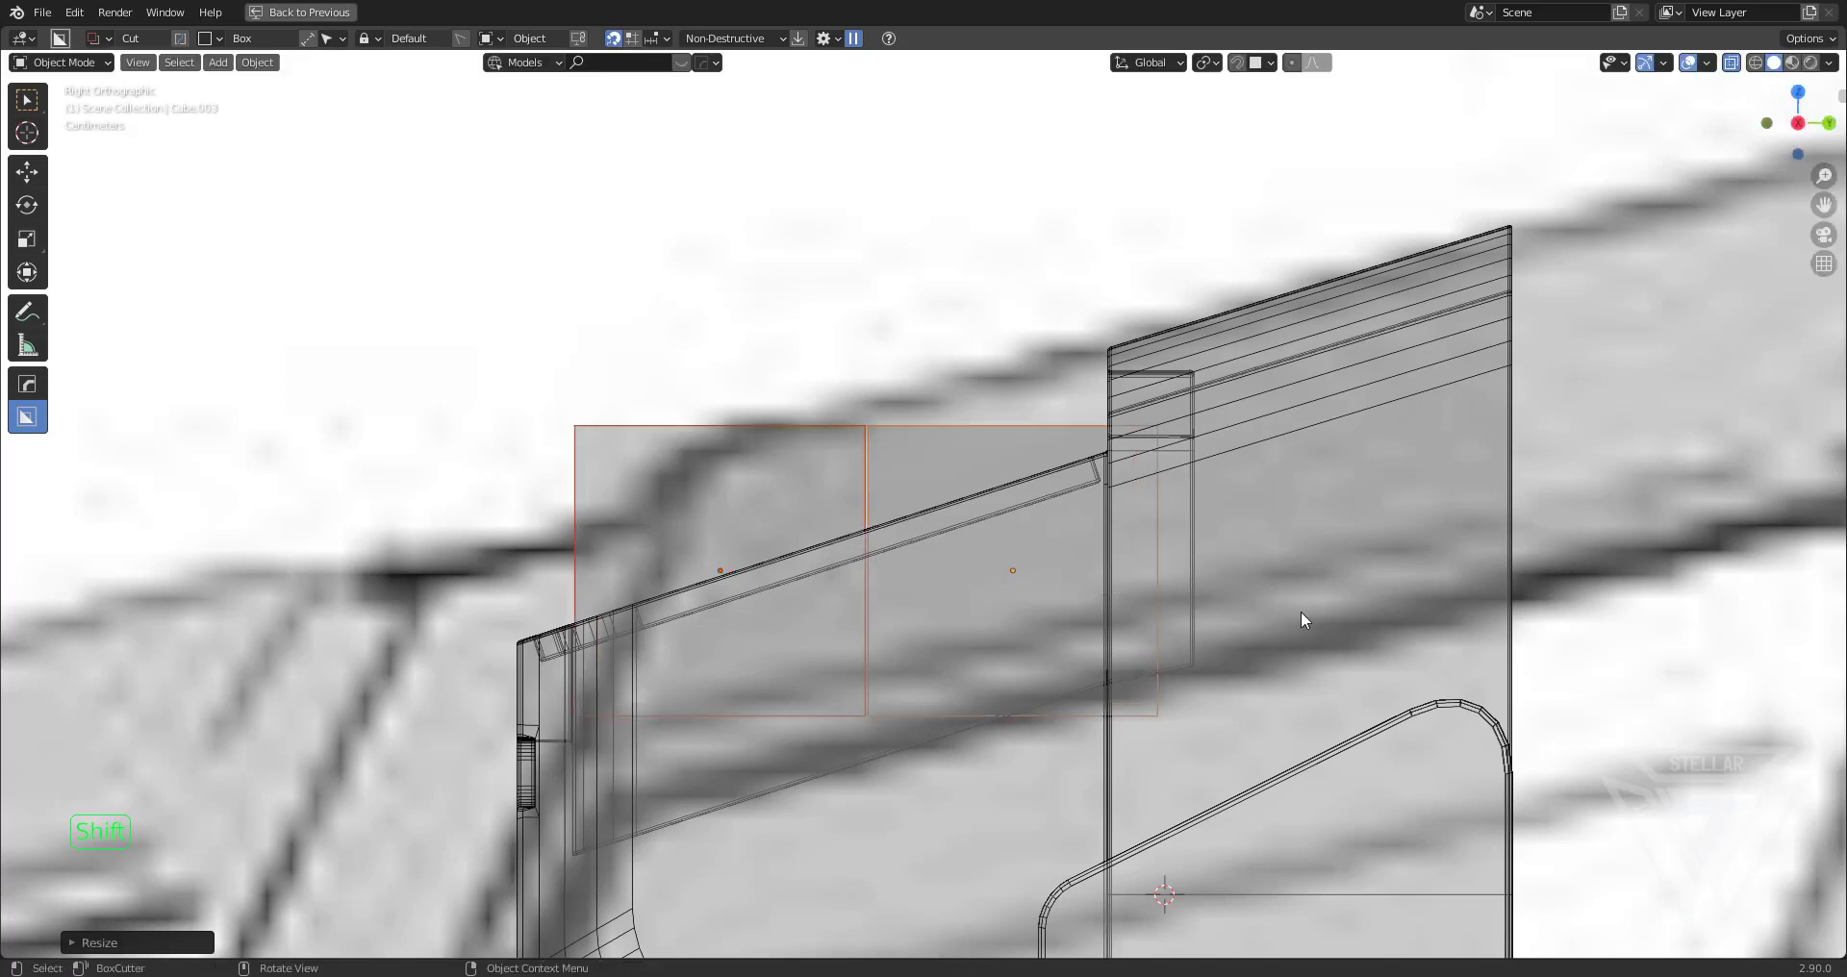
{"action": "key", "text": "g"}
{"action": "left_click", "coordinate": [1313, 601]}
{"action": "key", "text": "s"}
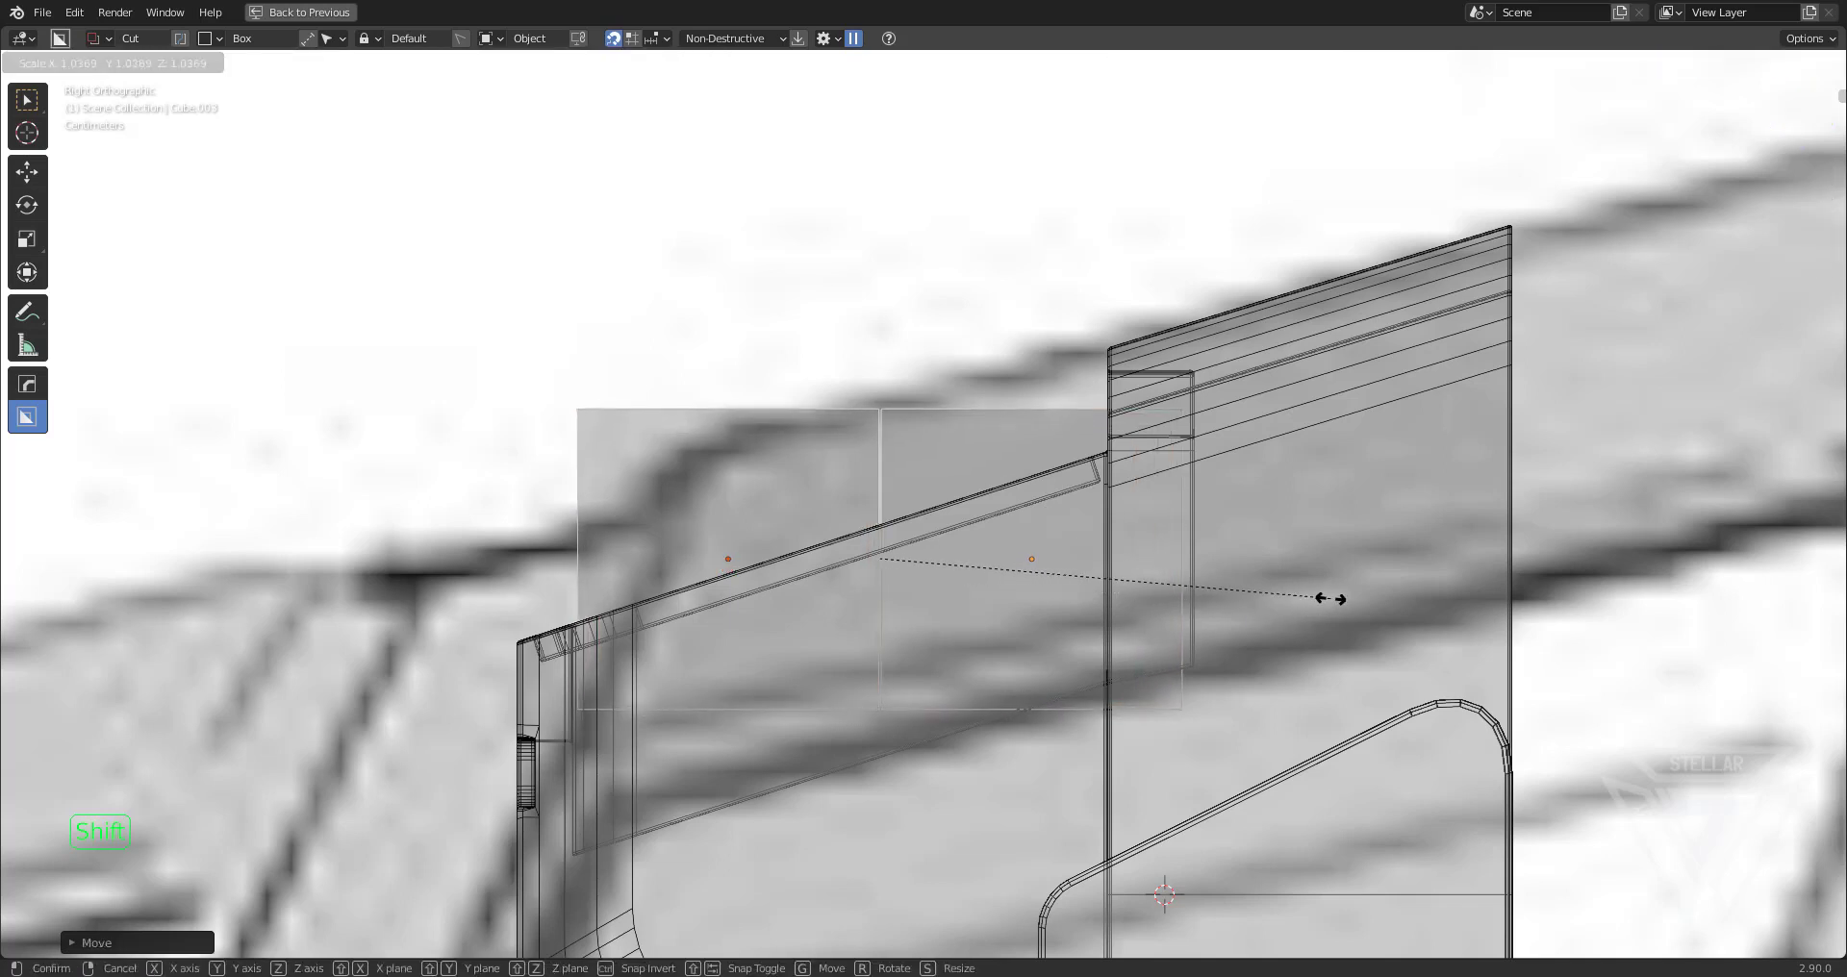
{"action": "left_click", "coordinate": [1333, 596]}
{"action": "key", "text": "g"}
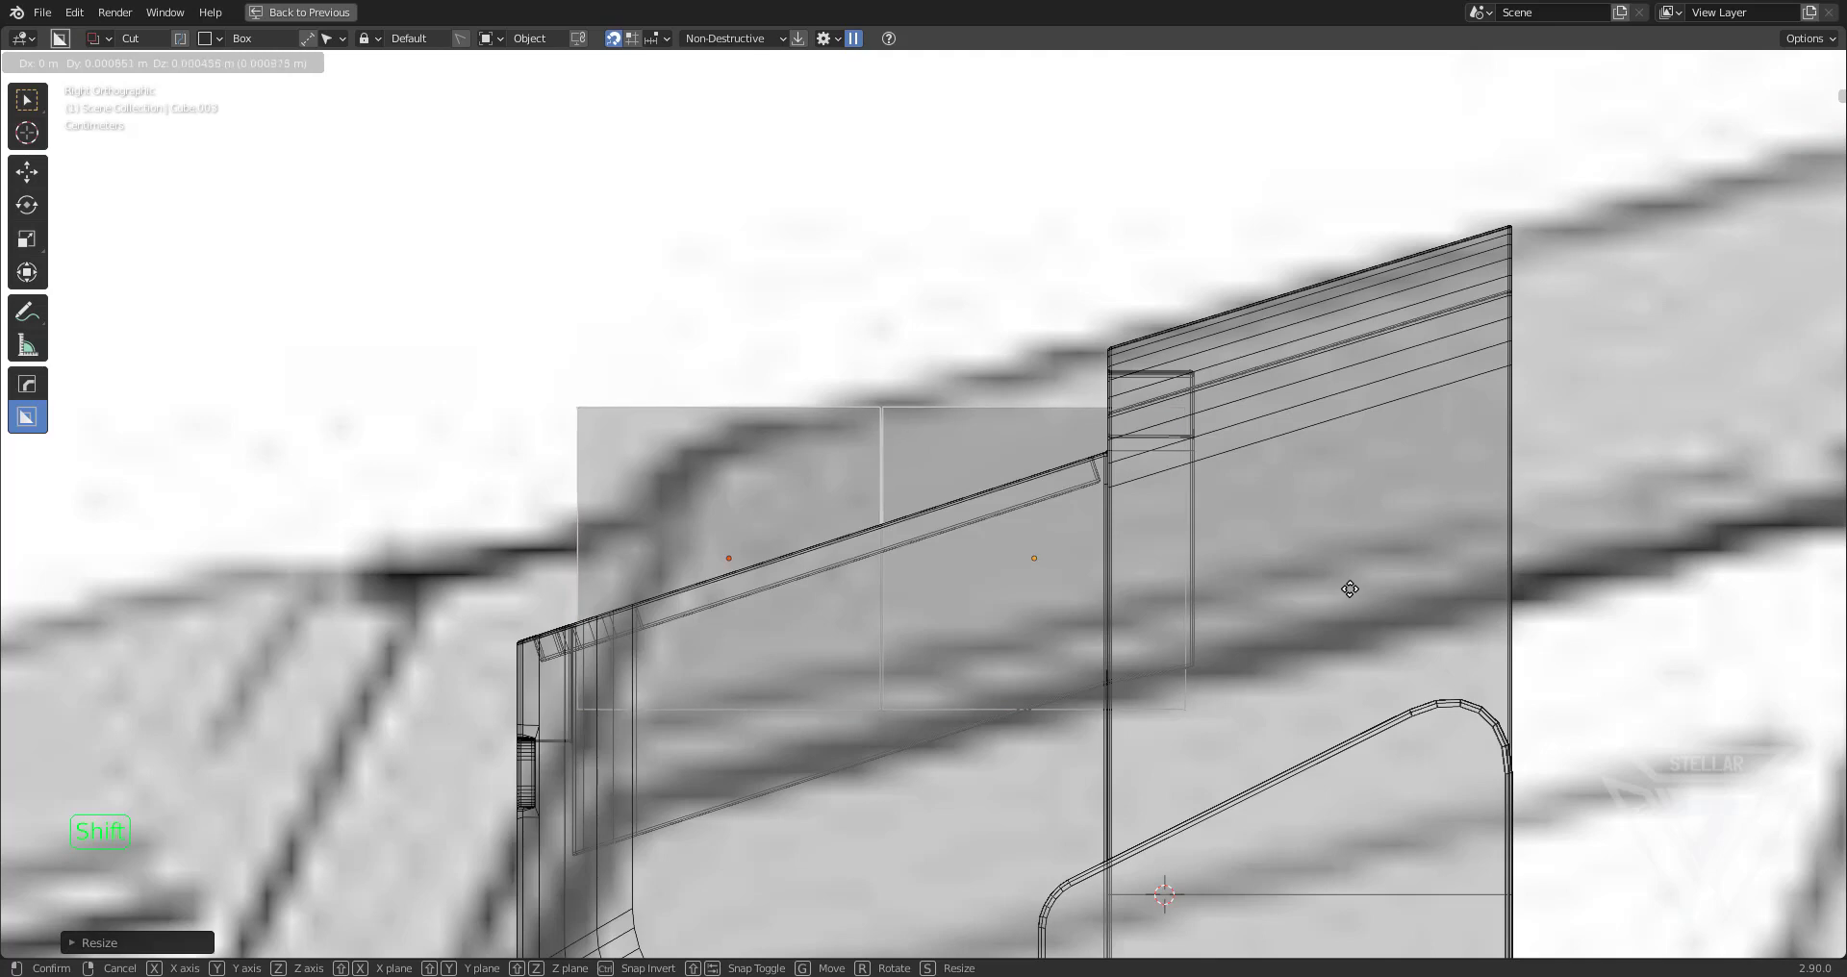
{"action": "left_click", "coordinate": [1357, 585]}
Turn off the wireframe overlay and X-ray, and return to the right orthographic view
{"action": "middle_click_drag", "start_coordinate": [1357, 585], "coordinate": [1174, 465]}
{"action": "key", "text": "alt+v"}
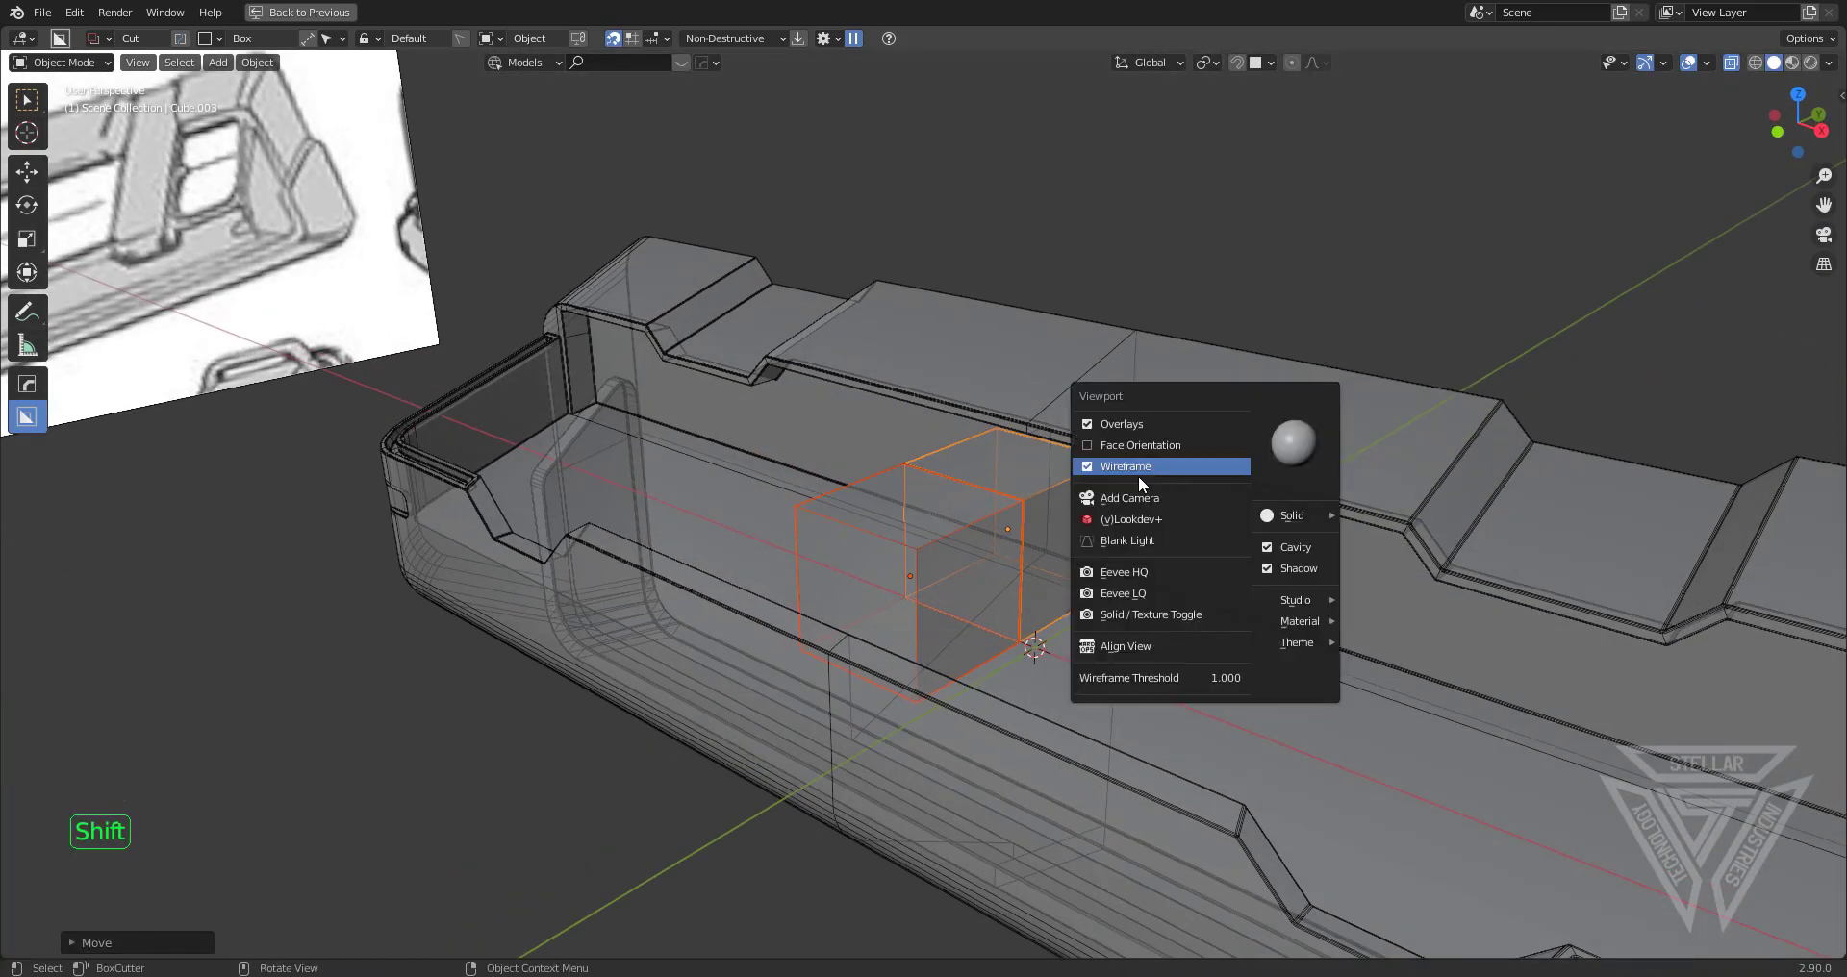
{"action": "left_click", "coordinate": [1139, 473]}
{"action": "left_click", "coordinate": [1734, 60]}
{"action": "middle_click_drag", "start_coordinate": [1199, 343], "coordinate": [866, 539]}
{"action": "left_click", "coordinate": [1802, 125]}
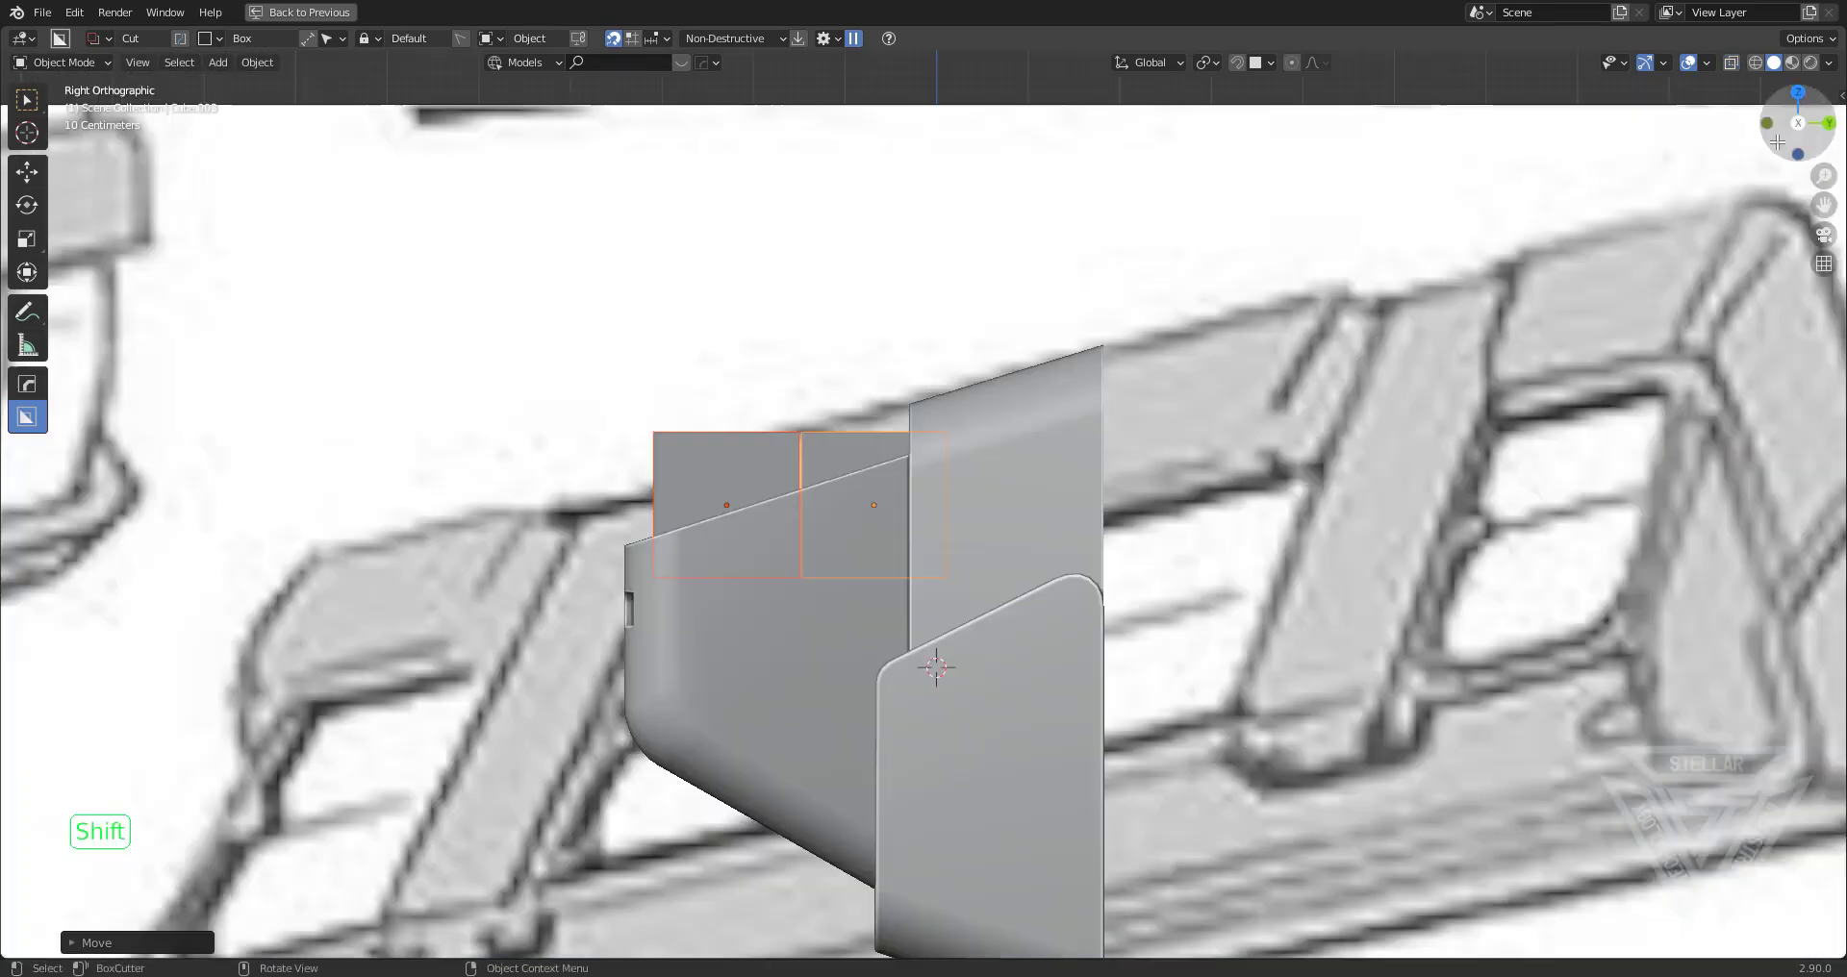
Rotate both cubes about 17° to match the tray's sloped rim and lower them until their tops sit flush with it
{"action": "key", "text": "r"}
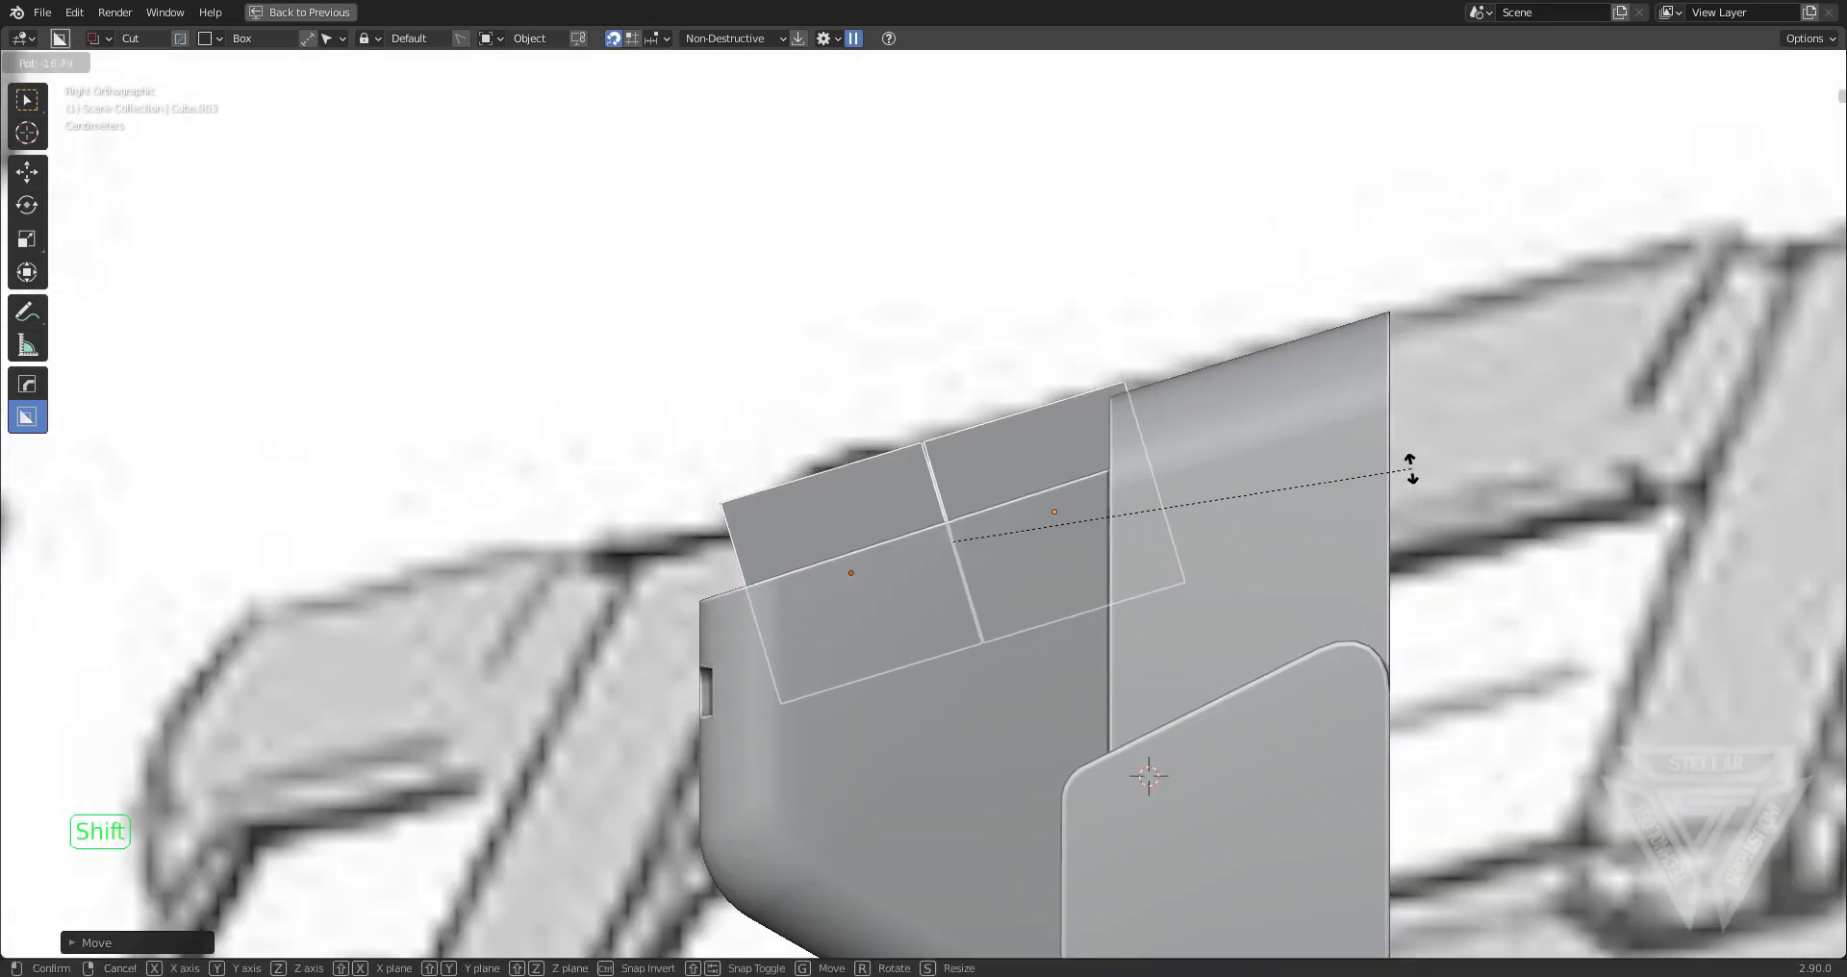
{"action": "left_click", "coordinate": [1316, 361], "text": "shift"}
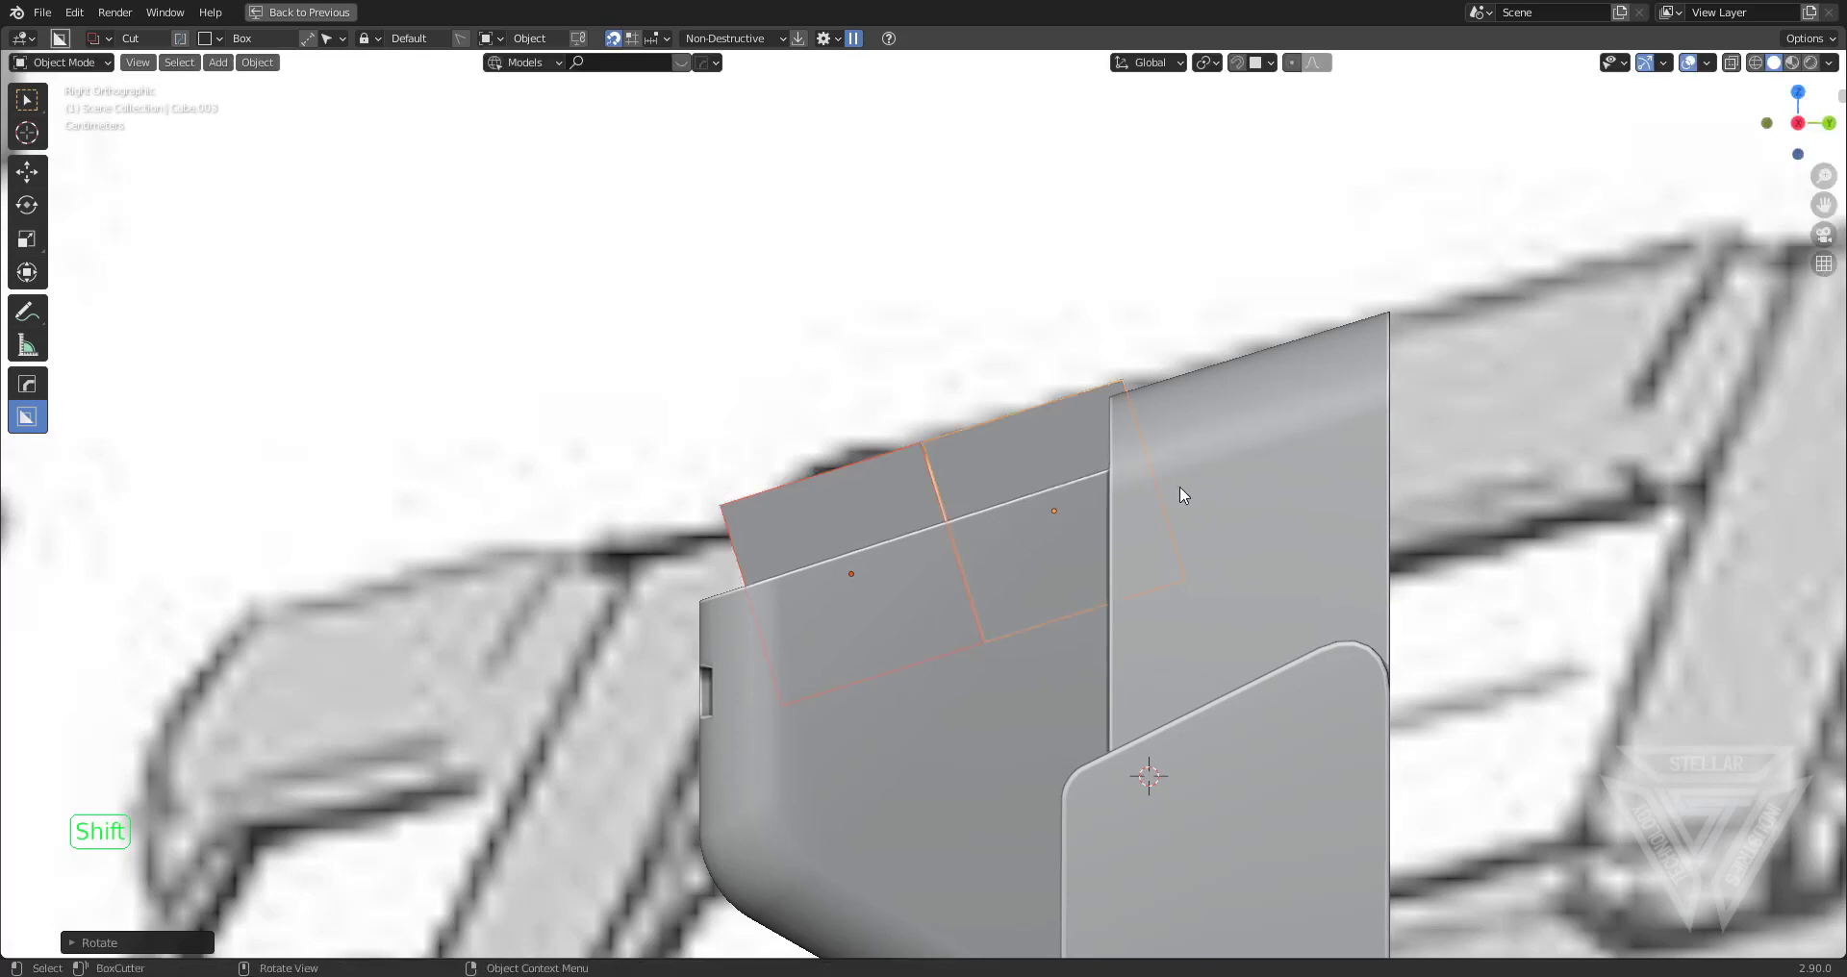
{"action": "key", "text": "g"}
{"action": "left_click", "coordinate": [1348, 908], "text": "shift"}
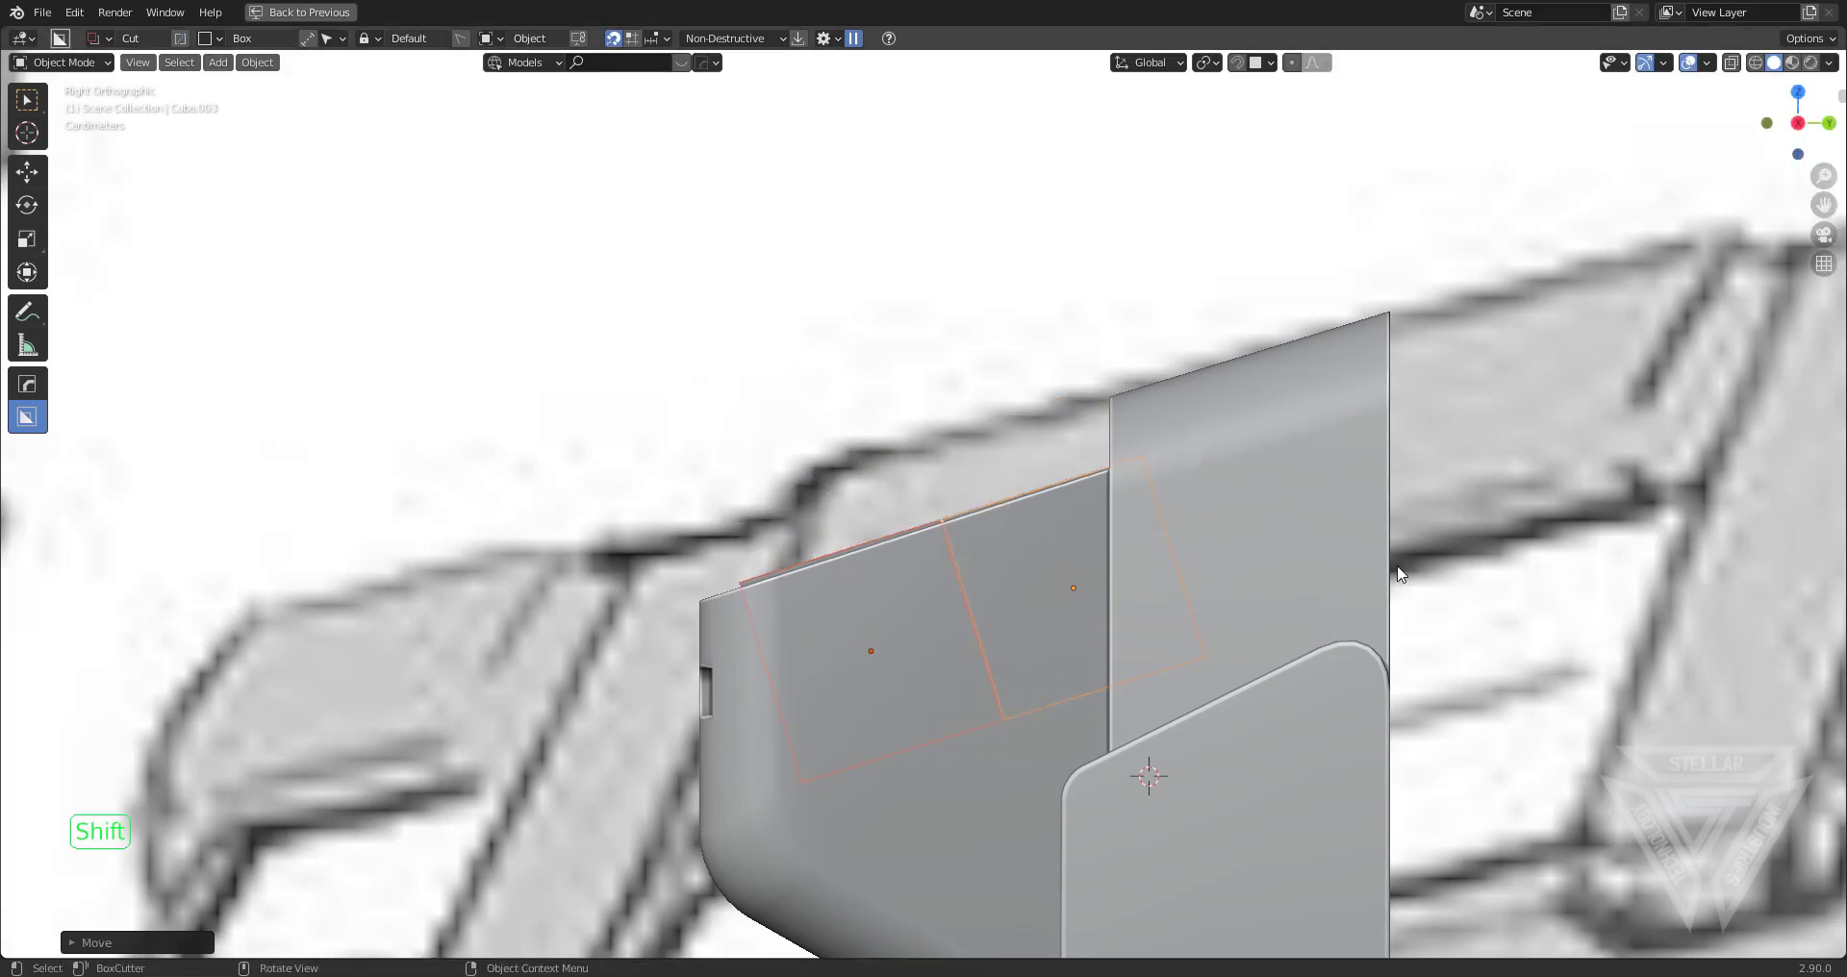
{"action": "key", "text": "r"}
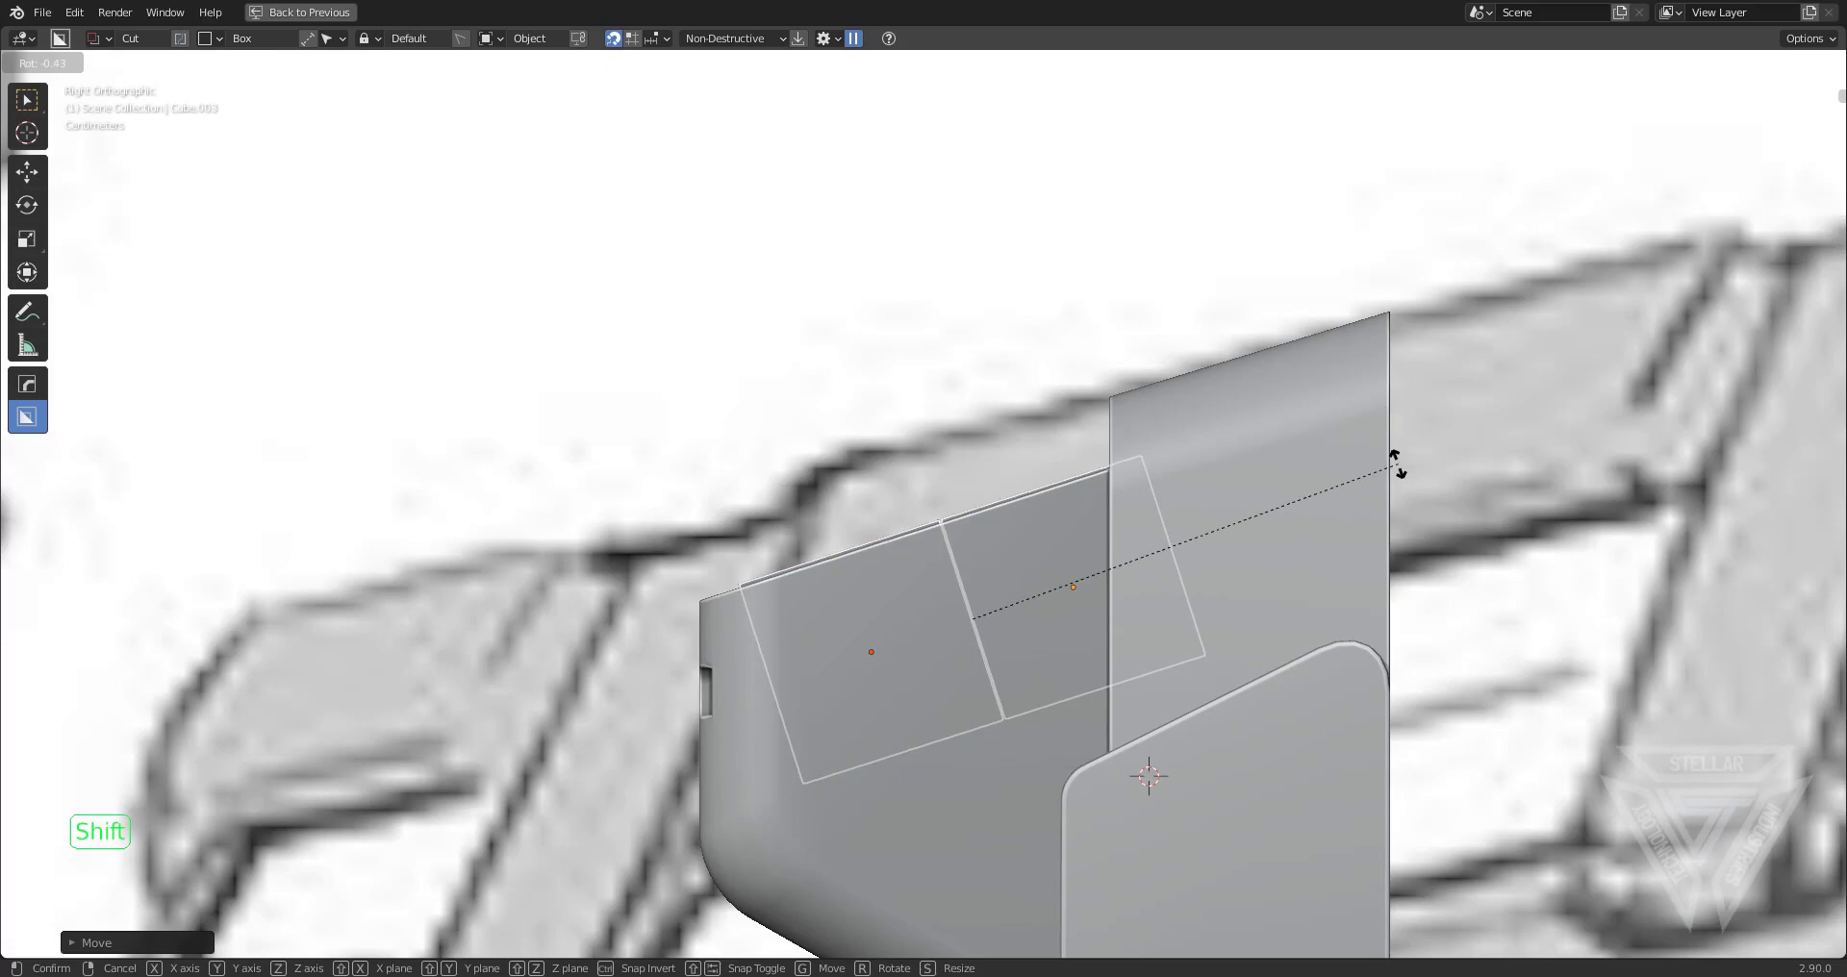
{"action": "left_click", "coordinate": [1396, 461]}
Stretch both tilted cubes along global X until they fill the length of the tray
{"action": "scroll", "coordinate": [1396, 462], "scroll_direction": "down", "scroll_amount": 5}
{"action": "middle_click_drag", "start_coordinate": [1396, 462], "coordinate": [1216, 610]}
{"action": "scroll", "coordinate": [1226, 596], "scroll_direction": "down", "scroll_amount": 3}
{"action": "key", "text": "s"}
{"action": "key", "text": "x"}
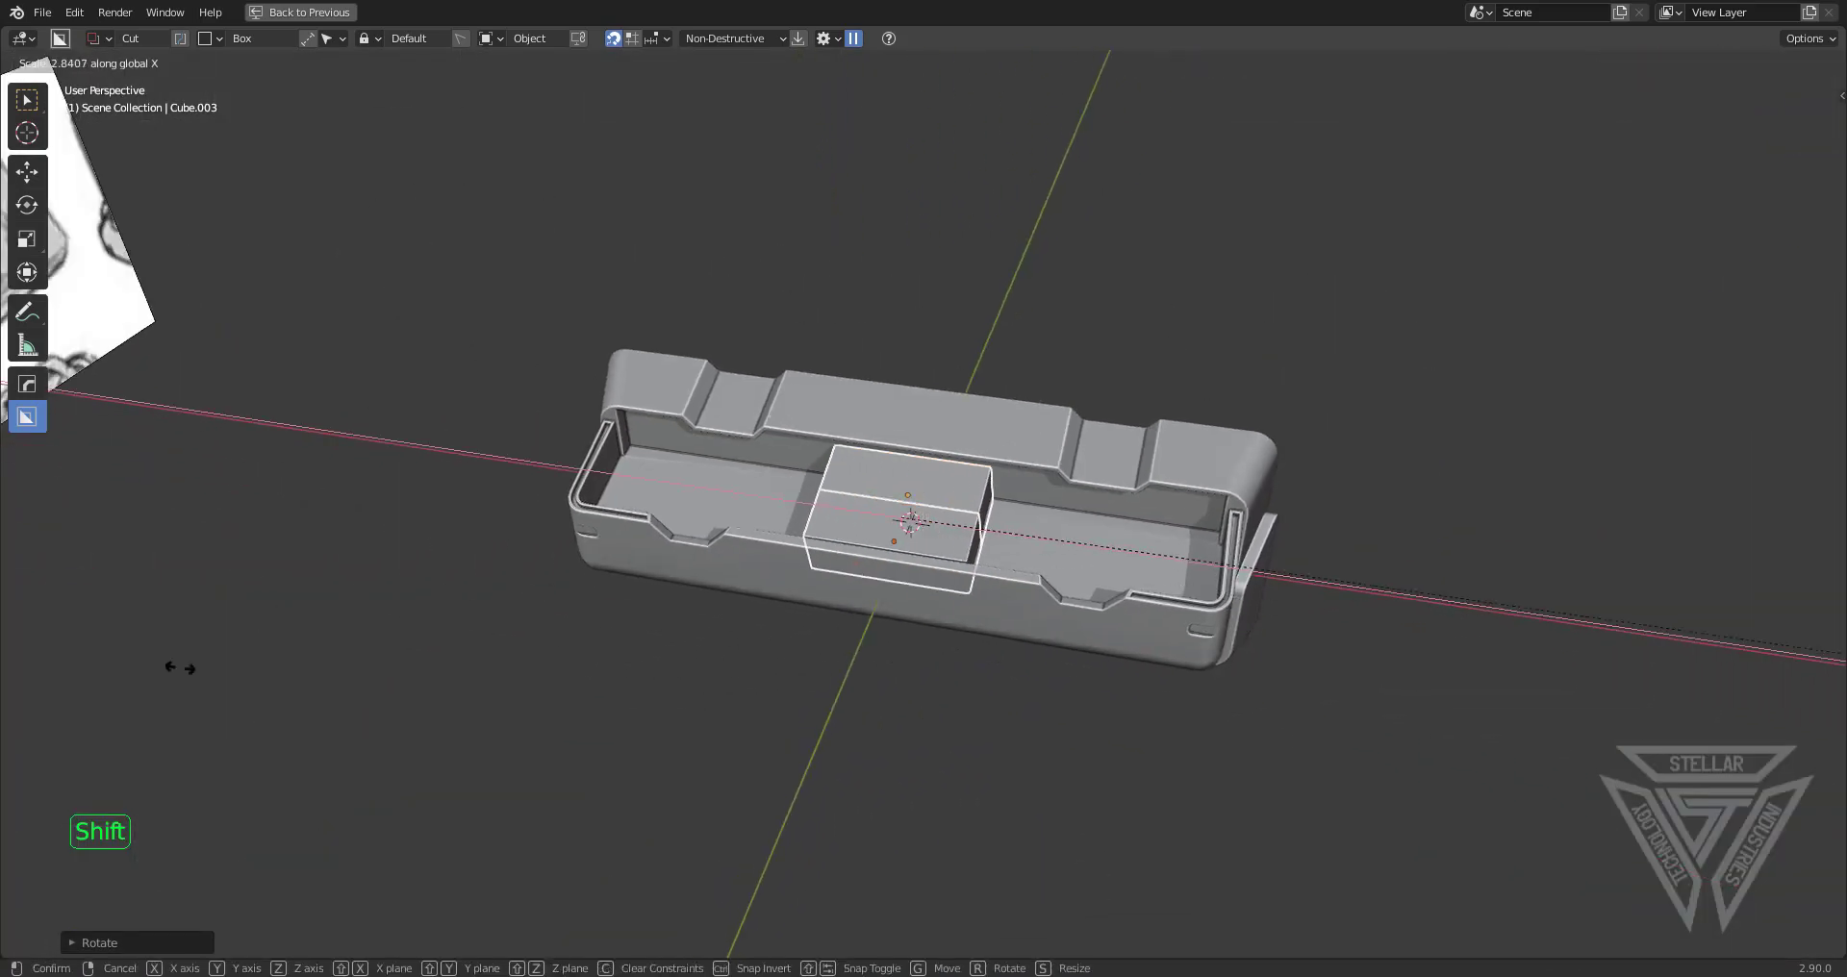
{"action": "left_click", "coordinate": [558, 613]}
{"action": "scroll", "coordinate": [1100, 573], "scroll_direction": "up", "scroll_amount": 5}
{"action": "middle_click_drag", "start_coordinate": [1101, 573], "coordinate": [1182, 586]}
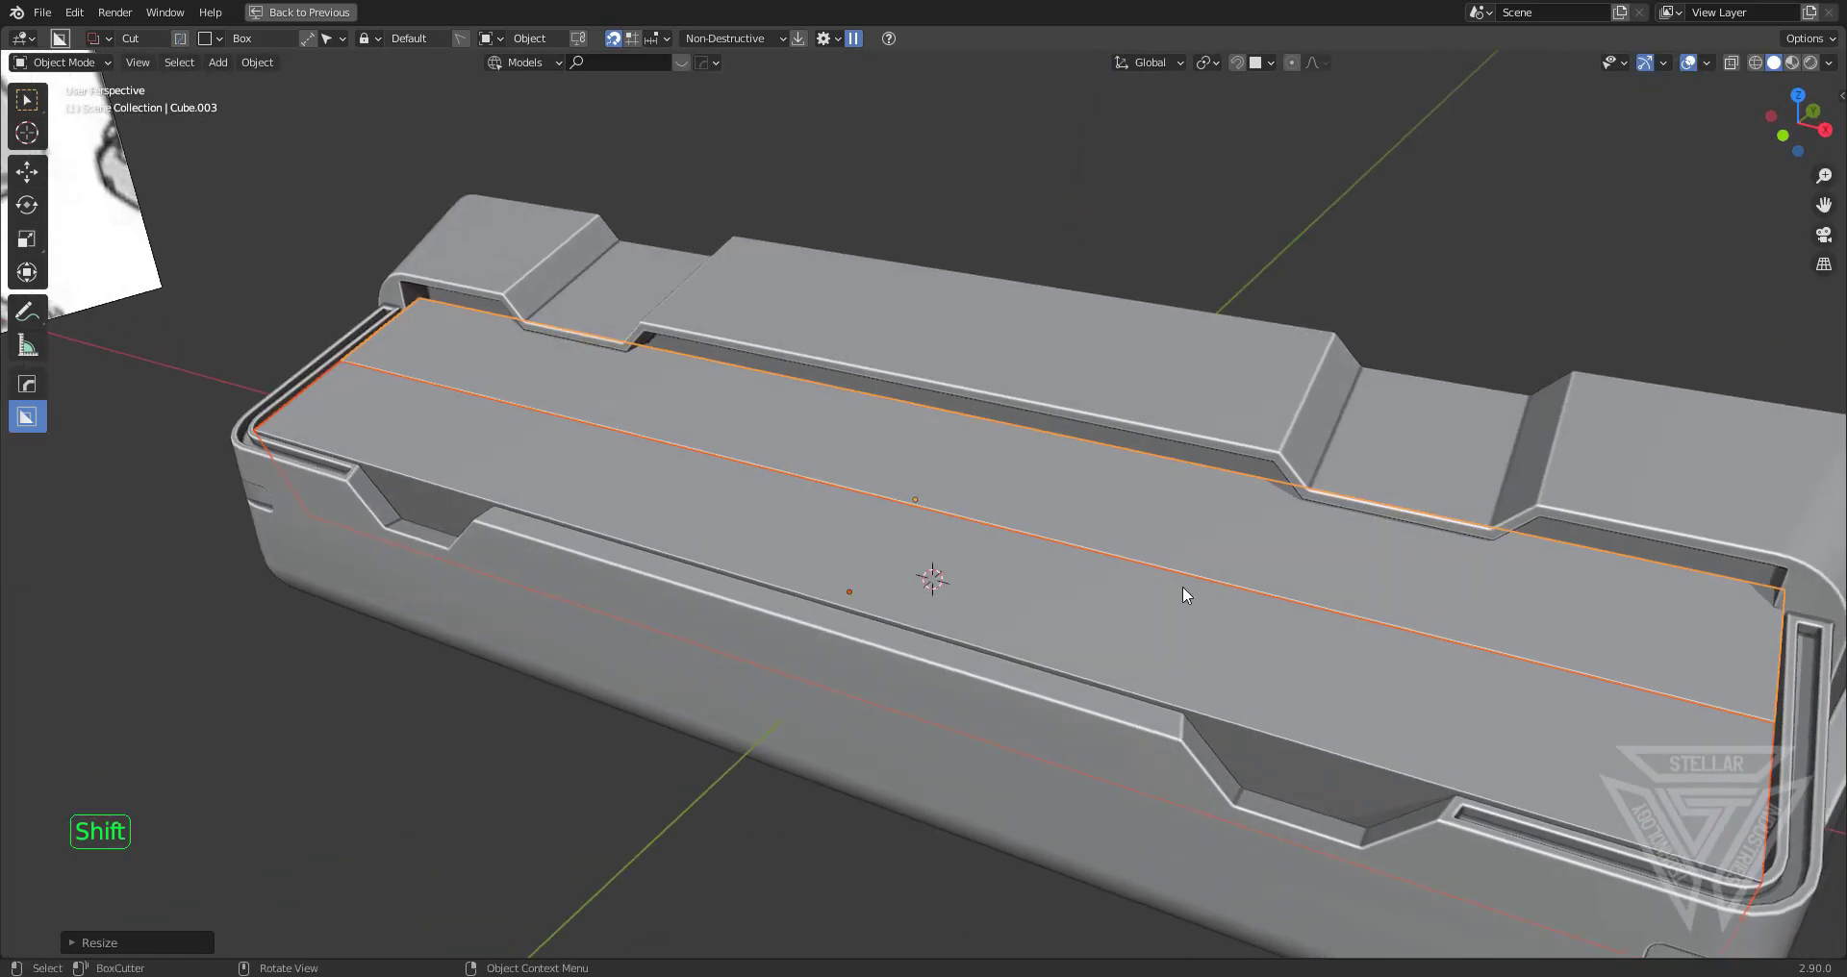
Shrink the two long boxes slightly along global X so their ends fit inside the tray's end walls
{"action": "middle_click_drag", "start_coordinate": [1781, 576], "coordinate": [1268, 398], "text": "shift"}
{"action": "key", "text": "s"}
{"action": "key", "text": "x"}
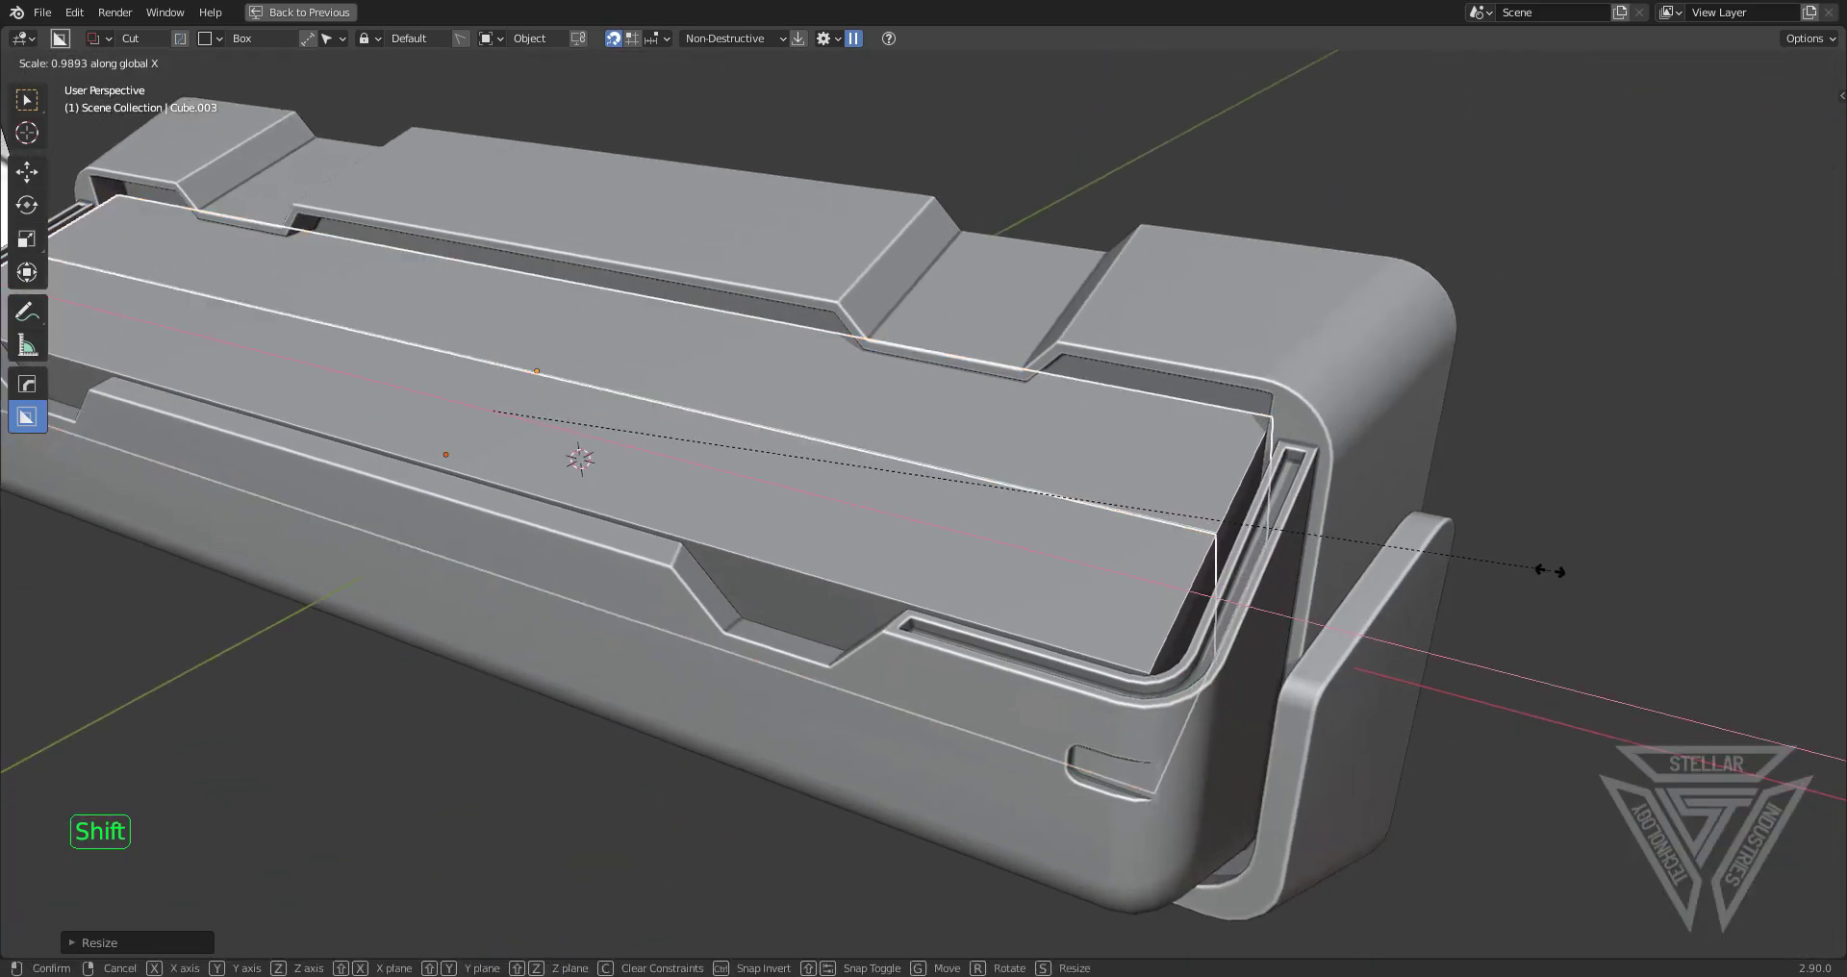
{"action": "left_click", "coordinate": [1423, 550]}
Open both long boxes in Edit Mode with edge selection and pick long edges on their top faces
{"action": "middle_click_drag", "start_coordinate": [1404, 547], "coordinate": [1039, 540]}
{"action": "key", "text": "Tab"}
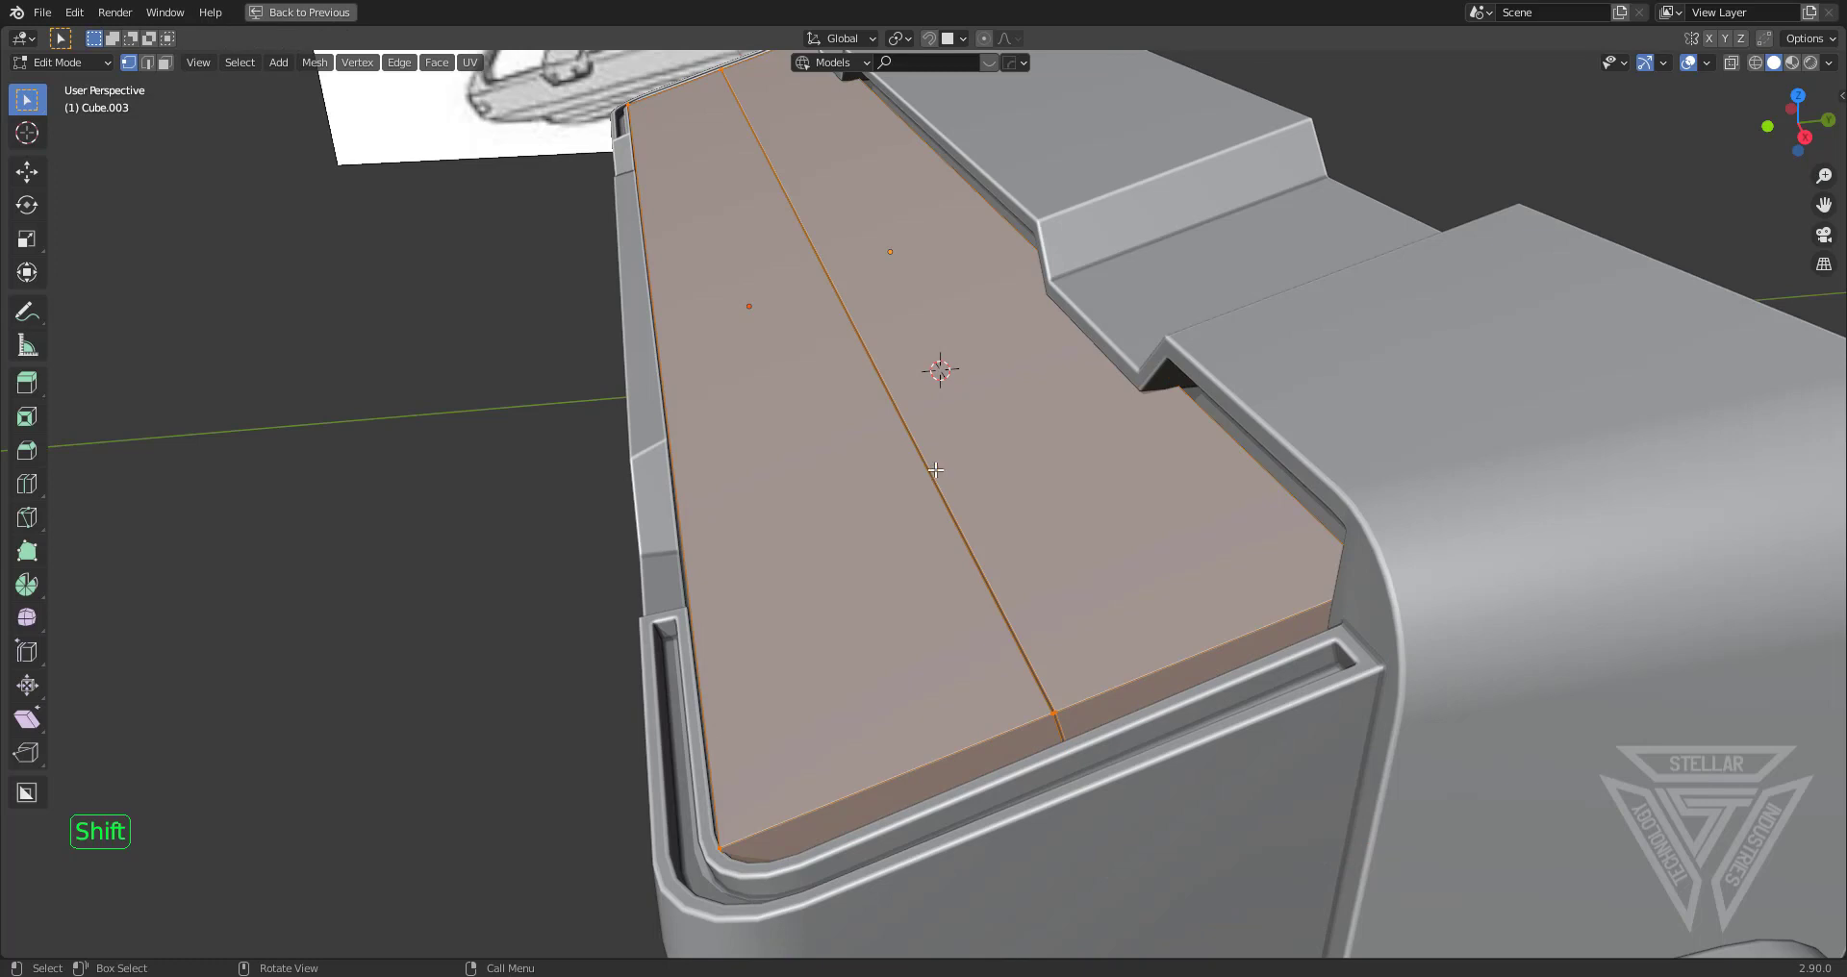
{"action": "middle_click_drag", "start_coordinate": [954, 476], "coordinate": [931, 488]}
{"action": "key", "text": "2"}
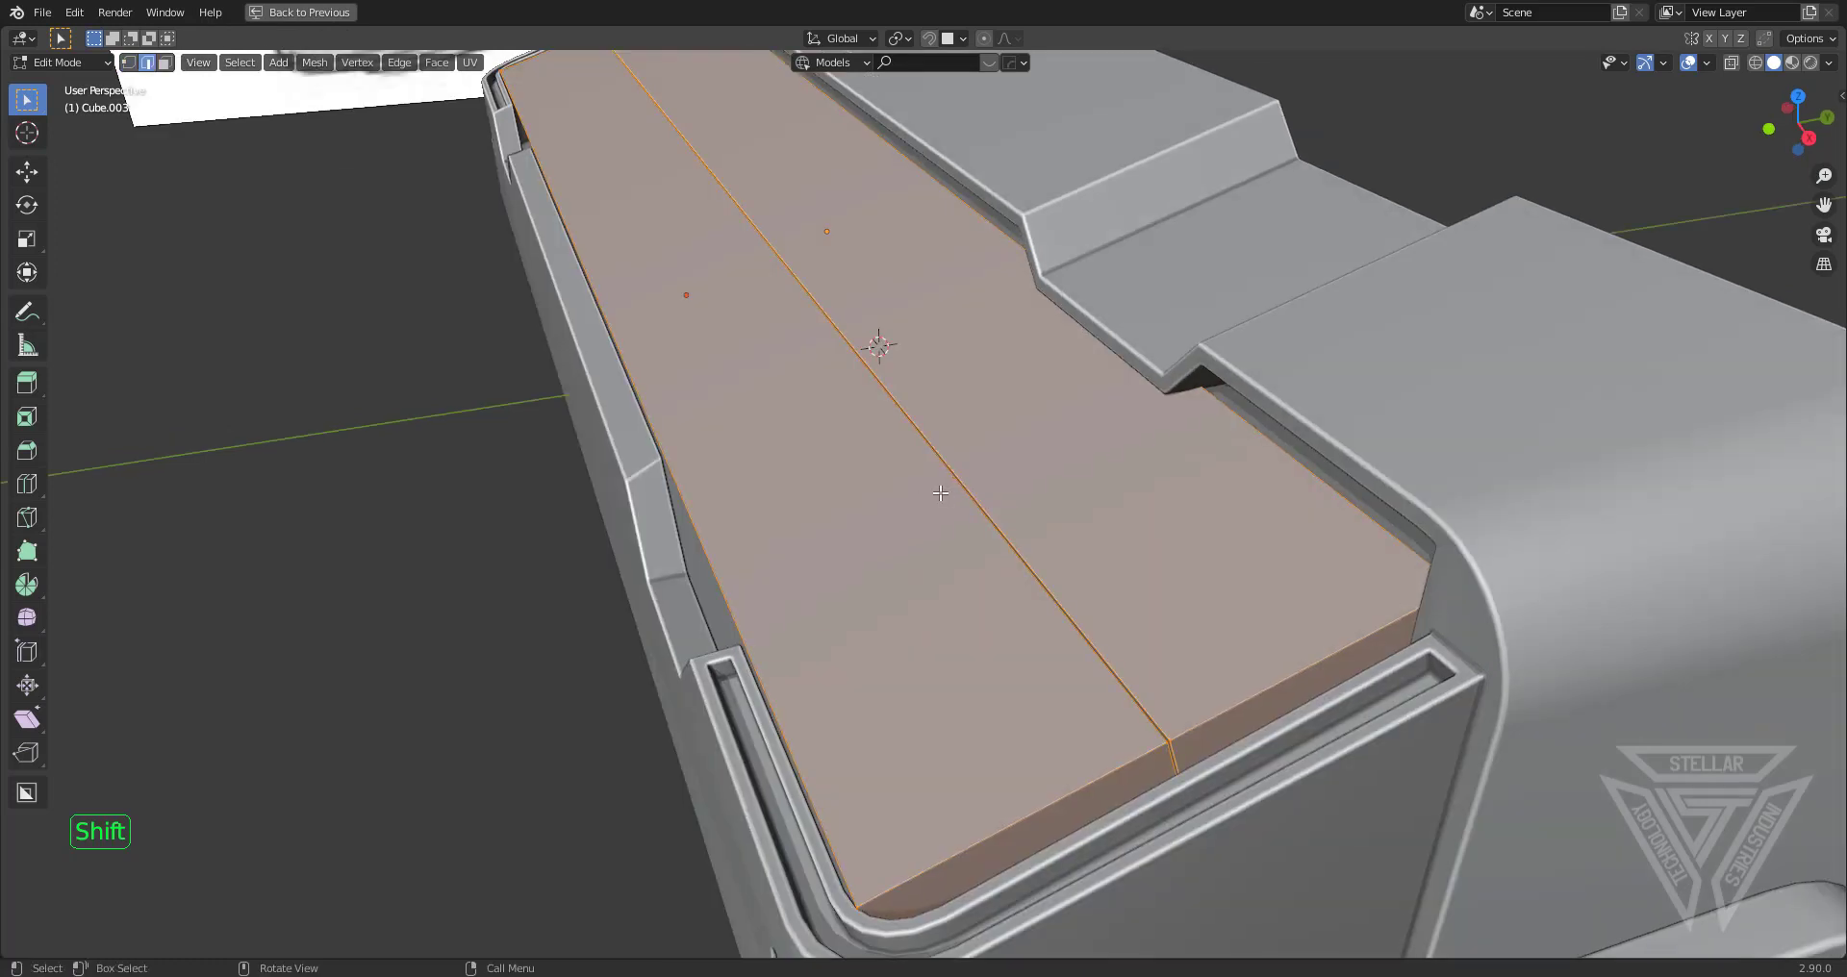
{"action": "left_click", "coordinate": [944, 485]}
{"action": "left_click", "coordinate": [732, 580], "text": "shift"}
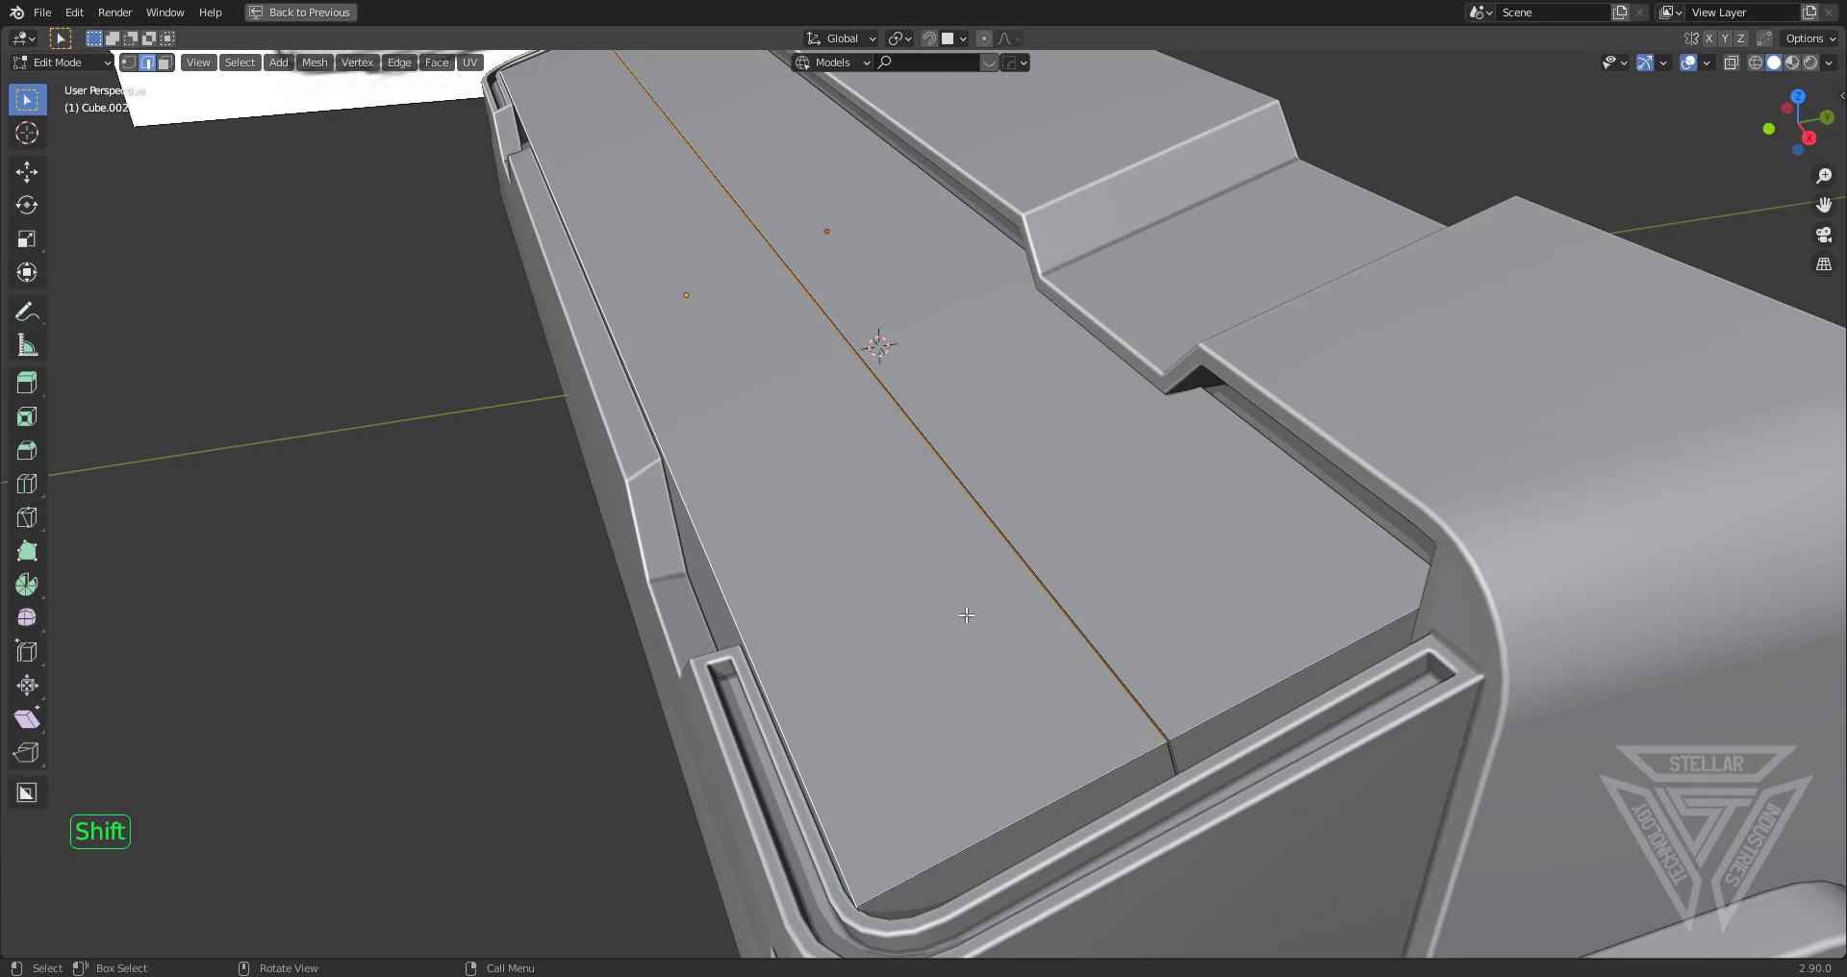
{"action": "key", "text": "n"}
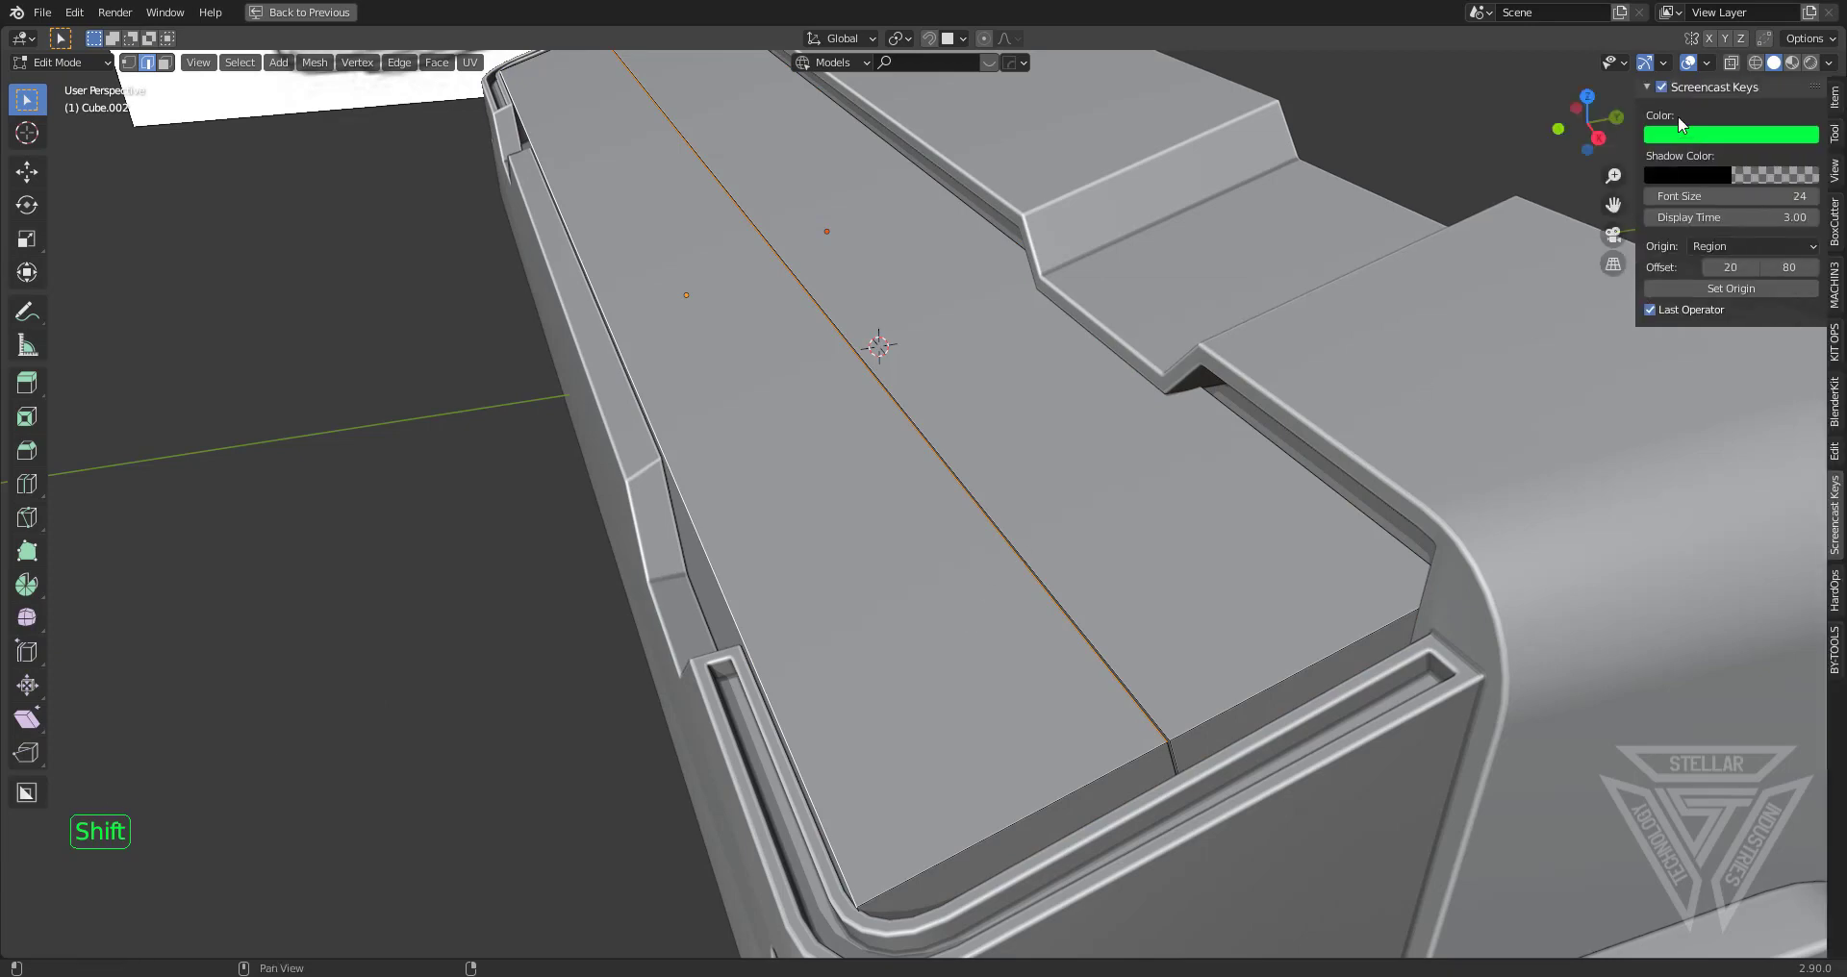
{"action": "middle_click_drag", "start_coordinate": [998, 422], "coordinate": [722, 534]}
{"action": "left_click", "coordinate": [721, 534]}
{"action": "key", "text": "Tab"}
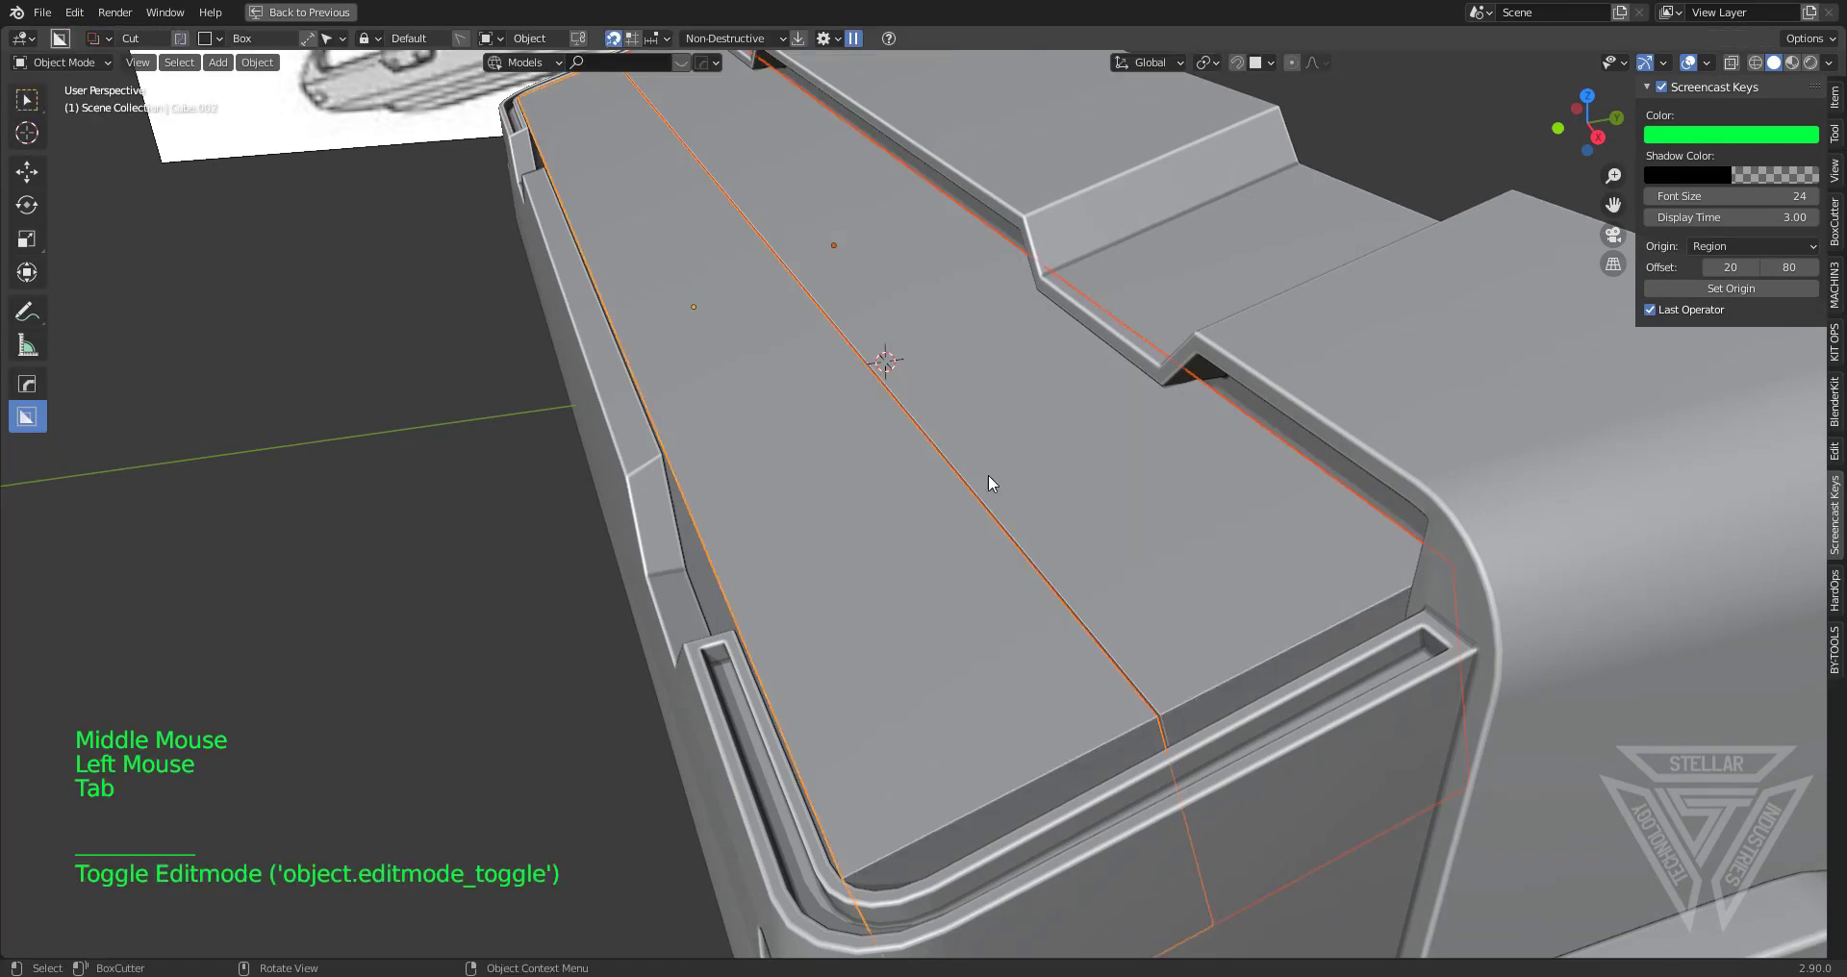
{"action": "key", "text": "Tab"}
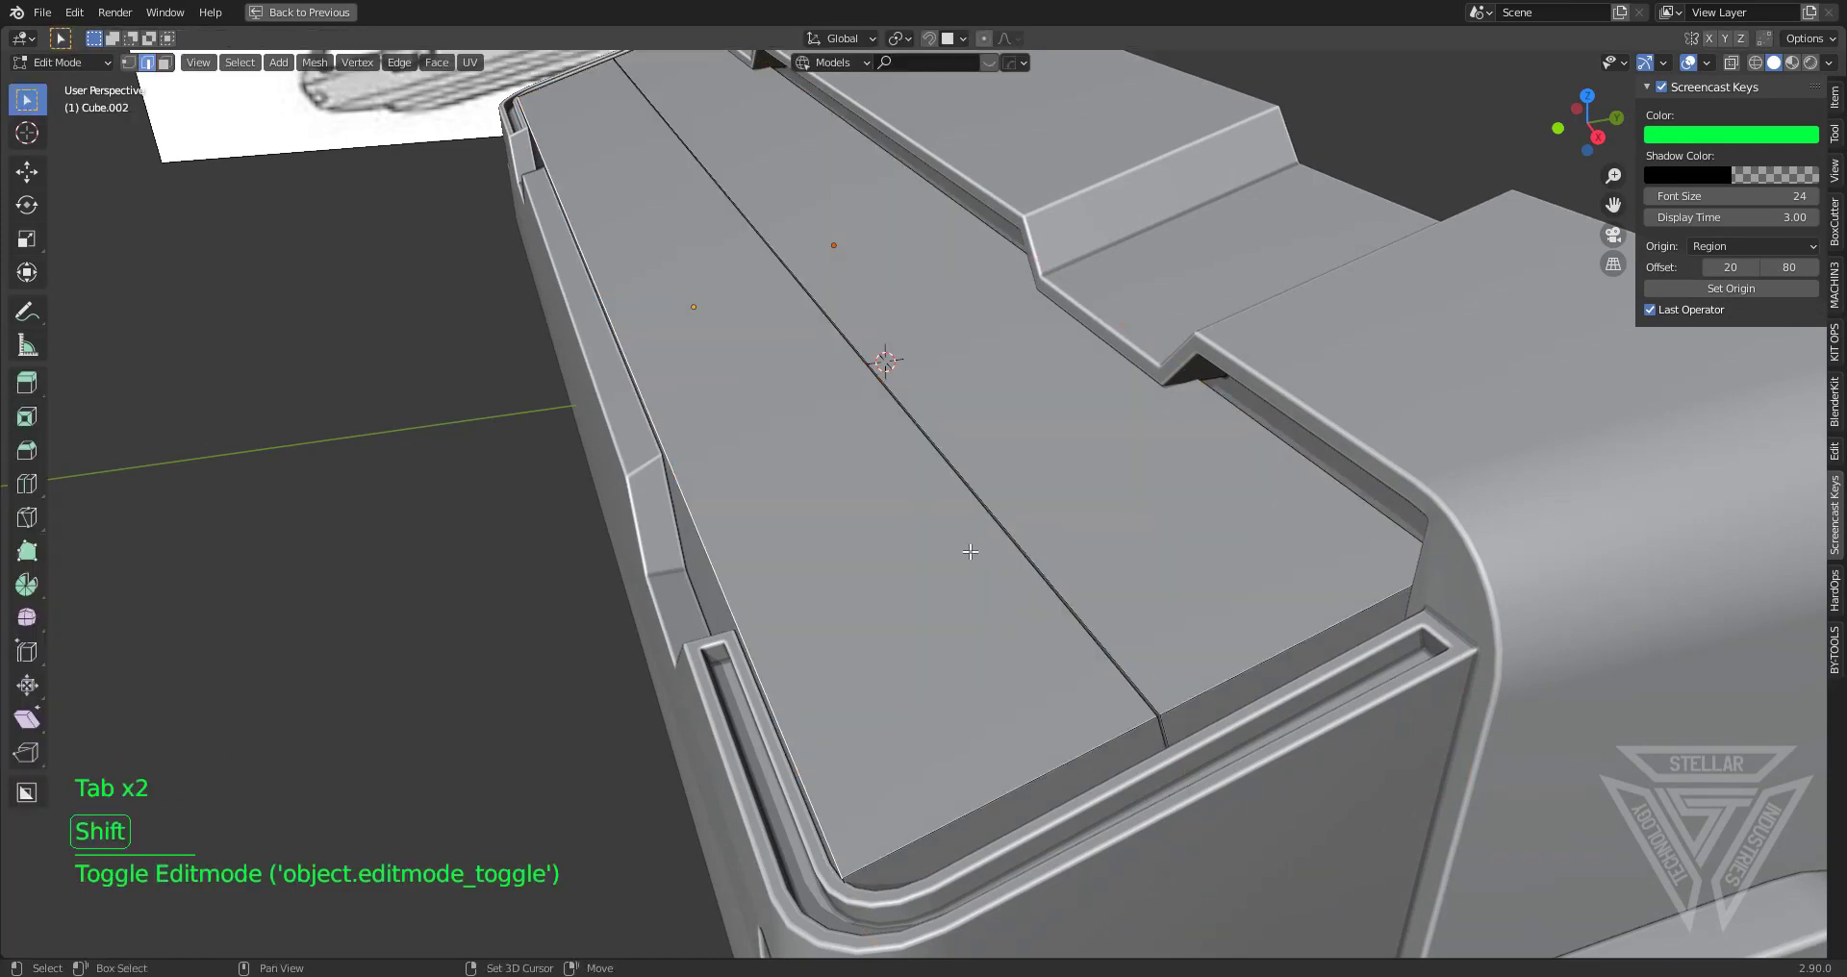
Select the long upper edges of both boxes and bevel them about 0.51 m wide with a single segment
{"action": "left_click", "coordinate": [1036, 527], "text": "shift"}
{"action": "left_click", "coordinate": [1240, 506], "text": "shift"}
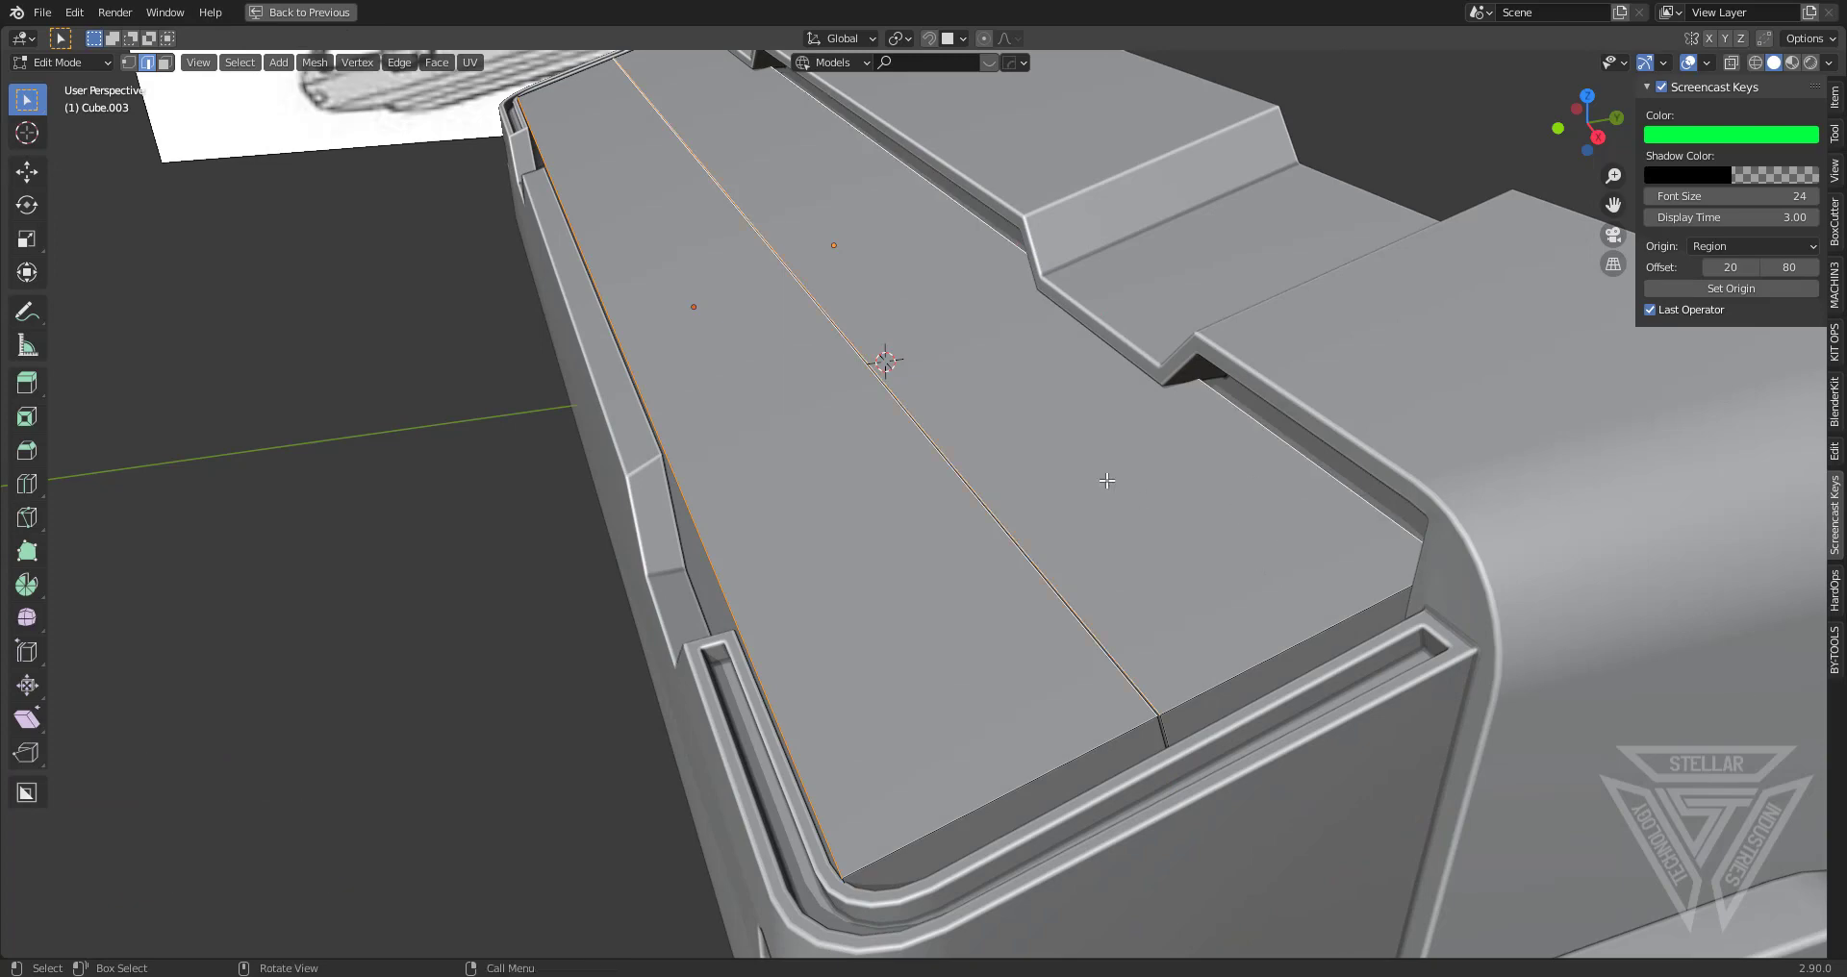
{"action": "middle_click_drag", "start_coordinate": [1122, 492], "coordinate": [1134, 478]}
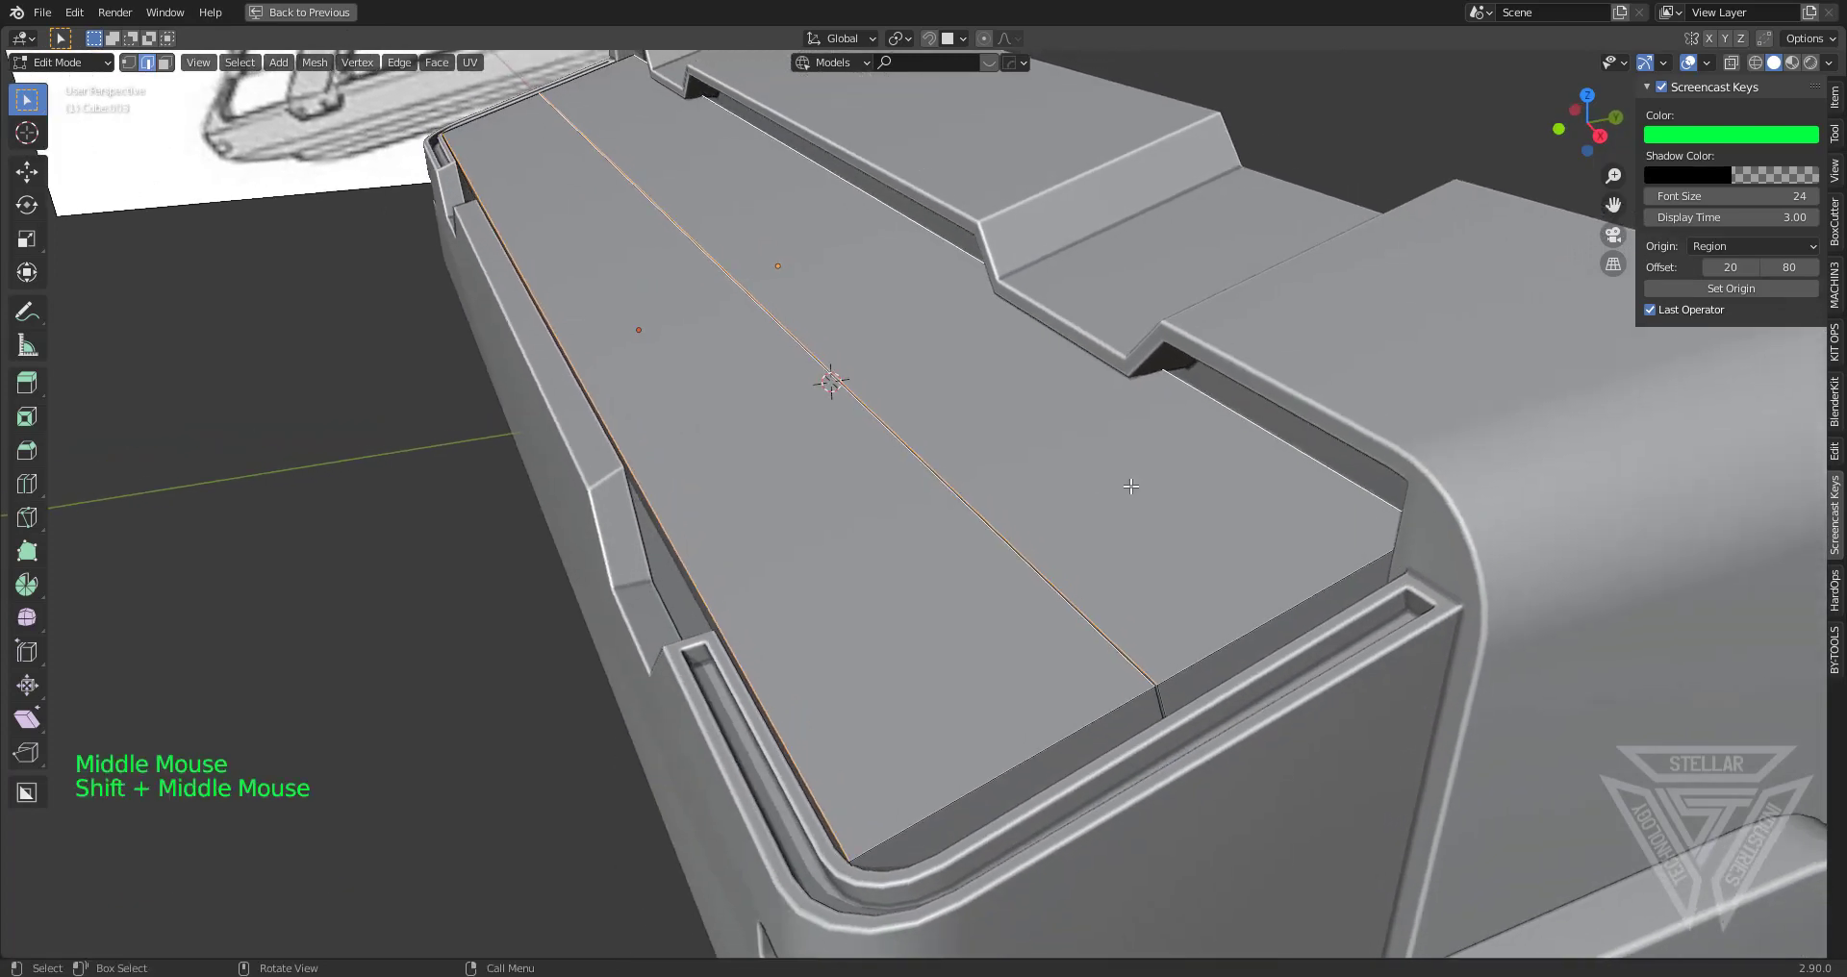
{"action": "key", "text": "ctrl+b"}
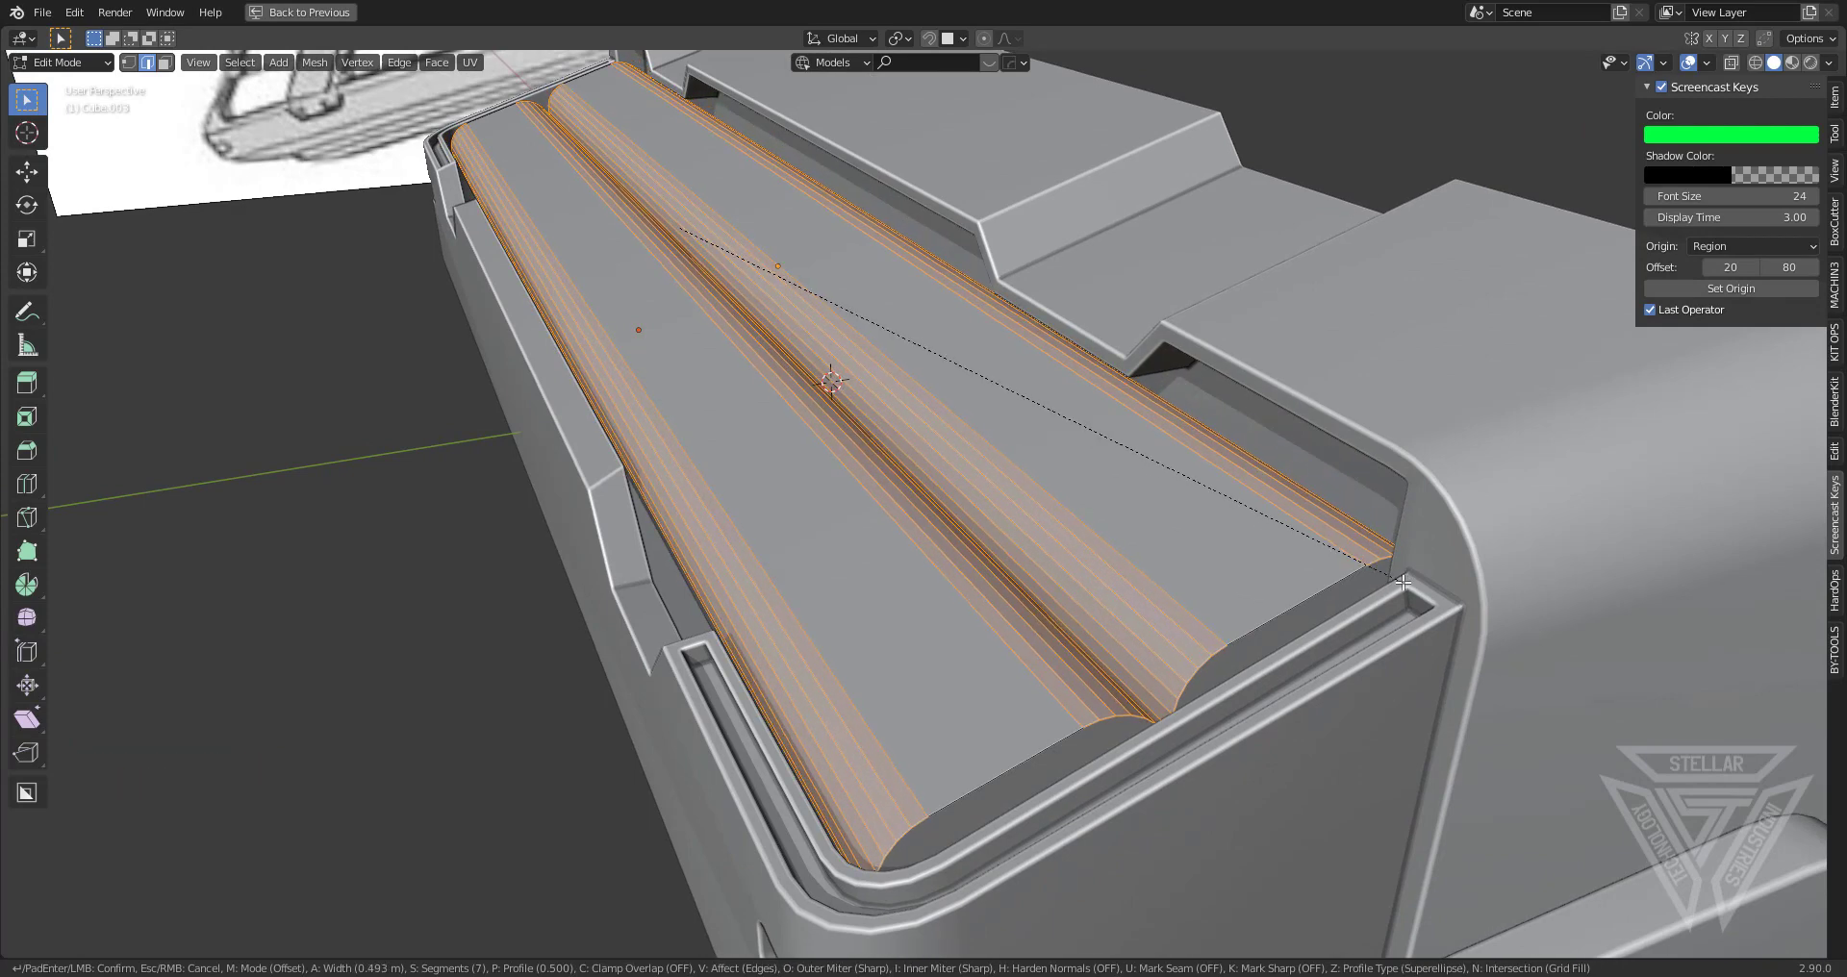
{"action": "scroll", "coordinate": [1406, 583], "scroll_direction": "down", "scroll_amount": 6}
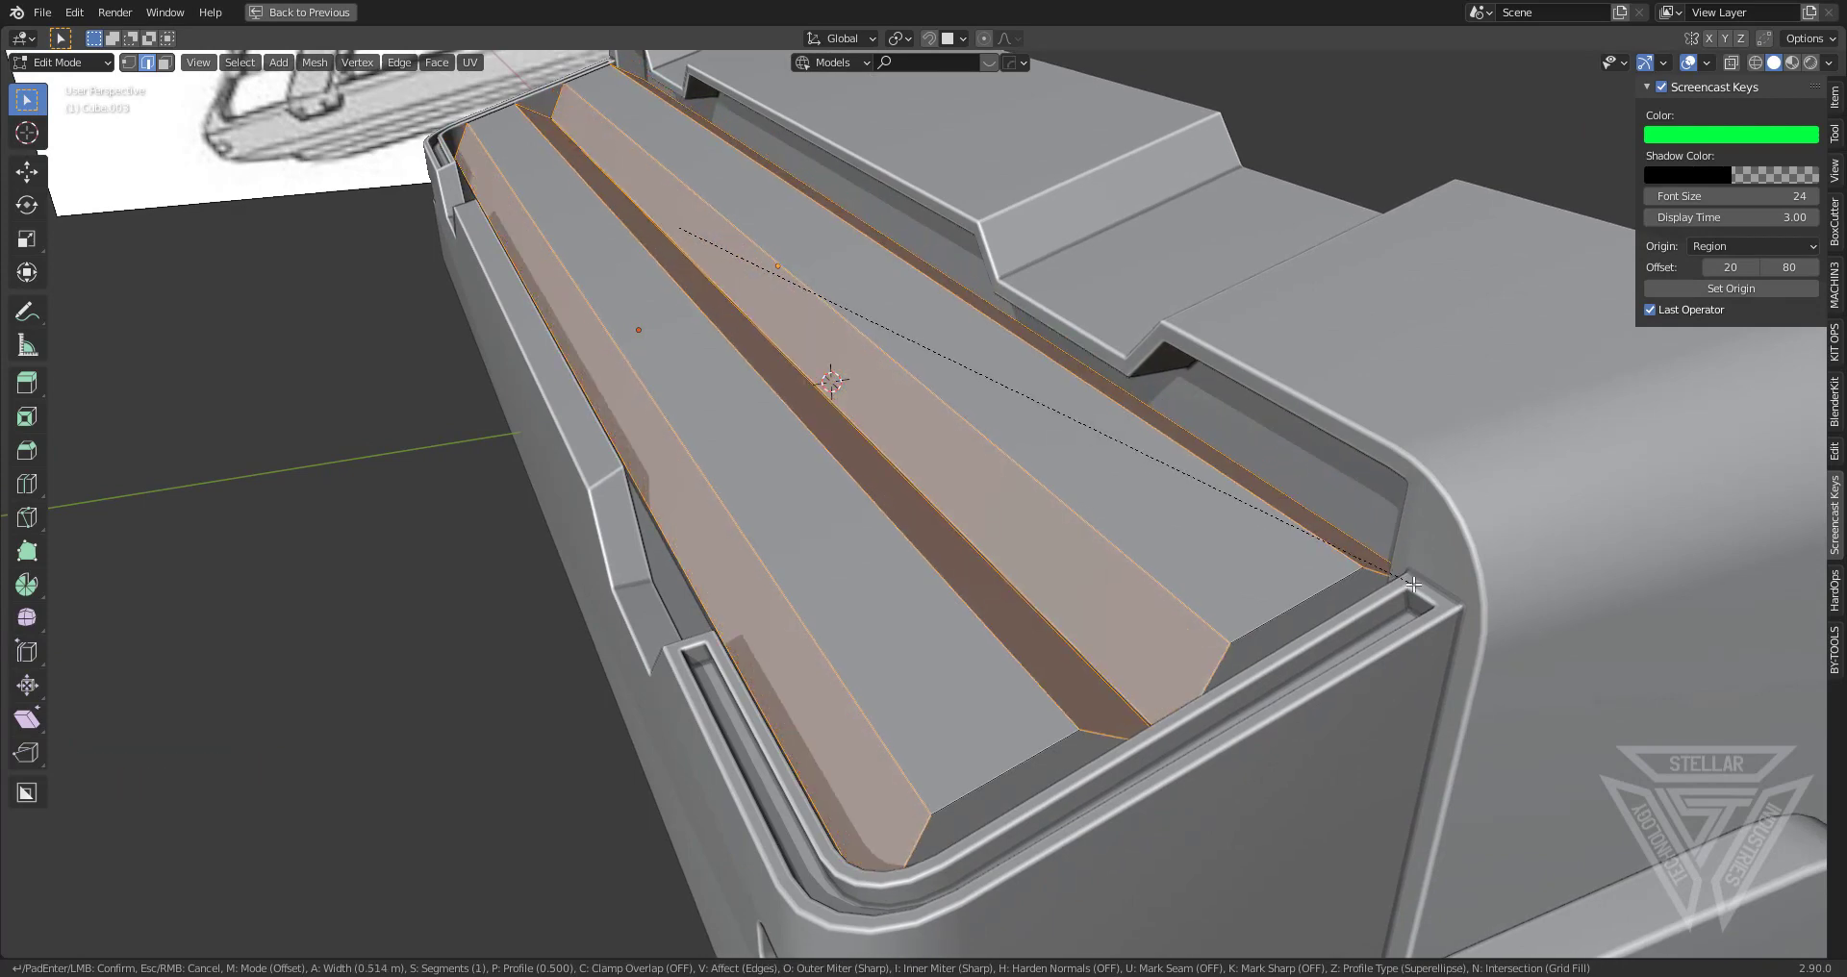
{"action": "left_click", "coordinate": [1411, 583]}
Select the long edges bordering the new chamfers on both boxes and hide the sidebar
{"action": "left_click", "coordinate": [982, 616]}
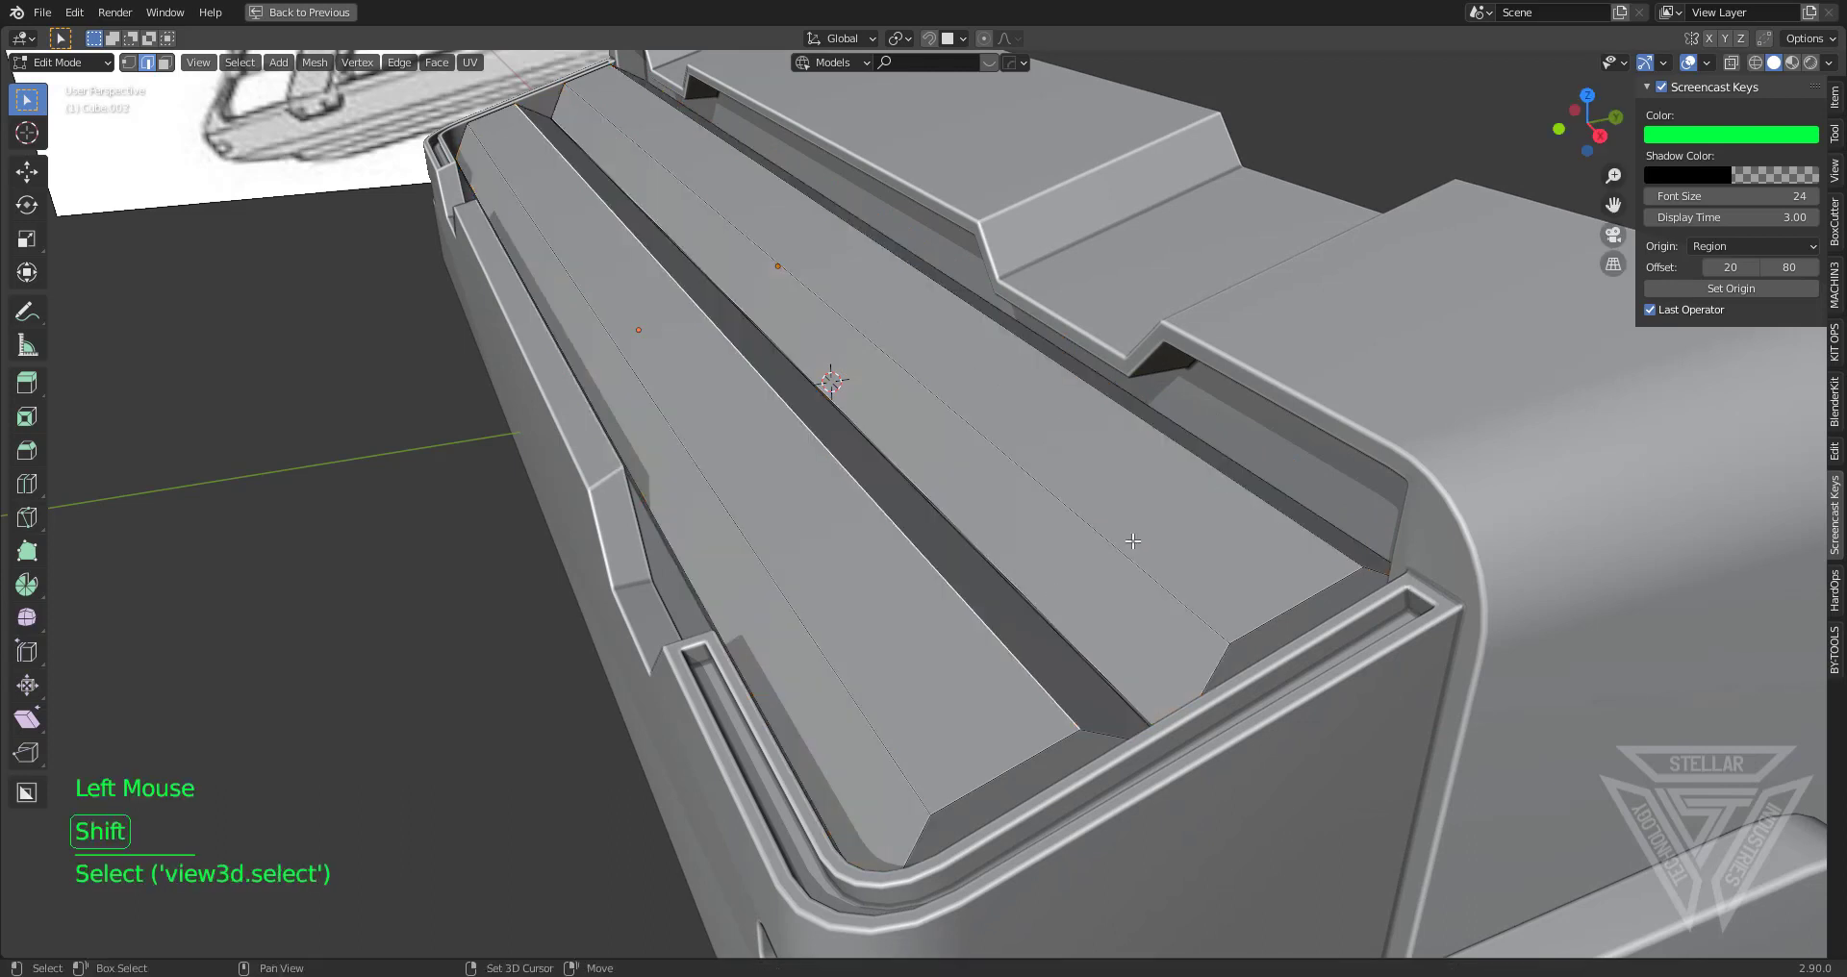
{"action": "left_click", "coordinate": [1051, 652], "text": "shift"}
{"action": "left_click", "coordinate": [1057, 644], "text": "shift"}
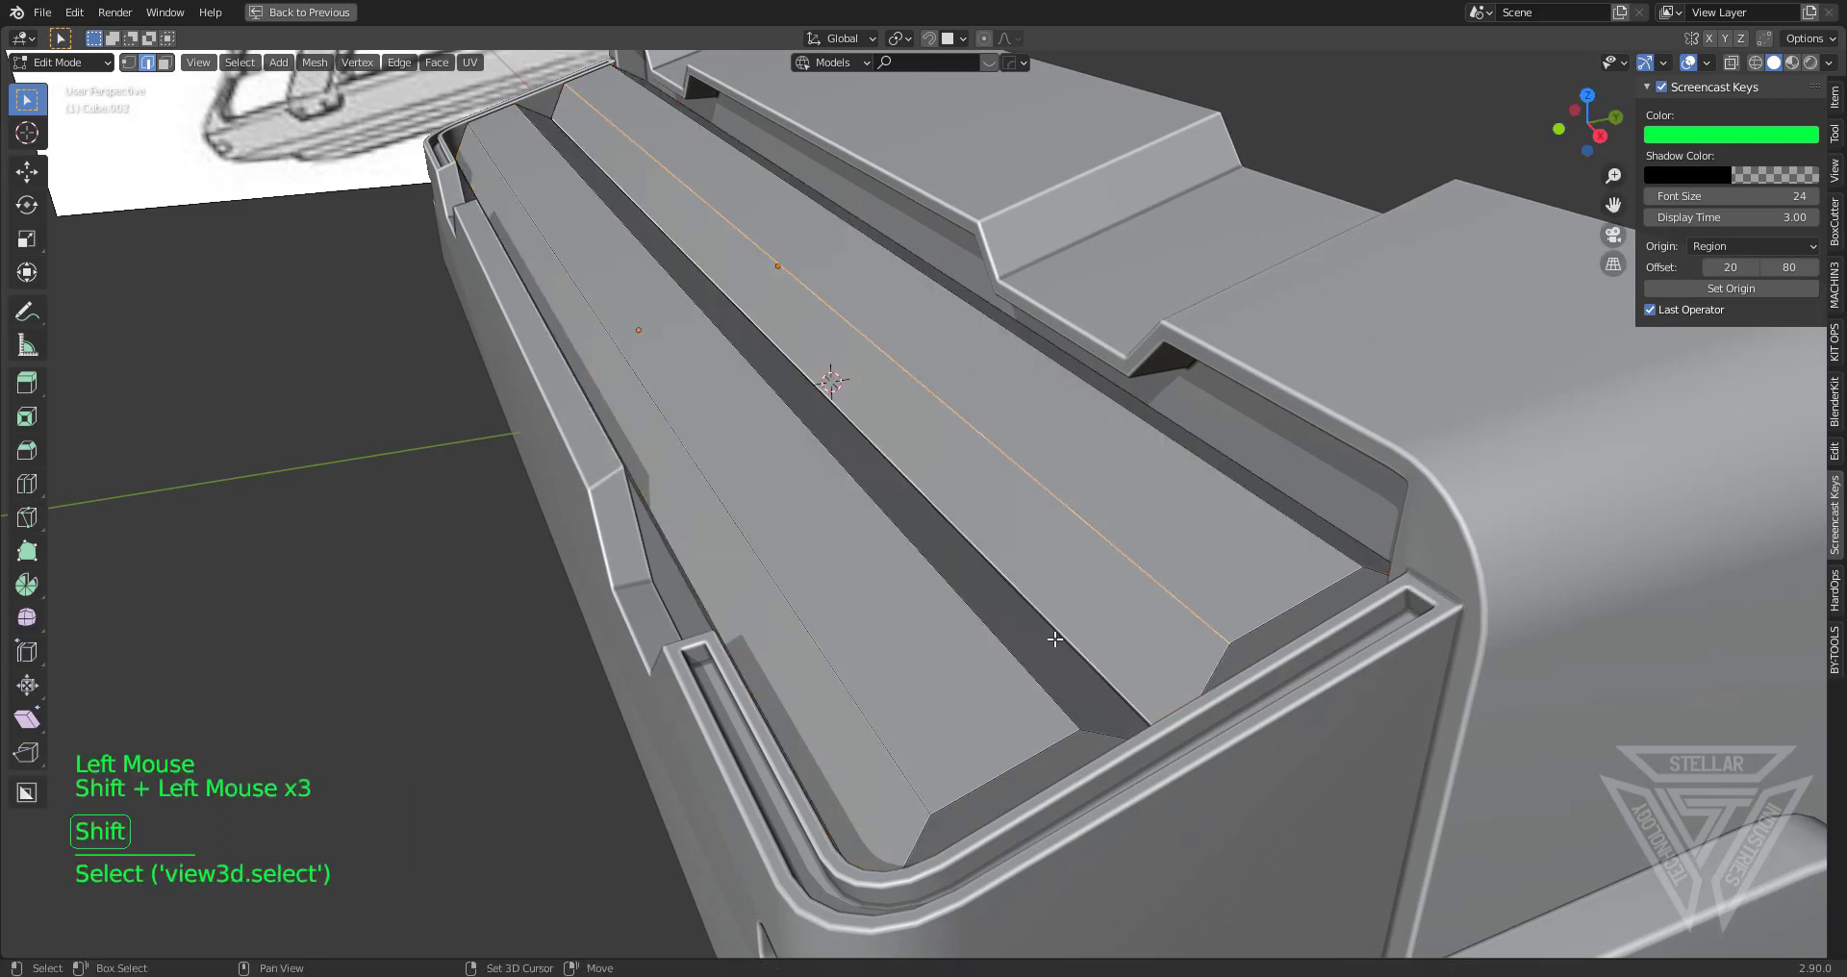
{"action": "left_click", "coordinate": [1068, 643], "text": "shift"}
{"action": "left_click", "coordinate": [1217, 499], "text": "shift"}
{"action": "left_click", "coordinate": [1266, 518], "text": "shift"}
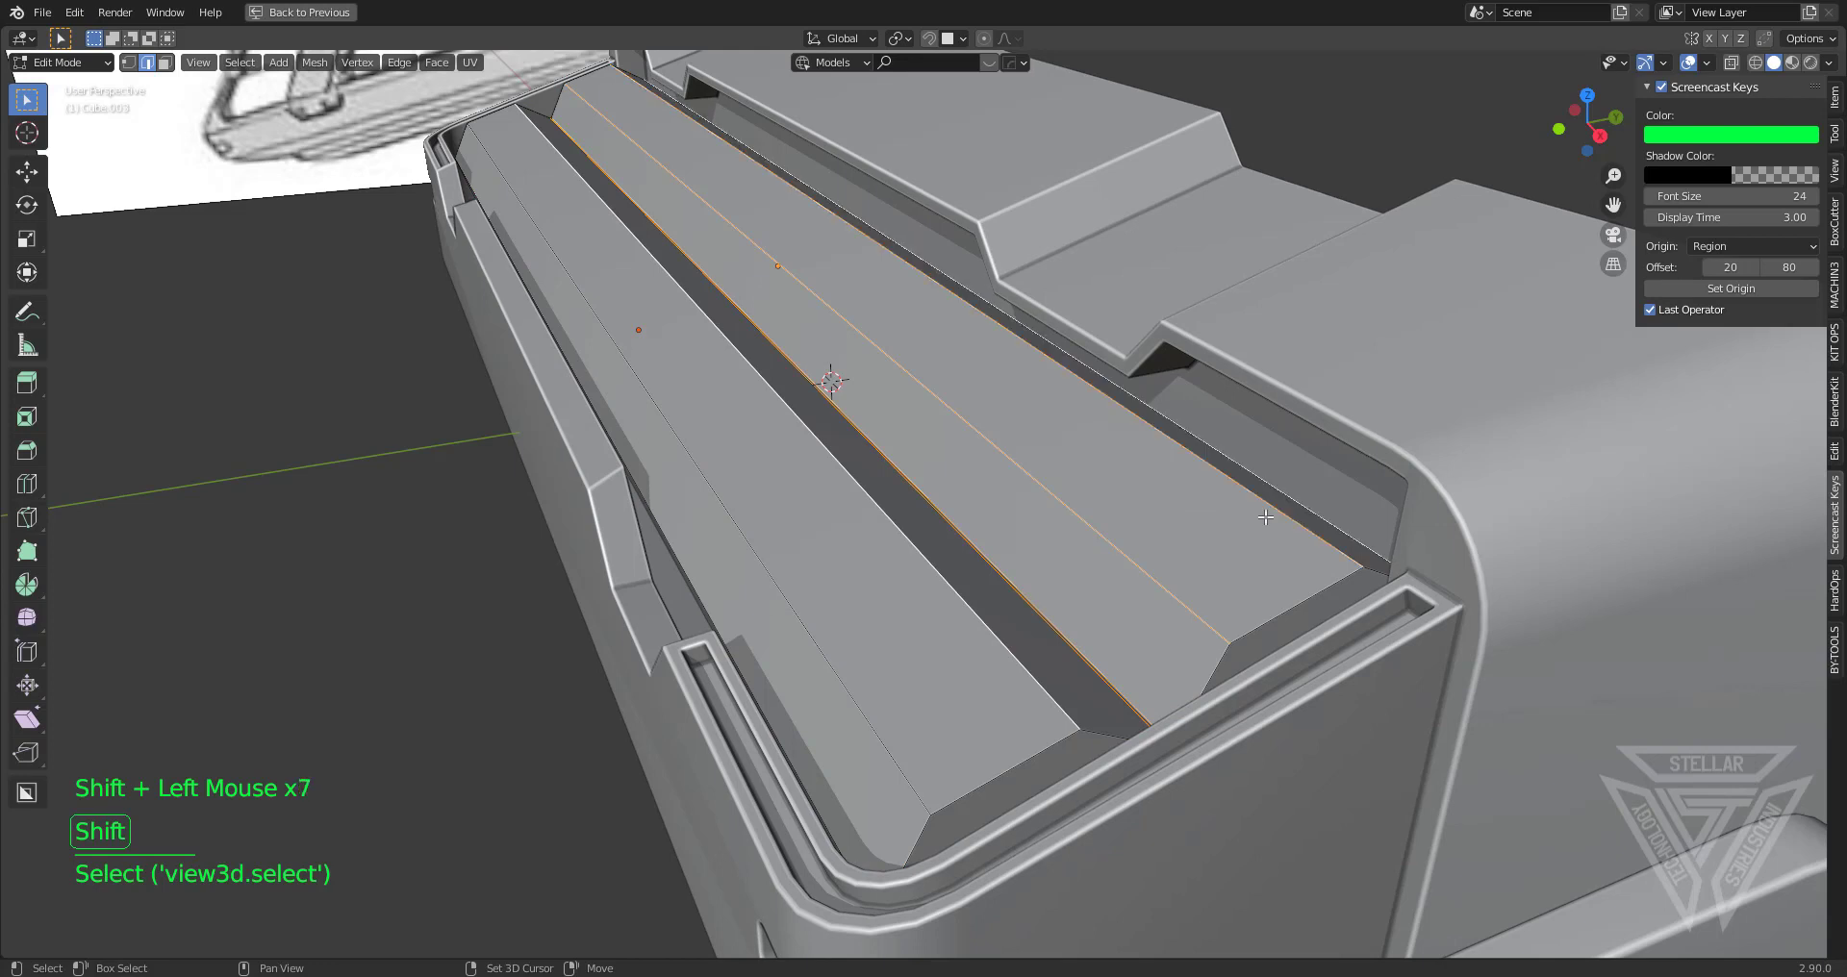
{"action": "left_click", "coordinate": [774, 731], "text": "shift"}
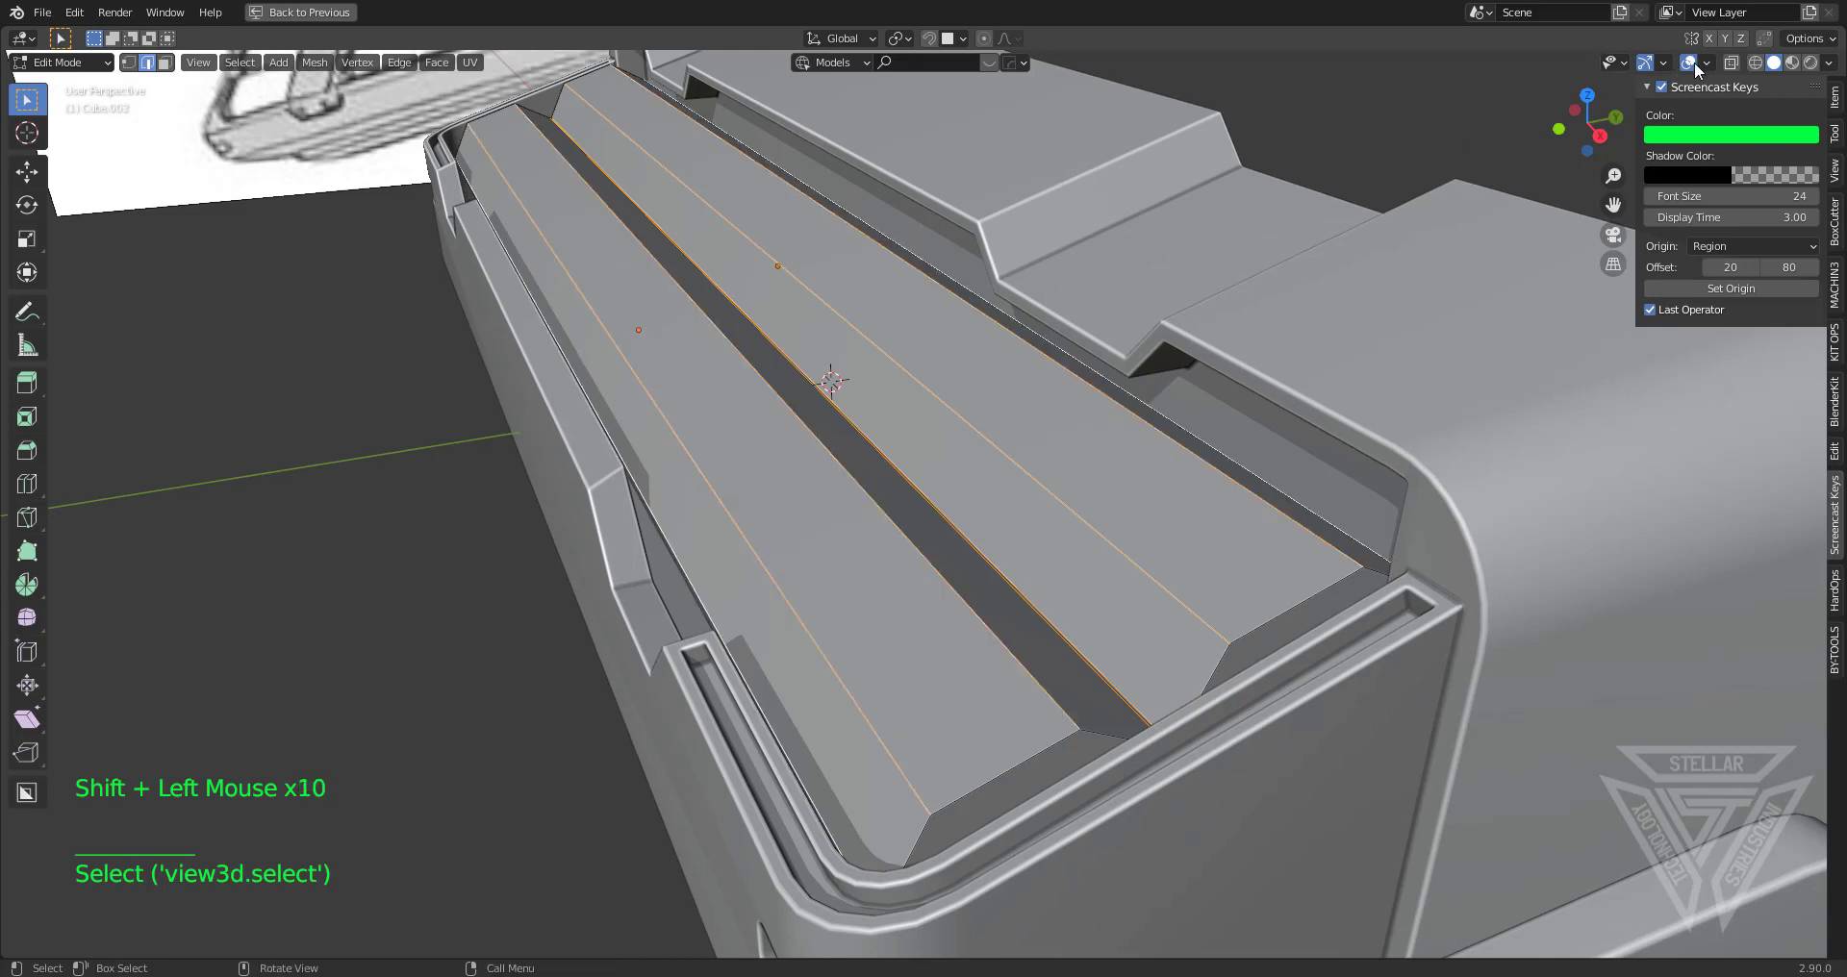
{"action": "key", "text": "n"}
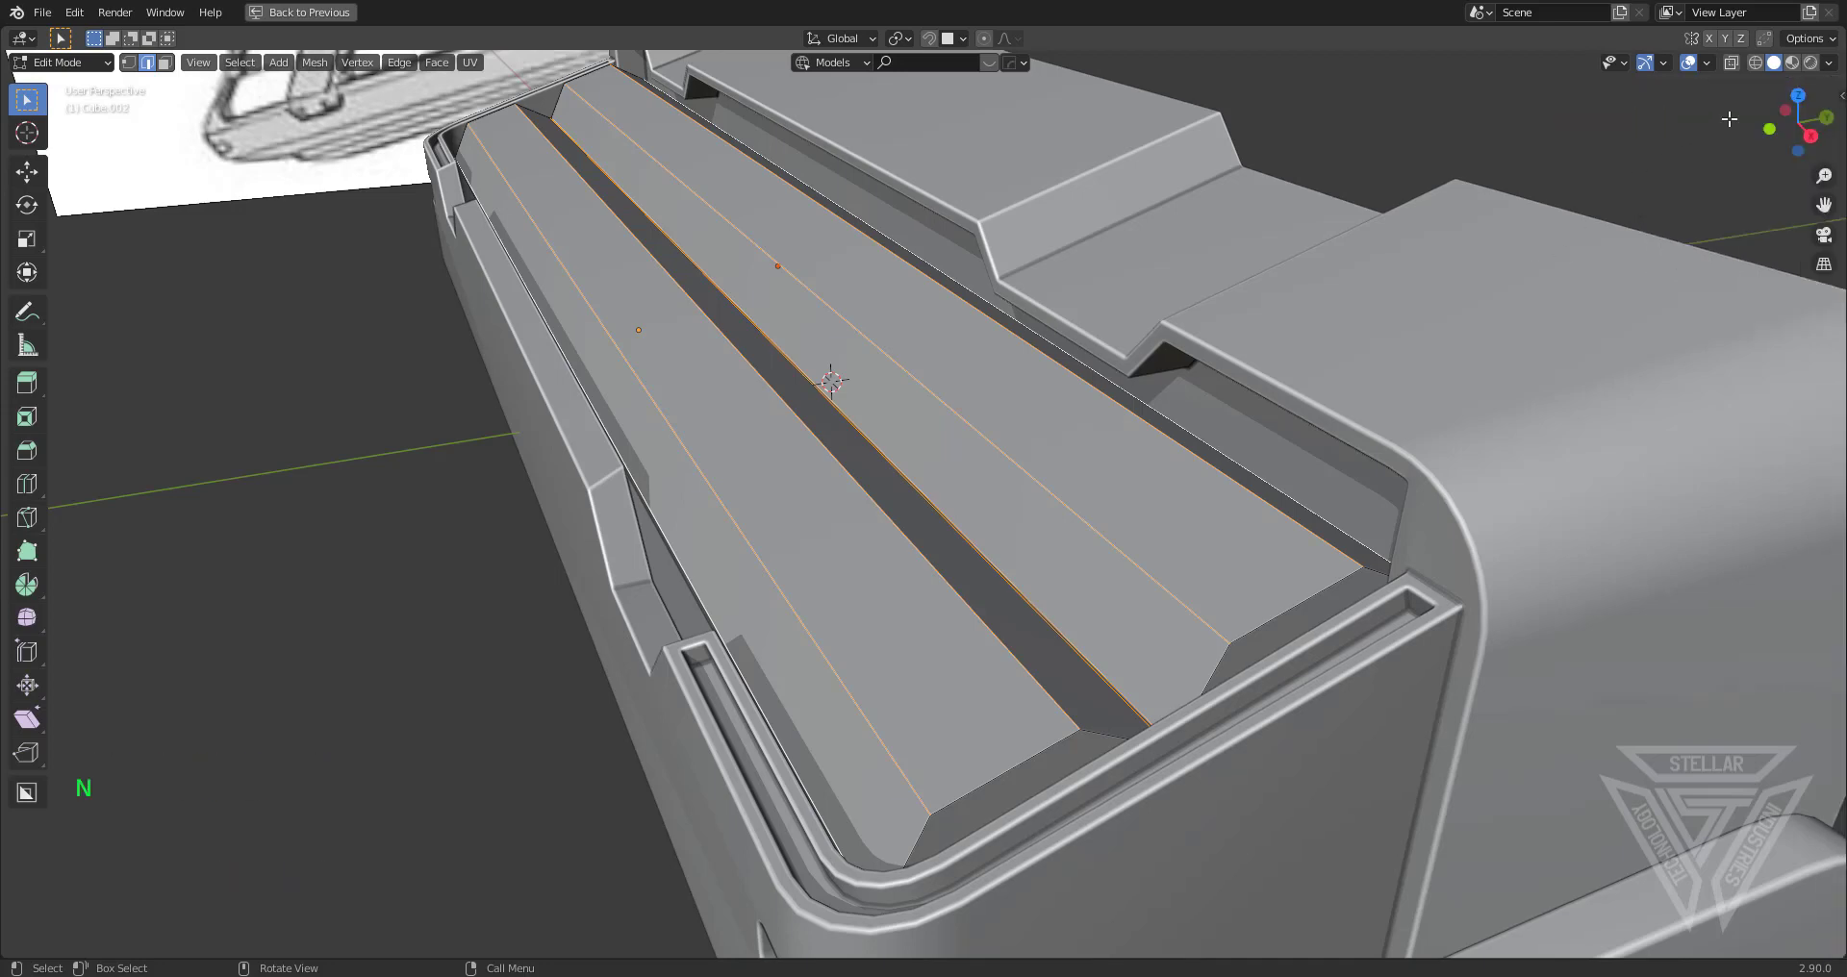
Add the hidden front chamfer edge to the selection using X-ray, and bevel the selected edges about 0.08 m wide with 8 segments
{"action": "left_click", "coordinate": [1732, 63]}
{"action": "middle_click_drag", "start_coordinate": [961, 575], "coordinate": [991, 532]}
{"action": "left_click", "coordinate": [830, 703], "text": "shift"}
{"action": "middle_click_drag", "start_coordinate": [829, 703], "coordinate": [1560, 286]}
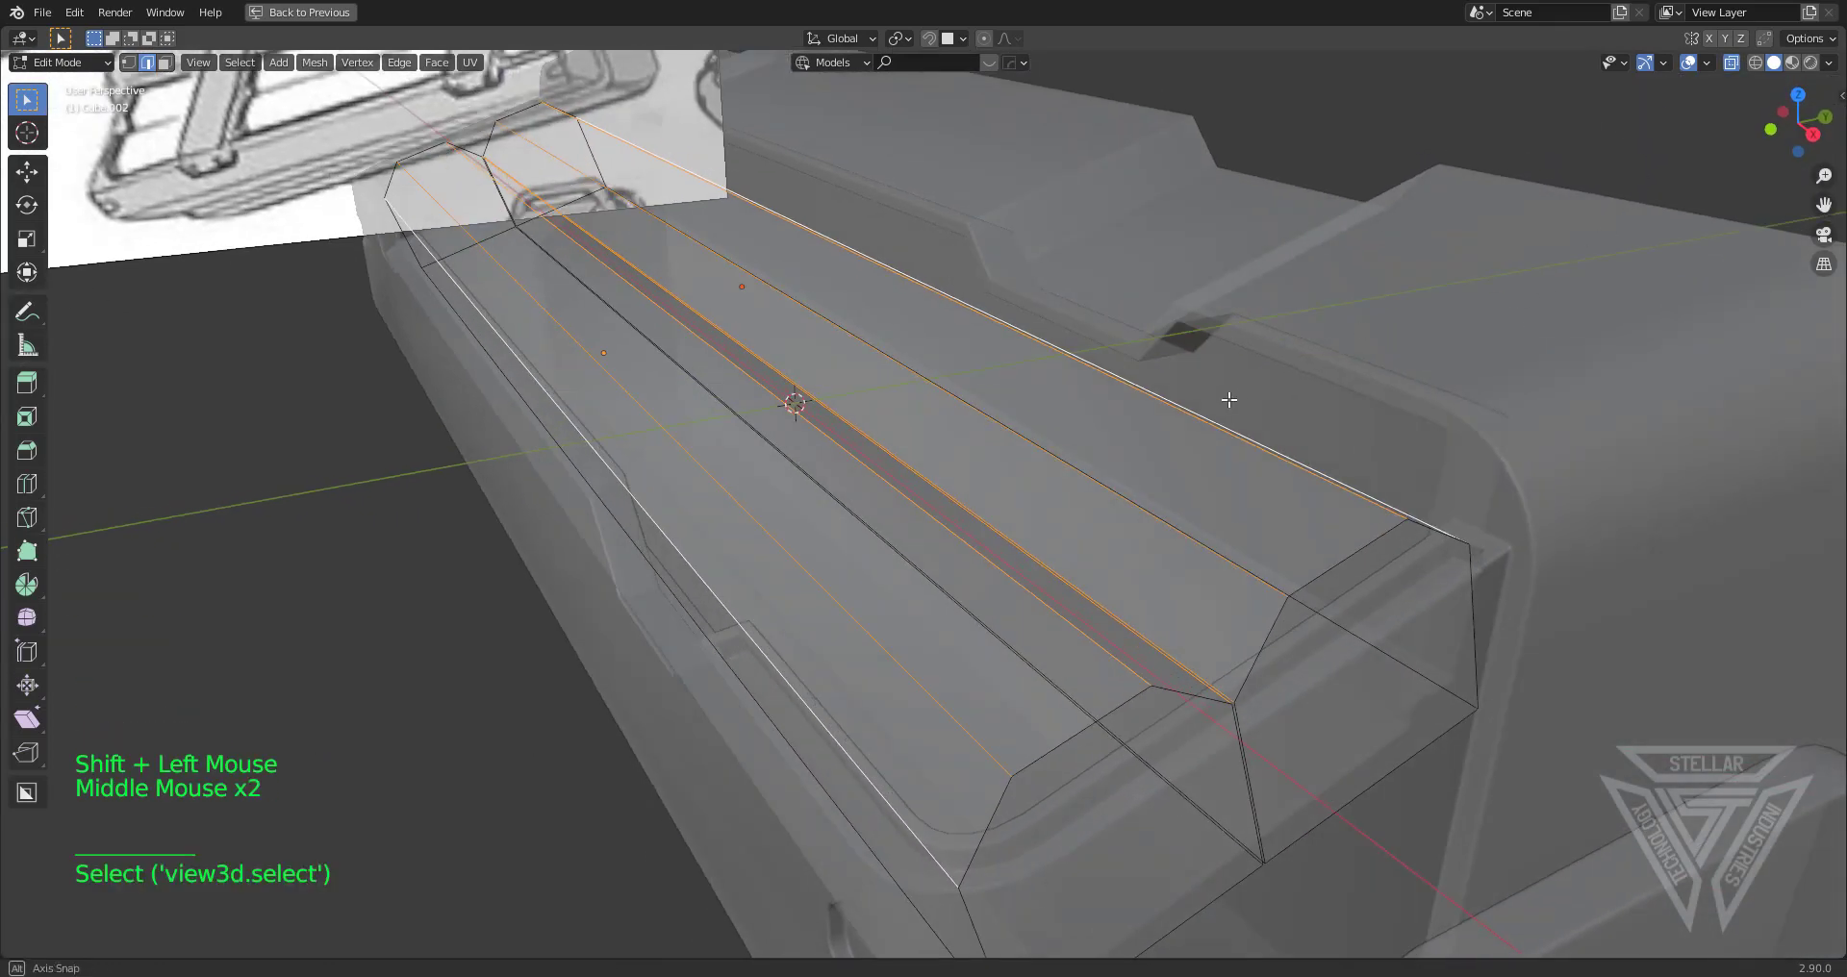
{"action": "middle_click_drag", "start_coordinate": [1230, 400], "coordinate": [1180, 452]}
{"action": "left_click", "coordinate": [1732, 63]}
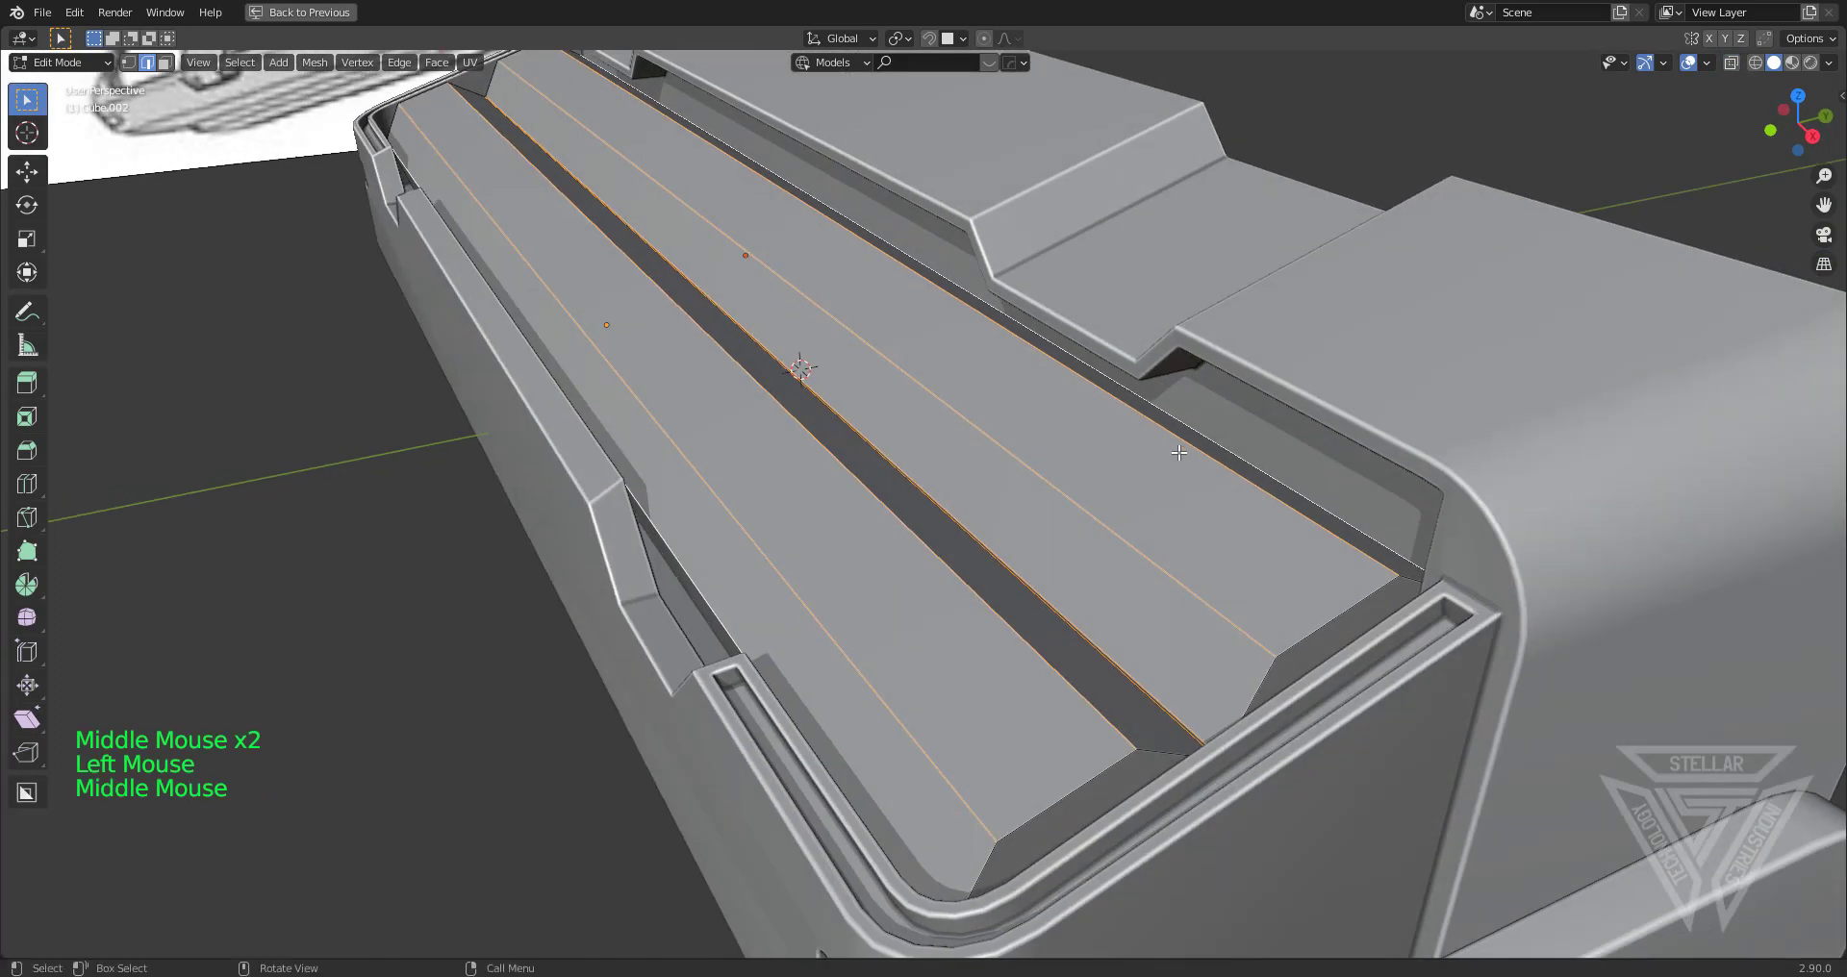
{"action": "key", "text": "ctrl+b"}
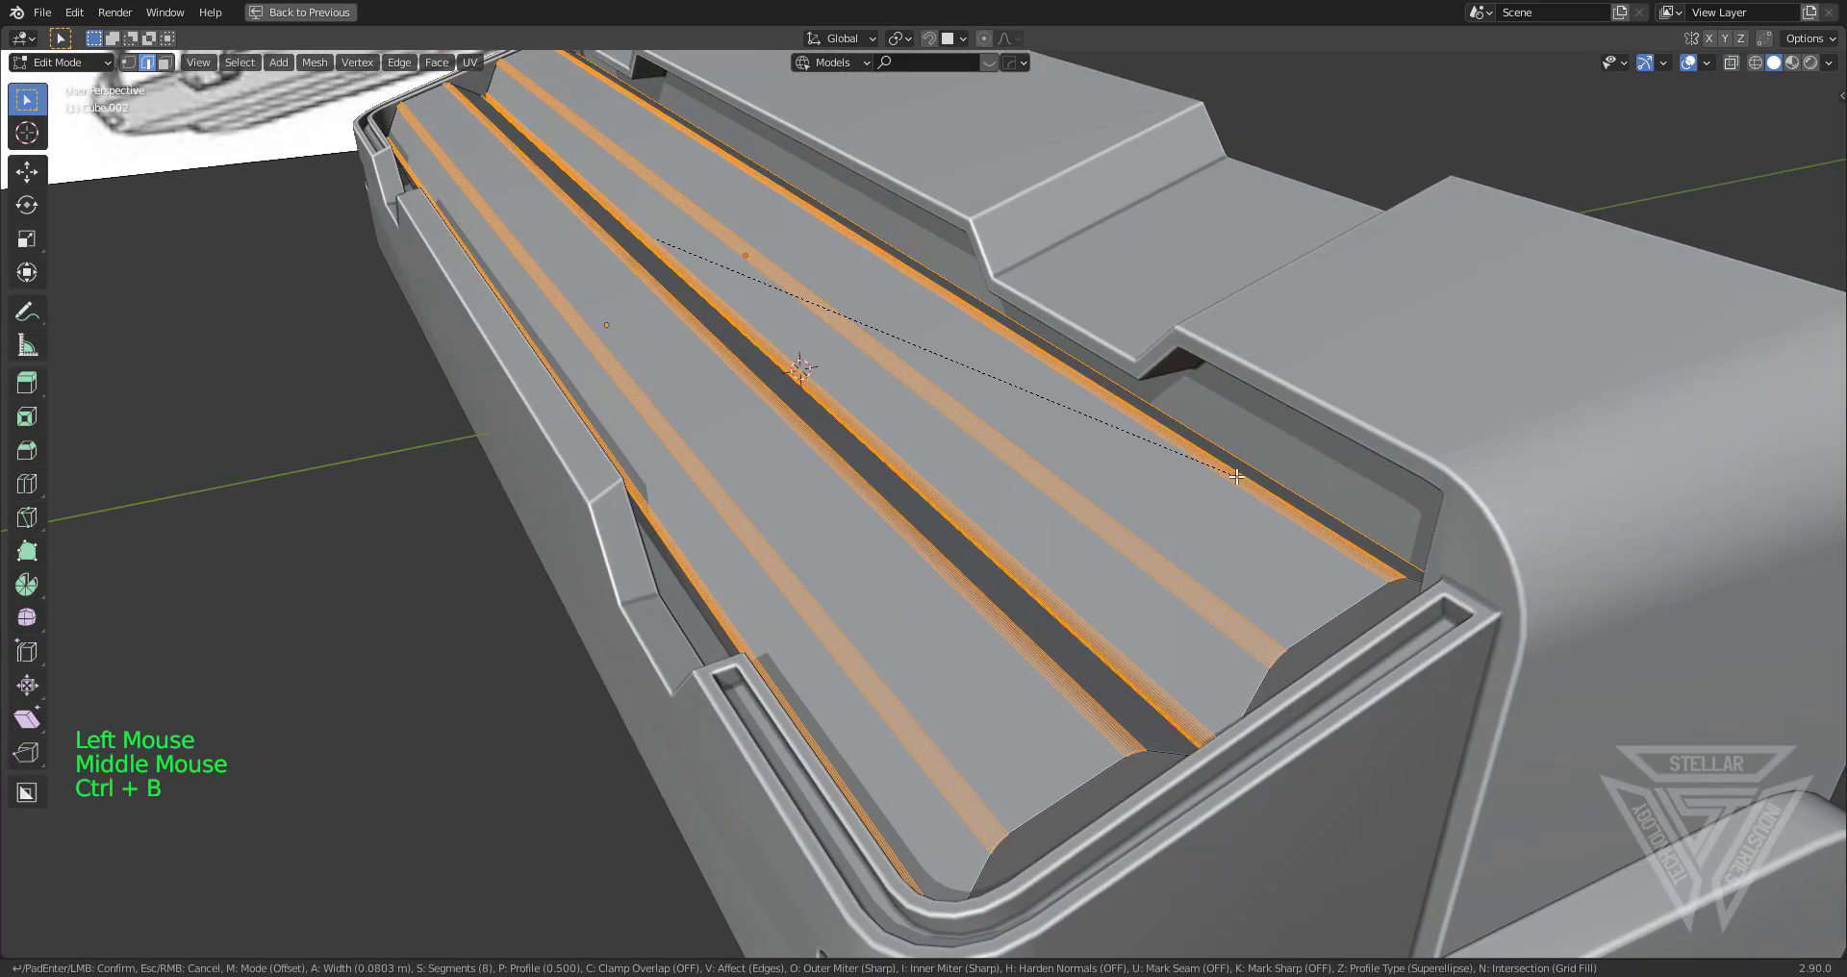
Bevel the long edges of the two bars inside the case with 8 segments and a width of about 0.08 m
{"action": "left_click", "coordinate": [1277, 488]}
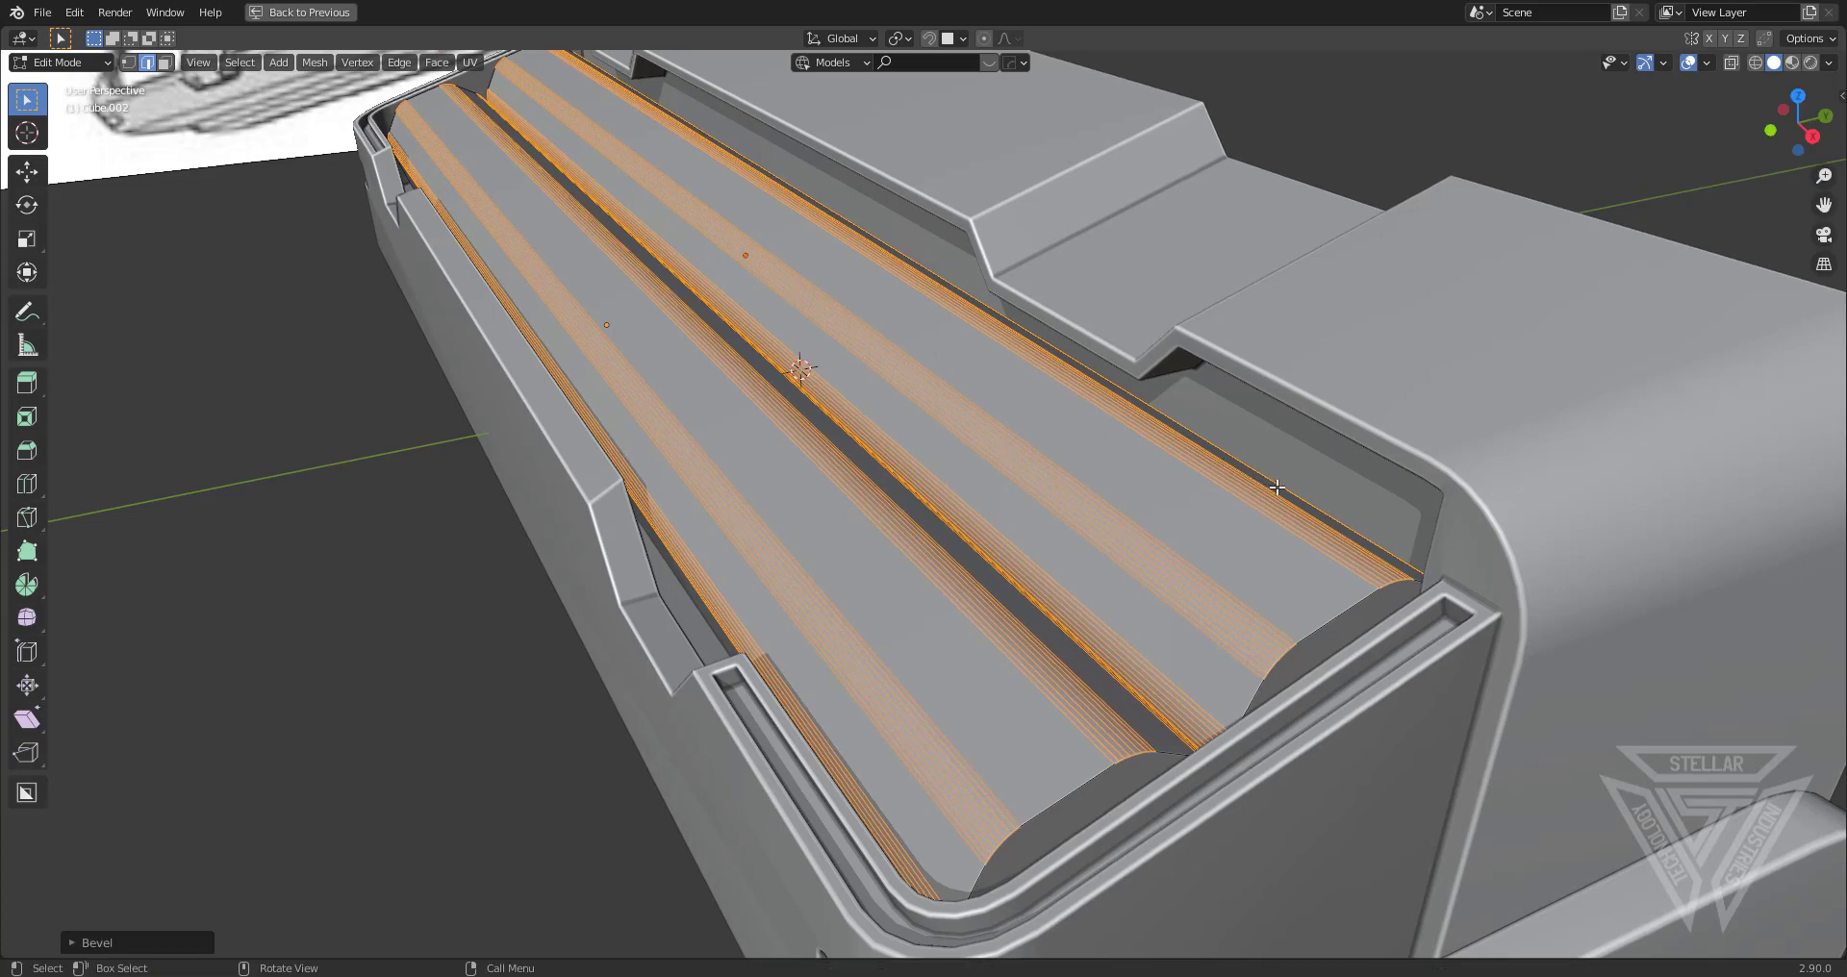
{"action": "key", "text": "Tab"}
{"action": "scroll", "coordinate": [857, 552], "scroll_direction": "down", "scroll_amount": 4}
{"action": "middle_click_drag", "start_coordinate": [857, 552], "coordinate": [1036, 482]}
Try subtracting one bar from the other with a boolean difference and bevelling the result
{"action": "key", "text": "q"}
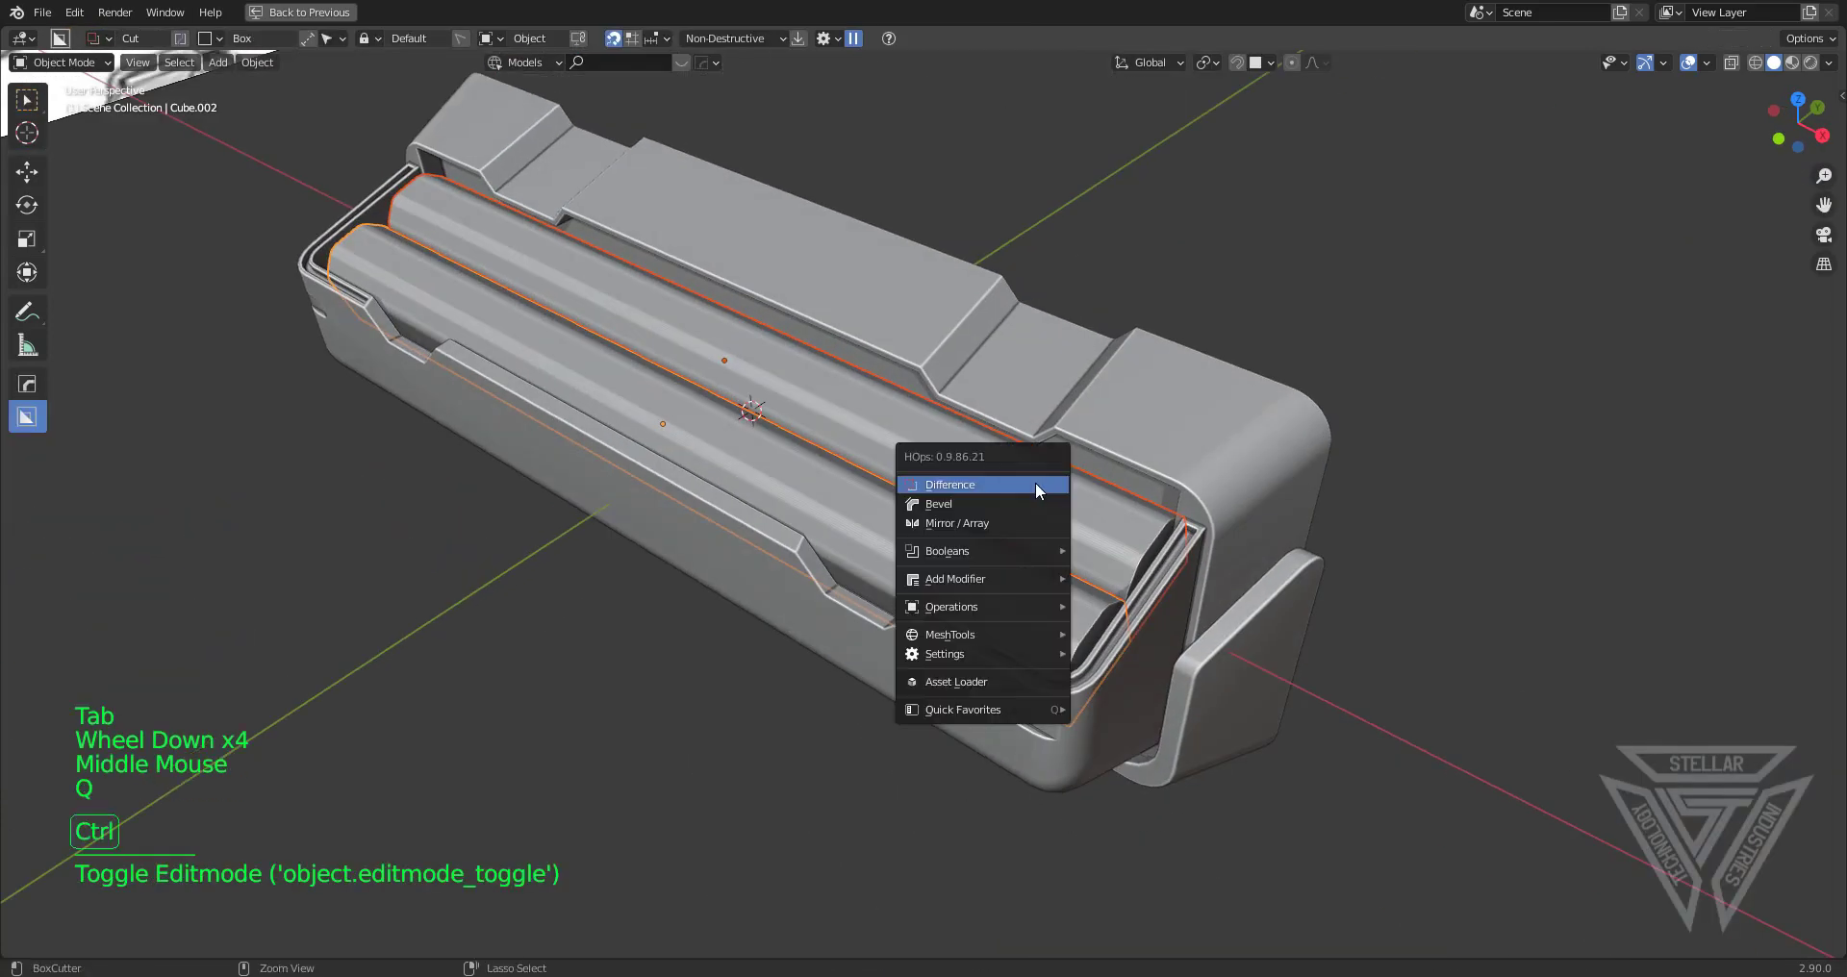
{"action": "left_click", "coordinate": [1035, 482], "text": "ctrl"}
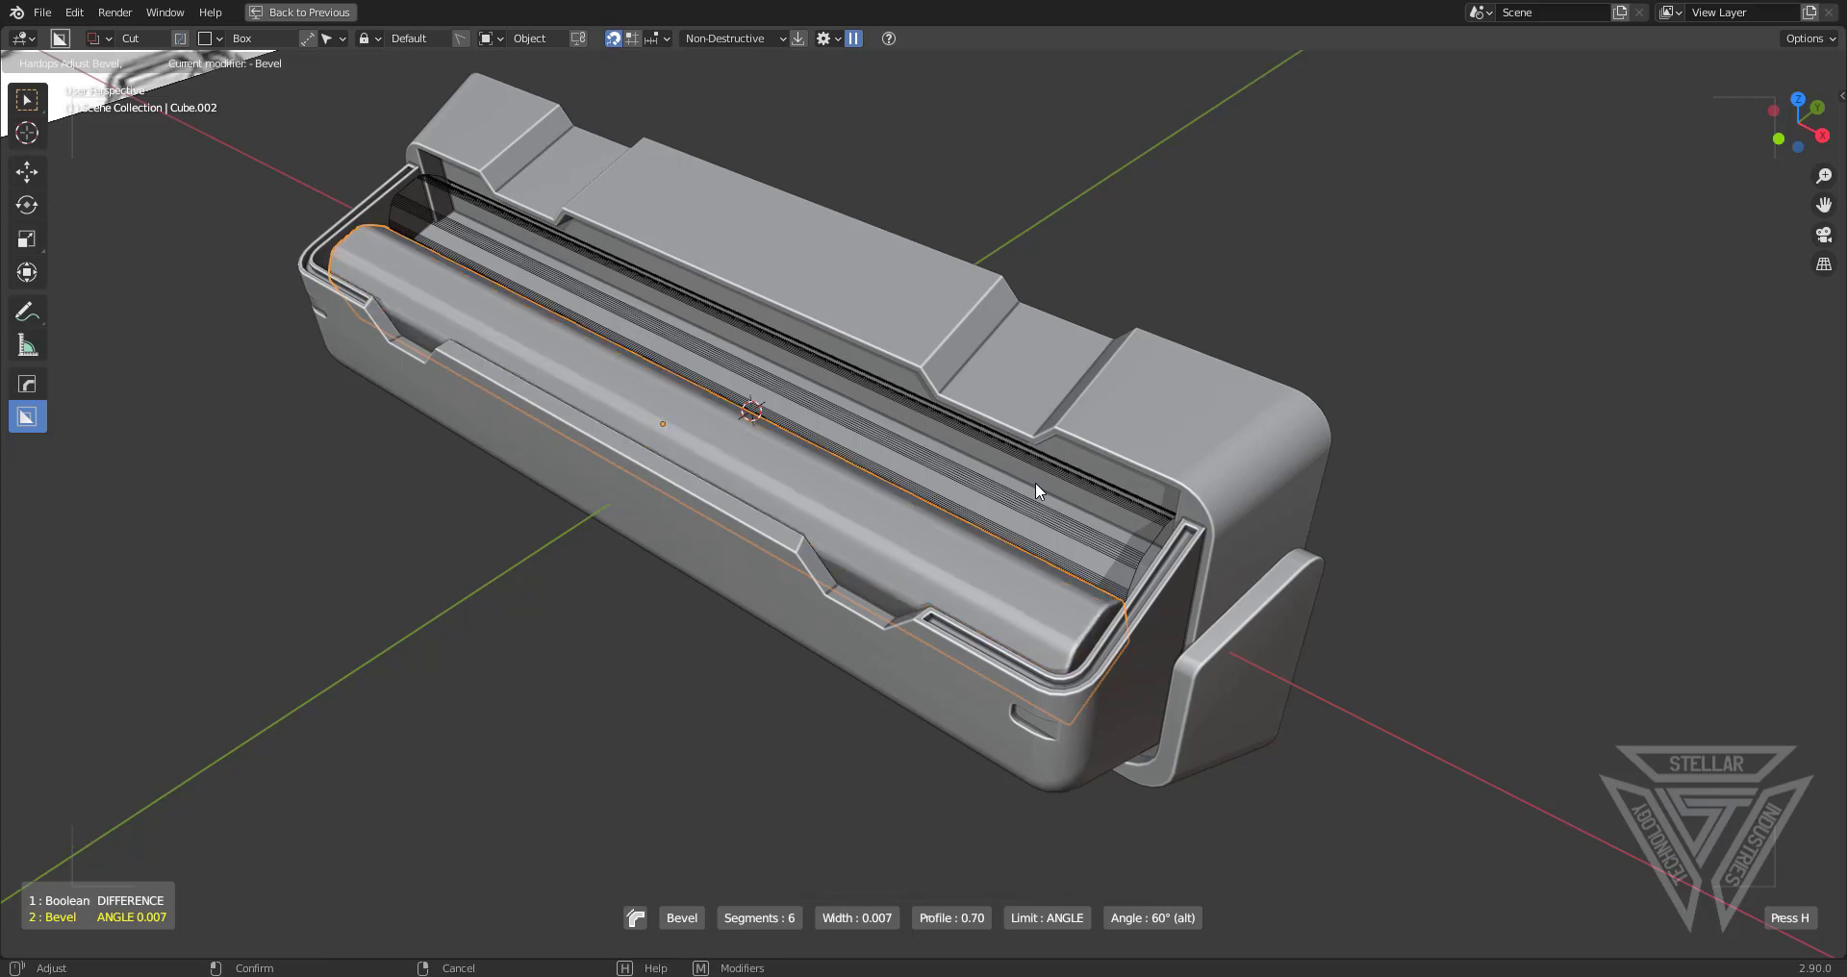
{"action": "middle_click_drag", "start_coordinate": [1035, 581], "coordinate": [1041, 531]}
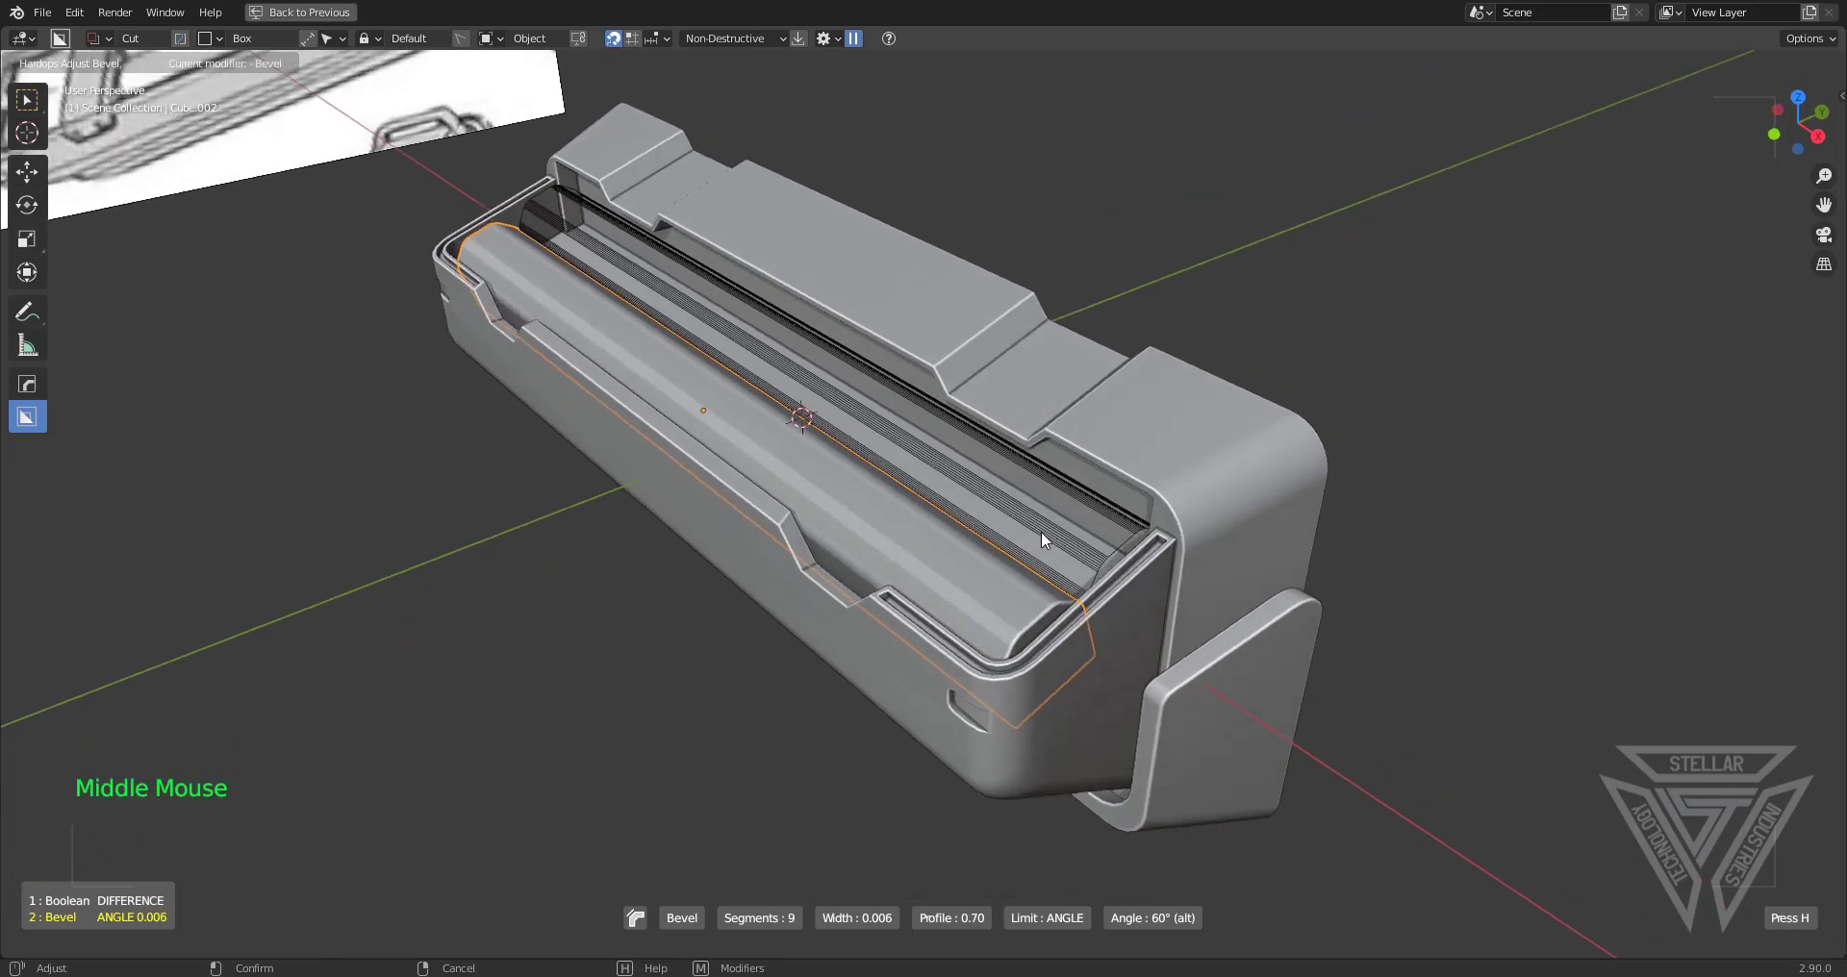
{"action": "scroll", "coordinate": [1041, 531], "scroll_direction": "up", "scroll_amount": 3}
{"action": "key", "text": "ctrl+z"}
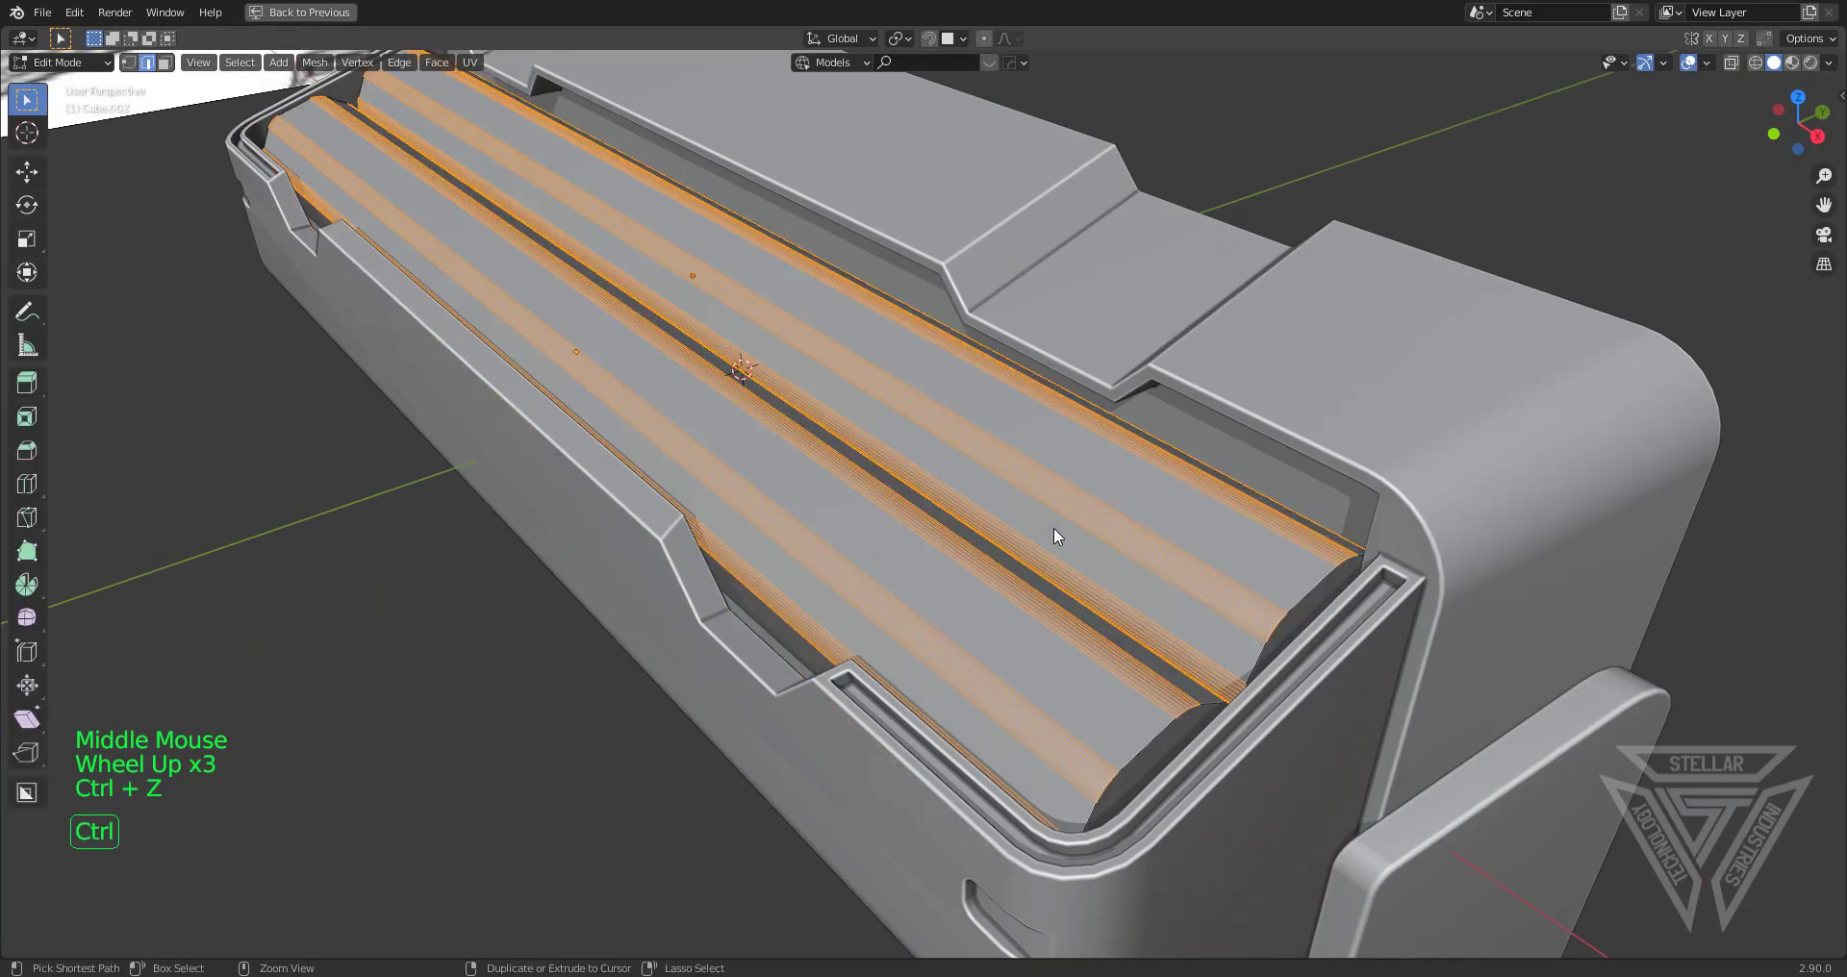
{"action": "scroll", "coordinate": [1058, 539], "scroll_direction": "up", "scroll_amount": 1}
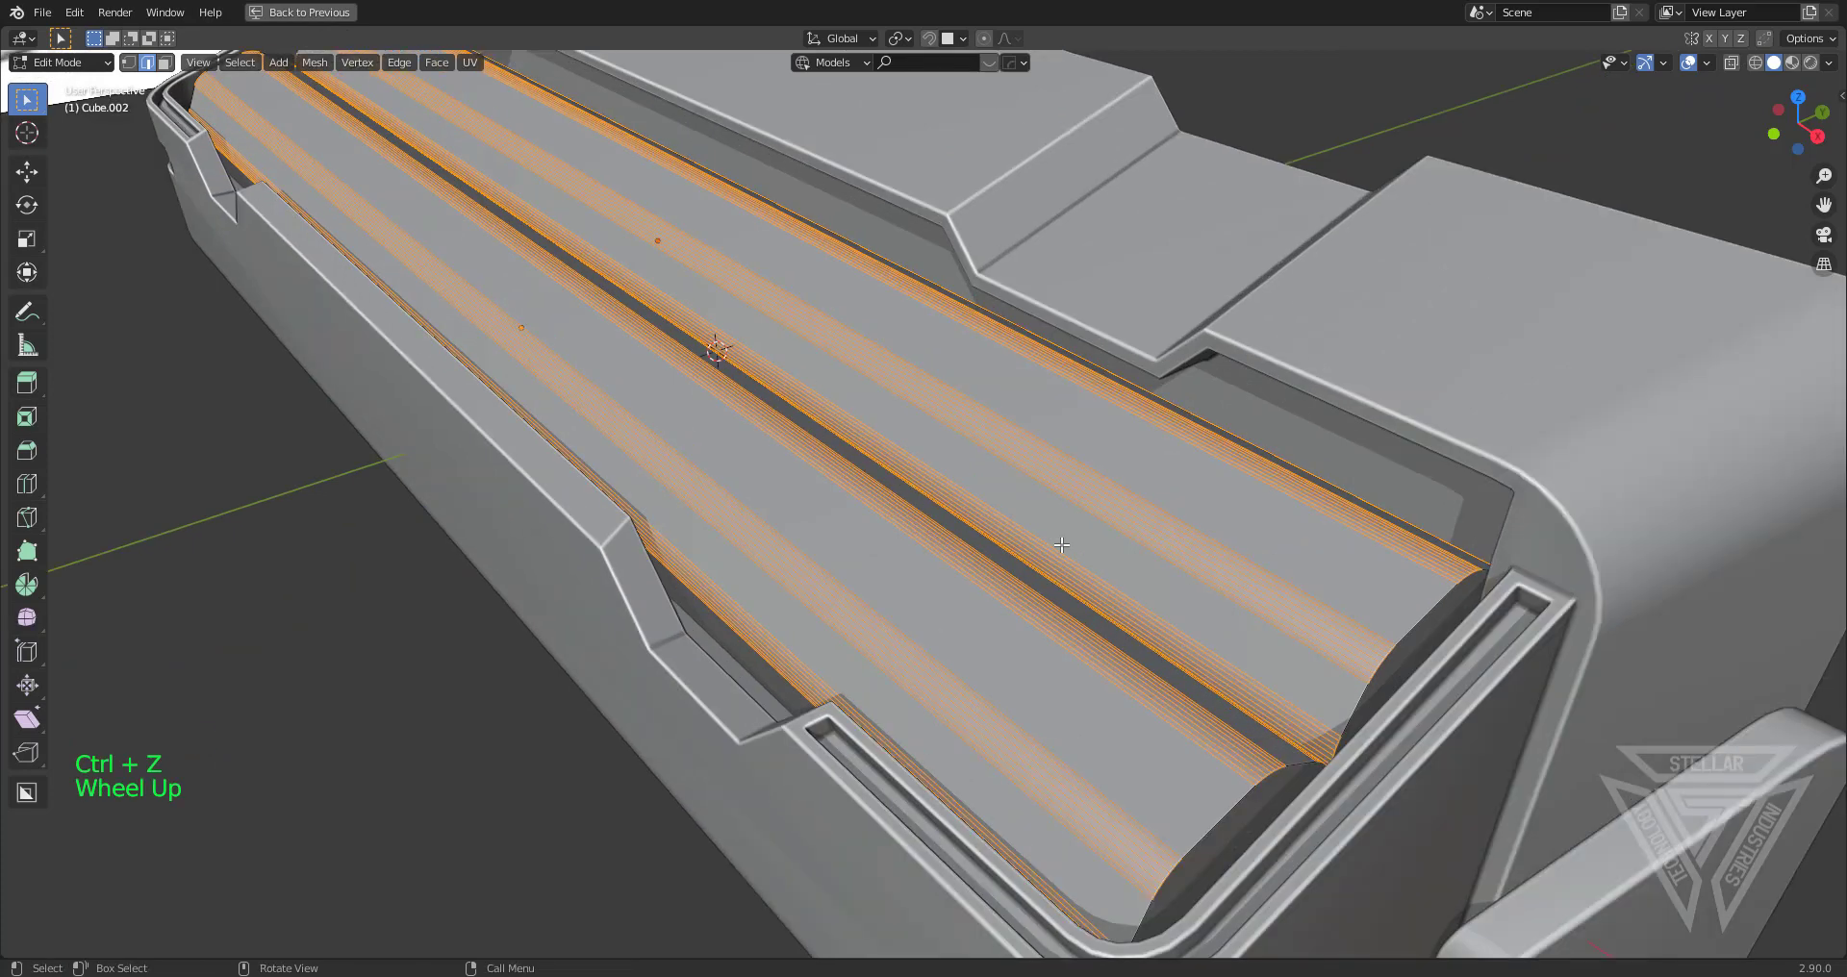
Join the two bars into a single object
{"action": "key", "text": "Tab"}
{"action": "middle_click_drag", "start_coordinate": [1105, 529], "coordinate": [1084, 519]}
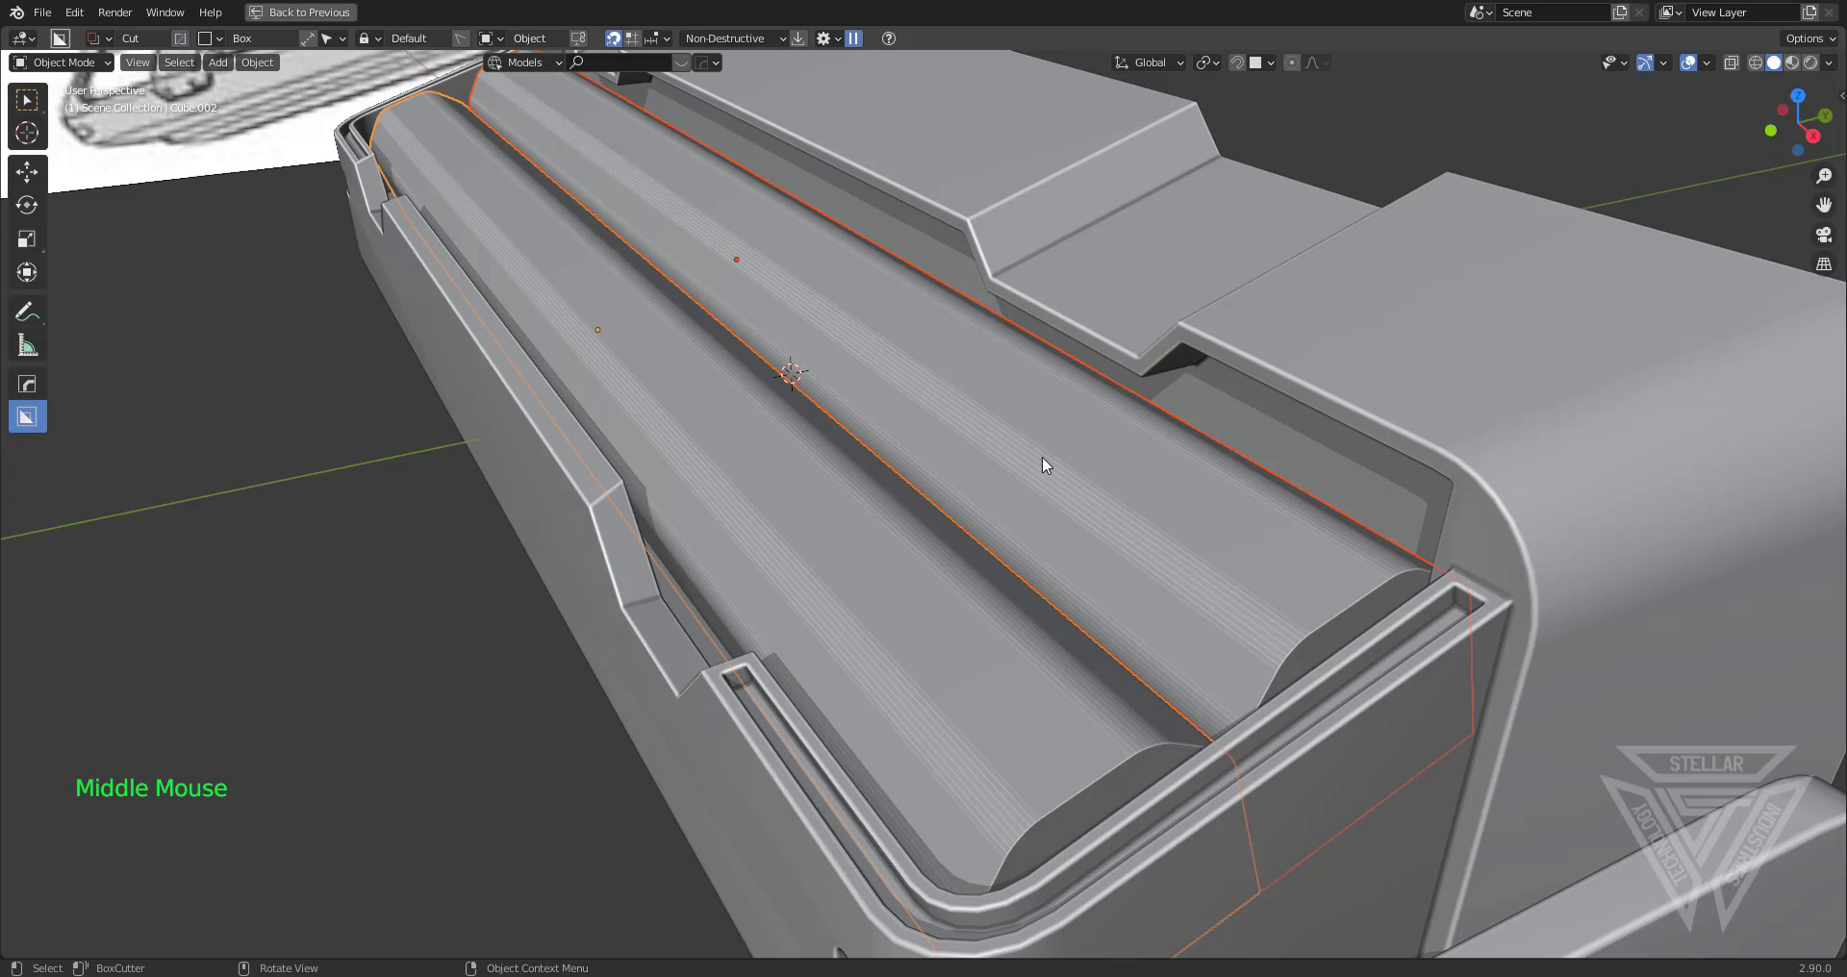
{"action": "key", "text": "q"}
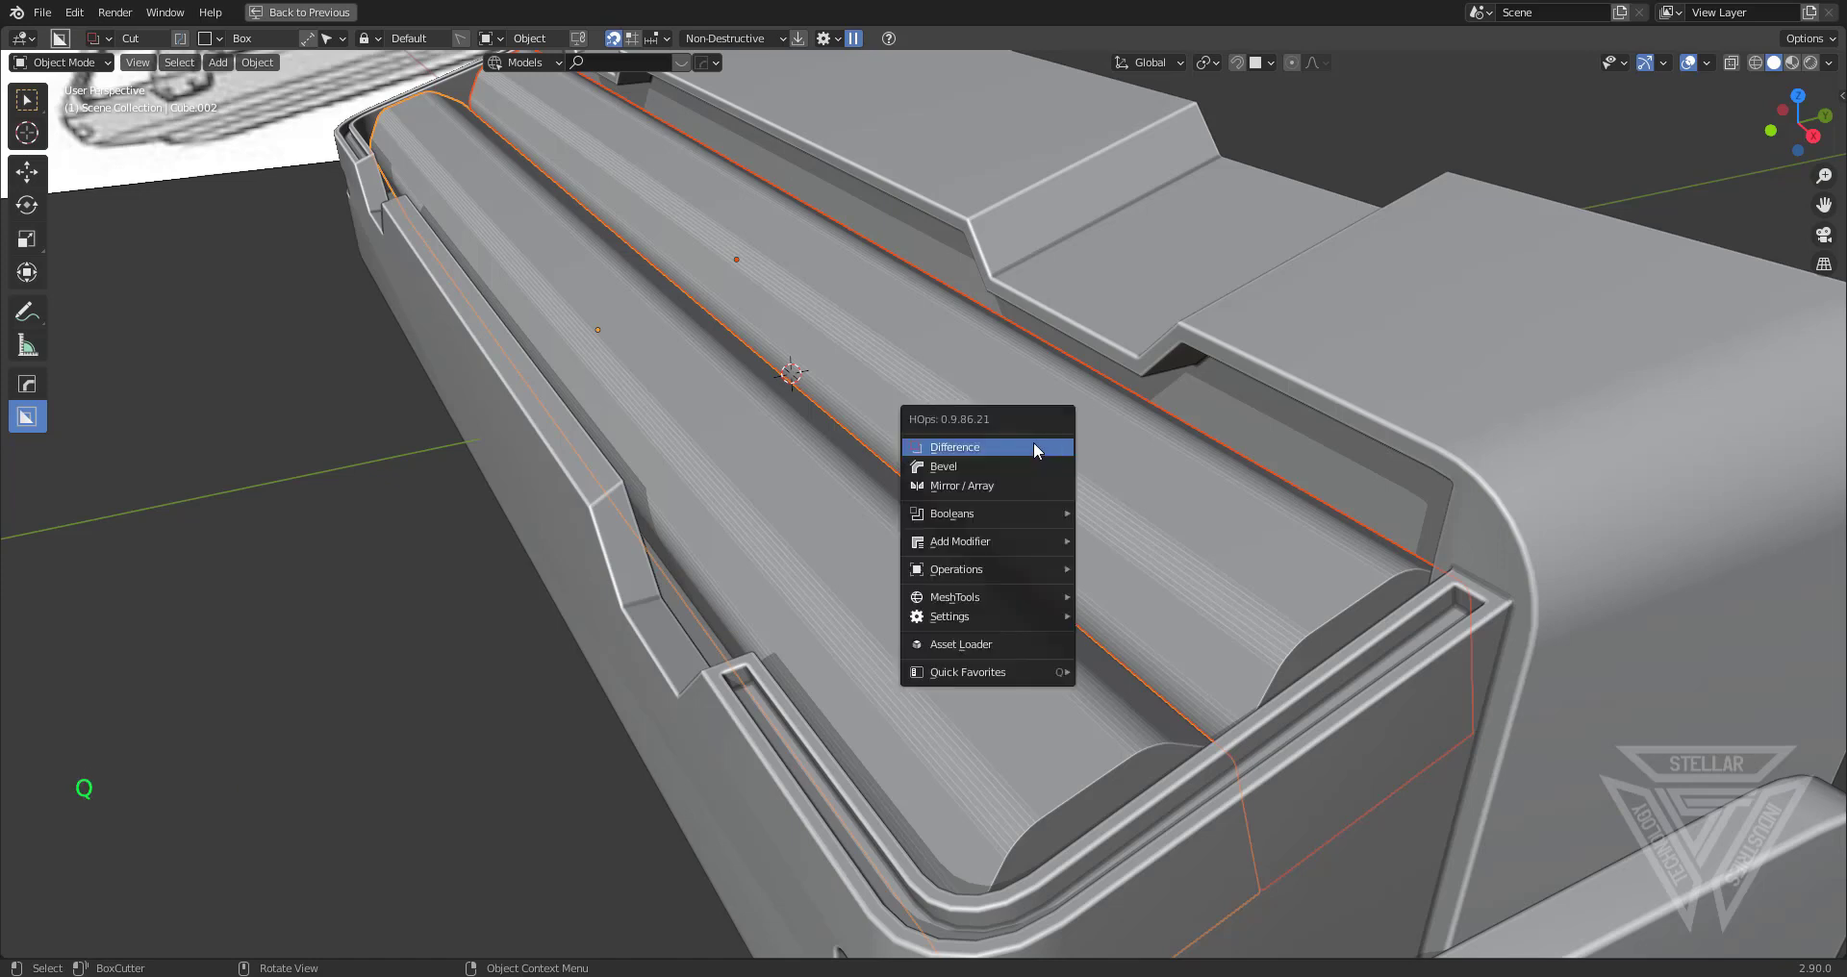
{"action": "left_click", "coordinate": [1035, 444]}
{"action": "left_click", "coordinate": [892, 562], "text": "shift"}
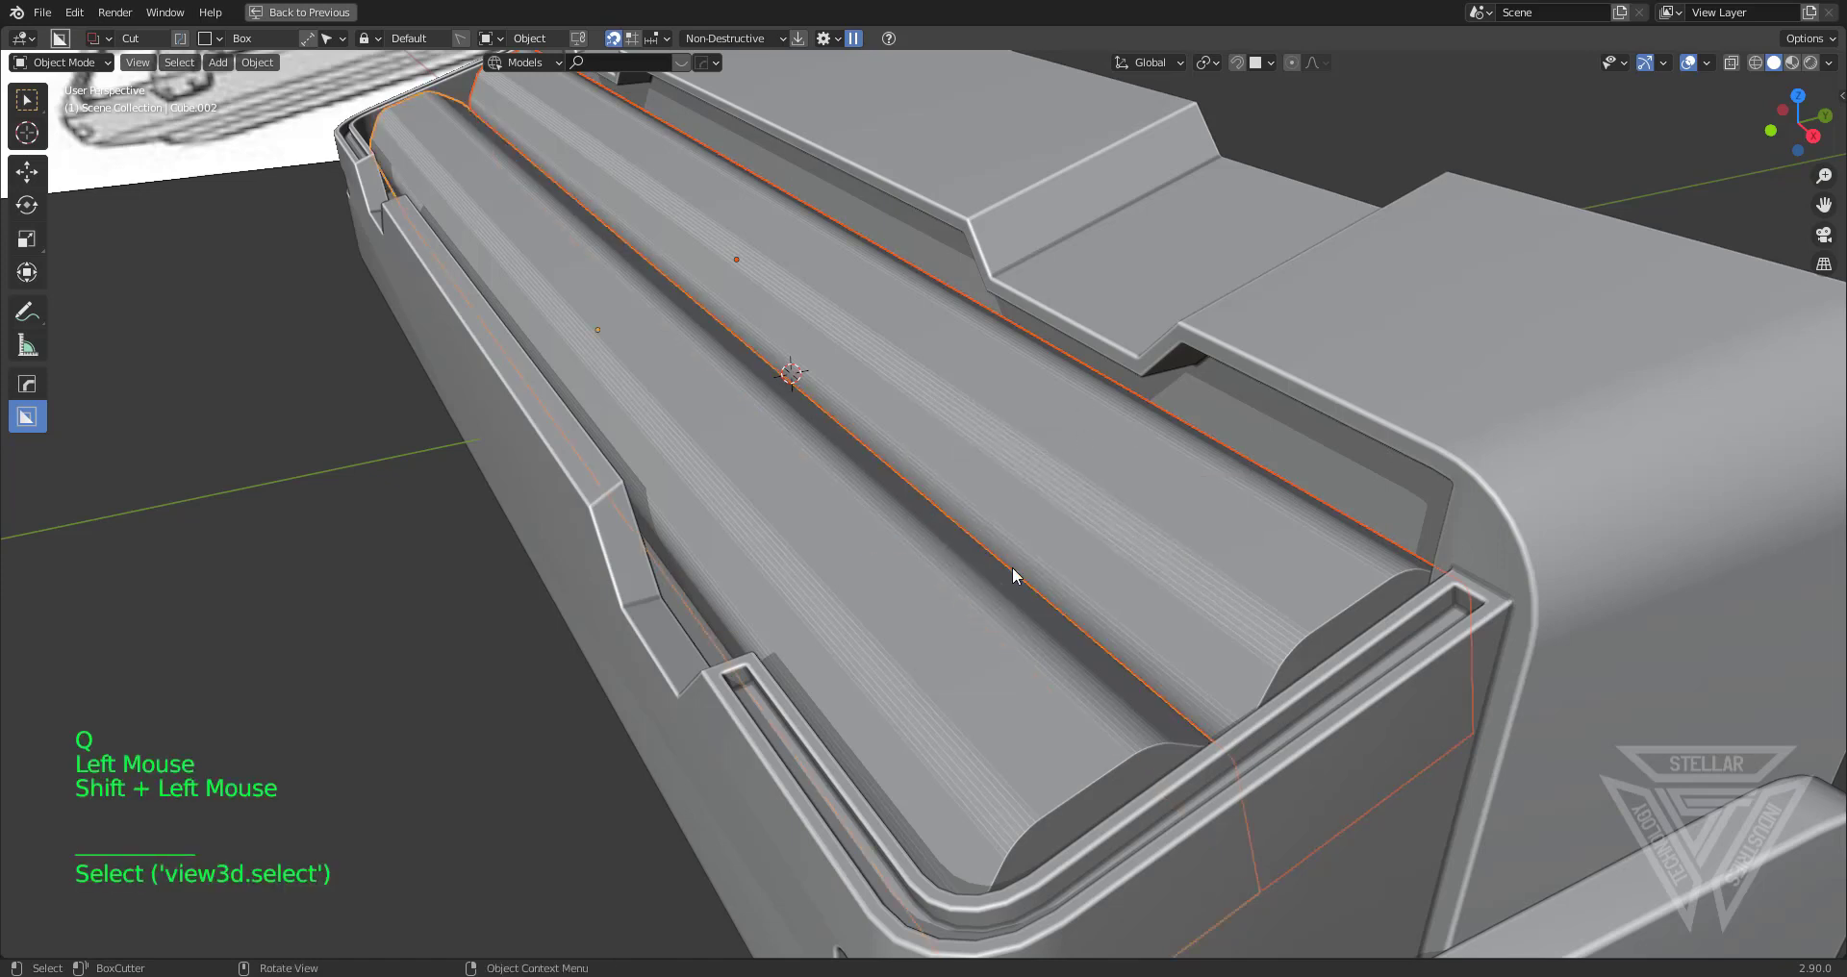
{"action": "key", "text": "ctrl+j"}
{"action": "key", "text": "Tab"}
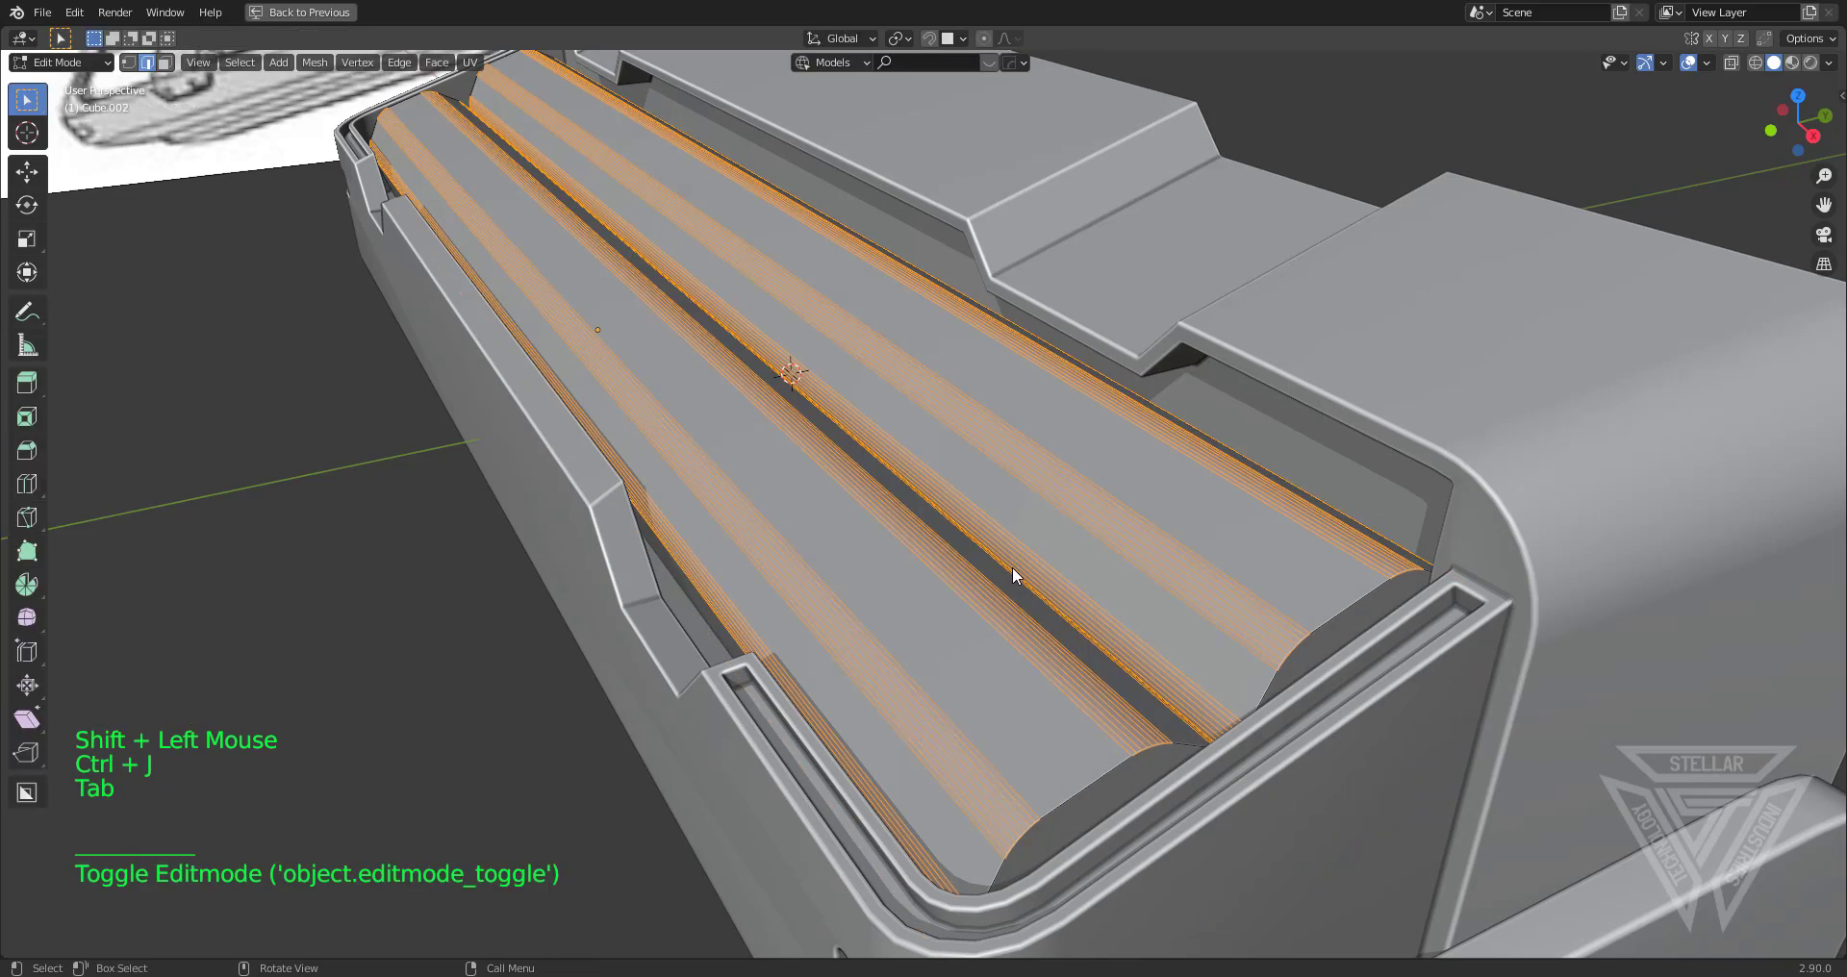
{"action": "key", "text": "Tab"}
Sharpen the joined bars and add a 30° angle-limited bevel with 3 segments and a width of about 0.004
{"action": "key", "text": "q"}
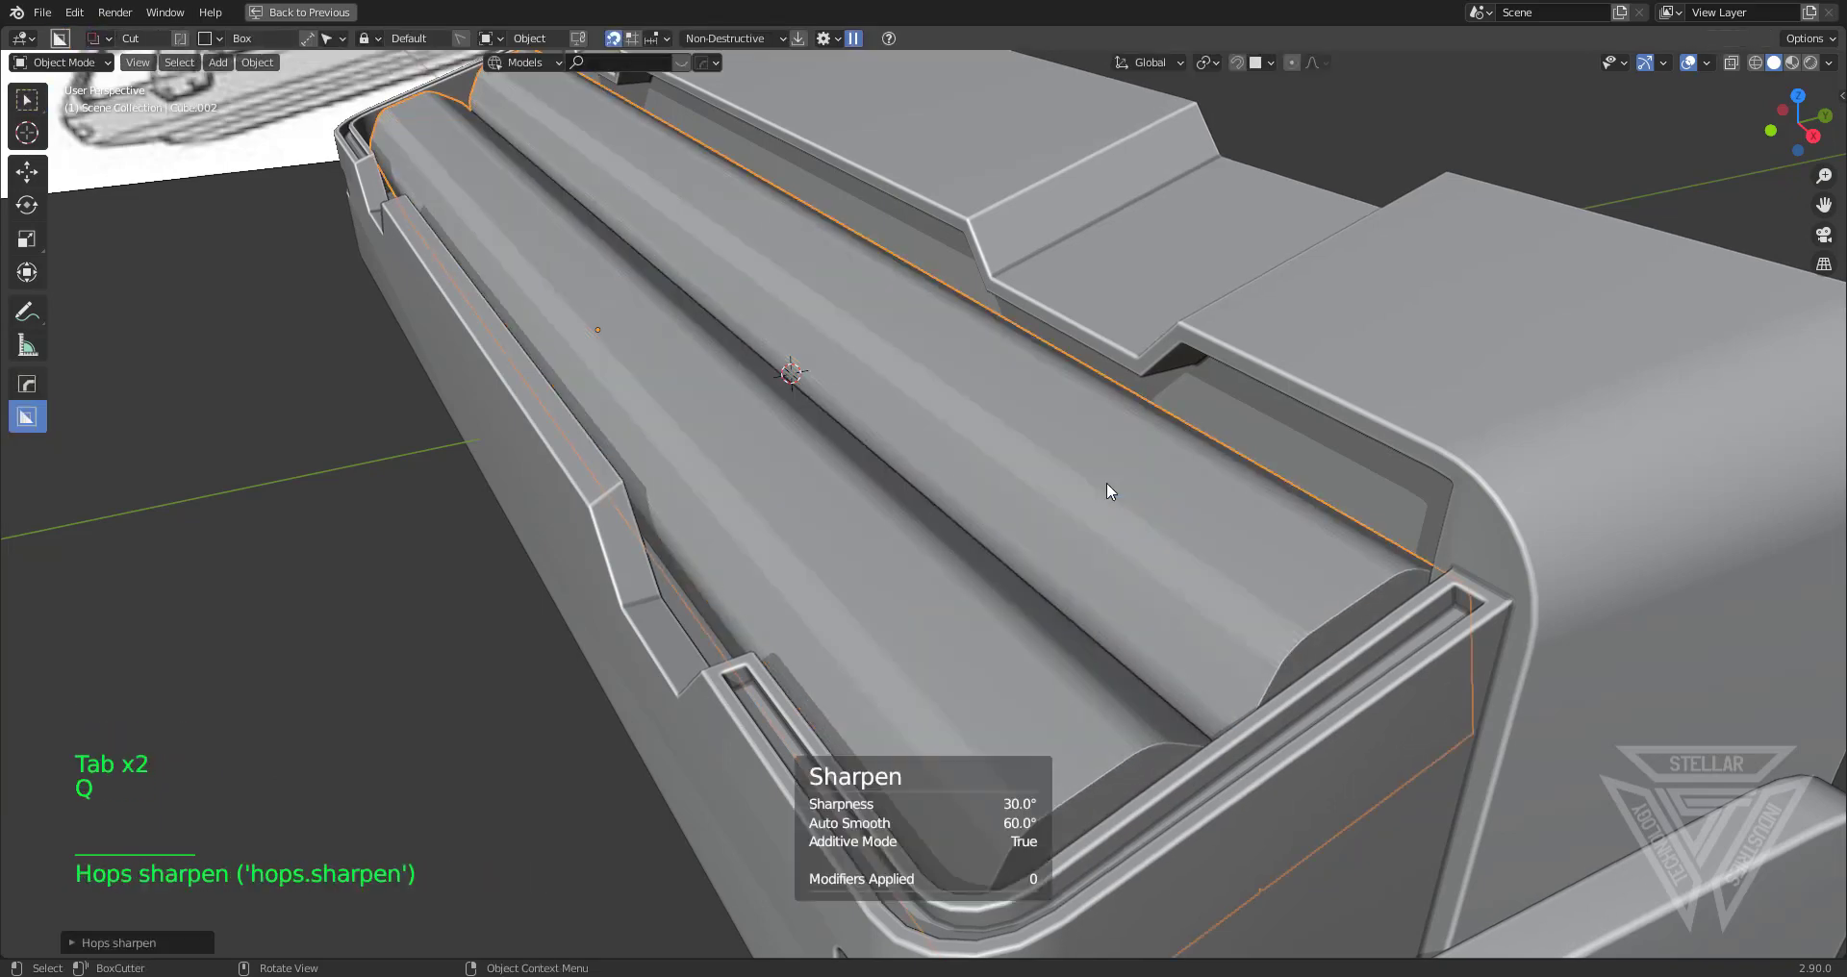
{"action": "key", "text": "q"}
{"action": "left_click", "coordinate": [1077, 527]}
{"action": "key", "text": "shift"}
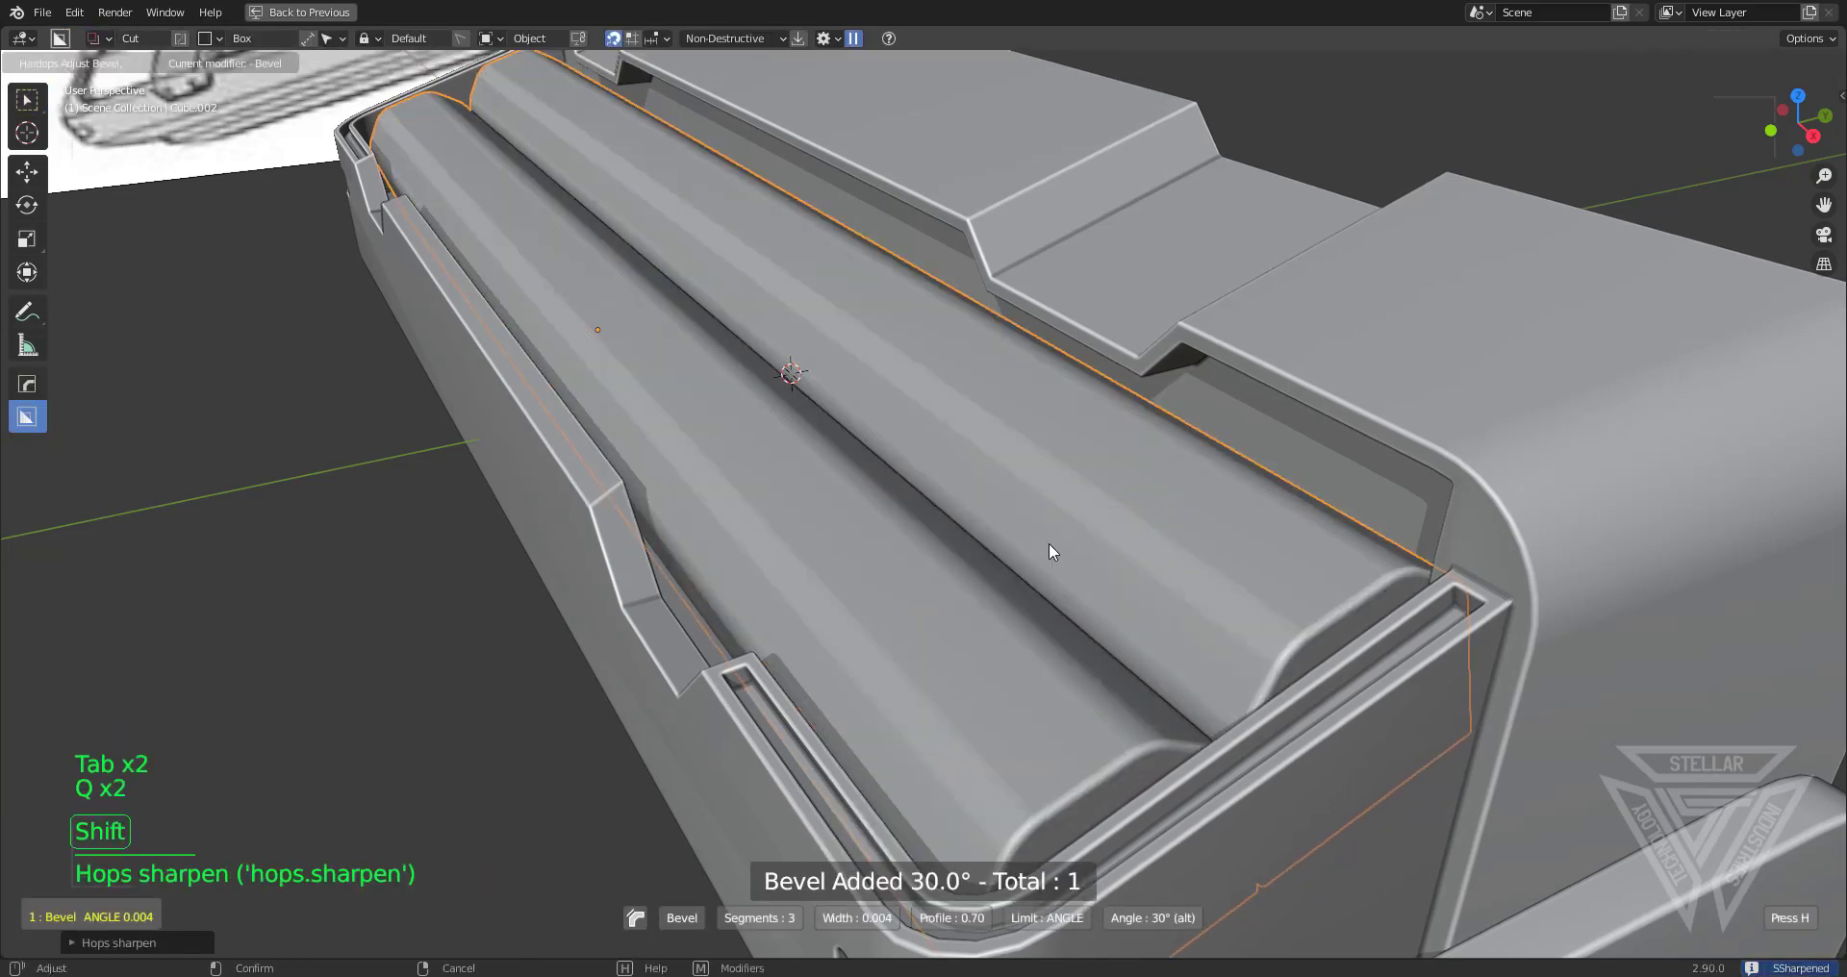
{"action": "left_click", "coordinate": [1053, 548]}
Select the end faces of both bars at the end nearest the side bracket
{"action": "scroll", "coordinate": [1059, 546], "scroll_direction": "down", "scroll_amount": 3}
{"action": "key", "text": "Tab"}
{"action": "middle_click_drag", "start_coordinate": [1055, 616], "coordinate": [1250, 568]}
{"action": "scroll", "coordinate": [1142, 671], "scroll_direction": "up", "scroll_amount": 2}
{"action": "scroll", "coordinate": [1142, 671], "scroll_direction": "up", "scroll_amount": 2}
{"action": "key", "text": "3"}
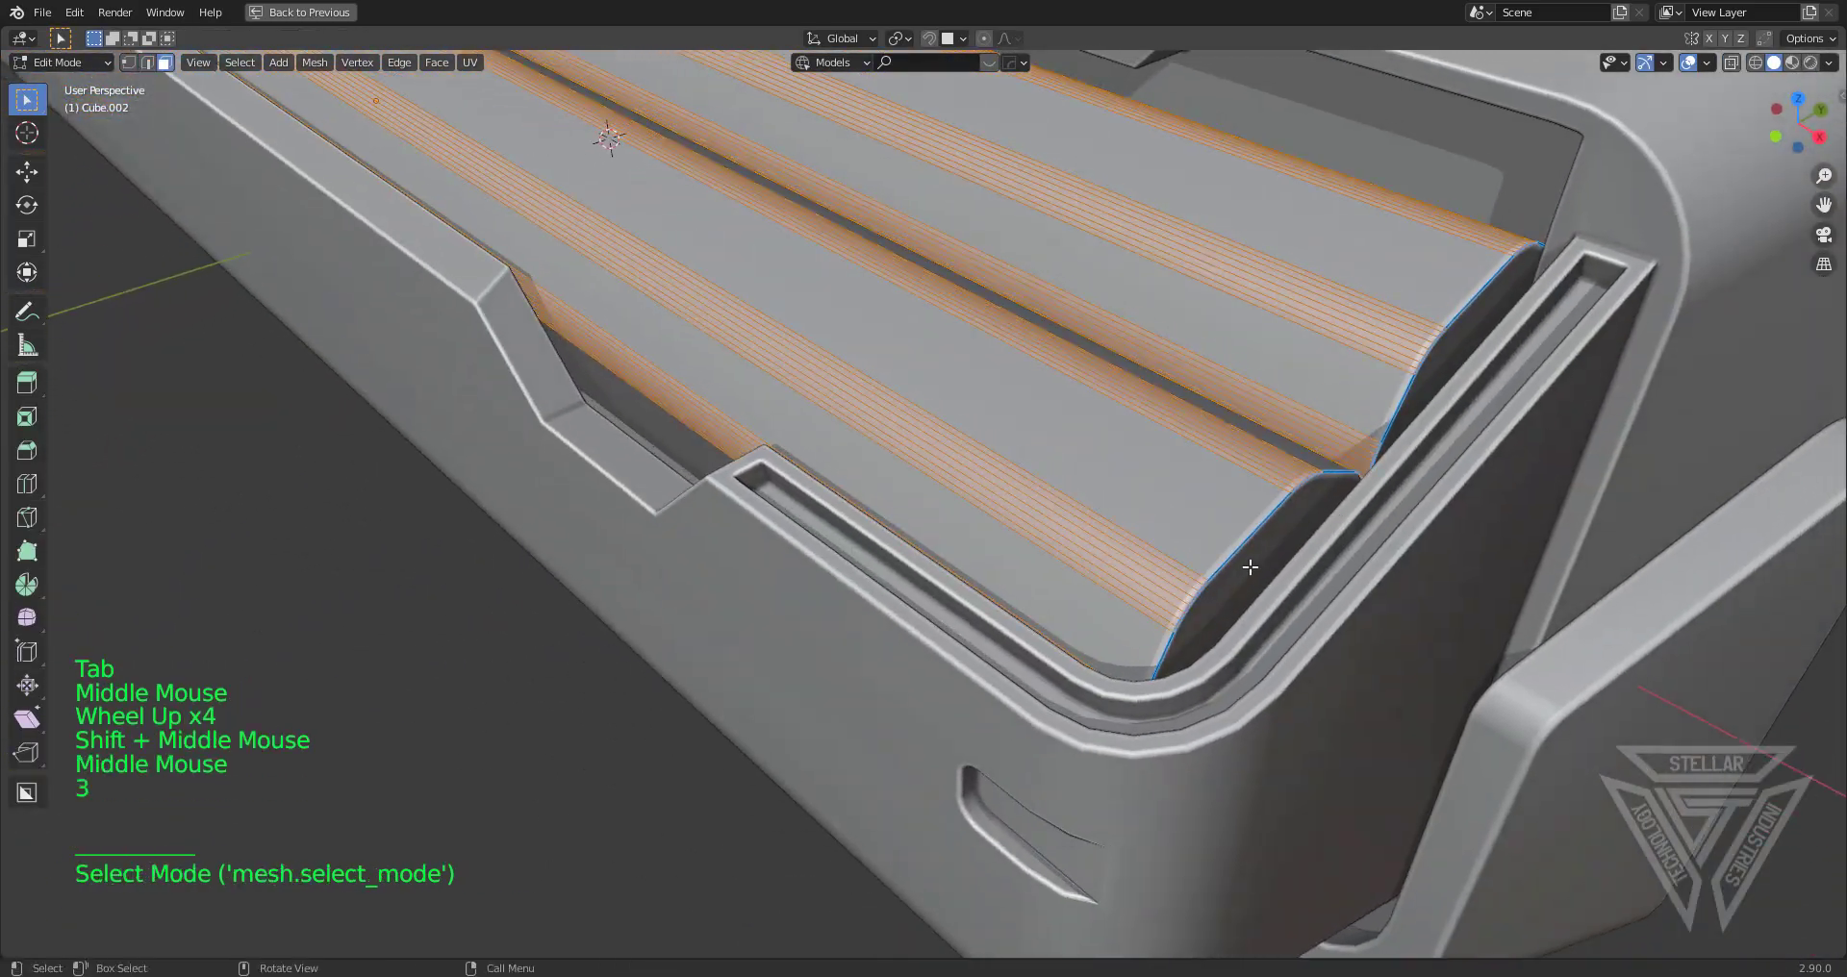
{"action": "left_click", "coordinate": [1250, 567]}
{"action": "left_click", "coordinate": [1217, 592], "text": "shift"}
Mirror the joined bars lengthwise with a mirror modifier and reopen their mesh for editing
{"action": "scroll", "coordinate": [1186, 518], "scroll_direction": "down", "scroll_amount": 4}
{"action": "key", "text": "Tab"}
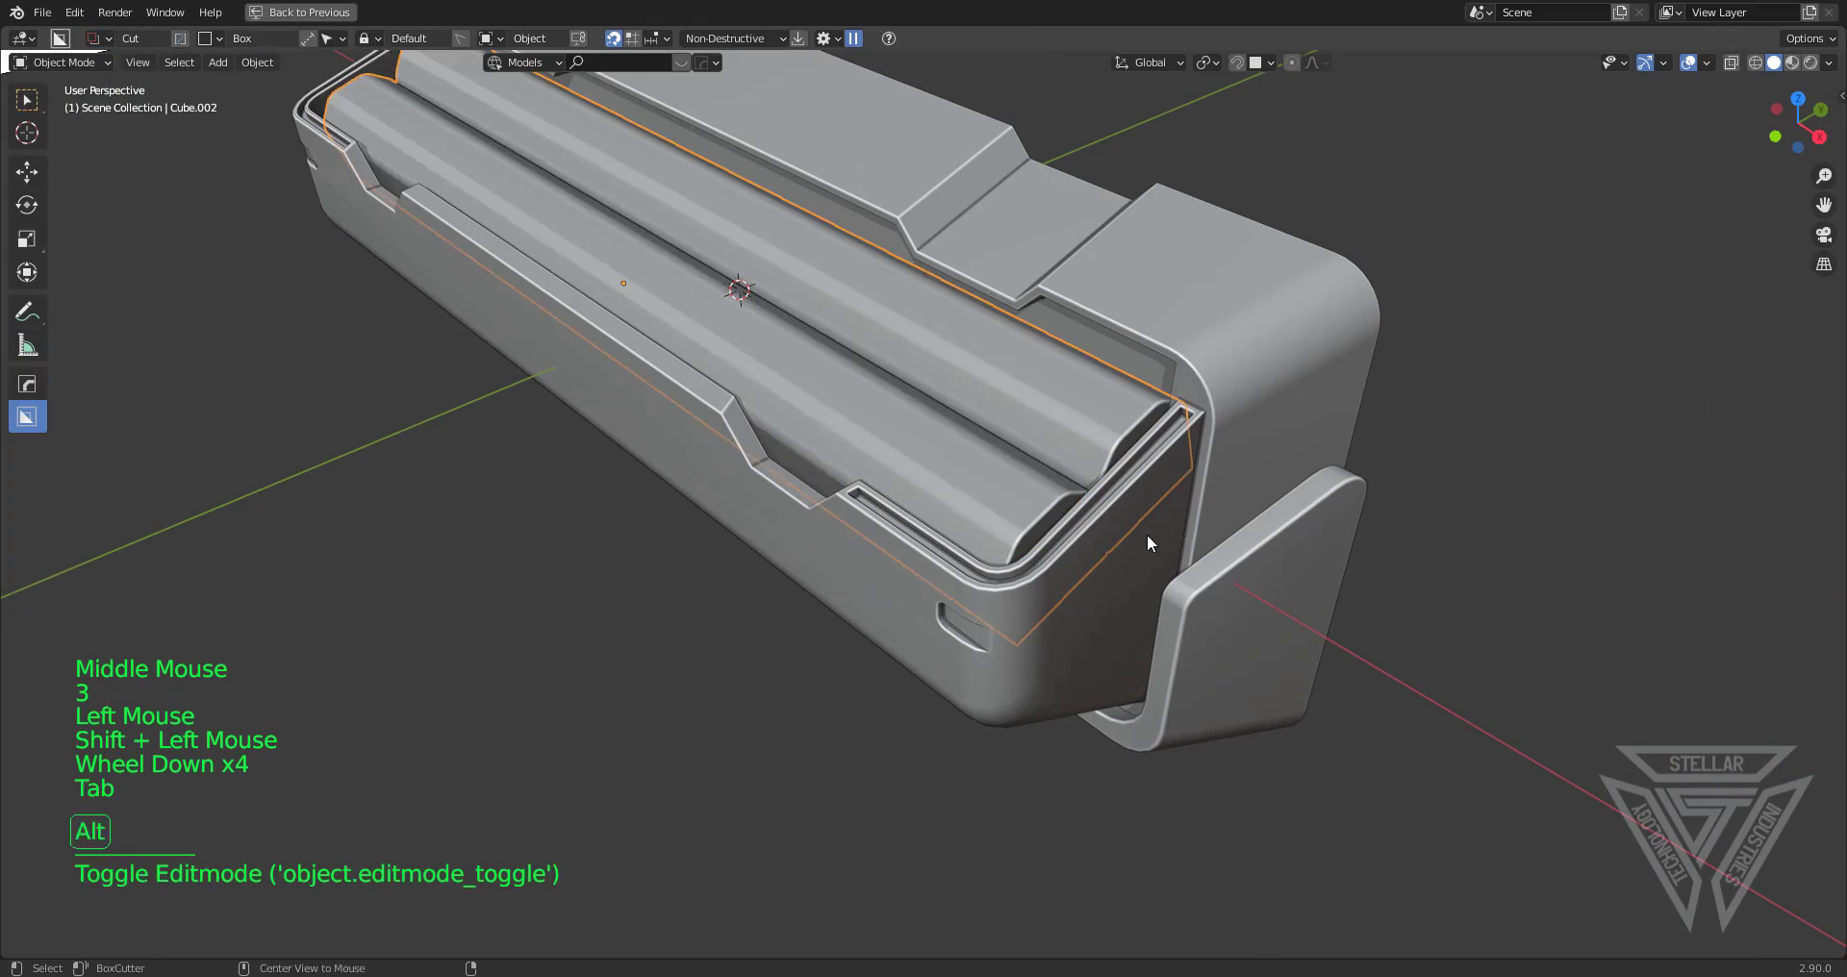
{"action": "key", "text": "alt+x"}
{"action": "left_click", "coordinate": [725, 349]}
{"action": "scroll", "coordinate": [1094, 658], "scroll_direction": "up", "scroll_amount": 2}
{"action": "key", "text": "Tab"}
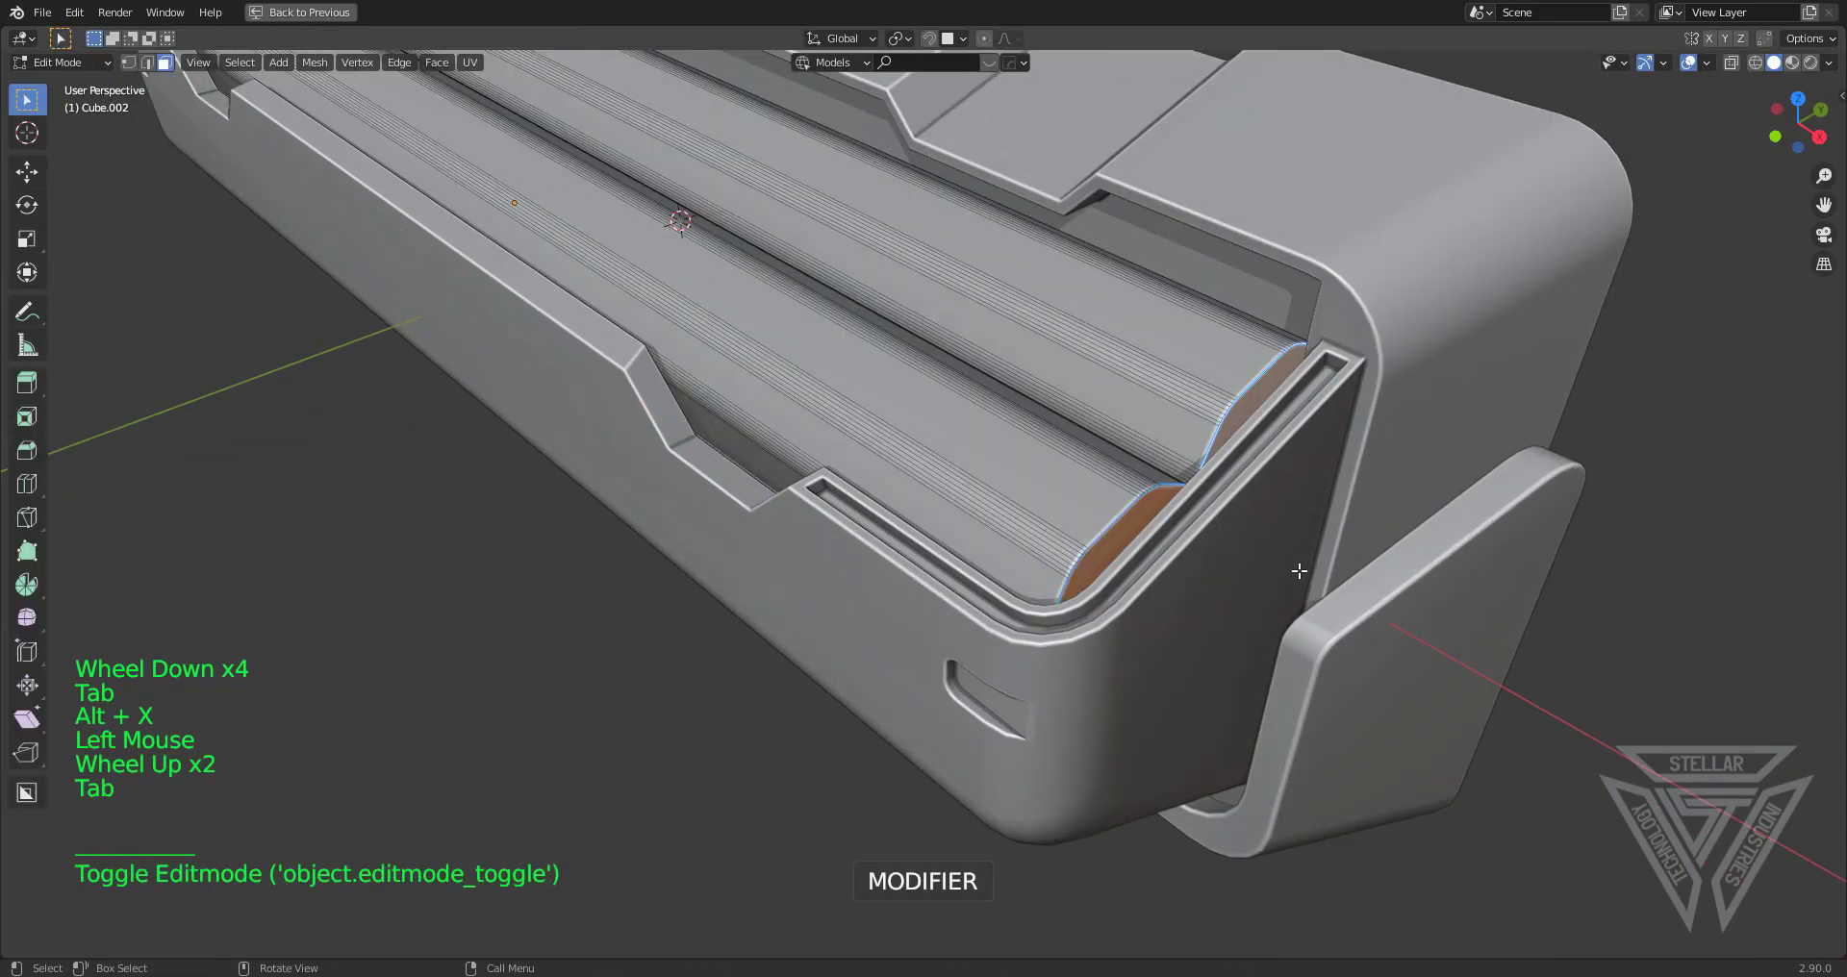
Bevel the outlines of the selected end faces about 0.013 m with 8 segments and toggle the selection's sharp marking
{"action": "key", "text": "ctrl+b"}
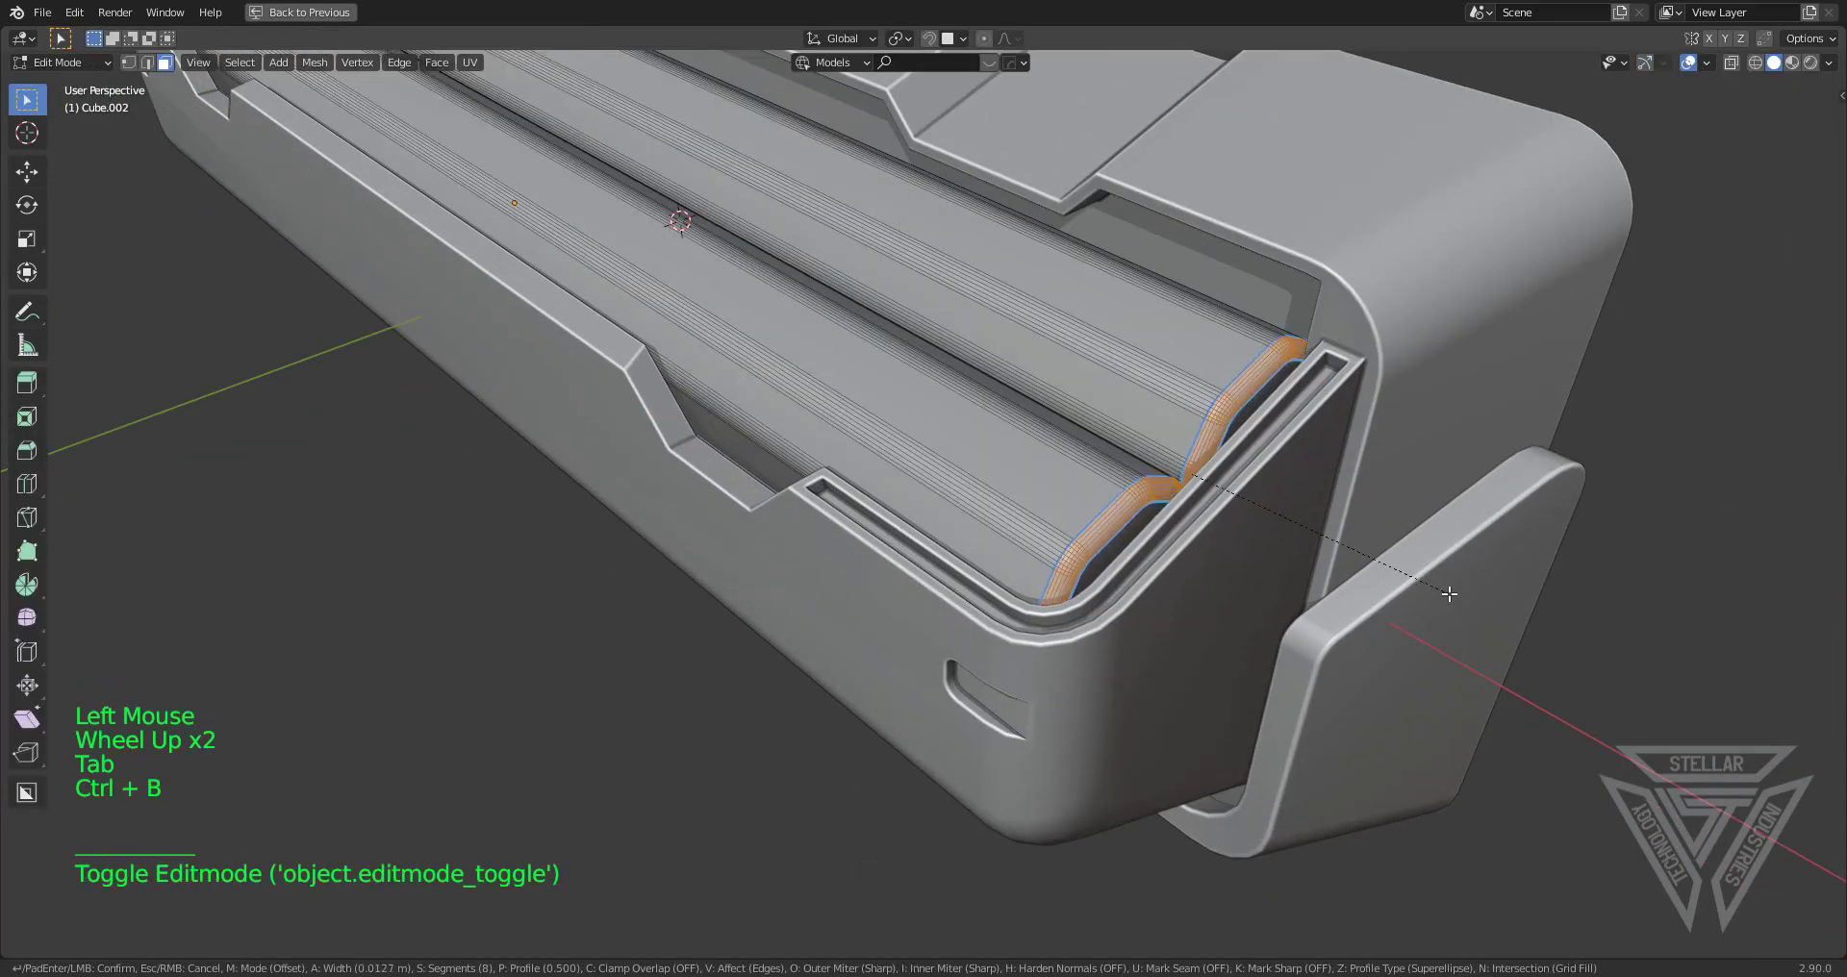
{"action": "left_click", "coordinate": [1451, 587]}
{"action": "key", "text": "q"}
{"action": "left_click", "coordinate": [1444, 512]}
{"action": "key", "text": "Tab"}
{"action": "scroll", "coordinate": [1472, 453], "scroll_direction": "down", "scroll_amount": 4}
{"action": "left_click", "coordinate": [524, 445]}
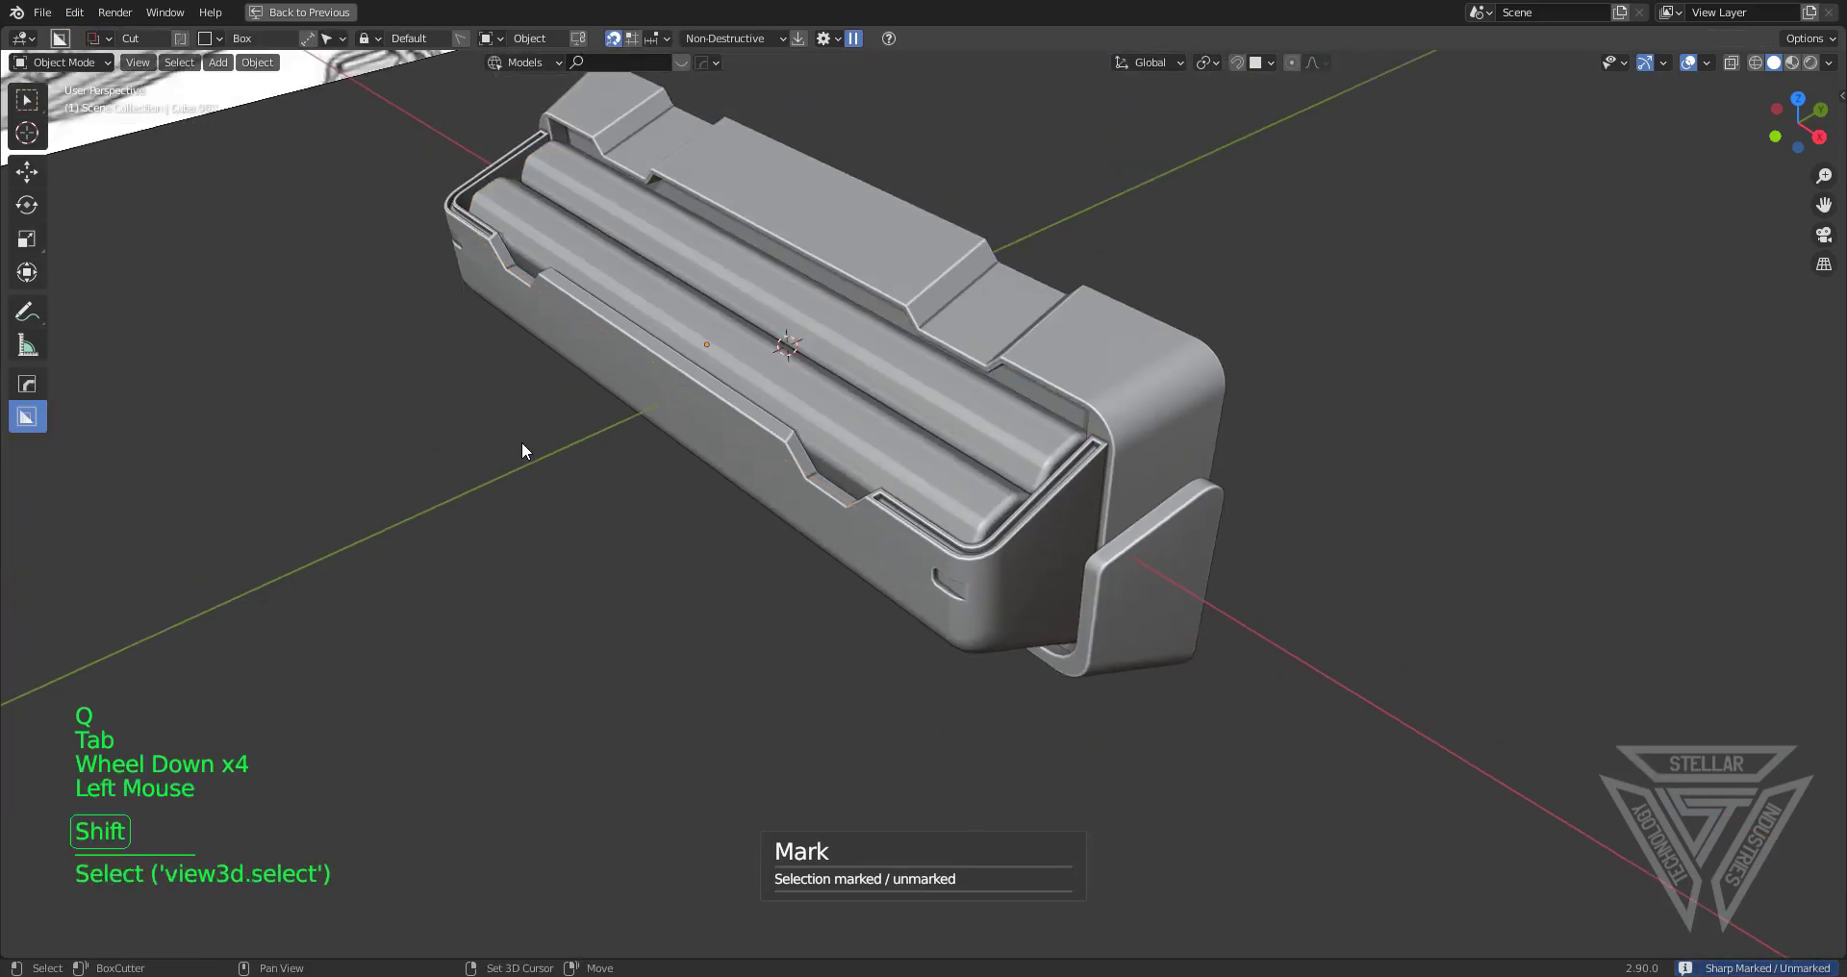
Select the case body and switch BoxCutter from Cut to Make mode
{"action": "scroll", "coordinate": [904, 589], "scroll_direction": "down", "scroll_amount": 2}
{"action": "middle_click_drag", "start_coordinate": [524, 446], "coordinate": [1030, 541], "text": "shift"}
{"action": "scroll", "coordinate": [929, 547], "scroll_direction": "up", "scroll_amount": 4}
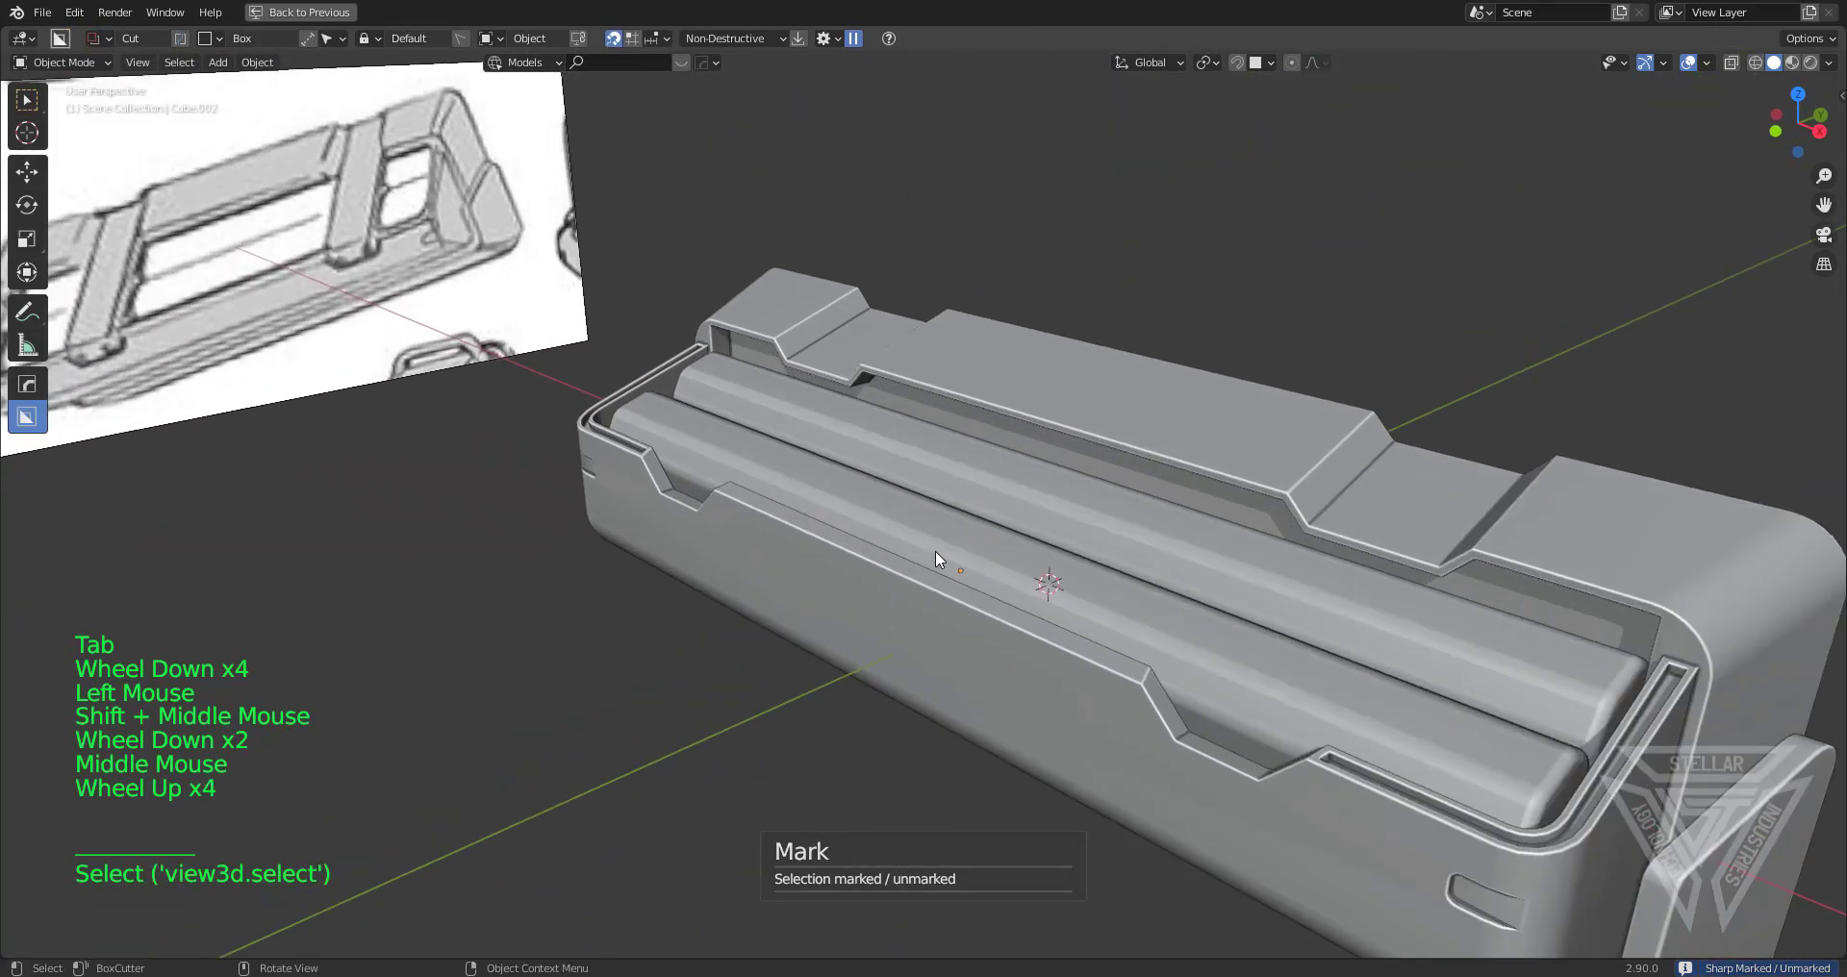
{"action": "middle_click_drag", "start_coordinate": [935, 551], "coordinate": [918, 476], "text": "shift"}
{"action": "scroll", "coordinate": [824, 529], "scroll_direction": "down", "scroll_amount": 1}
{"action": "scroll", "coordinate": [978, 522], "scroll_direction": "up", "scroll_amount": 2}
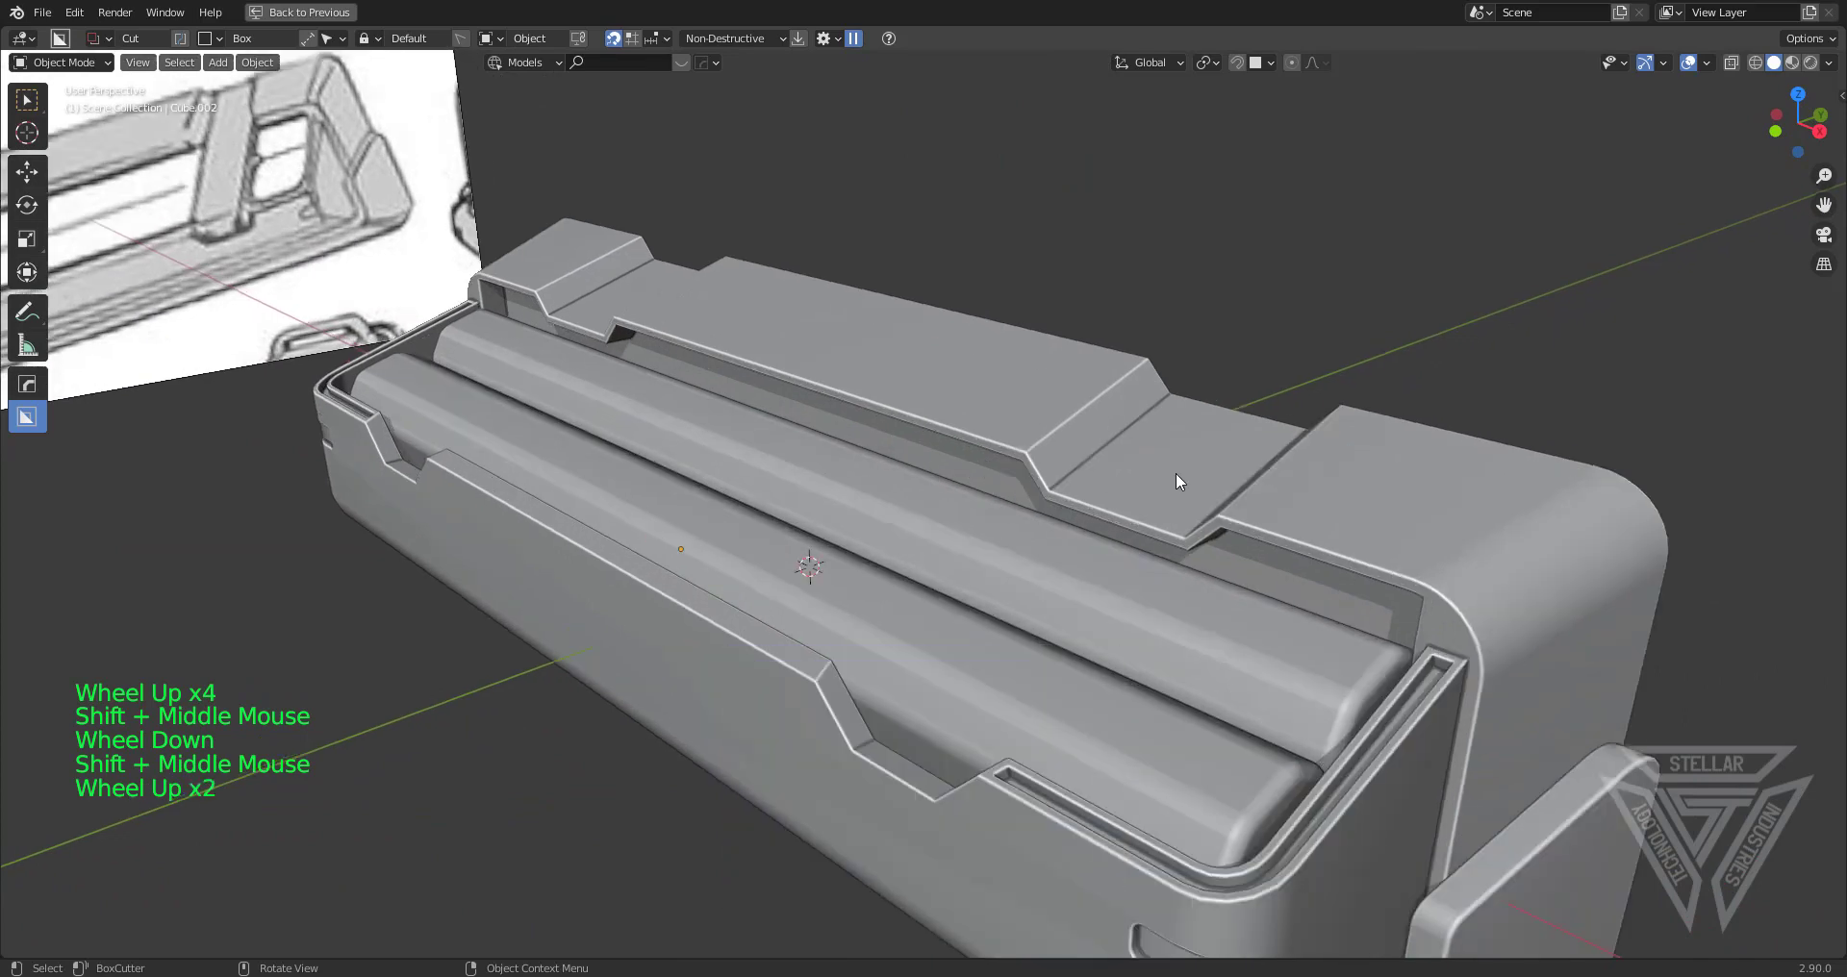
{"action": "left_click", "coordinate": [1176, 471]}
{"action": "scroll", "coordinate": [1176, 472], "scroll_direction": "up", "scroll_amount": 2}
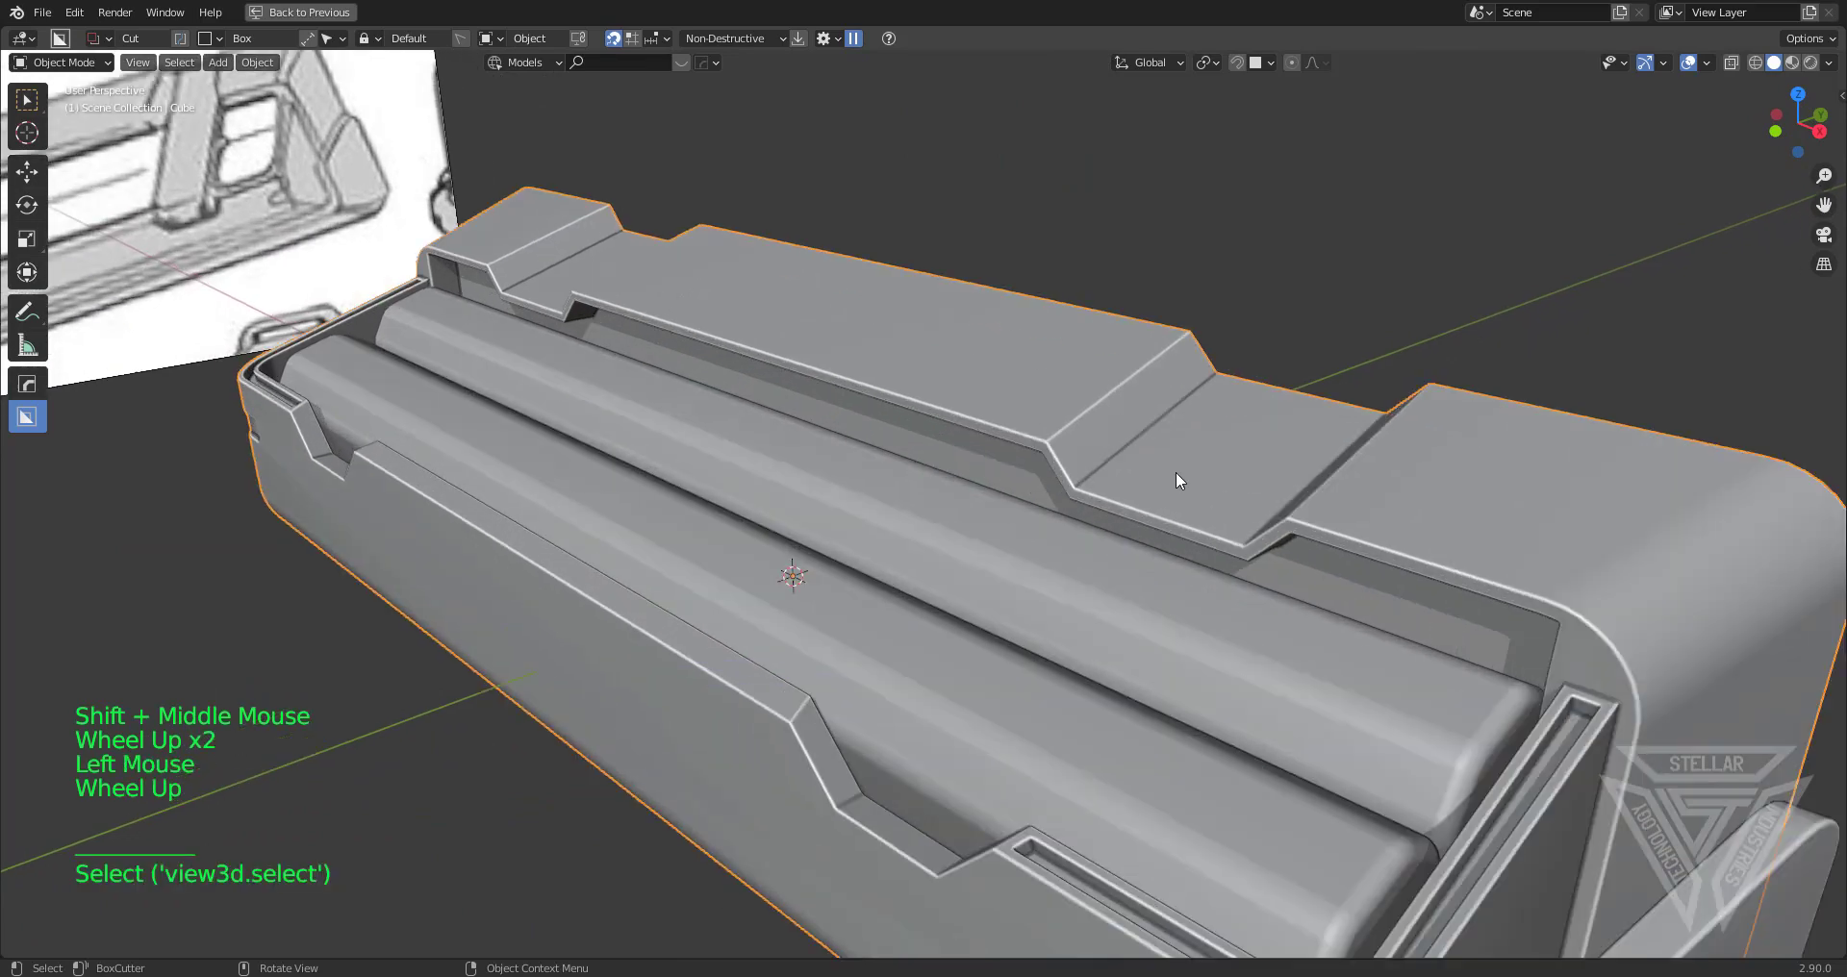
{"action": "middle_click_drag", "start_coordinate": [1193, 471], "coordinate": [1236, 496]}
{"action": "middle_click_drag", "start_coordinate": [1236, 496], "coordinate": [1154, 452], "text": "shift"}
{"action": "key", "text": "d"}
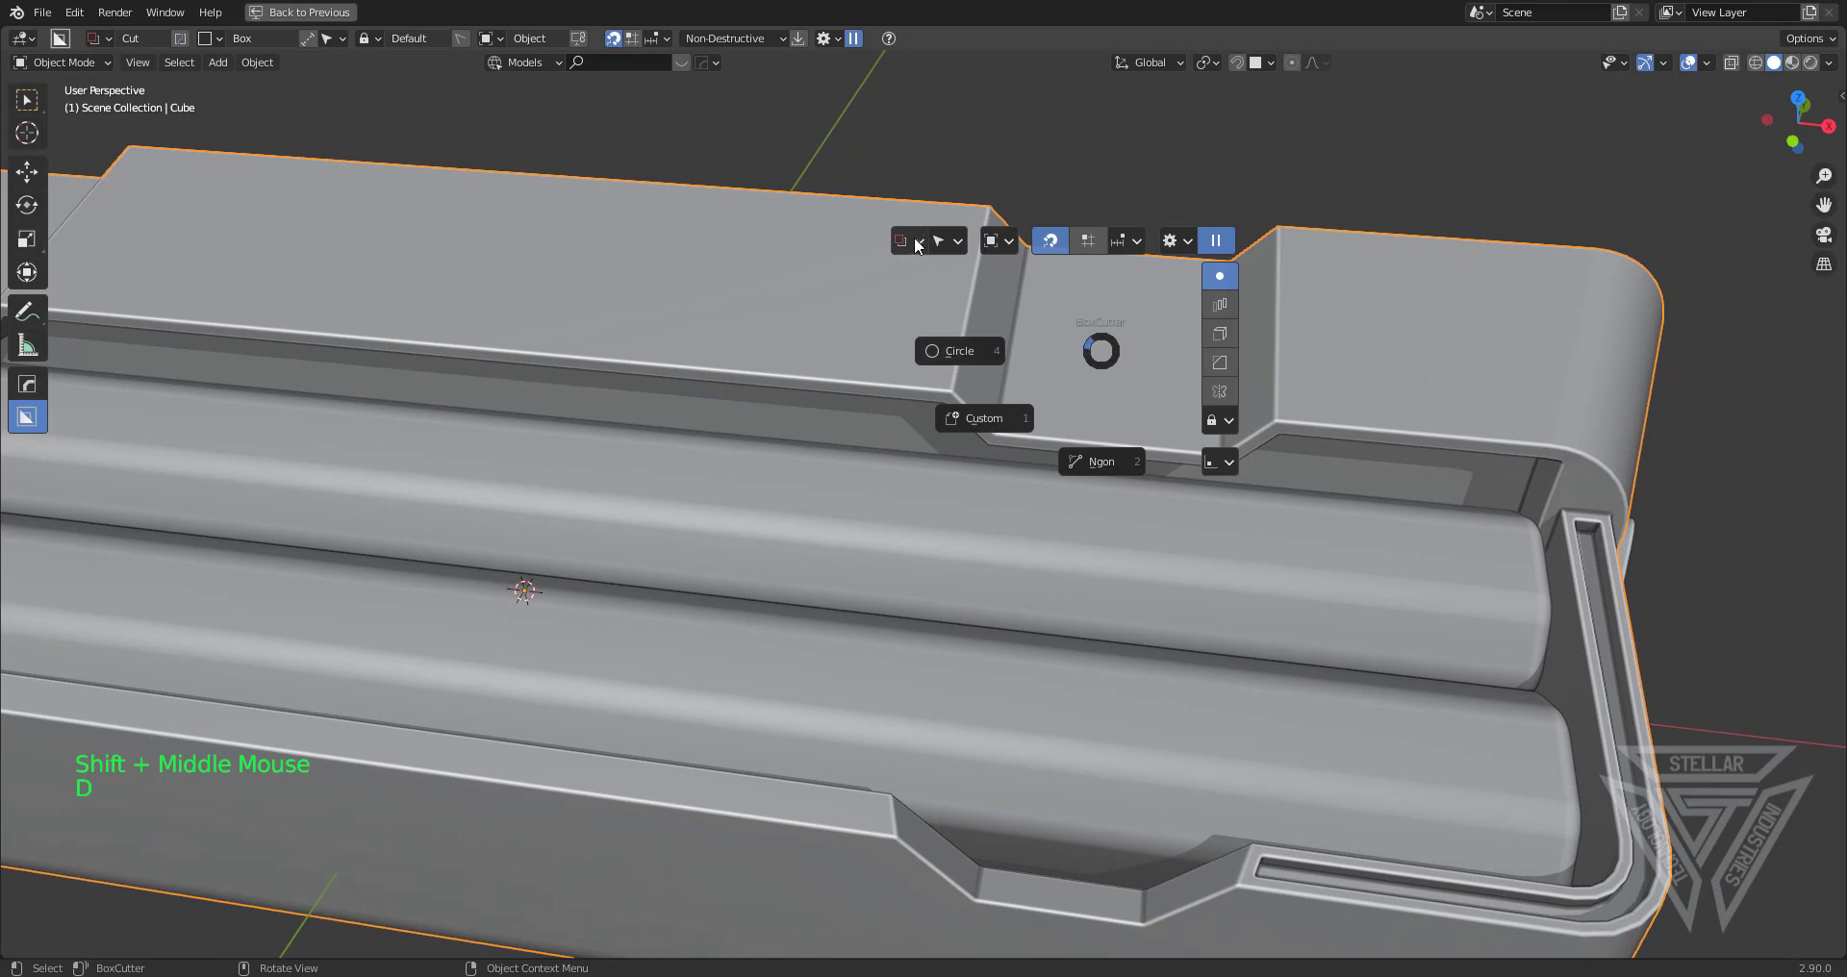
{"action": "left_click", "coordinate": [916, 243]}
{"action": "left_click", "coordinate": [1120, 247]}
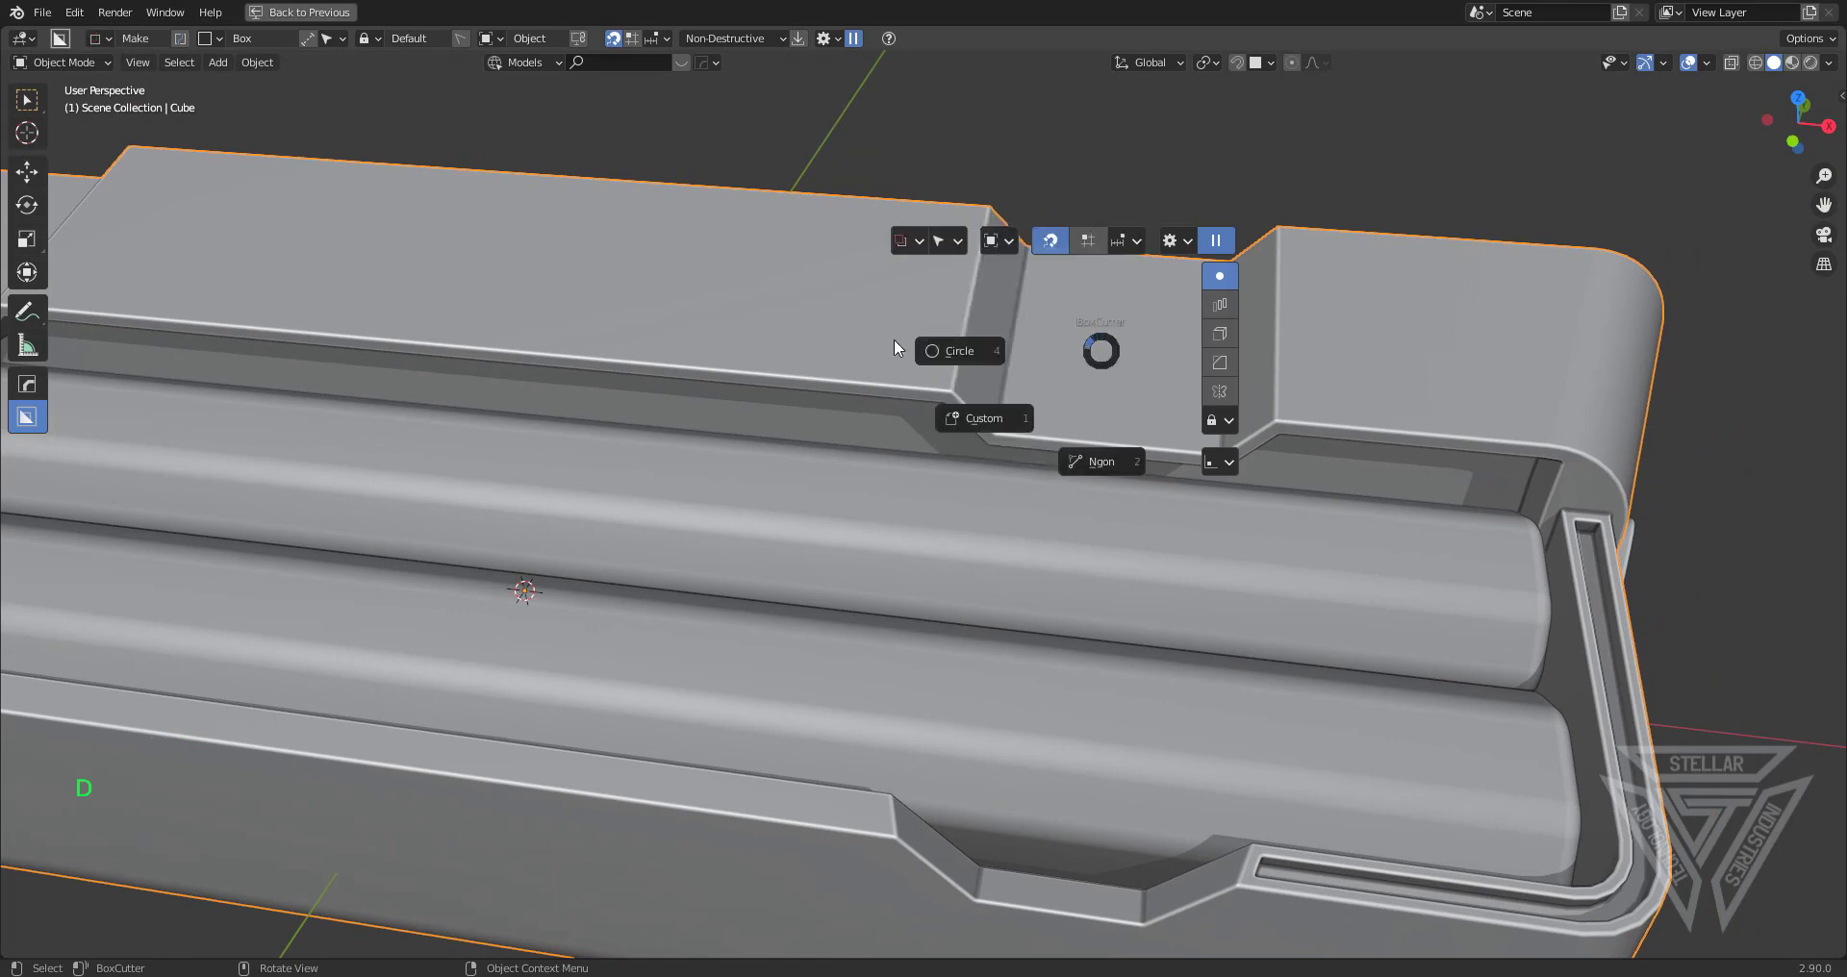
{"action": "left_click", "coordinate": [996, 426]}
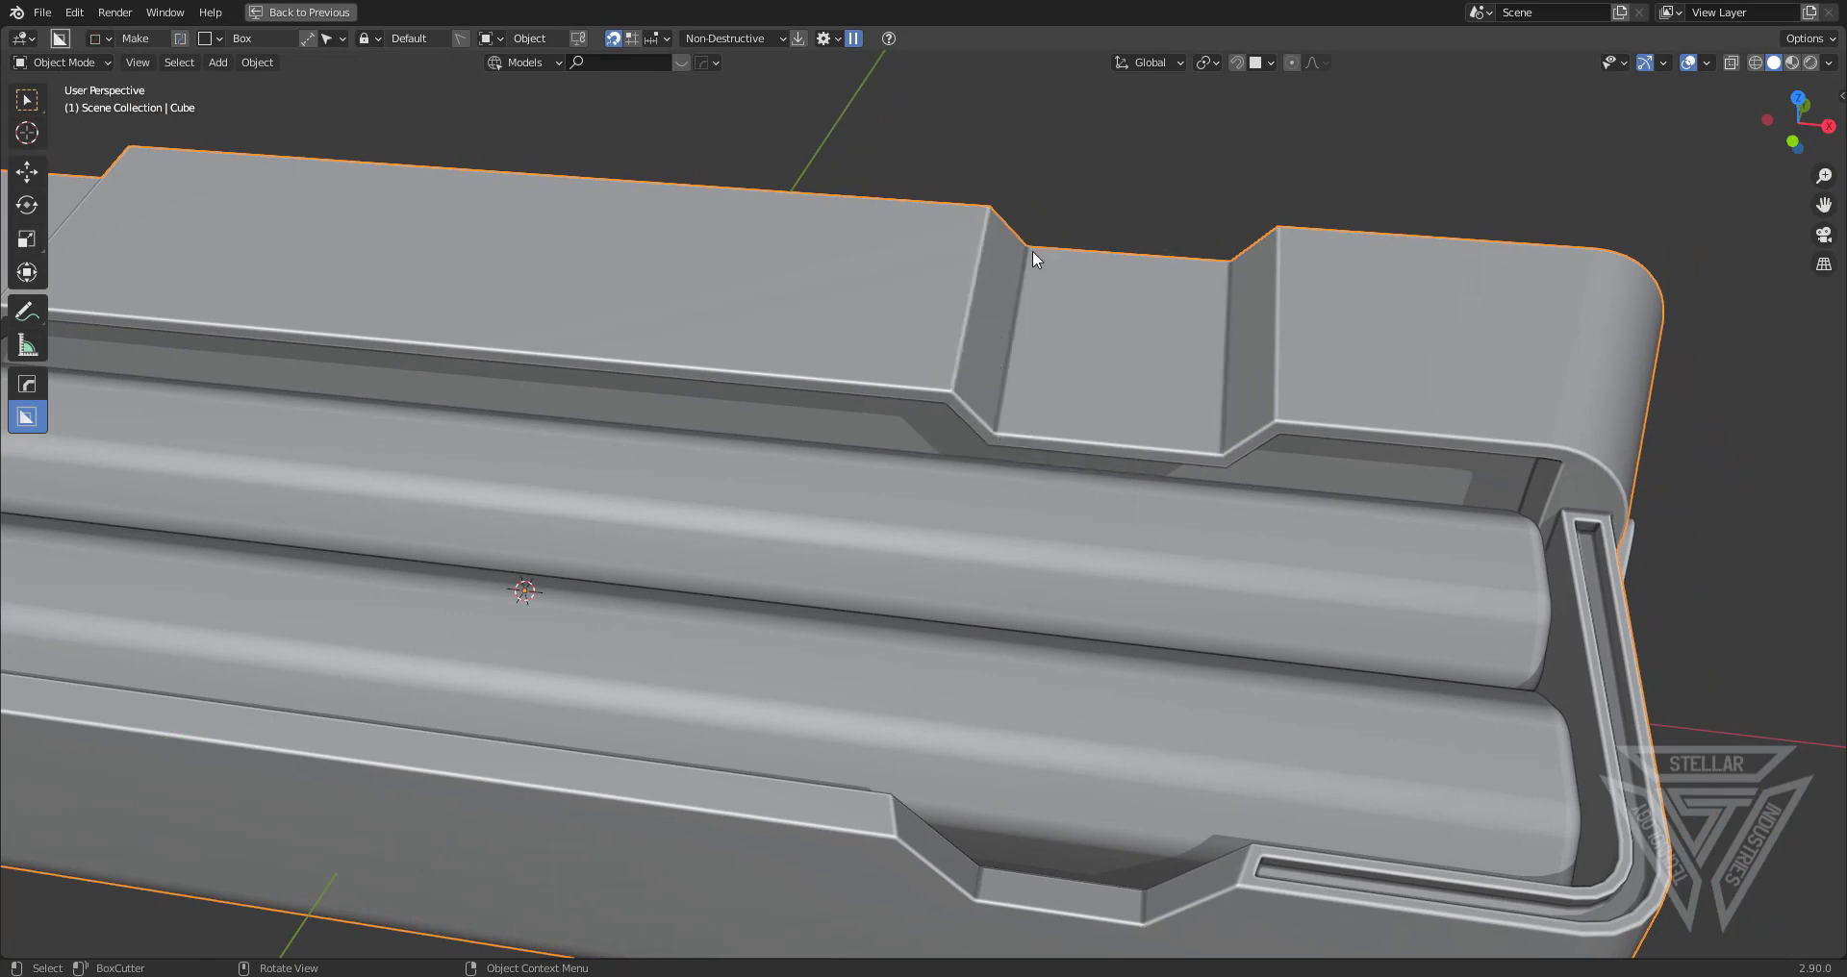
Create a box strap about 0.02 m thick spanning from the raised lid's recess across the bars to the front notch
{"action": "mouse_move", "coordinate": [1031, 248]}
{"action": "left_mouse_down"}
{"action": "mouse_move", "coordinate": [1222, 475]}
{"action": "mouse_move", "coordinate": [1187, 926]}
{"action": "mouse_move", "coordinate": [1202, 926]}
{"action": "left_mouse_up"}
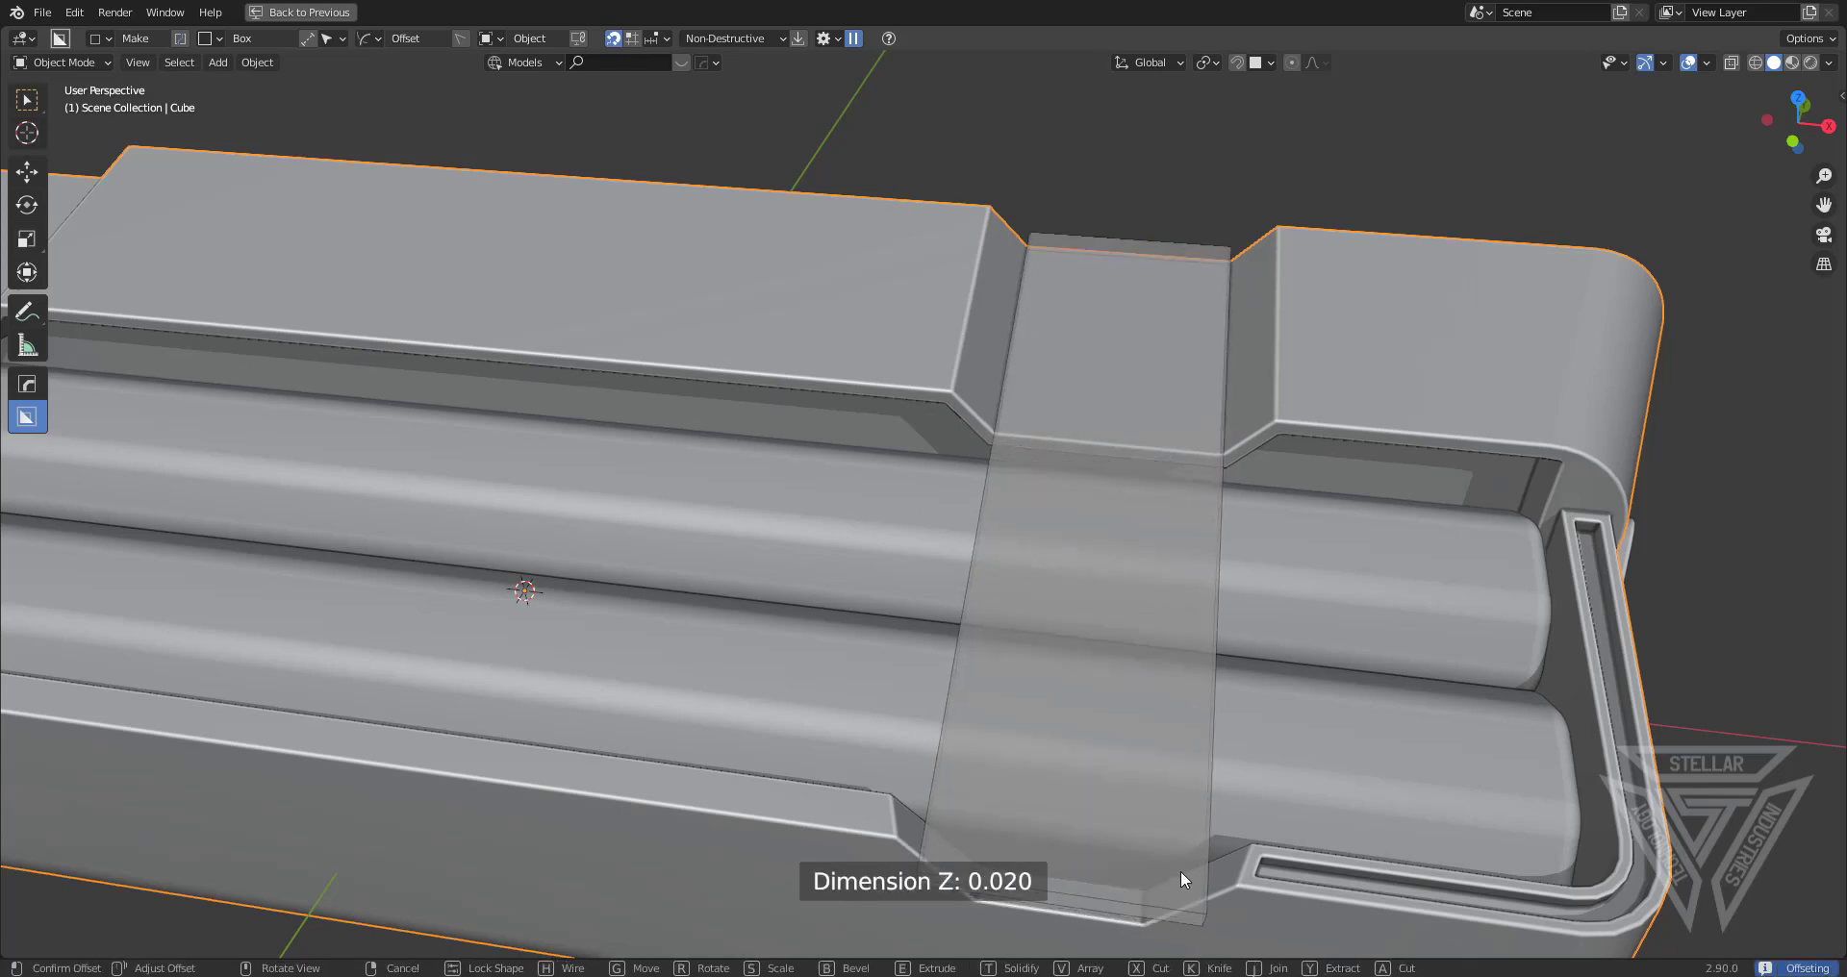
{"action": "middle_click_drag", "start_coordinate": [1181, 870], "coordinate": [1061, 597]}
{"action": "left_click", "coordinate": [1095, 764]}
Open the new strap's mesh for editing and select its front end face
{"action": "middle_click_drag", "start_coordinate": [685, 587], "coordinate": [769, 560], "text": "shift"}
{"action": "middle_click_drag", "start_coordinate": [770, 560], "coordinate": [418, 495]}
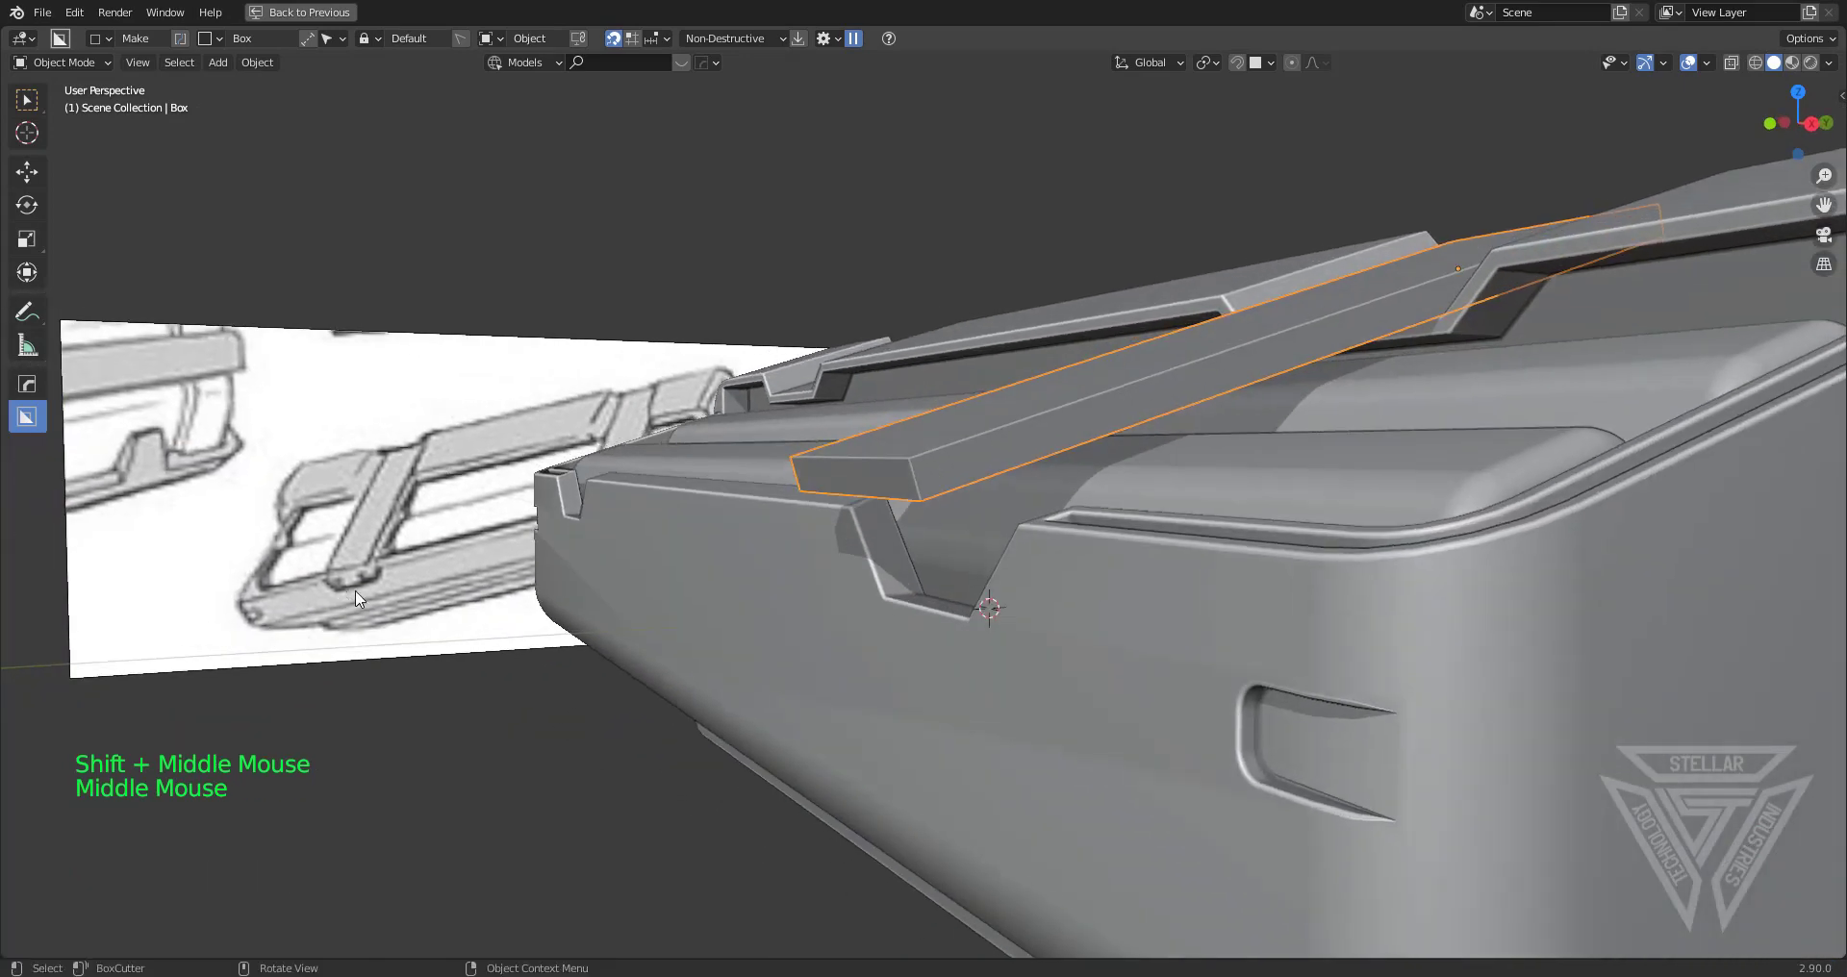
{"action": "scroll", "coordinate": [835, 528], "scroll_direction": "up", "scroll_amount": 1}
{"action": "middle_click_drag", "start_coordinate": [834, 528], "coordinate": [968, 528], "text": "shift"}
{"action": "middle_click_drag", "start_coordinate": [968, 527], "coordinate": [976, 539]}
{"action": "middle_click_drag", "start_coordinate": [975, 538], "coordinate": [996, 580], "text": "shift"}
{"action": "key", "text": "Tab"}
{"action": "middle_click_drag", "start_coordinate": [860, 615], "coordinate": [885, 619]}
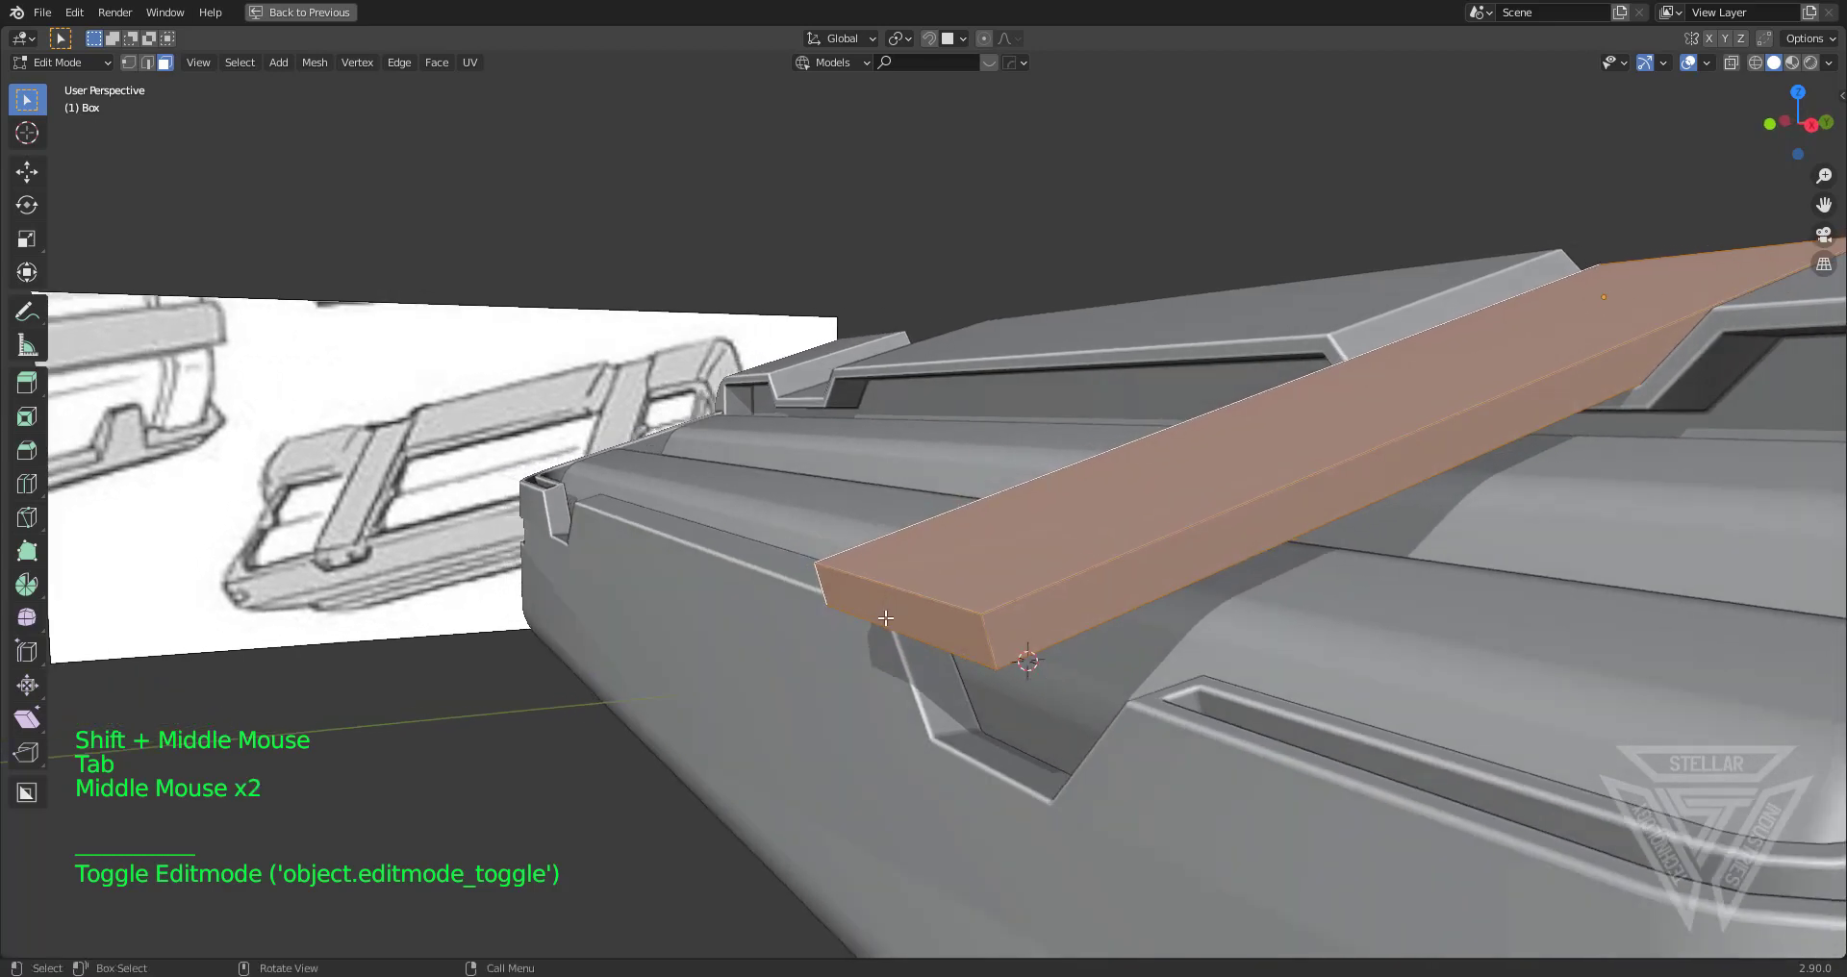
{"action": "key", "text": "3"}
{"action": "left_click", "coordinate": [908, 609]}
Try moving the strap's front end face along the global Y axis
{"action": "key", "text": "g"}
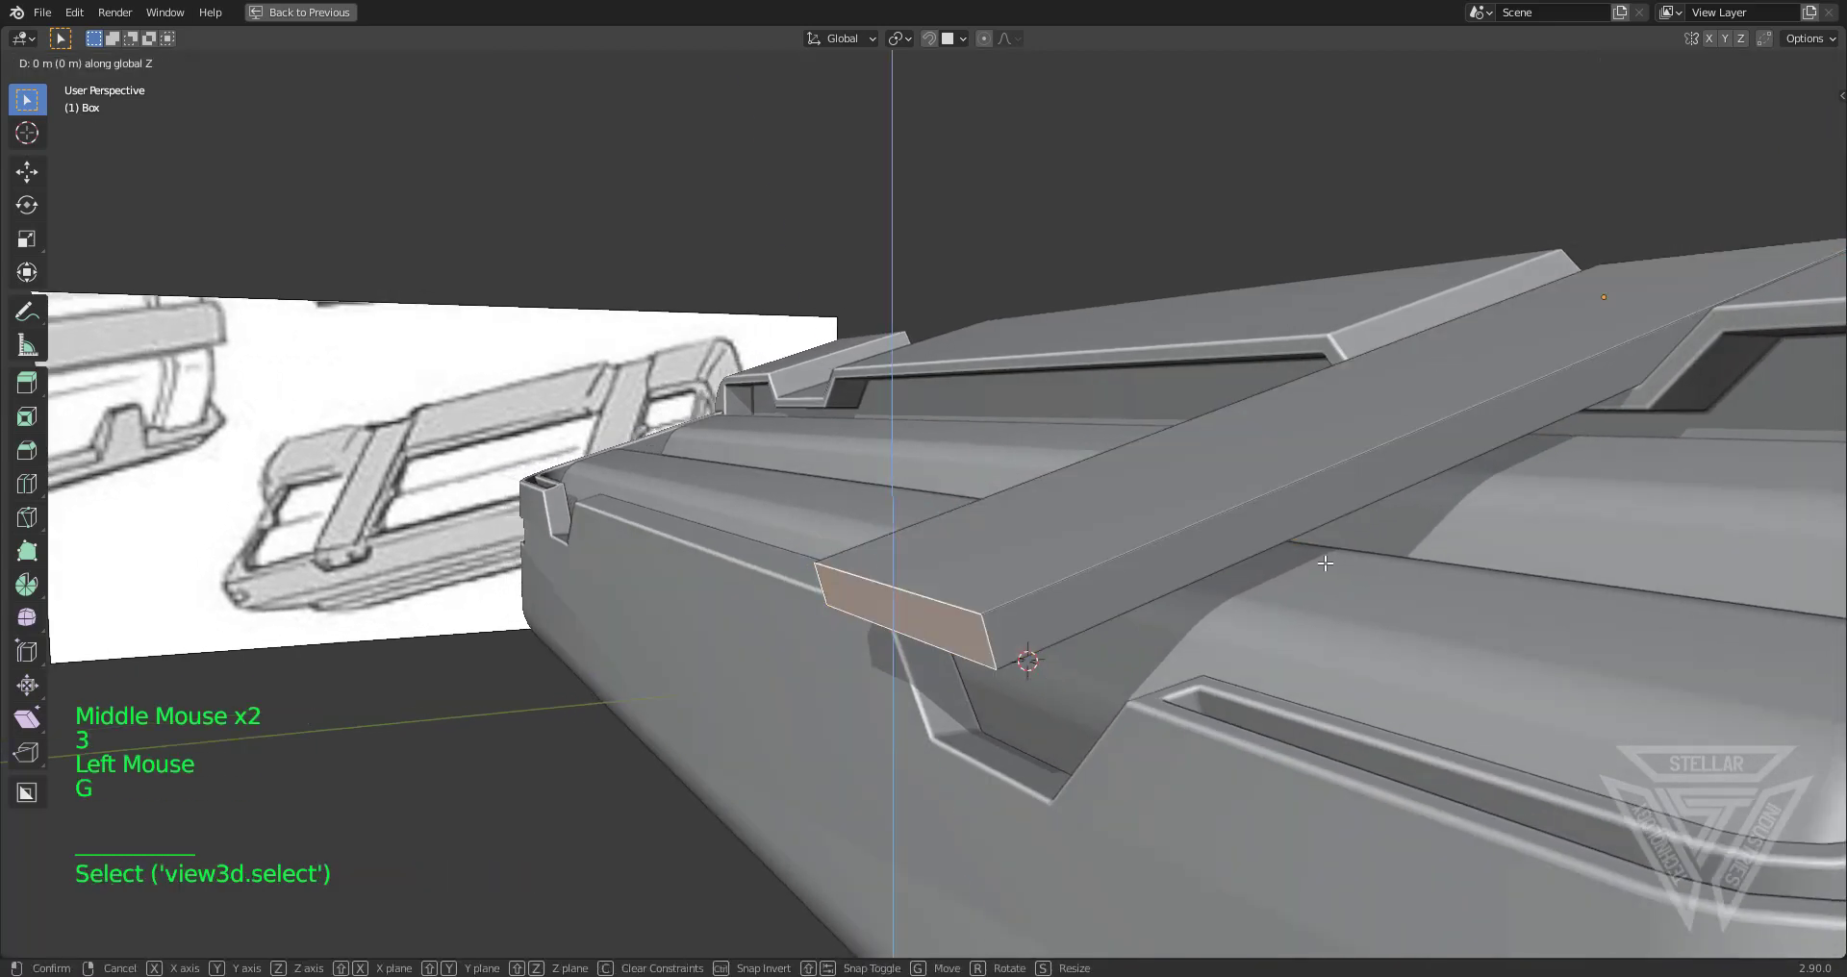
{"action": "key", "text": "z"}
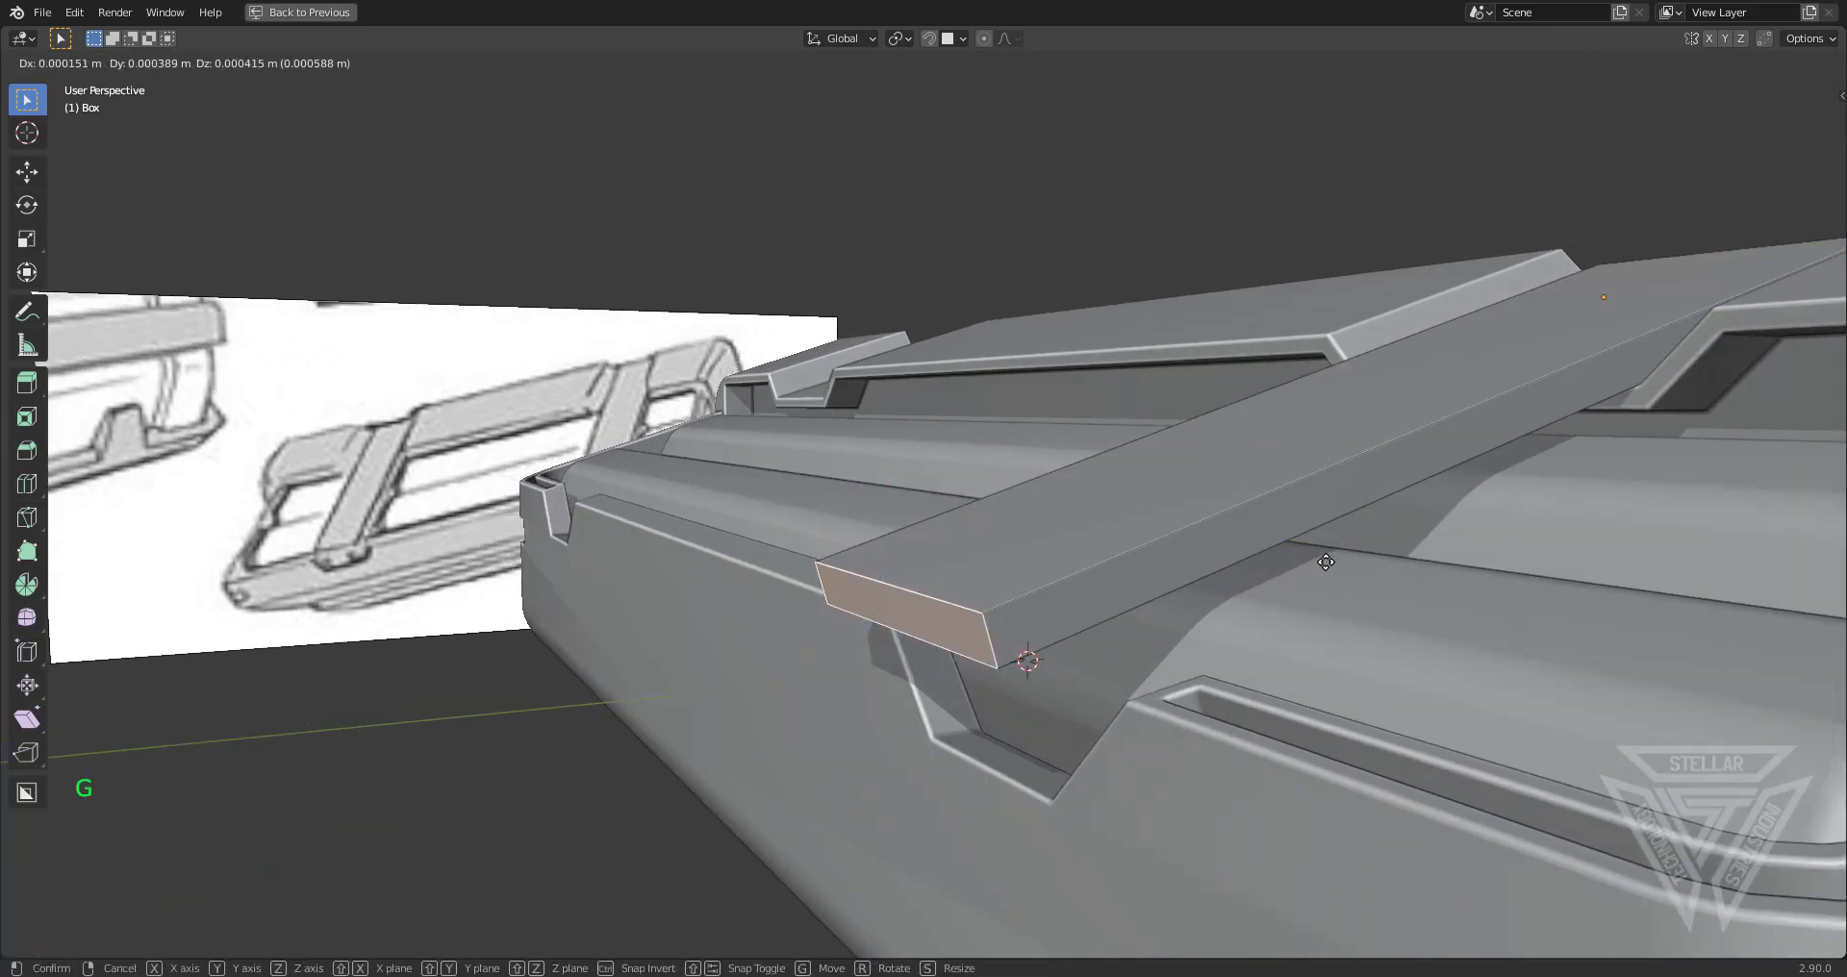
{"action": "key", "text": "y"}
{"action": "left_click", "coordinate": [1404, 529]}
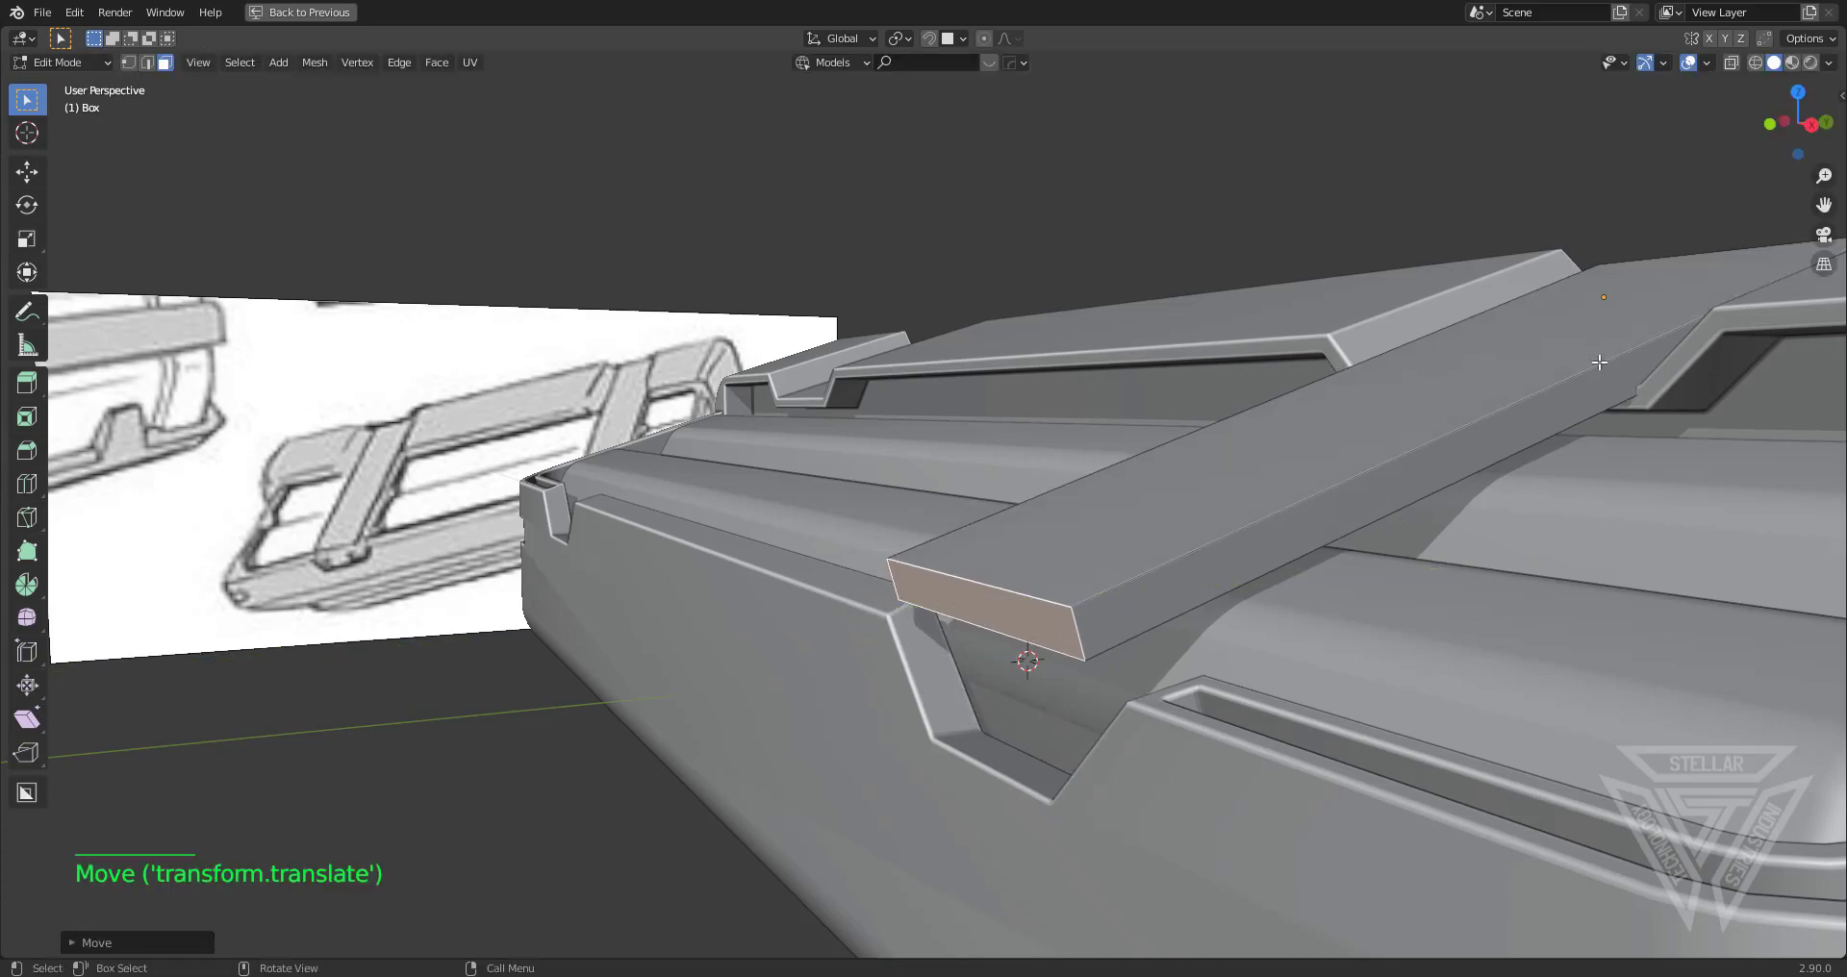
{"action": "left_click", "coordinate": [1809, 125]}
{"action": "key", "text": "ctrl+z"}
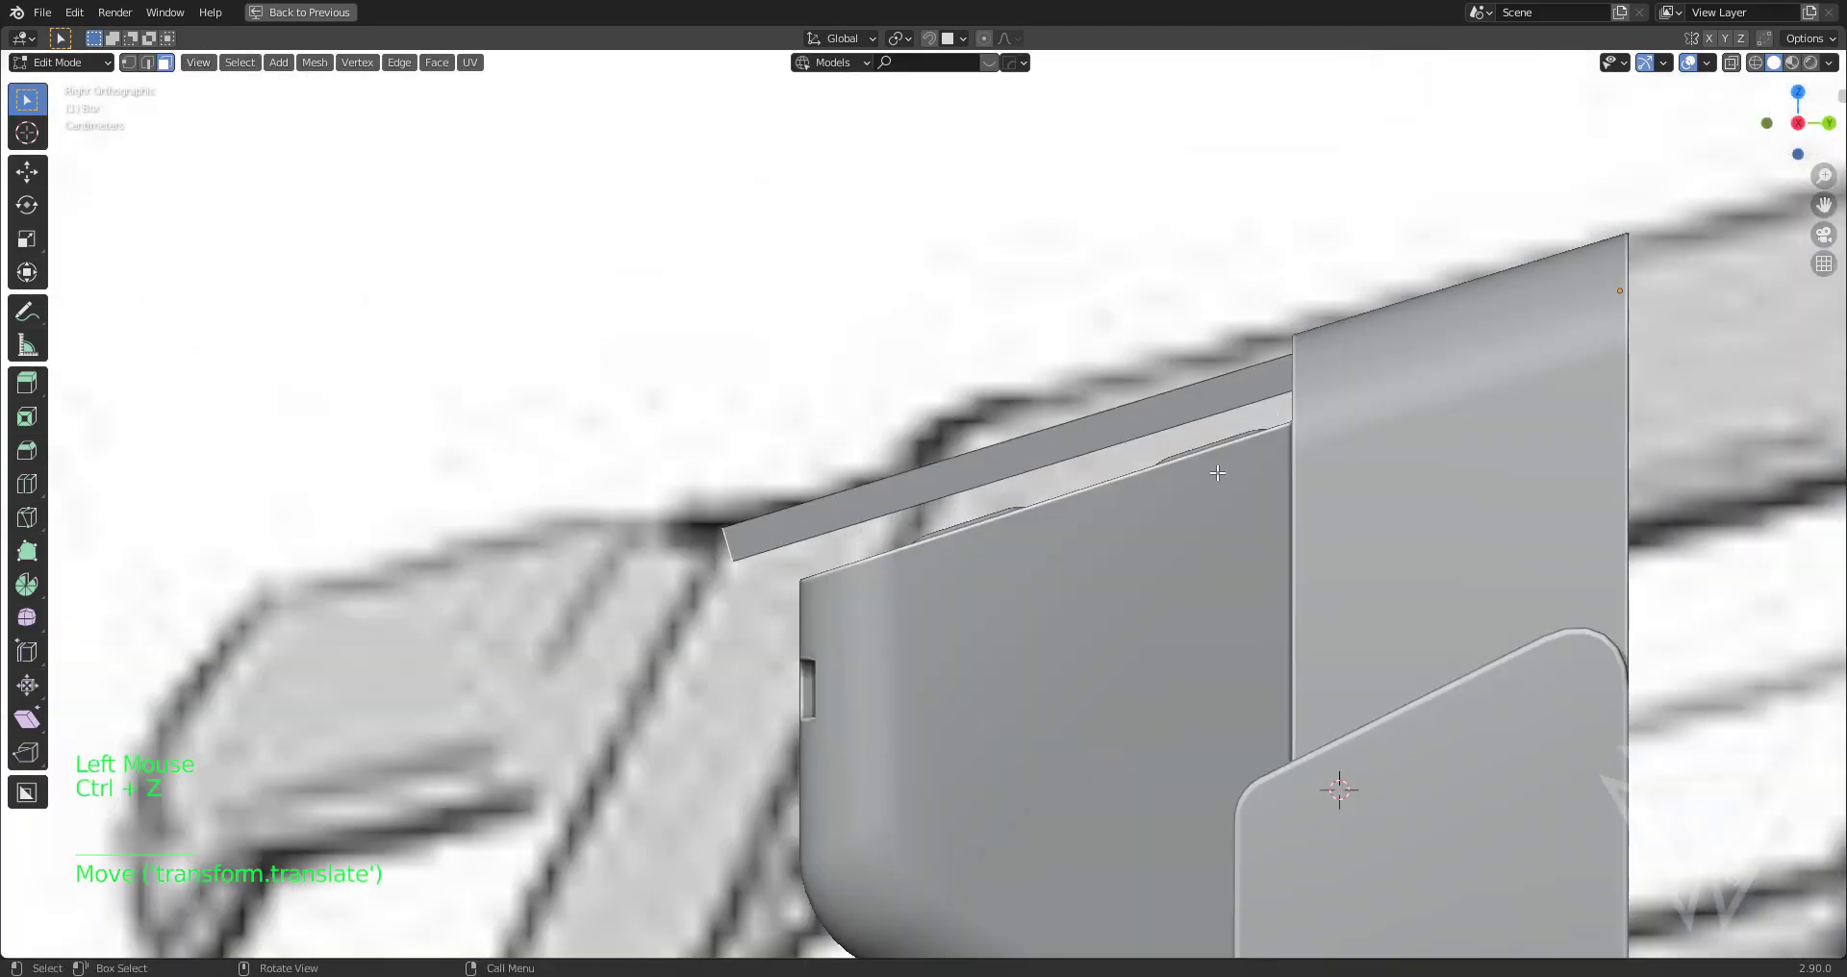
Shorten the strap by moving its front end face about 0.04 m along its local Y axis in the right view
{"action": "key", "text": "g"}
{"action": "key", "text": "y"}
{"action": "key", "text": "y"}
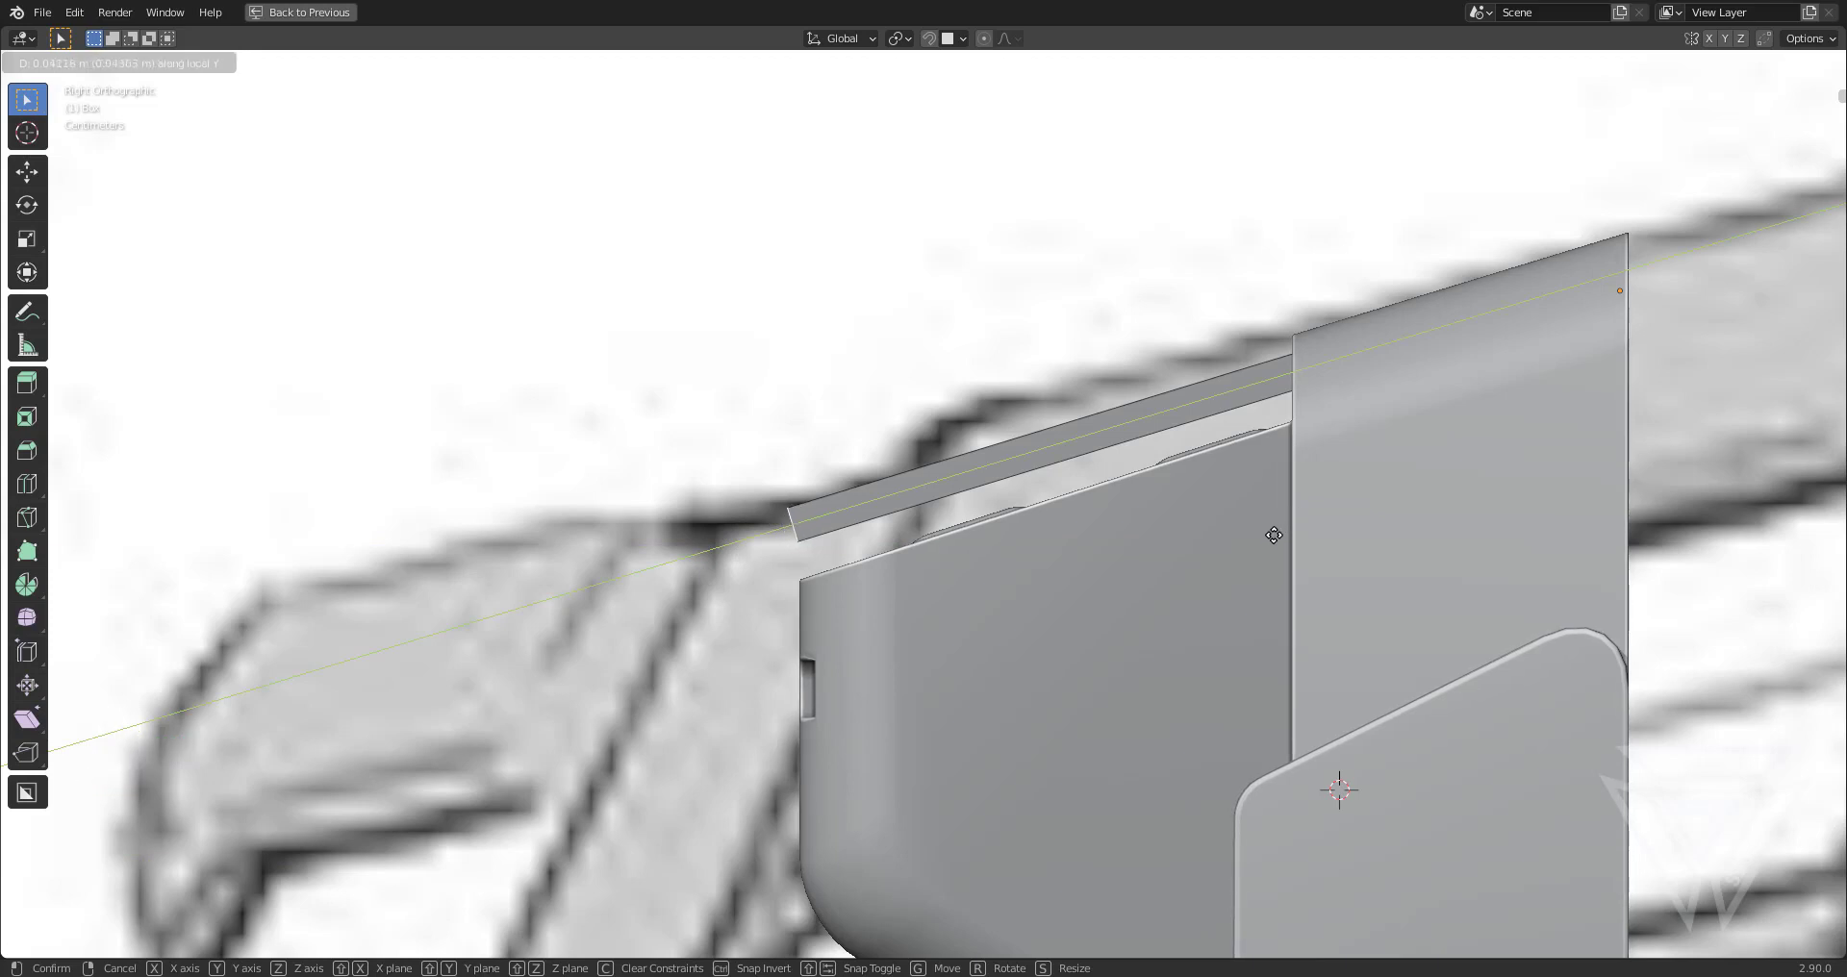
{"action": "left_click", "coordinate": [1281, 536]}
{"action": "scroll", "coordinate": [1001, 523], "scroll_direction": "up", "scroll_amount": 4}
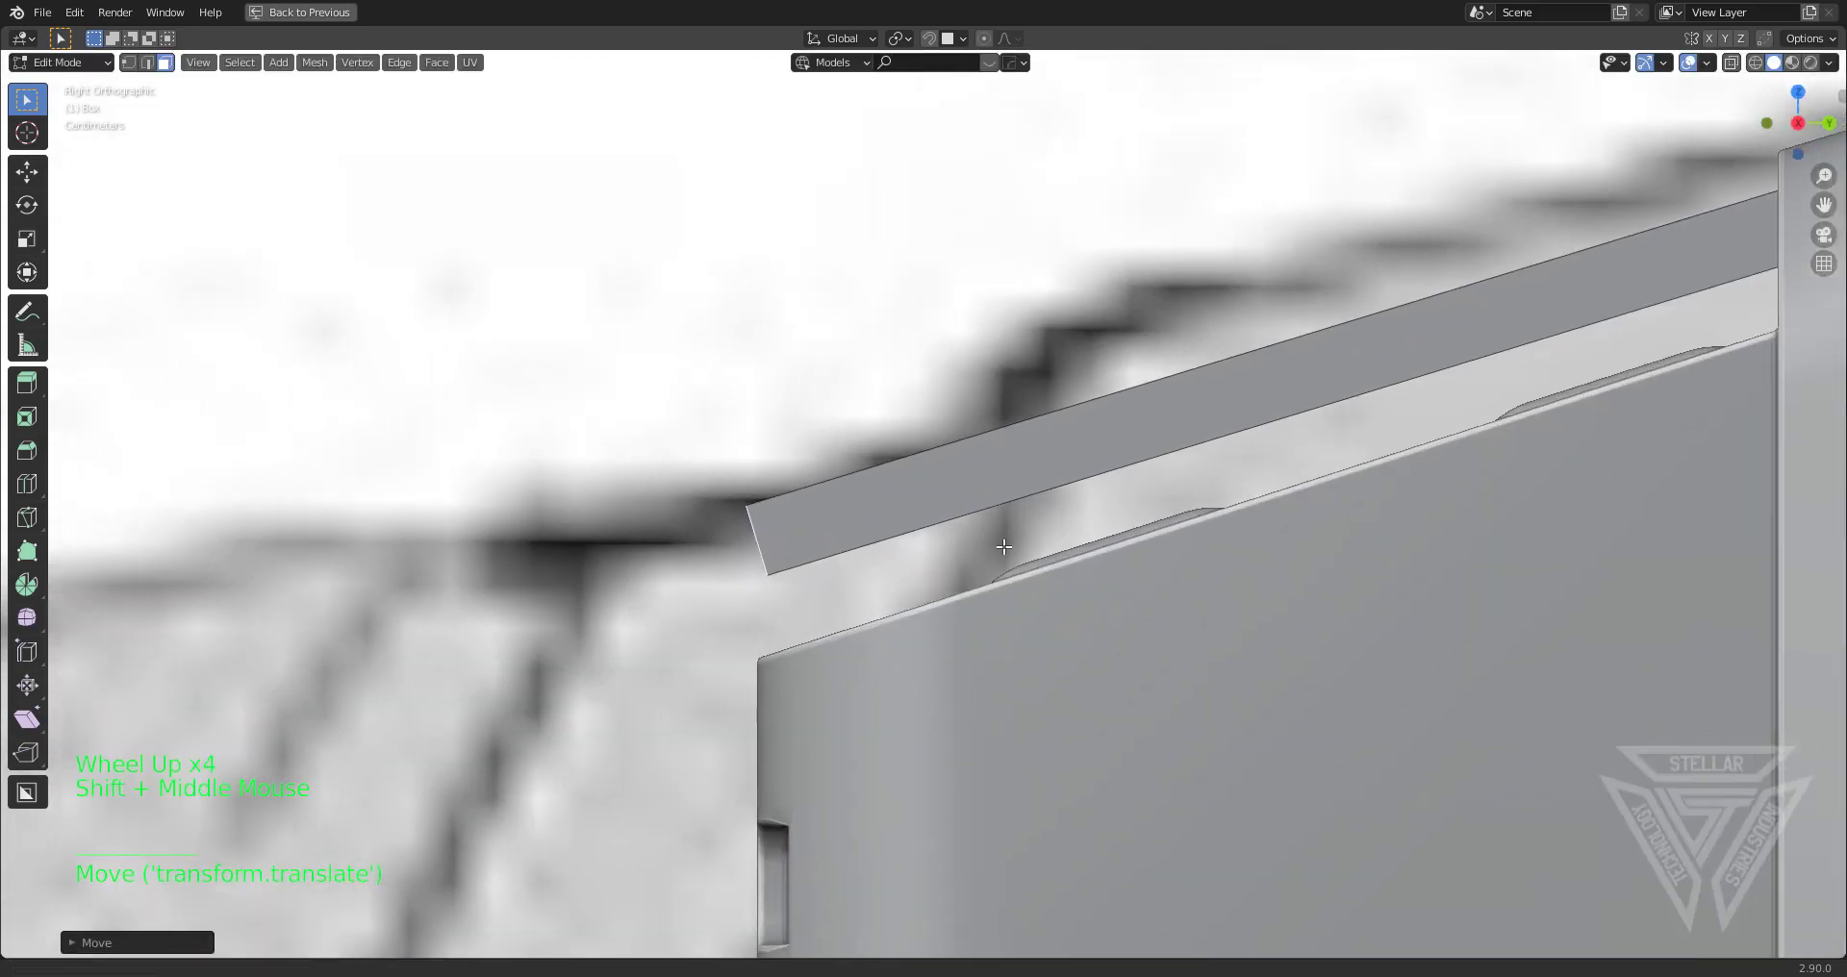
Make the strap's front end face vertical by sliding its lower front edge along the strap's local Y axis in the right view
{"action": "middle_click_drag", "start_coordinate": [1002, 523], "coordinate": [1120, 519], "text": "shift"}
{"action": "scroll", "coordinate": [1020, 525], "scroll_direction": "down", "scroll_amount": 2}
{"action": "left_click", "coordinate": [1120, 519]}
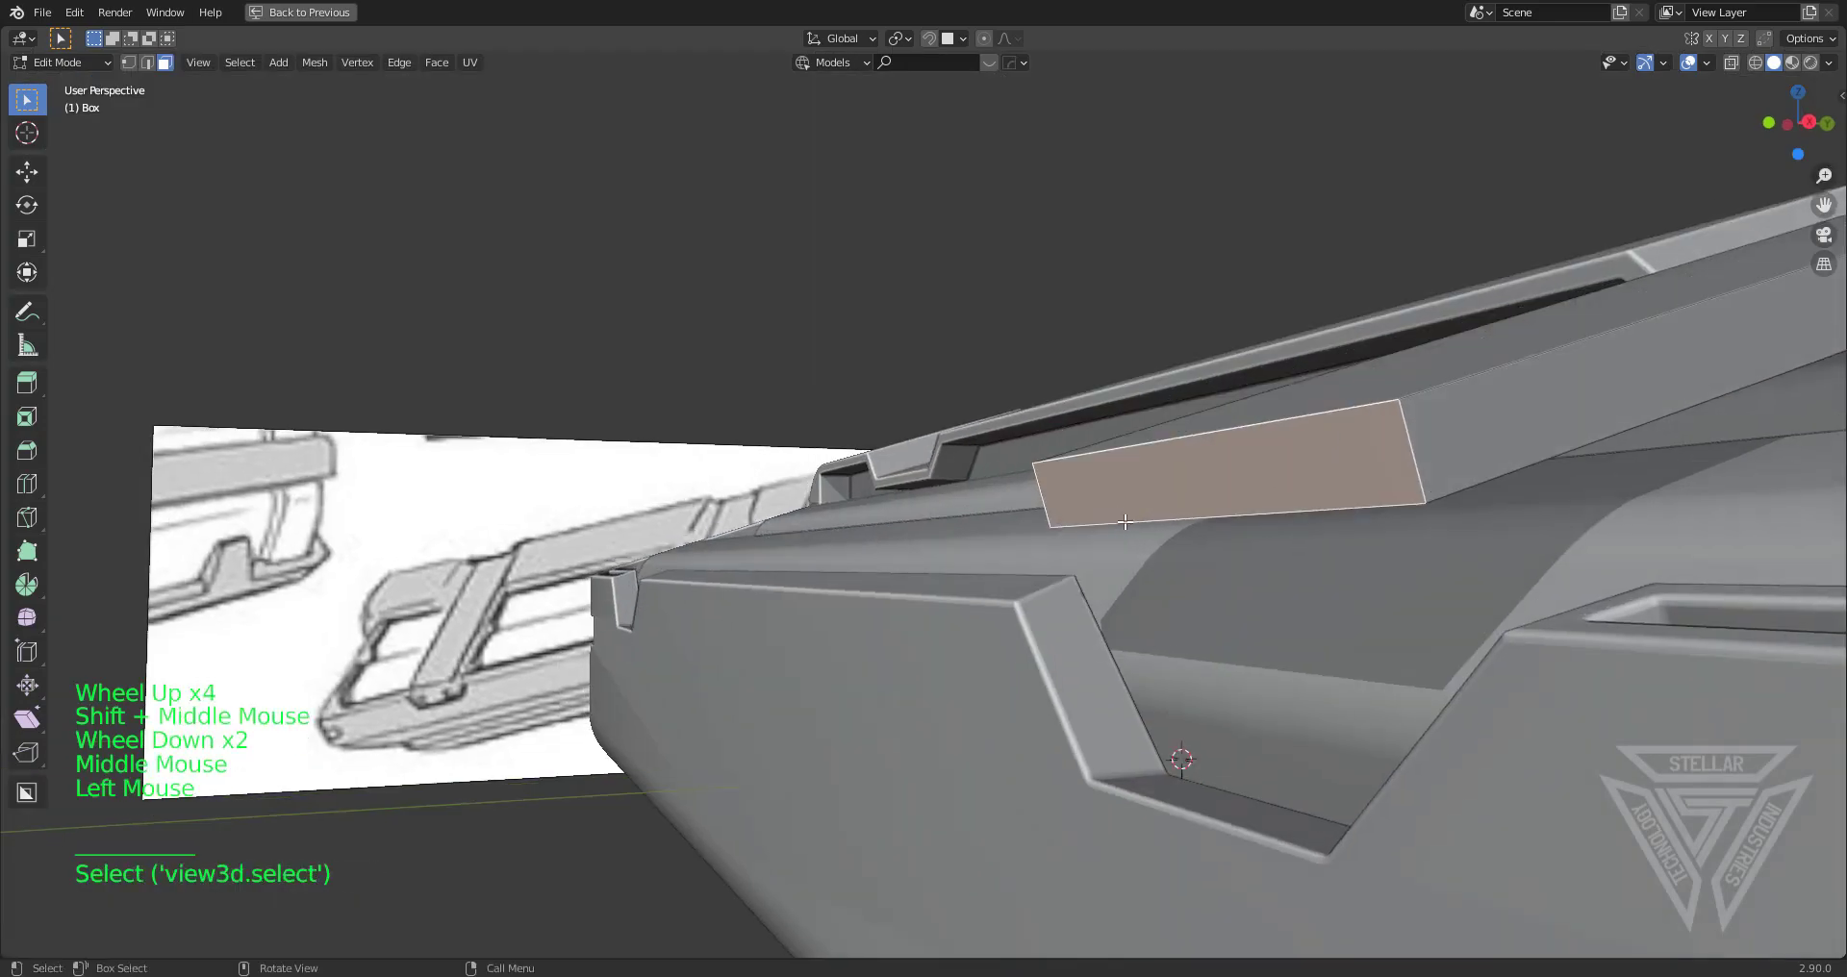
{"action": "key", "text": "2"}
{"action": "left_click", "coordinate": [1138, 528]}
{"action": "left_click", "coordinate": [1809, 122]}
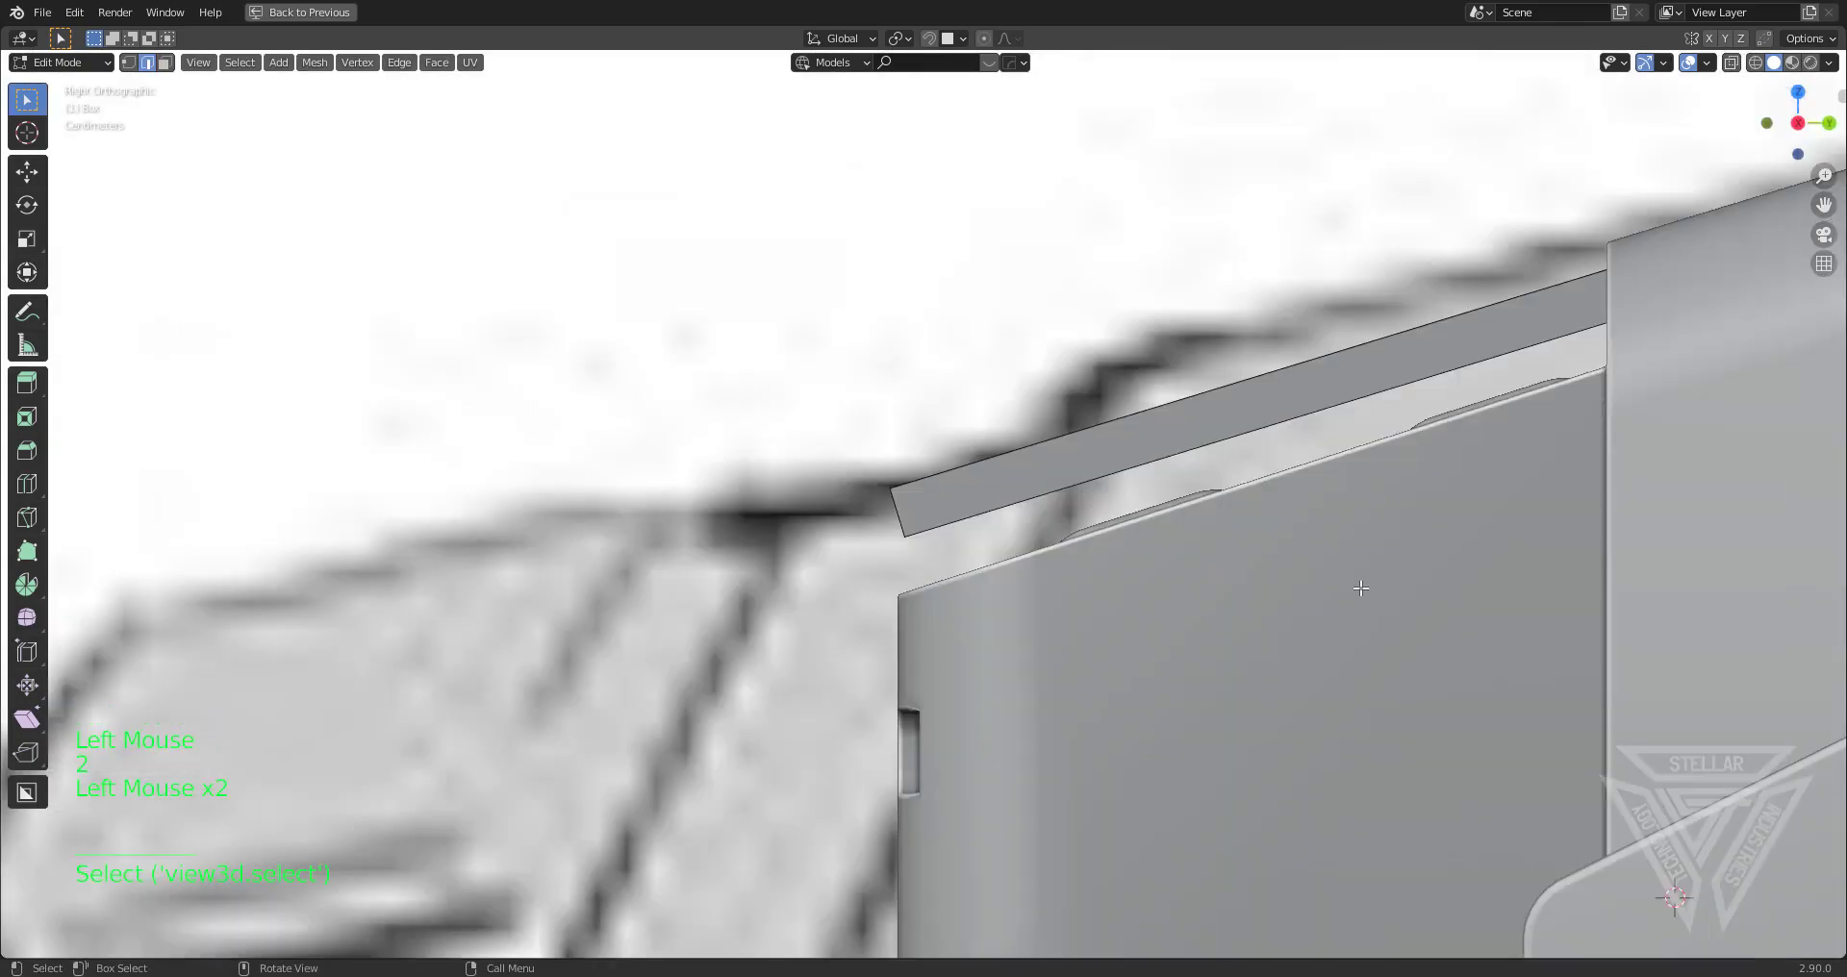
{"action": "scroll", "coordinate": [1367, 589], "scroll_direction": "up", "scroll_amount": 2}
{"action": "key", "text": "g"}
{"action": "key", "text": "y"}
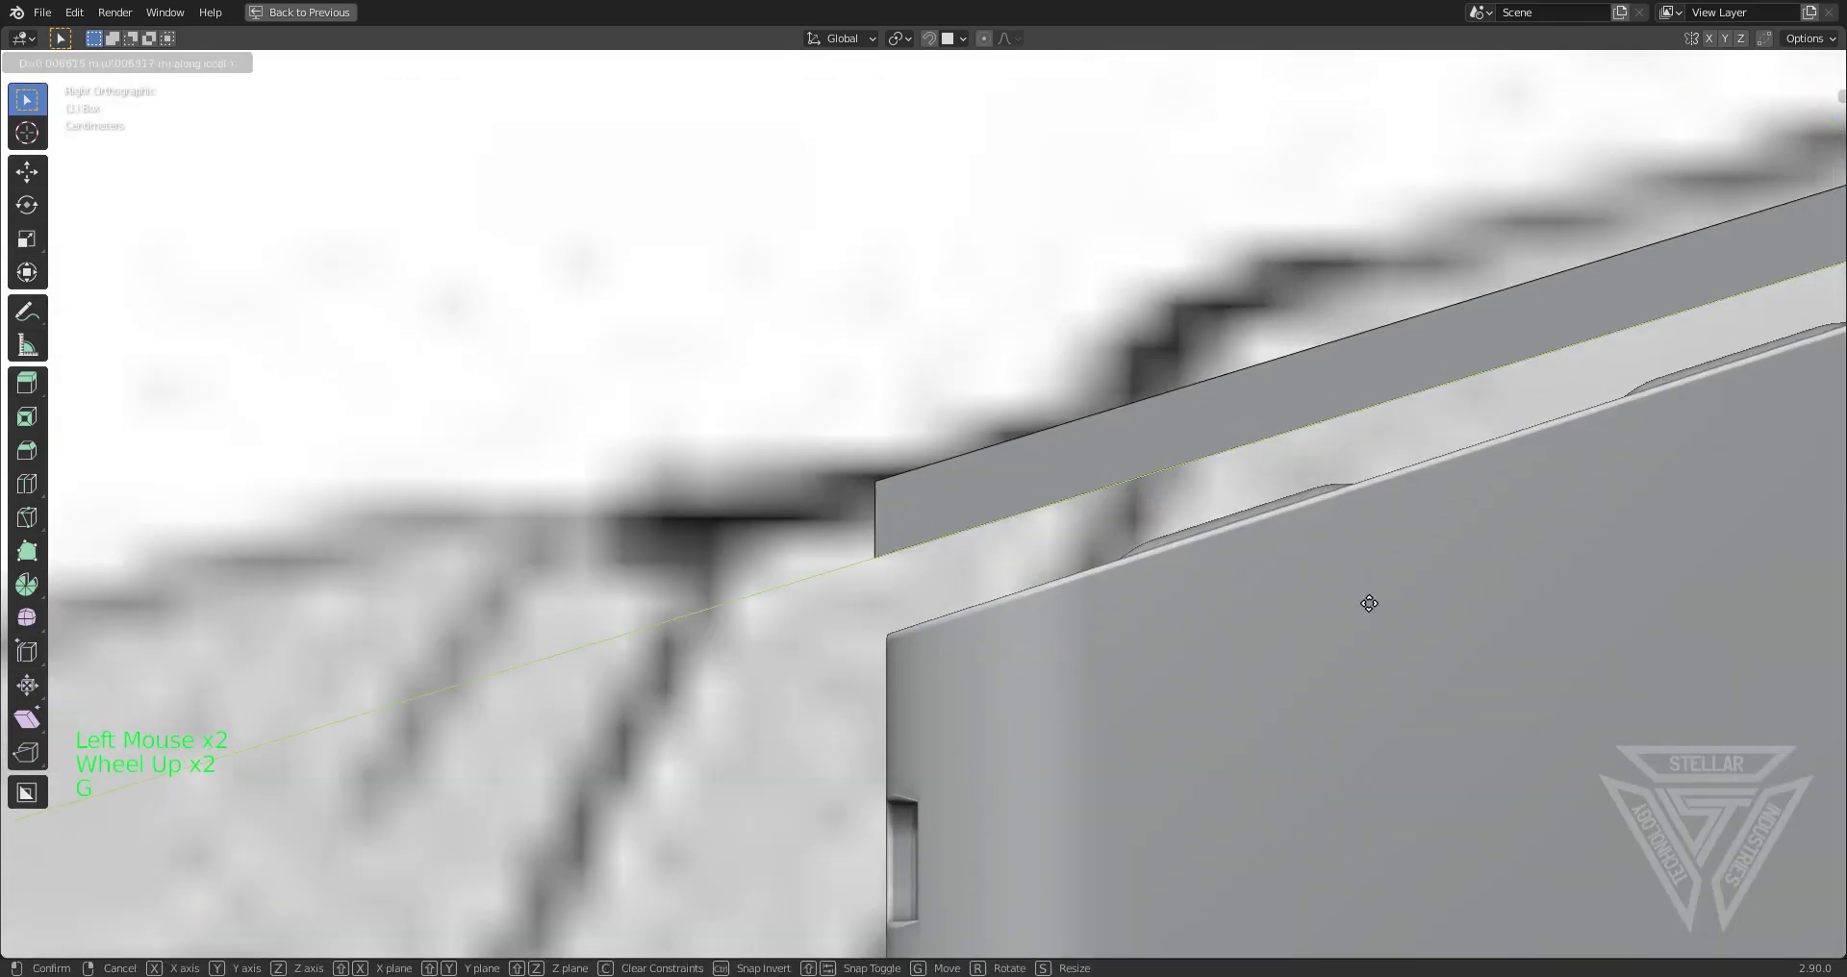
{"action": "left_click", "coordinate": [1371, 605]}
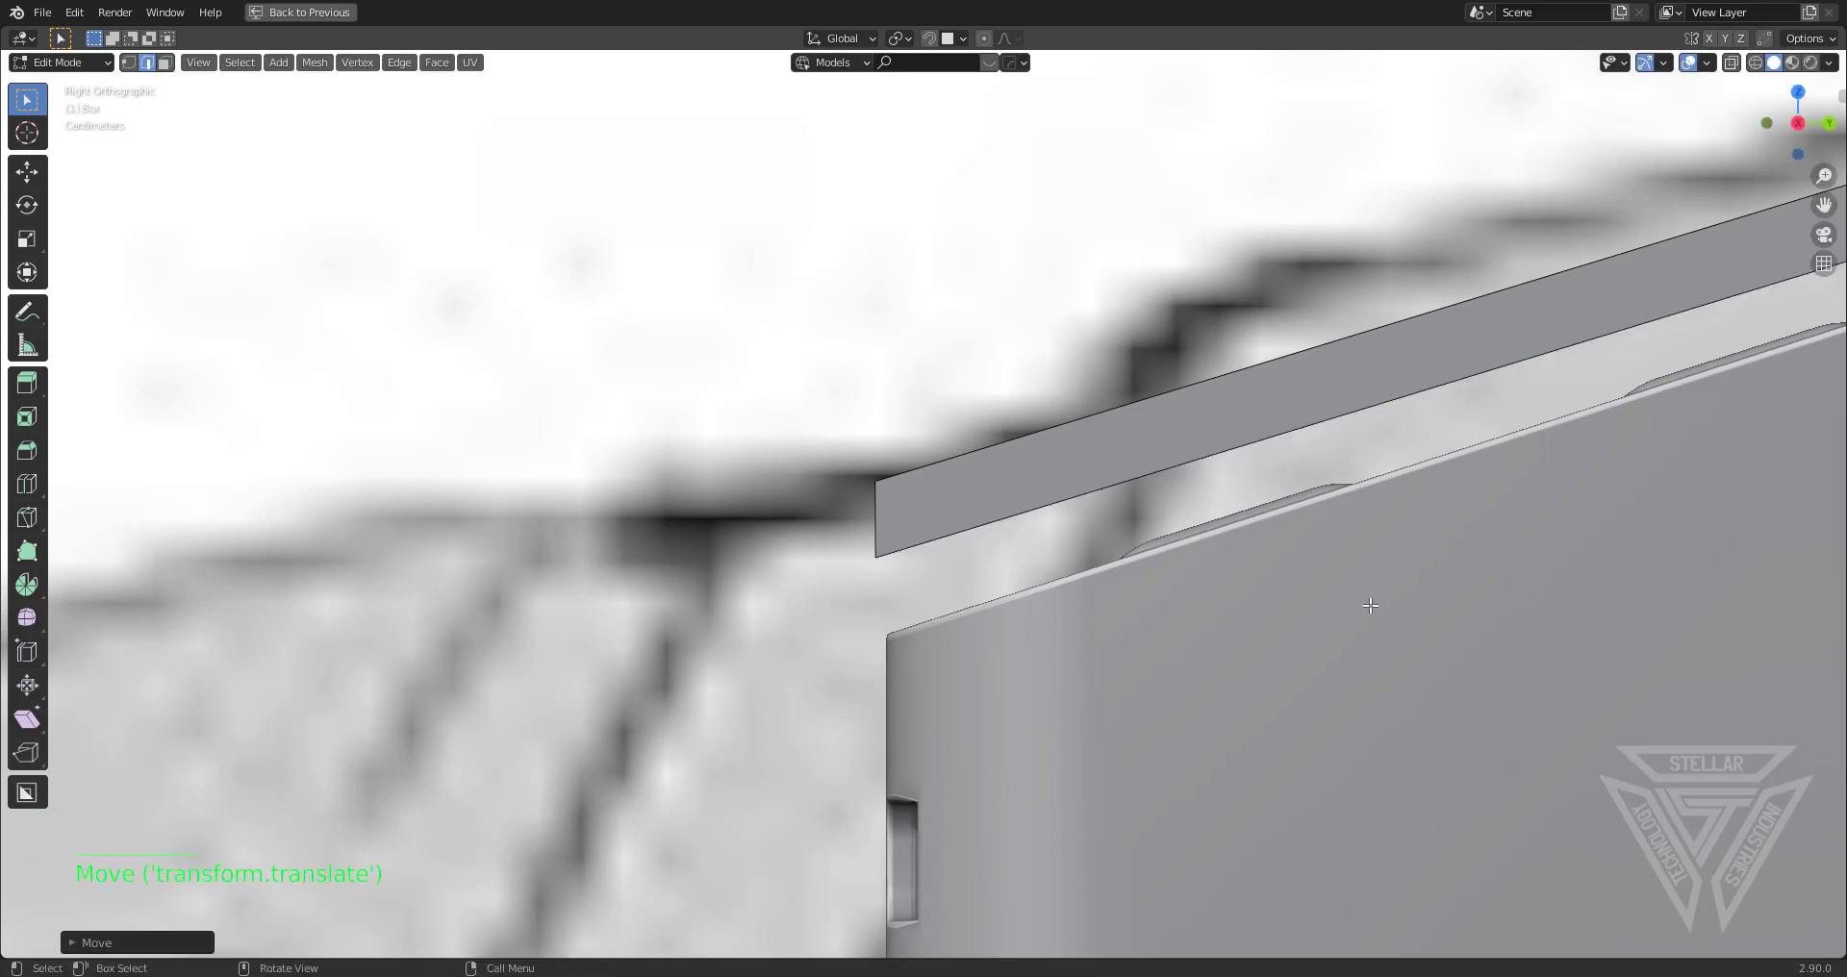
Add a loop cut across the strap close to its front end
{"action": "scroll", "coordinate": [760, 504], "scroll_direction": "down", "scroll_amount": 2}
{"action": "key", "text": "ctrl+r"}
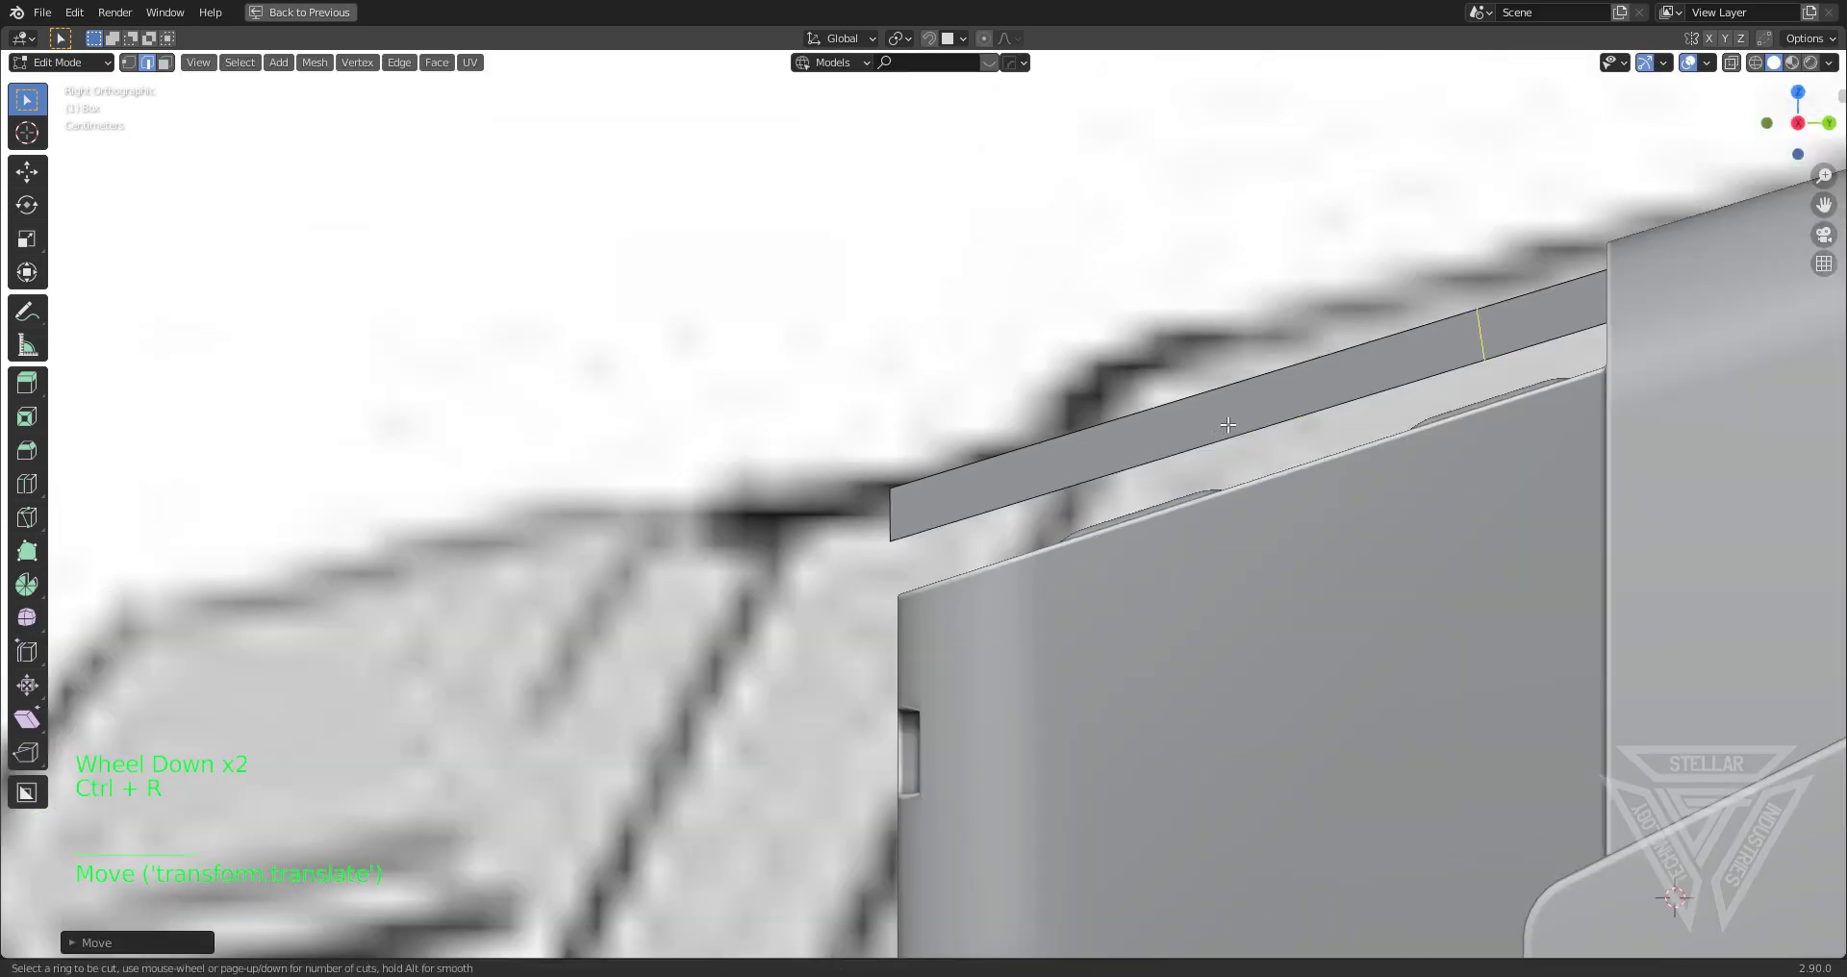
{"action": "left_click", "coordinate": [1222, 428]}
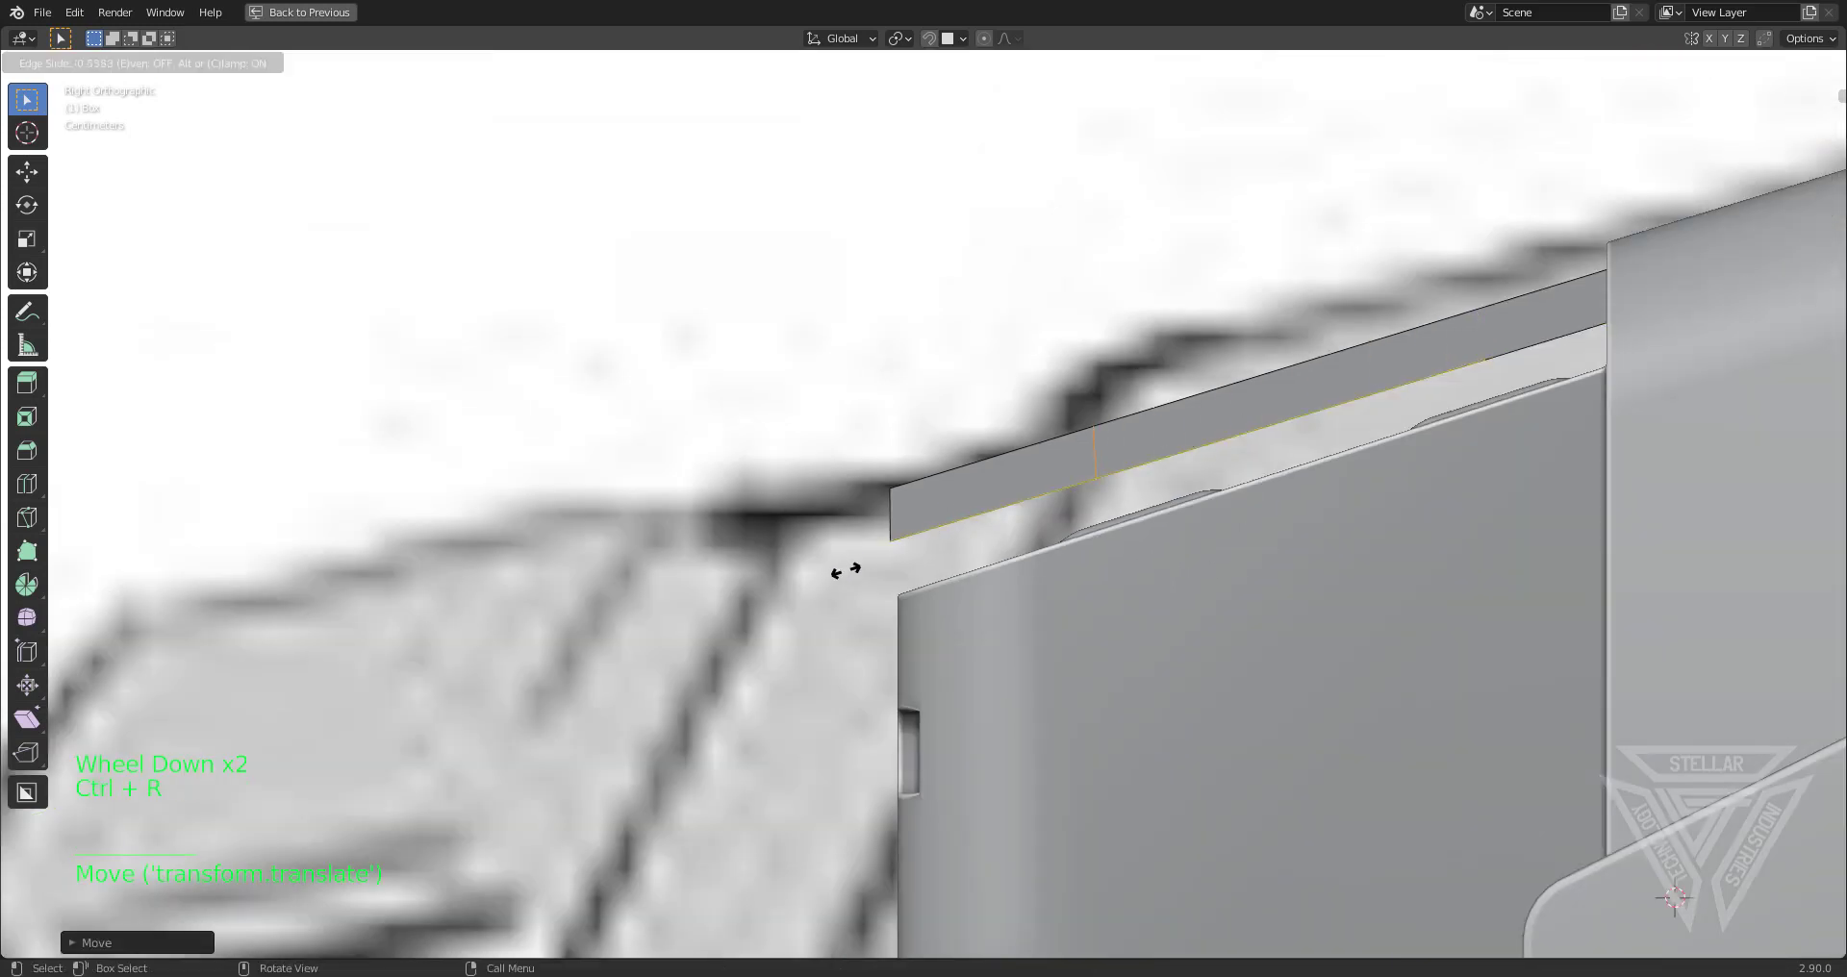
{"action": "left_click", "coordinate": [695, 625]}
Extrude the small underside face at the strap's front end about 0.046 m downward along global Z
{"action": "scroll", "coordinate": [695, 625], "scroll_direction": "up", "scroll_amount": 3}
{"action": "middle_click_drag", "start_coordinate": [695, 625], "coordinate": [1042, 508]}
{"action": "scroll", "coordinate": [1107, 528], "scroll_direction": "down", "scroll_amount": 1}
{"action": "scroll", "coordinate": [1042, 508], "scroll_direction": "down", "scroll_amount": 3}
{"action": "key", "text": "3"}
{"action": "left_click", "coordinate": [1081, 397]}
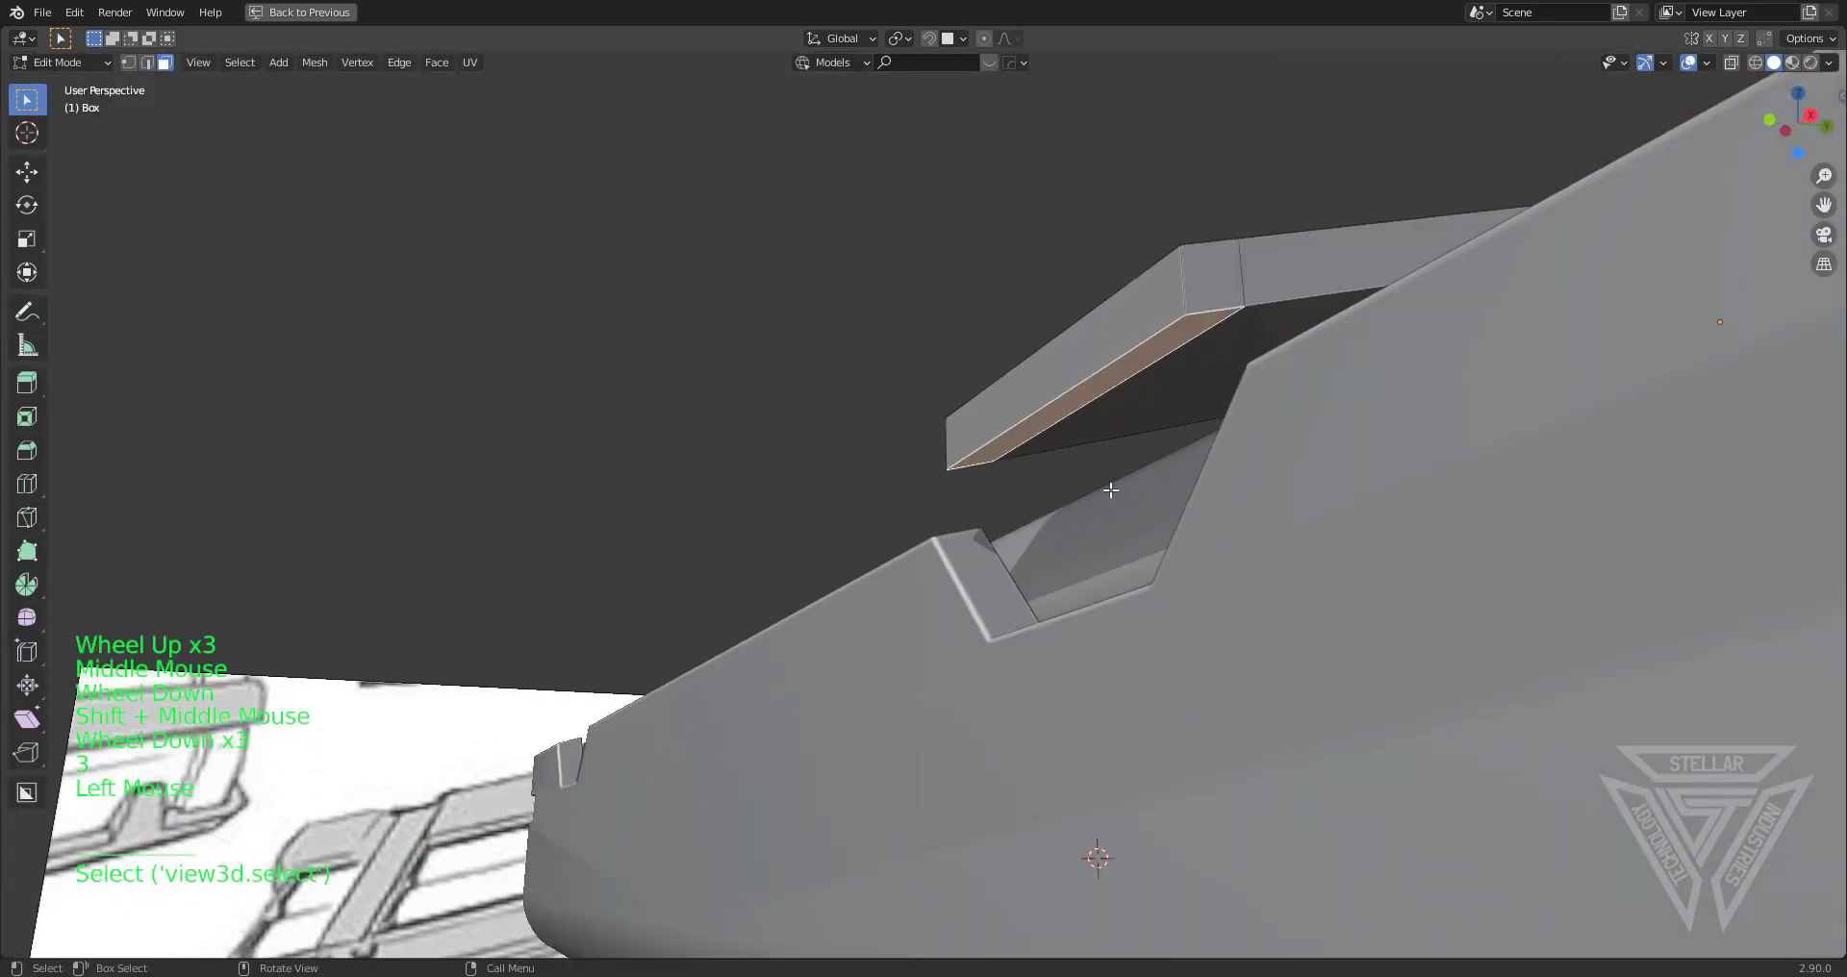
{"action": "middle_click_drag", "start_coordinate": [1080, 398], "coordinate": [1126, 443]}
{"action": "middle_click_drag", "start_coordinate": [1125, 442], "coordinate": [1250, 470], "text": "shift"}
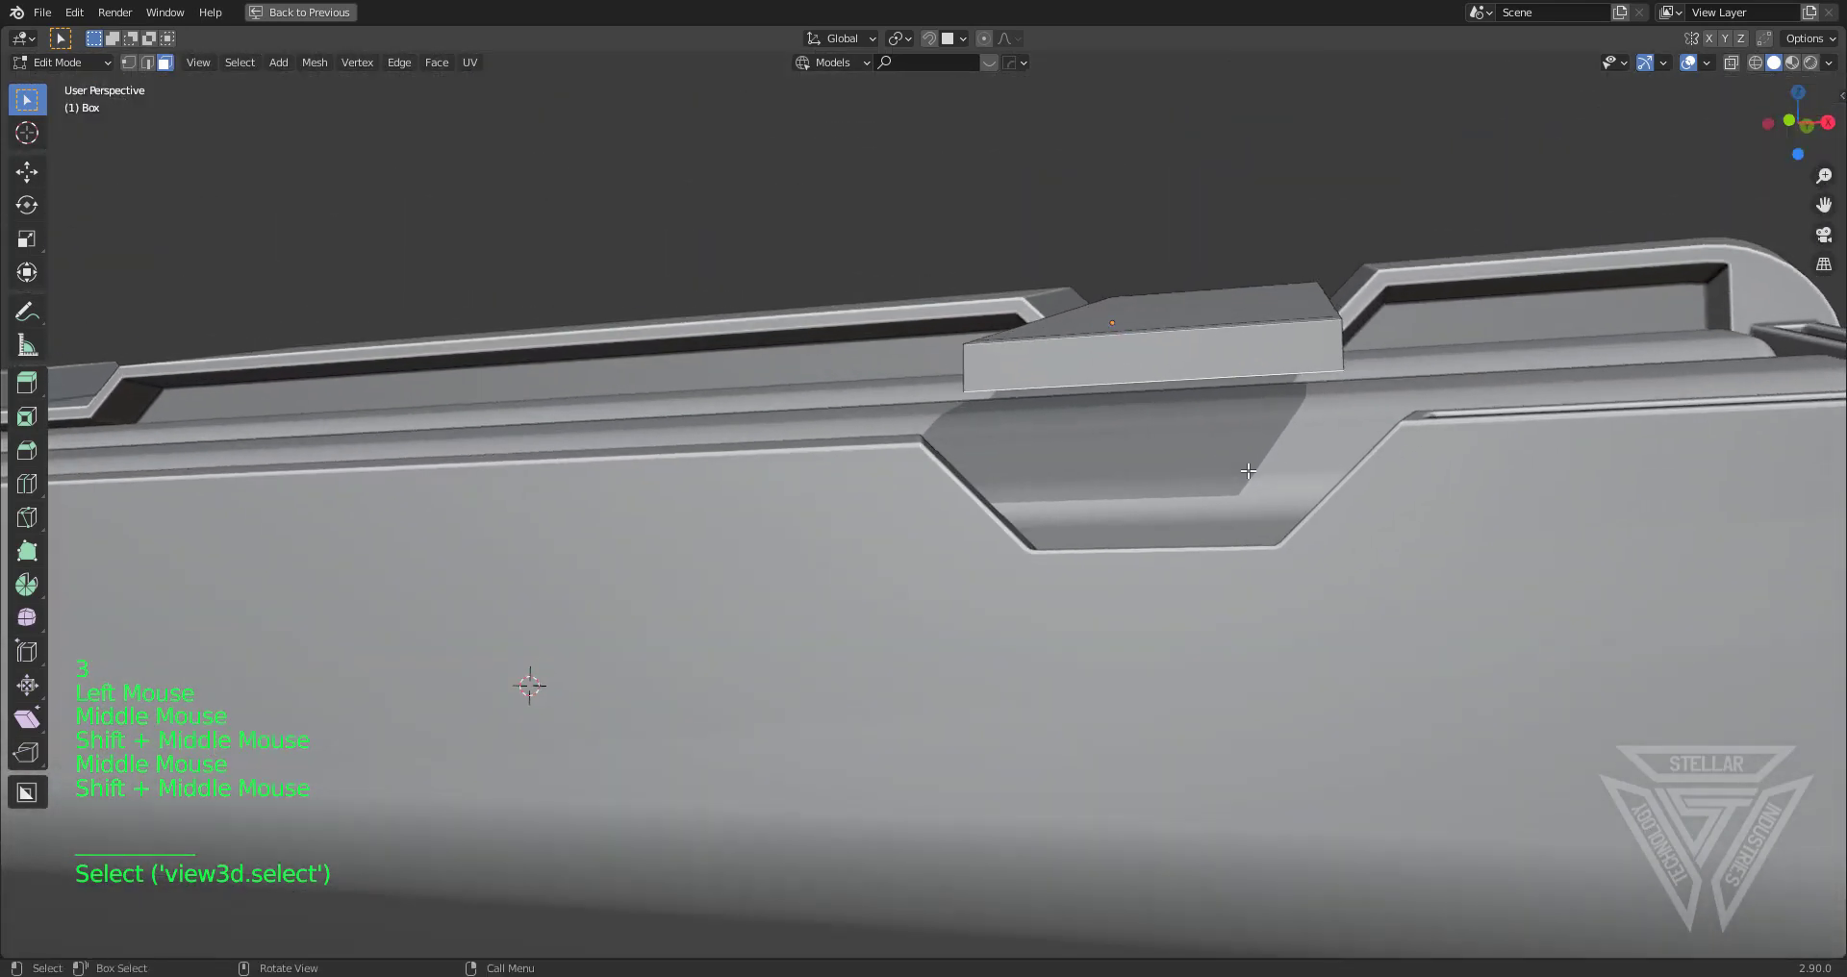
{"action": "key", "text": "e"}
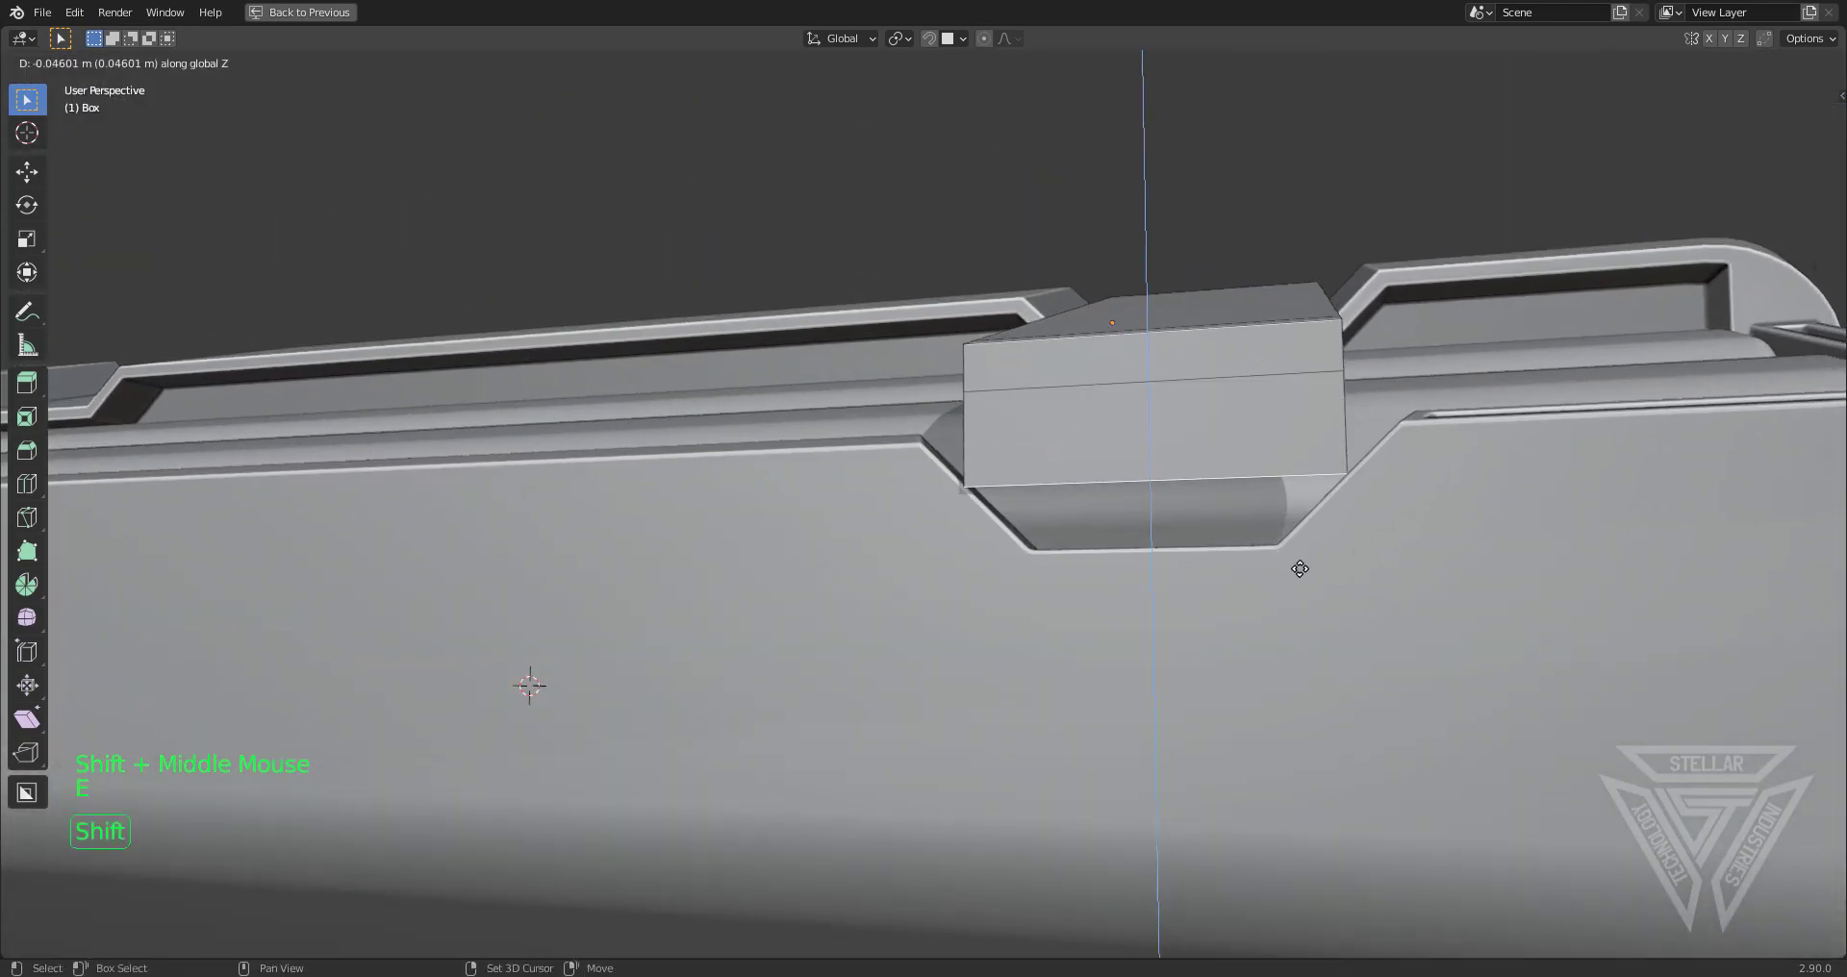
{"action": "left_click", "coordinate": [1307, 581], "text": "shift"}
Extrude the leg's bottom face again down to the notch floor and scale it to about 0.68 along global X to fit the notch
{"action": "key", "text": "e"}
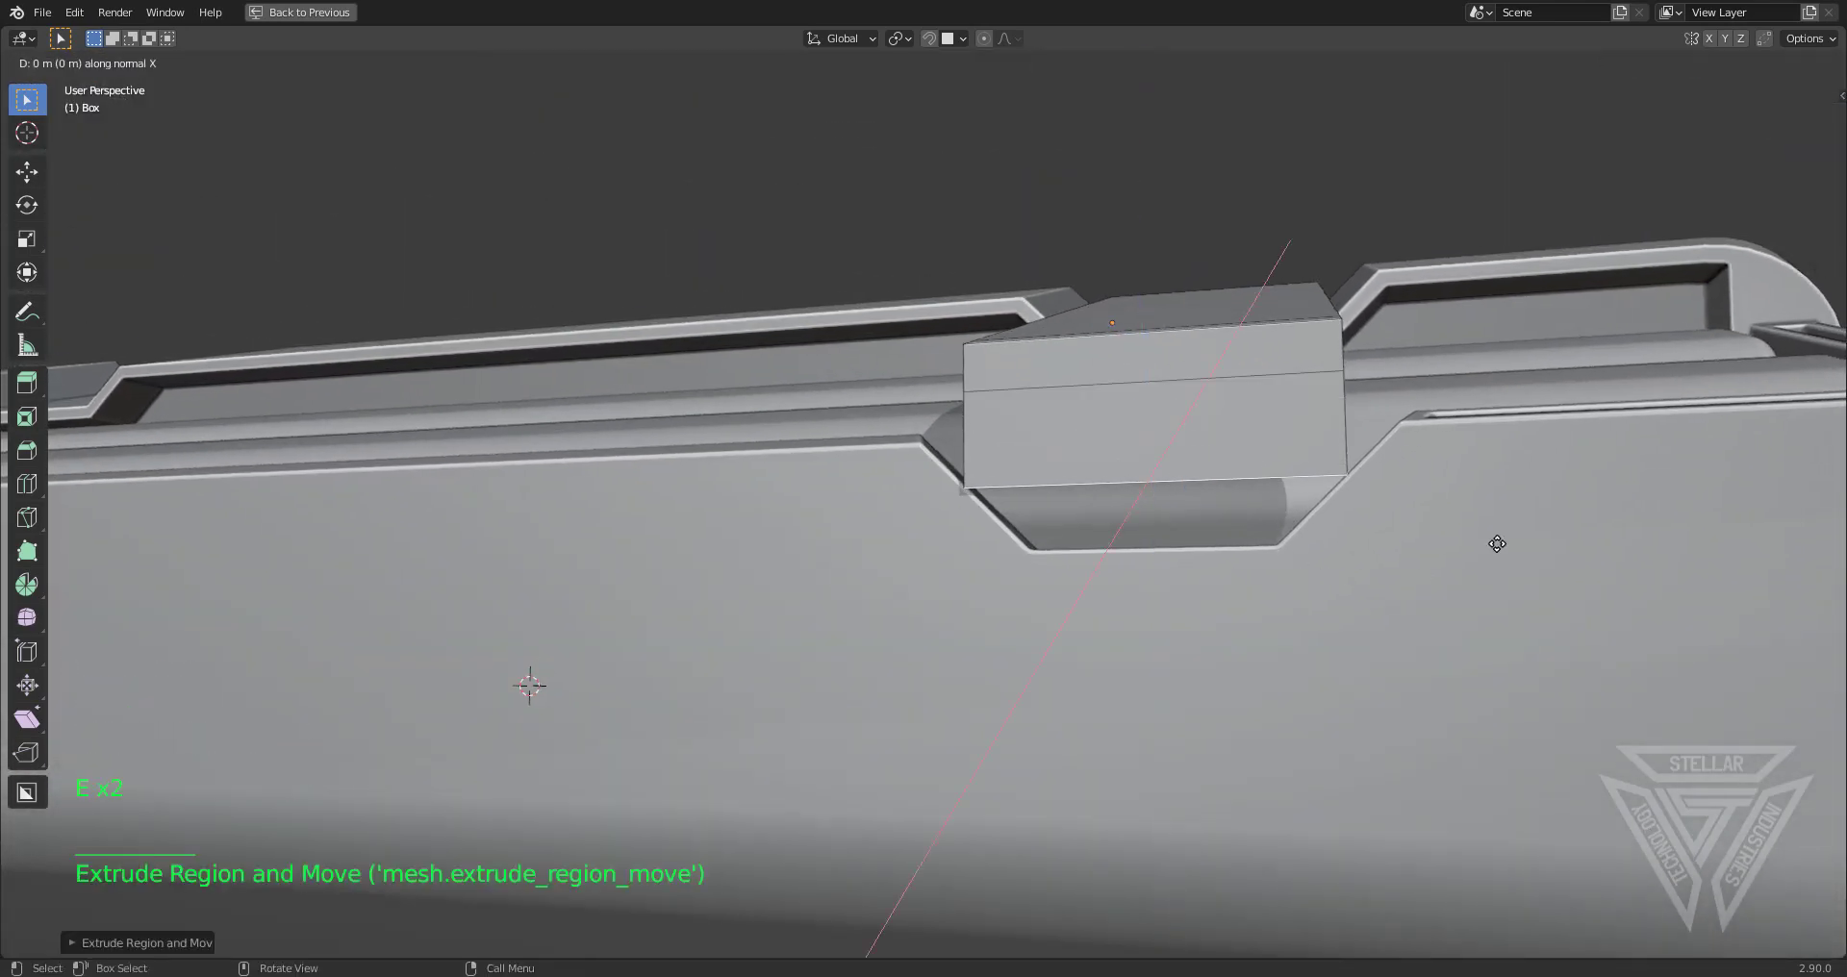
{"action": "left_click", "coordinate": [1487, 624]}
{"action": "key", "text": "s"}
{"action": "key", "text": "x"}
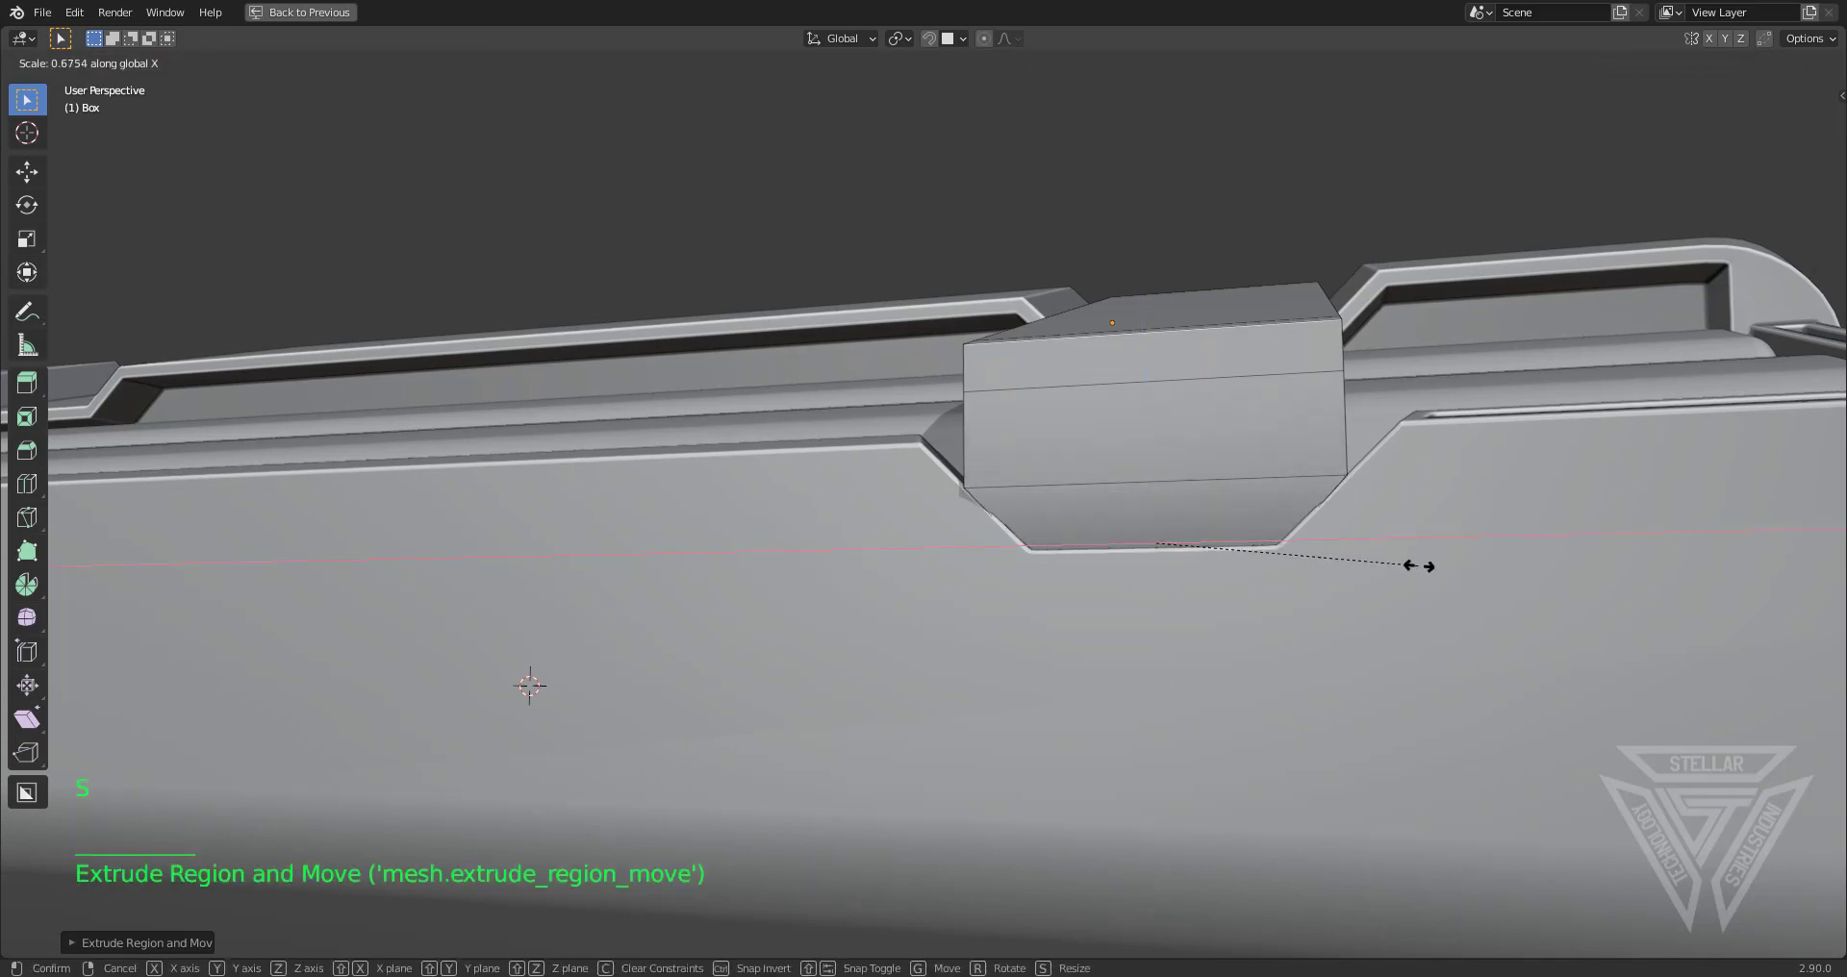
{"action": "left_click", "coordinate": [1251, 527]}
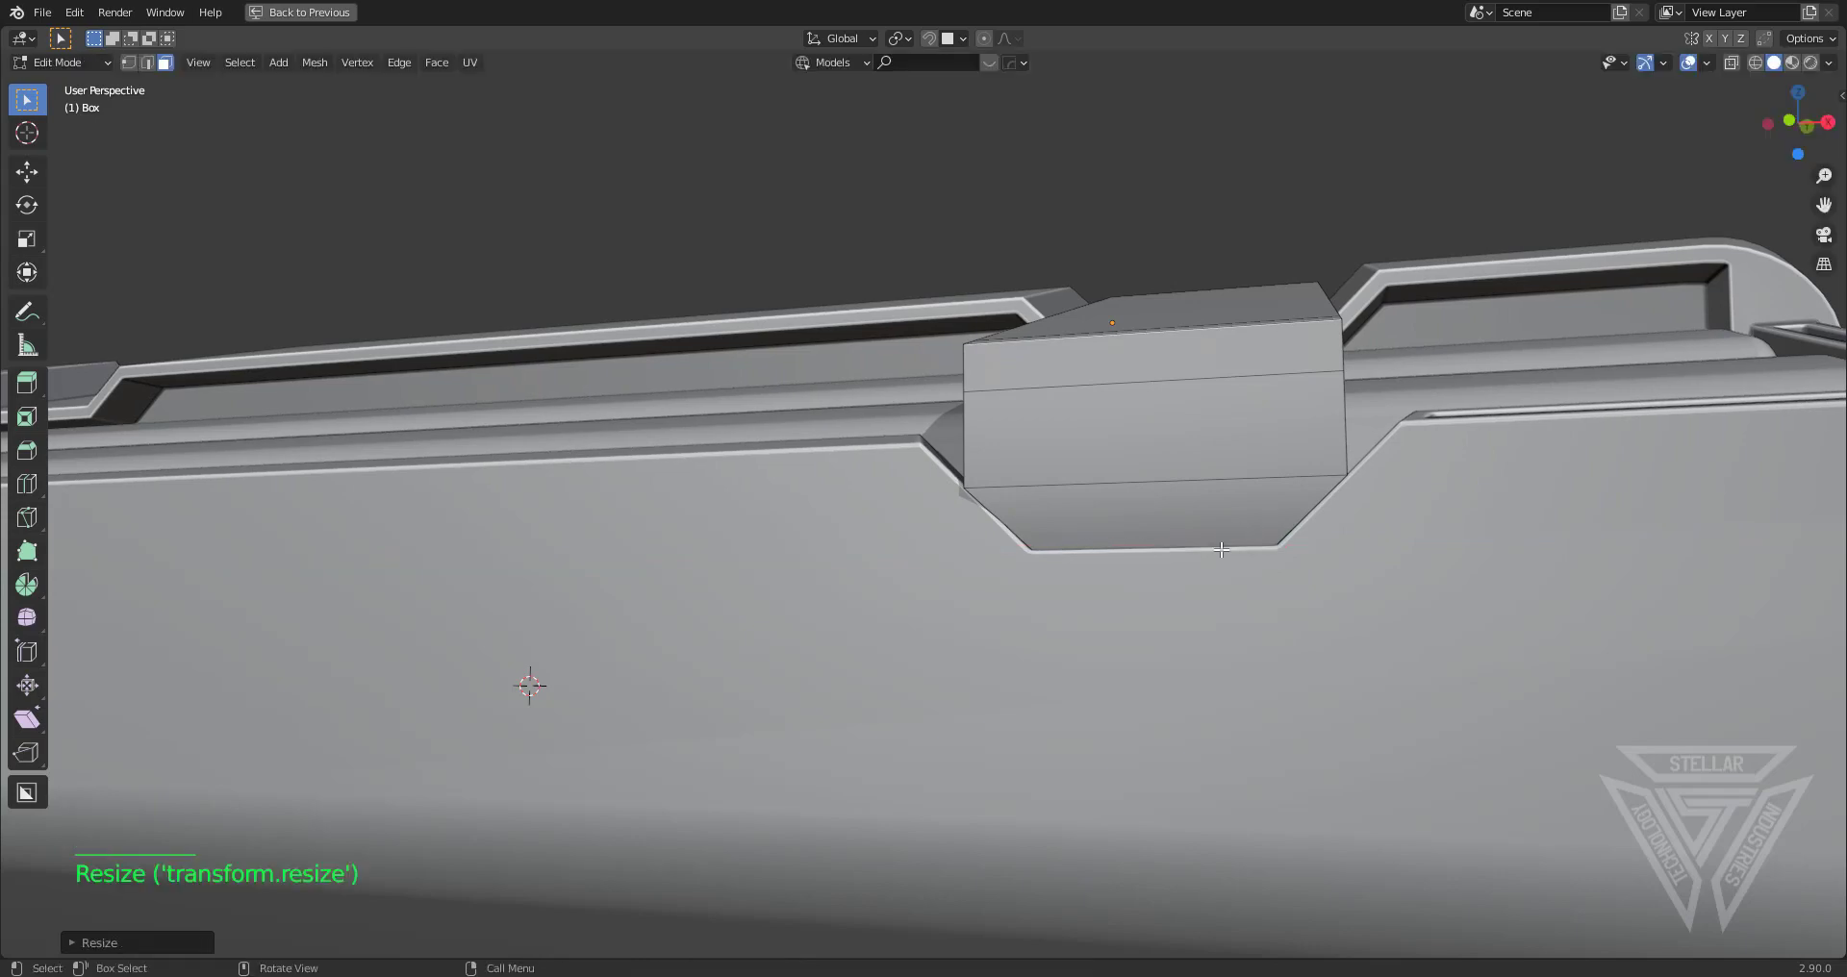
Select the outer and inner faces of the strap's front leg and move them slightly inward along the local Y axis
{"action": "middle_click_drag", "start_coordinate": [1251, 527], "coordinate": [1183, 625]}
{"action": "scroll", "coordinate": [1196, 662], "scroll_direction": "up", "scroll_amount": 2}
{"action": "middle_click_drag", "start_coordinate": [1184, 625], "coordinate": [1121, 602]}
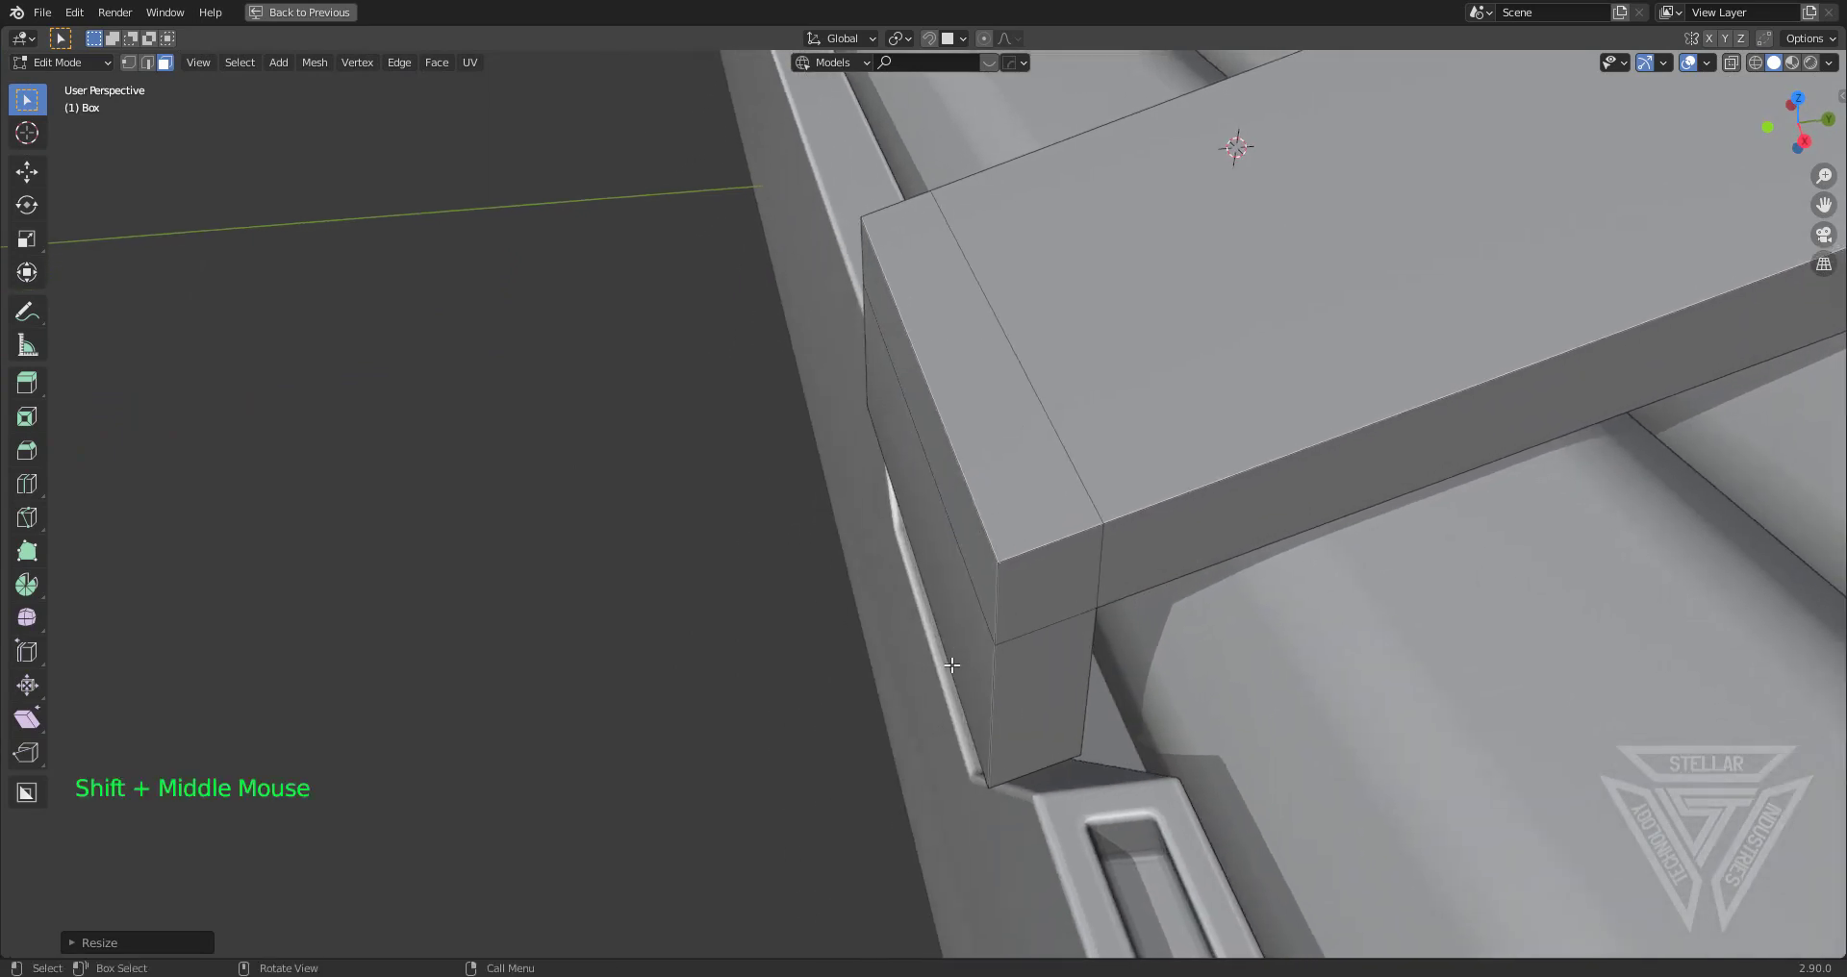
{"action": "left_click", "coordinate": [953, 666]}
{"action": "middle_click_drag", "start_coordinate": [952, 665], "coordinate": [1049, 606]}
{"action": "left_click", "coordinate": [1095, 568], "text": "shift"}
{"action": "left_click", "coordinate": [965, 280], "text": "shift"}
{"action": "middle_click_drag", "start_coordinate": [1056, 335], "coordinate": [1022, 372]}
{"action": "mouse_move", "coordinate": [1032, 451]}
{"action": "middle_mouse_down"}
{"action": "mouse_move", "coordinate": [887, 383]}
{"action": "mouse_move", "coordinate": [1051, 472]}
{"action": "middle_mouse_up"}
{"action": "left_click", "coordinate": [835, 349], "text": "shift"}
{"action": "key", "text": "g"}
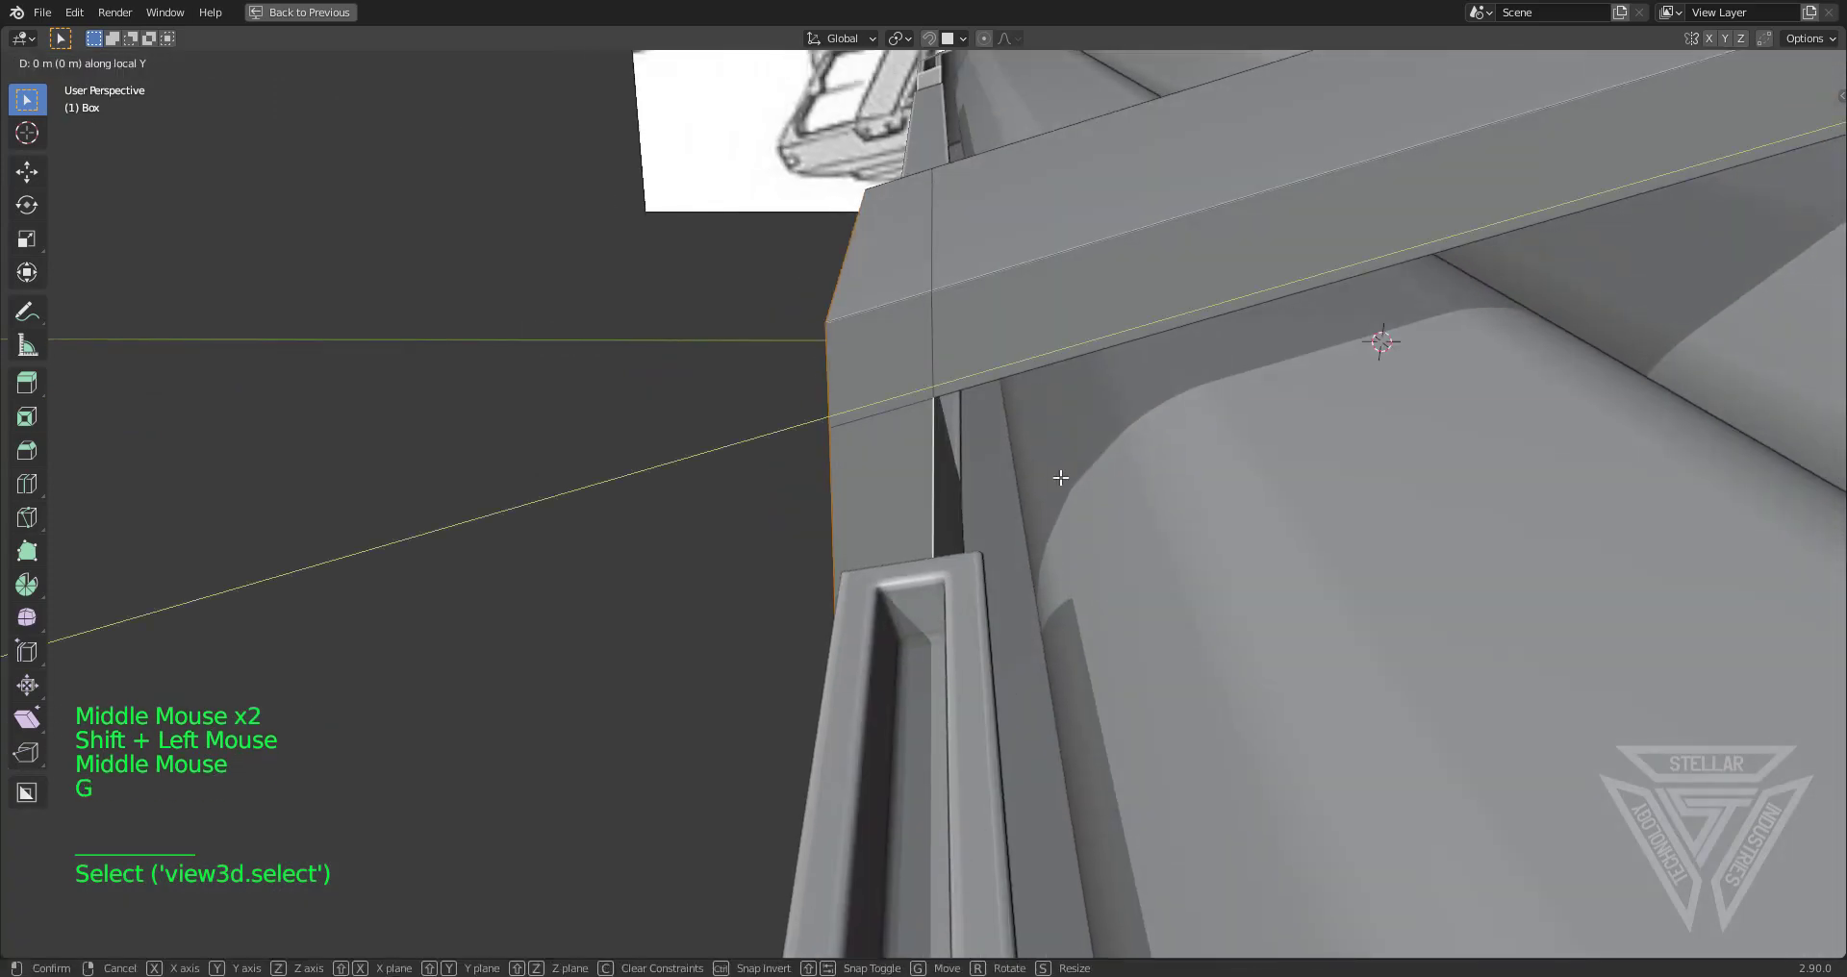
{"action": "left_click", "coordinate": [1079, 477]}
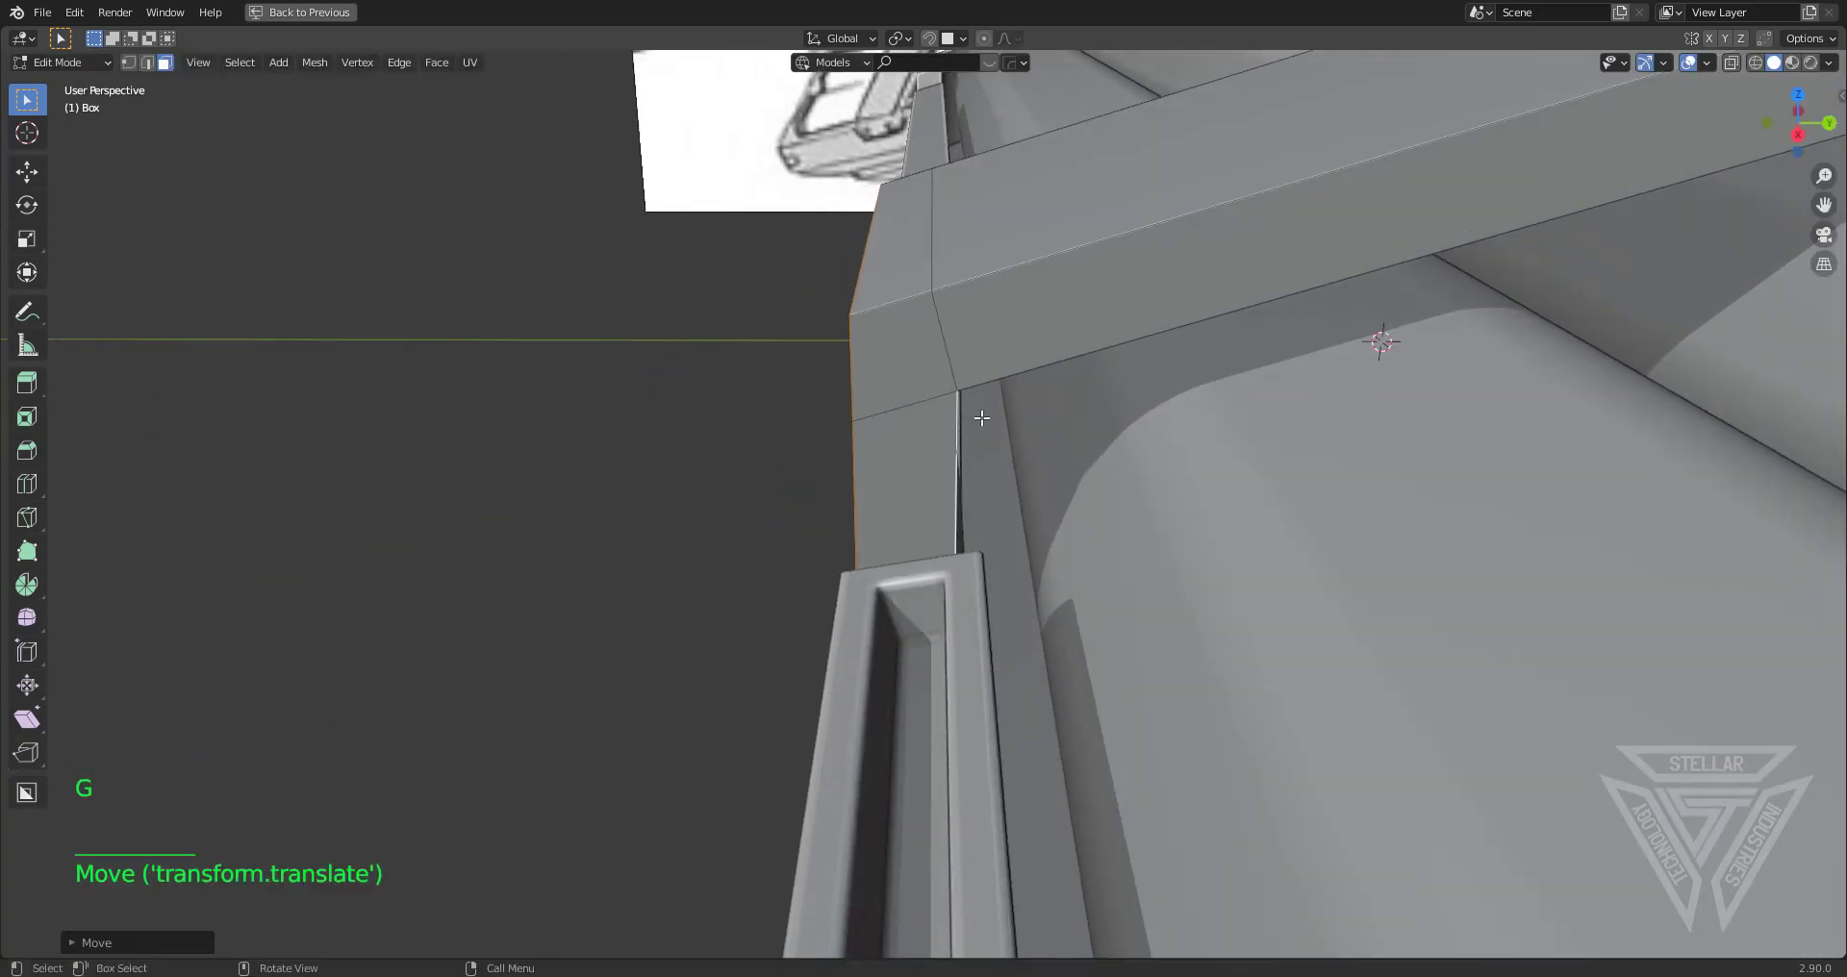
Align the leg's lowest outer edge with its vertical front face by moving it along global Y in the right view with X-ray on
{"action": "middle_click_drag", "start_coordinate": [981, 408], "coordinate": [1151, 424]}
{"action": "left_click", "coordinate": [1083, 465]}
{"action": "key", "text": "2"}
{"action": "left_click", "coordinate": [1062, 437]}
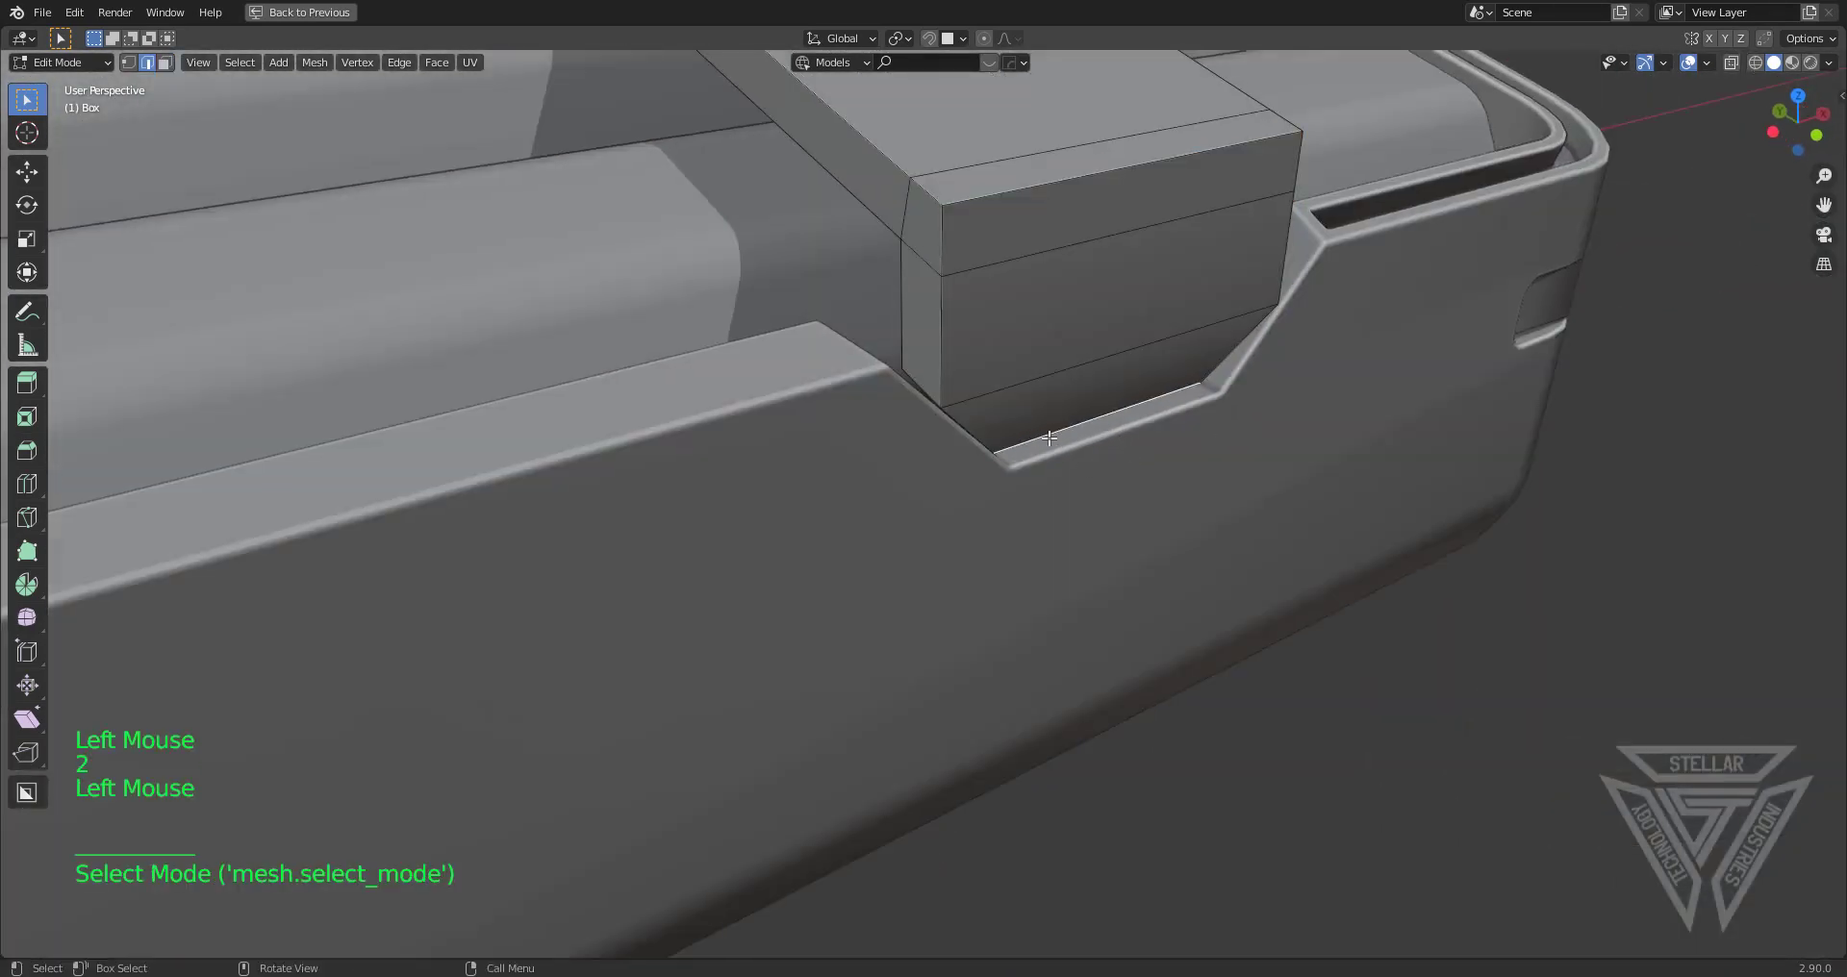
{"action": "left_click", "coordinate": [1831, 111]}
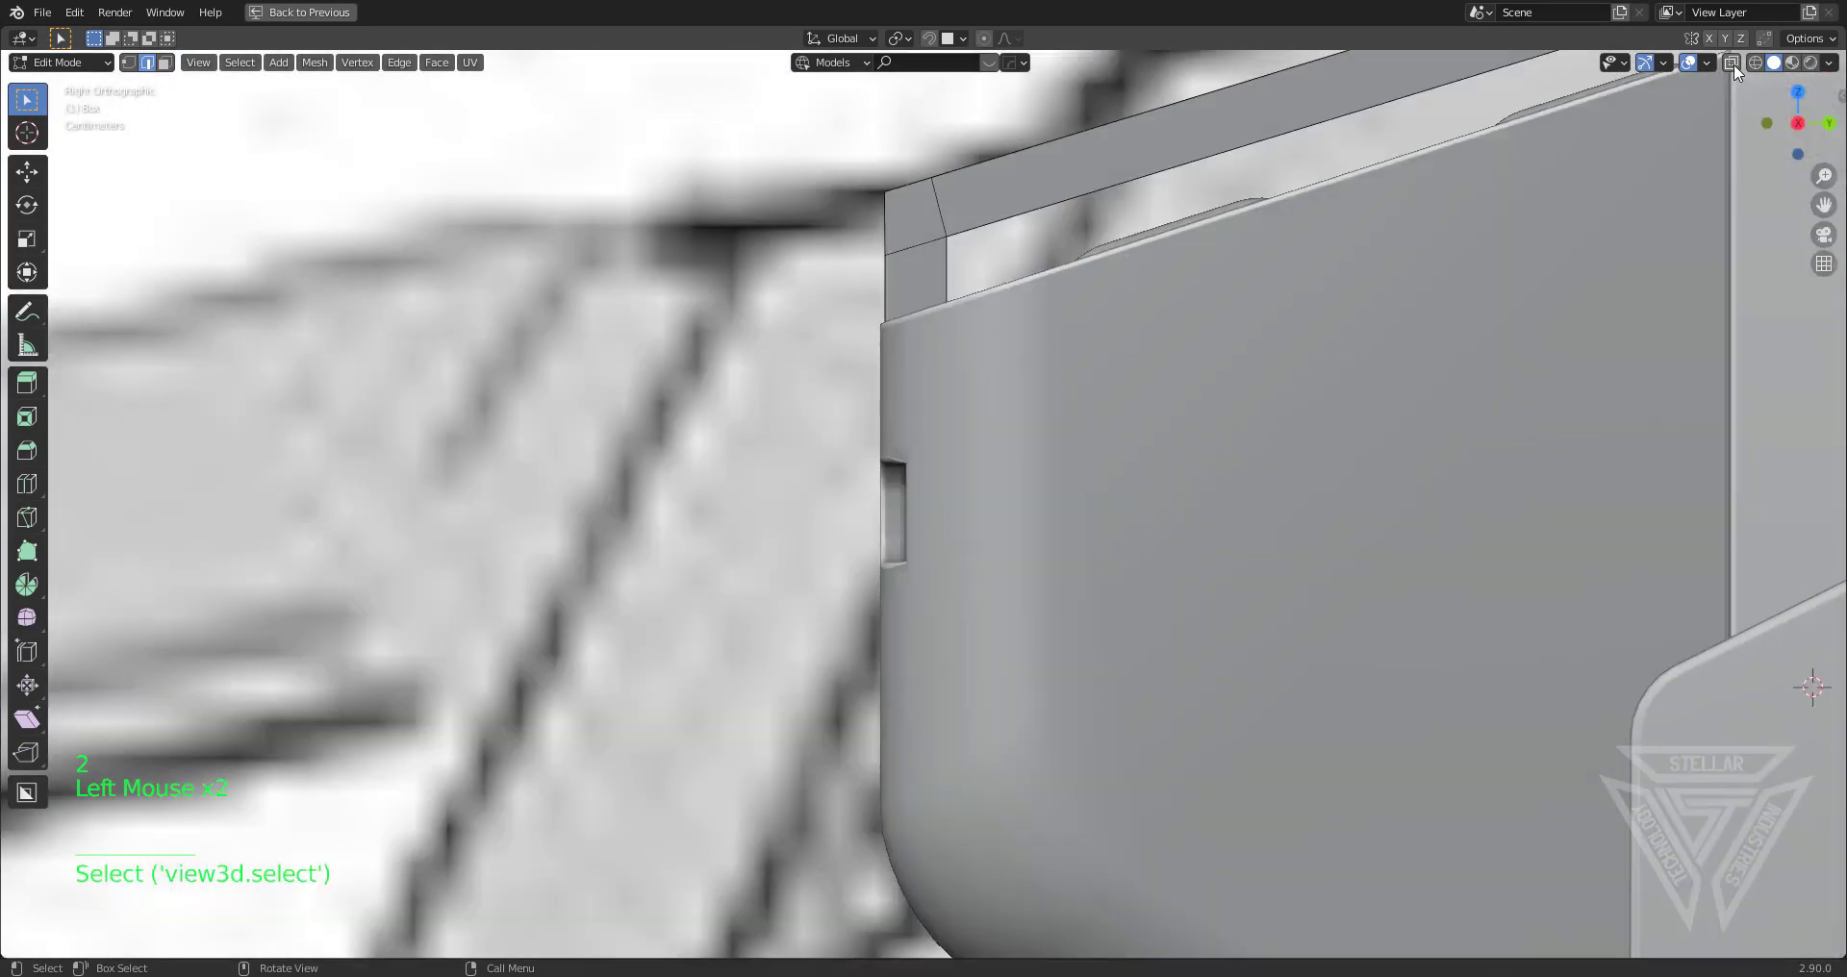
{"action": "scroll", "coordinate": [972, 432], "scroll_direction": "up", "scroll_amount": 2}
{"action": "middle_click_drag", "start_coordinate": [972, 432], "coordinate": [929, 518], "text": "shift"}
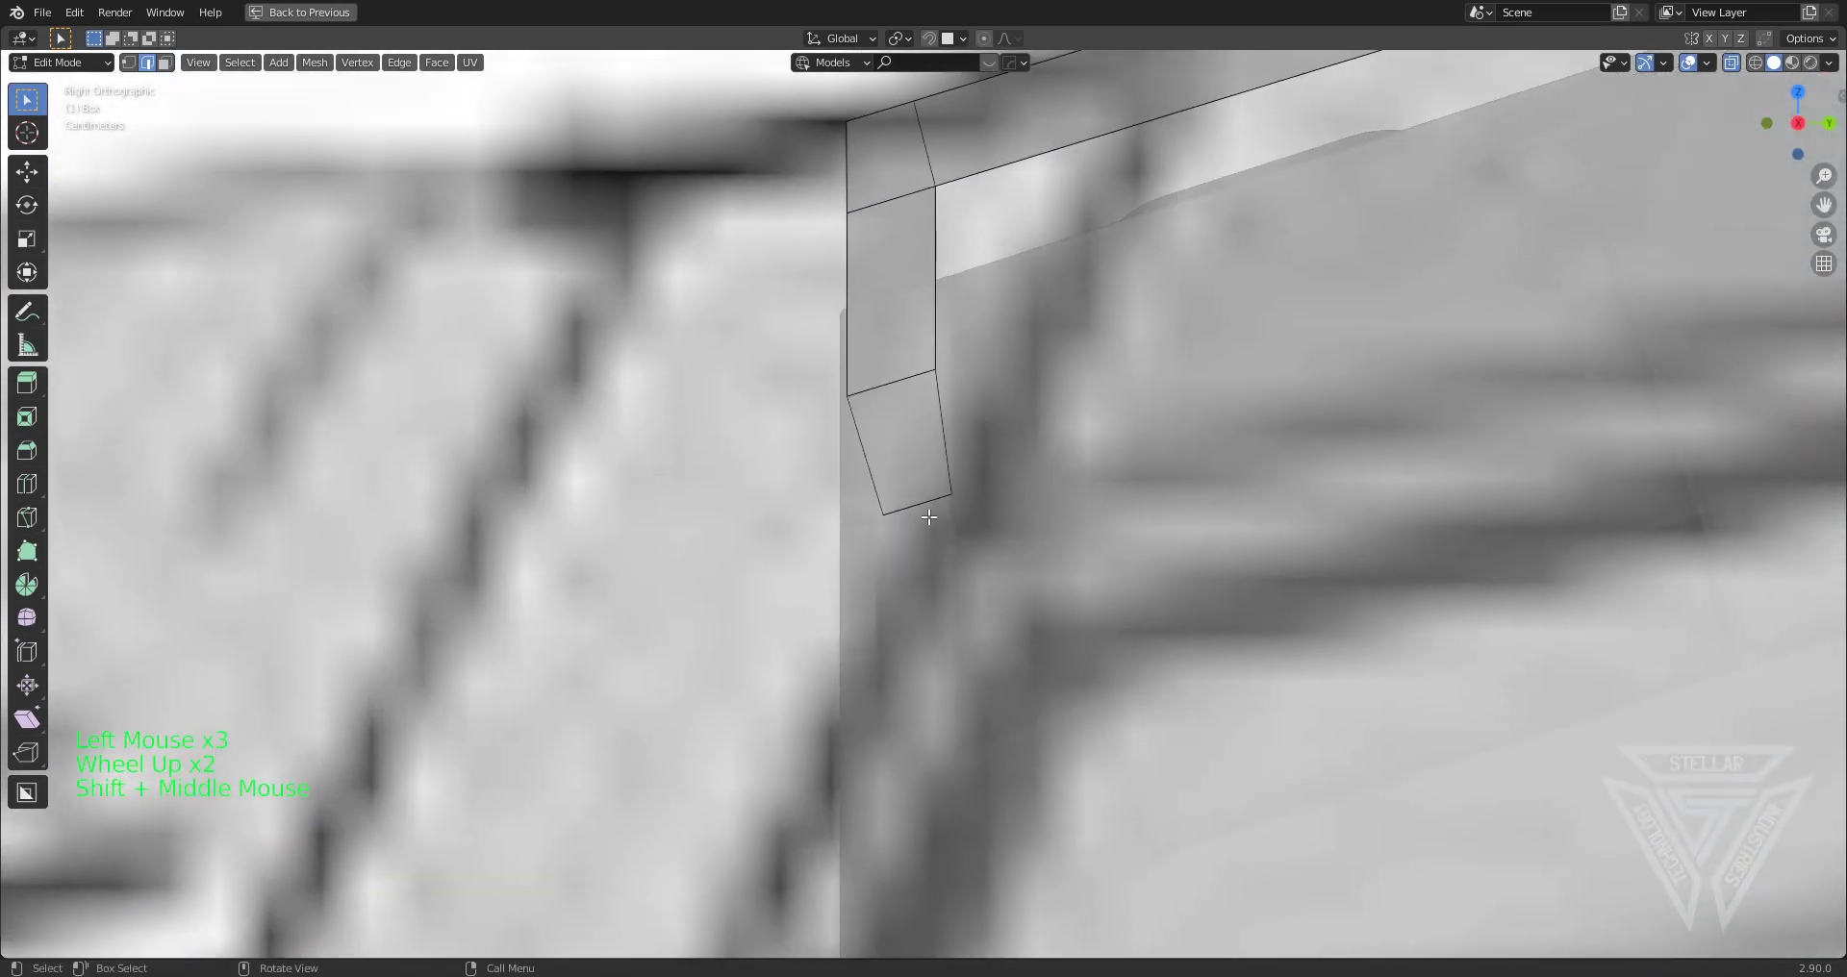
{"action": "key", "text": "g"}
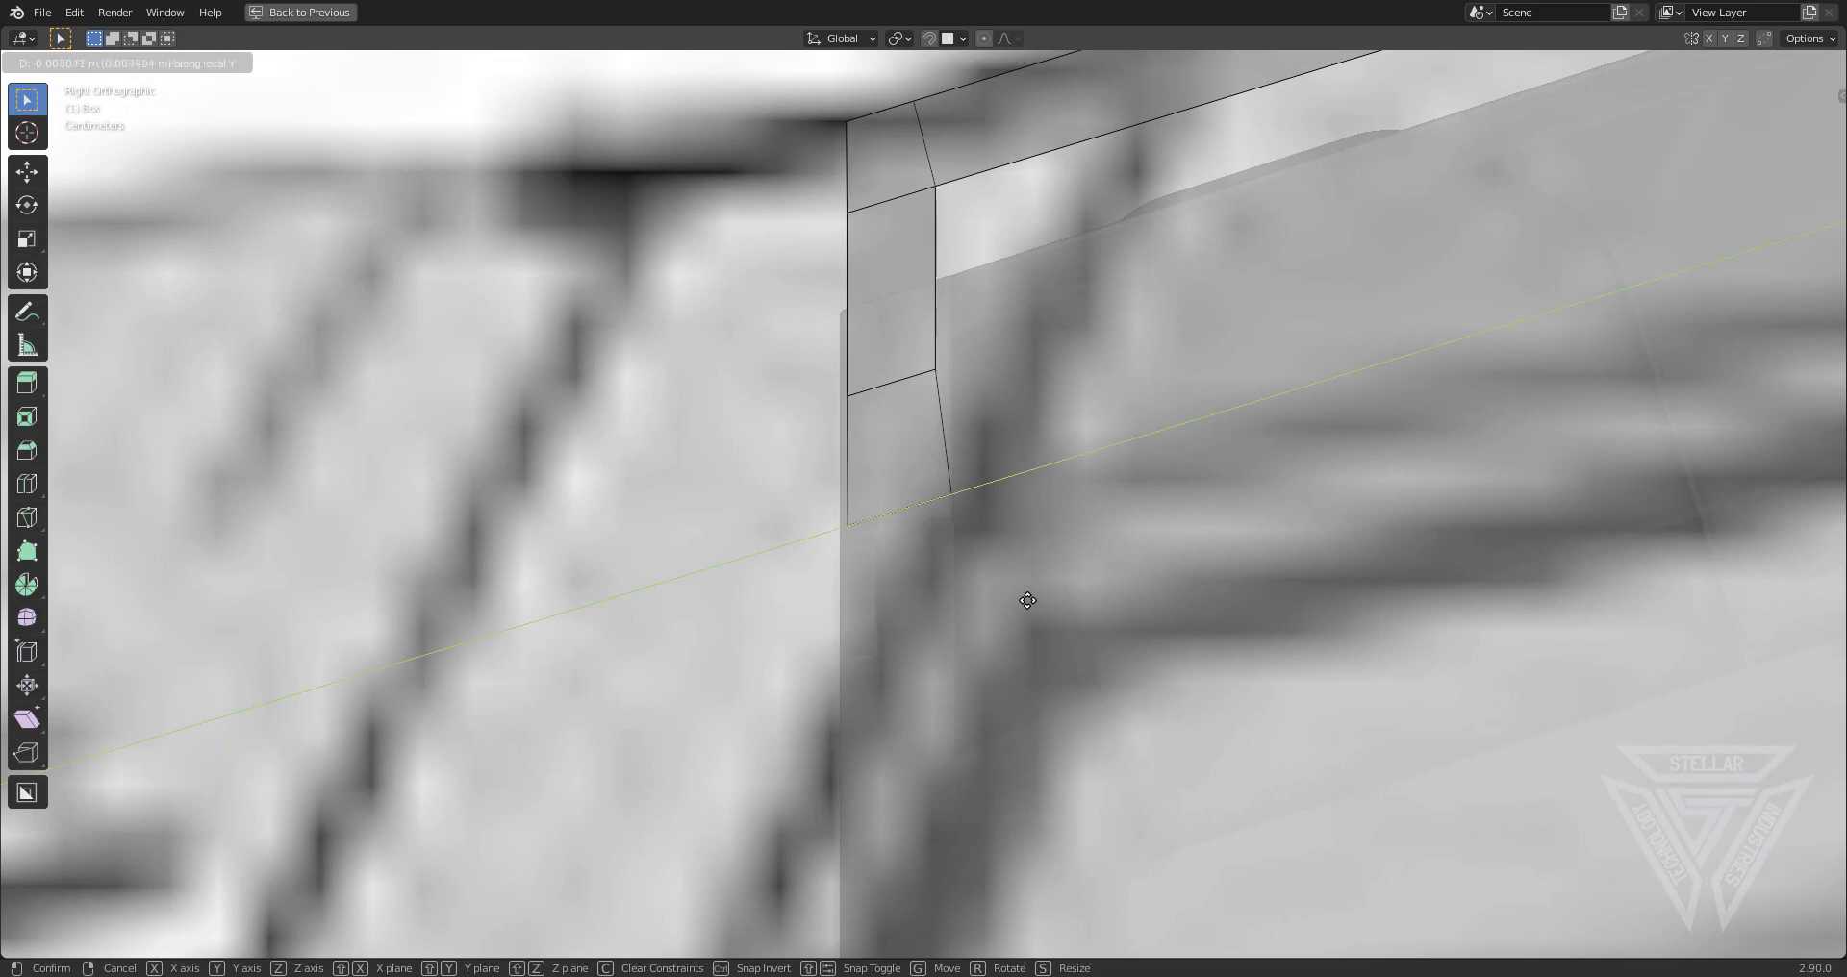
{"action": "left_click", "coordinate": [1027, 600]}
{"action": "key", "text": "g"}
{"action": "key", "text": "y"}
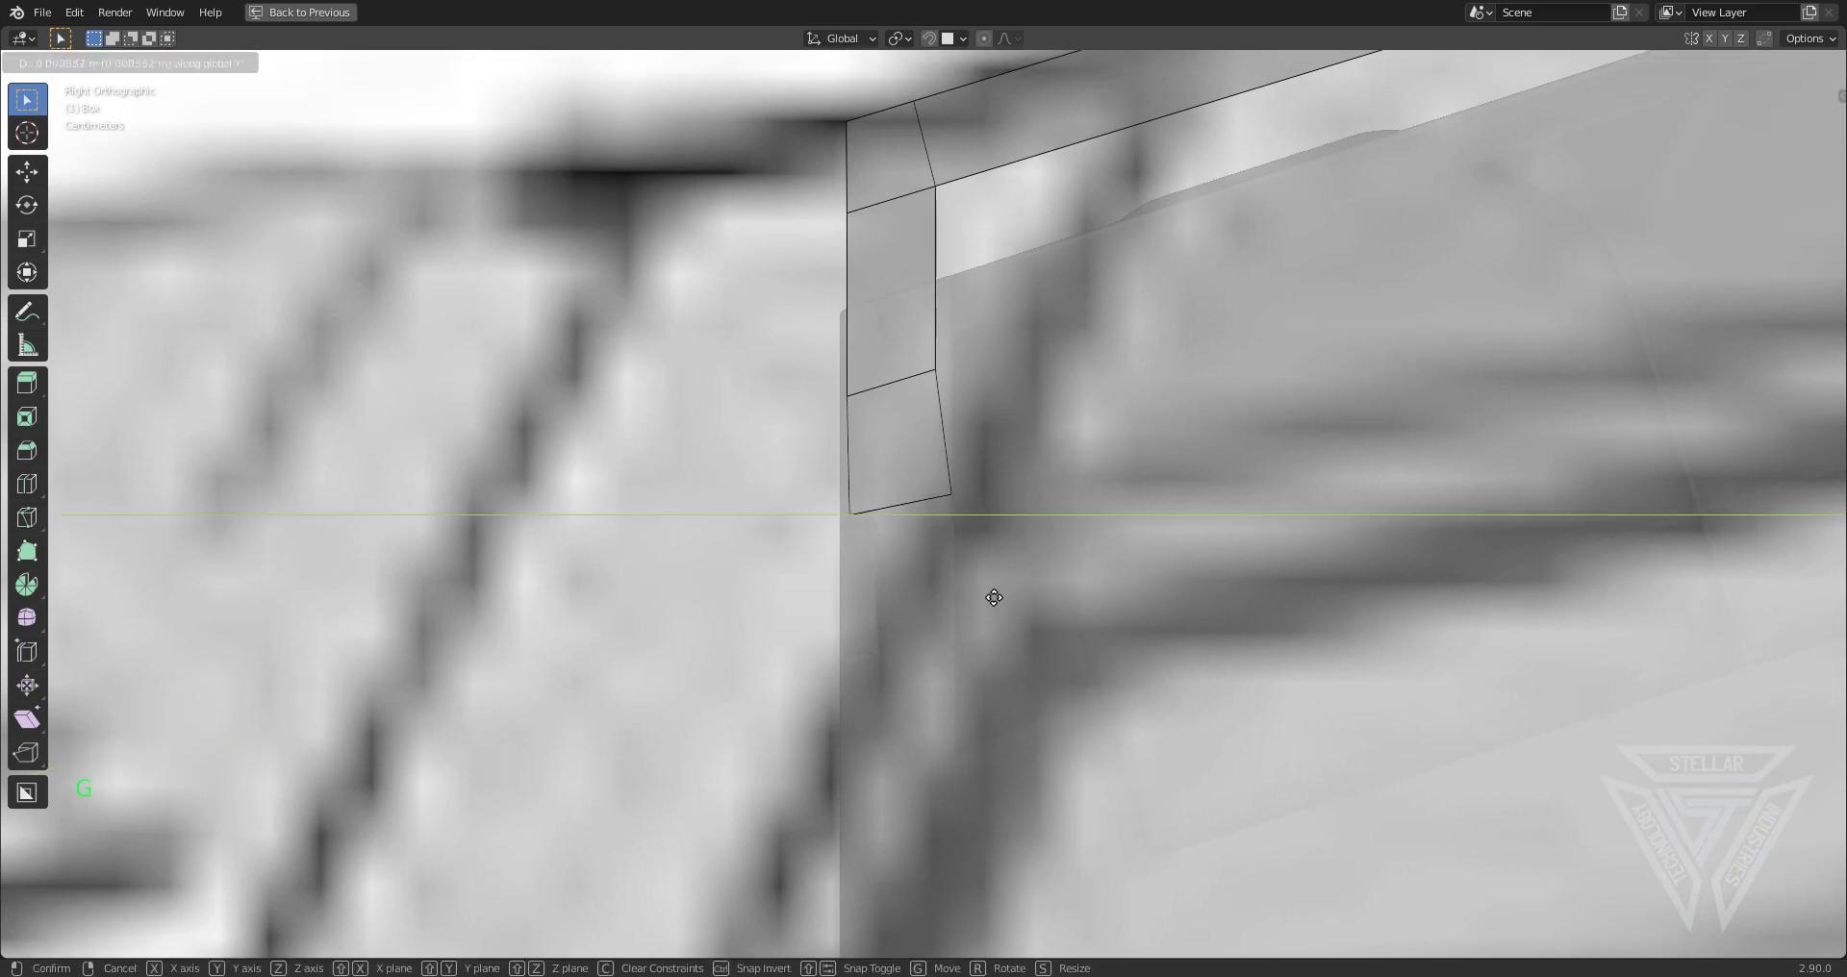
{"action": "left_click", "coordinate": [960, 511]}
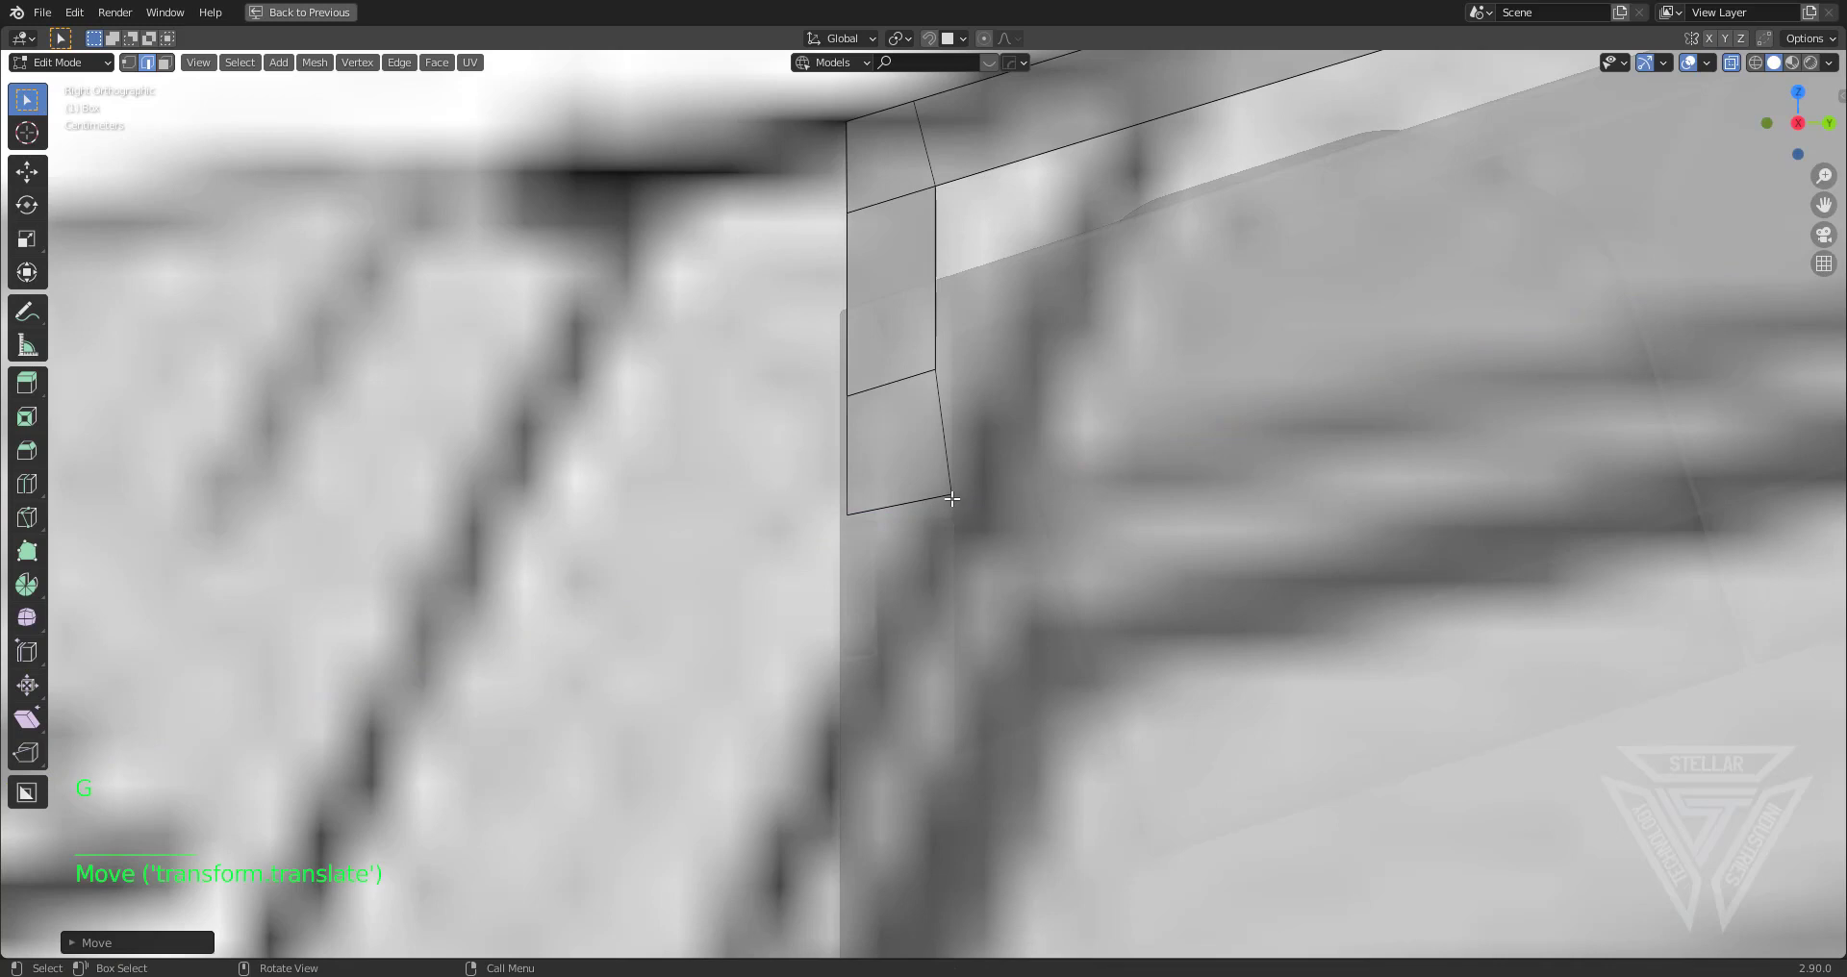
Move the leg's lowest inner vertices along global Y and Z to square off its tip, and turn X-ray off
{"action": "key", "text": "1"}
{"action": "key", "text": "b"}
{"action": "left_click_drag", "start_coordinate": [944, 453], "coordinate": [1032, 620]}
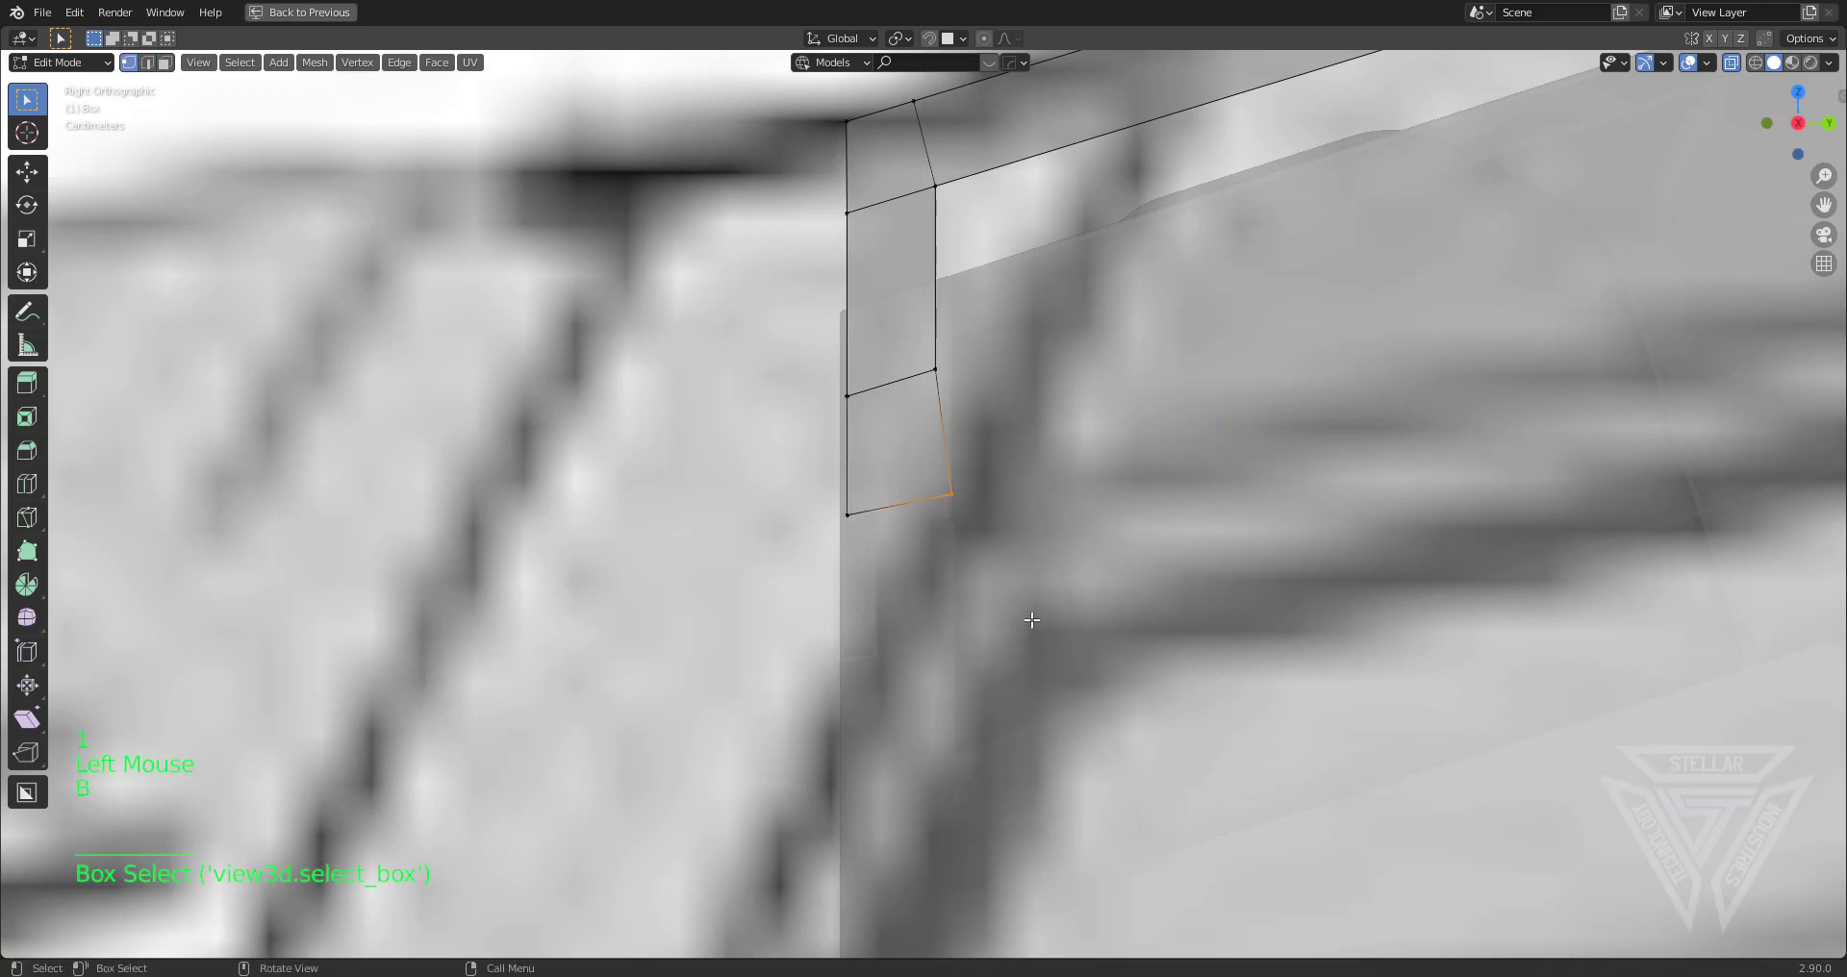
{"action": "key", "text": "g"}
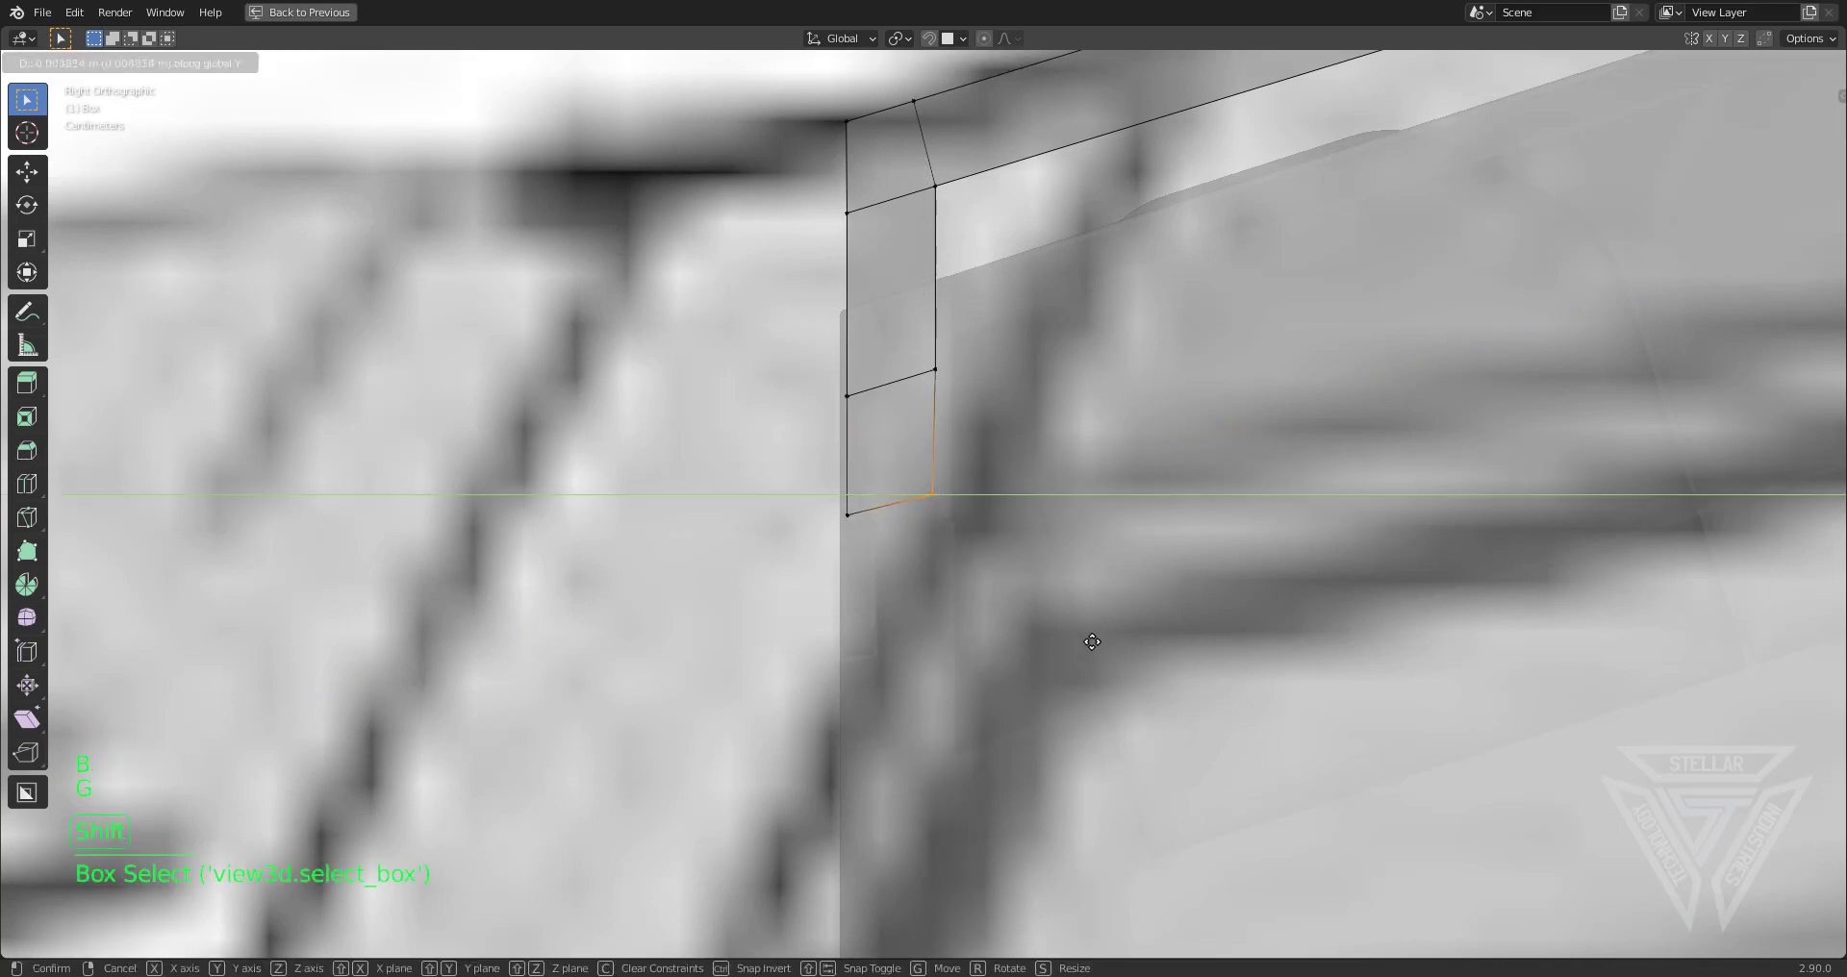
{"action": "left_click", "coordinate": [1092, 642]}
{"action": "key", "text": "g"}
{"action": "key", "text": "z"}
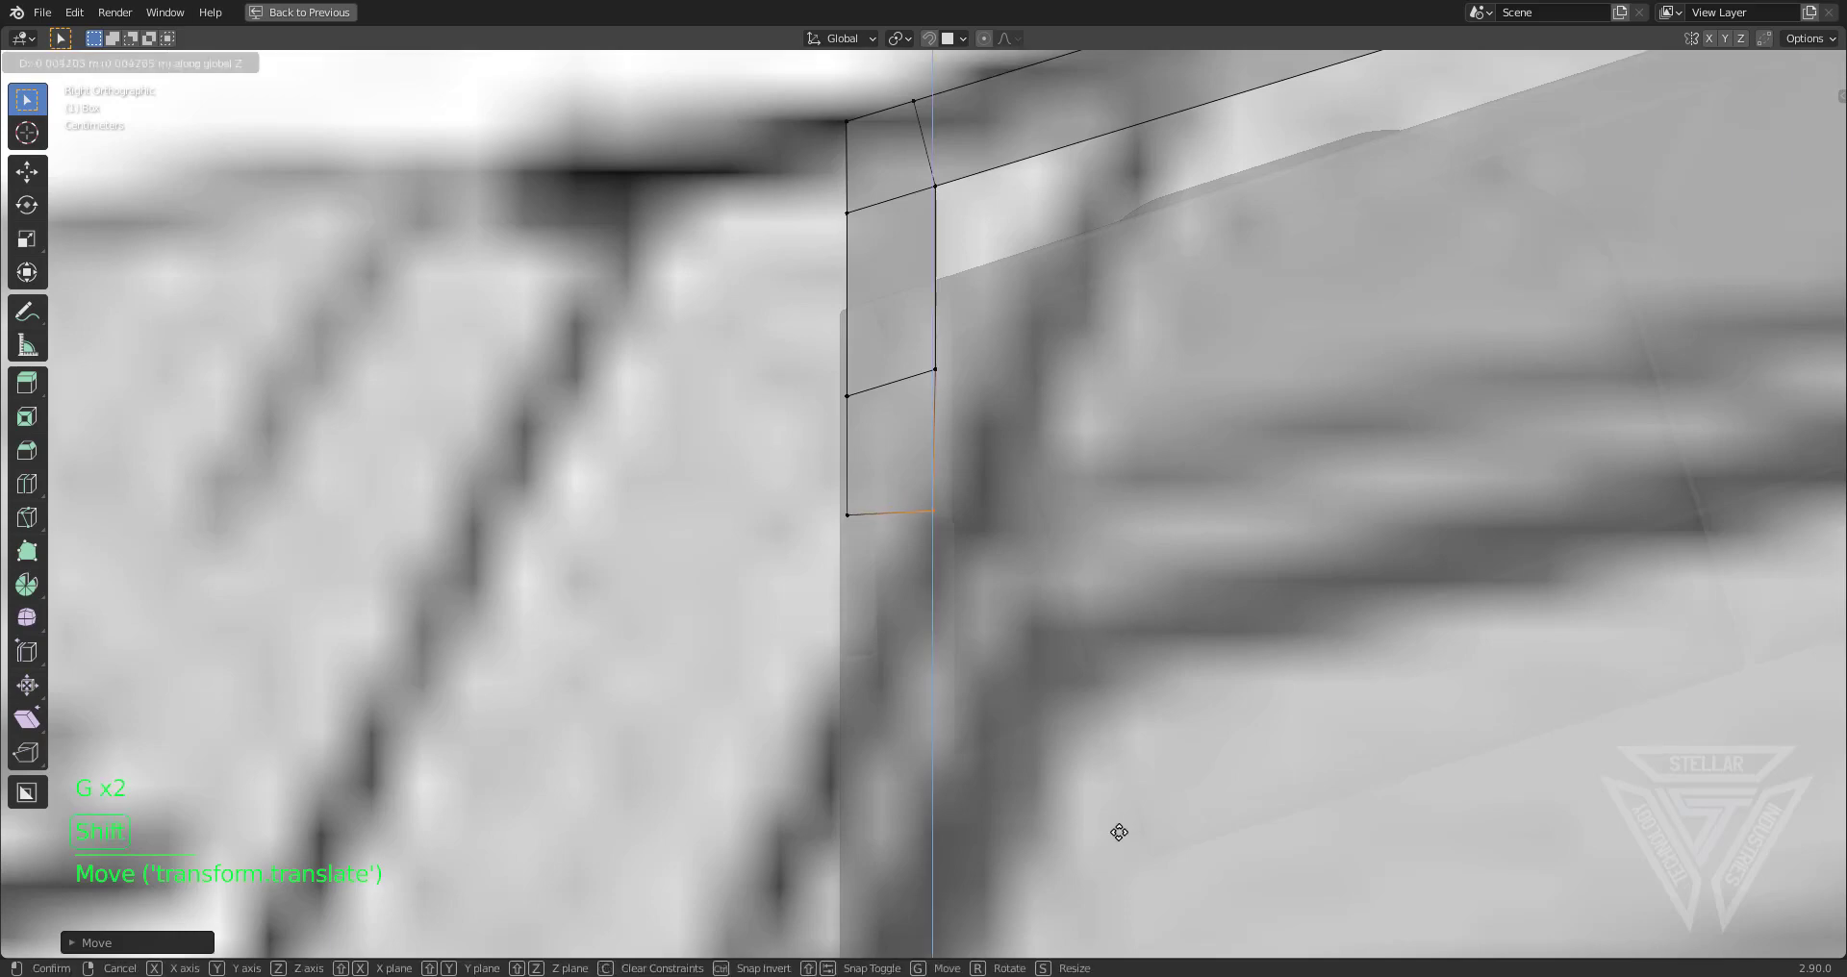
{"action": "left_click", "coordinate": [1123, 822]}
{"action": "scroll", "coordinate": [1649, 693], "scroll_direction": "down", "scroll_amount": 3}
{"action": "mouse_move", "coordinate": [1649, 693]}
{"action": "middle_mouse_down"}
{"action": "mouse_move", "coordinate": [1142, 482]}
{"action": "mouse_move", "coordinate": [1066, 619]}
{"action": "middle_mouse_up"}
{"action": "scroll", "coordinate": [1142, 482], "scroll_direction": "down", "scroll_amount": 2}
{"action": "left_click", "coordinate": [1731, 63]}
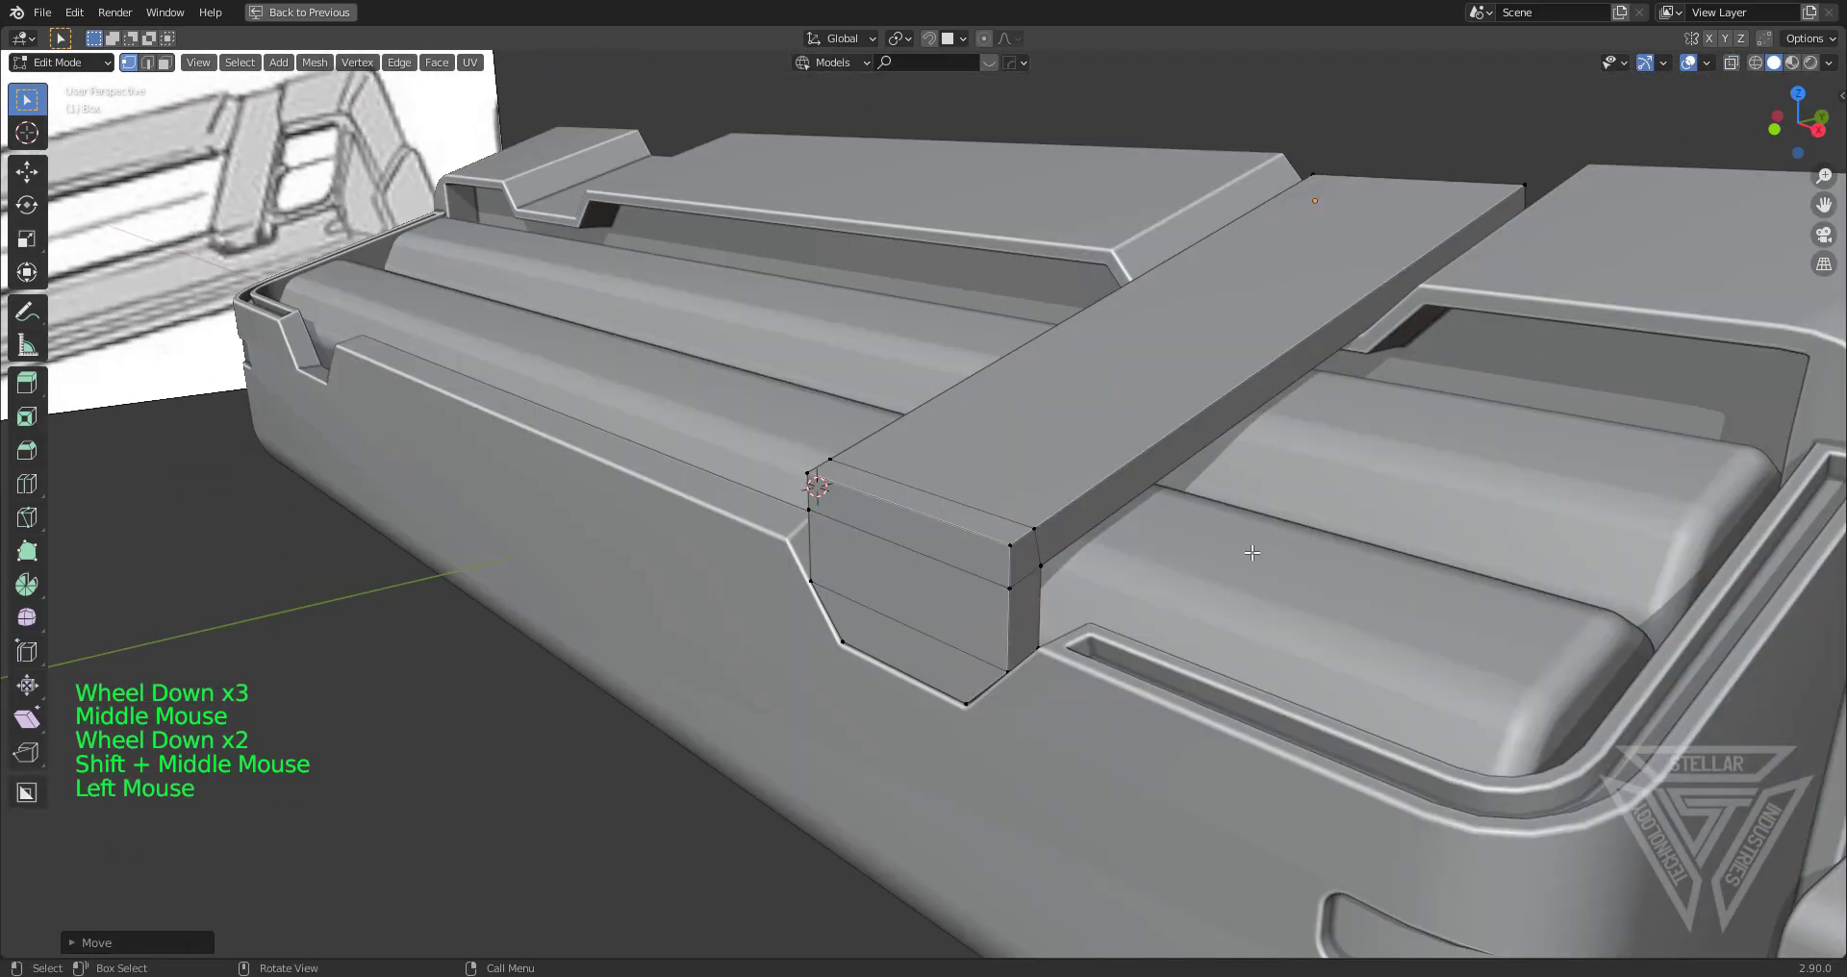
Dissolve the loop-cut edges on the strap's top and both sides near the front bend
{"action": "scroll", "coordinate": [1250, 574], "scroll_direction": "up", "scroll_amount": 2}
{"action": "key", "text": "Tab"}
{"action": "middle_click_drag", "start_coordinate": [1249, 574], "coordinate": [940, 436]}
{"action": "scroll", "coordinate": [947, 639], "scroll_direction": "up", "scroll_amount": 1}
{"action": "key", "text": "Tab"}
{"action": "key", "text": "2"}
{"action": "left_click", "coordinate": [873, 424]}
{"action": "left_click", "coordinate": [1020, 481], "text": "shift"}
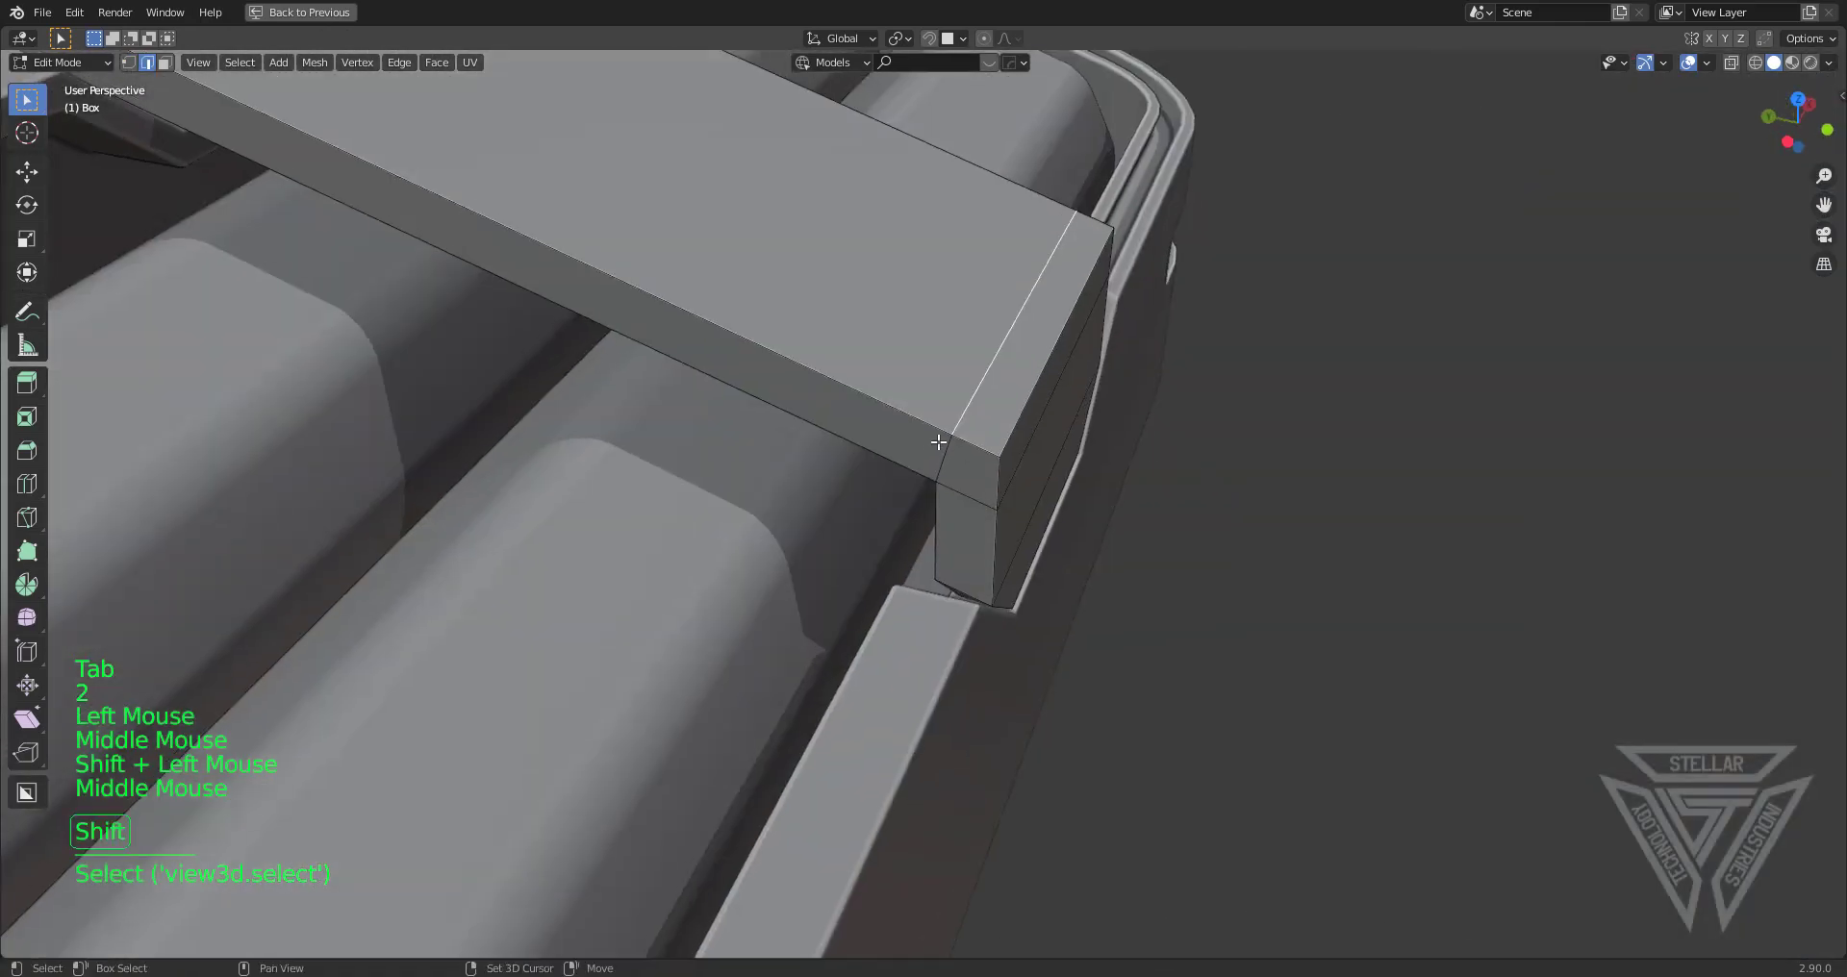
{"action": "left_click", "coordinate": [940, 439], "text": "shift"}
{"action": "key", "text": "x"}
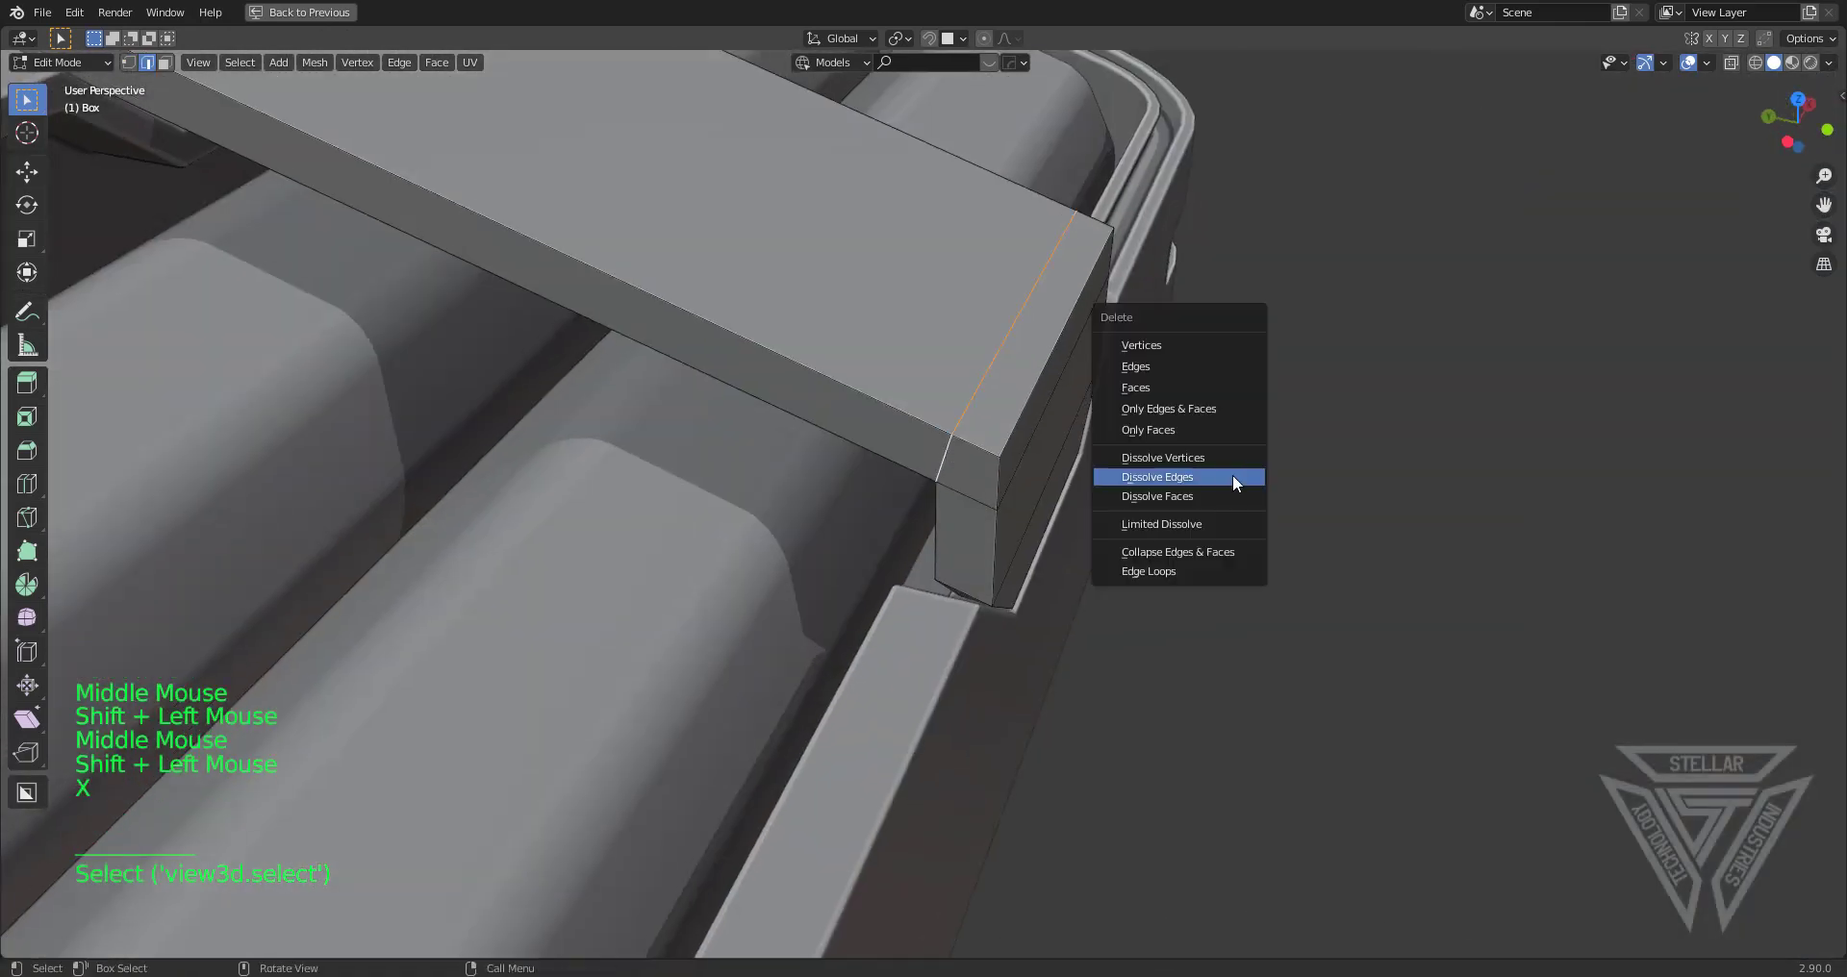
{"action": "left_click", "coordinate": [1232, 476]}
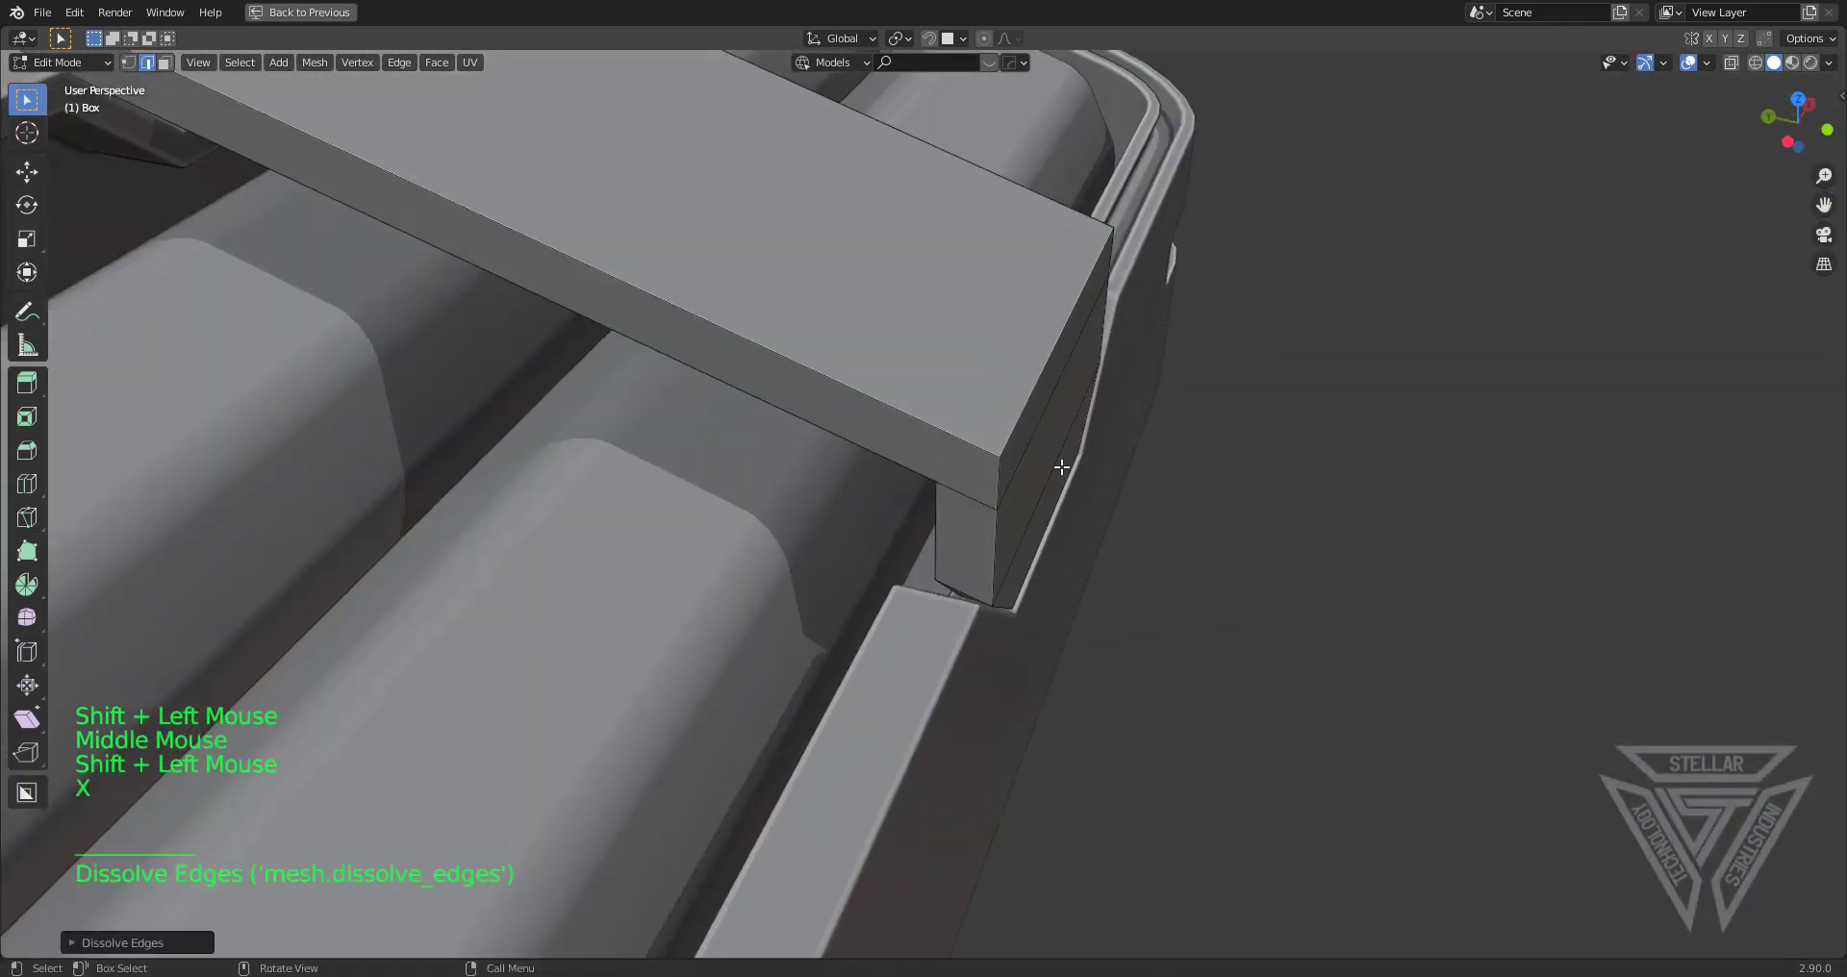
Dissolve the horizontal edges across the leg's front face and its two sides just below the bend
{"action": "left_click", "coordinate": [1014, 466]}
{"action": "left_click", "coordinate": [1068, 490], "text": "shift"}
{"action": "middle_click_drag", "start_coordinate": [1068, 491], "coordinate": [693, 481]}
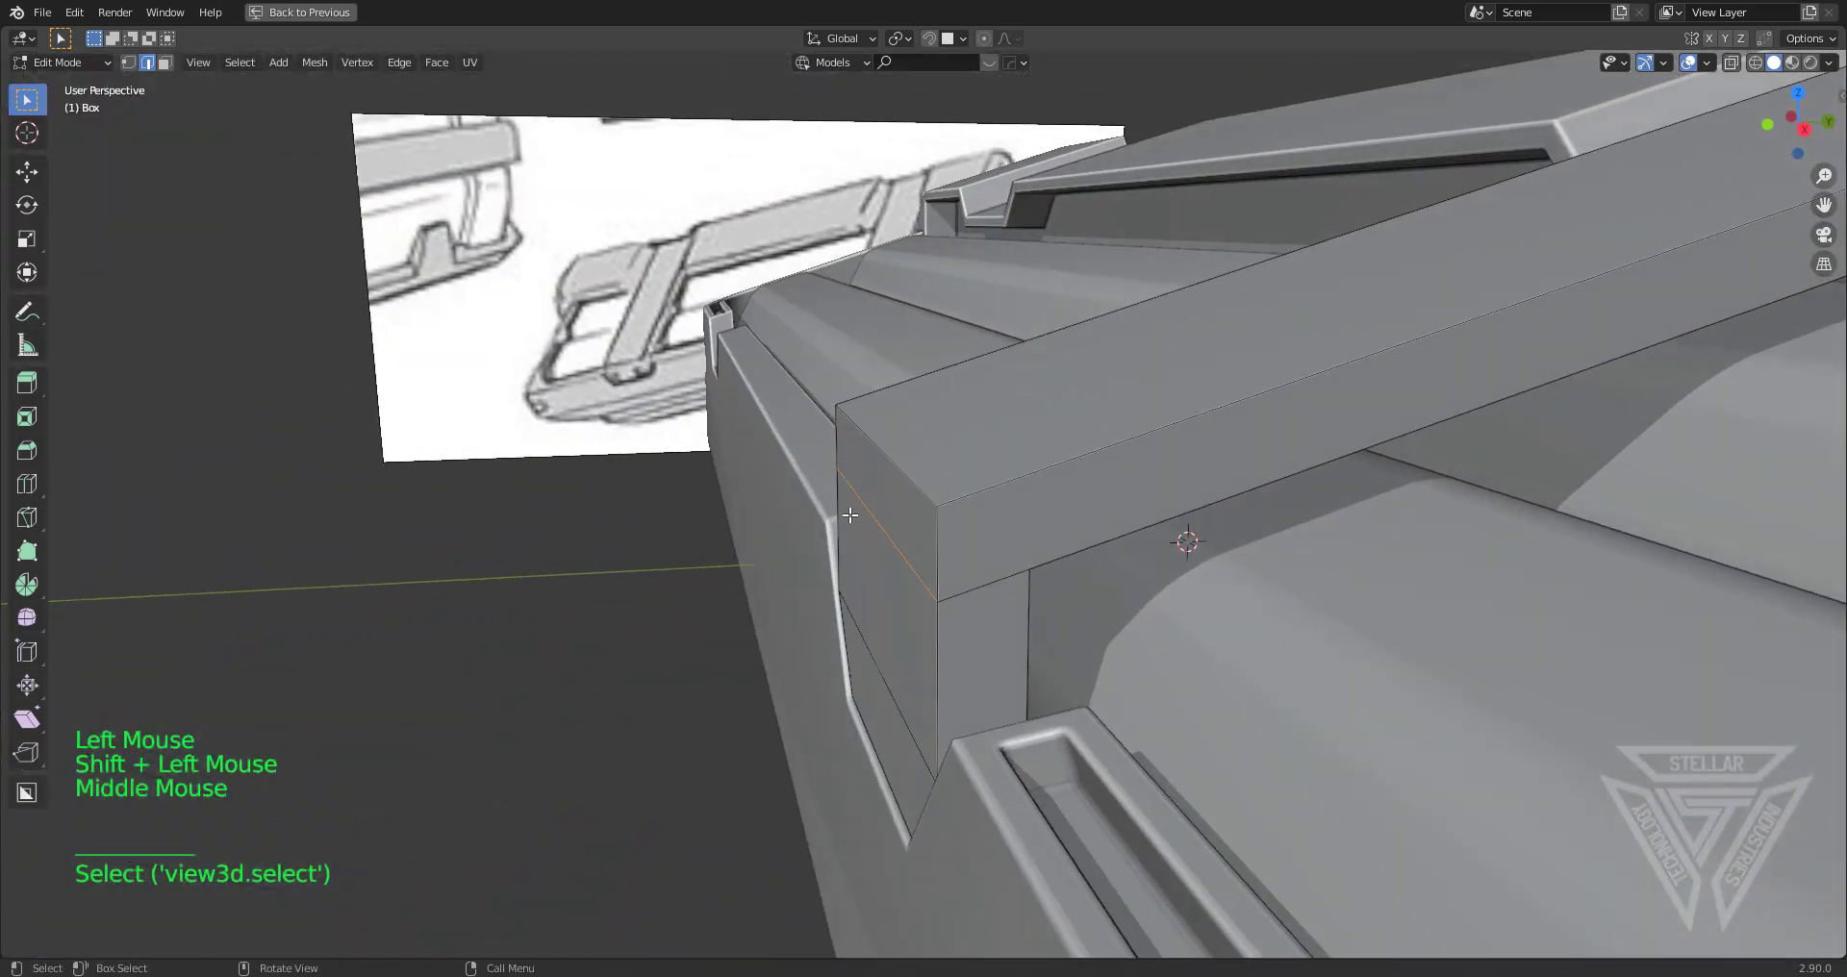
{"action": "left_click", "coordinate": [983, 587], "text": "shift"}
{"action": "key", "text": "x"}
{"action": "left_click", "coordinate": [1236, 578]}
Connect the inner and outer bend corner vertices with a diagonal edge on one side of the strap
{"action": "key", "text": "1"}
{"action": "left_click", "coordinate": [938, 500]}
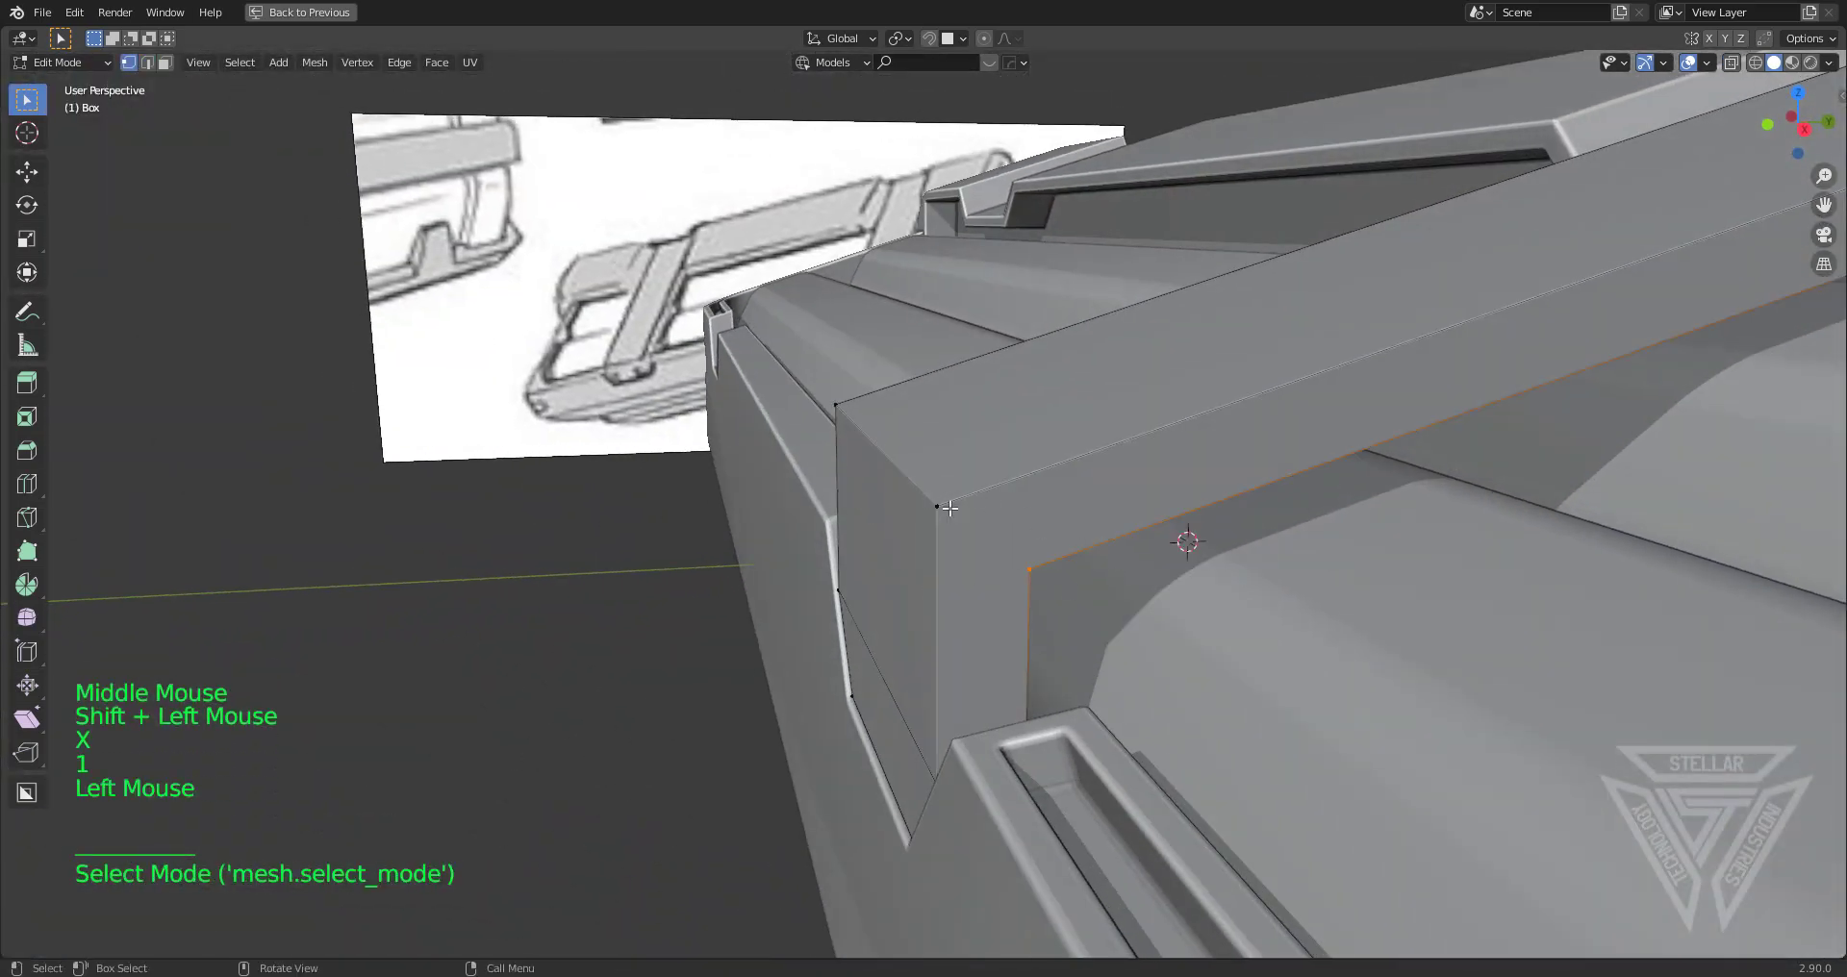
{"action": "left_click", "coordinate": [1025, 567], "text": "shift"}
{"action": "middle_click_drag", "start_coordinate": [936, 561], "coordinate": [1315, 610]}
{"action": "left_click", "coordinate": [947, 475], "text": "shift"}
{"action": "left_click", "coordinate": [1008, 435], "text": "shift"}
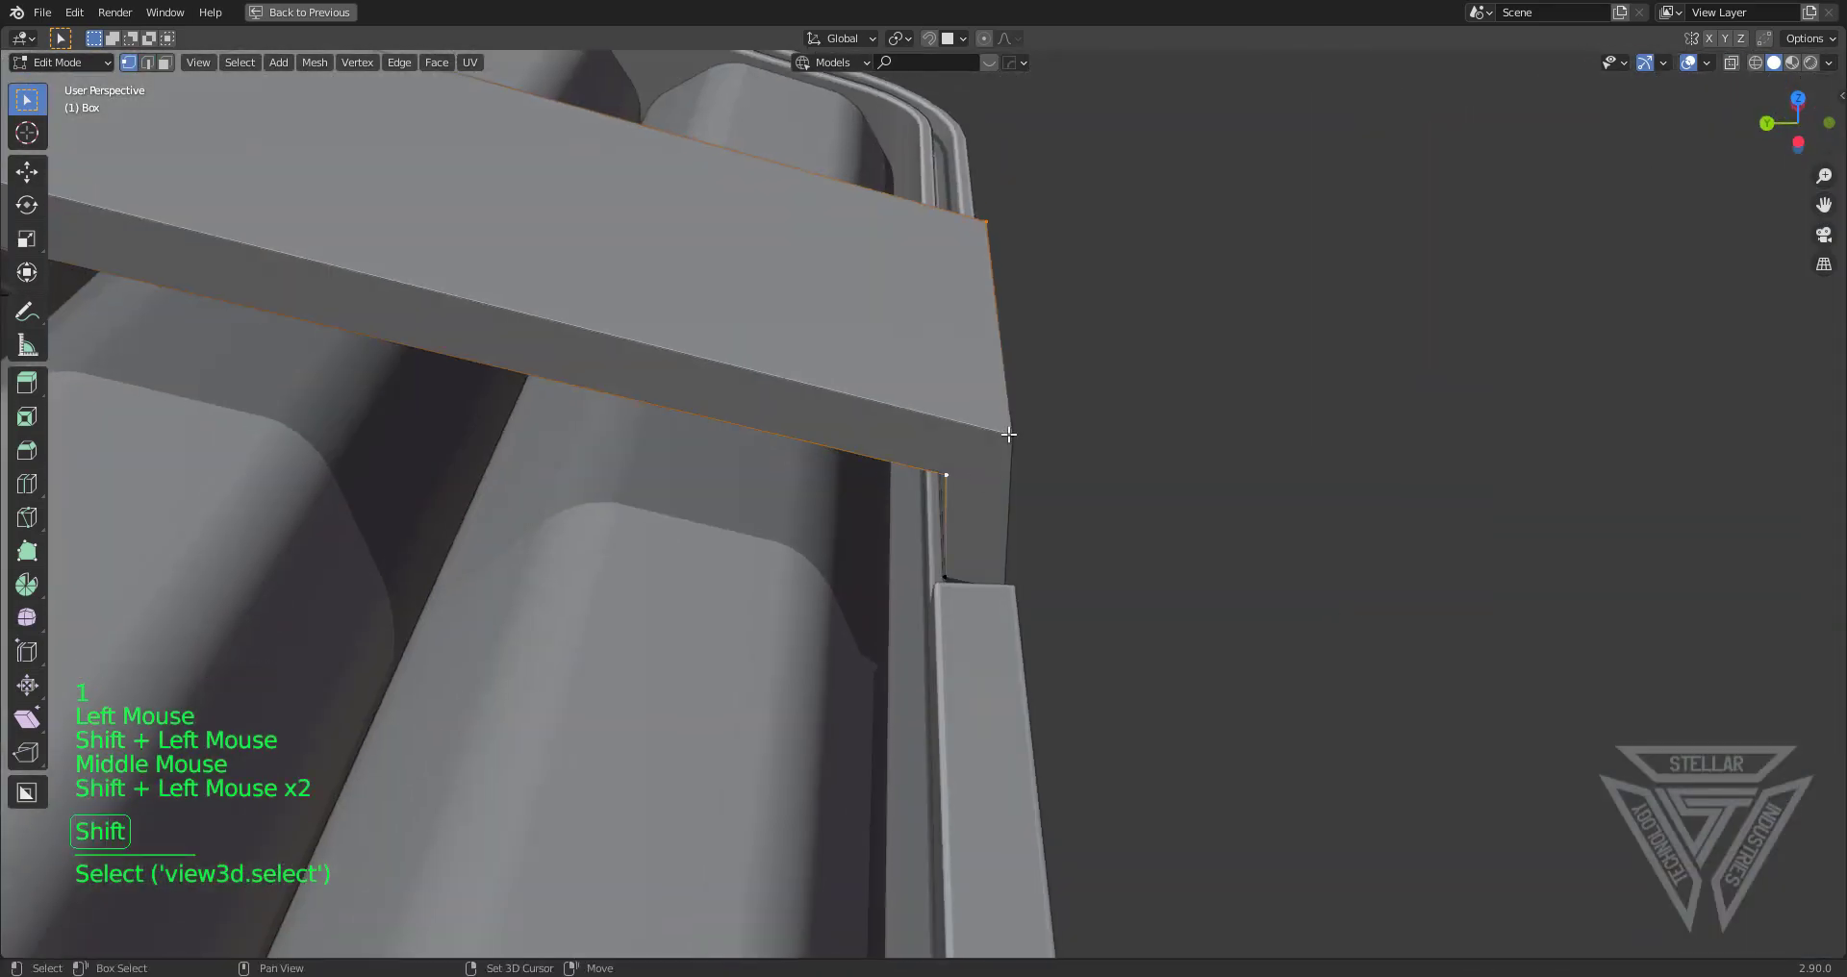
{"action": "left_click", "coordinate": [947, 475]}
{"action": "left_click", "coordinate": [1011, 436], "text": "shift"}
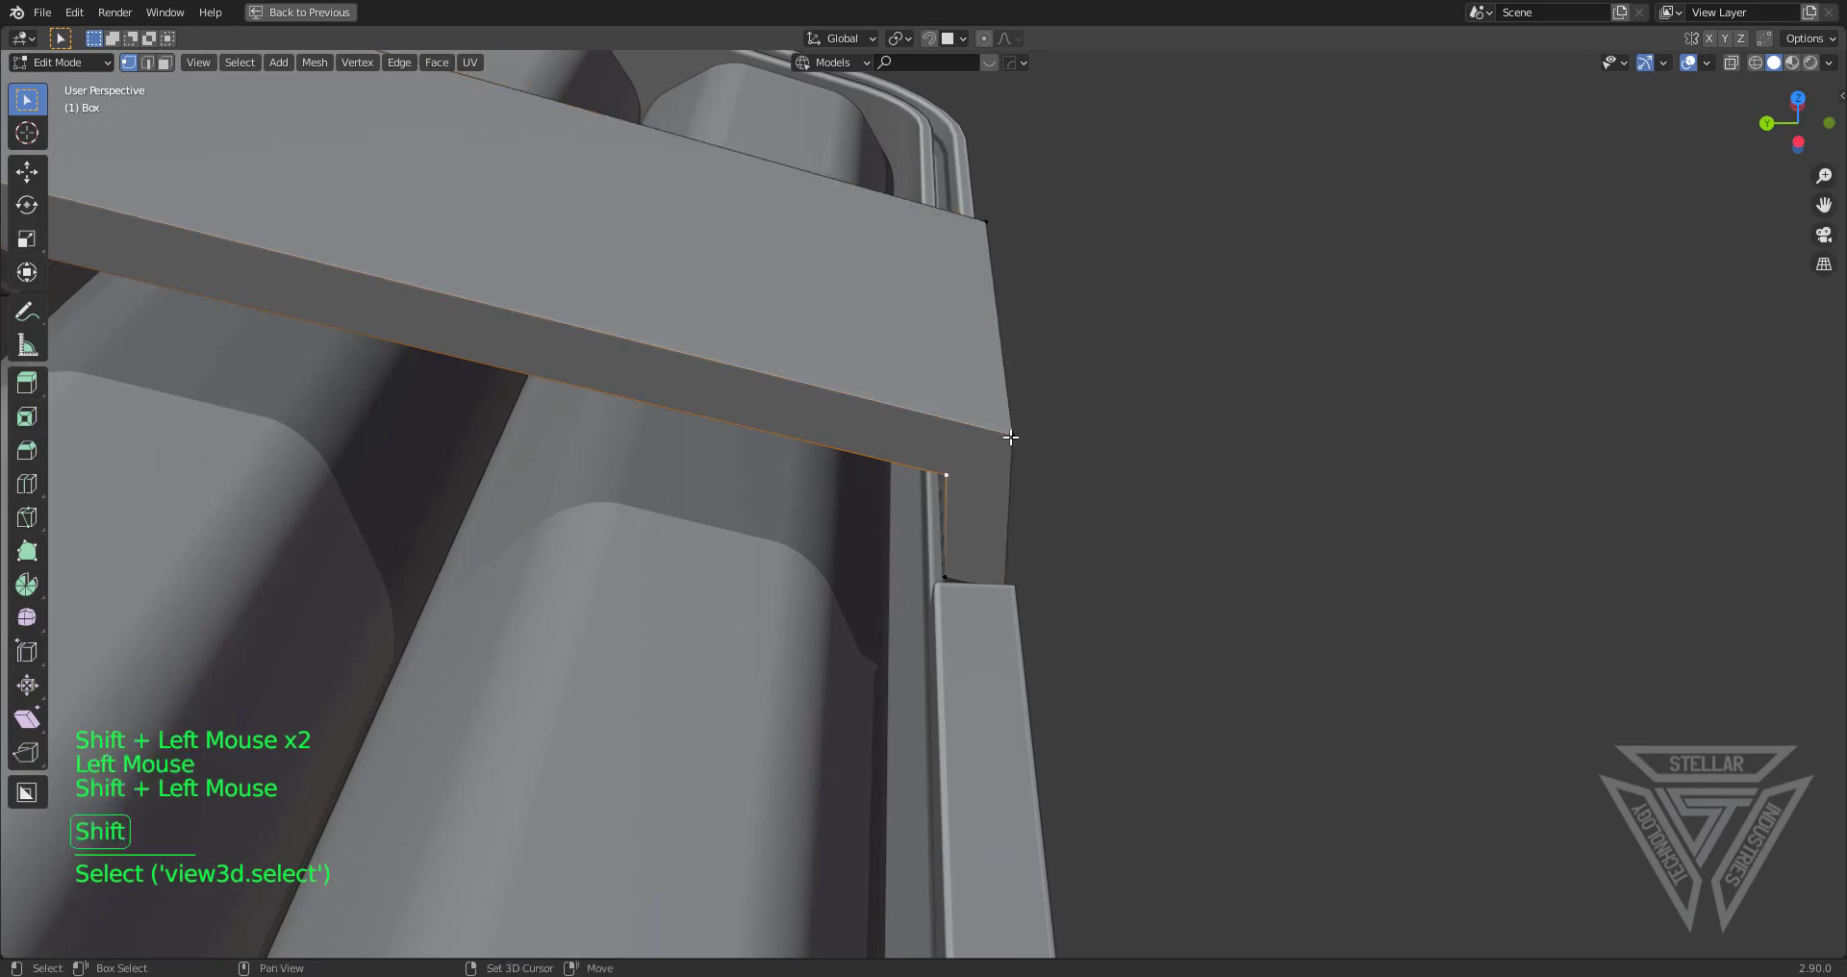
{"action": "key", "text": "j"}
Connect the inner and outer bend corner vertices with a matching diagonal edge on the strap's opposite side
{"action": "middle_click_drag", "start_coordinate": [1171, 481], "coordinate": [1080, 651]}
{"action": "left_click_drag", "start_coordinate": [997, 660], "coordinate": [1068, 672]}
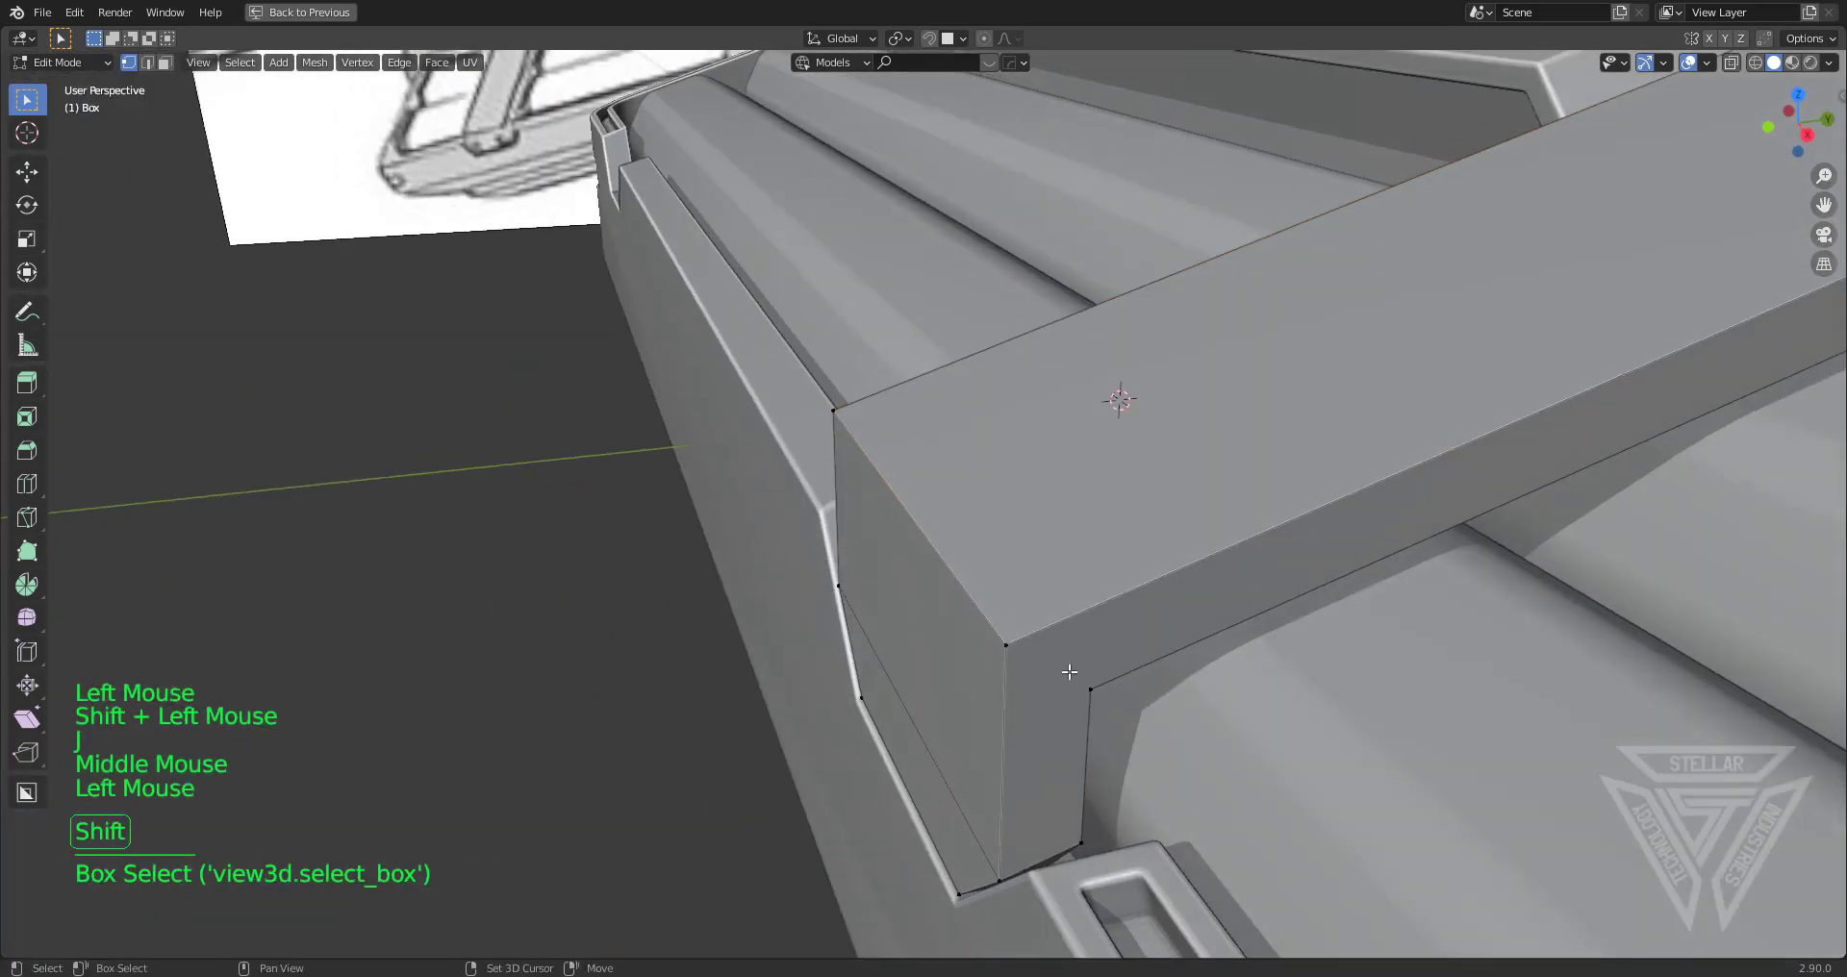
{"action": "left_click", "coordinate": [1090, 689], "text": "shift"}
{"action": "key", "text": "j"}
{"action": "scroll", "coordinate": [1131, 725], "scroll_direction": "down", "scroll_amount": 2}
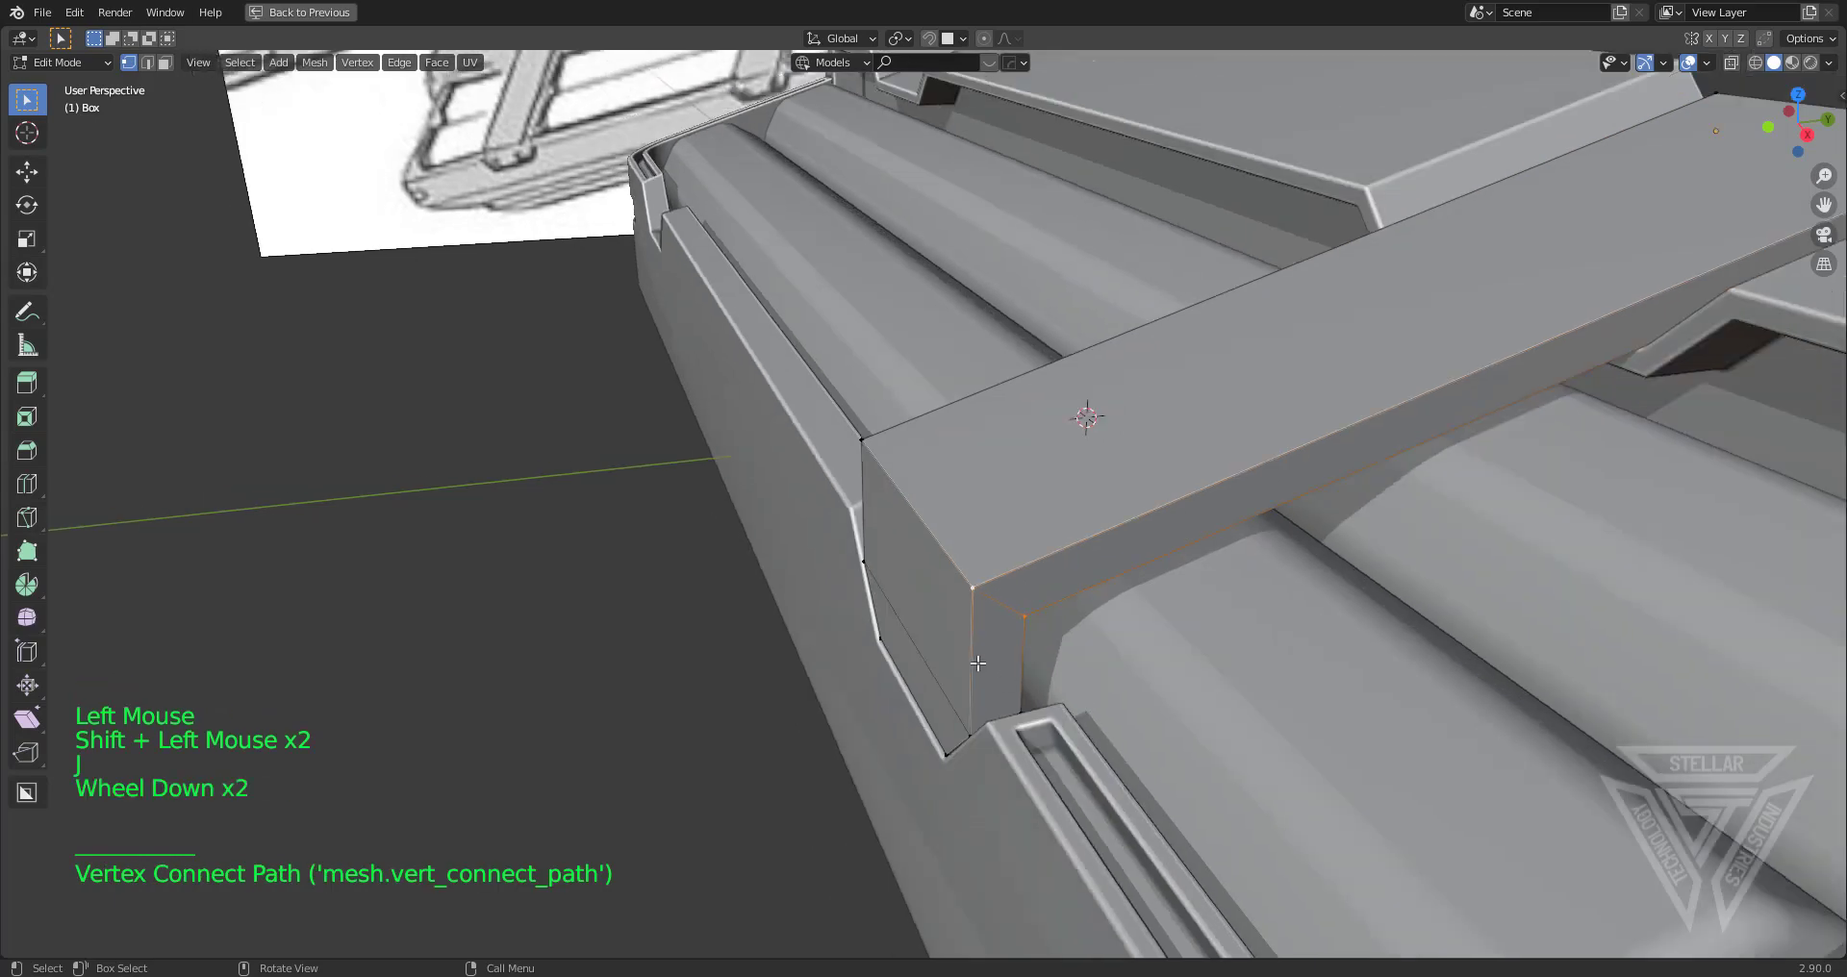
{"action": "middle_click_drag", "start_coordinate": [1131, 724], "coordinate": [1111, 475]}
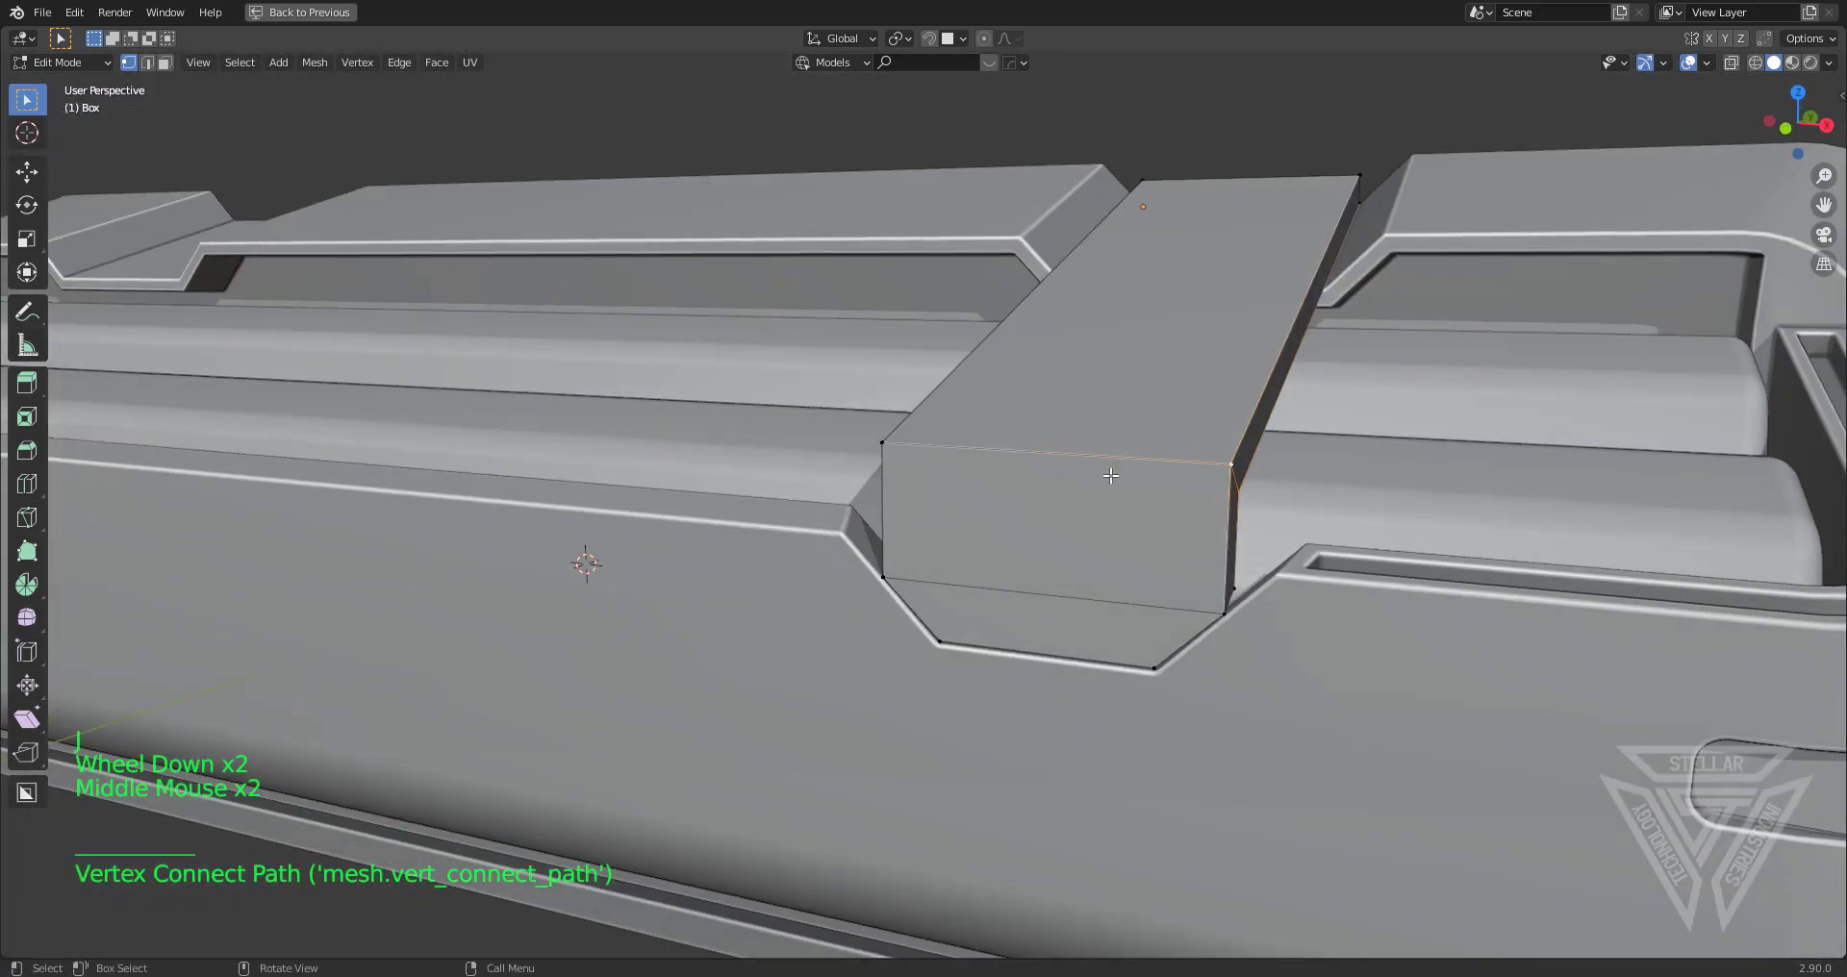
Bevel the edge loop around the strap's front bend with 8 segments and a width of about 0.04 m
{"action": "key", "text": "2"}
{"action": "left_click", "coordinate": [1071, 488], "text": "alt"}
{"action": "left_click", "coordinate": [1072, 461], "text": "alt"}
{"action": "middle_click", "coordinate": [1073, 516], "text": "alt"}
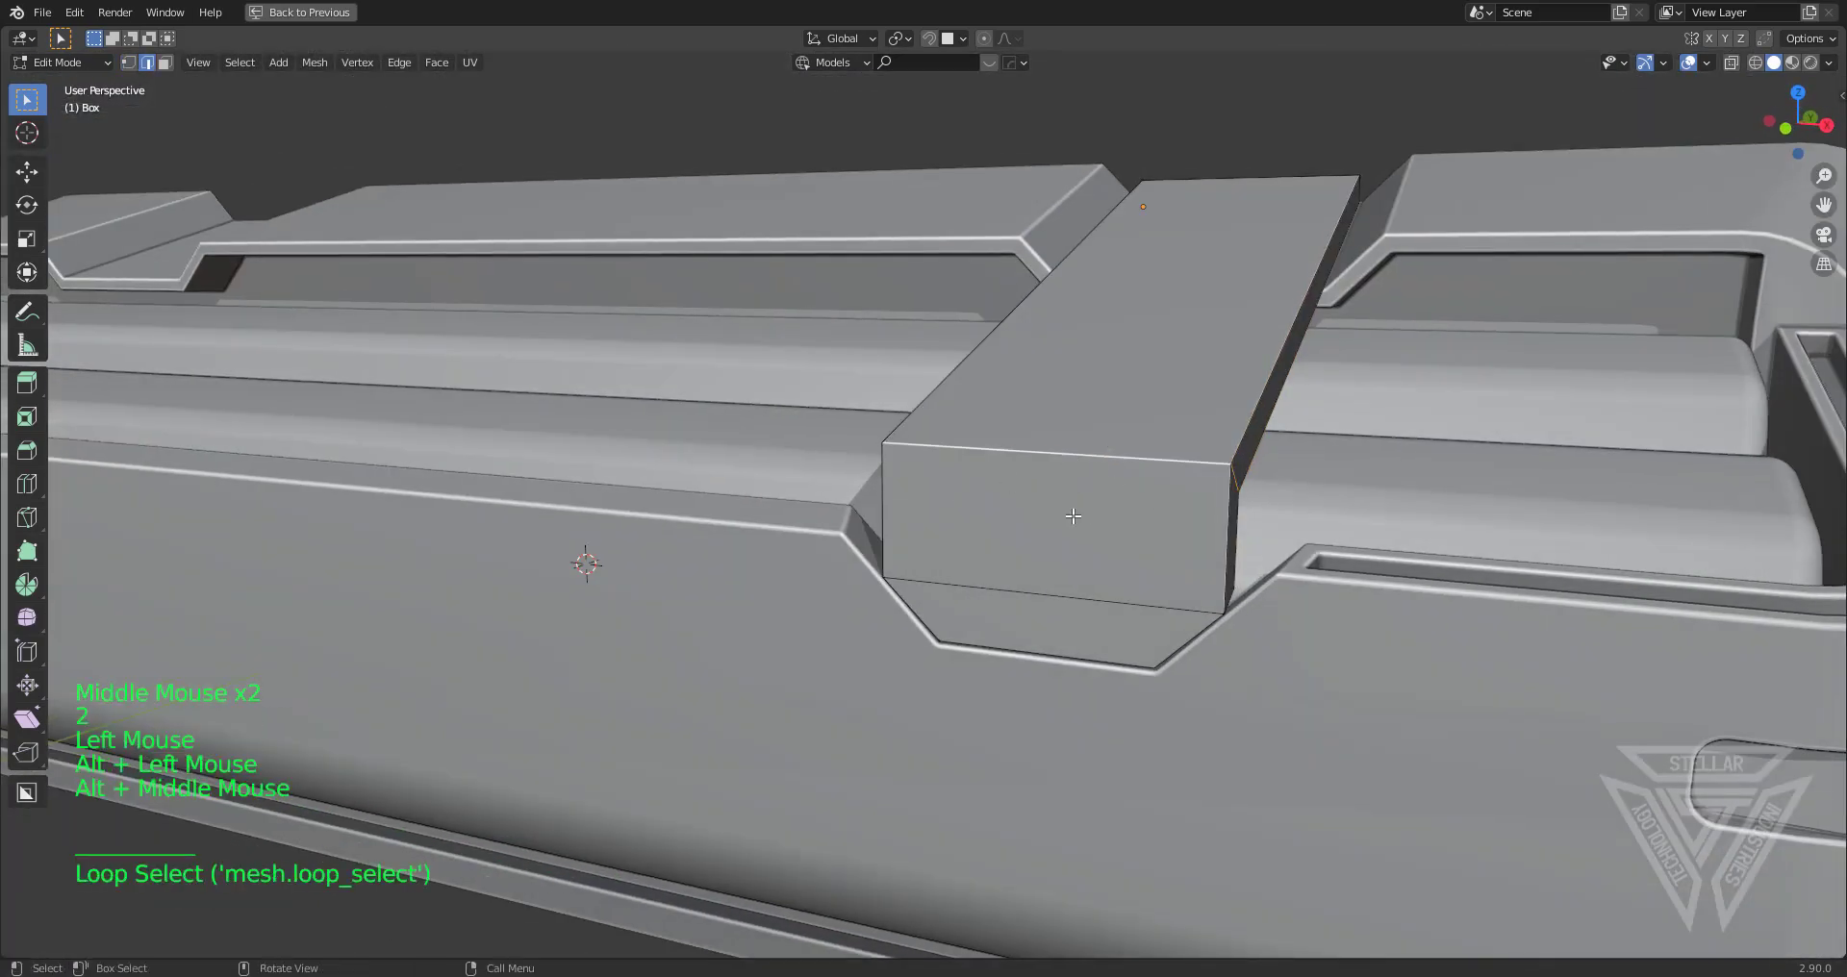
{"action": "middle_click_drag", "start_coordinate": [1202, 524], "coordinate": [1155, 539]}
{"action": "scroll", "coordinate": [1155, 539], "scroll_direction": "down", "scroll_amount": 2}
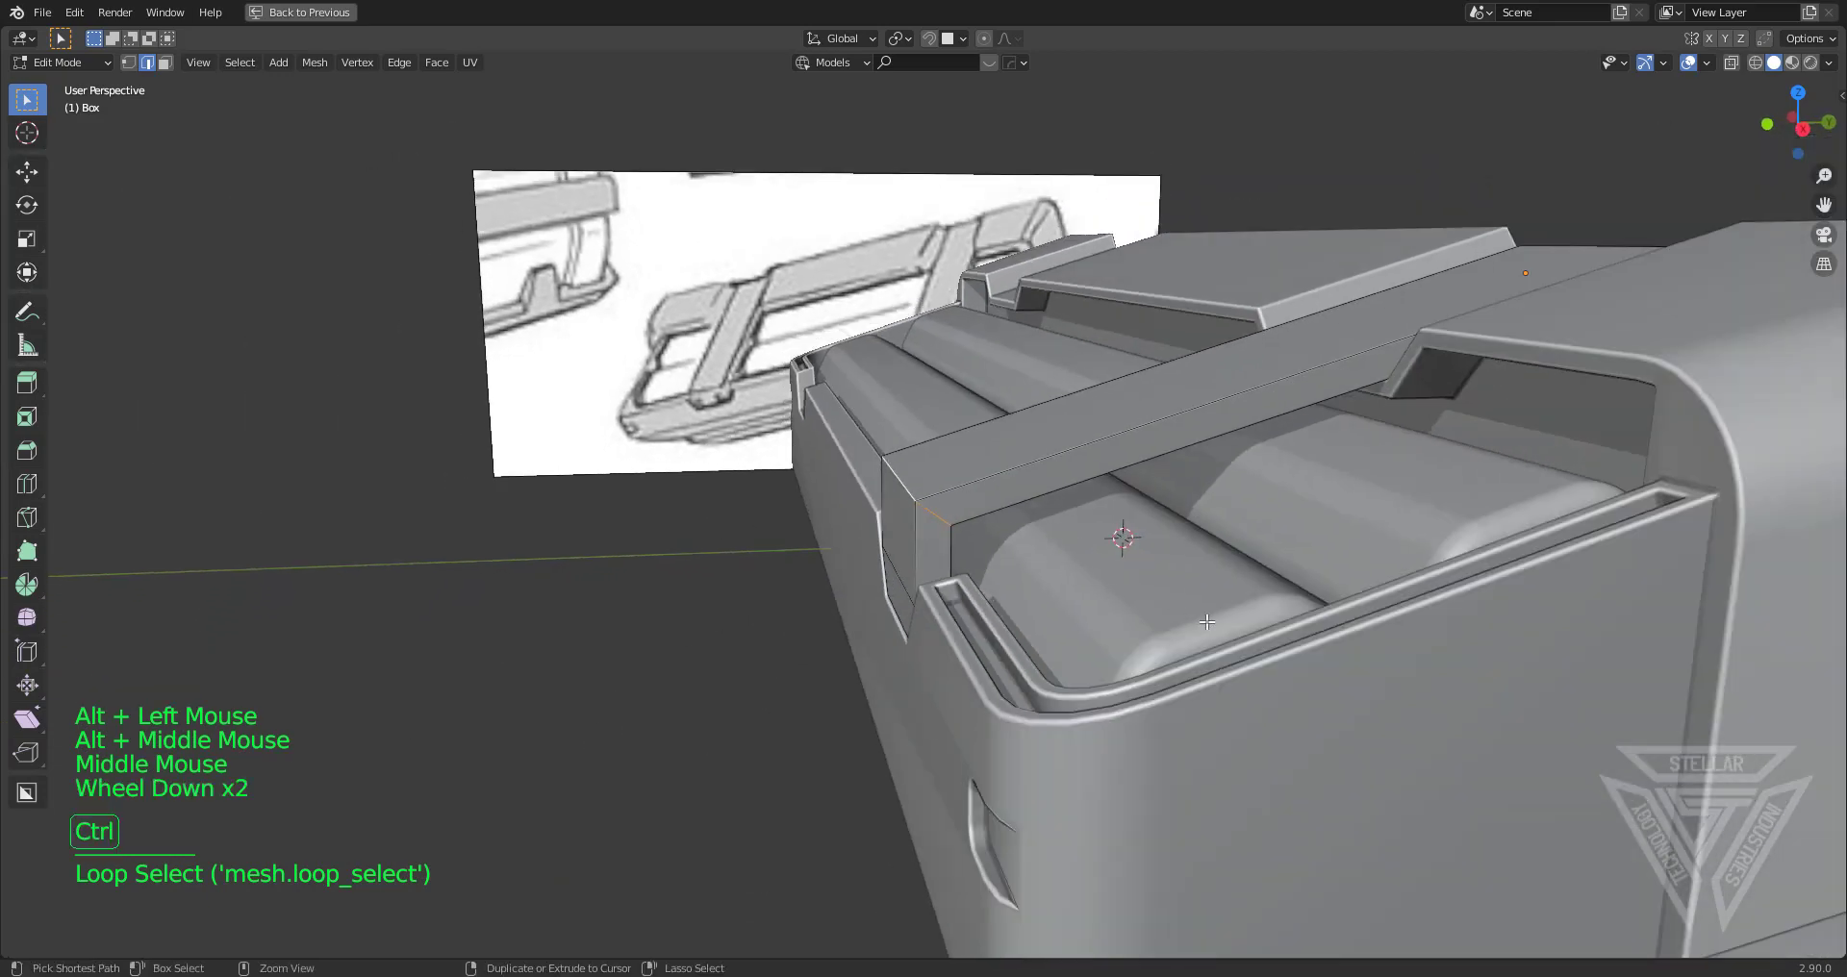
{"action": "key", "text": "ctrl+b"}
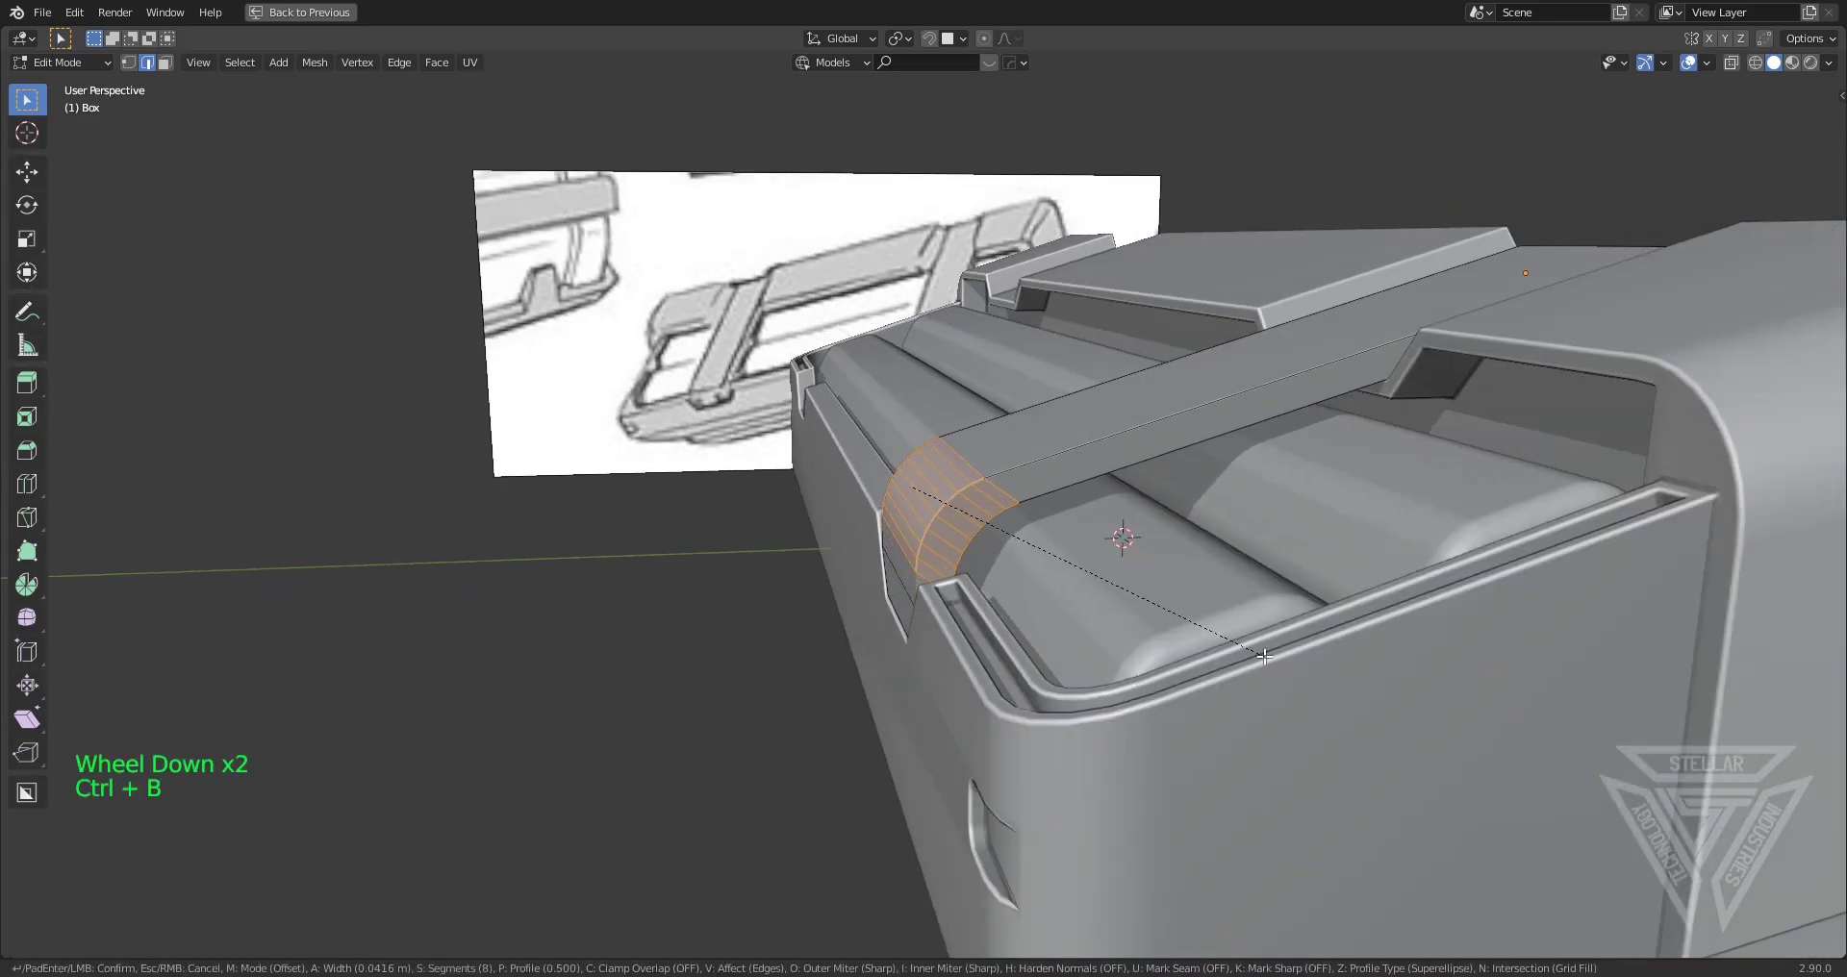
{"action": "left_click", "coordinate": [1264, 656]}
Sharpen the strap with Csharp and add a 30° angle-limited bevel of 0.0053 m with 3 segments
{"action": "key", "text": "Tab"}
{"action": "key", "text": "q"}
{"action": "left_click", "coordinate": [1130, 435]}
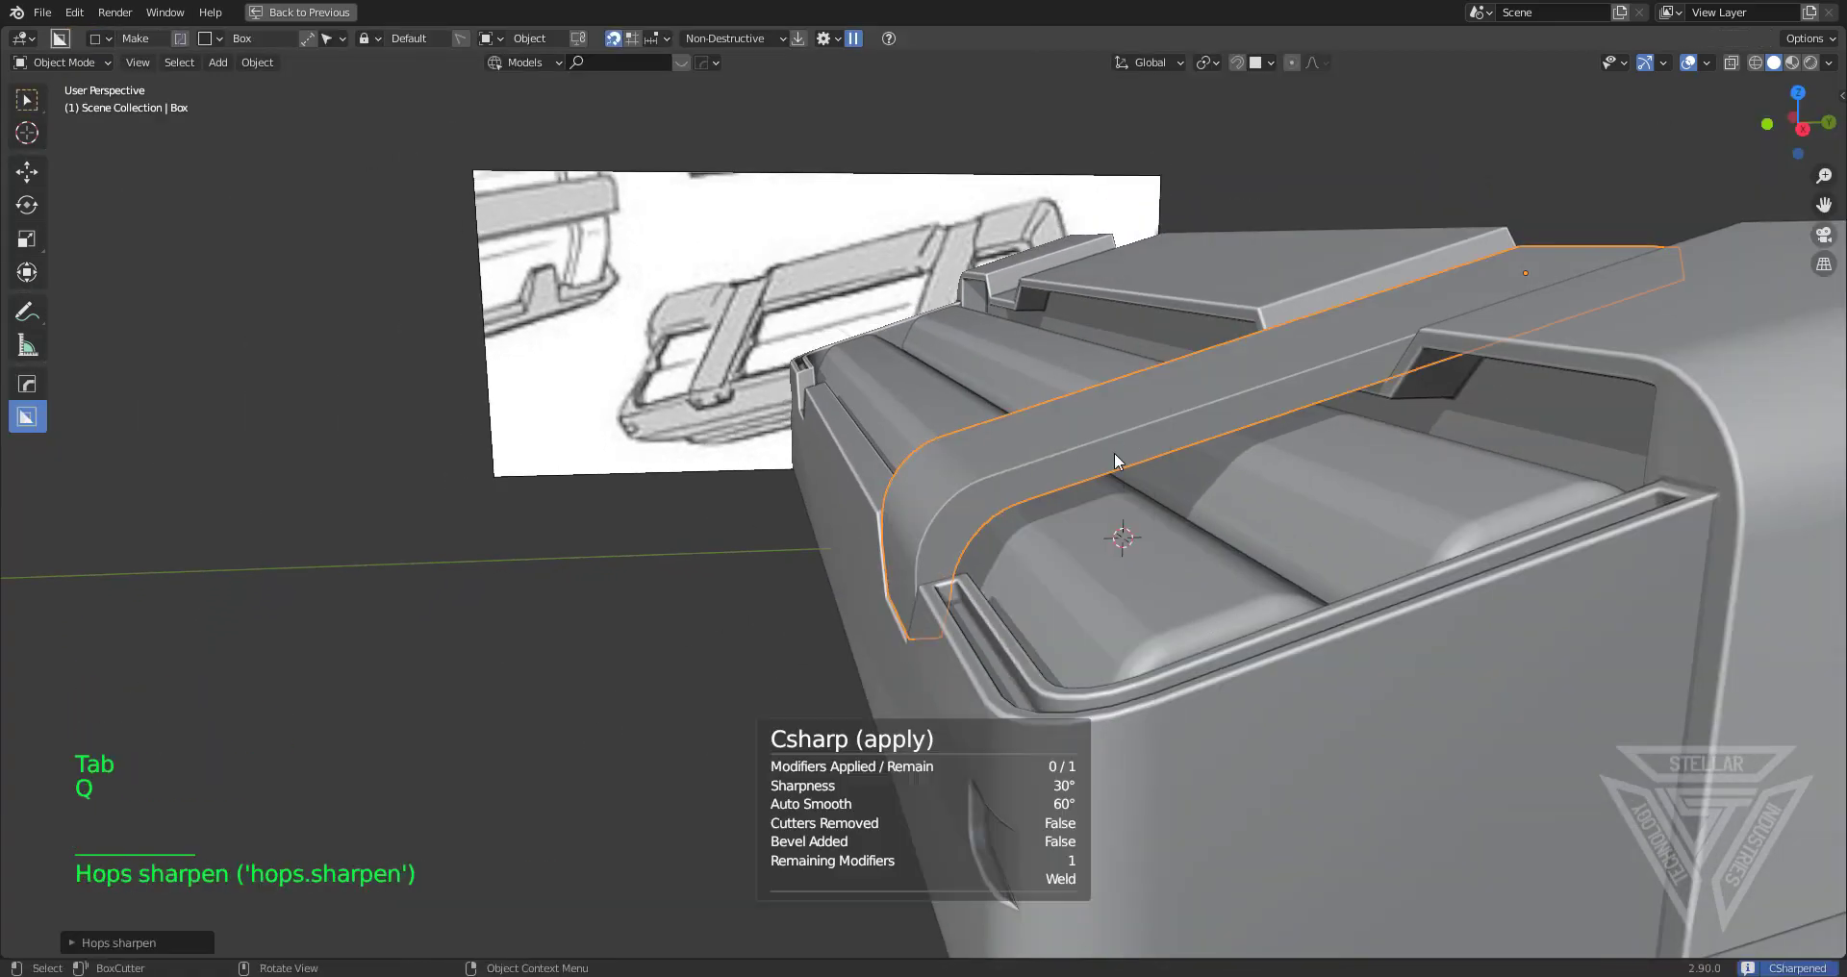
{"action": "key", "text": "q"}
{"action": "left_click", "coordinate": [1101, 494]}
{"action": "left_click", "coordinate": [1147, 516]}
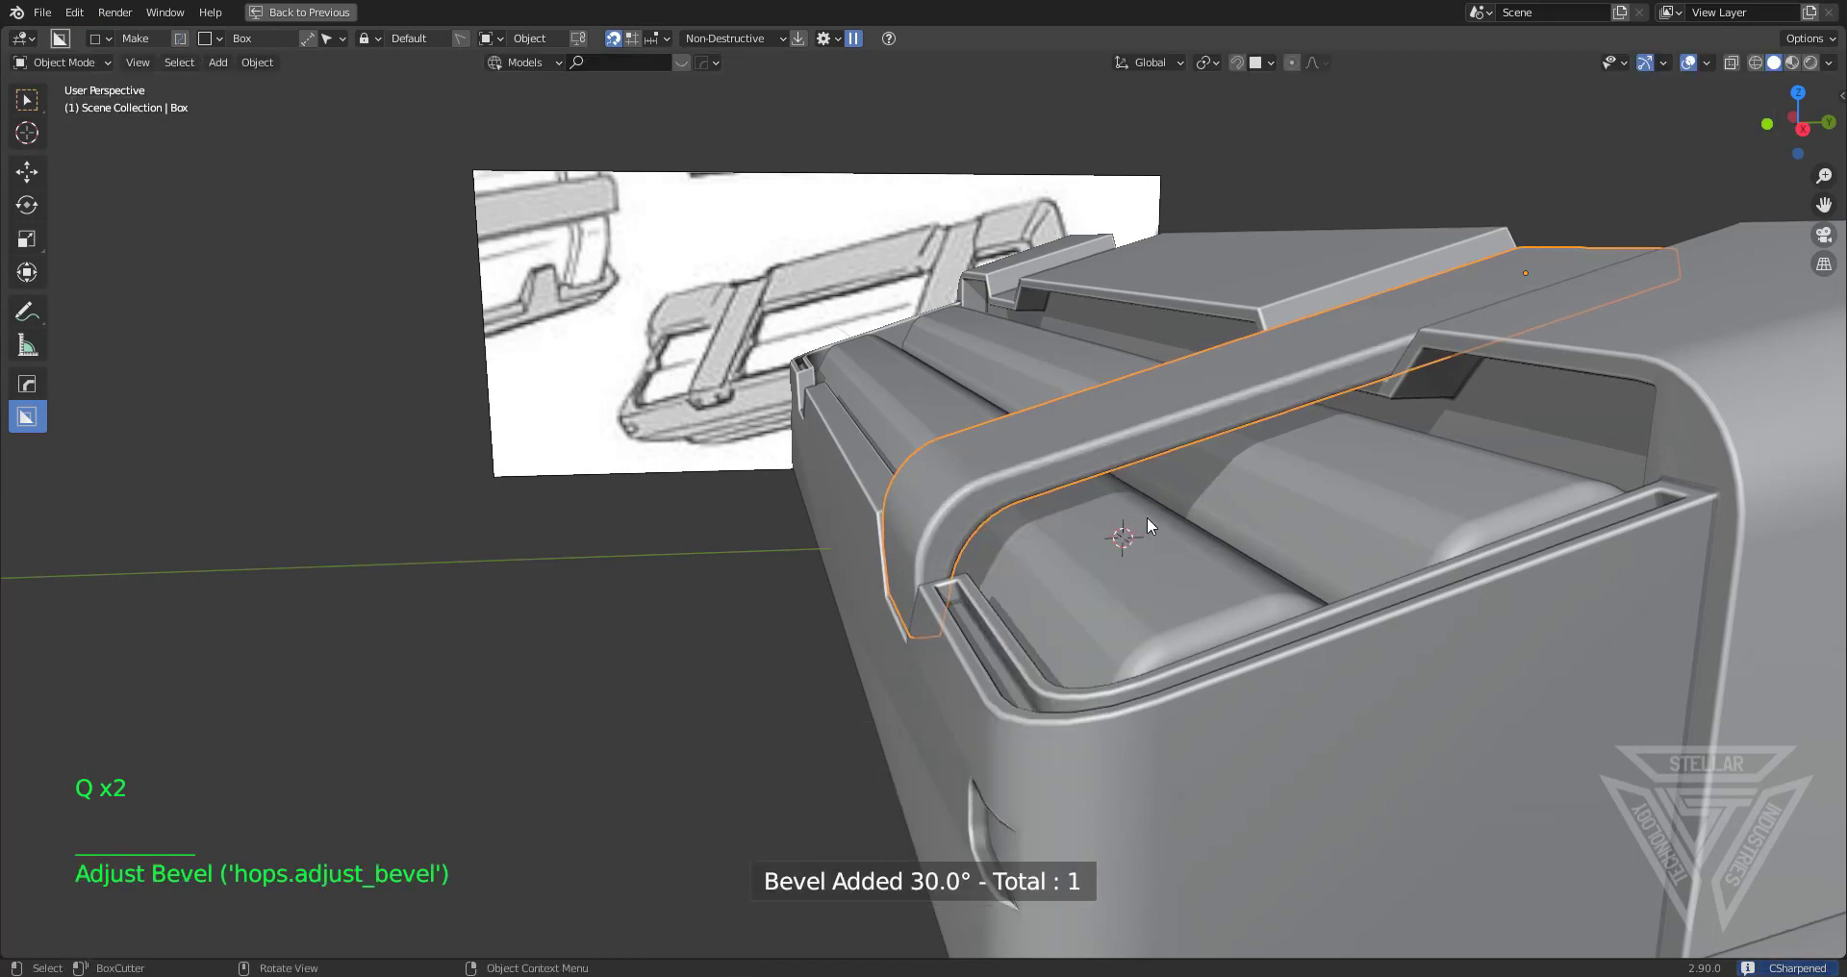
Round the two corners of the strap's back end by beveling its short vertical corner edges
{"action": "scroll", "coordinate": [1147, 517], "scroll_direction": "down", "scroll_amount": 4}
{"action": "middle_click_drag", "start_coordinate": [1147, 516], "coordinate": [962, 731]}
{"action": "scroll", "coordinate": [962, 731], "scroll_direction": "down", "scroll_amount": 1}
{"action": "scroll", "coordinate": [1093, 568], "scroll_direction": "up", "scroll_amount": 3}
{"action": "middle_click_drag", "start_coordinate": [1093, 568], "coordinate": [1043, 500], "text": "shift"}
{"action": "scroll", "coordinate": [1043, 501], "scroll_direction": "up", "scroll_amount": 2}
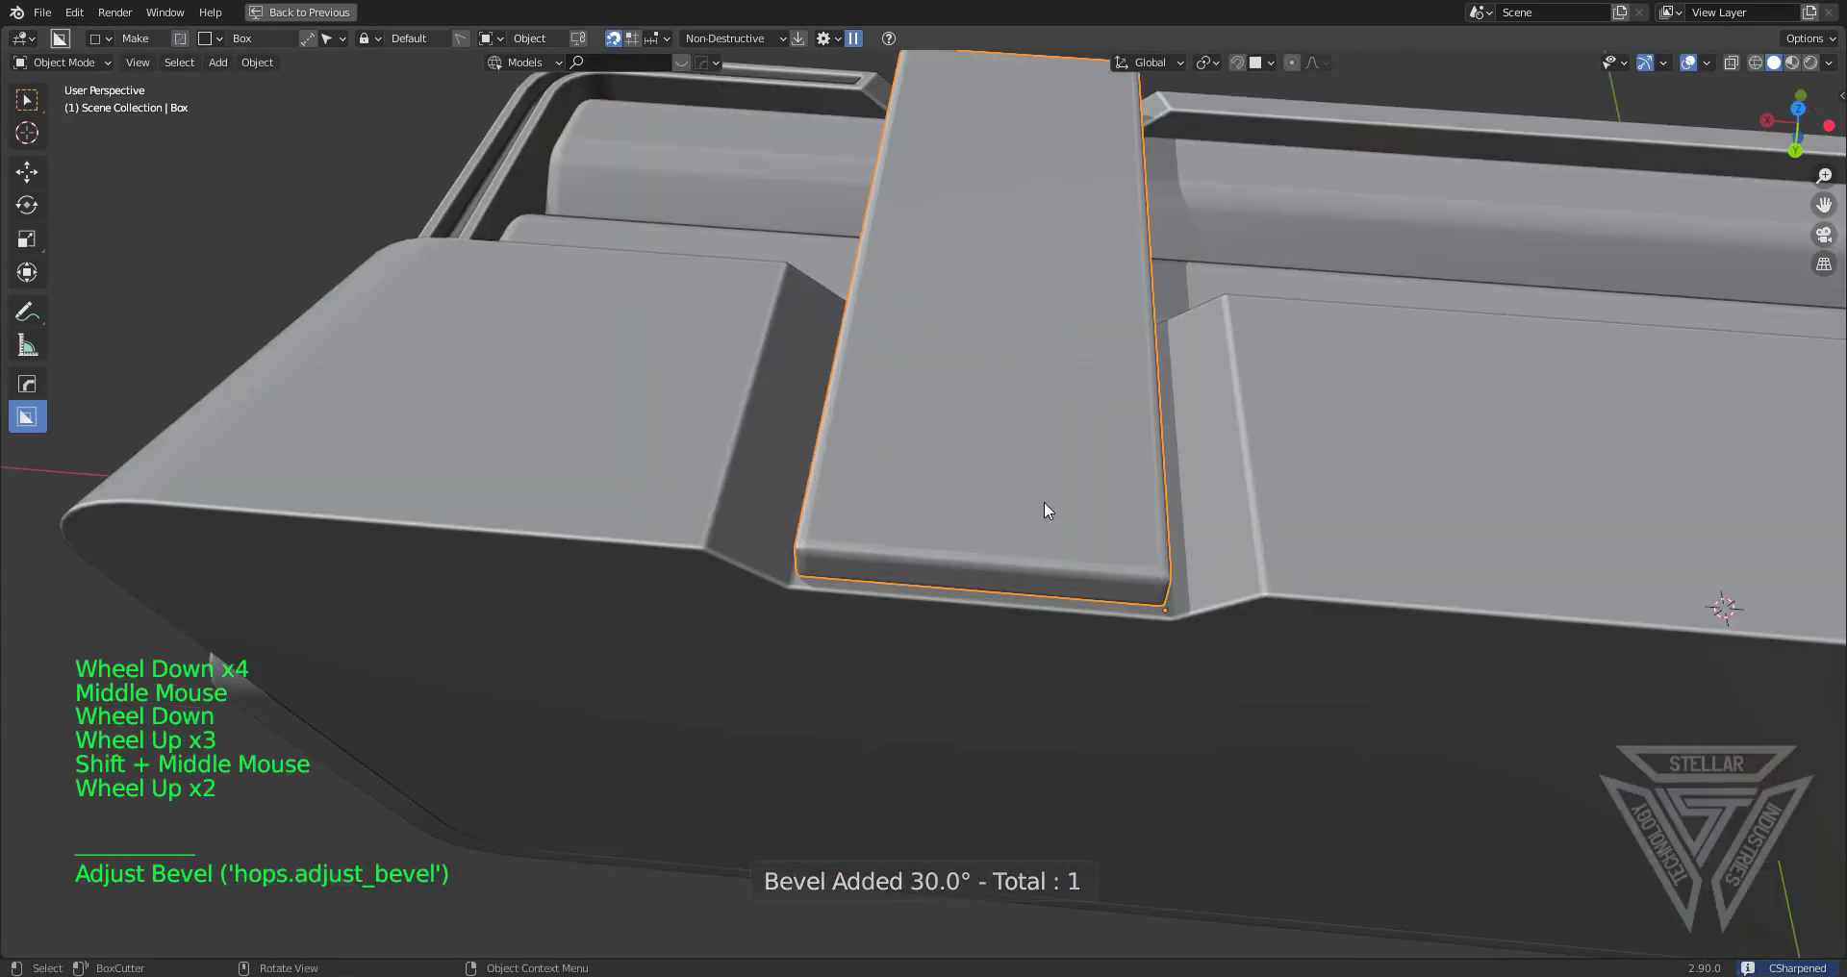
{"action": "key", "text": "Tab"}
{"action": "left_click", "coordinate": [1071, 570]}
{"action": "left_click", "coordinate": [1135, 604], "text": "shift"}
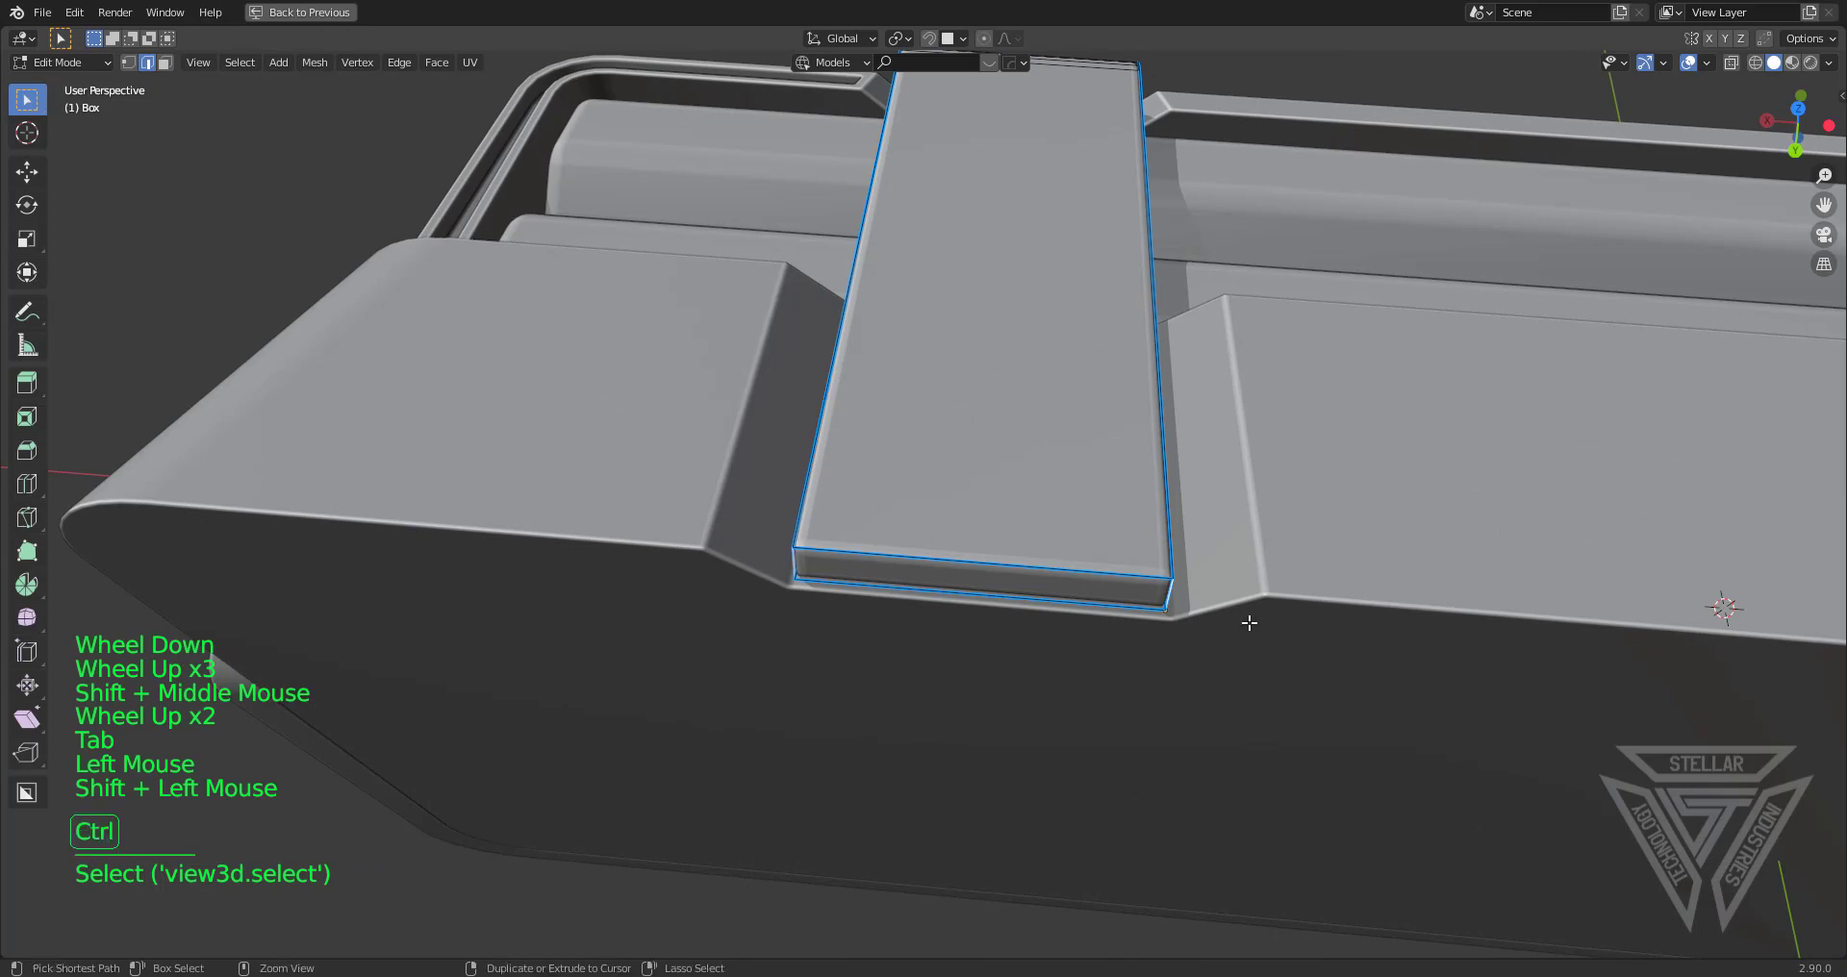
{"action": "key", "text": "ctrl+b"}
{"action": "left_click", "coordinate": [1373, 672]}
Mark the rounded corner edges at the strap's back end with the HardOps Mark operation
{"action": "key", "text": "q"}
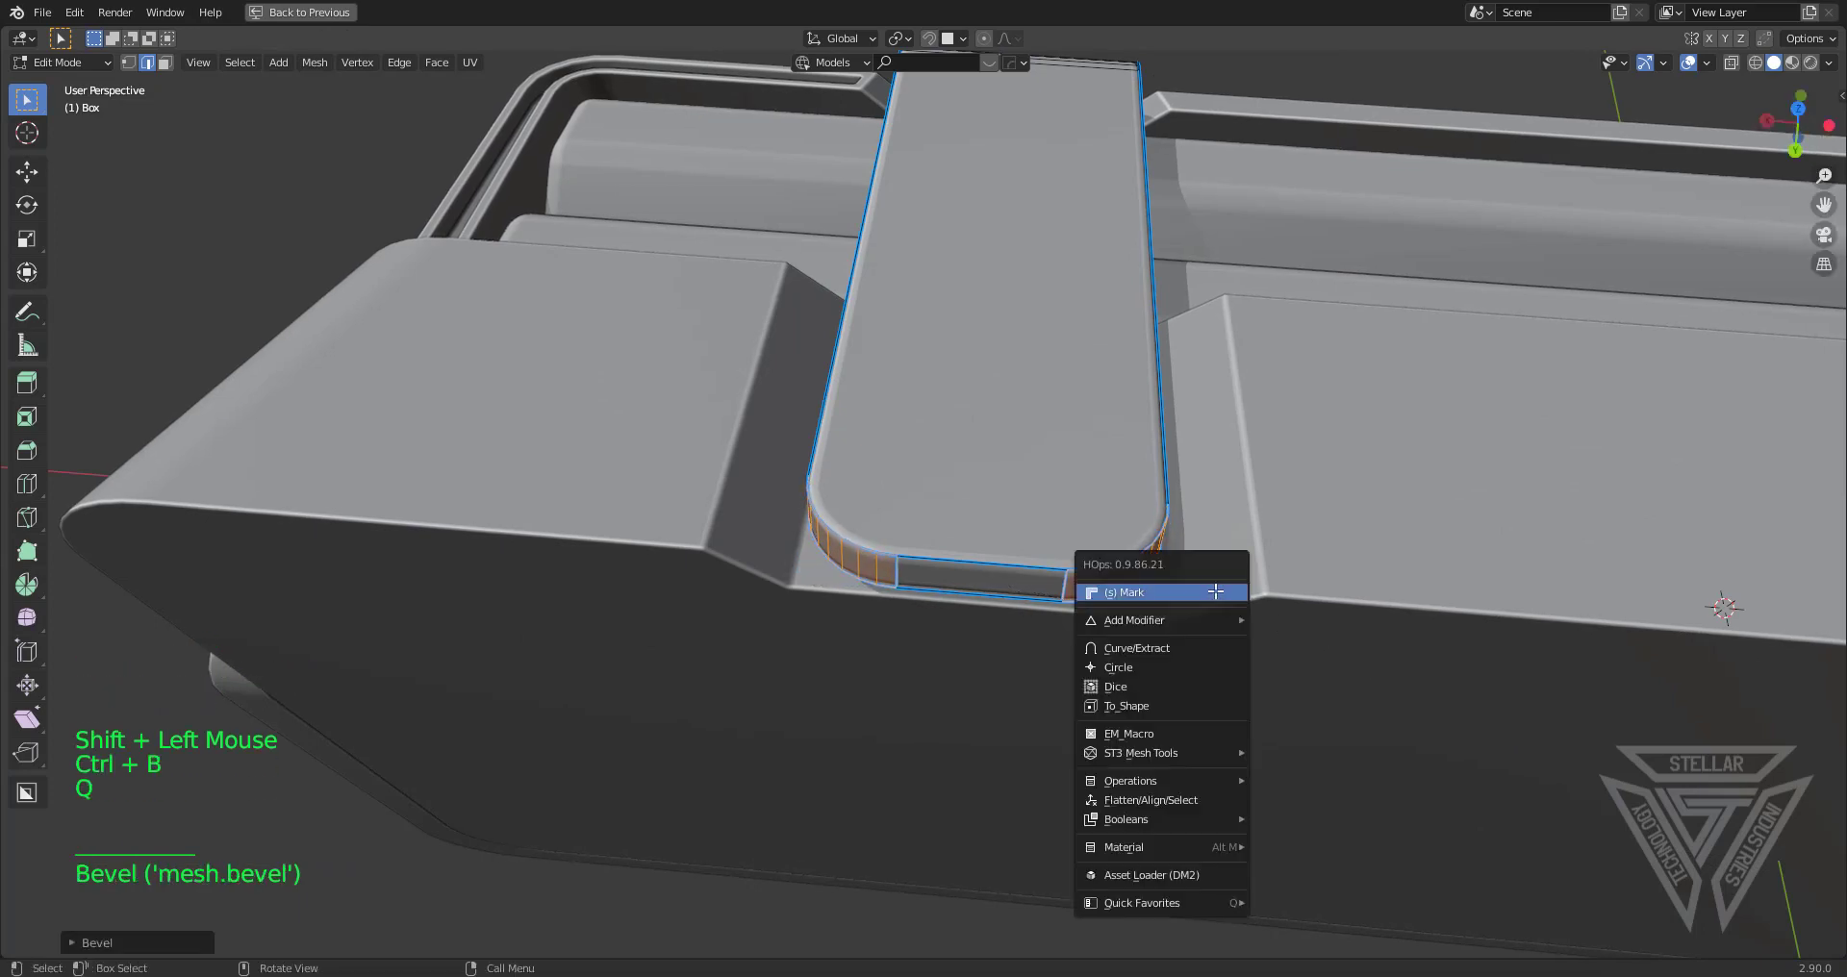
{"action": "left_click", "coordinate": [1215, 592]}
{"action": "scroll", "coordinate": [1215, 588], "scroll_direction": "down", "scroll_amount": 4}
{"action": "key", "text": "Tab"}
{"action": "middle_click_drag", "start_coordinate": [1215, 589], "coordinate": [1429, 452]}
{"action": "scroll", "coordinate": [1345, 446], "scroll_direction": "down", "scroll_amount": 1}
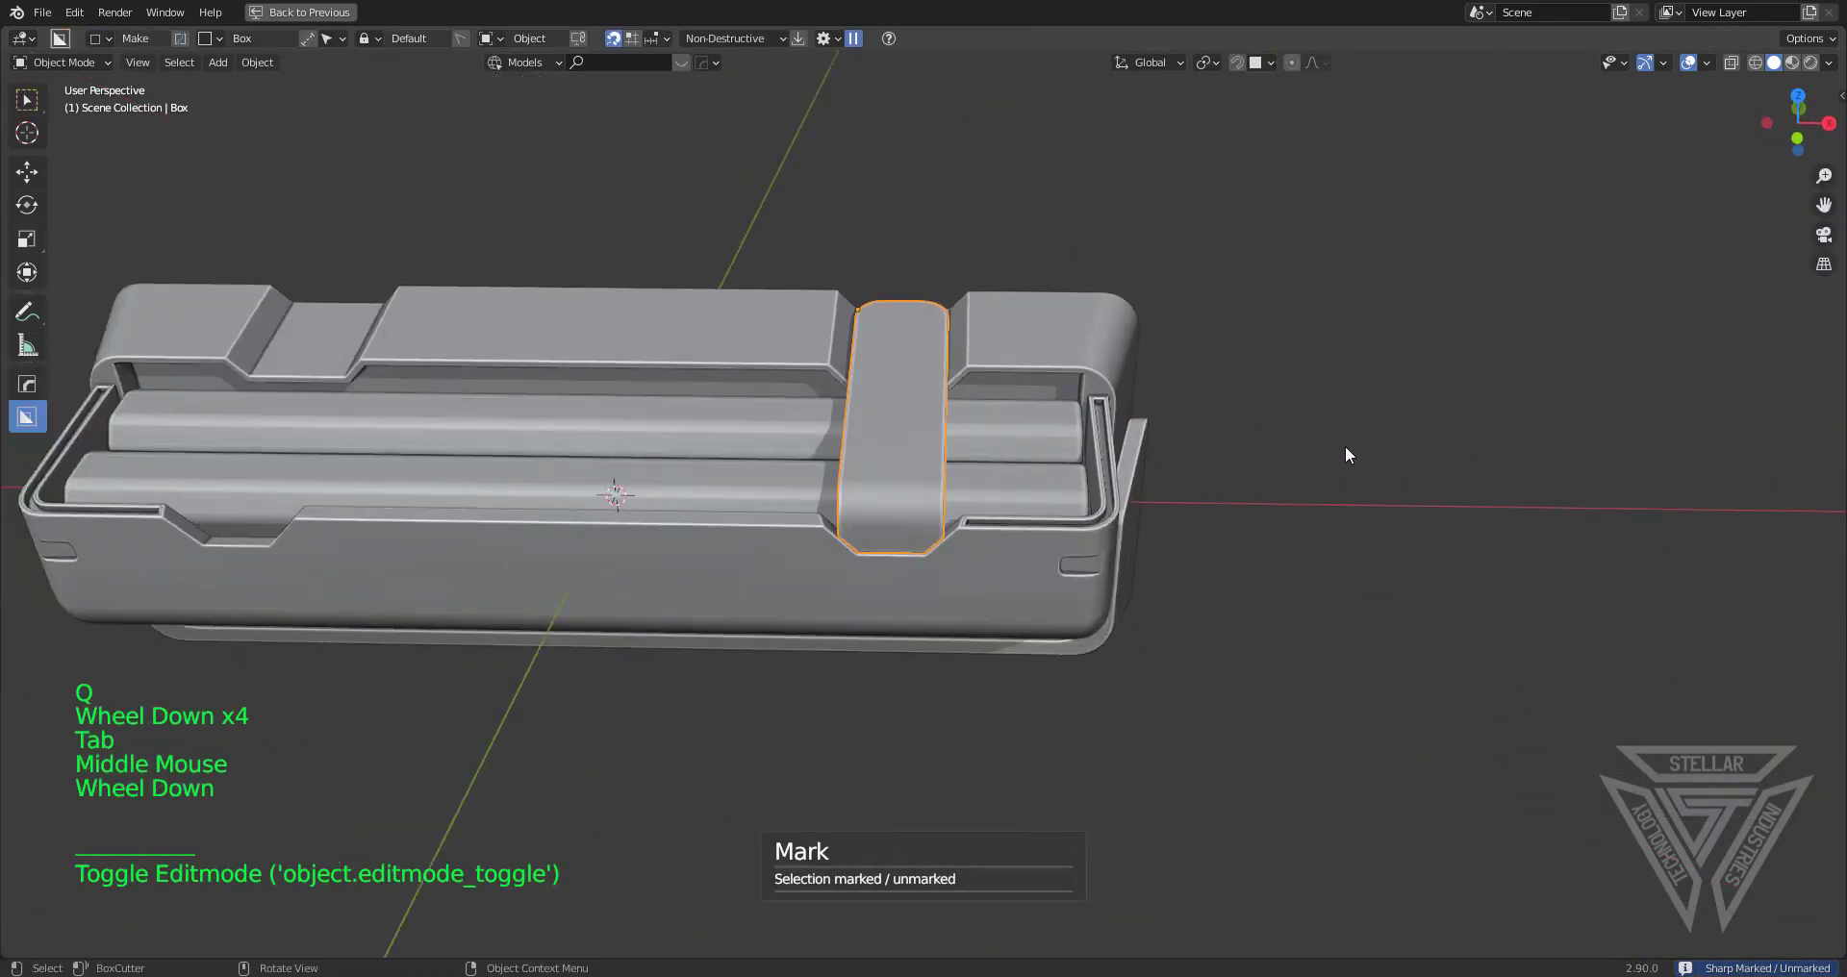
Set the strap's origin to the centre of its own geometry
{"action": "left_click", "coordinate": [1036, 362], "text": "shift"}
{"action": "key", "text": "Escape"}
{"action": "left_click", "coordinate": [898, 425]}
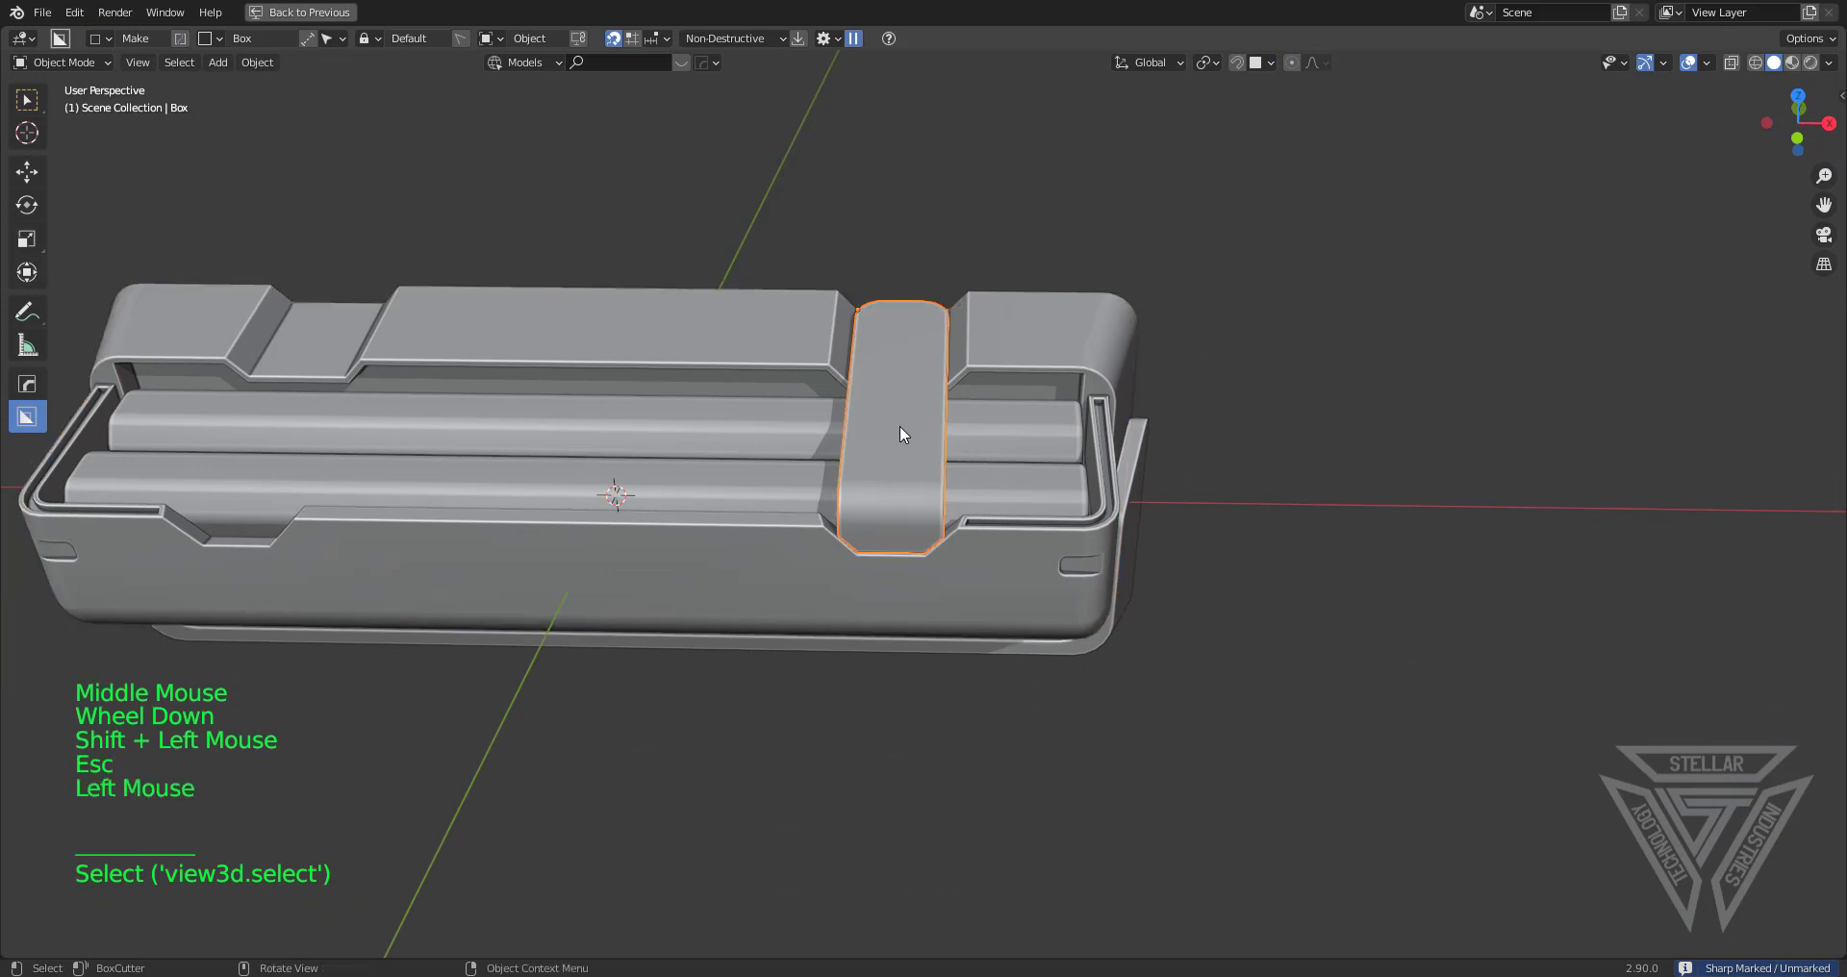
{"action": "scroll", "coordinate": [910, 433], "scroll_direction": "up", "scroll_amount": 3}
{"action": "scroll", "coordinate": [915, 414], "scroll_direction": "down", "scroll_amount": 3}
{"action": "middle_click_drag", "start_coordinate": [915, 413], "coordinate": [991, 401], "text": "shift"}
{"action": "key", "text": "shift+s"}
{"action": "left_click", "coordinate": [1012, 294]}
{"action": "scroll", "coordinate": [1037, 424], "scroll_direction": "up", "scroll_amount": 1}
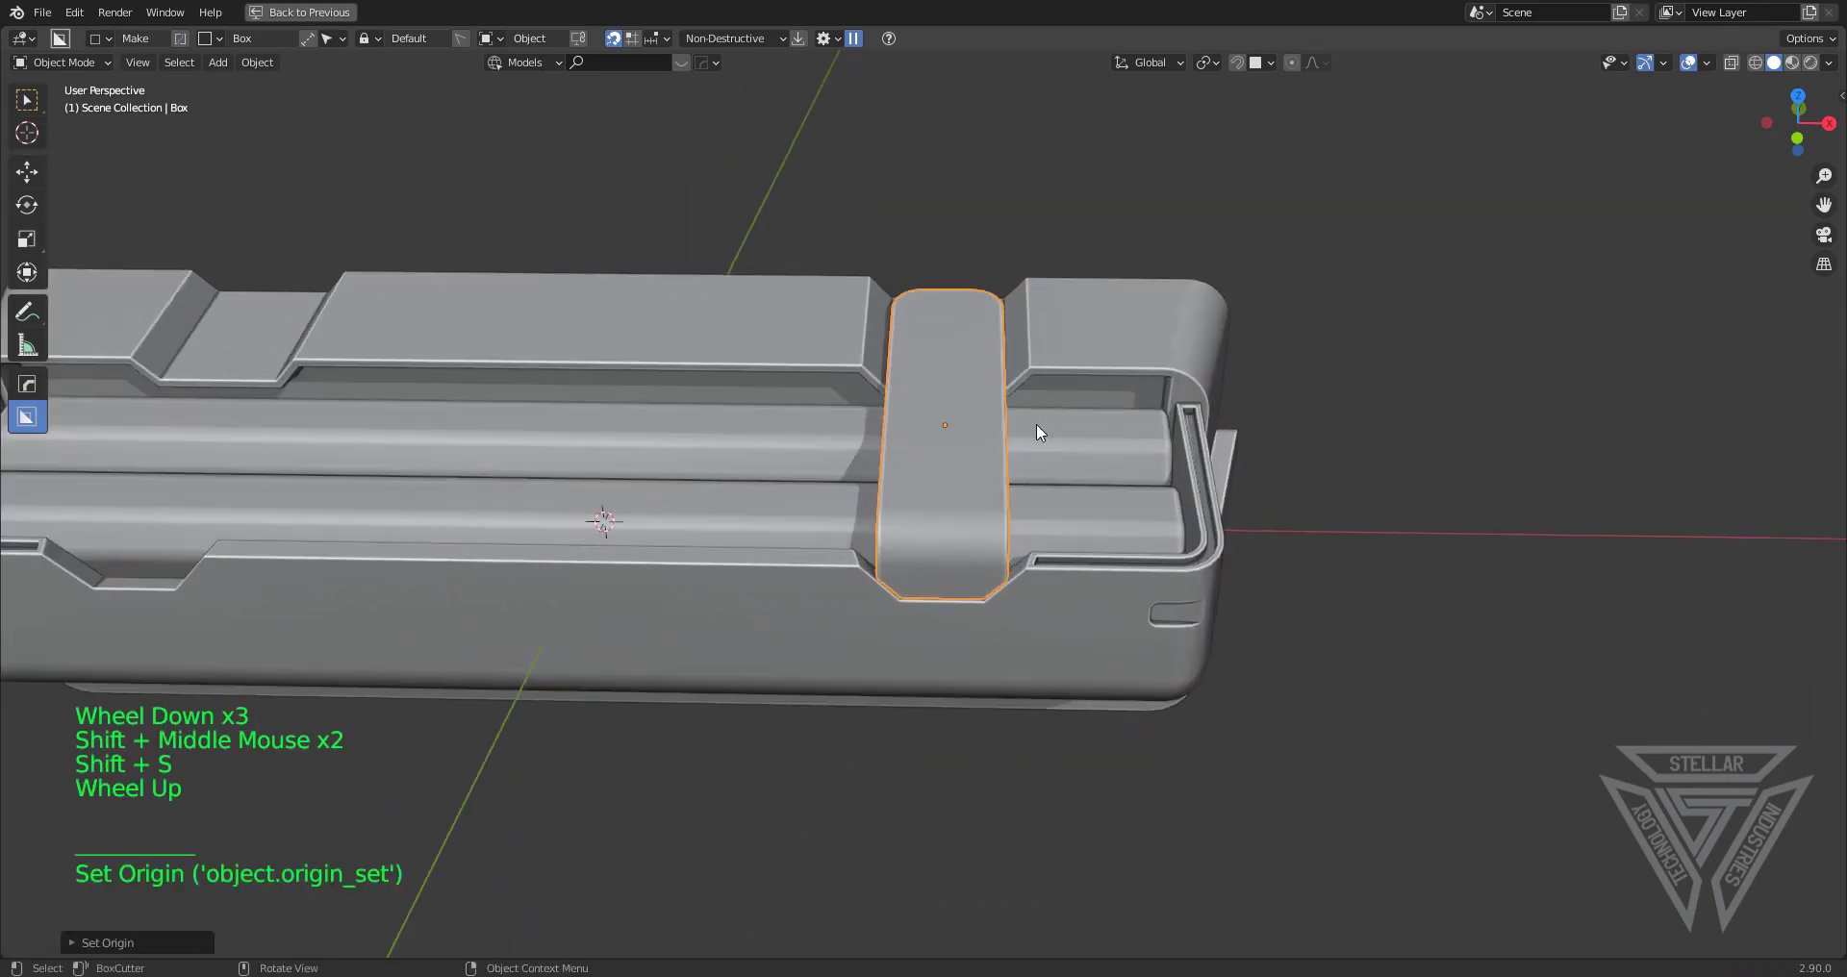
Mirror the strap across its own X axis with bisect and move the mirror modifier ahead of the bevel
{"action": "key", "text": "alt+x"}
{"action": "left_click", "coordinate": [1111, 434]}
{"action": "middle_click_drag", "start_coordinate": [1082, 441], "coordinate": [1209, 499], "text": "shift"}
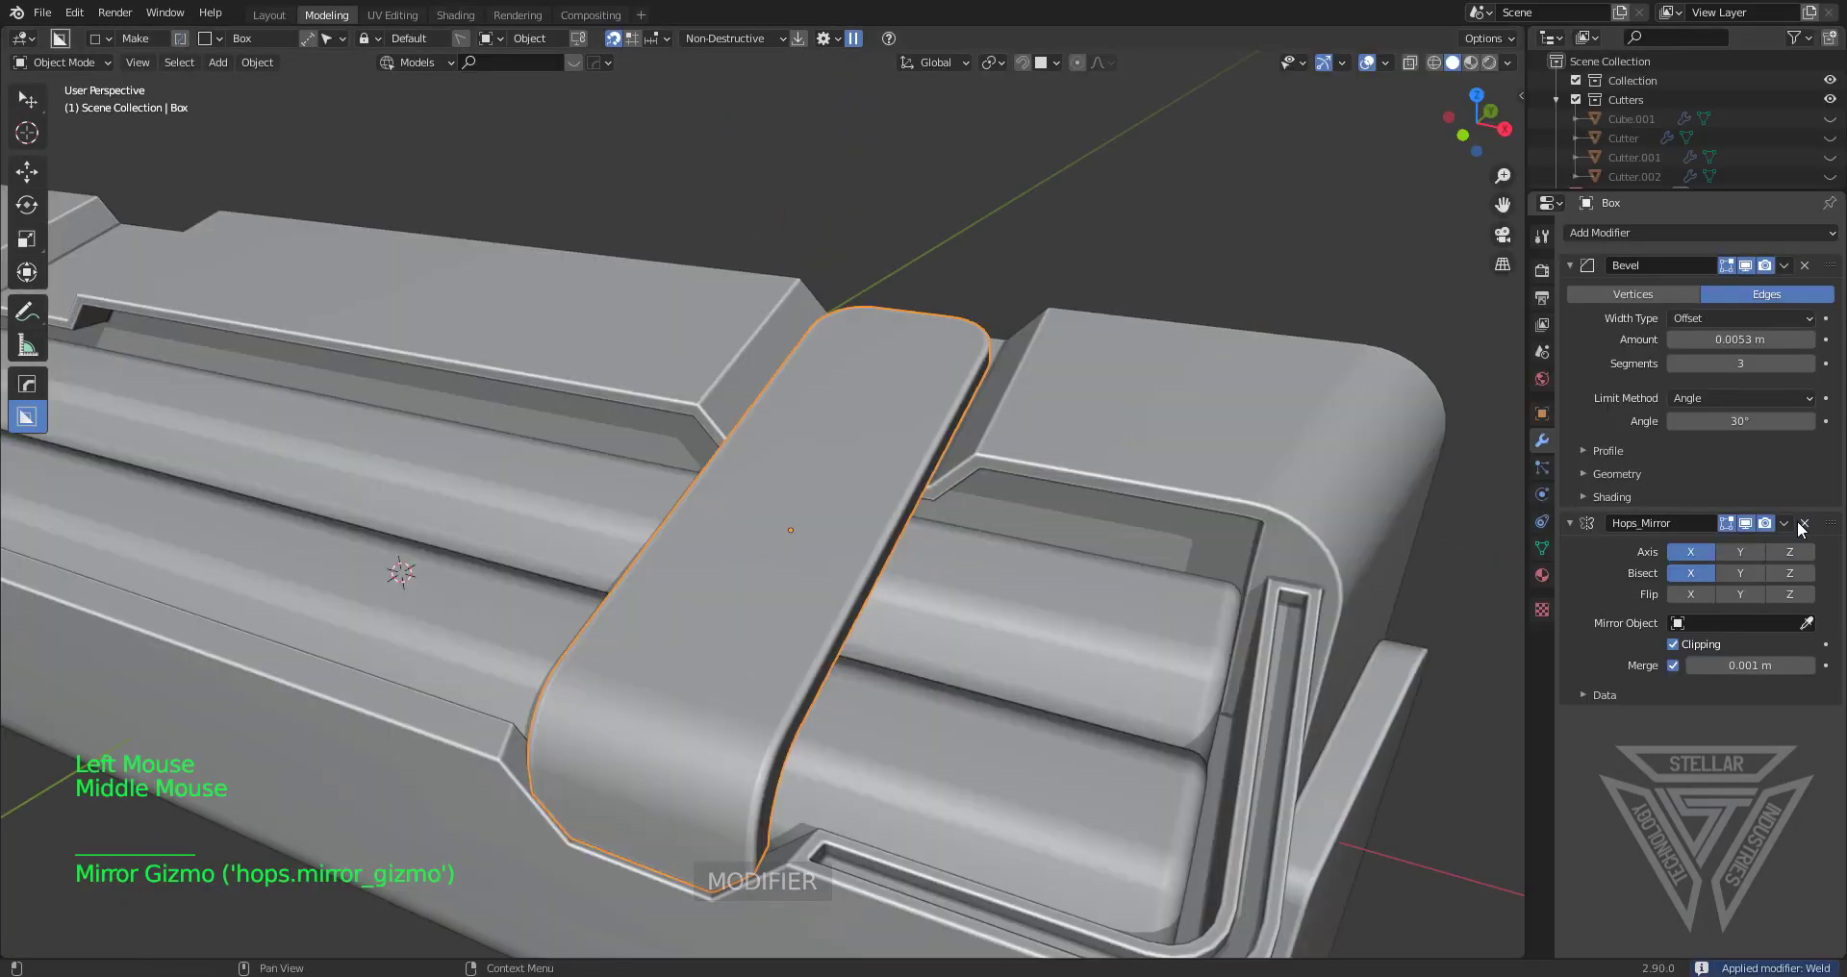
{"action": "left_click", "coordinate": [1784, 523]}
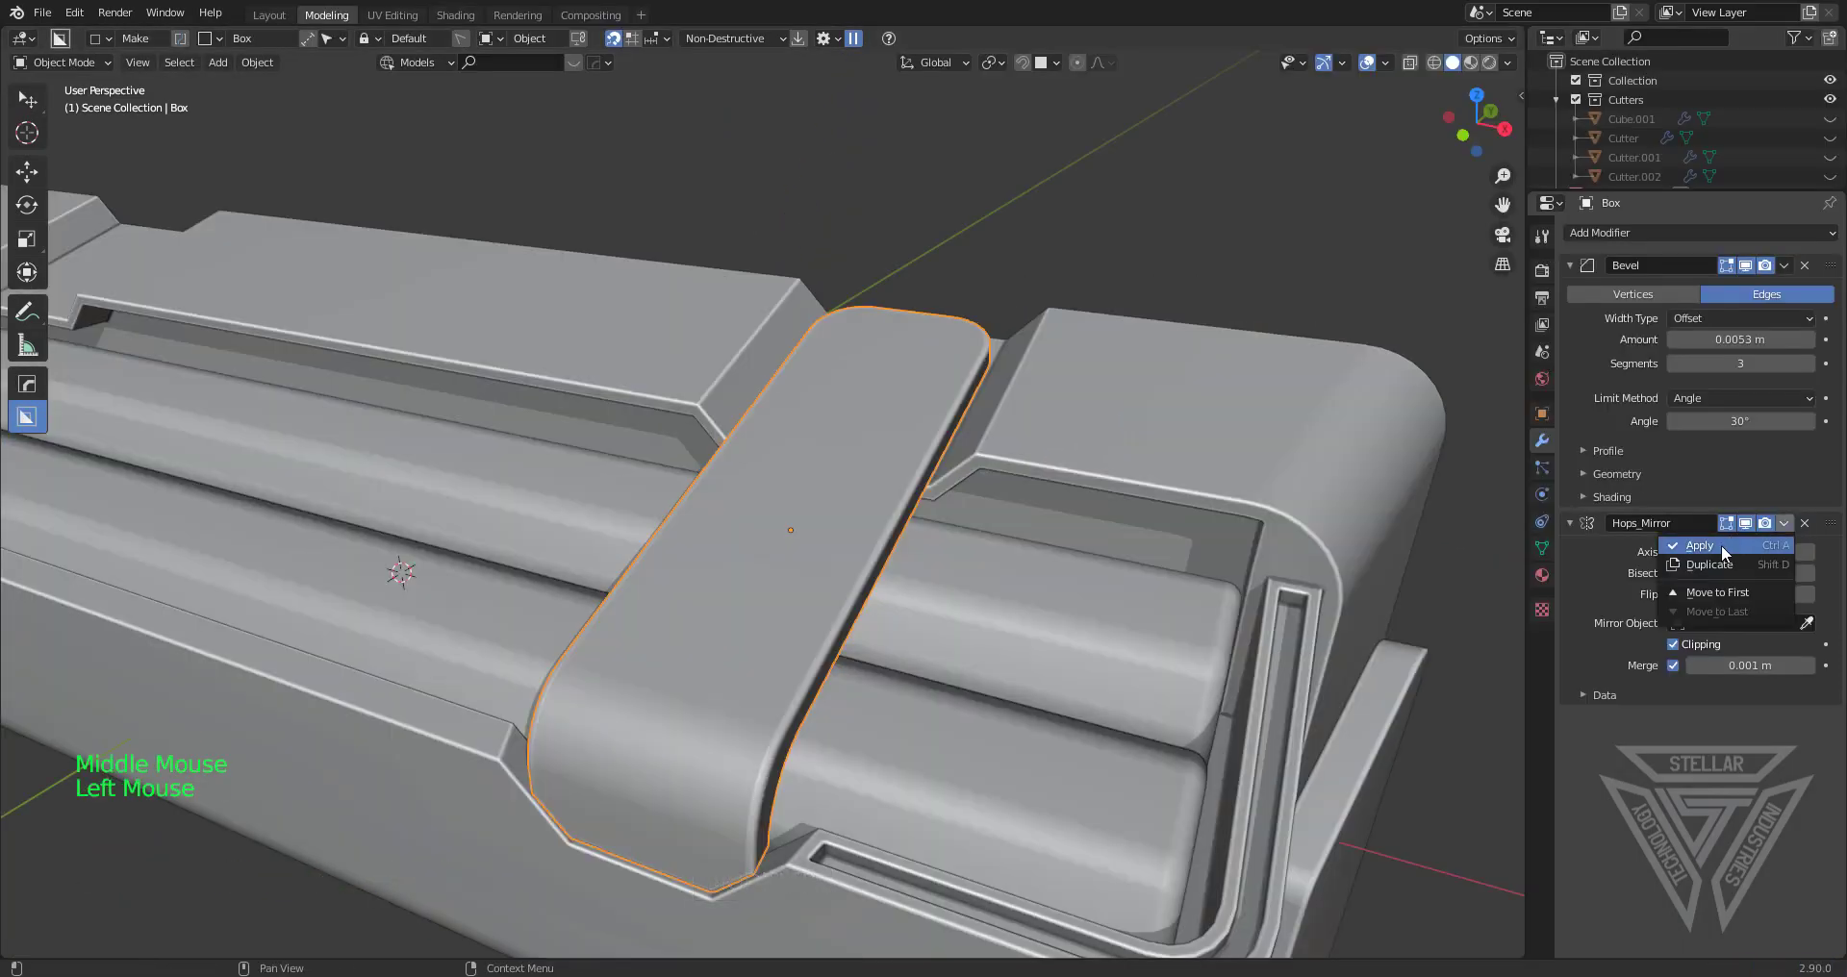
{"action": "left_click", "coordinate": [1785, 528]}
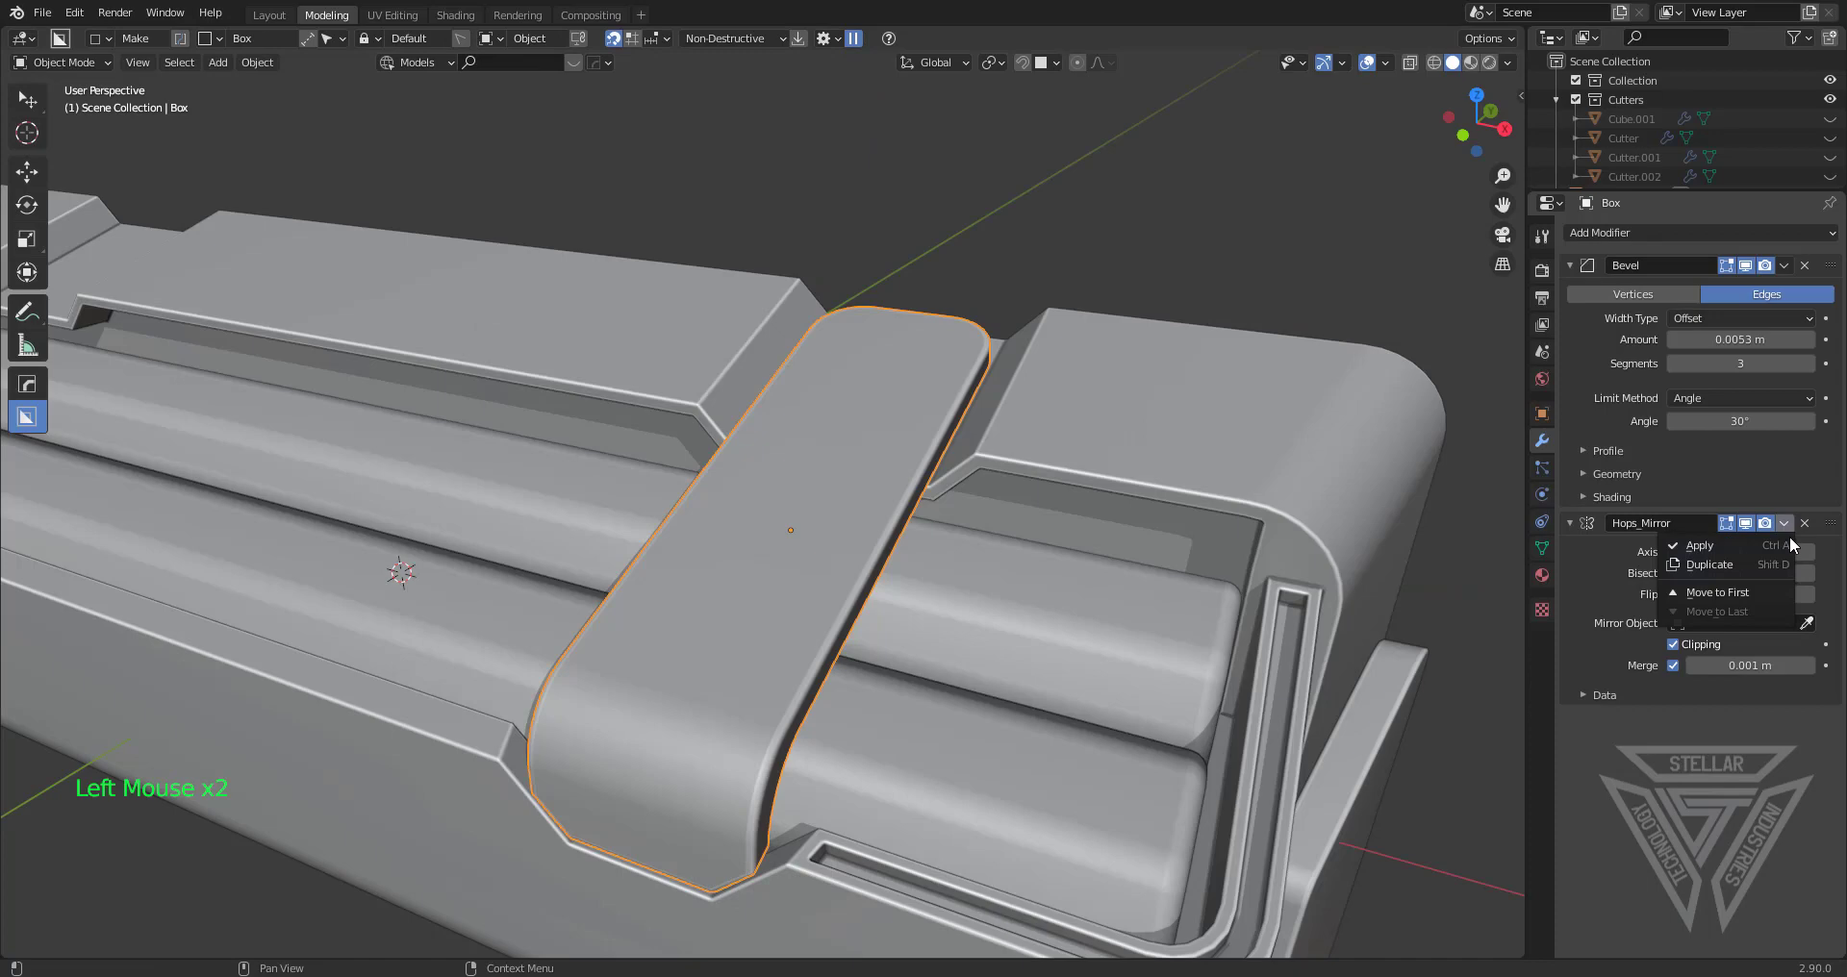
{"action": "left_click", "coordinate": [1751, 592]}
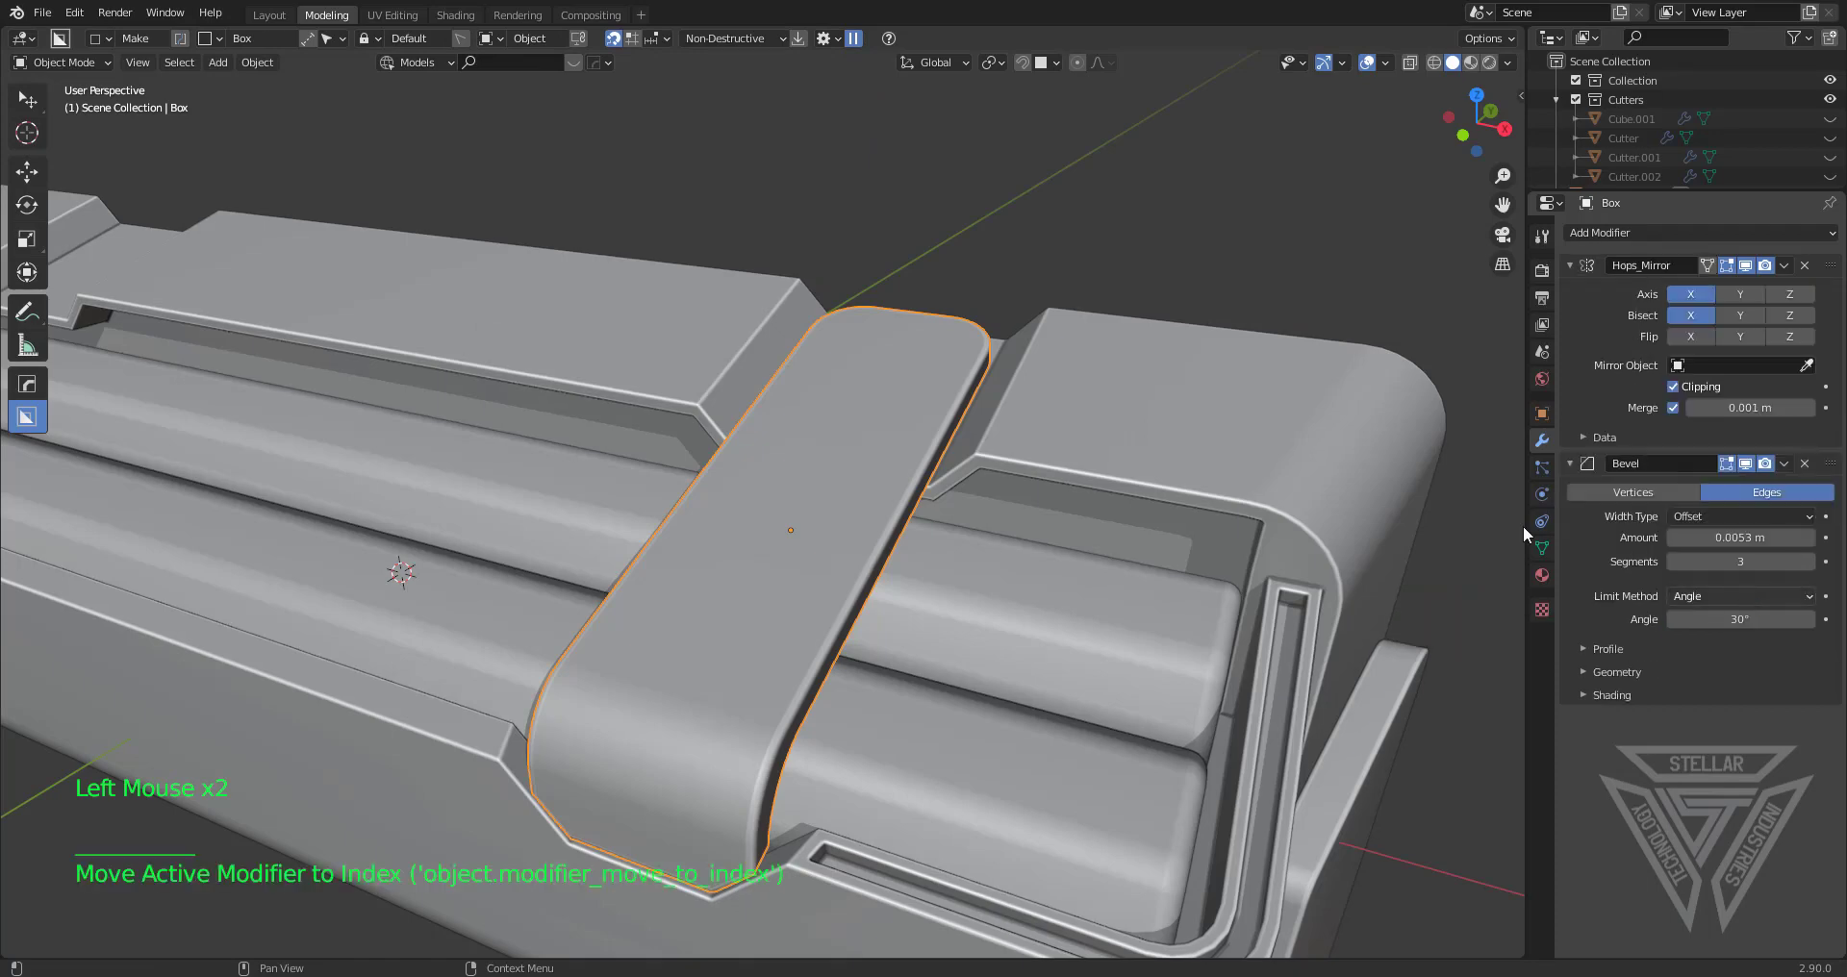
{"action": "key", "text": "Tab"}
{"action": "left_click", "coordinate": [930, 445]}
{"action": "key", "text": "g"}
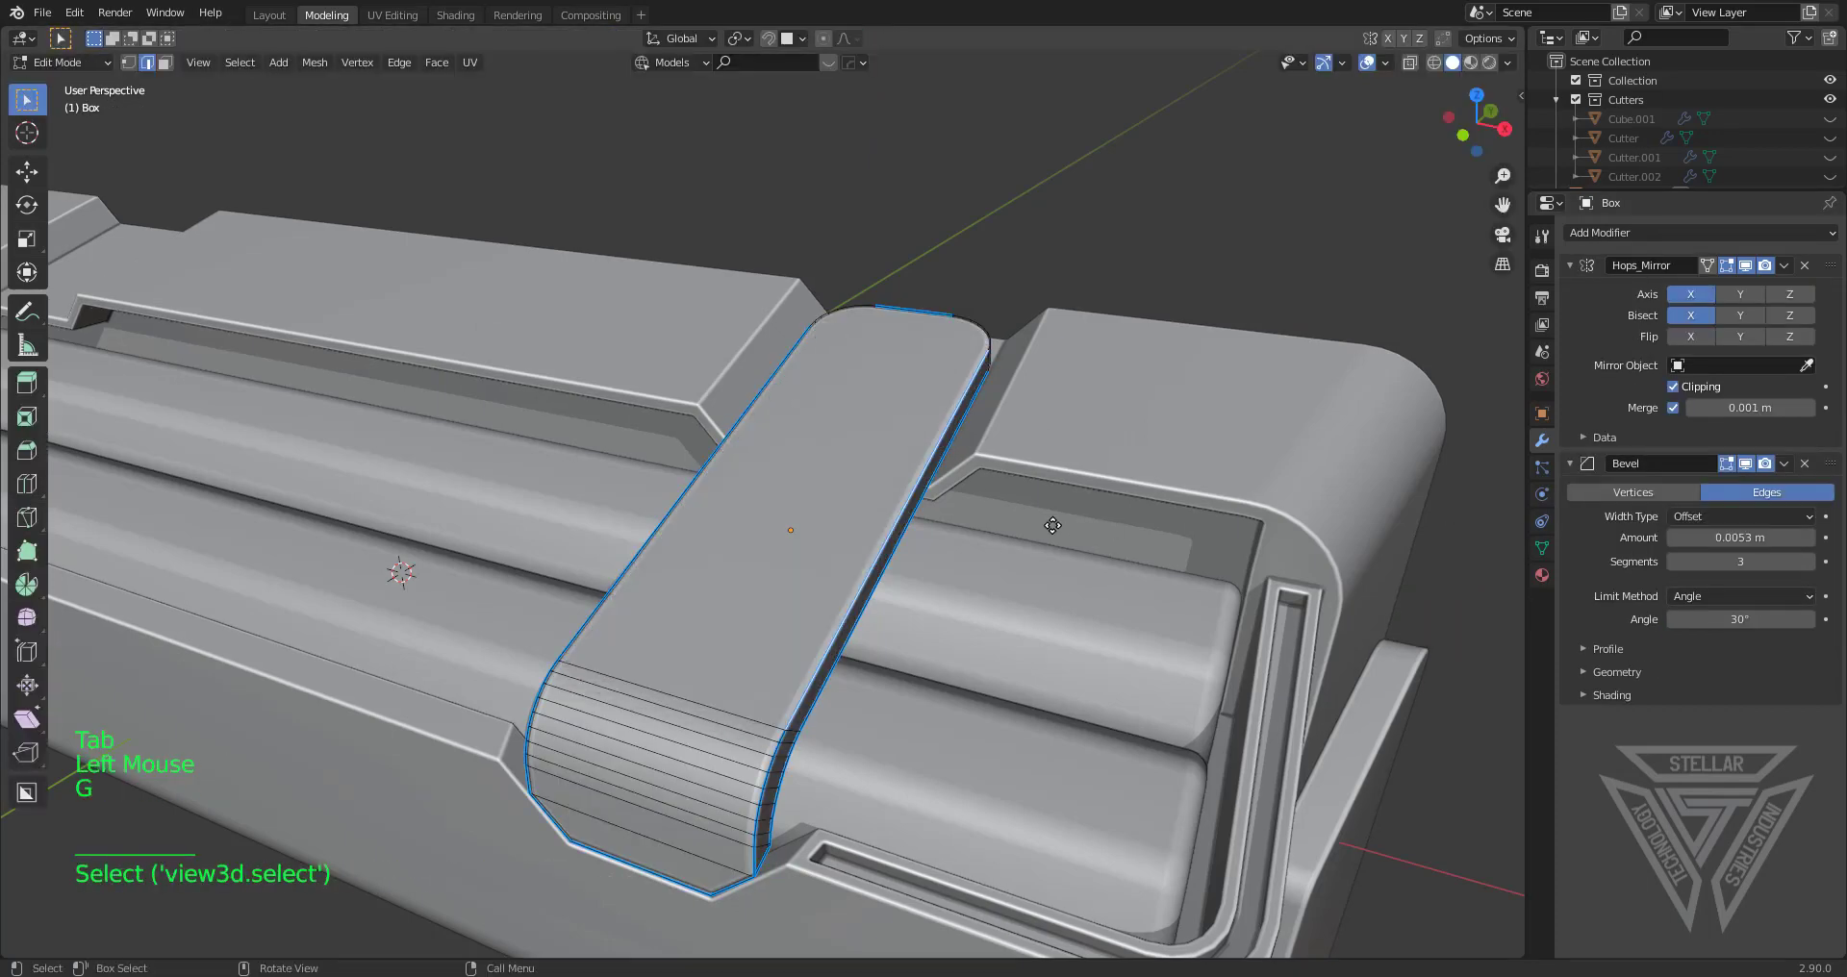
Cut a 32-vertex circular hole about 0.033 m deep near one side of the strap's back end with BoxCutter
{"action": "middle_click_drag", "start_coordinate": [967, 574], "coordinate": [1034, 664], "text": "shift"}
{"action": "middle_click_drag", "start_coordinate": [1034, 663], "coordinate": [1088, 717]}
{"action": "scroll", "coordinate": [1106, 674], "scroll_direction": "up", "scroll_amount": 2}
{"action": "middle_click_drag", "start_coordinate": [1121, 649], "coordinate": [1012, 565], "text": "shift"}
{"action": "key", "text": "Tab"}
{"action": "key", "text": "d"}
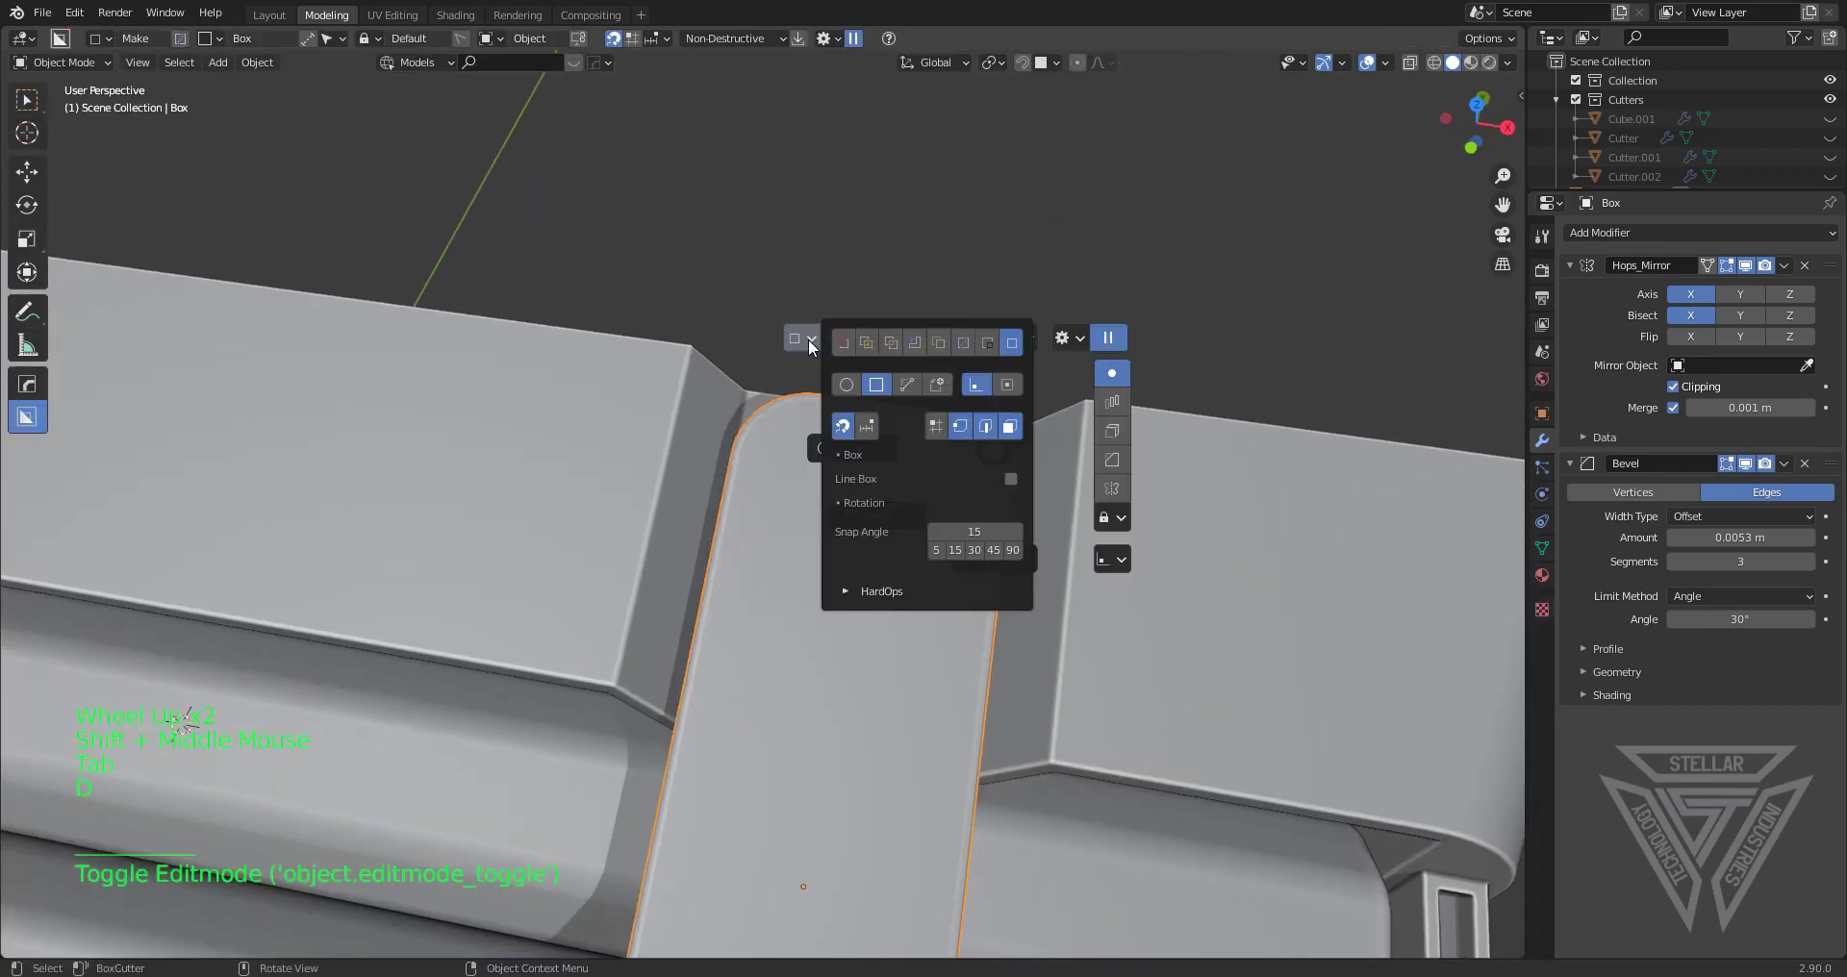
{"action": "left_click", "coordinate": [847, 385]}
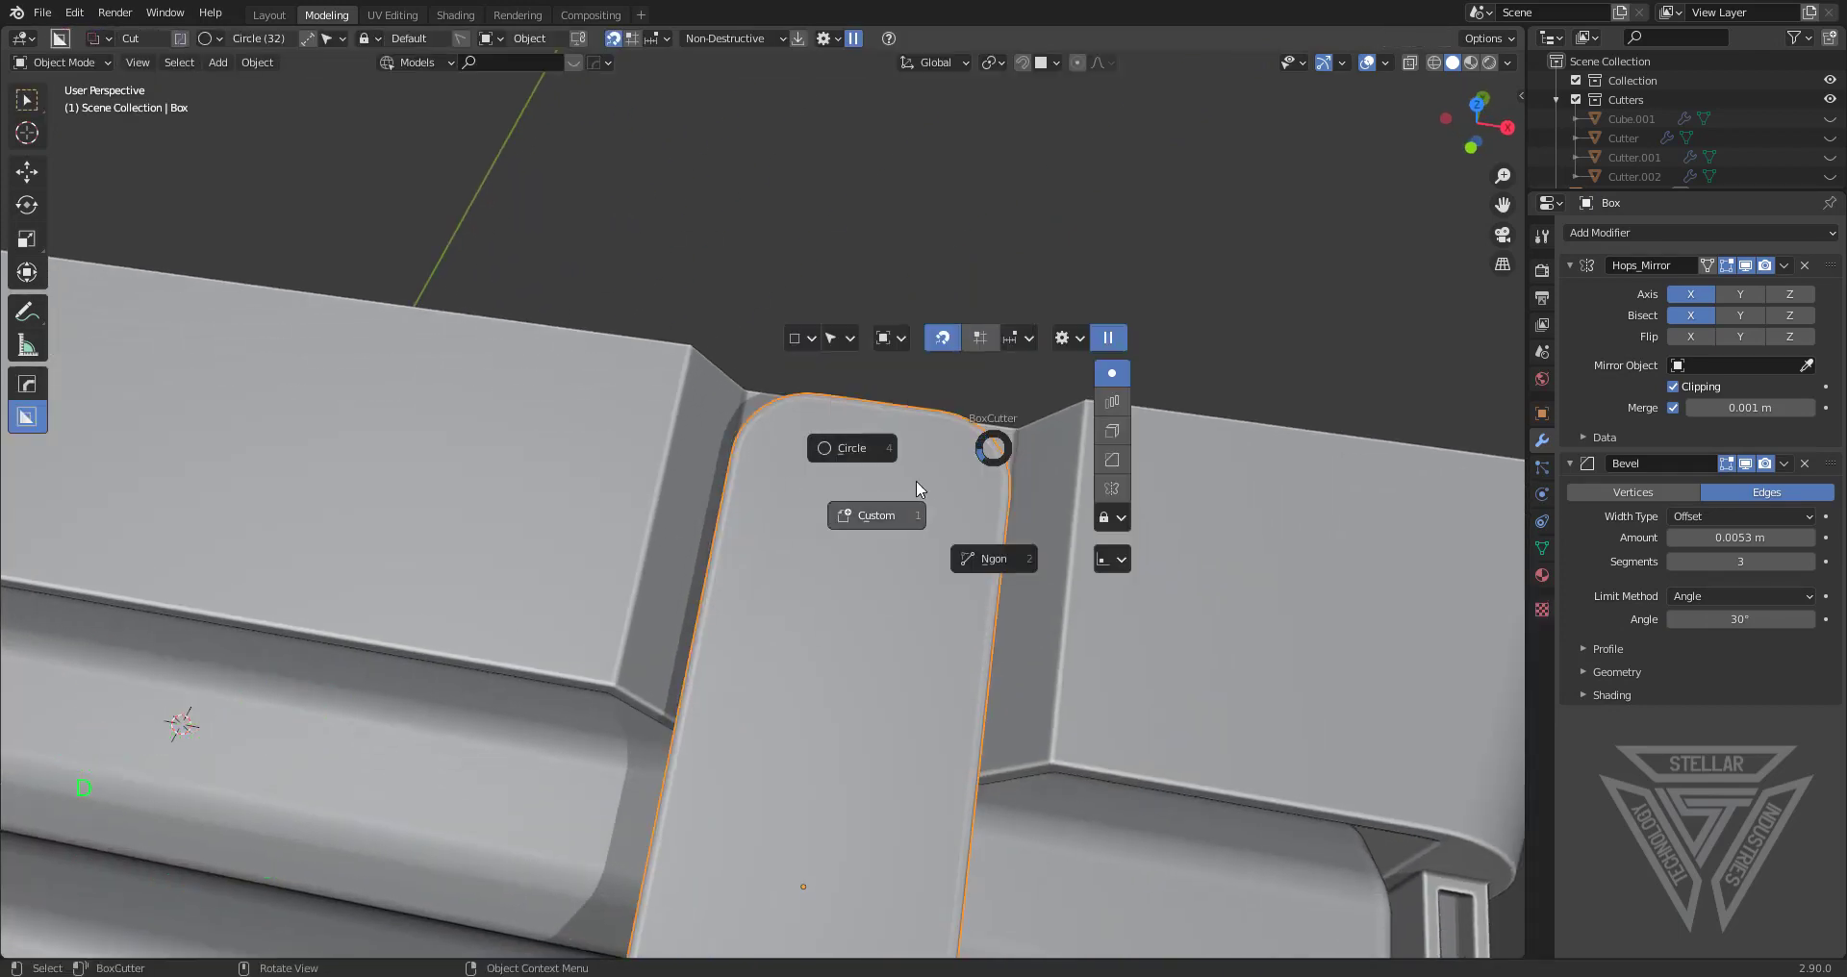
{"action": "left_click", "coordinate": [858, 452]}
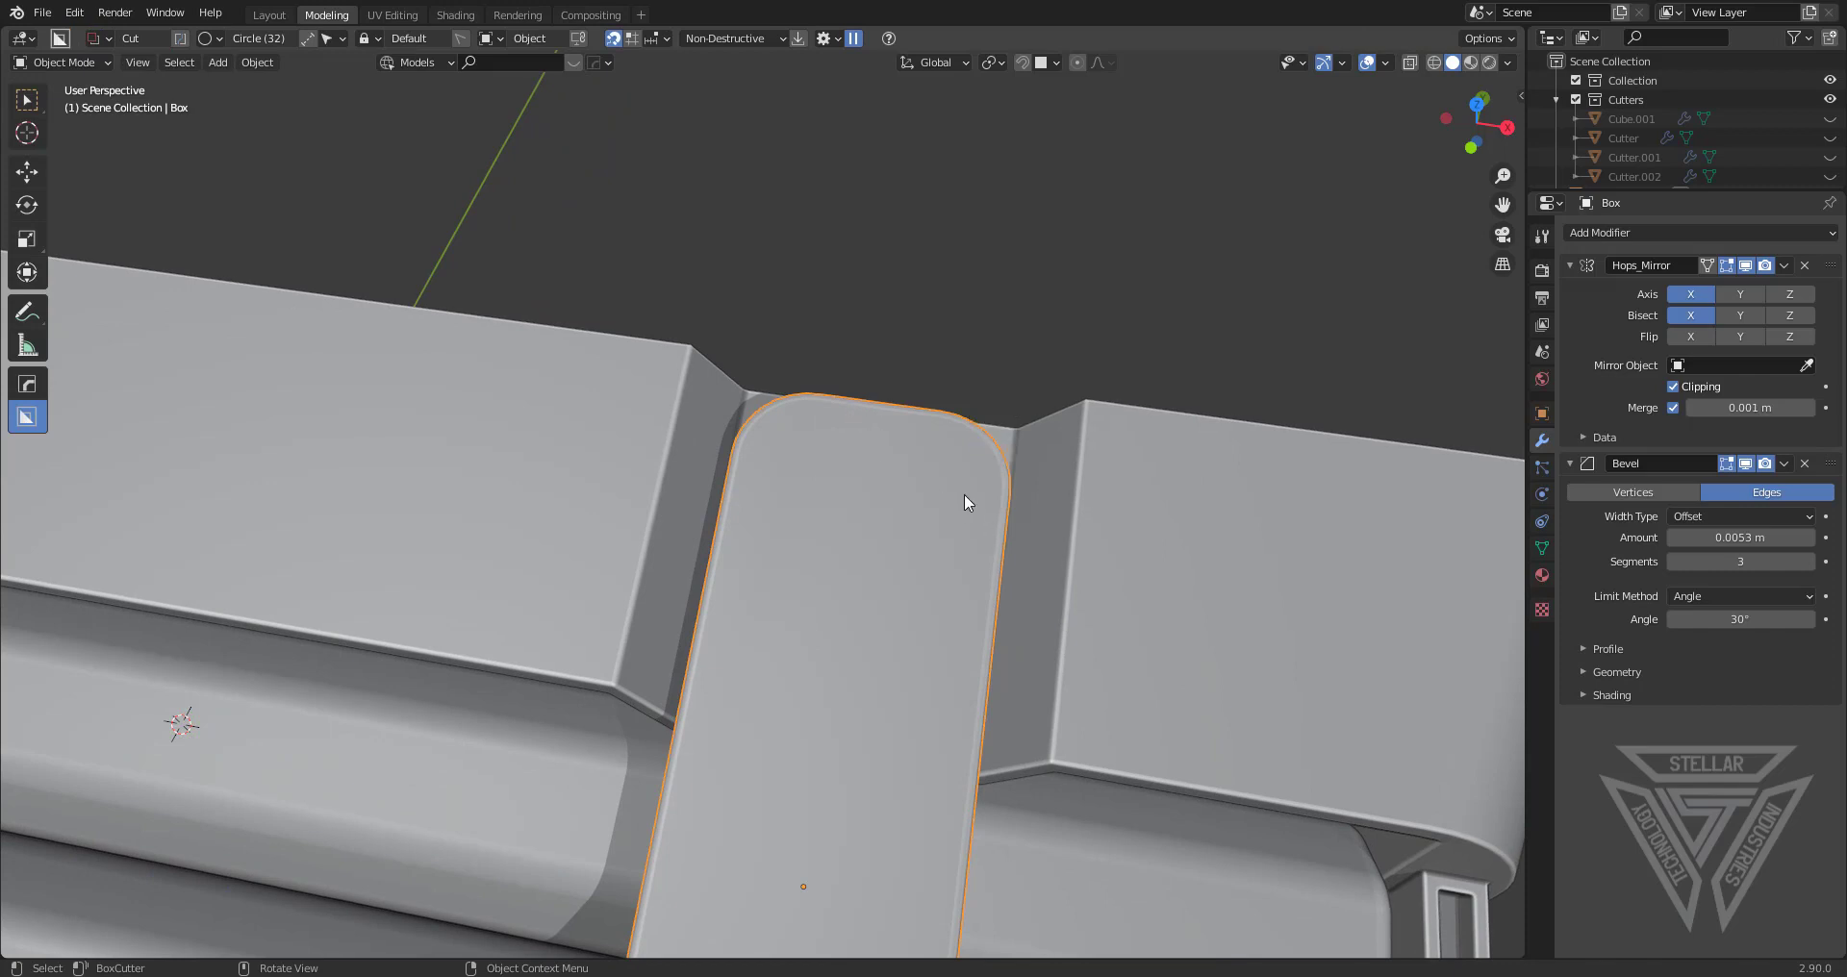
{"action": "key", "text": "ctrl"}
{"action": "left_click_drag", "start_coordinate": [956, 561], "coordinate": [986, 578], "text": "ctrl"}
{"action": "key", "text": "shift"}
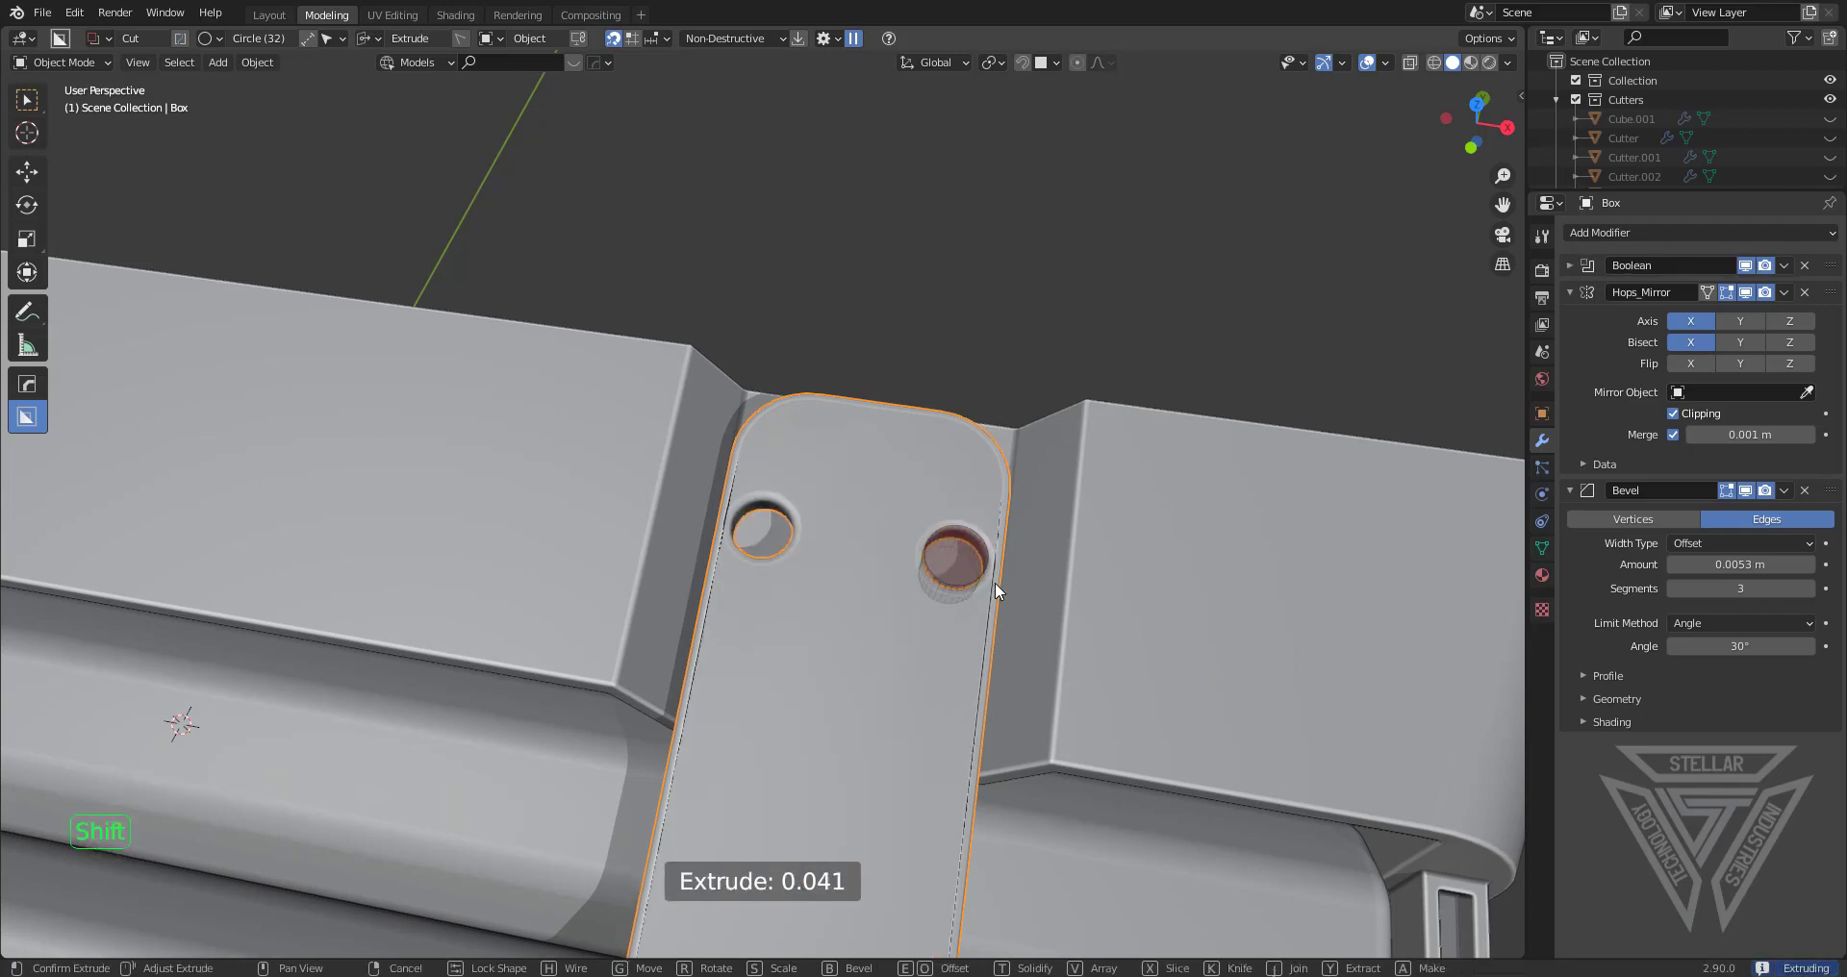
{"action": "left_click", "coordinate": [995, 592]}
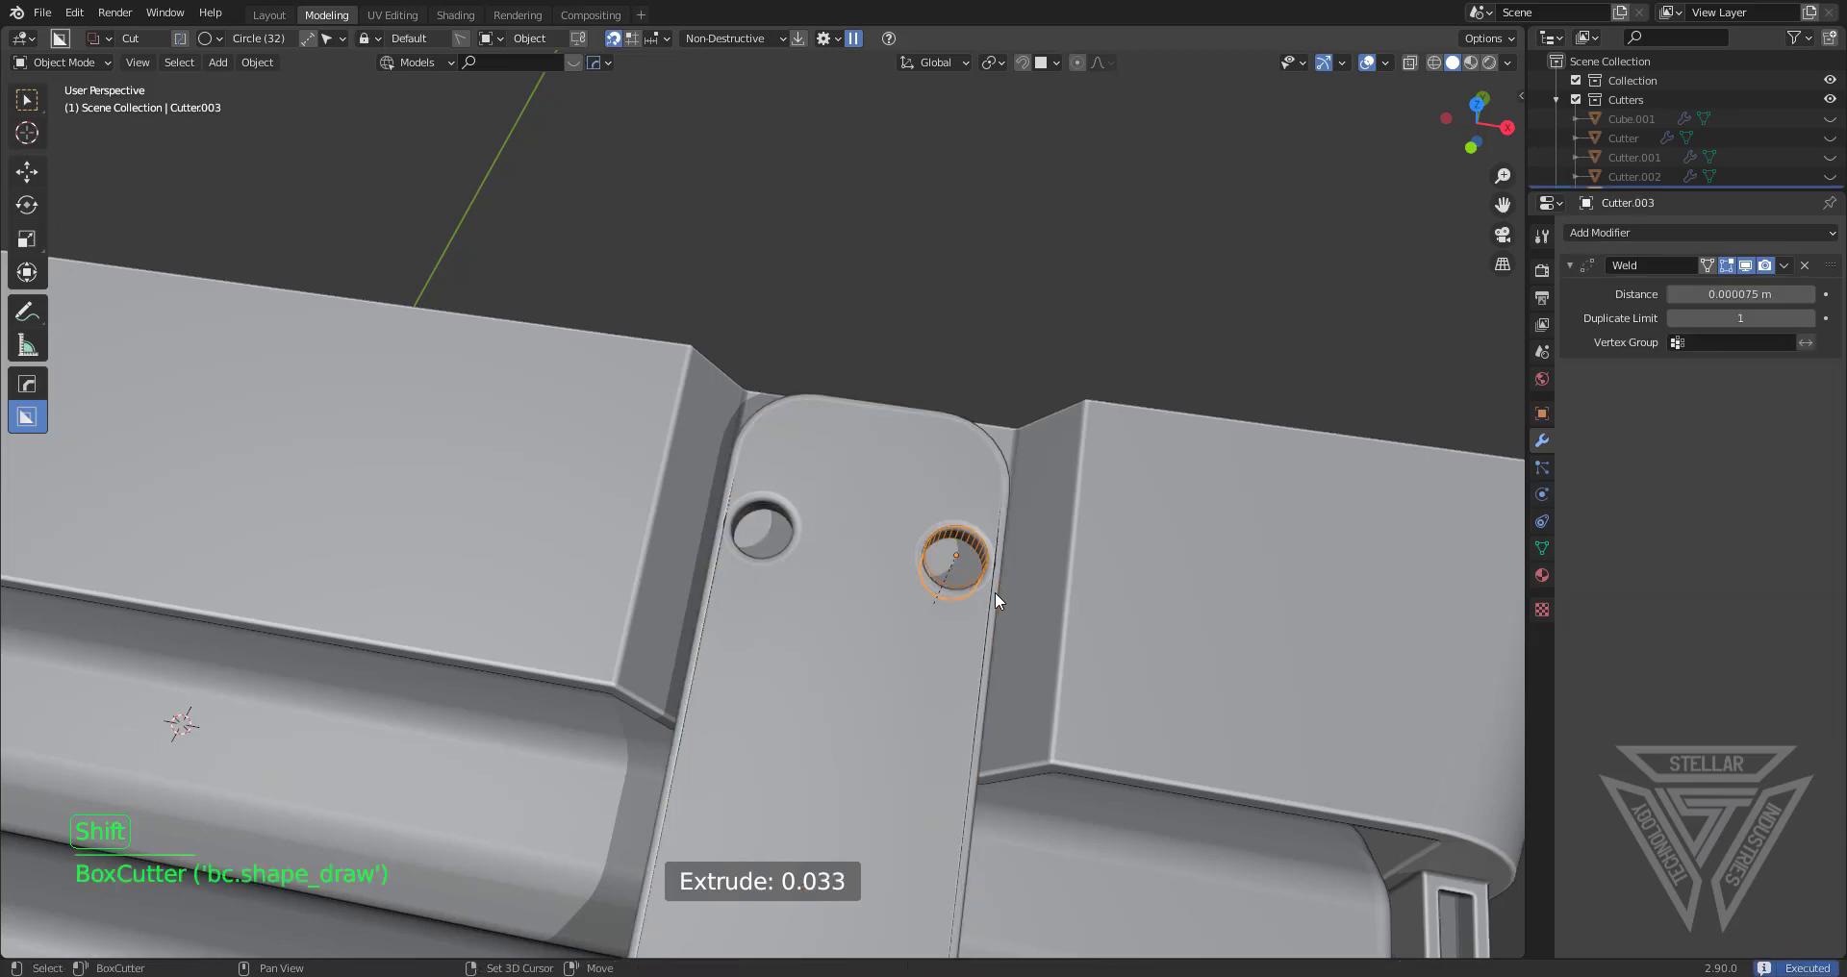
Move the hole cutter along X towards the strap's centre line and hide the cutter
{"action": "key", "text": "g"}
{"action": "key", "text": "x"}
{"action": "left_click", "coordinate": [1051, 608]}
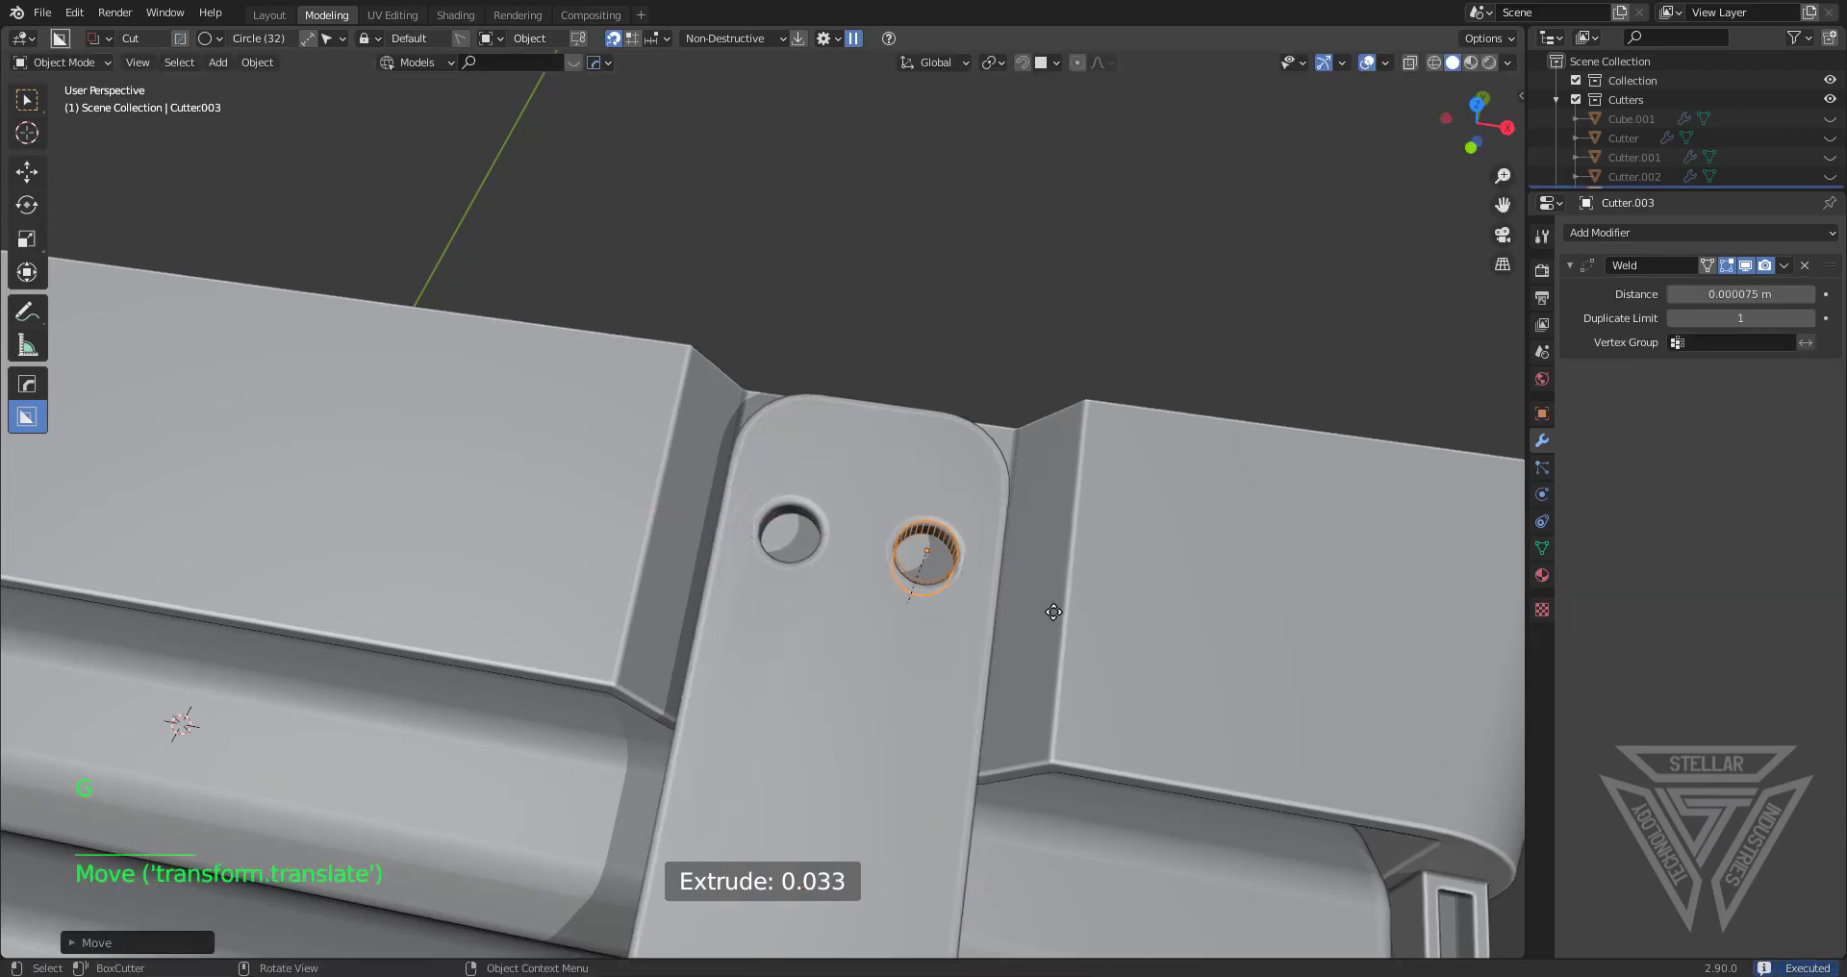
{"action": "scroll", "coordinate": [1051, 608], "scroll_direction": "up", "scroll_amount": 1}
{"action": "middle_click_drag", "start_coordinate": [1052, 608], "coordinate": [907, 585]}
{"action": "scroll", "coordinate": [935, 552], "scroll_direction": "up", "scroll_amount": 1}
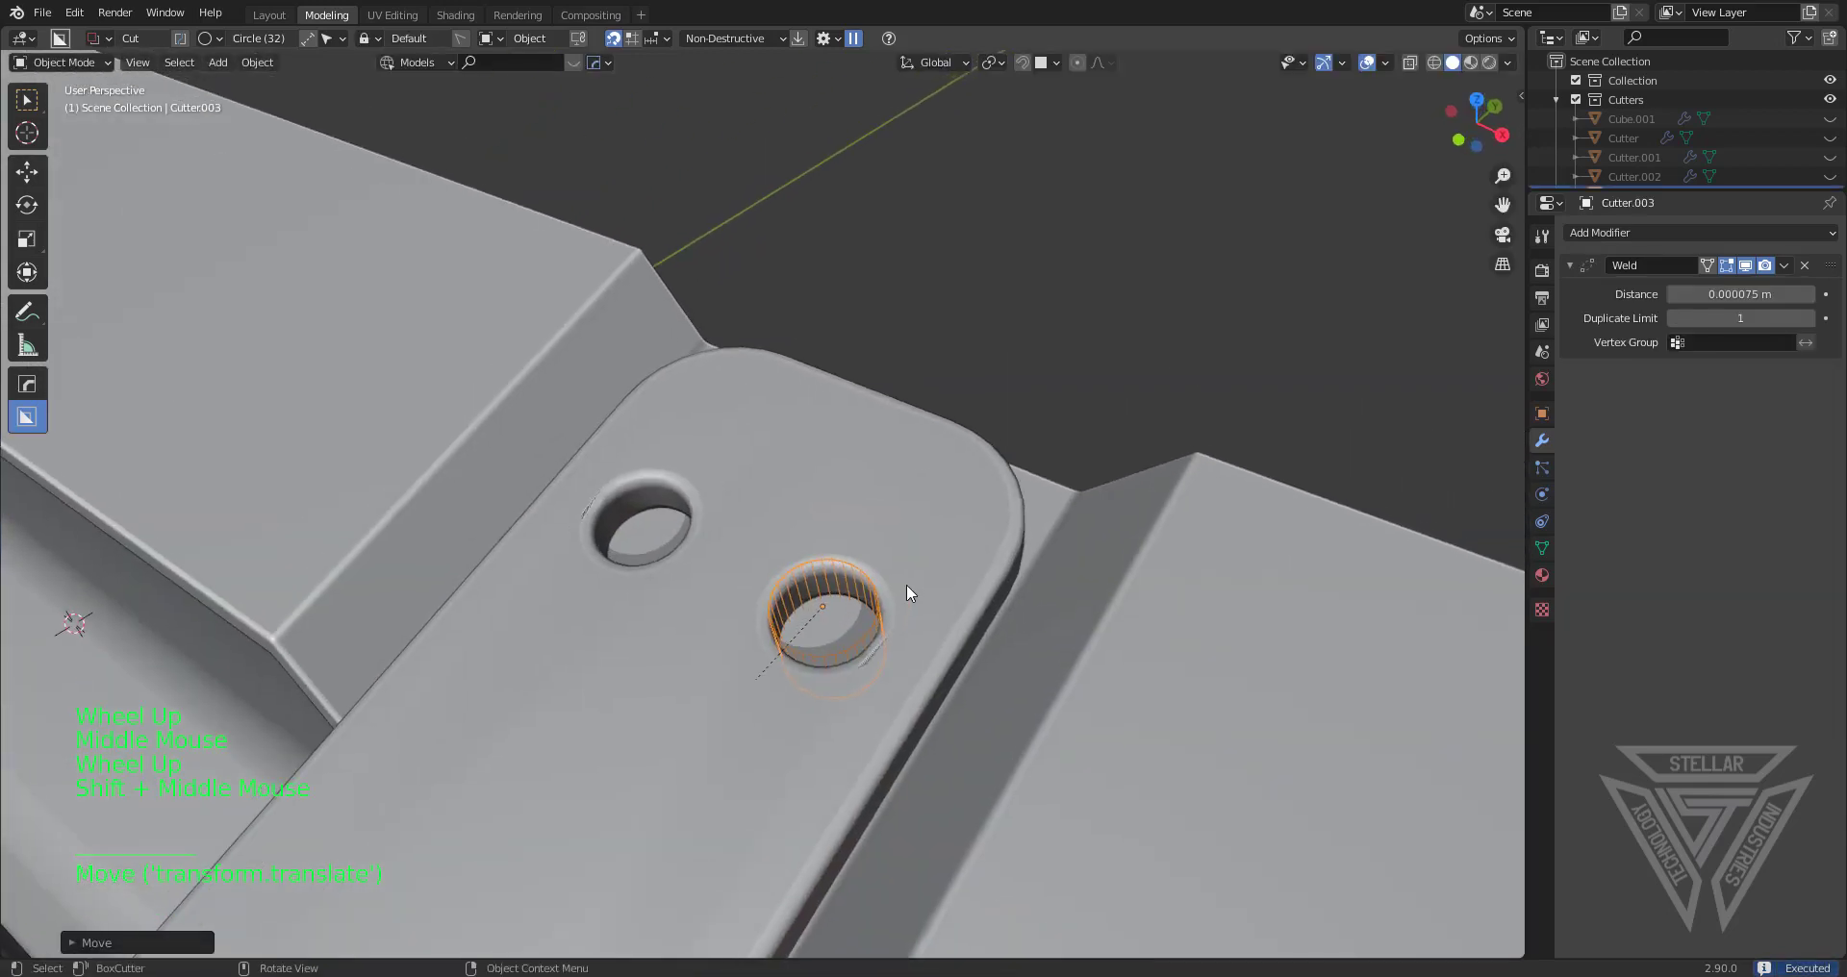
{"action": "key", "text": "h"}
From the top view, set BoxCutter to Knife mode with View alignment and the Box shape
{"action": "left_click", "coordinate": [1477, 100]}
{"action": "scroll", "coordinate": [1097, 308], "scroll_direction": "up", "scroll_amount": 2}
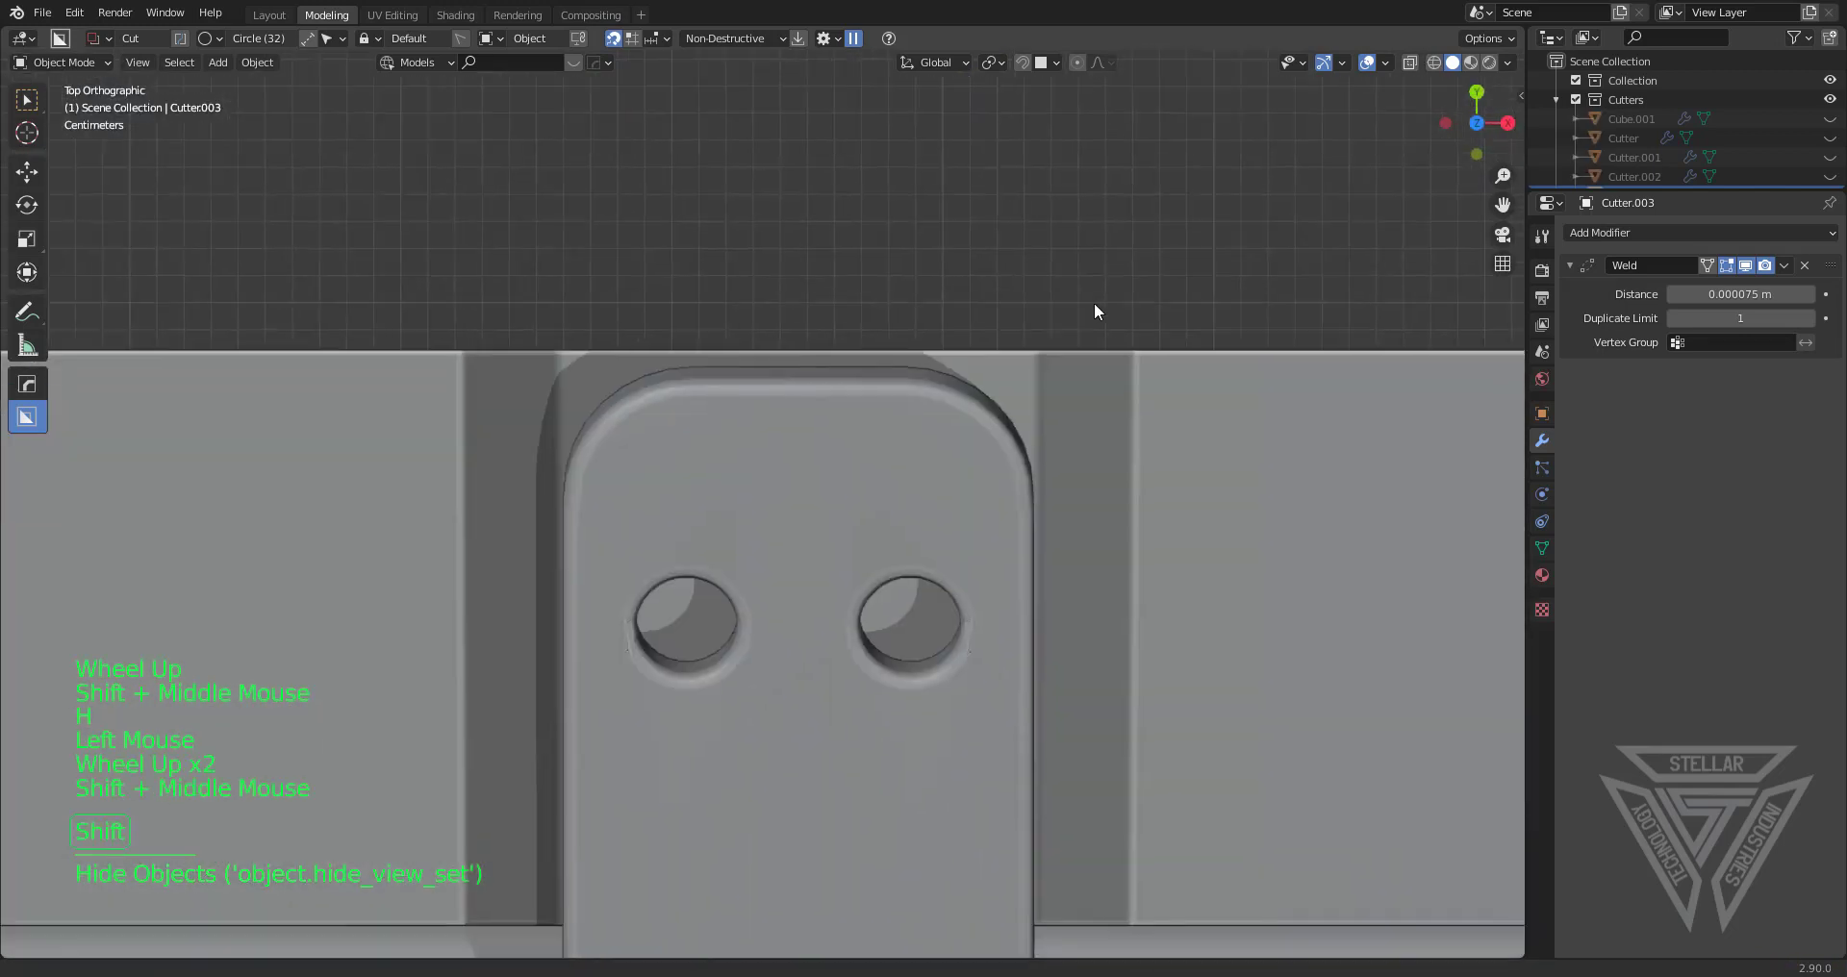
{"action": "middle_click_drag", "start_coordinate": [790, 615], "coordinate": [766, 601], "text": "shift"}
{"action": "key", "text": "d"}
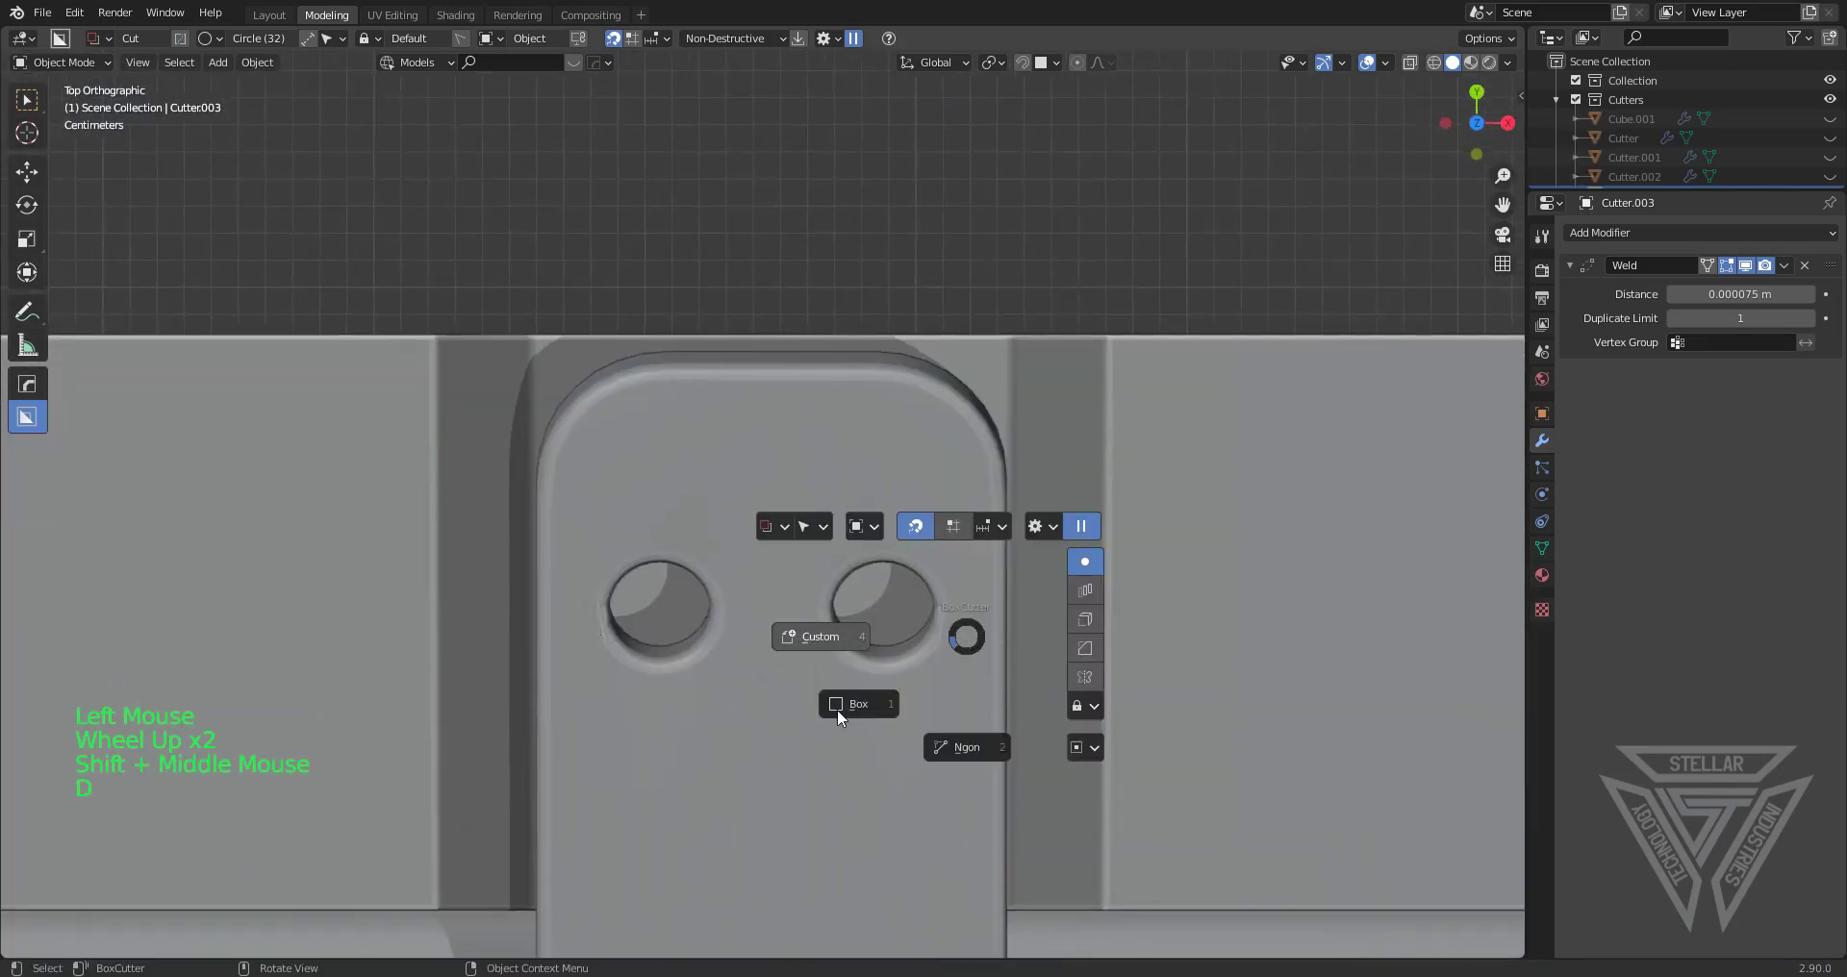
{"action": "left_click", "coordinate": [774, 529]}
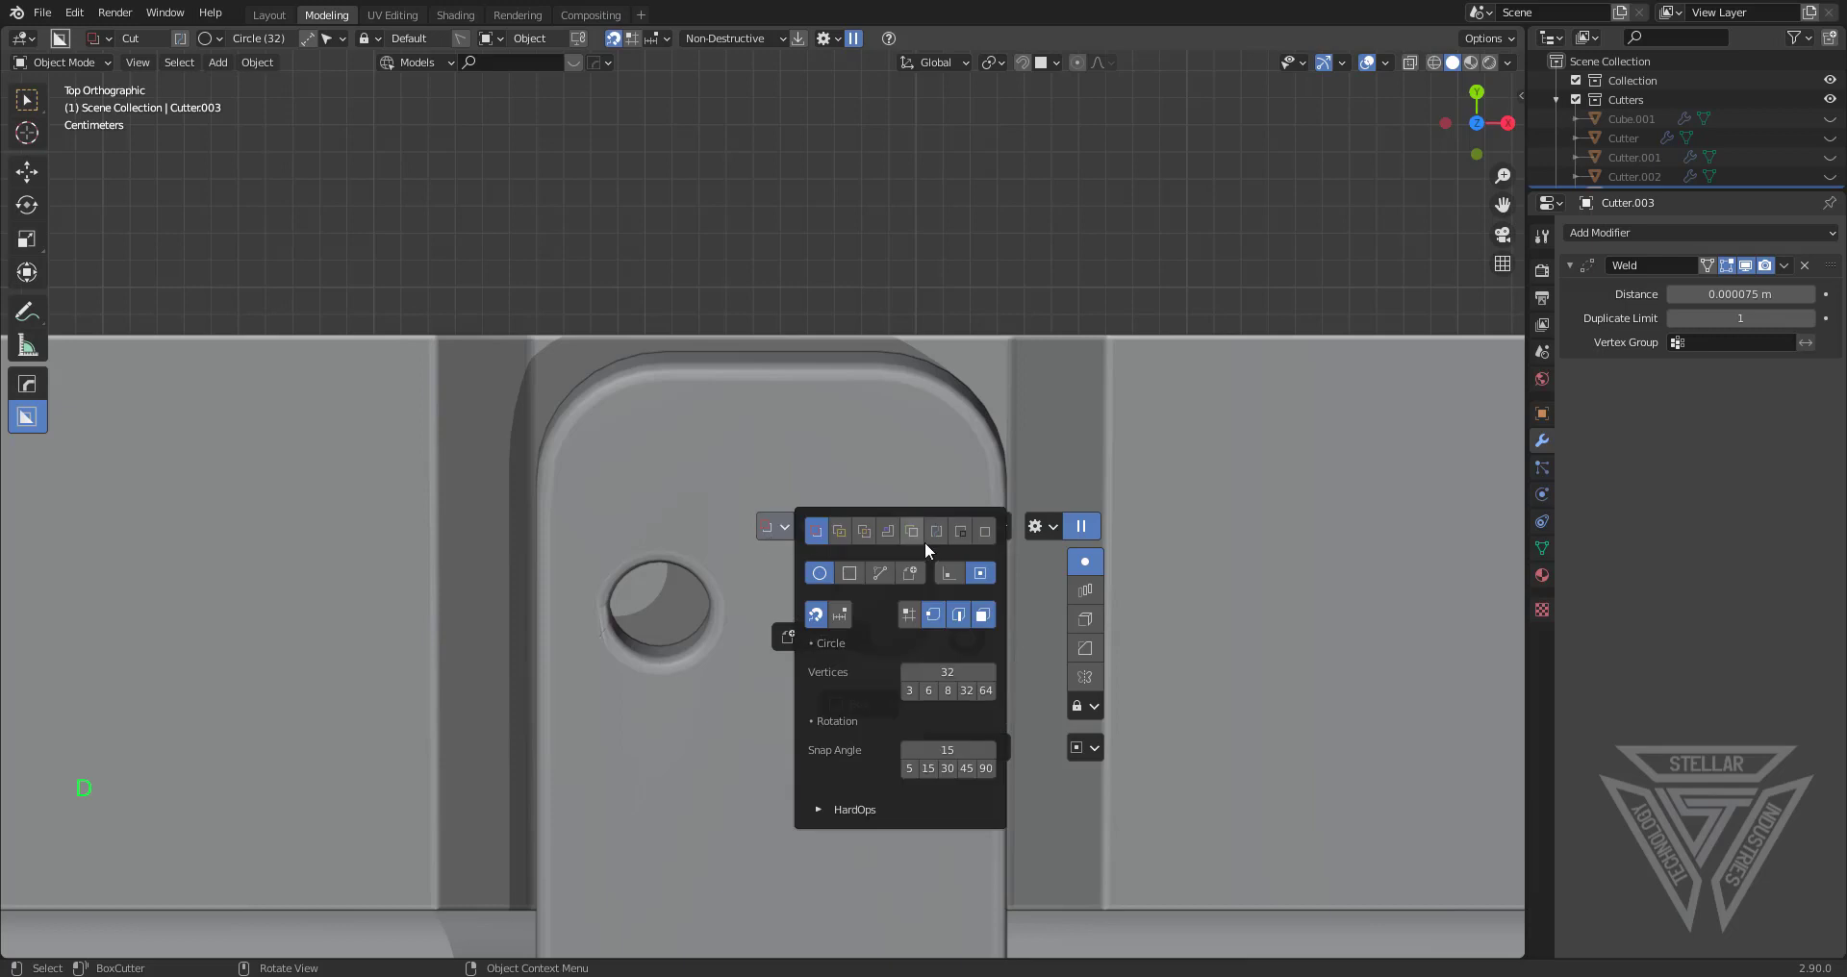
{"action": "left_click", "coordinate": [930, 535]}
{"action": "left_click", "coordinate": [862, 527]}
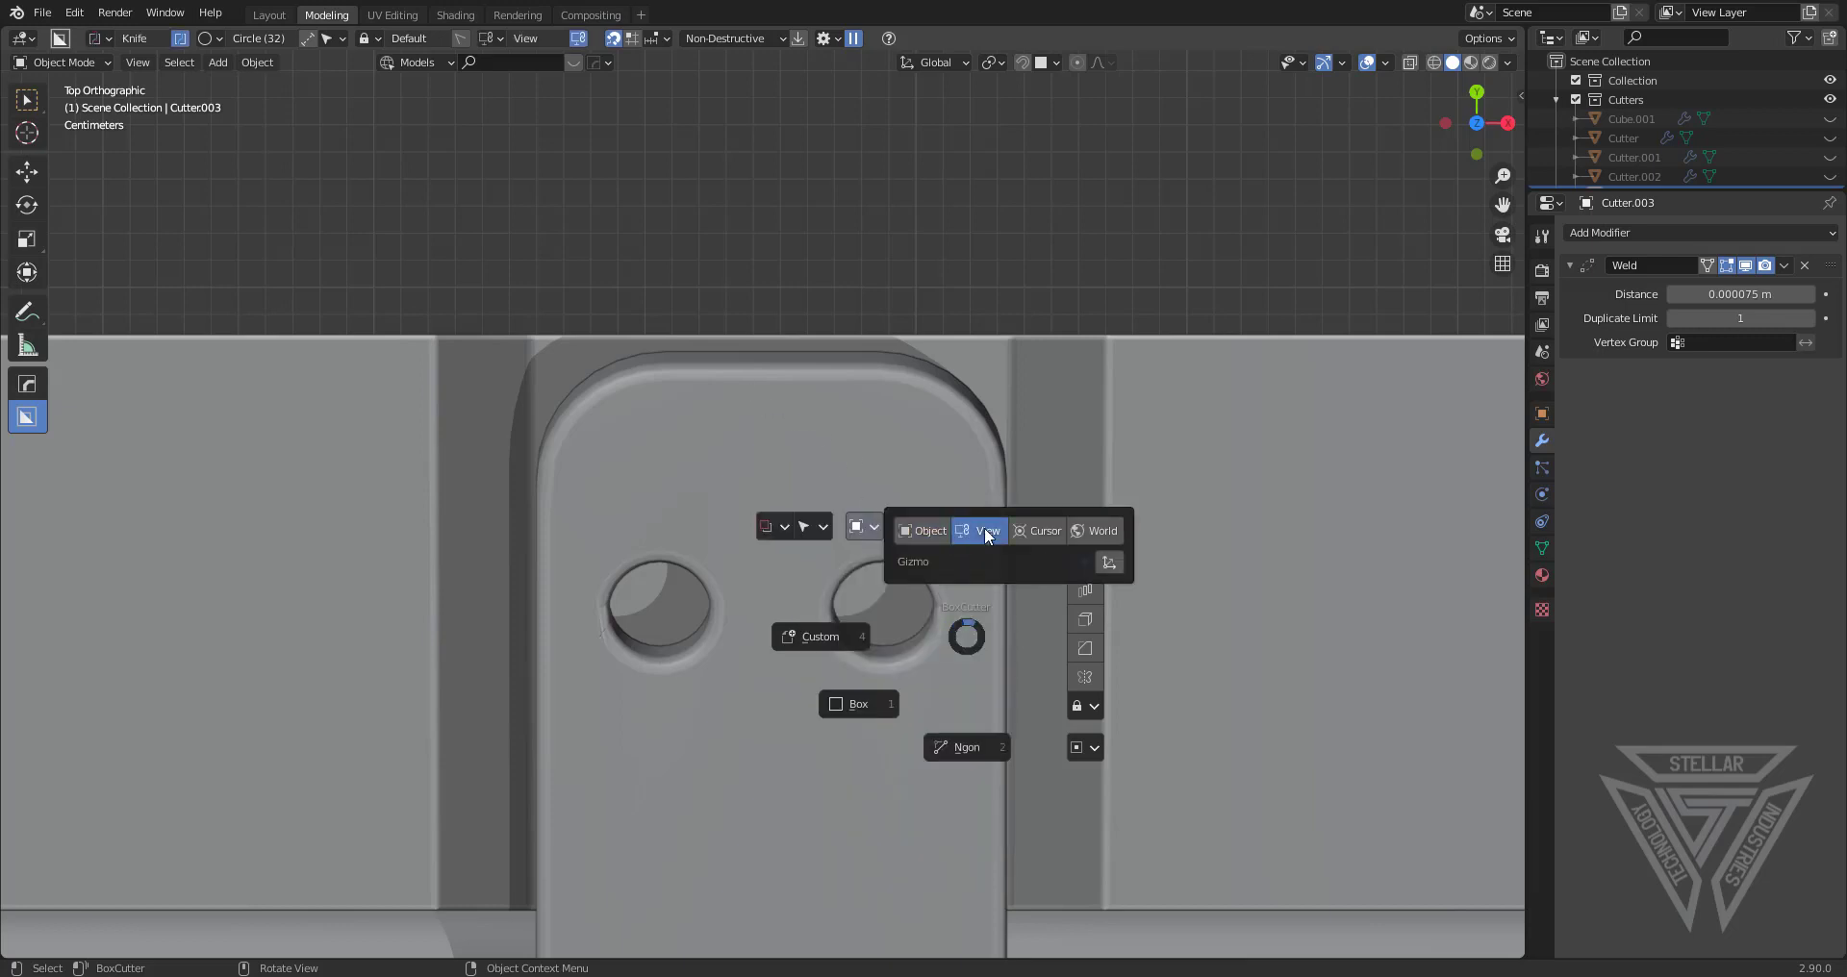
{"action": "left_click", "coordinate": [858, 703]}
Knife the strap with a box of about 0.258 by 0.152 m whose front edge crosses both hole centres
{"action": "mouse_move", "coordinate": [447, 245]}
{"action": "left_mouse_down"}
{"action": "mouse_move", "coordinate": [994, 641]}
{"action": "mouse_move", "coordinate": [1035, 604]}
{"action": "left_mouse_up"}
{"action": "left_click", "coordinate": [897, 452]}
{"action": "mouse_move", "coordinate": [401, 208]}
{"action": "left_mouse_down"}
{"action": "mouse_move", "coordinate": [848, 572]}
{"action": "mouse_move", "coordinate": [1093, 598]}
{"action": "mouse_move", "coordinate": [1100, 620]}
{"action": "left_mouse_up"}
{"action": "scroll", "coordinate": [1100, 620], "scroll_direction": "up", "scroll_amount": 1}
{"action": "scroll", "coordinate": [1079, 621], "scroll_direction": "down", "scroll_amount": 2}
{"action": "middle_click_drag", "start_coordinate": [1080, 621], "coordinate": [732, 396]}
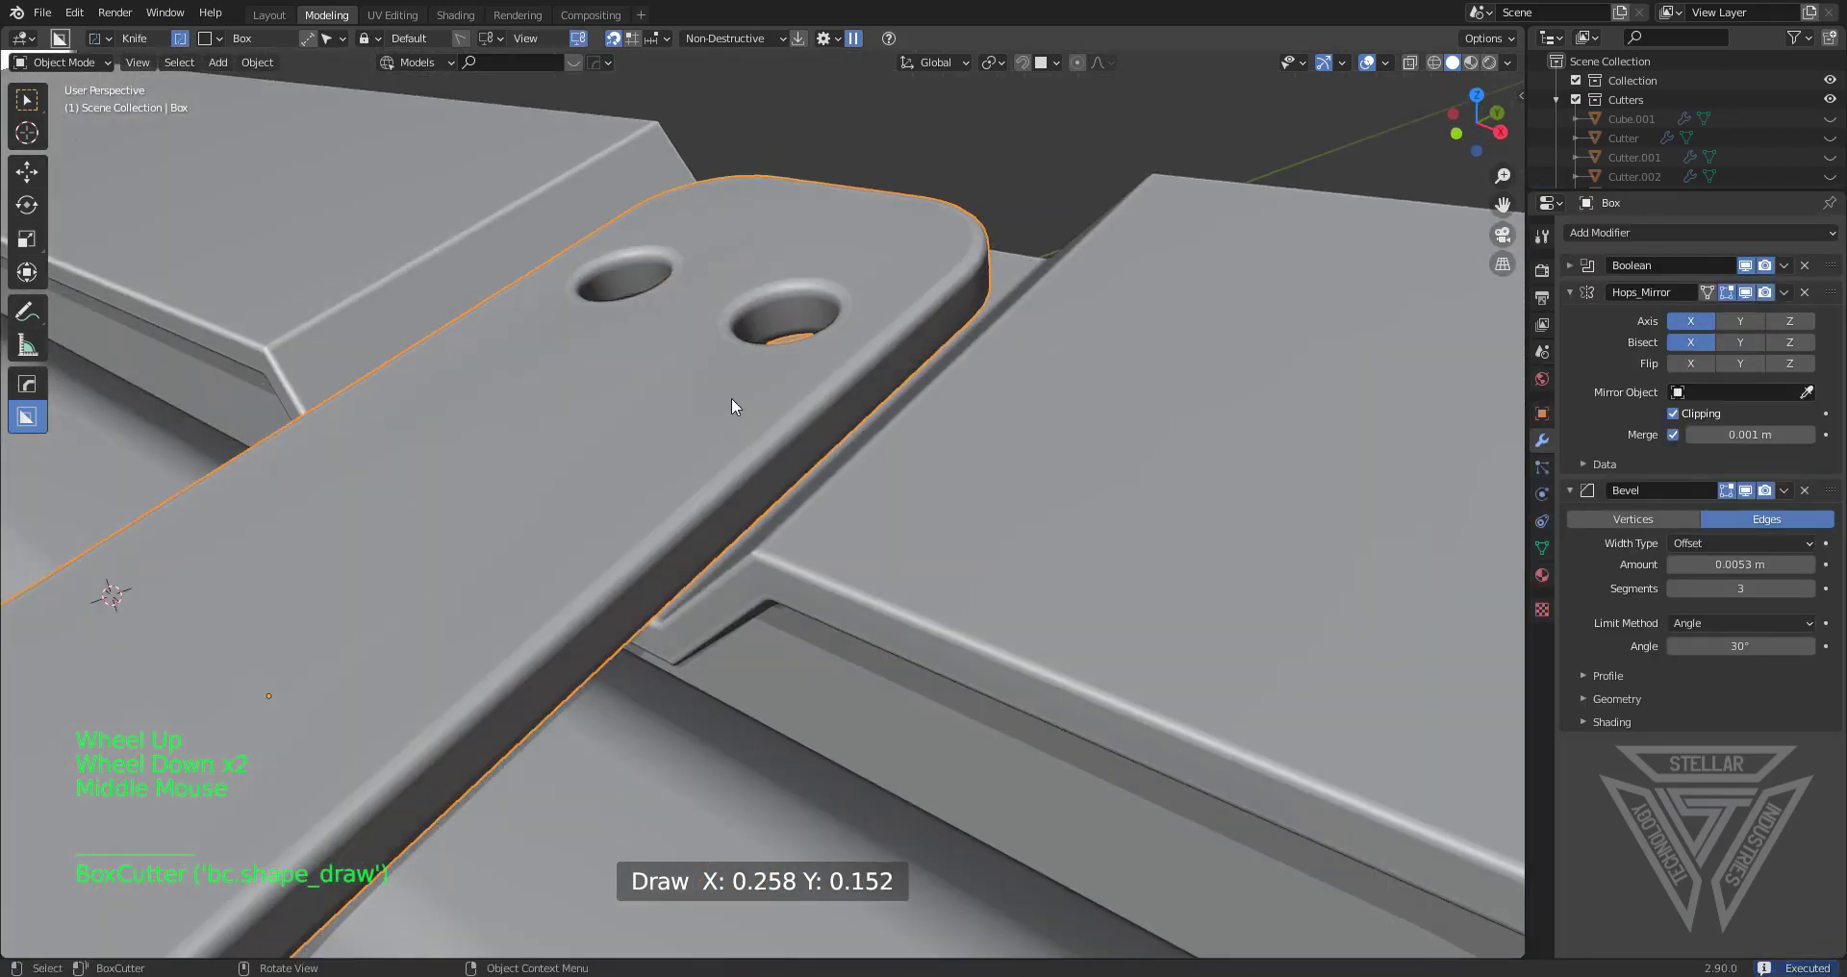
Apply the strap's boolean cut with Csharp while keeping the mirror and bevel modifiers
{"action": "key", "text": "Tab"}
{"action": "key", "text": "Tab"}
{"action": "key", "text": "q"}
{"action": "left_click", "coordinate": [897, 193], "text": "ctrl"}
Merge the knife-line vertex on the hole rim's inner side into its neighbouring rim vertex using At Last
{"action": "key", "text": "Tab"}
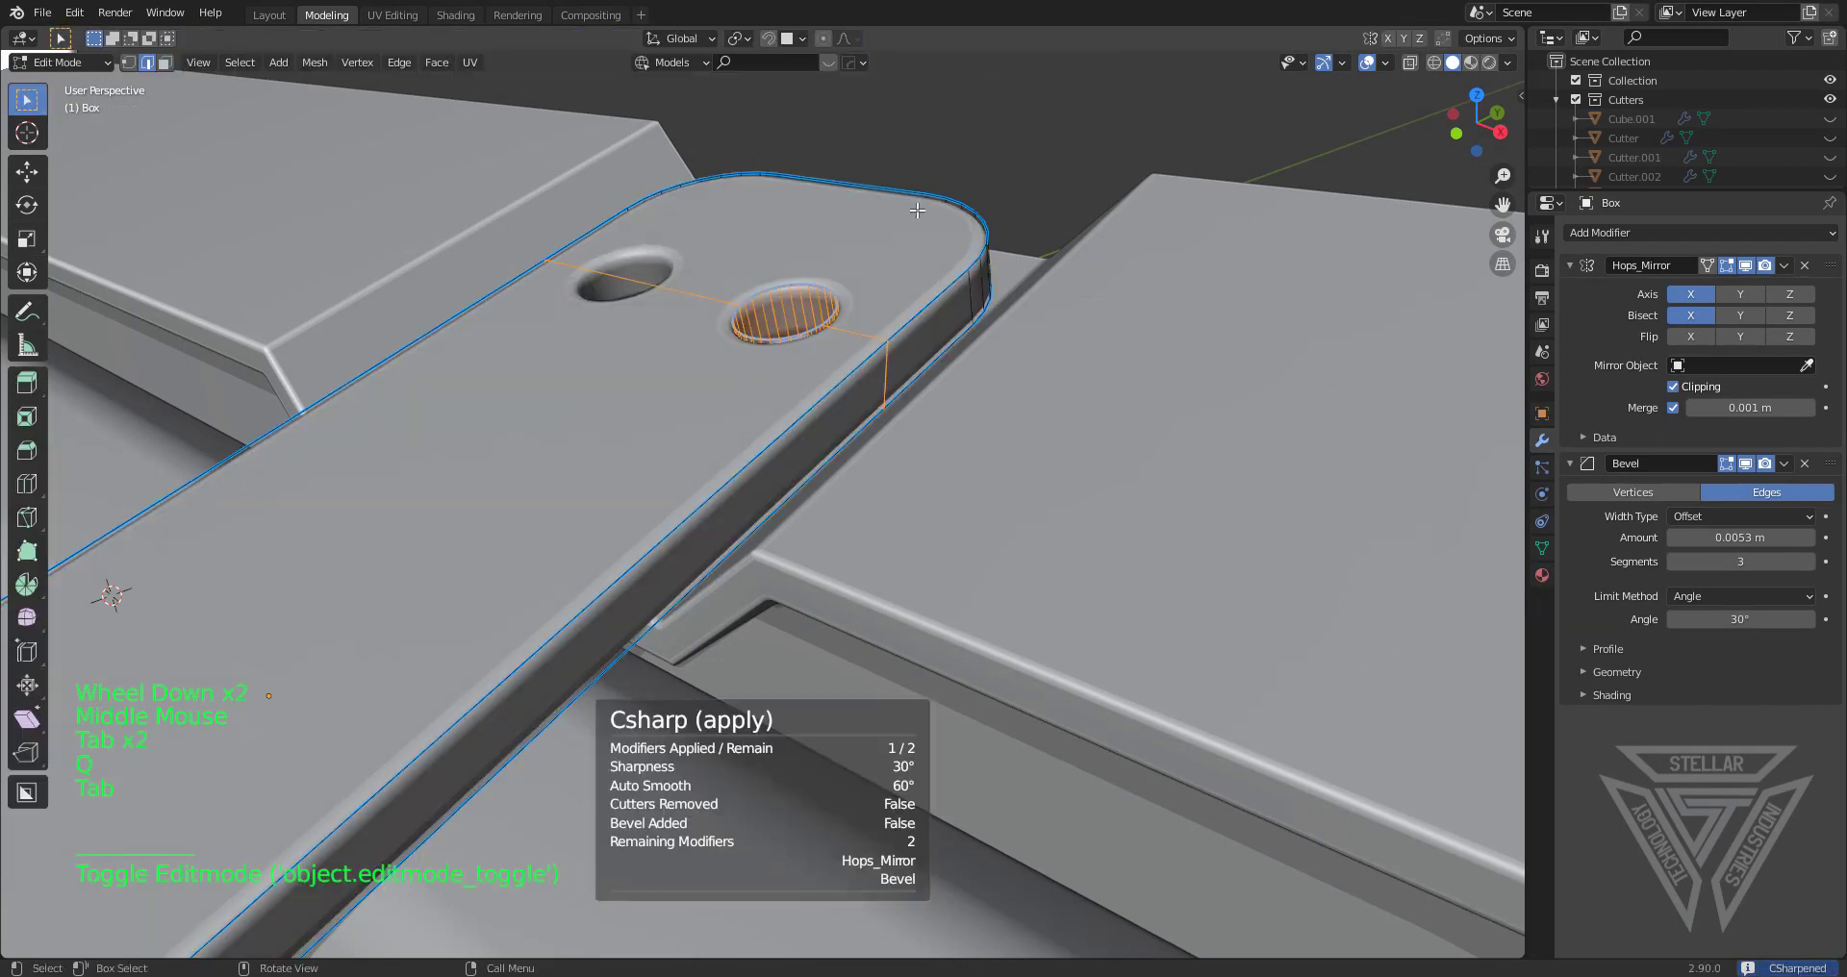
{"action": "middle_click_drag", "start_coordinate": [898, 192], "coordinate": [962, 236], "text": "shift"}
{"action": "scroll", "coordinate": [991, 500], "scroll_direction": "up", "scroll_amount": 3}
{"action": "middle_click_drag", "start_coordinate": [991, 500], "coordinate": [943, 510]}
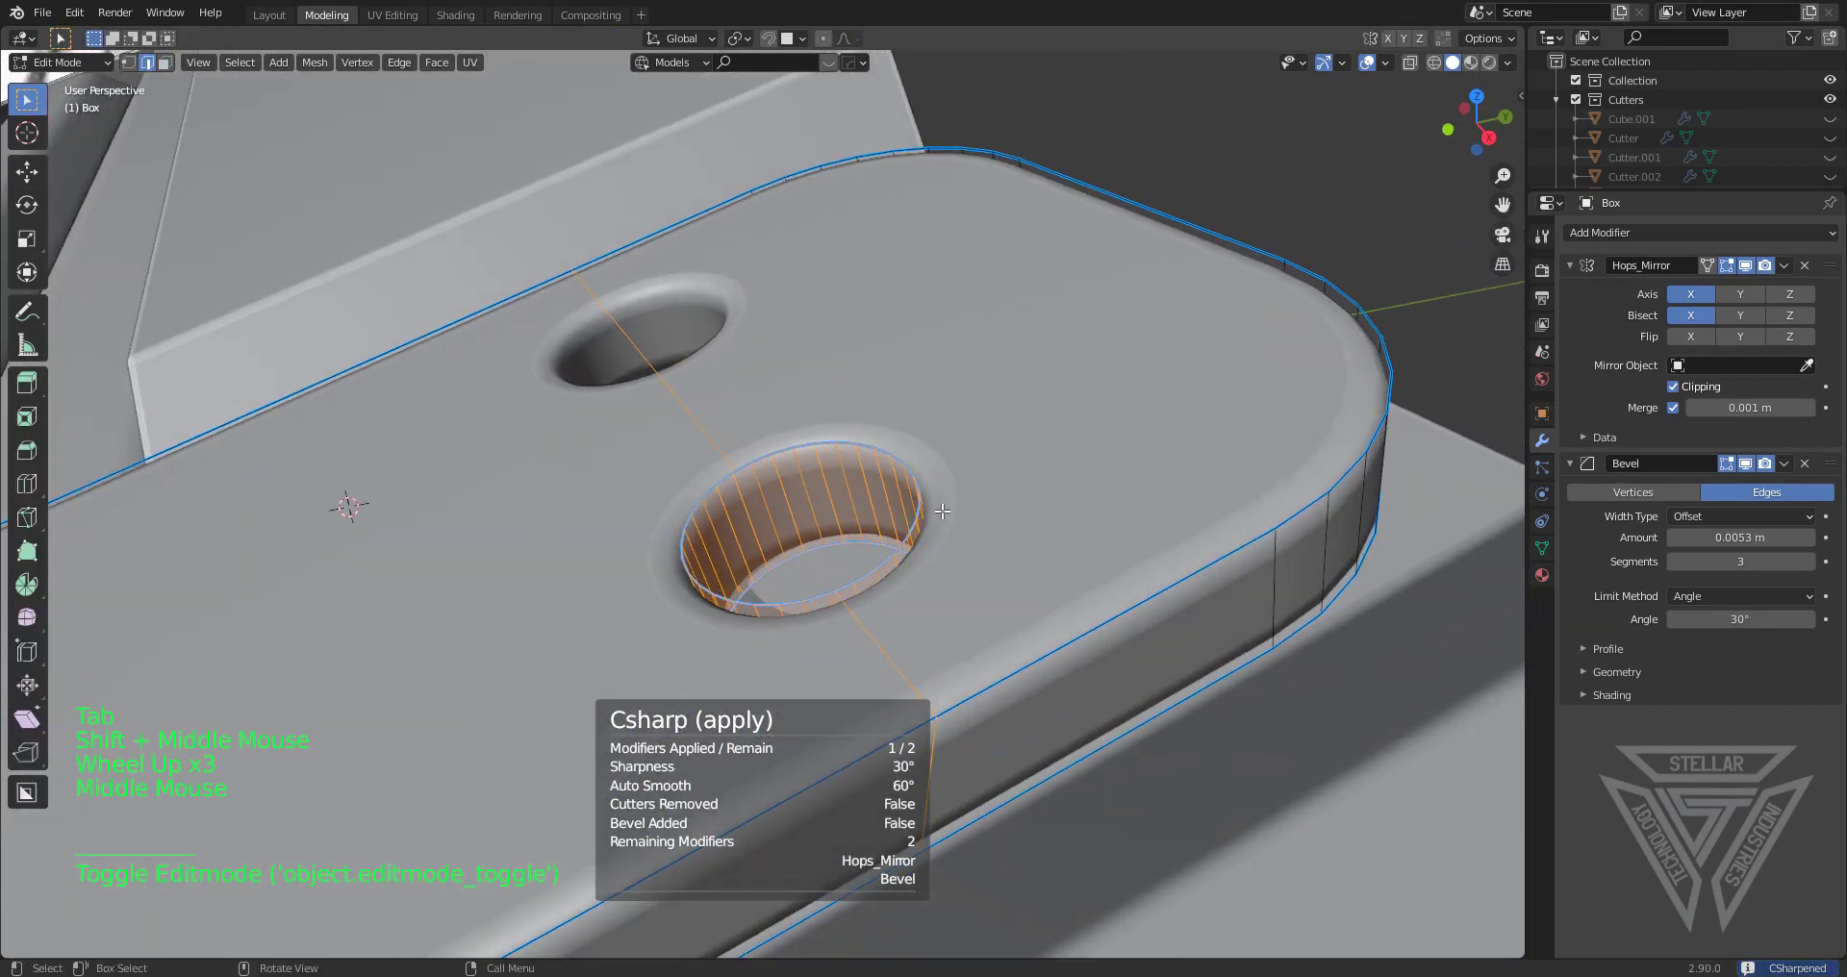
{"action": "key", "text": "1"}
{"action": "left_click", "coordinate": [733, 474]}
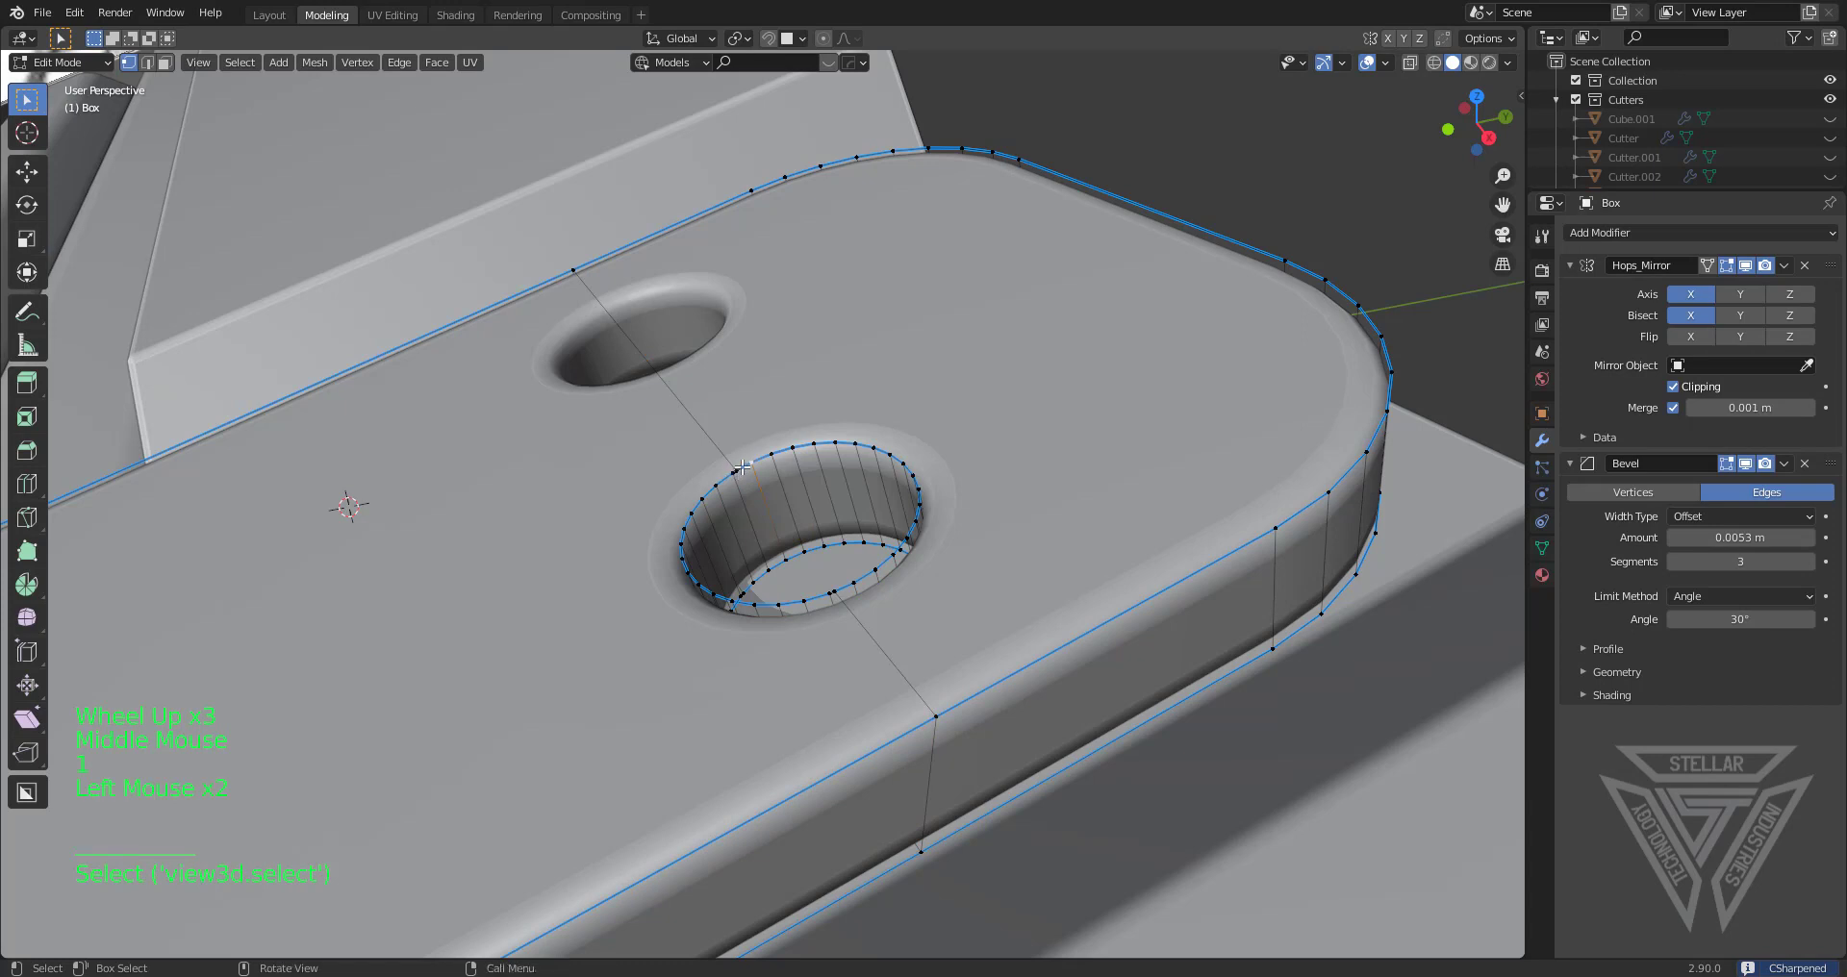
{"action": "key", "text": "m"}
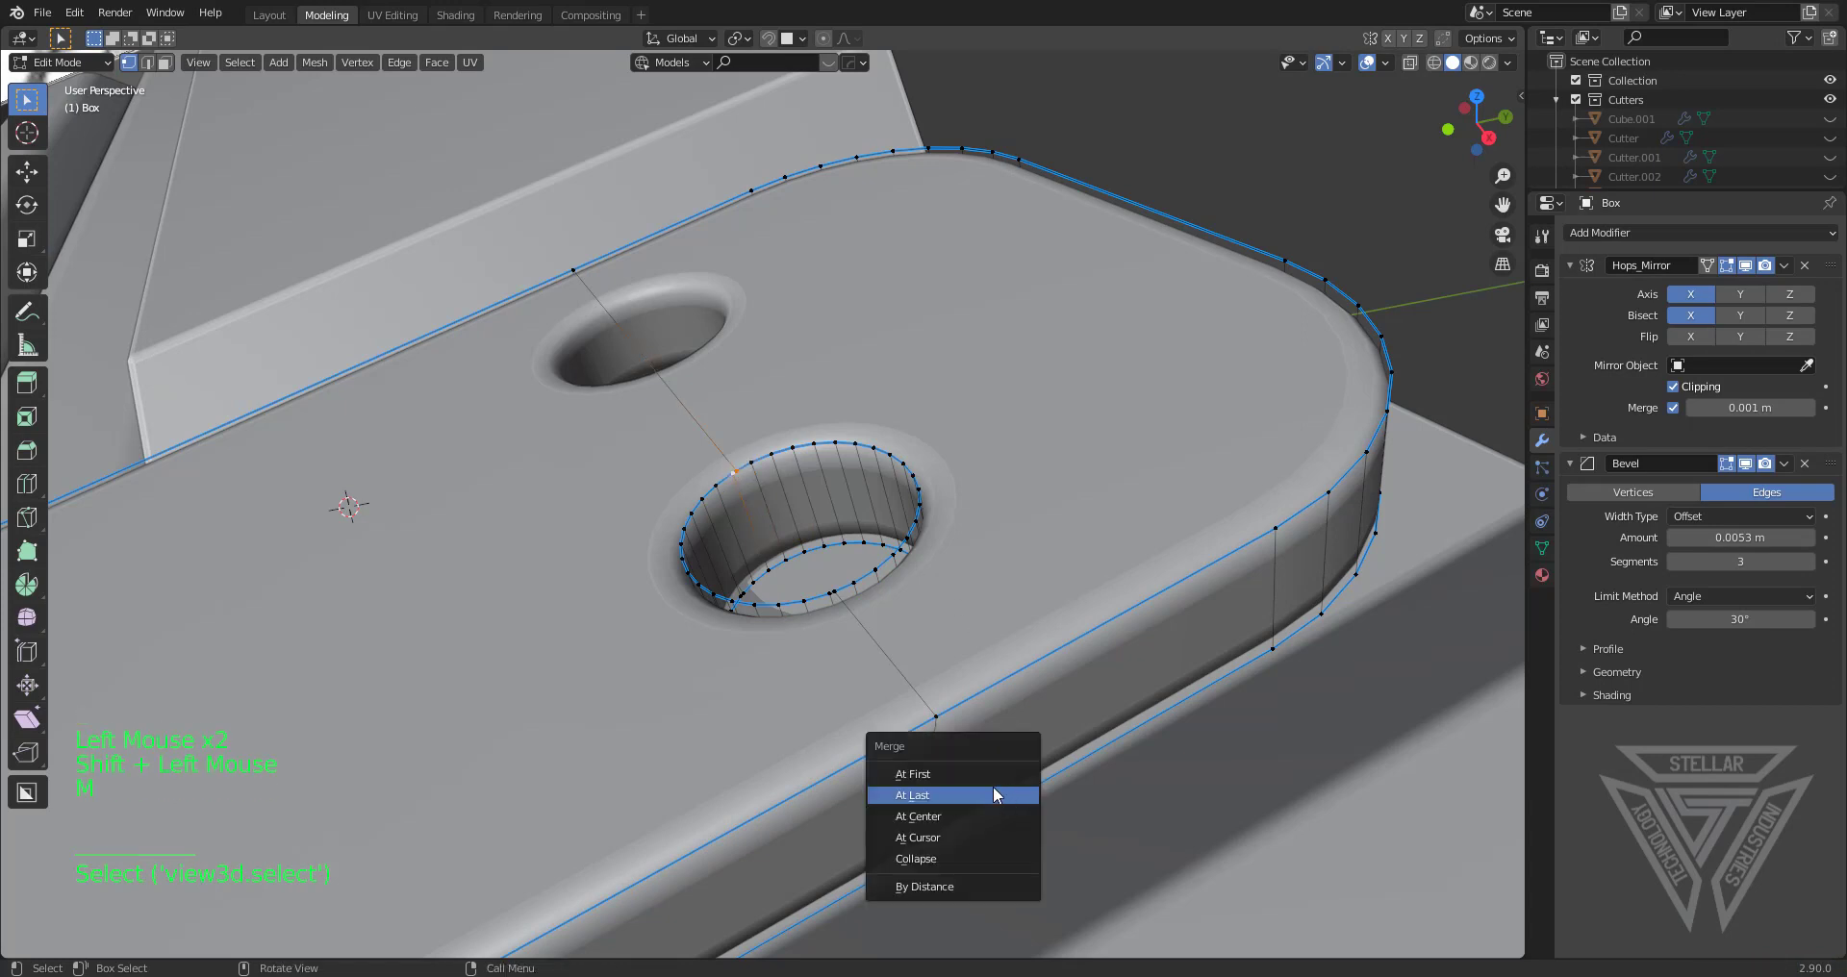
{"action": "left_click", "coordinate": [996, 795]}
Merge the knife-line vertex pair on the hole rim's outer side, return to Object Mode and deselect the strap
{"action": "left_click", "coordinate": [829, 597]}
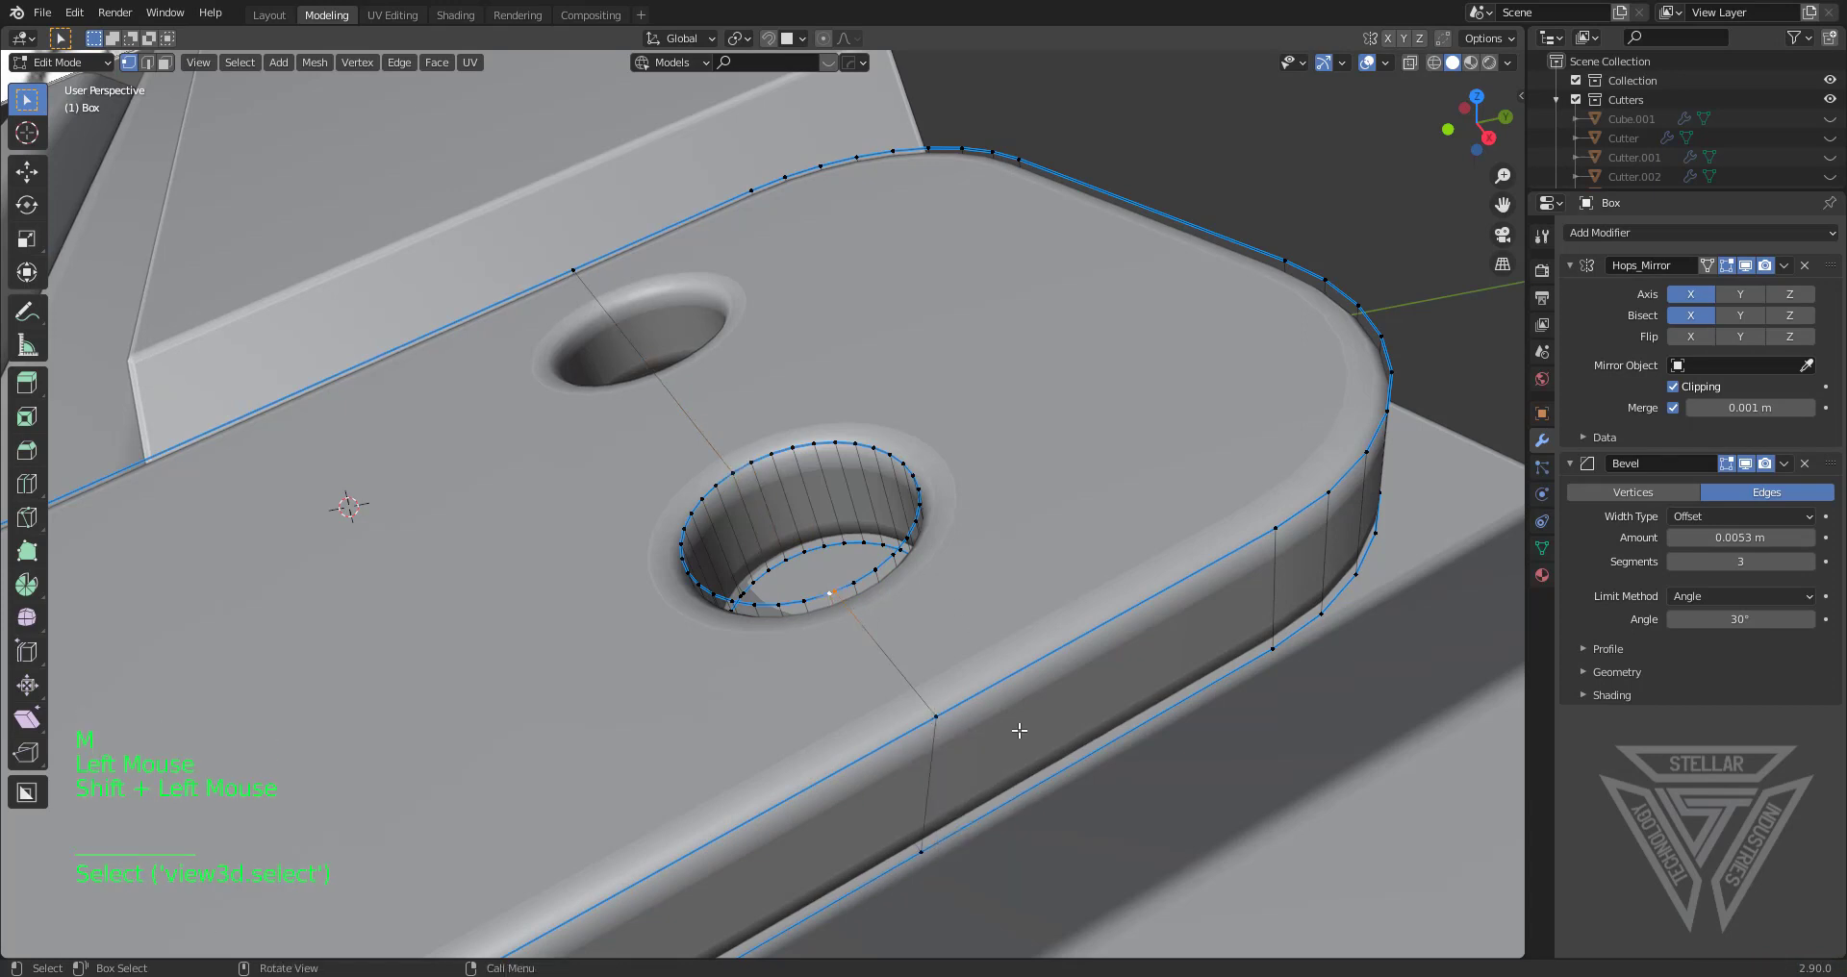
{"action": "key", "text": "m"}
{"action": "middle_click_drag", "start_coordinate": [962, 616], "coordinate": [831, 510]}
{"action": "key", "text": "Tab"}
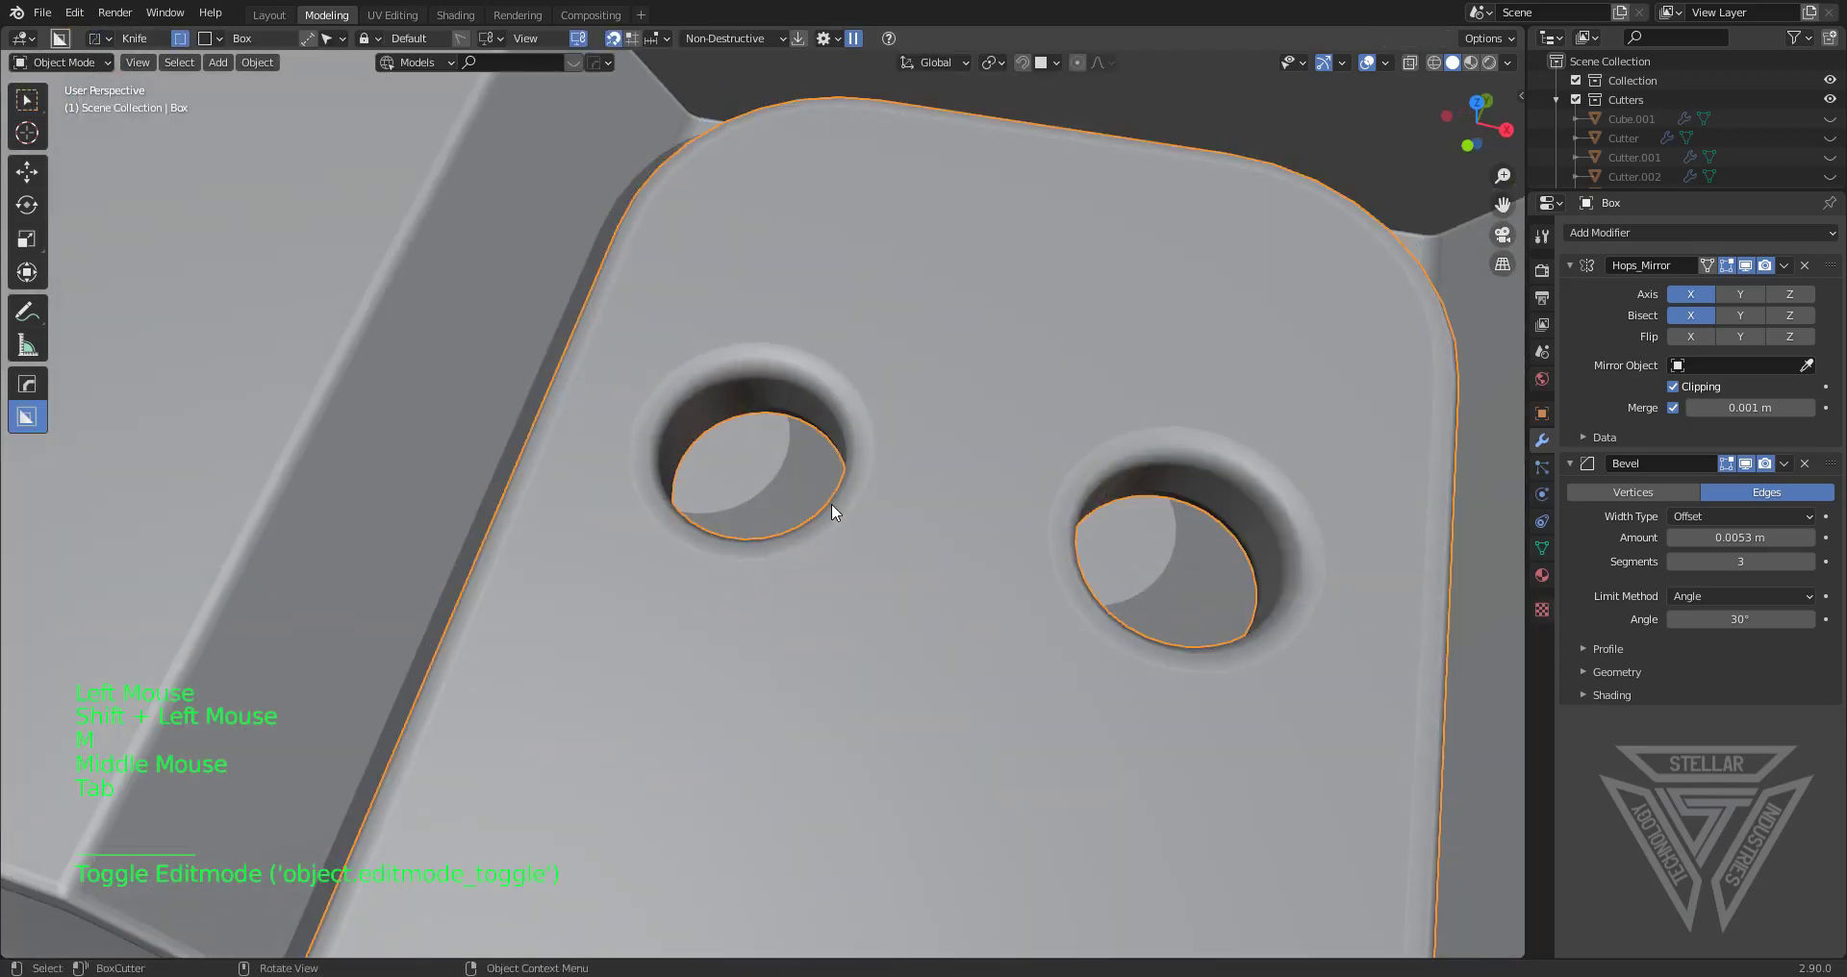
{"action": "scroll", "coordinate": [832, 504], "scroll_direction": "down", "scroll_amount": 10}
{"action": "left_click", "coordinate": [885, 333]}
{"action": "scroll", "coordinate": [885, 333], "scroll_direction": "down", "scroll_amount": 3}
{"action": "middle_click_drag", "start_coordinate": [885, 333], "coordinate": [846, 523], "text": "shift"}
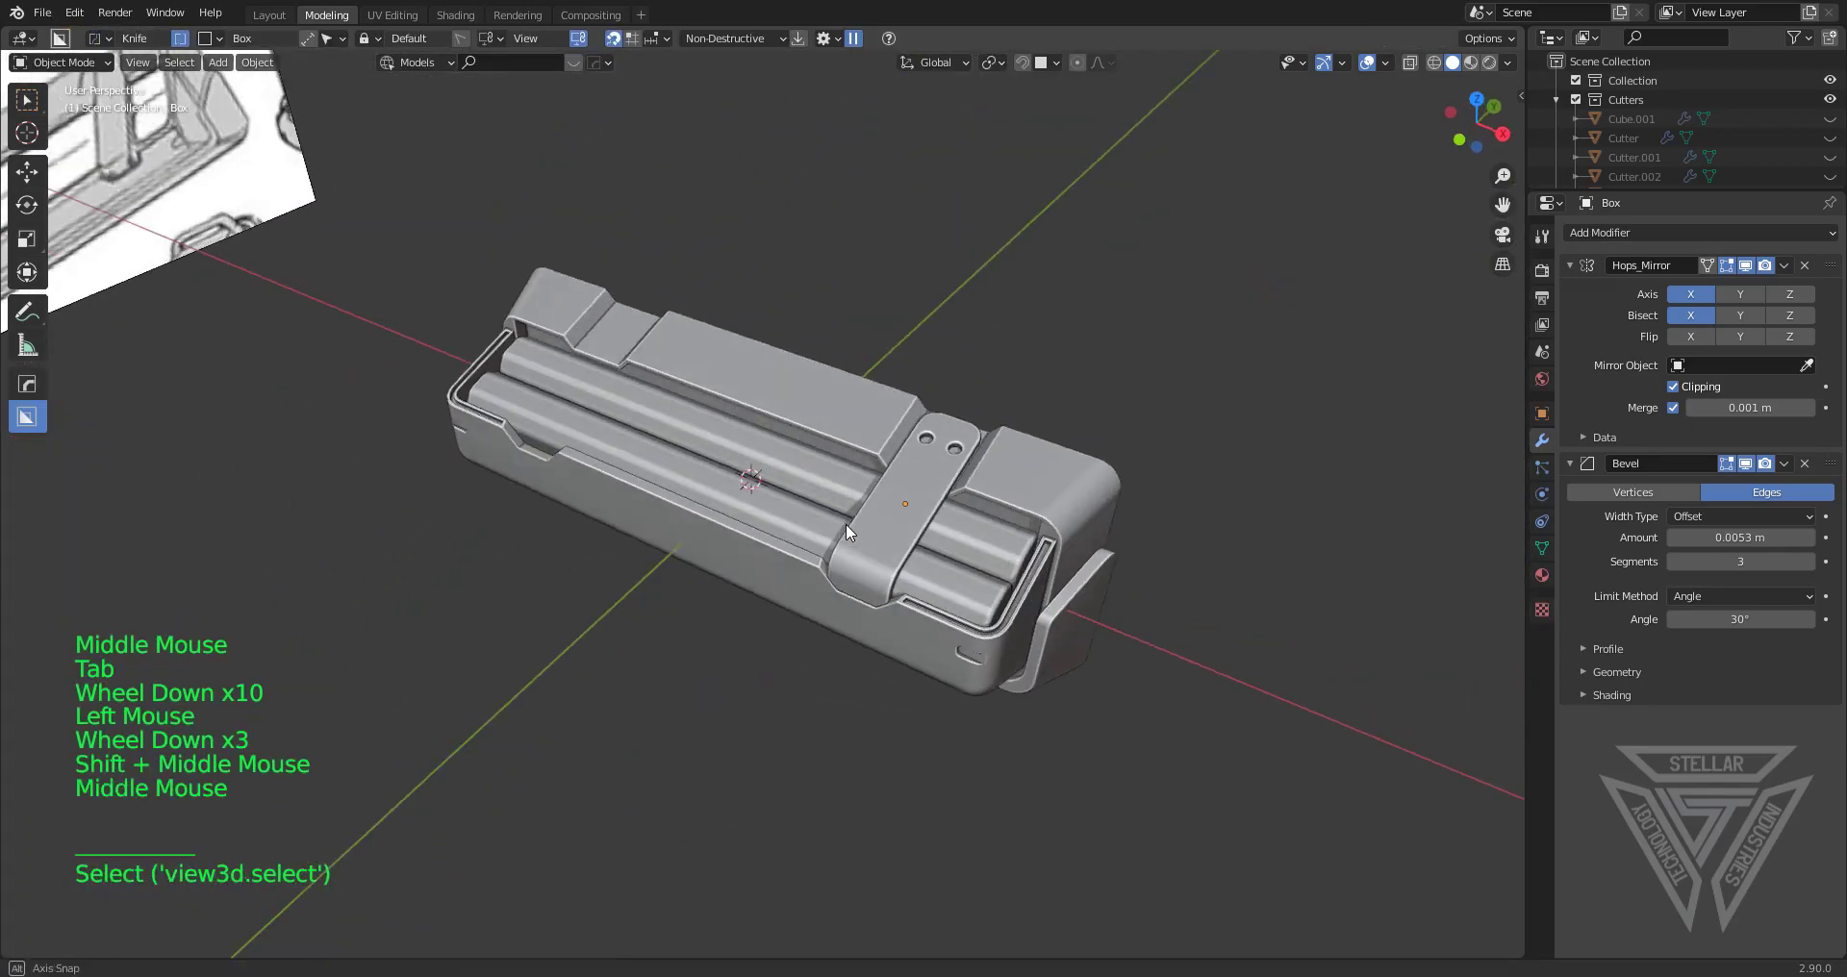
Apply the strap's Hops_Mirror modifier, mirror the strap across X relative to the case body, and deselect everything
{"action": "left_click", "coordinate": [922, 483]}
{"action": "scroll", "coordinate": [1001, 454], "scroll_direction": "up", "scroll_amount": 3}
{"action": "key", "text": "q"}
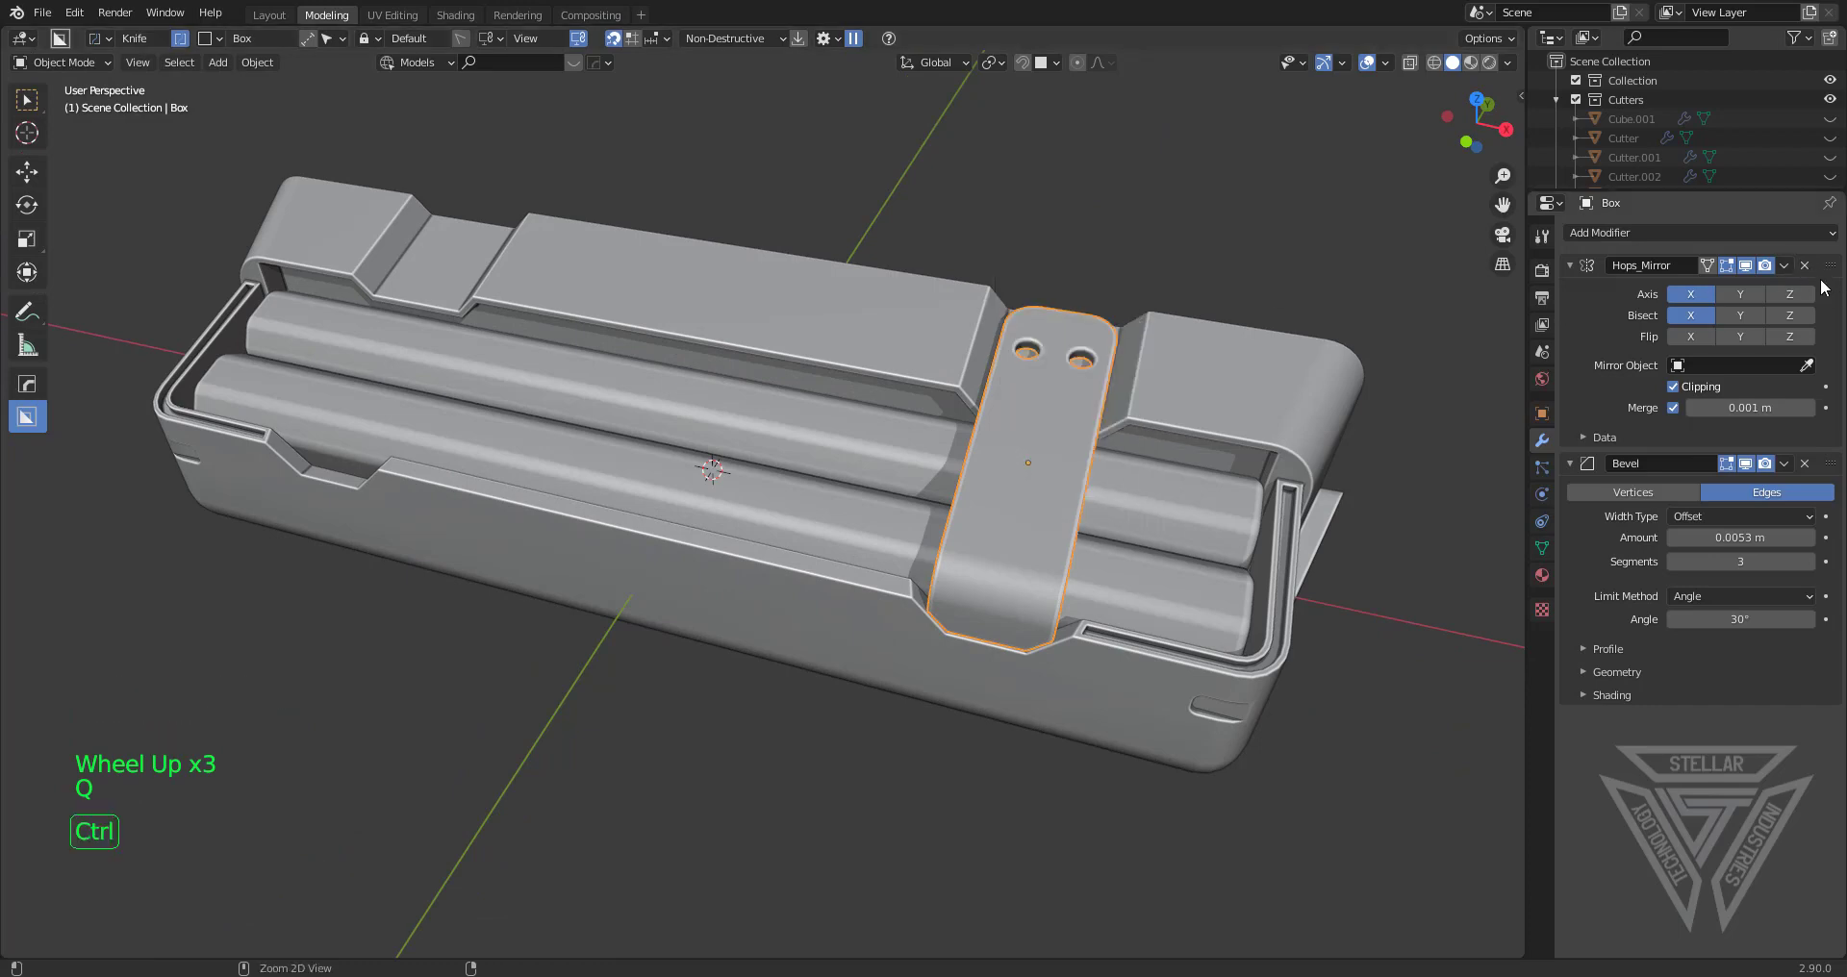
{"action": "key", "text": "ctrl+a"}
{"action": "left_click", "coordinate": [909, 308], "text": "shift"}
{"action": "key", "text": "alt+x"}
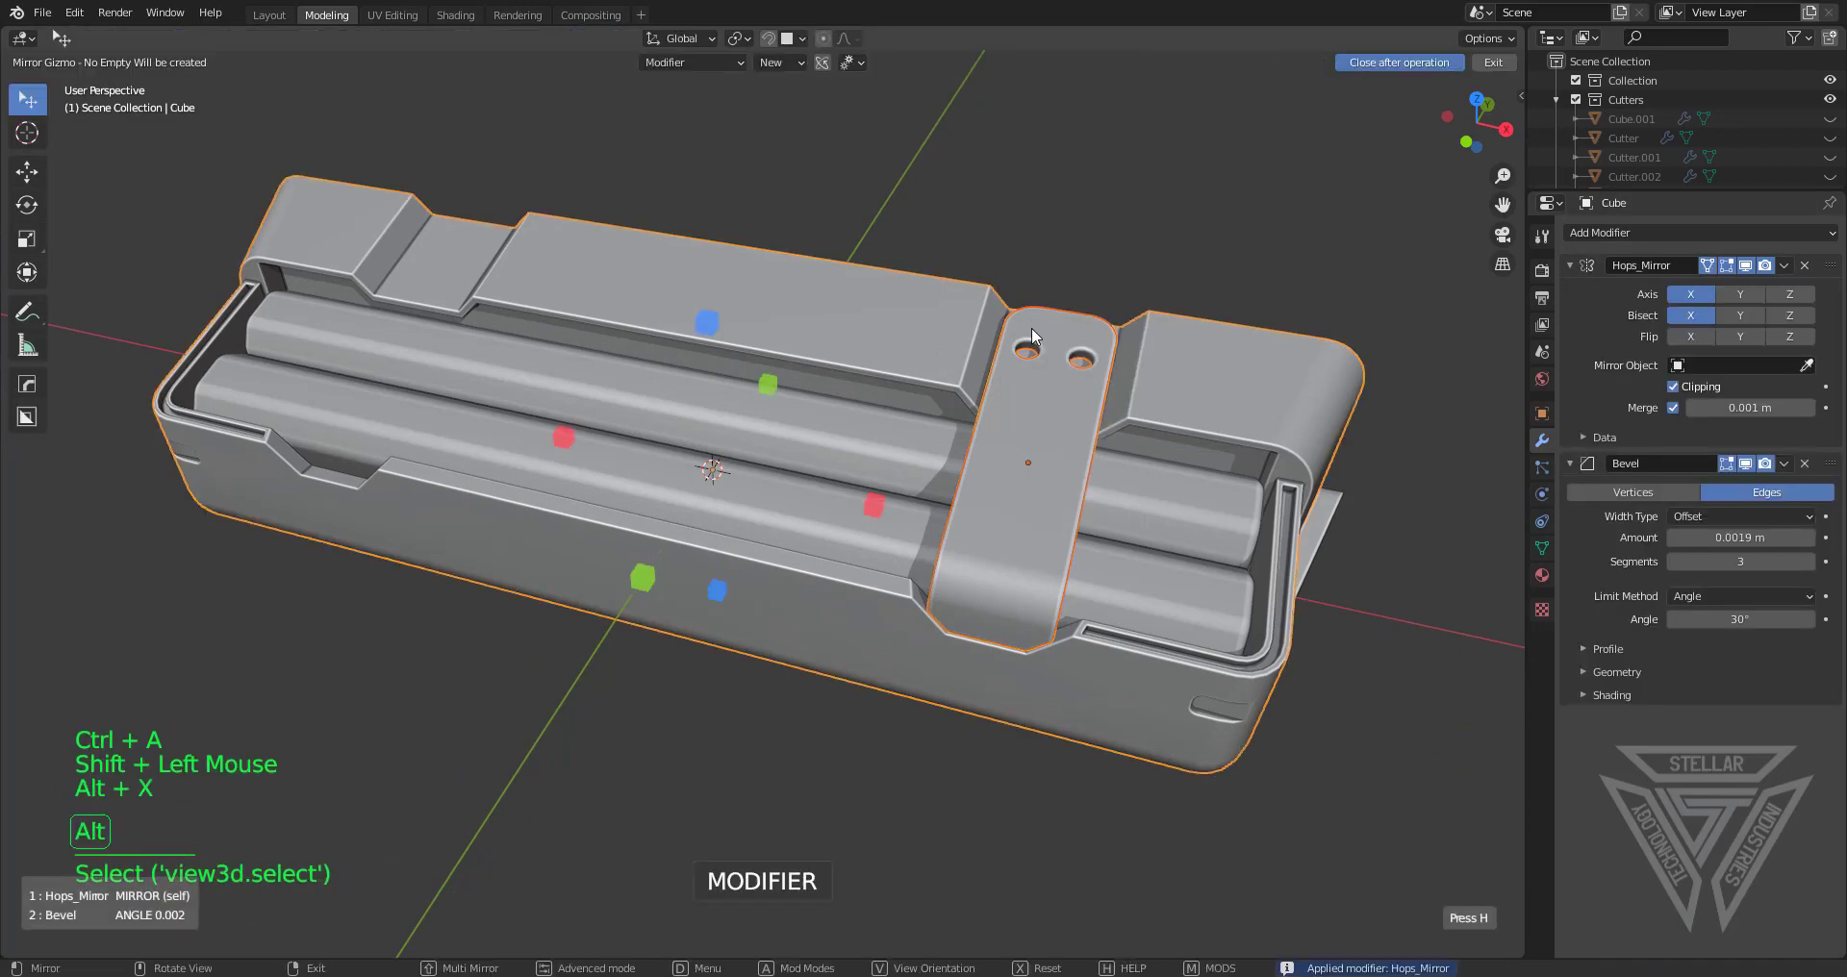
{"action": "left_click", "coordinate": [866, 510]}
{"action": "left_click", "coordinate": [1043, 177]}
Select the case body and set BoxCutter to Cut with the Ngon shape and Object alignment
{"action": "scroll", "coordinate": [1001, 279], "scroll_direction": "down", "scroll_amount": 4}
{"action": "middle_click_drag", "start_coordinate": [1000, 279], "coordinate": [1010, 577]}
{"action": "scroll", "coordinate": [838, 439], "scroll_direction": "up", "scroll_amount": 4}
{"action": "scroll", "coordinate": [751, 534], "scroll_direction": "up", "scroll_amount": 2}
{"action": "scroll", "coordinate": [791, 508], "scroll_direction": "down", "scroll_amount": 2}
{"action": "scroll", "coordinate": [891, 510], "scroll_direction": "up", "scroll_amount": 2}
{"action": "left_click", "coordinate": [798, 580]}
{"action": "scroll", "coordinate": [797, 578], "scroll_direction": "down", "scroll_amount": 1}
{"action": "middle_click_drag", "start_coordinate": [1010, 577], "coordinate": [764, 510], "text": "shift"}
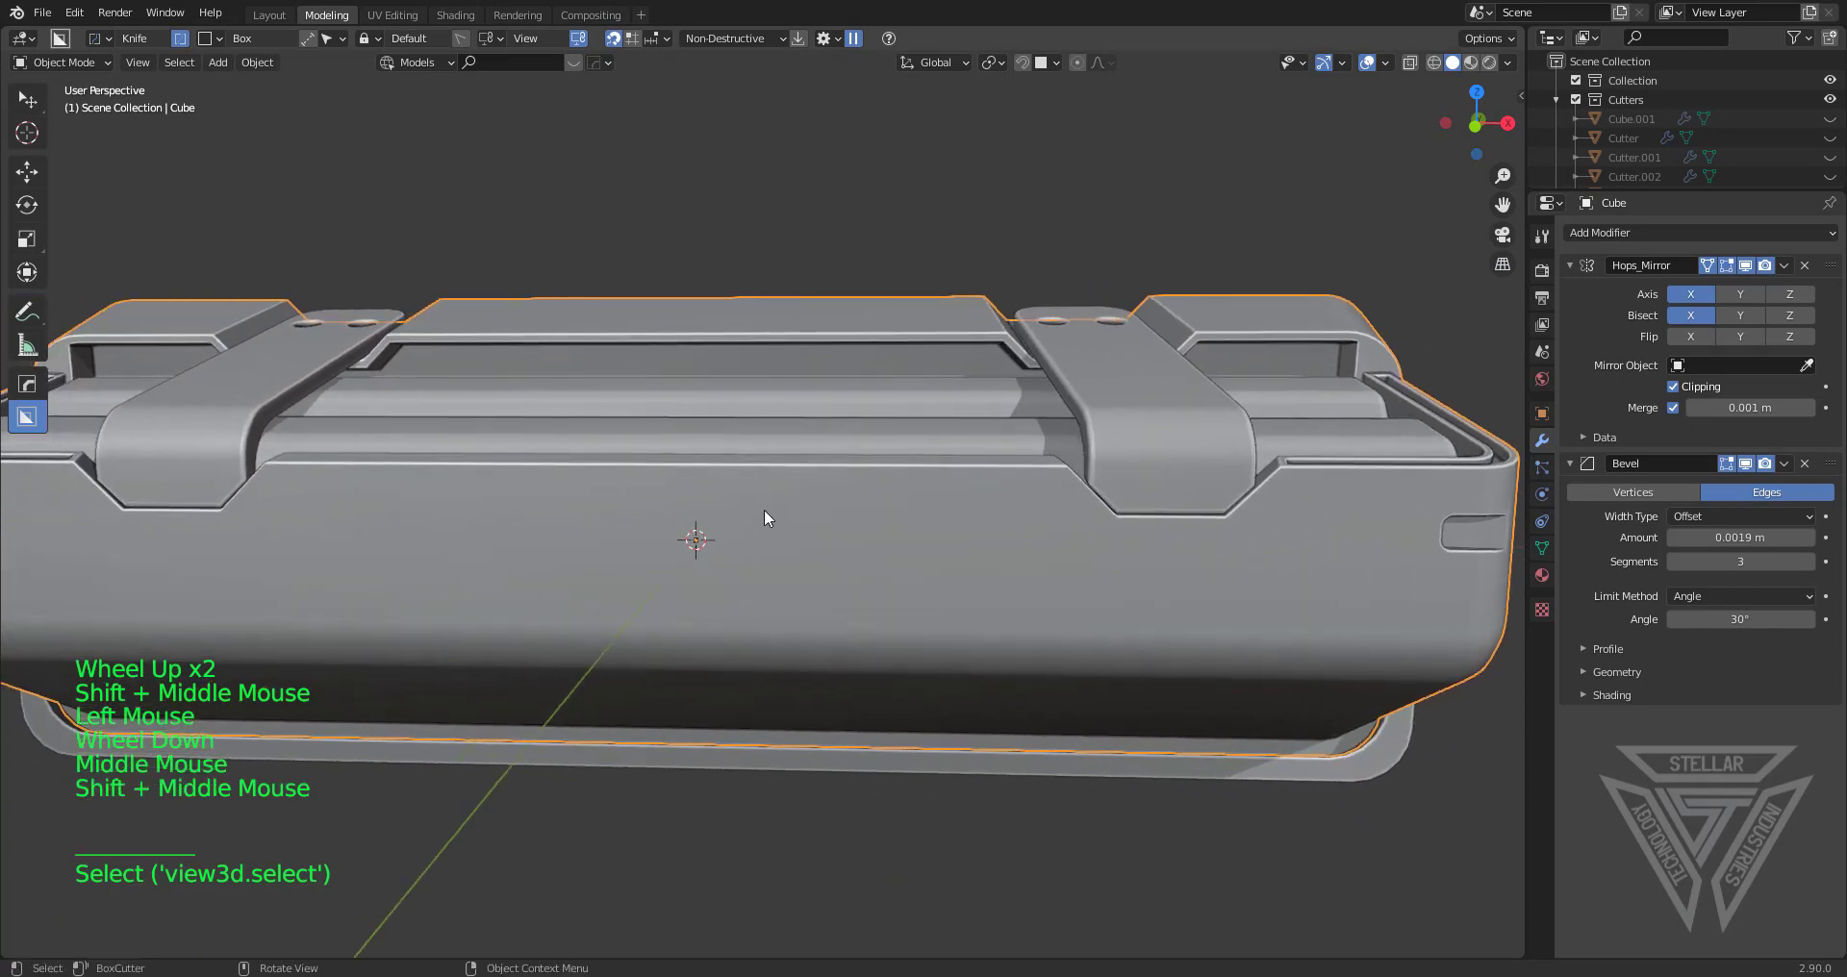
{"action": "middle_click_drag", "start_coordinate": [1007, 552], "coordinate": [990, 540], "text": "shift"}
{"action": "scroll", "coordinate": [981, 531], "scroll_direction": "down", "scroll_amount": 1}
{"action": "key", "text": "d"}
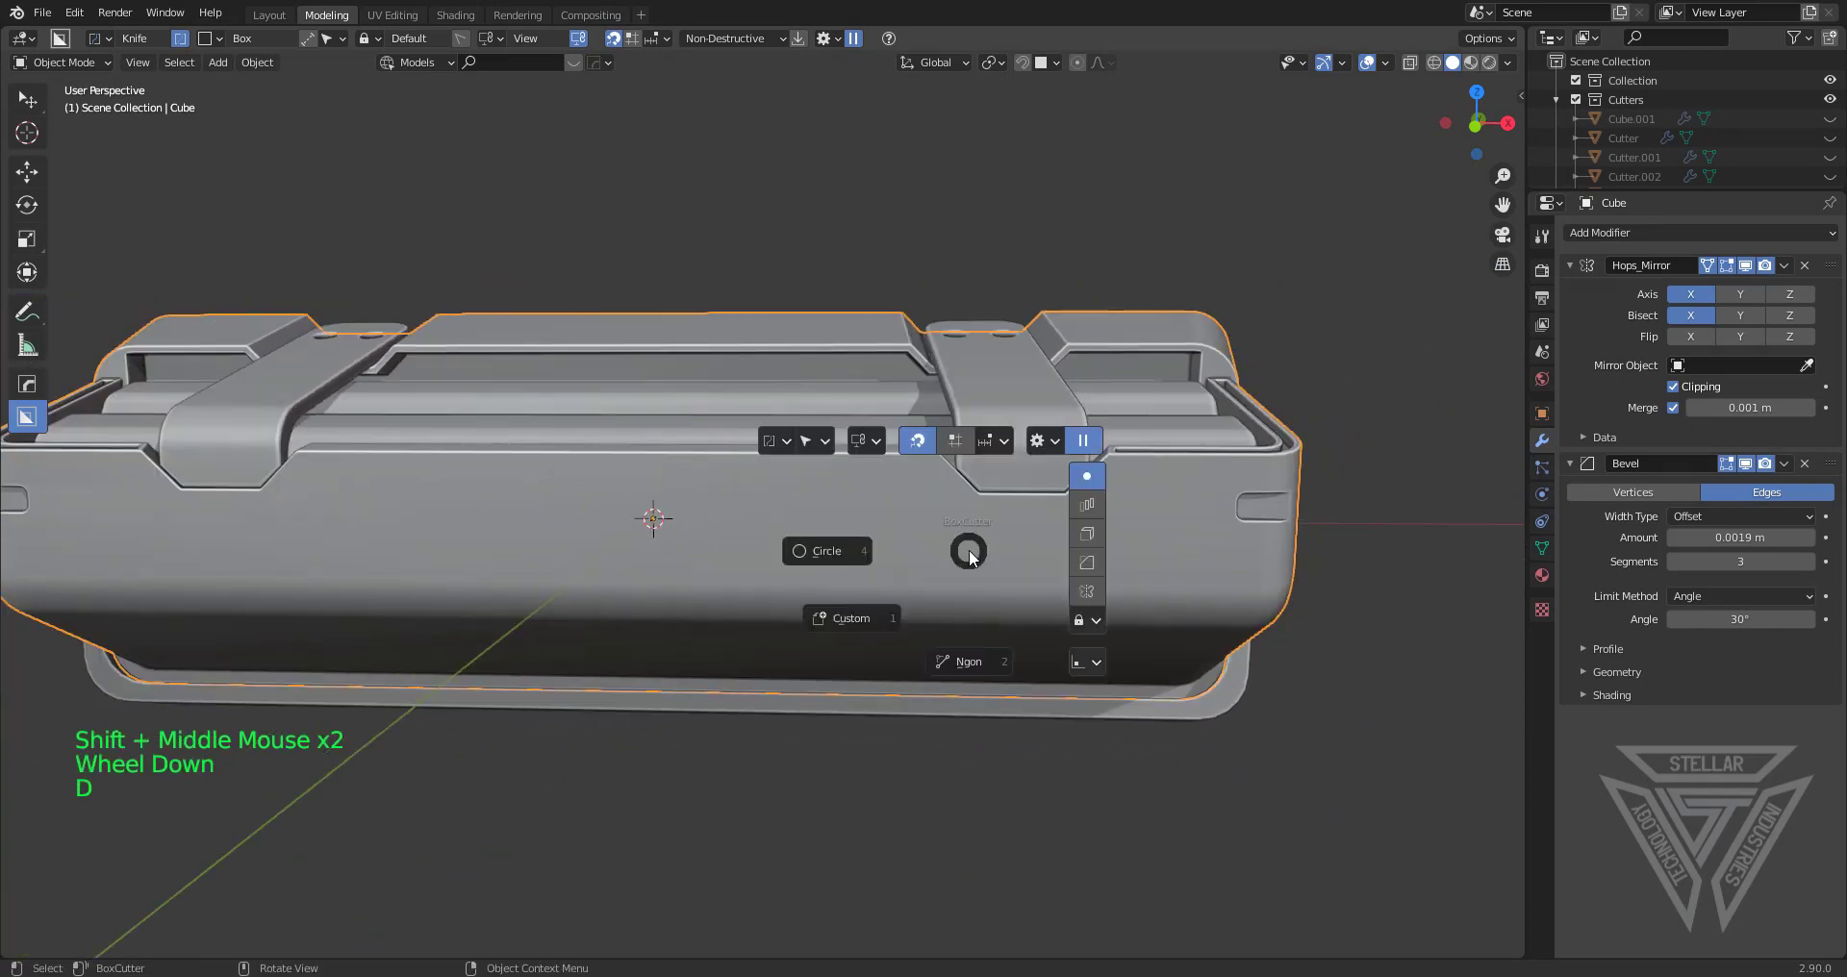
{"action": "left_click", "coordinate": [778, 440]}
{"action": "left_click", "coordinate": [816, 446]}
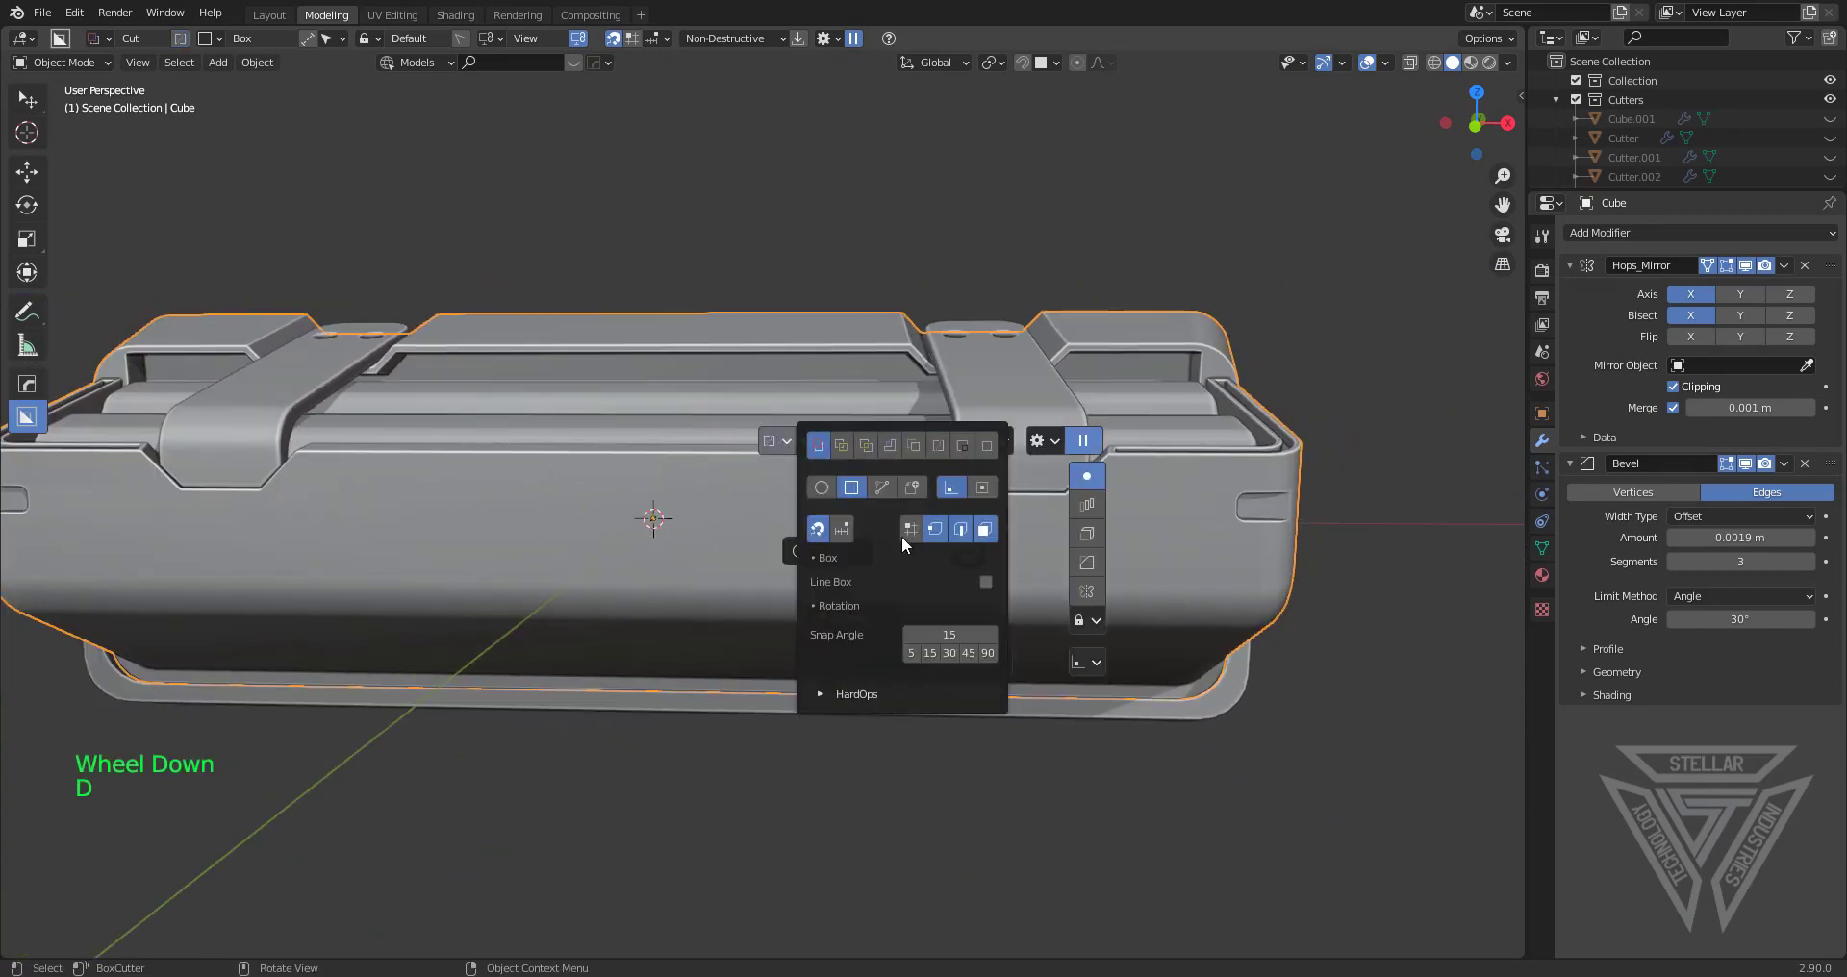
{"action": "left_click", "coordinate": [881, 488]}
{"action": "left_click", "coordinate": [863, 441]}
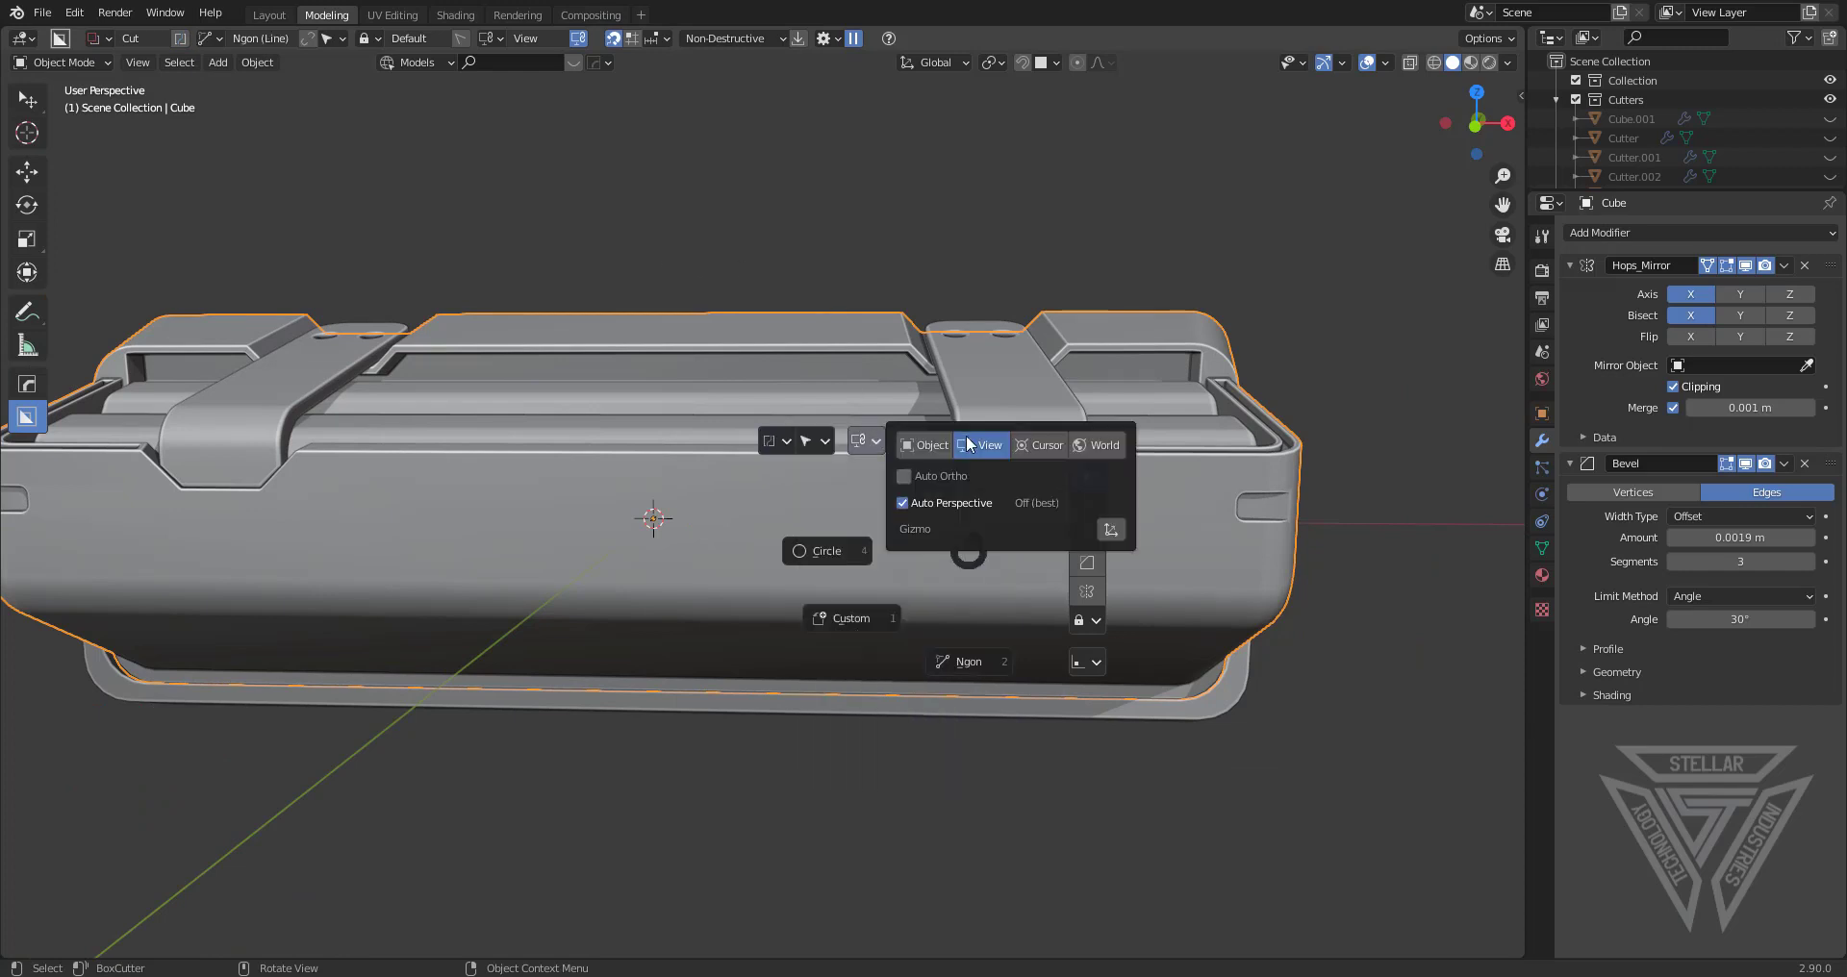
{"action": "left_click", "coordinate": [935, 448]}
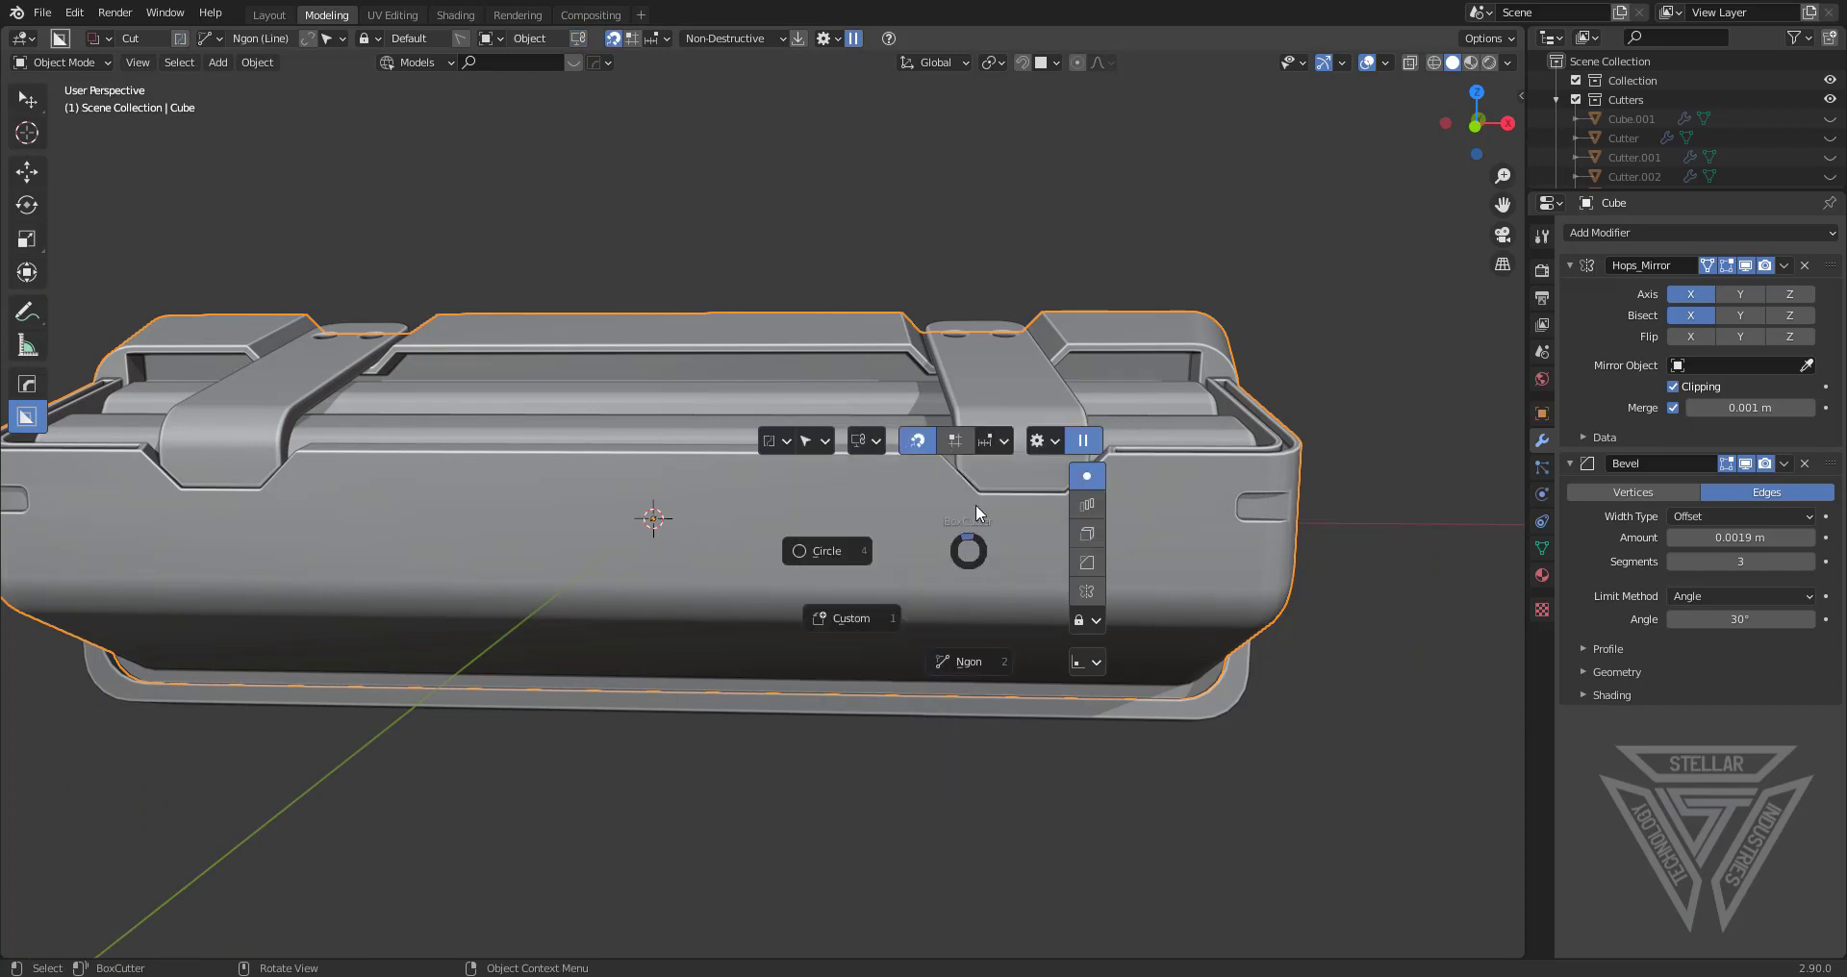
{"action": "left_click", "coordinate": [966, 662]}
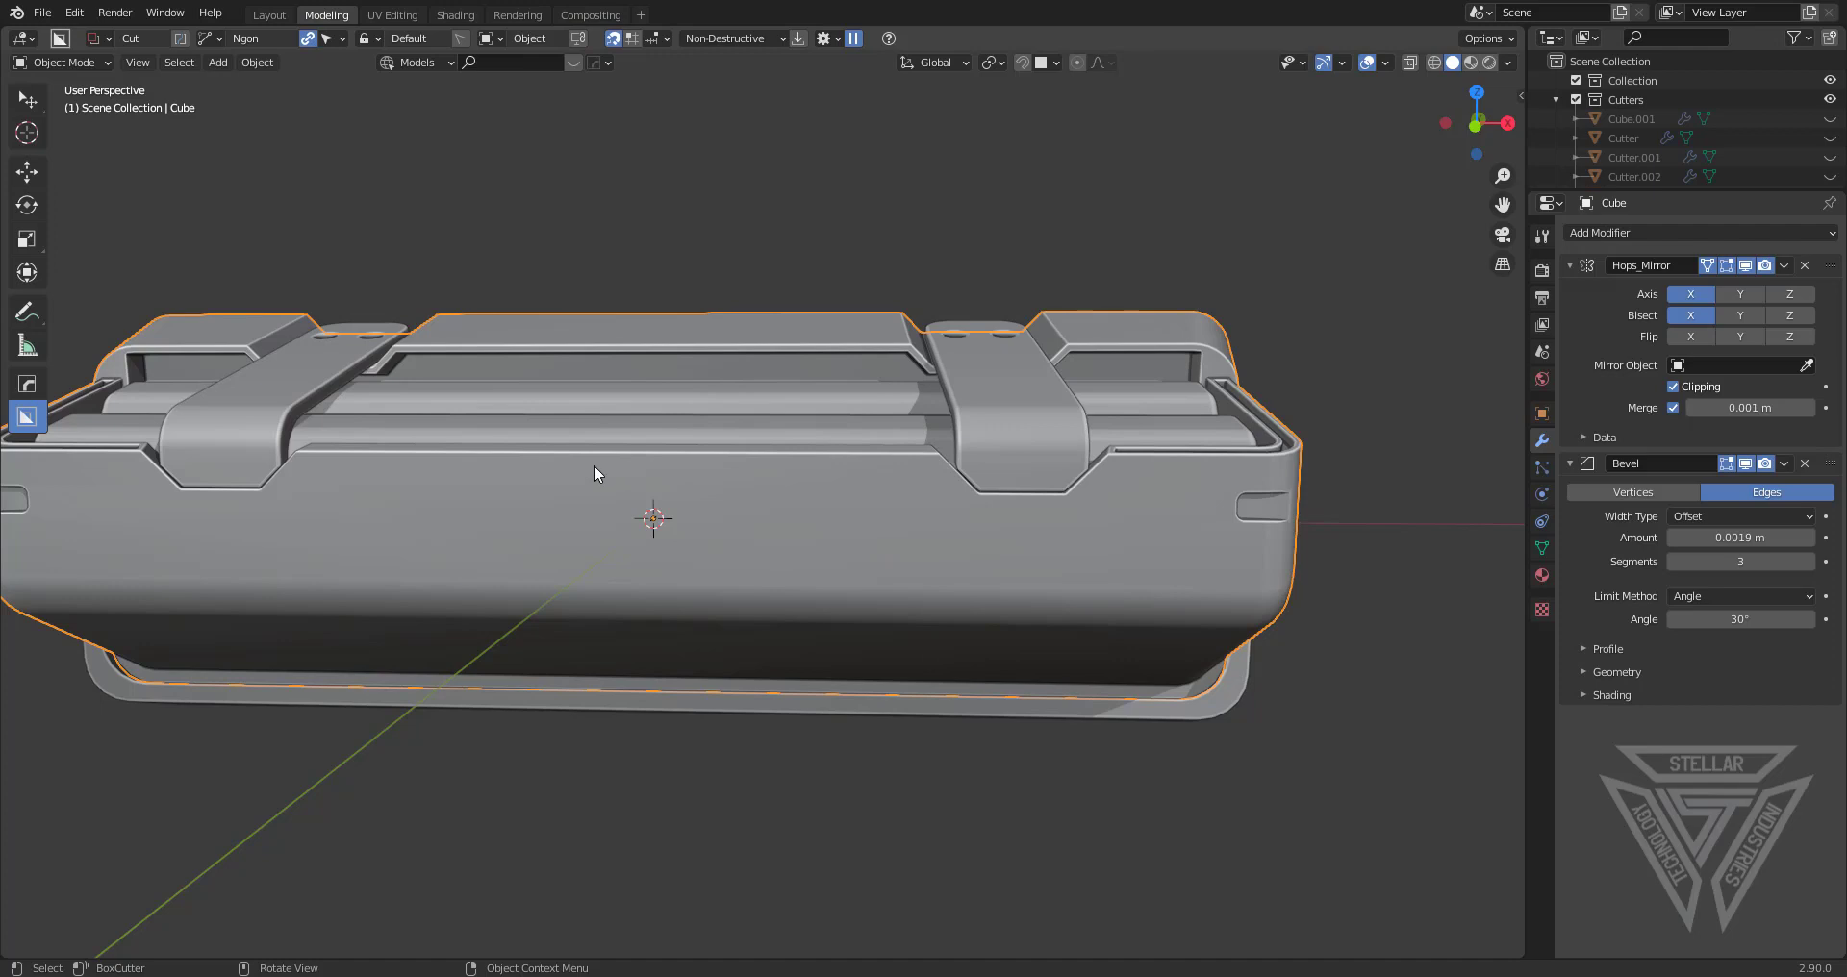
Outline a panel of about 0.92 by 0.17 m on the case front, notched under the strap with a chamfered lower outer corner
{"action": "left_click", "coordinate": [528, 472]}
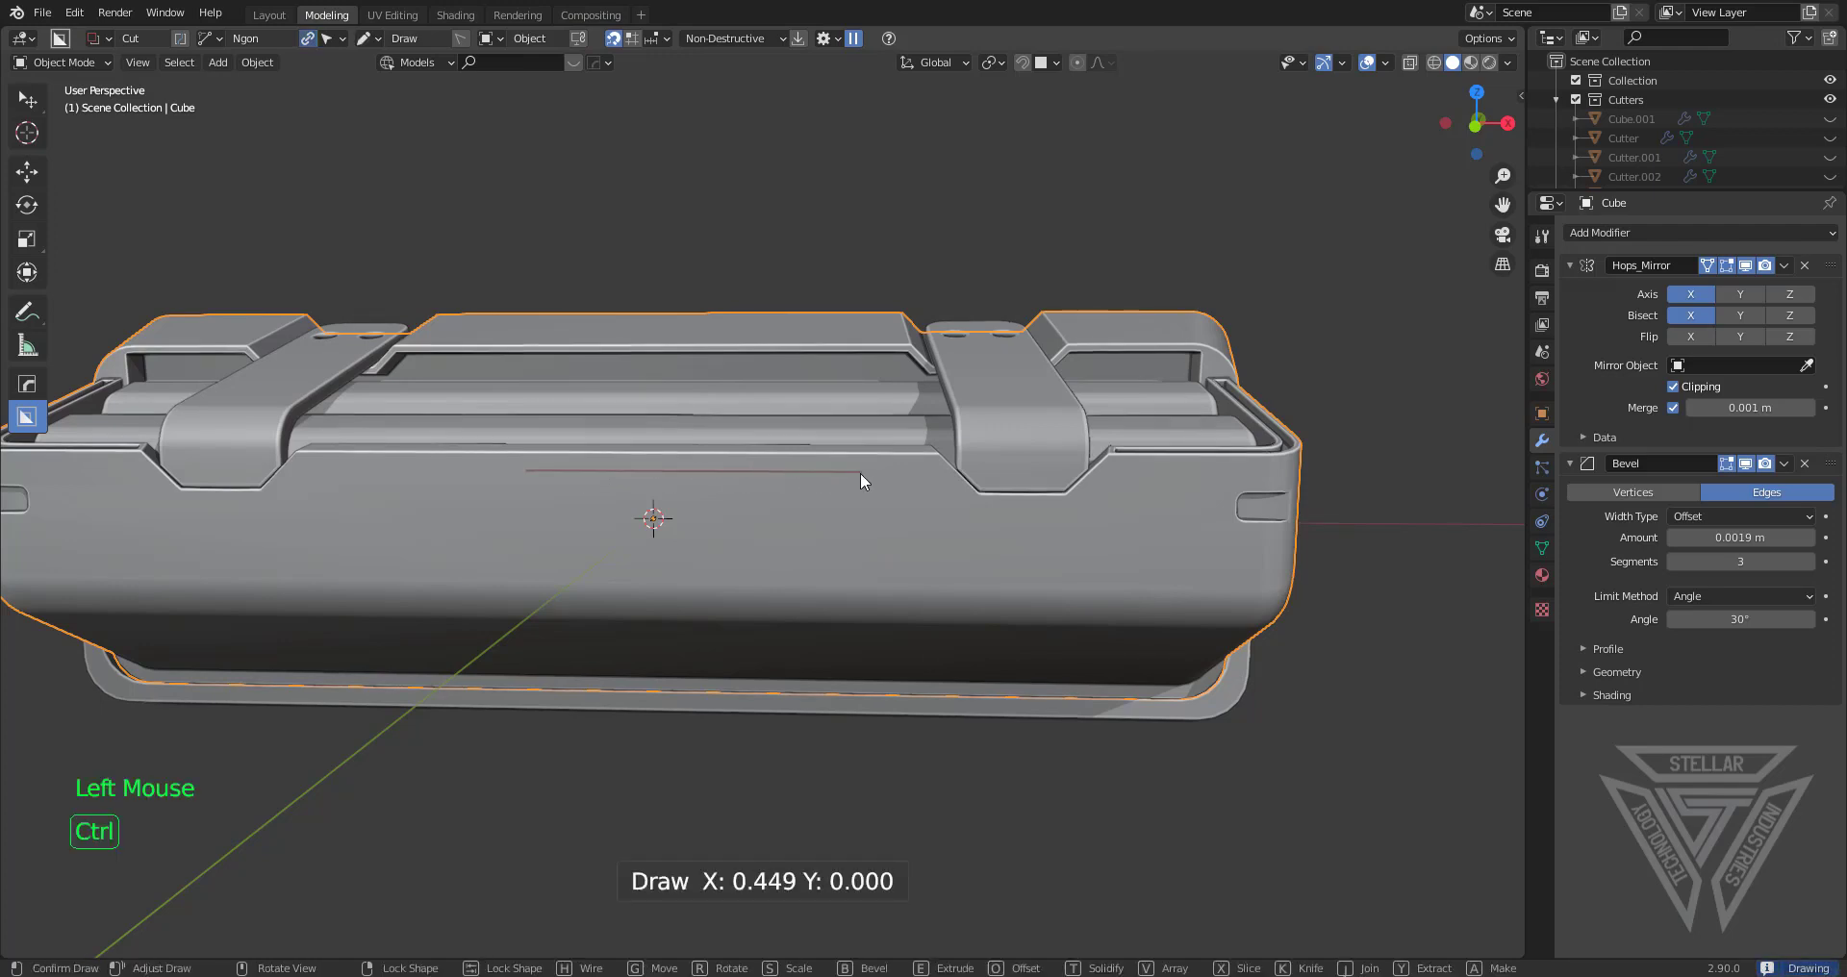
{"action": "left_click_drag", "start_coordinate": [926, 469], "coordinate": [933, 472]}
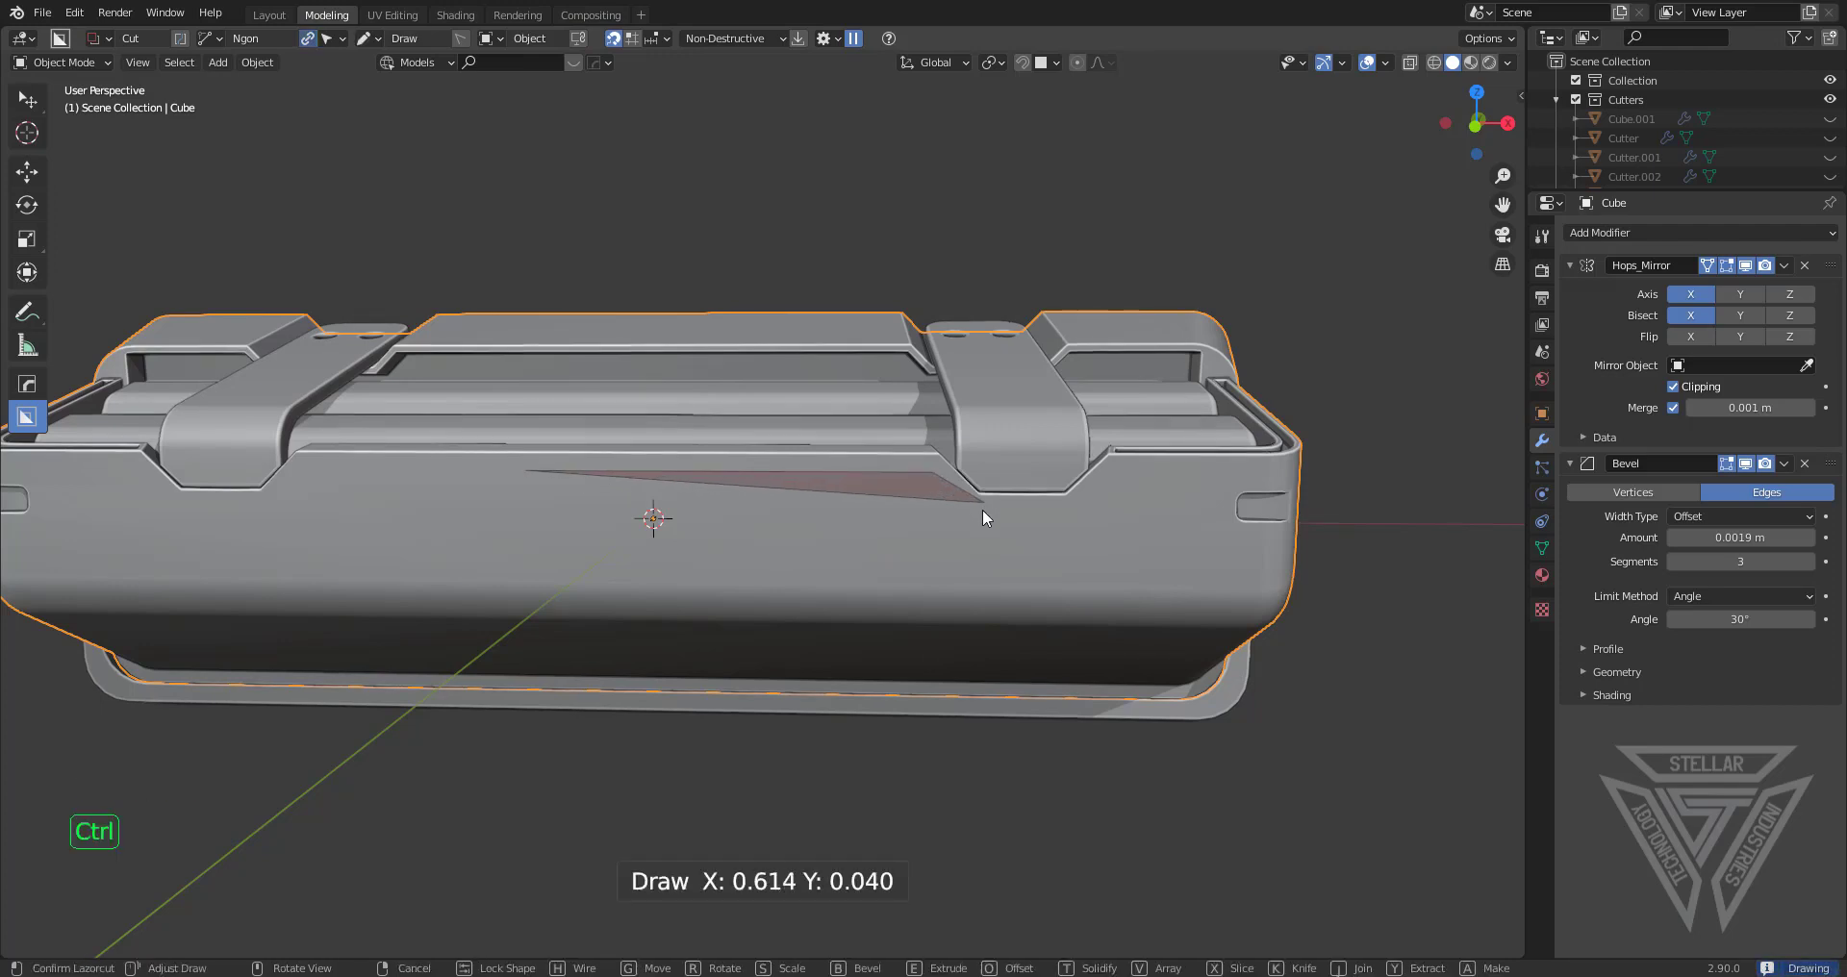
{"action": "left_click", "coordinate": [976, 514]}
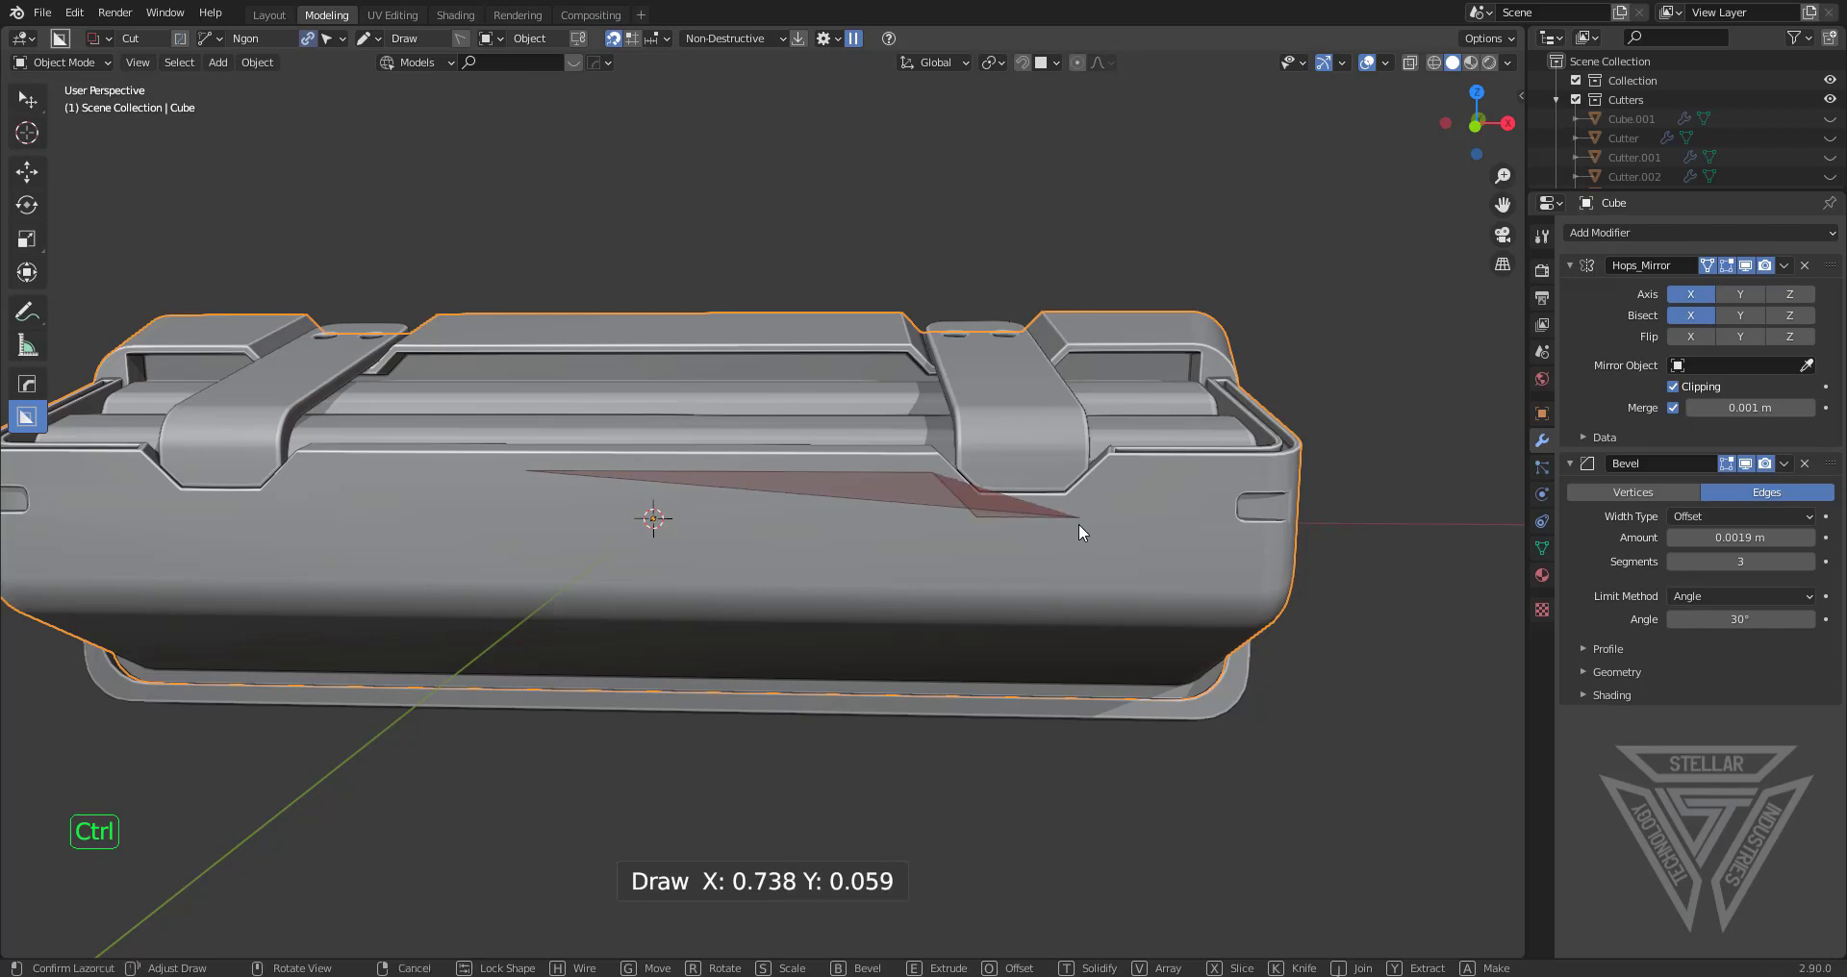
{"action": "left_click", "coordinate": [1077, 523]}
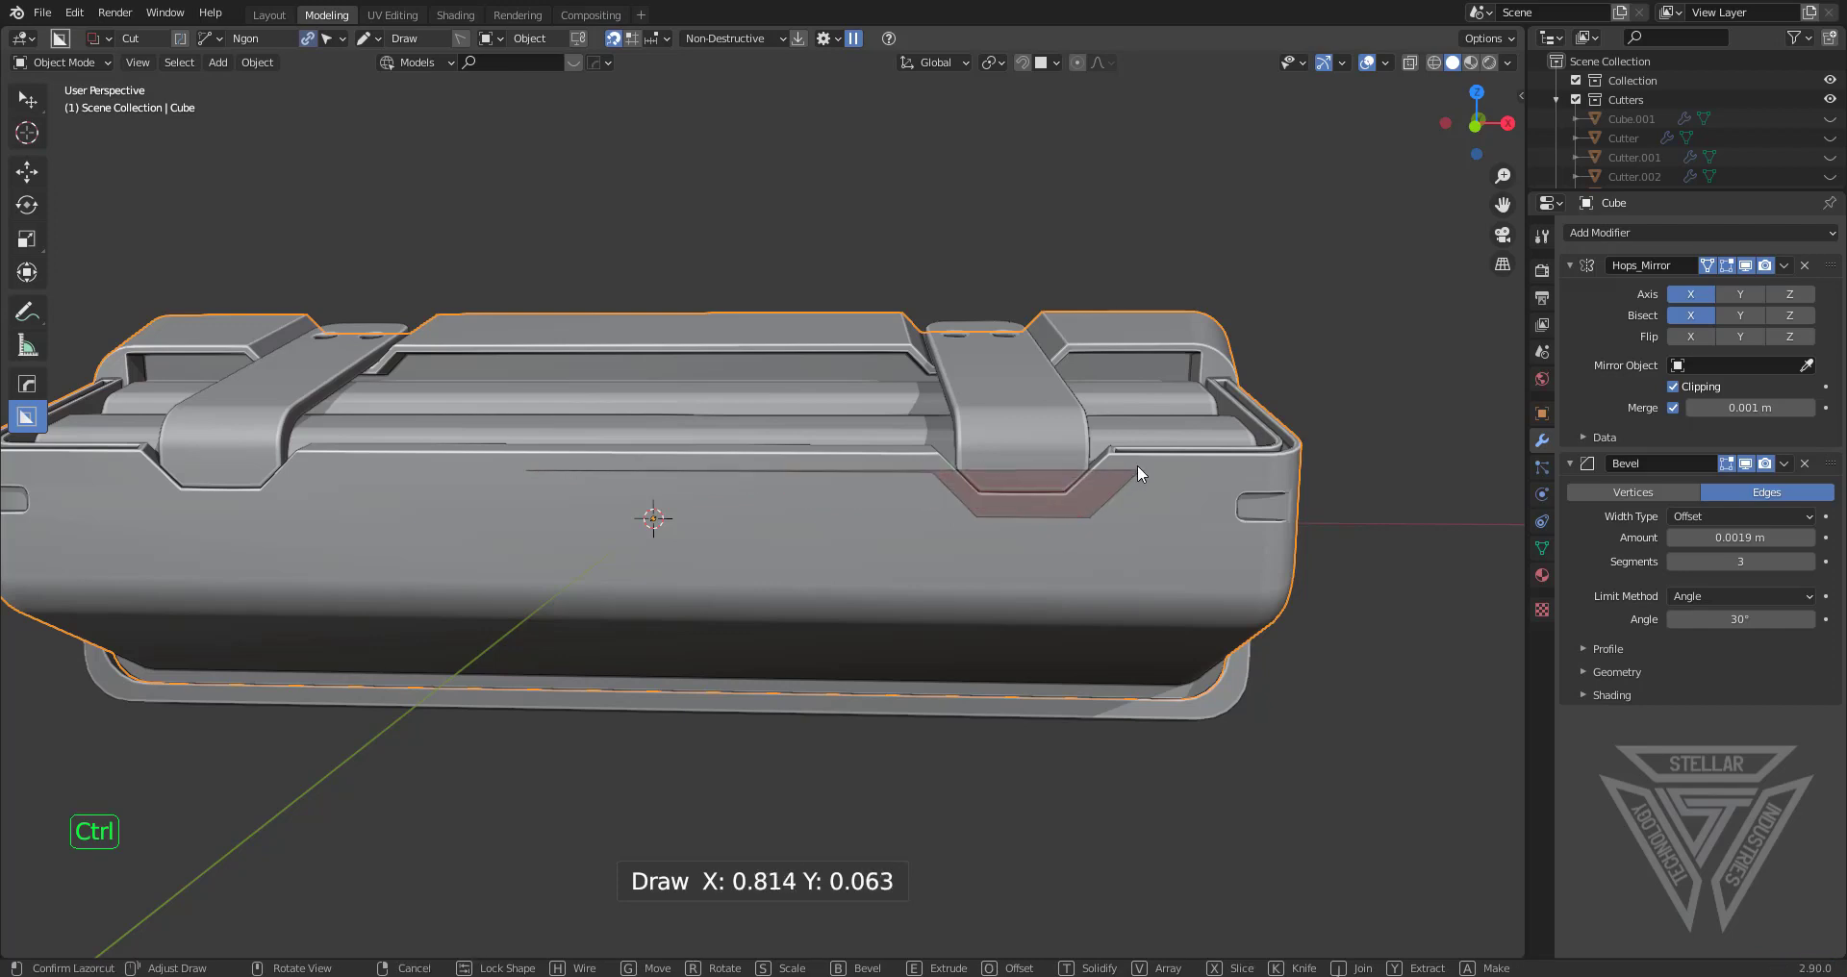
{"action": "left_click", "coordinate": [1143, 462]}
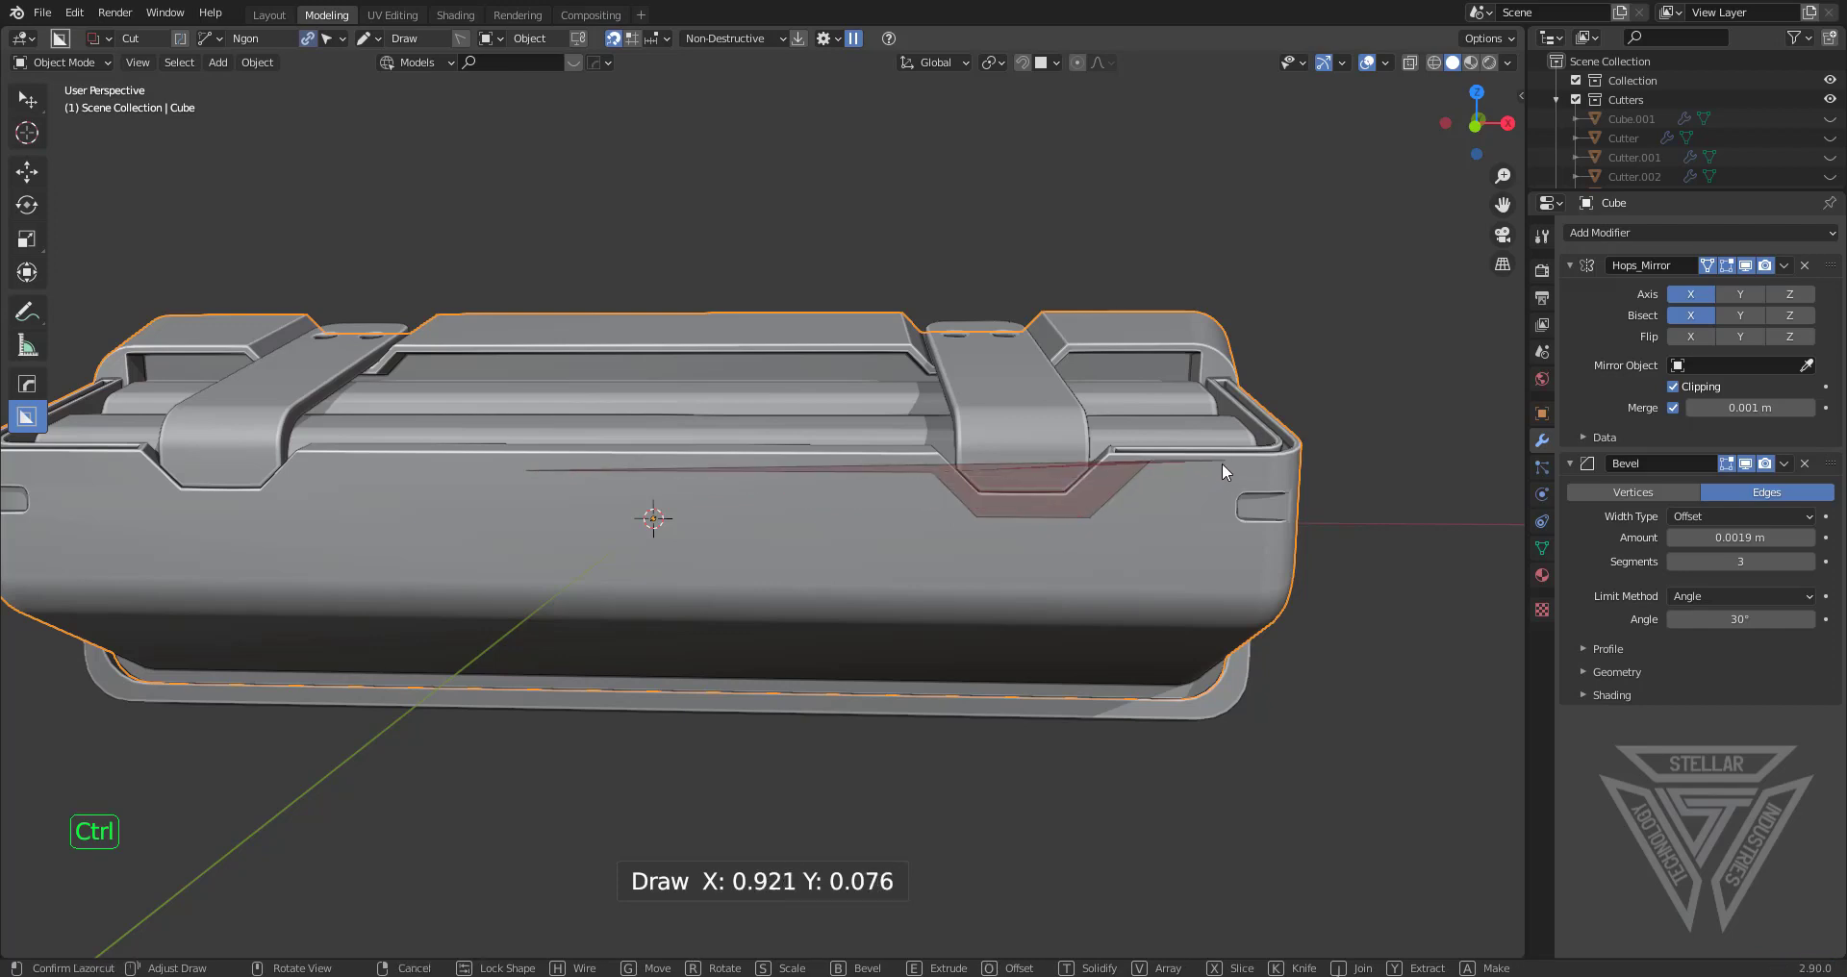
{"action": "left_click", "coordinate": [1222, 464]}
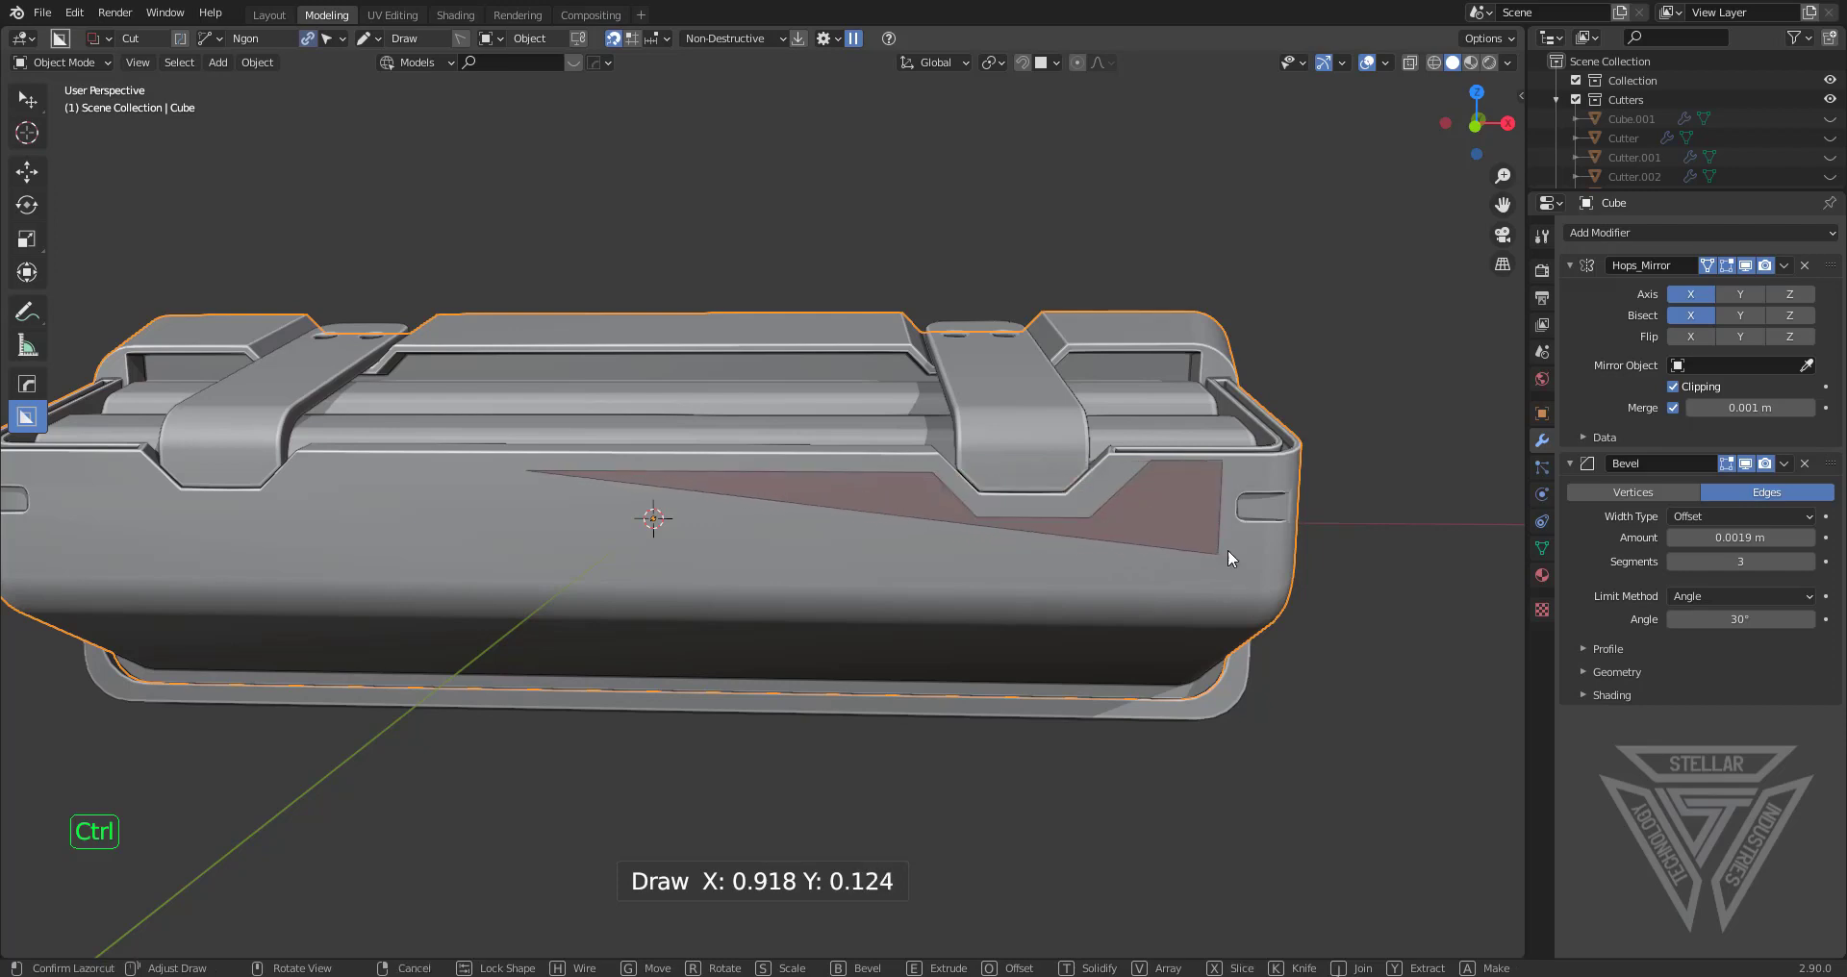
{"action": "left_click", "coordinate": [1220, 554]}
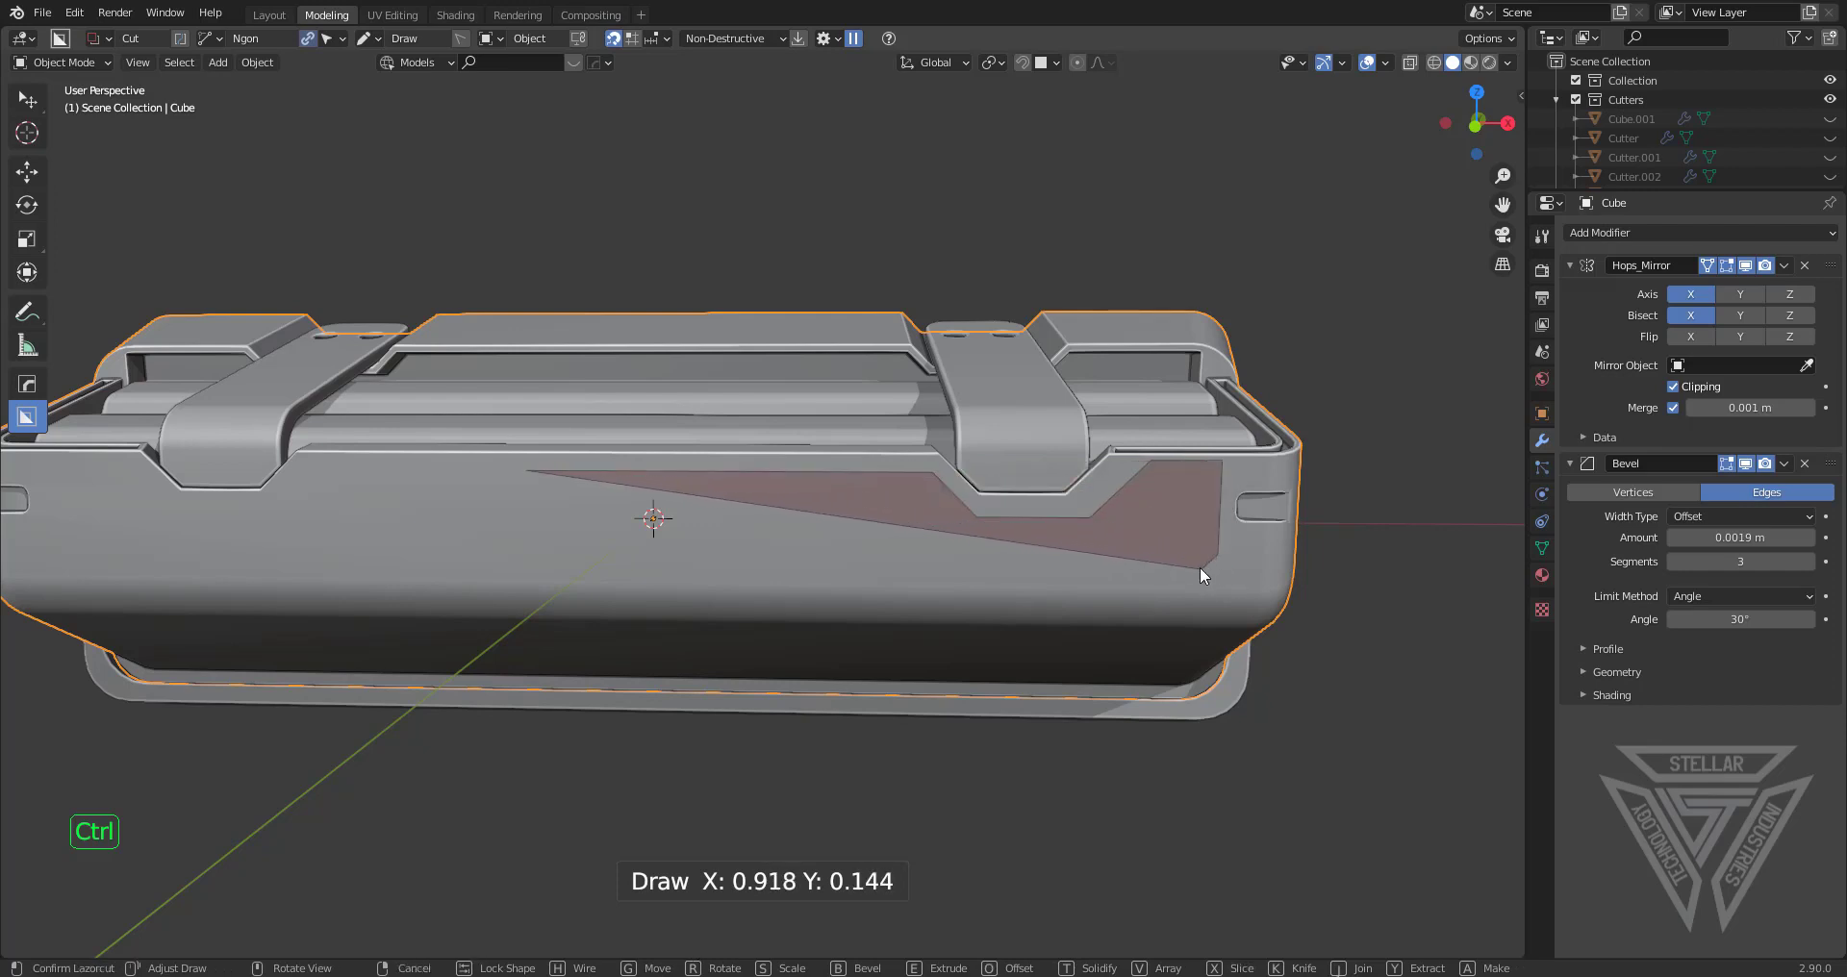
{"action": "left_click", "coordinate": [1140, 595]}
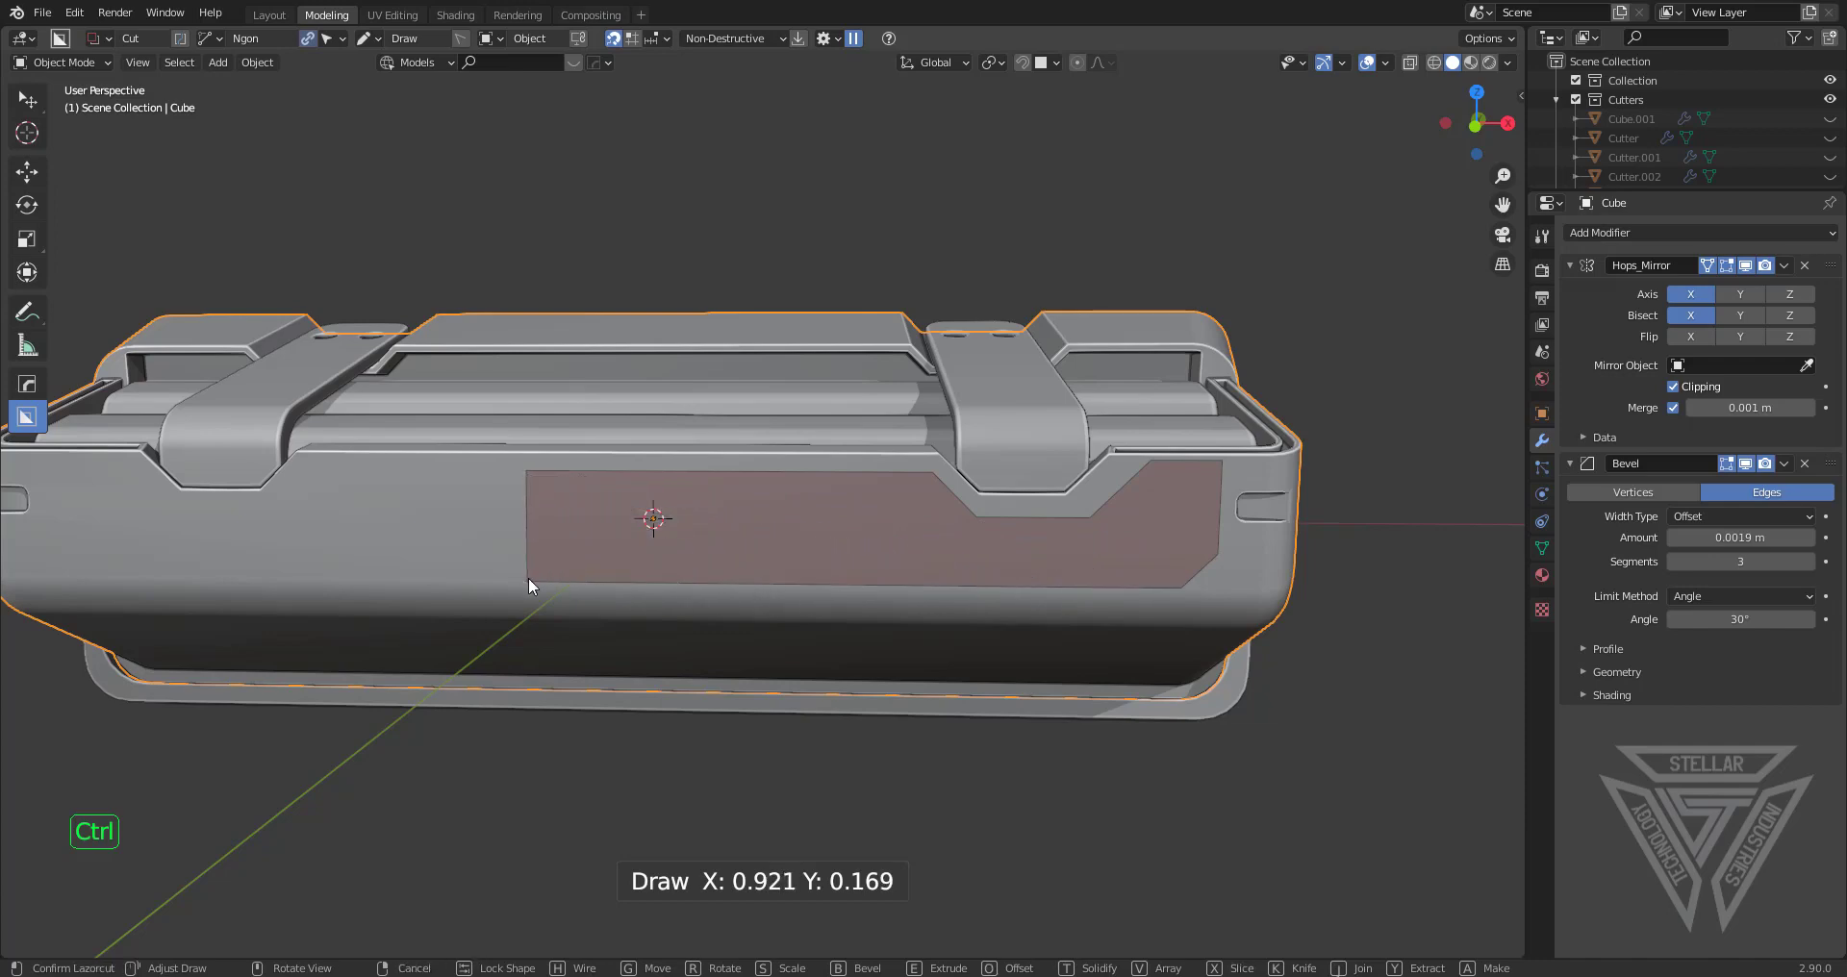
{"action": "left_click", "coordinate": [528, 578]}
{"action": "left_click", "coordinate": [431, 487], "text": "shift"}
{"action": "middle_click_drag", "start_coordinate": [779, 567], "coordinate": [700, 581]}
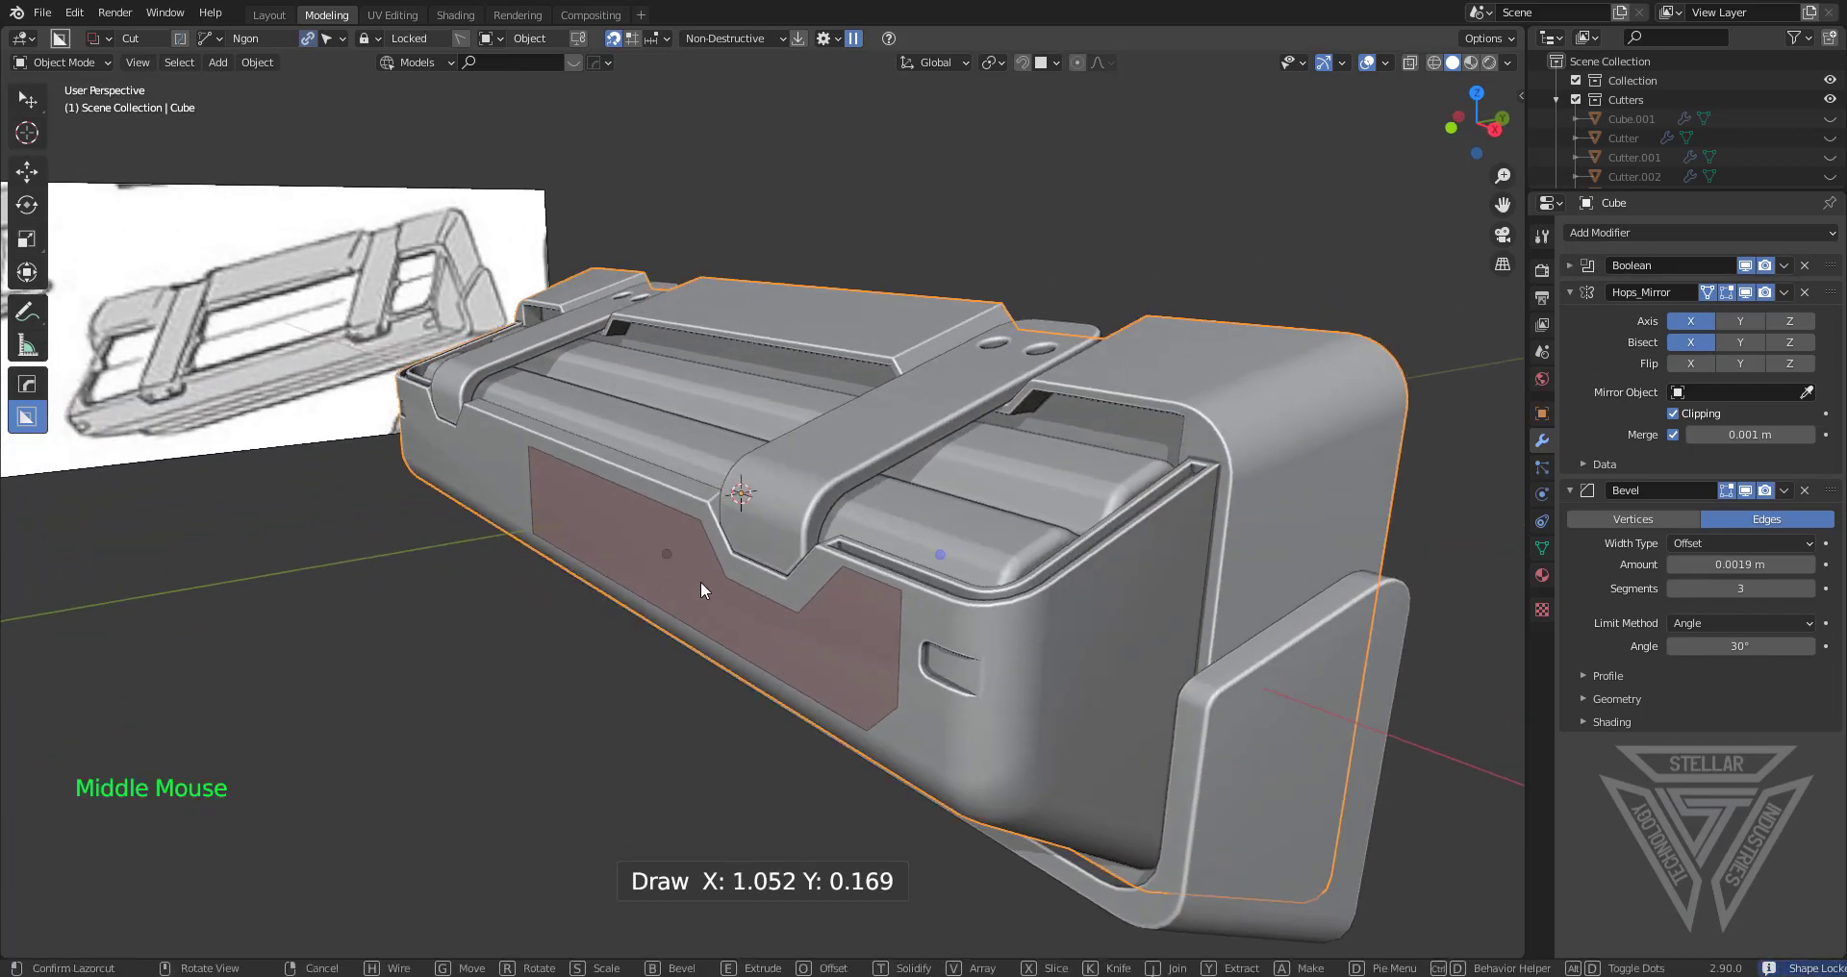
Extrude the notched panel shape about 0.021 m into the case front and confirm the cut
{"action": "key", "text": "e"}
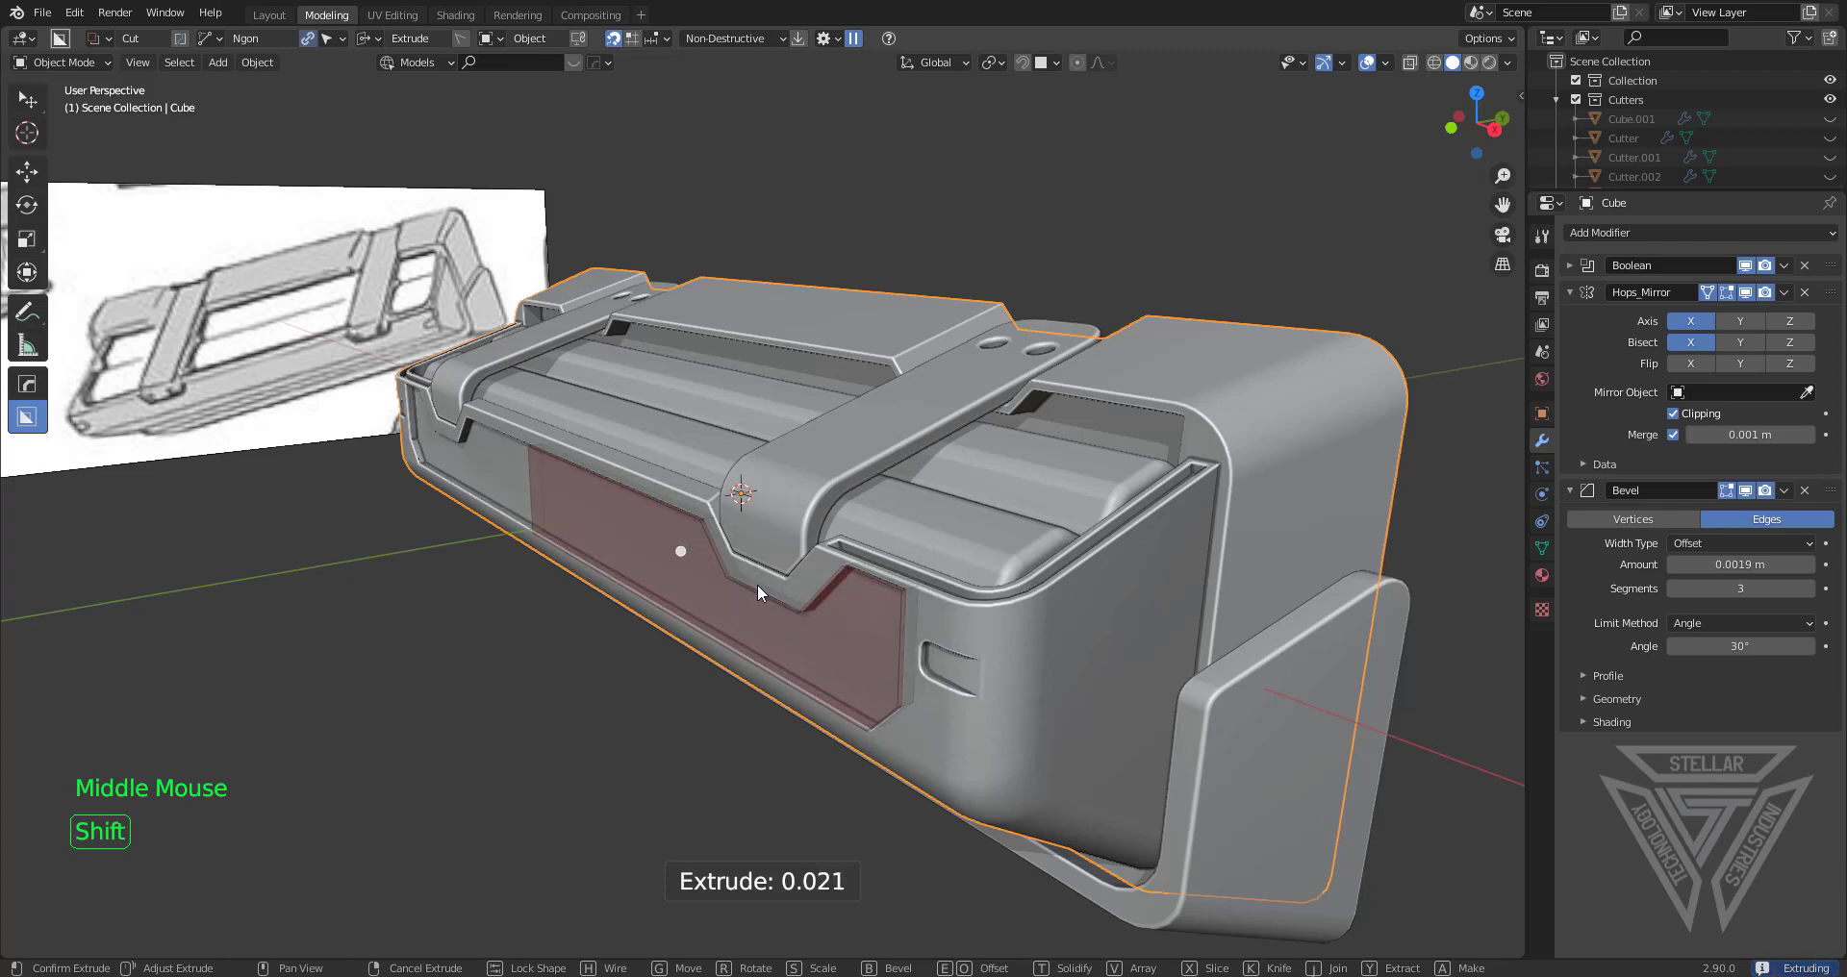
{"action": "key", "text": "Tab"}
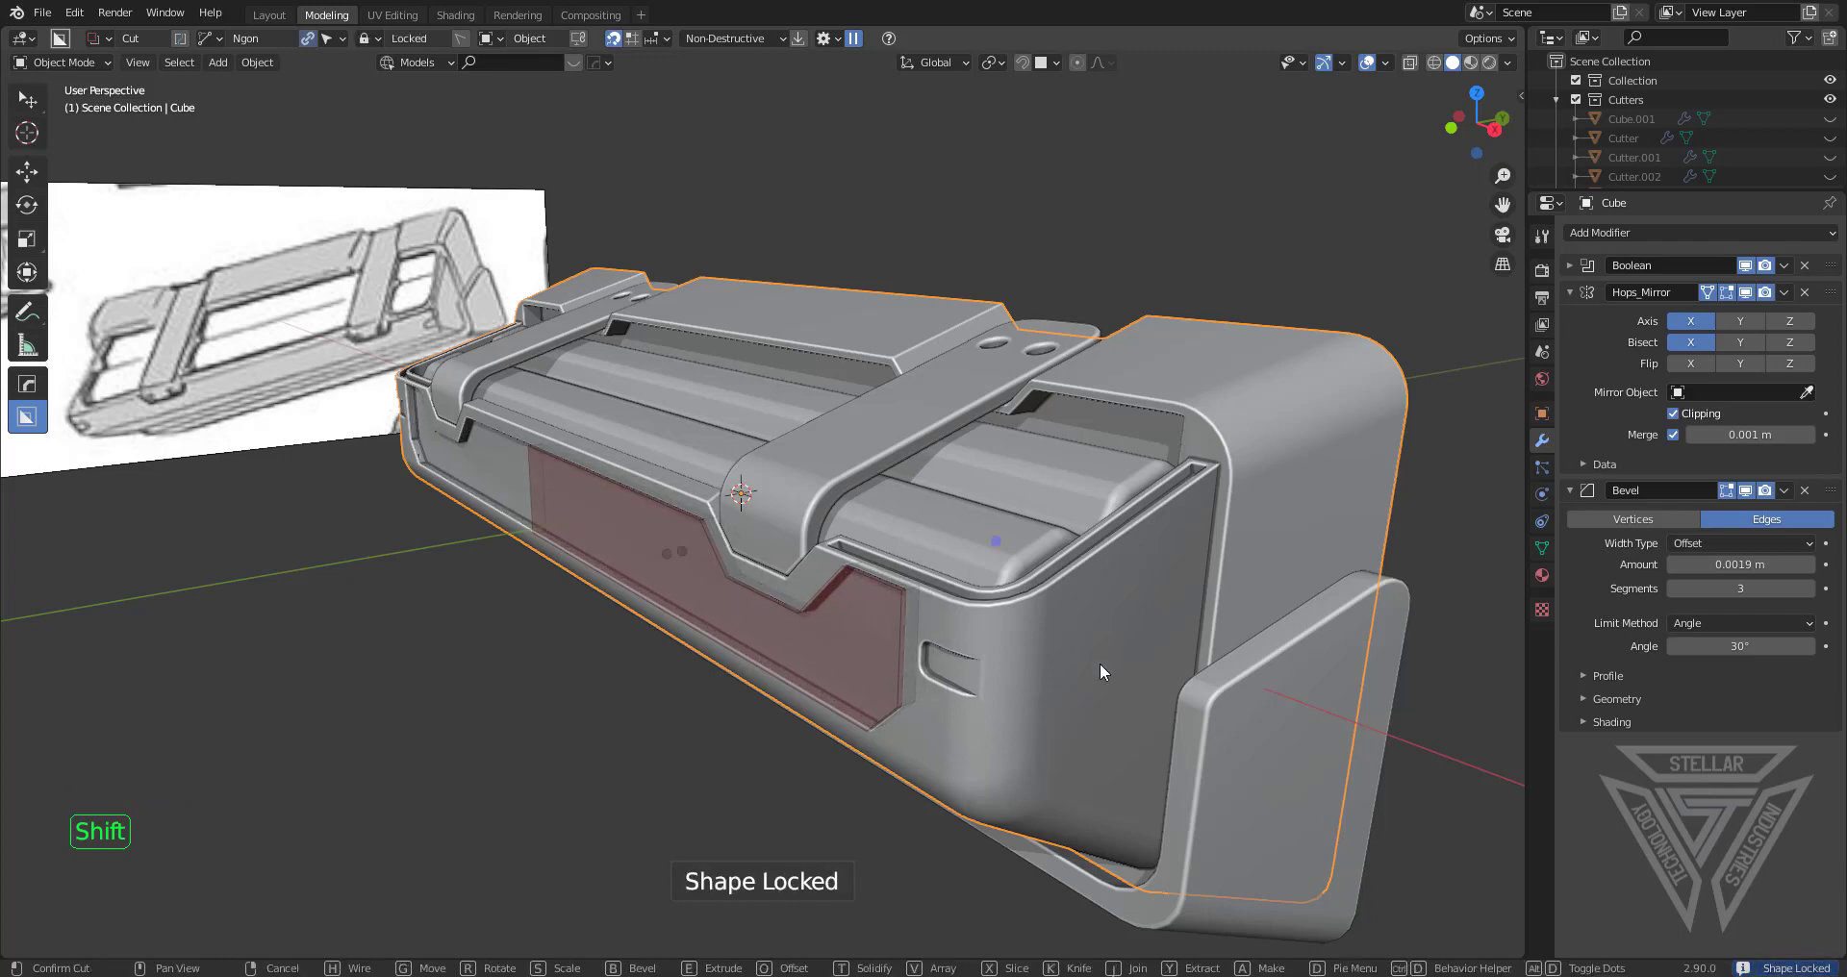
{"action": "scroll", "coordinate": [1100, 662], "scroll_direction": "up", "scroll_amount": 3}
{"action": "middle_click_drag", "start_coordinate": [1100, 662], "coordinate": [973, 491]}
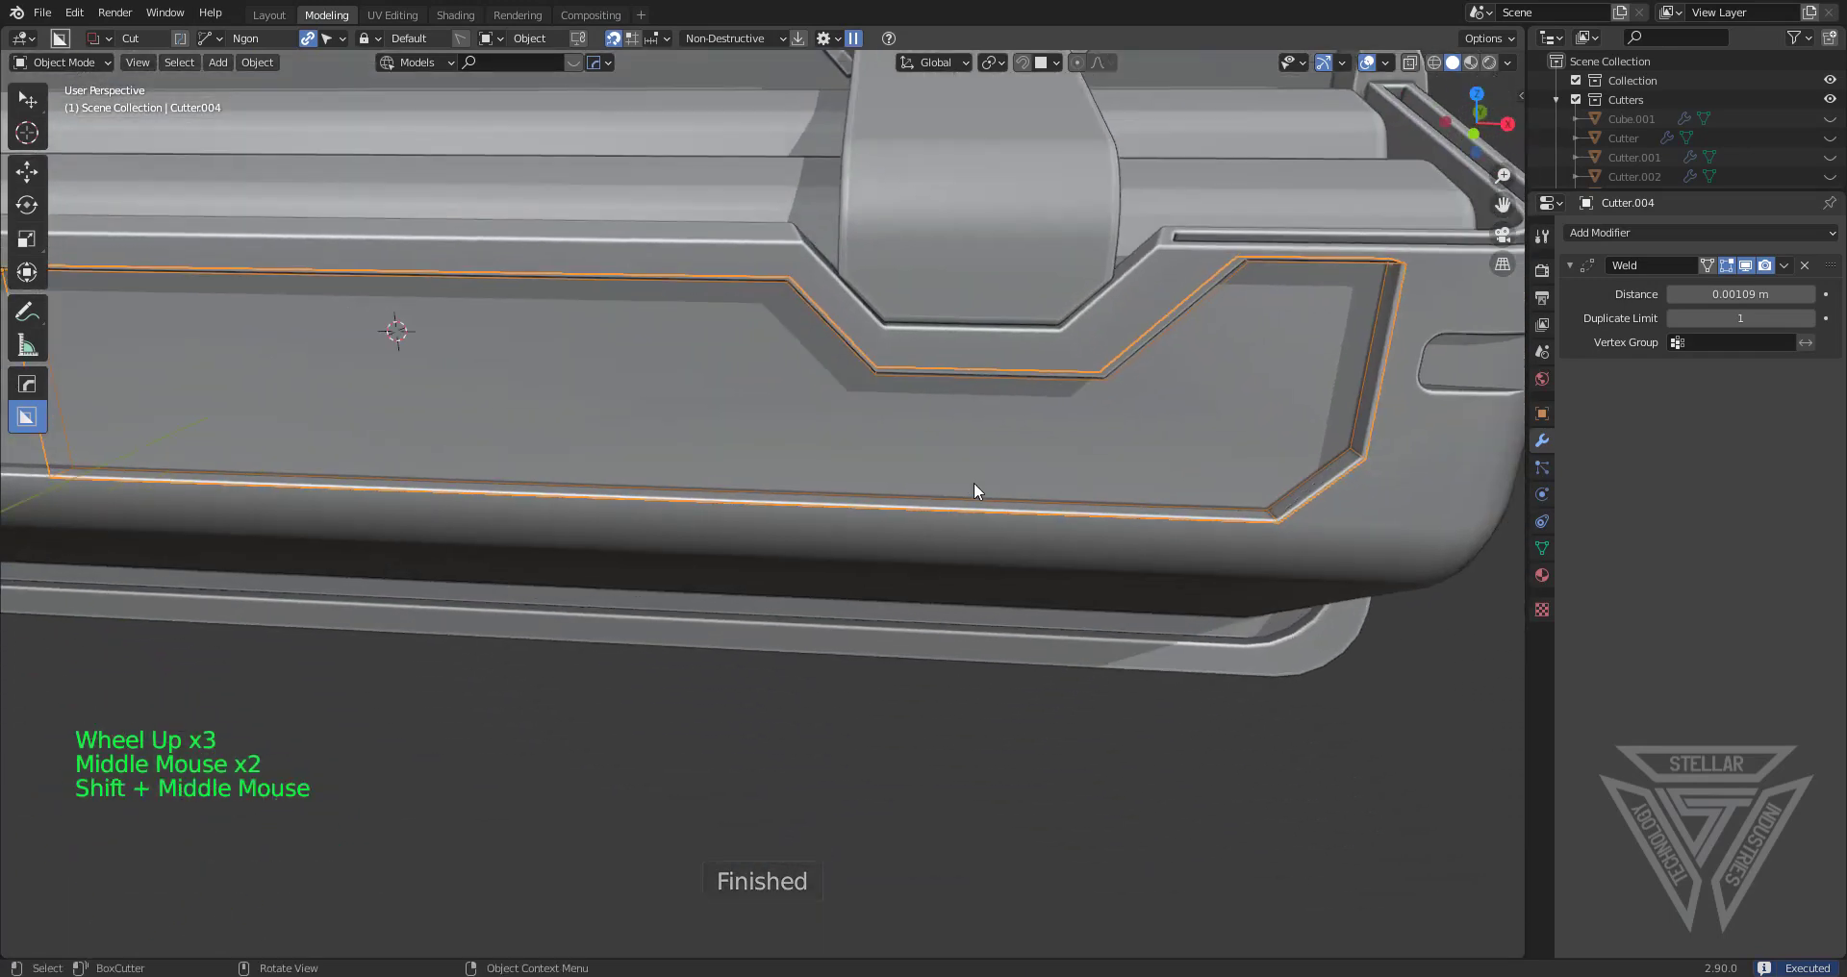
Move the front panel cutter about 0.012 m along negative X in front view
{"action": "left_click", "coordinate": [1478, 133]}
{"action": "scroll", "coordinate": [1255, 302], "scroll_direction": "up", "scroll_amount": 2}
{"action": "middle_click_drag", "start_coordinate": [1255, 302], "coordinate": [1224, 431], "text": "shift"}
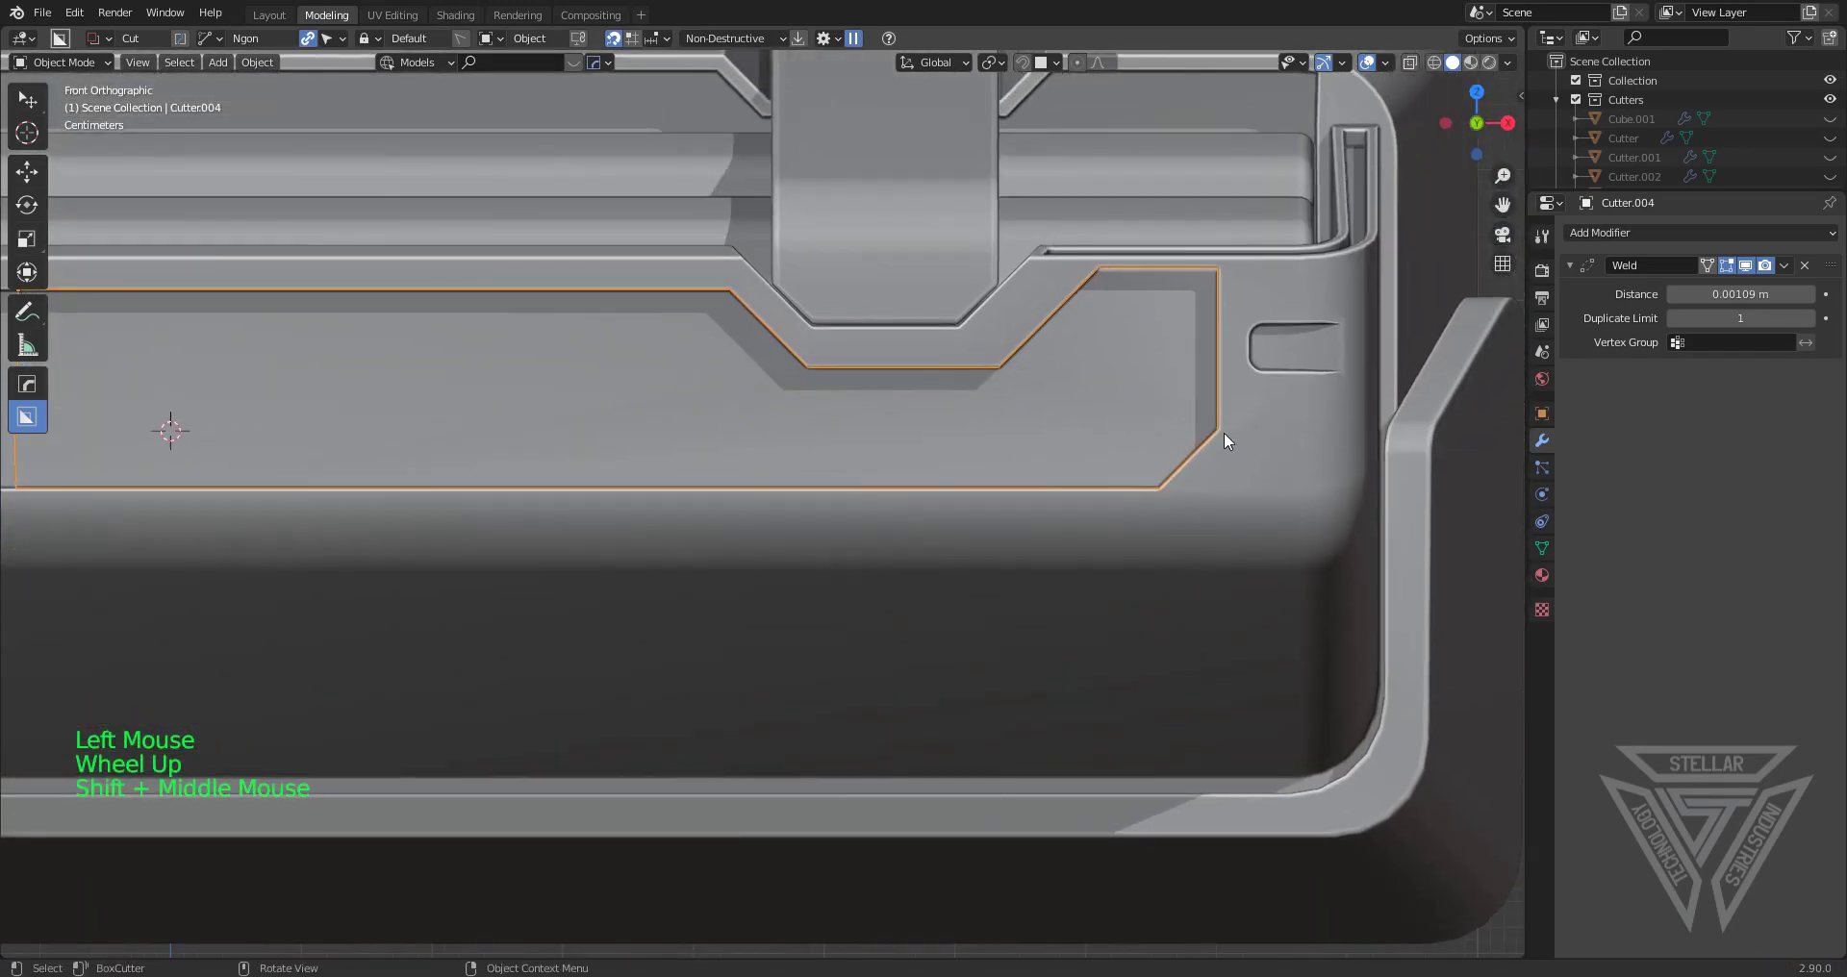
{"action": "key", "text": "g"}
{"action": "key", "text": "x"}
{"action": "key", "text": "shift"}
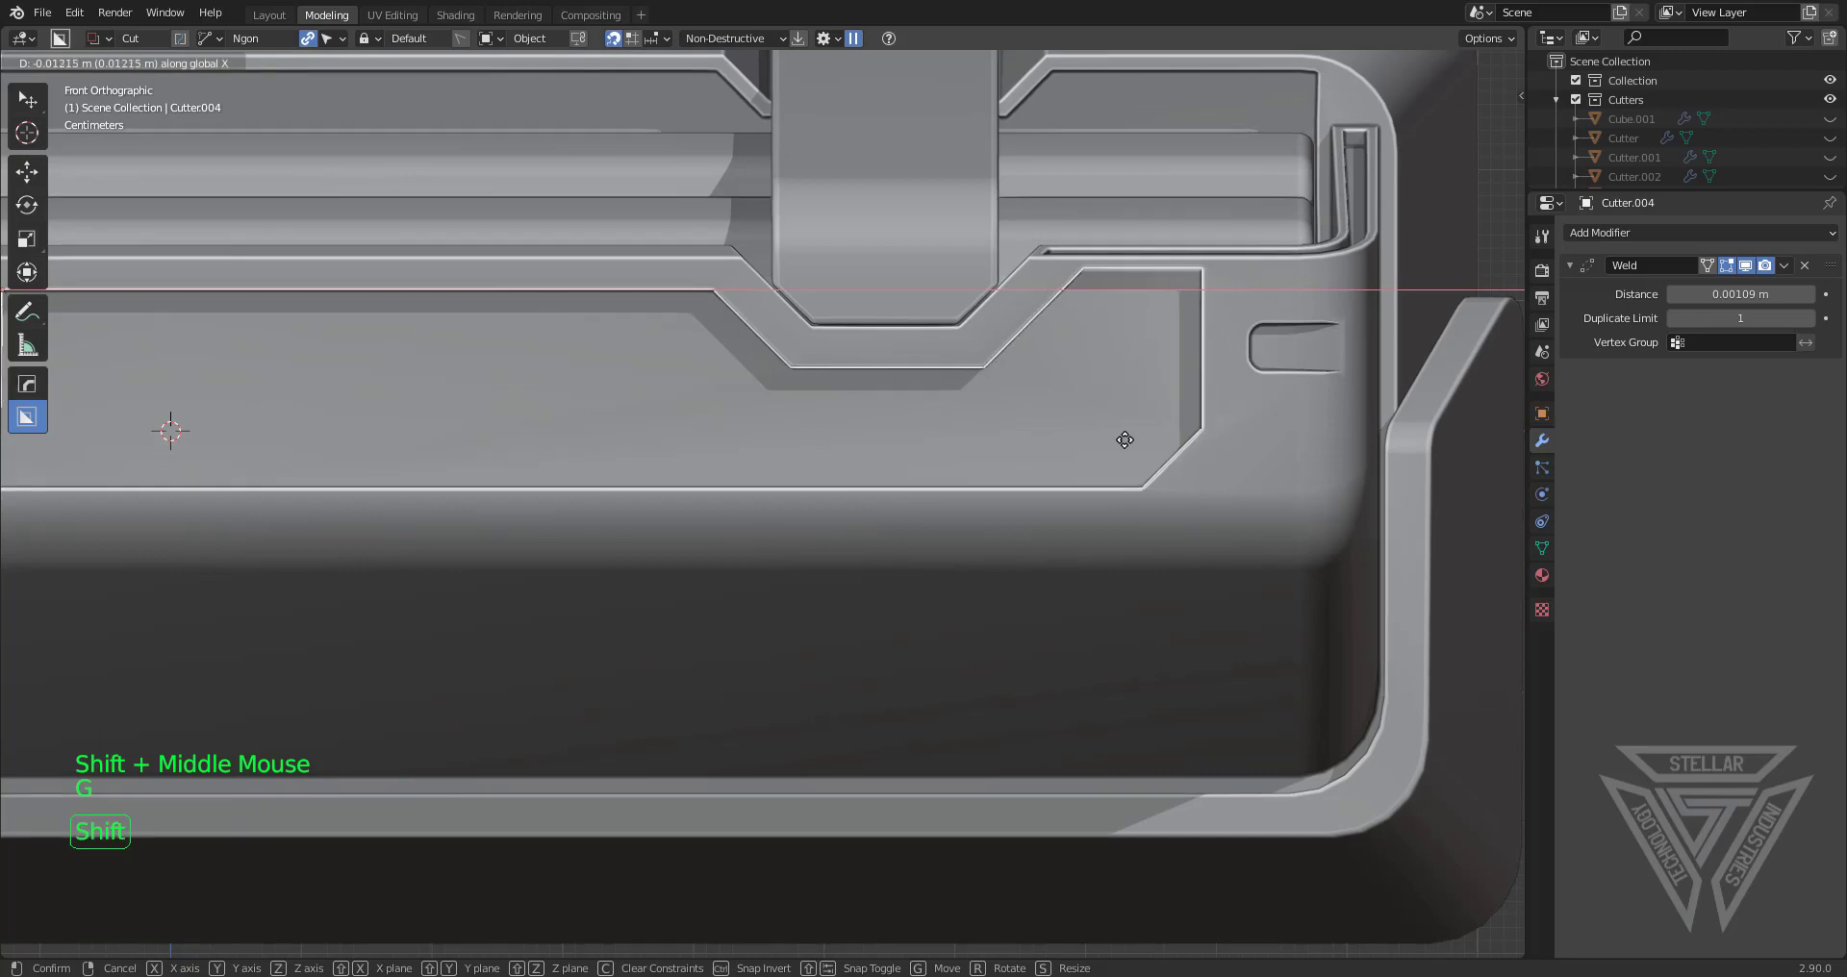
{"action": "left_click", "coordinate": [1128, 440]}
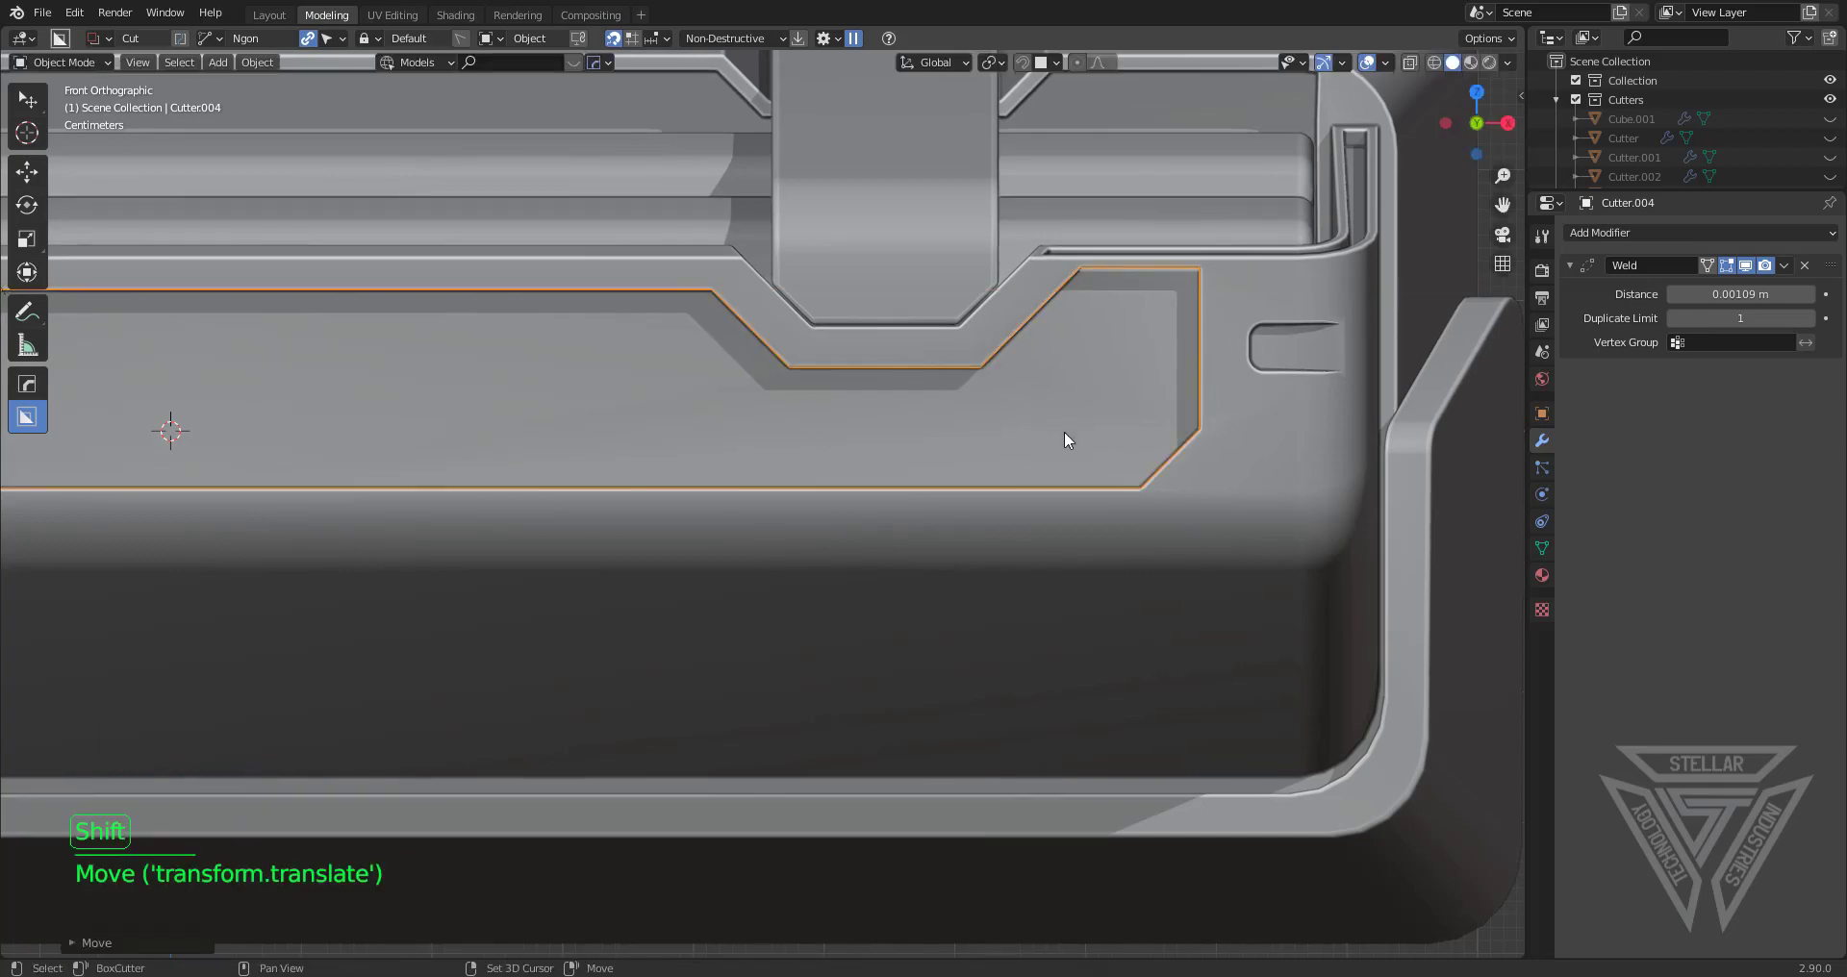
Lower the cutter's upper face on the outer side of the strap notch by about 0.019 m along Z
{"action": "middle_click_drag", "start_coordinate": [1064, 442], "coordinate": [1058, 462], "text": "shift"}
{"action": "middle_click_drag", "start_coordinate": [1058, 462], "coordinate": [1091, 497]}
{"action": "key", "text": "Tab"}
{"action": "key", "text": "3"}
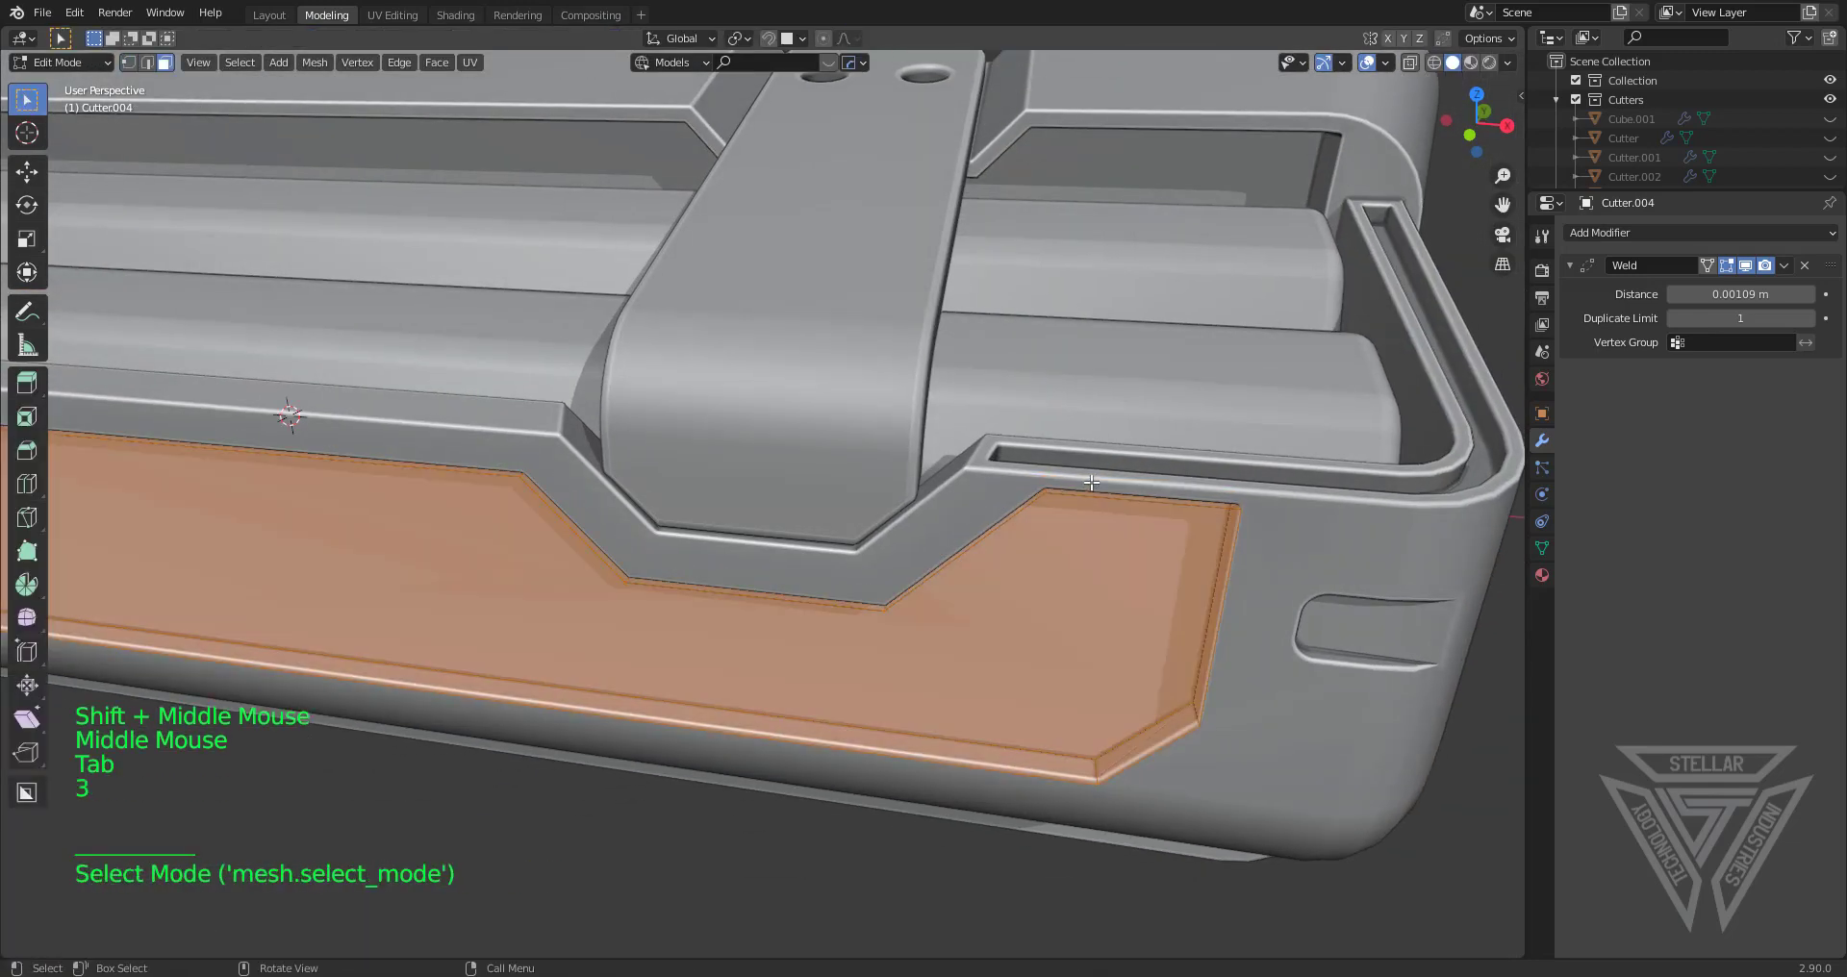
{"action": "left_click", "coordinate": [1093, 484]}
{"action": "left_click", "coordinate": [1470, 135]}
{"action": "scroll", "coordinate": [1107, 491], "scroll_direction": "up", "scroll_amount": 3}
{"action": "scroll", "coordinate": [1107, 491], "scroll_direction": "up", "scroll_amount": 1, "text": "shift"}
{"action": "middle_click_drag", "start_coordinate": [1107, 491], "coordinate": [857, 574], "text": "shift"}
{"action": "key", "text": "g"}
{"action": "key", "text": "z"}
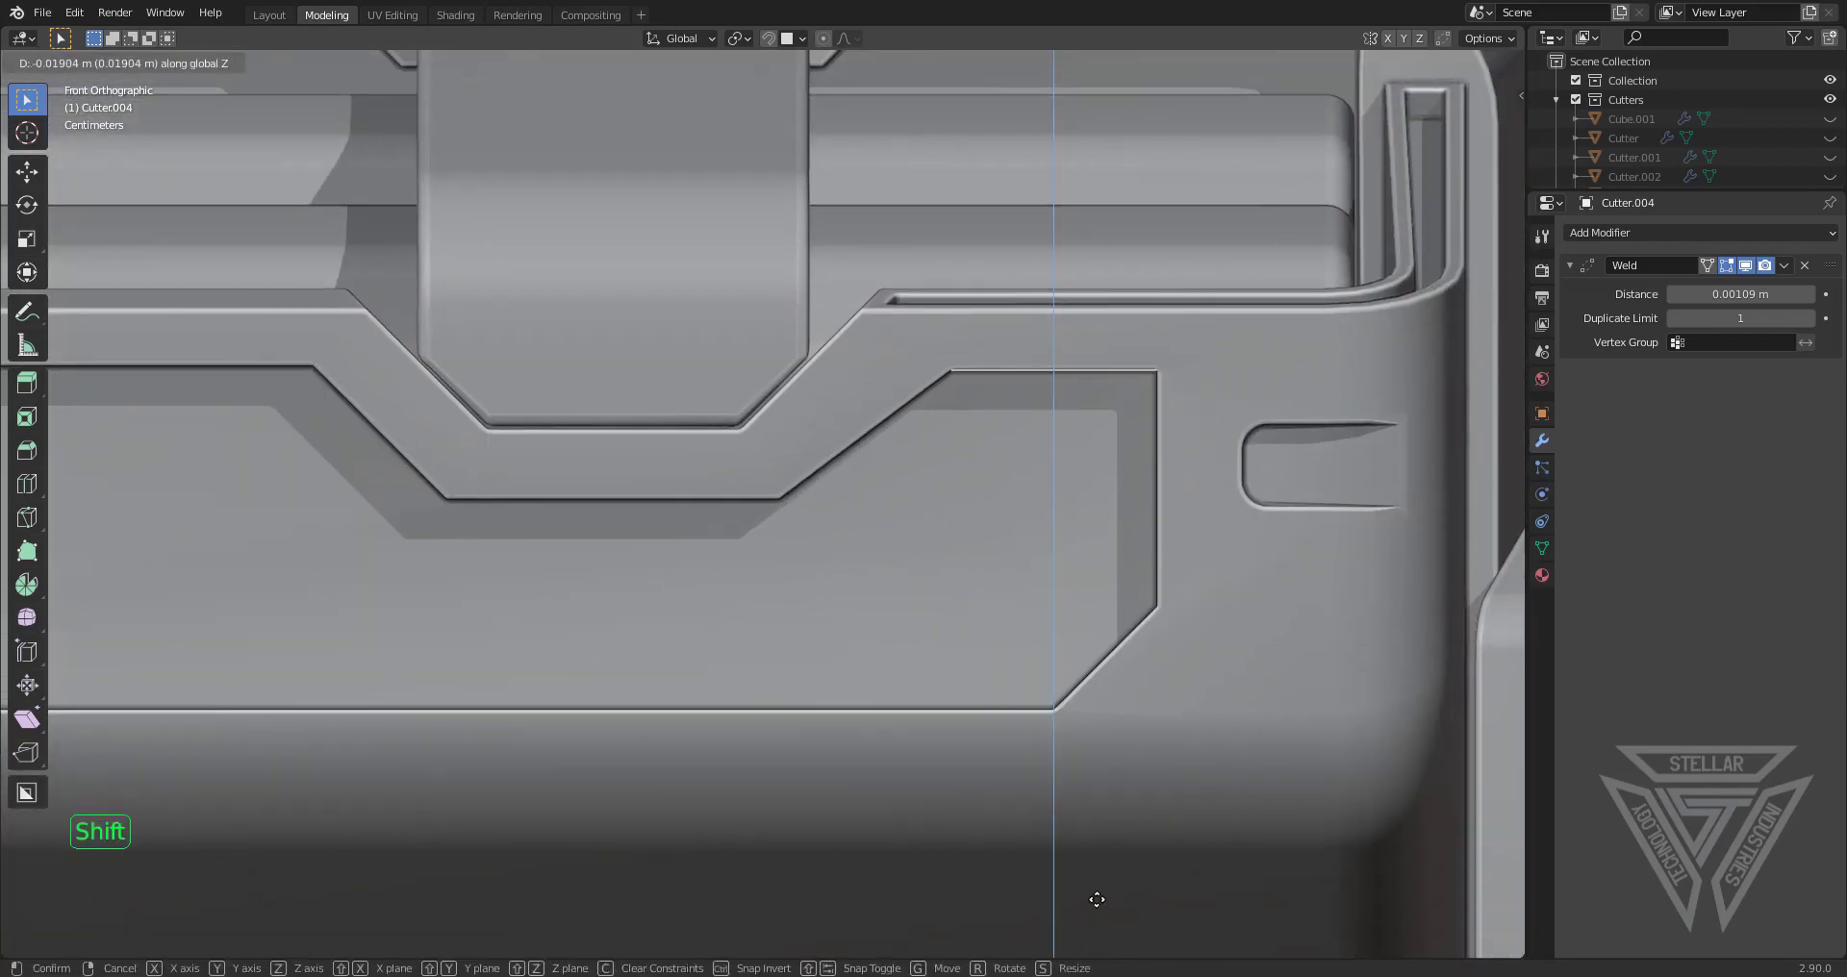
{"action": "left_click", "coordinate": [1097, 900]}
Shift the vertex pair at the strap notch's outer upper corner about 0.022 m along negative X, and return to Object Mode
{"action": "key", "text": "1"}
{"action": "left_click", "coordinate": [975, 378]}
{"action": "middle_click_drag", "start_coordinate": [974, 379], "coordinate": [863, 113]}
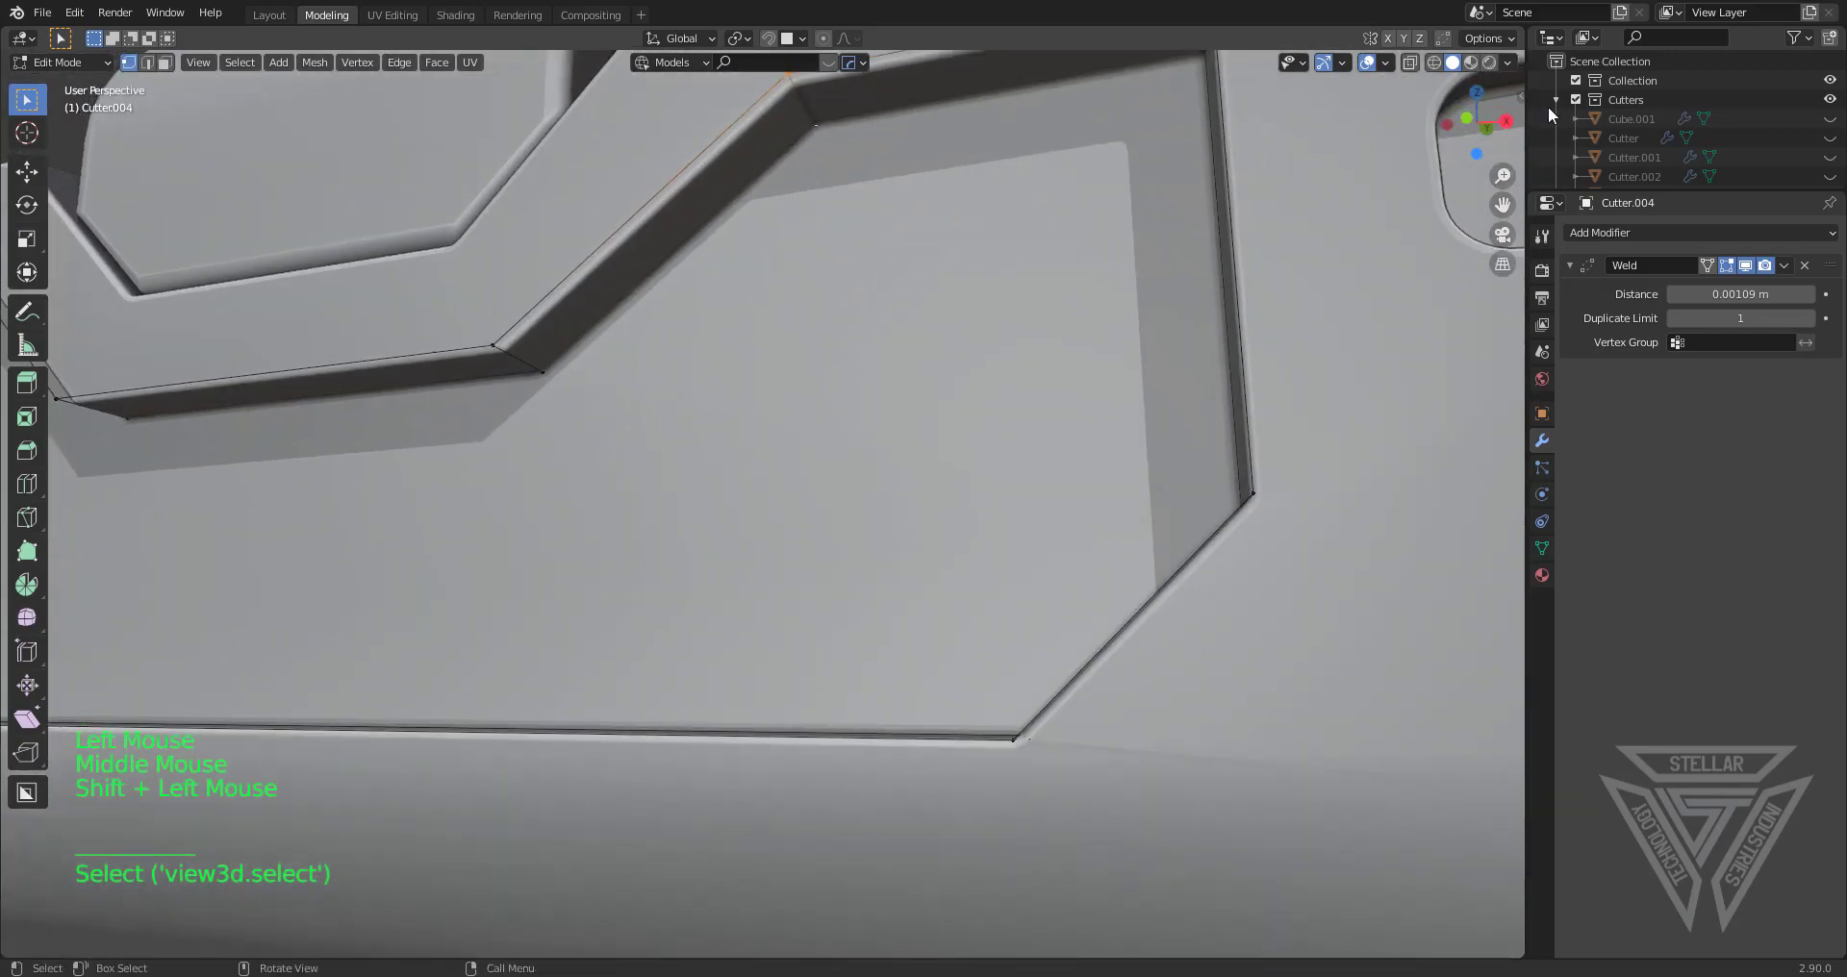
{"action": "left_click", "coordinate": [1469, 116]}
{"action": "key", "text": "g"}
{"action": "key", "text": "y"}
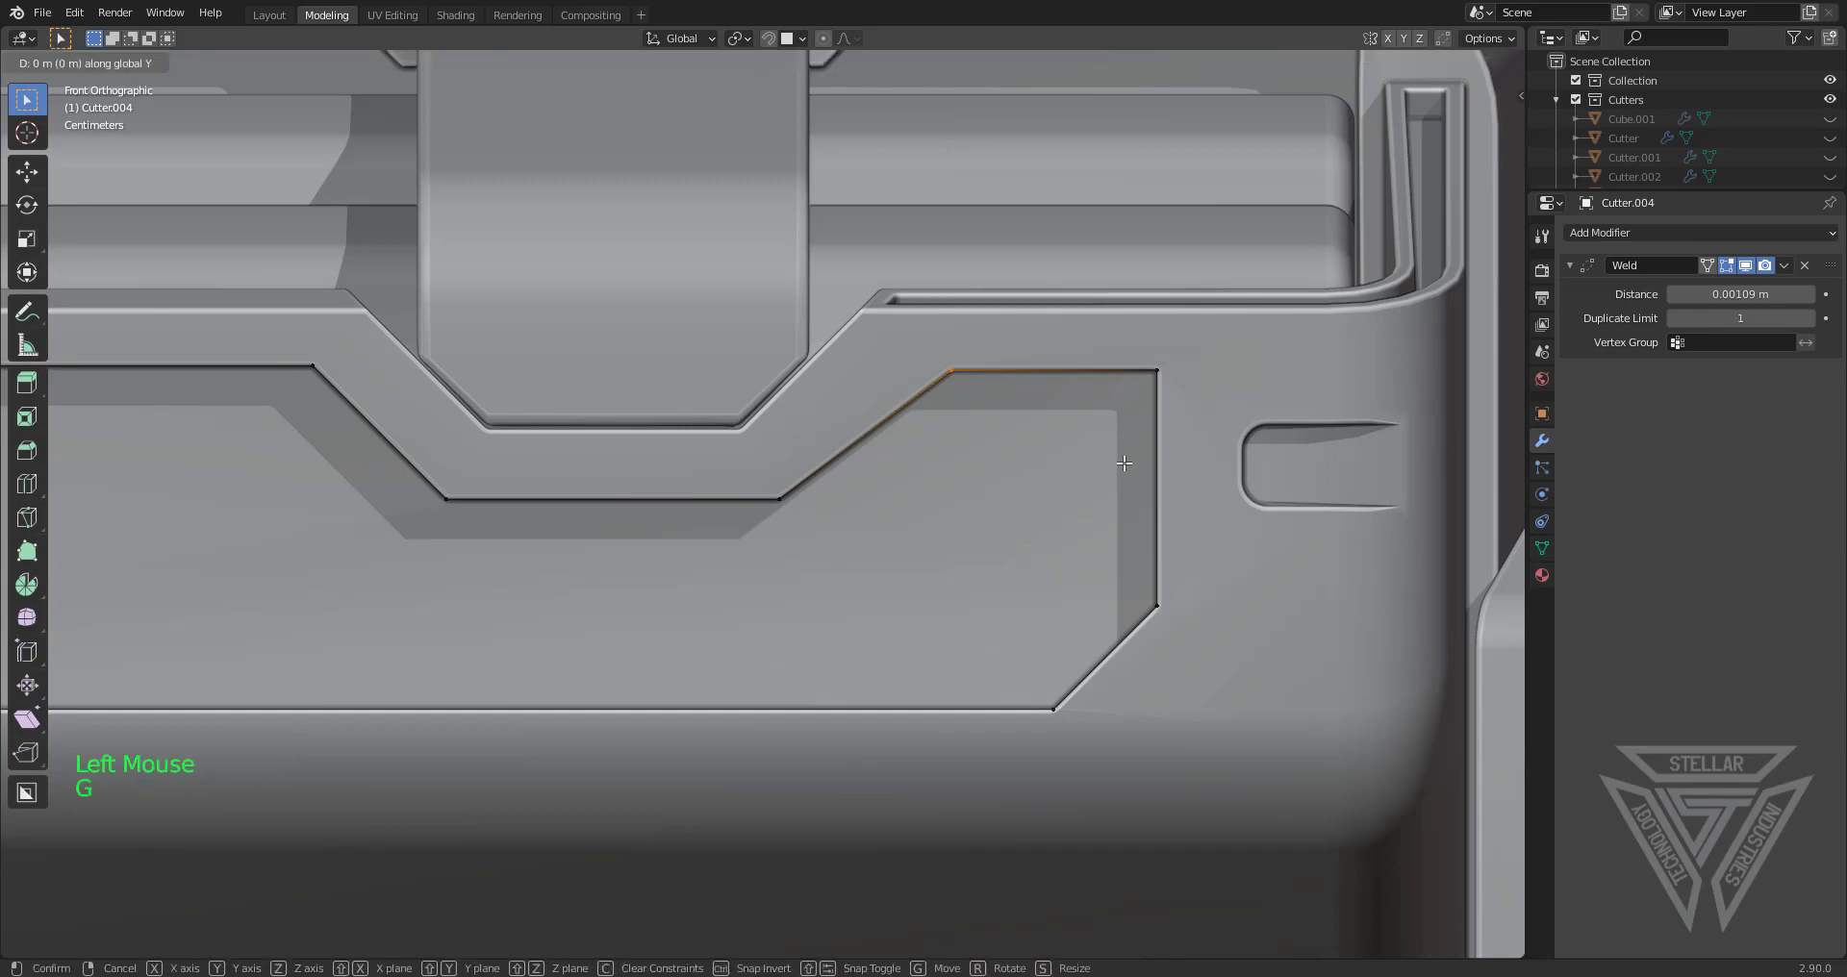
{"action": "key", "text": "x"}
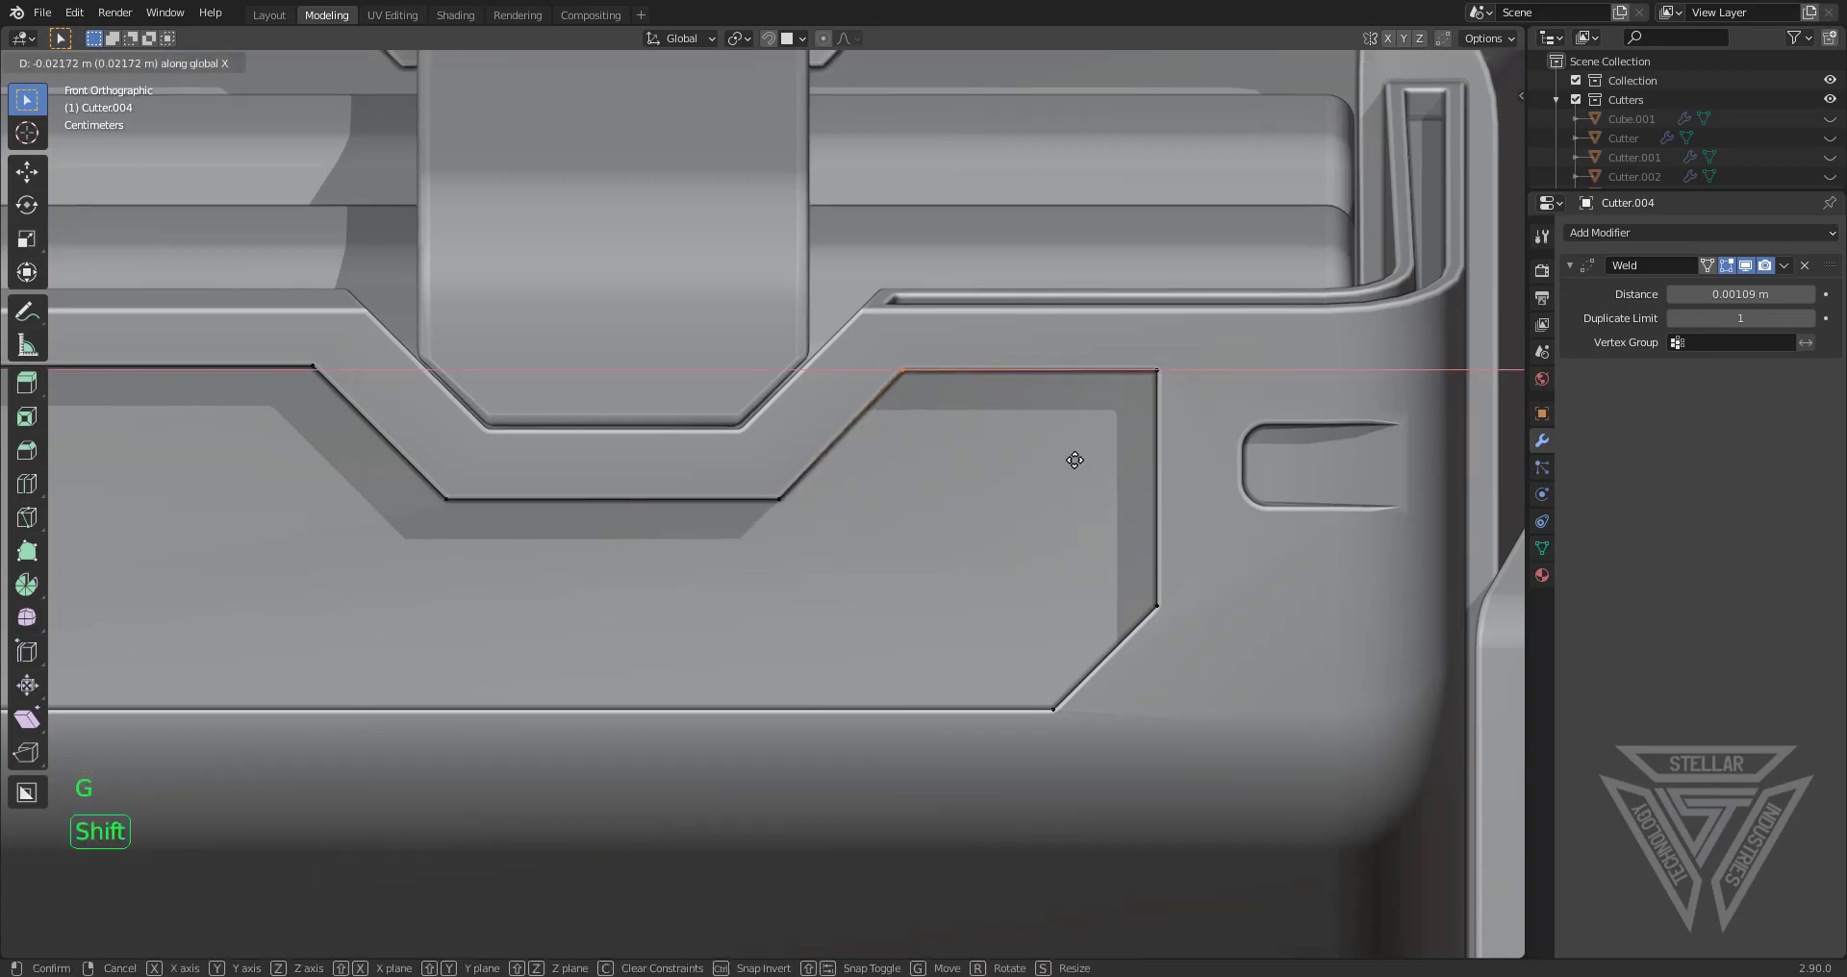
{"action": "left_click", "coordinate": [1080, 460]}
{"action": "scroll", "coordinate": [1080, 460], "scroll_direction": "down", "scroll_amount": 4}
{"action": "middle_click_drag", "start_coordinate": [1081, 460], "coordinate": [1068, 498], "text": "shift"}
{"action": "key", "text": "Tab"}
Switch the cutting shape to Ngon (Line) with View alignment for working on the panel cutter
{"action": "scroll", "coordinate": [1101, 500], "scroll_direction": "down", "scroll_amount": 6}
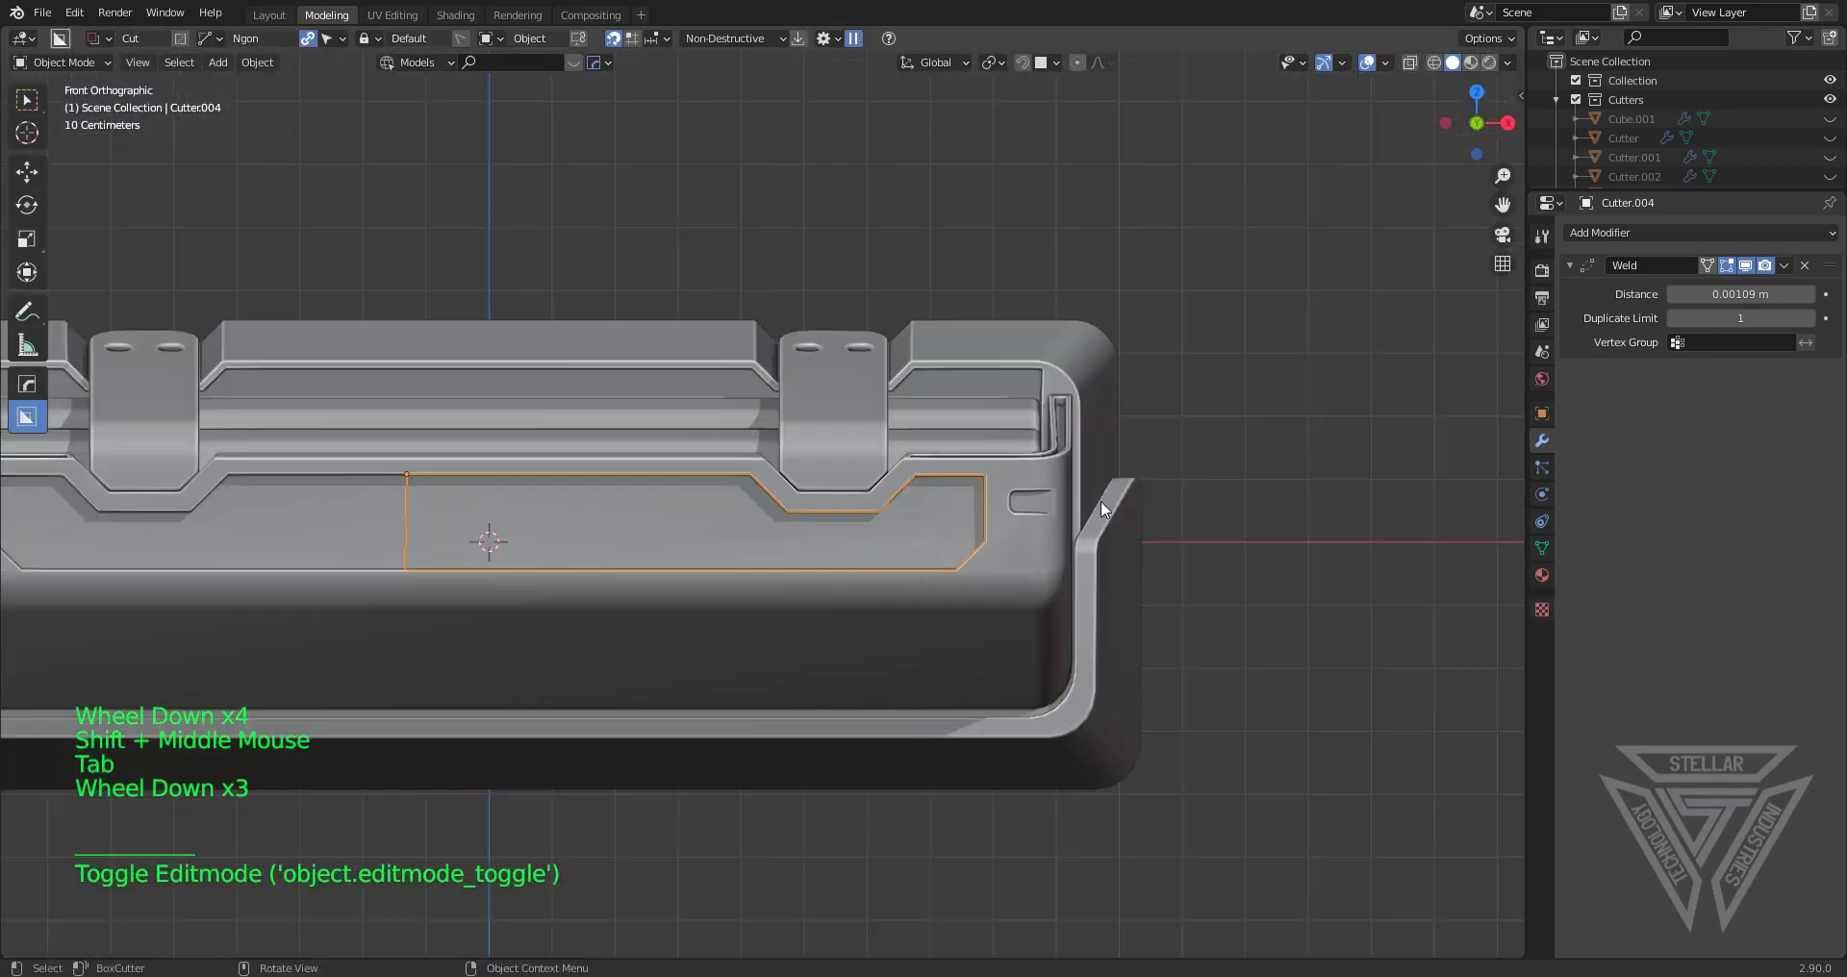
{"action": "scroll", "coordinate": [938, 562], "scroll_direction": "up", "scroll_amount": 6}
{"action": "middle_click_drag", "start_coordinate": [788, 622], "coordinate": [948, 584], "text": "shift"}
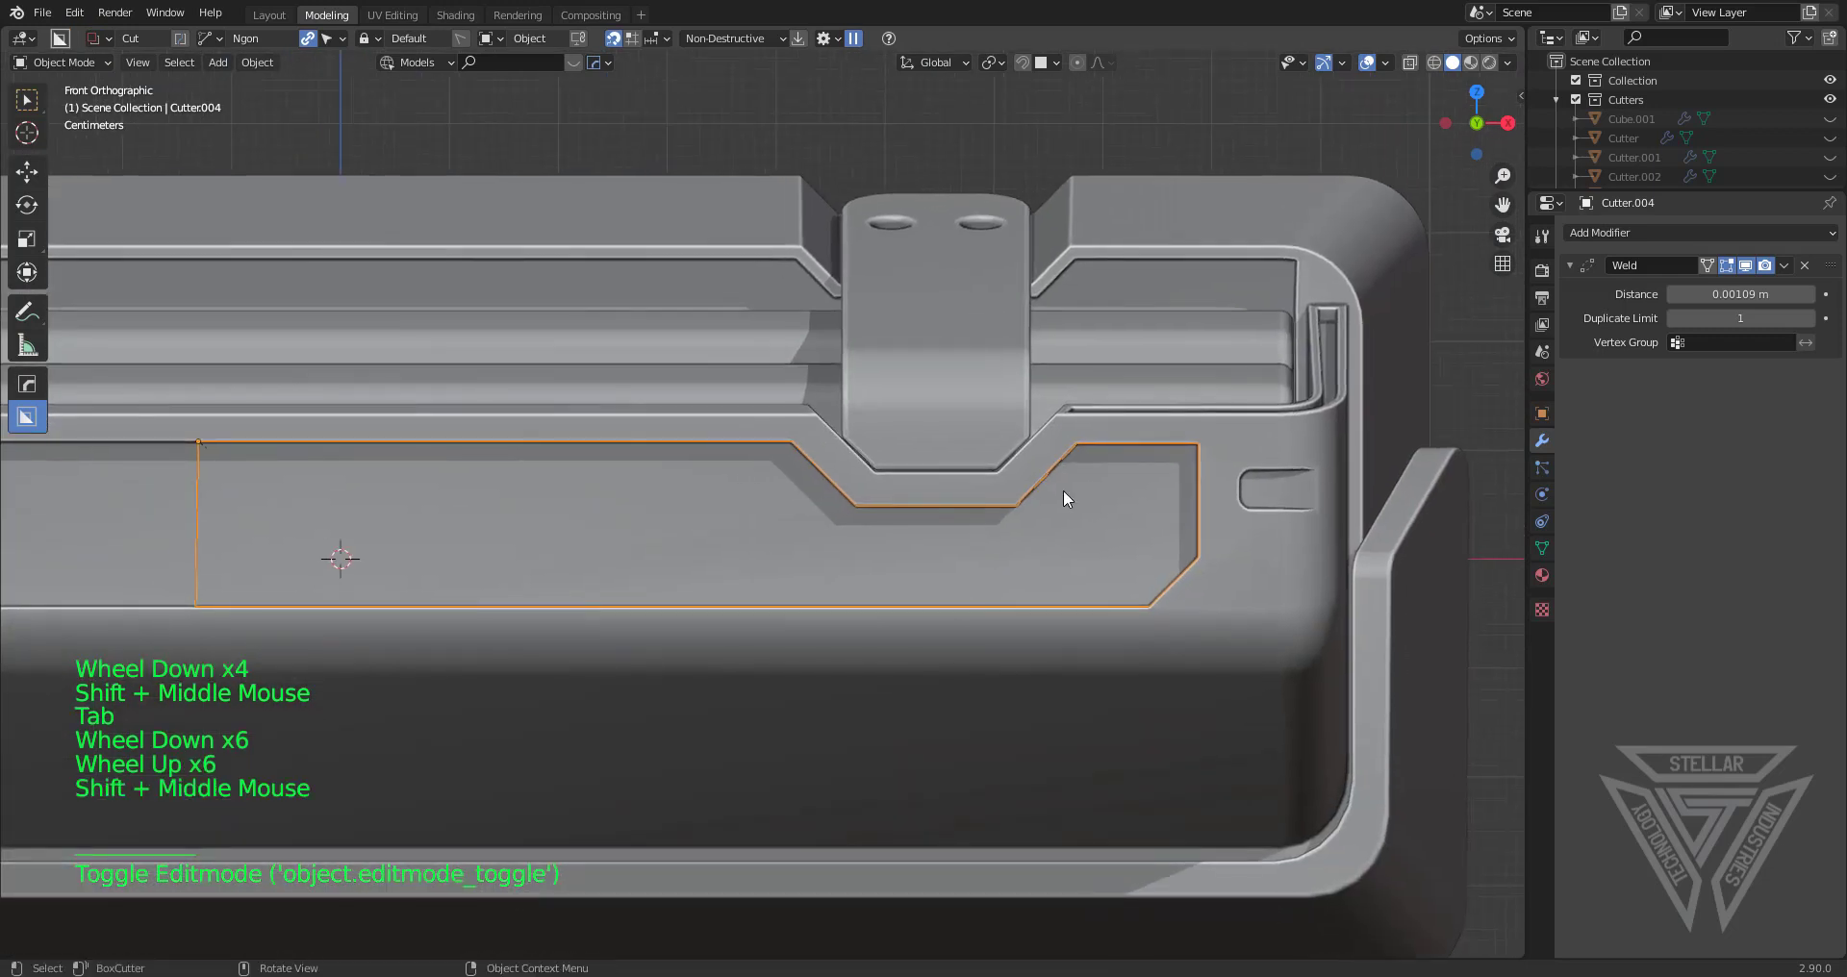
{"action": "scroll", "coordinate": [1065, 489], "scroll_direction": "down", "scroll_amount": 5}
{"action": "middle_click_drag", "start_coordinate": [1064, 489], "coordinate": [941, 521], "text": "shift"}
{"action": "scroll", "coordinate": [941, 521], "scroll_direction": "up", "scroll_amount": 1}
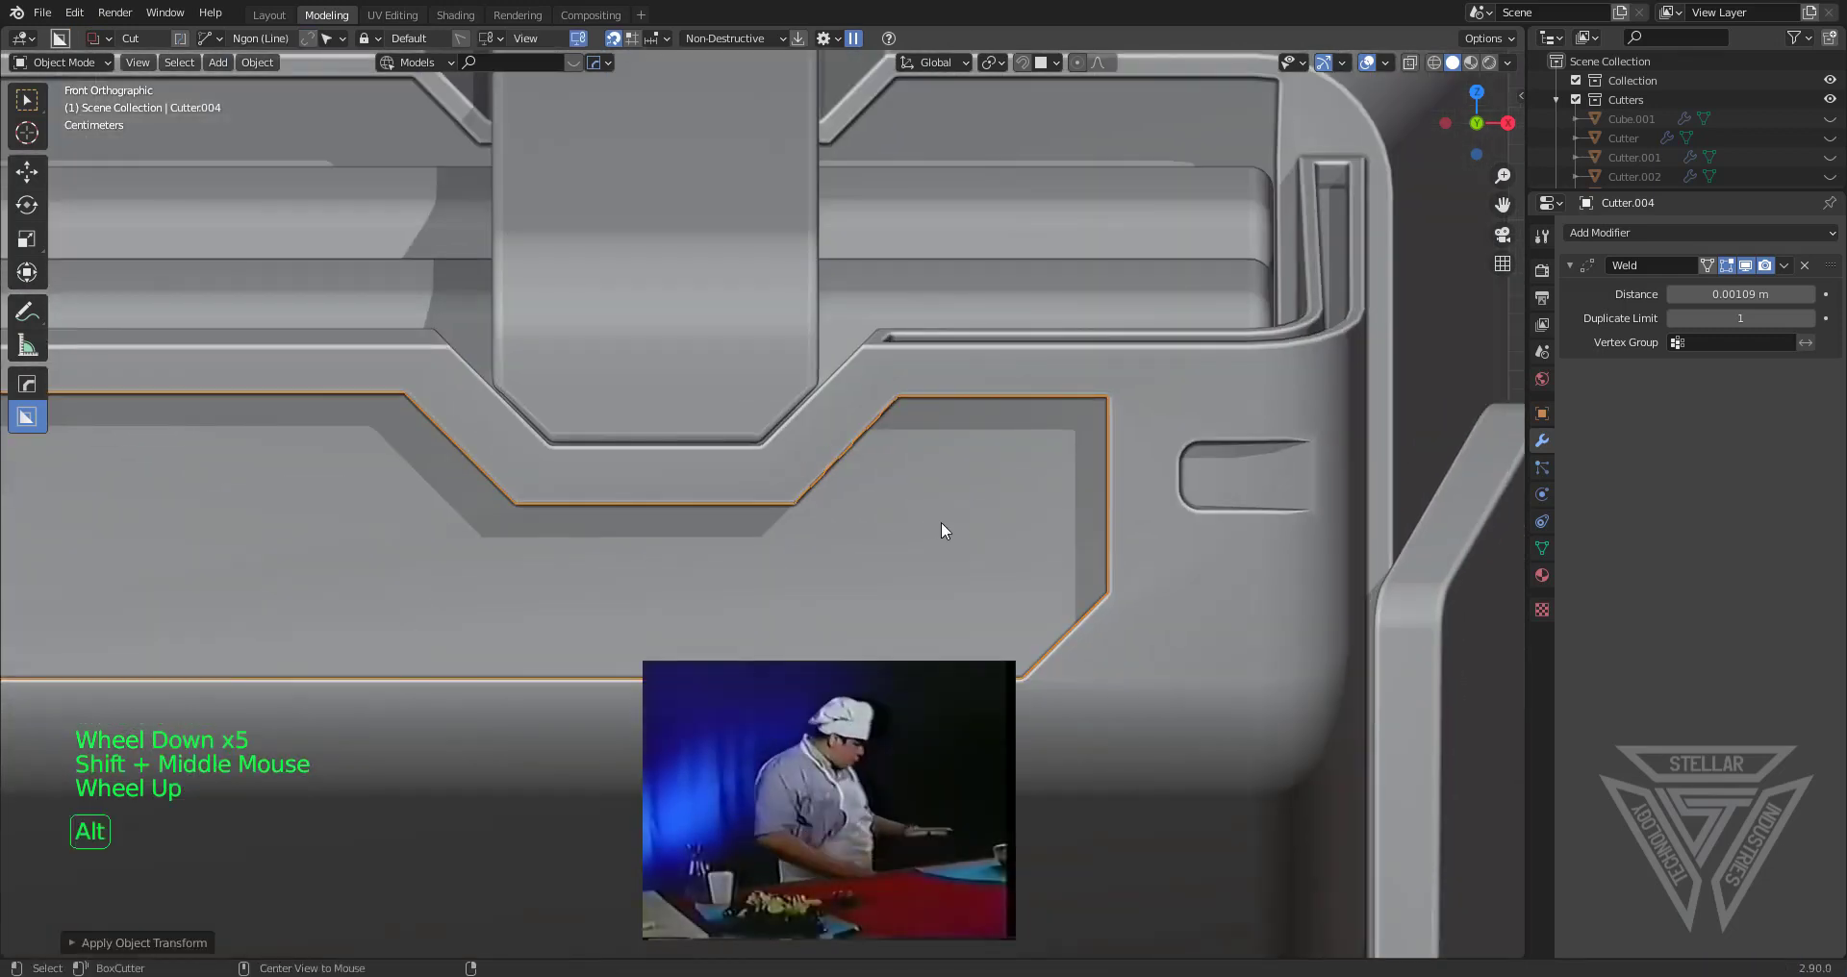
{"action": "scroll", "coordinate": [941, 521], "scroll_direction": "down", "scroll_amount": 1, "text": "alt"}
{"action": "scroll", "coordinate": [940, 522], "scroll_direction": "up", "scroll_amount": 2, "text": "alt"}
{"action": "scroll", "coordinate": [941, 521], "scroll_direction": "down", "scroll_amount": 1, "text": "alt"}
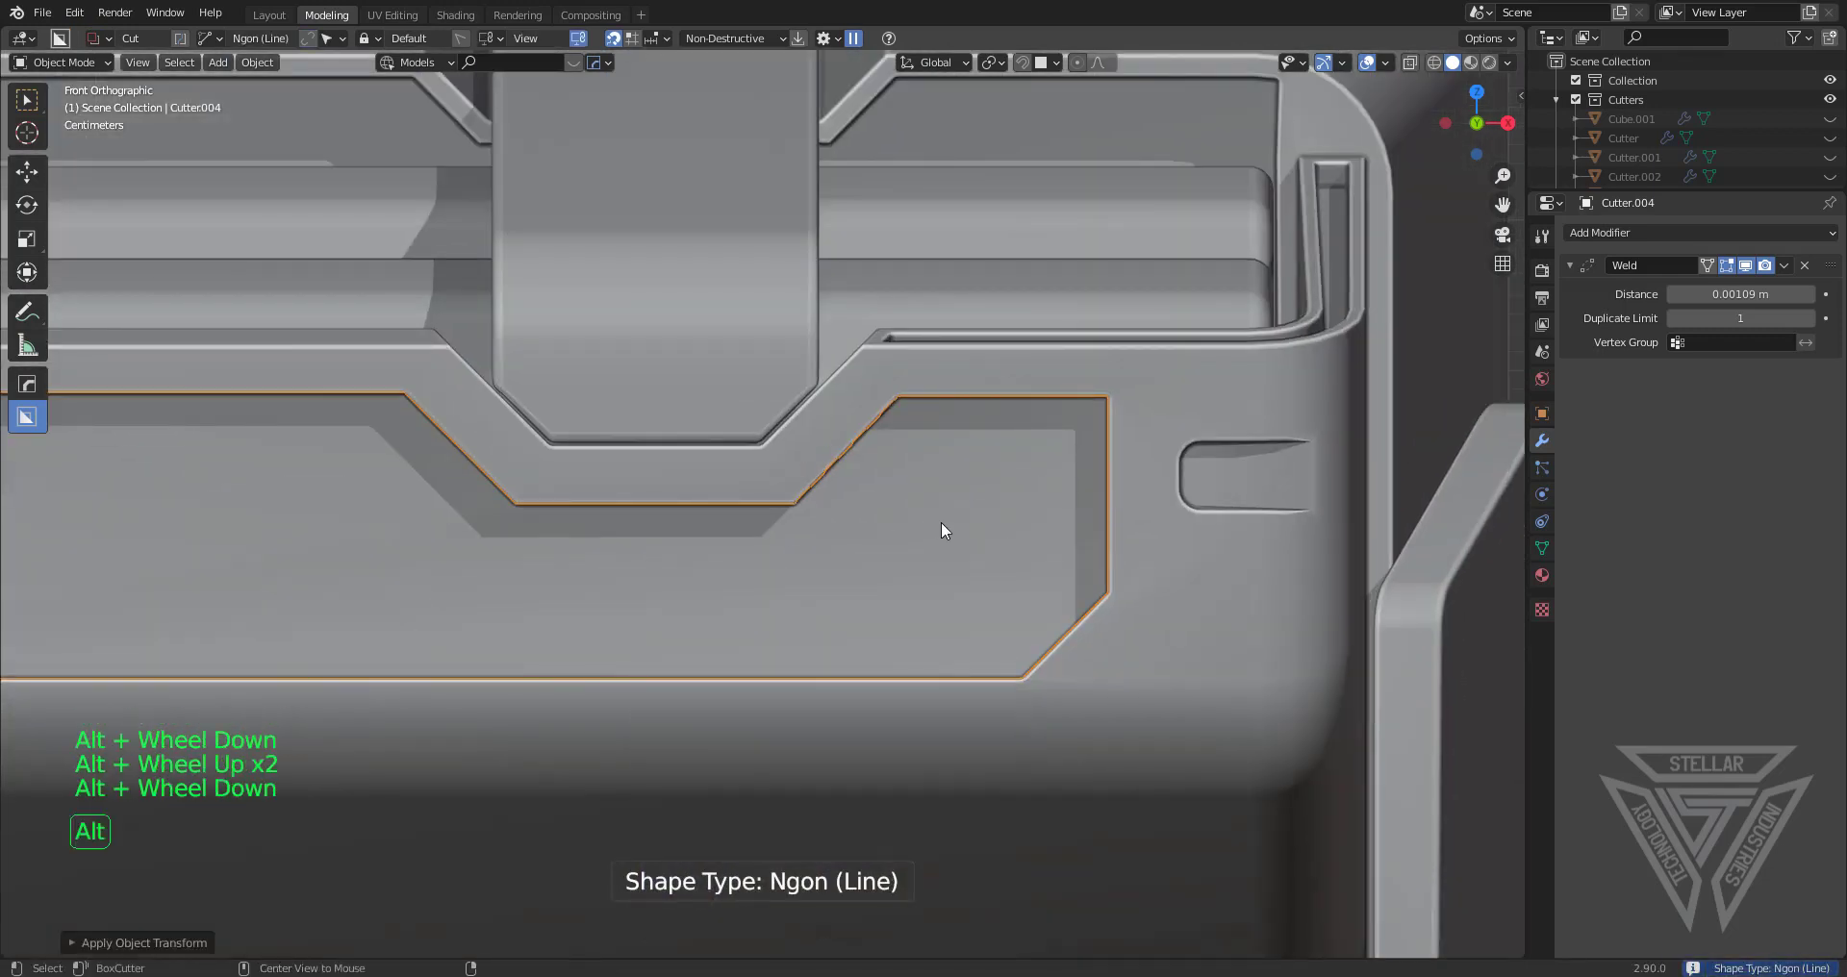
Slice a thickened diagonal line through the panel cutter from the strap notch's outer lower corner to its chamfered lower corner, locking the shape before confirming
{"action": "middle_click_drag", "start_coordinate": [938, 521], "coordinate": [696, 504], "text": "shift"}
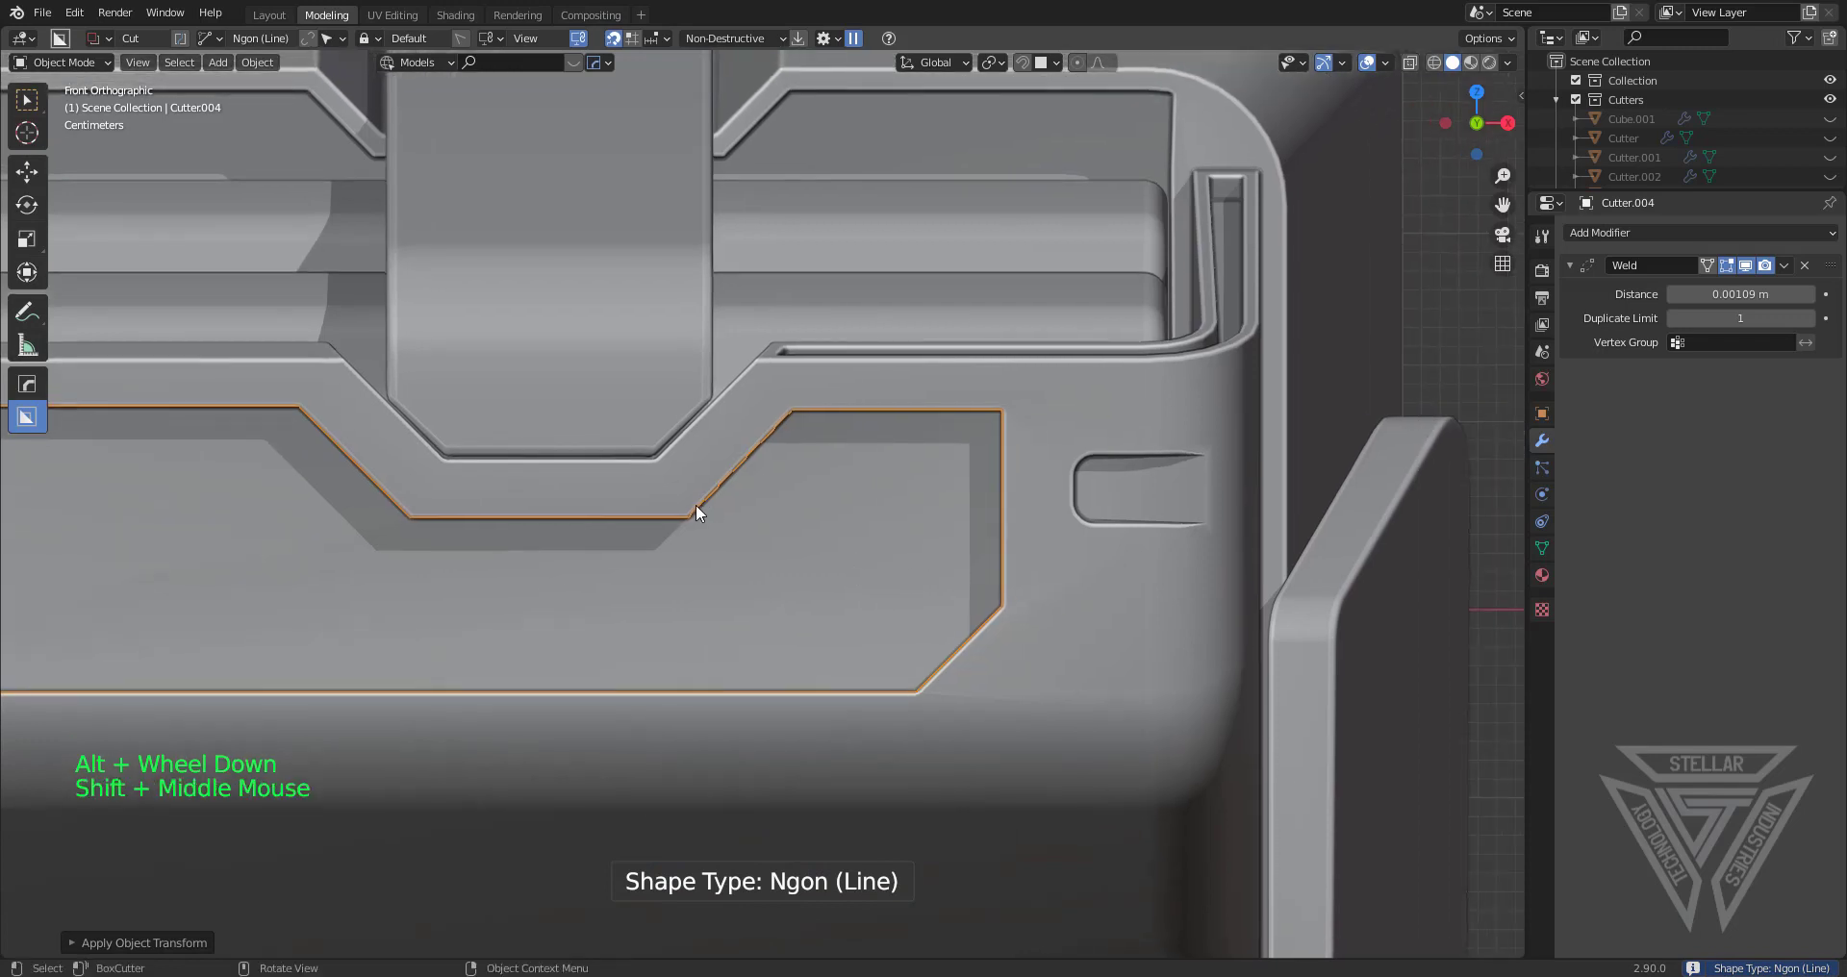
{"action": "left_click", "coordinate": [874, 628]}
{"action": "mouse_move", "coordinate": [873, 628]}
{"action": "left_mouse_down"}
{"action": "mouse_move", "coordinate": [1008, 742]}
{"action": "mouse_move", "coordinate": [983, 752]}
{"action": "left_mouse_up"}
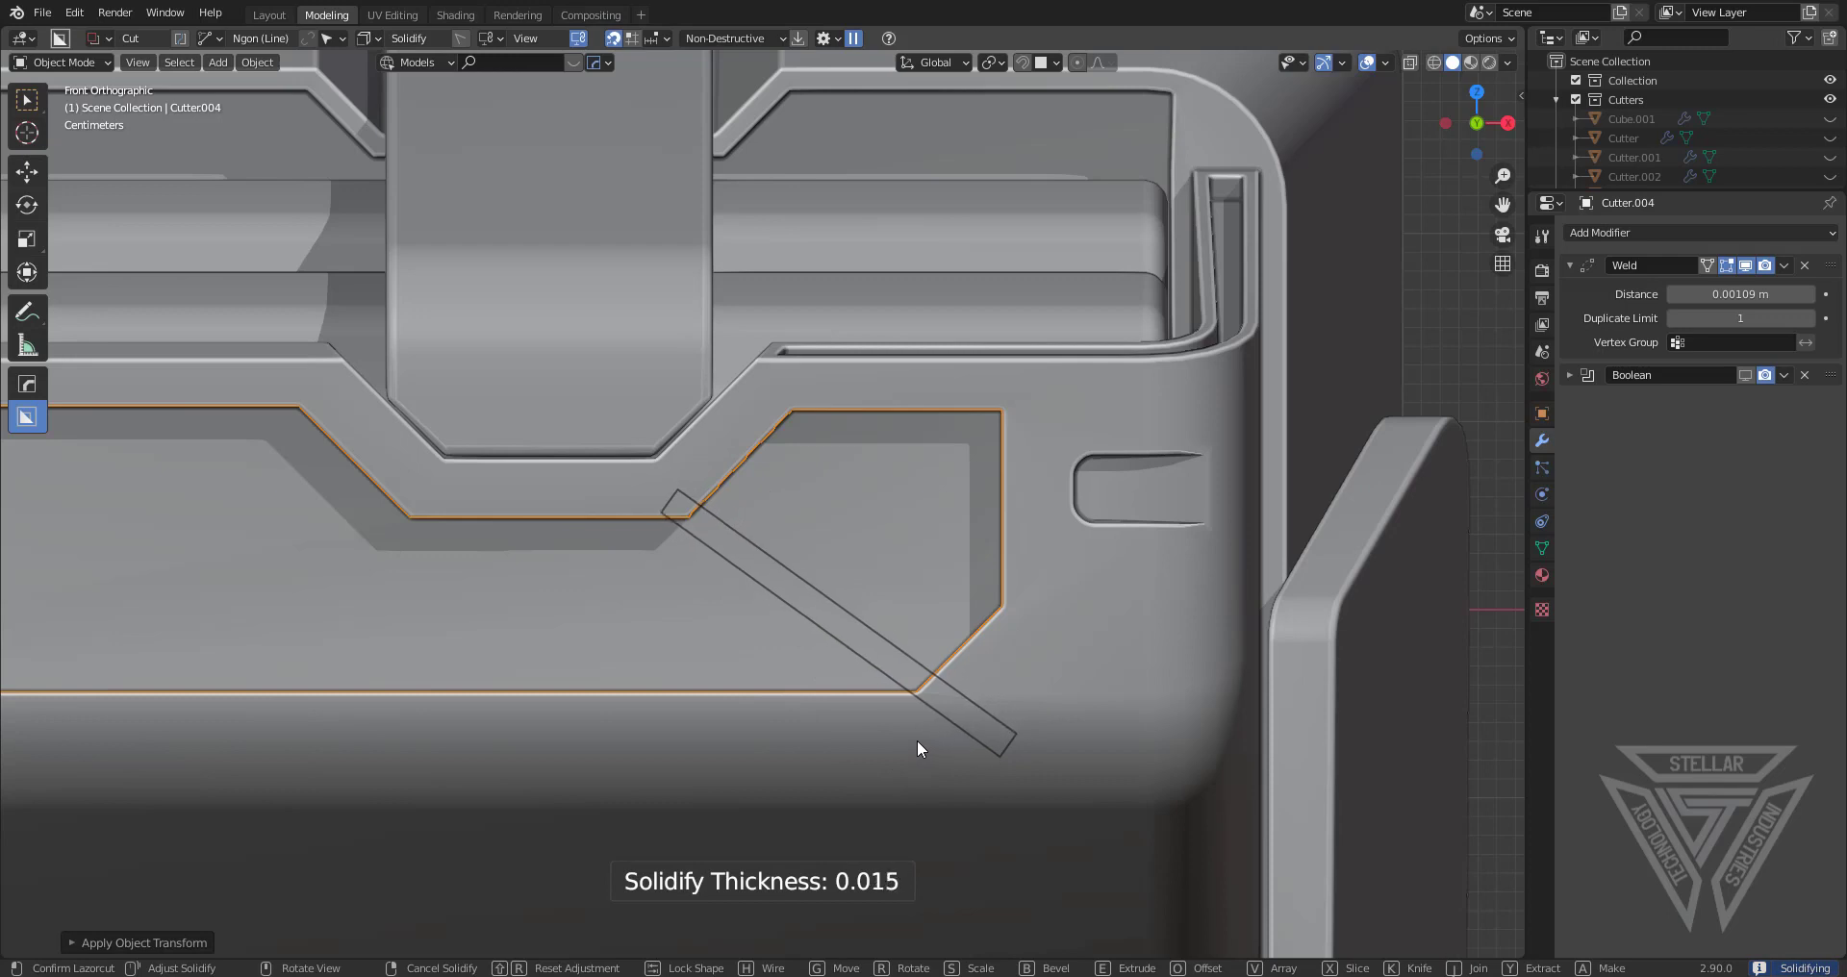
{"action": "key", "text": "shift"}
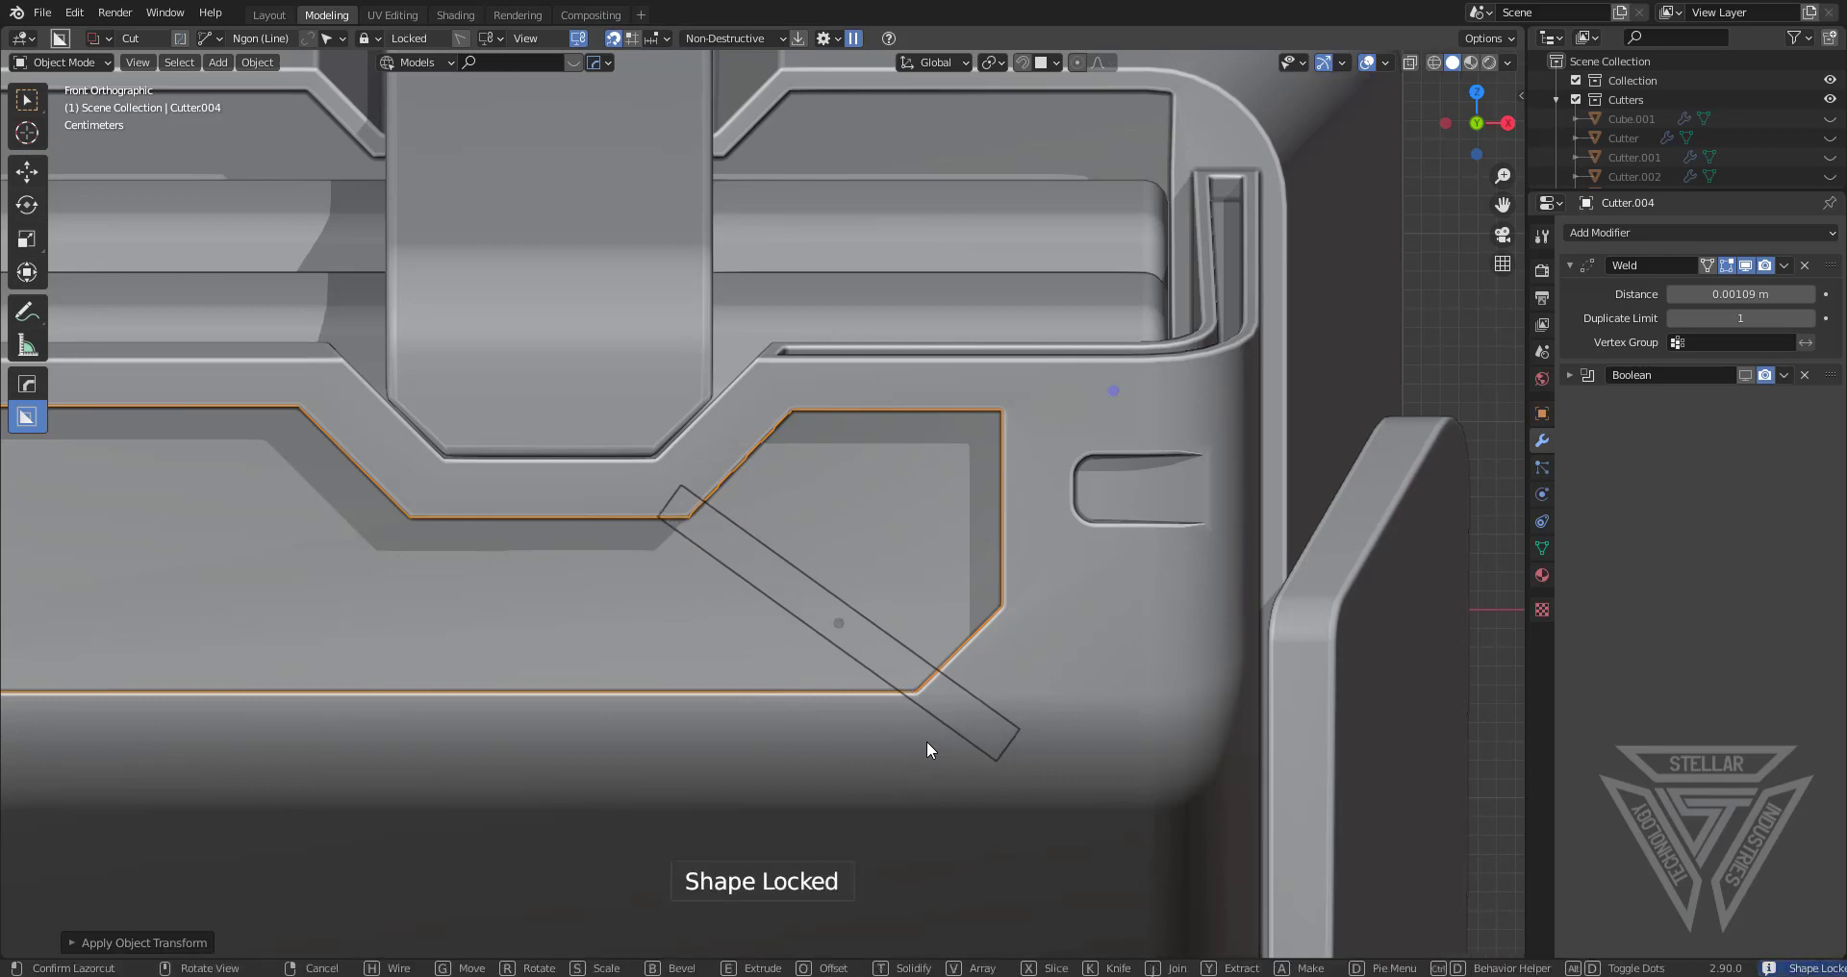
{"action": "left_click", "coordinate": [929, 749]}
Cut two more diagonal strips, about 0.130 by 0.132 m through the outer corner piece and about 0.102 by 0.138 m on the notch's inner side
{"action": "middle_click_drag", "start_coordinate": [869, 695], "coordinate": [1184, 720], "text": "shift"}
{"action": "left_click_drag", "start_coordinate": [1309, 424], "coordinate": [1099, 621]}
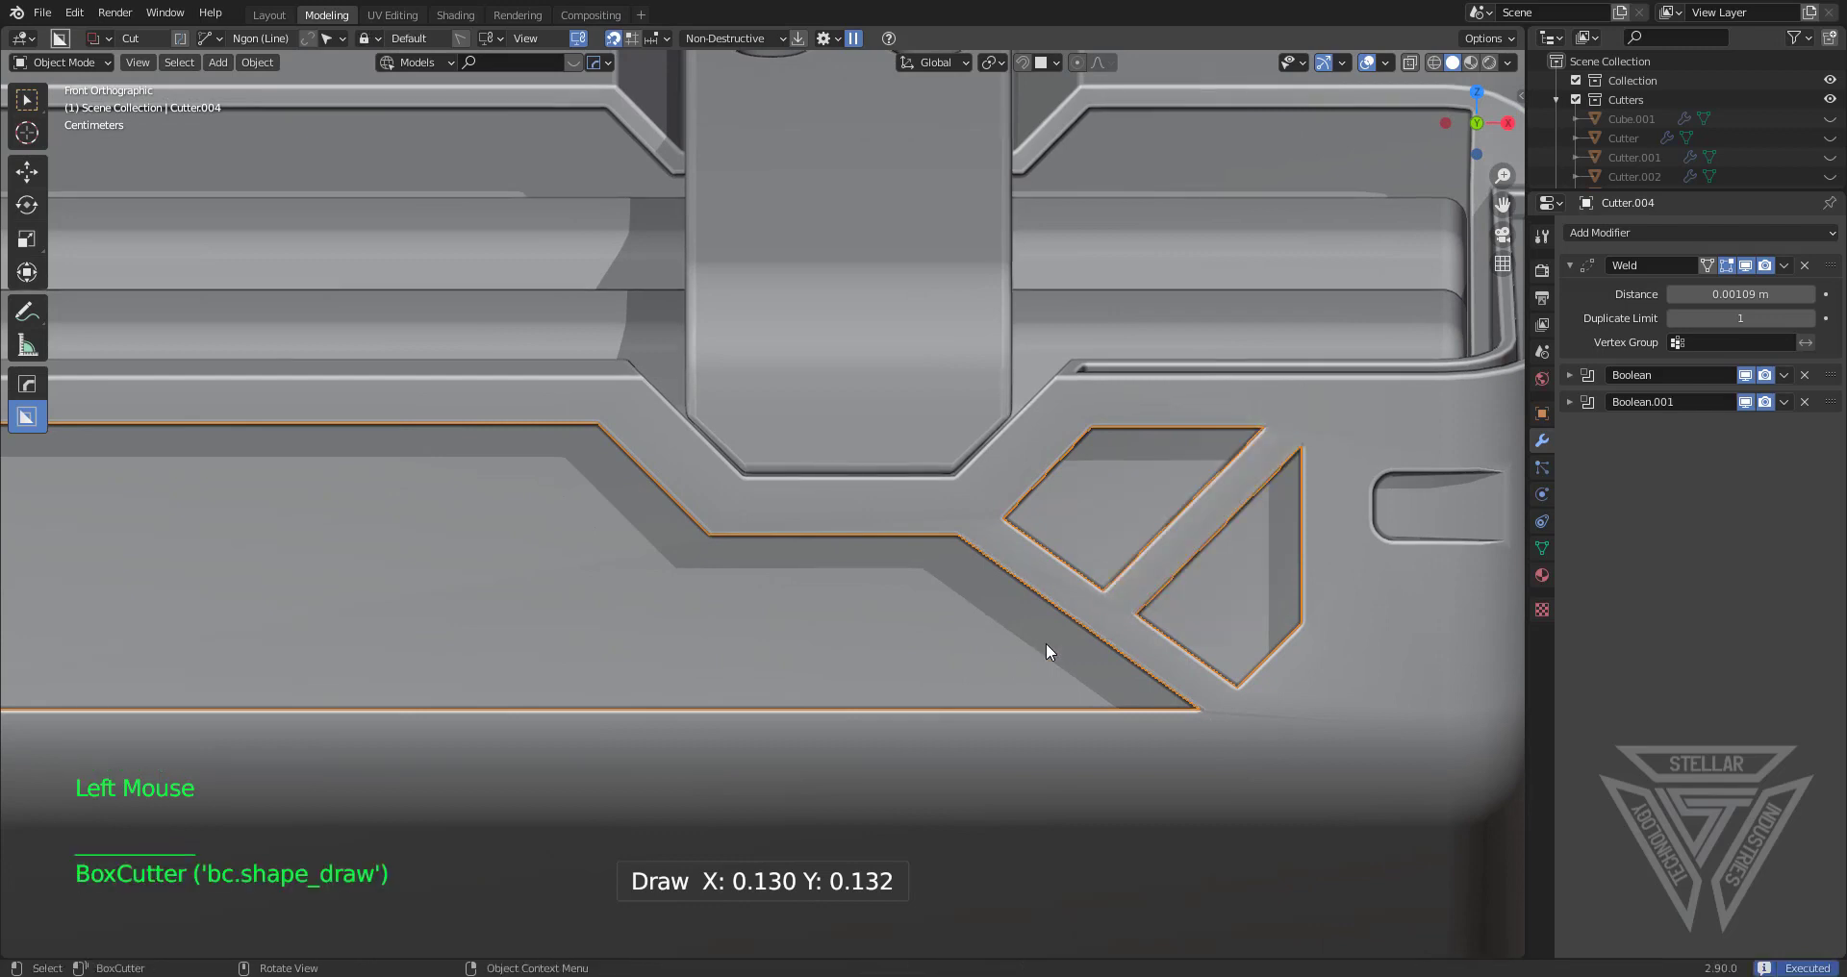
{"action": "middle_click_drag", "start_coordinate": [1047, 643], "coordinate": [1049, 591], "text": "shift"}
{"action": "left_click_drag", "start_coordinate": [827, 446], "coordinate": [658, 683]}
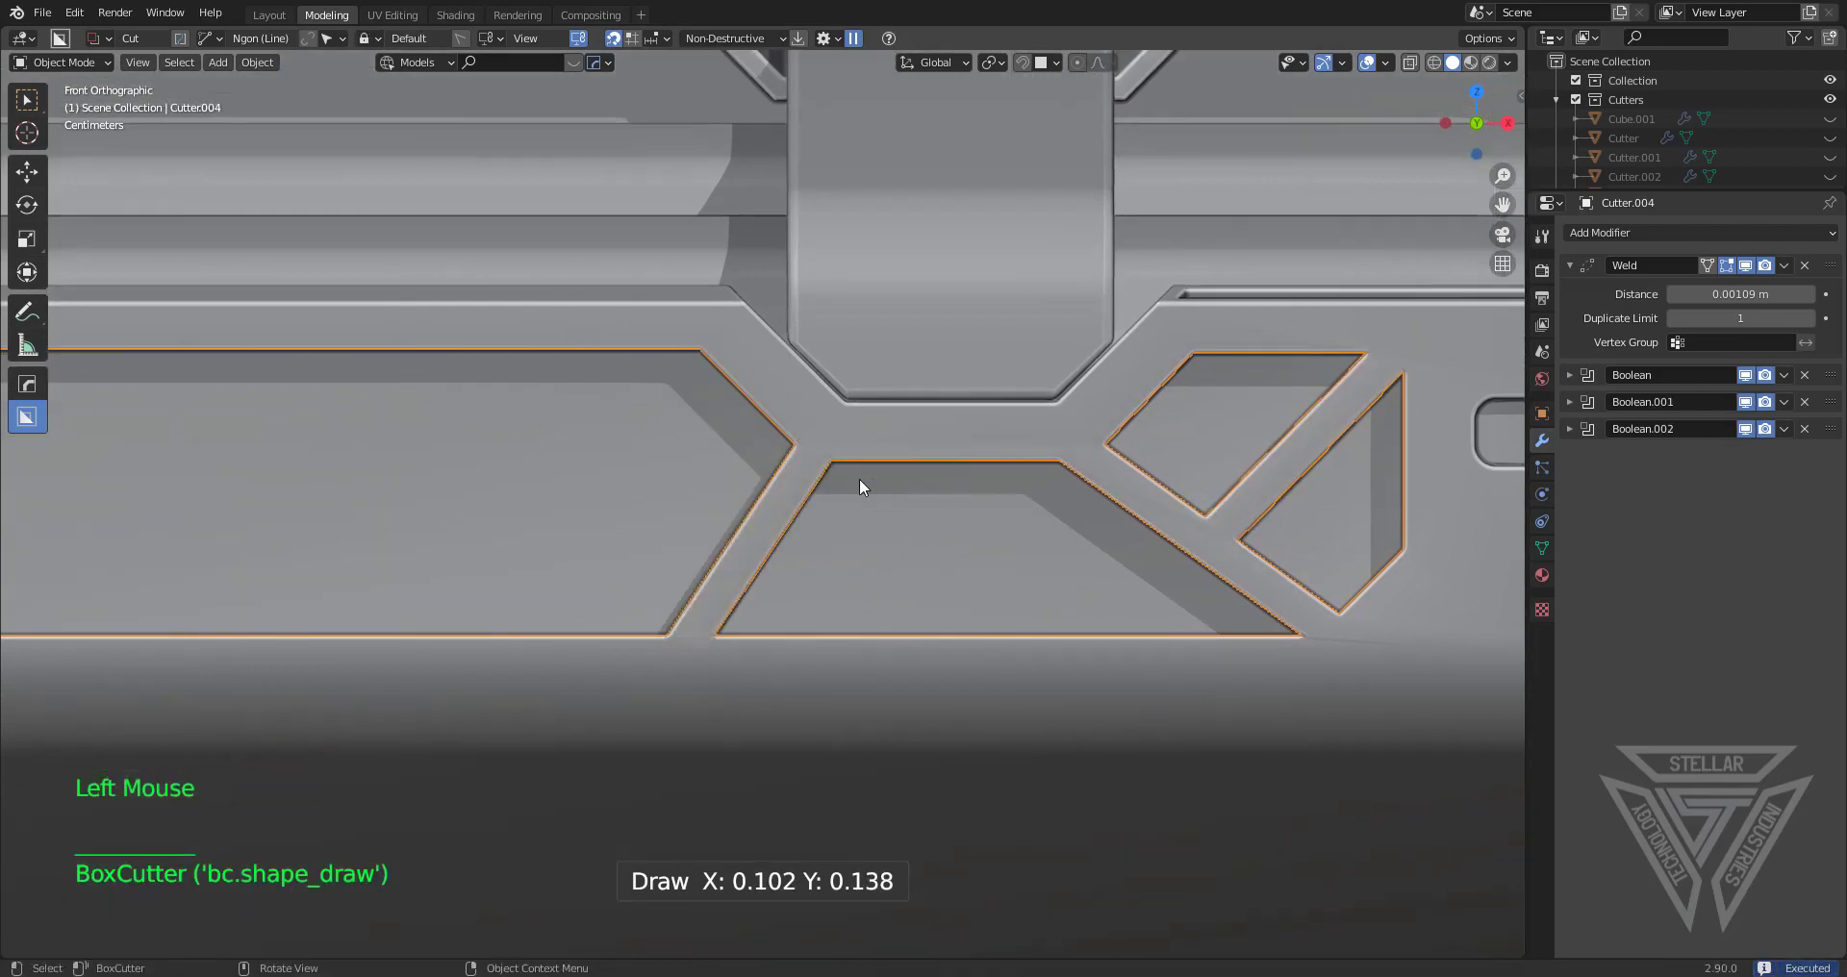
Divide the piece below the notch with a horizontal strip about 0.248 m long and a near-vertical strip about 0.101 m tall in its lower half
{"action": "left_click", "coordinate": [772, 544]}
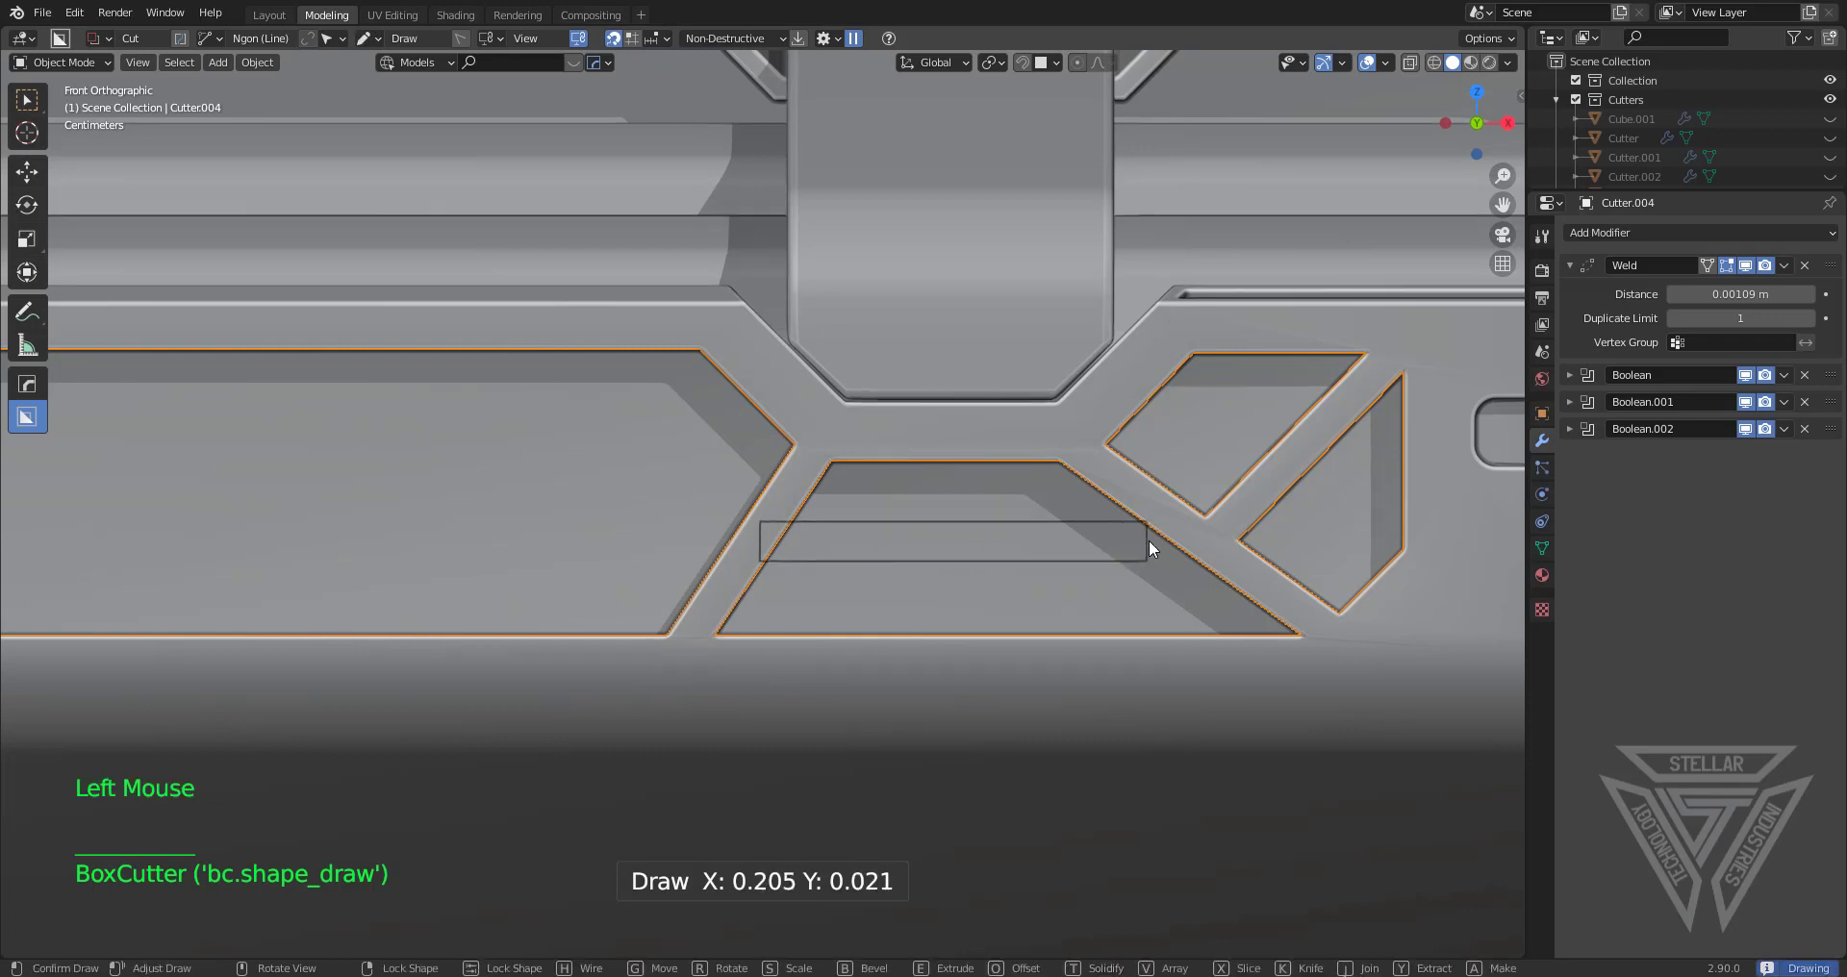
{"action": "left_click", "coordinate": [1225, 543]}
{"action": "middle_click_drag", "start_coordinate": [962, 547], "coordinate": [1032, 453], "text": "shift"}
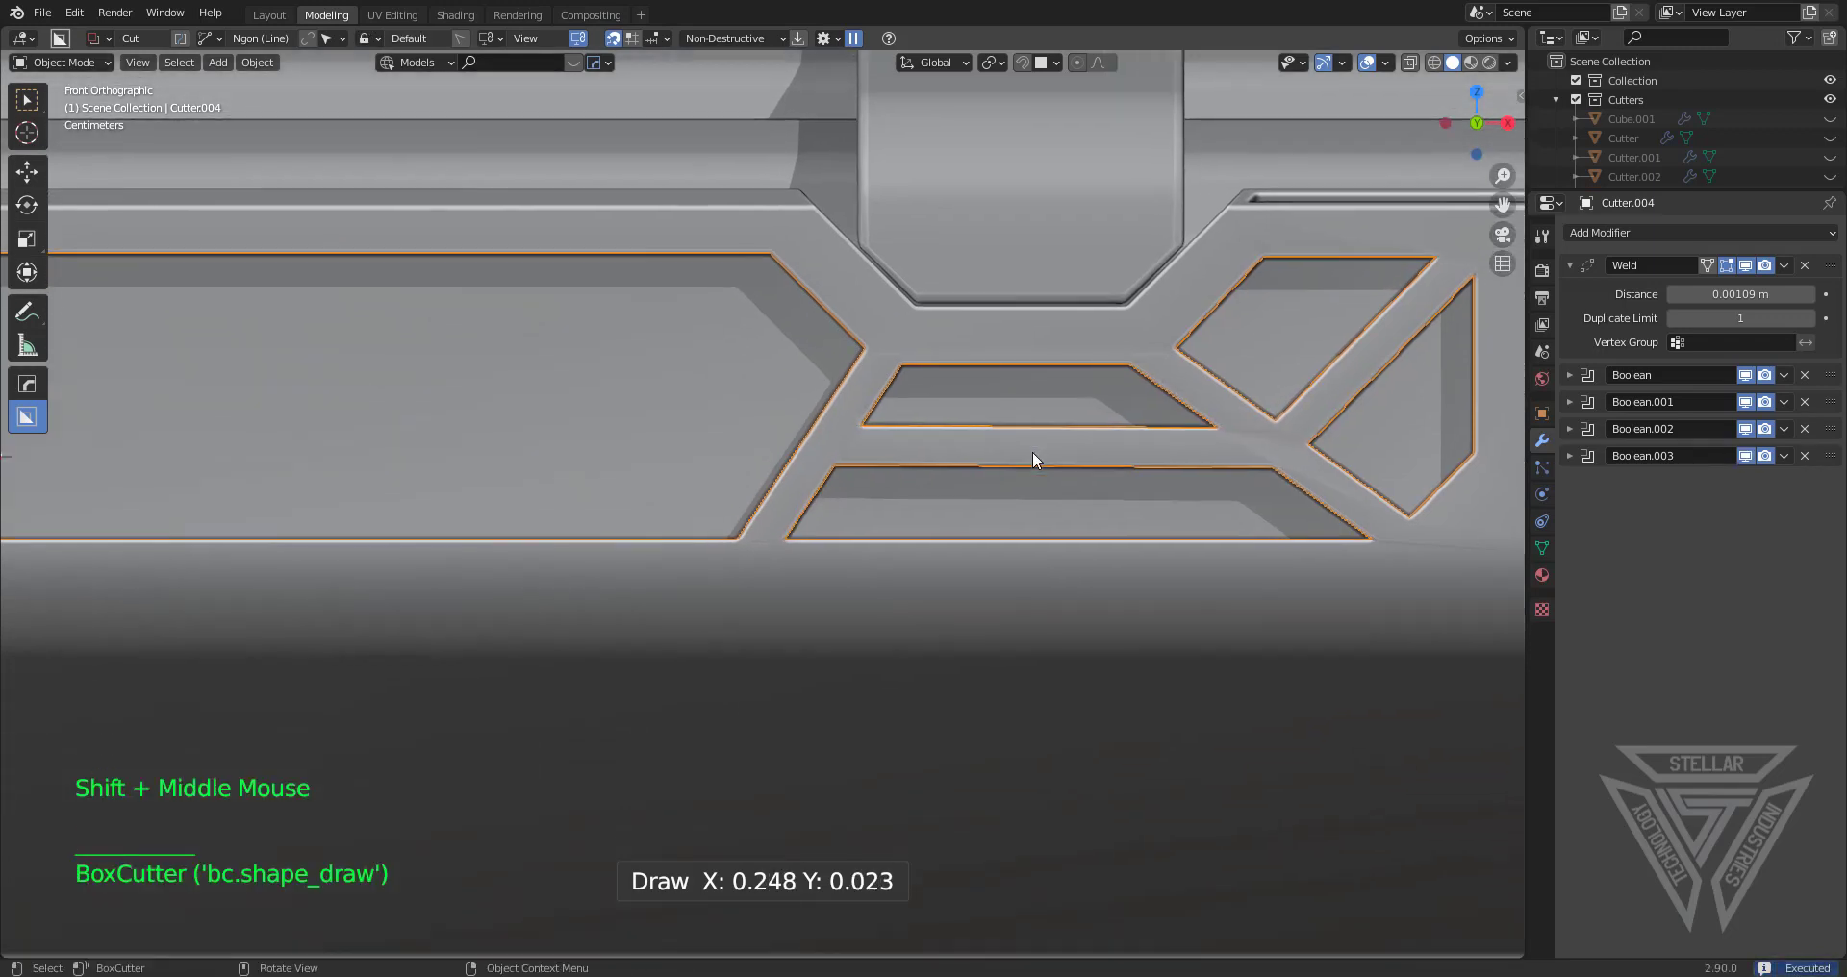
{"action": "left_click_drag", "start_coordinate": [1032, 452], "coordinate": [1024, 639]}
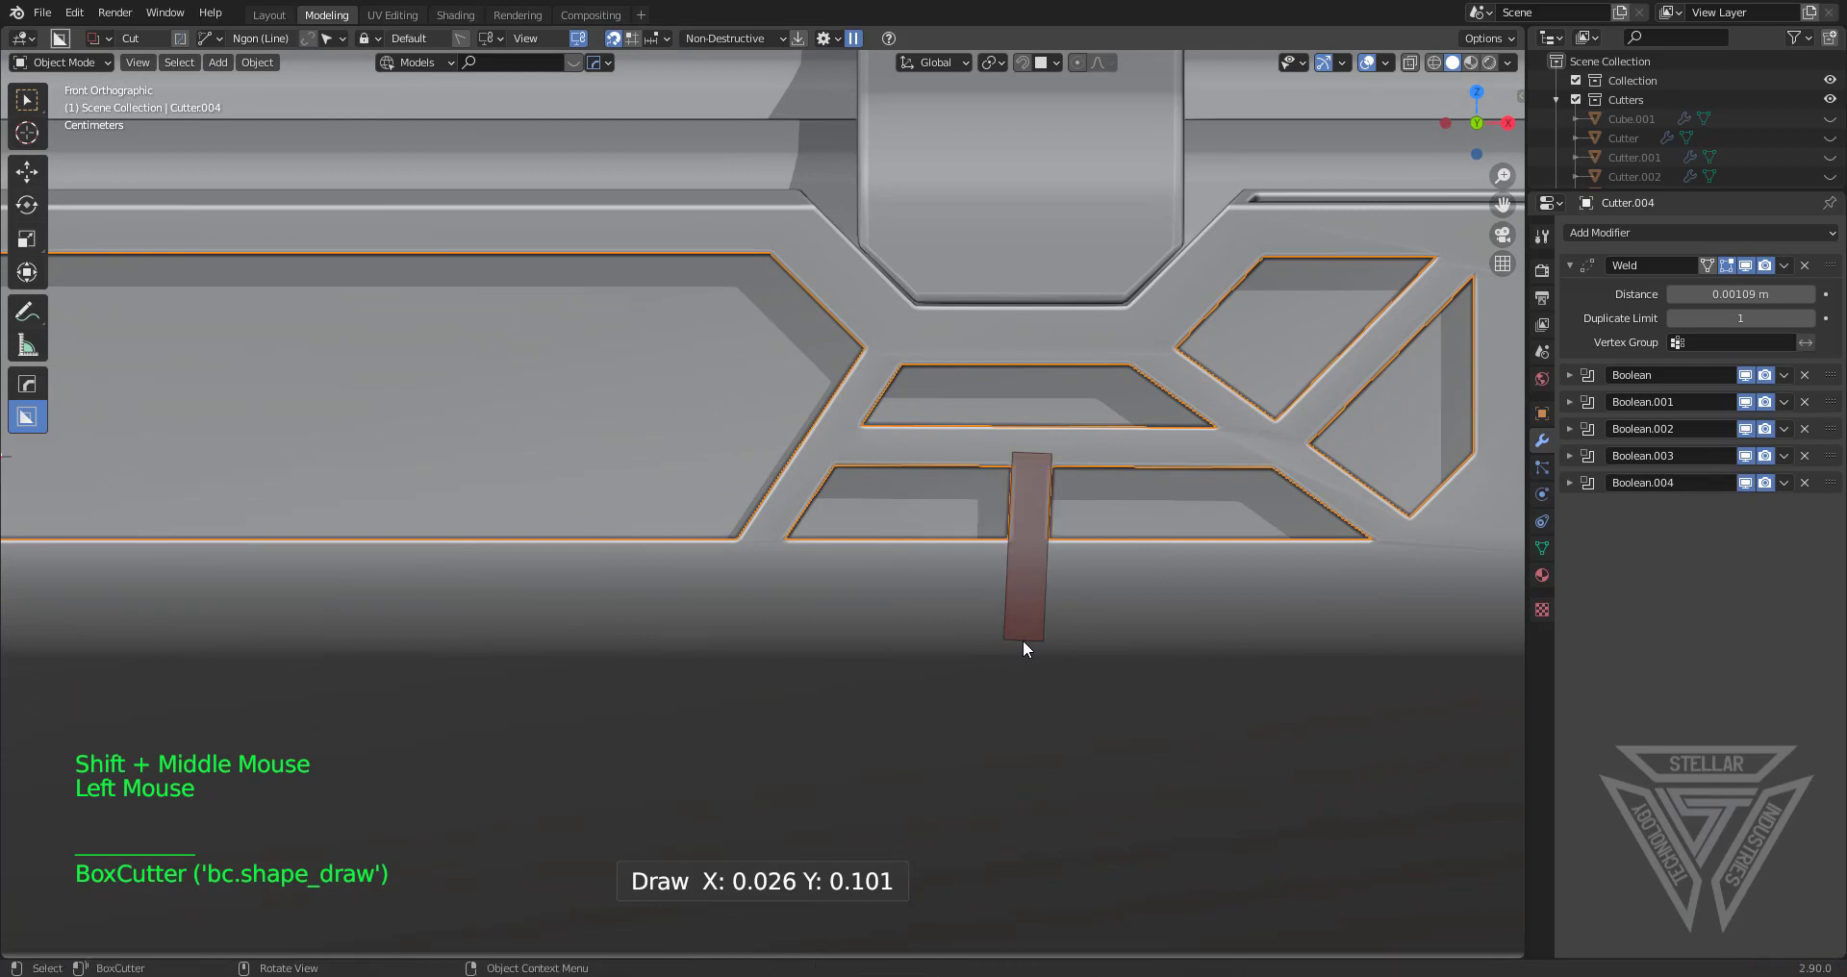
Cut two opposing diagonal strips between the notch and the centre, about 0.161 by 0.189 m and 0.163 by 0.208 m, forming a triangular opening
{"action": "middle_click_drag", "start_coordinate": [1024, 638], "coordinate": [1174, 712], "text": "shift"}
{"action": "scroll", "coordinate": [899, 639], "scroll_direction": "down", "scroll_amount": 2}
{"action": "middle_click_drag", "start_coordinate": [899, 639], "coordinate": [1010, 672], "text": "shift"}
{"action": "left_click_drag", "start_coordinate": [1008, 685], "coordinate": [826, 456]}
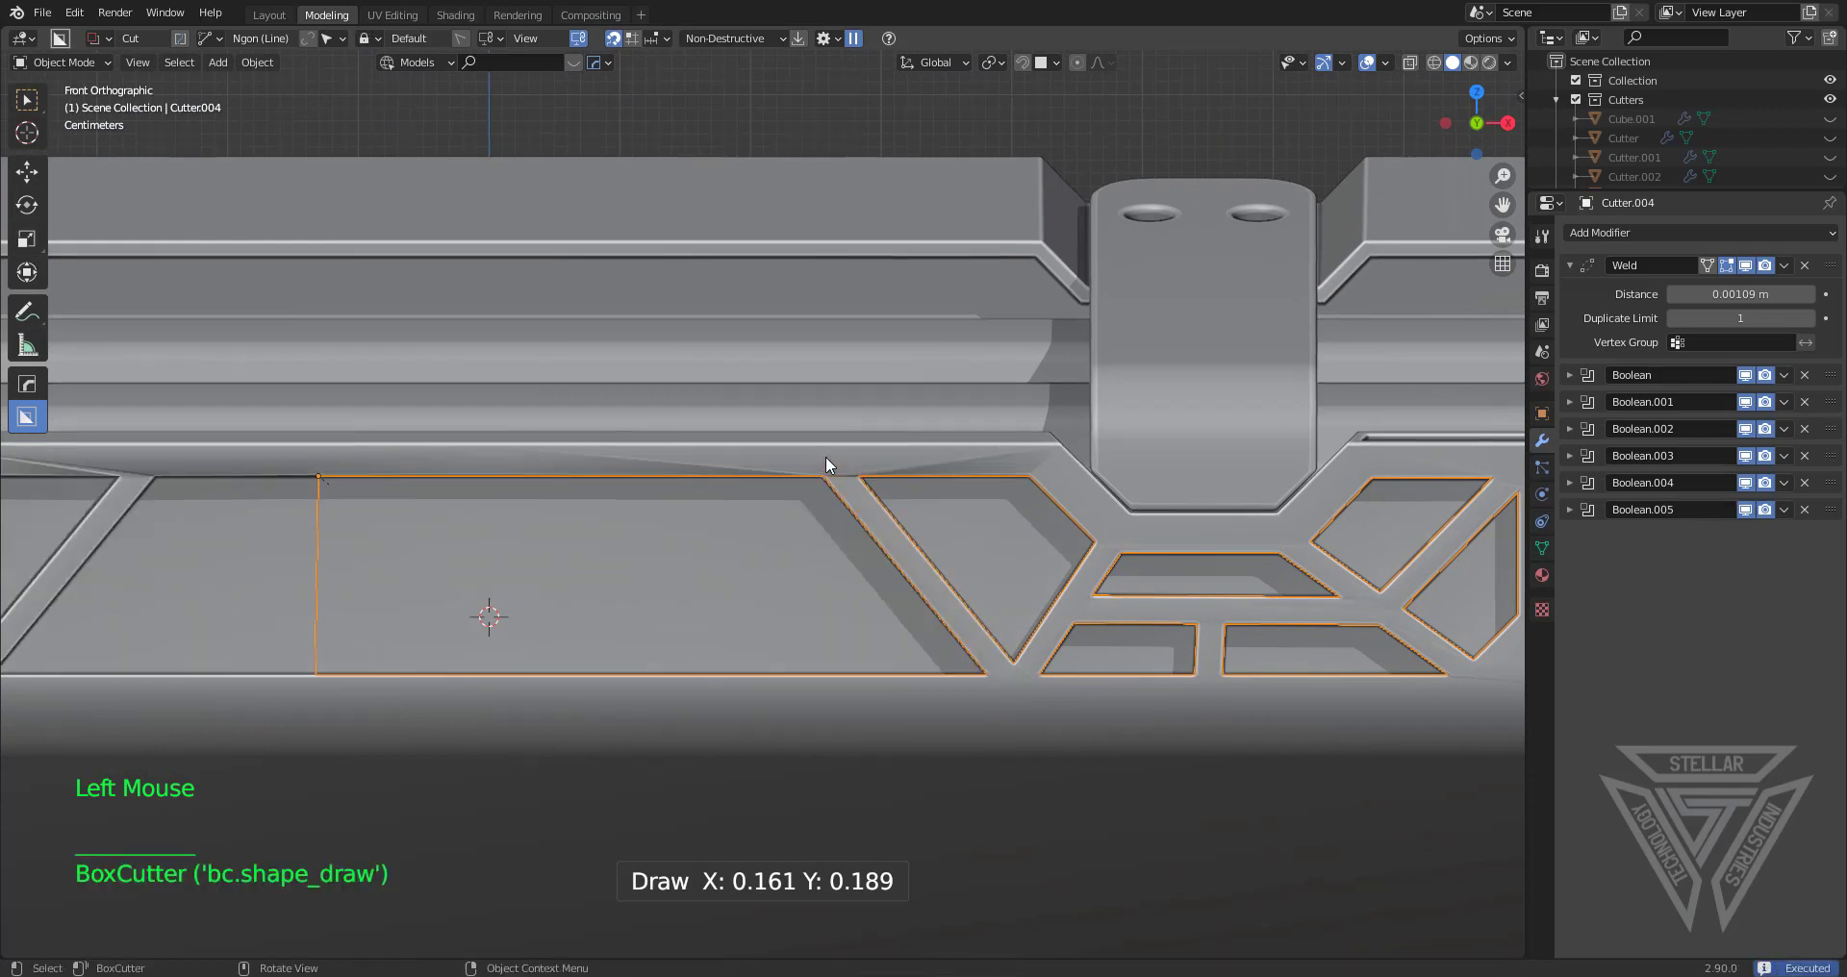
{"action": "middle_click_drag", "start_coordinate": [826, 456], "coordinate": [1064, 460], "text": "shift"}
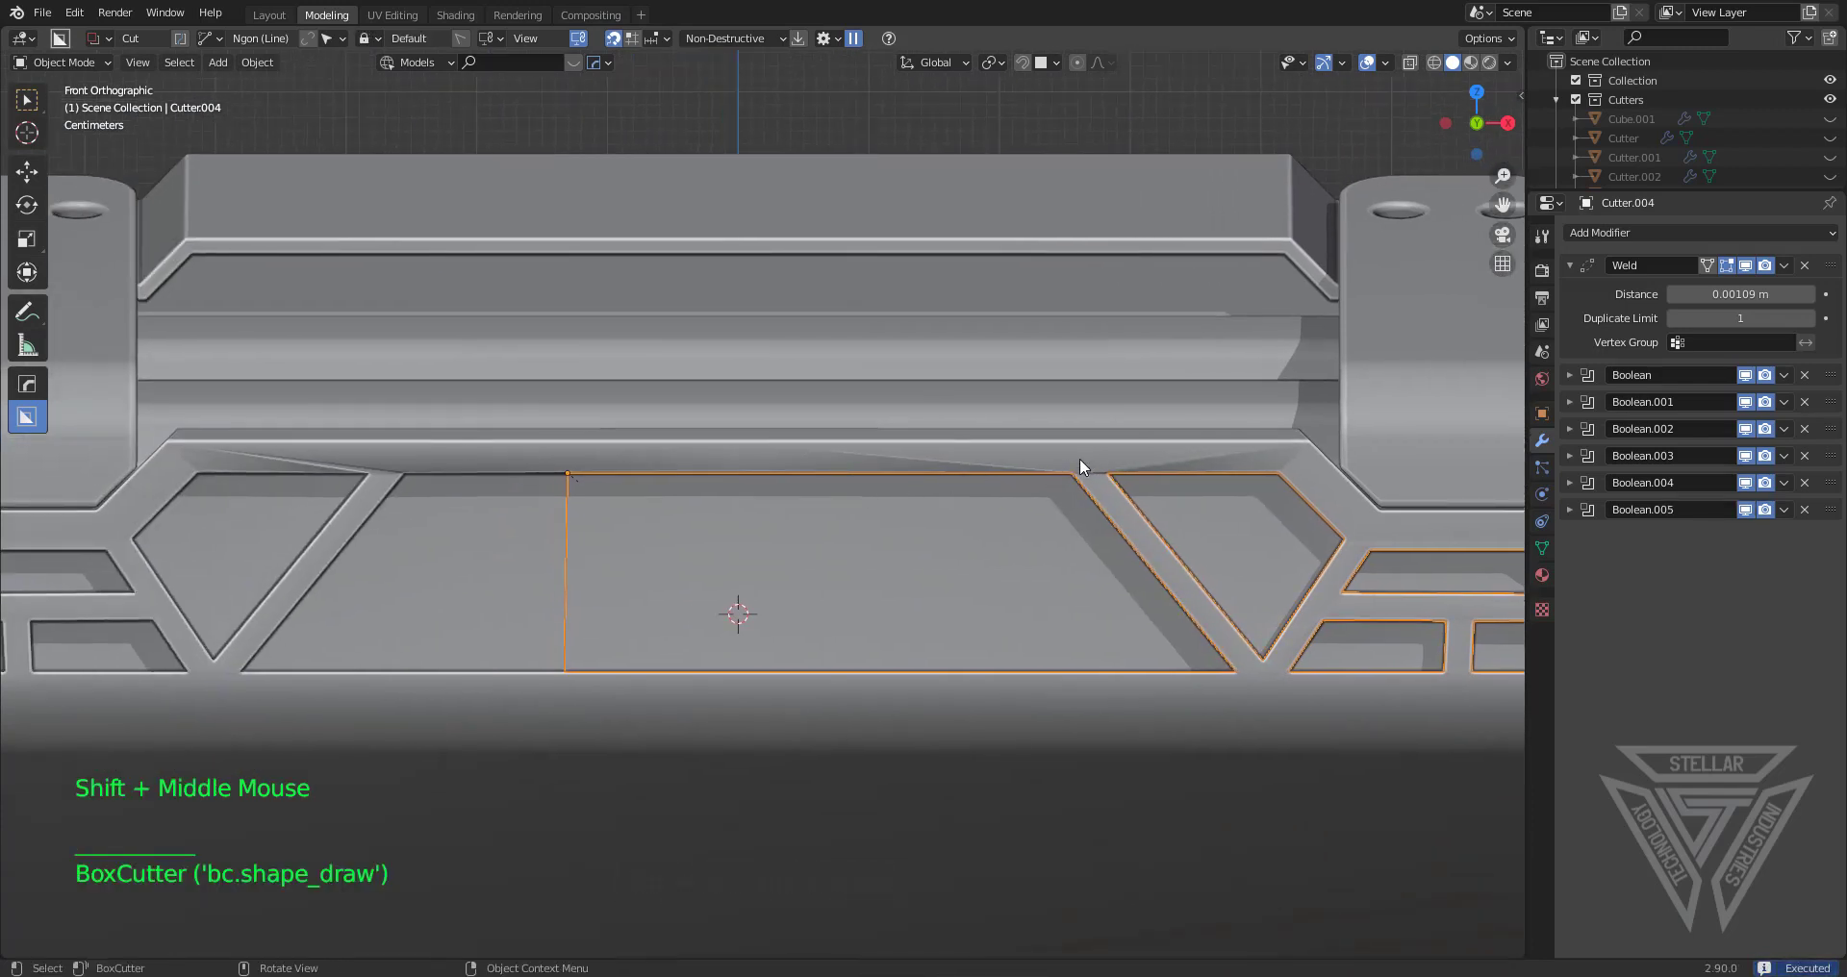
{"action": "left_click_drag", "start_coordinate": [1079, 458], "coordinate": [892, 713]}
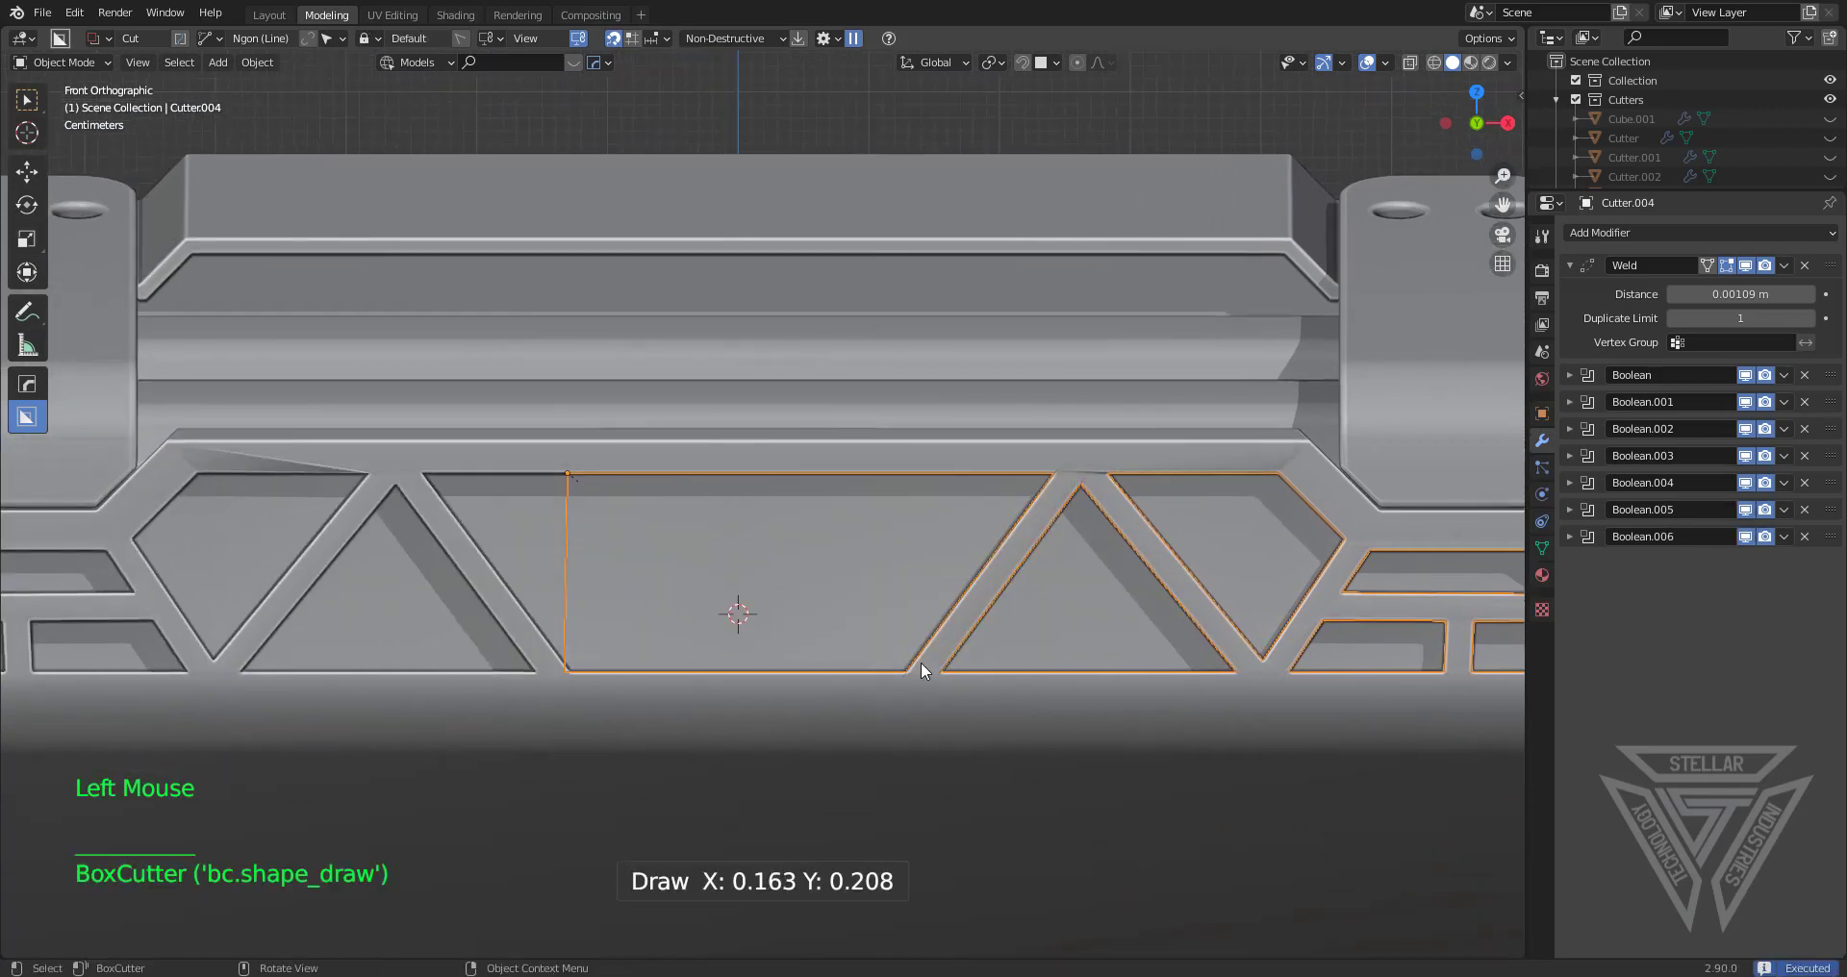
Split the new triangular opening with a diagonal strip about 0.132 by 0.118 m, and cut a steep strip through the panel closer to the centre
{"action": "mouse_move", "coordinate": [998, 574]}
{"action": "left_mouse_down"}
{"action": "mouse_move", "coordinate": [1081, 672]}
{"action": "mouse_move", "coordinate": [1150, 708]}
{"action": "left_mouse_up"}
{"action": "scroll", "coordinate": [1006, 644], "scroll_direction": "up", "scroll_amount": 1}
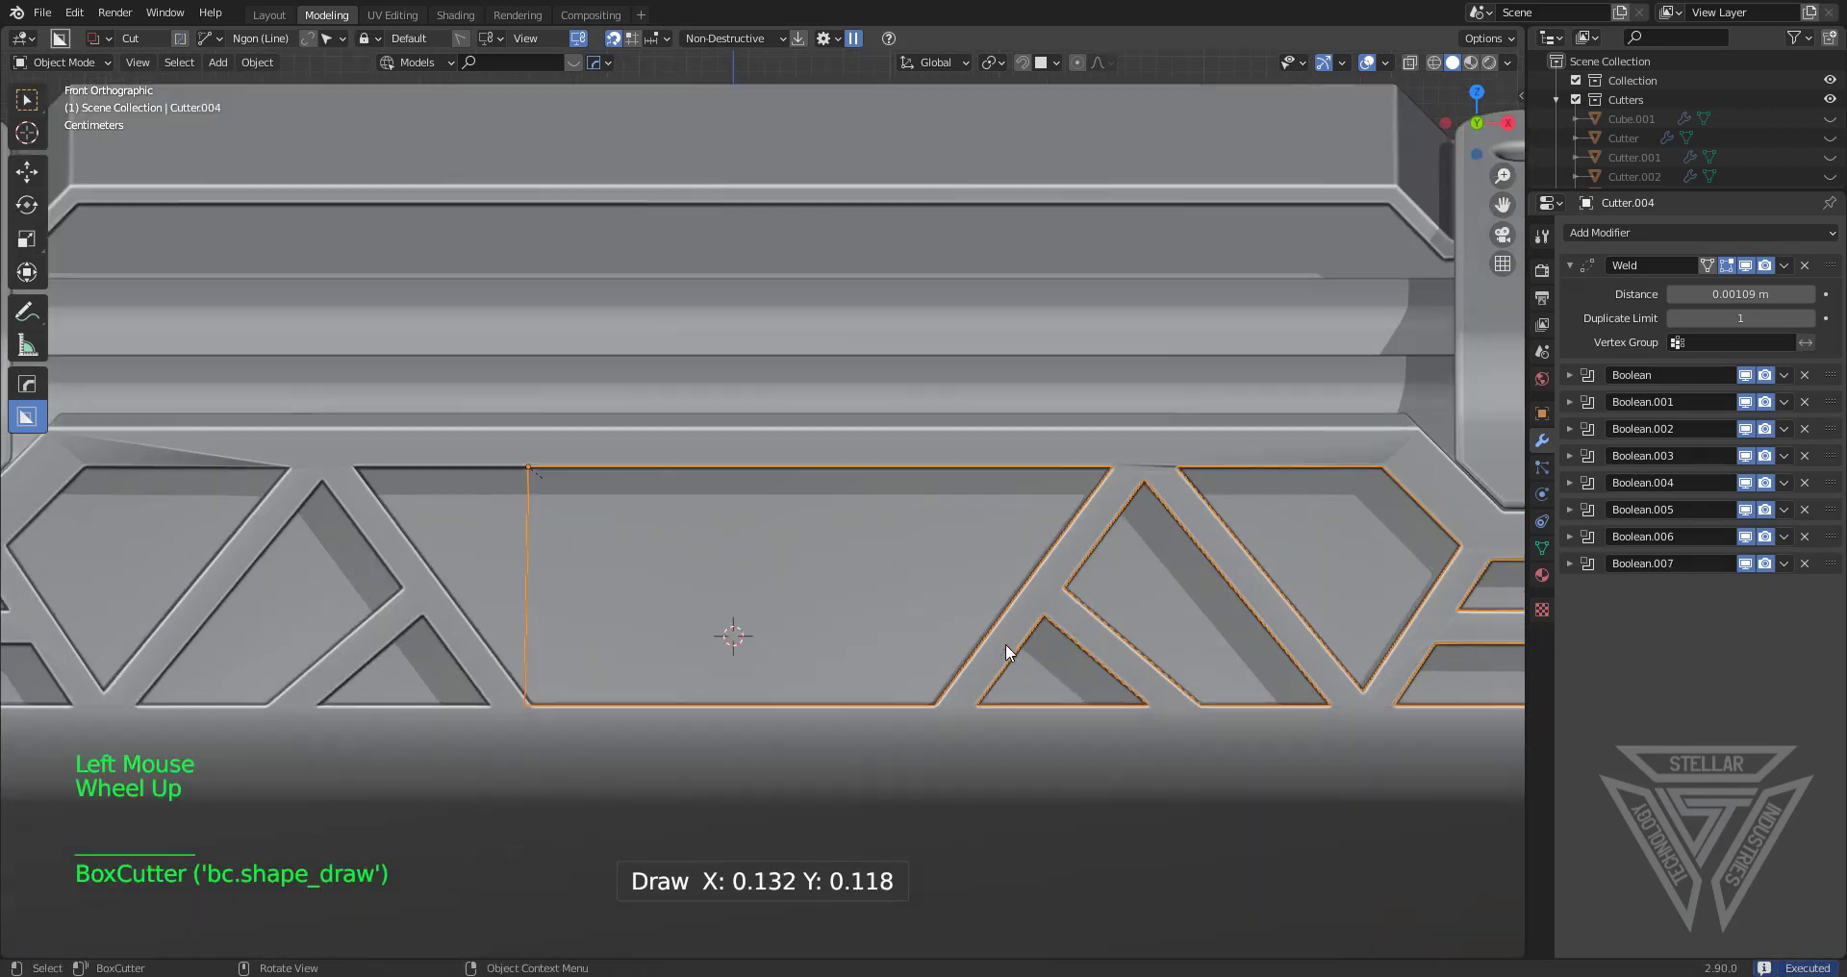
{"action": "left_click_drag", "start_coordinate": [850, 470], "coordinate": [932, 720]}
{"action": "left_click", "coordinate": [932, 720]}
{"action": "left_click_drag", "start_coordinate": [845, 495], "coordinate": [677, 743]}
{"action": "left_click", "coordinate": [677, 742]}
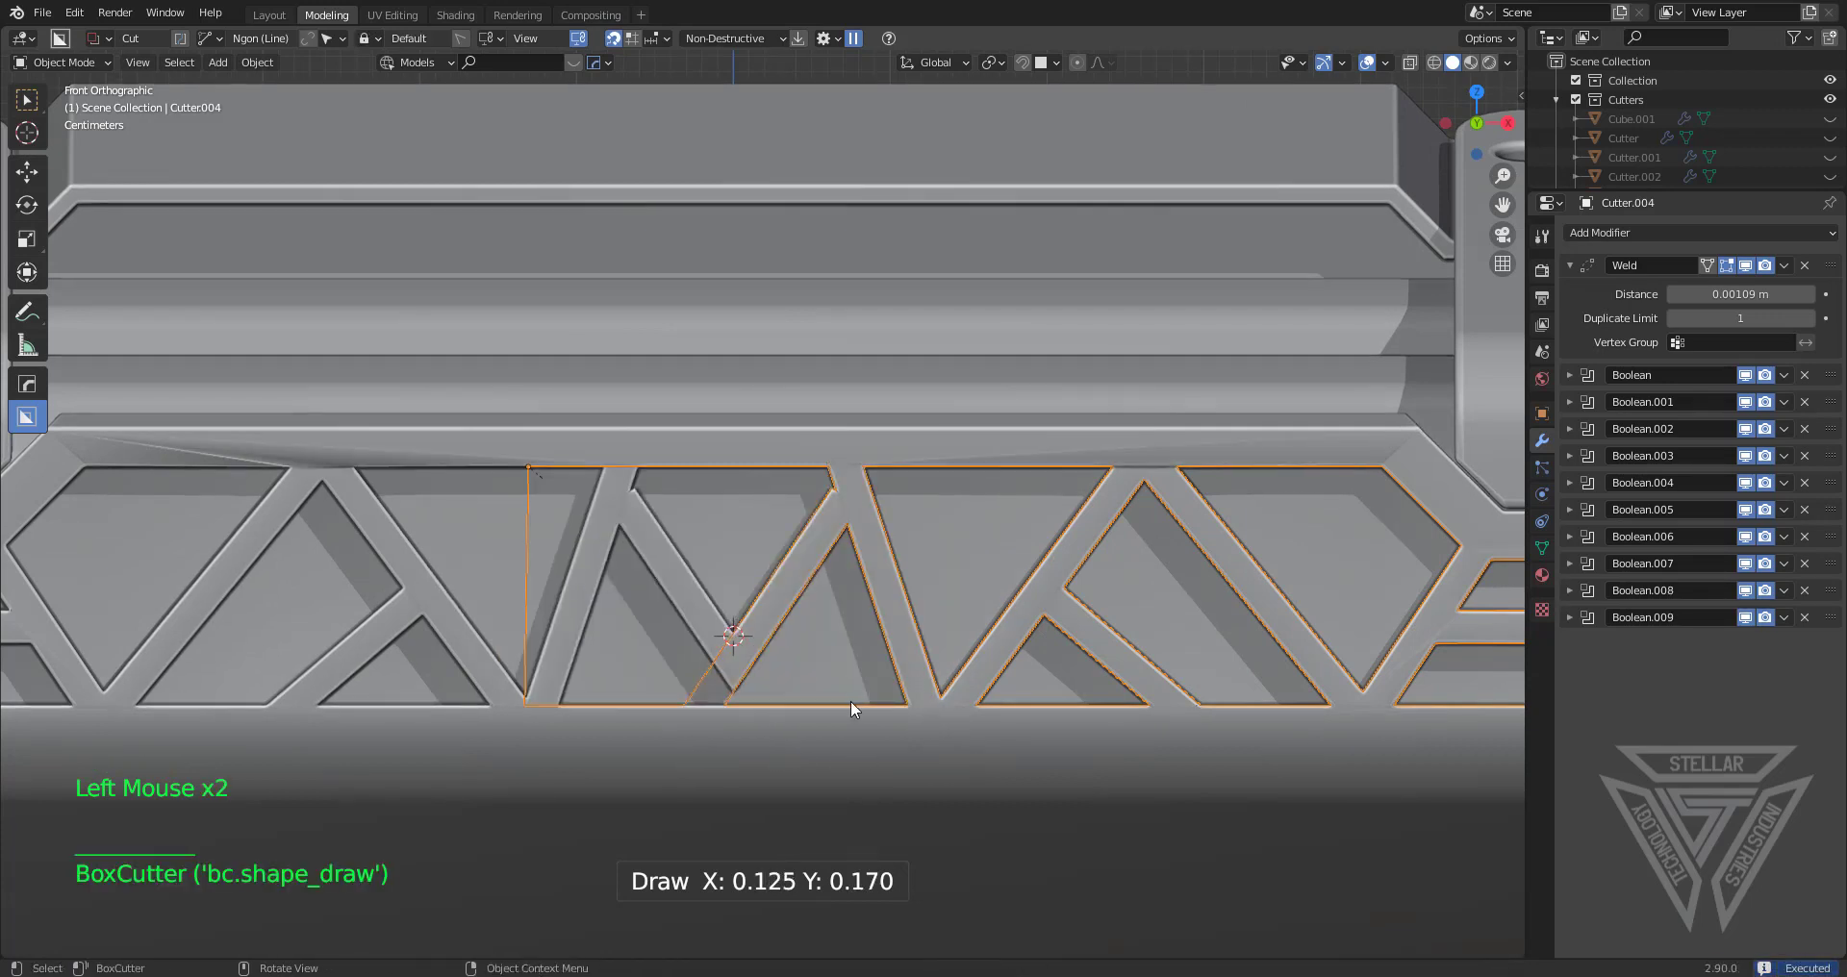
{"action": "key", "text": "ctrl+z"}
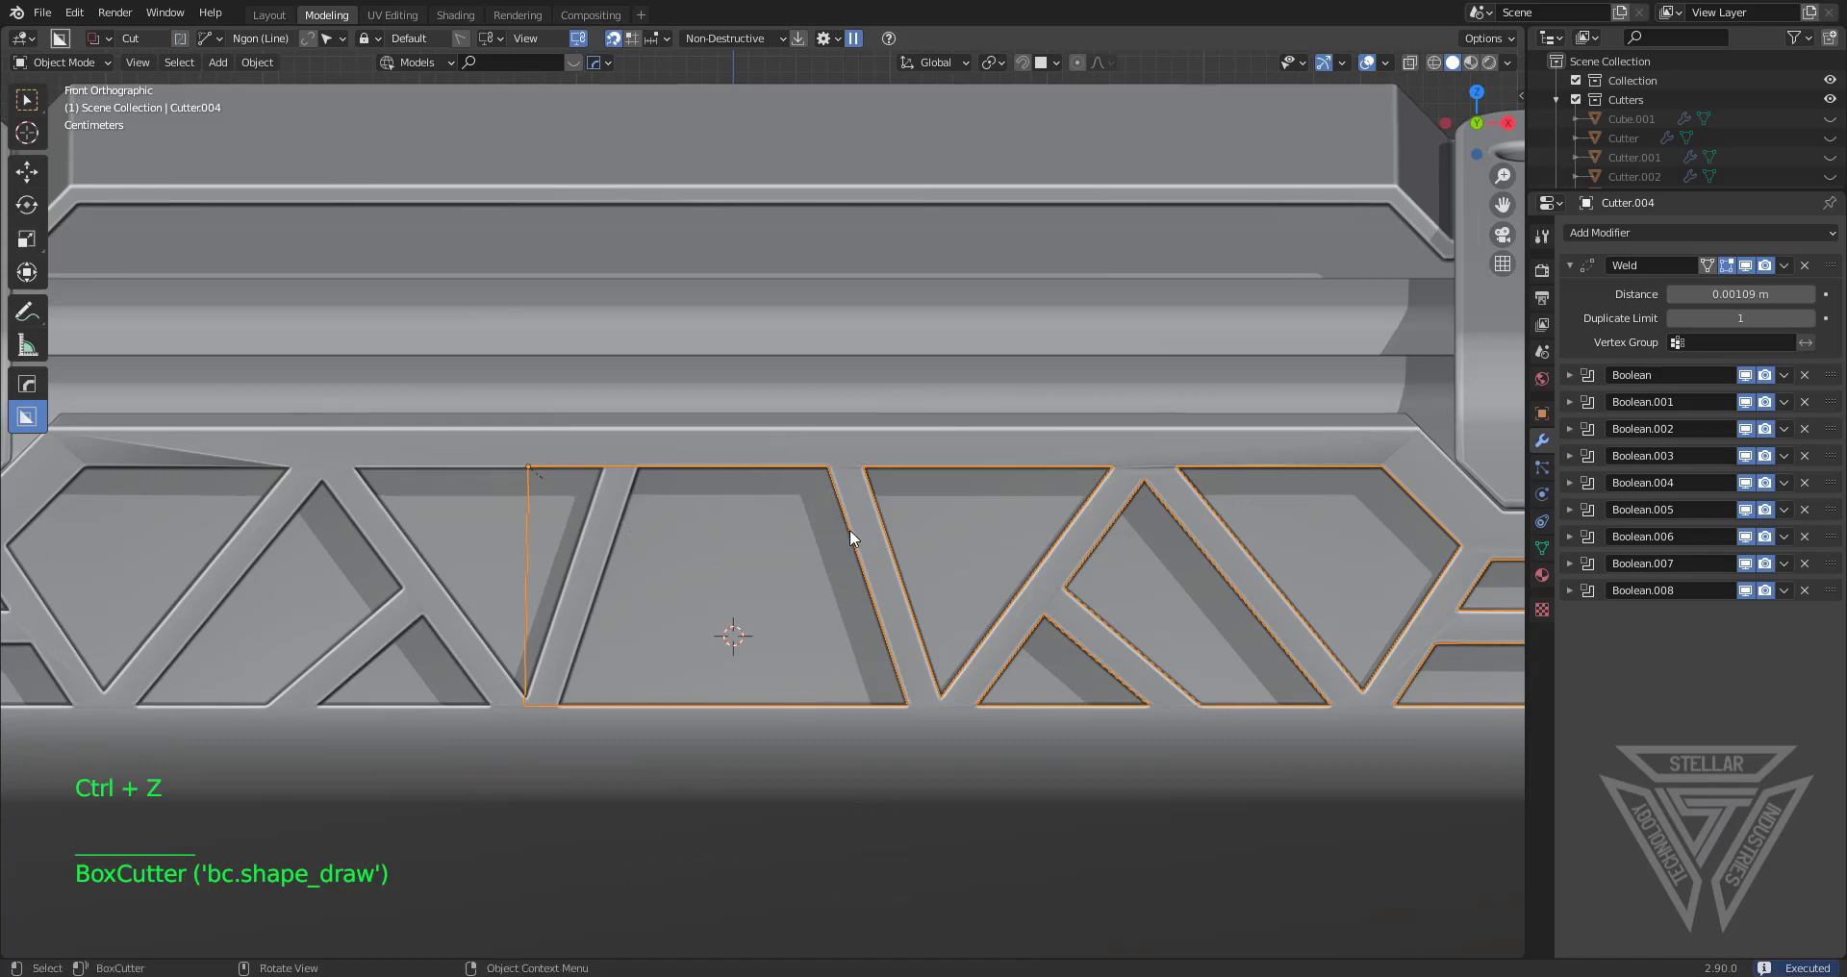
Cut a steep strip about 0.075 by 0.221 m near the centre and a short diagonal about 0.104 by 0.095 m across the neighbouring opening's upper corner
{"action": "left_click_drag", "start_coordinate": [824, 464], "coordinate": [741, 789]}
{"action": "left_click", "coordinate": [837, 765]}
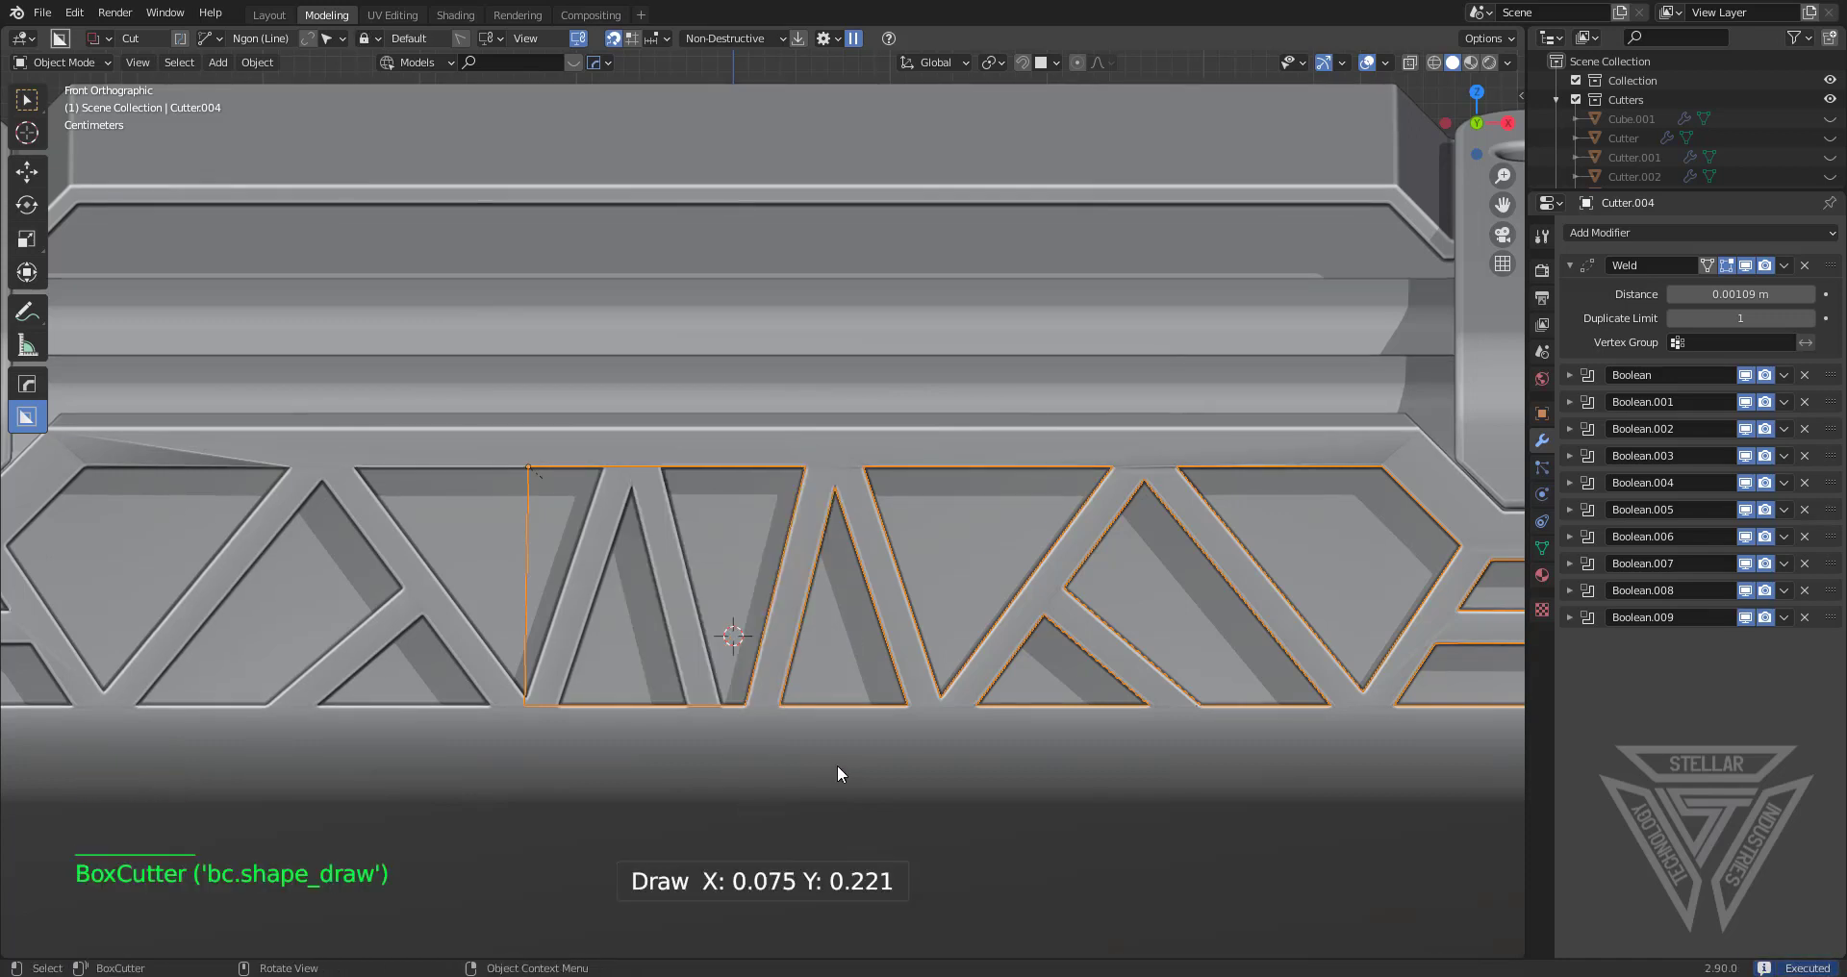
{"action": "scroll", "coordinate": [837, 764], "scroll_direction": "up", "scroll_amount": 1}
{"action": "middle_click_drag", "start_coordinate": [837, 765], "coordinate": [747, 560], "text": "shift"}
{"action": "left_click_drag", "start_coordinate": [716, 564], "coordinate": [886, 413]}
{"action": "left_click", "coordinate": [885, 413]}
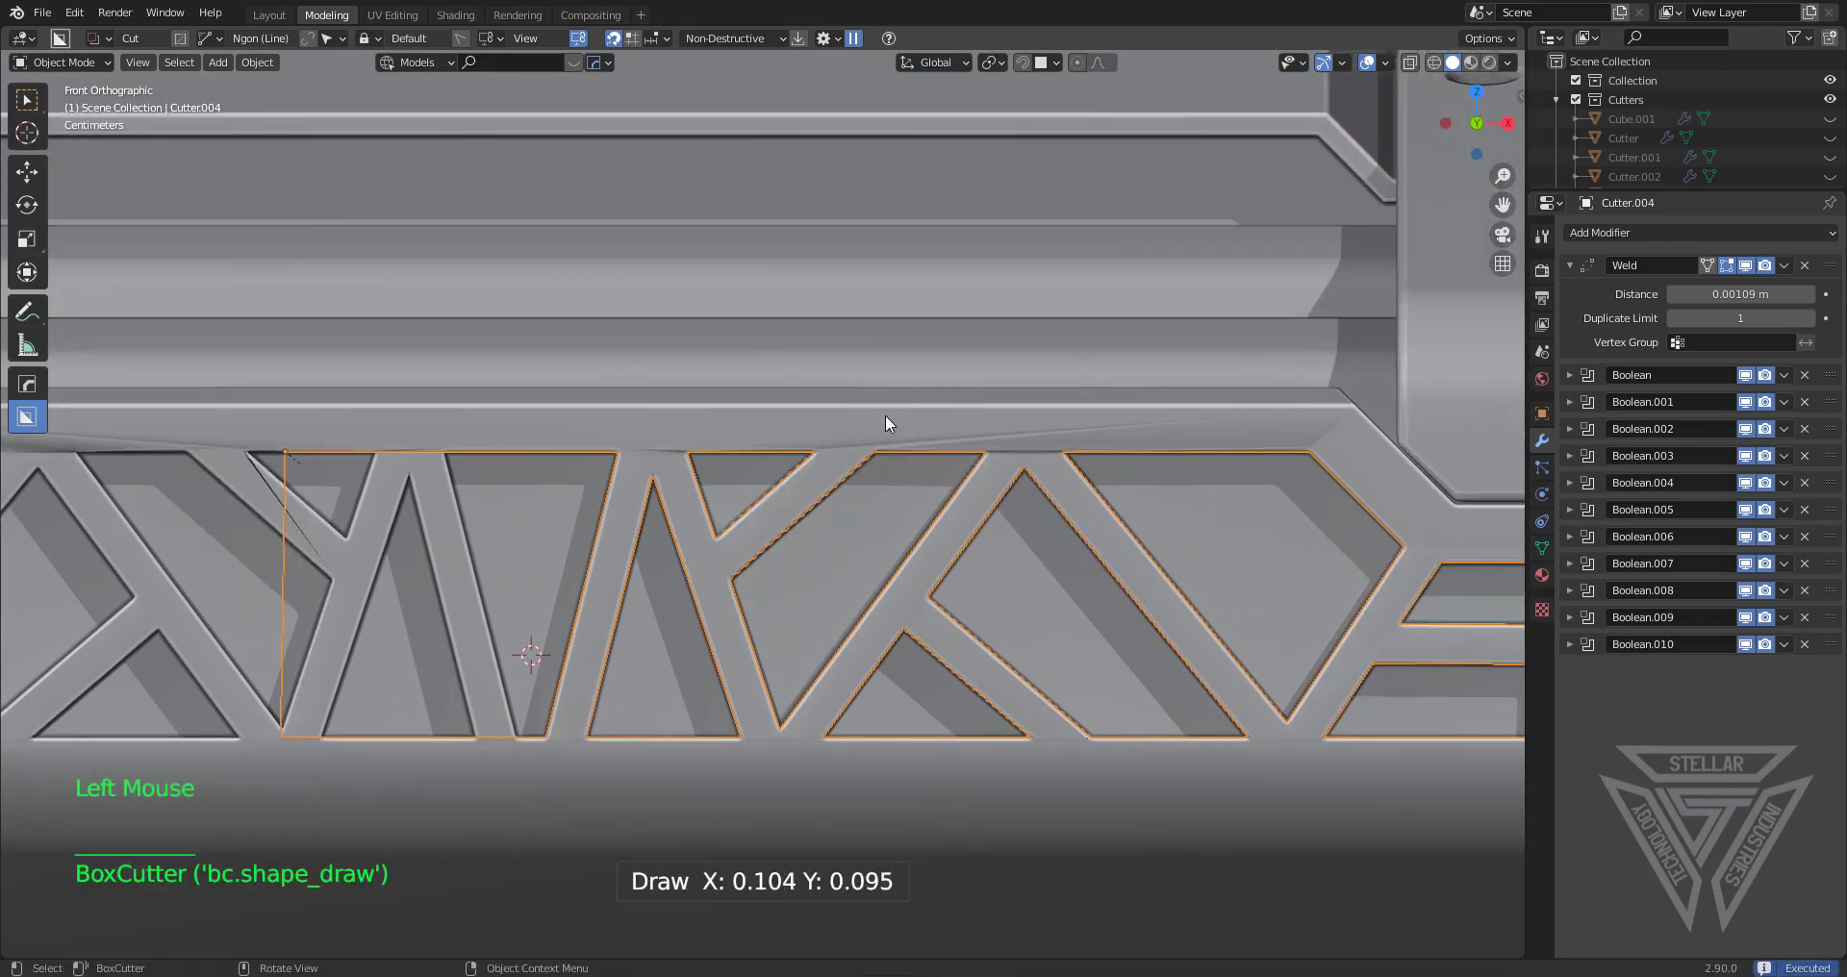
Hide the panel cutter, then select the case body and run the HOps Sharpen variant that applies its Boolean
{"action": "scroll", "coordinate": [948, 511], "scroll_direction": "down", "scroll_amount": 4}
{"action": "middle_click_drag", "start_coordinate": [1007, 522], "coordinate": [933, 545]}
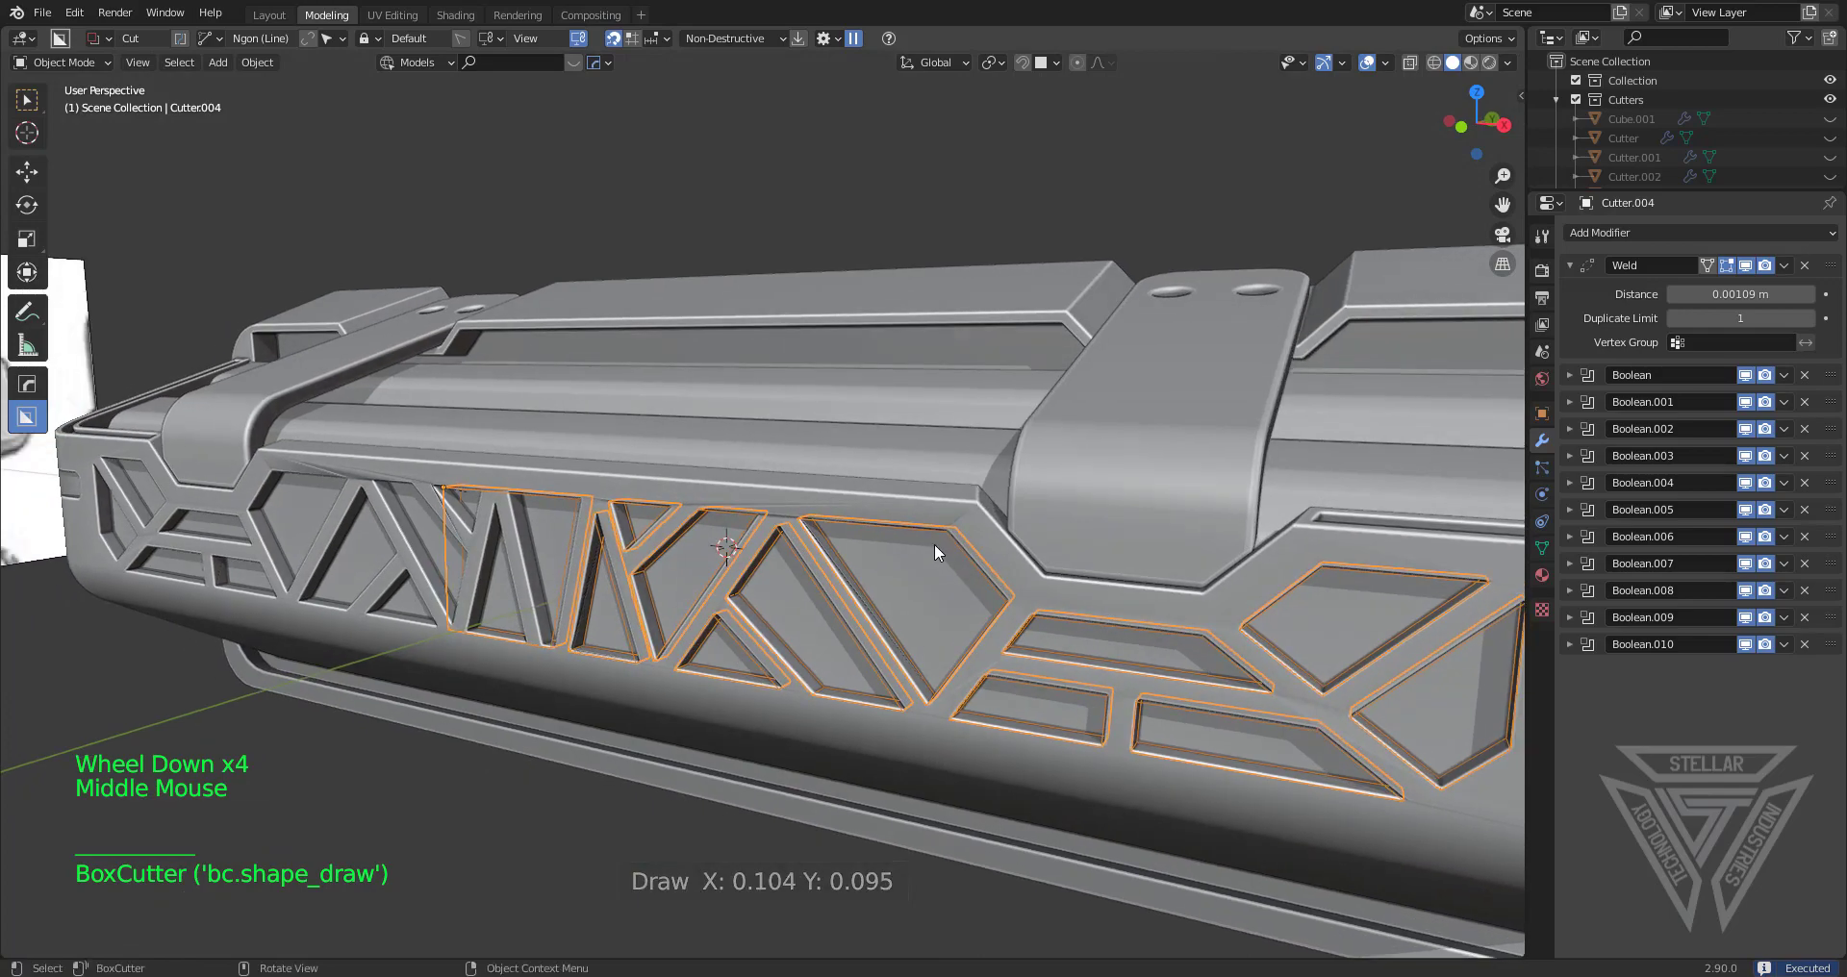
{"action": "key", "text": "h"}
{"action": "left_click", "coordinate": [907, 501]}
{"action": "key", "text": "q"}
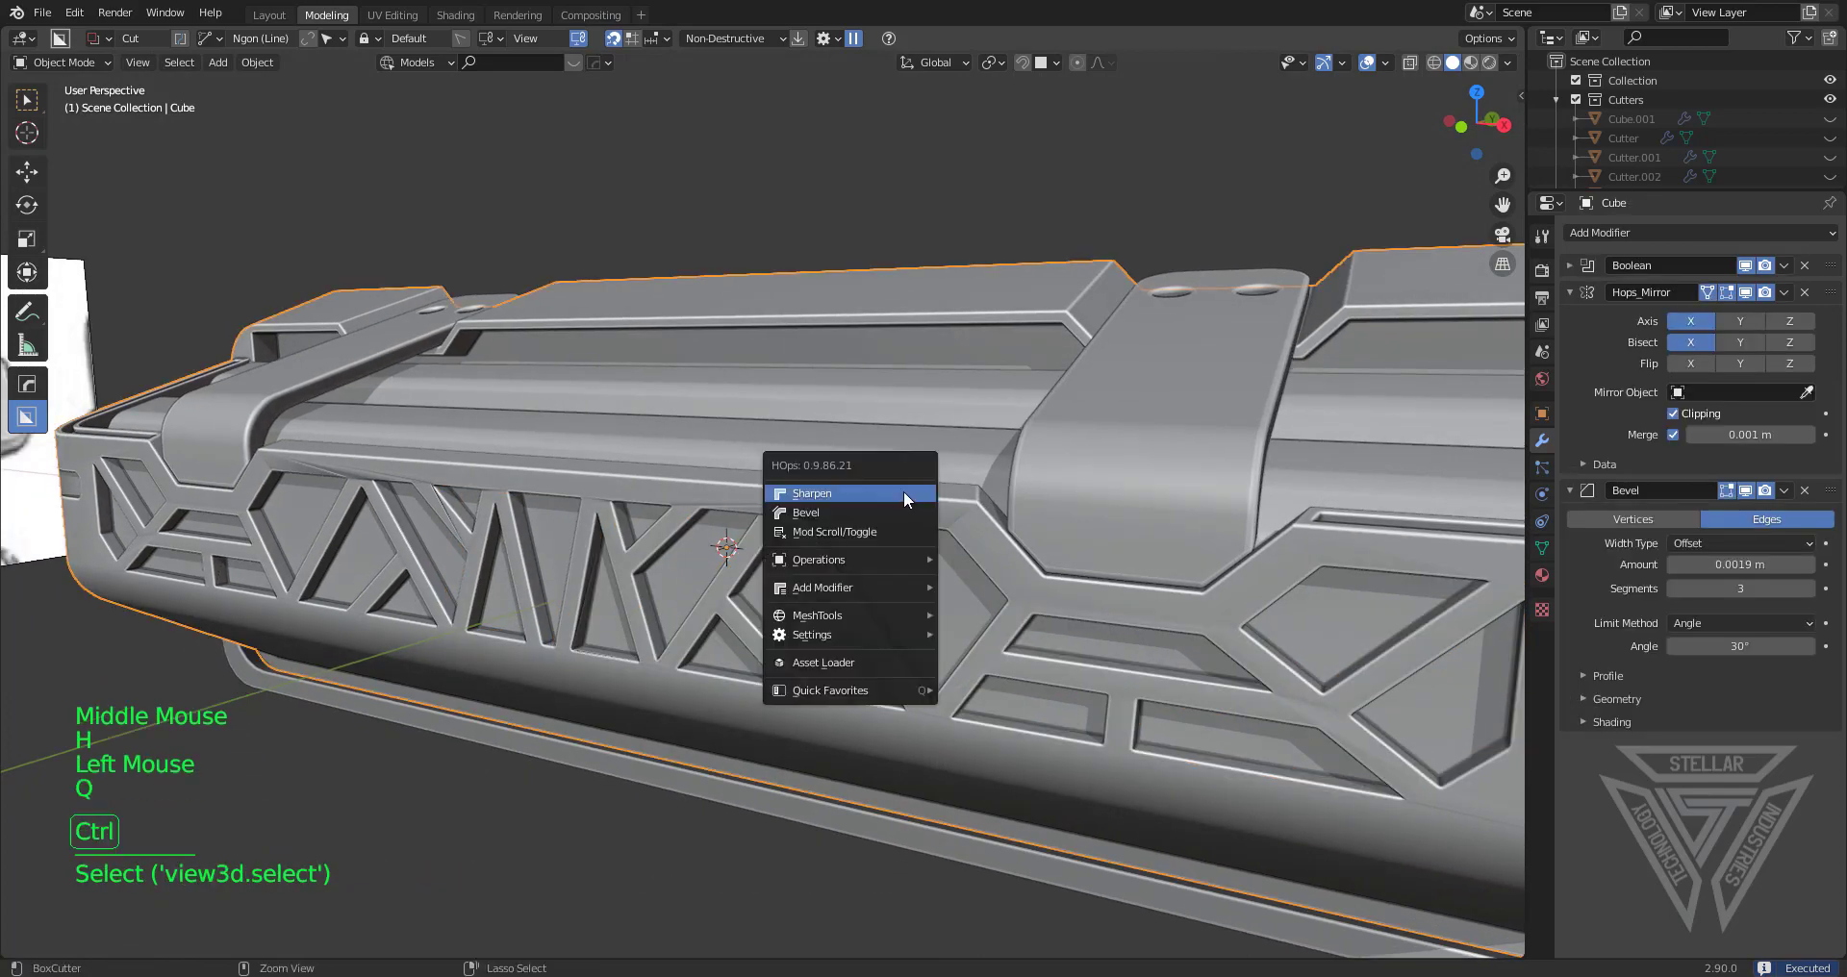
{"action": "left_click", "coordinate": [903, 492], "text": "ctrl"}
In Edit Mode, knife two edges from the short diagonal strut's upper corners up to the front rim's edge
{"action": "scroll", "coordinate": [903, 494], "scroll_direction": "up", "scroll_amount": 2}
{"action": "middle_click_drag", "start_coordinate": [903, 494], "coordinate": [839, 467]}
{"action": "key", "text": "Tab"}
{"action": "scroll", "coordinate": [755, 548], "scroll_direction": "up", "scroll_amount": 1}
{"action": "scroll", "coordinate": [755, 547], "scroll_direction": "up", "scroll_amount": 1}
{"action": "key", "text": "k"}
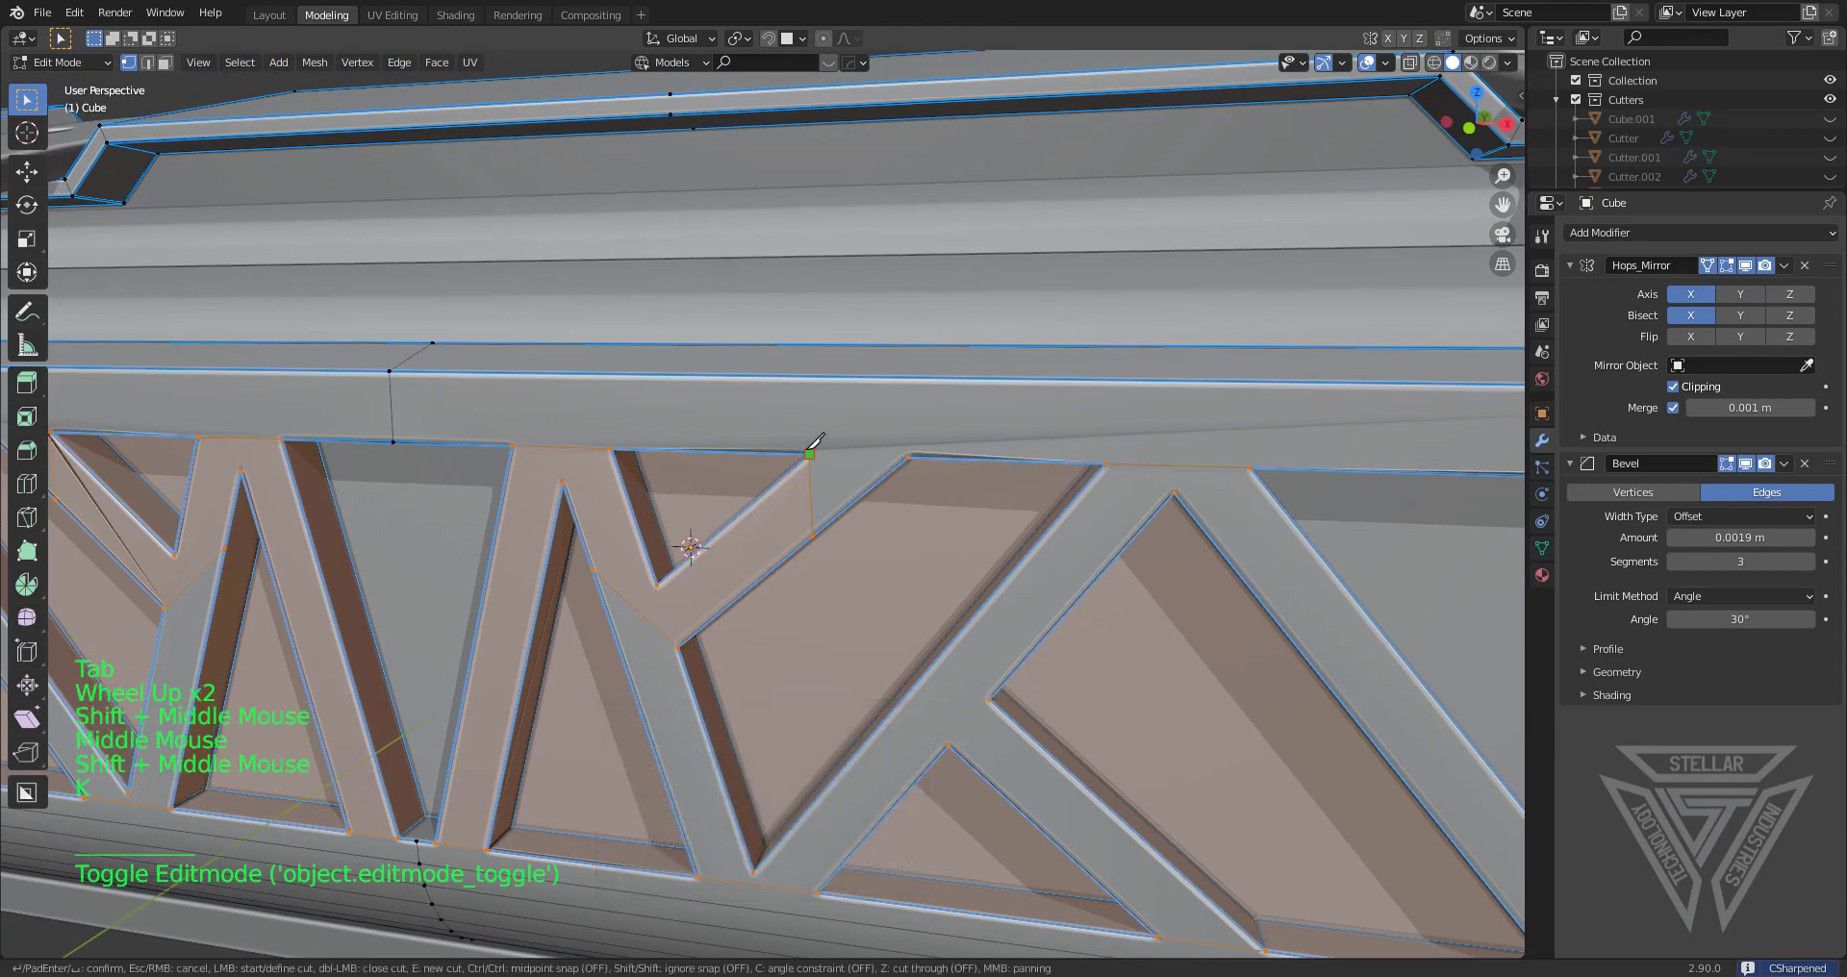
{"action": "left_click", "coordinate": [809, 453]}
{"action": "key", "text": "Return"}
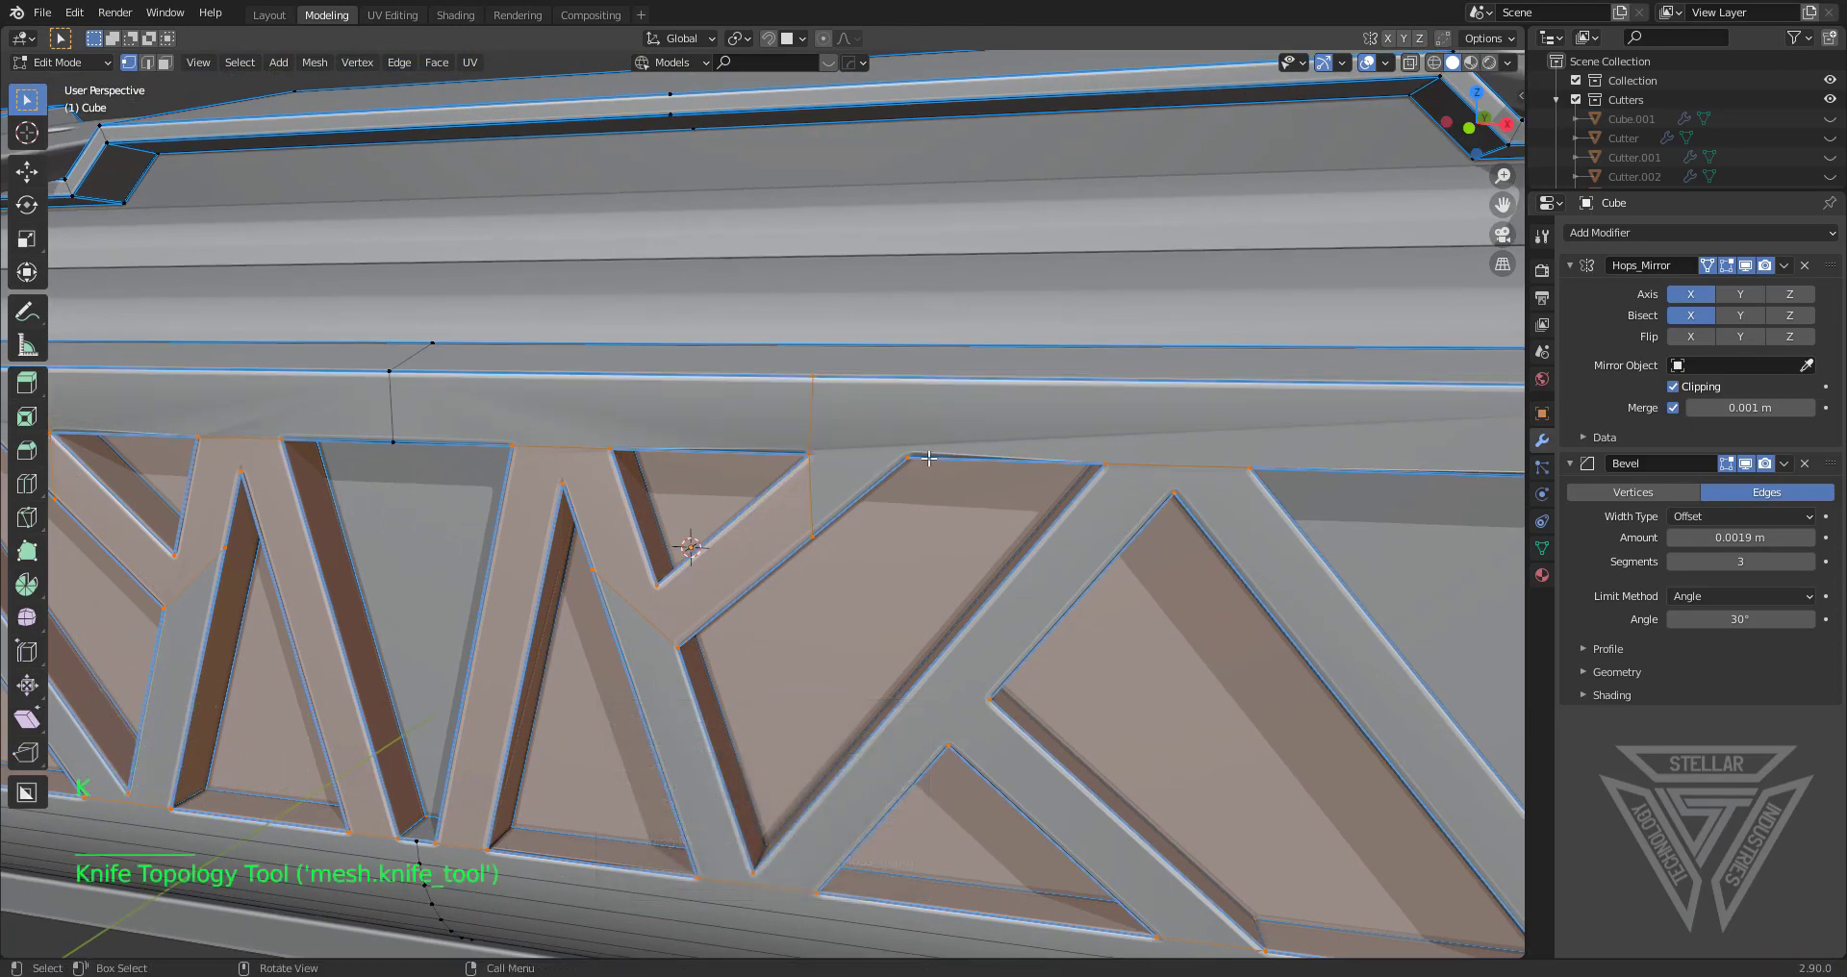
{"action": "middle_click_drag", "start_coordinate": [981, 448], "coordinate": [775, 450], "text": "shift"}
{"action": "key", "text": "k"}
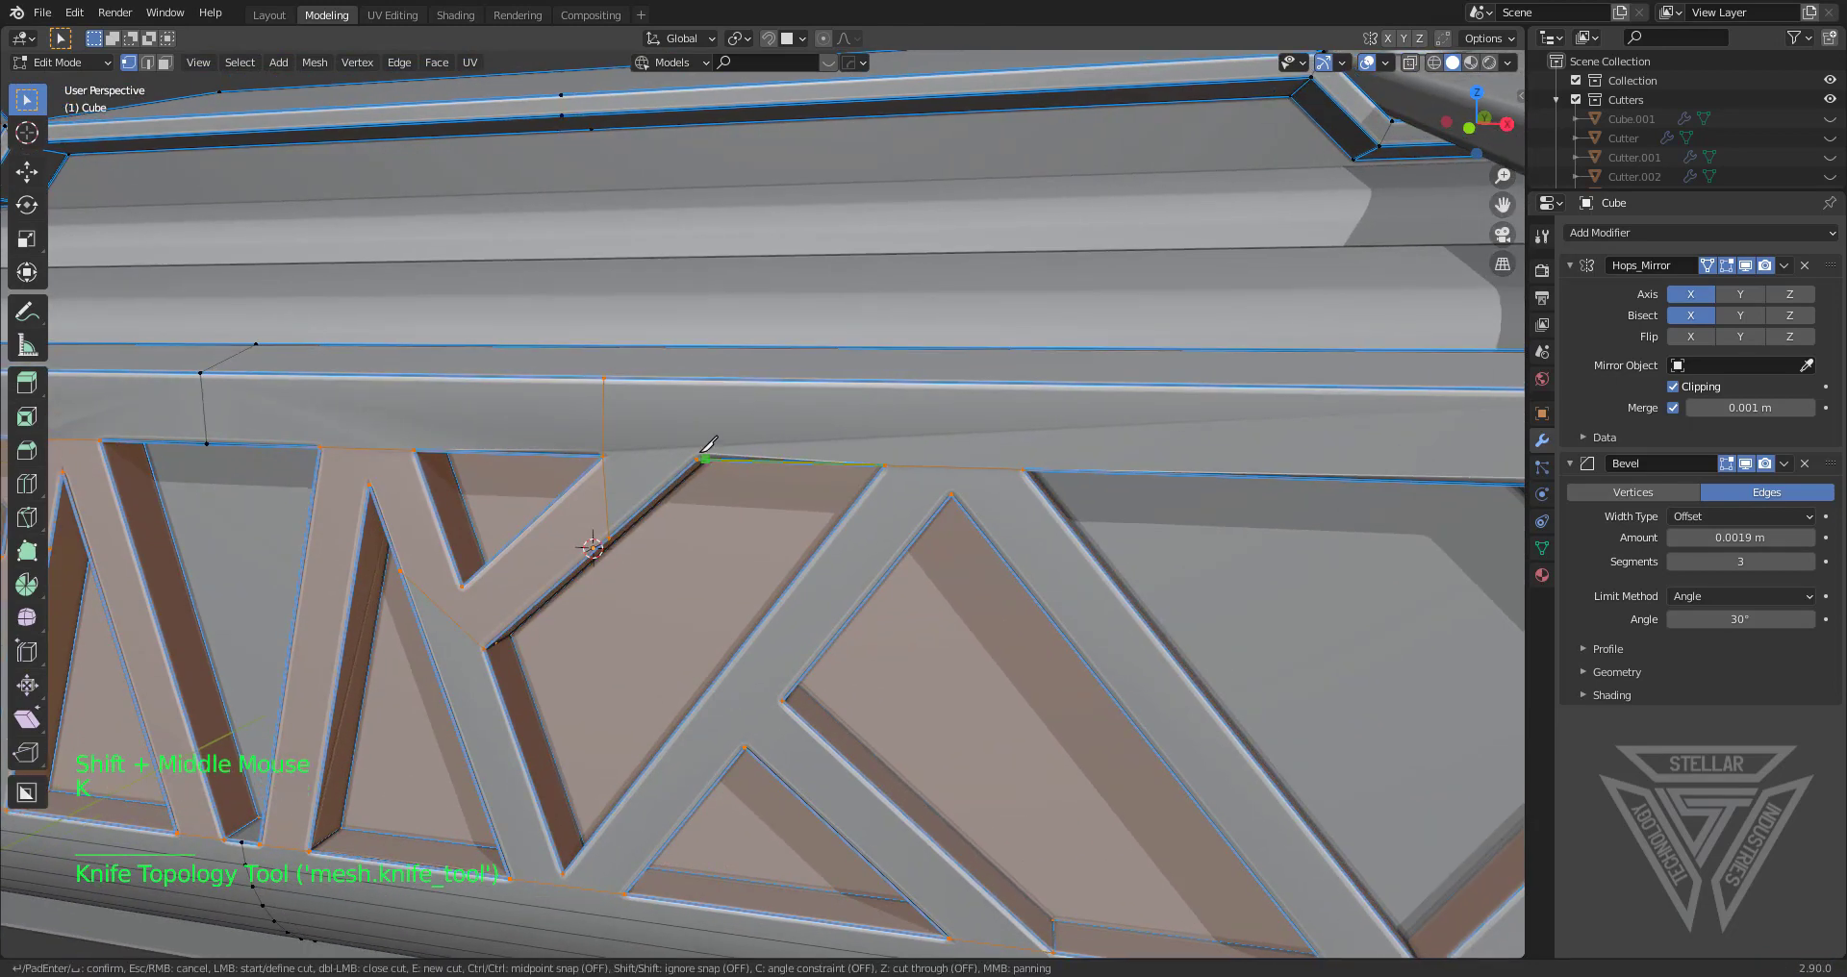
{"action": "left_click", "coordinate": [698, 380]}
{"action": "key", "text": "Return"}
Adjust the vertex at the short strut's upper corner, connect the strut's two upper corner vertices with an edge, and return to Object Mode
{"action": "middle_click_drag", "start_coordinate": [732, 454], "coordinate": [622, 458], "text": "shift"}
{"action": "left_click", "coordinate": [508, 462]}
{"action": "key", "text": "g"}
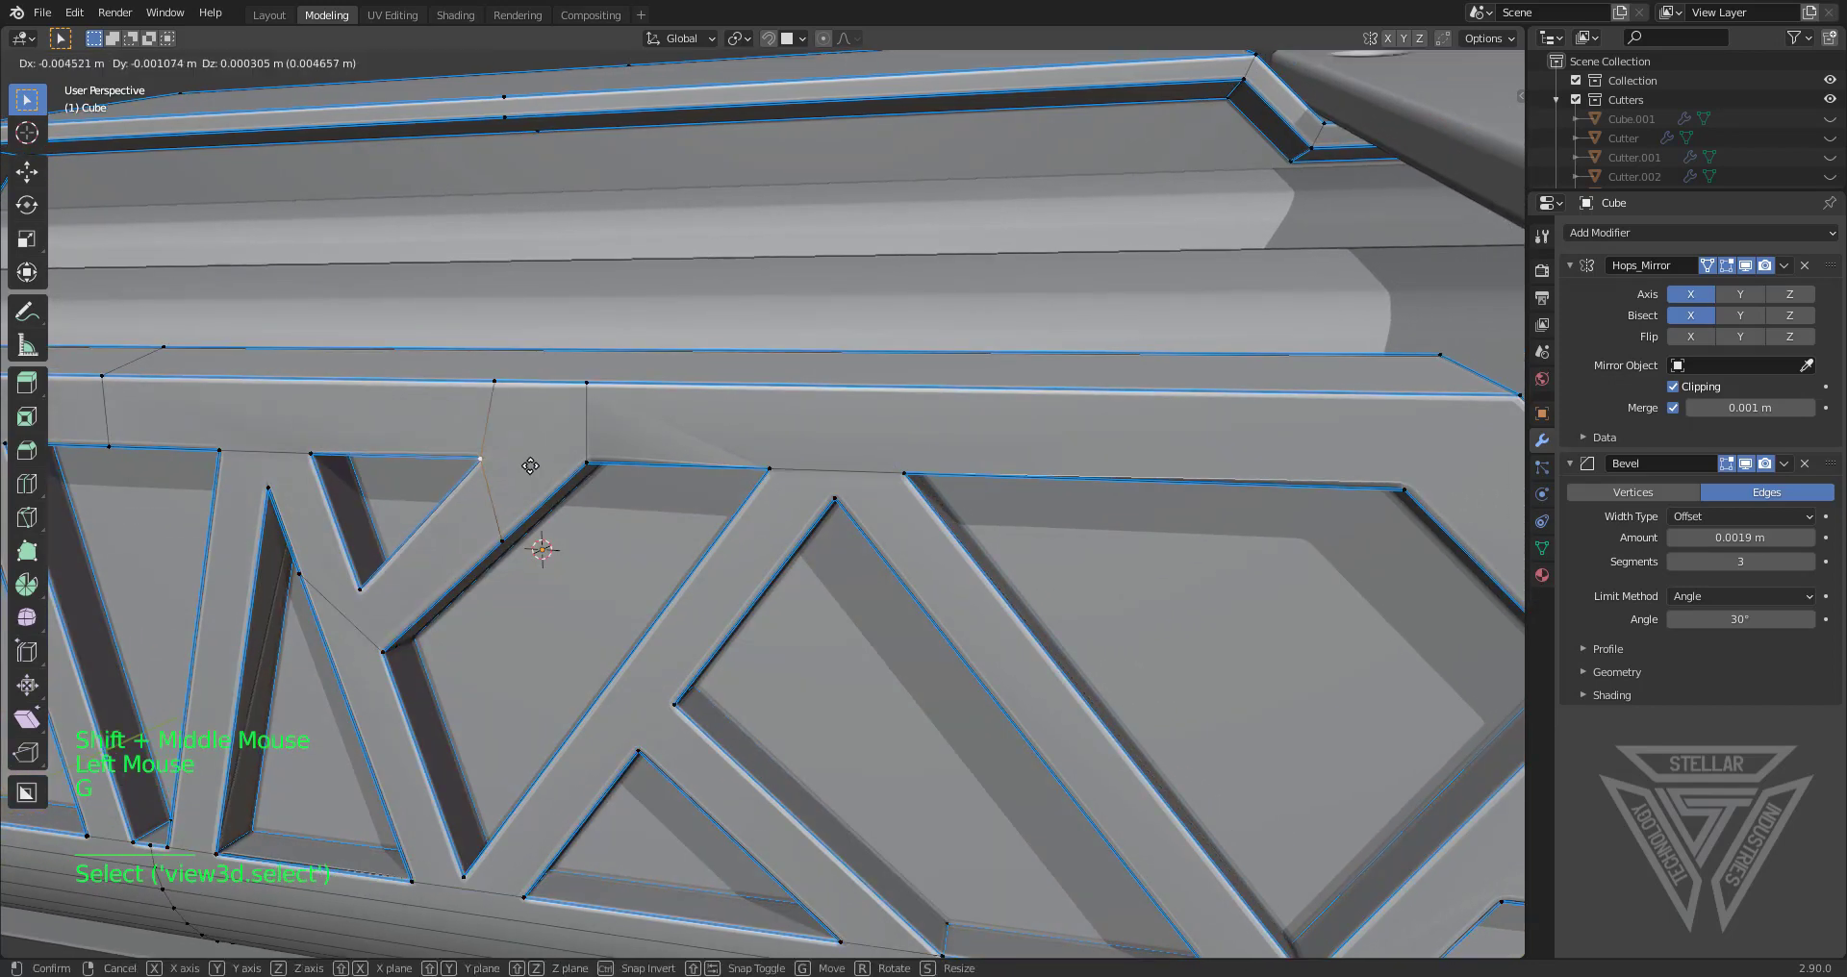
{"action": "left_click", "coordinate": [555, 459]}
{"action": "middle_click_drag", "start_coordinate": [492, 458], "coordinate": [841, 508], "text": "shift"}
{"action": "left_click", "coordinate": [737, 476], "text": "shift"}
{"action": "key", "text": "j"}
{"action": "scroll", "coordinate": [683, 544], "scroll_direction": "up", "scroll_amount": 2}
{"action": "key", "text": "Tab"}
Add a Weighted Normal modifier to the case body
{"action": "scroll", "coordinate": [885, 529], "scroll_direction": "down", "scroll_amount": 4}
{"action": "scroll", "coordinate": [899, 534], "scroll_direction": "down", "scroll_amount": 1}
{"action": "scroll", "coordinate": [840, 520], "scroll_direction": "up", "scroll_amount": 2}
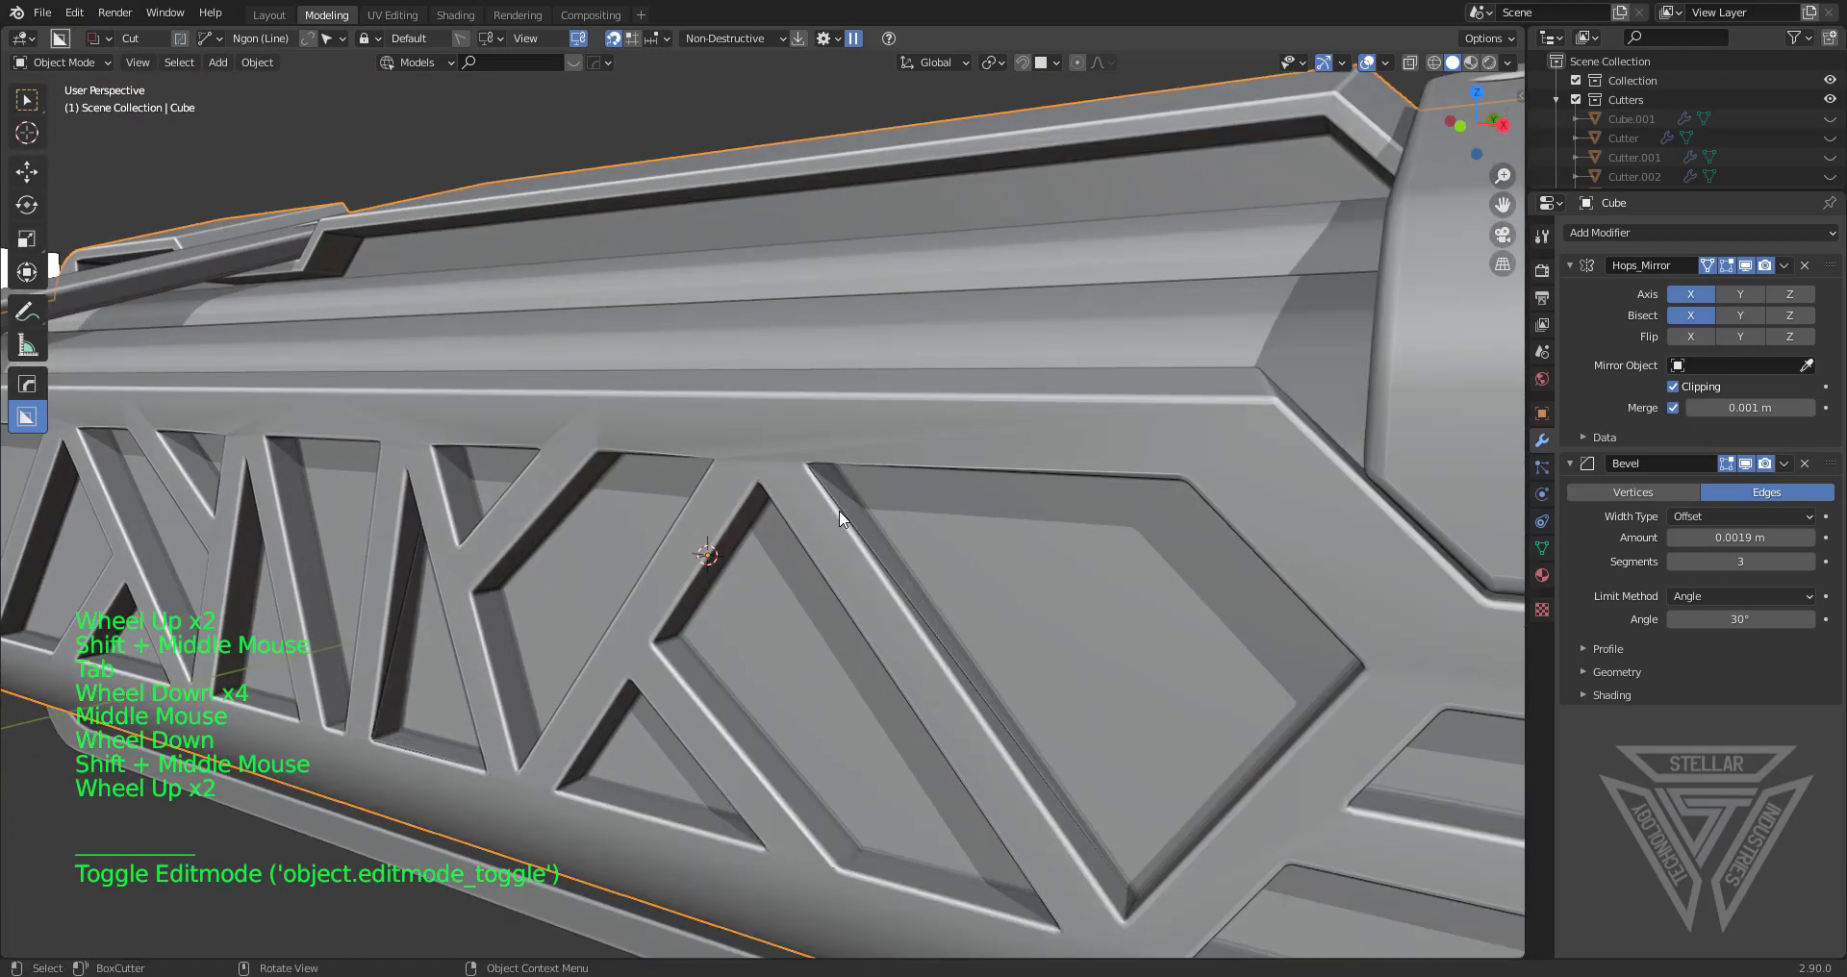
{"action": "left_click", "coordinate": [1582, 231]}
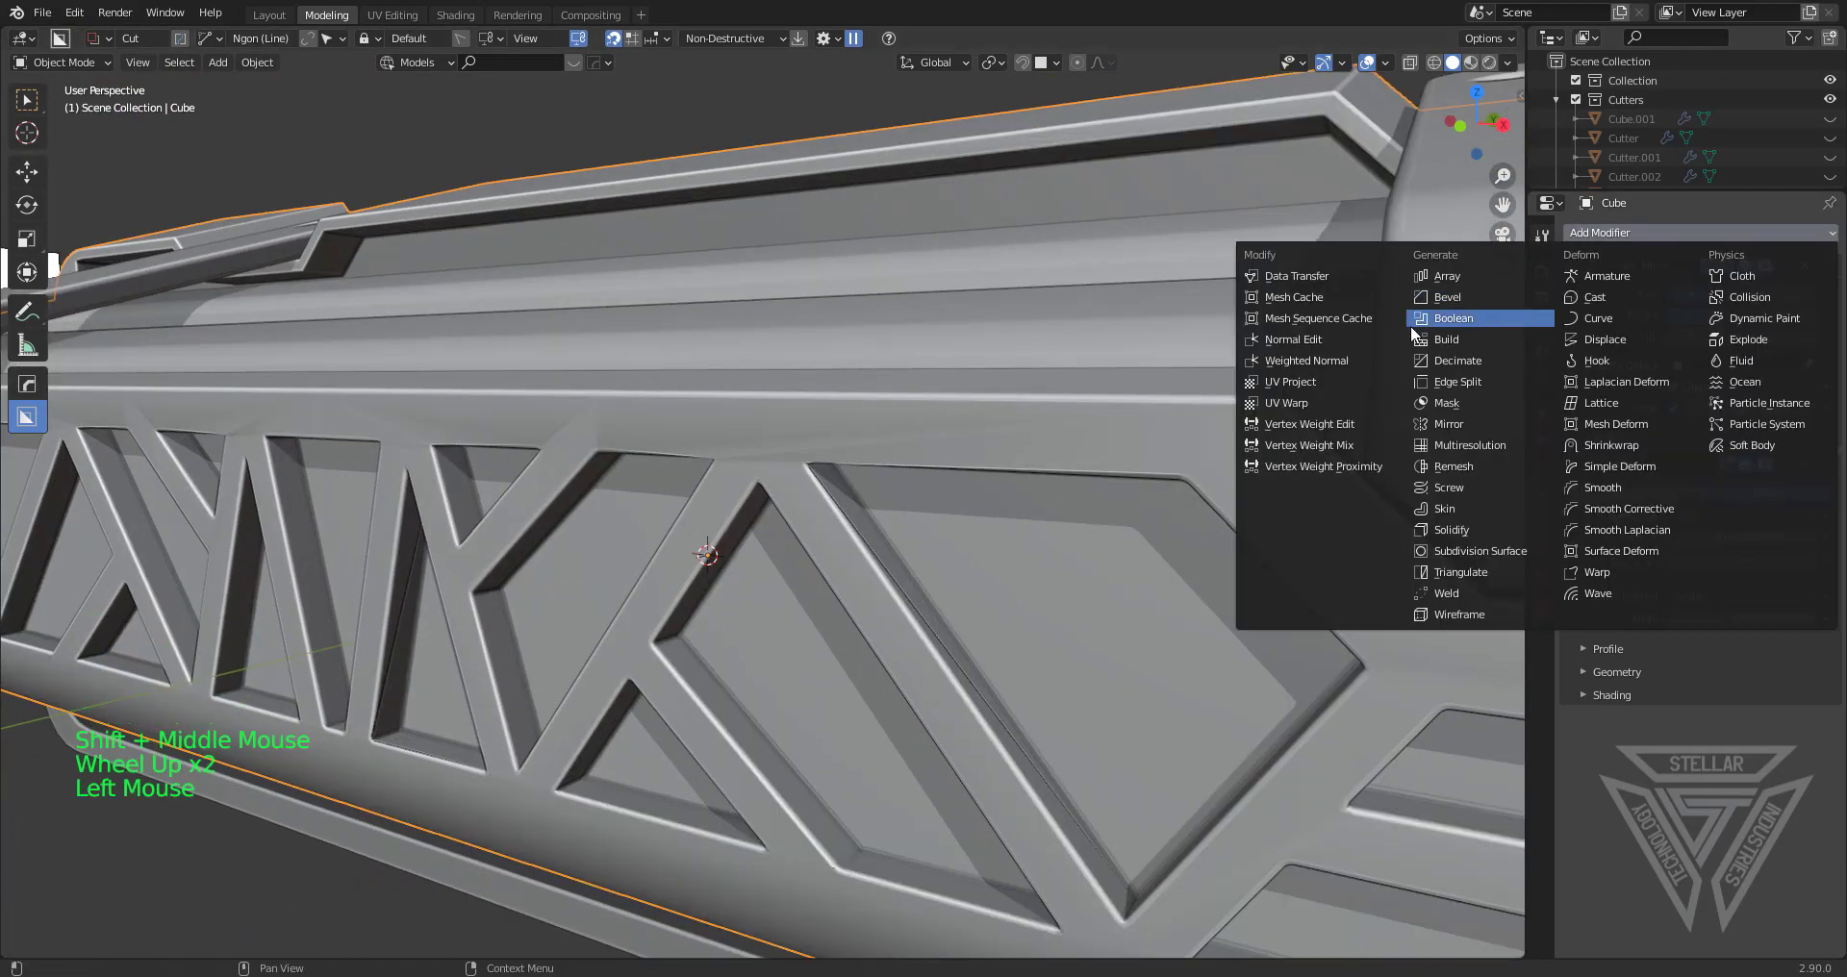
{"action": "left_click", "coordinate": [1318, 359]}
In Edit Mode, knife two vertical edges from the upper corners of the steep strut near the centre to the front rim's edge
{"action": "middle_click_drag", "start_coordinate": [585, 417], "coordinate": [933, 487]}
{"action": "scroll", "coordinate": [674, 435], "scroll_direction": "up", "scroll_amount": 1}
{"action": "key", "text": "Tab"}
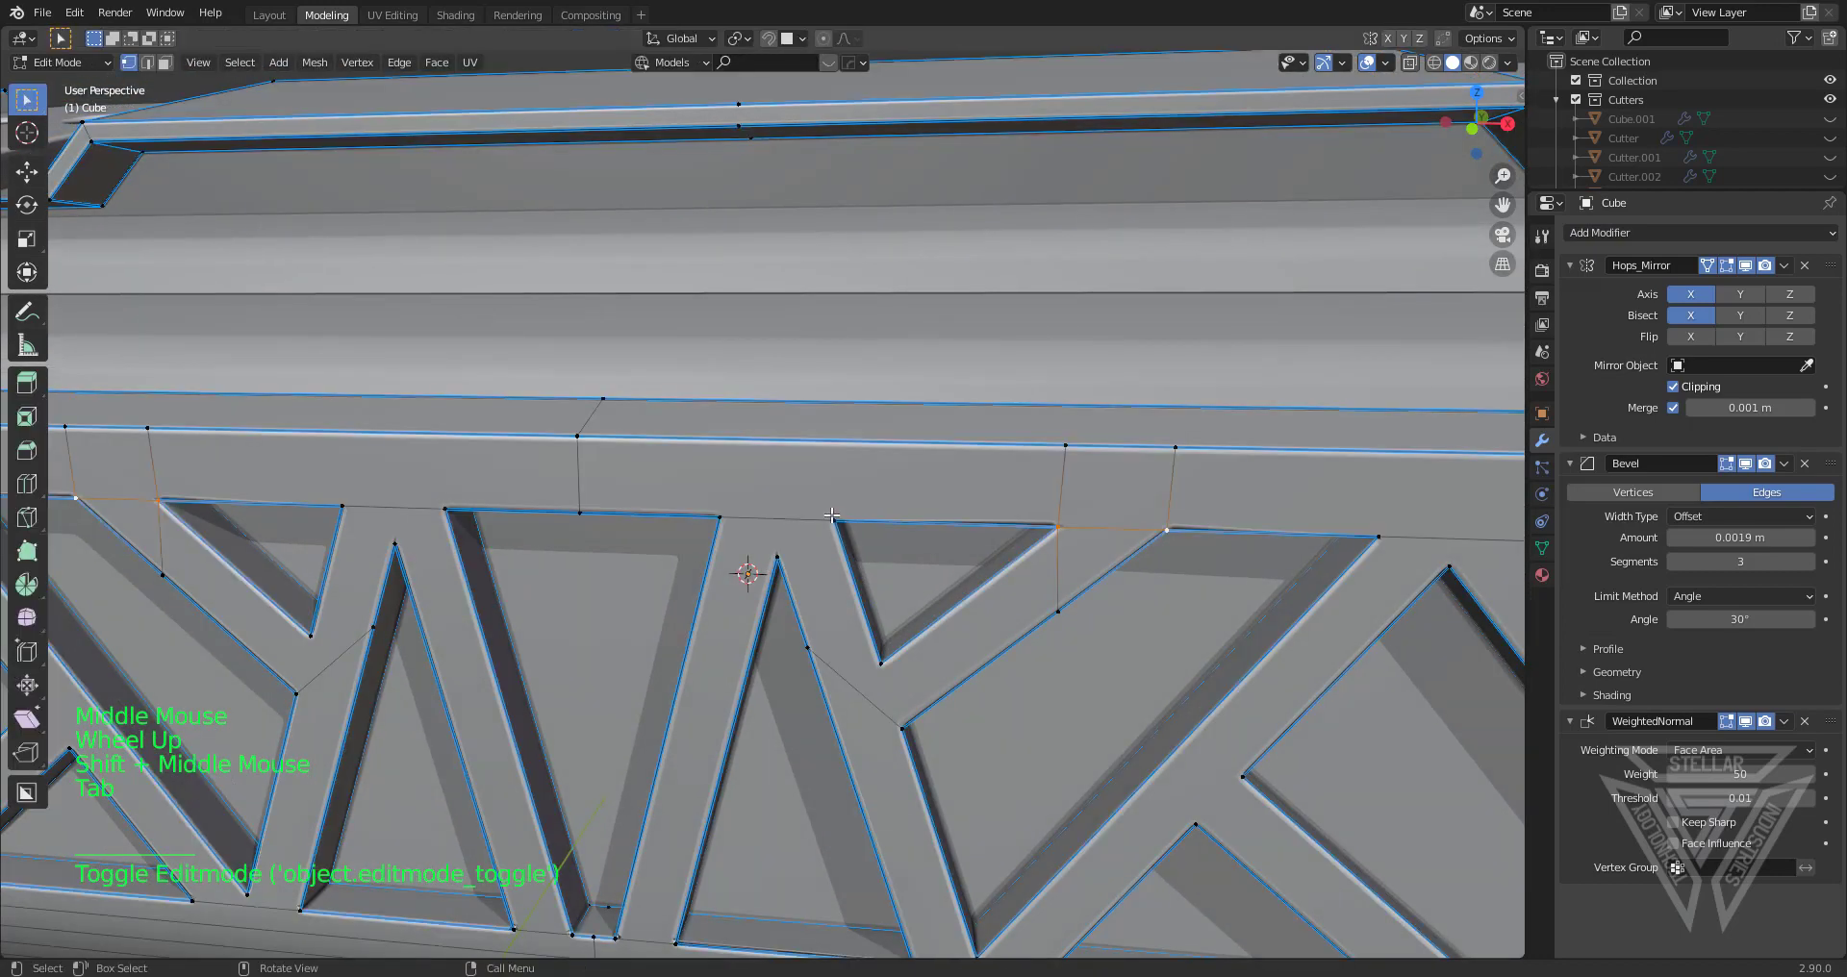
{"action": "key", "text": "k"}
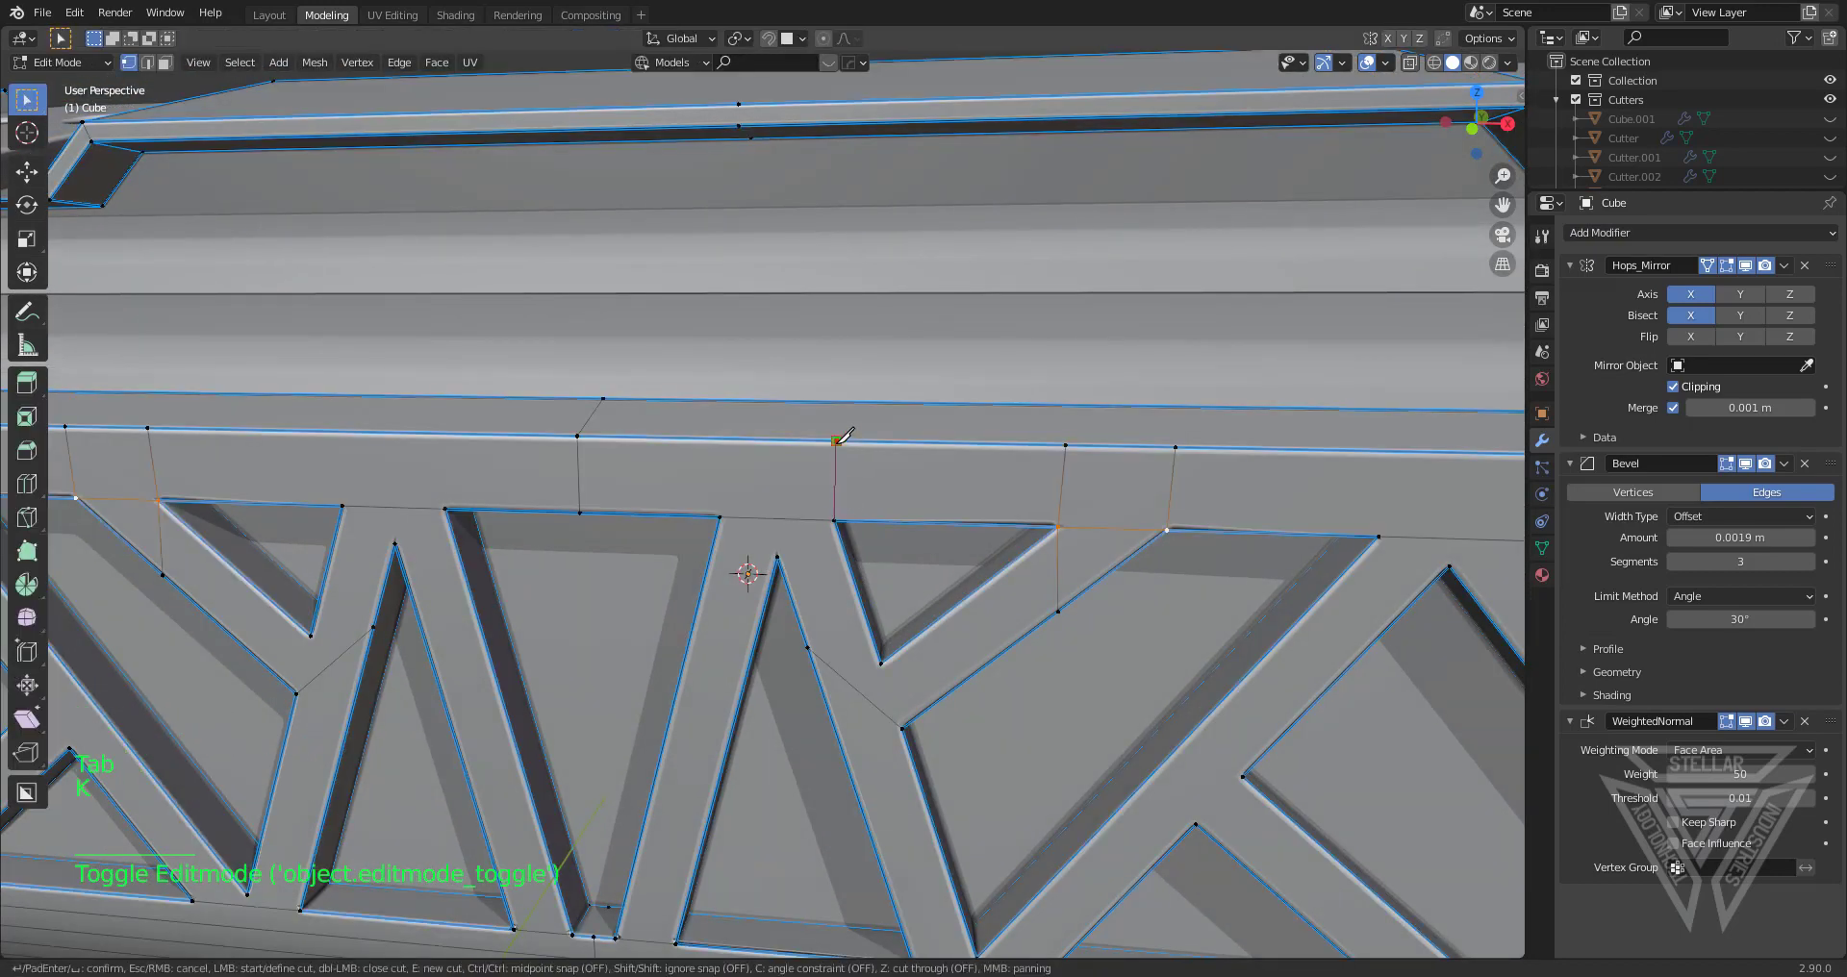
{"action": "left_click", "coordinate": [836, 440]}
{"action": "key", "text": "Return"}
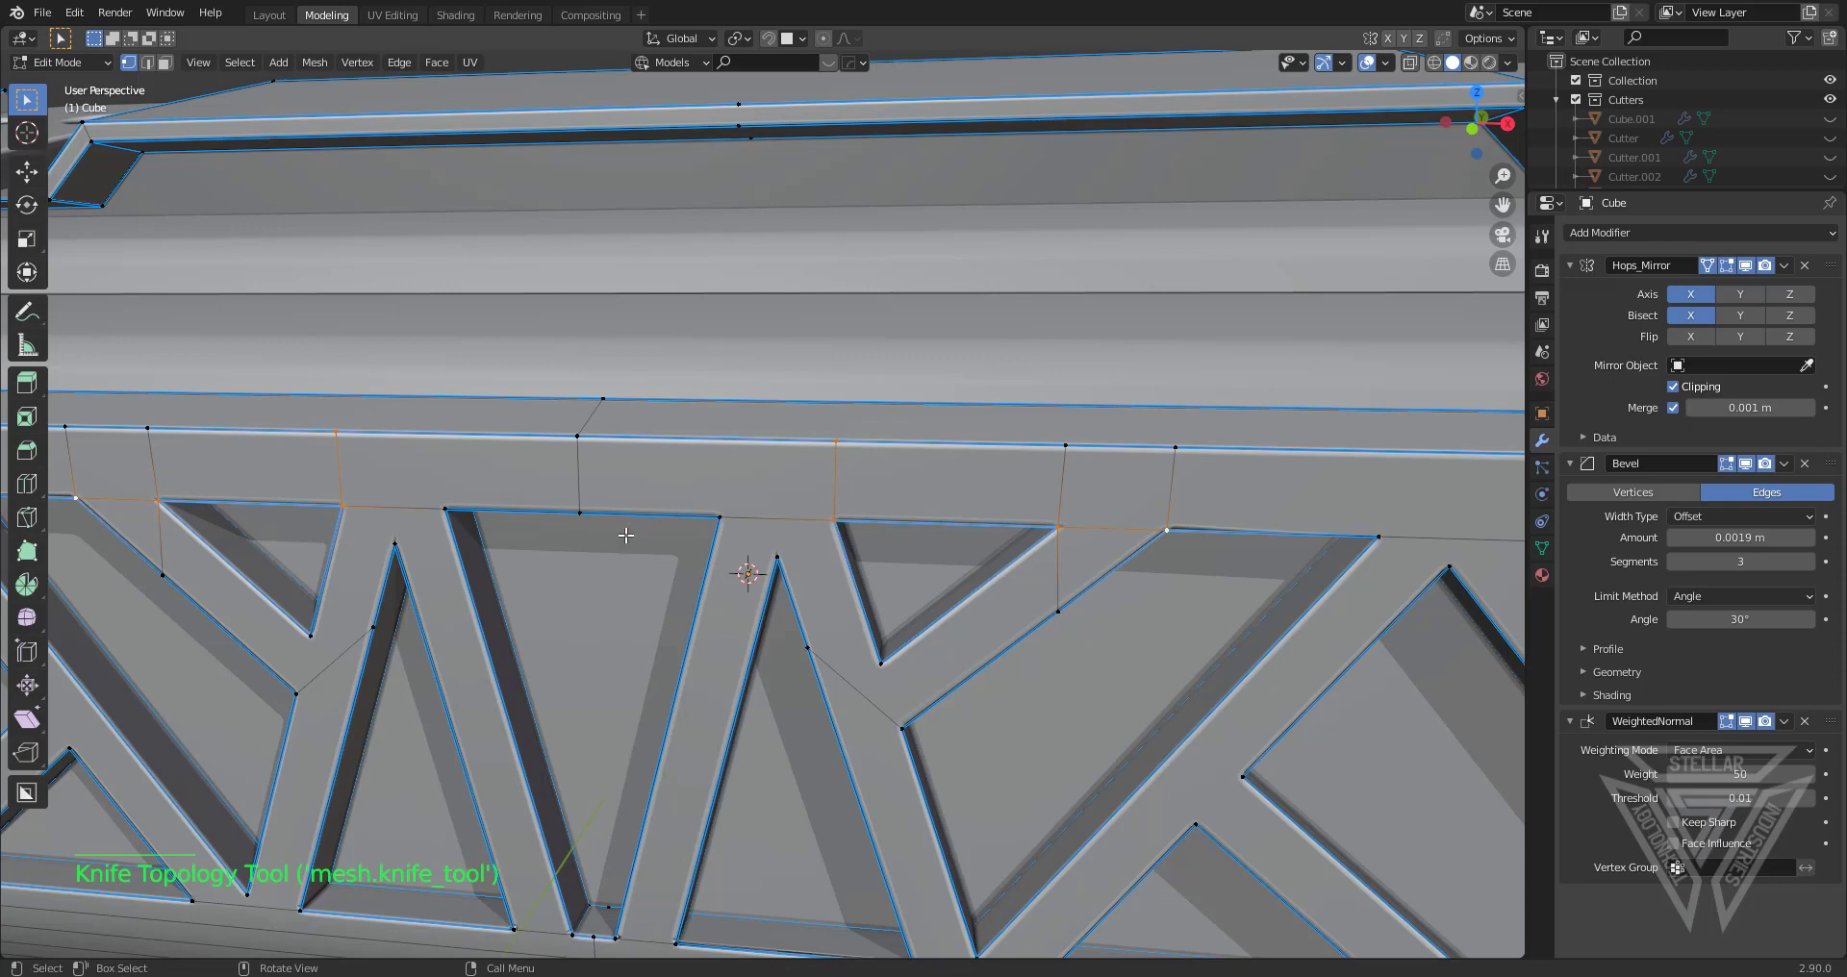
{"action": "key", "text": "k"}
{"action": "left_click", "coordinate": [719, 517]}
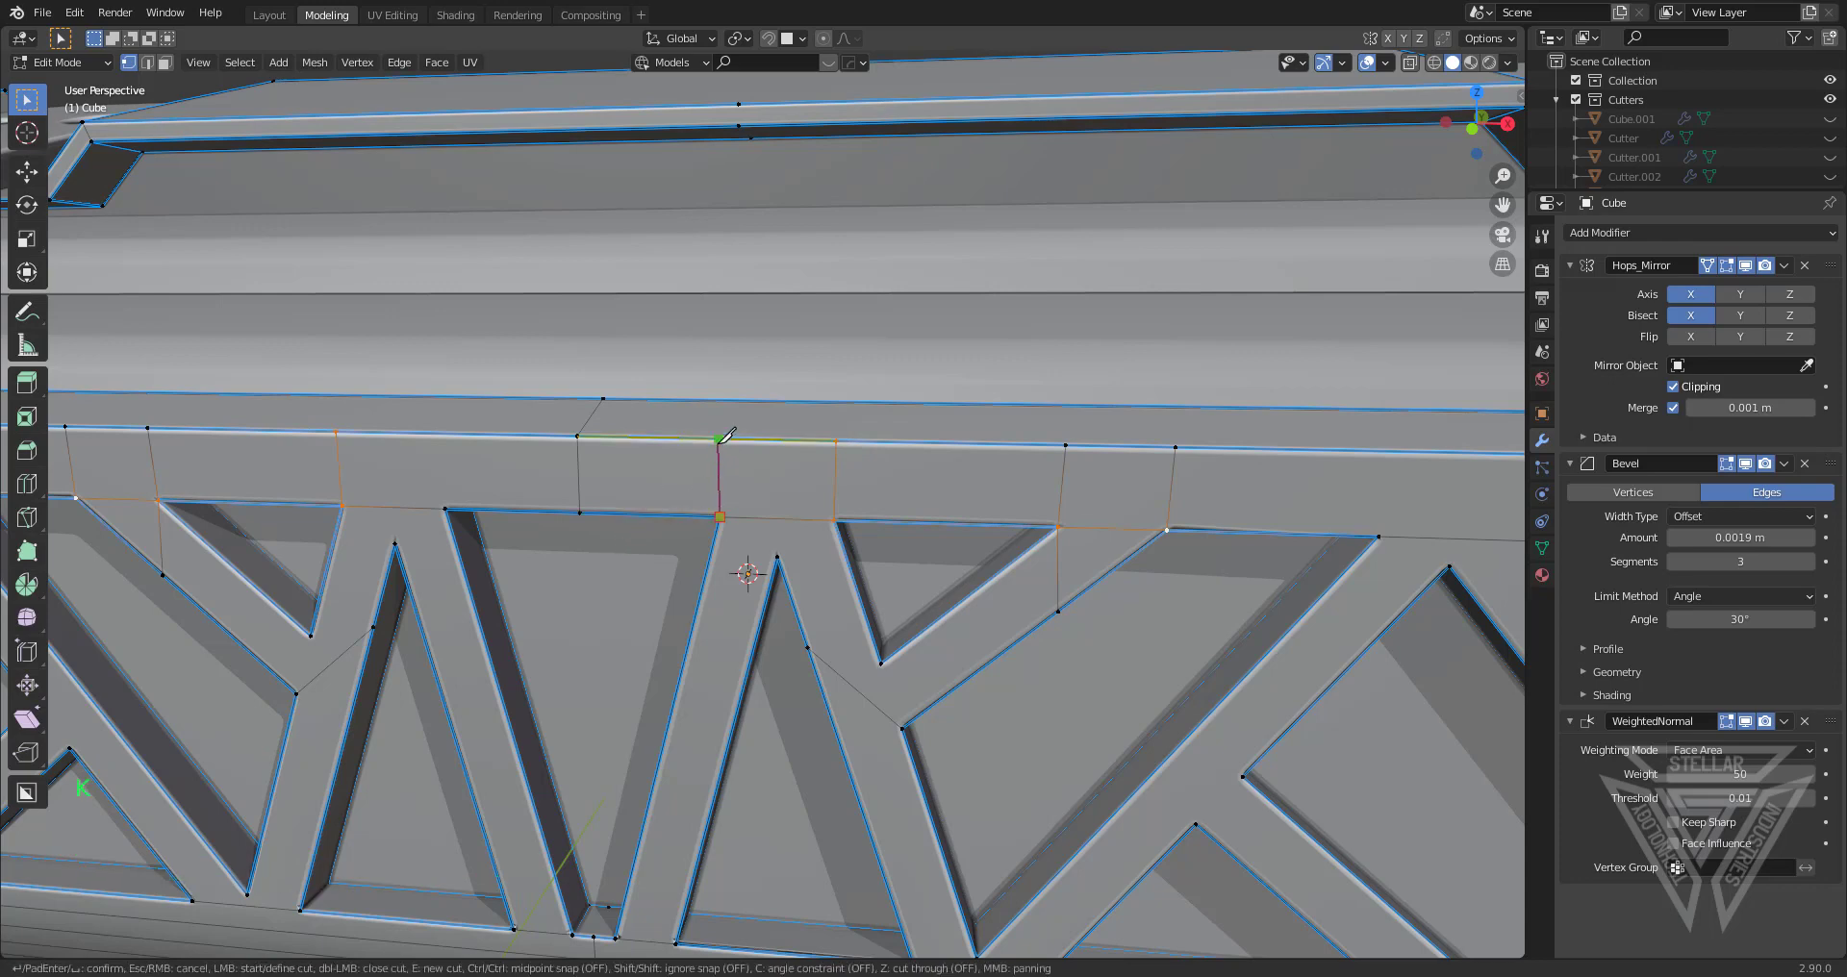
{"action": "left_click", "coordinate": [718, 439]}
{"action": "key", "text": "Return"}
Connect the opening's upper corner vertex beside the strap notch to the rim's corner vertex, and return to Object Mode
{"action": "middle_click_drag", "start_coordinate": [718, 440], "coordinate": [538, 395], "text": "shift"}
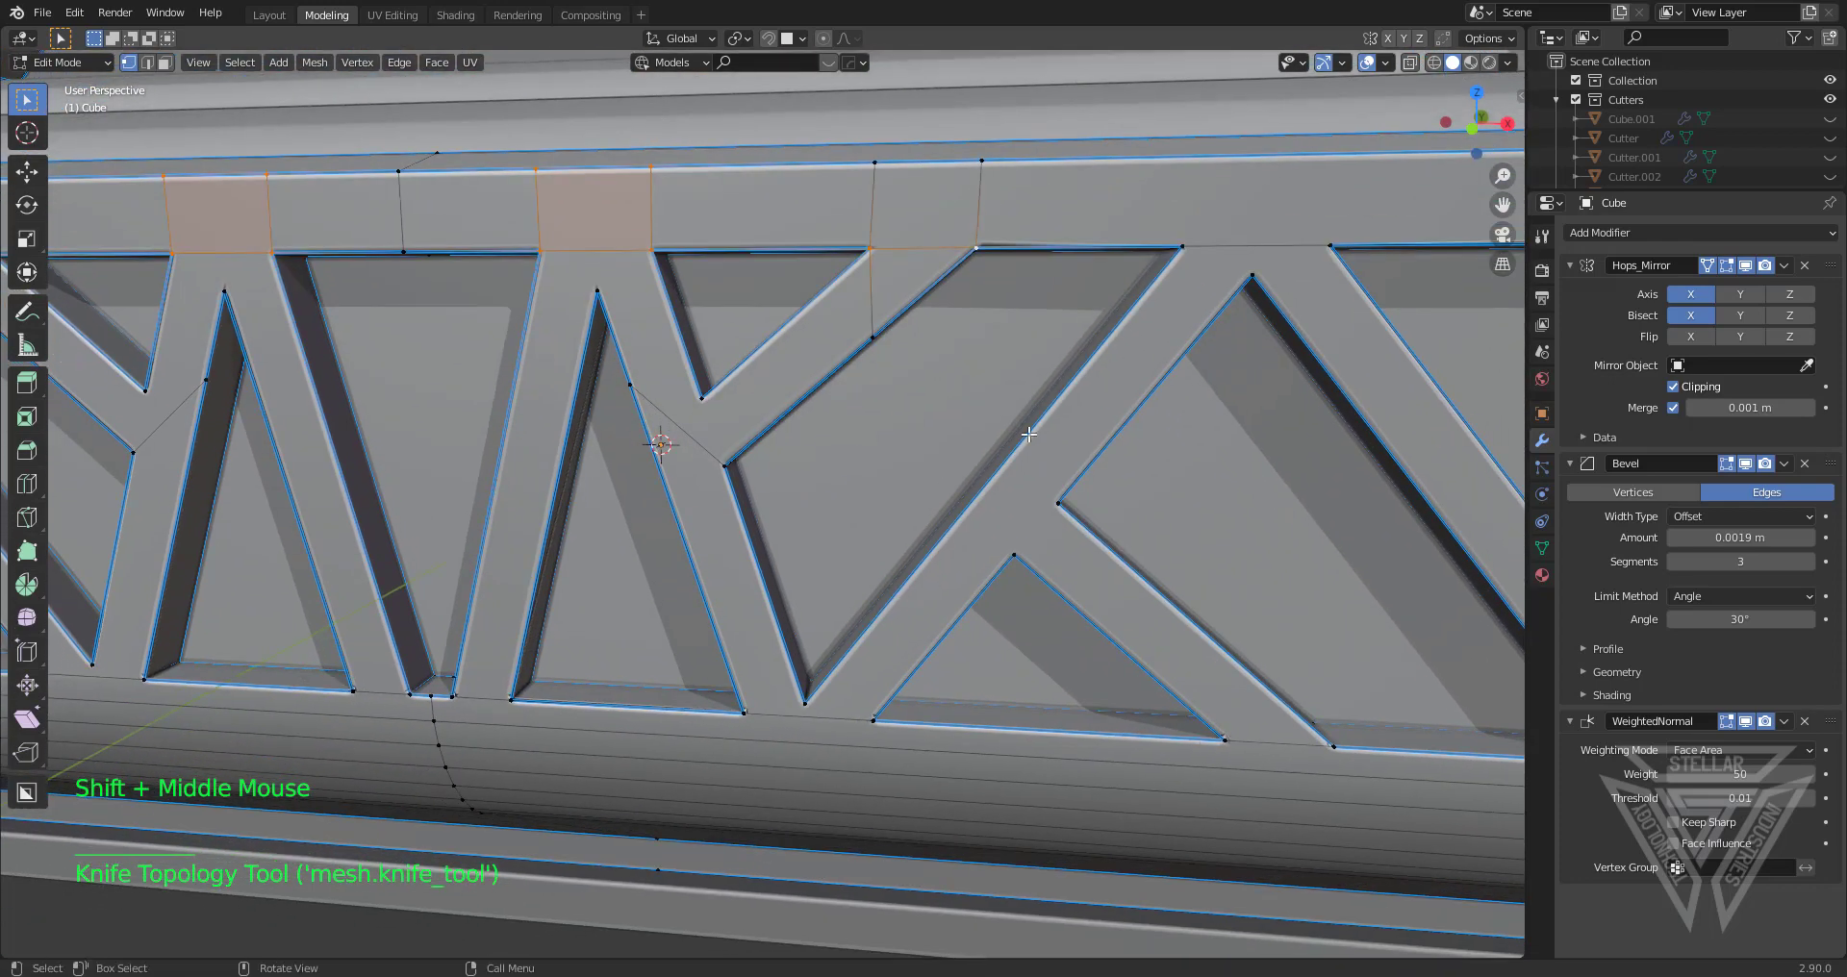
{"action": "middle_click_drag", "start_coordinate": [866, 539], "coordinate": [628, 510], "text": "shift"}
{"action": "left_click", "coordinate": [1215, 343]}
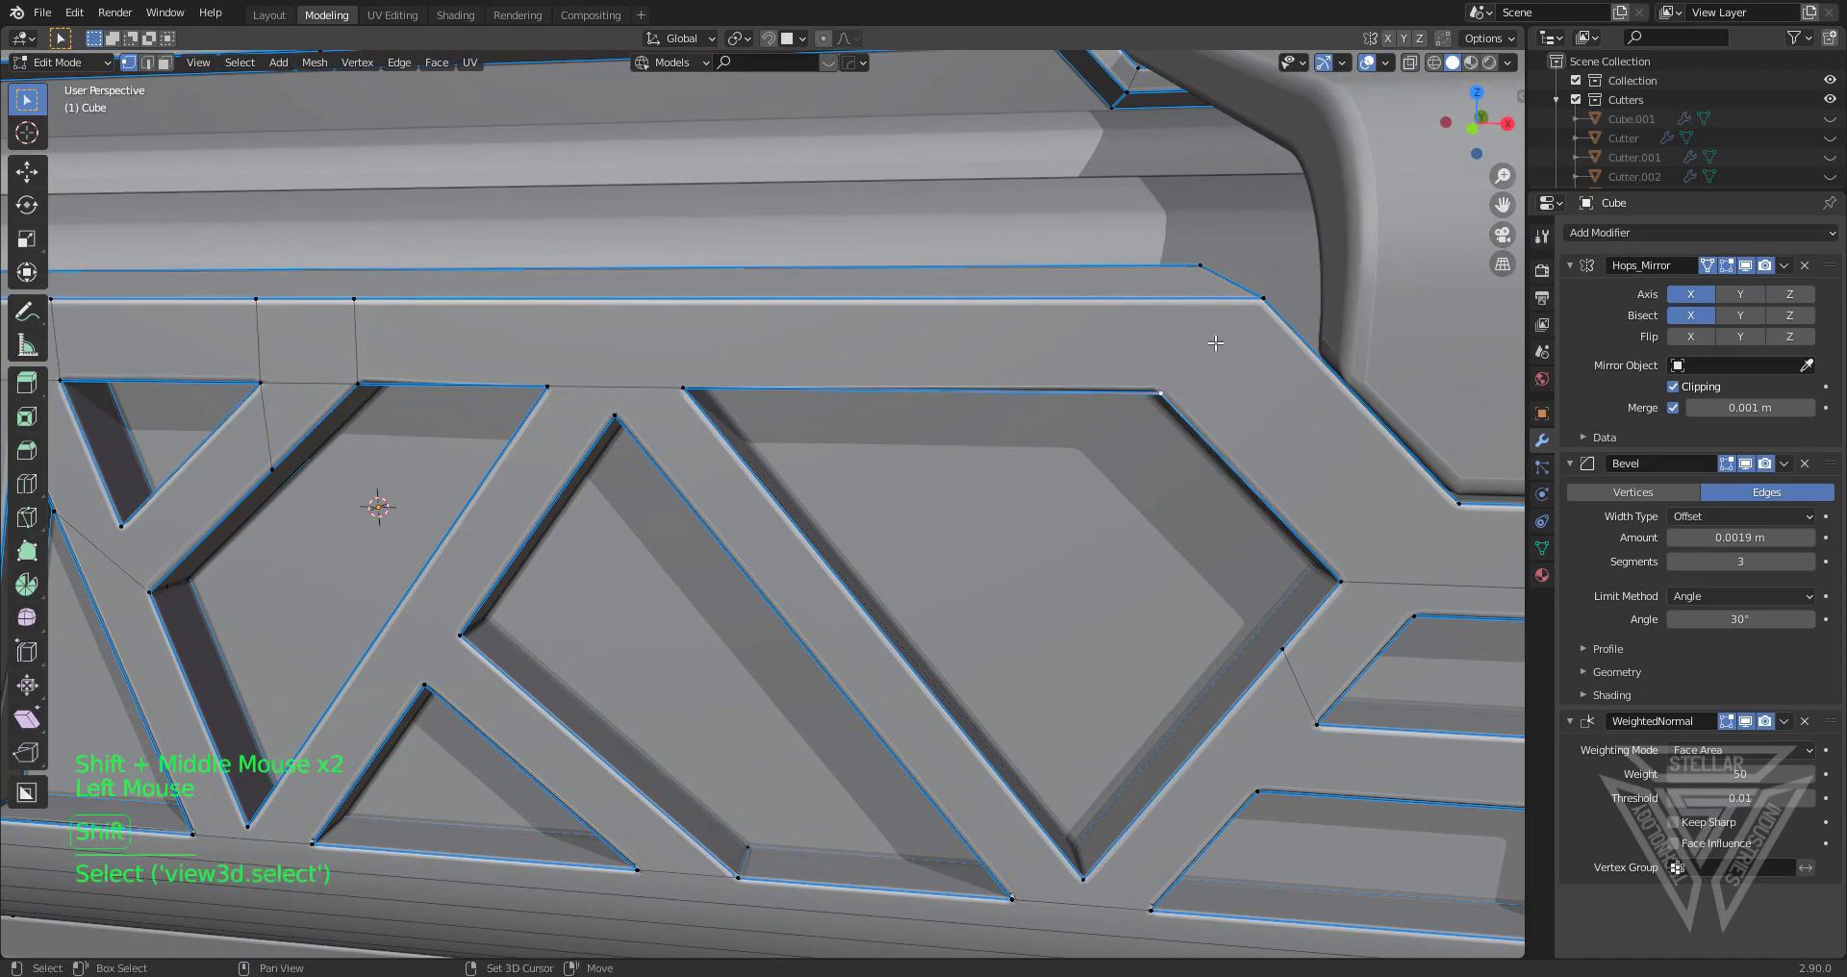
{"action": "left_click", "coordinate": [1241, 346], "text": "shift"}
{"action": "scroll", "coordinate": [1172, 429], "scroll_direction": "down", "scroll_amount": 2}
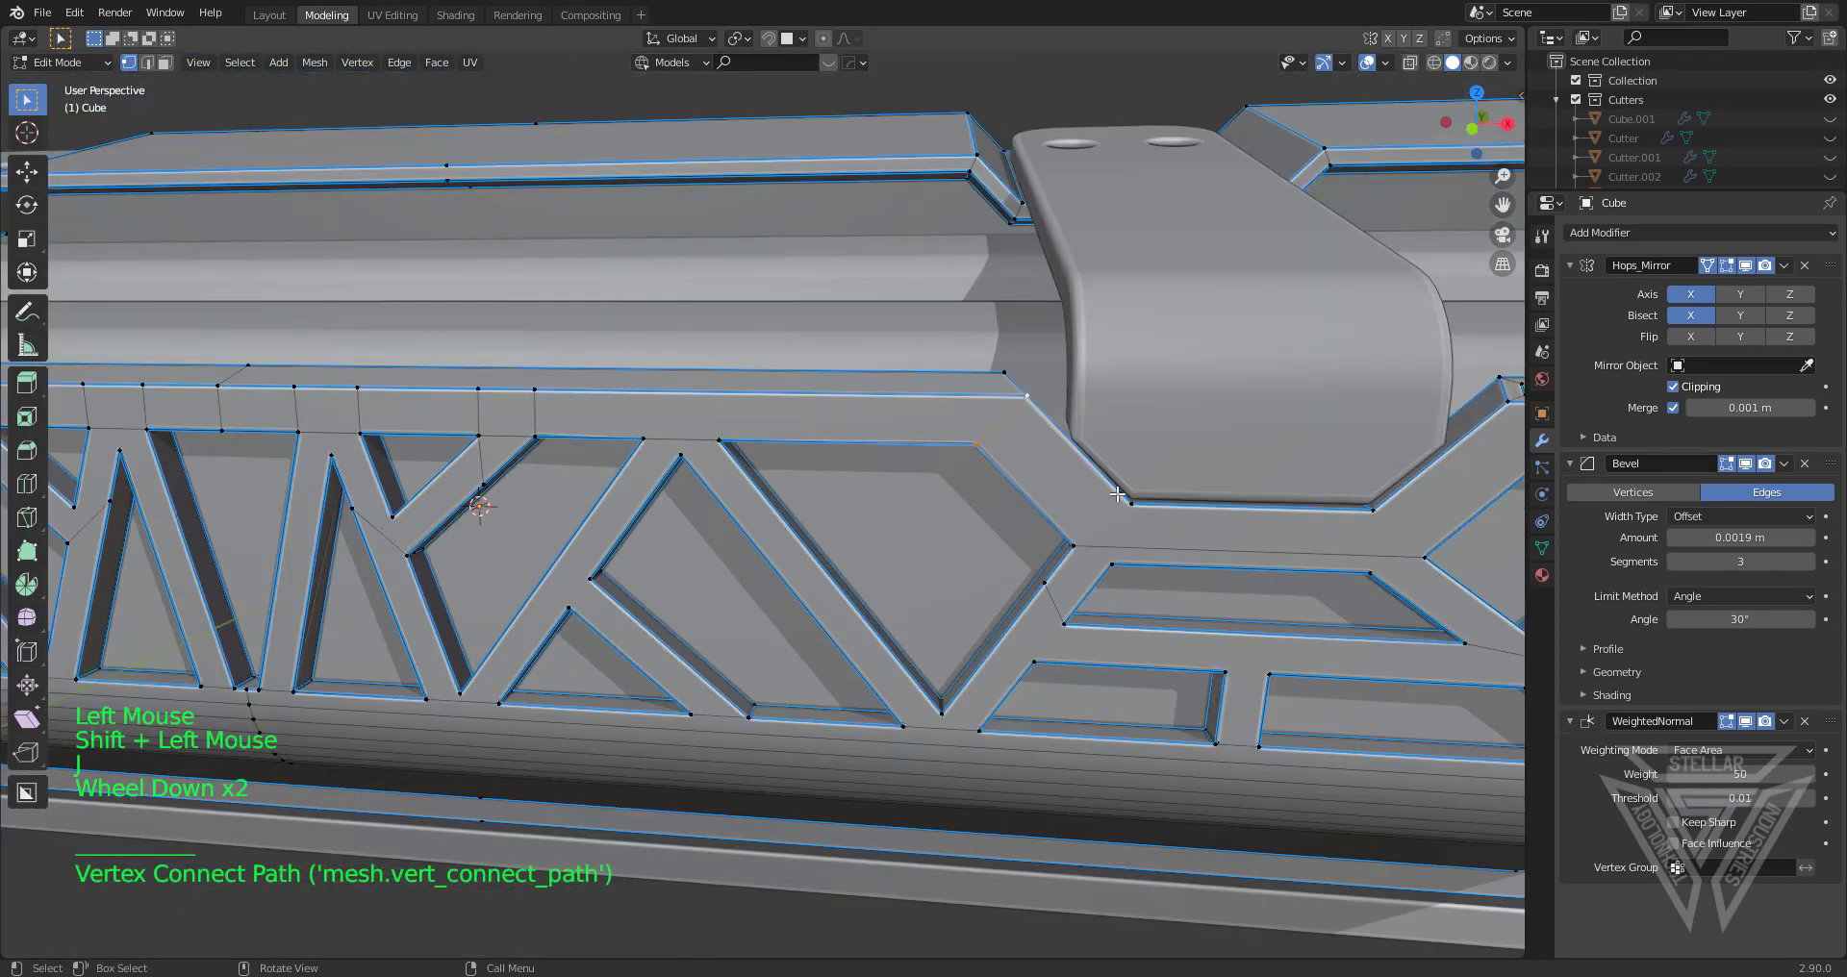
{"action": "key", "text": "Tab"}
Deselect everything and examine the patterned front and the whole case from several angles against the reference sketch
{"action": "scroll", "coordinate": [1097, 553], "scroll_direction": "down", "scroll_amount": 3}
{"action": "middle_click_drag", "start_coordinate": [1095, 551], "coordinate": [1243, 223]}
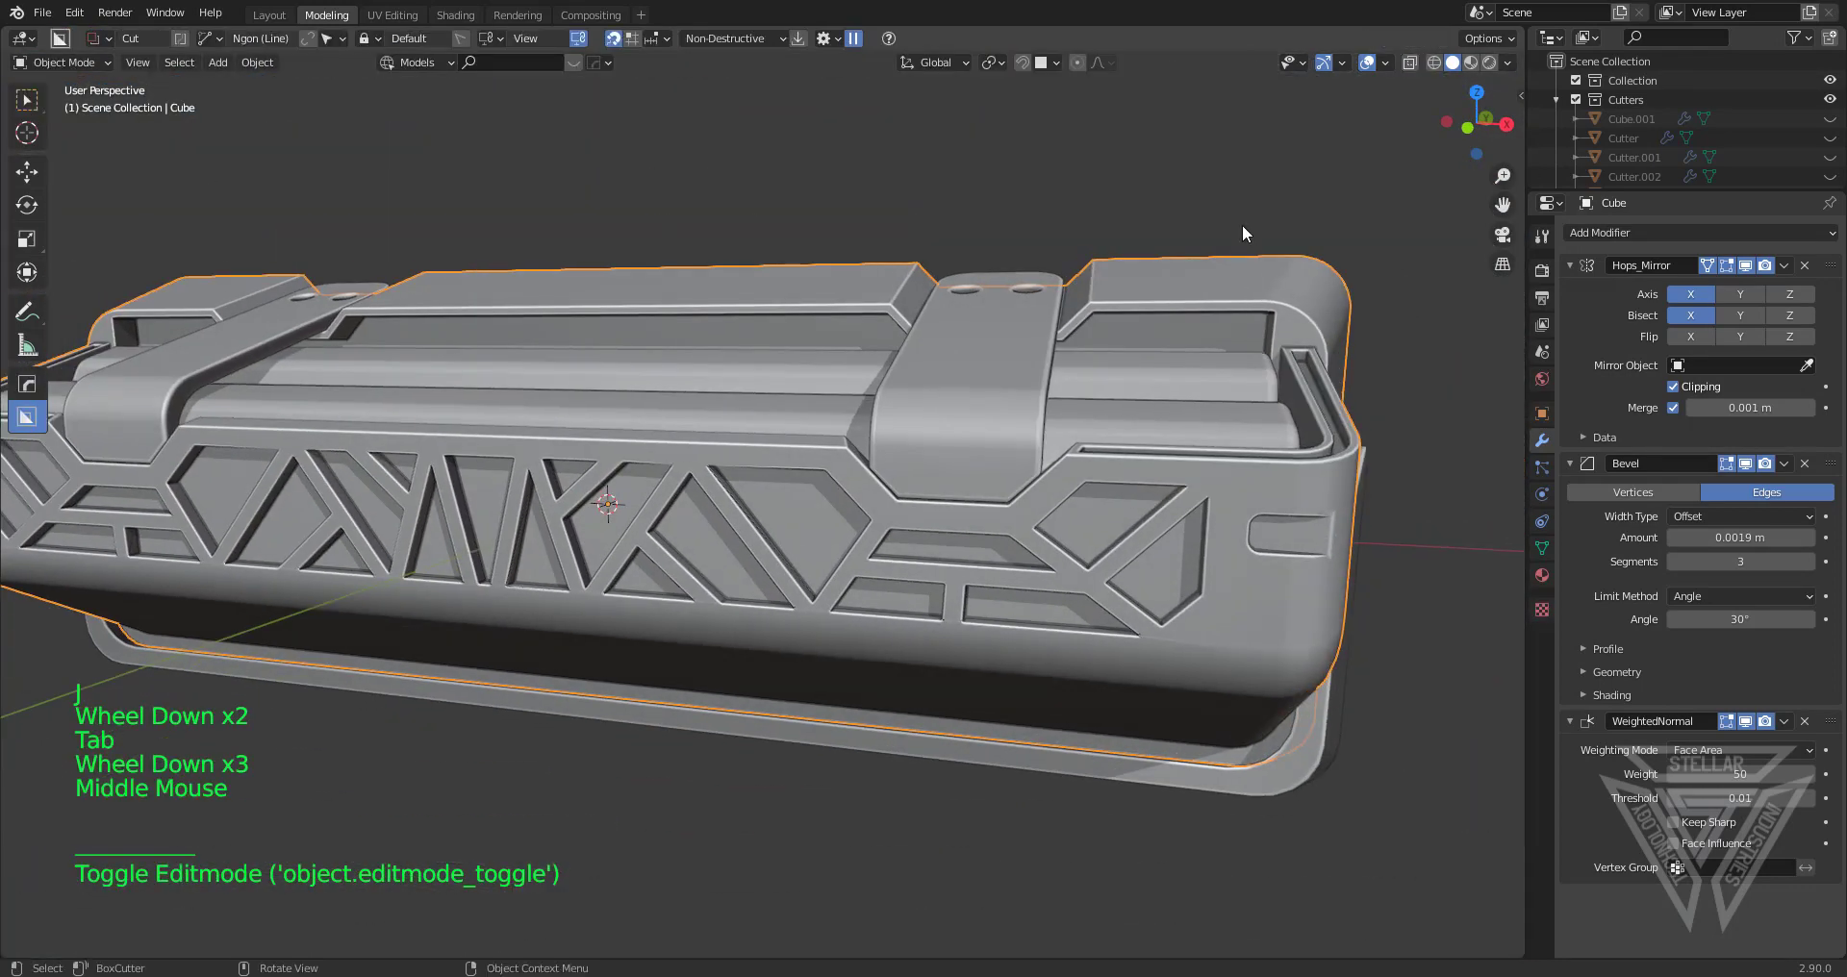
{"action": "left_click", "coordinate": [1220, 198]}
{"action": "scroll", "coordinate": [924, 471], "scroll_direction": "down", "scroll_amount": 3}
{"action": "middle_click_drag", "start_coordinate": [914, 481], "coordinate": [787, 628]}
{"action": "scroll", "coordinate": [812, 616], "scroll_direction": "down", "scroll_amount": 2}
{"action": "scroll", "coordinate": [795, 586], "scroll_direction": "up", "scroll_amount": 3}
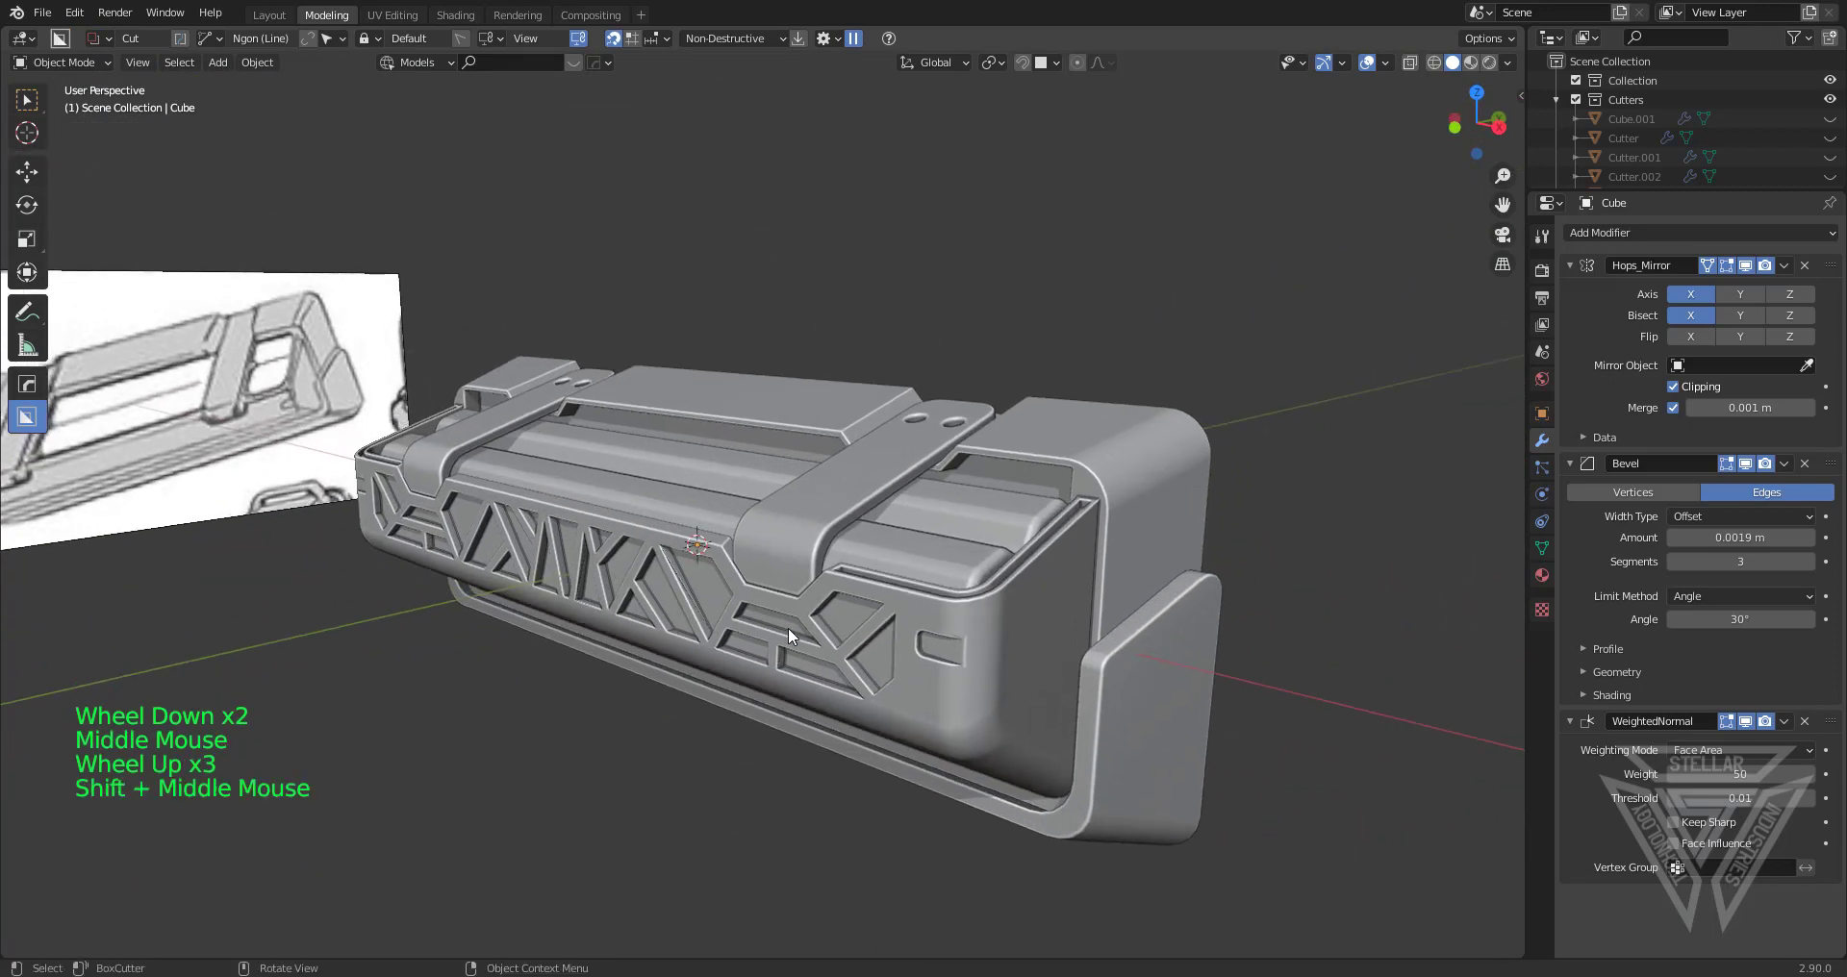
{"action": "scroll", "coordinate": [788, 627], "scroll_direction": "up", "scroll_amount": 1}
{"action": "middle_click_drag", "start_coordinate": [742, 553], "coordinate": [943, 615], "text": "shift"}
{"action": "scroll", "coordinate": [1018, 487], "scroll_direction": "down", "scroll_amount": 1}
{"action": "scroll", "coordinate": [967, 562], "scroll_direction": "up", "scroll_amount": 1}
Select the end bracket plate, enter Edit Mode with face selection, and inset its large outer side face
{"action": "left_click", "coordinate": [833, 552]}
{"action": "key", "text": "Tab"}
{"action": "key", "text": "3"}
{"action": "left_click", "coordinate": [902, 603]}
{"action": "key", "text": "i"}
{"action": "left_click", "coordinate": [1238, 690]}
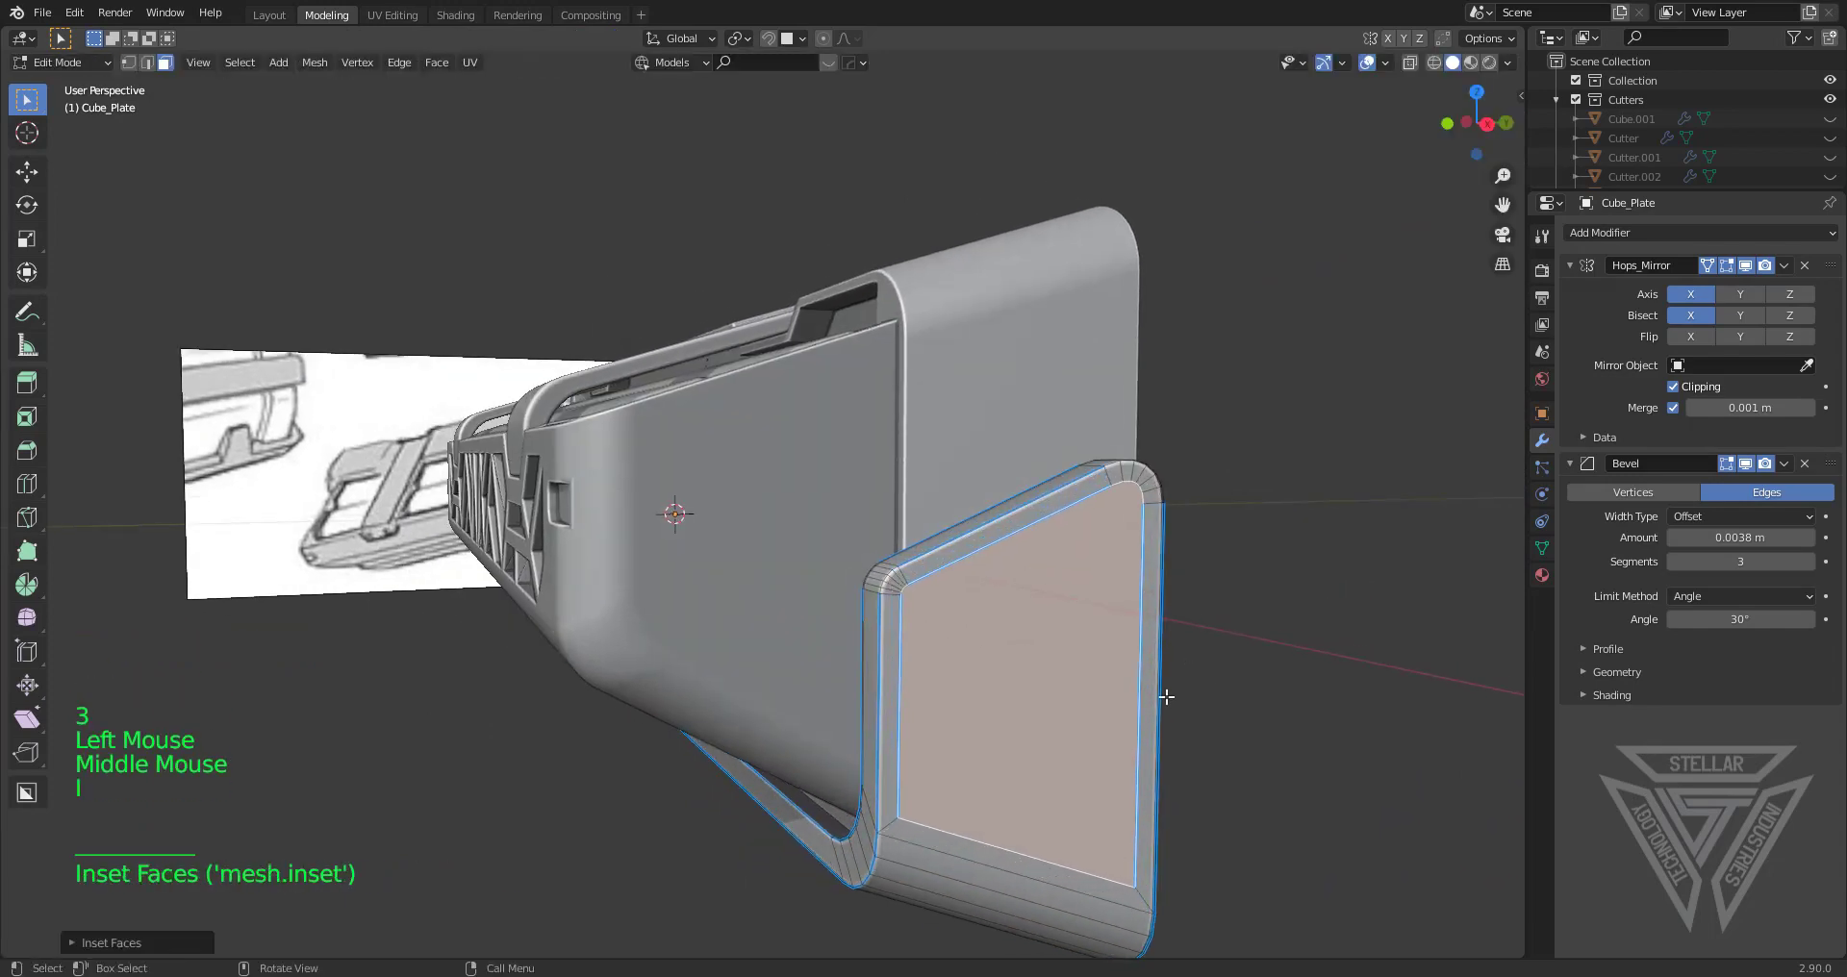
Extrude the inset side face slightly inward to form a recess in the end bracket
{"action": "middle_click_drag", "start_coordinate": [1239, 690], "coordinate": [1230, 749]}
{"action": "key", "text": "e"}
{"action": "left_click", "coordinate": [1226, 746]}
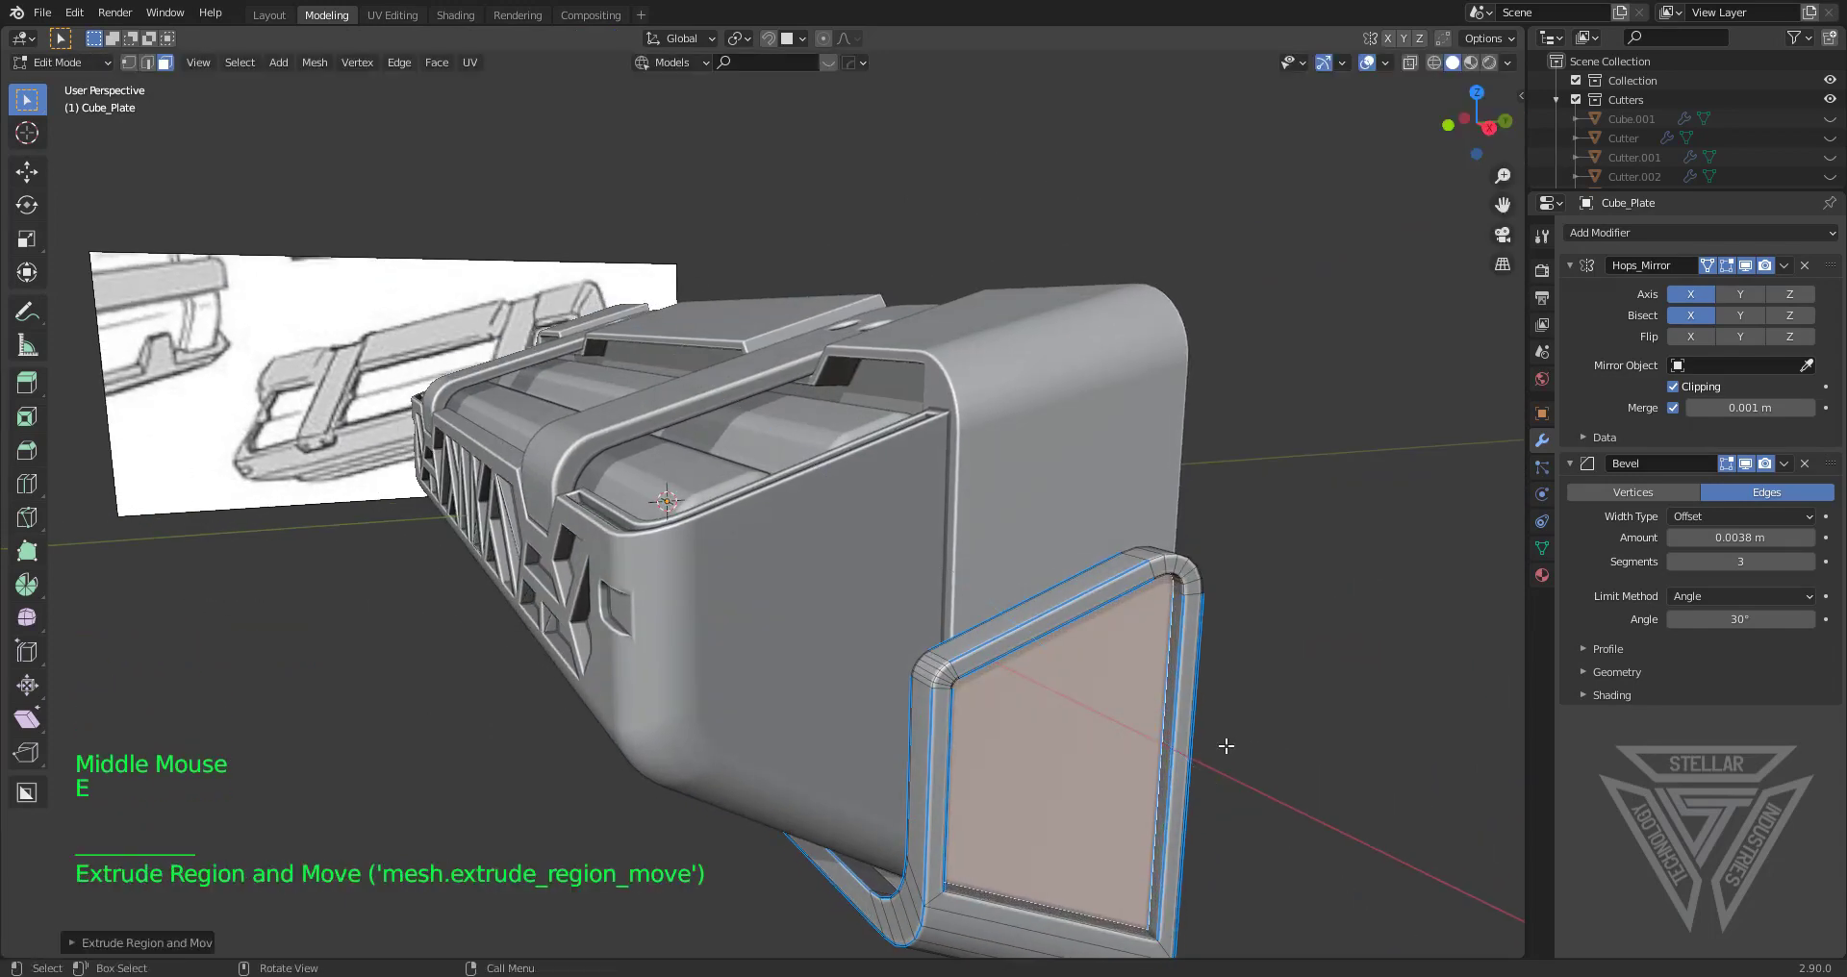
Scale down the recessed side face of the end bracket to give the recess sloped walls
{"action": "key", "text": "s"}
{"action": "left_click", "coordinate": [1292, 751]}
{"action": "middle_click_drag", "start_coordinate": [1270, 746], "coordinate": [1203, 693]}
In the right view, shift the recessed face slightly down and about 0.0028 m along negative Y, and return to Object Mode
{"action": "left_click", "coordinate": [1480, 121]}
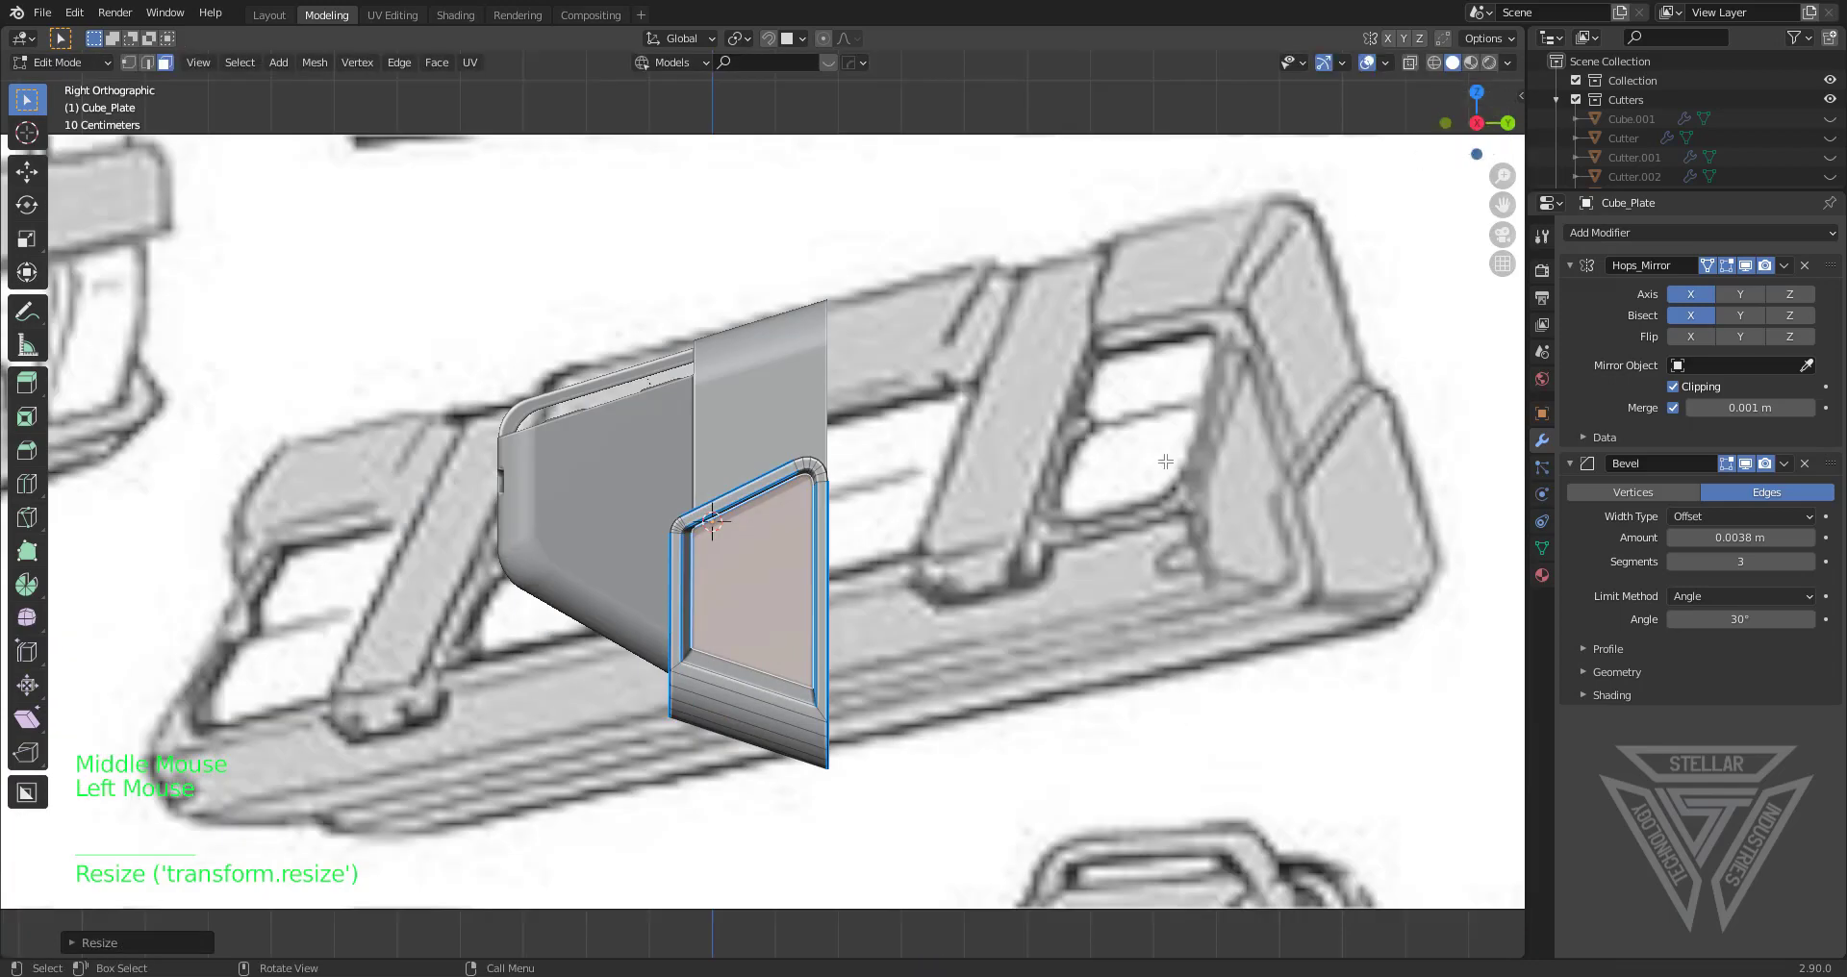
{"action": "scroll", "coordinate": [1116, 652], "scroll_direction": "up", "scroll_amount": 6}
{"action": "middle_click_drag", "start_coordinate": [1116, 651], "coordinate": [1087, 507], "text": "shift"}
{"action": "key", "text": "z"}
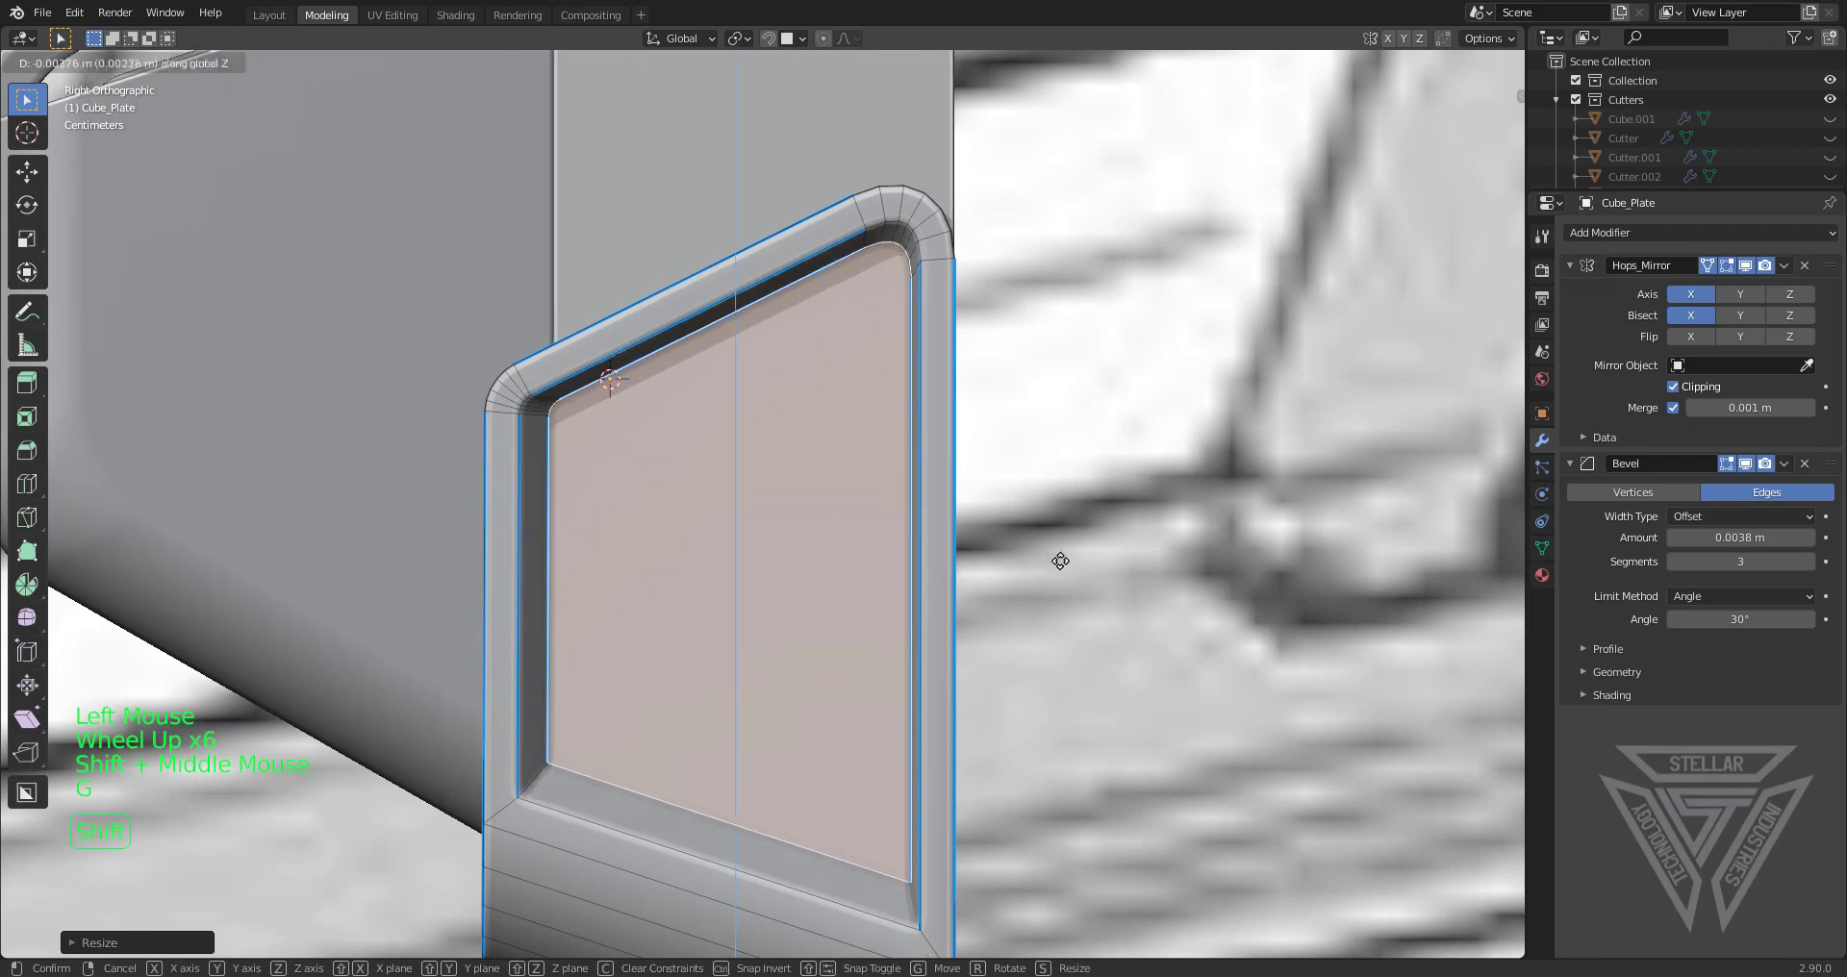
{"action": "key", "text": "g"}
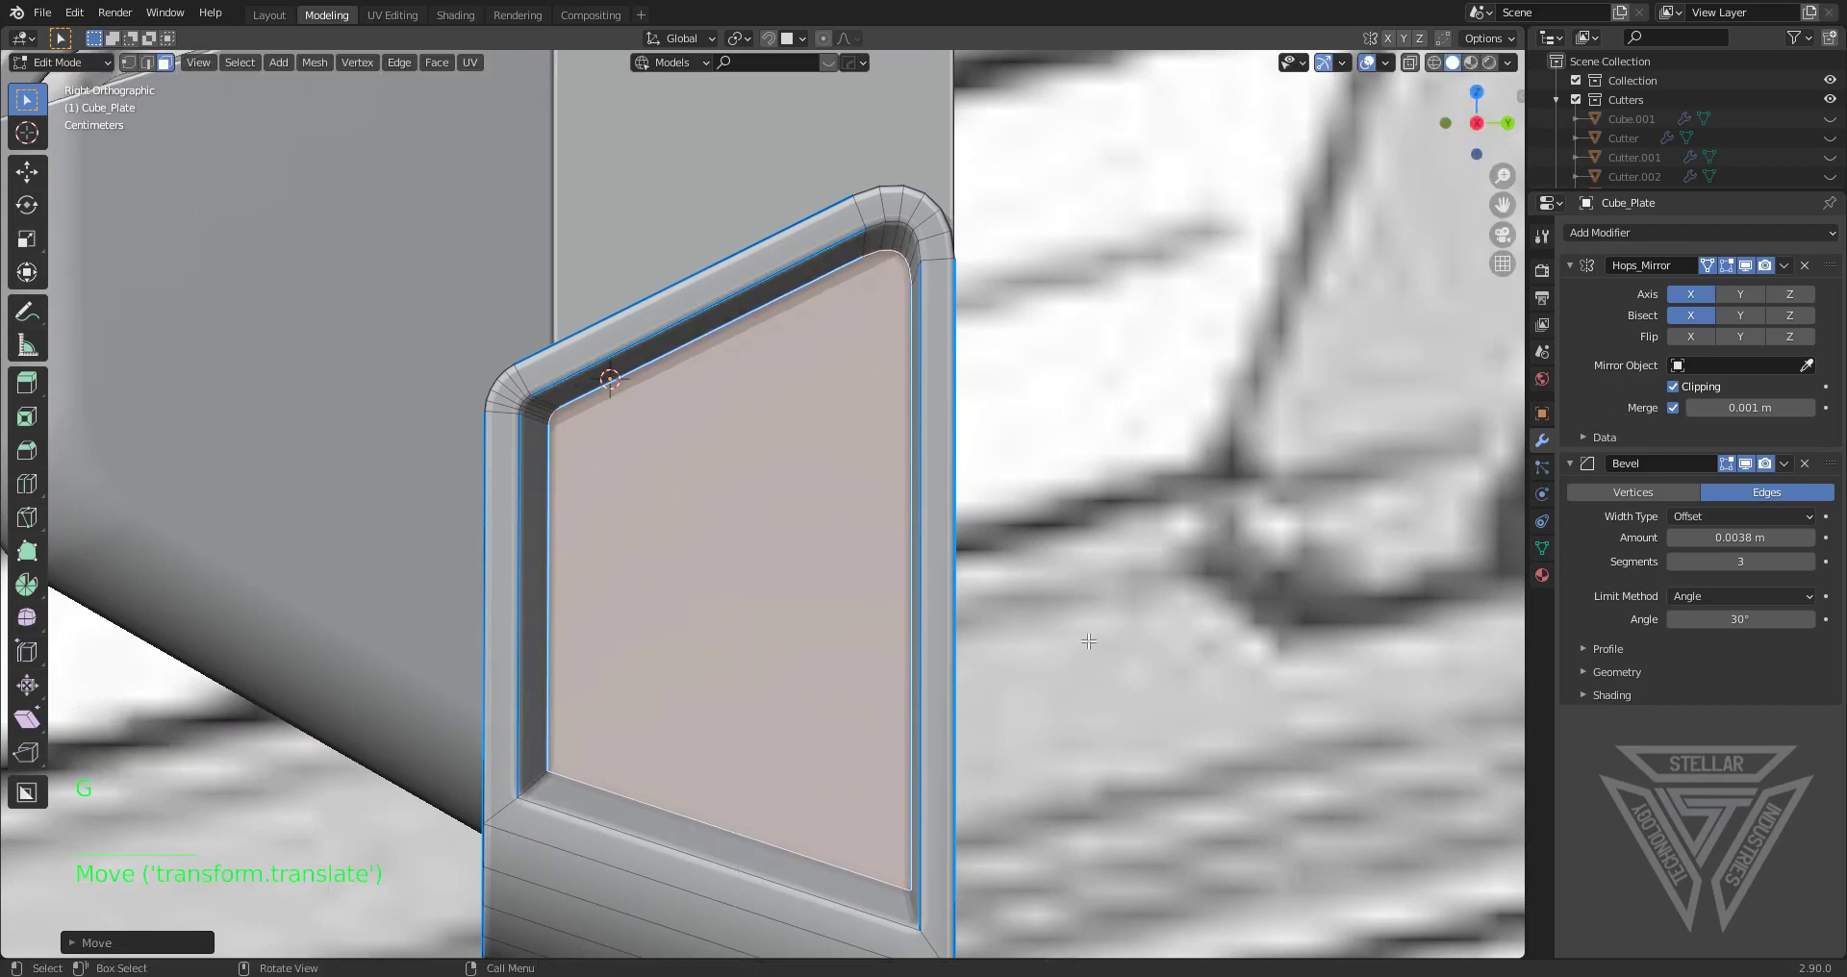
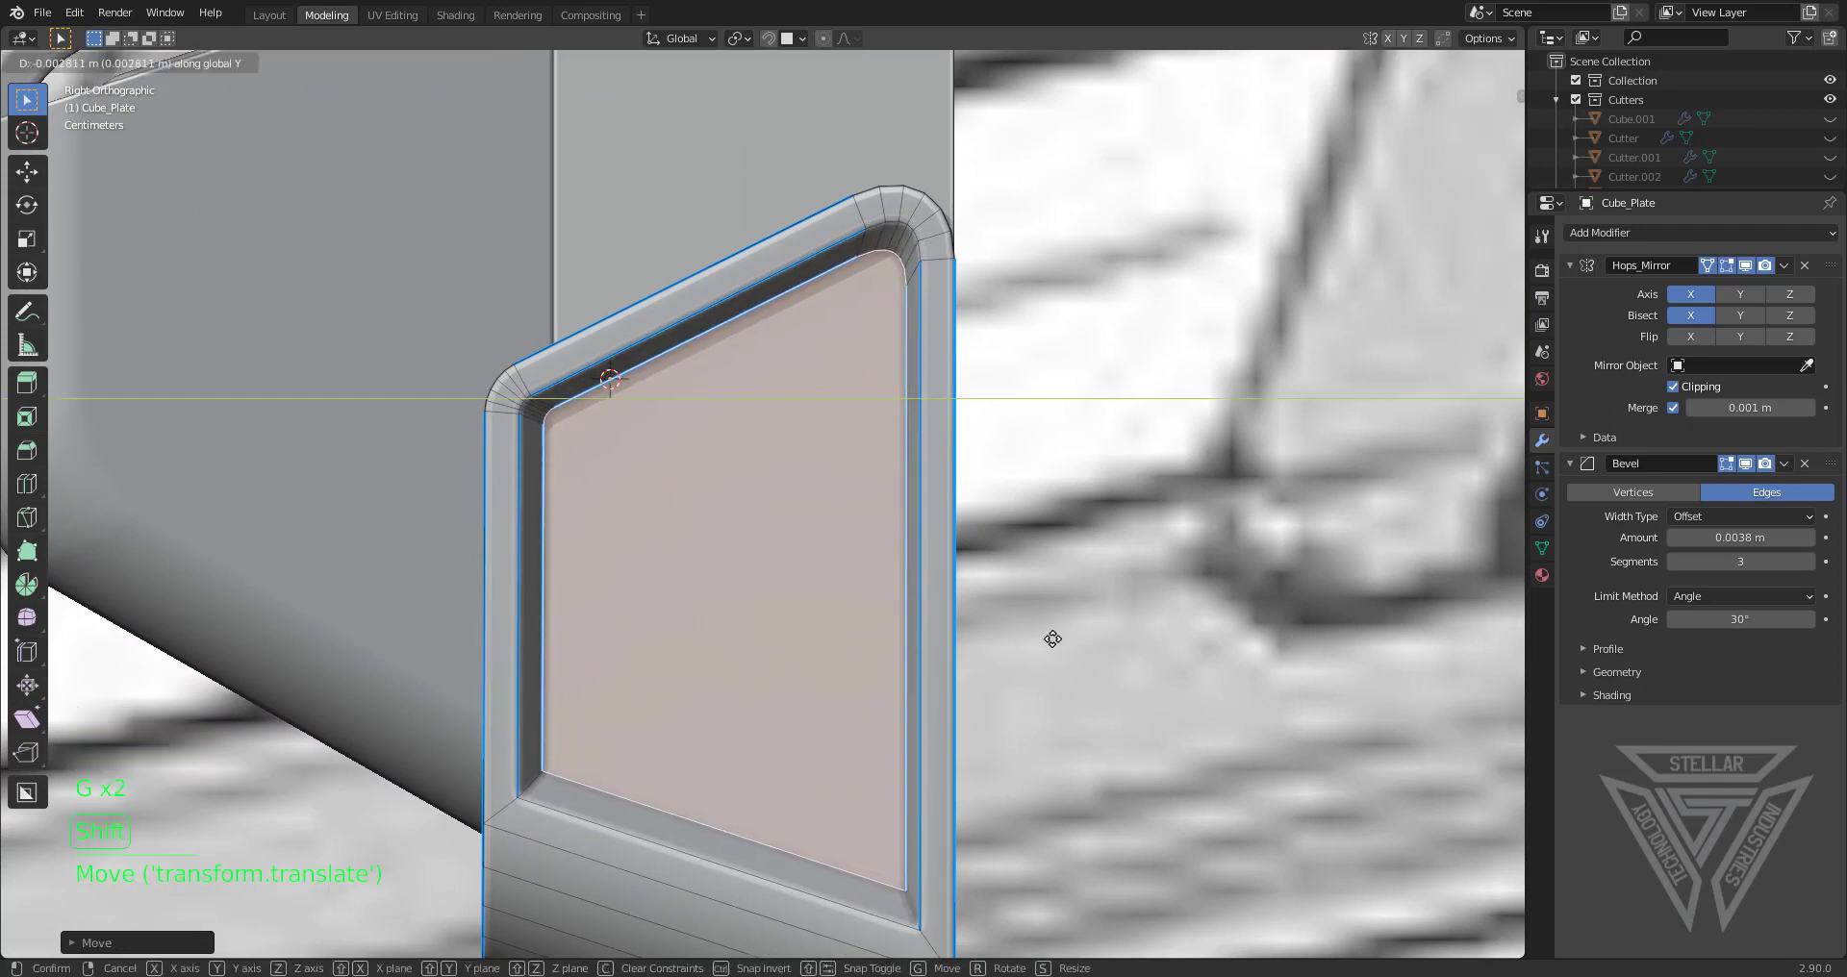
{"action": "left_click", "coordinate": [1053, 639]}
{"action": "key", "text": "Tab"}
Select the main case body from above the raised lid blocks and enter Edit Mode on it
{"action": "scroll", "coordinate": [1211, 647], "scroll_direction": "down", "scroll_amount": 5}
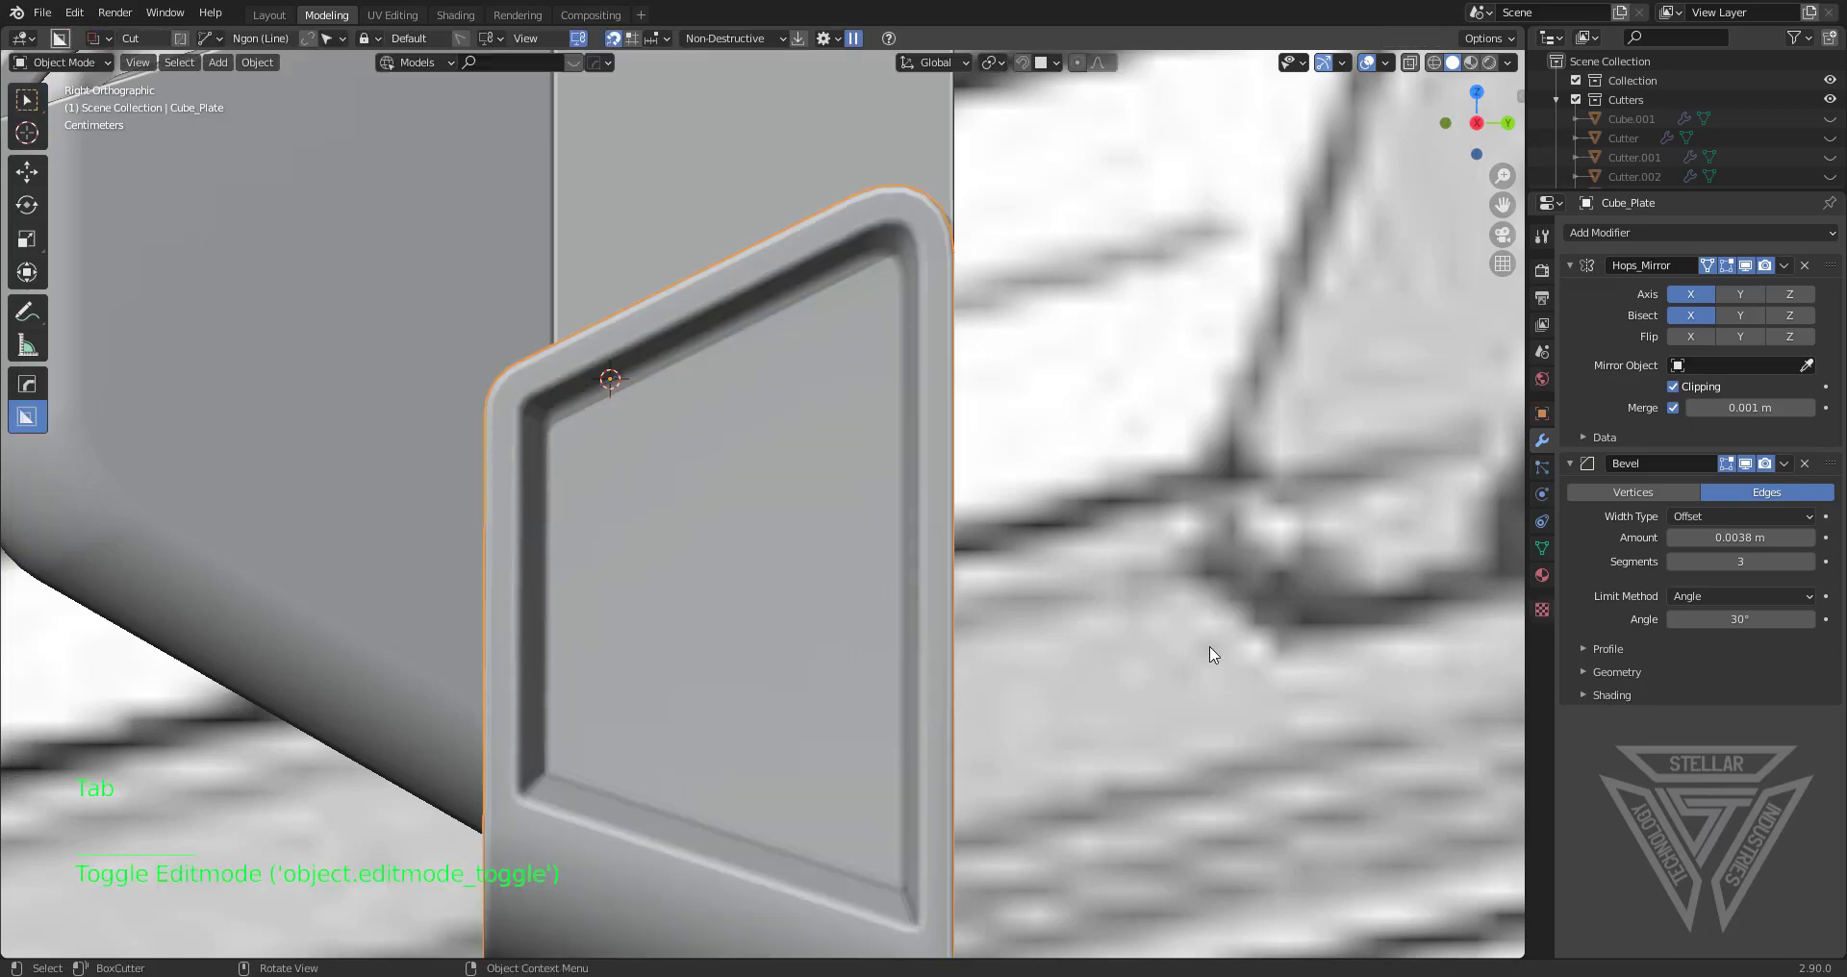
{"action": "middle_click_drag", "start_coordinate": [1208, 647], "coordinate": [807, 461]}
{"action": "scroll", "coordinate": [1141, 601], "scroll_direction": "down", "scroll_amount": 2}
{"action": "scroll", "coordinate": [560, 391], "scroll_direction": "up", "scroll_amount": 1}
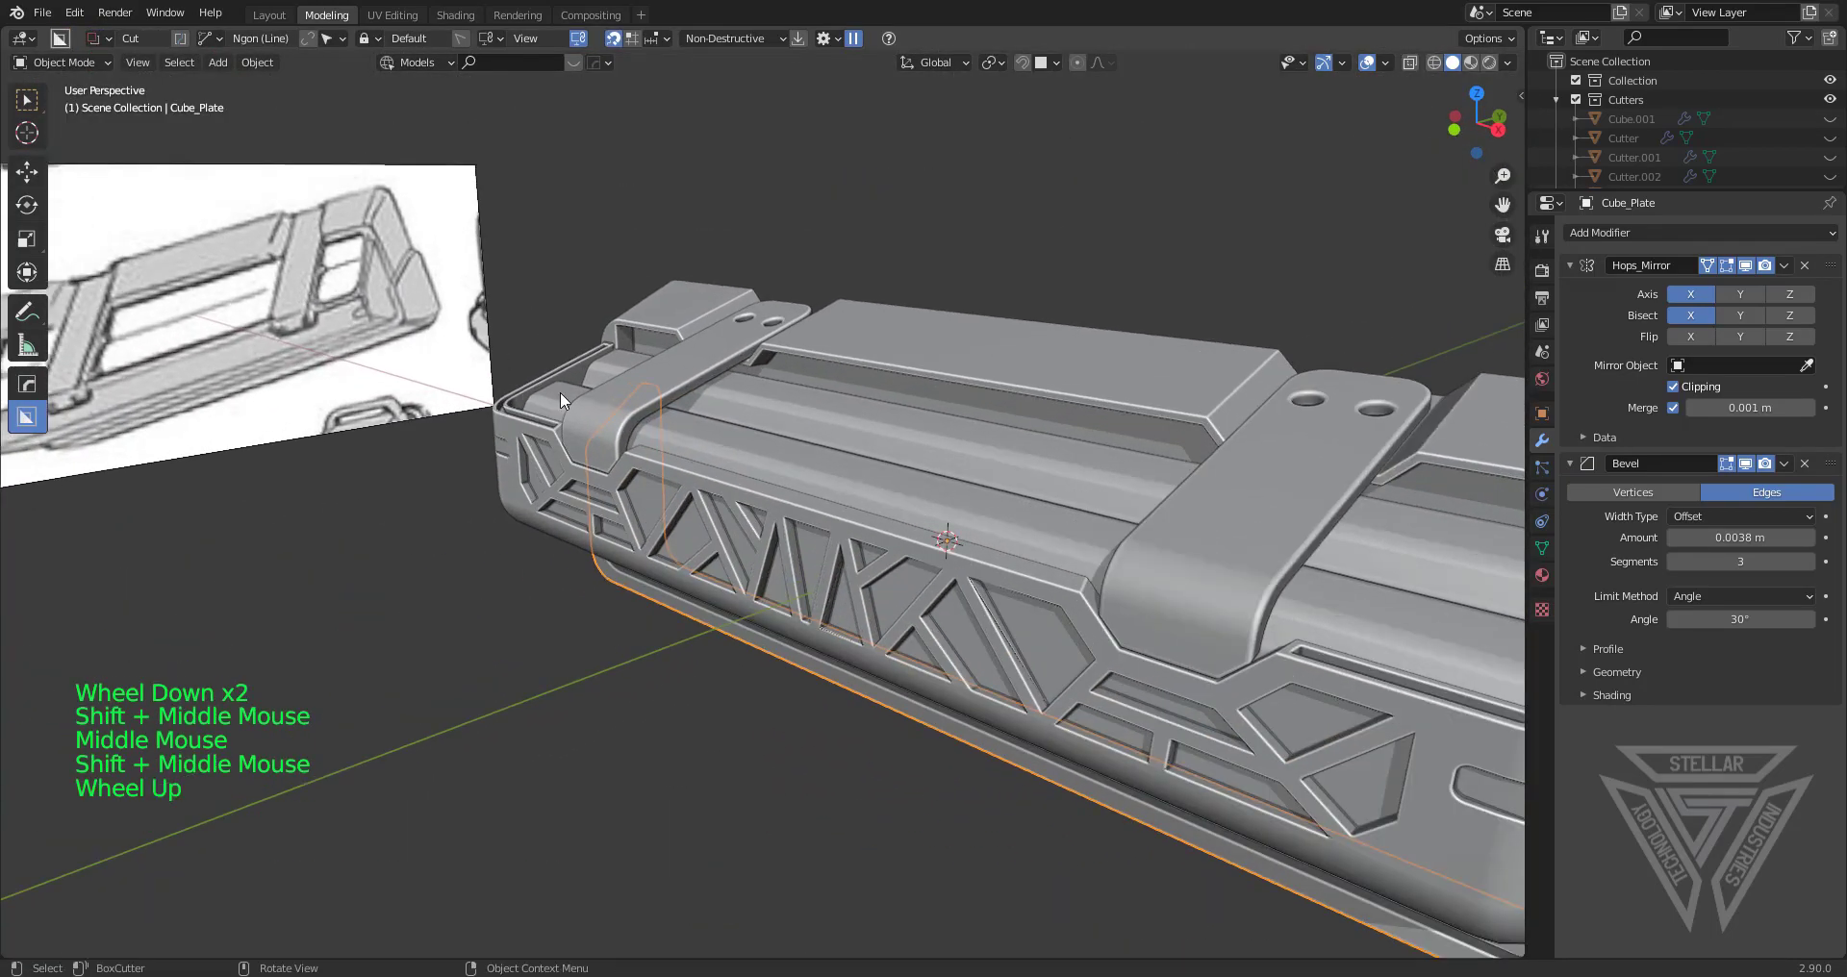
{"action": "middle_click_drag", "start_coordinate": [560, 390], "coordinate": [922, 483], "text": "shift"}
{"action": "scroll", "coordinate": [937, 436], "scroll_direction": "up", "scroll_amount": 2}
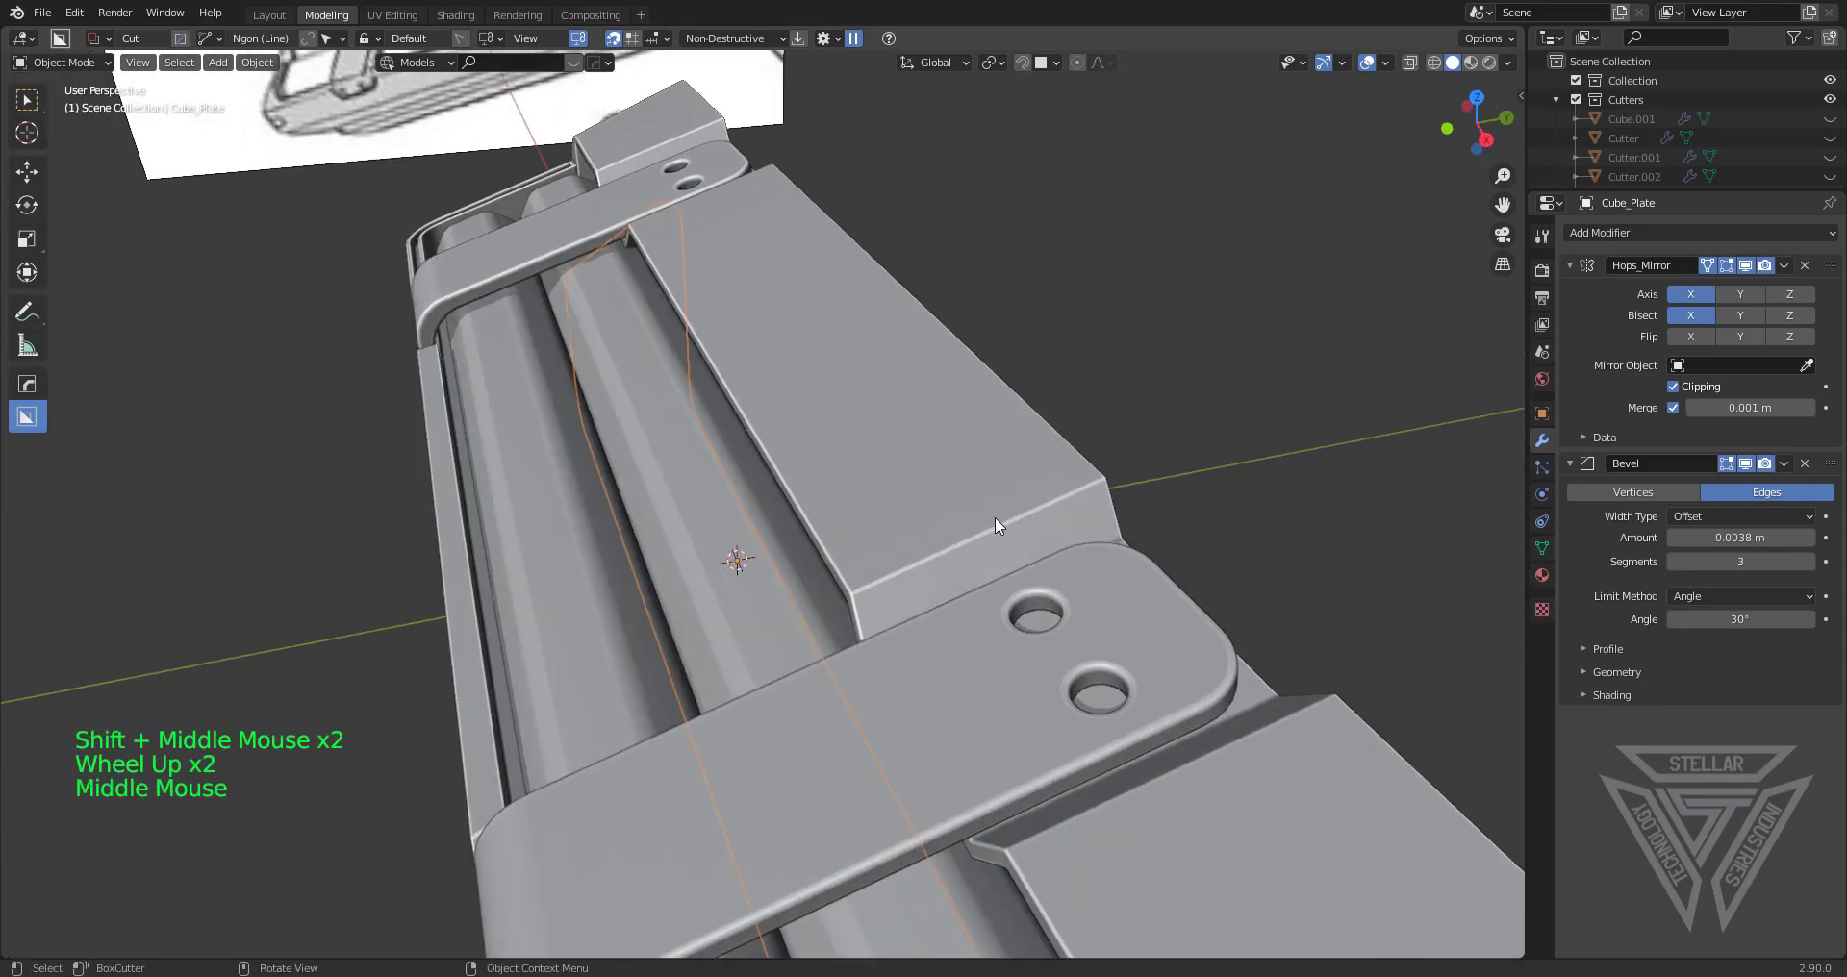
{"action": "key", "text": "Tab"}
{"action": "key", "text": "Tab"}
{"action": "left_click", "coordinate": [968, 534]}
{"action": "key", "text": "Tab"}
Bevel the lid blocks' top edges on both sides of the strap with 8 segments, apply the HOps Mark operation, and leave Edit Mode
{"action": "left_click", "coordinate": [958, 542]}
{"action": "left_click", "coordinate": [958, 542], "text": "shift"}
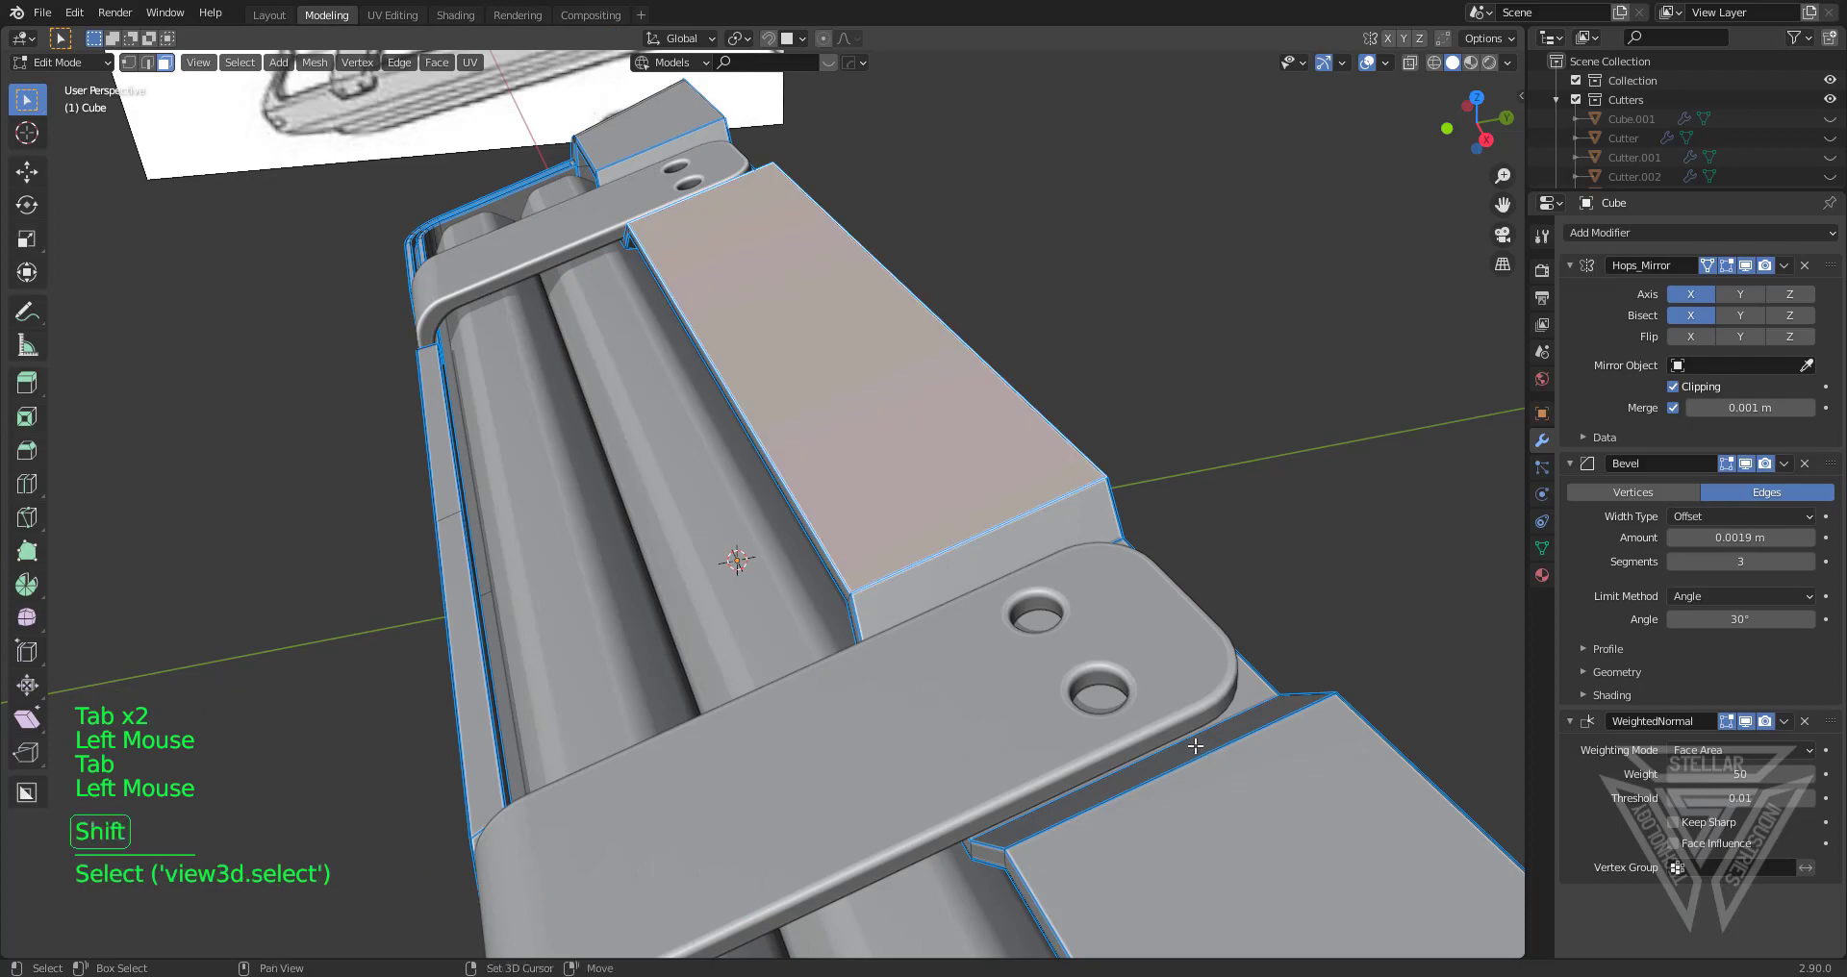
{"action": "key", "text": "2"}
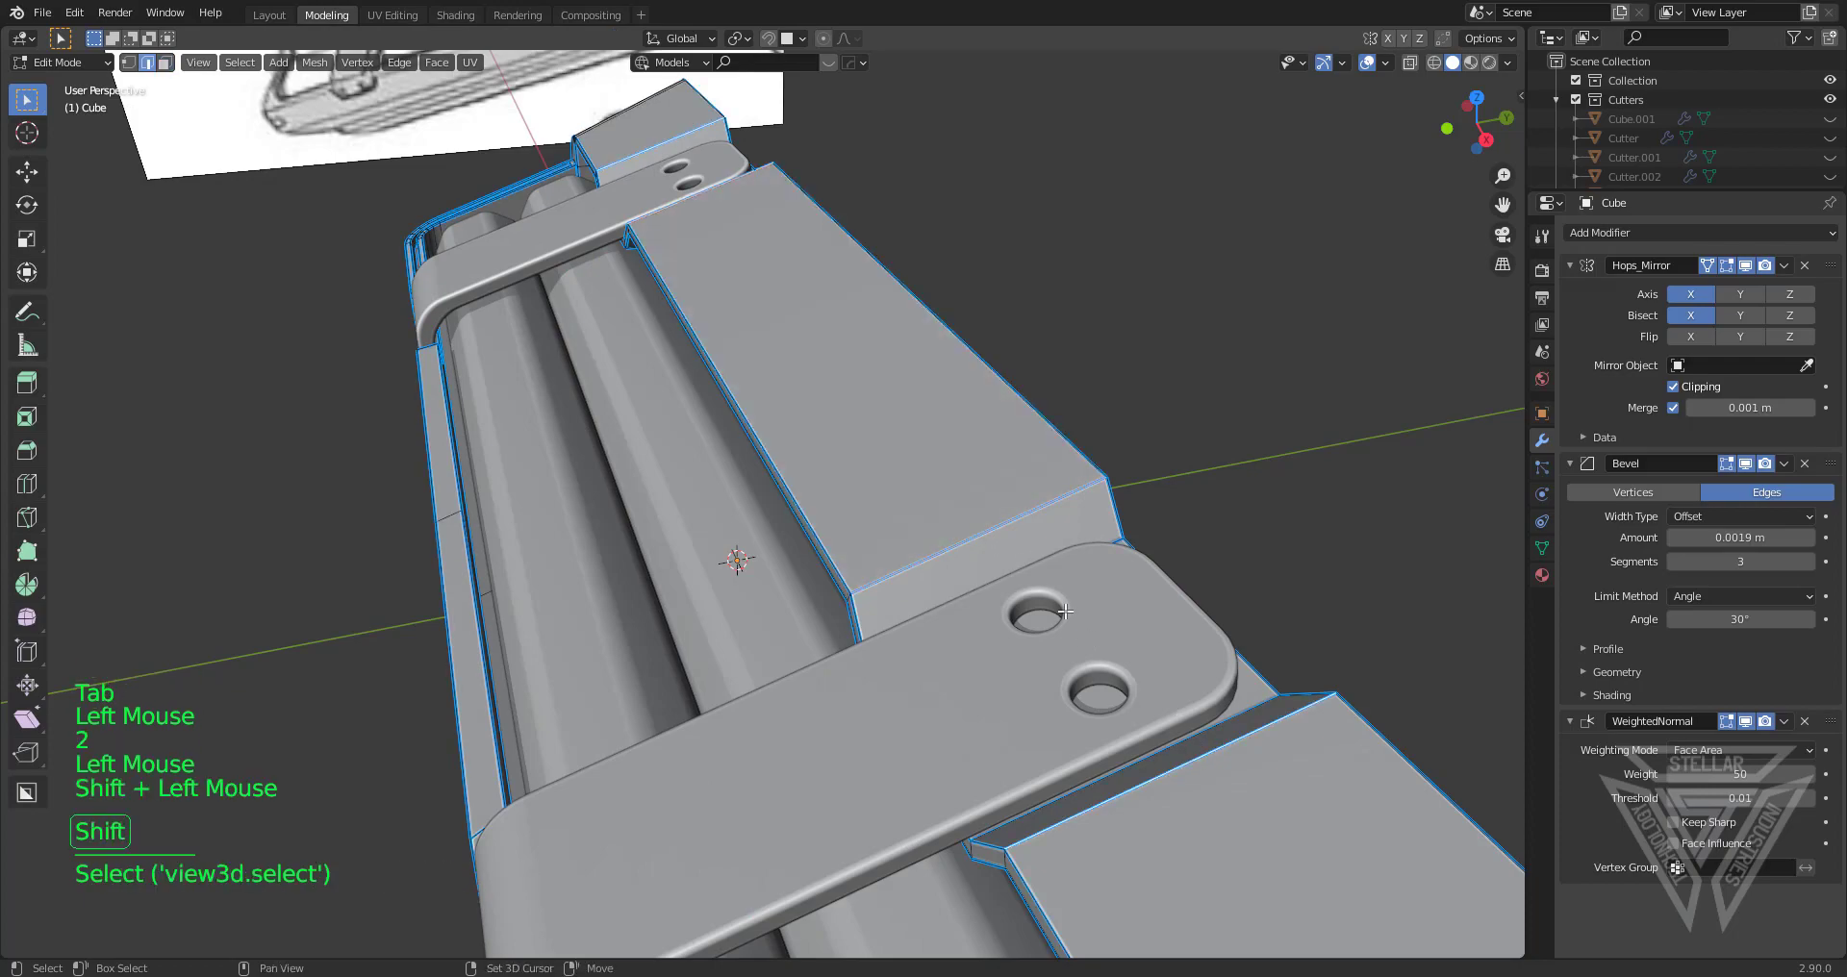
{"action": "middle_click_drag", "start_coordinate": [1066, 611], "coordinate": [1094, 504]}
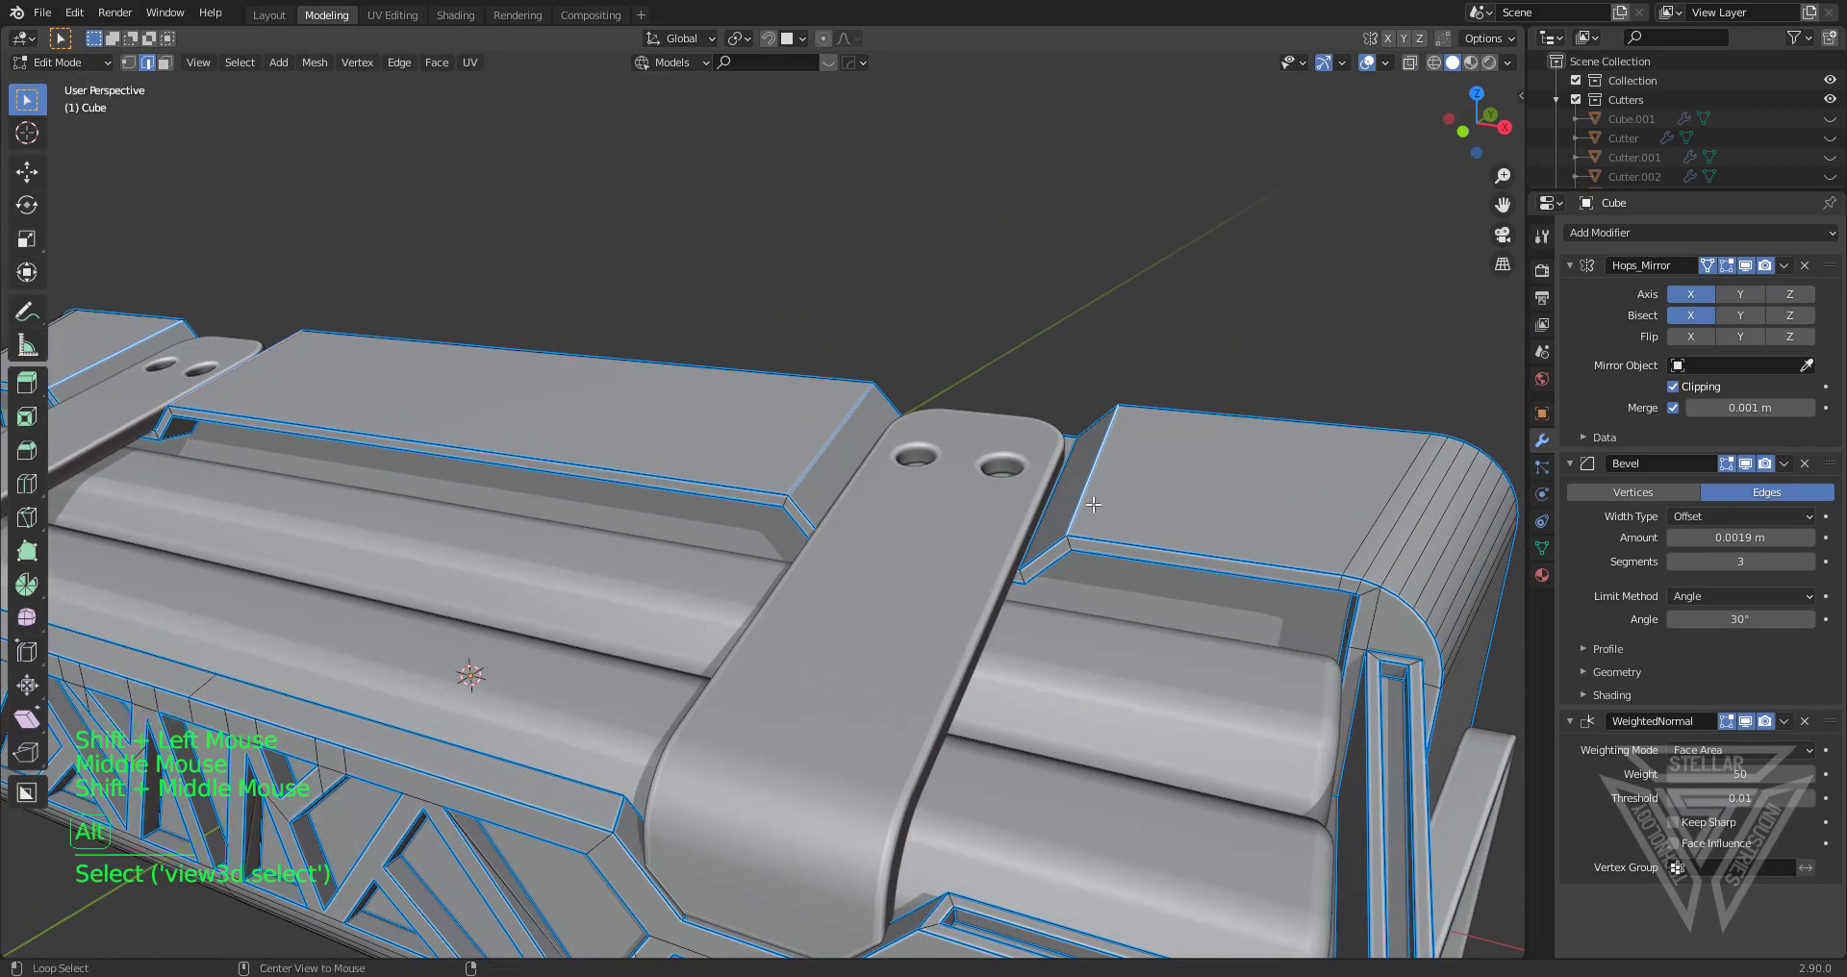
{"action": "left_click", "coordinate": [816, 461], "text": "alt+shift"}
{"action": "middle_click_drag", "start_coordinate": [816, 462], "coordinate": [747, 513]}
{"action": "scroll", "coordinate": [1072, 491], "scroll_direction": "up", "scroll_amount": 3}
{"action": "scroll", "coordinate": [1085, 579], "scroll_direction": "down", "scroll_amount": 2}
{"action": "key", "text": "ctrl+b"}
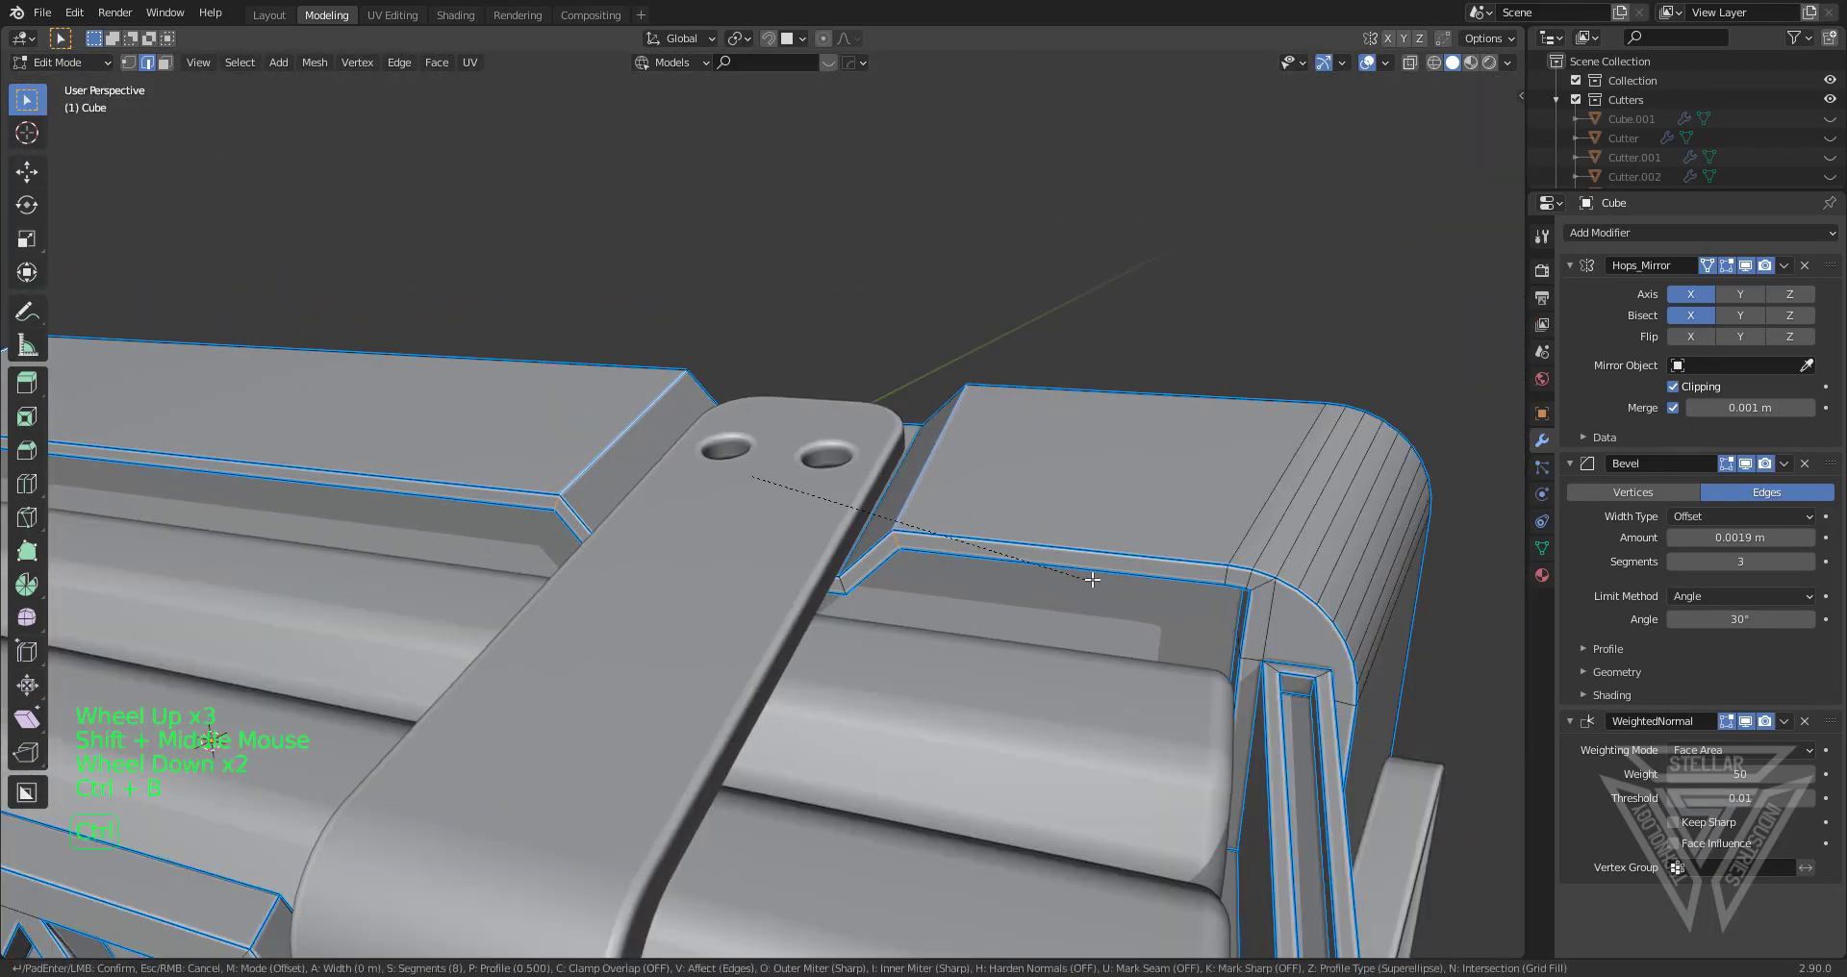
{"action": "left_click", "coordinate": [1129, 581]}
{"action": "key", "text": "q"}
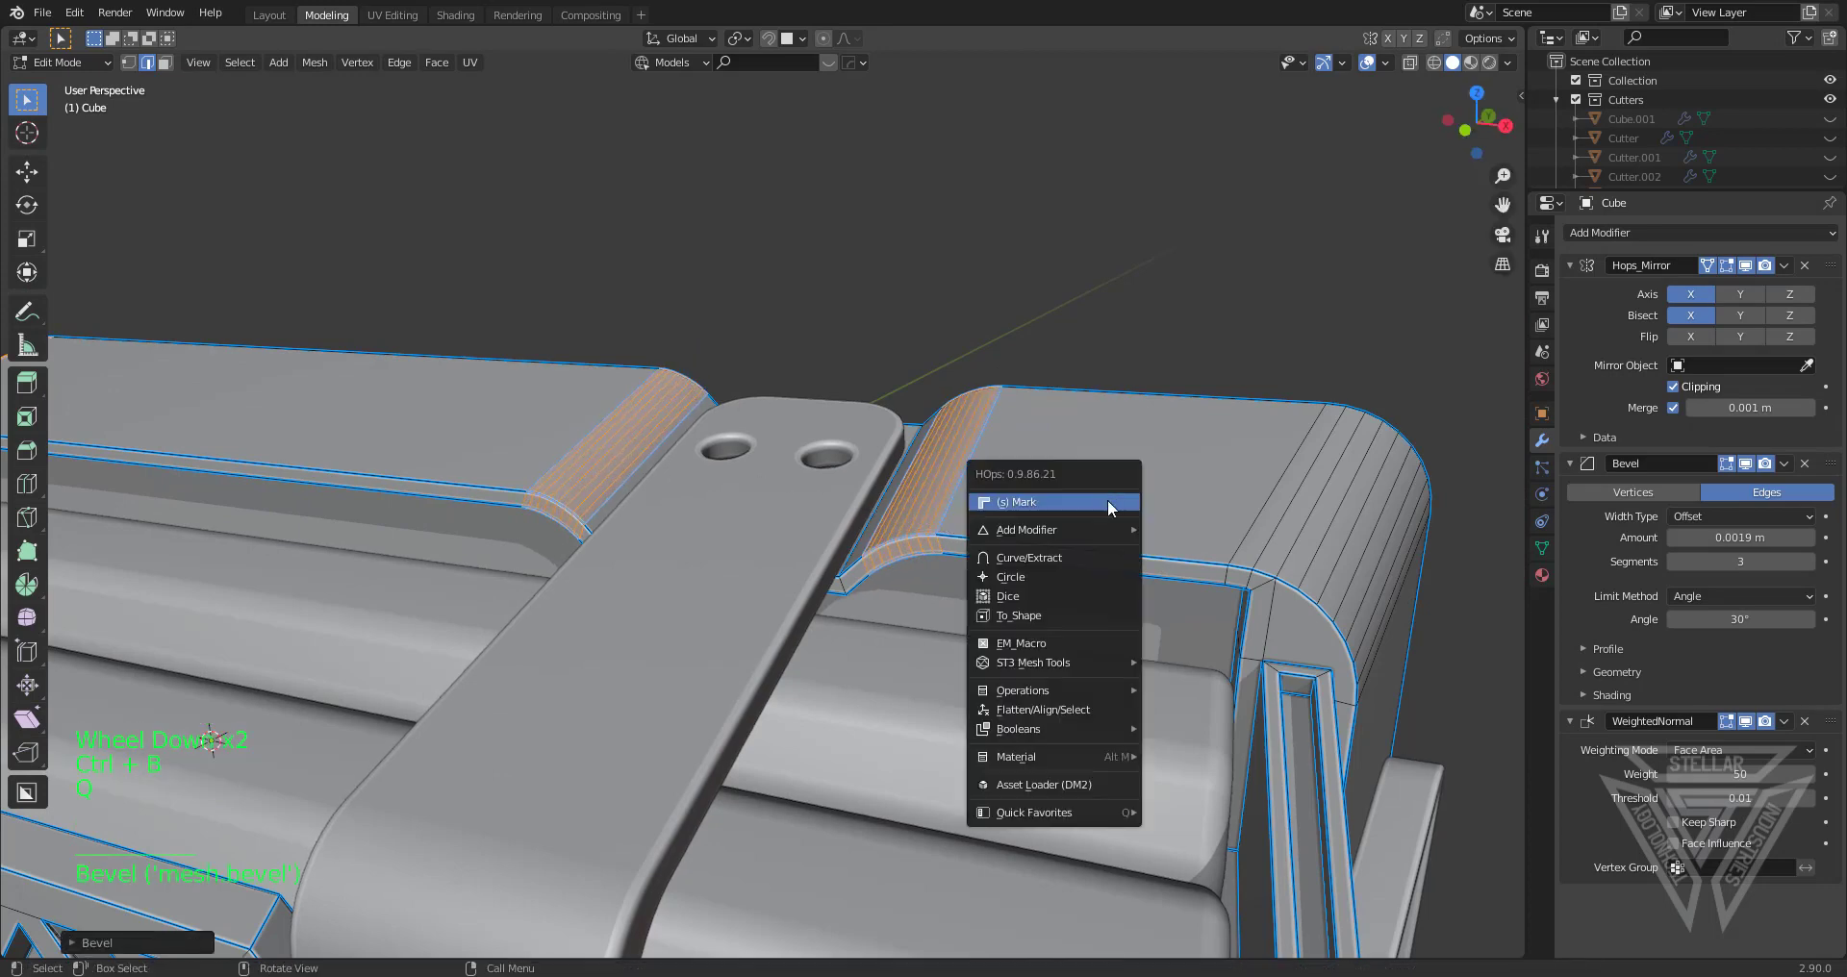
{"action": "left_click", "coordinate": [1110, 505]}
{"action": "key", "text": "Tab"}
Enter Edit Mode with face selection and inset the case body's large underside face by about 0.016 m
{"action": "scroll", "coordinate": [1034, 371], "scroll_direction": "down", "scroll_amount": 5}
{"action": "middle_click_drag", "start_coordinate": [929, 420], "coordinate": [881, 477]}
{"action": "scroll", "coordinate": [998, 489], "scroll_direction": "up", "scroll_amount": 4}
{"action": "scroll", "coordinate": [986, 463], "scroll_direction": "down", "scroll_amount": 1}
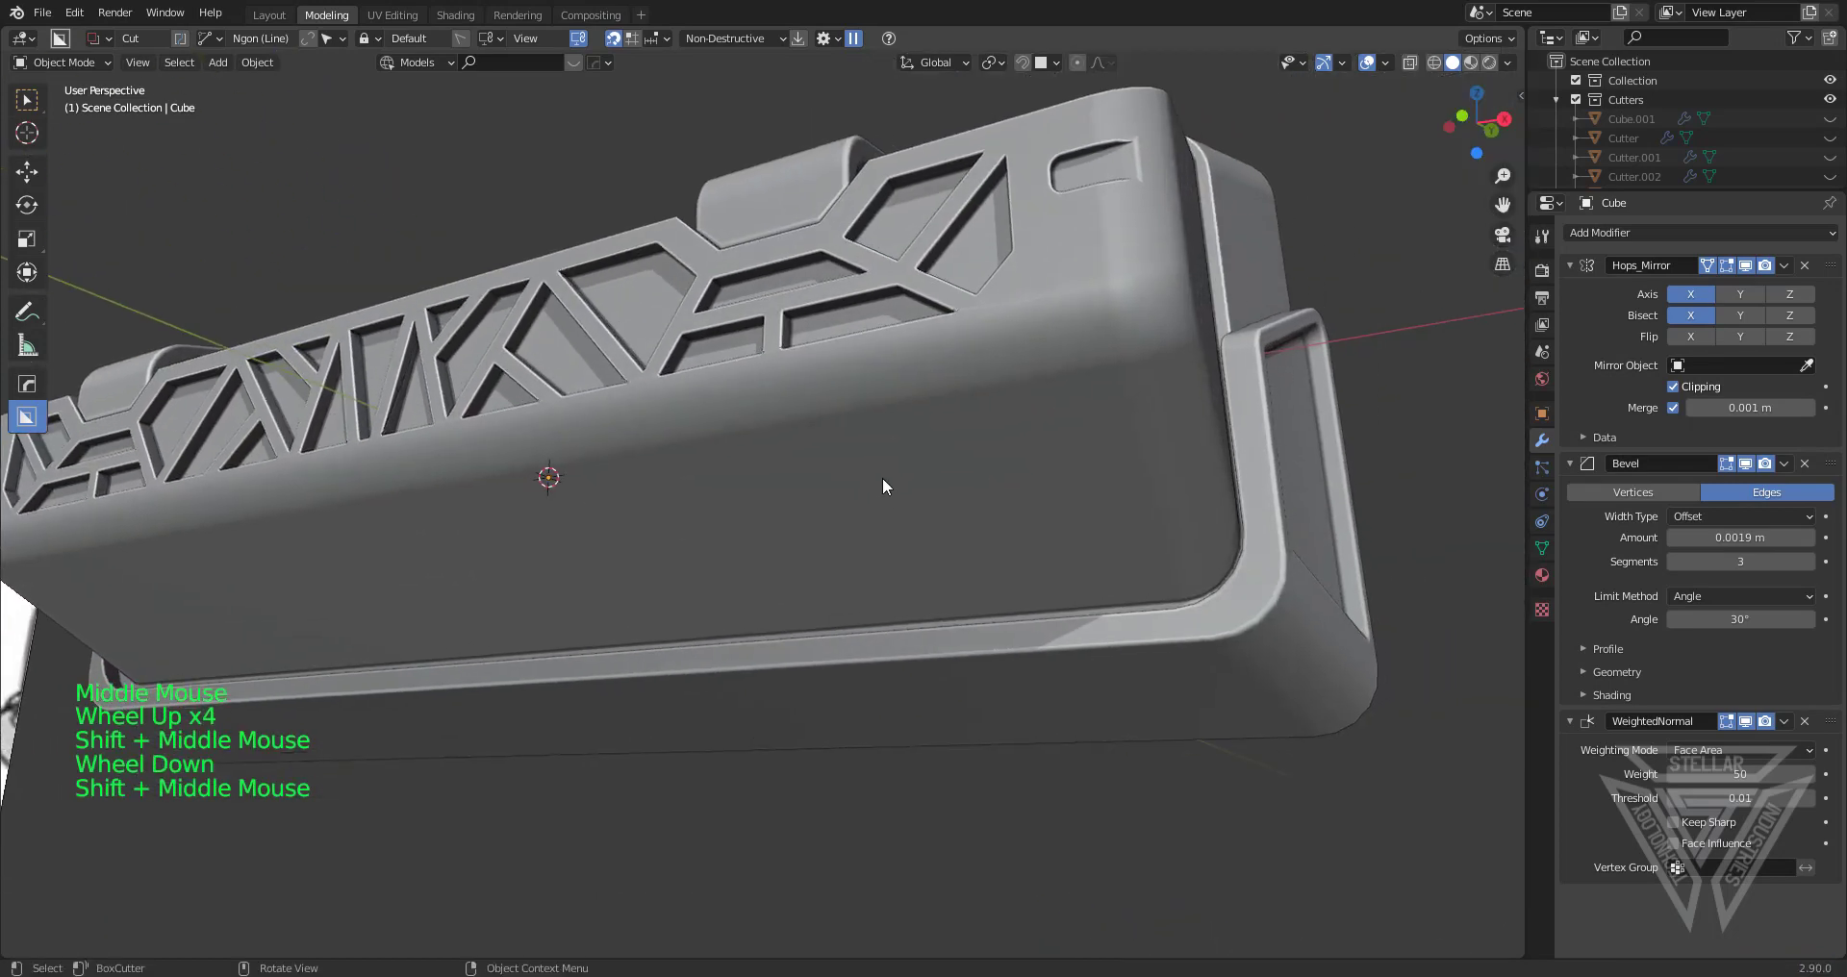
{"action": "key", "text": "Tab"}
{"action": "left_click", "coordinate": [857, 492]}
{"action": "key", "text": "3"}
{"action": "left_click", "coordinate": [680, 547]}
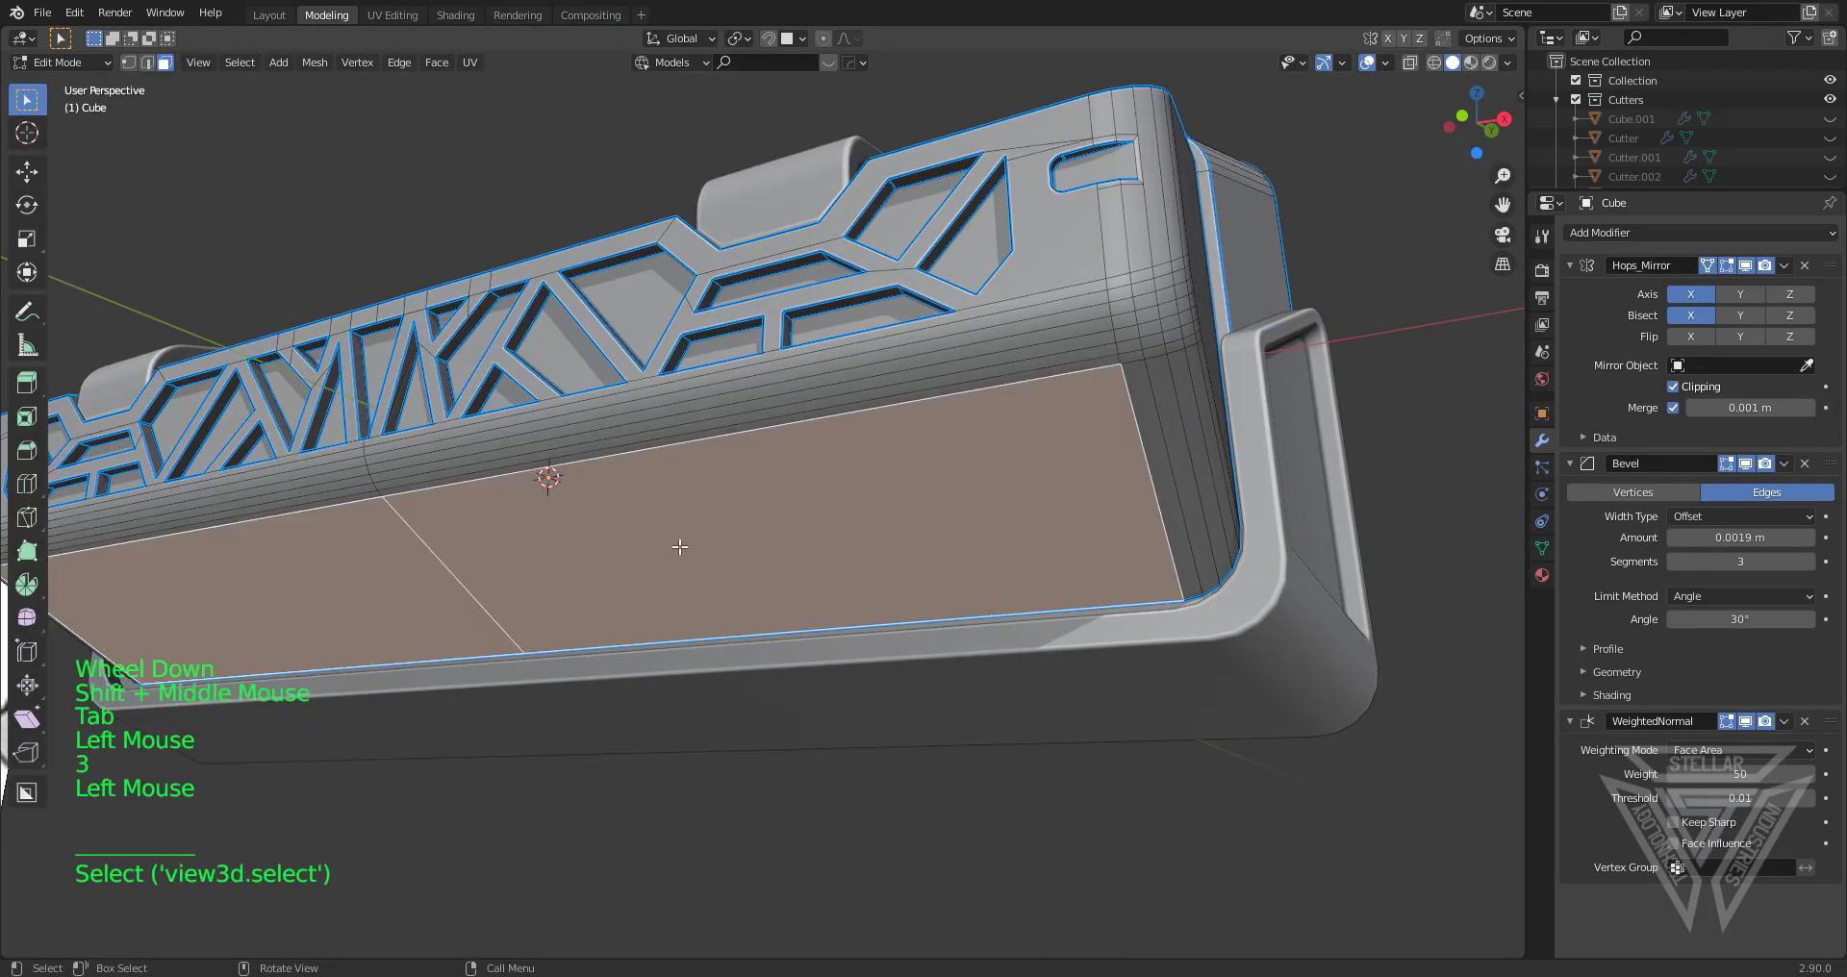
{"action": "key", "text": "i"}
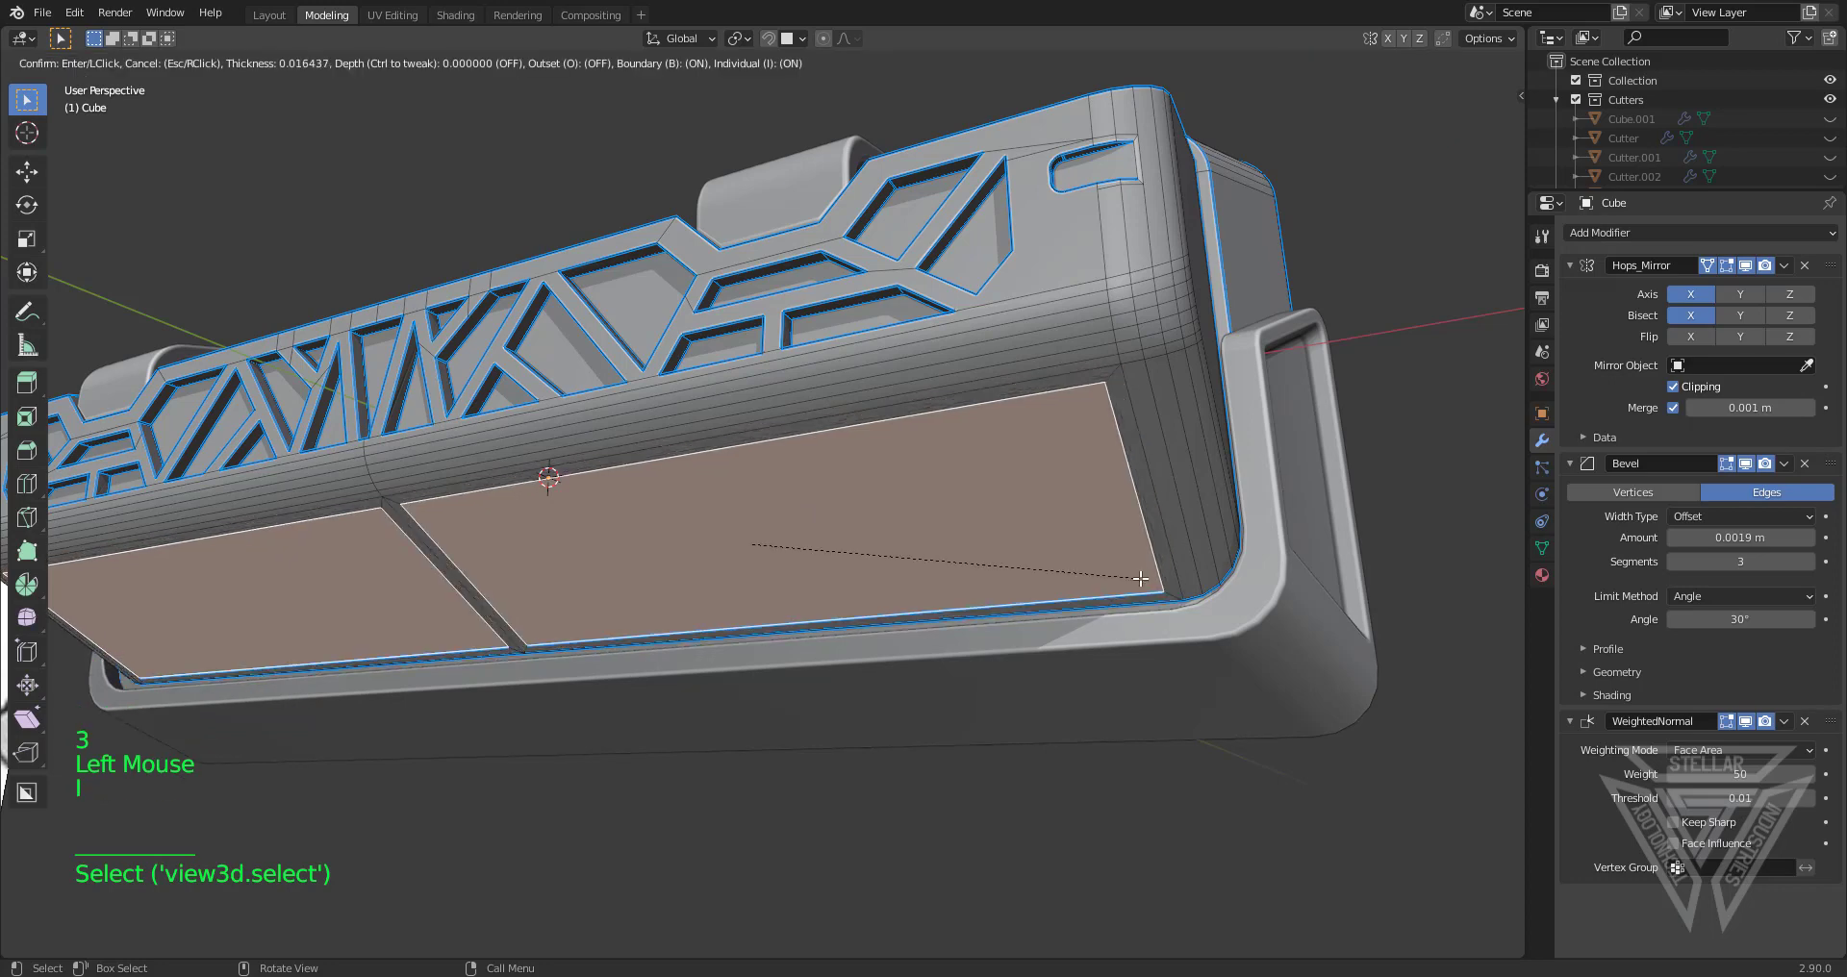
{"action": "left_click", "coordinate": [1128, 573]}
{"action": "middle_click_drag", "start_coordinate": [1127, 573], "coordinate": [1014, 562]}
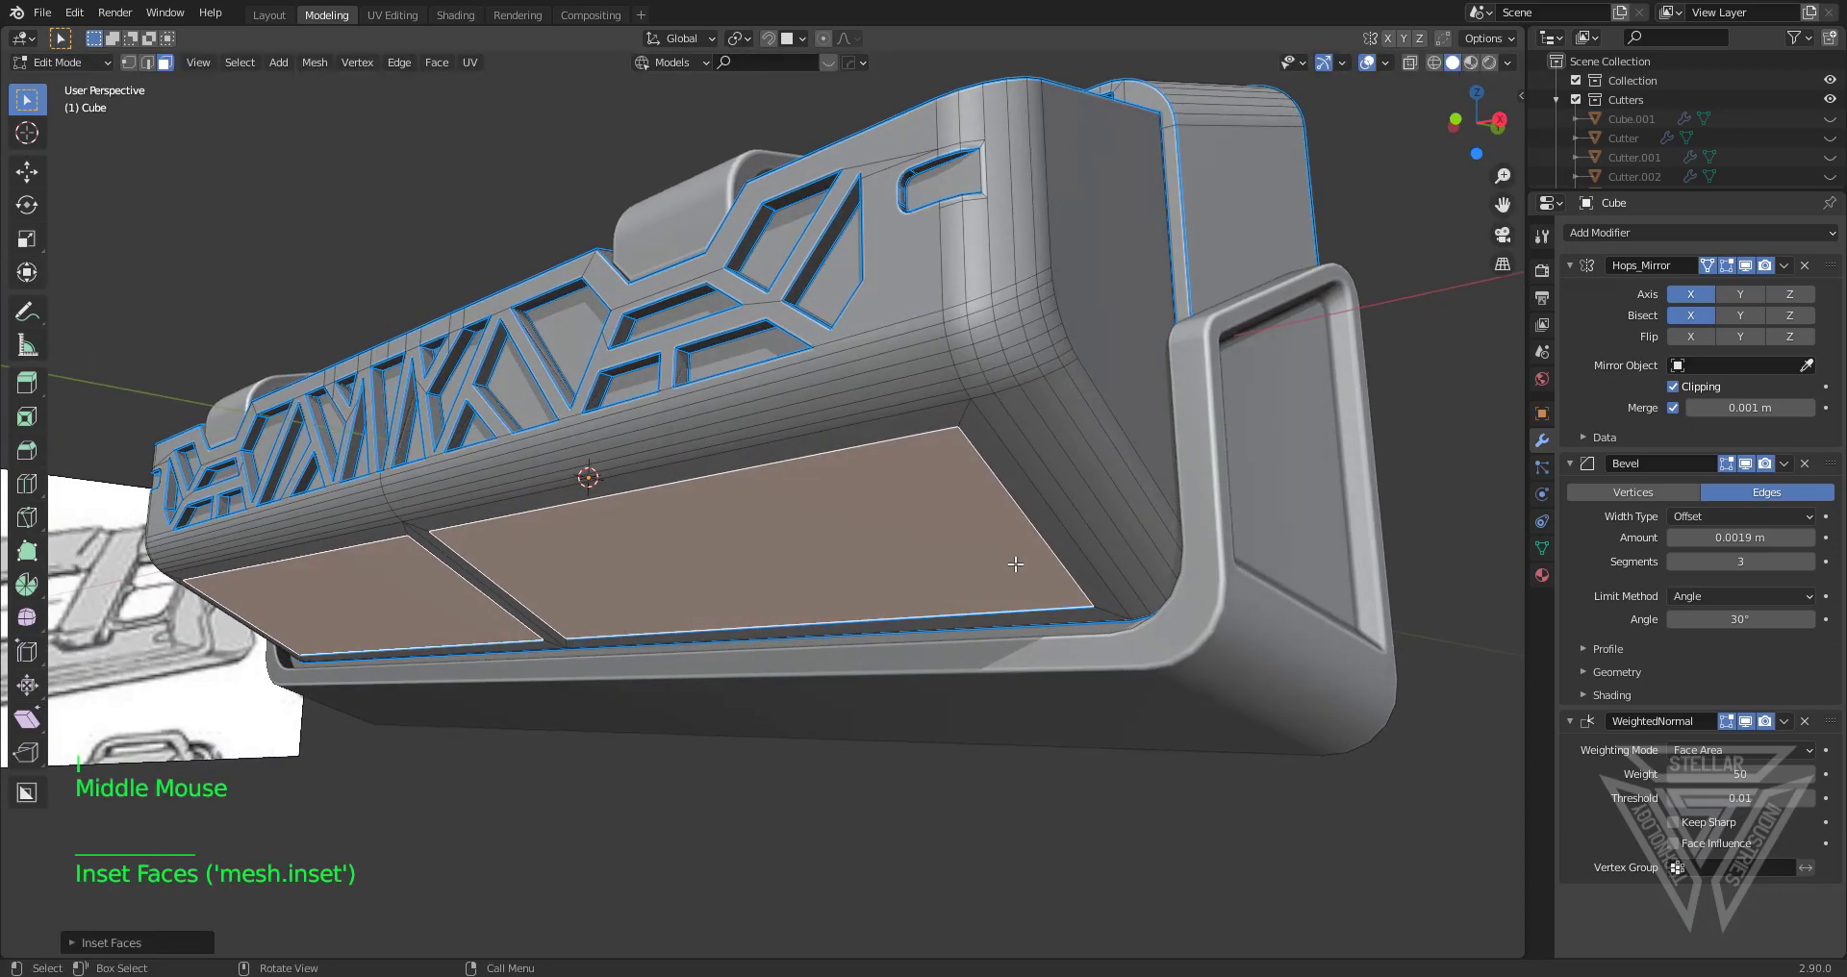
Extrude the inset underside face about 0.014 m into the body and check the recess in Object Mode
{"action": "key", "text": "e"}
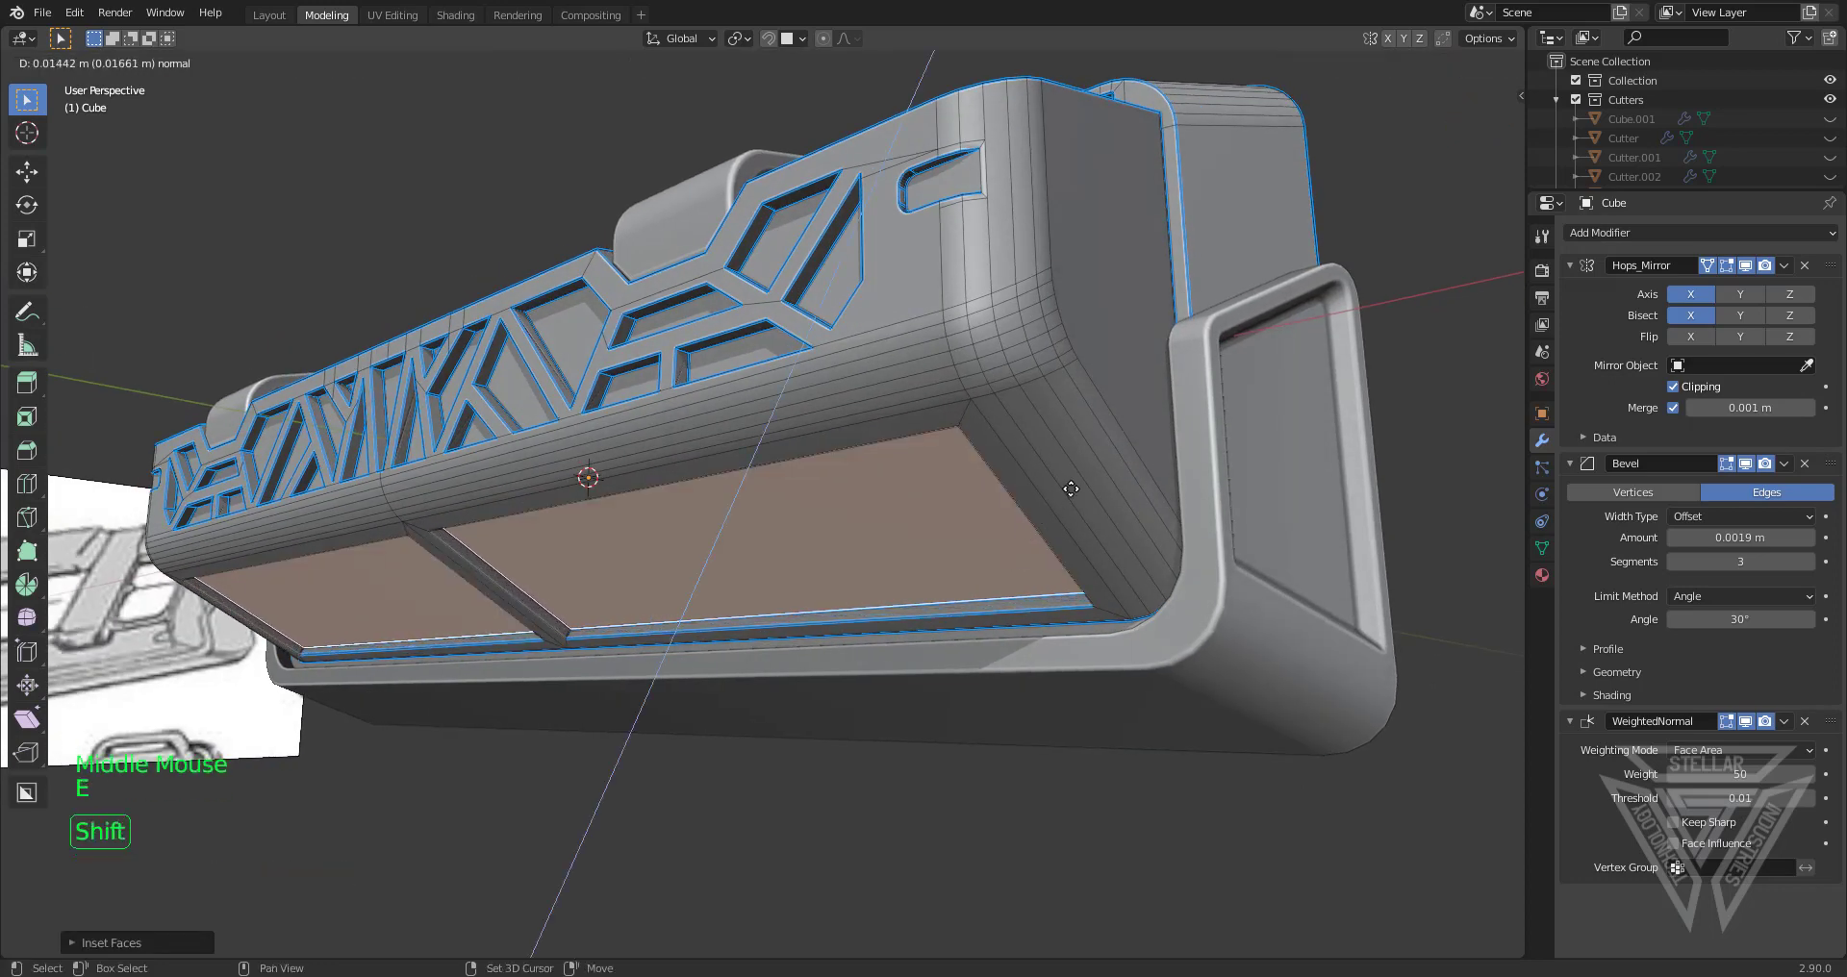
{"action": "left_click", "coordinate": [1071, 489]}
{"action": "key", "text": "Tab"}
{"action": "scroll", "coordinate": [1038, 477], "scroll_direction": "down", "scroll_amount": 5}
{"action": "left_click", "coordinate": [1087, 400]}
{"action": "middle_click_drag", "start_coordinate": [1087, 401], "coordinate": [928, 428]}
{"action": "scroll", "coordinate": [935, 465], "scroll_direction": "up", "scroll_amount": 4}
Scale the underside recess's floor face to about 0.91 to slope the recess walls
{"action": "key", "text": "Tab"}
{"action": "scroll", "coordinate": [897, 436], "scroll_direction": "up", "scroll_amount": 1}
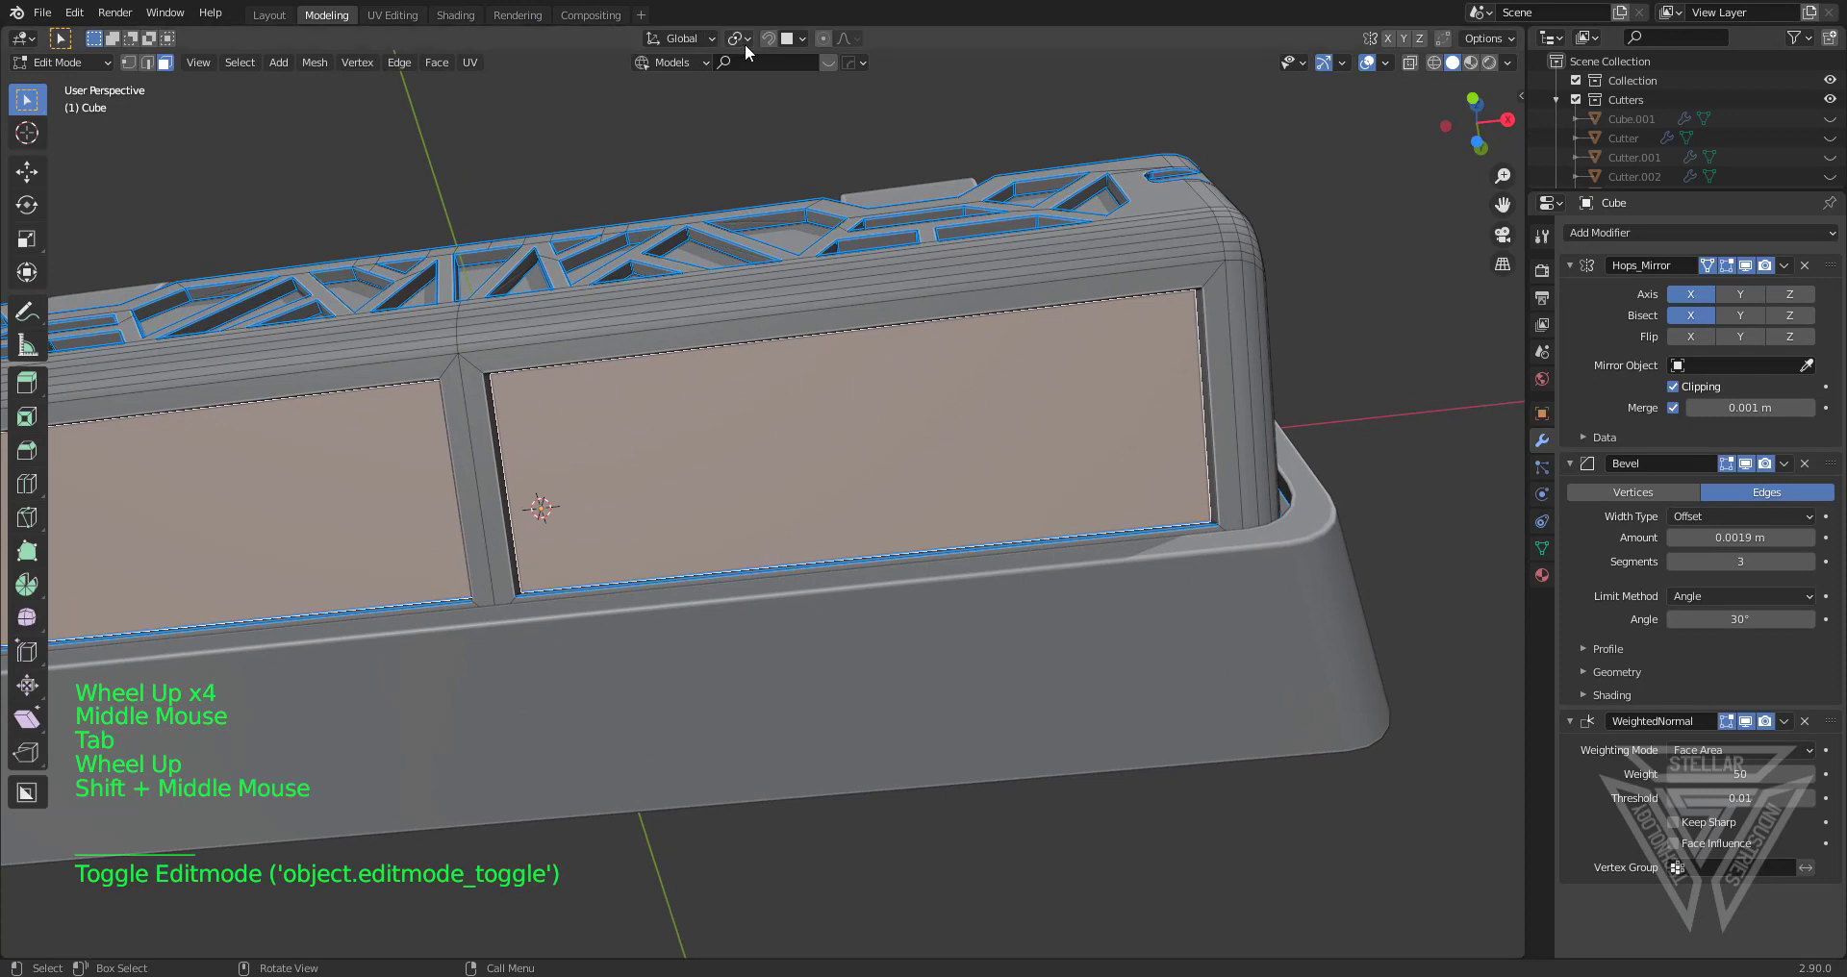
{"action": "left_click", "coordinate": [739, 38]}
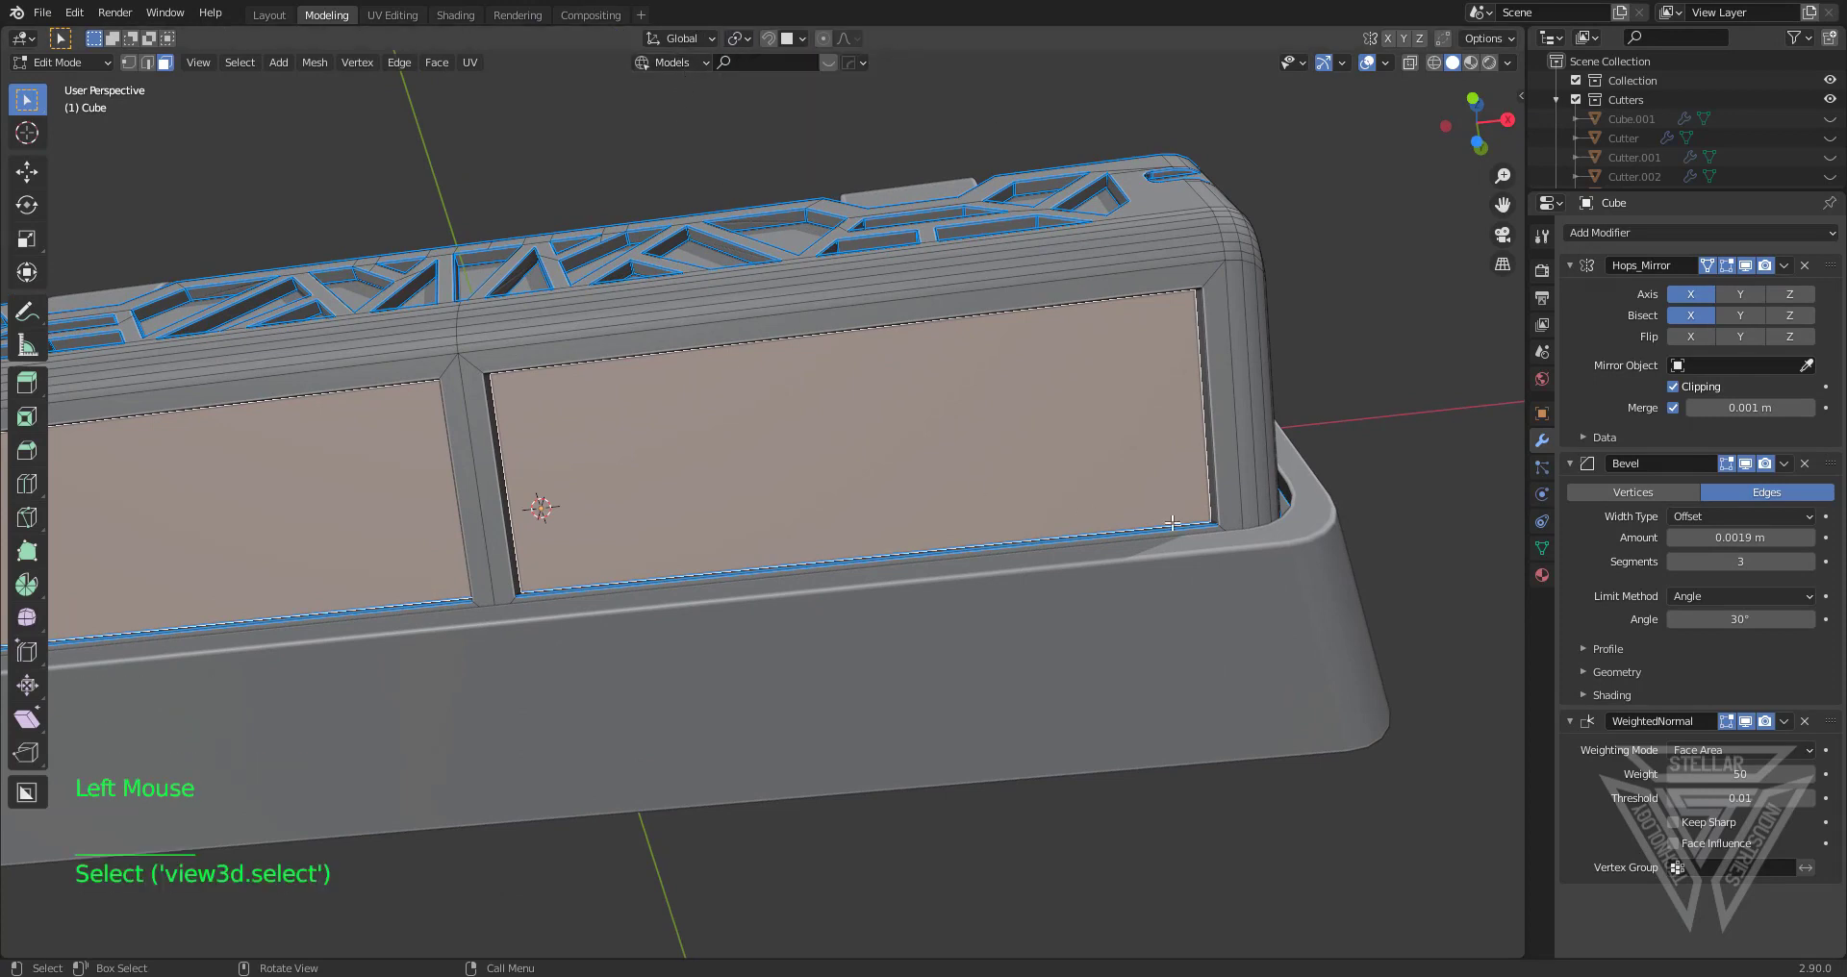
{"action": "key", "text": "s"}
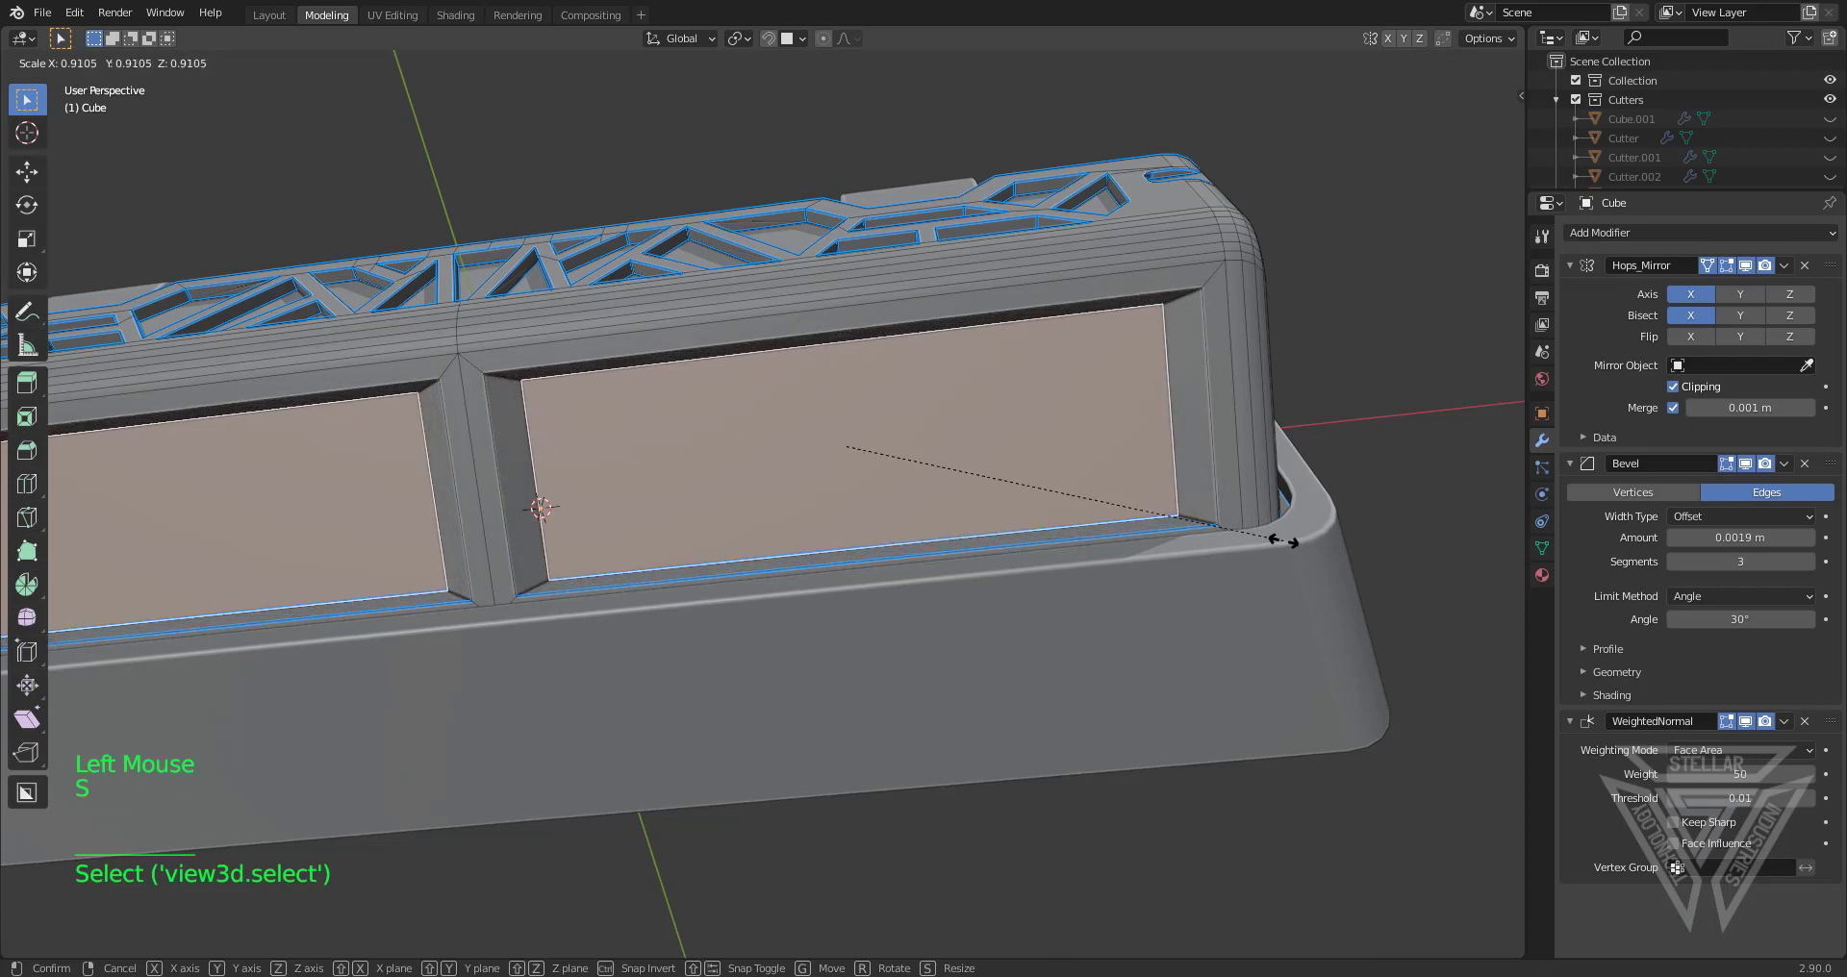
{"action": "left_click", "coordinate": [1270, 535]}
{"action": "middle_click_drag", "start_coordinate": [1275, 501], "coordinate": [739, 536]}
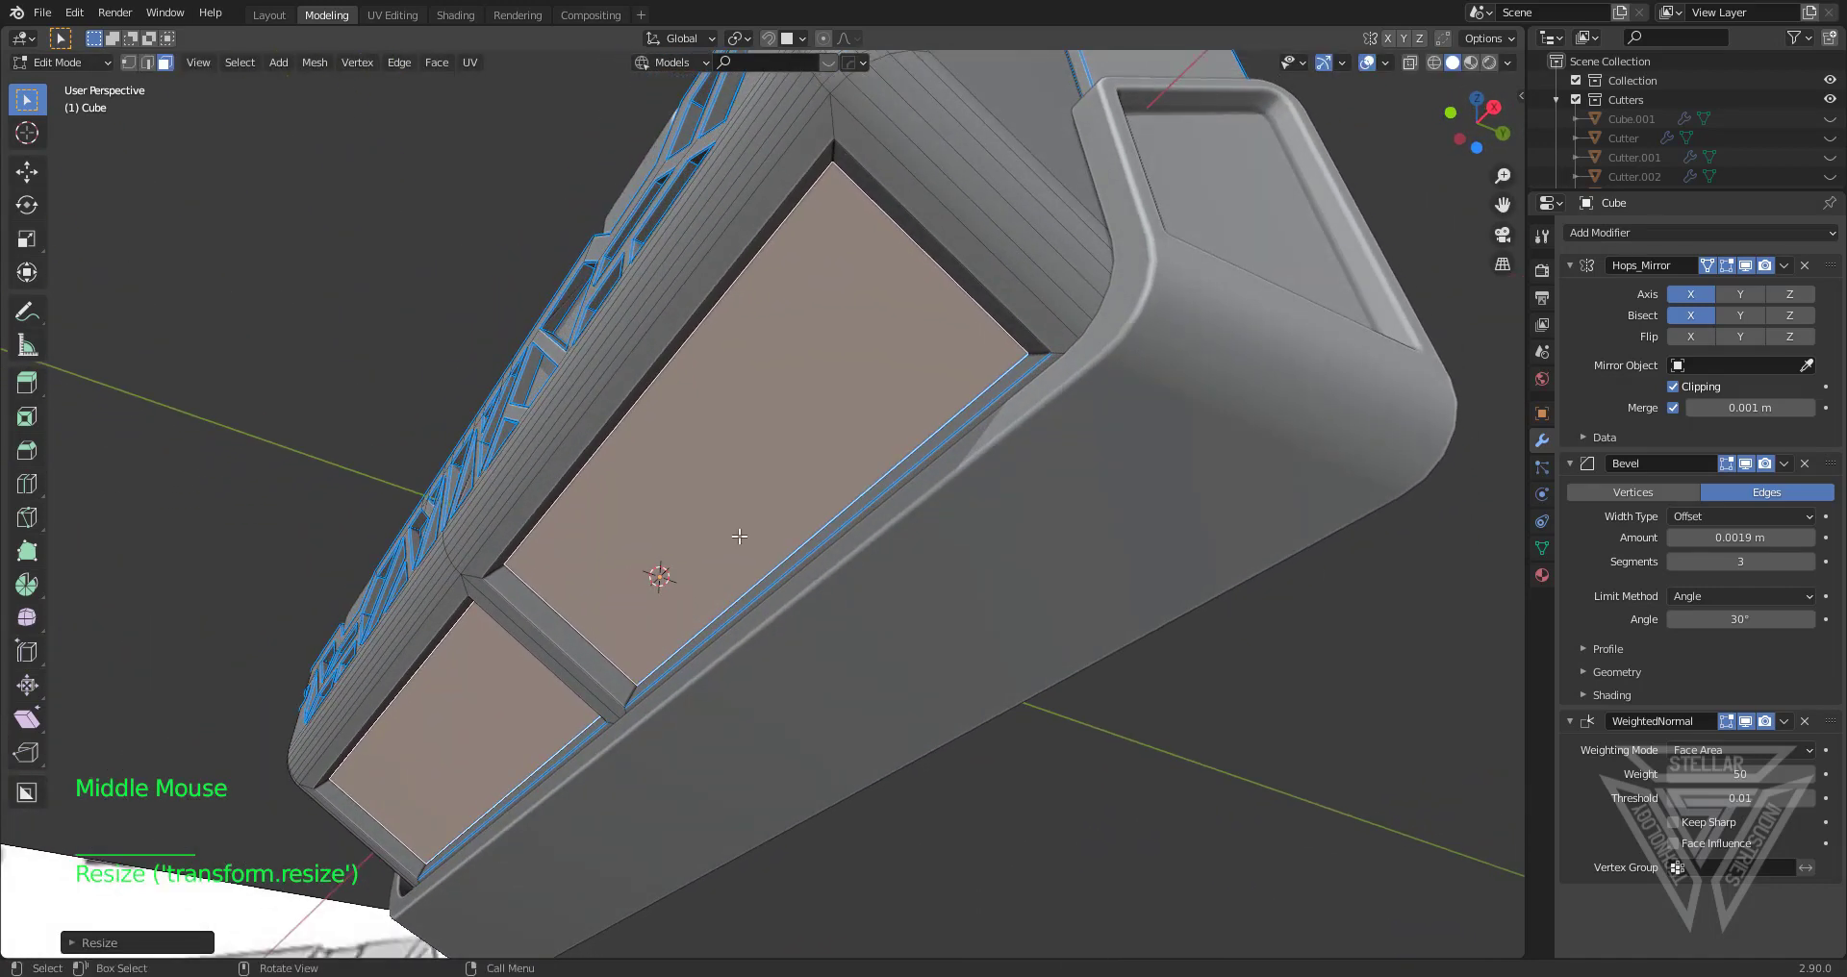
Slide both long edges of the underside recess floor inward to widen the sloped walls, and return to Object Mode
{"action": "key", "text": "2"}
{"action": "left_click", "coordinate": [581, 495]}
{"action": "middle_click_drag", "start_coordinate": [618, 507], "coordinate": [1031, 462]}
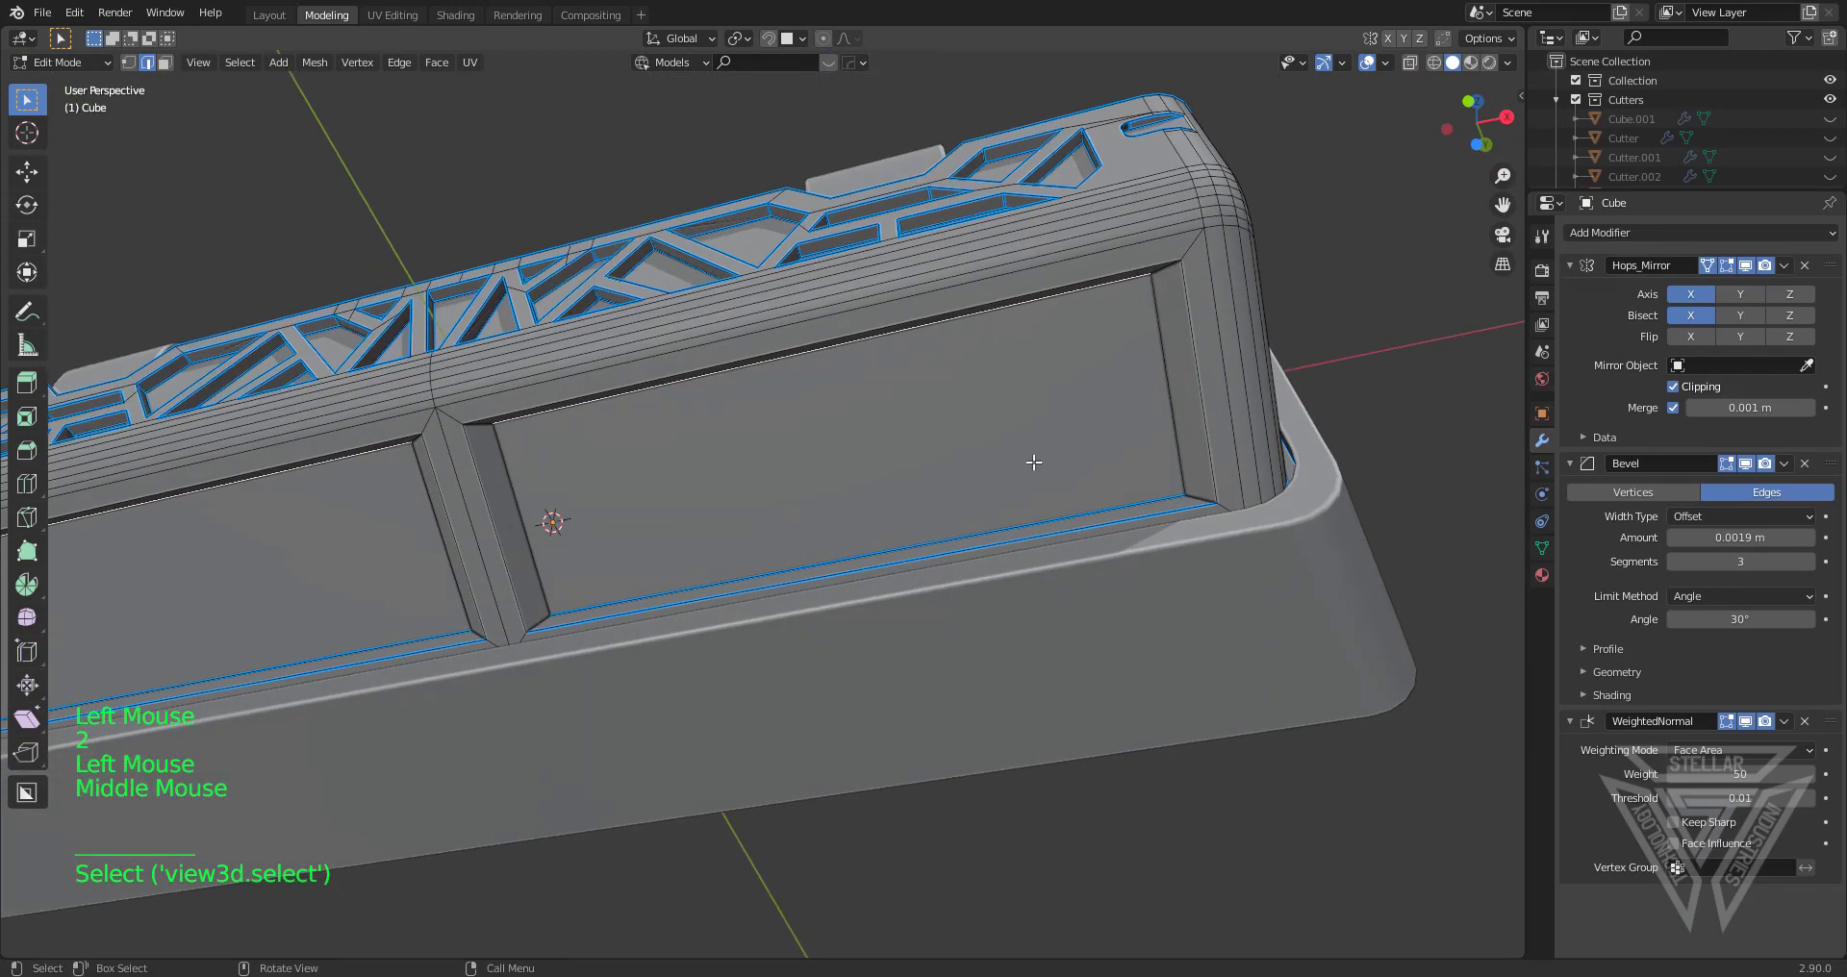
{"action": "key", "text": "g"}
{"action": "key", "text": "g"}
{"action": "left_click", "coordinate": [1058, 531]}
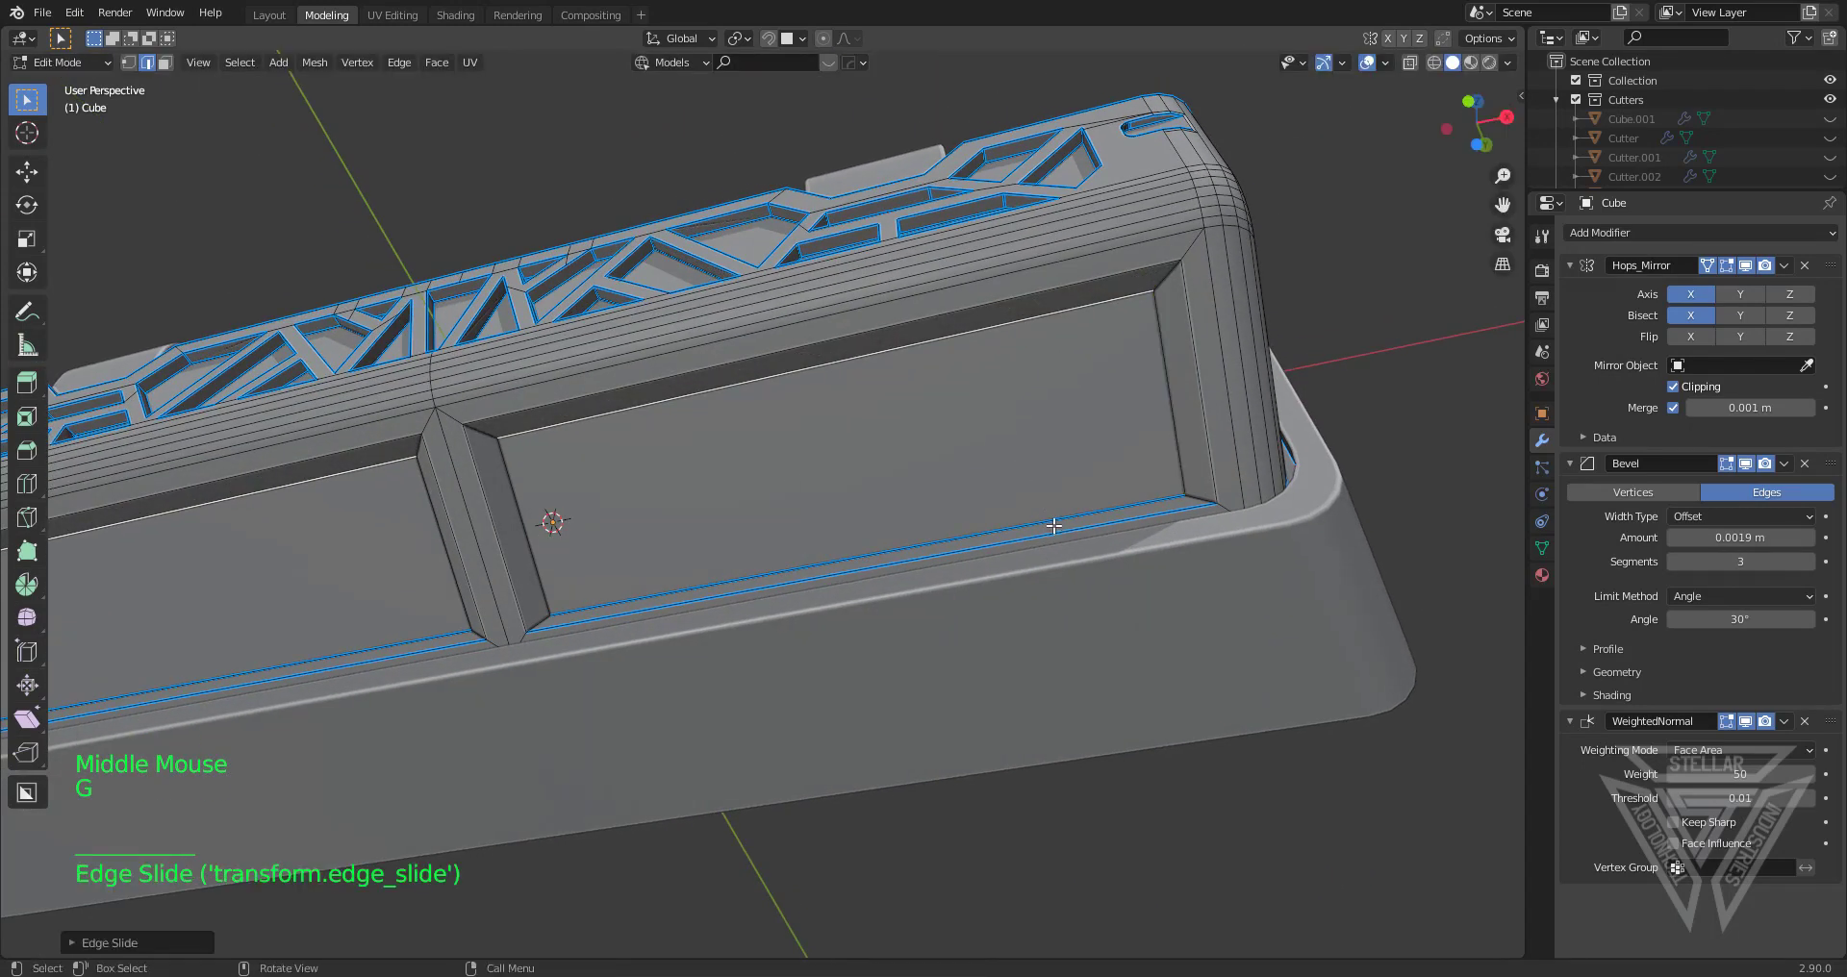
{"action": "left_click", "coordinate": [1085, 504]}
{"action": "key", "text": "g"}
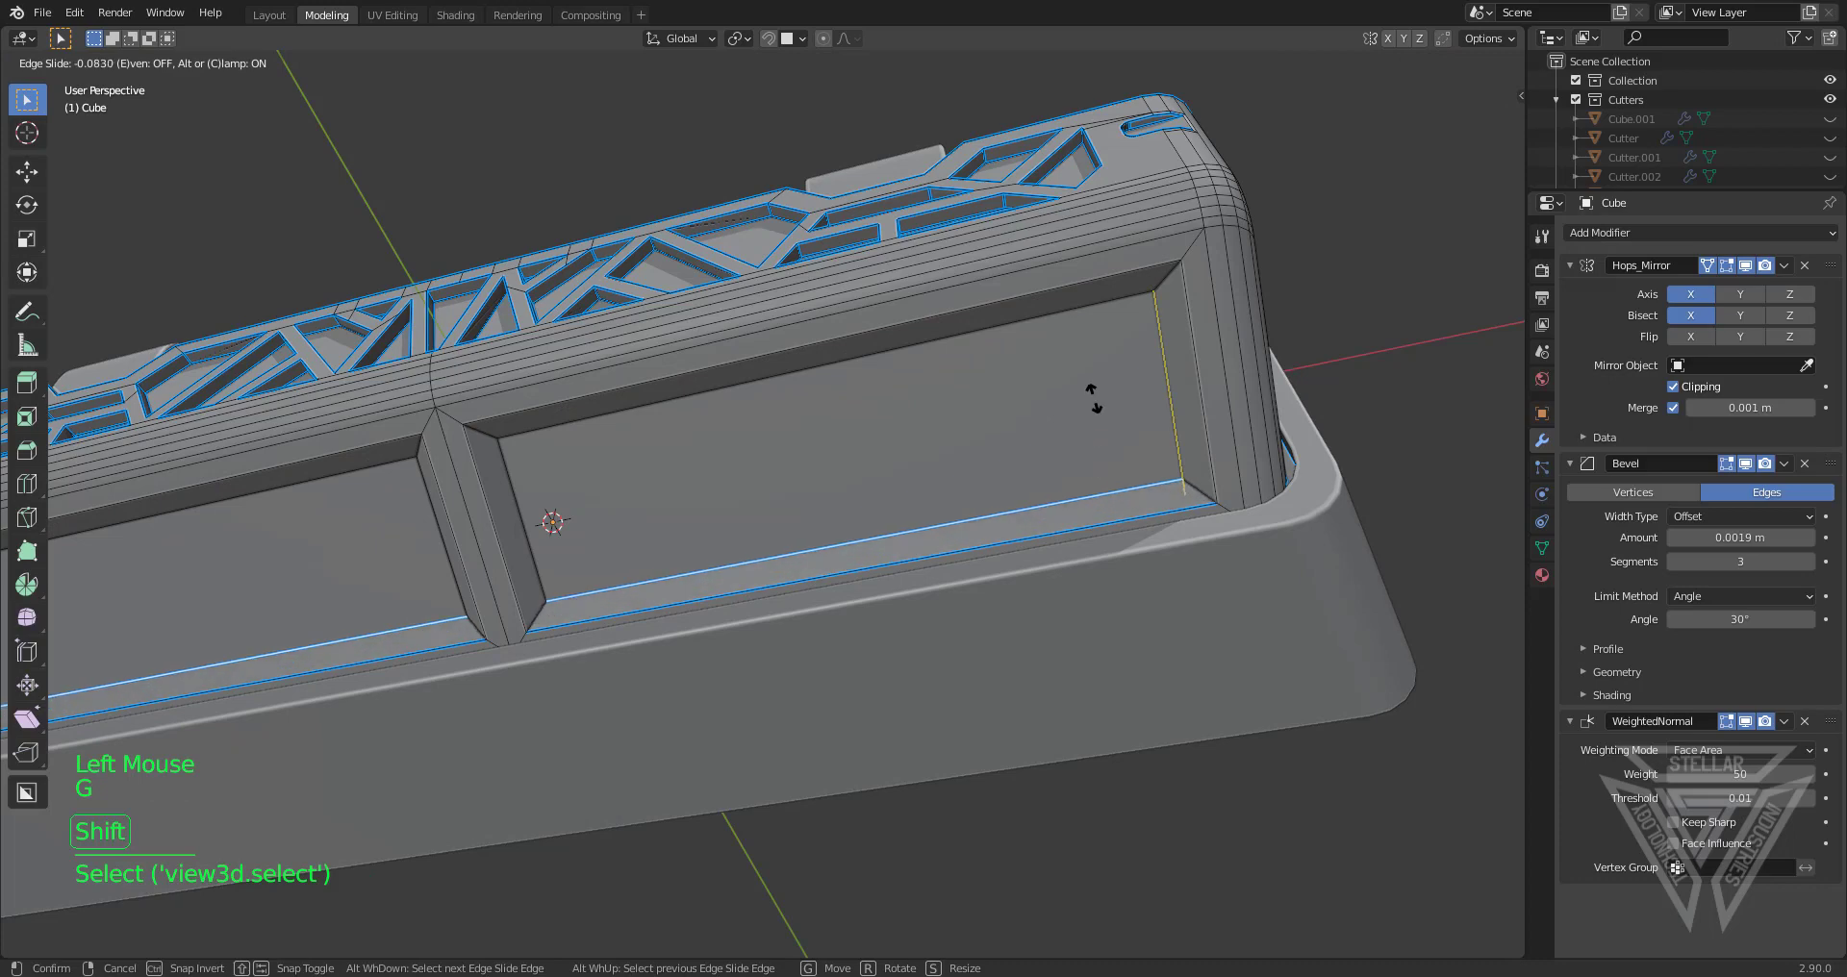
{"action": "left_click", "coordinate": [1093, 398]}
{"action": "key", "text": "Tab"}
Examine the whole case from several angles, checking the underside recesses, rounded lid edges and end bracket
{"action": "scroll", "coordinate": [1093, 391], "scroll_direction": "down", "scroll_amount": 4}
{"action": "middle_click_drag", "start_coordinate": [1093, 392], "coordinate": [857, 630]}
{"action": "left_click", "coordinate": [851, 314]}
{"action": "scroll", "coordinate": [868, 439], "scroll_direction": "down", "scroll_amount": 3}
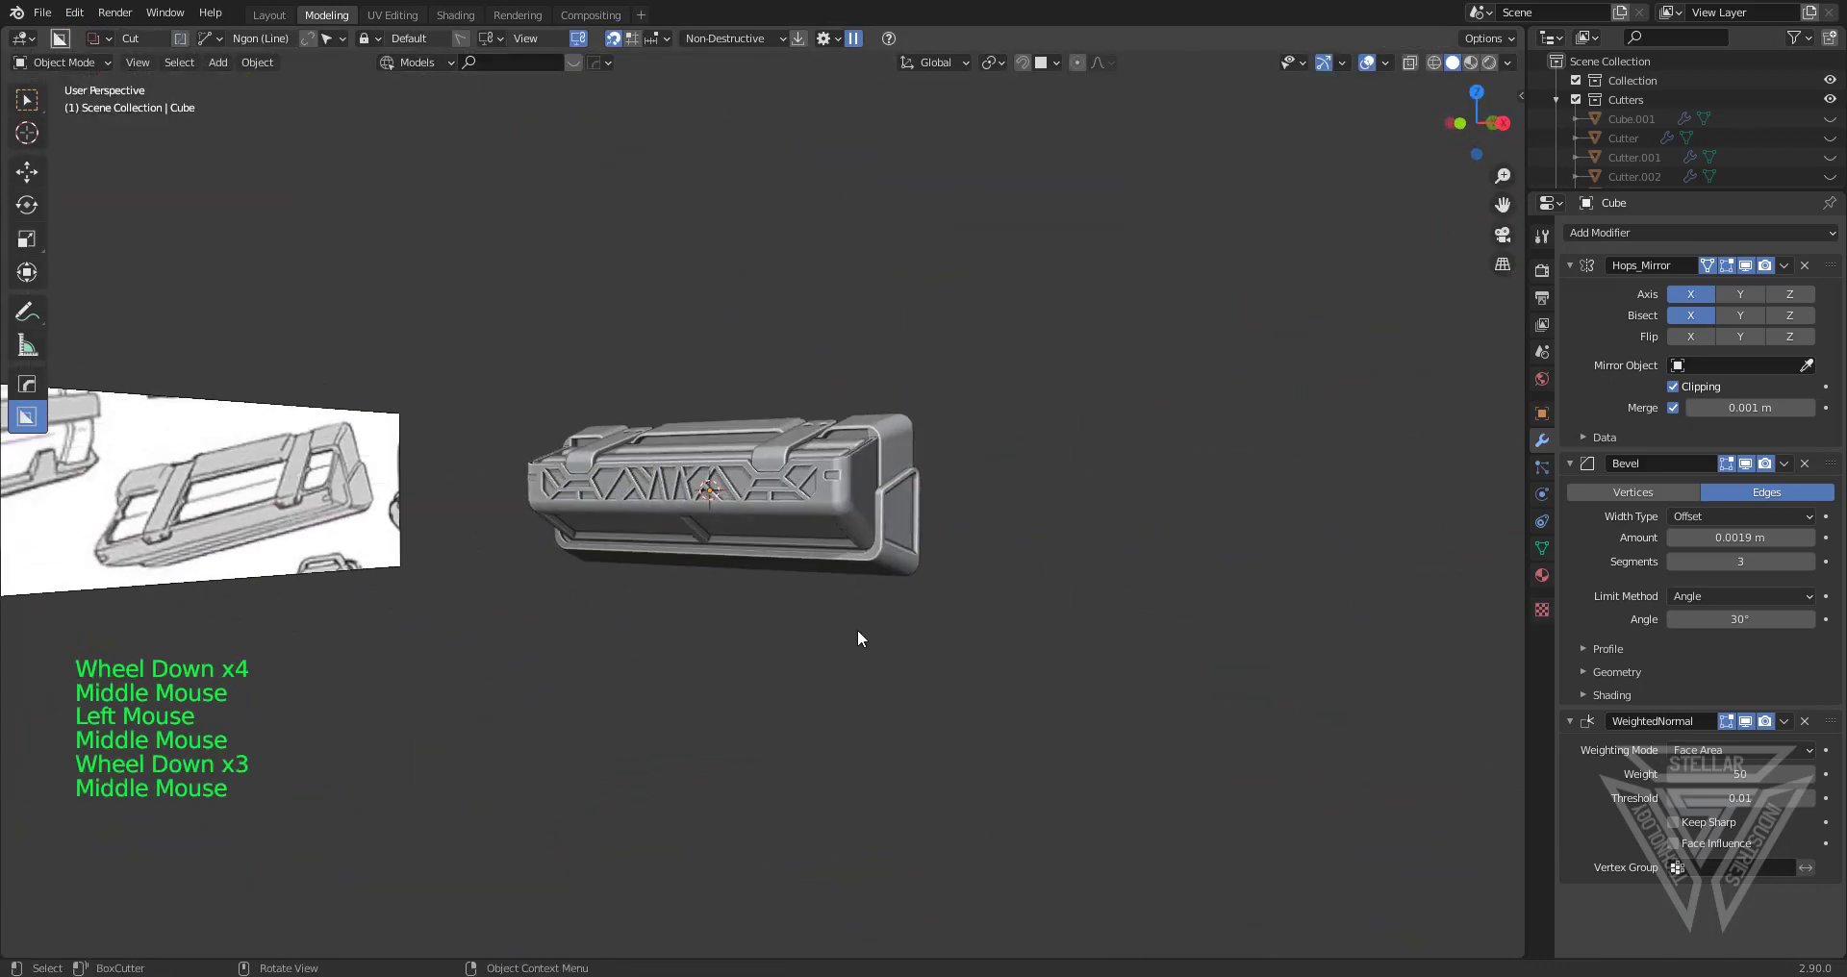
{"action": "scroll", "coordinate": [858, 629], "scroll_direction": "up", "scroll_amount": 3}
{"action": "middle_click_drag", "start_coordinate": [922, 547], "coordinate": [891, 610]}
{"action": "scroll", "coordinate": [891, 610], "scroll_direction": "up", "scroll_amount": 3}
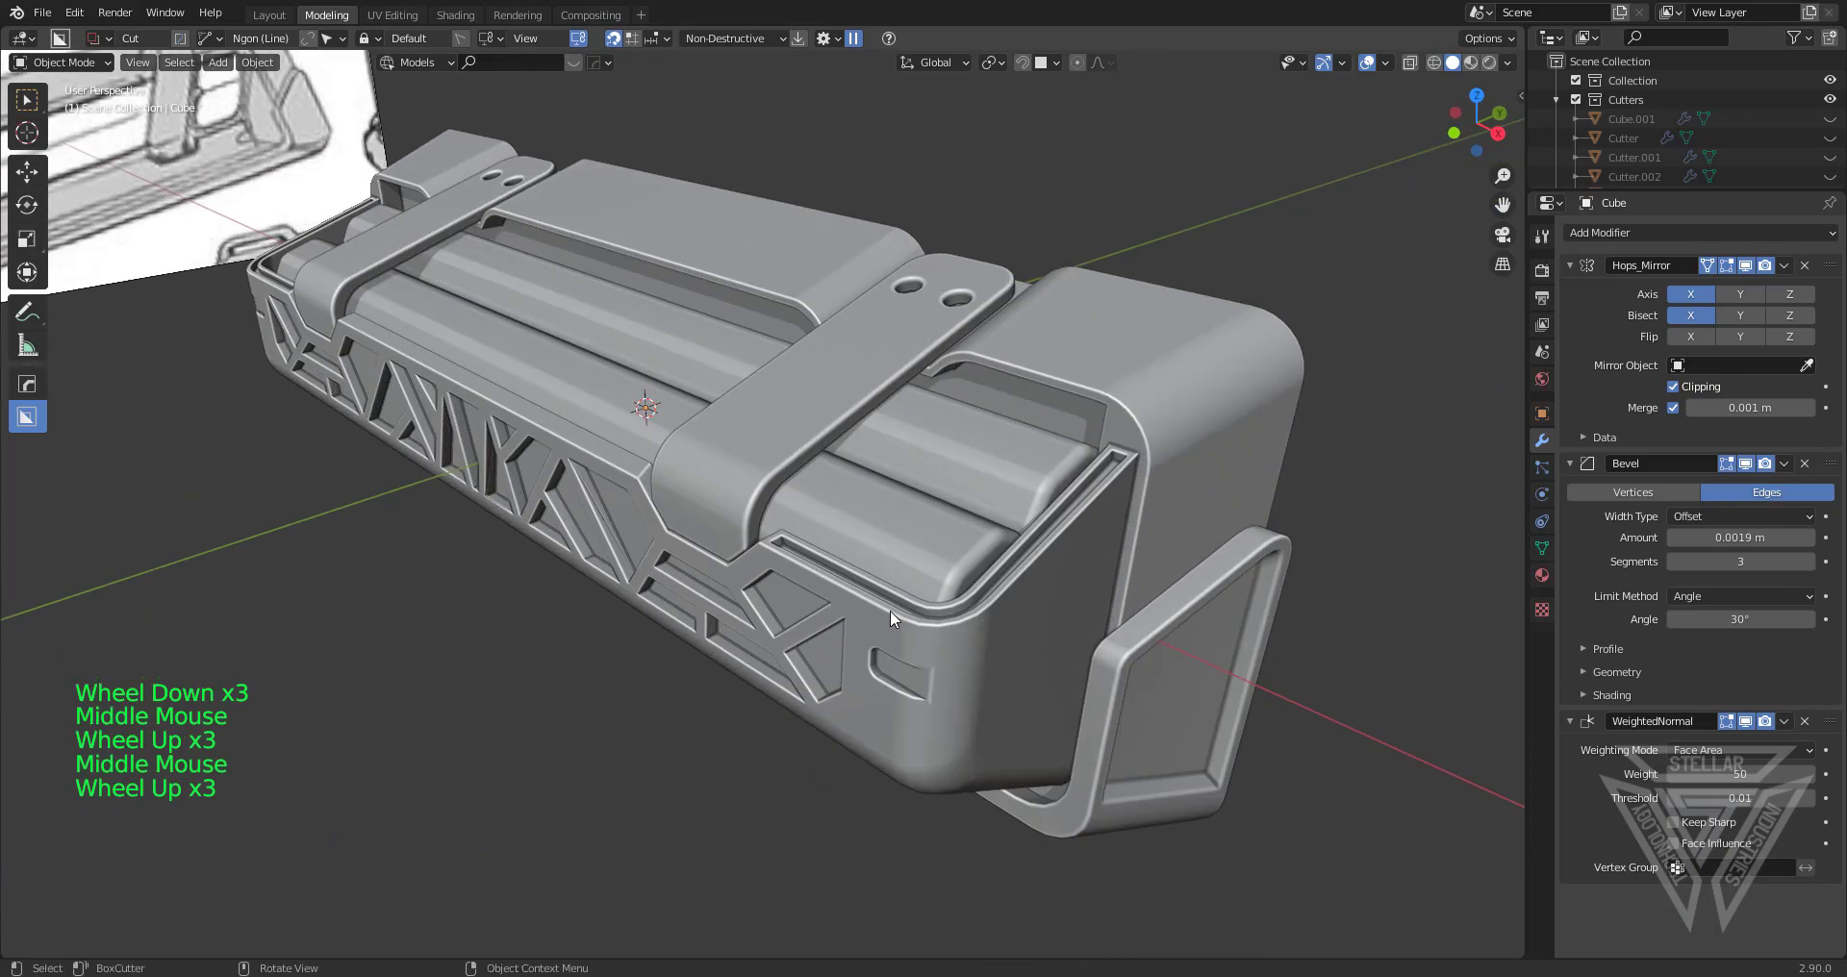
{"action": "scroll", "coordinate": [891, 610], "scroll_direction": "up", "scroll_amount": 1}
{"action": "middle_click_drag", "start_coordinate": [851, 421], "coordinate": [743, 423], "text": "shift"}
{"action": "scroll", "coordinate": [833, 449], "scroll_direction": "down", "scroll_amount": 2}
{"action": "scroll", "coordinate": [827, 443], "scroll_direction": "up", "scroll_amount": 1}
{"action": "scroll", "coordinate": [864, 491], "scroll_direction": "down", "scroll_amount": 2}
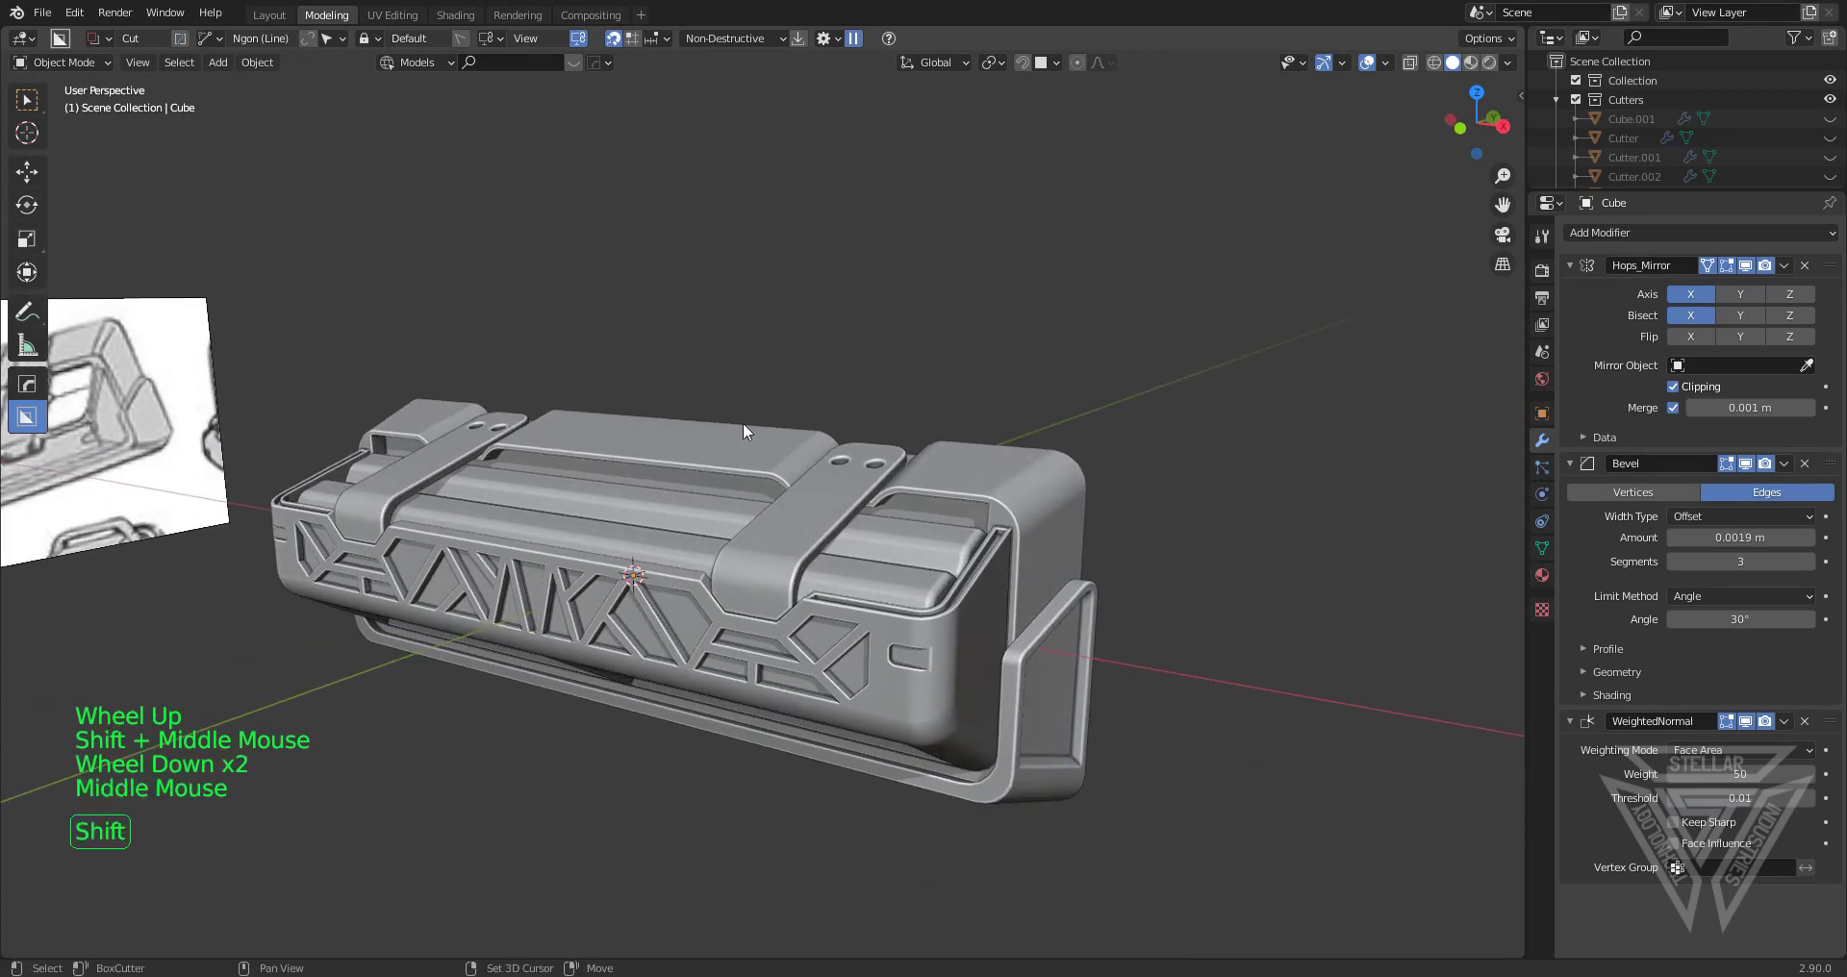
Add a cylinder mesh and flatten it along the Z axis into a low disc
{"action": "key", "text": "shift+a"}
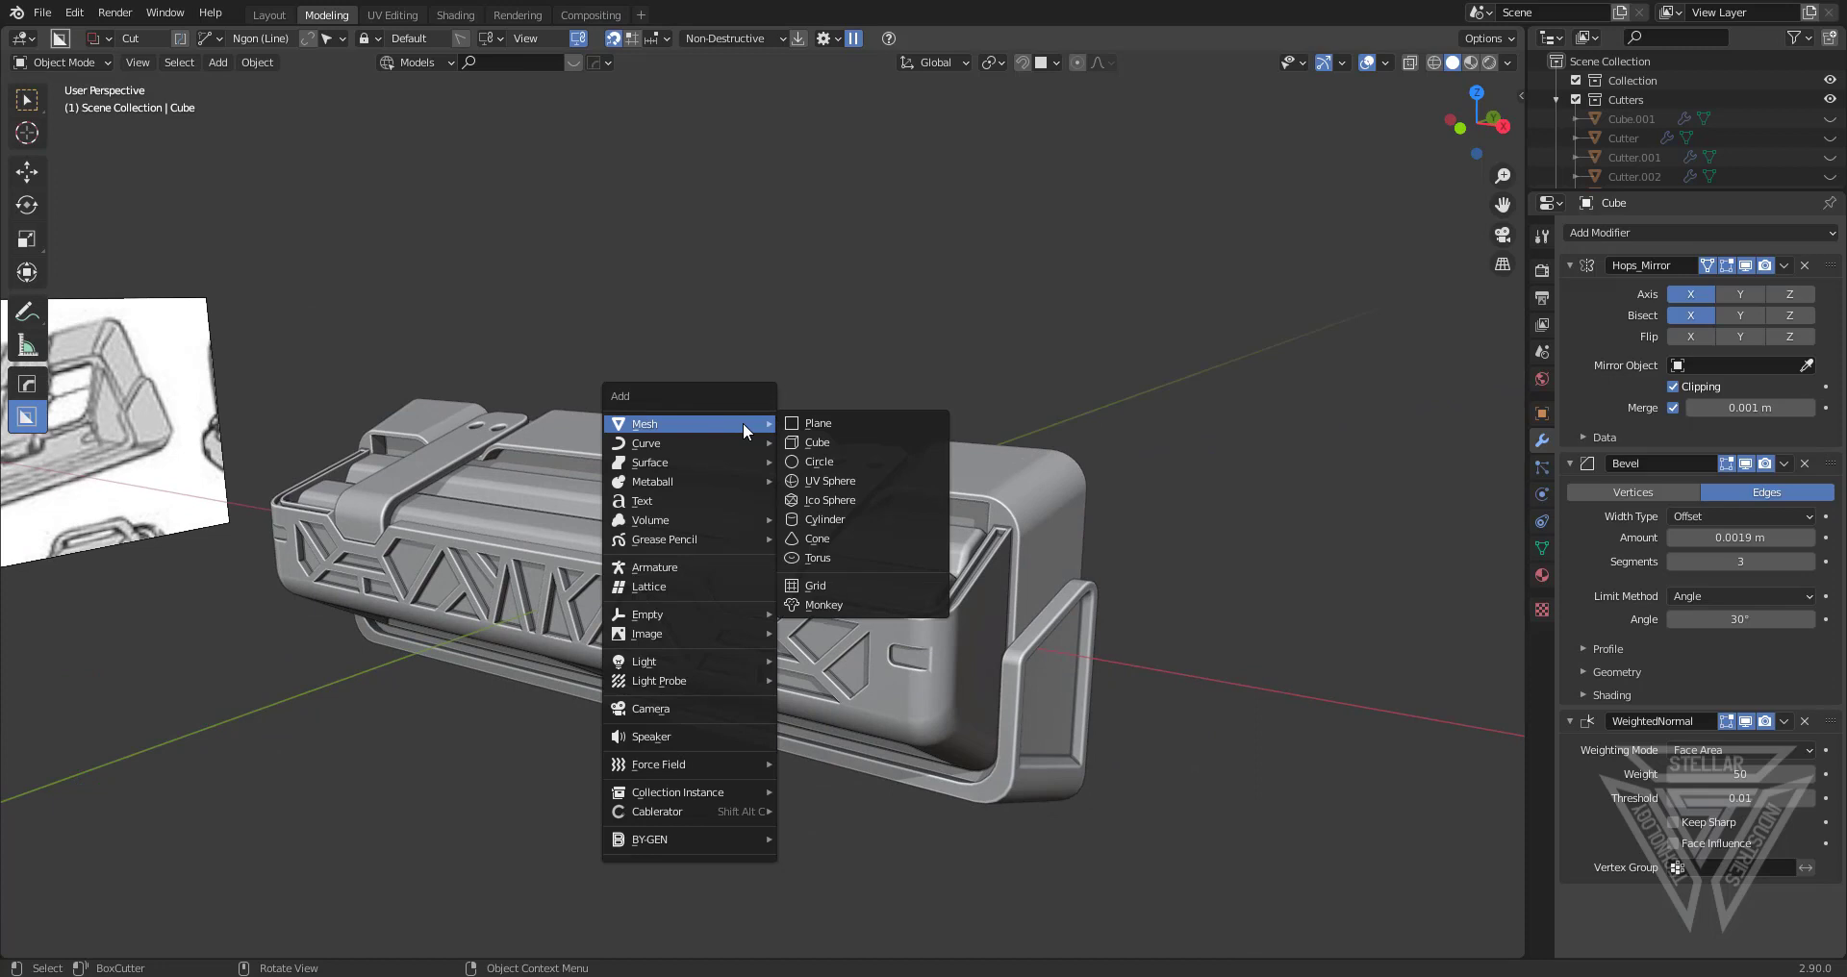
{"action": "left_click", "coordinate": [845, 517]}
{"action": "scroll", "coordinate": [846, 517], "scroll_direction": "down", "scroll_amount": 3}
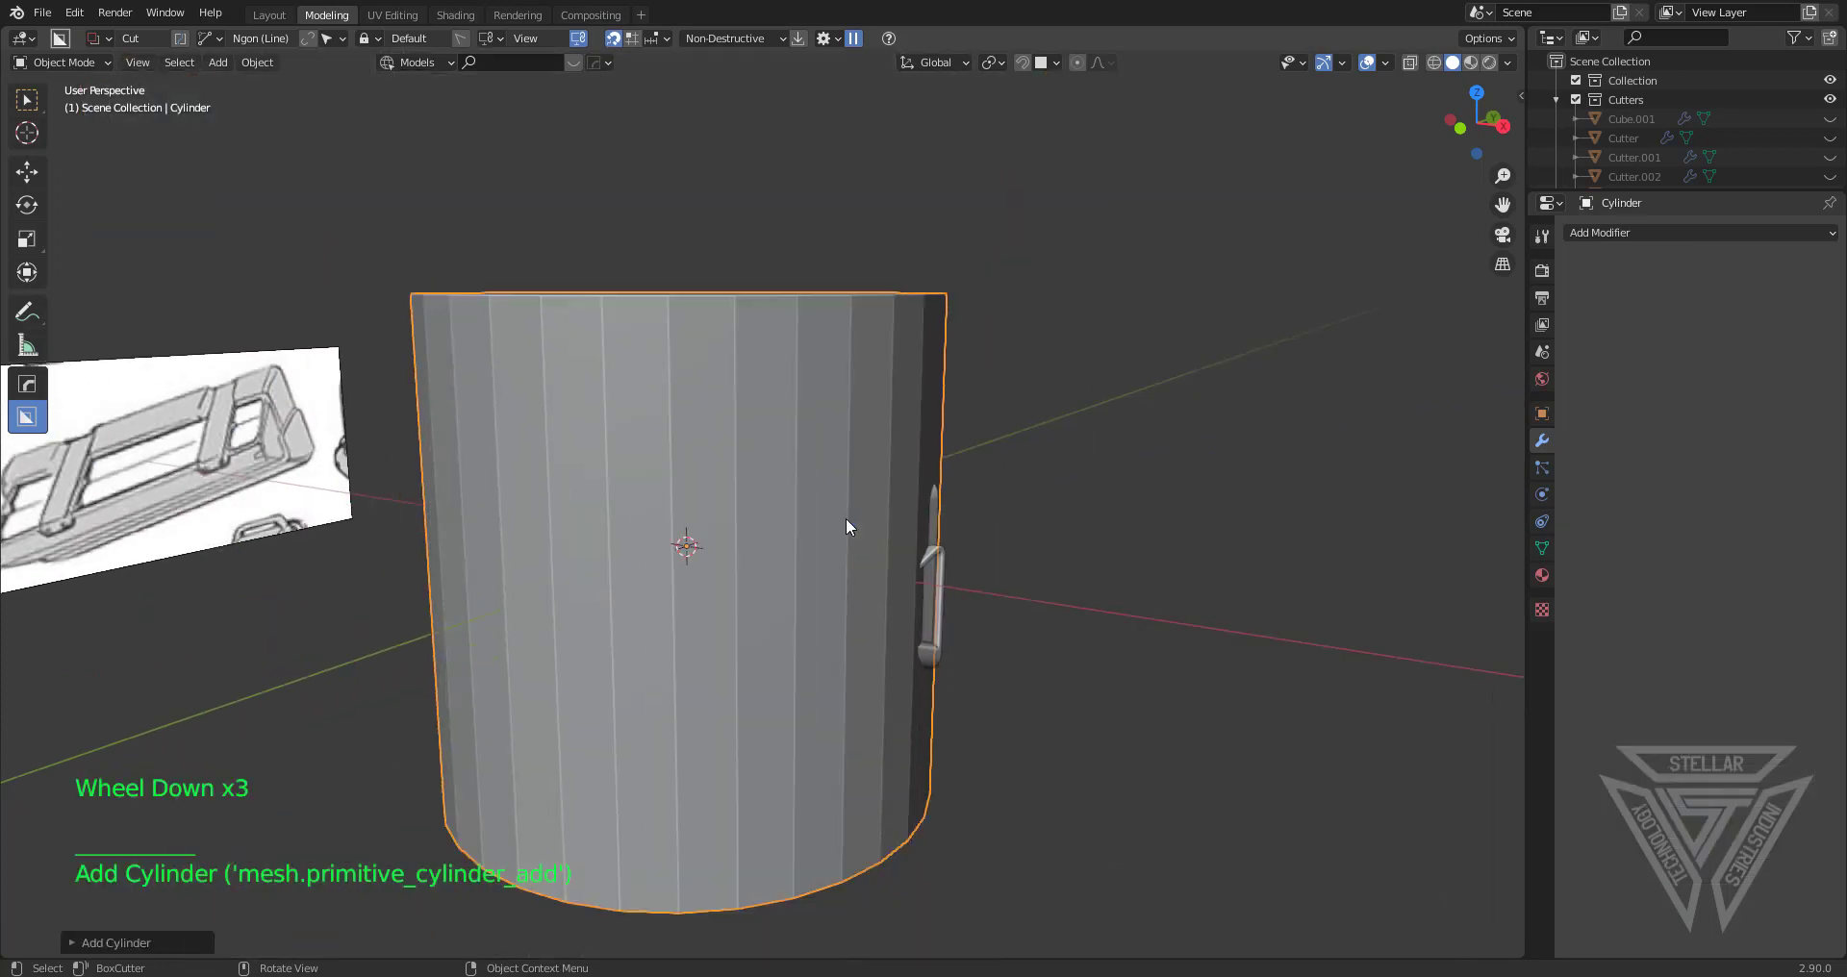
{"action": "middle_click_drag", "start_coordinate": [846, 518], "coordinate": [1018, 579], "text": "shift"}
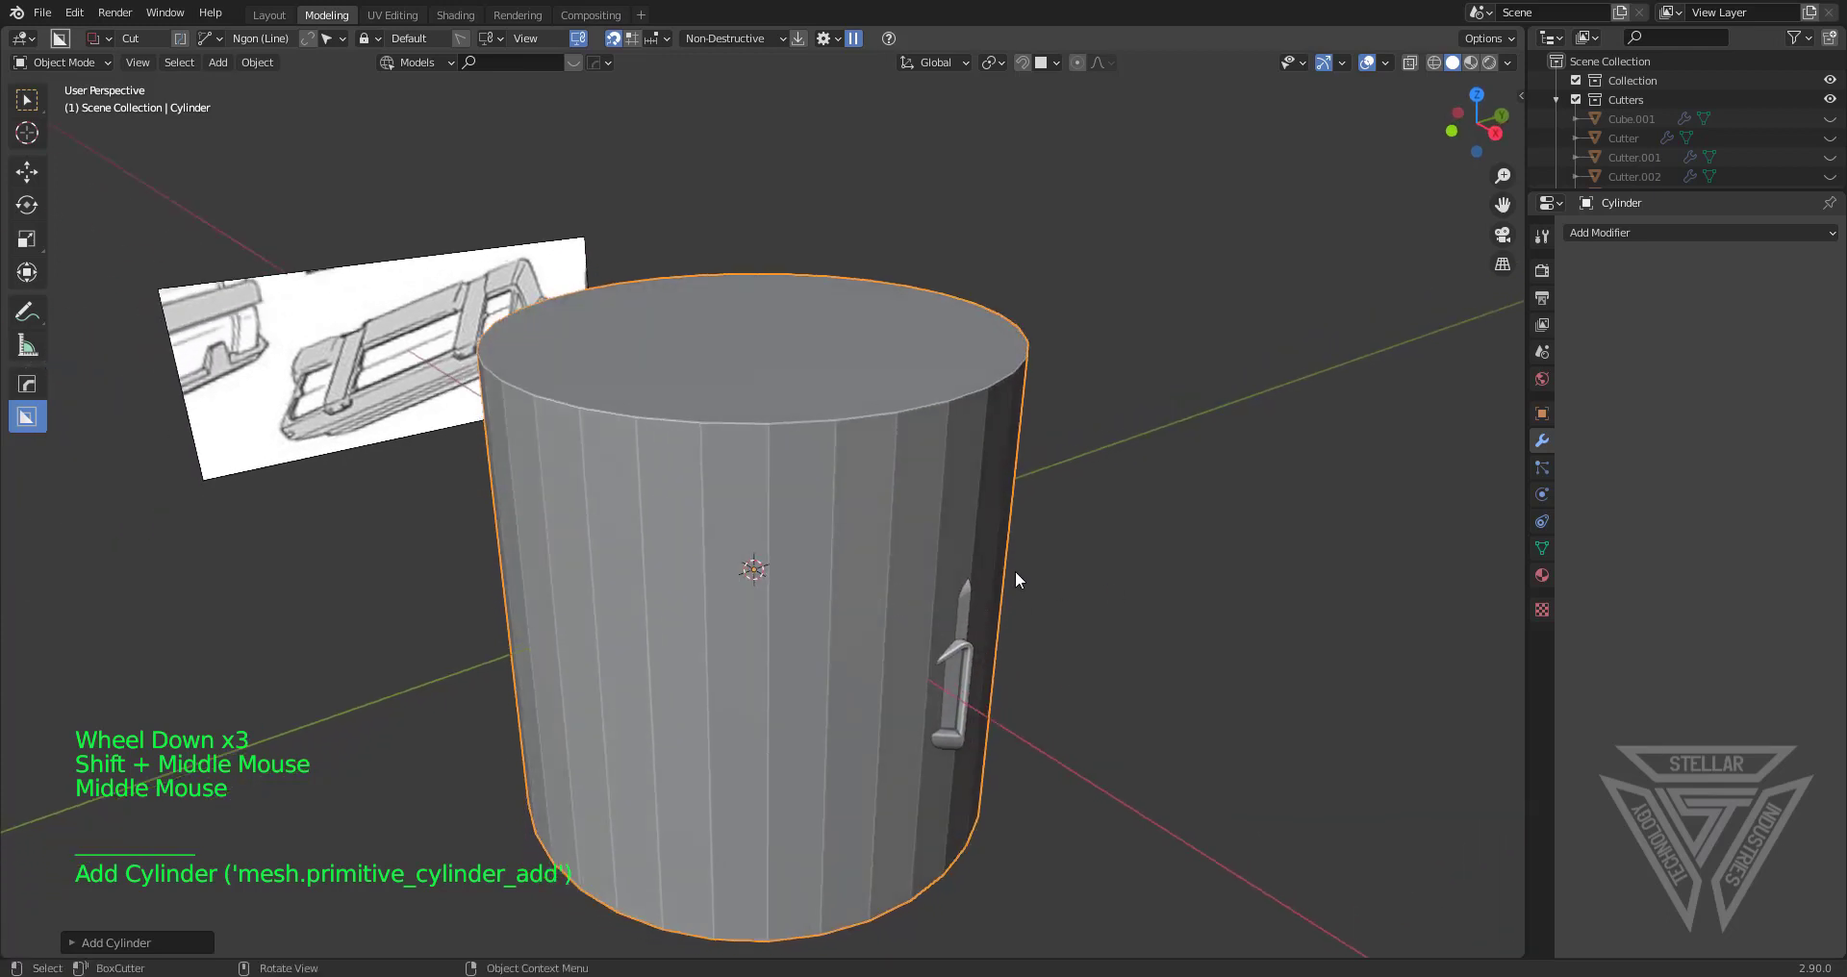
{"action": "scroll", "coordinate": [1014, 575], "scroll_direction": "down", "scroll_amount": 1}
{"action": "key", "text": "s"}
{"action": "key", "text": "z"}
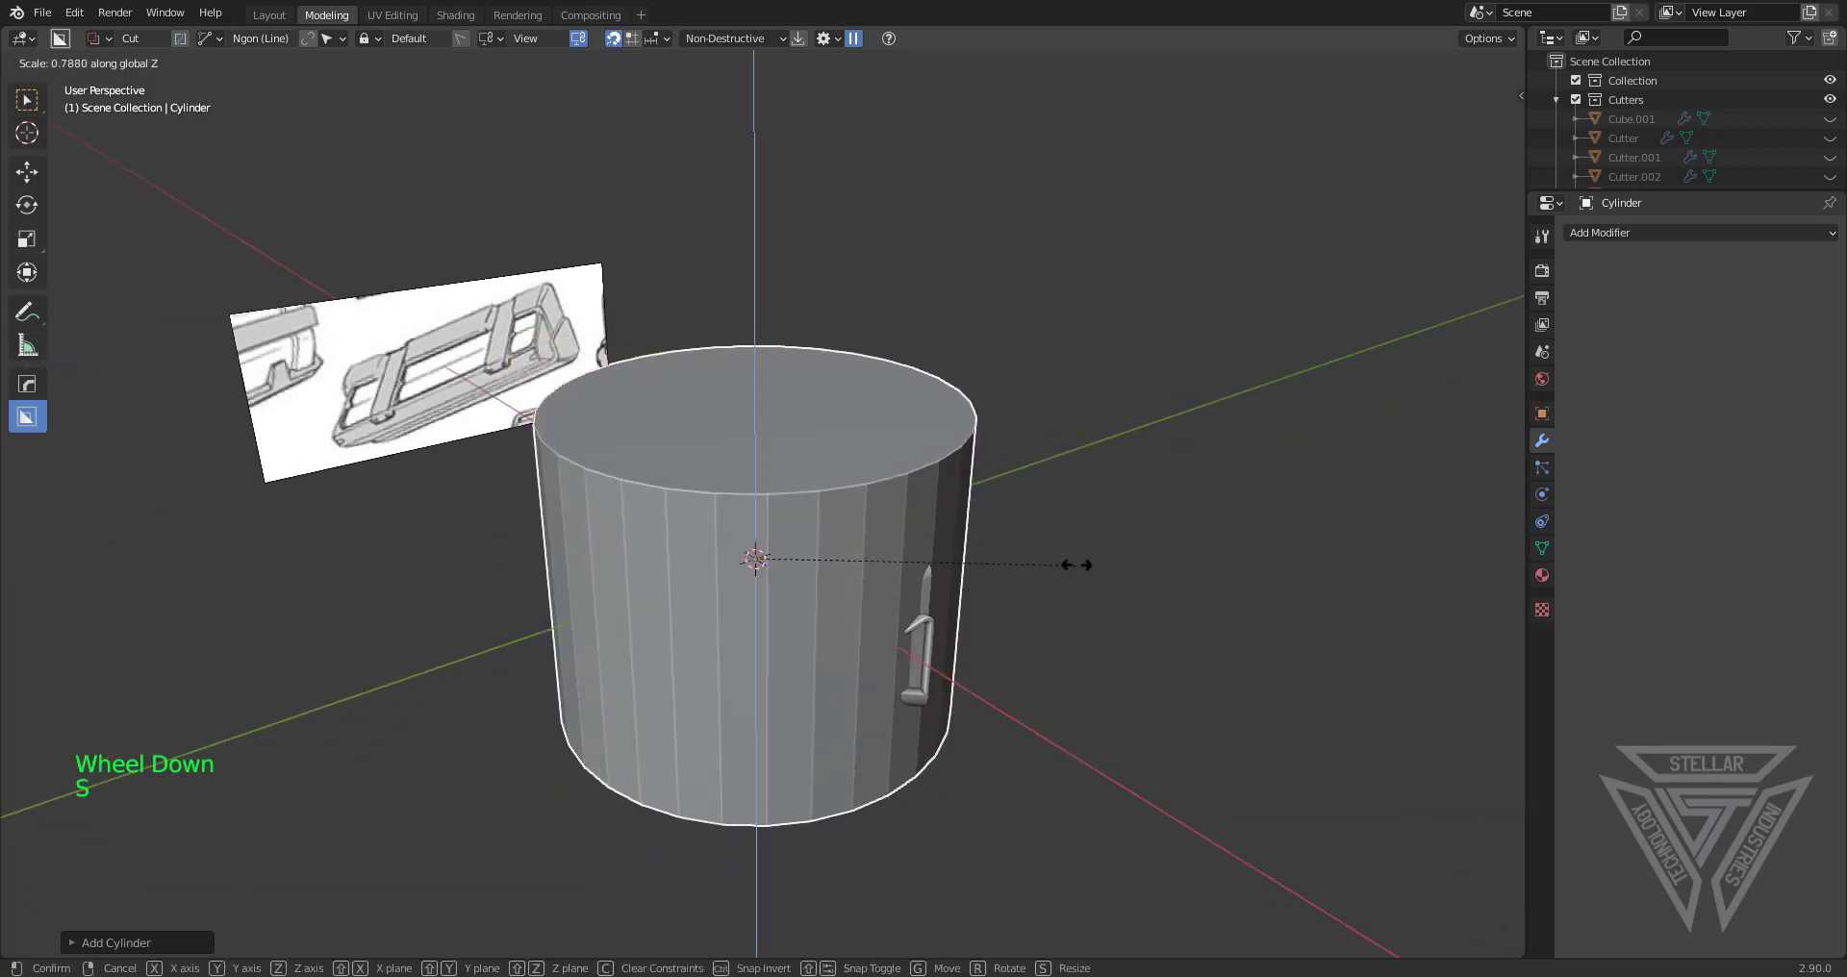
{"action": "left_click", "coordinate": [881, 547]}
{"action": "key", "text": "Tab"}
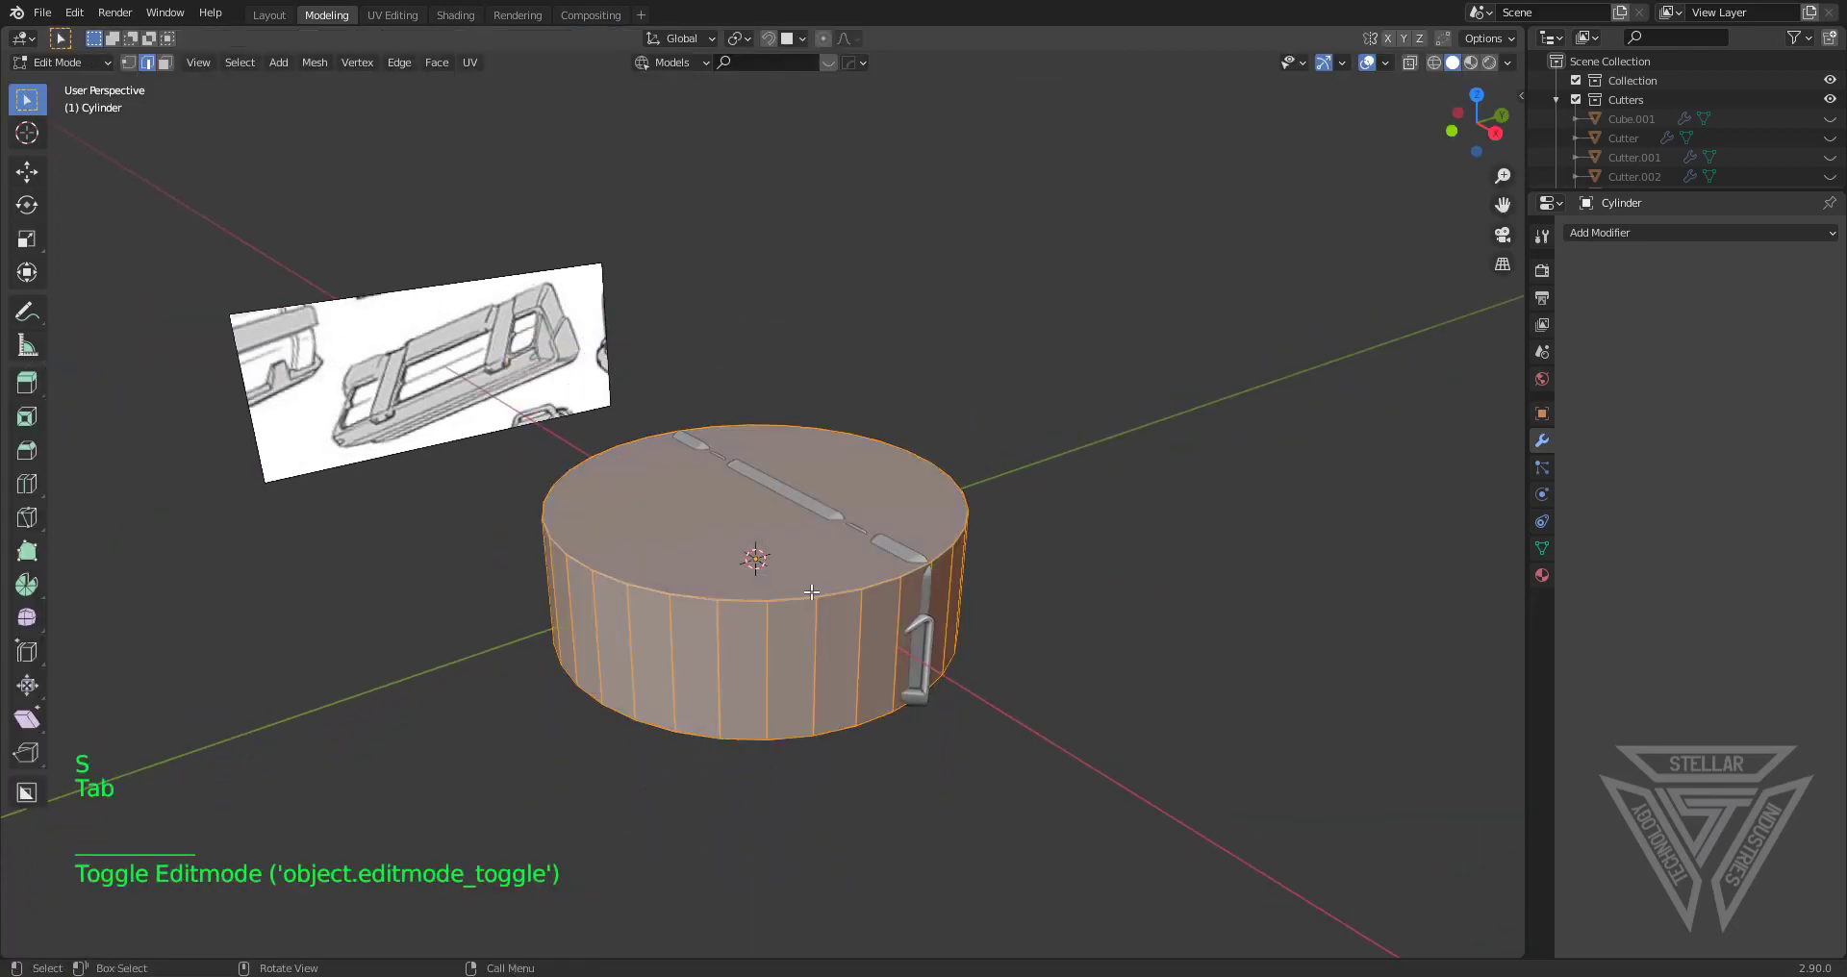
{"action": "left_click", "coordinate": [733, 604], "text": "alt"}
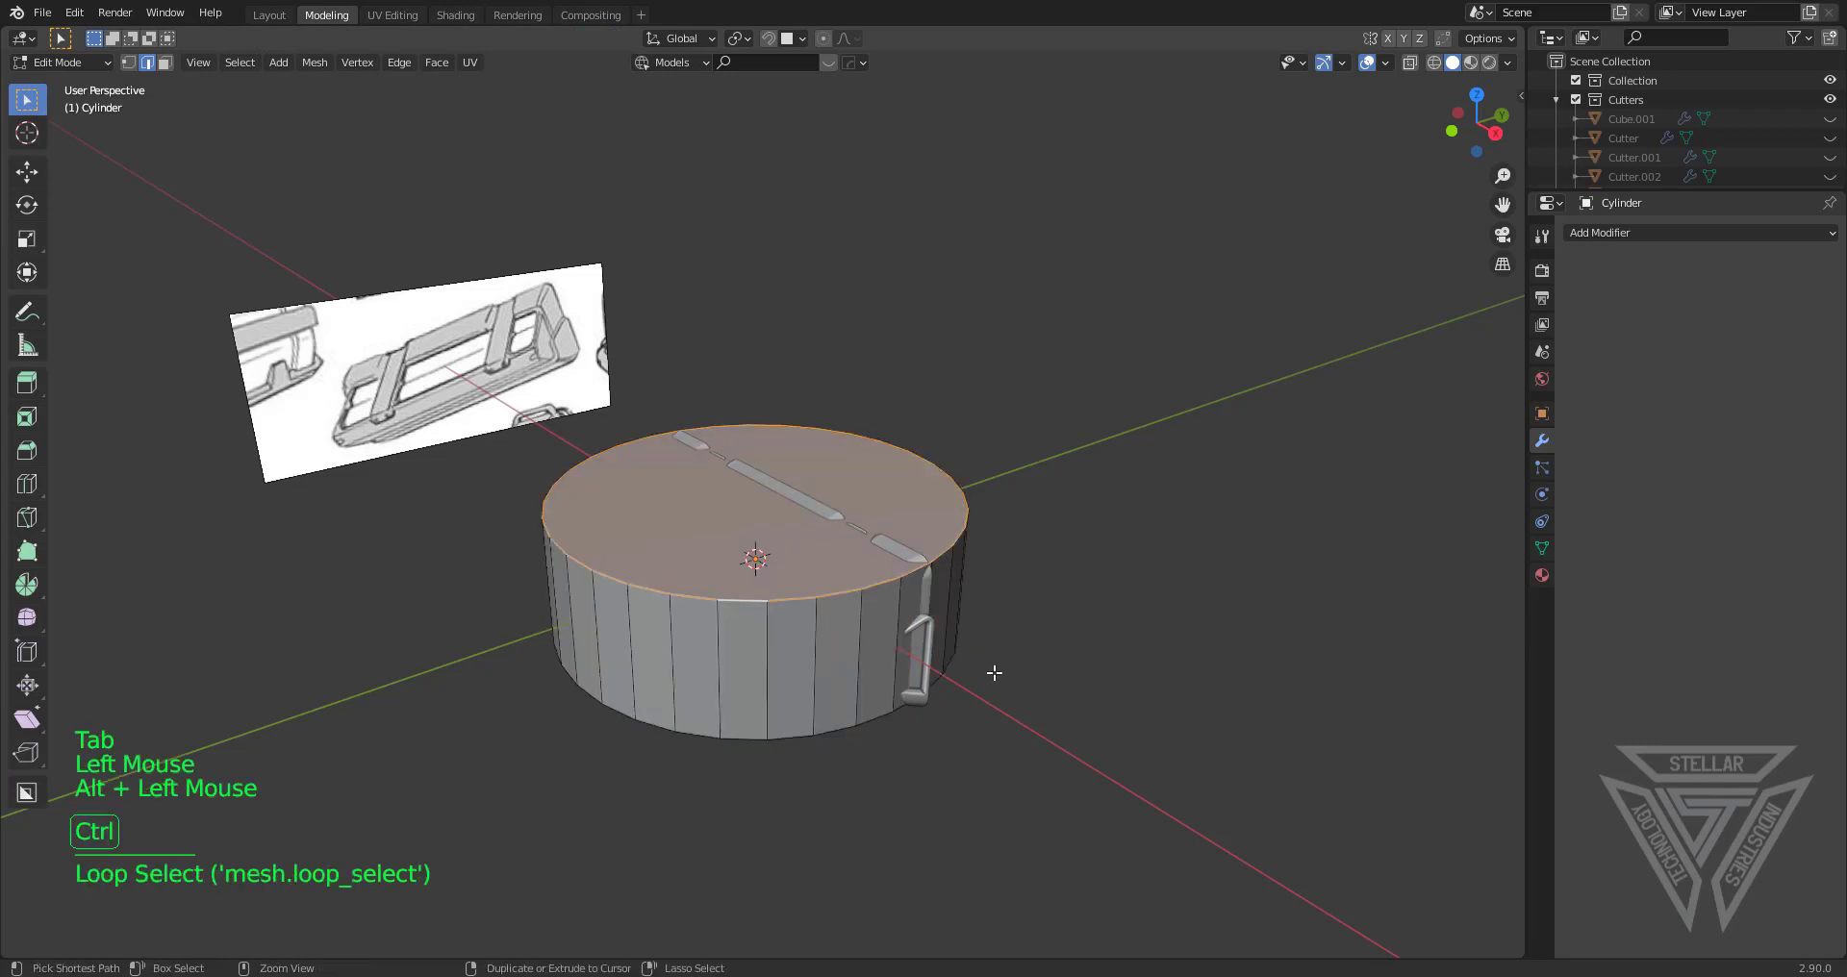
{"action": "key", "text": "ctrl+b"}
{"action": "right_click", "coordinate": [1071, 712]}
{"action": "key", "text": "Tab"}
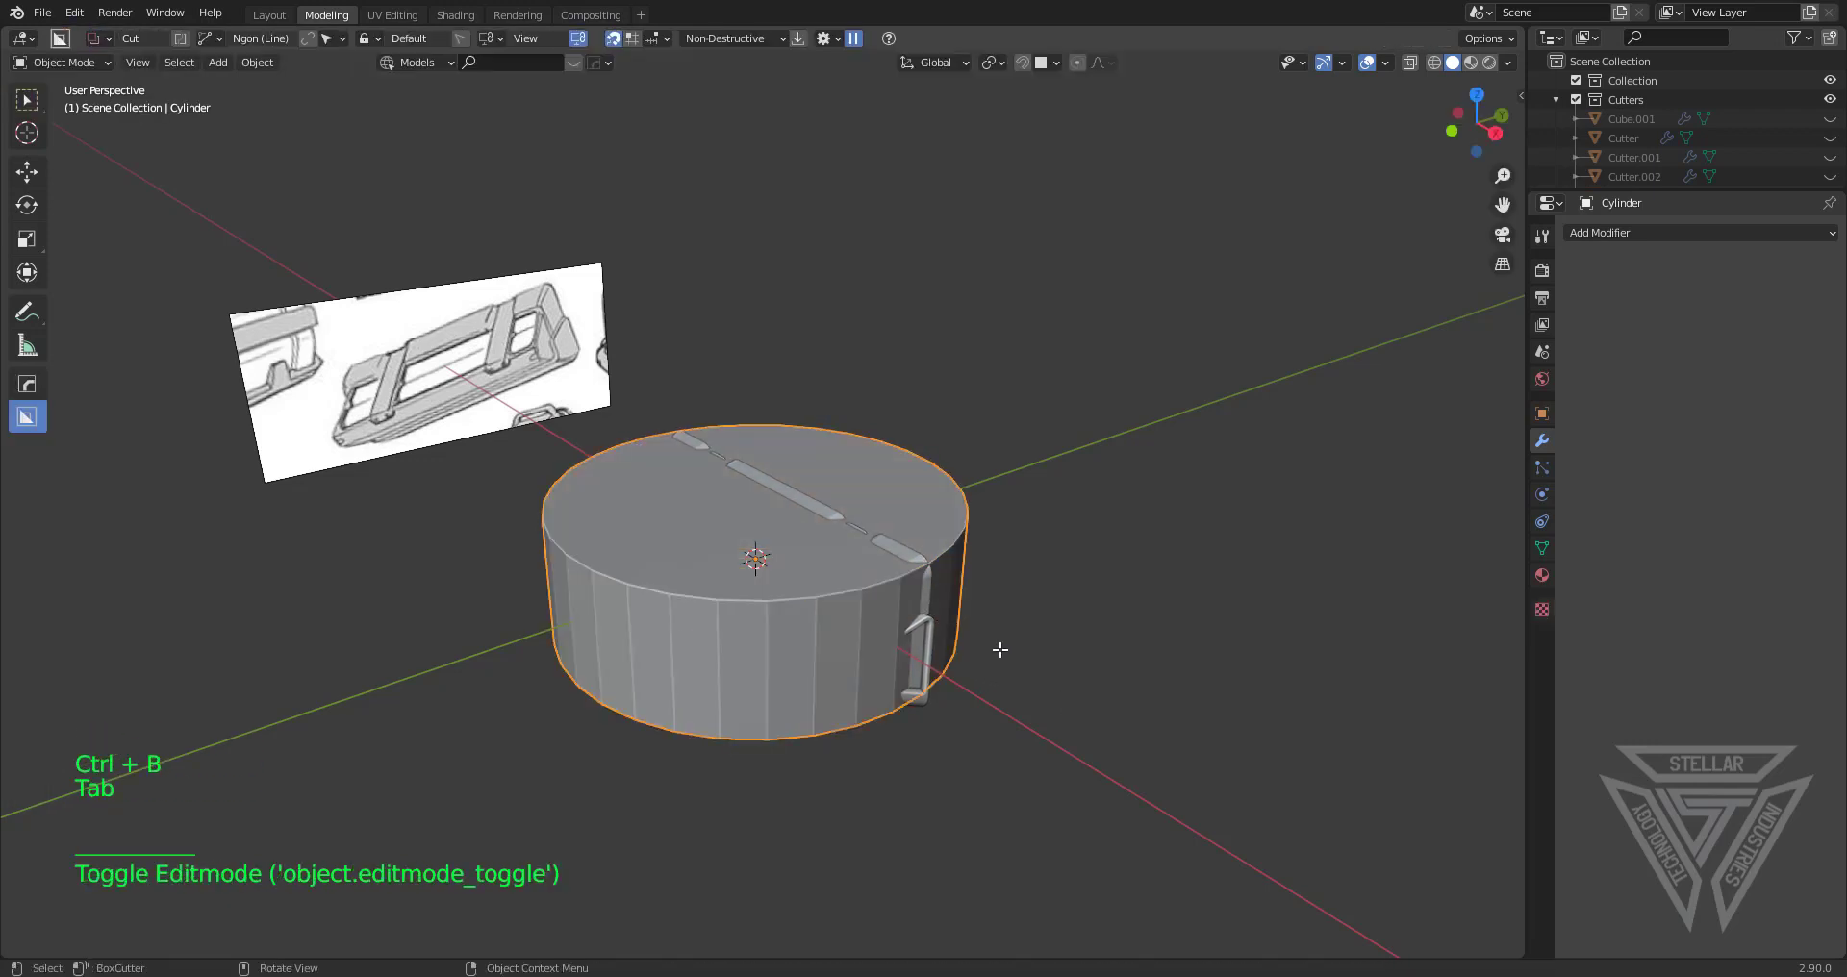
Move the cylinder up above the case and scale it down to a small disc
{"action": "key", "text": "g"}
{"action": "left_click", "coordinate": [1001, 417]}
{"action": "key", "text": "s"}
{"action": "left_click", "coordinate": [806, 410]}
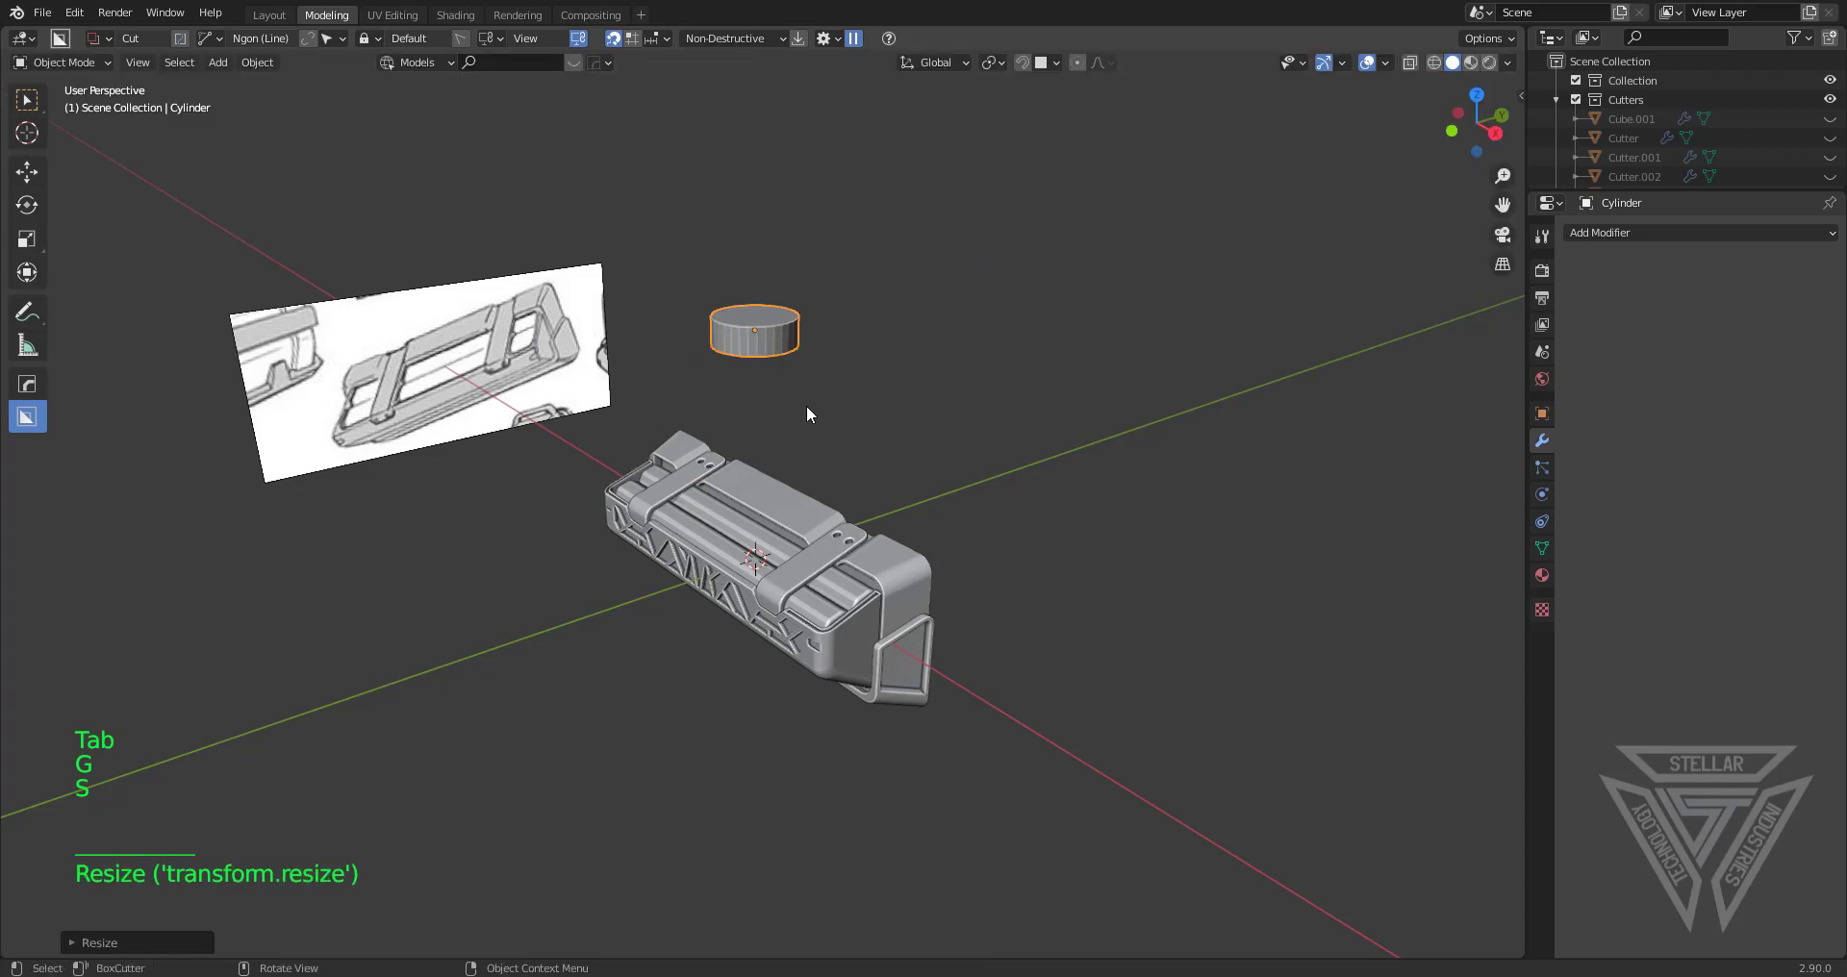
Move the cylinder disc down until it sits just above the case's lid
{"action": "middle_click_drag", "start_coordinate": [806, 406], "coordinate": [793, 512], "text": "shift"}
{"action": "key", "text": "g"}
{"action": "left_click", "coordinate": [795, 625]}
{"action": "scroll", "coordinate": [794, 627], "scroll_direction": "up", "scroll_amount": 7}
{"action": "middle_click_drag", "start_coordinate": [795, 628], "coordinate": [1039, 487], "text": "shift"}
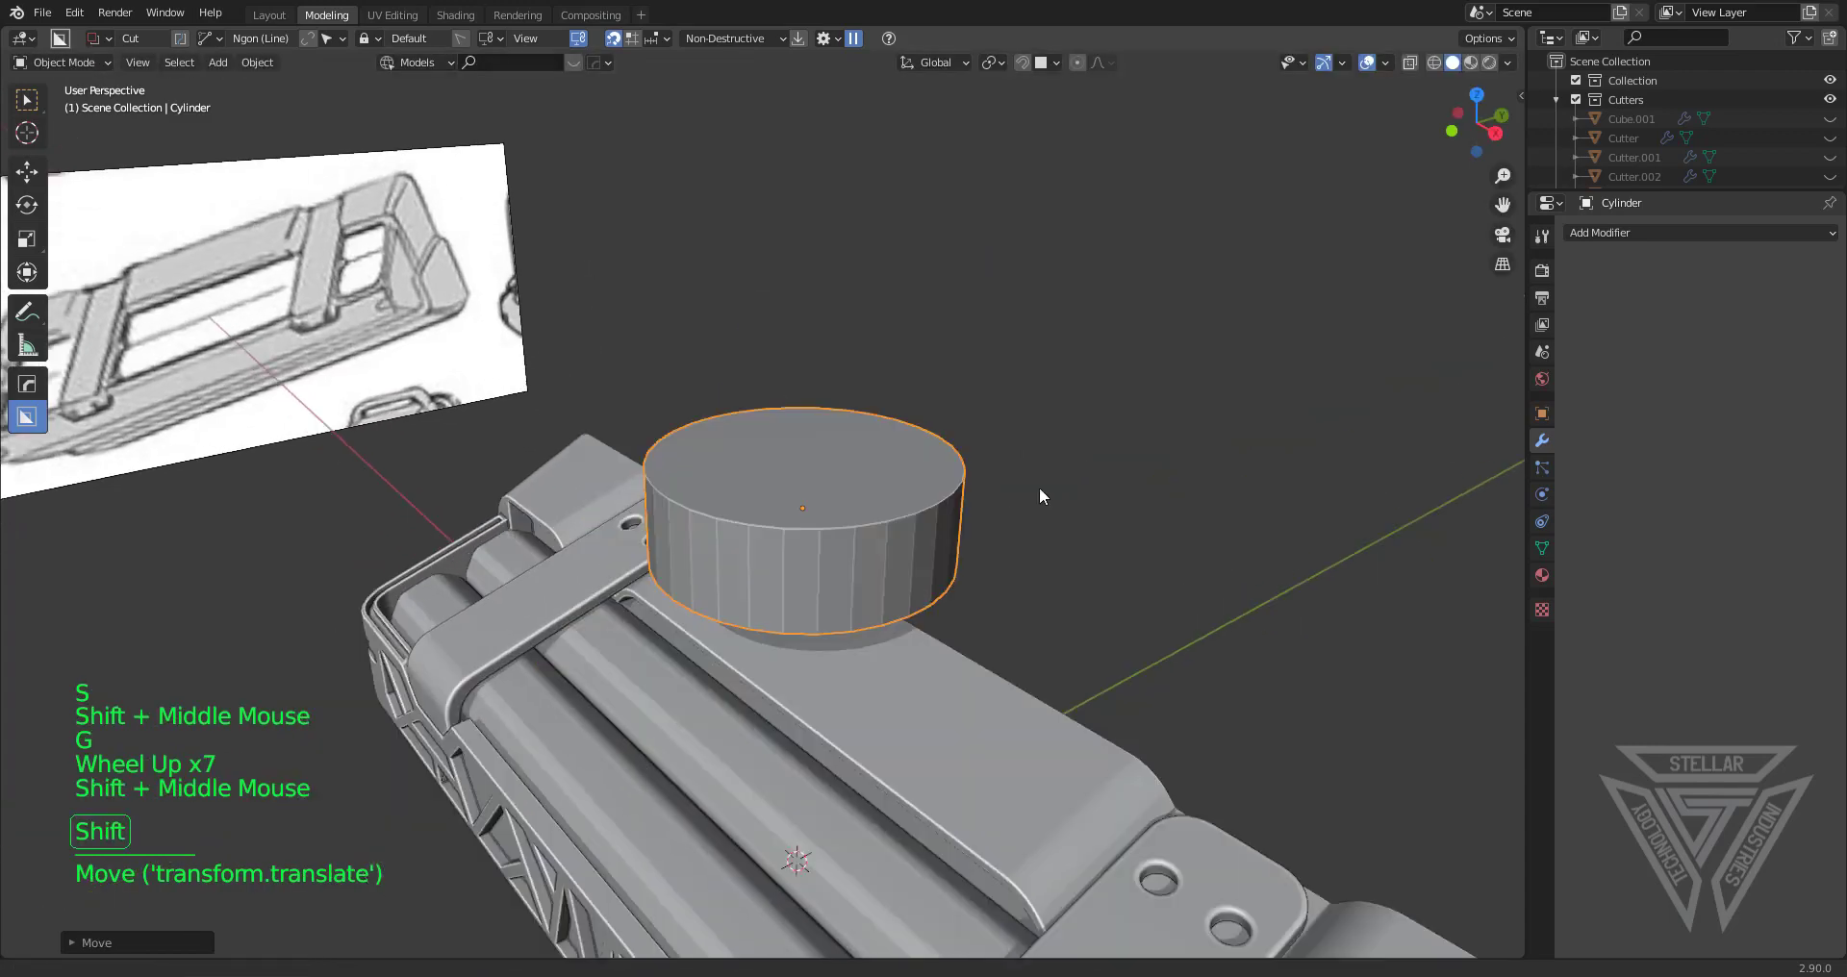
{"action": "scroll", "coordinate": [887, 580], "scroll_direction": "up", "scroll_amount": 2}
{"action": "middle_click_drag", "start_coordinate": [887, 580], "coordinate": [798, 546], "text": "shift"}
Apply the disc's scale and bevel its upper rim with 8 segments into a wide rounded dome
{"action": "key", "text": "Tab"}
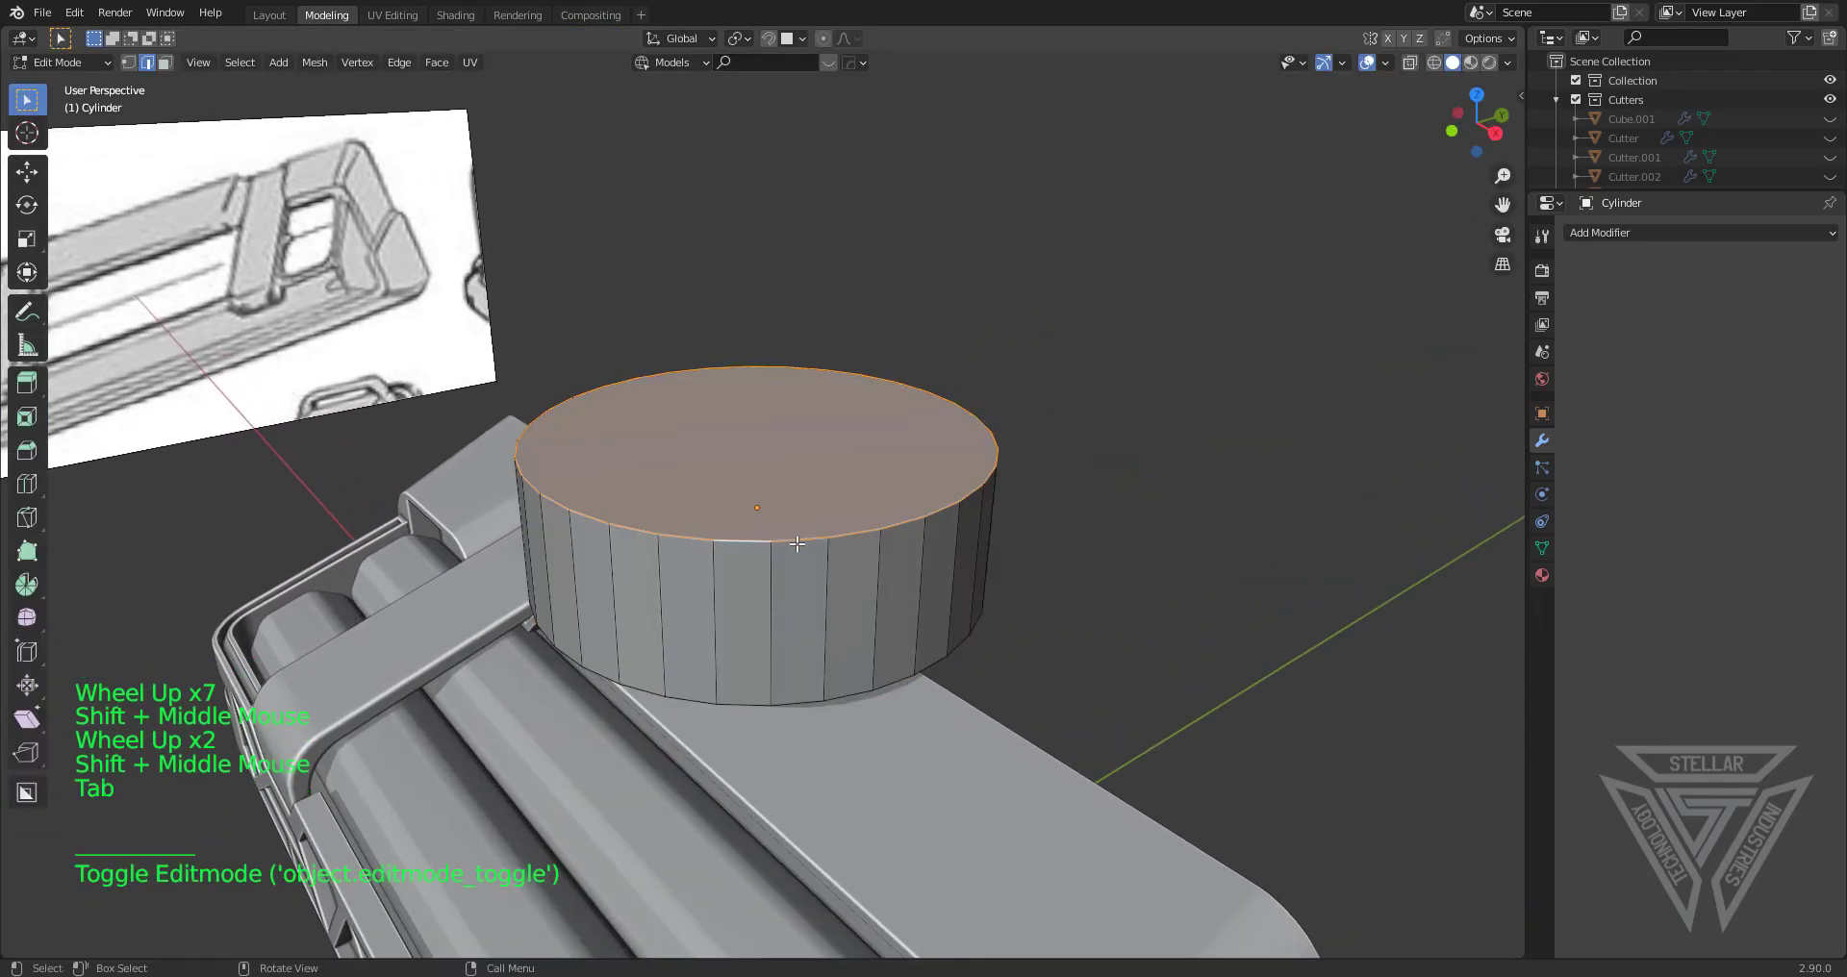
{"action": "key", "text": "Tab"}
{"action": "key", "text": "ctrl+a"}
{"action": "left_click", "coordinate": [788, 548]}
{"action": "key", "text": "Tab"}
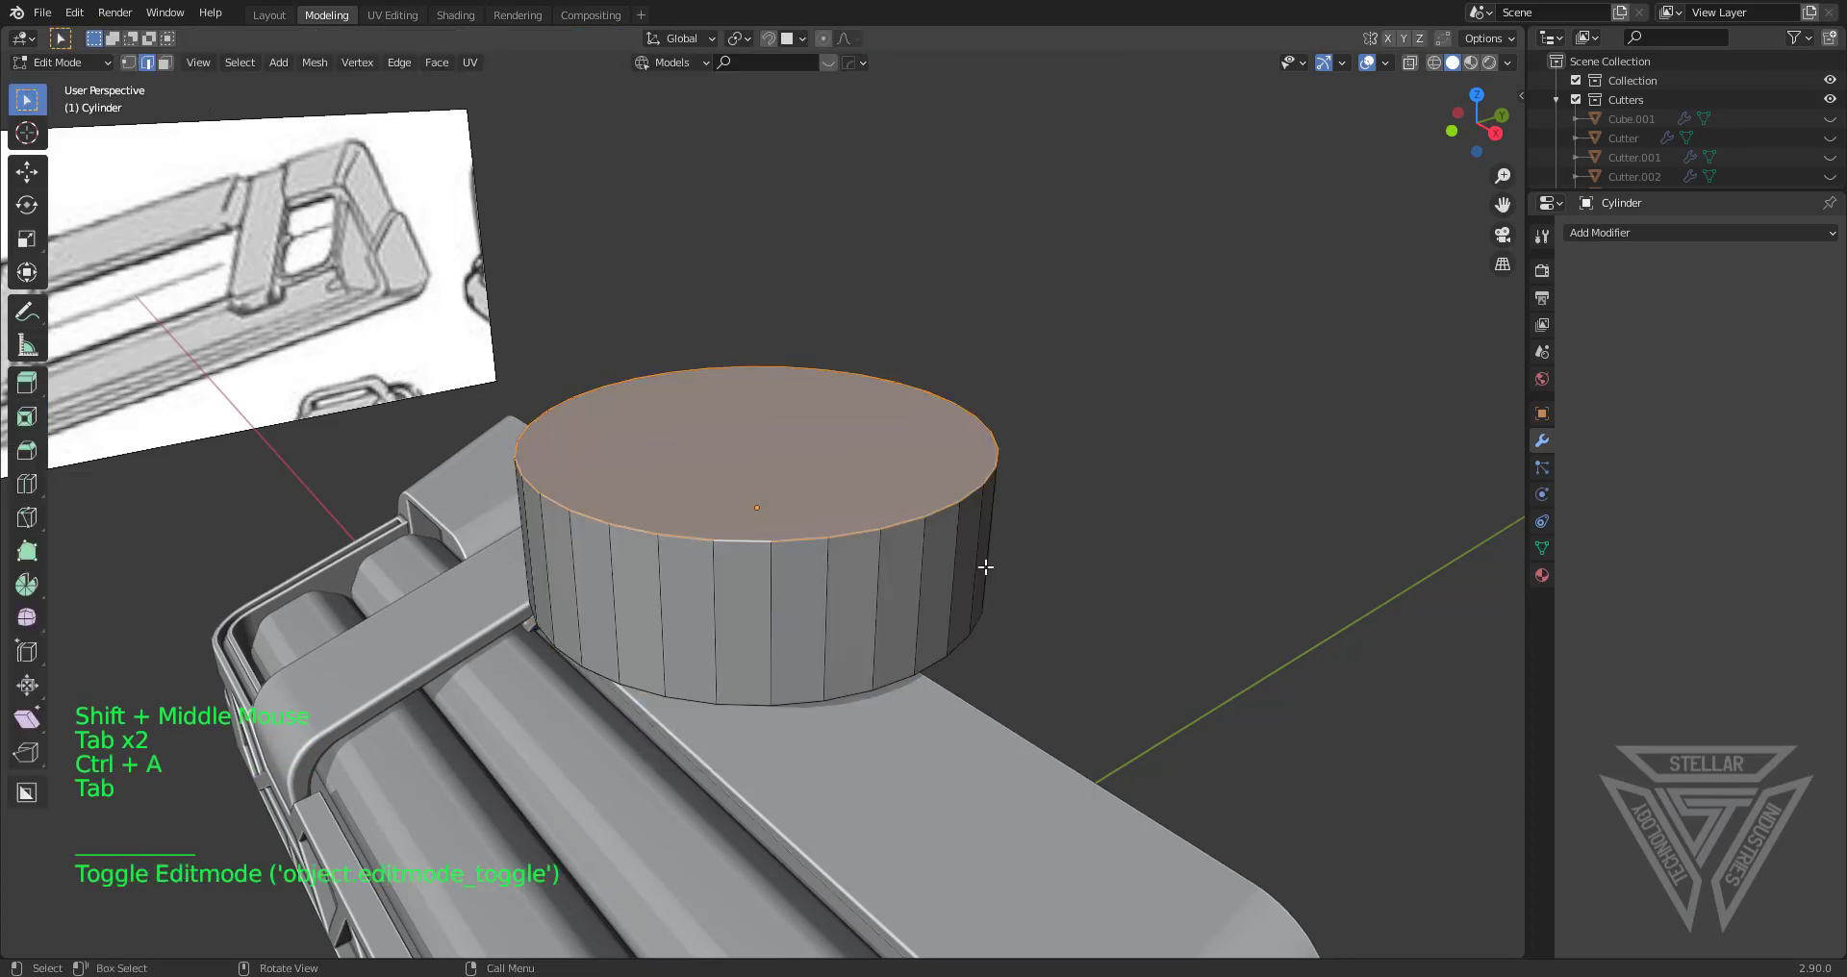
{"action": "key", "text": "ctrl+b"}
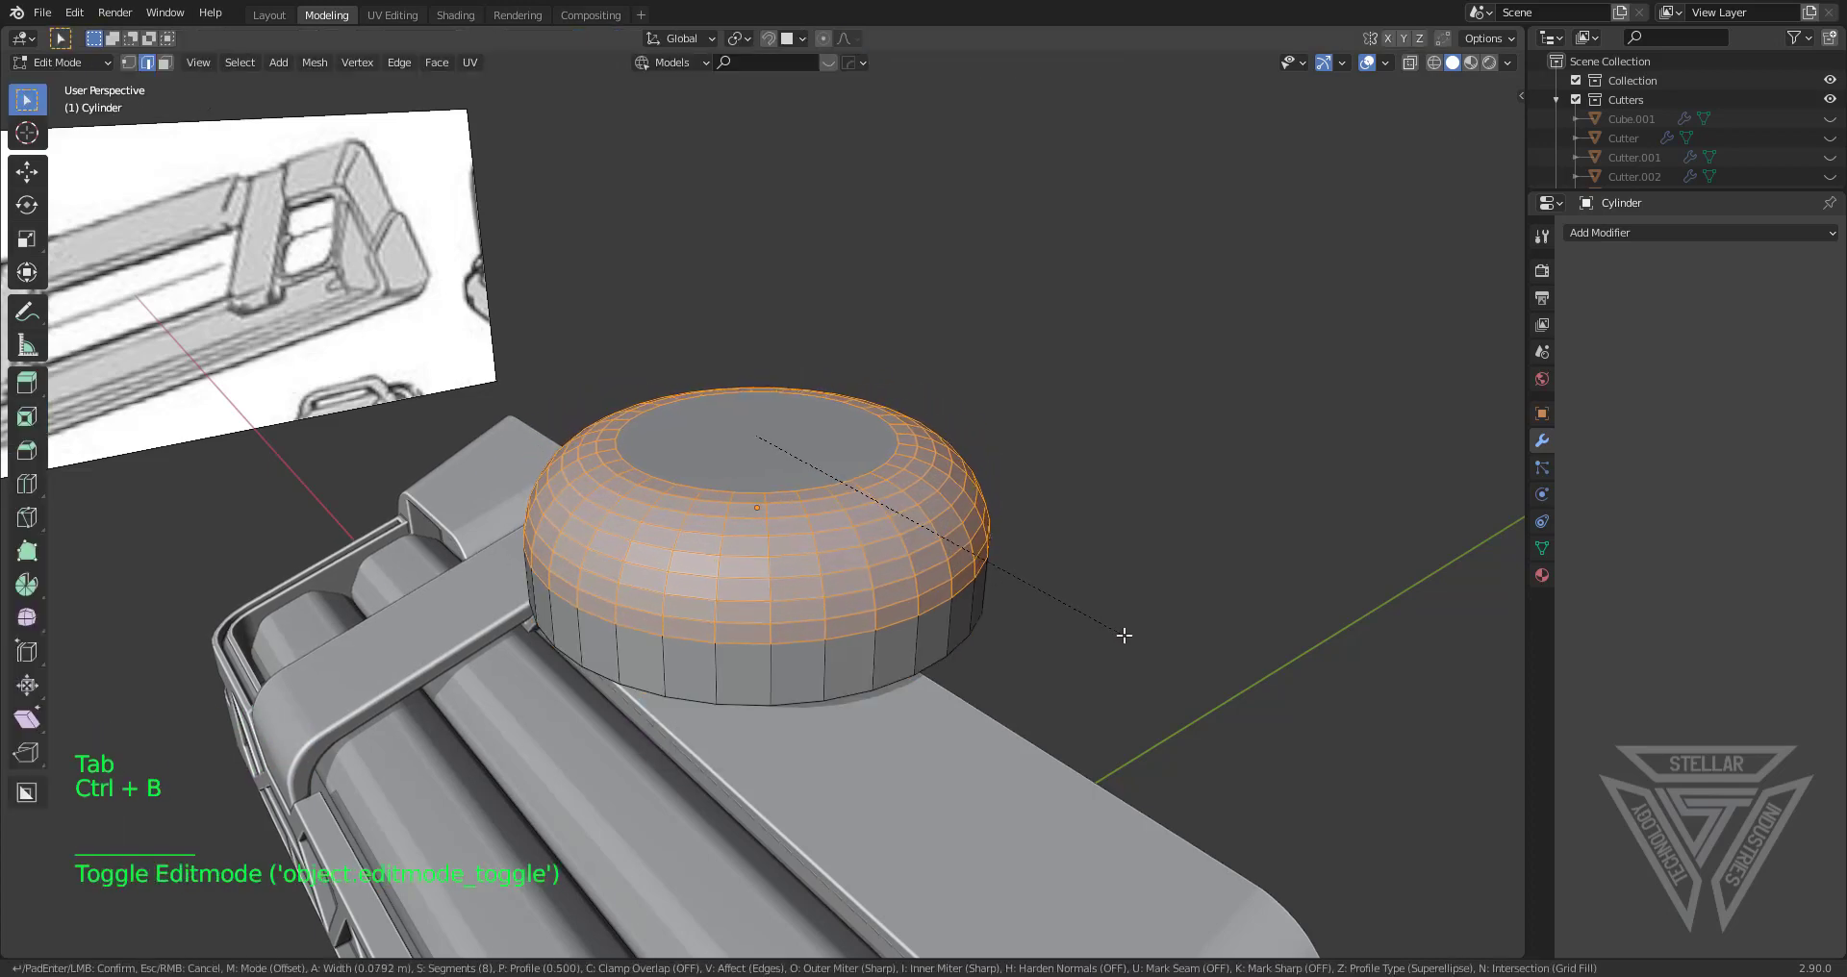
{"action": "left_click", "coordinate": [1031, 556]}
{"action": "key", "text": "Tab"}
{"action": "scroll", "coordinate": [897, 500], "scroll_direction": "down", "scroll_amount": 2}
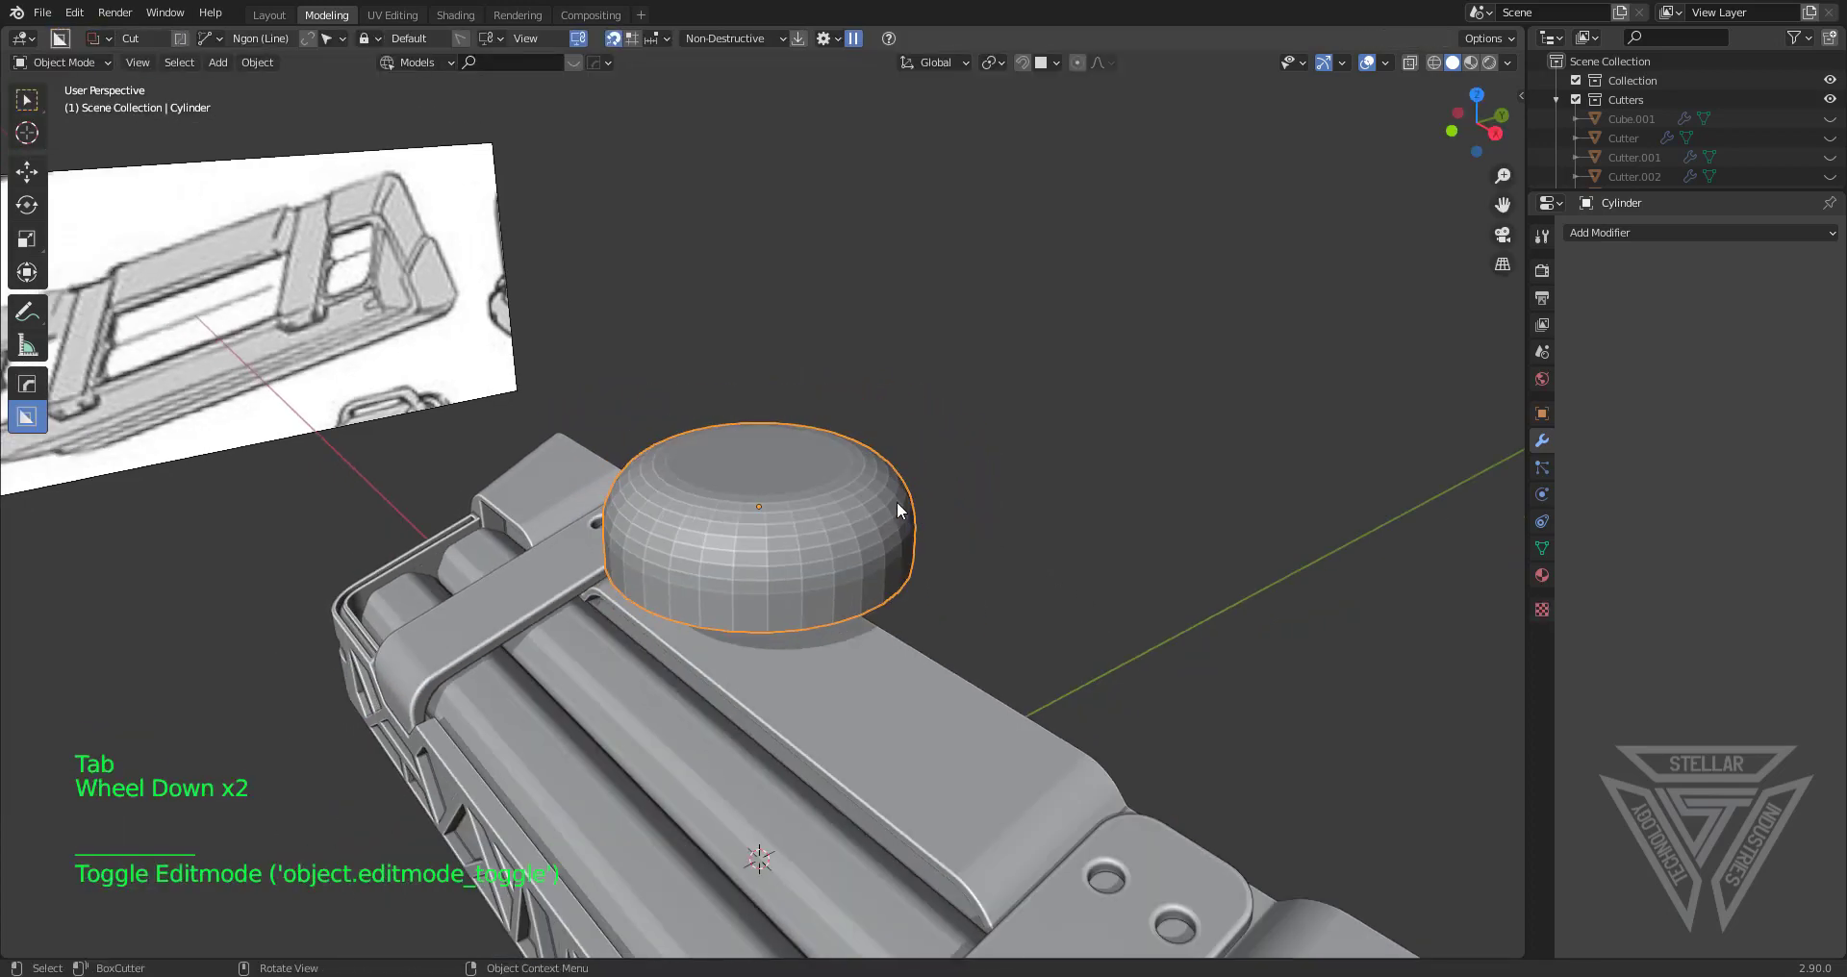
Add a new cylinder mesh with 8 vertices
{"action": "key", "text": "shift+a"}
{"action": "mouse_move", "coordinate": [896, 500]}
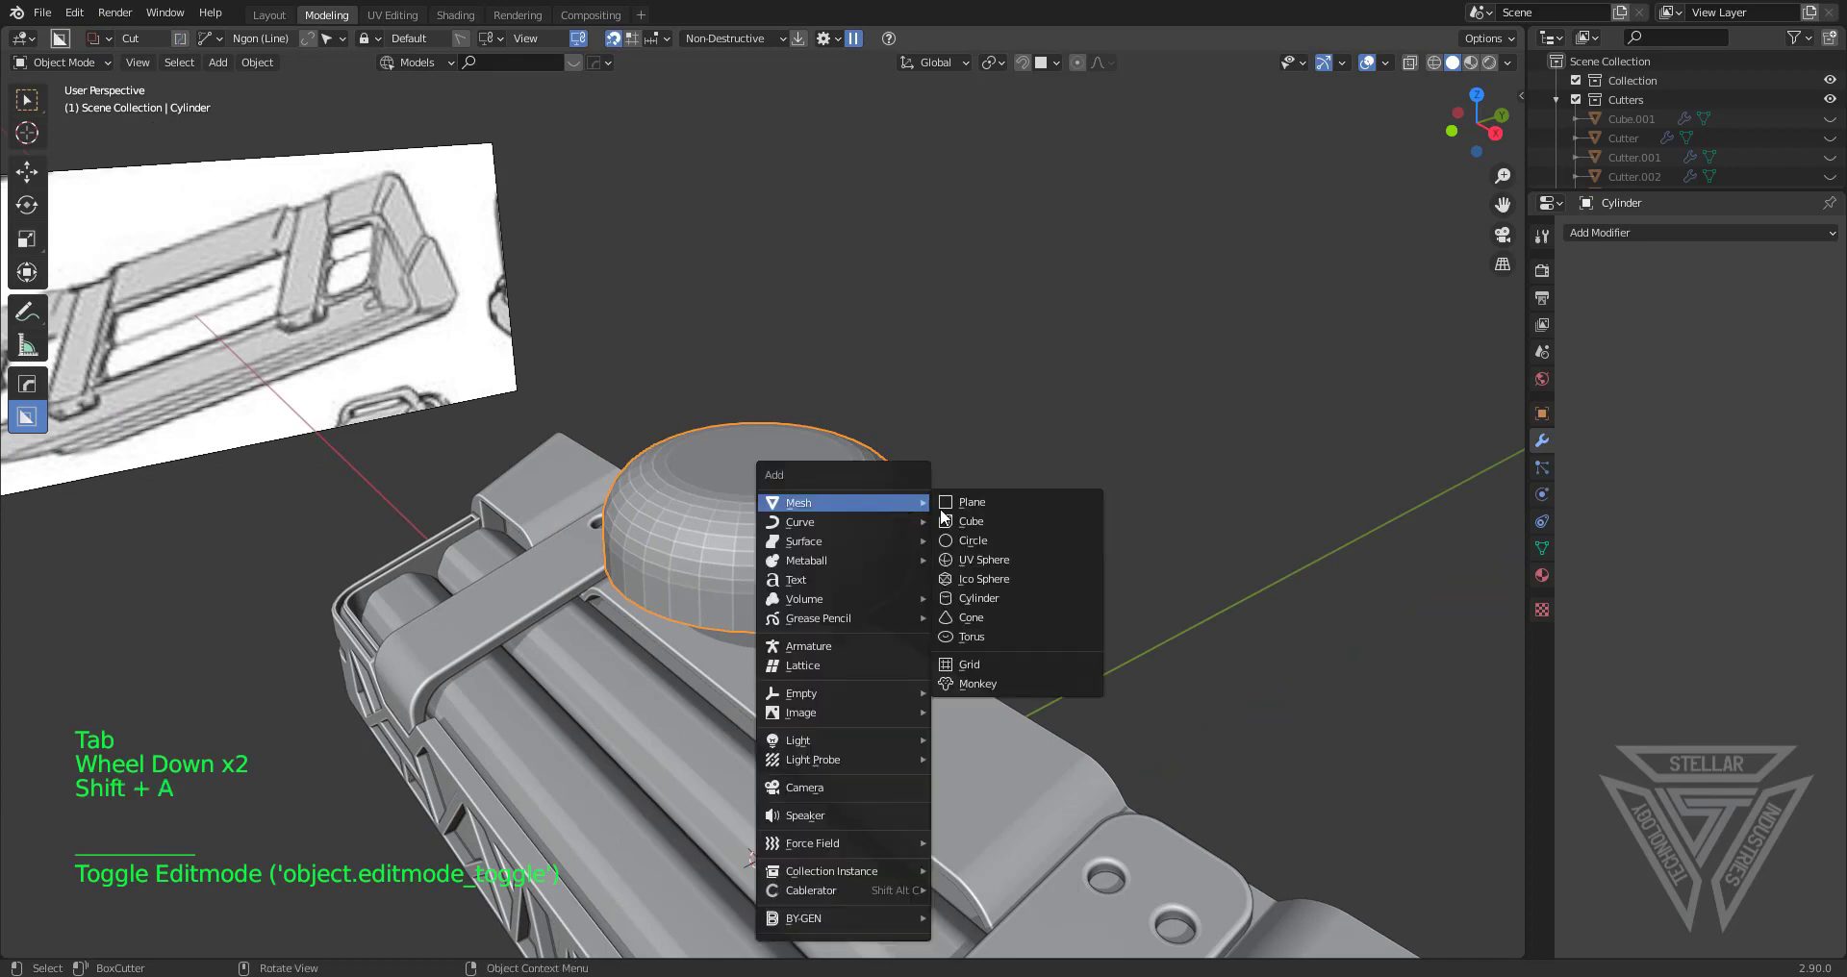
{"action": "left_click", "coordinate": [1025, 599]}
{"action": "left_click", "coordinate": [91, 943]}
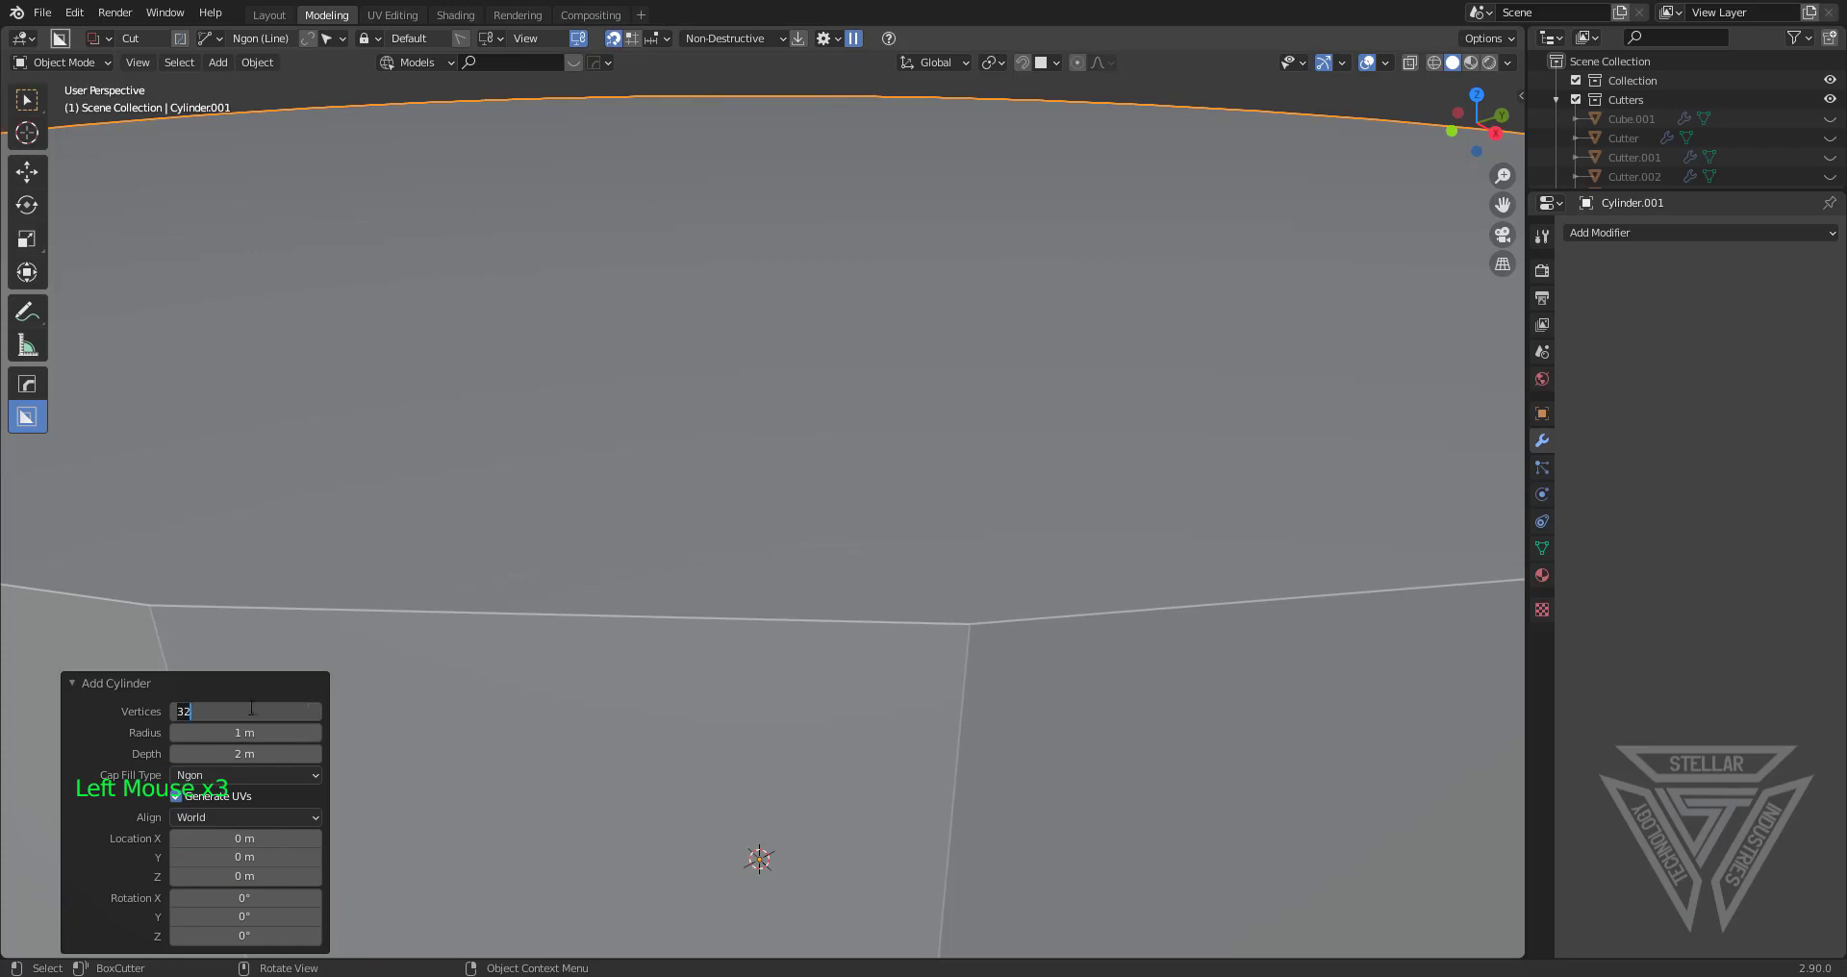
{"action": "key", "text": "Return"}
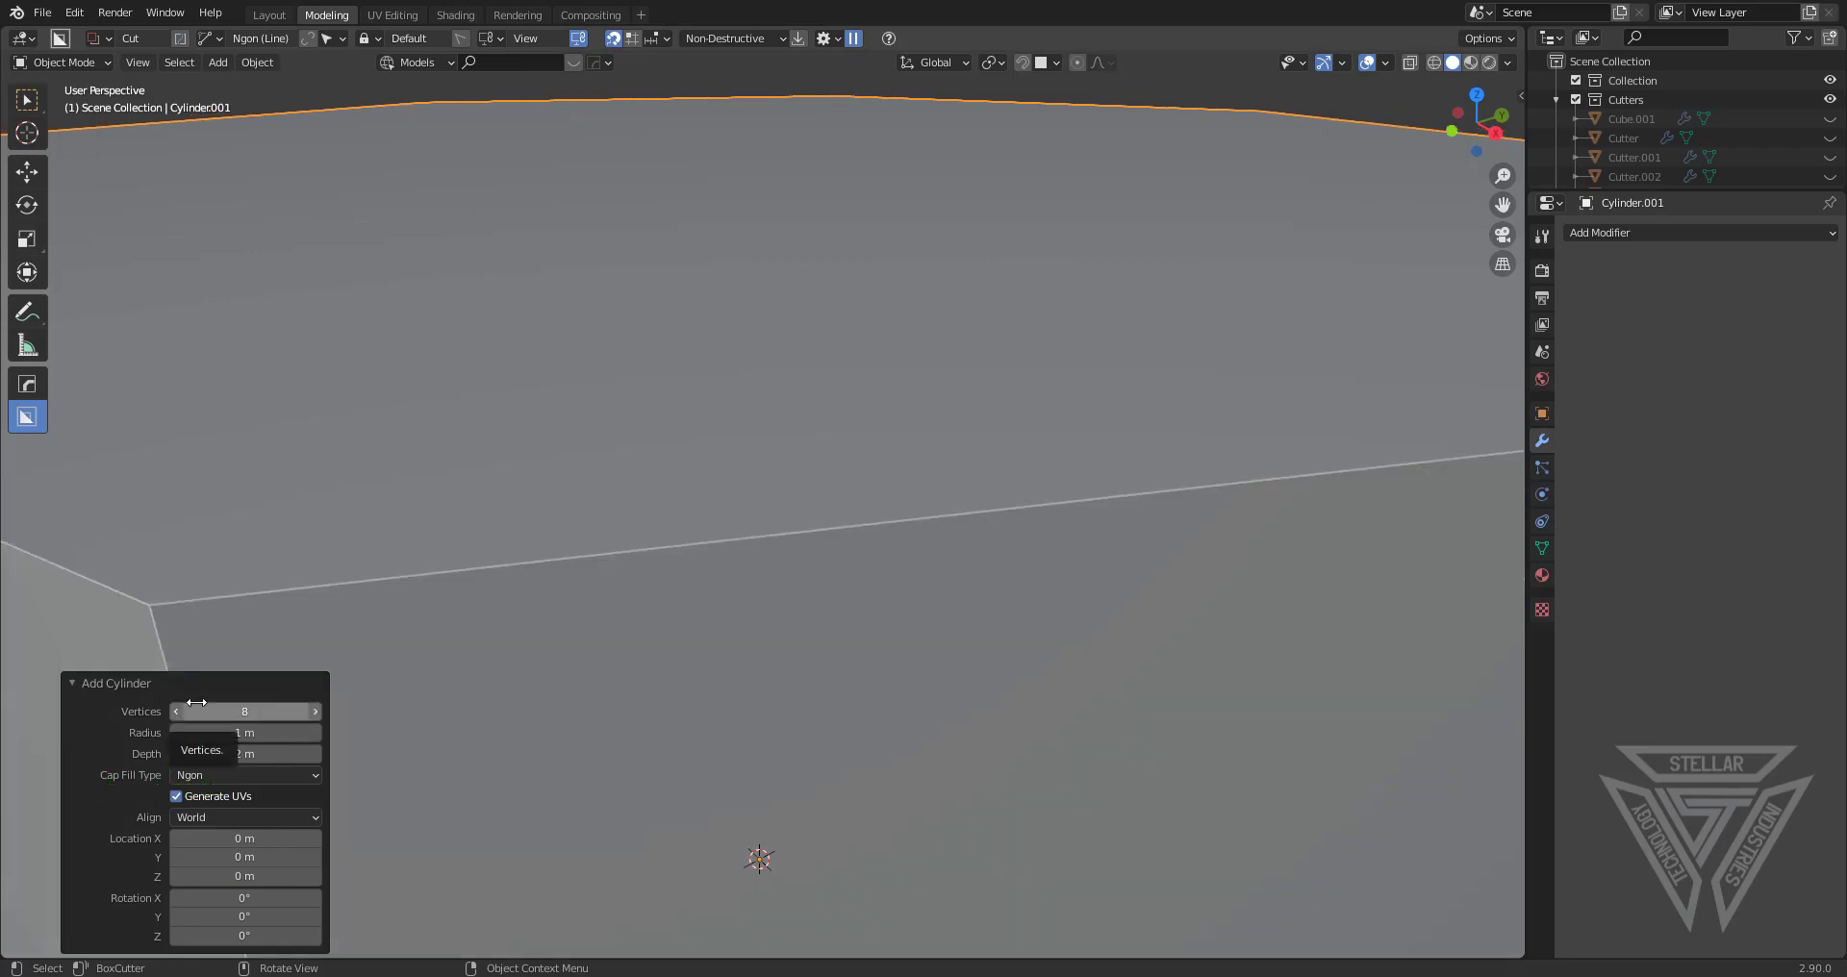
{"action": "left_click", "coordinate": [71, 684]}
{"action": "scroll", "coordinate": [621, 614], "scroll_direction": "down", "scroll_amount": 5}
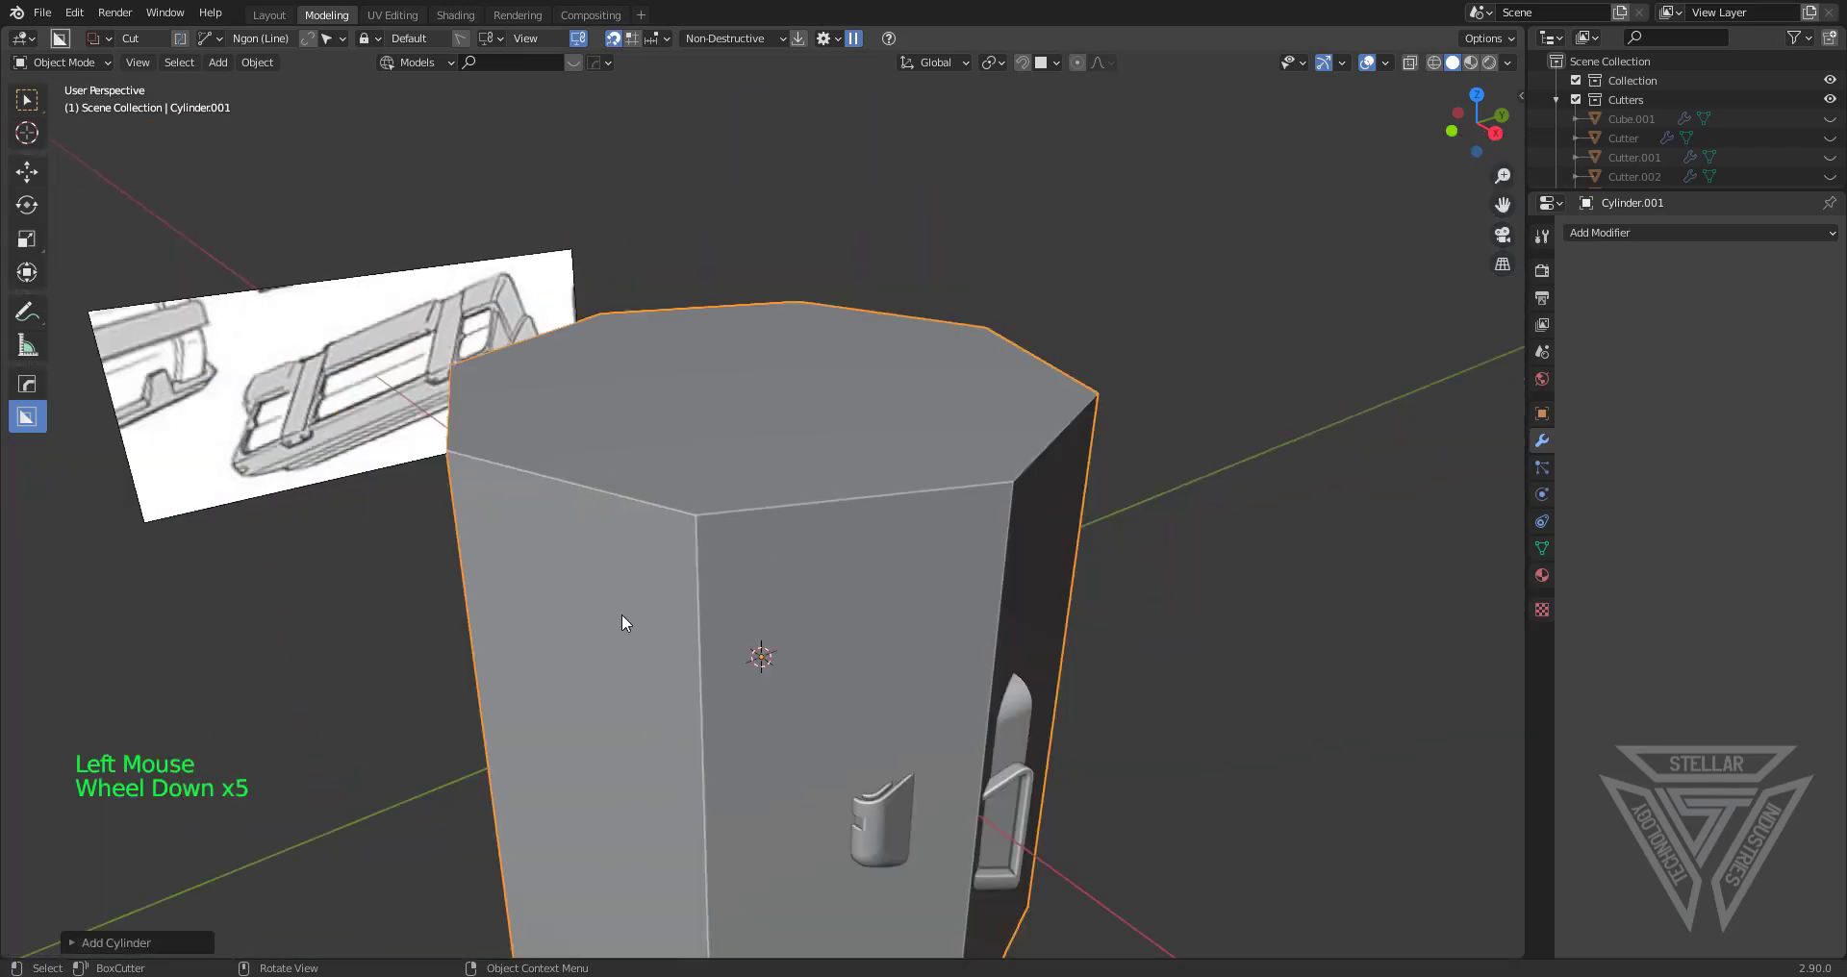
Scale the octagonal cylinder down and place it so its lower part sinks into the domed disc's top
{"action": "key", "text": "s"}
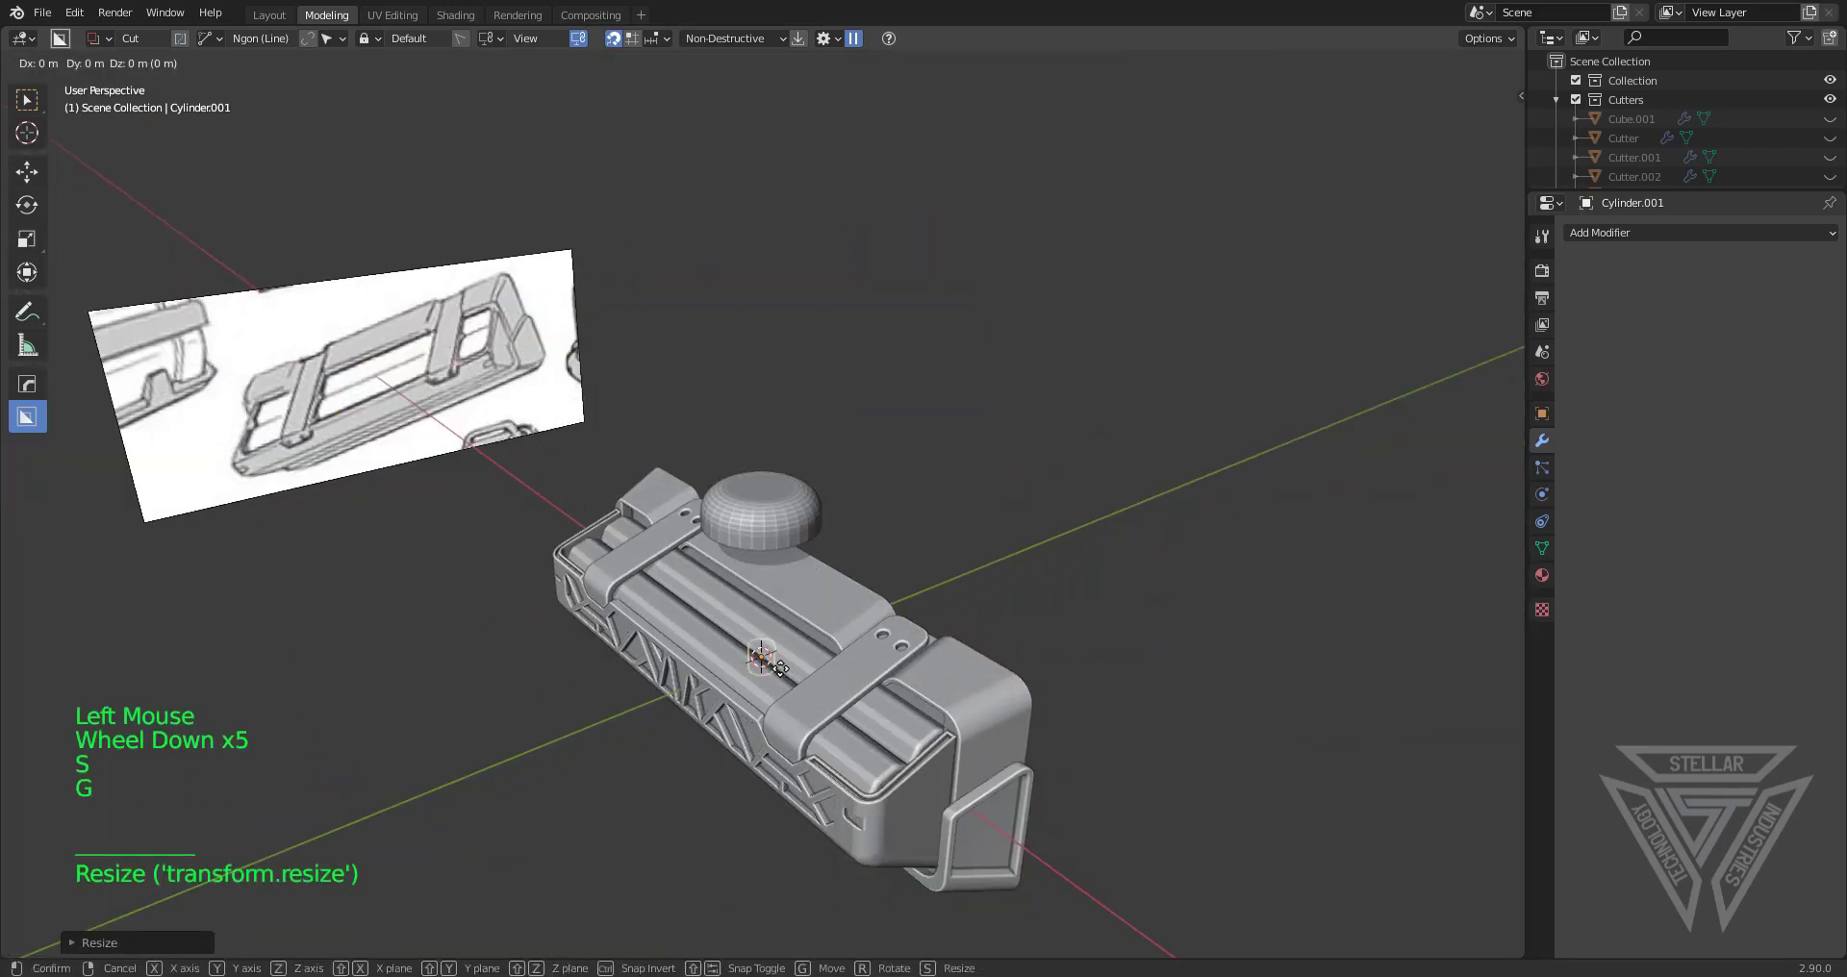
{"action": "left_click", "coordinate": [797, 511]}
{"action": "key", "text": "s"}
{"action": "left_click", "coordinate": [835, 529]}
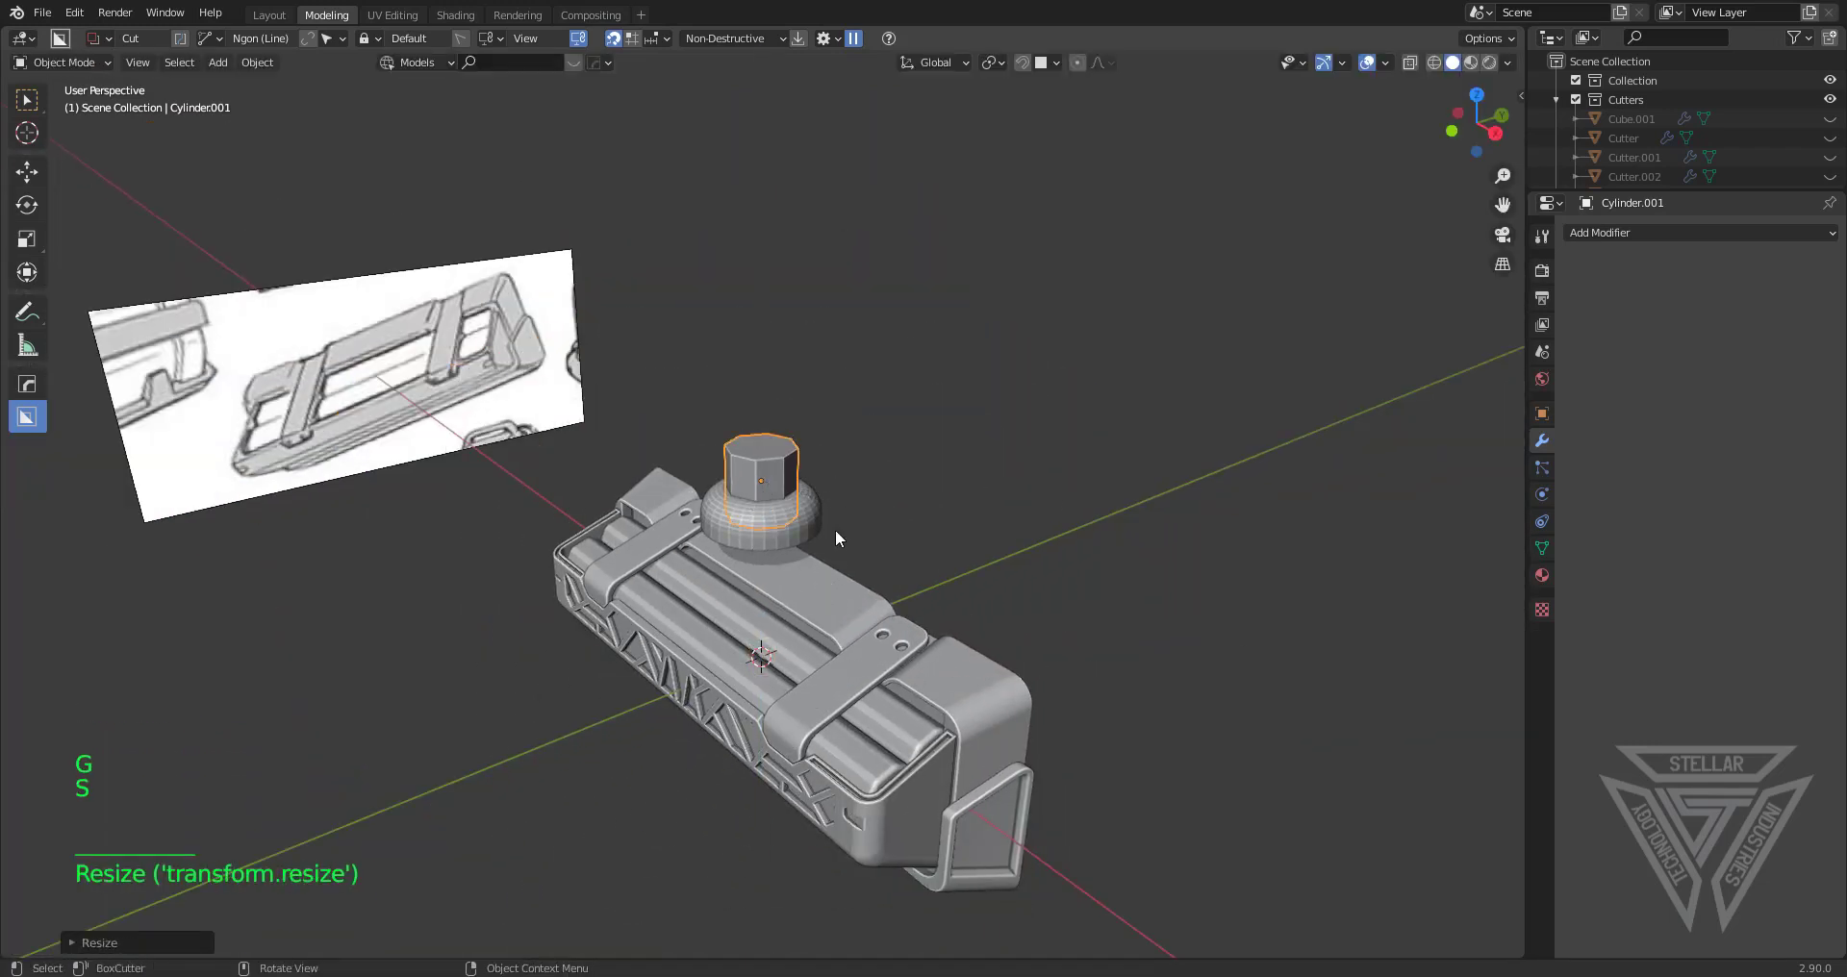
{"action": "scroll", "coordinate": [822, 554], "scroll_direction": "up", "scroll_amount": 5}
{"action": "middle_click_drag", "start_coordinate": [822, 554], "coordinate": [885, 596], "text": "shift"}
{"action": "middle_click_drag", "start_coordinate": [886, 597], "coordinate": [1044, 639]}
{"action": "scroll", "coordinate": [974, 644], "scroll_direction": "up", "scroll_amount": 3}
{"action": "scroll", "coordinate": [1044, 639], "scroll_direction": "up", "scroll_amount": 2}
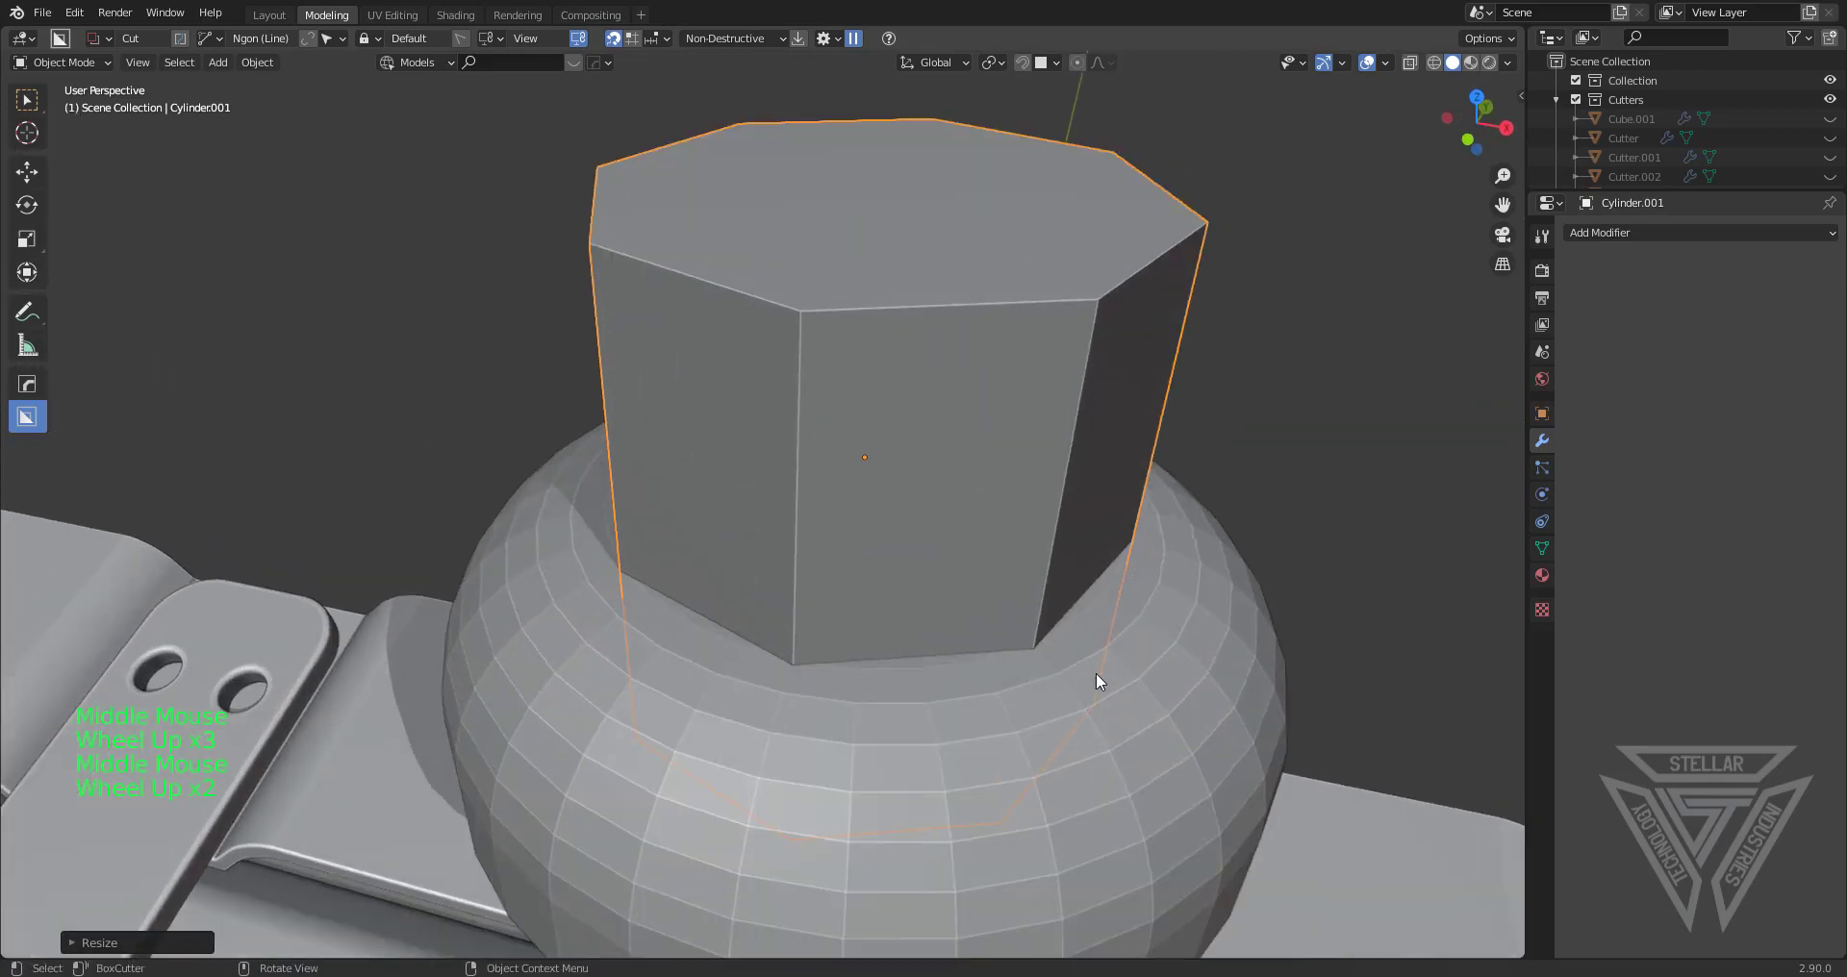
{"action": "key", "text": "s"}
Try to subtract the octagonal cylinder from the domed disc with a Difference boolean, and undo the attempt
{"action": "left_click", "coordinate": [1208, 719], "text": "shift"}
{"action": "middle_click_drag", "start_coordinate": [1212, 719], "coordinate": [1043, 604], "text": "shift"}
{"action": "key", "text": "q"}
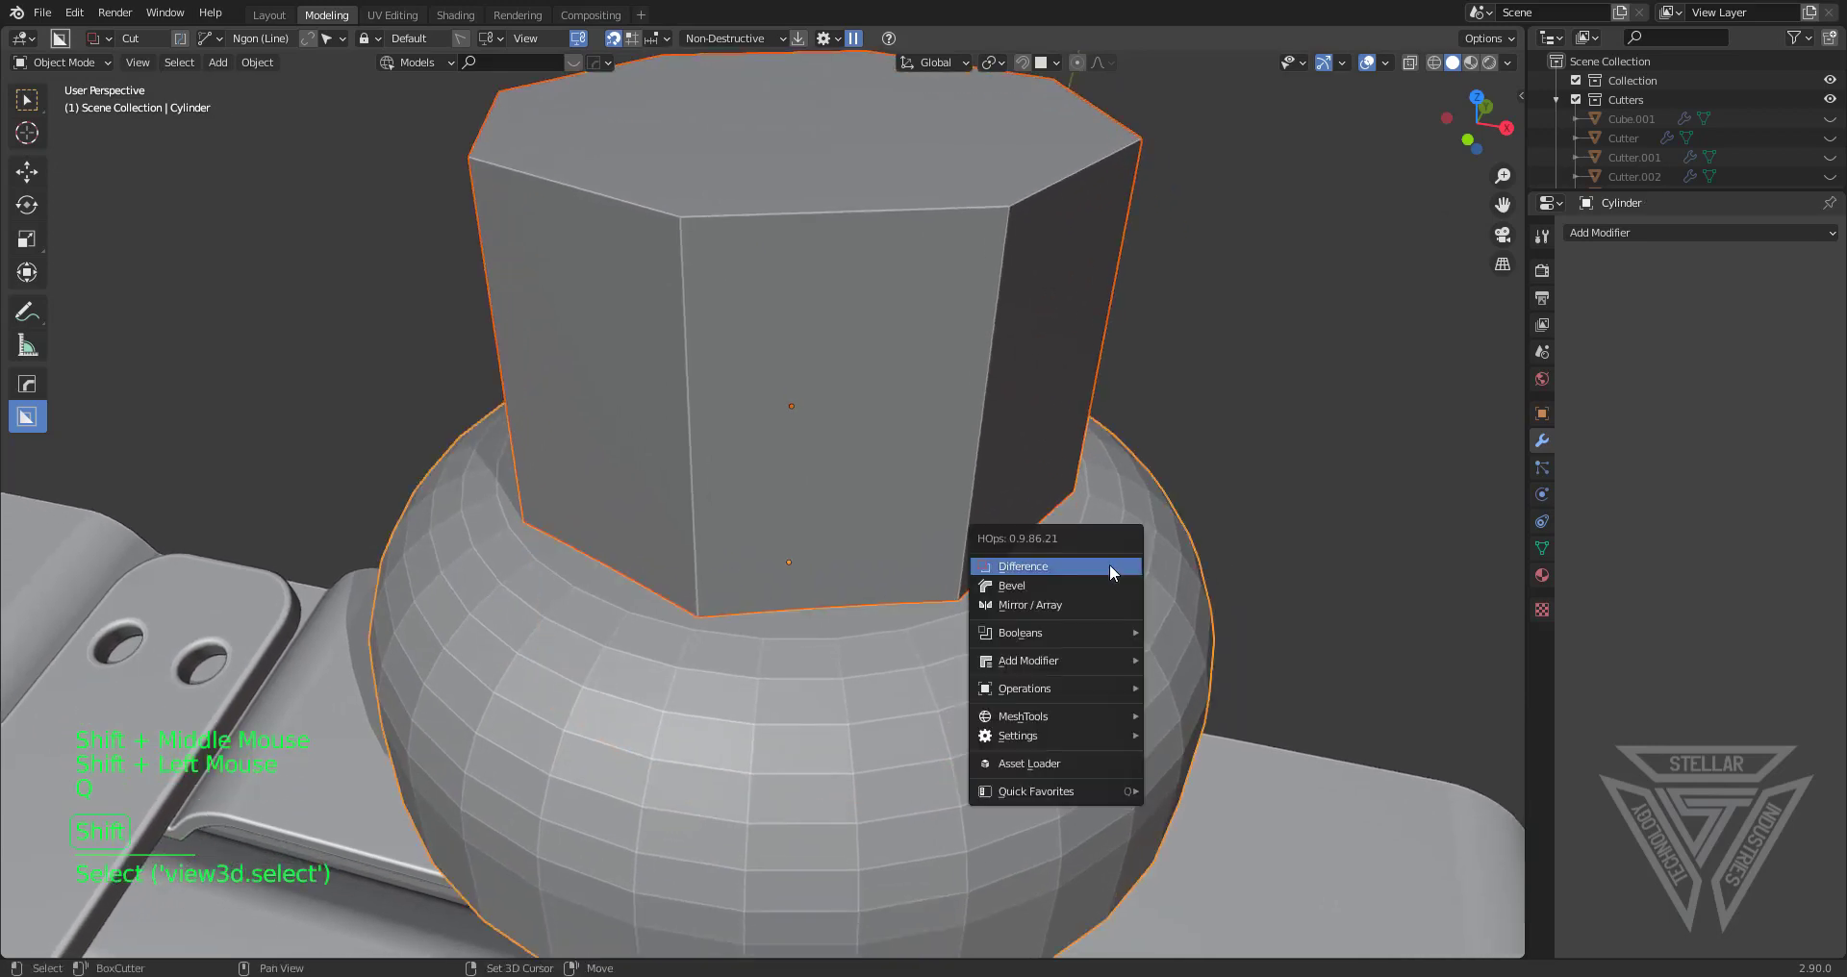
{"action": "left_click", "coordinate": [1110, 566]}
{"action": "scroll", "coordinate": [1110, 565], "scroll_direction": "down", "scroll_amount": 2}
{"action": "middle_click_drag", "start_coordinate": [1111, 566], "coordinate": [1133, 610]}
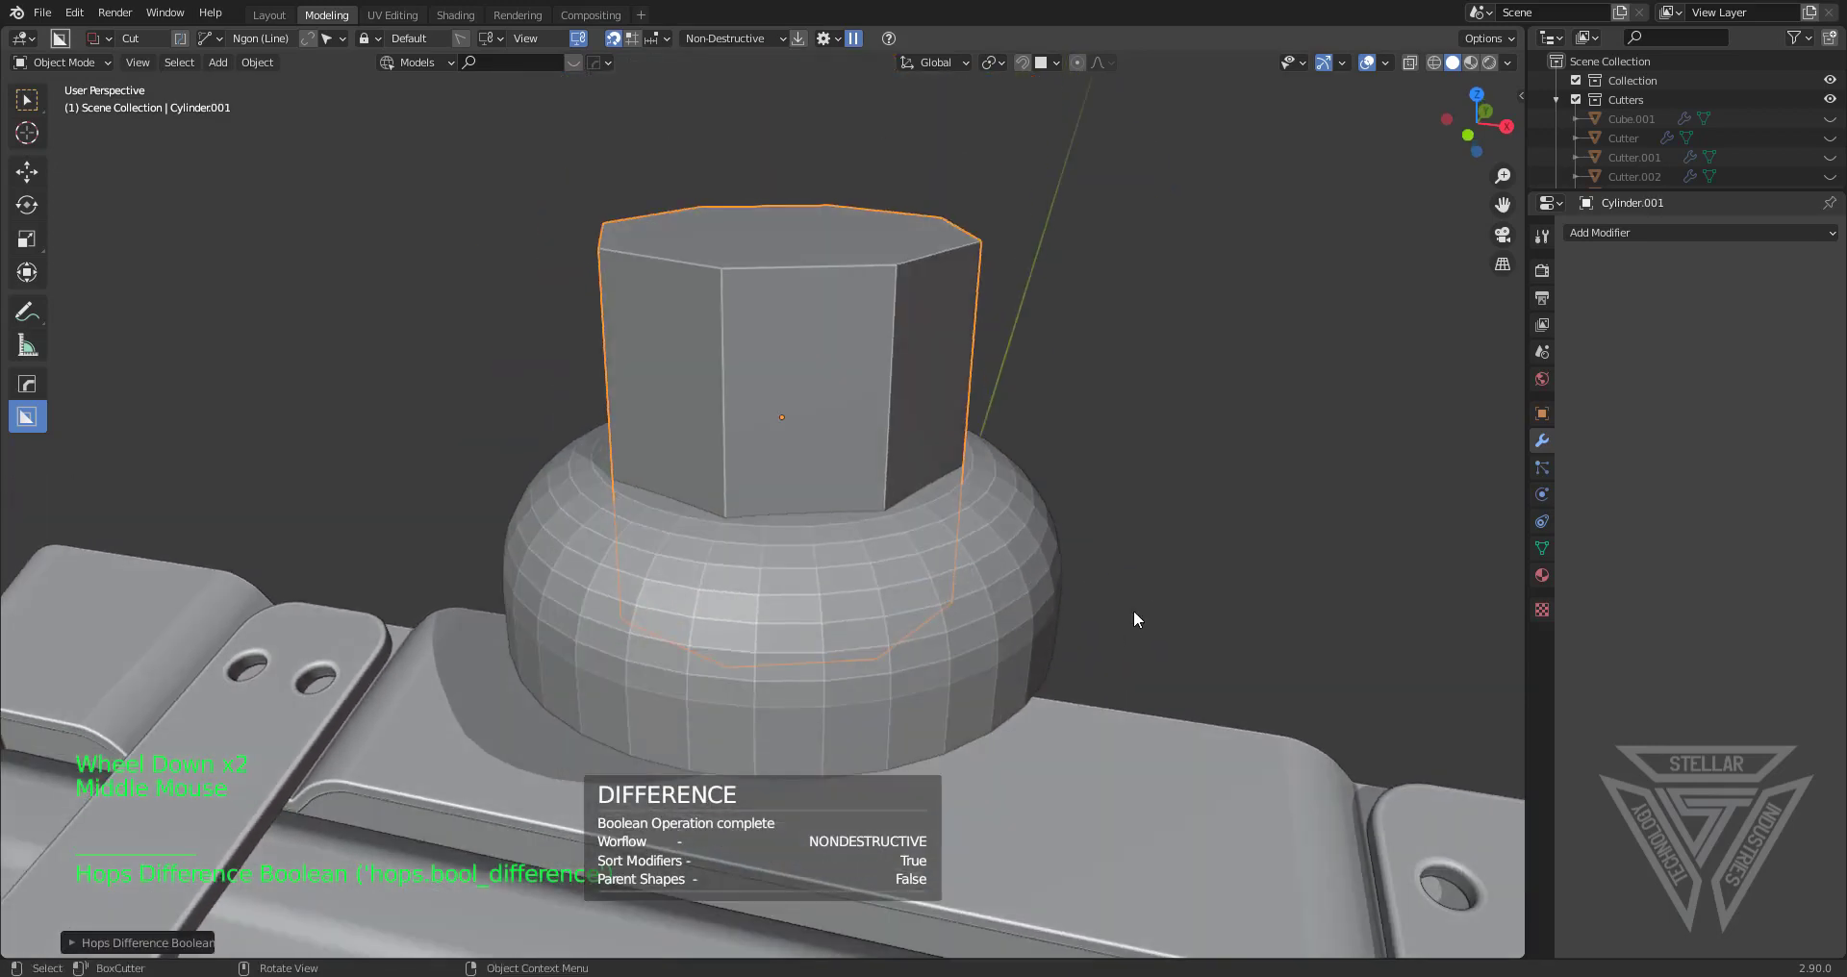
{"action": "key", "text": "s"}
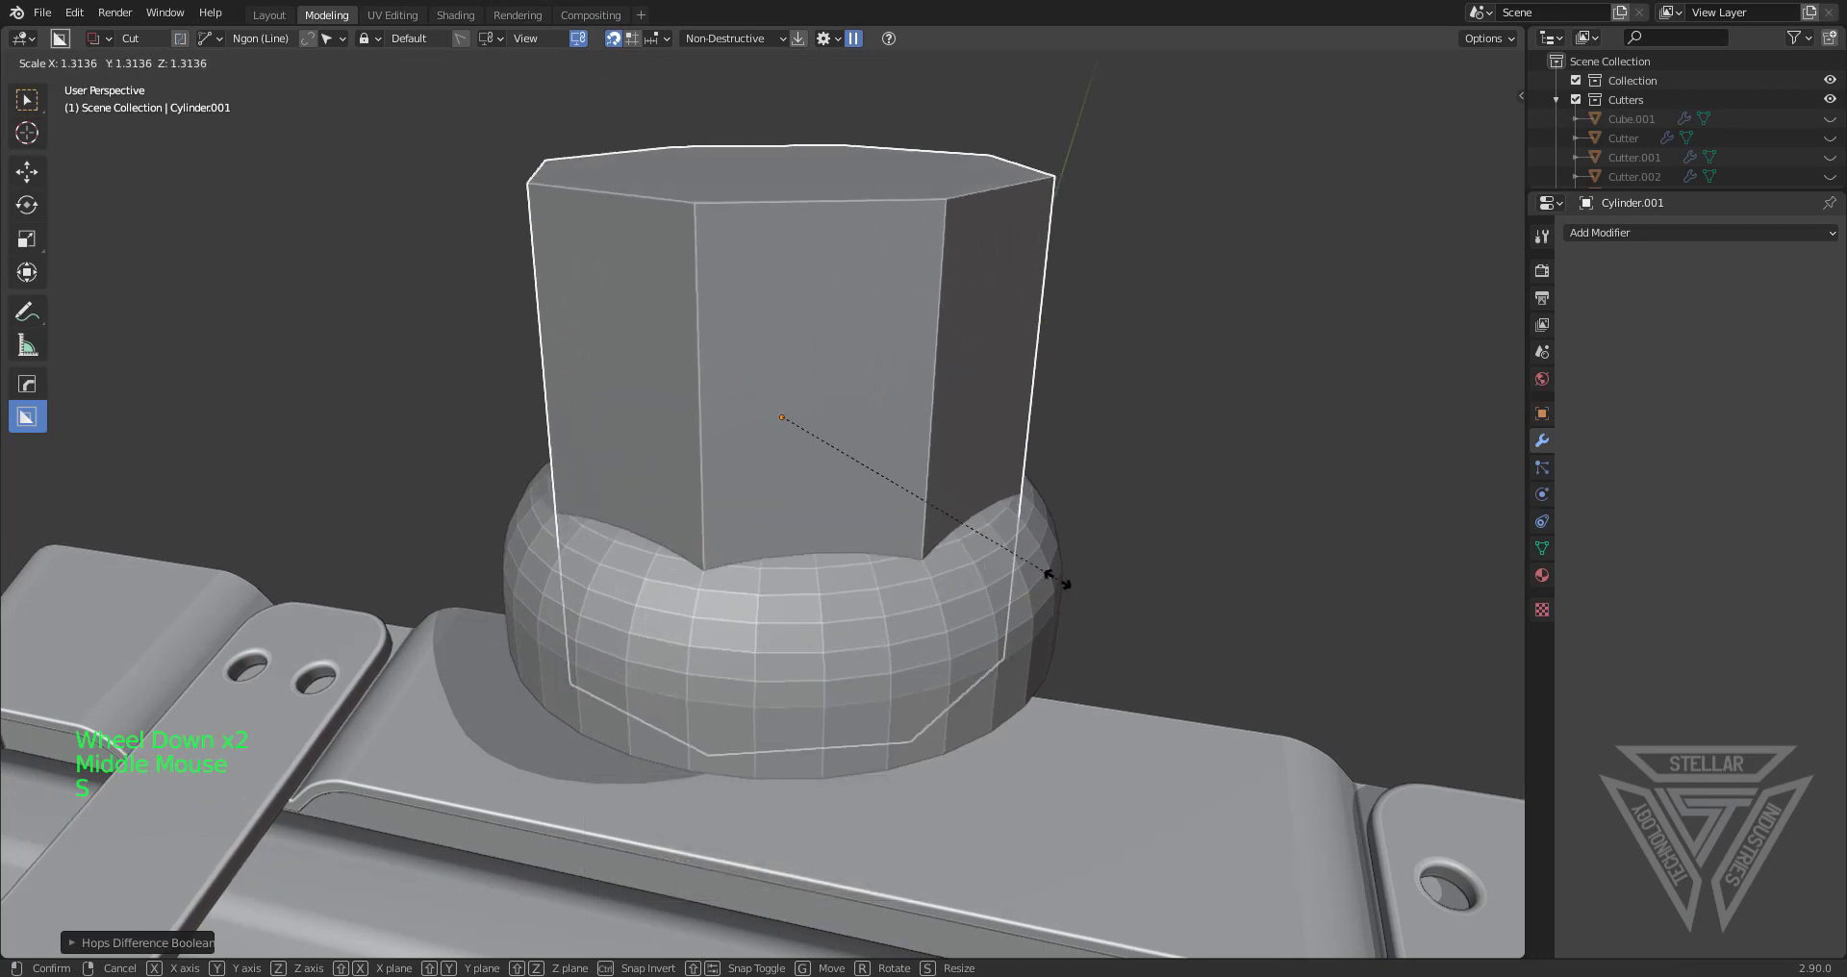
{"action": "left_click", "coordinate": [1005, 500]}
{"action": "left_click", "coordinate": [921, 544]}
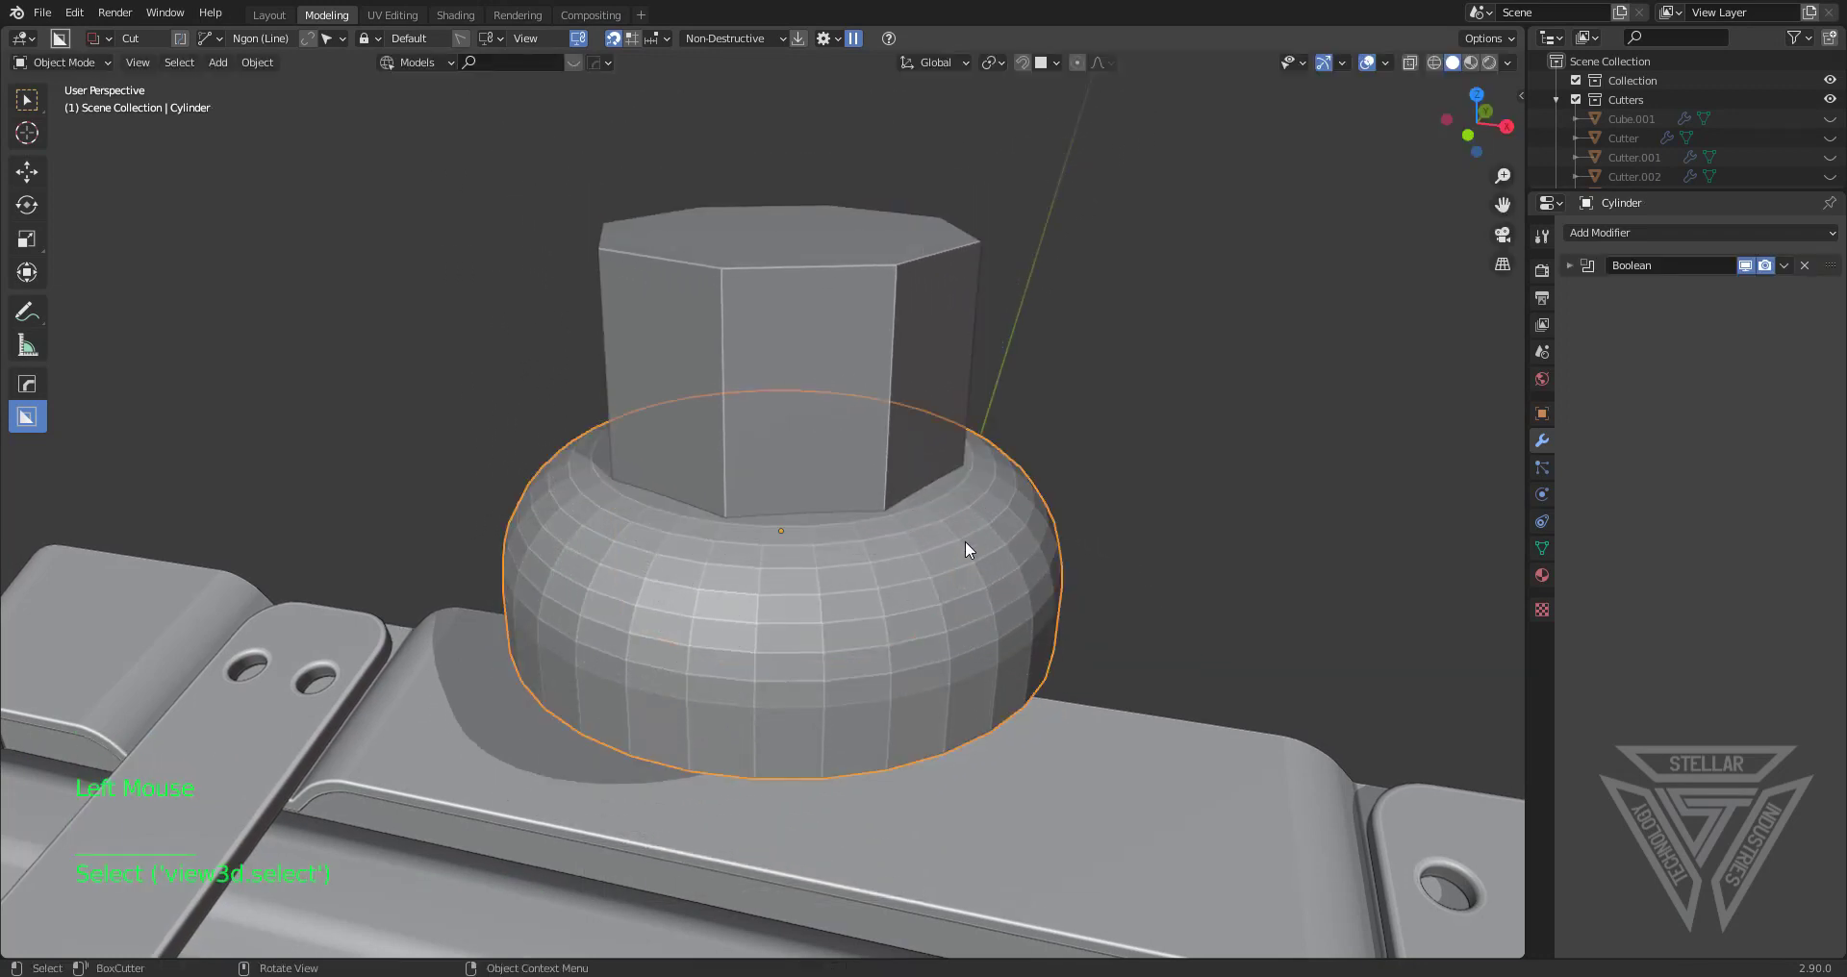
{"action": "key", "text": "ctrl+z"}
{"action": "key", "text": "ctrl+z"}
{"action": "key", "text": "ctrl+z"}
{"action": "key", "text": "ctrl+z"}
Subtract the octagonal cylinder from the domed disc with a Difference boolean to form a socket
{"action": "left_click", "coordinate": [886, 441]}
{"action": "scroll", "coordinate": [1047, 512], "scroll_direction": "up", "scroll_amount": 2}
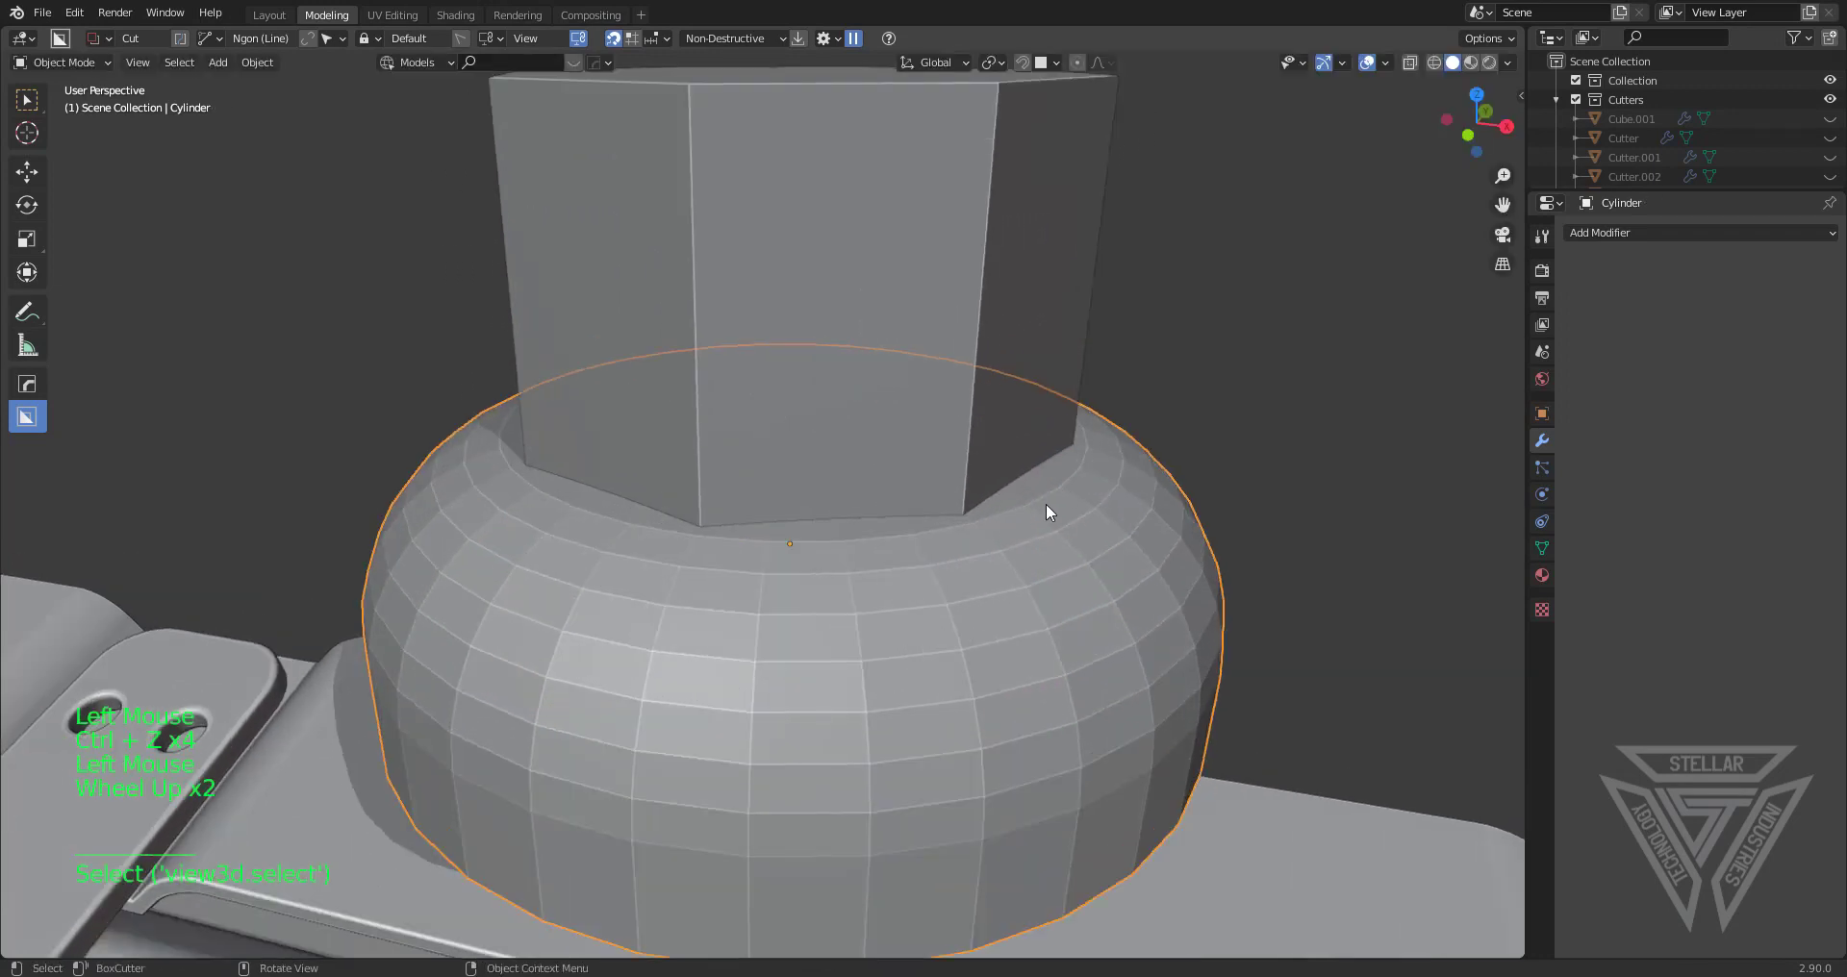
{"action": "key", "text": "q"}
{"action": "left_click", "coordinate": [1199, 454]}
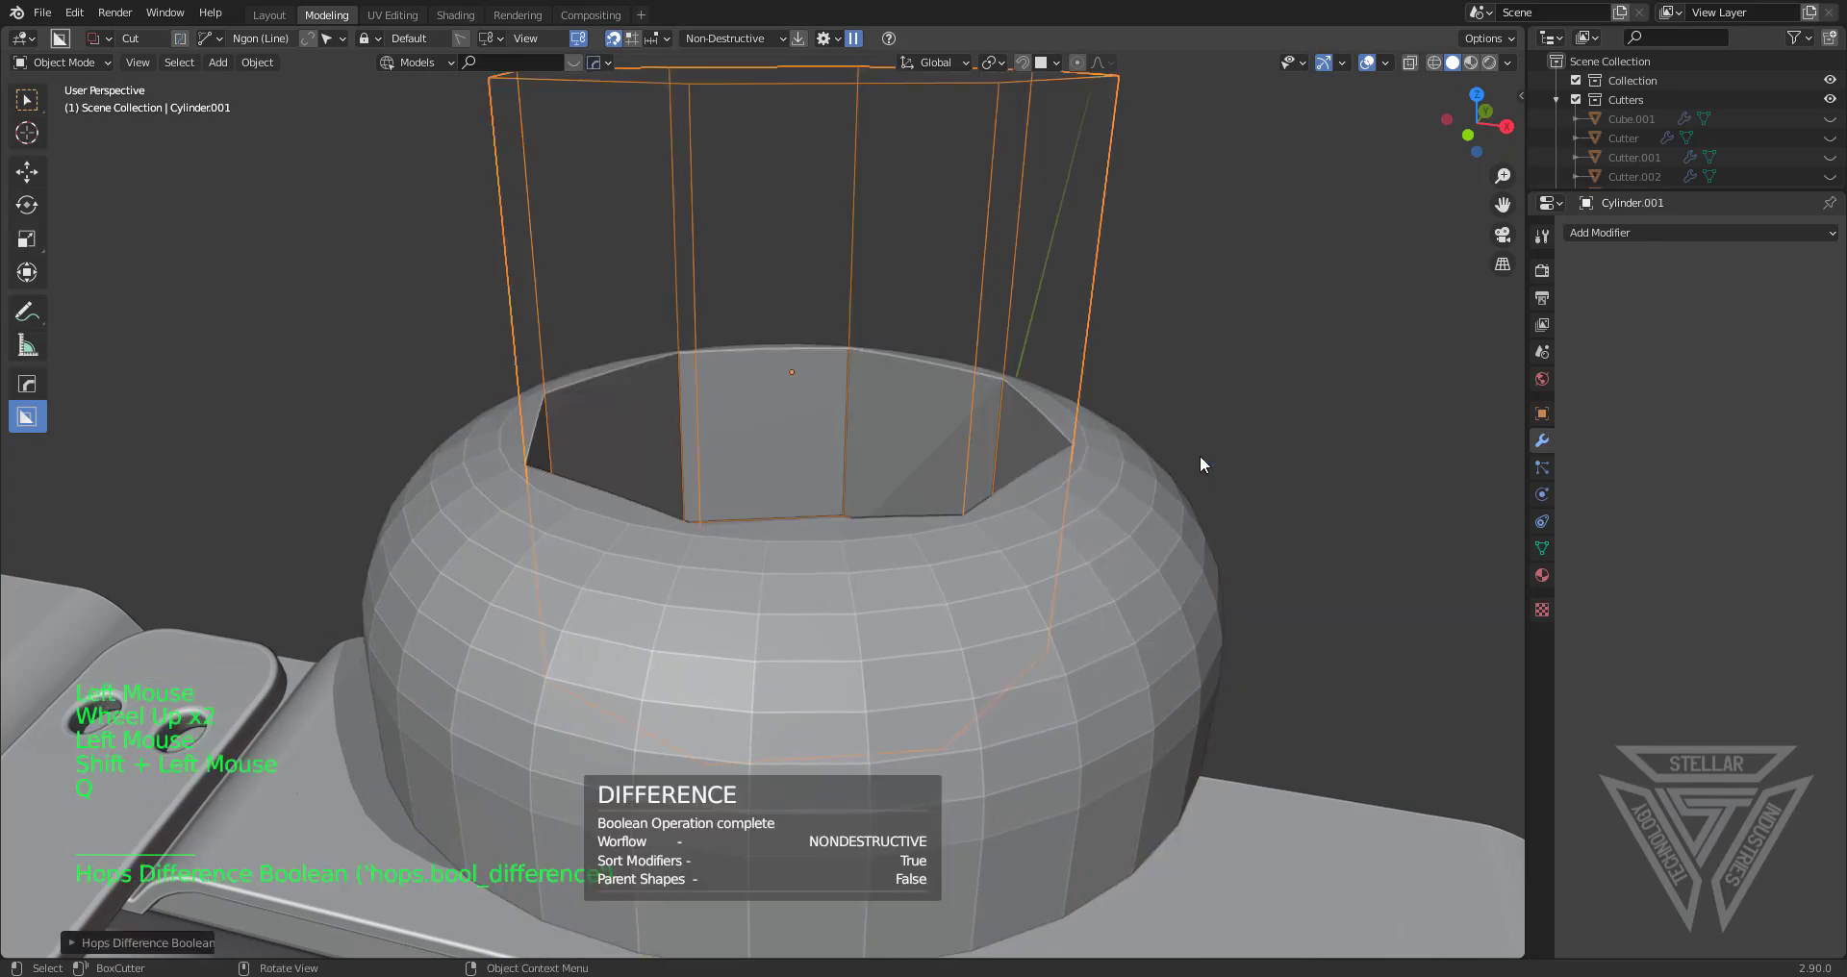
Reposition the octagonal cutter in the domed disc and scale it to about 0.83 to narrow the socket
{"action": "middle_click_drag", "start_coordinate": [1199, 454], "coordinate": [1180, 660], "text": "shift"}
{"action": "key", "text": "g"}
{"action": "left_click", "coordinate": [1154, 417]}
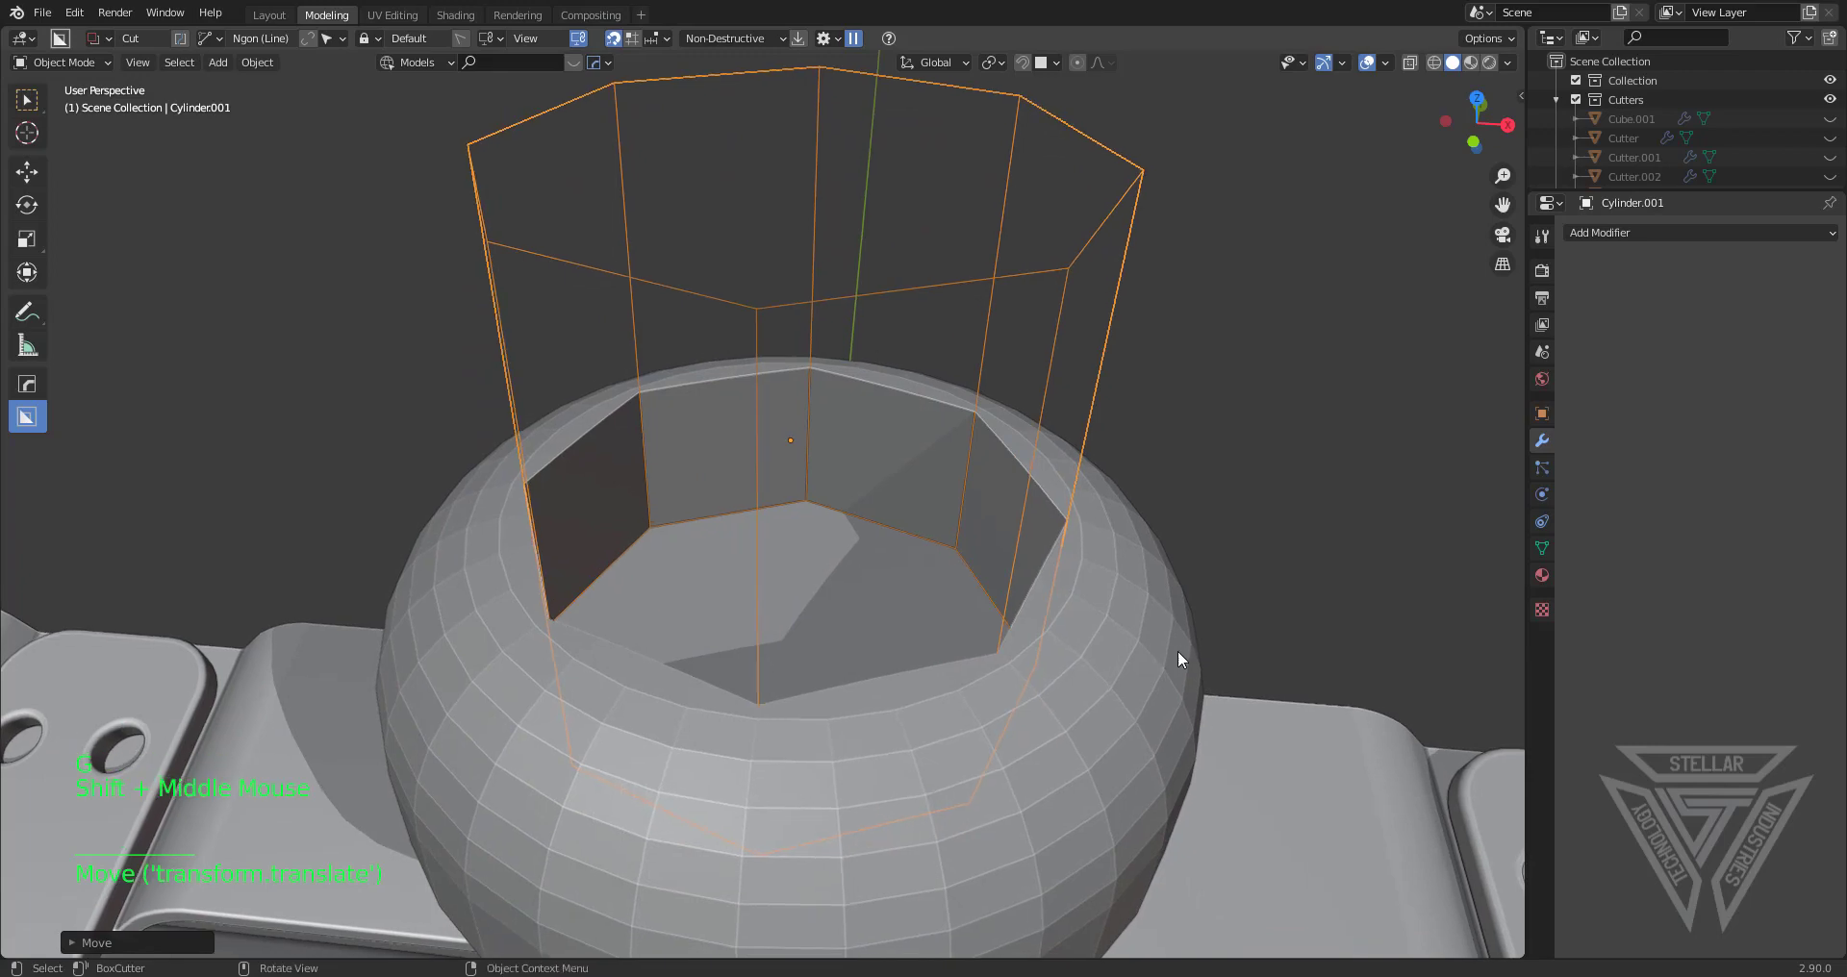
{"action": "key", "text": "s"}
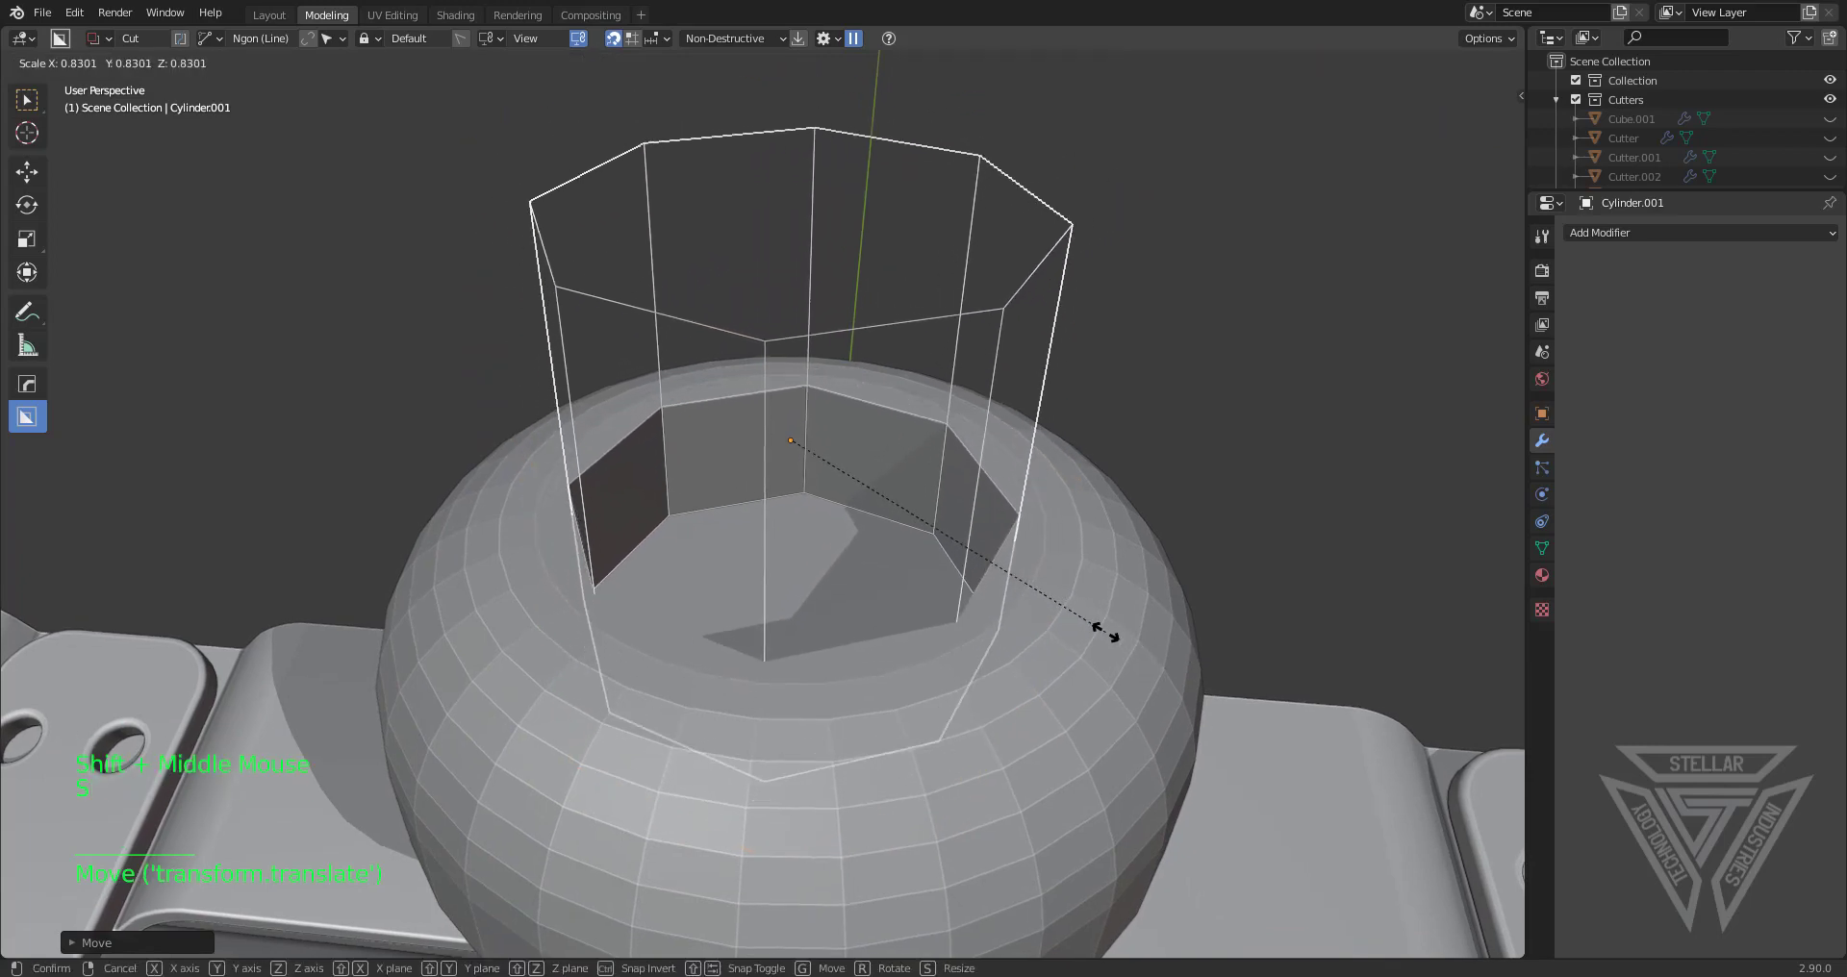
{"action": "left_click", "coordinate": [1105, 632]}
Lower the octagonal cutter slightly along the Z axis to deepen the socket, and hide the cutter
{"action": "scroll", "coordinate": [1097, 630], "scroll_direction": "down", "scroll_amount": 6}
{"action": "middle_click_drag", "start_coordinate": [1097, 629], "coordinate": [828, 634]}
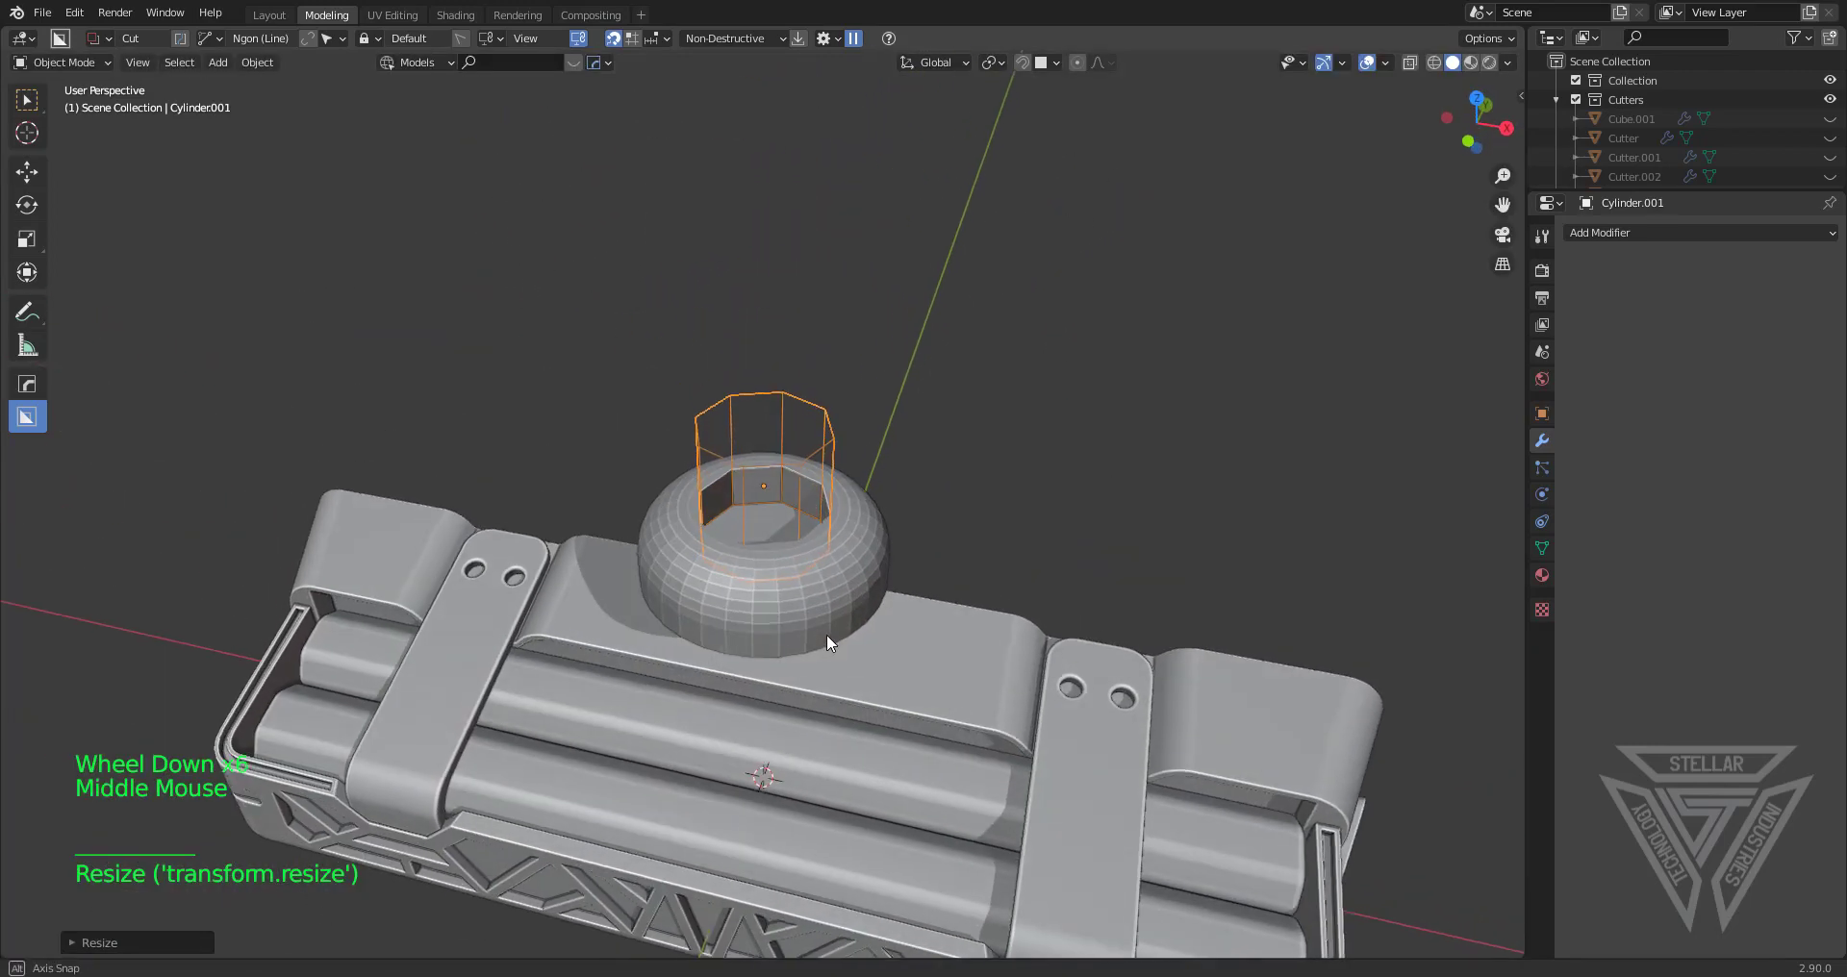
{"action": "scroll", "coordinate": [906, 641], "scroll_direction": "up", "scroll_amount": 2}
{"action": "scroll", "coordinate": [905, 644], "scroll_direction": "up", "scroll_amount": 1}
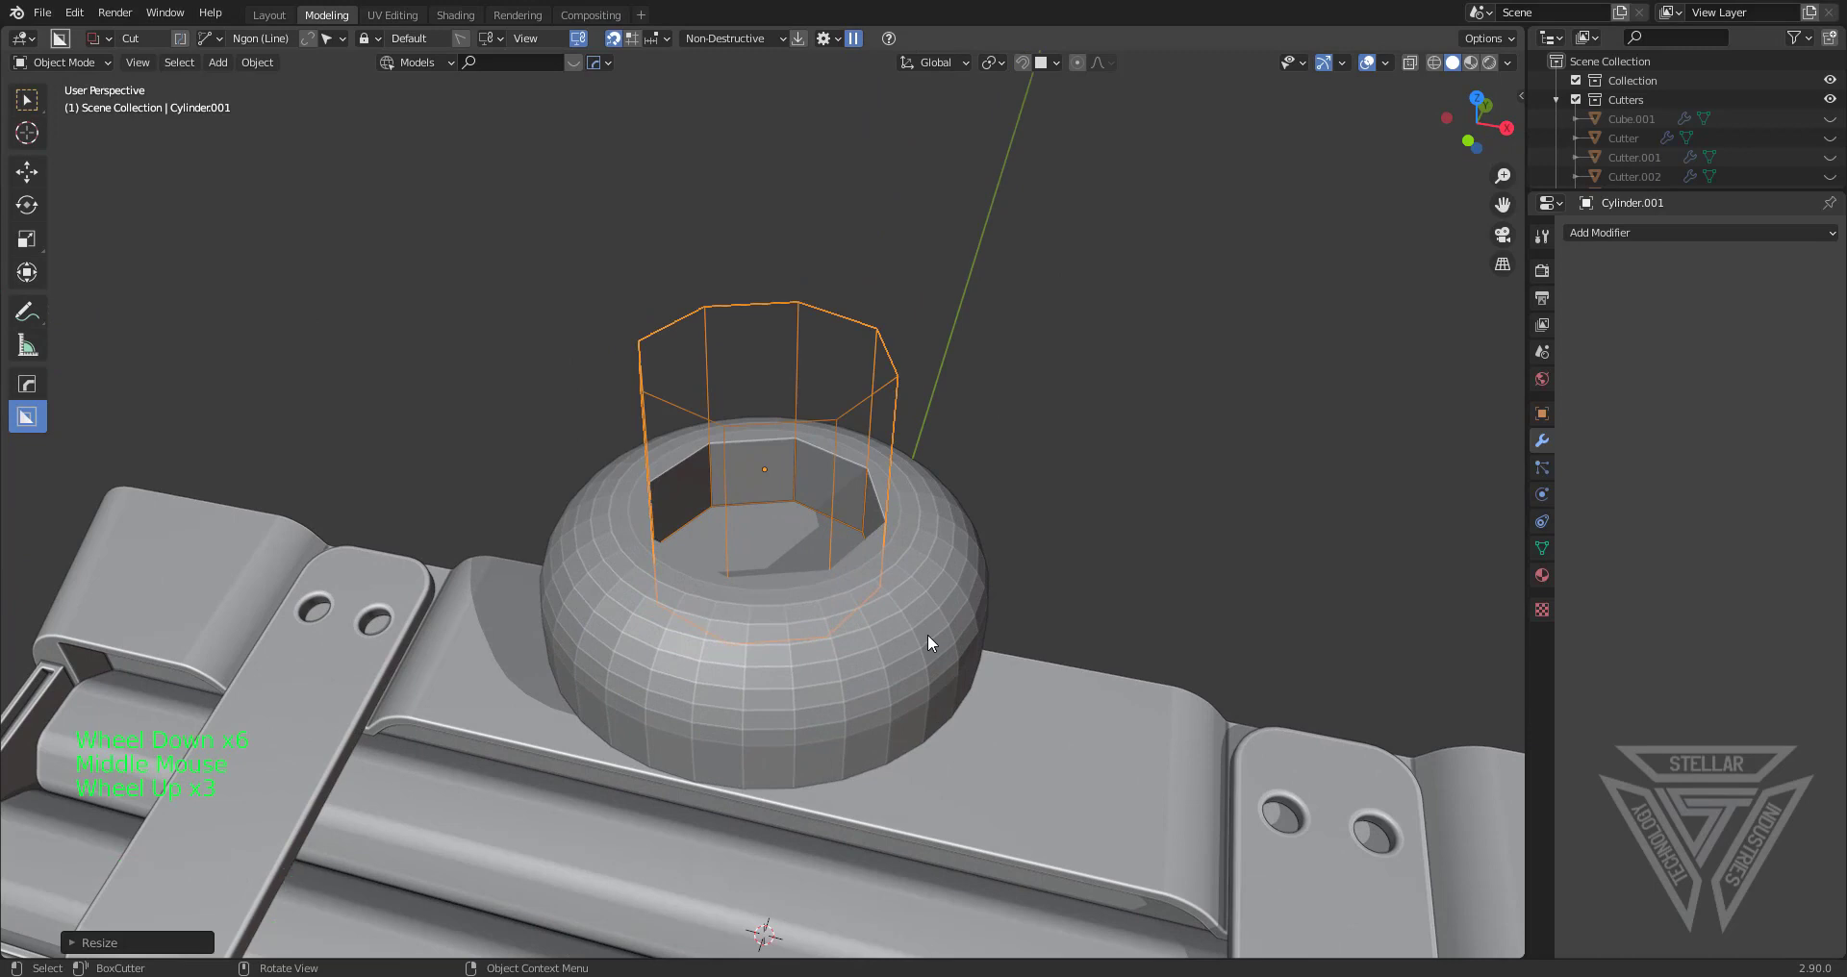
{"action": "key", "text": "g"}
{"action": "key", "text": "z"}
{"action": "left_click", "coordinate": [929, 637]}
{"action": "key", "text": "h"}
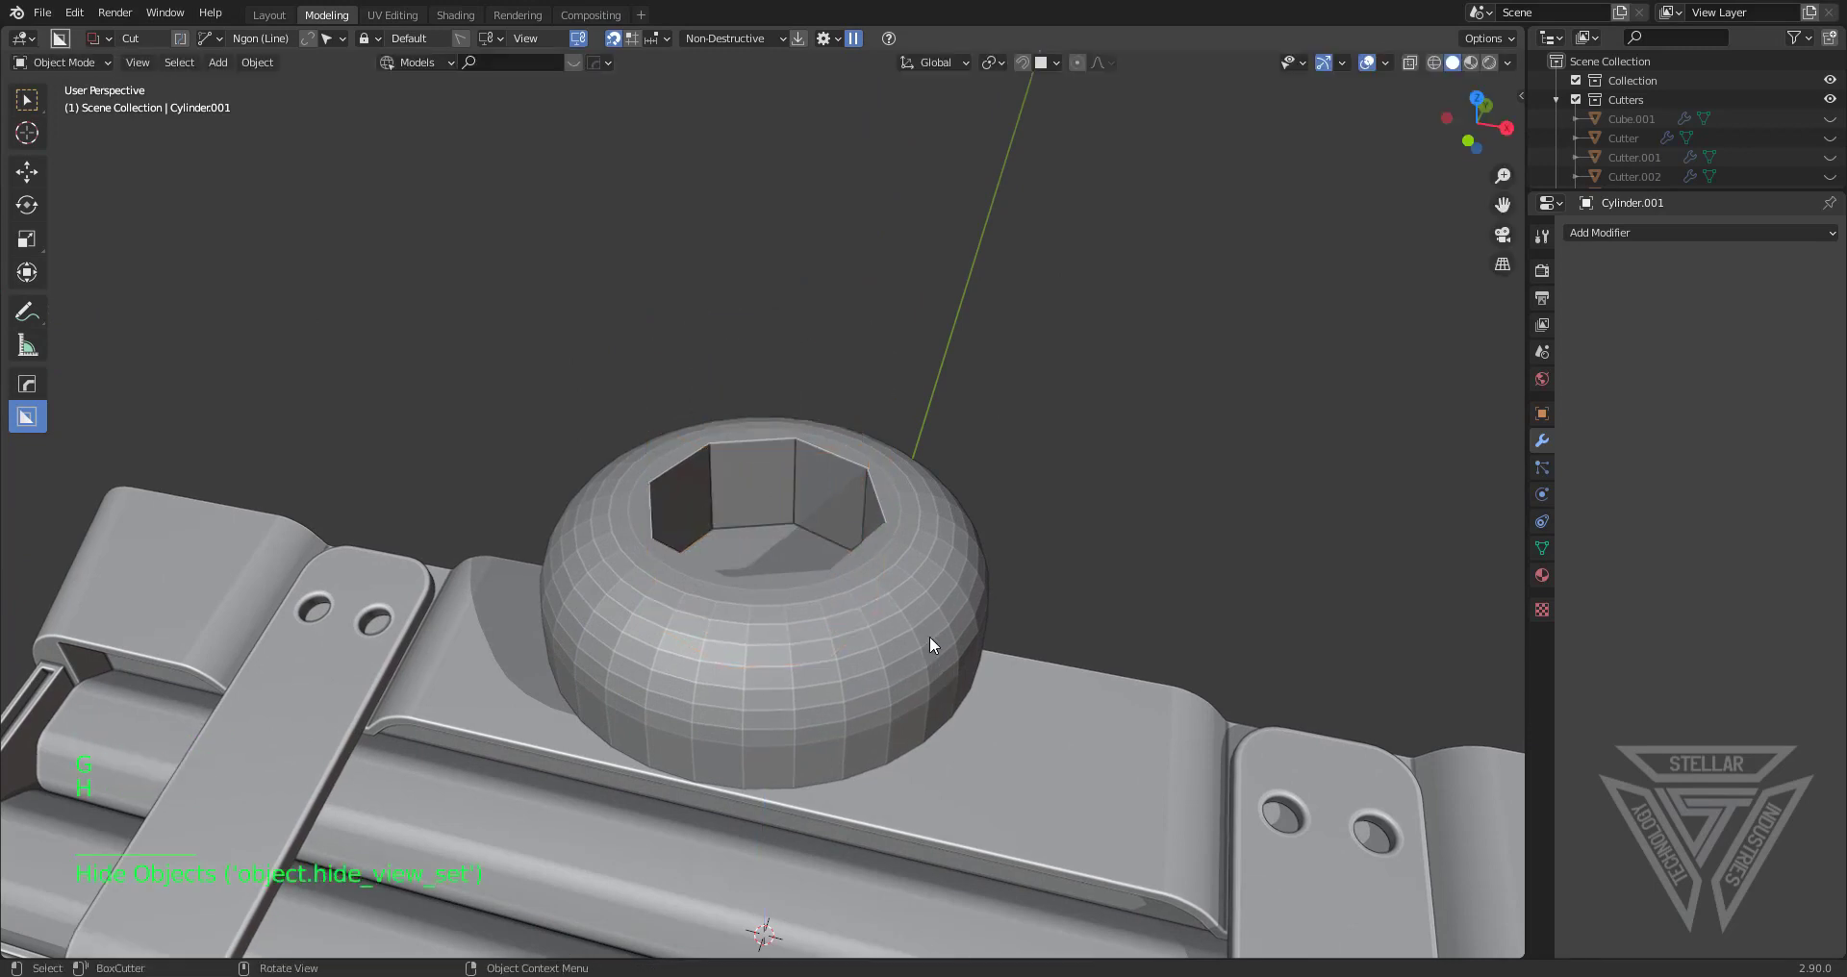
Sharpen the domed disc with HardOps, applying its boolean cut
{"action": "scroll", "coordinate": [930, 637], "scroll_direction": "up", "scroll_amount": 3}
{"action": "left_click", "coordinate": [906, 488]}
{"action": "key", "text": "q"}
{"action": "left_click", "coordinate": [906, 489], "text": "ctrl"}
{"action": "scroll", "coordinate": [910, 491], "scroll_direction": "up", "scroll_amount": 1, "text": "ctrl"}
{"action": "scroll", "coordinate": [909, 491], "scroll_direction": "up", "scroll_amount": 1}
Add a Bevel modifier to the domed disc with an amount of 0.0042 m and 3 segments
{"action": "key", "text": "q"}
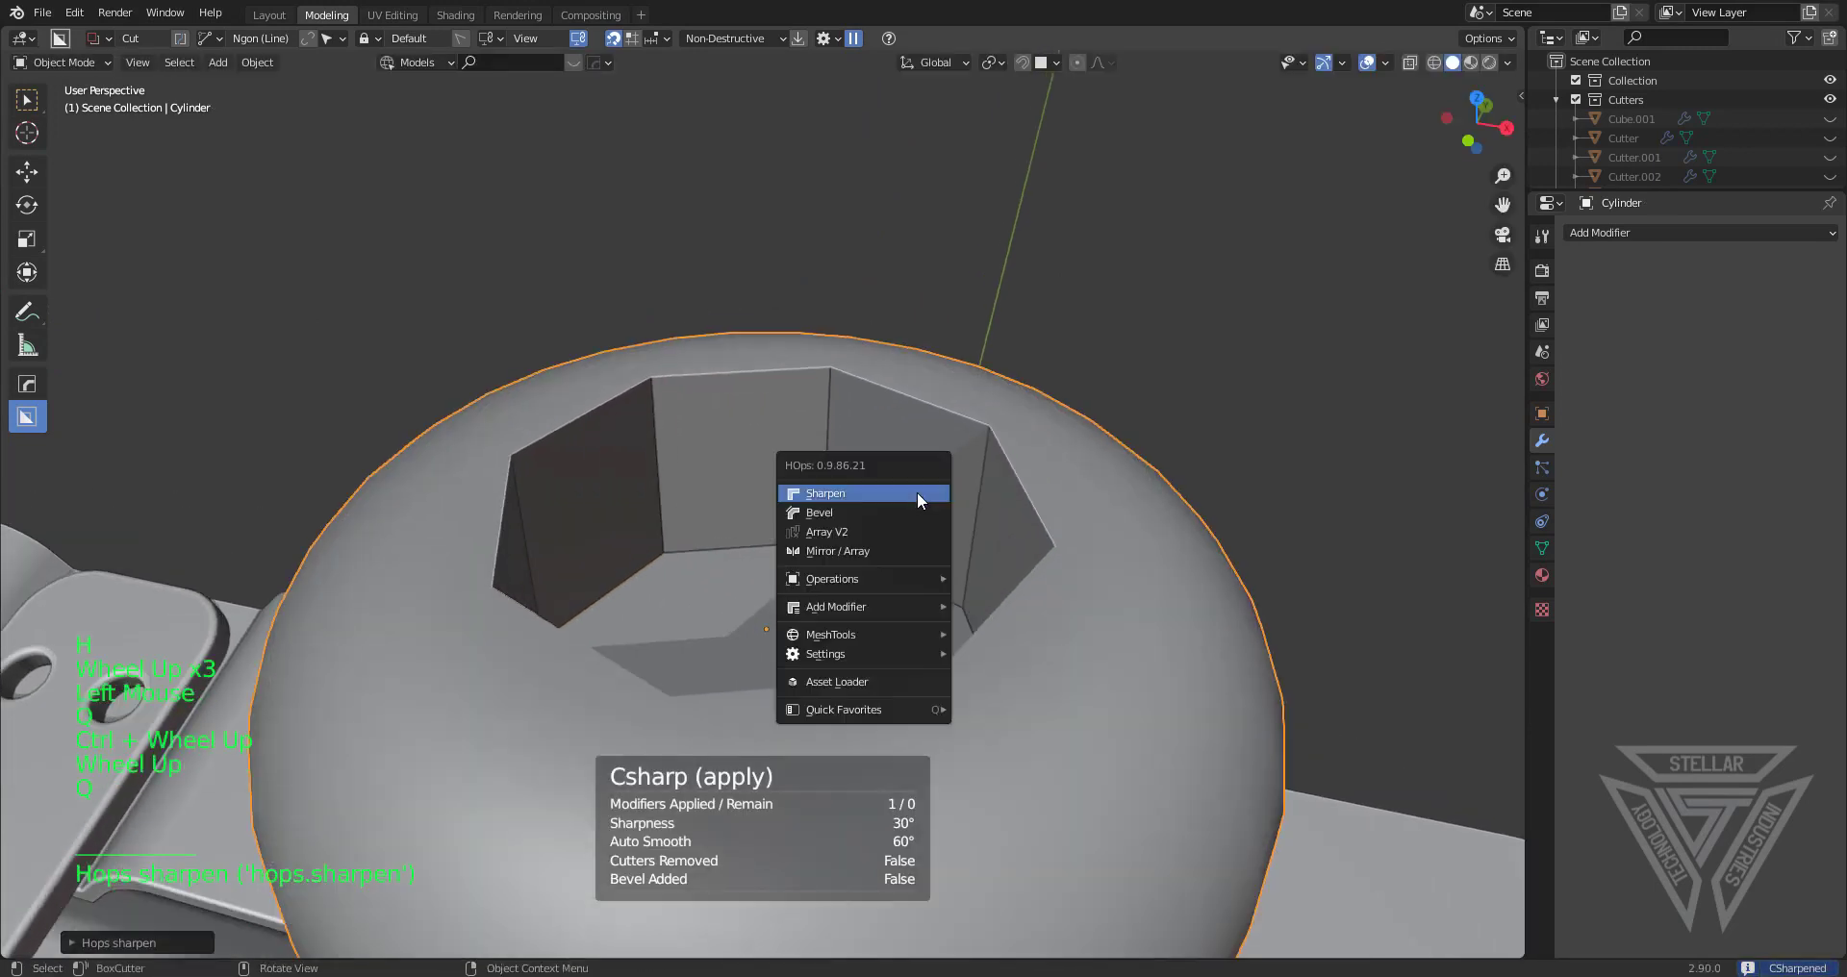
{"action": "left_click", "coordinate": [889, 512], "text": "shift"}
{"action": "left_click", "coordinate": [926, 497]}
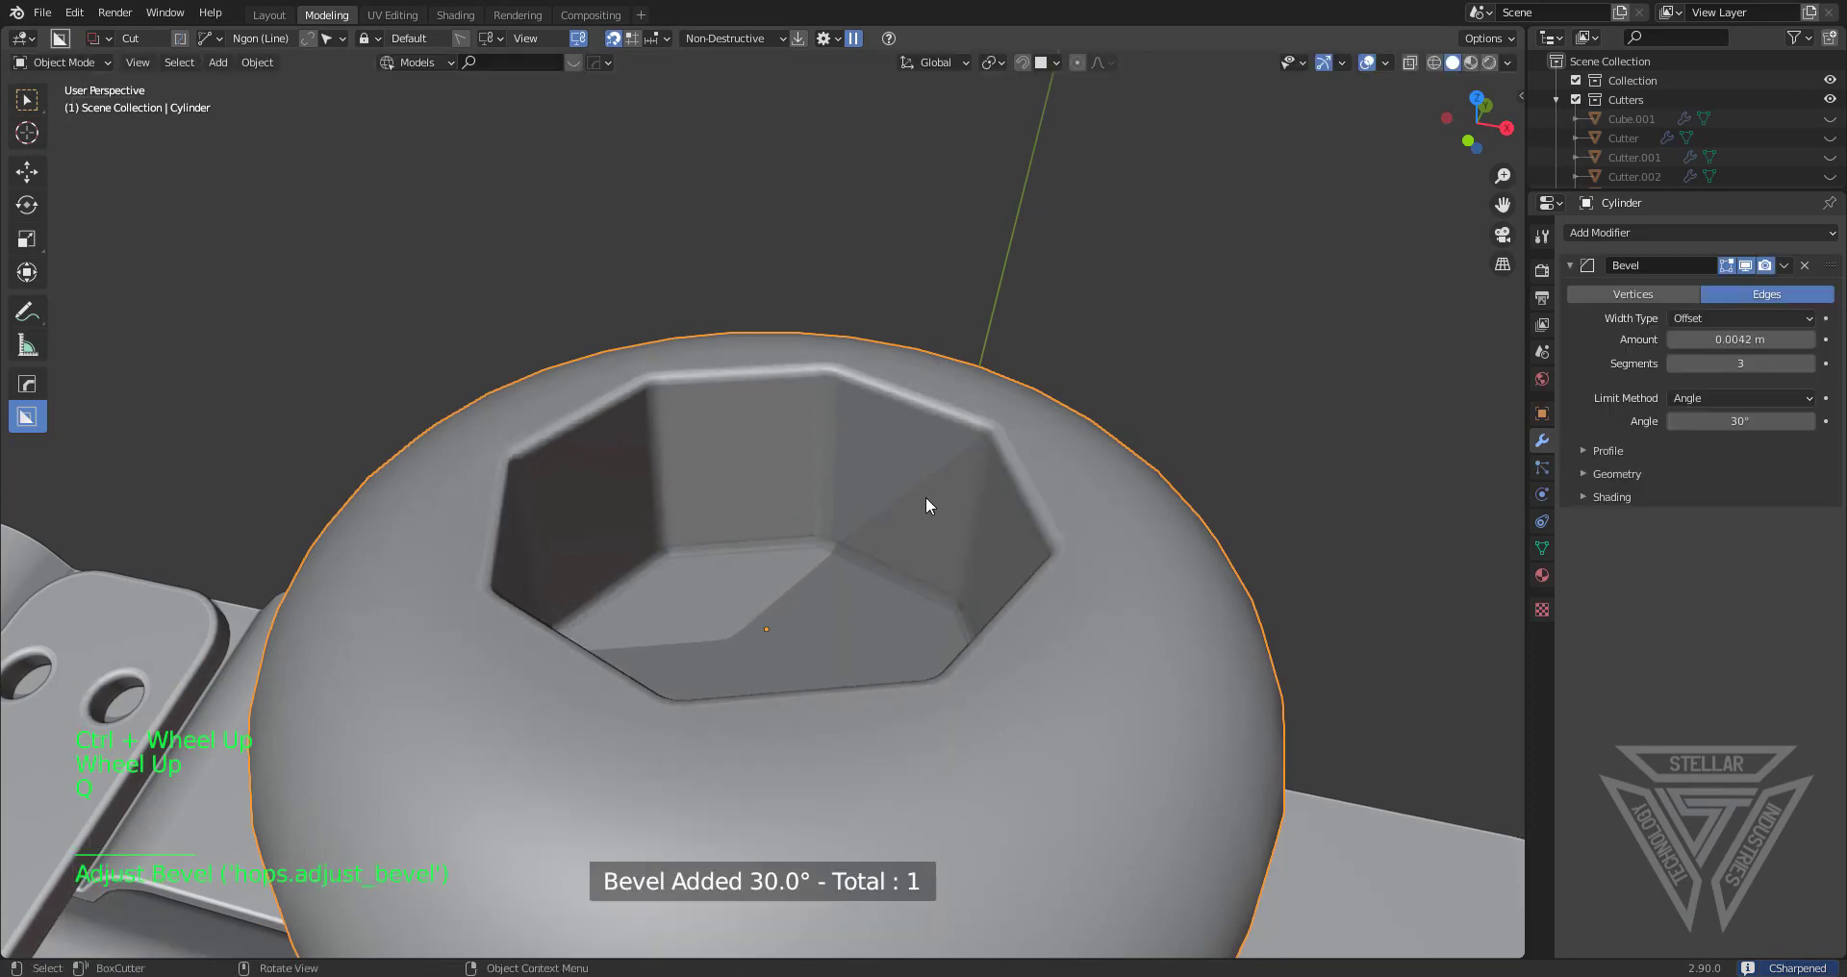
Bevel the edges around the socket's floor about 0.023 m wide with 8 segments, and return to Object Mode
{"action": "middle_click_drag", "start_coordinate": [926, 497], "coordinate": [845, 480]}
{"action": "key", "text": "Tab"}
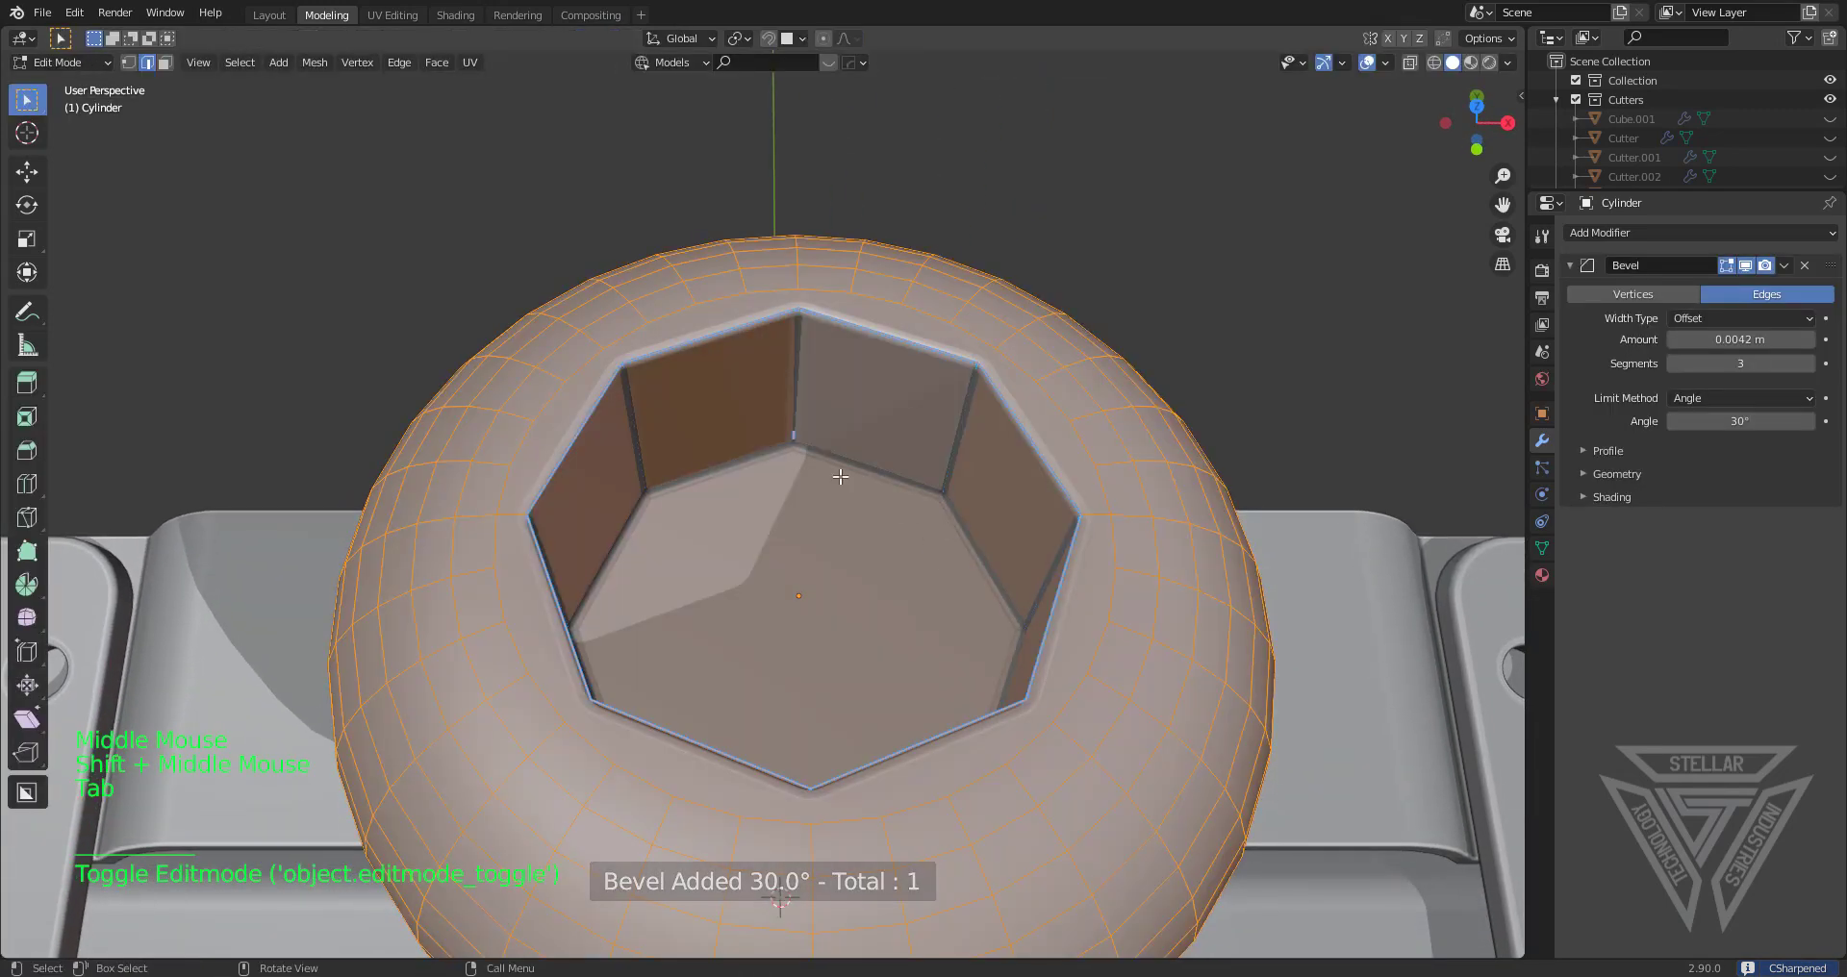
{"action": "key", "text": "2"}
{"action": "left_click", "coordinate": [781, 600]}
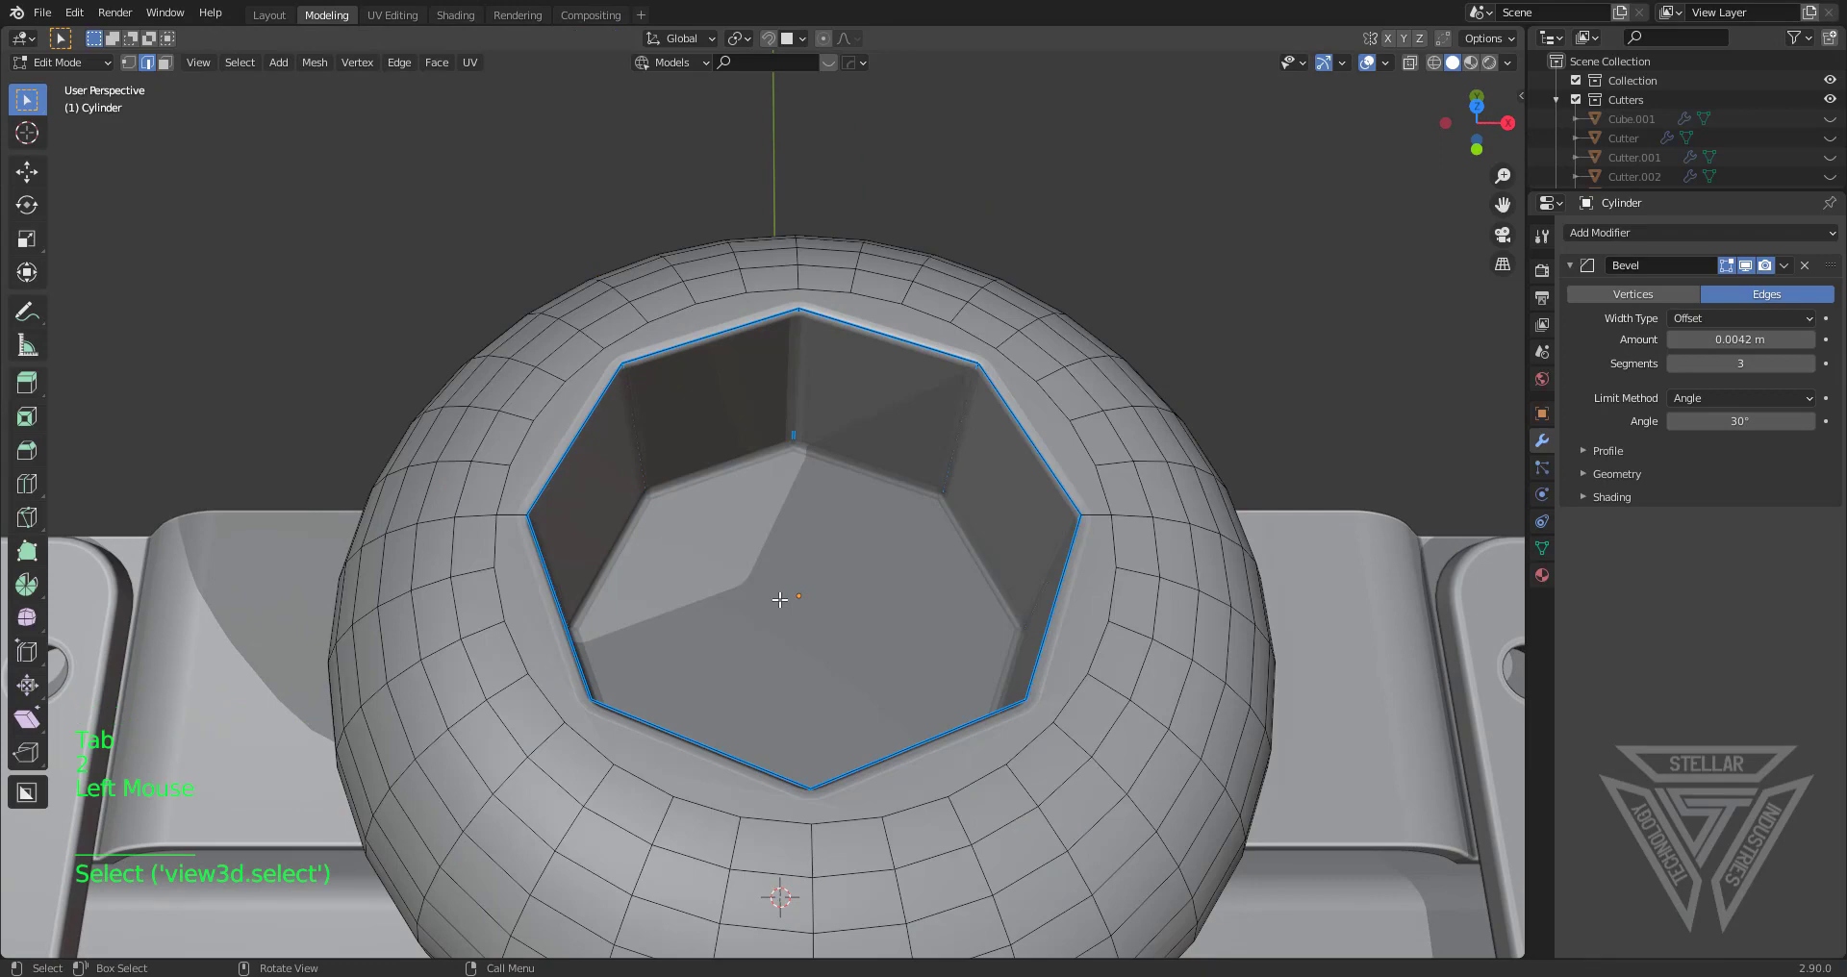
{"action": "left_click", "coordinate": [825, 618]}
{"action": "key", "text": "ctrl+b"}
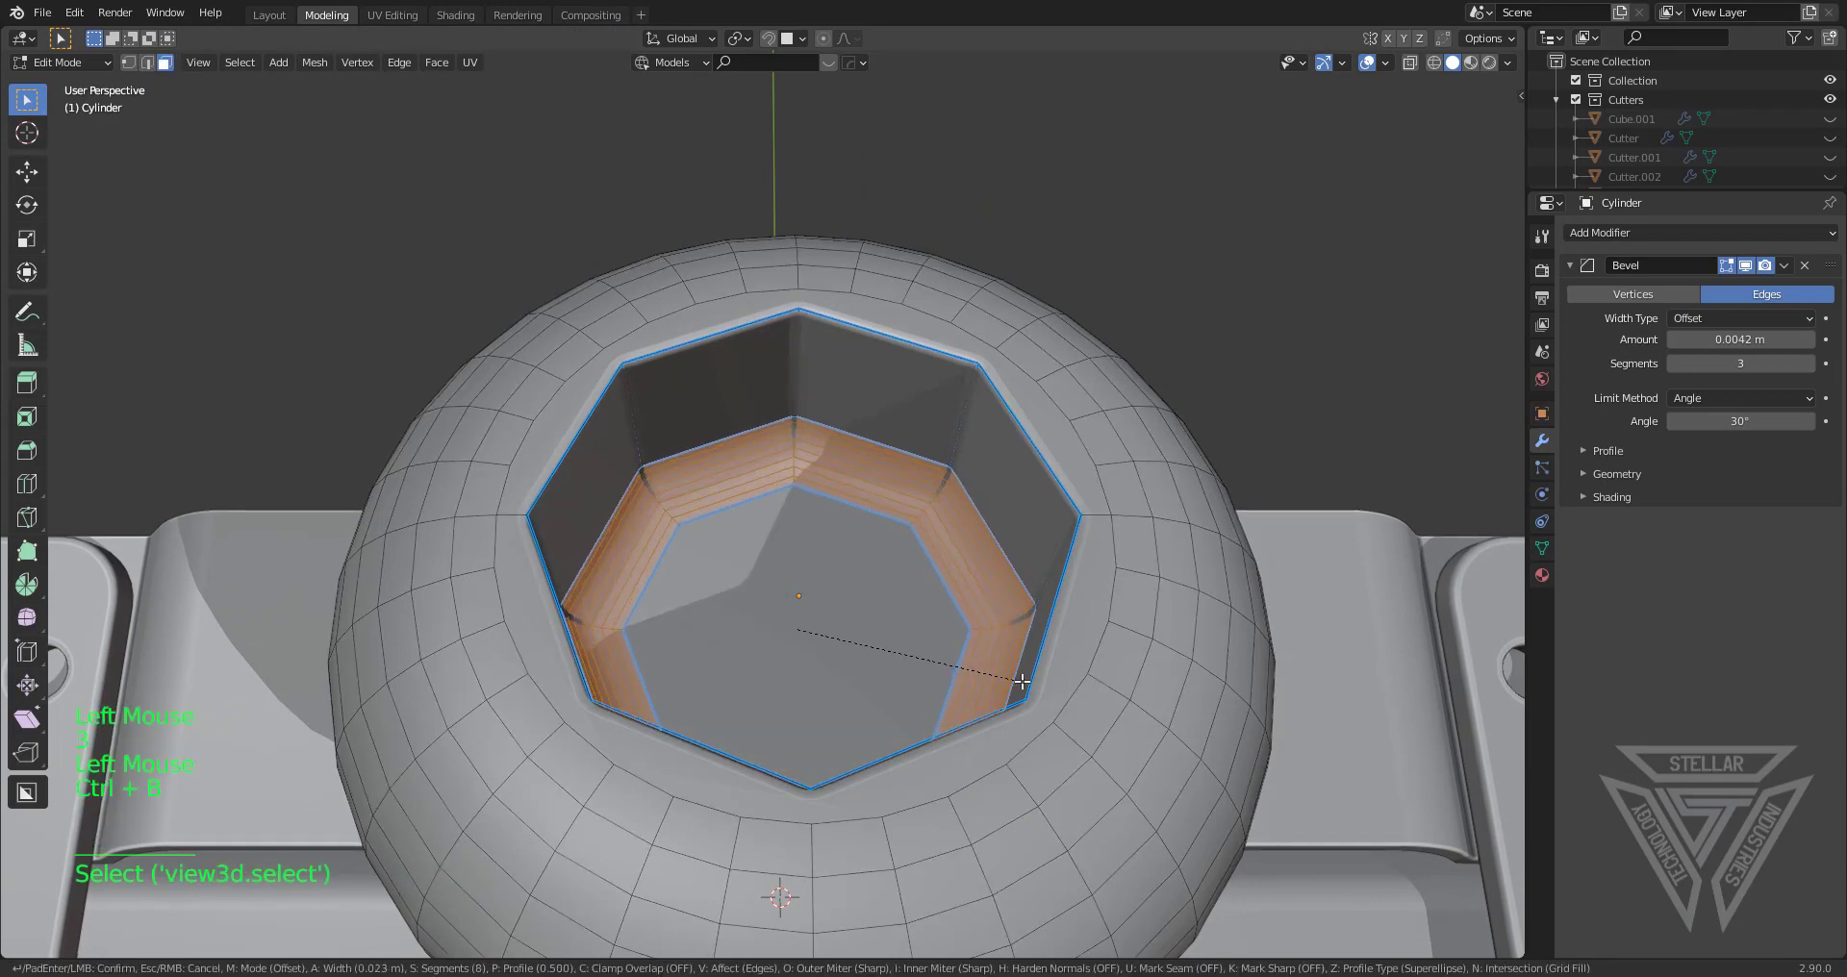
{"action": "left_click", "coordinate": [1026, 683]}
{"action": "key", "text": "Tab"}
{"action": "scroll", "coordinate": [1037, 681], "scroll_direction": "down", "scroll_amount": 7}
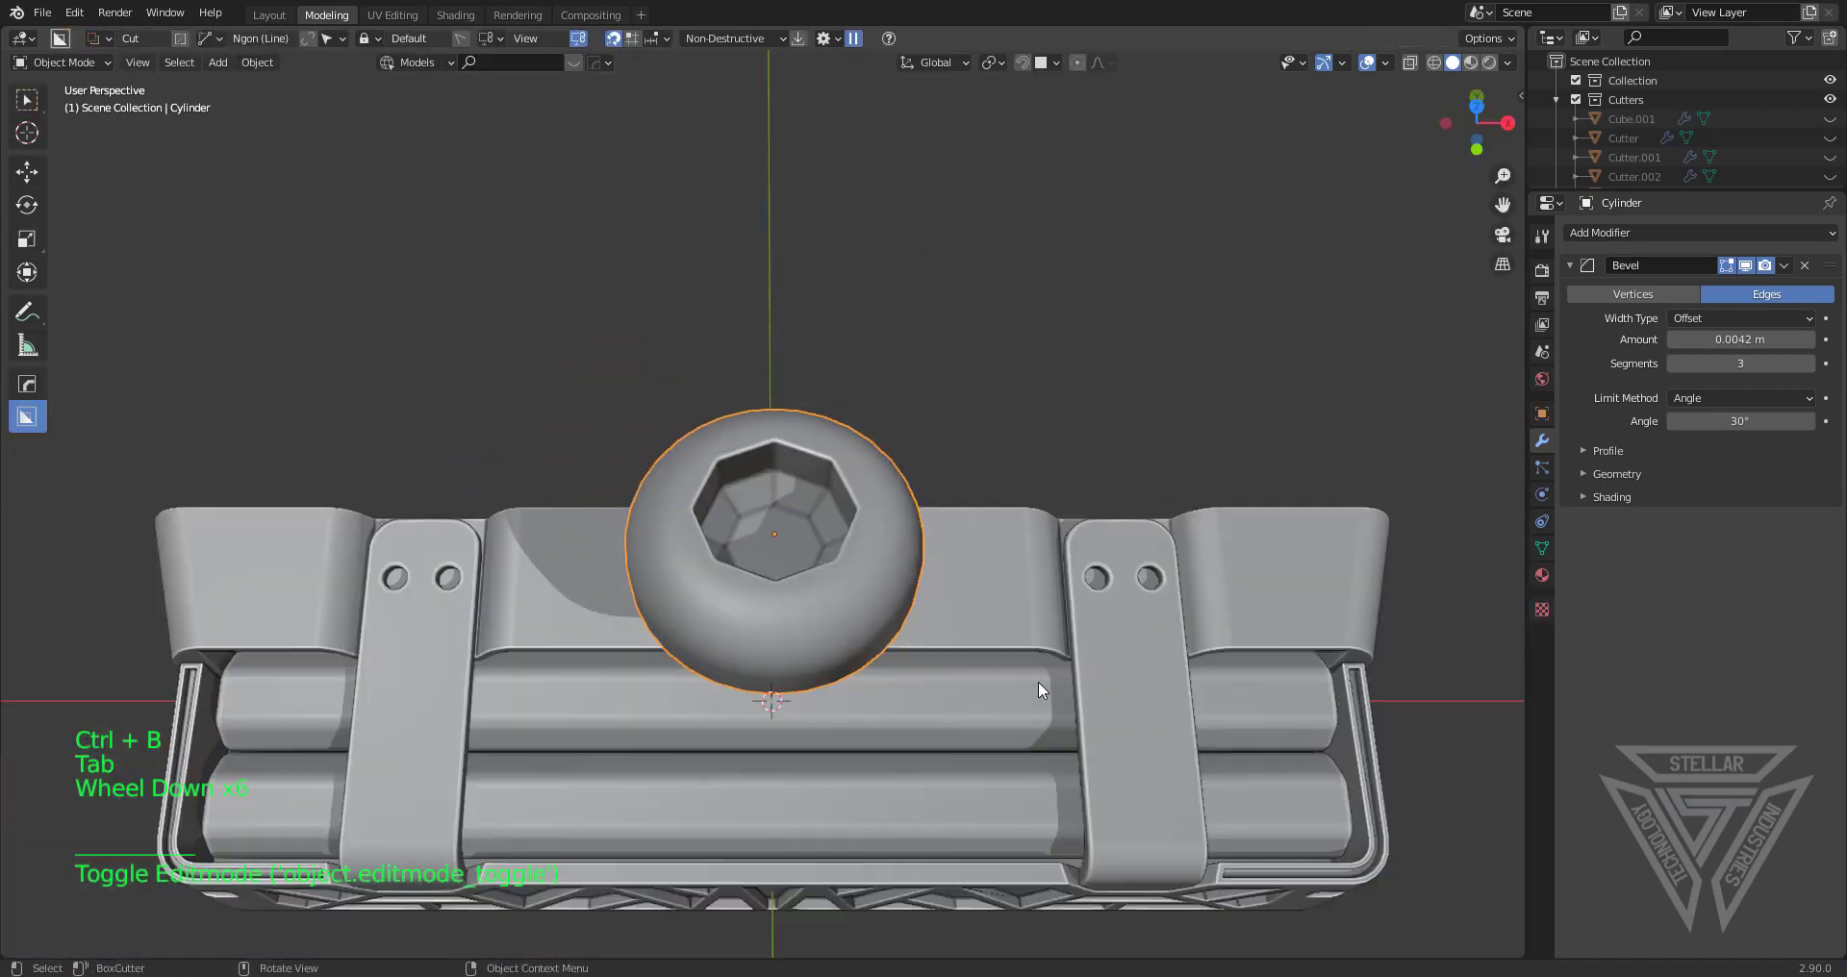
Scale the screw head down and move it in top view over the left hole of the right strap
{"action": "middle_click_drag", "start_coordinate": [1037, 681], "coordinate": [891, 676]}
{"action": "key", "text": "s"}
{"action": "left_click", "coordinate": [814, 557]}
{"action": "middle_click_drag", "start_coordinate": [814, 557], "coordinate": [693, 438], "text": "shift"}
{"action": "left_click", "coordinate": [1478, 115]}
{"action": "scroll", "coordinate": [1120, 356], "scroll_direction": "up", "scroll_amount": 5}
{"action": "middle_click_drag", "start_coordinate": [1120, 356], "coordinate": [625, 592], "text": "shift"}
{"action": "key", "text": "g"}
{"action": "left_click", "coordinate": [1361, 502]}
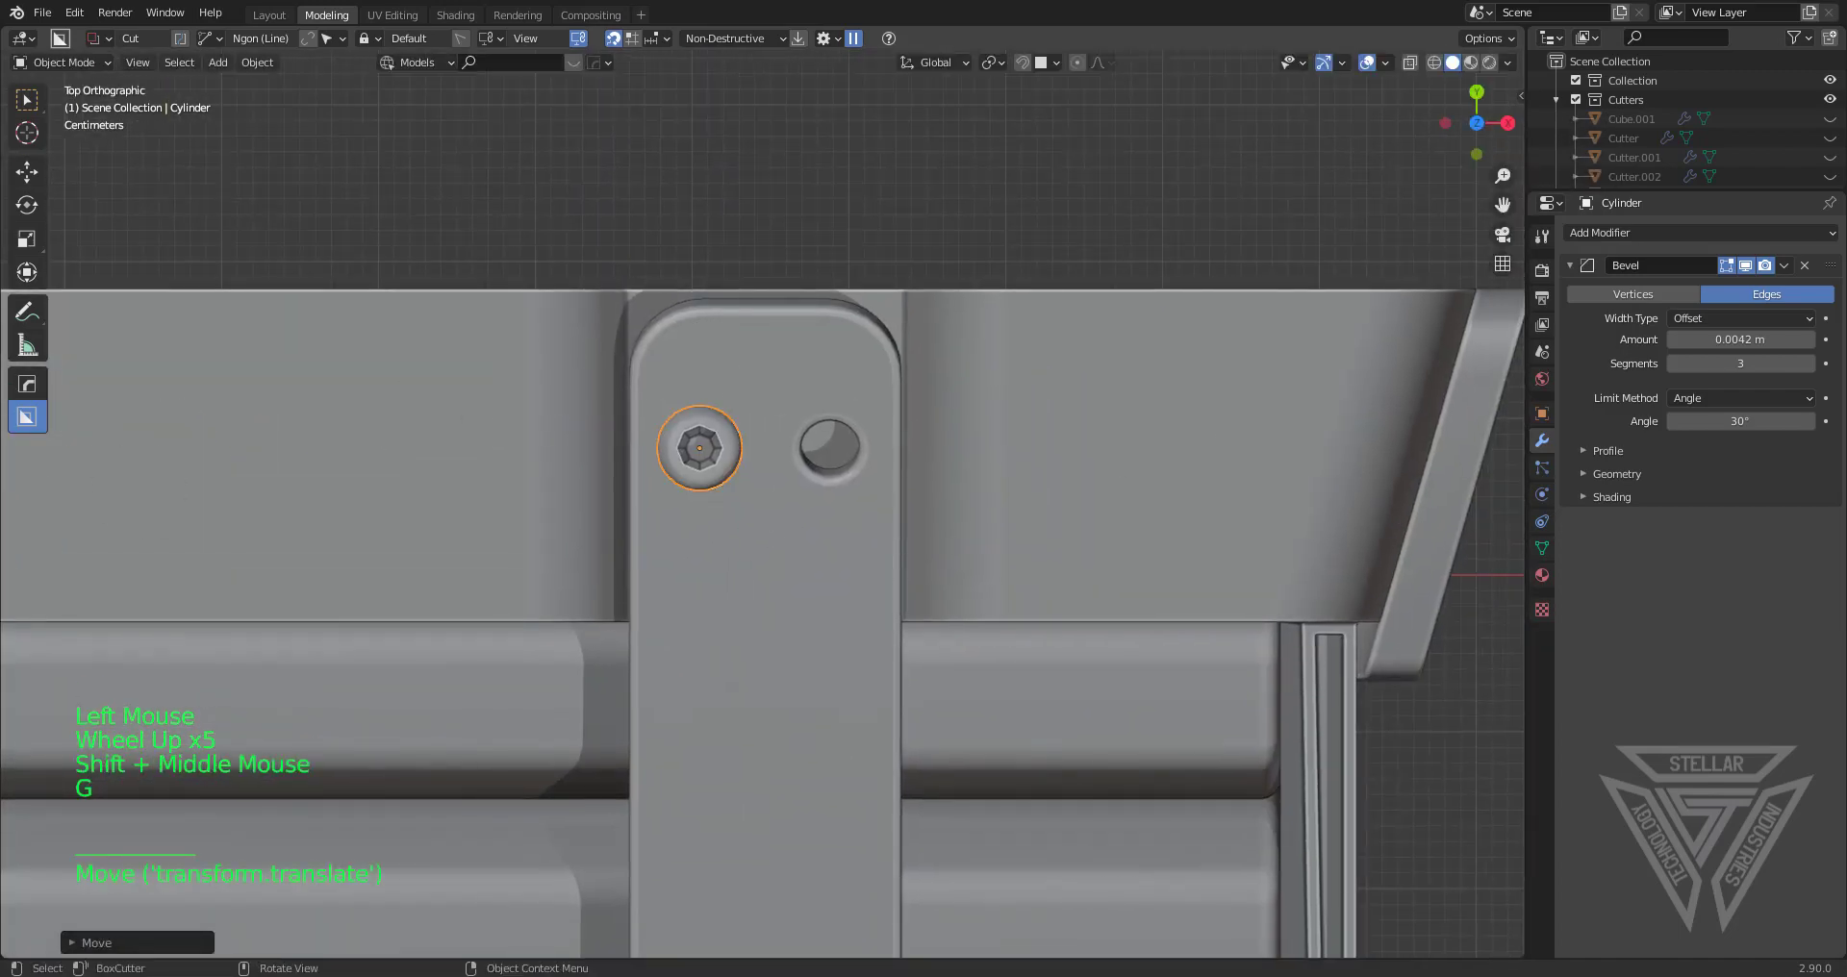
Scale the screw head in top view to match the diameter of the strap hole
{"action": "key", "text": "s"}
{"action": "left_click", "coordinate": [968, 504]}
{"action": "scroll", "coordinate": [776, 458], "scroll_direction": "up", "scroll_amount": 5}
{"action": "middle_click_drag", "start_coordinate": [827, 431], "coordinate": [761, 334], "text": "shift"}
{"action": "key", "text": "s"}
{"action": "left_click", "coordinate": [977, 522]}
Move the screw head down from above the case into the strap hole
{"action": "scroll", "coordinate": [761, 341], "scroll_direction": "down", "scroll_amount": 5}
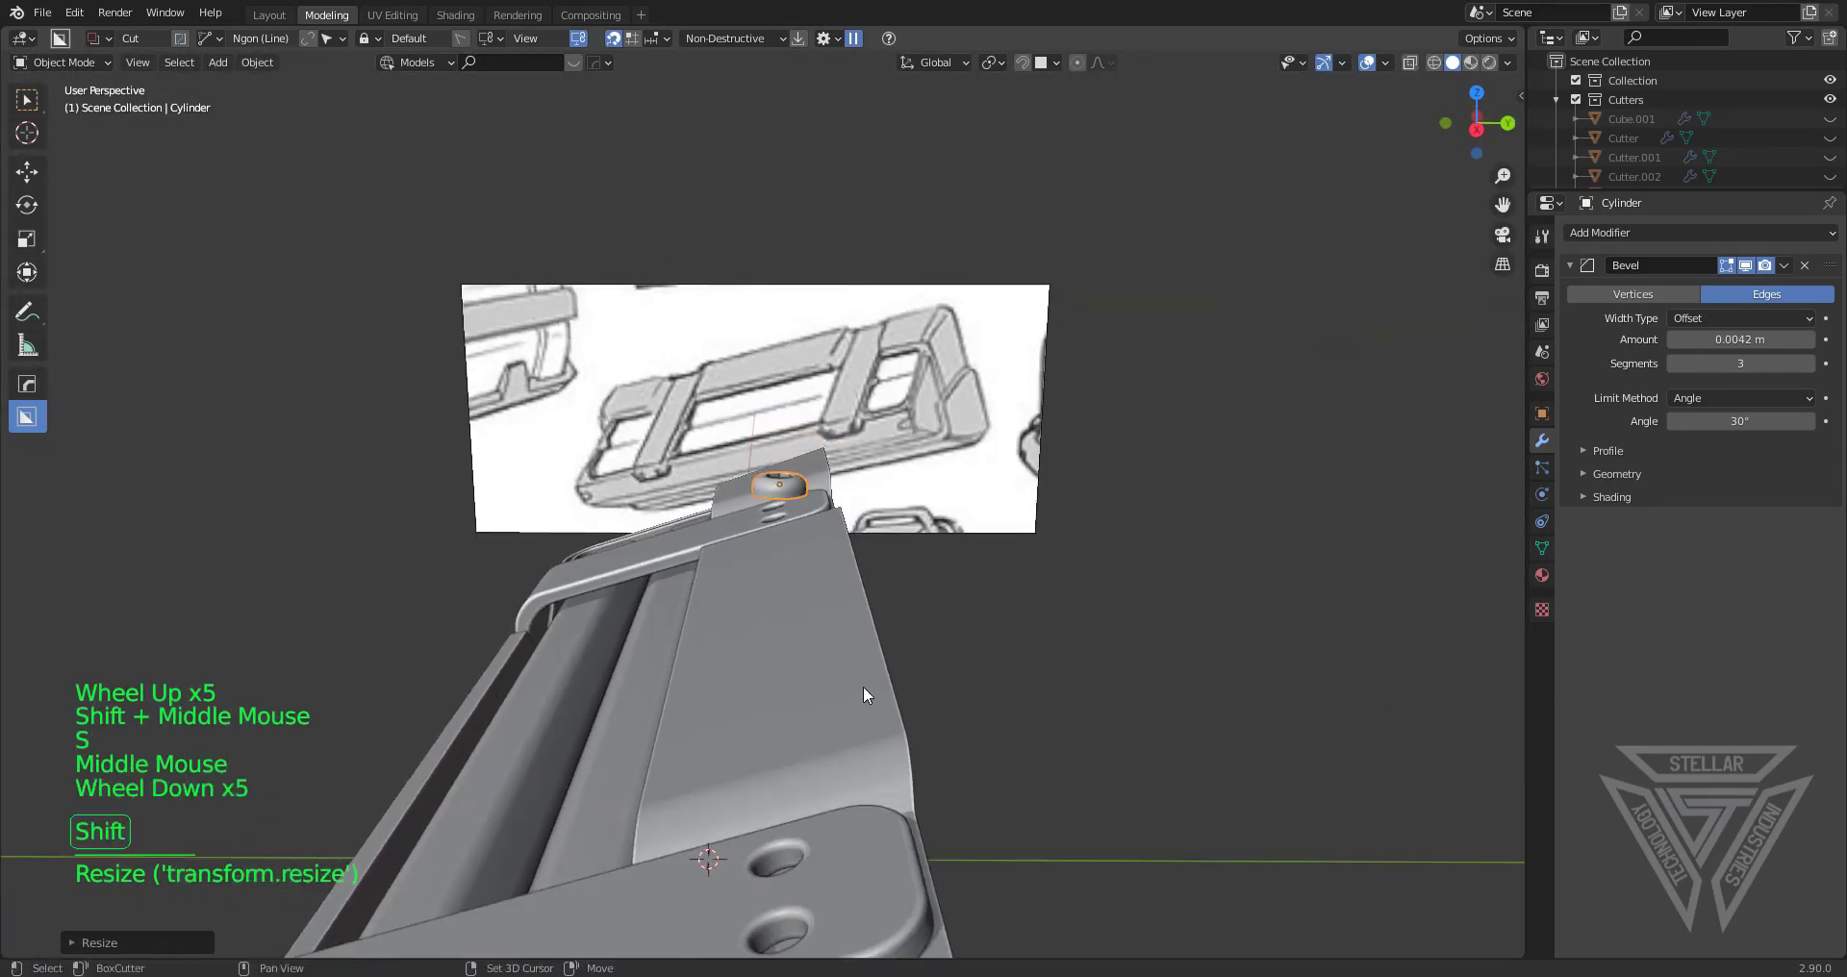
{"action": "middle_click_drag", "start_coordinate": [863, 685], "coordinate": [1050, 726], "text": "shift"}
{"action": "key", "text": "g"}
{"action": "left_click", "coordinate": [1168, 808]}
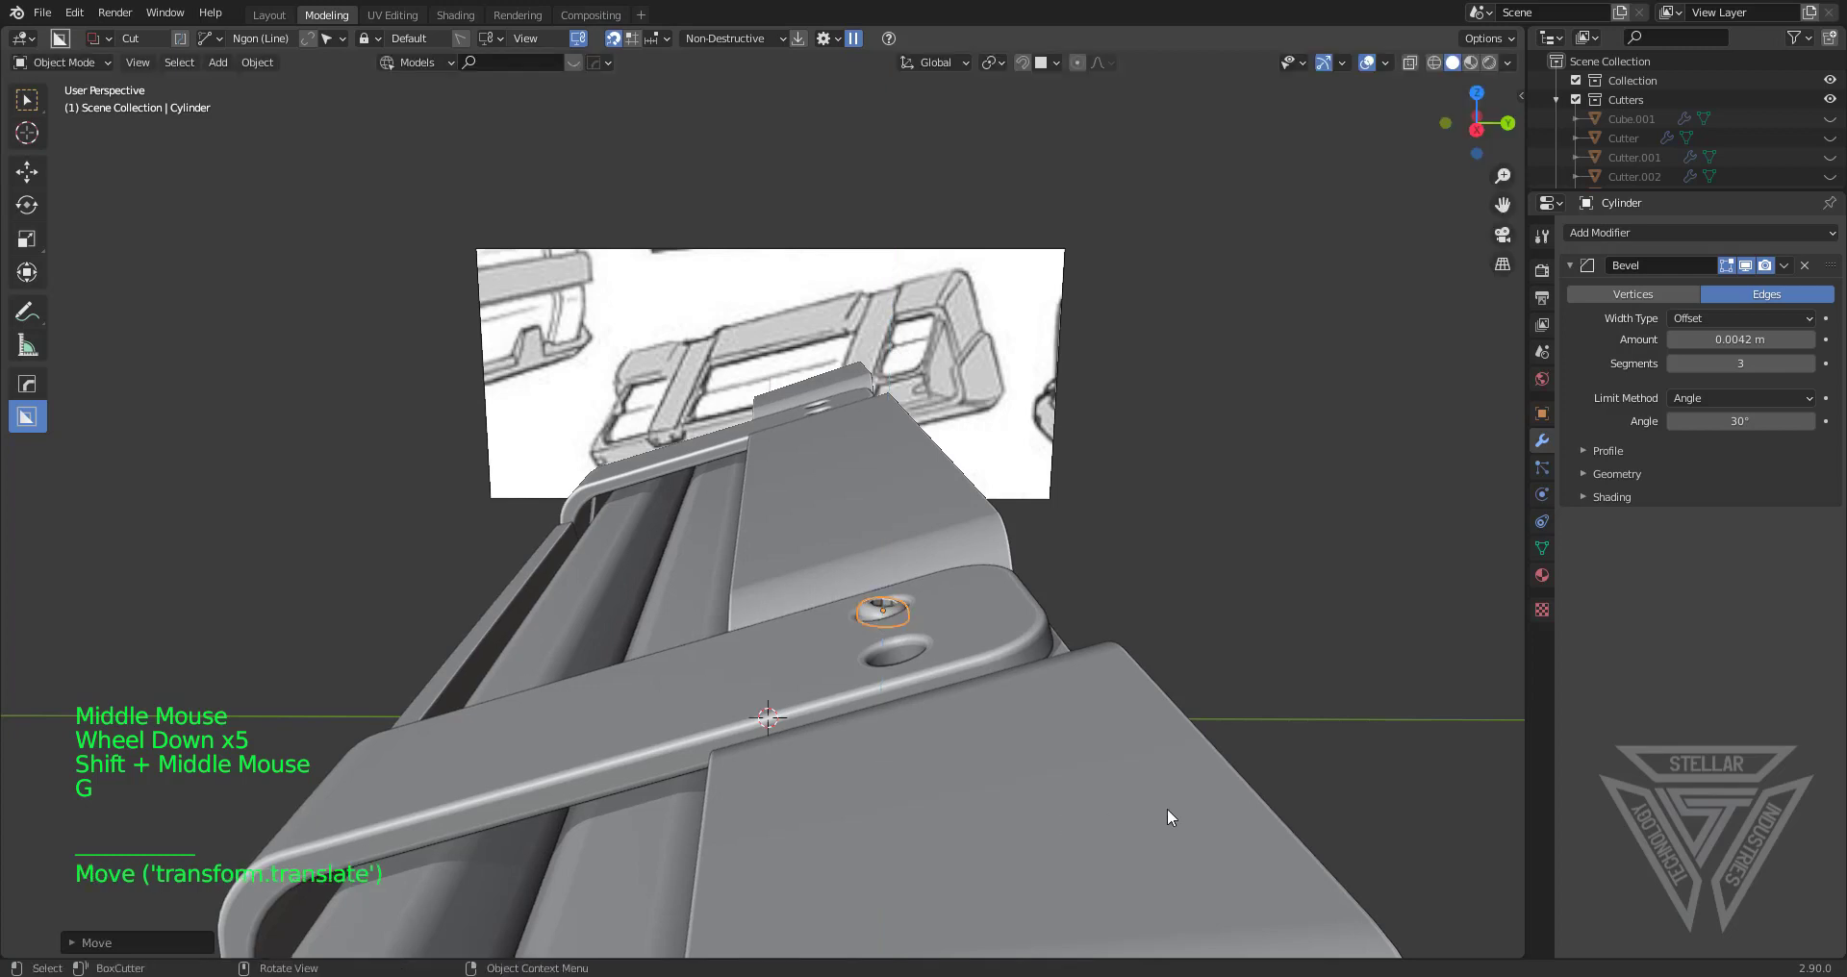
Rotate the screw head about the global X axis to match the slope of the strap
{"action": "key", "text": "r"}
{"action": "key", "text": "x"}
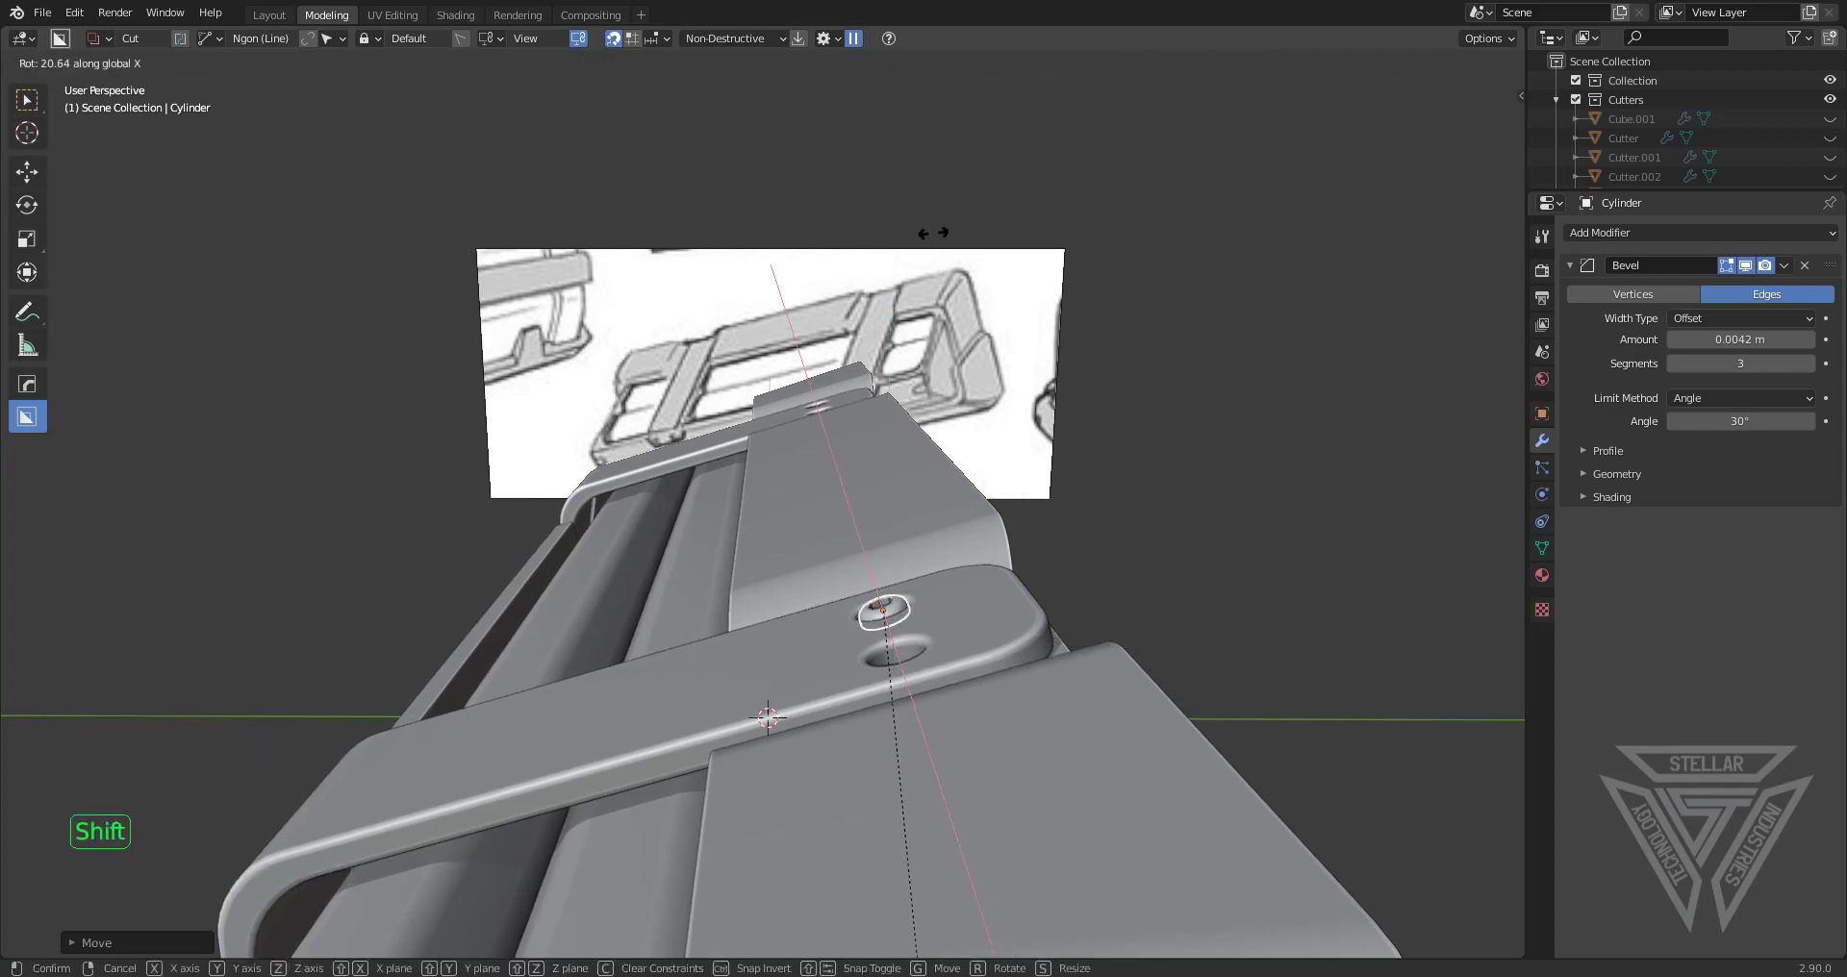
{"action": "left_click", "coordinate": [915, 441]}
{"action": "middle_click_drag", "start_coordinate": [915, 440], "coordinate": [862, 465]}
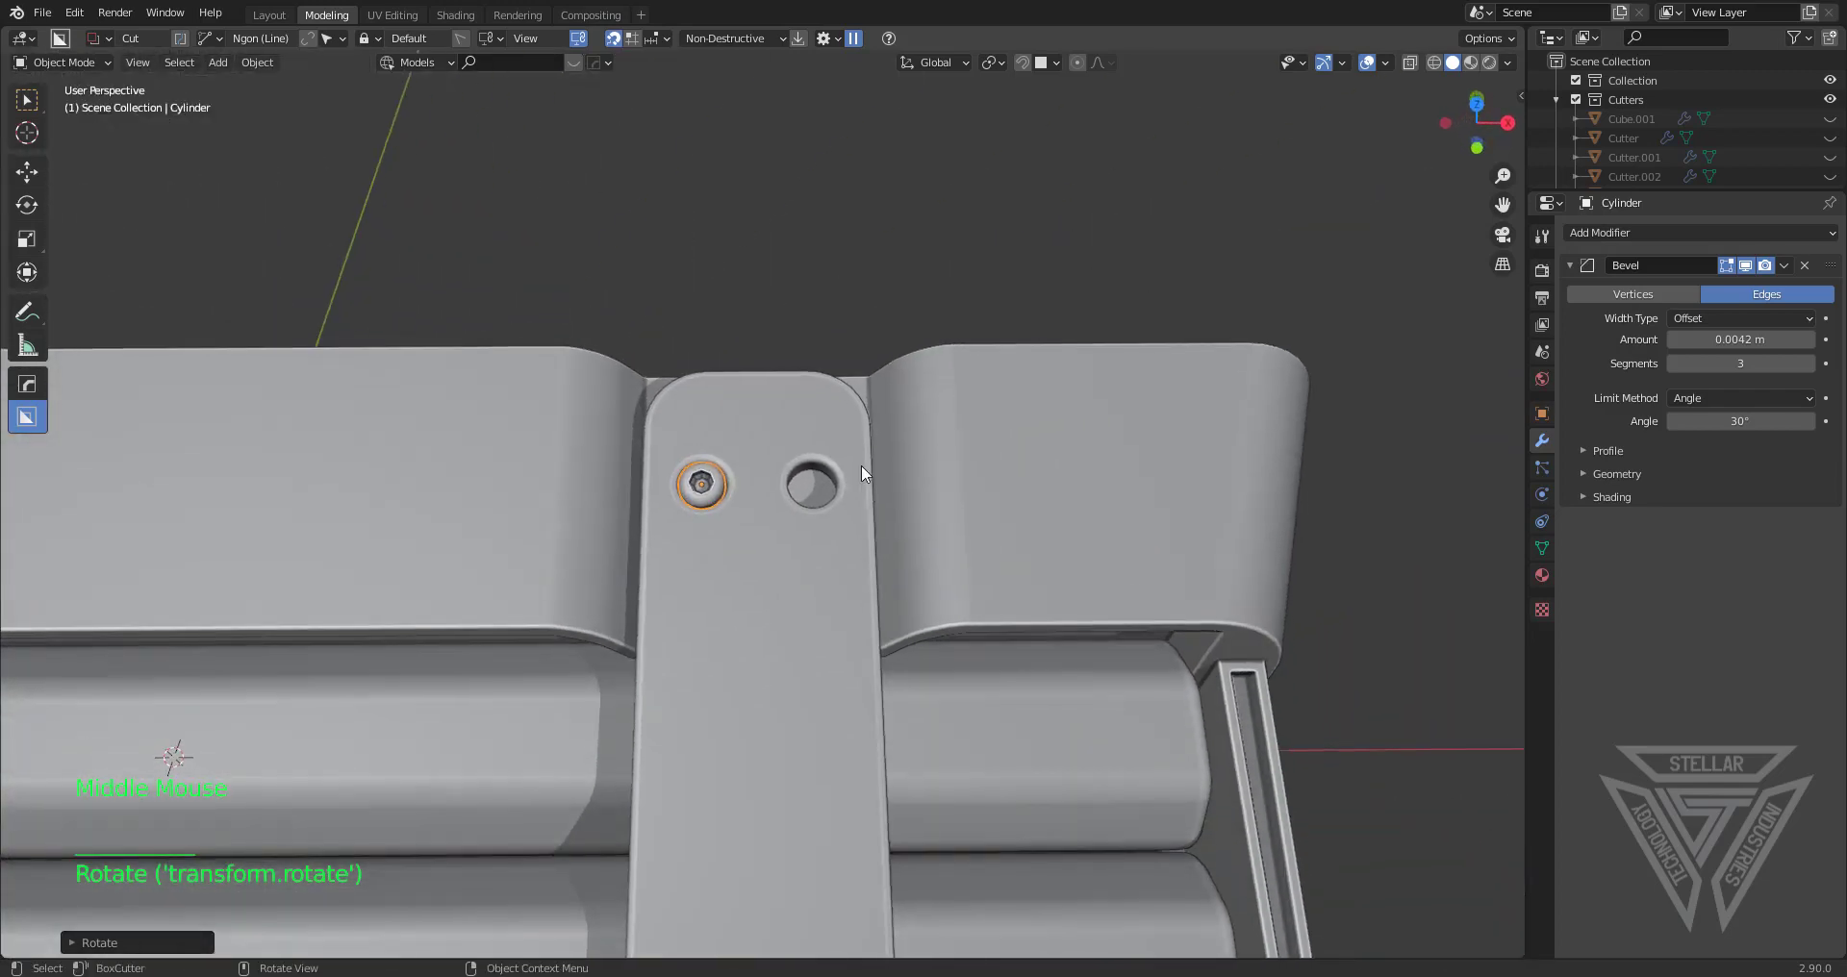
Fine-tune the tilted screw head's scale so it fills the left strap hole
{"action": "scroll", "coordinate": [862, 464], "scroll_direction": "up", "scroll_amount": 7}
{"action": "middle_click_drag", "start_coordinate": [674, 424], "coordinate": [895, 511], "text": "shift"}
{"action": "key", "text": "s"}
{"action": "scroll", "coordinate": [1059, 535], "scroll_direction": "down", "scroll_amount": 4}
{"action": "key", "text": "s"}
{"action": "left_click", "coordinate": [1021, 550]}
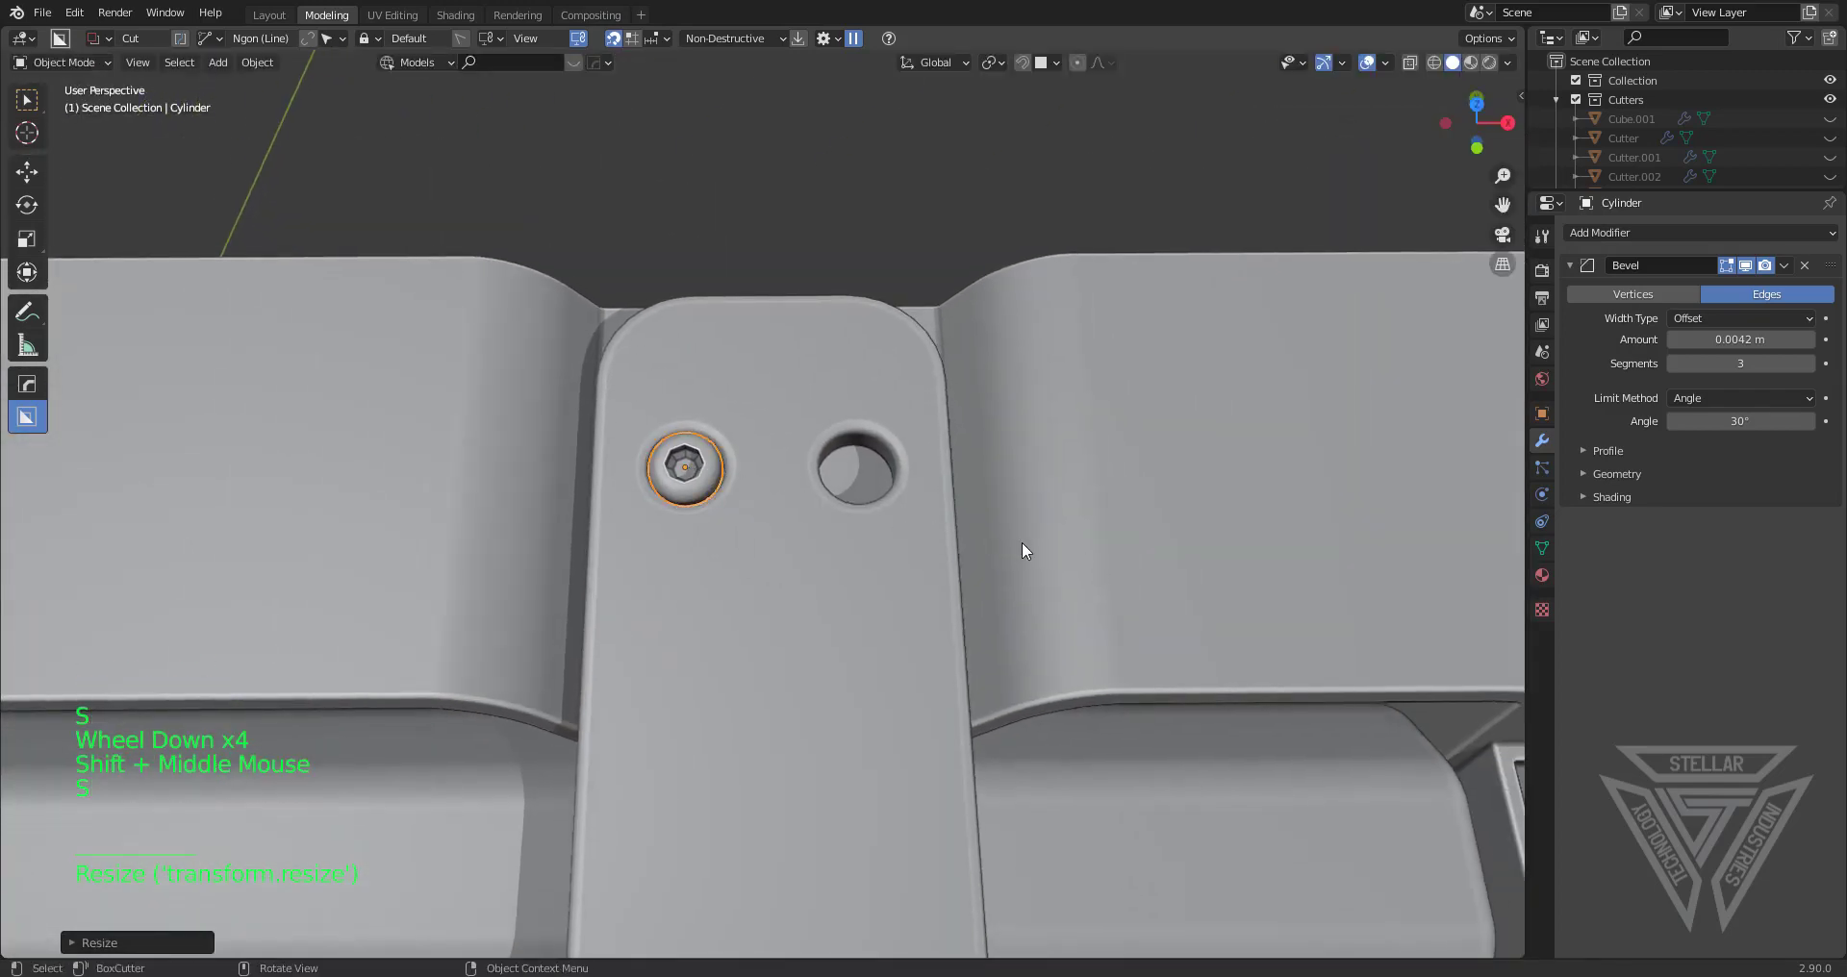
Duplicate the screw head along global X into the empty strap hole and join both screws into one object
{"action": "key", "text": "shift+d"}
{"action": "key", "text": "x"}
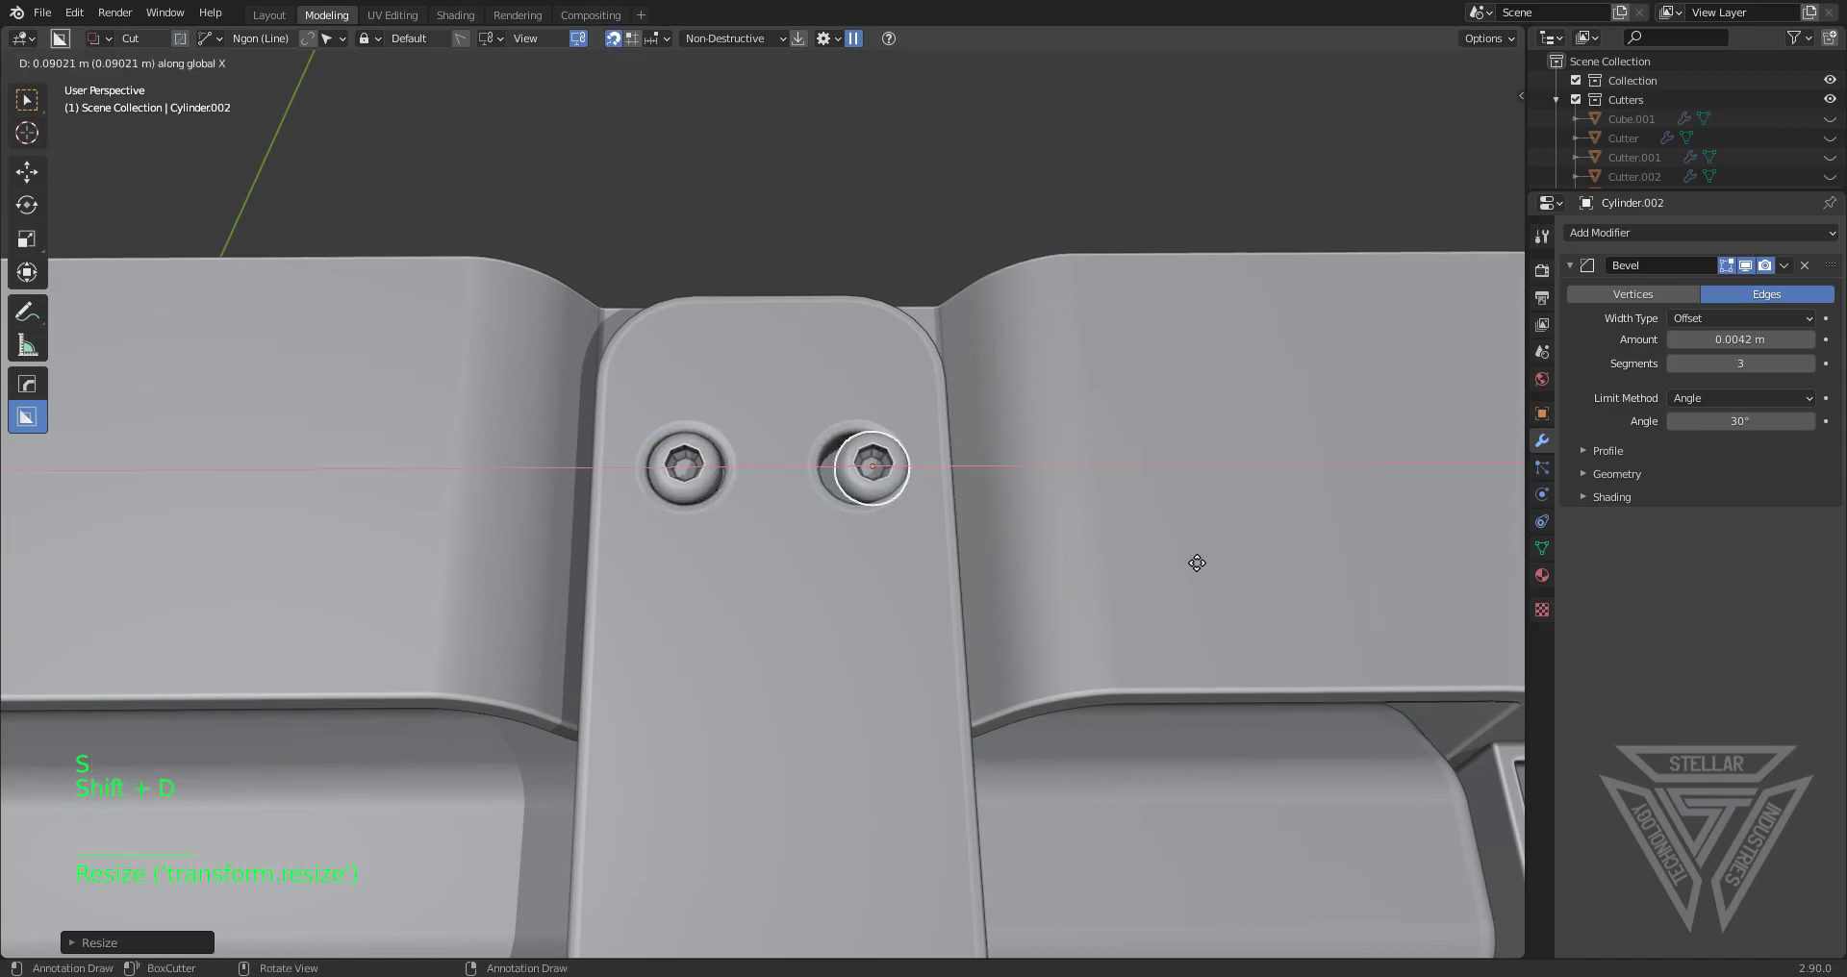
{"action": "left_click", "coordinate": [1076, 548]}
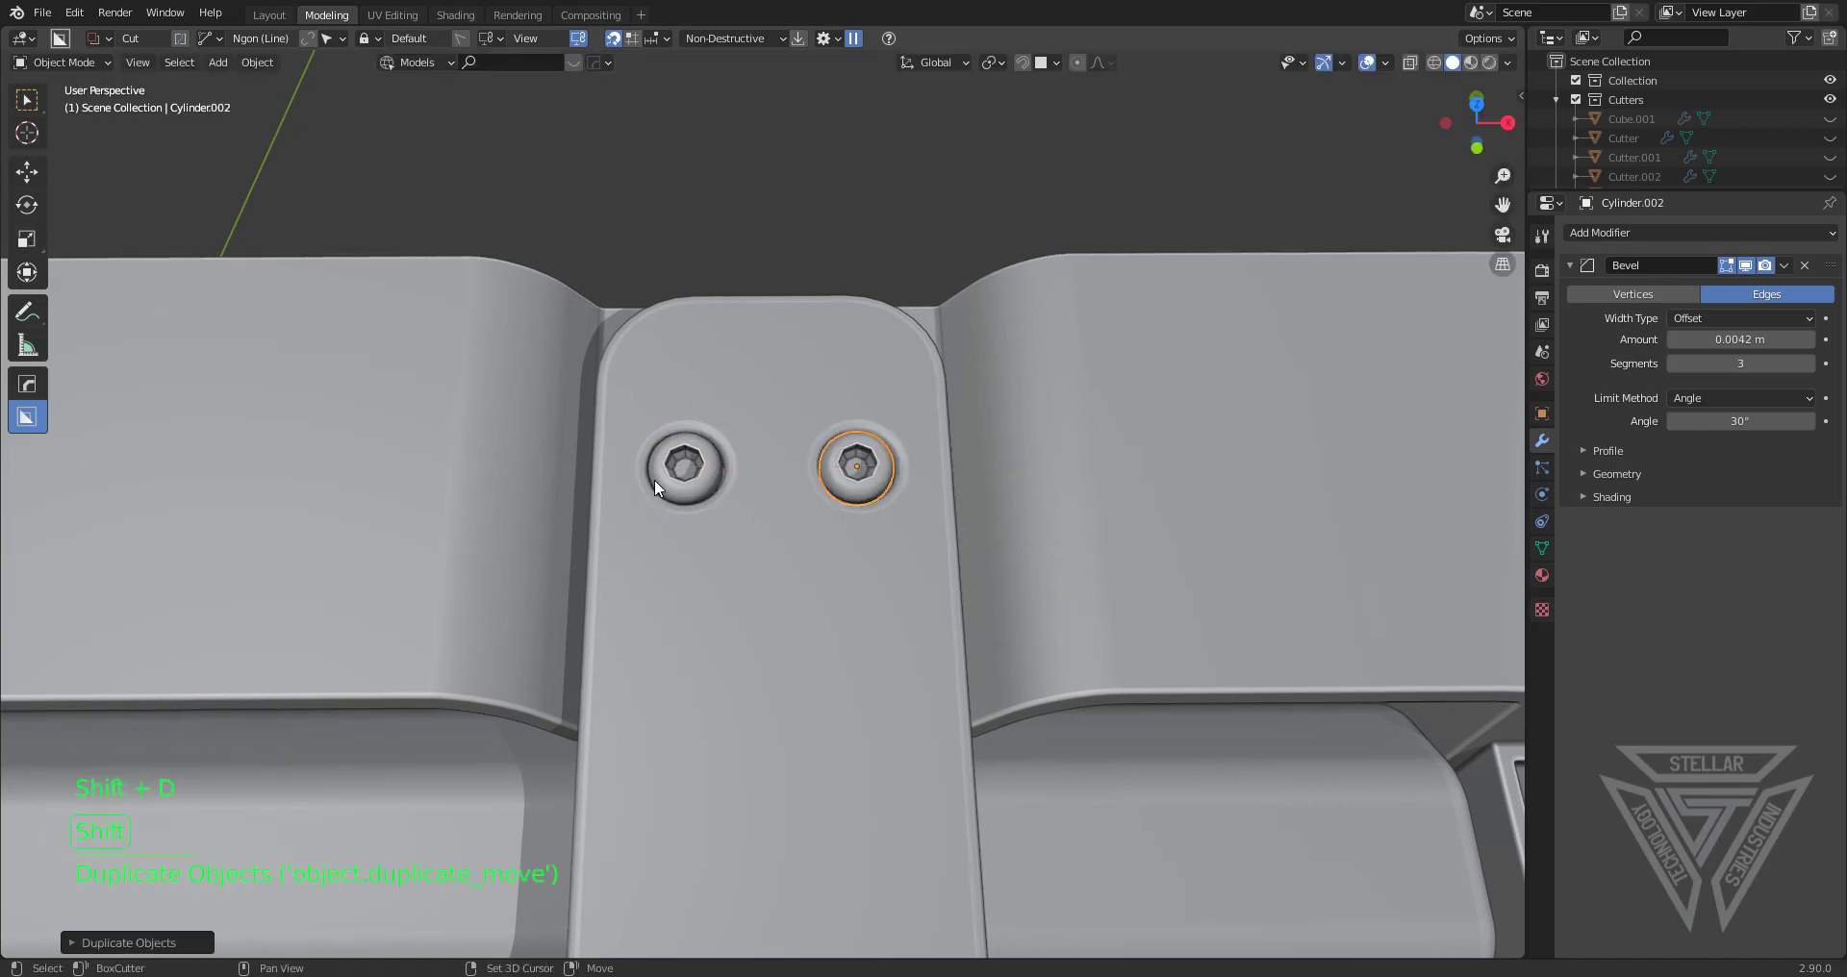
{"action": "left_click", "coordinate": [664, 476], "text": "shift"}
{"action": "key", "text": "ctrl+j"}
{"action": "scroll", "coordinate": [882, 486], "scroll_direction": "up", "scroll_amount": 1}
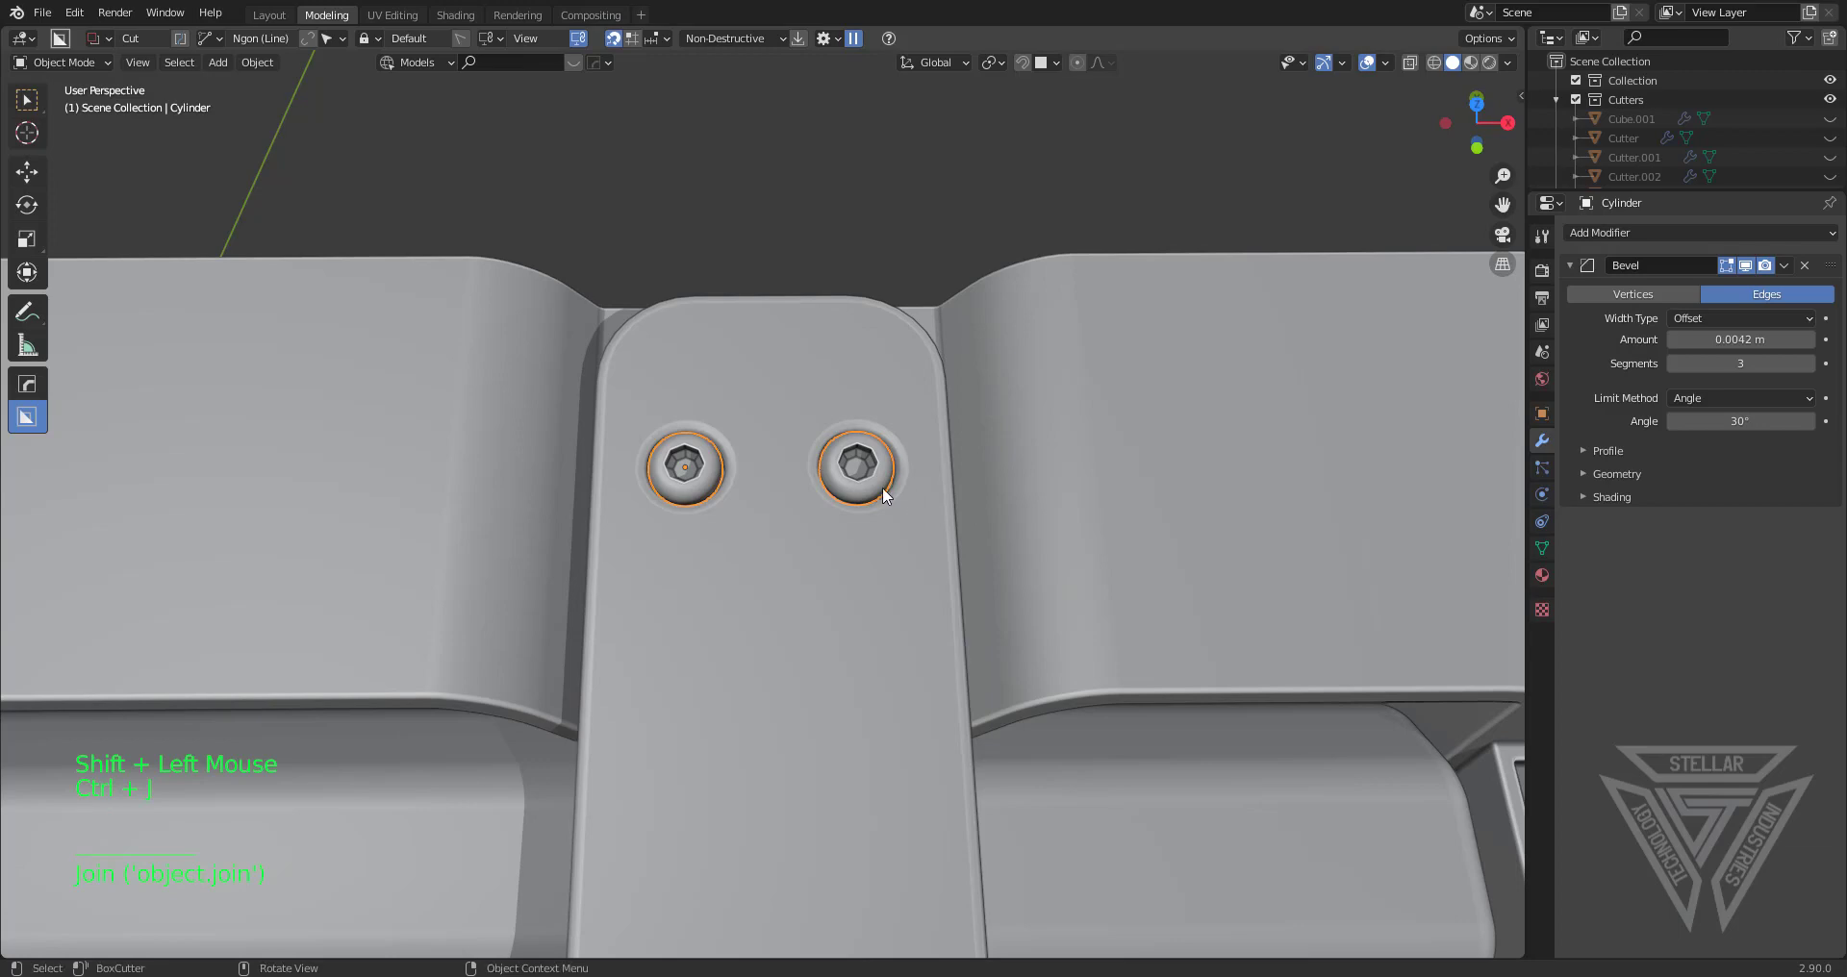
Mirror the joined screws across the case's X axis onto the opposite strap
{"action": "scroll", "coordinate": [879, 489], "scroll_direction": "down", "scroll_amount": 10}
{"action": "middle_click_drag", "start_coordinate": [698, 517], "coordinate": [811, 445], "text": "shift"}
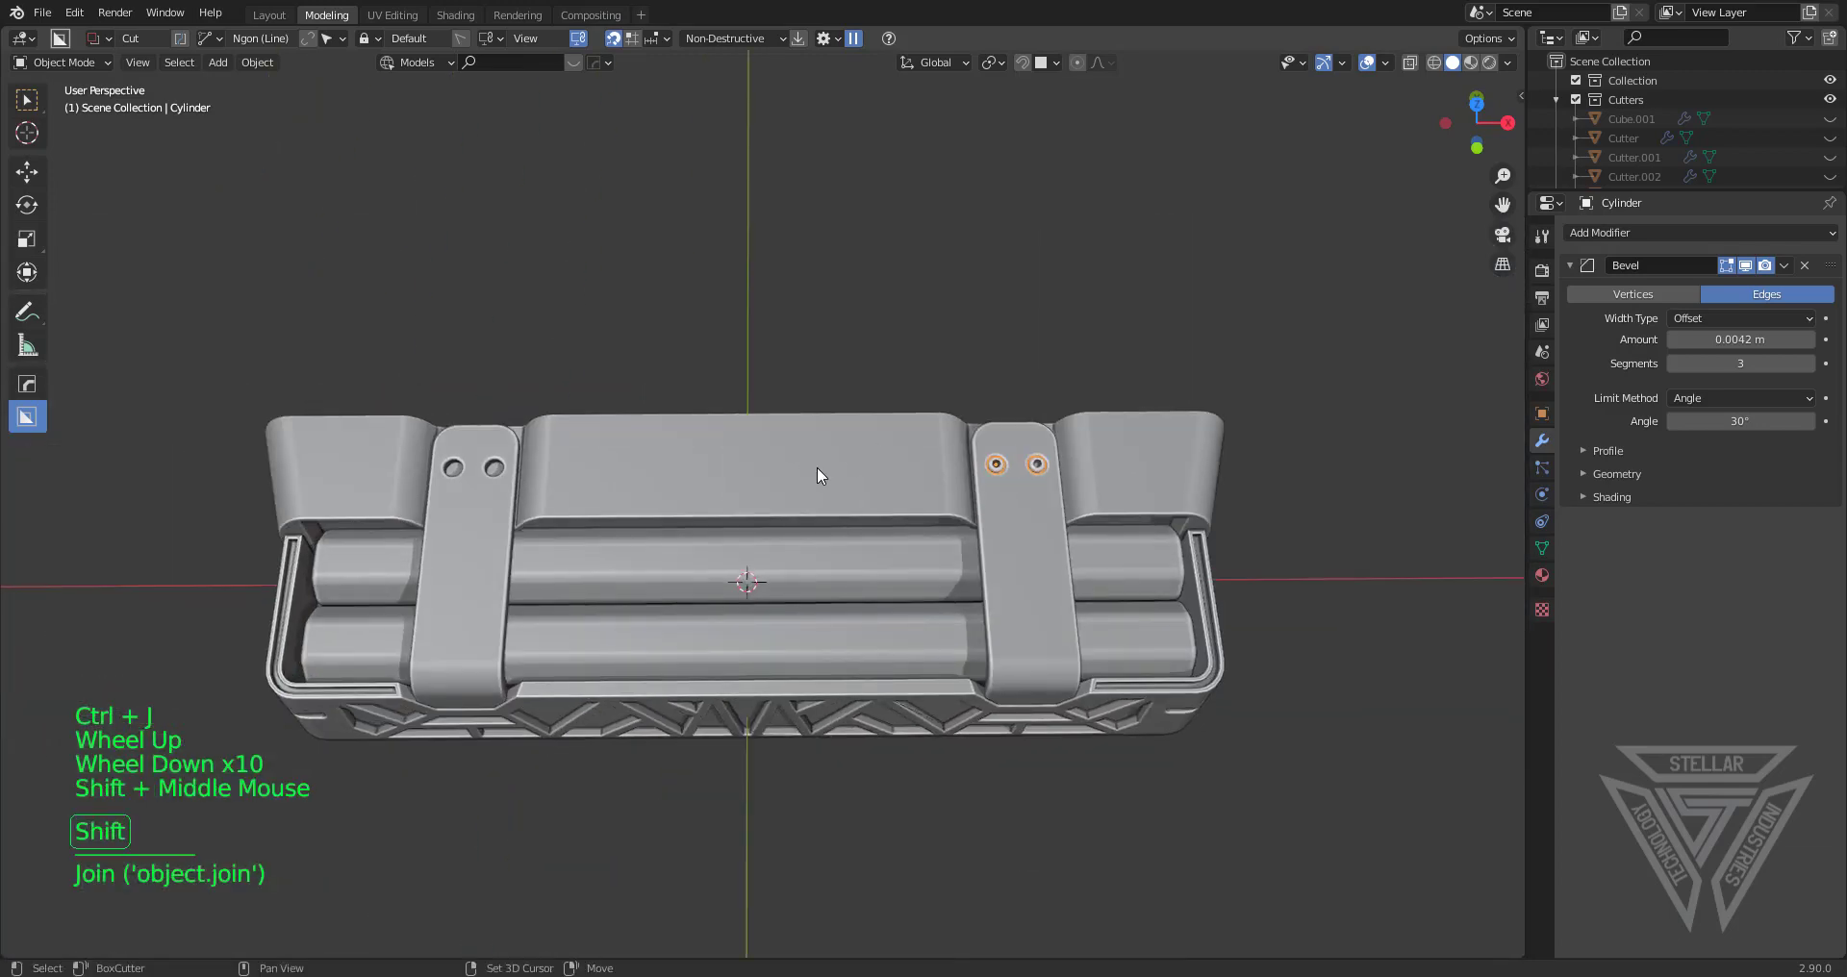
{"action": "left_click", "coordinate": [817, 465], "text": "shift"}
{"action": "key", "text": "q"}
{"action": "key", "text": "Escape"}
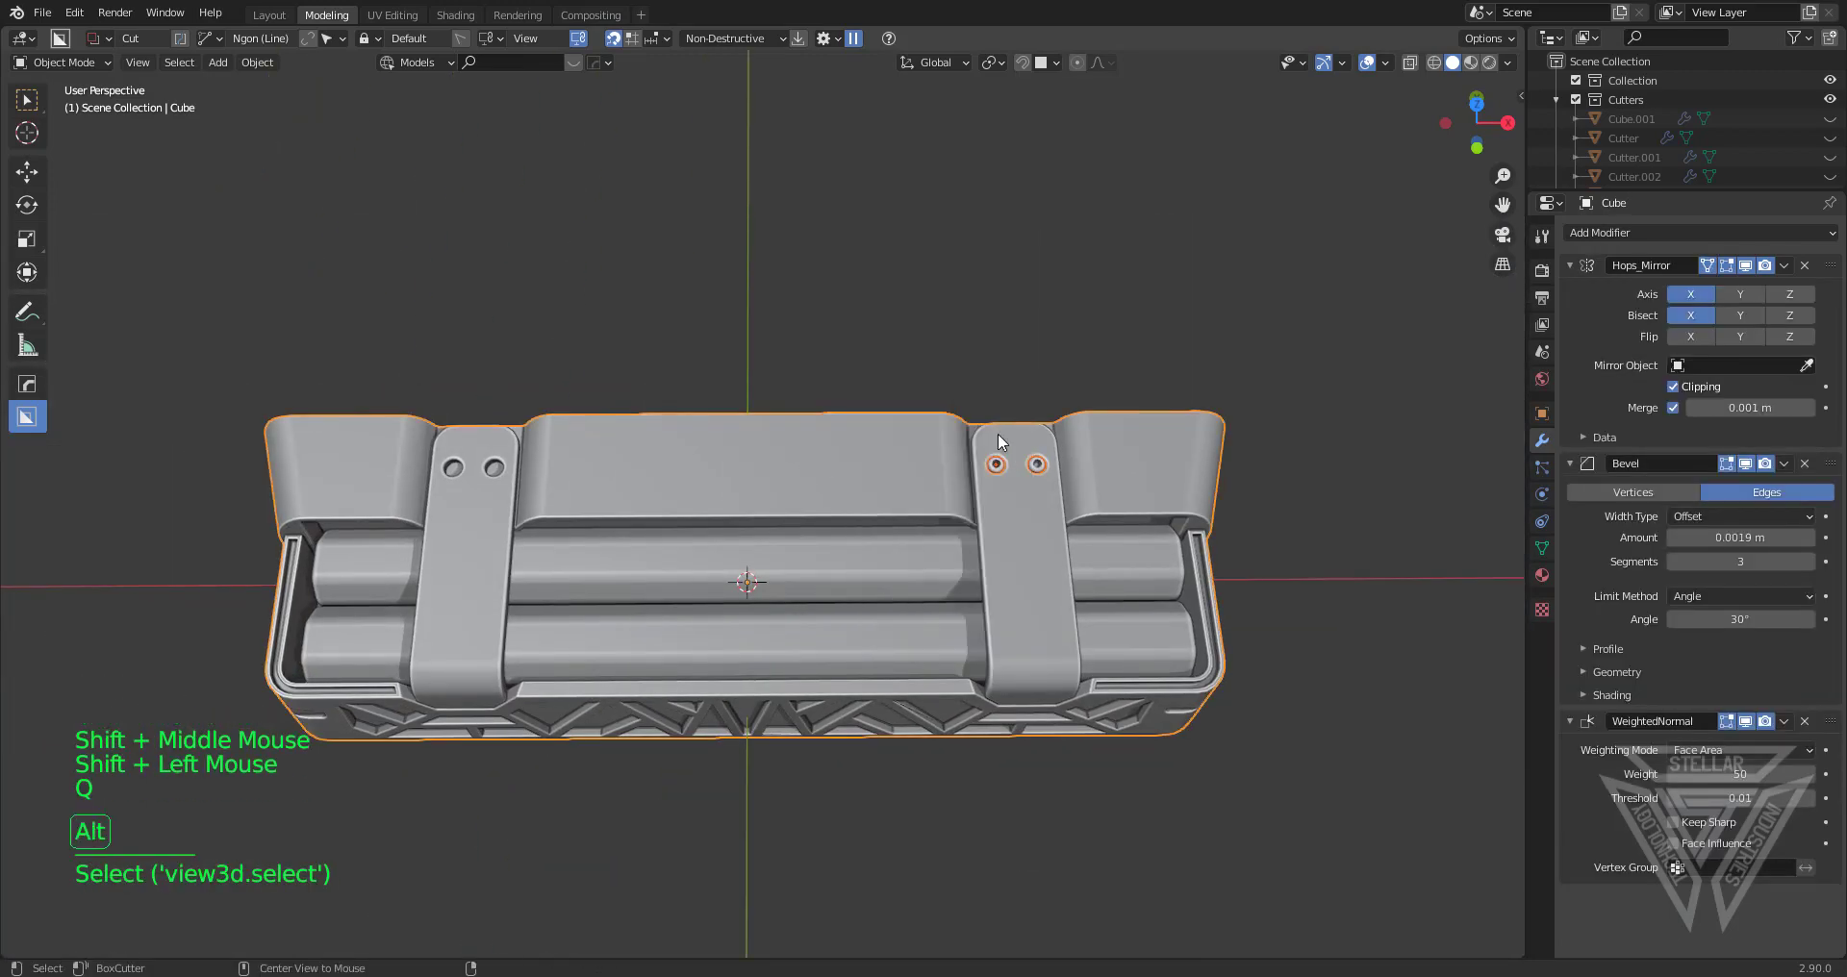
{"action": "key", "text": "alt+x"}
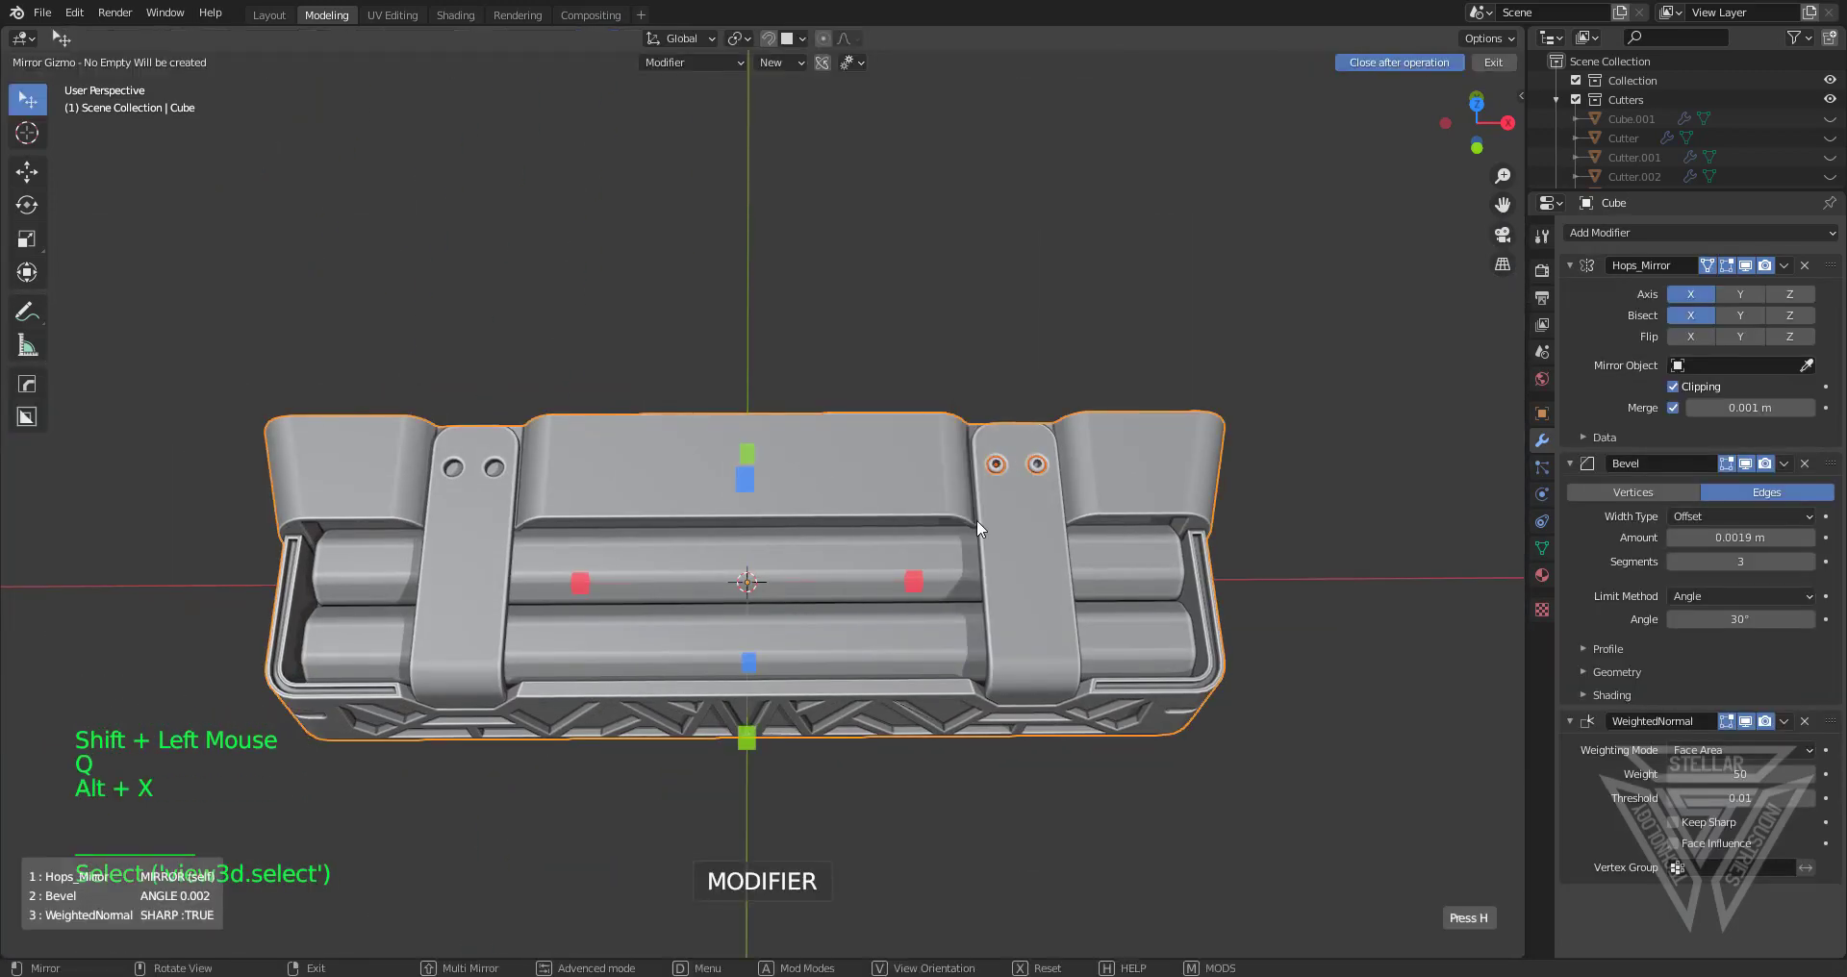
{"action": "left_click", "coordinate": [909, 582]}
{"action": "left_click", "coordinate": [938, 358]}
Examine the mirrored screws and the straps from several angles
{"action": "middle_click_drag", "start_coordinate": [937, 358], "coordinate": [1065, 401]}
{"action": "scroll", "coordinate": [985, 481], "scroll_direction": "up", "scroll_amount": 3}
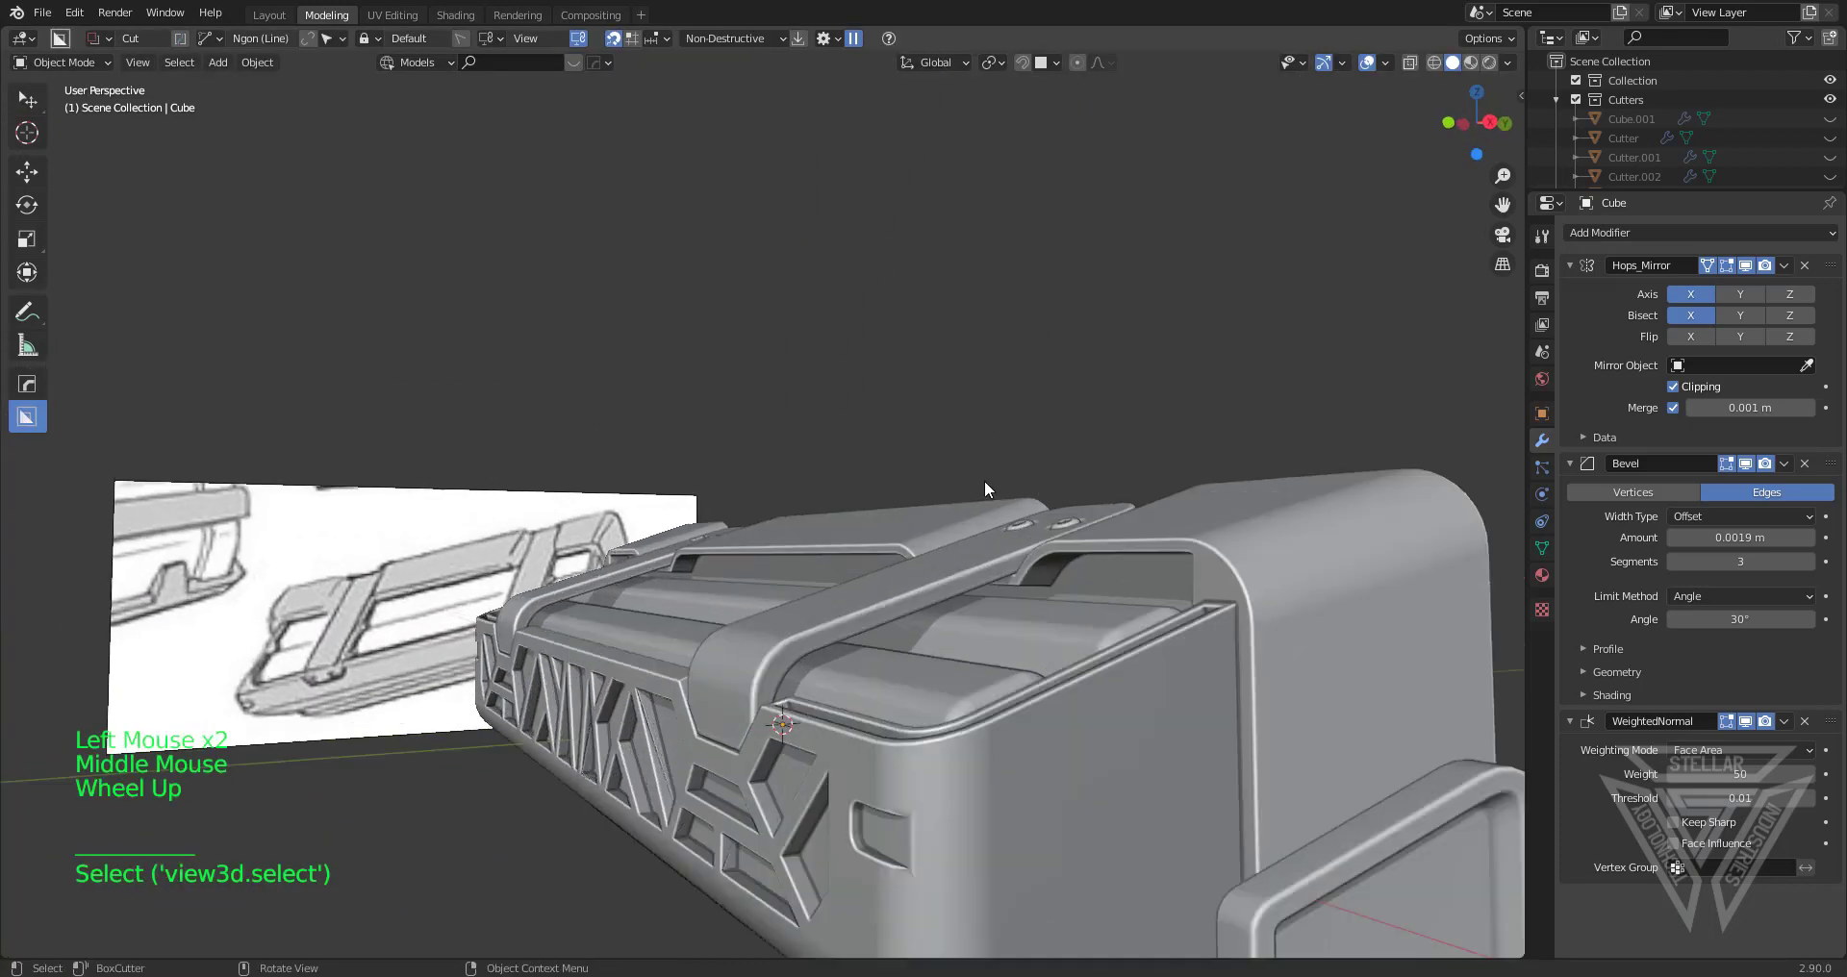
{"action": "scroll", "coordinate": [984, 481], "scroll_direction": "up", "scroll_amount": 2}
{"action": "middle_click_drag", "start_coordinate": [984, 481], "coordinate": [898, 349], "text": "shift"}
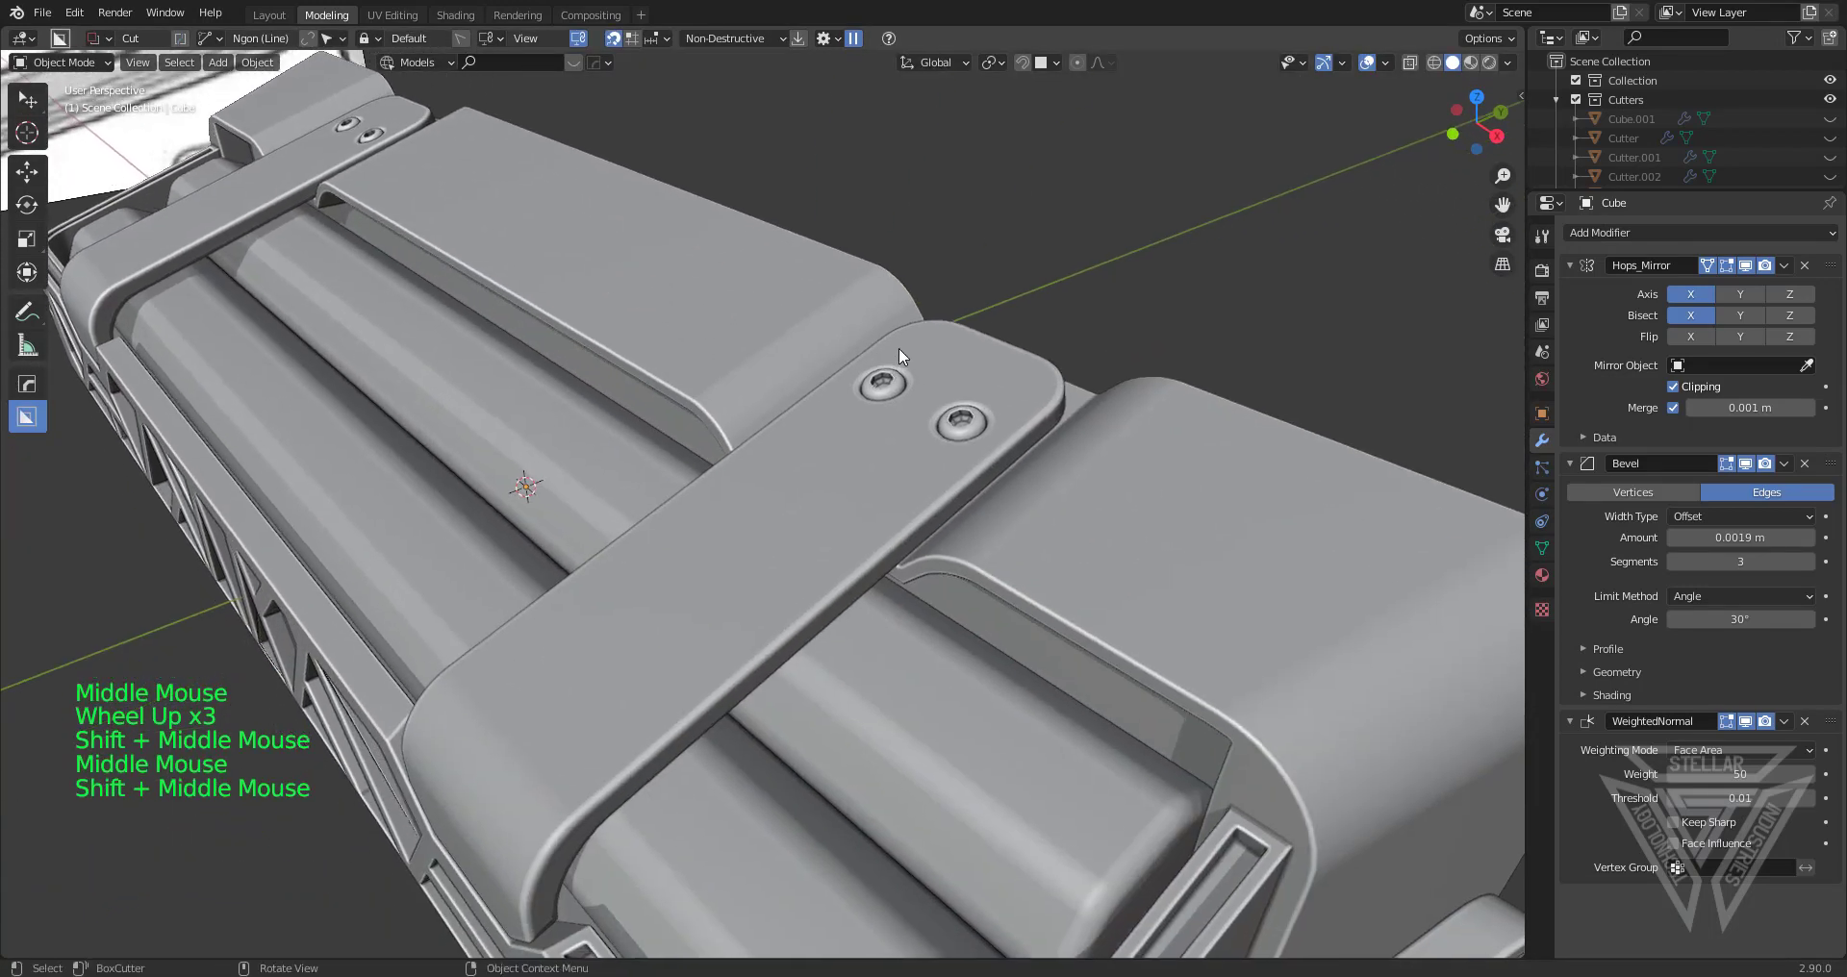
{"action": "scroll", "coordinate": [963, 384], "scroll_direction": "down", "scroll_amount": 4}
{"action": "left_click", "coordinate": [989, 408]}
{"action": "scroll", "coordinate": [989, 408], "scroll_direction": "down", "scroll_amount": 1}
{"action": "middle_click_drag", "start_coordinate": [989, 408], "coordinate": [695, 522]}
{"action": "scroll", "coordinate": [1001, 499], "scroll_direction": "up", "scroll_amount": 3}
{"action": "scroll", "coordinate": [926, 420], "scroll_direction": "up", "scroll_amount": 2}
{"action": "scroll", "coordinate": [647, 450], "scroll_direction": "down", "scroll_amount": 4}
{"action": "scroll", "coordinate": [827, 562], "scroll_direction": "up", "scroll_amount": 3}
{"action": "scroll", "coordinate": [937, 505], "scroll_direction": "up", "scroll_amount": 2}
{"action": "scroll", "coordinate": [770, 552], "scroll_direction": "up", "scroll_amount": 1}
Set the BoxCutter shape to Wedge and its alignment to Object, with the strap as the target
{"action": "scroll", "coordinate": [695, 521], "scroll_direction": "down", "scroll_amount": 2, "text": "alt"}
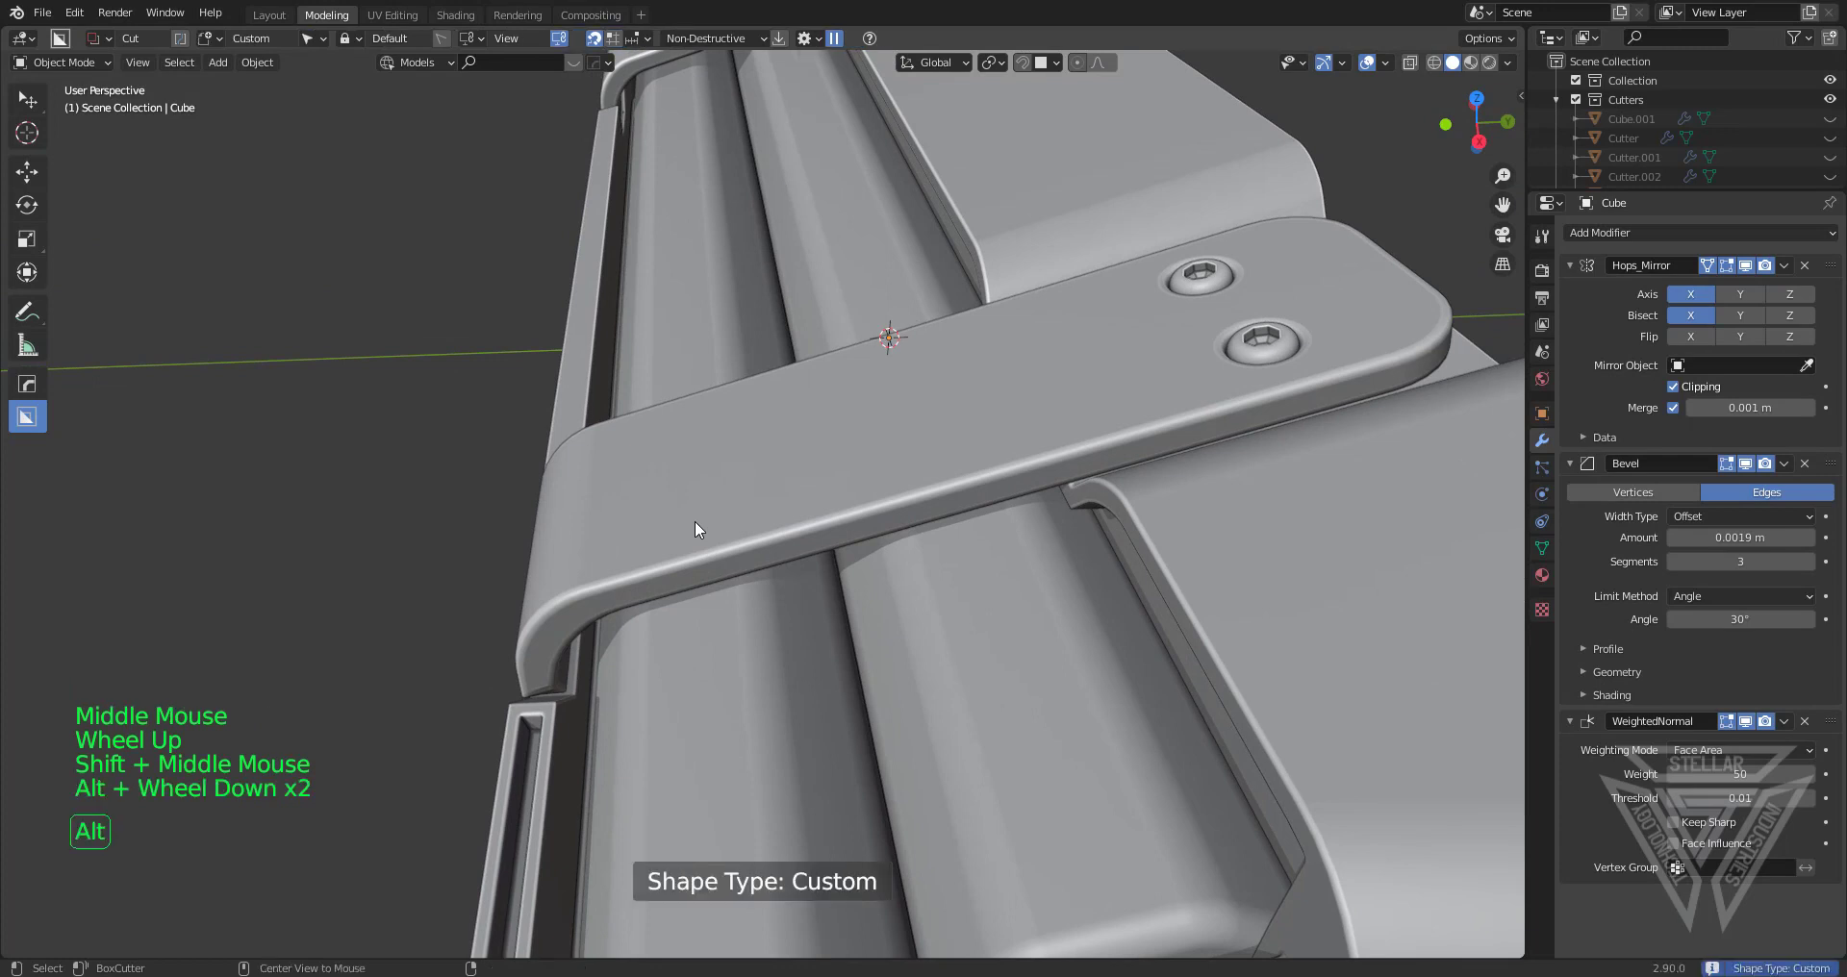
{"action": "scroll", "coordinate": [695, 521], "scroll_direction": "down", "scroll_amount": 1, "text": "alt"}
{"action": "left_click", "coordinate": [694, 505]}
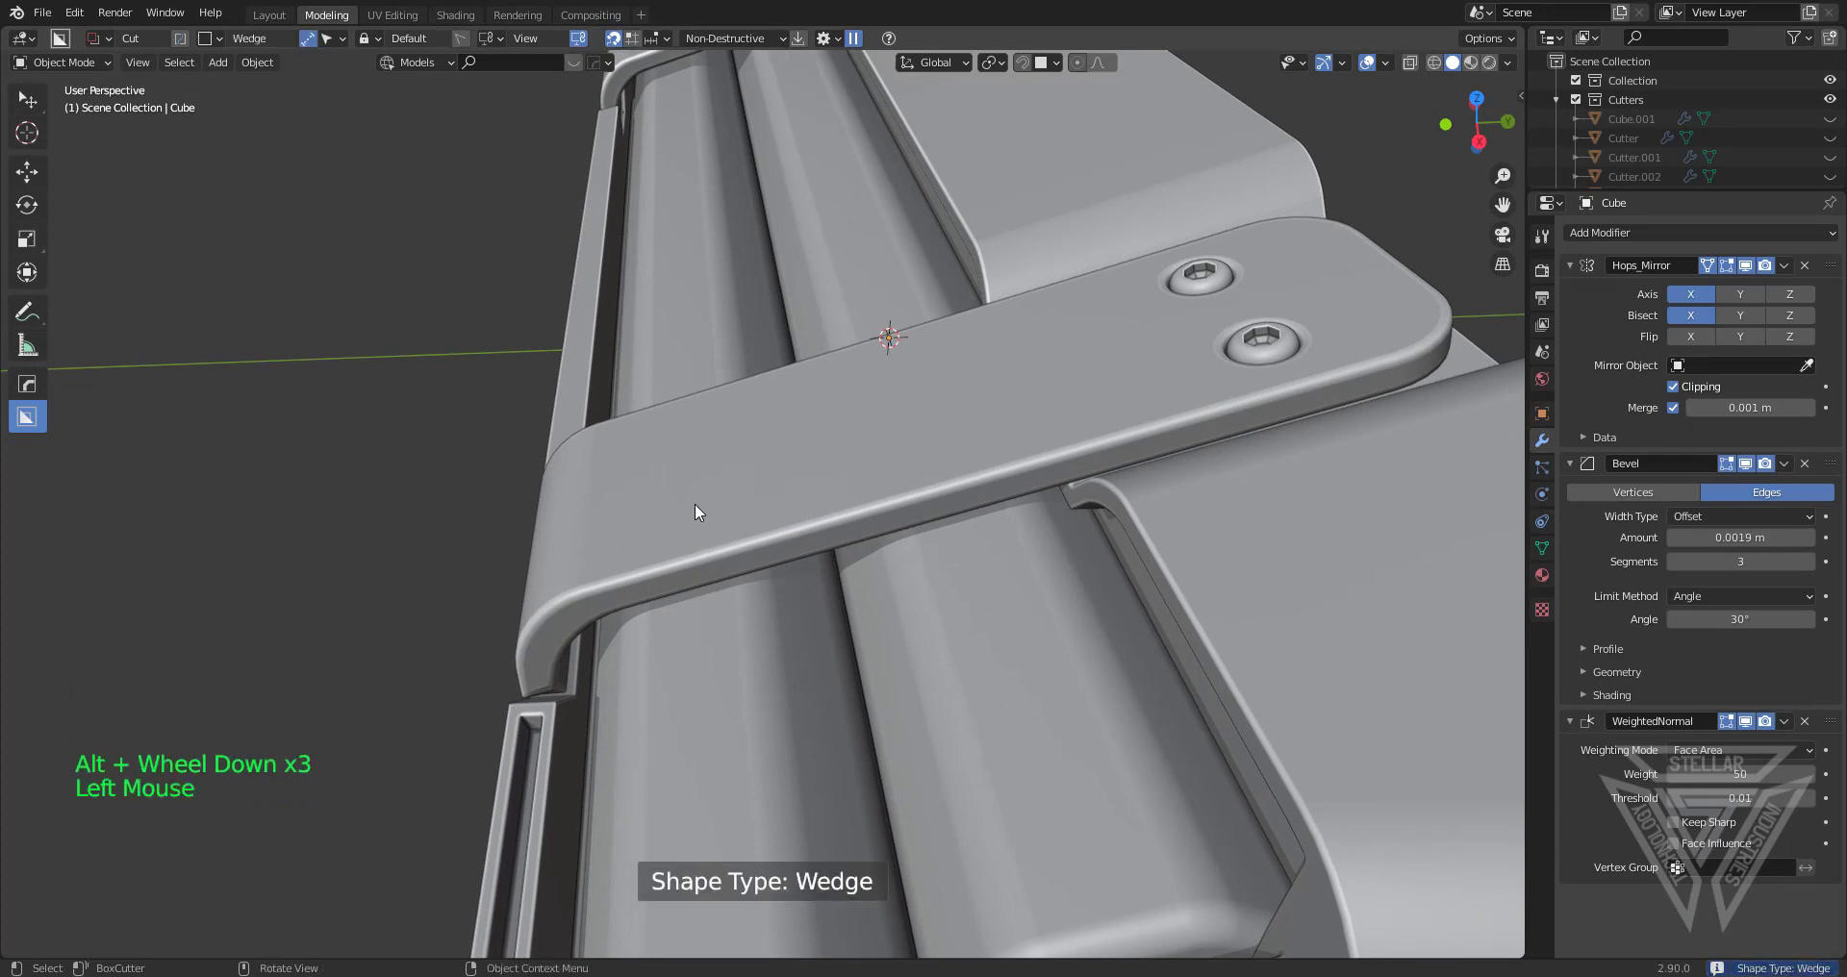
{"action": "key", "text": "d"}
{"action": "mouse_move", "coordinate": [833, 312]}
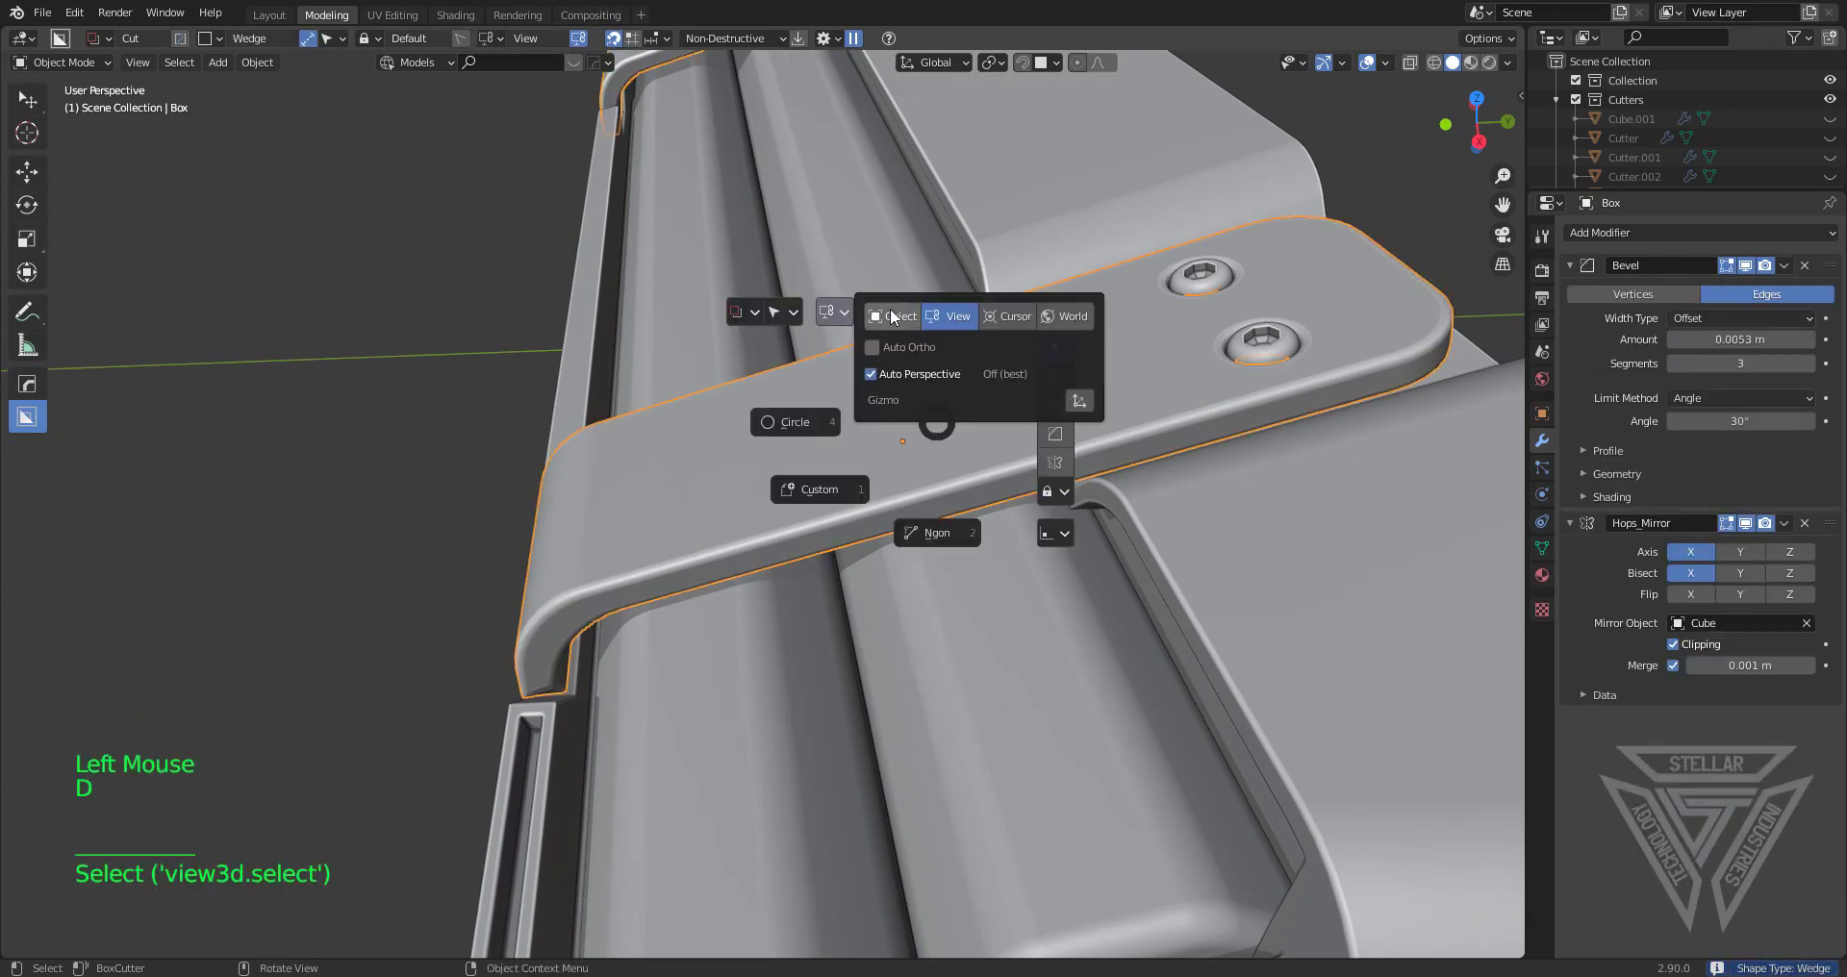
{"action": "left_click", "coordinate": [891, 316]}
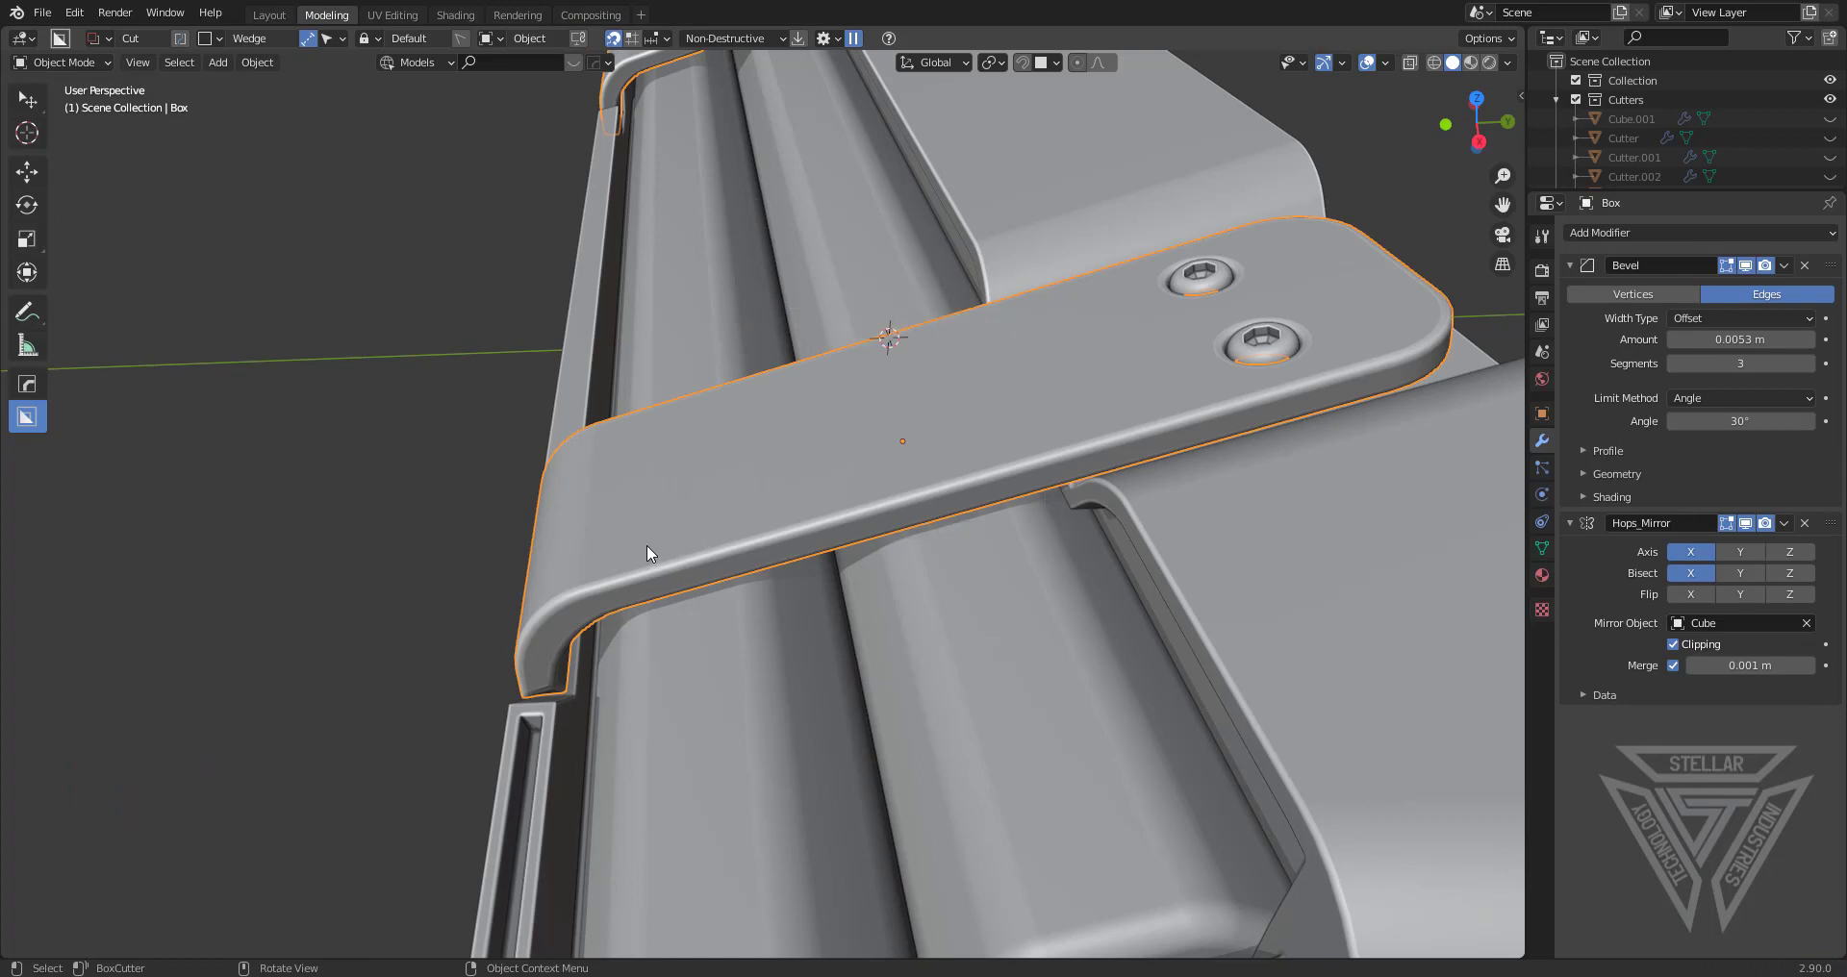
Cut a wedge-shaped notch along the strap's outer edge with an extrusion of 0.059
{"action": "mouse_move", "coordinate": [646, 542]}
{"action": "left_mouse_down"}
{"action": "mouse_move", "coordinate": [1000, 456]}
{"action": "mouse_move", "coordinate": [1041, 476]}
{"action": "mouse_move", "coordinate": [1064, 520]}
{"action": "left_mouse_up"}
{"action": "scroll", "coordinate": [1001, 456], "scroll_direction": "down", "scroll_amount": 1, "text": "ctrl"}
{"action": "mouse_move", "coordinate": [1064, 520]}
{"action": "middle_mouse_down"}
{"action": "mouse_move", "coordinate": [1199, 484]}
{"action": "mouse_move", "coordinate": [1219, 444]}
{"action": "middle_mouse_up"}
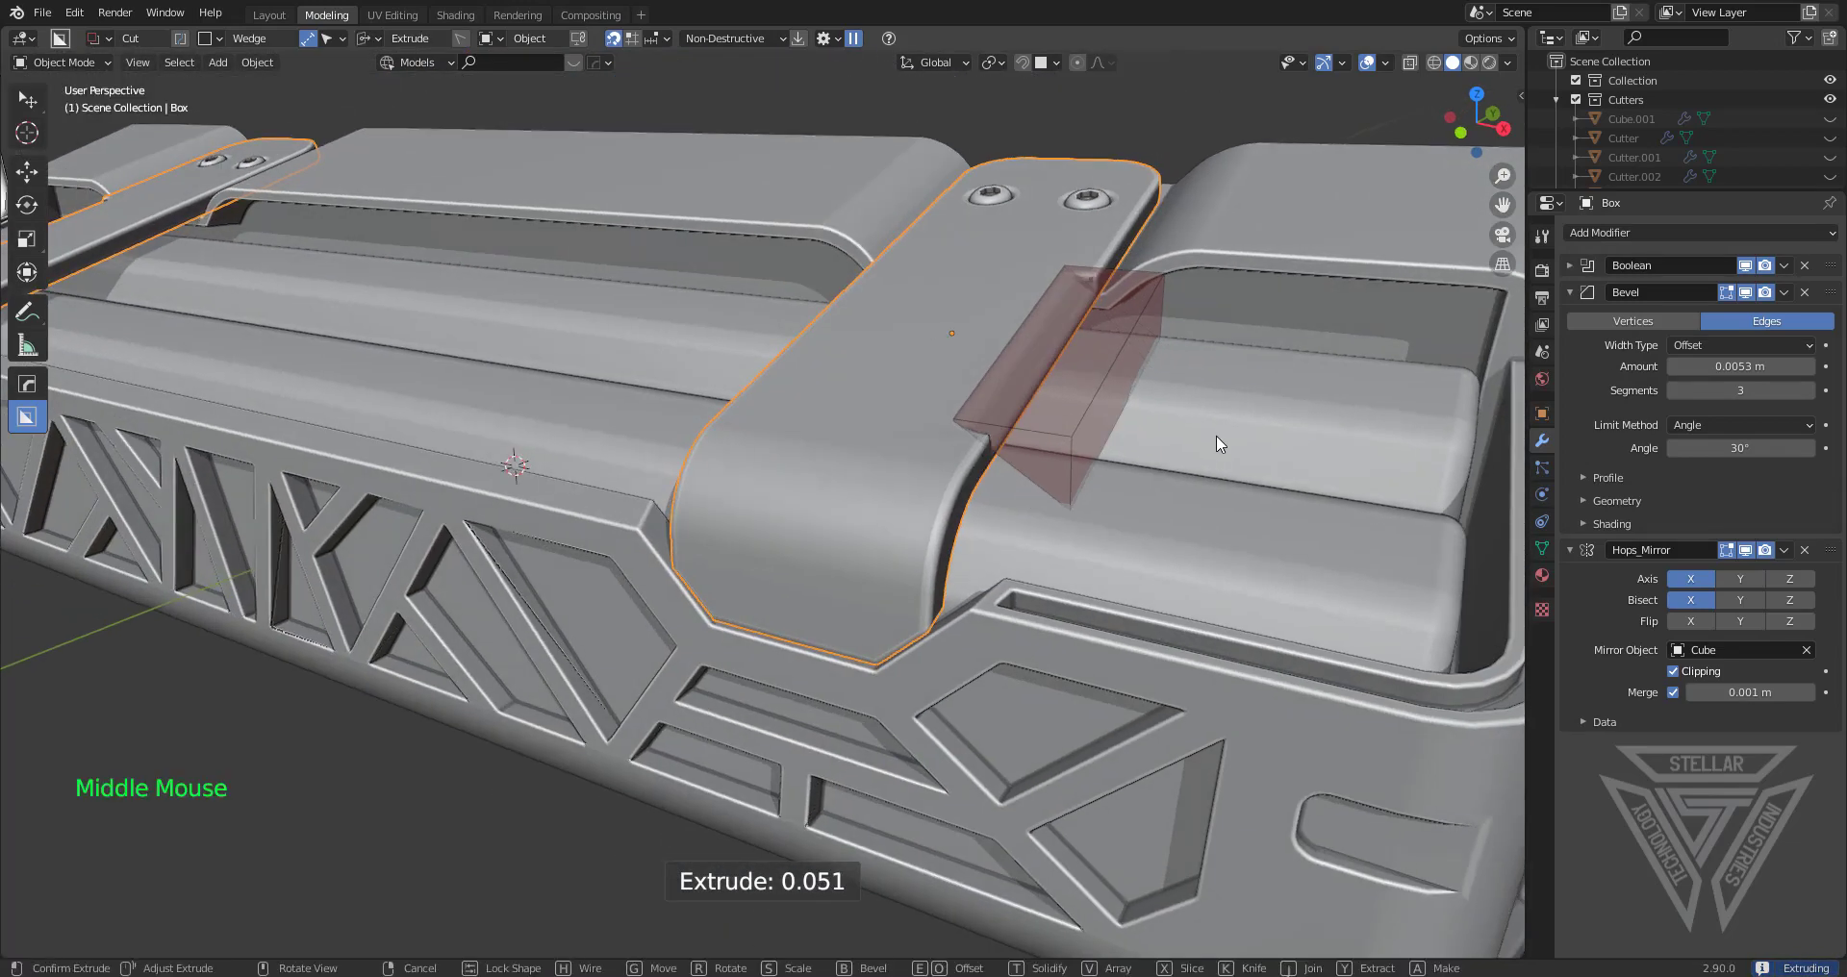
{"action": "key", "text": "shift"}
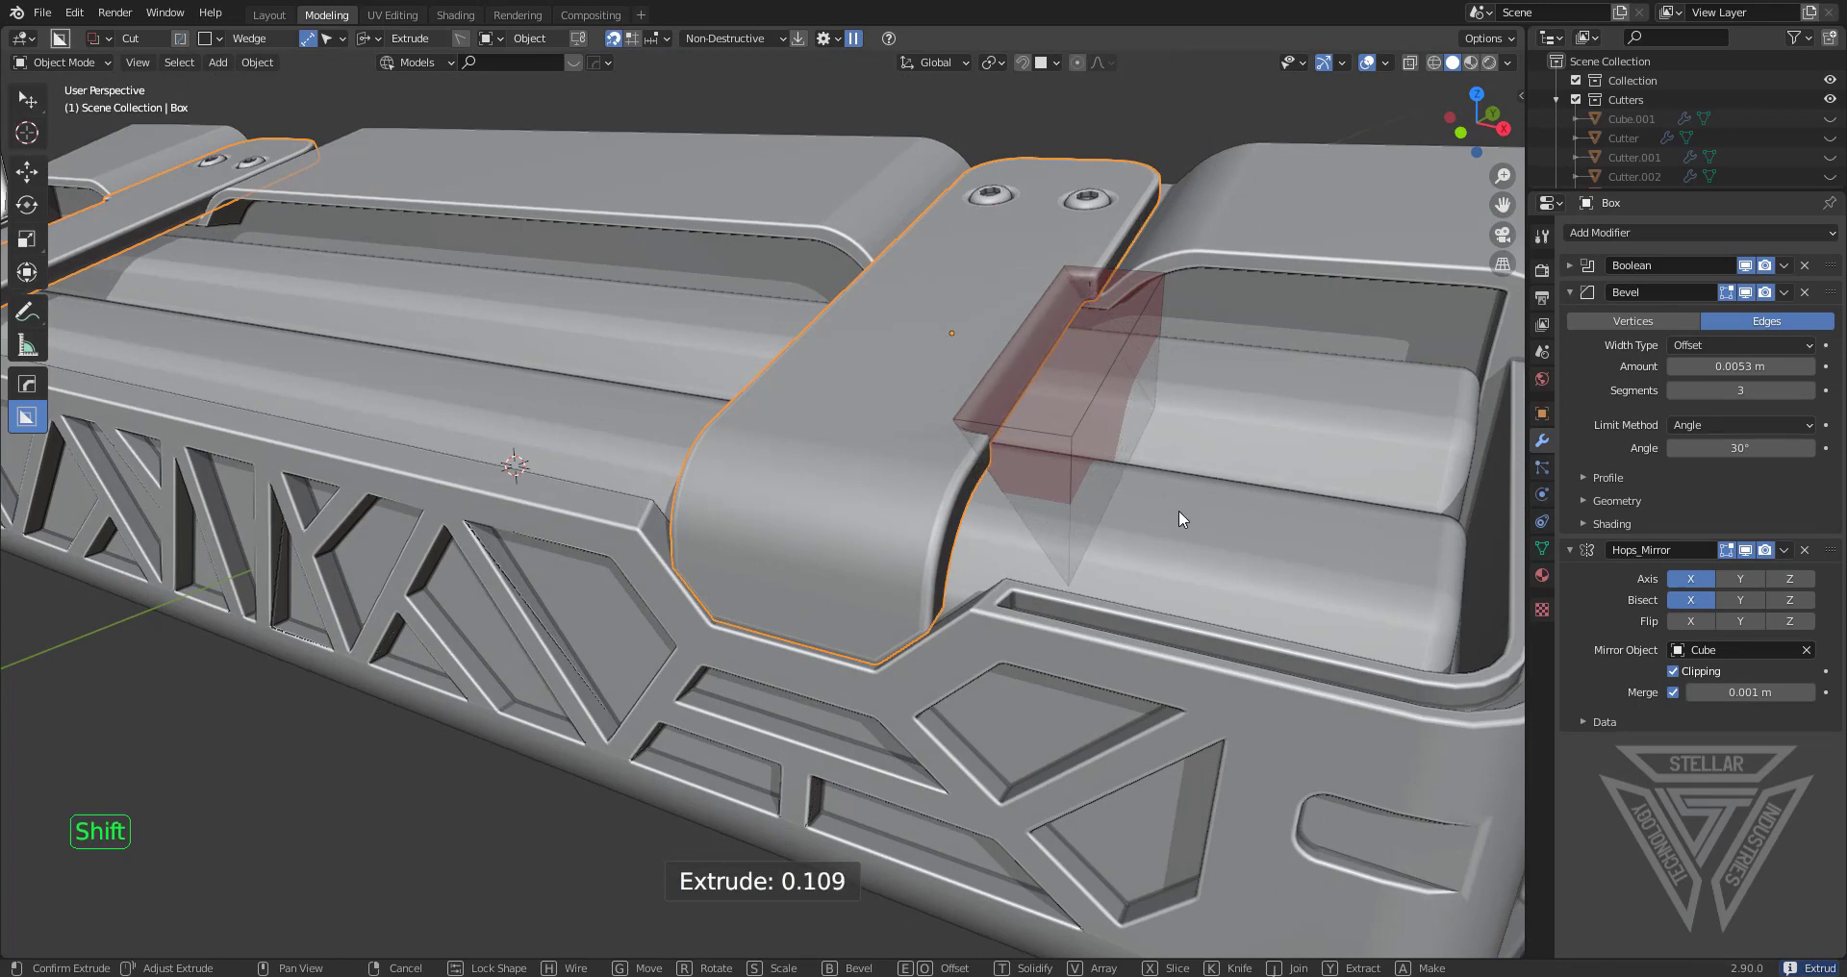
{"action": "left_click", "coordinate": [1209, 456]}
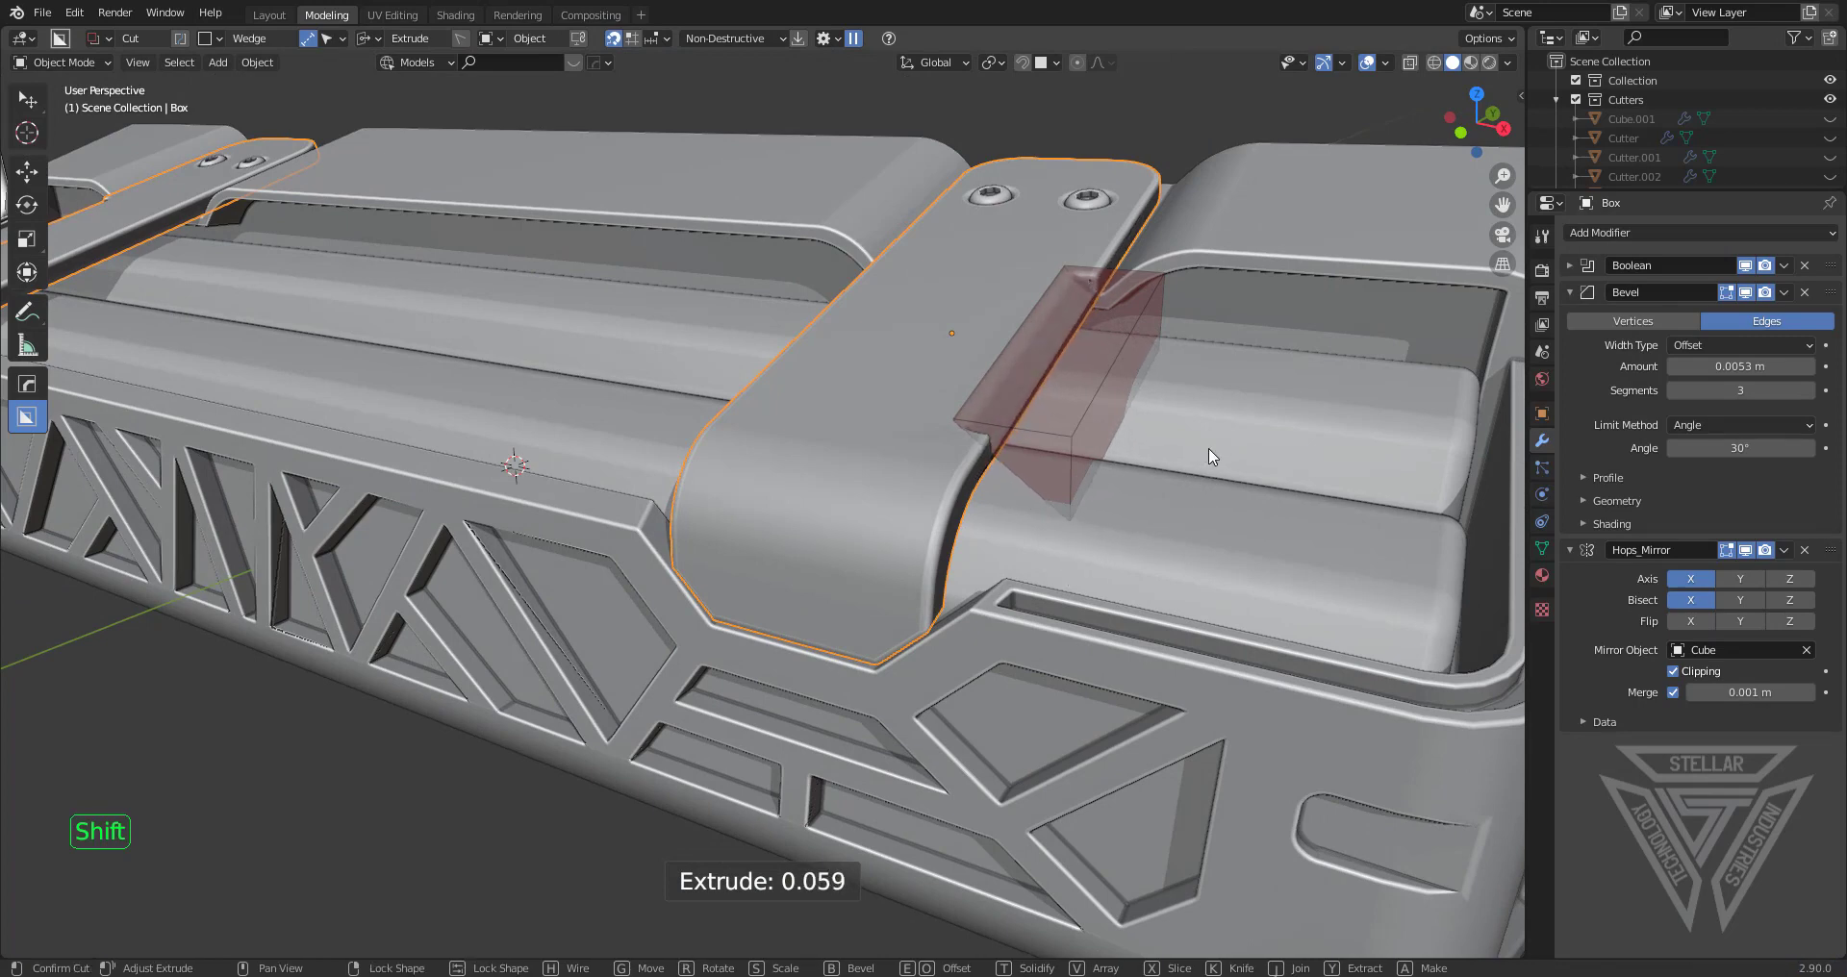
{"action": "key", "text": "h"}
{"action": "left_click", "coordinate": [1064, 284]}
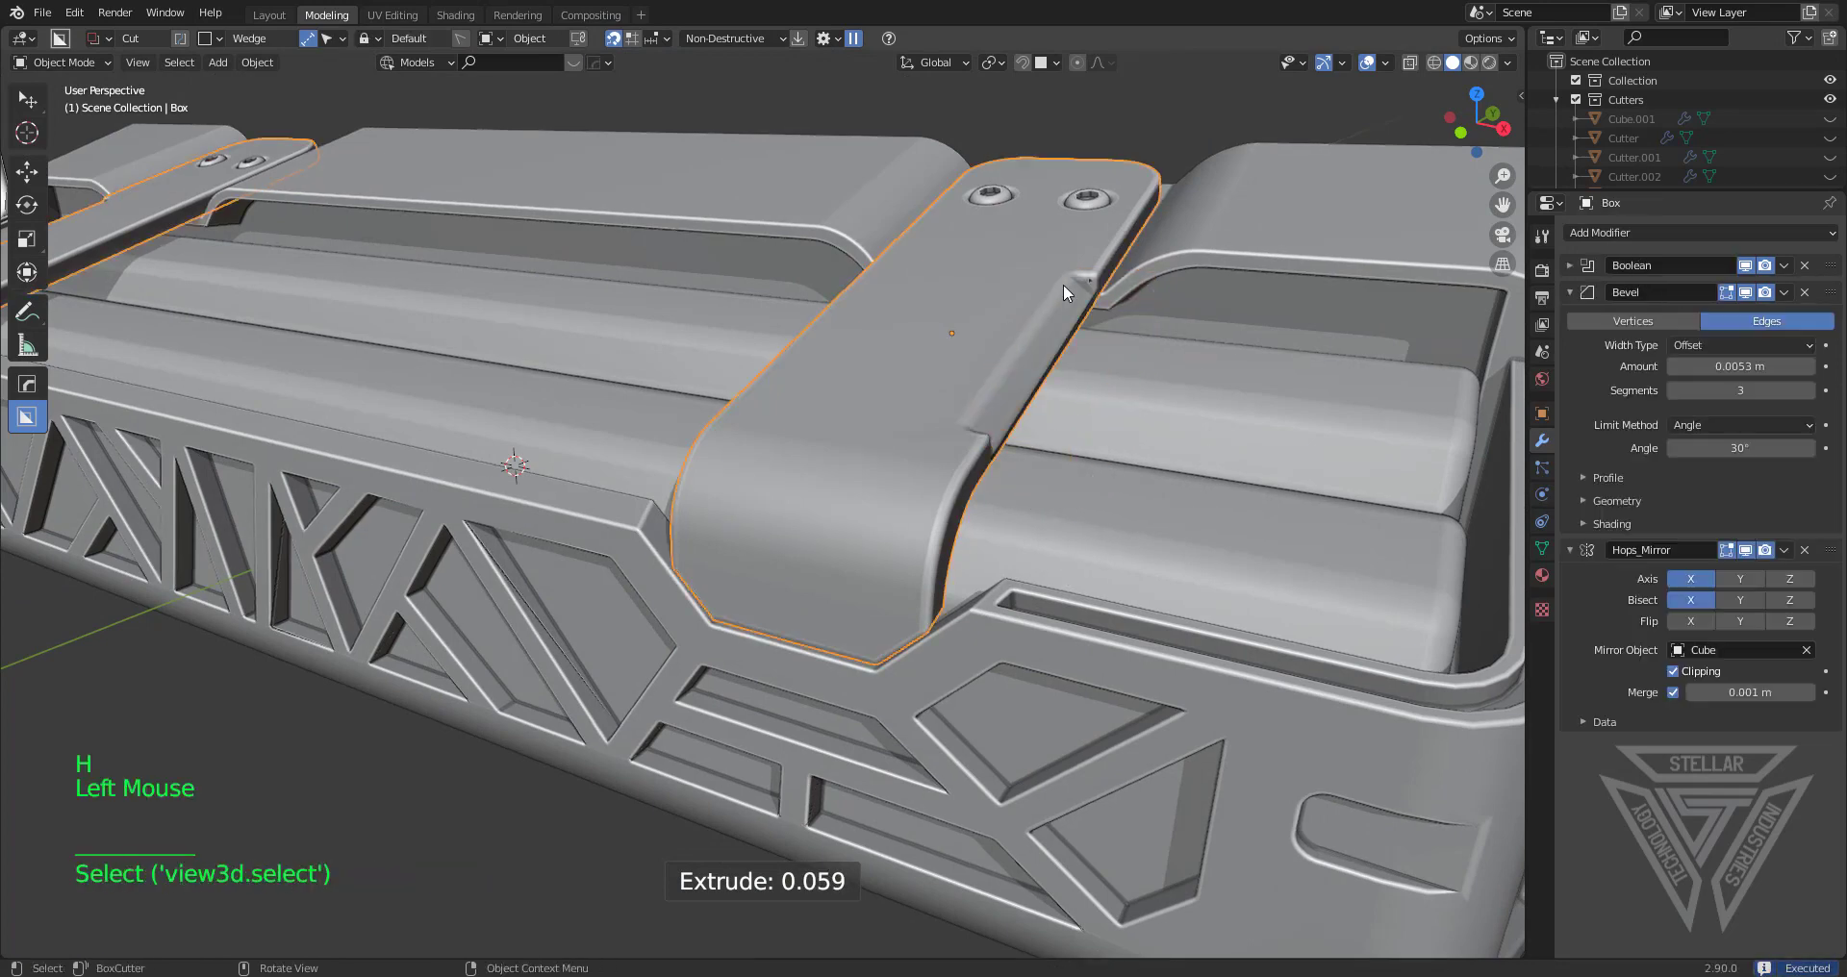
Apply the notch cut to the strap with Sharpen and set the strap's bevel amount to 0.0034 m
{"action": "key", "text": "q"}
{"action": "left_click", "coordinate": [1061, 245], "text": "ctrl"}
{"action": "key", "text": "q"}
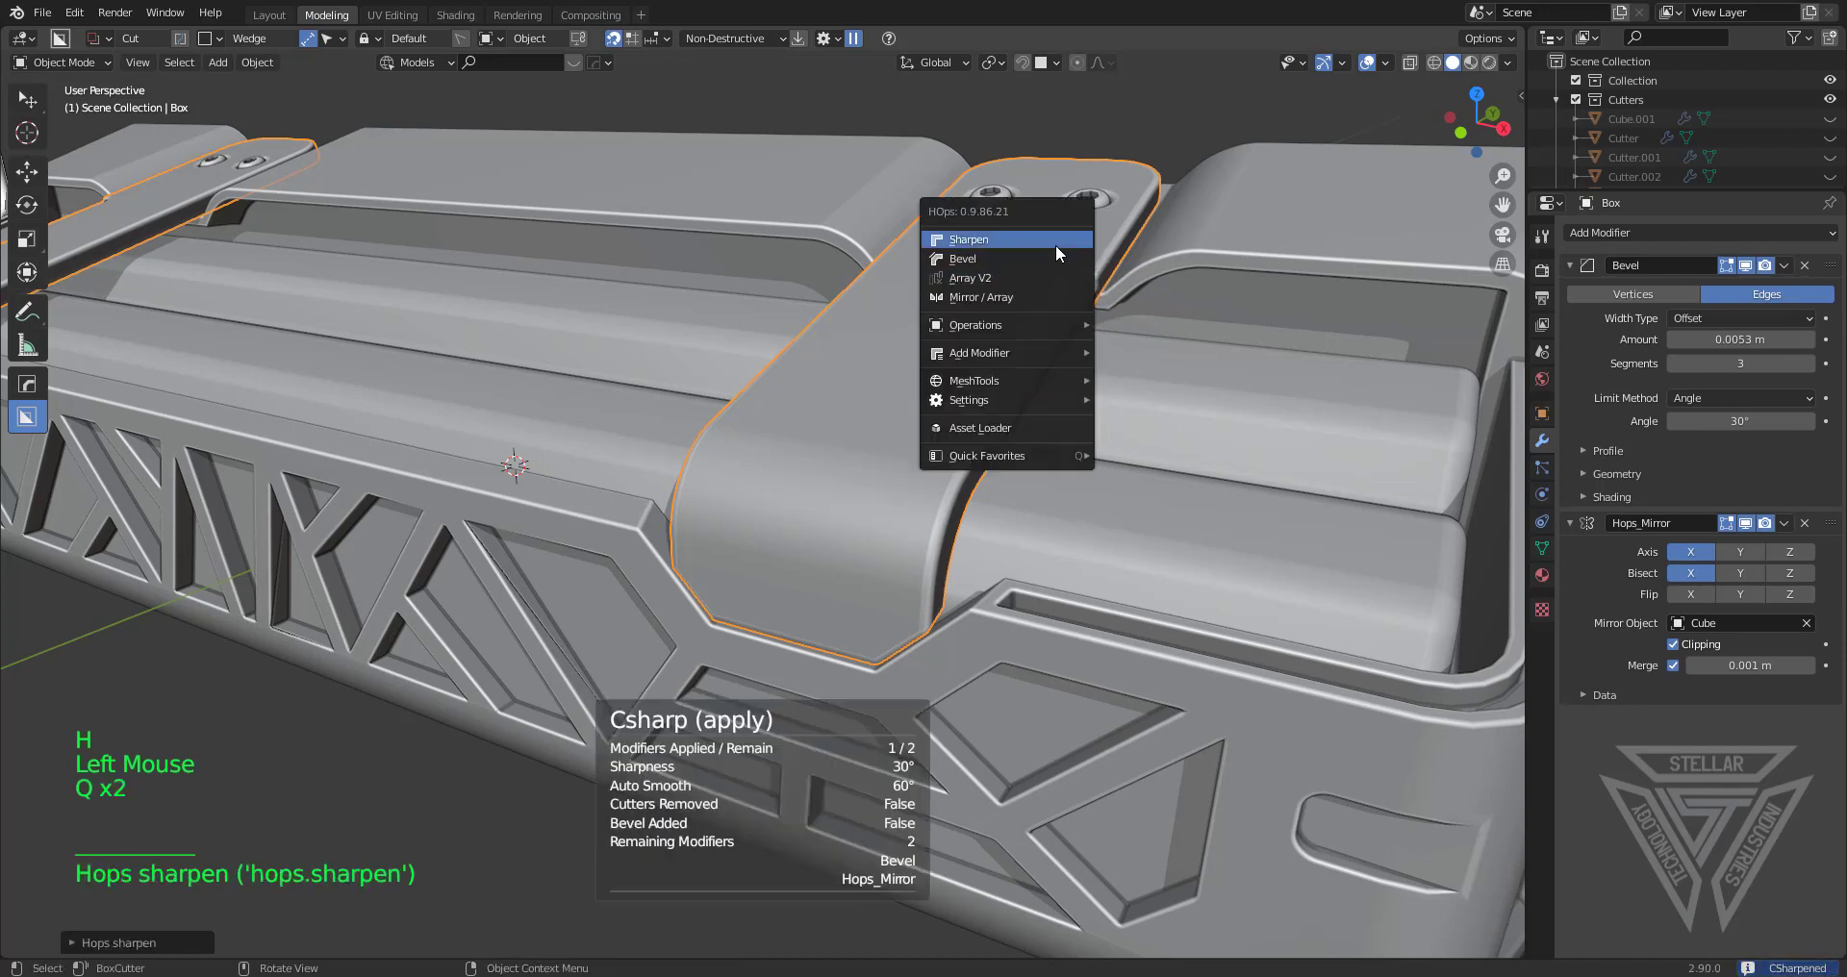
{"action": "left_click", "coordinate": [1055, 259]}
{"action": "left_click", "coordinate": [1199, 108]}
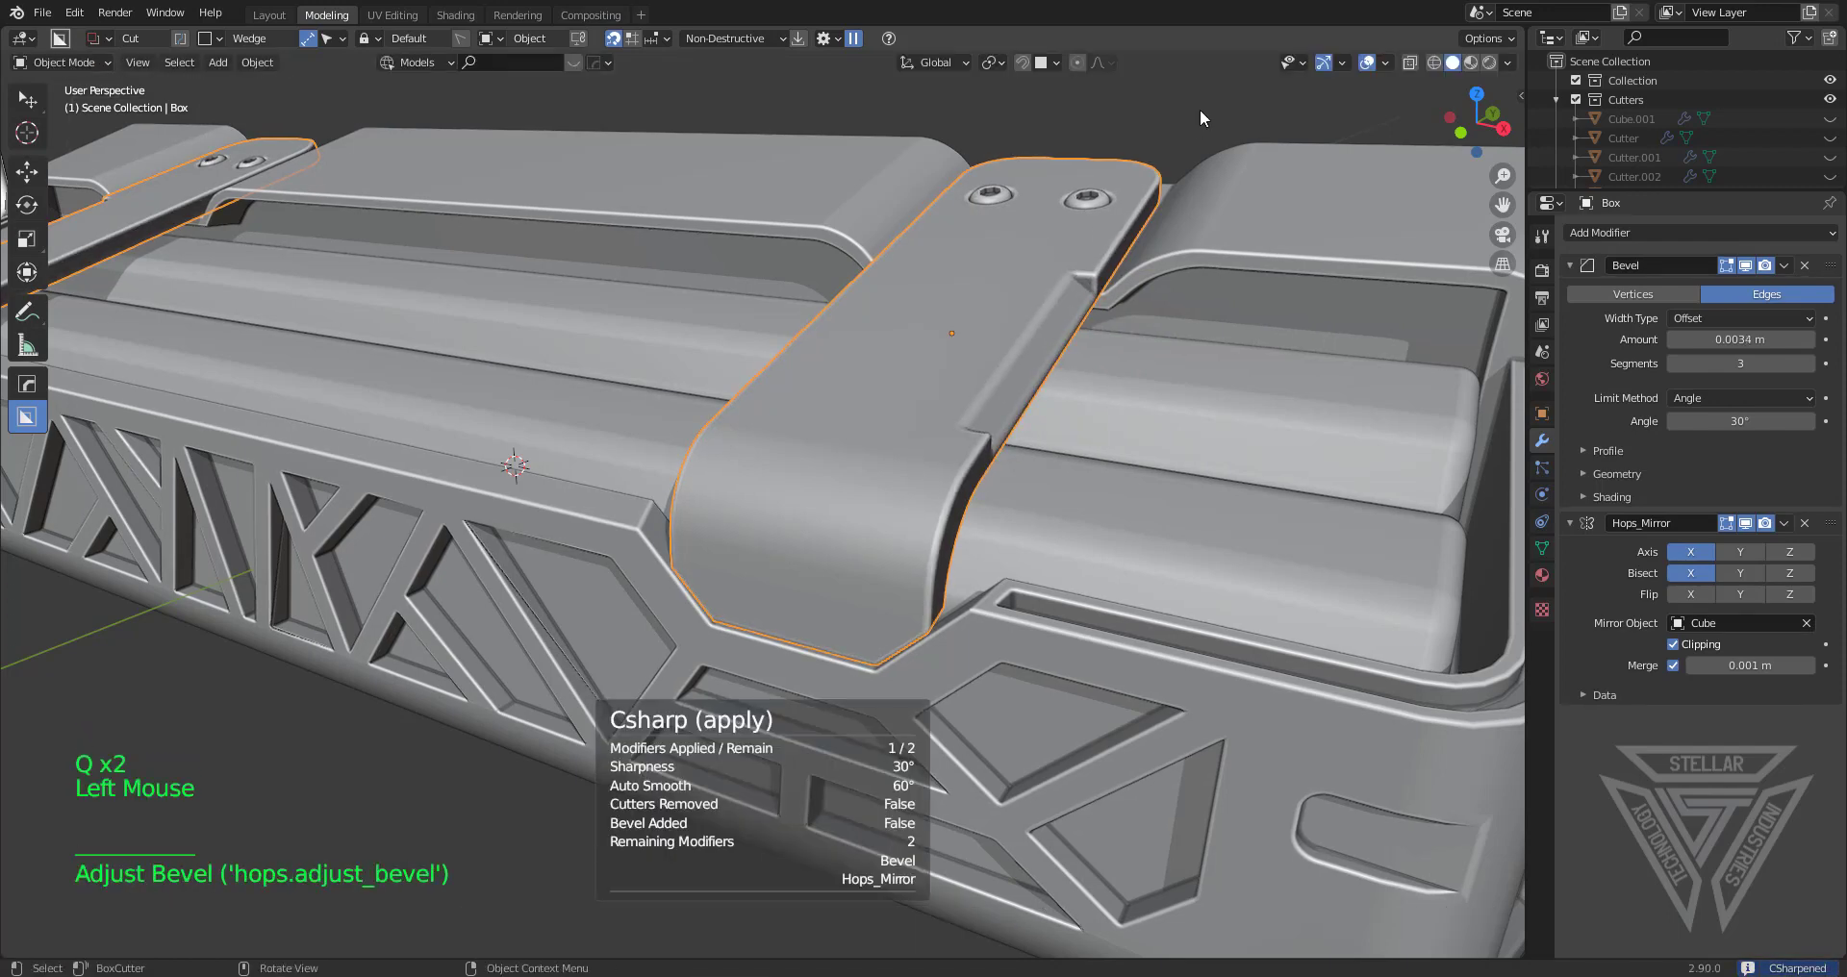
Open the strap mesh for vertex editing and select the notch's outer corner vertex nearest the strap's bend
{"action": "scroll", "coordinate": [1042, 306], "scroll_direction": "down", "scroll_amount": 4}
{"action": "middle_click_drag", "start_coordinate": [1042, 306], "coordinate": [841, 465]}
{"action": "scroll", "coordinate": [847, 461], "scroll_direction": "up", "scroll_amount": 6}
{"action": "key", "text": "Tab"}
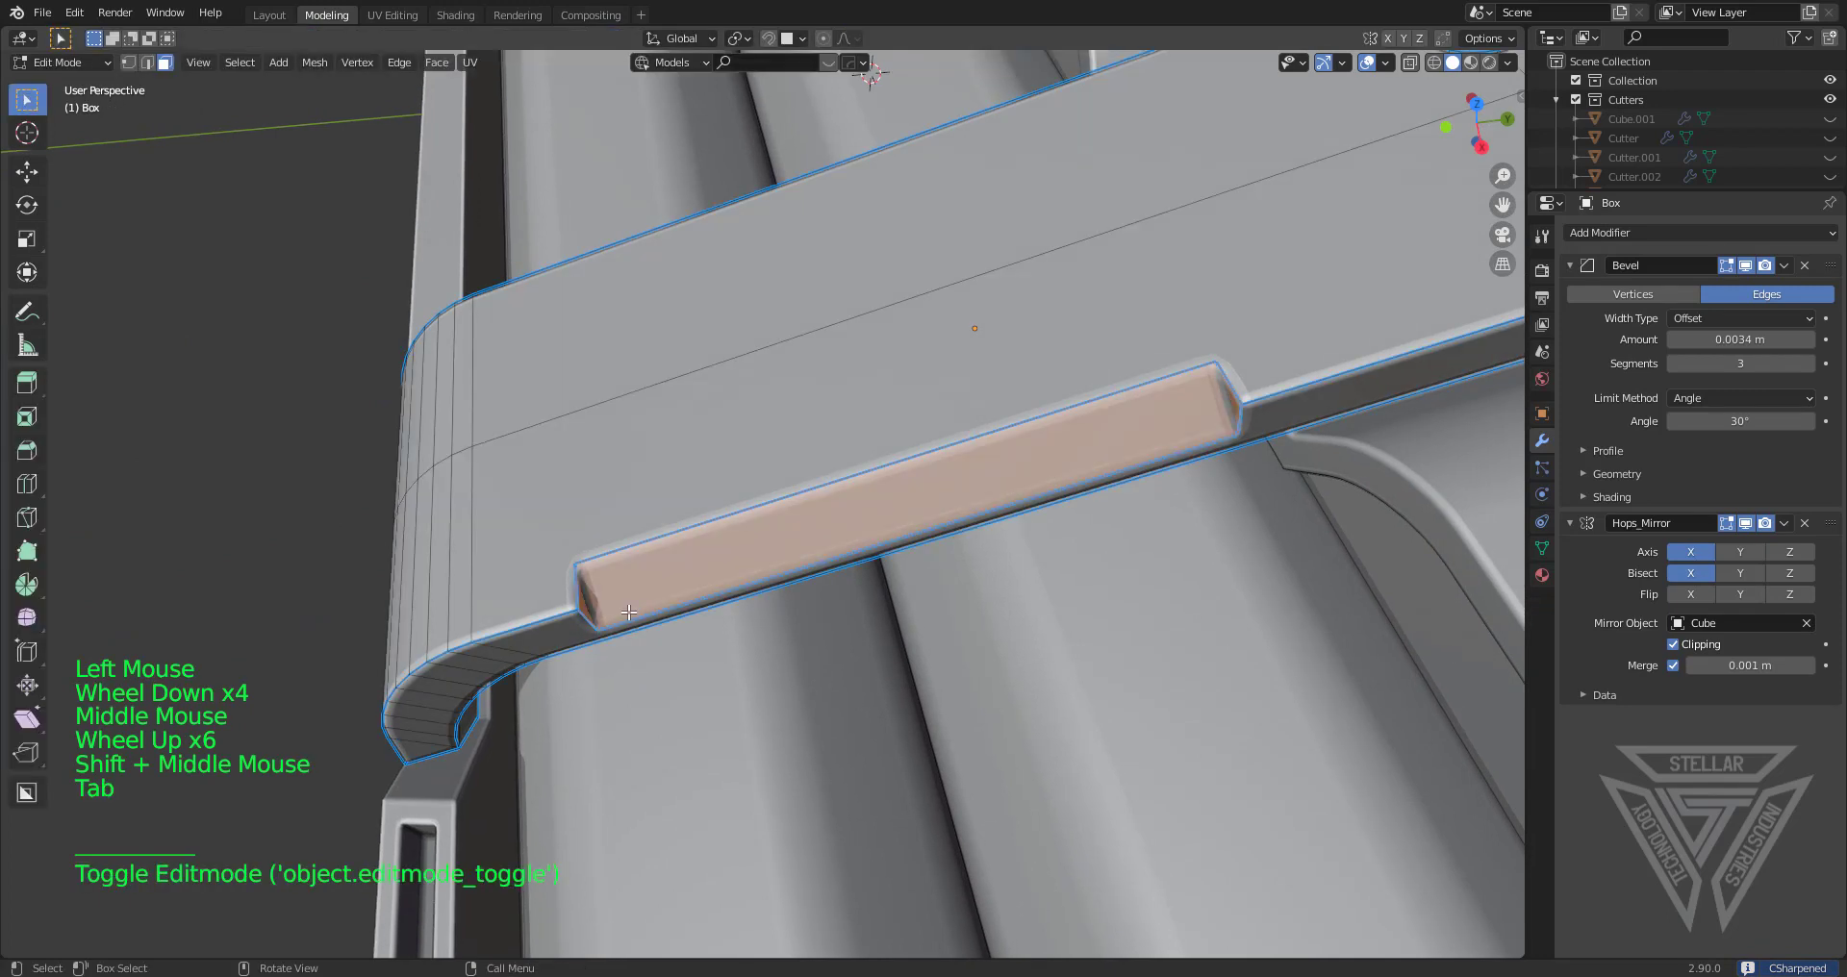
{"action": "key", "text": "1"}
{"action": "left_click", "coordinate": [576, 613]}
{"action": "middle_click_drag", "start_coordinate": [575, 613], "coordinate": [447, 704], "text": "shift"}
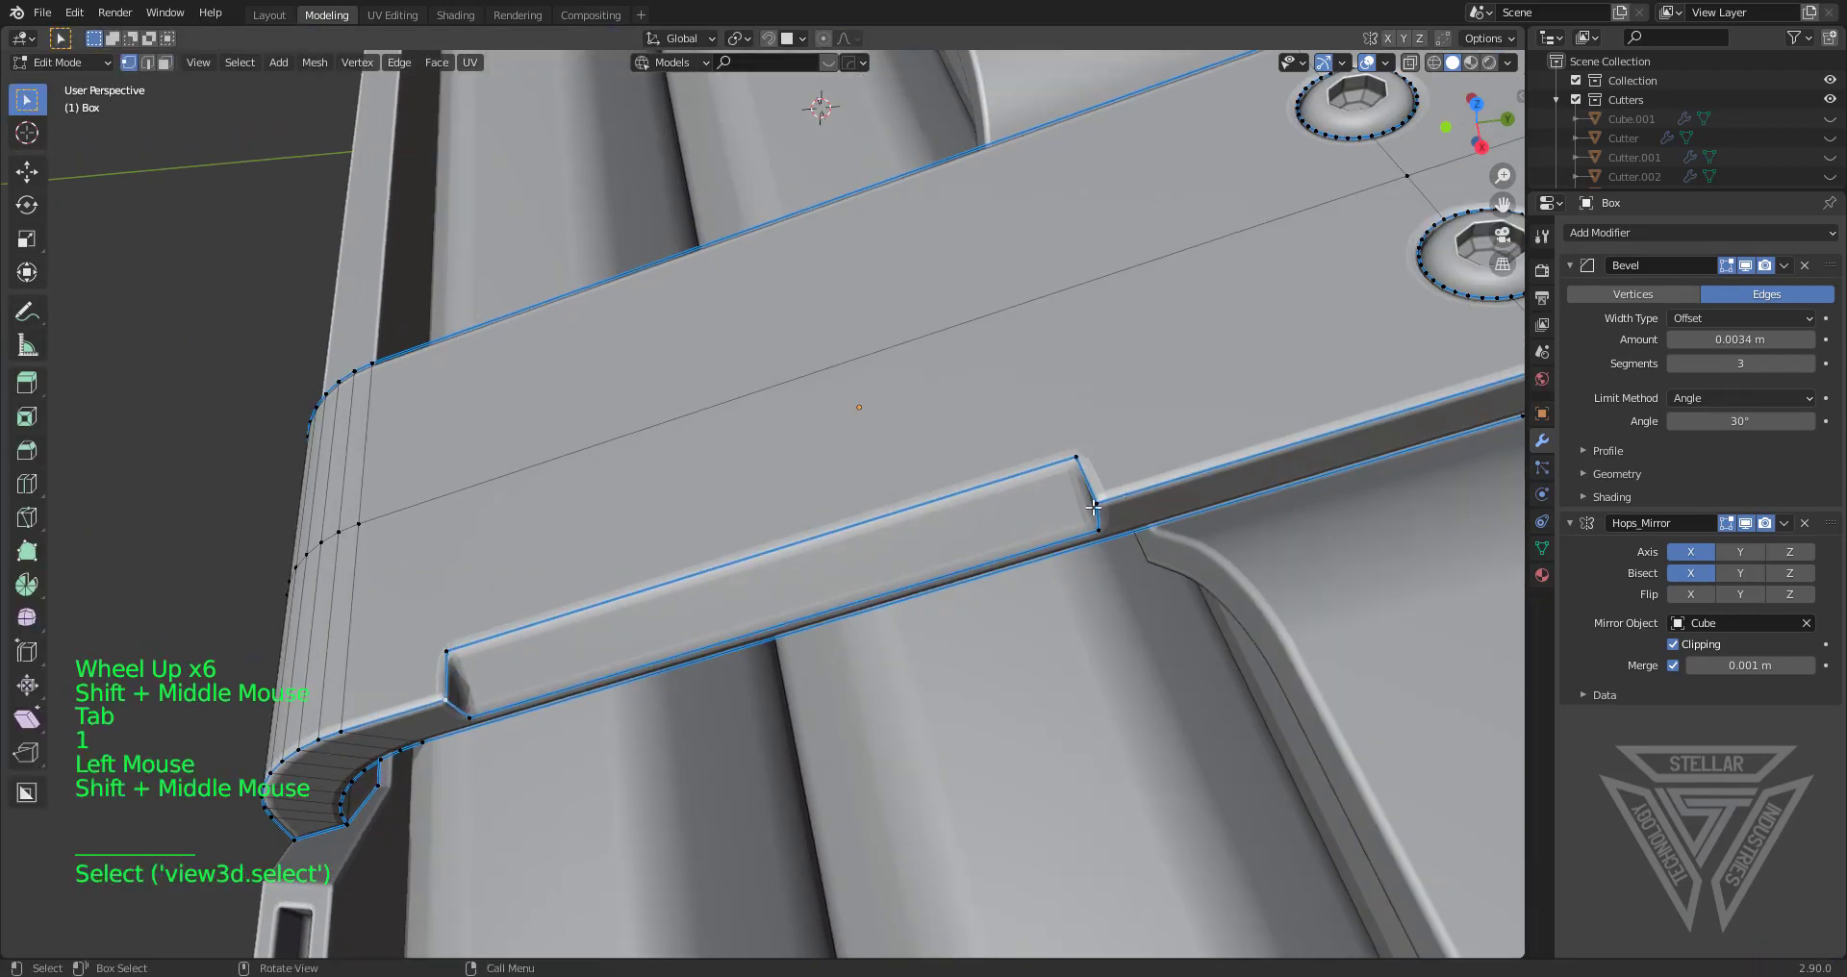
Try to slide the vertices at the notch's bend-side end along the strap edge, then undo the slides
{"action": "key", "text": "g"}
{"action": "key", "text": "g"}
{"action": "key", "text": "shift"}
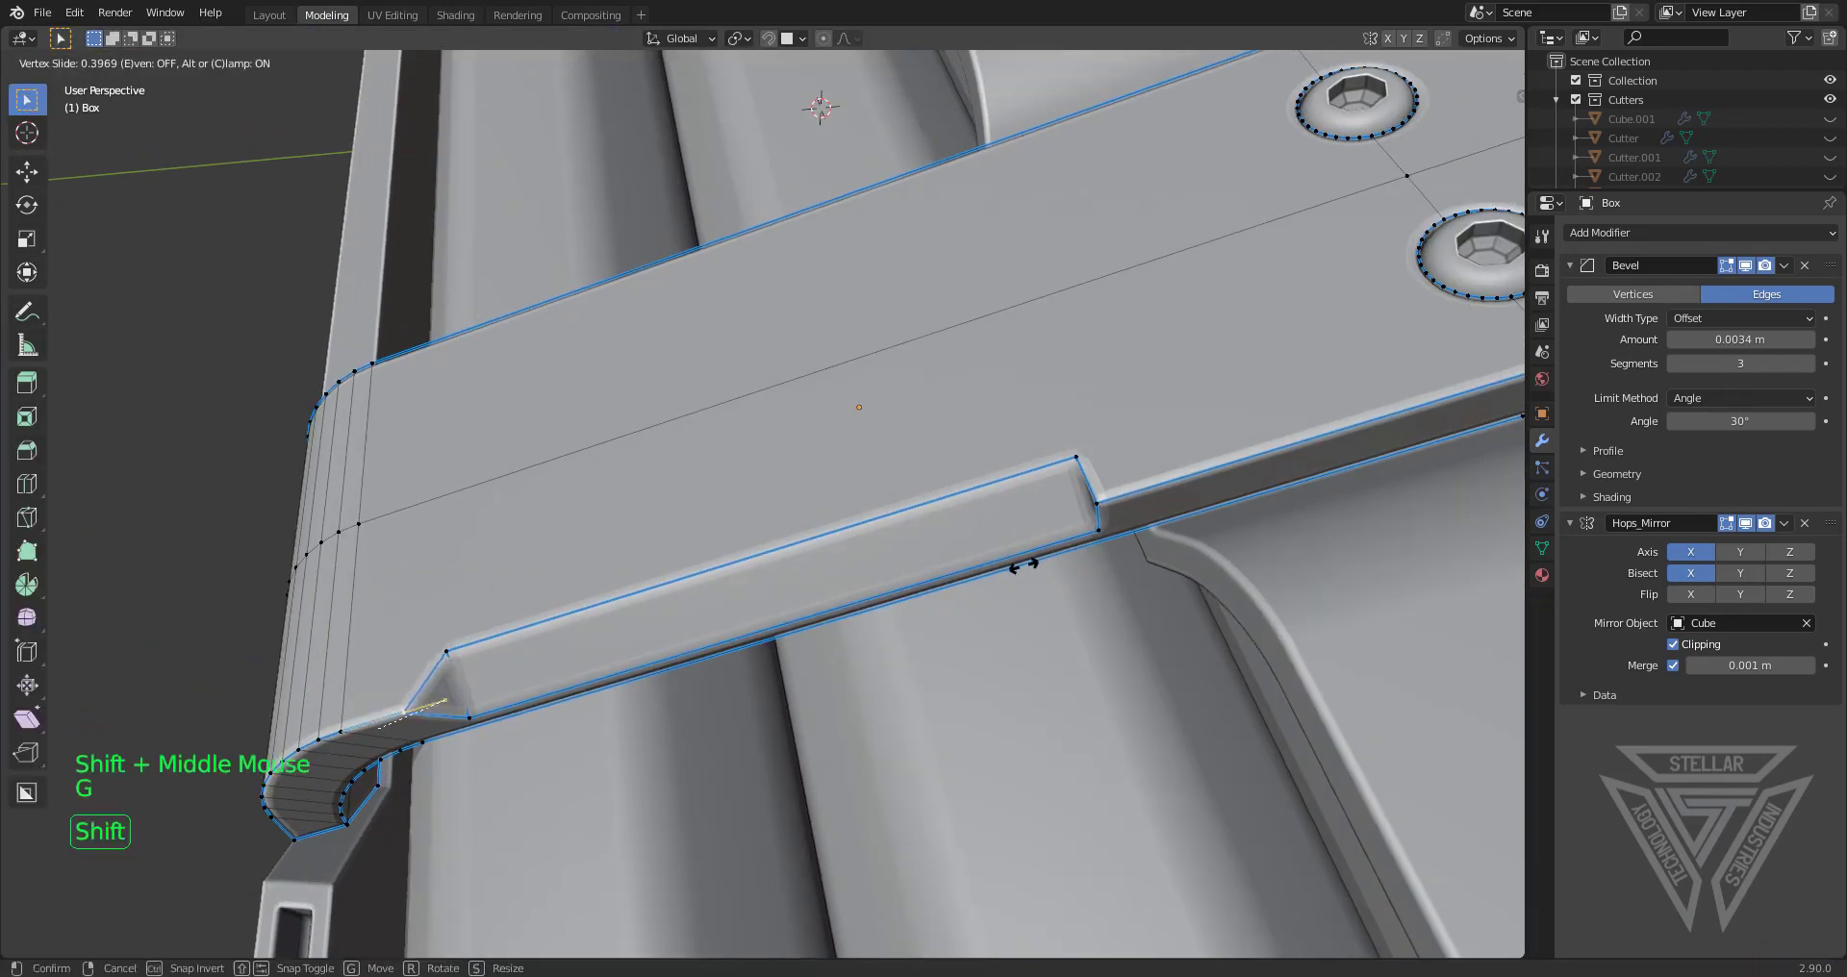
{"action": "left_click", "coordinate": [1041, 542]}
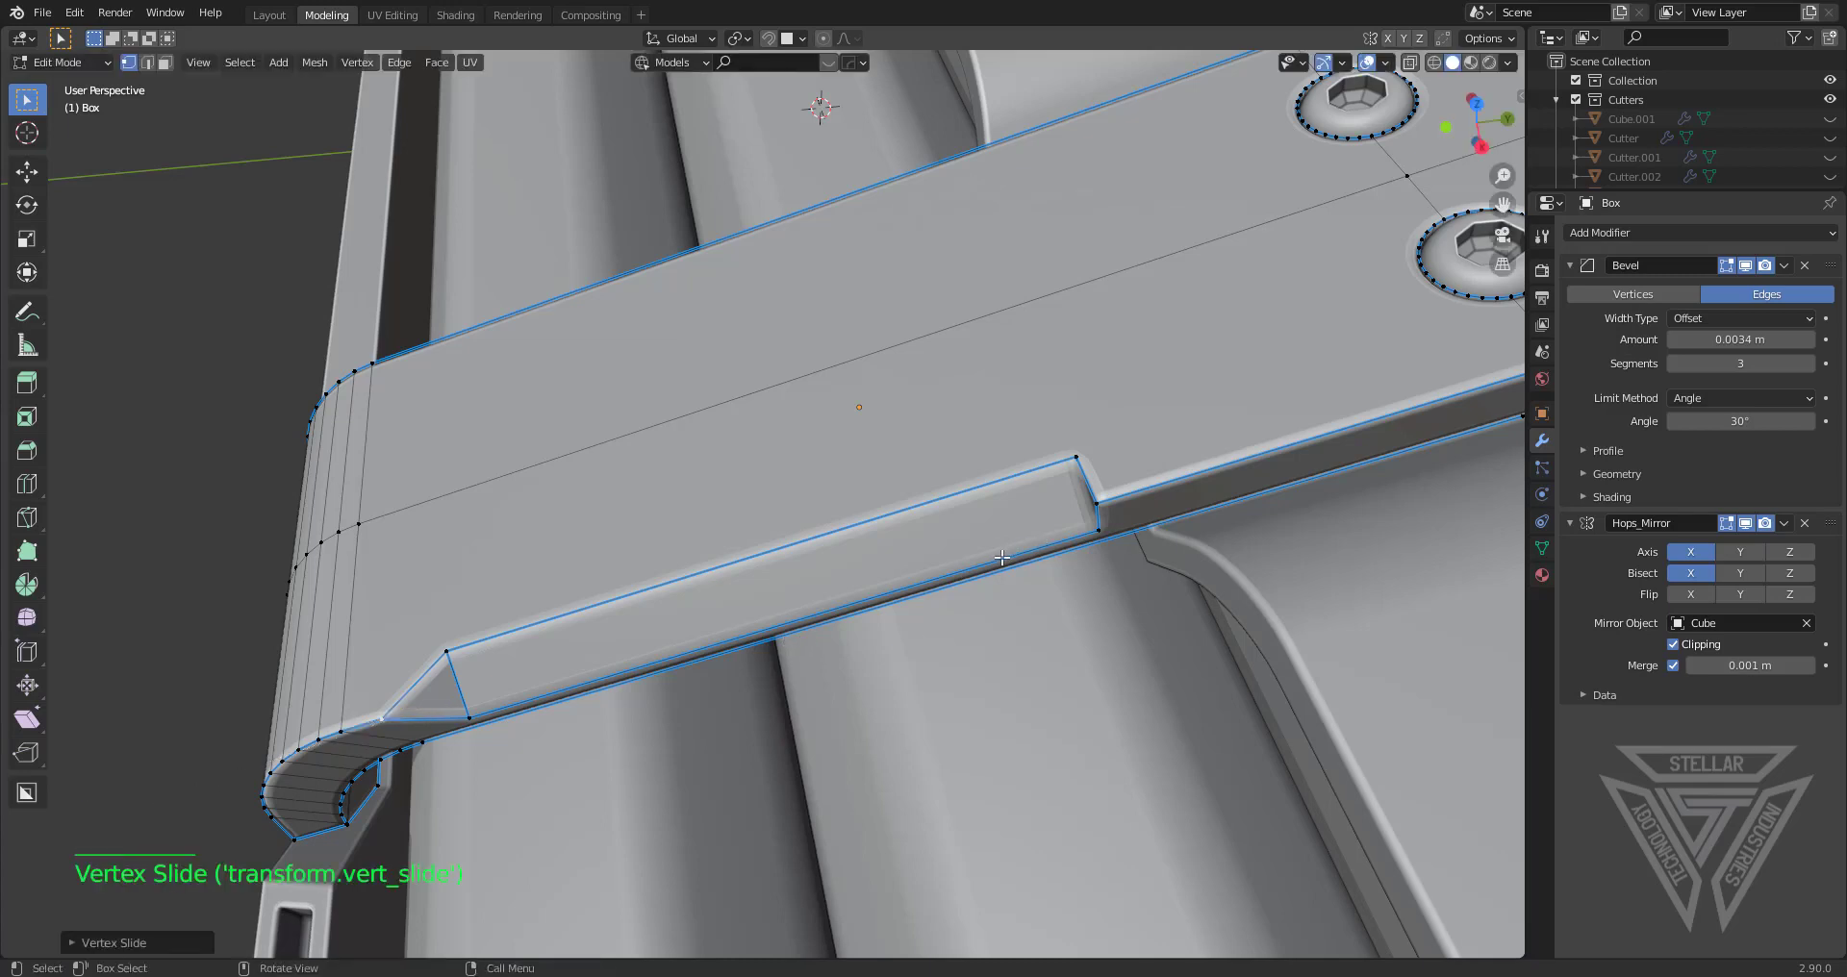
{"action": "key", "text": "g"}
{"action": "key", "text": "g"}
{"action": "key", "text": "shift"}
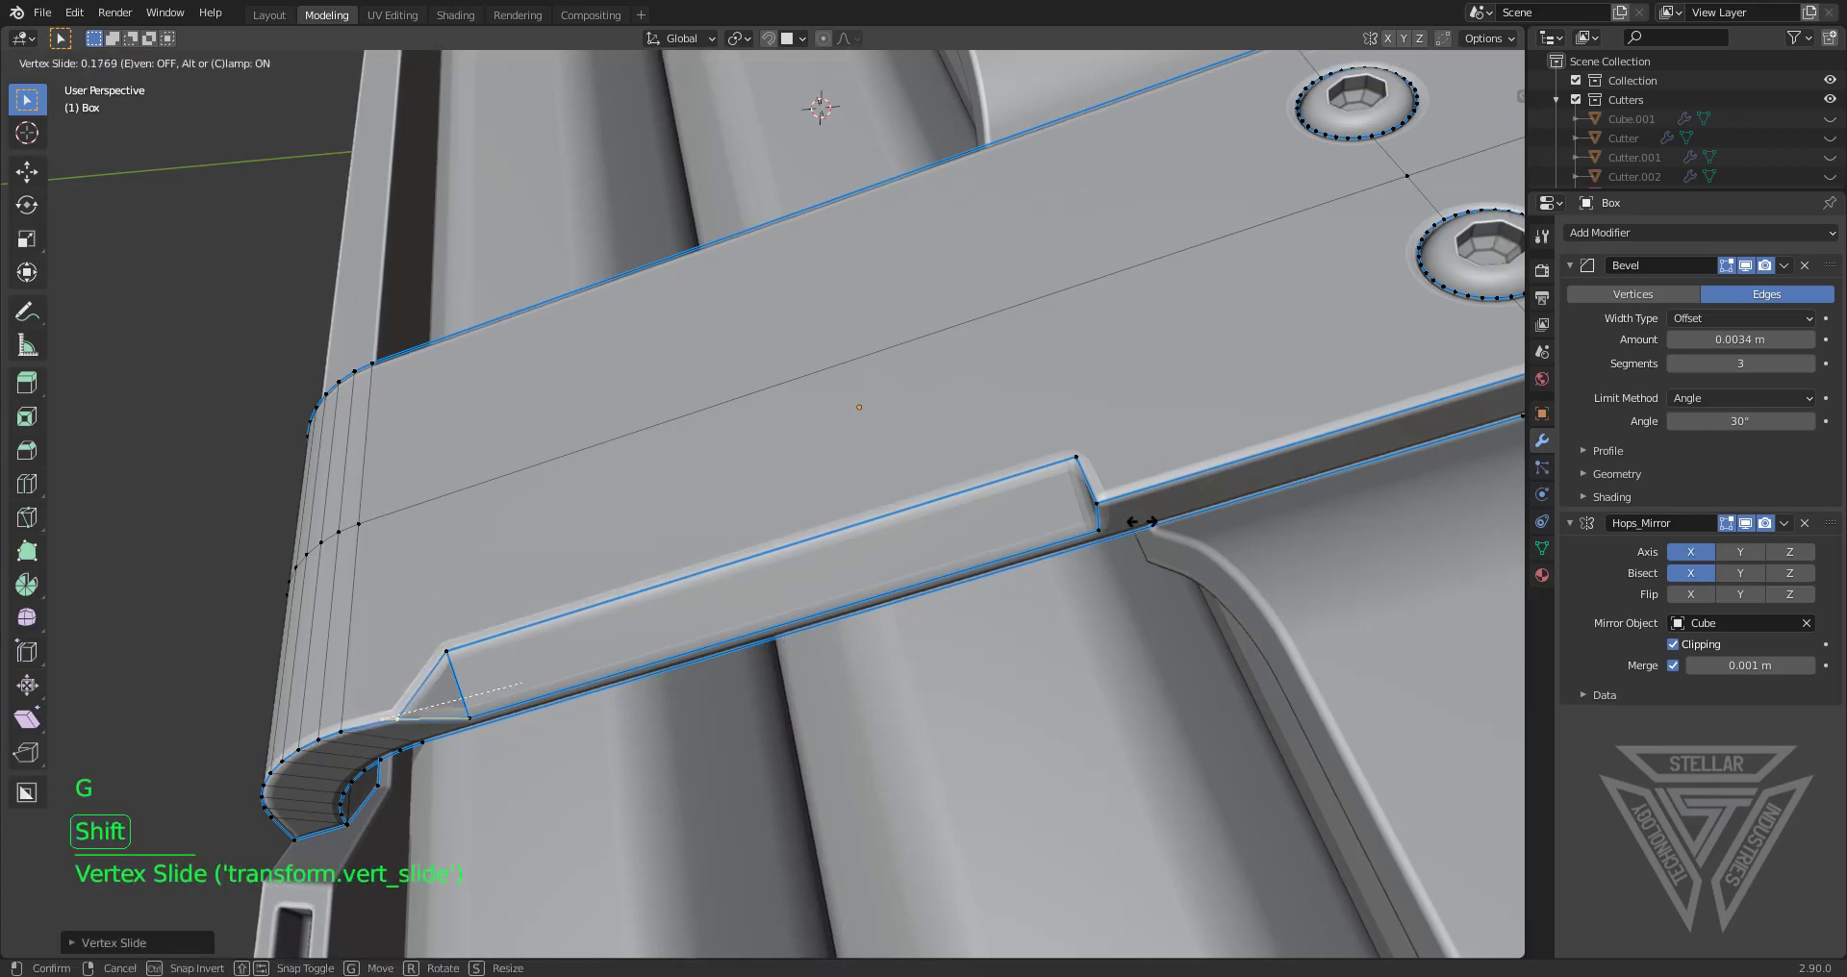
{"action": "left_click", "coordinate": [1135, 526]}
{"action": "key", "text": "ctrl+z"}
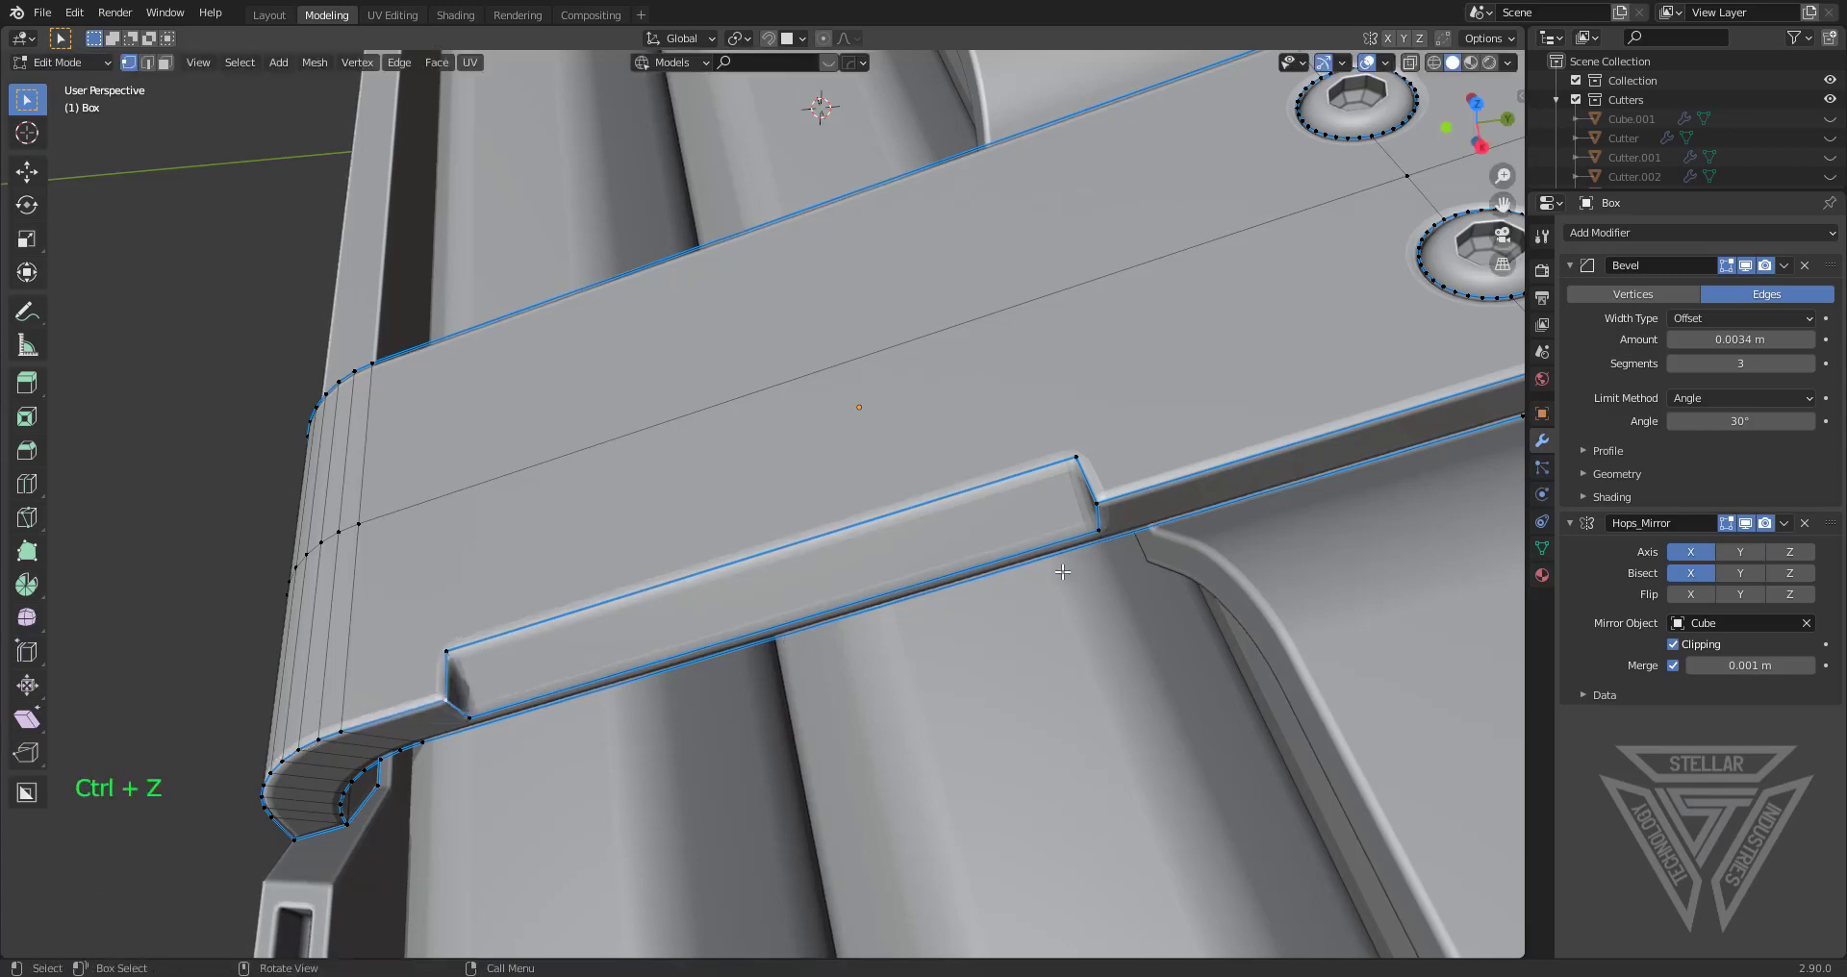
Slide the outer corner vertices at both ends of the notch along the strap edge to slope its ends
{"action": "key", "text": "g"}
{"action": "key", "text": "g"}
{"action": "left_click", "coordinate": [1081, 569]}
{"action": "left_click", "coordinate": [1113, 497]}
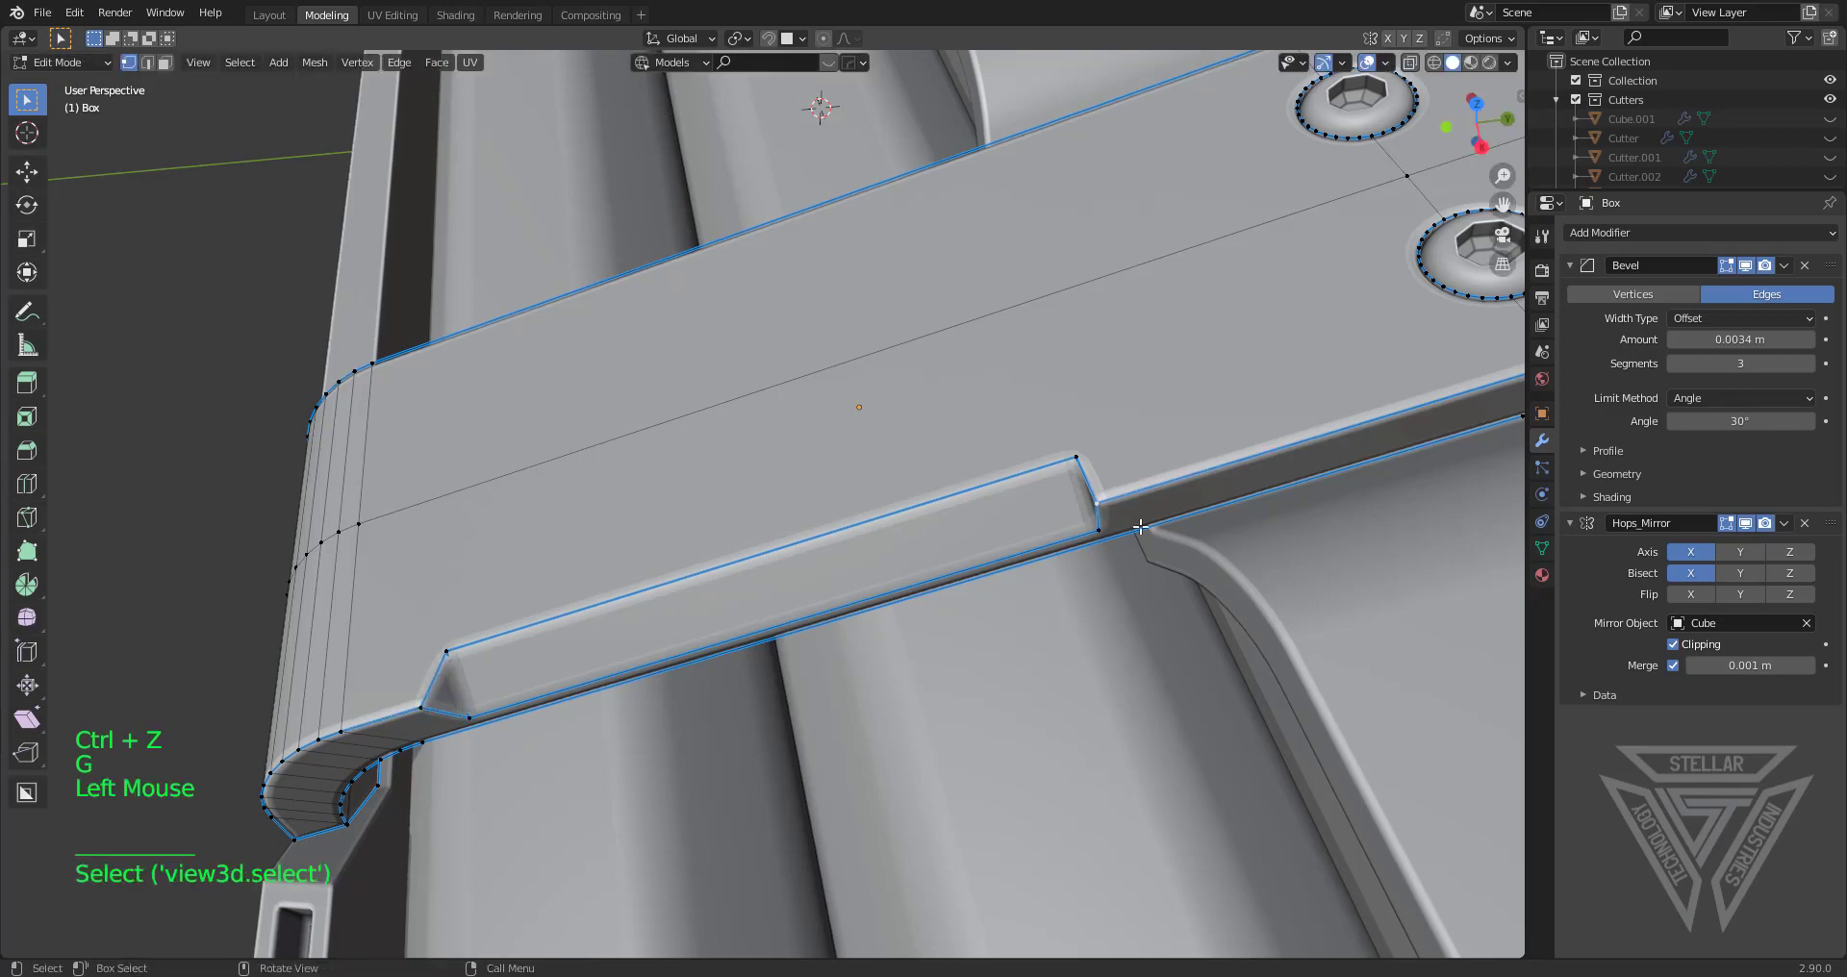
{"action": "key", "text": "g"}
{"action": "key", "text": "Tab"}
{"action": "scroll", "coordinate": [1184, 519], "scroll_direction": "down", "scroll_amount": 6}
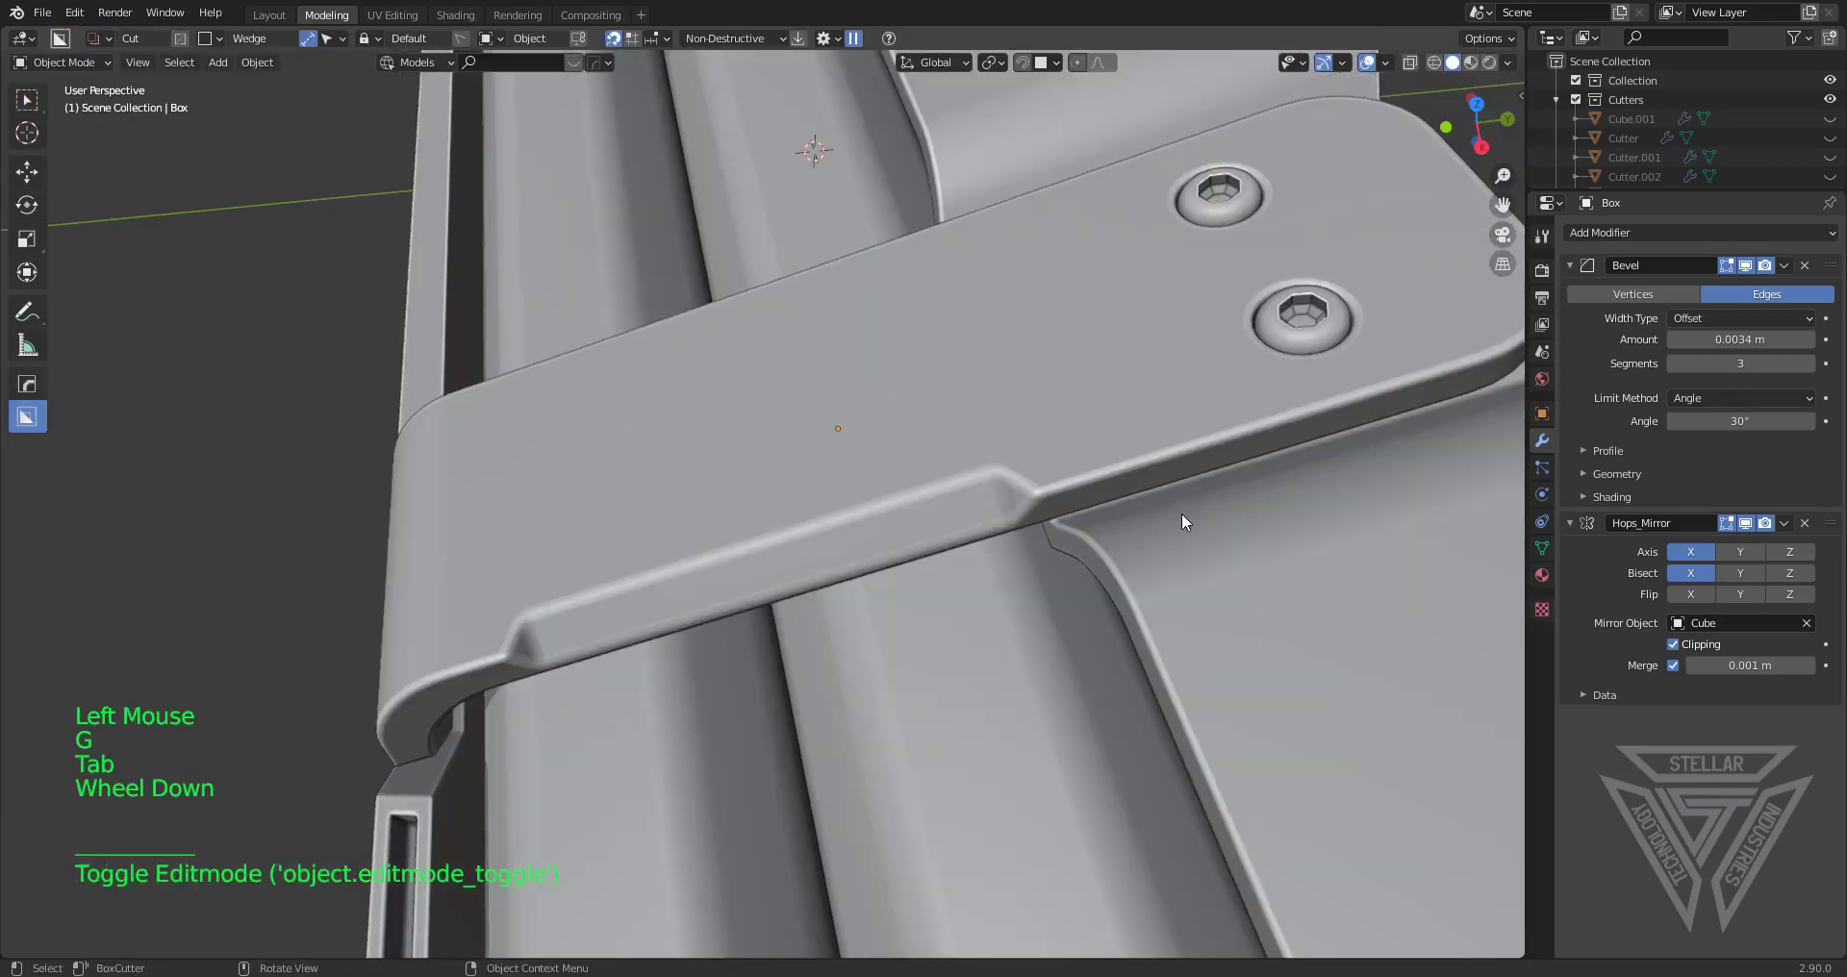
Apply the strap's Hops_Mirror modifier
{"action": "middle_click_drag", "start_coordinate": [1183, 520], "coordinate": [1020, 472]}
{"action": "scroll", "coordinate": [1147, 475], "scroll_direction": "down", "scroll_amount": 2}
{"action": "scroll", "coordinate": [1147, 475], "scroll_direction": "down", "scroll_amount": 2}
{"action": "left_click", "coordinate": [1083, 453]}
{"action": "scroll", "coordinate": [983, 483], "scroll_direction": "up", "scroll_amount": 4}
{"action": "middle_click_drag", "start_coordinate": [1019, 471], "coordinate": [920, 539]}
{"action": "left_click", "coordinate": [980, 465]}
{"action": "scroll", "coordinate": [967, 444], "scroll_direction": "up", "scroll_amount": 2}
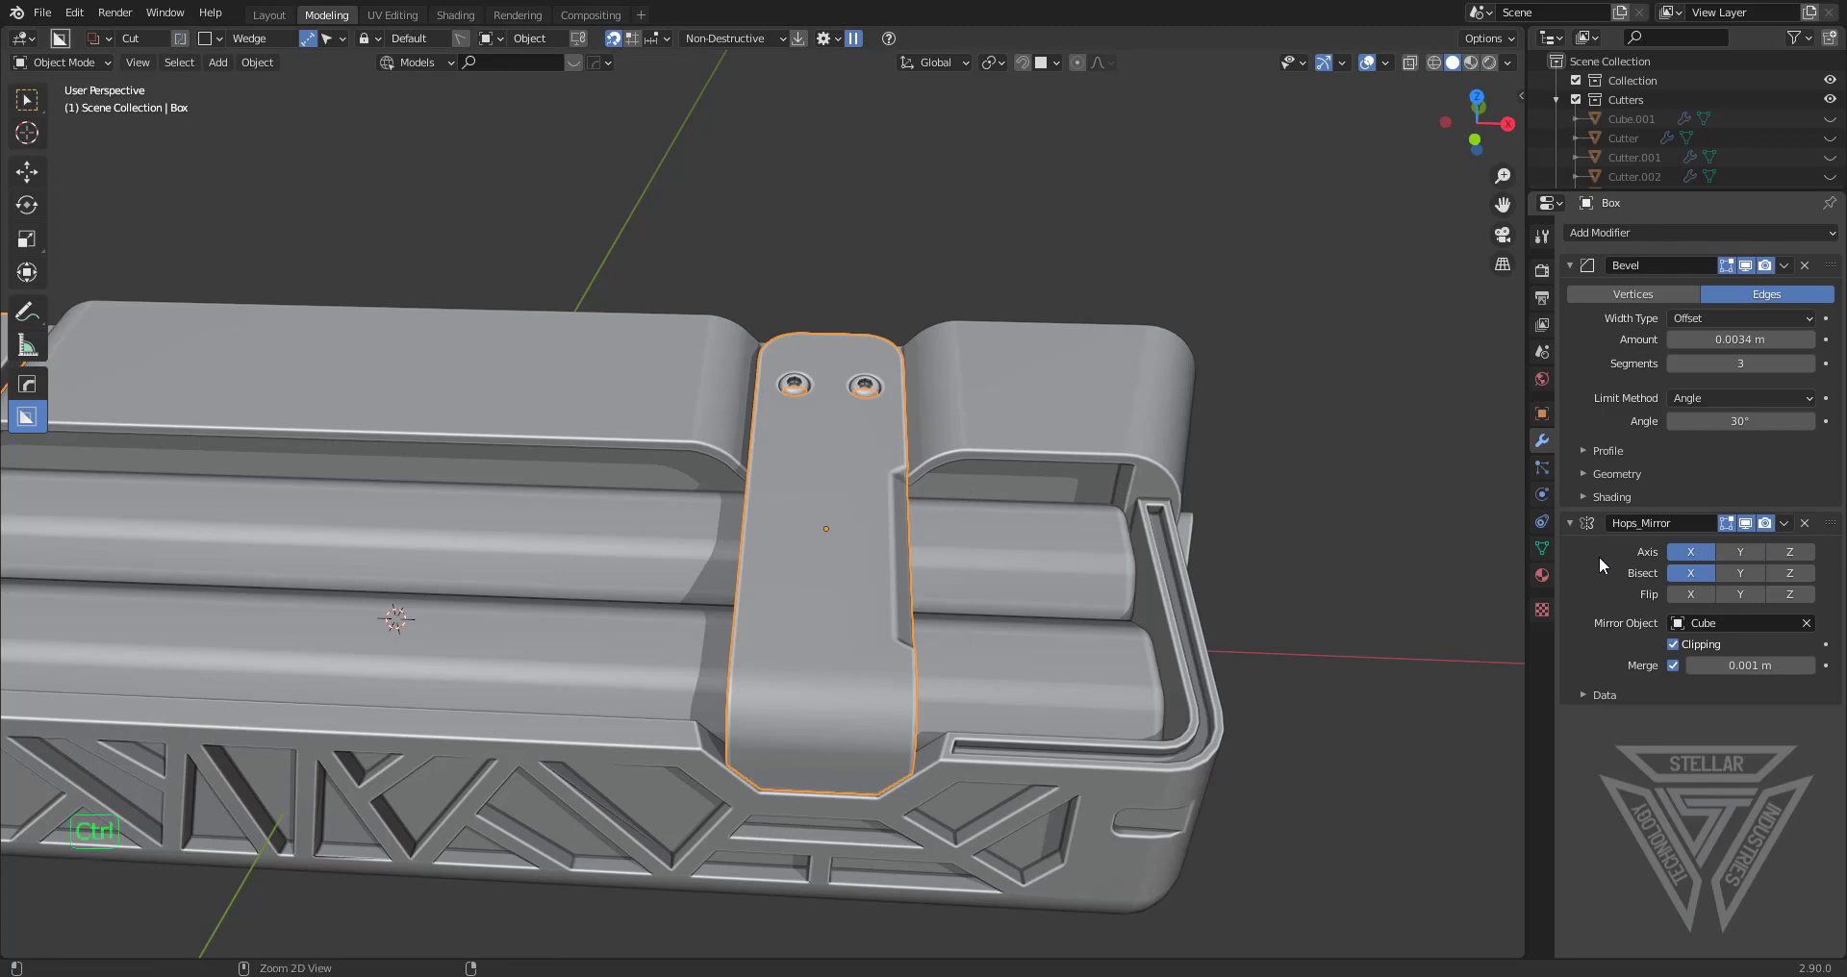
{"action": "scroll", "coordinate": [1273, 499], "scroll_direction": "down", "scroll_amount": 3}
{"action": "key", "text": "ctrl+a"}
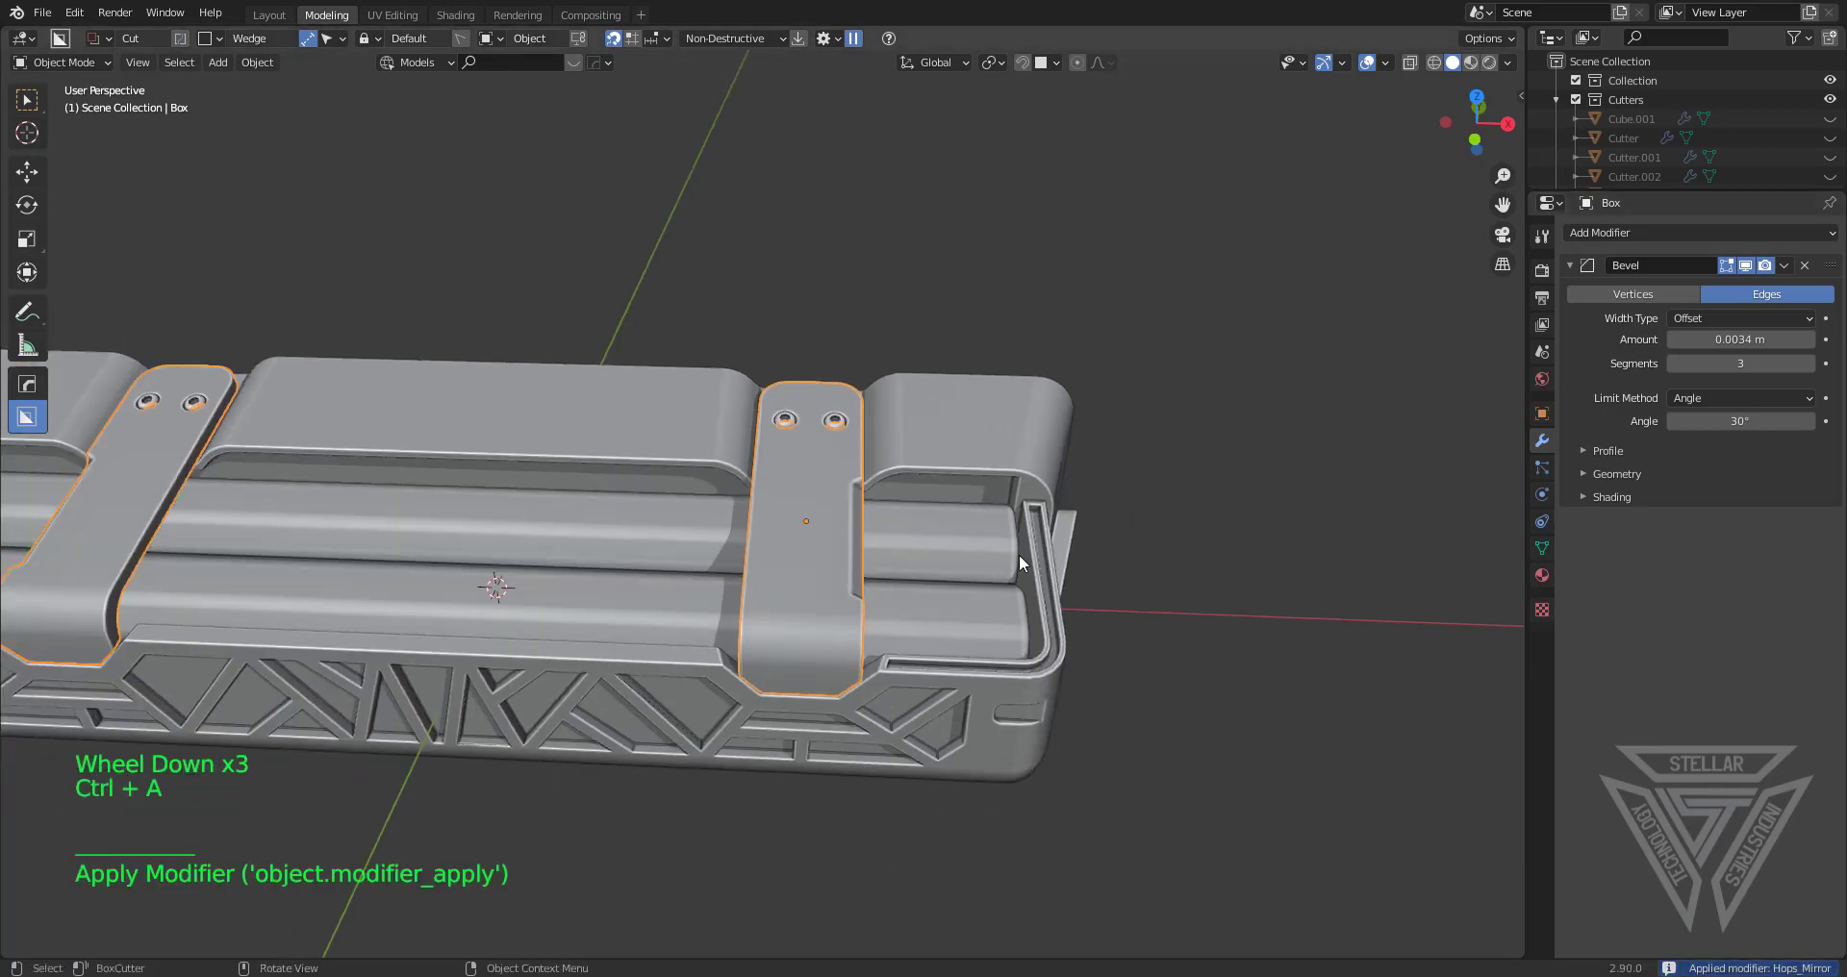
Examine the case with both notched straps from several angles against the reference sketch
{"action": "scroll", "coordinate": [755, 477], "scroll_direction": "up", "scroll_amount": 1}
{"action": "middle_click_drag", "start_coordinate": [755, 478], "coordinate": [1036, 292]}
{"action": "left_click", "coordinate": [1035, 293]}
{"action": "scroll", "coordinate": [962, 385], "scroll_direction": "down", "scroll_amount": 4}
{"action": "middle_click_drag", "start_coordinate": [945, 396], "coordinate": [1024, 464]}
{"action": "scroll", "coordinate": [845, 523], "scroll_direction": "up", "scroll_amount": 2}
{"action": "scroll", "coordinate": [845, 523], "scroll_direction": "up", "scroll_amount": 1, "text": "shift"}
{"action": "scroll", "coordinate": [979, 419], "scroll_direction": "down", "scroll_amount": 3}
{"action": "scroll", "coordinate": [983, 496], "scroll_direction": "up", "scroll_amount": 3}
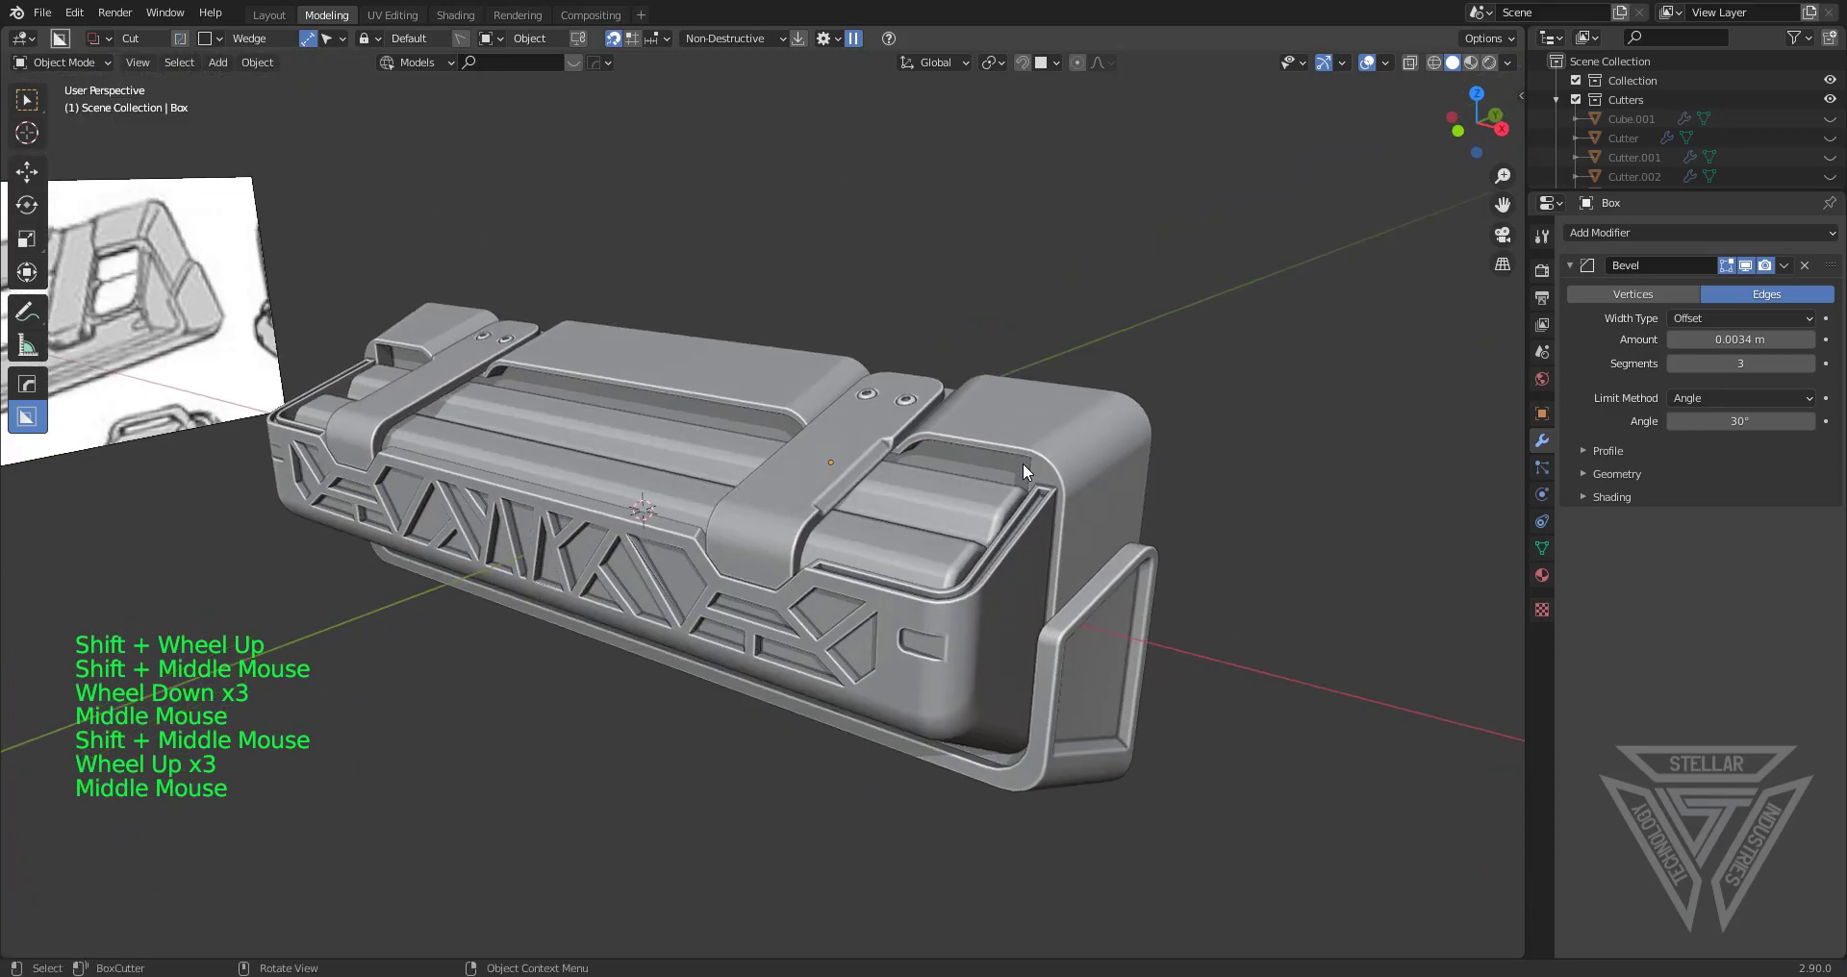
Add a unique blank material to every object in the scene
{"action": "key", "text": "a"}
{"action": "key", "text": "q"}
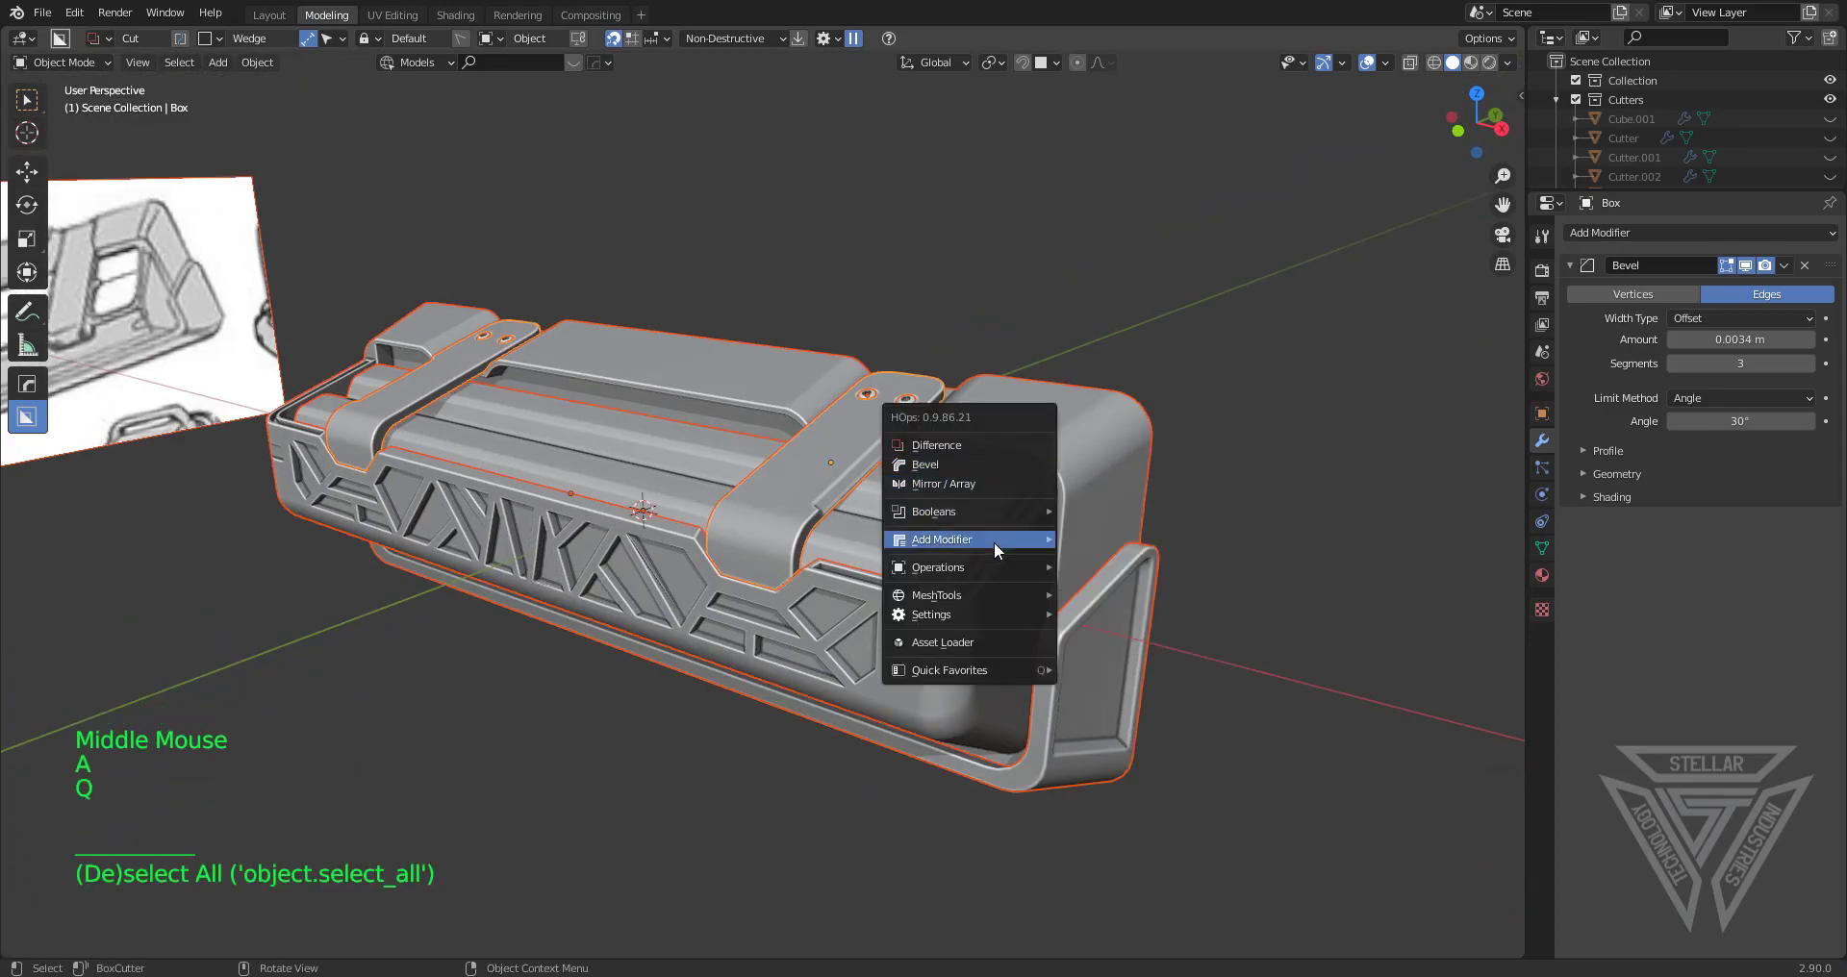
{"action": "mouse_move", "coordinate": [990, 569]}
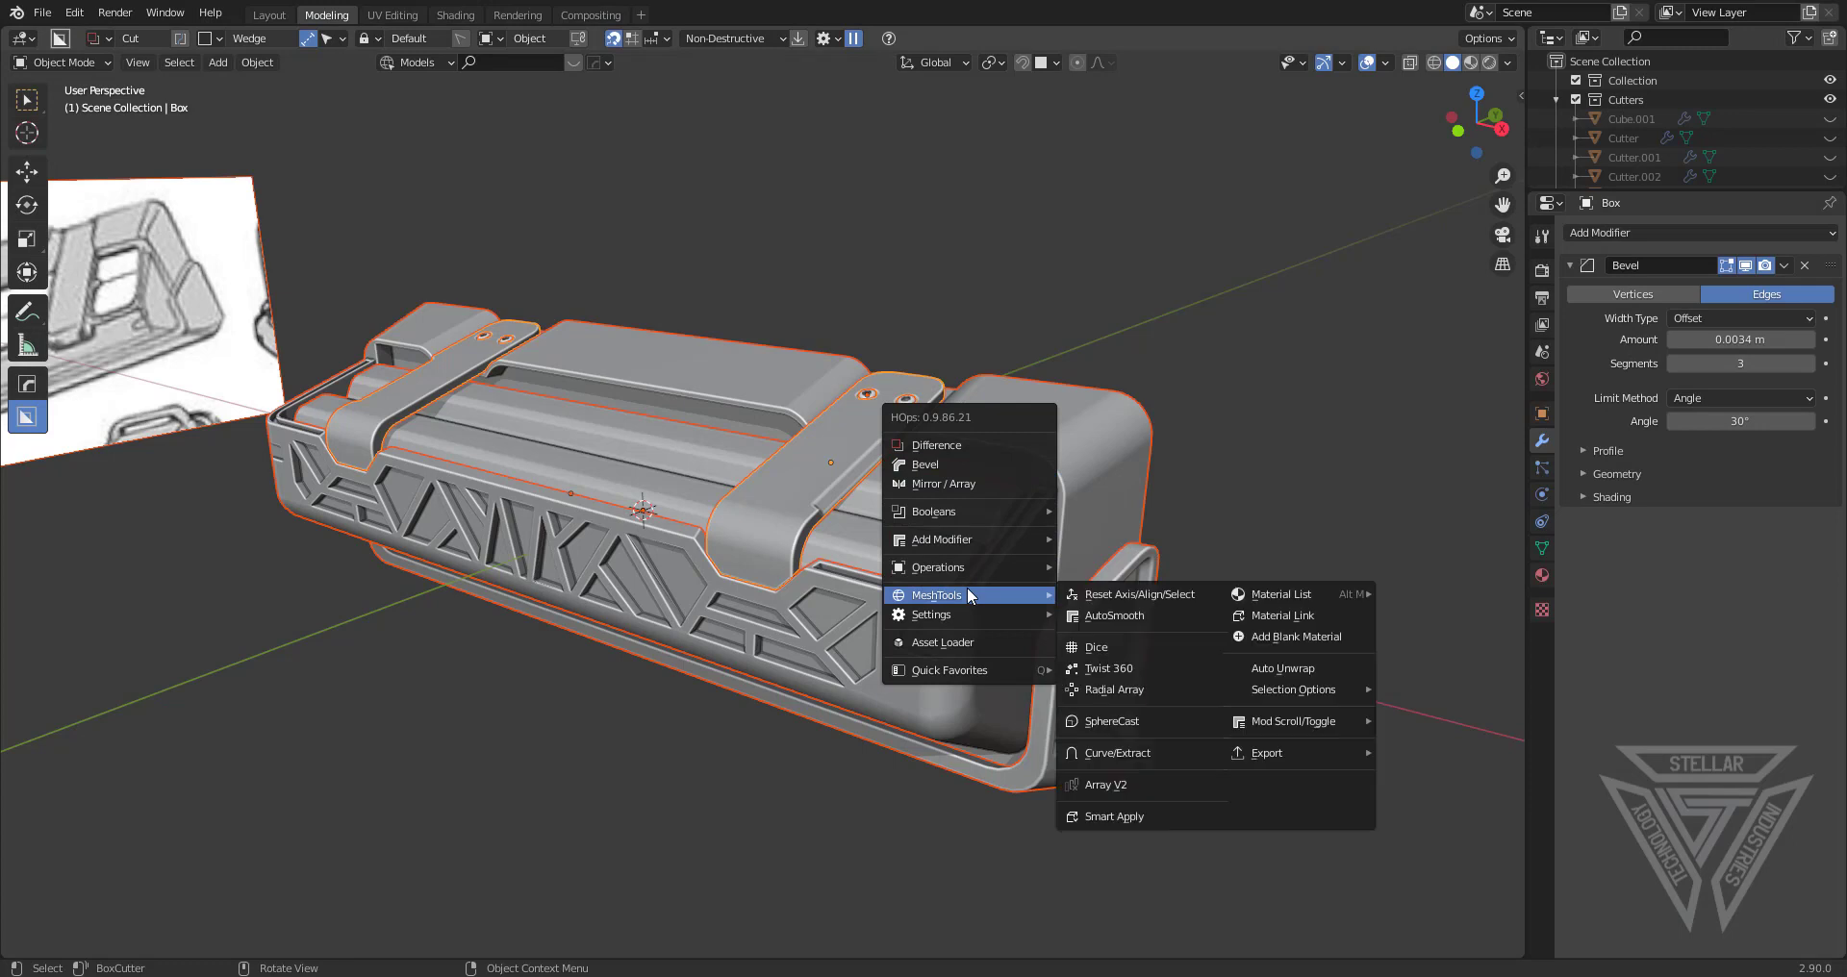
{"action": "left_click", "coordinate": [1262, 635], "text": "ctrl"}
{"action": "scroll", "coordinate": [1262, 635], "scroll_direction": "up", "scroll_amount": 2}
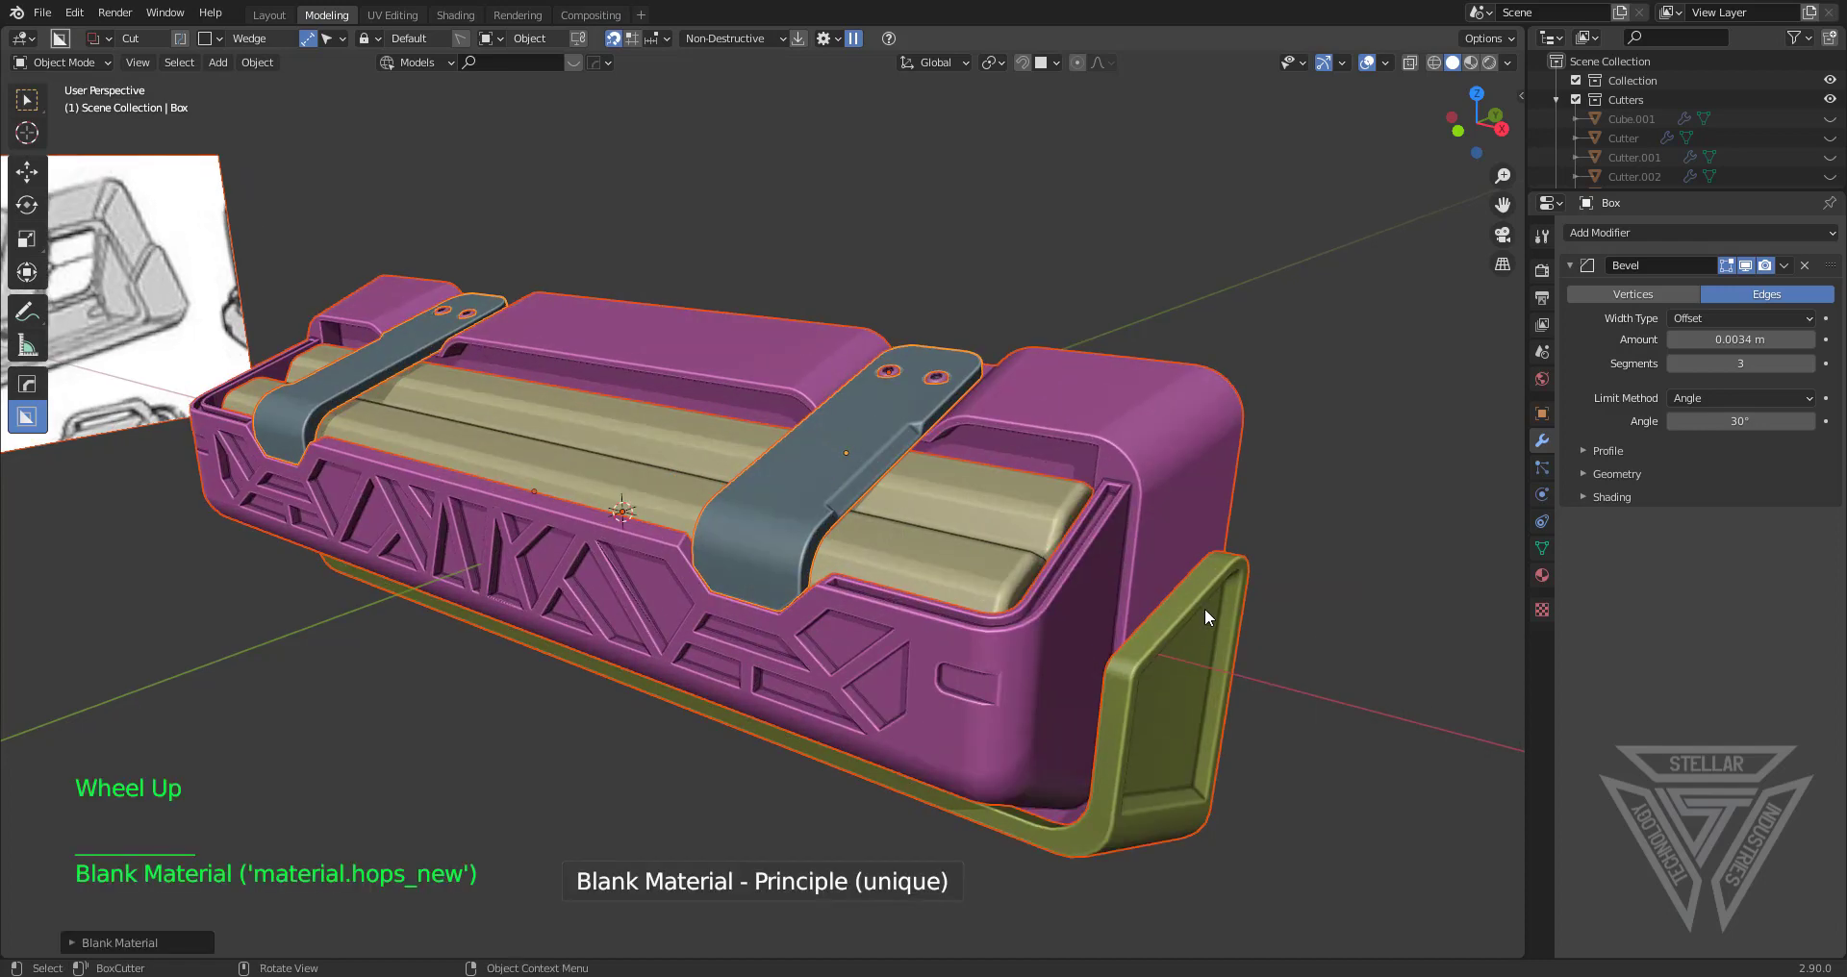
Unlink the material from the long rounded bars inside the case
{"action": "left_click", "coordinate": [988, 589]}
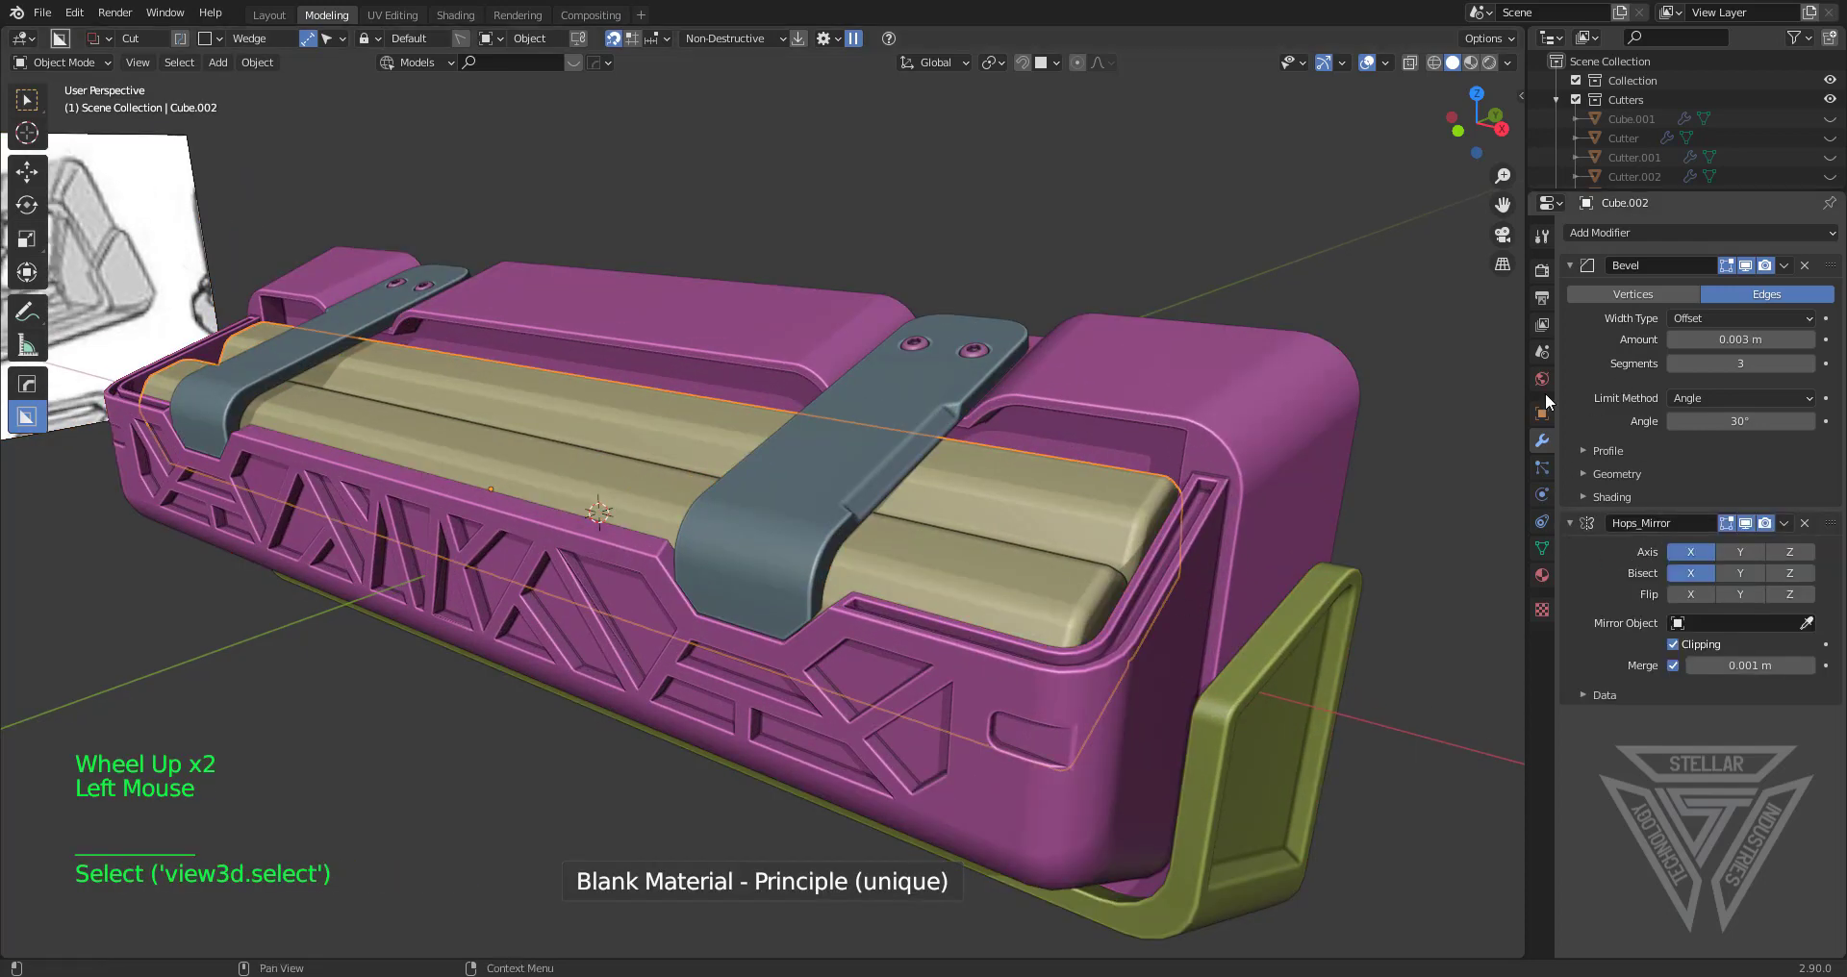
{"action": "left_click", "coordinate": [1542, 575]}
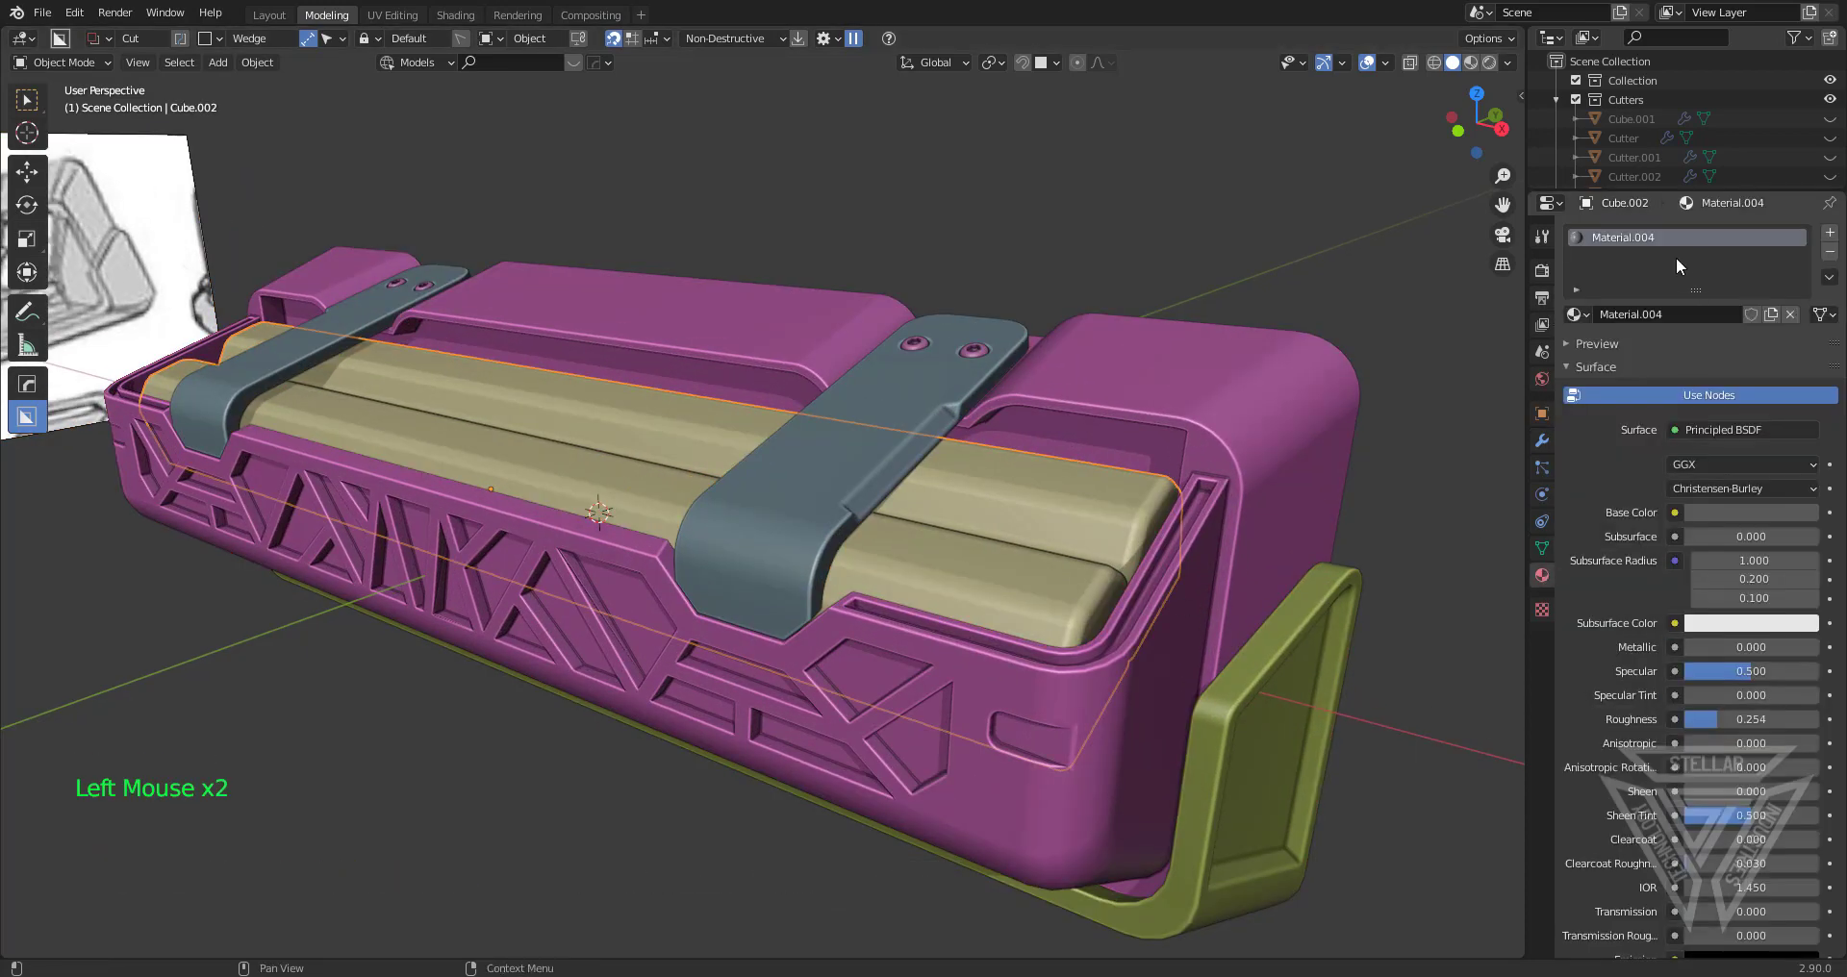
{"action": "left_click", "coordinate": [1792, 315]}
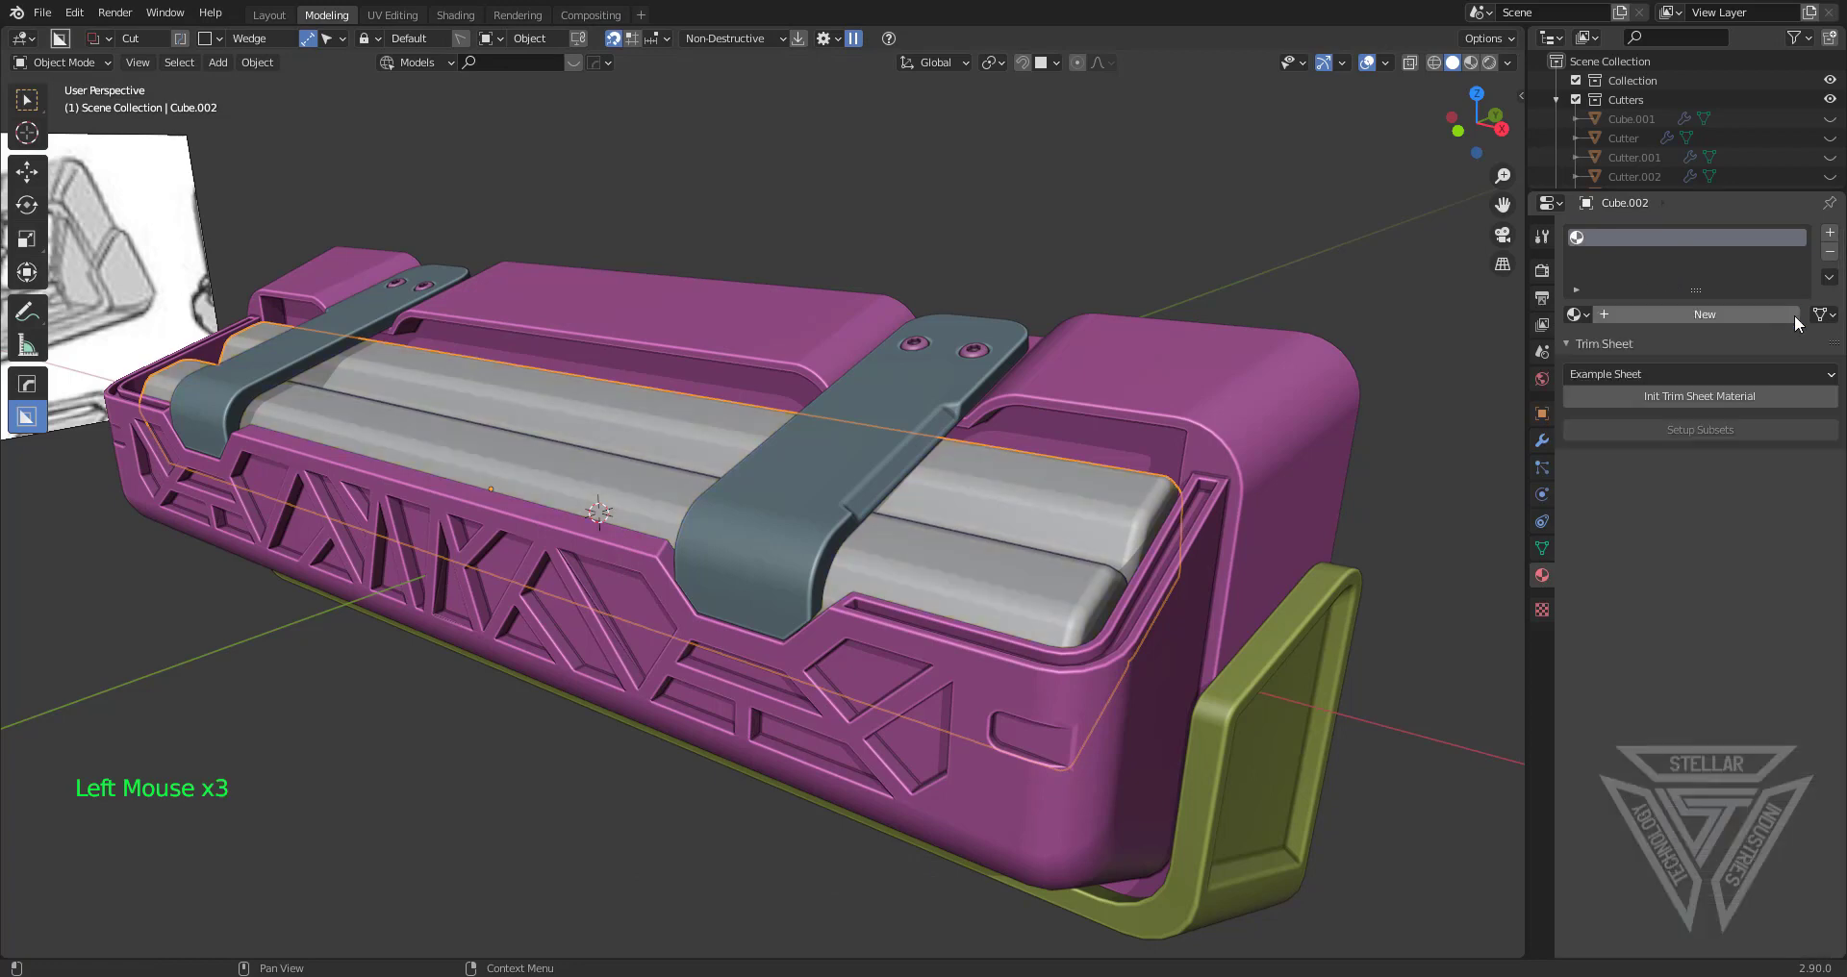
Create a new material for the long rounded bars and change its surface shader to Emission
{"action": "left_click", "coordinate": [1666, 317]}
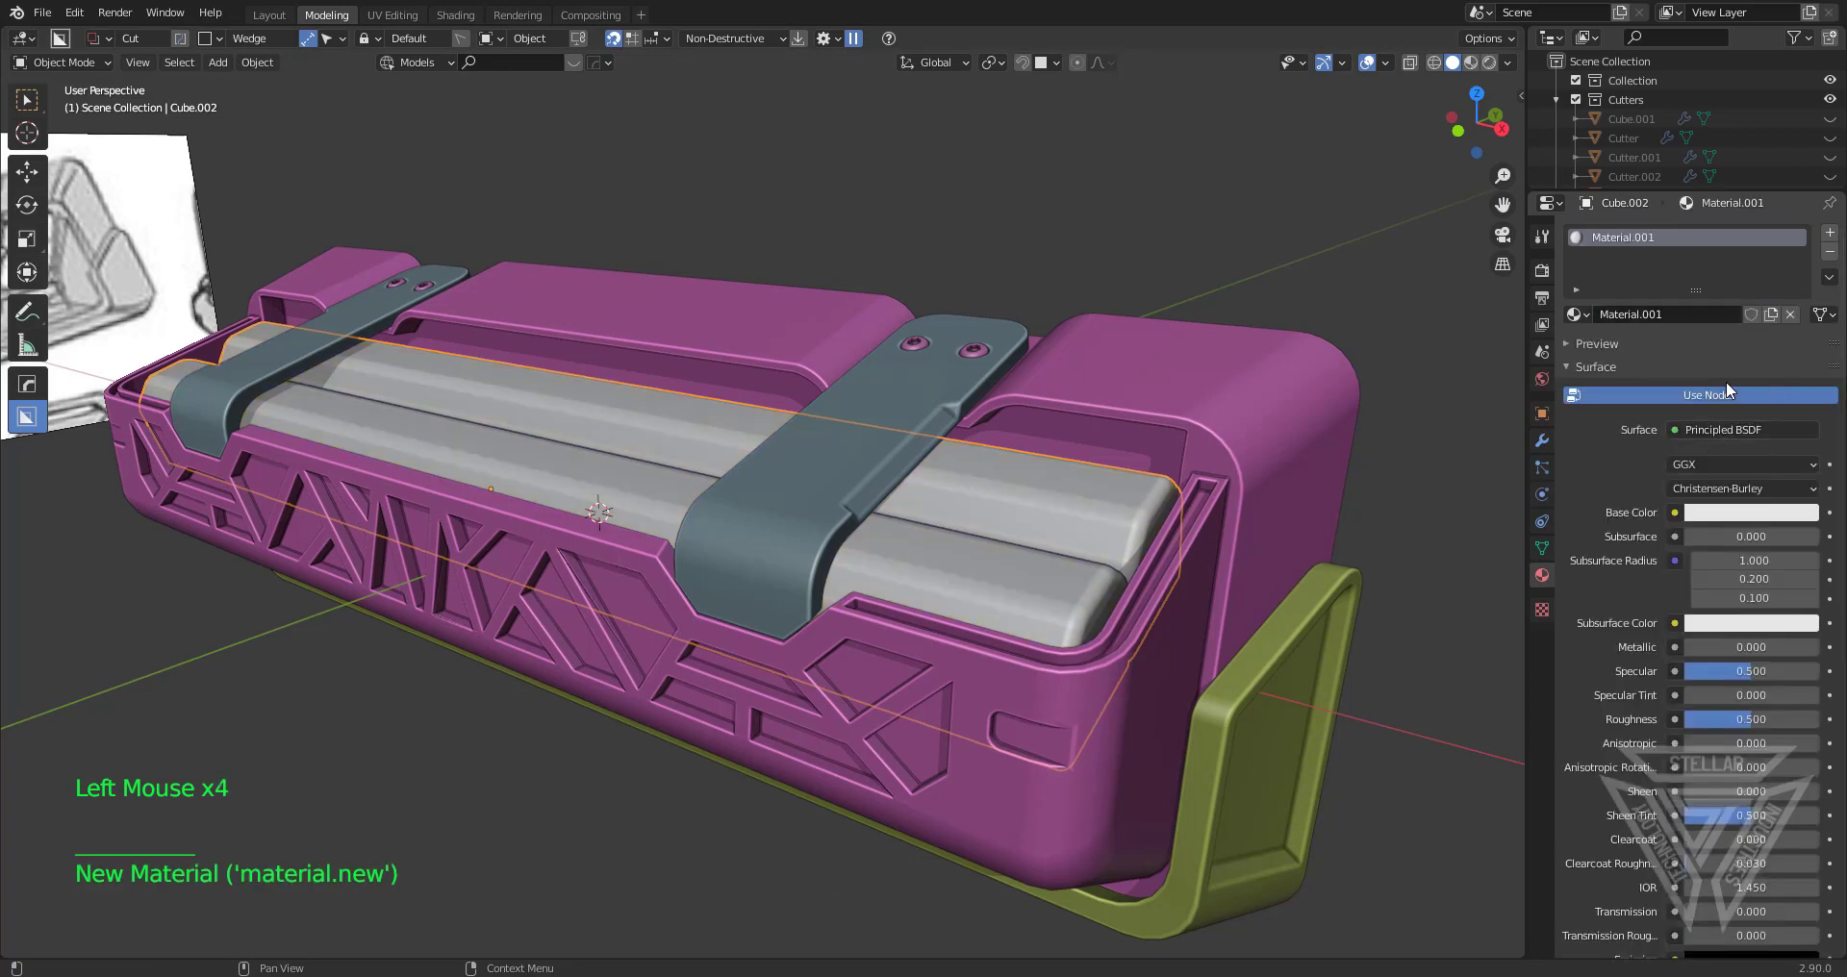
{"action": "left_click", "coordinate": [1727, 429]}
{"action": "left_click", "coordinate": [1703, 433]}
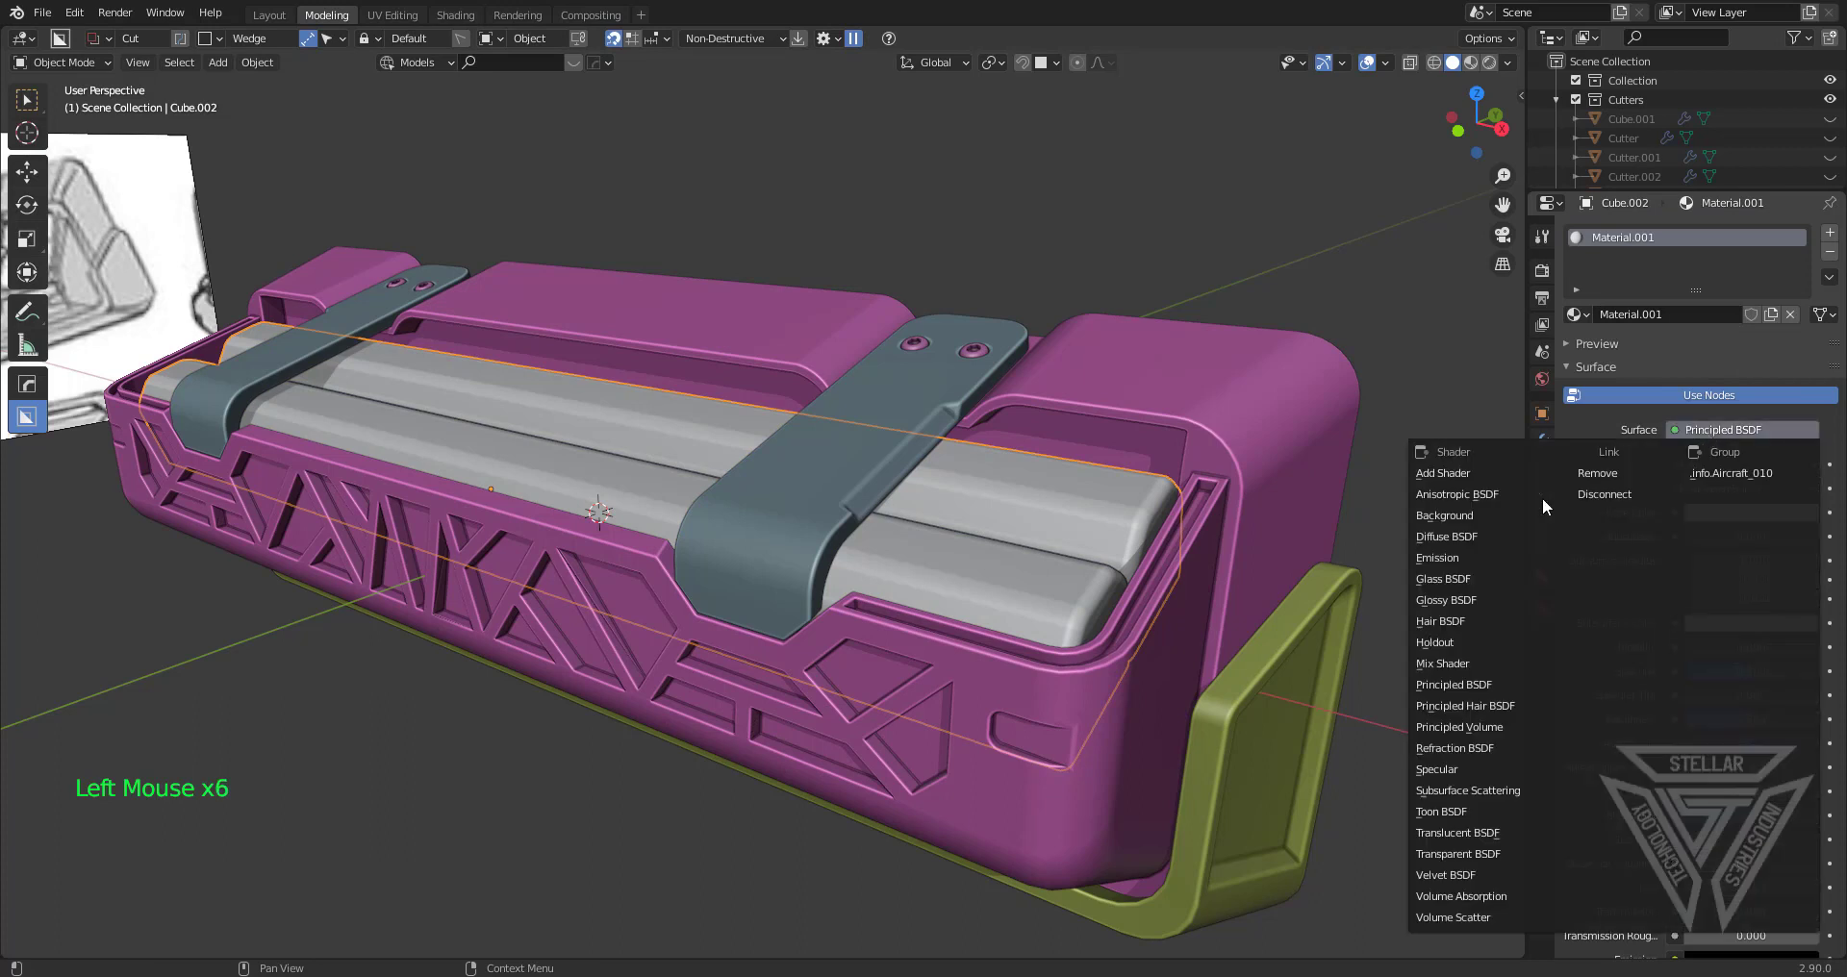
{"action": "left_click", "coordinate": [1470, 557]}
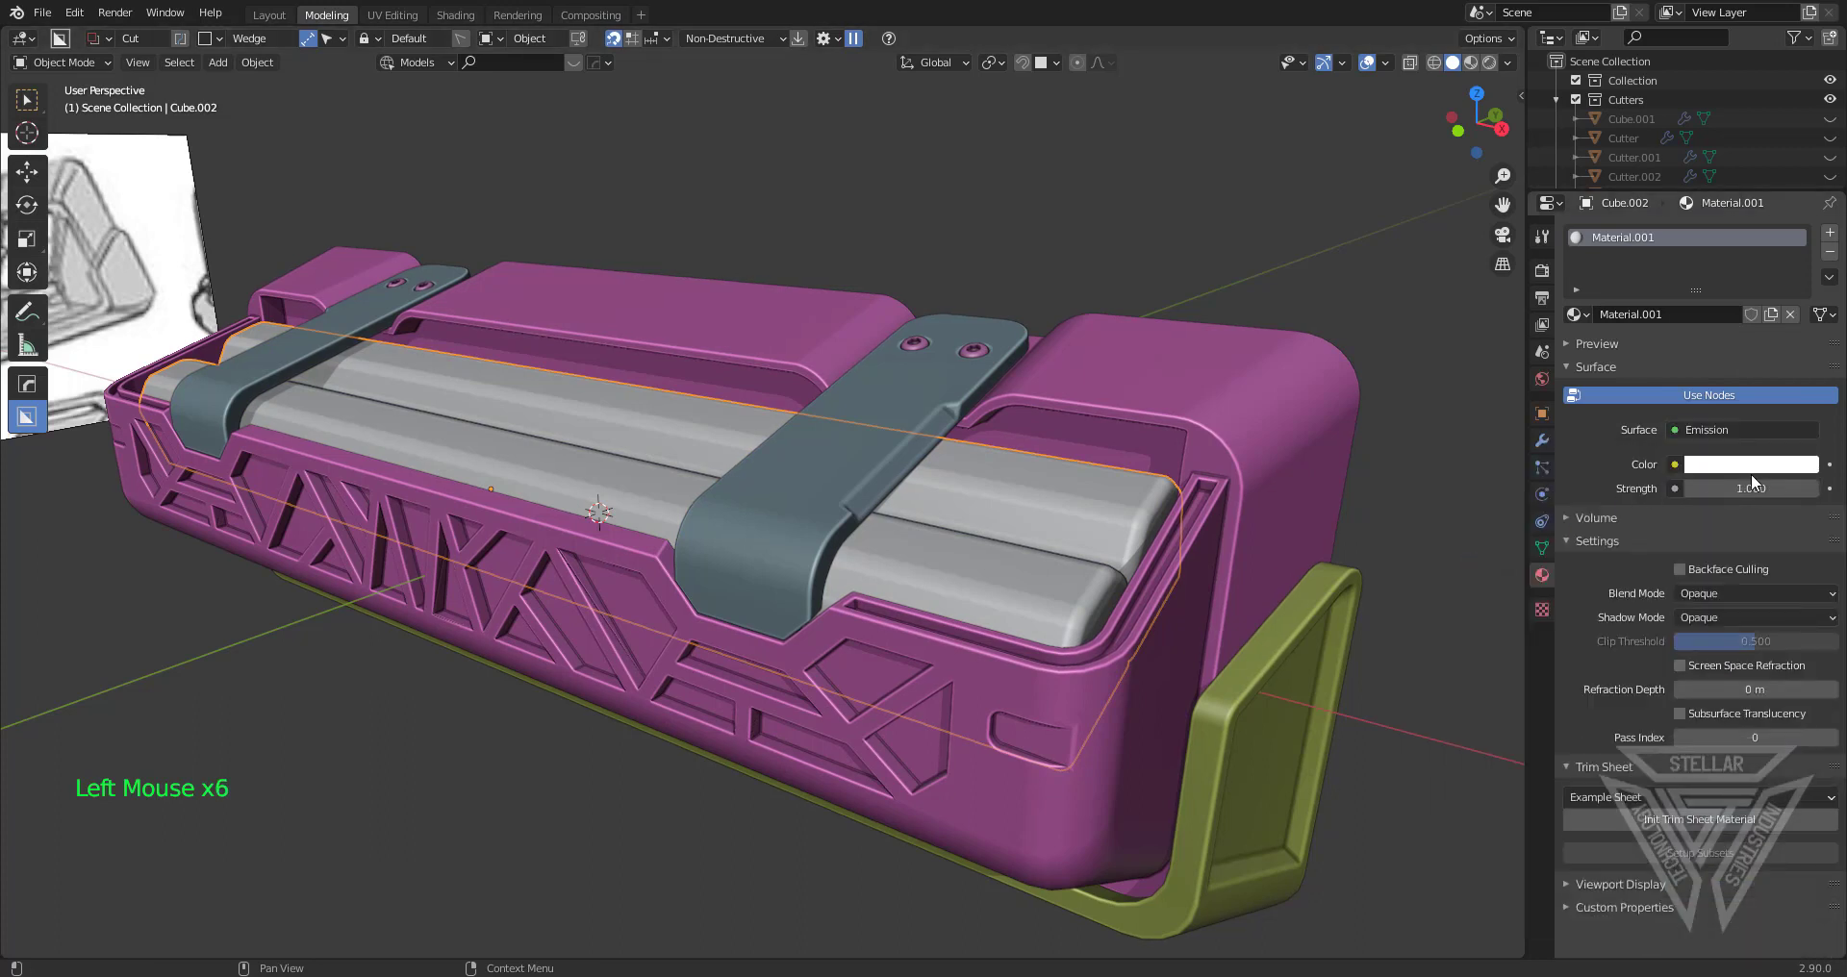
Set the bars' emission colour to a pale yellow and the emission strength to 5
{"action": "left_click", "coordinate": [1751, 464]}
{"action": "left_click_drag", "start_coordinate": [1723, 269], "coordinate": [1713, 263]}
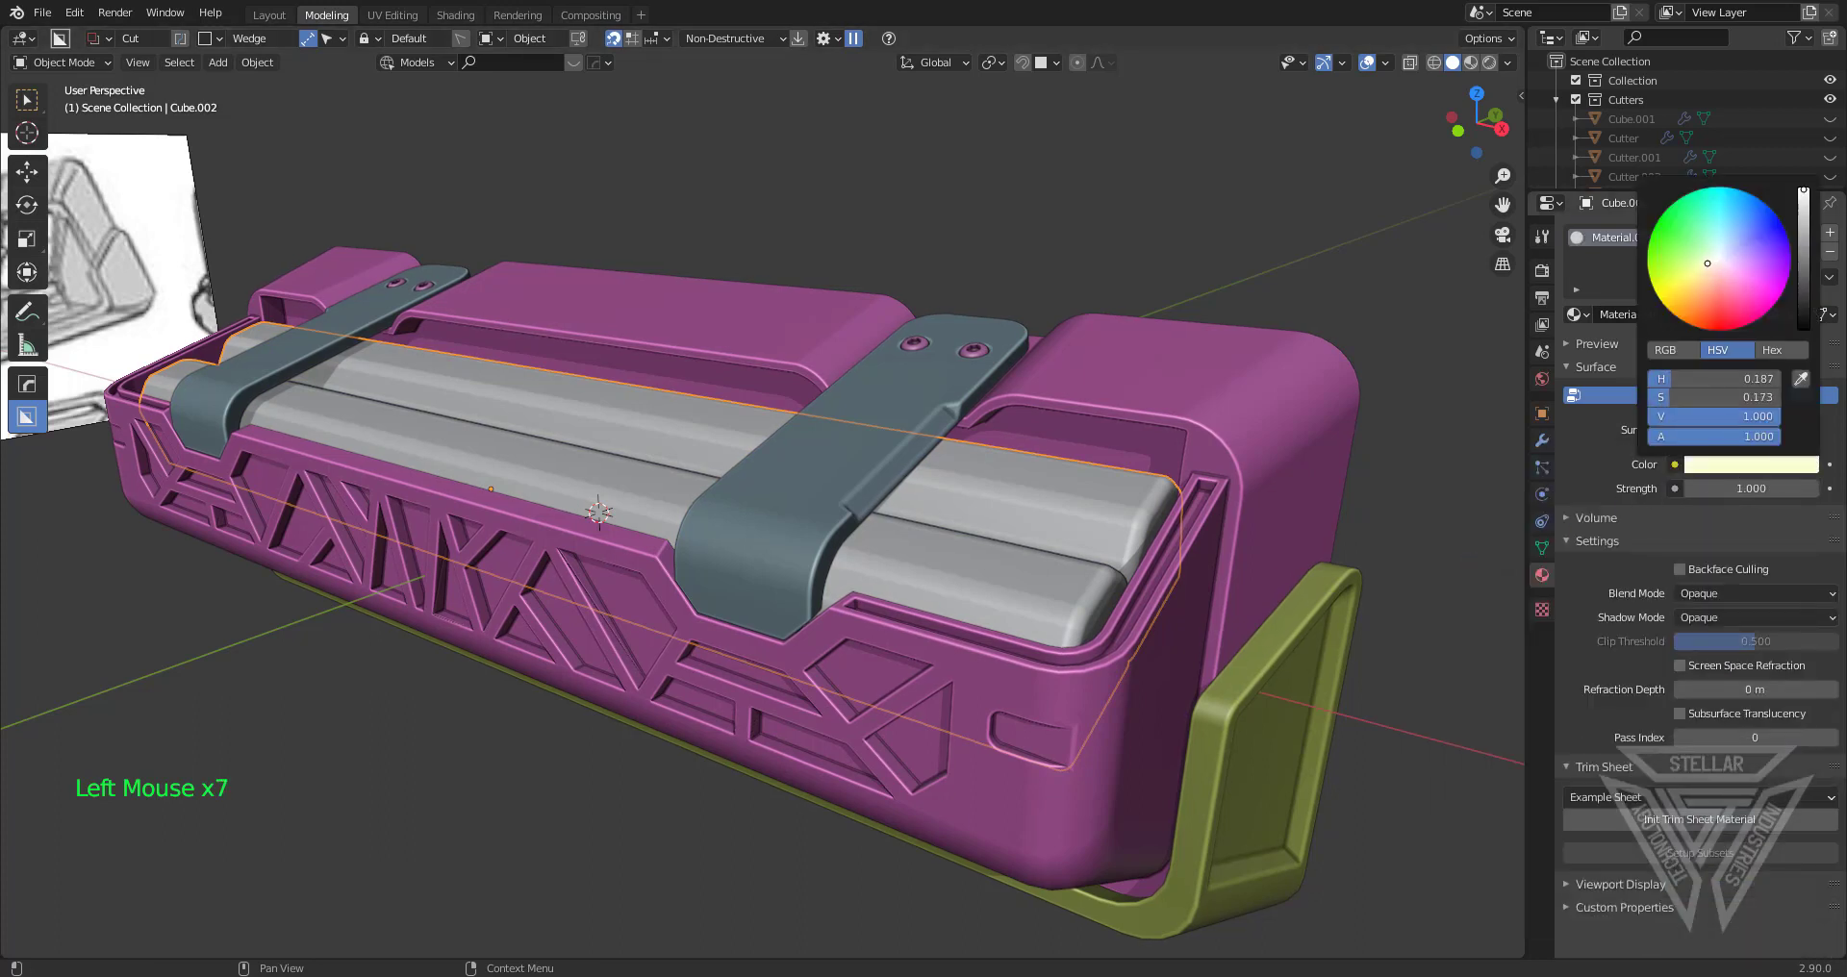
{"action": "left_click_drag", "start_coordinate": [1751, 488], "coordinate": [1809, 488]}
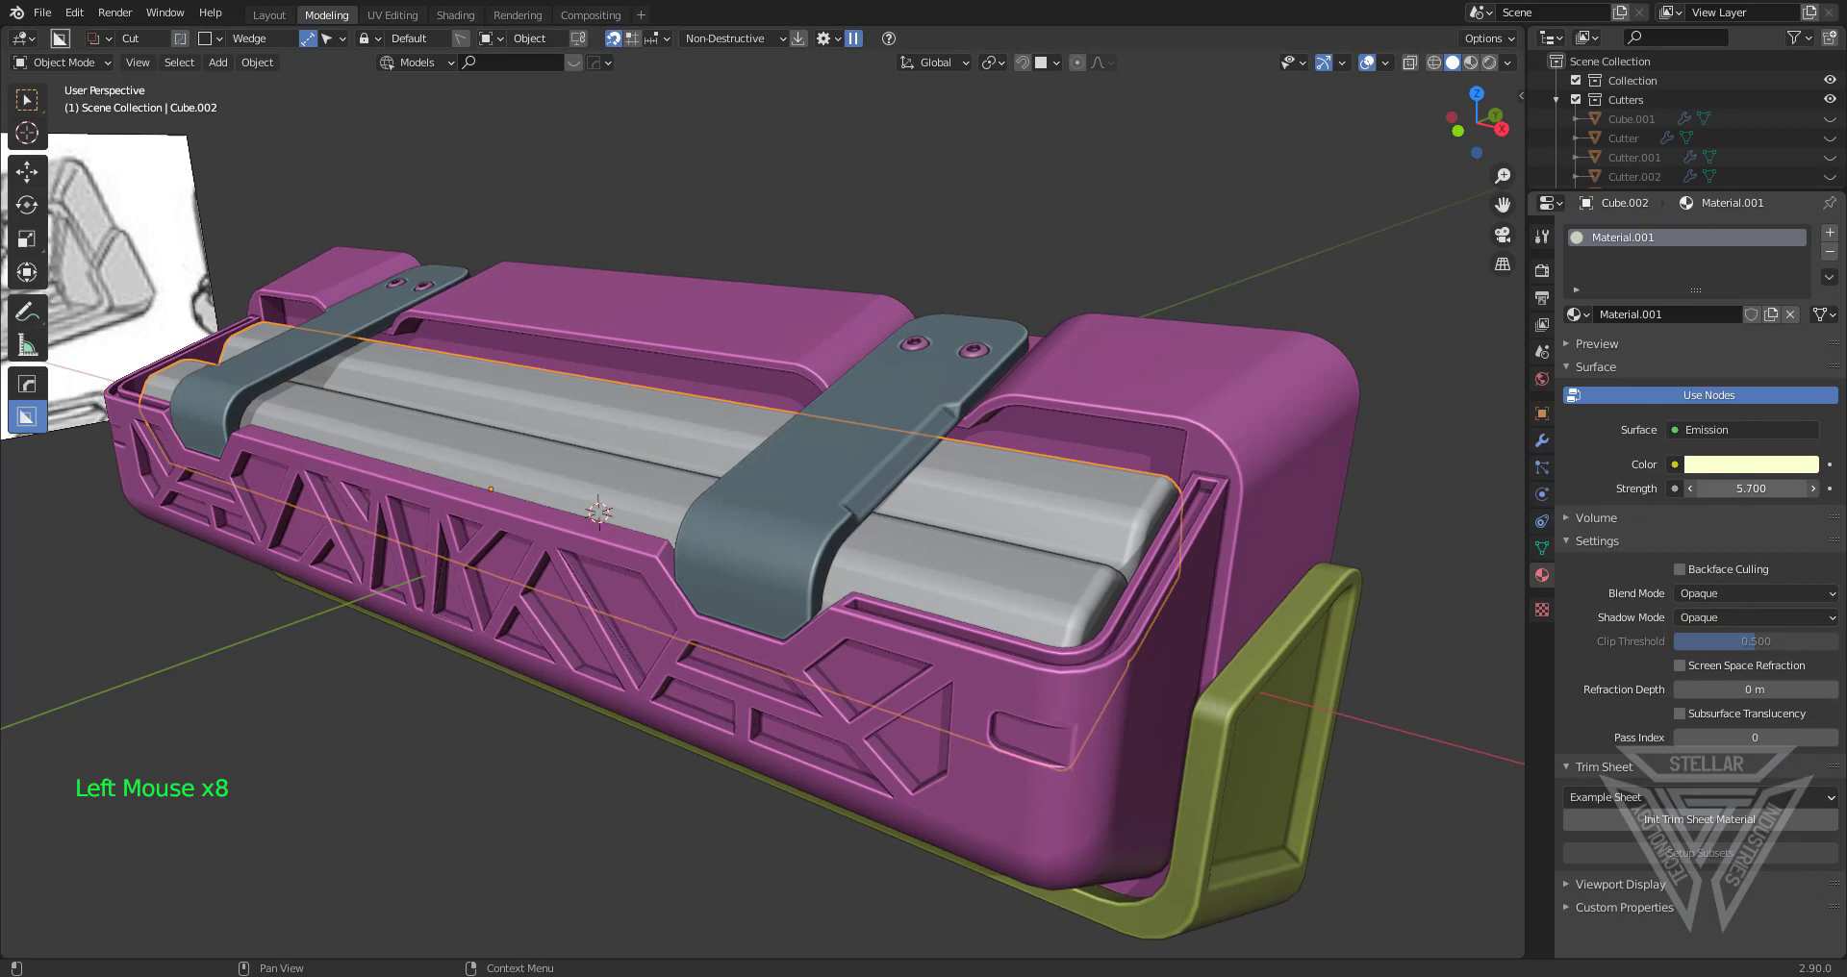
{"action": "left_click", "coordinate": [1750, 488]}
{"action": "type", "text": "5"}
{"action": "key", "text": "Return"}
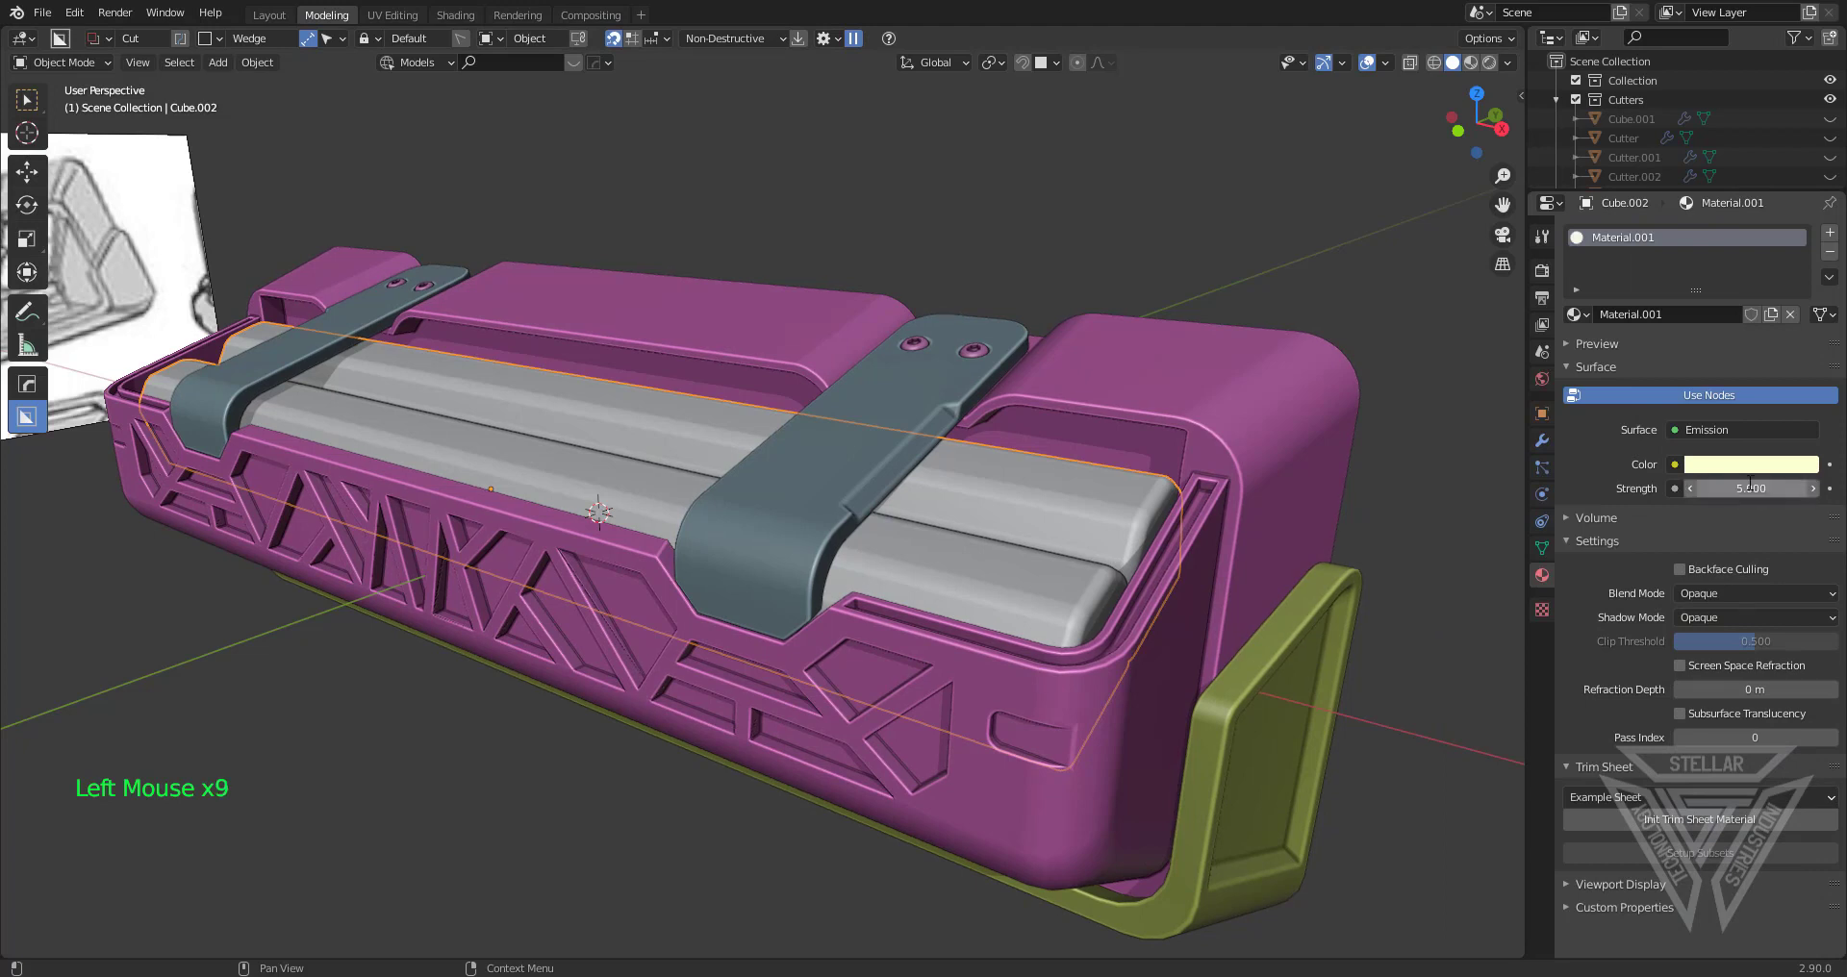
Show the case in Material Preview shading and look over the emissive bars
{"action": "left_click", "coordinate": [1422, 352]}
{"action": "left_click", "coordinate": [1475, 62]}
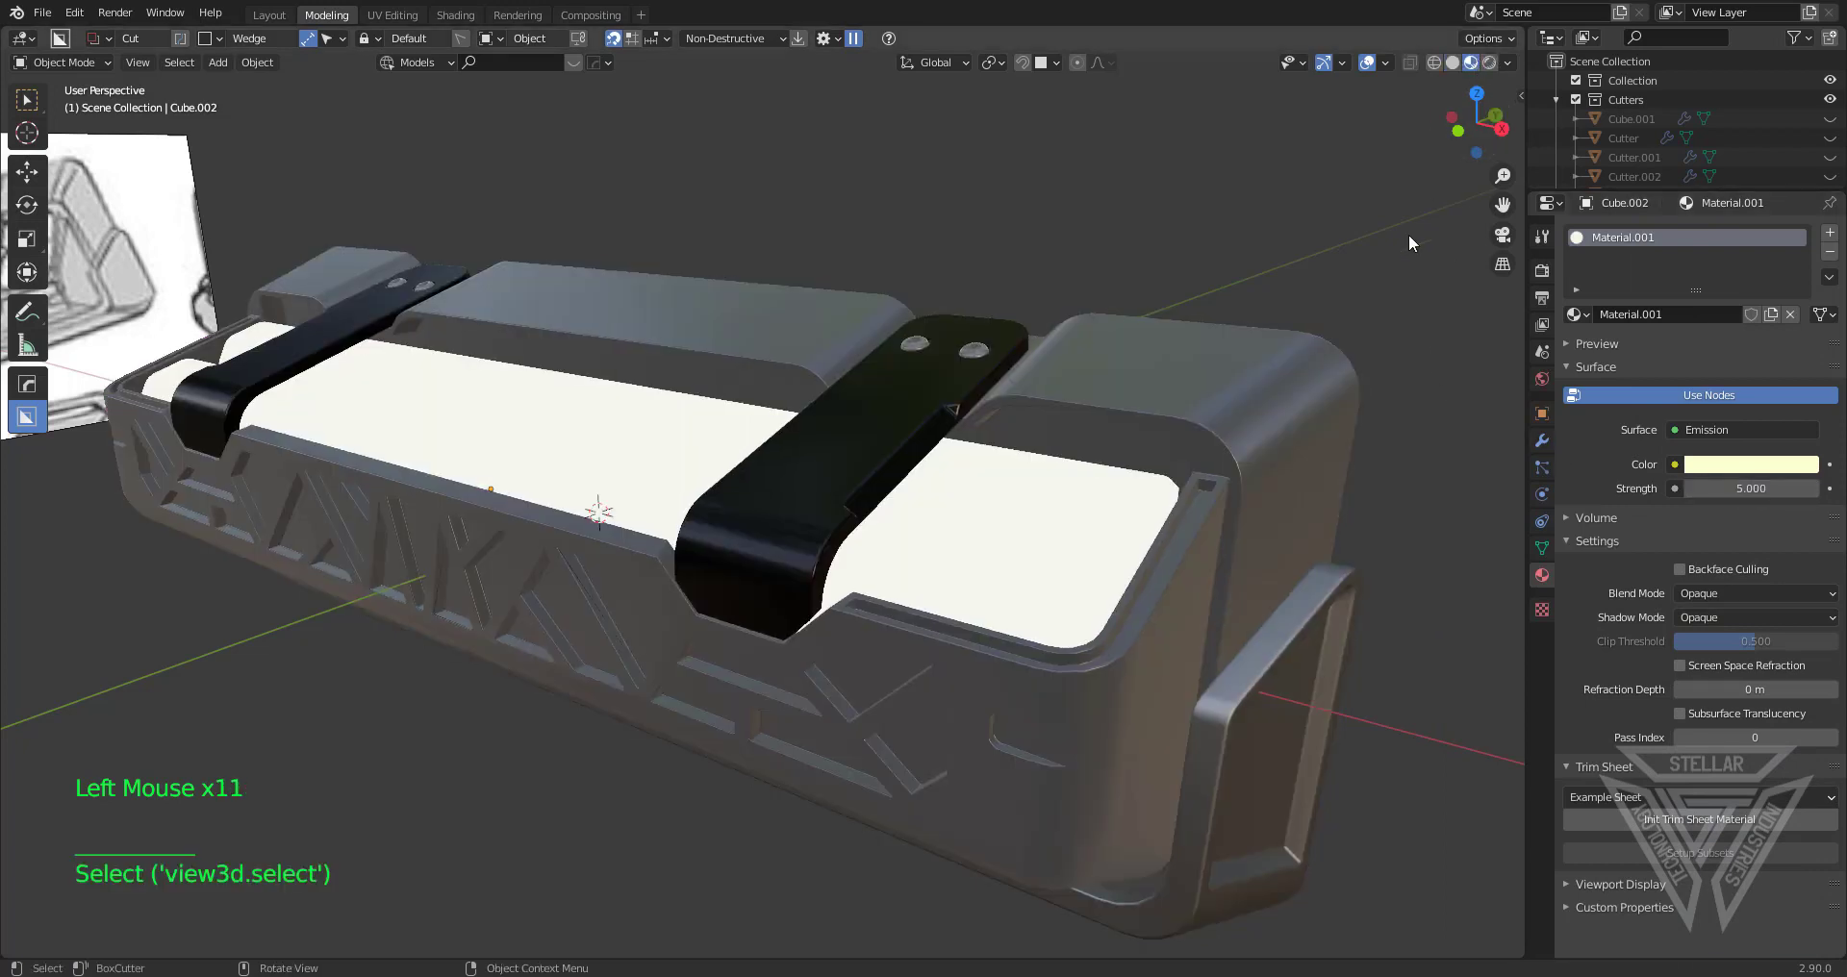
{"action": "mouse_move", "coordinate": [1268, 441]}
{"action": "middle_mouse_down"}
{"action": "mouse_move", "coordinate": [1250, 437]}
{"action": "mouse_move", "coordinate": [1257, 464]}
{"action": "middle_mouse_up"}
{"action": "scroll", "coordinate": [1257, 464], "scroll_direction": "down", "scroll_amount": 2}
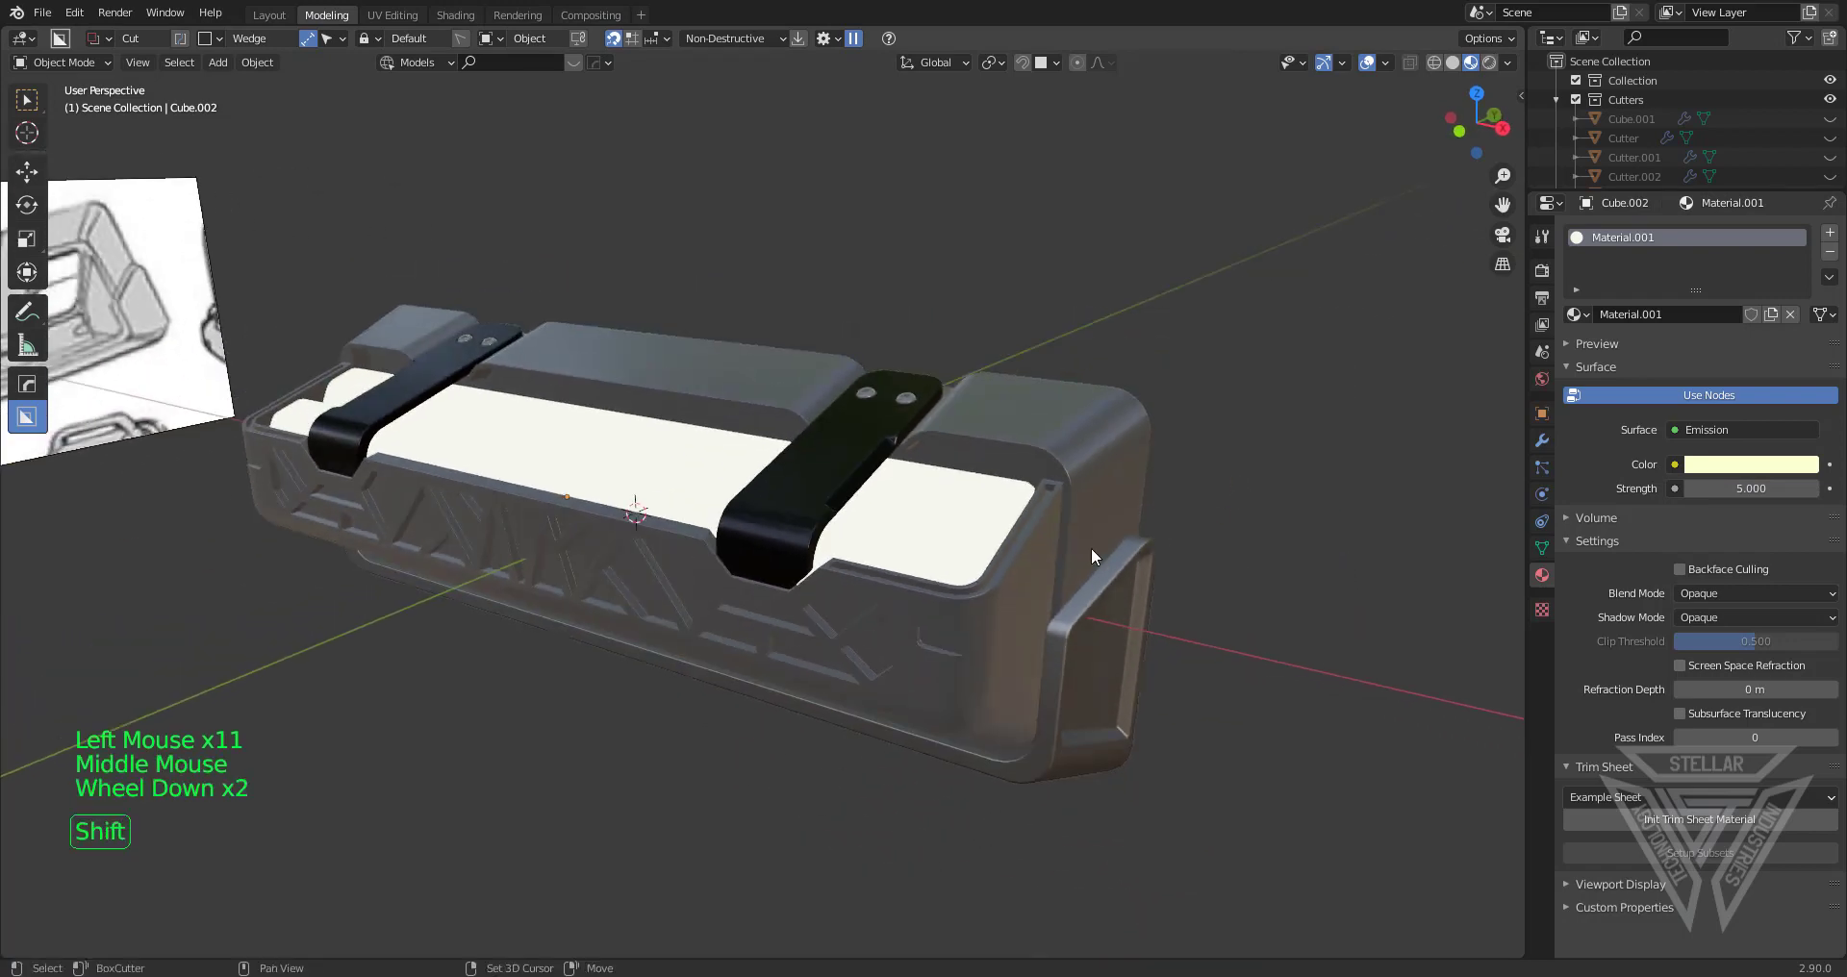
{"action": "middle_click_drag", "start_coordinate": [1091, 546], "coordinate": [1068, 528], "text": "shift"}
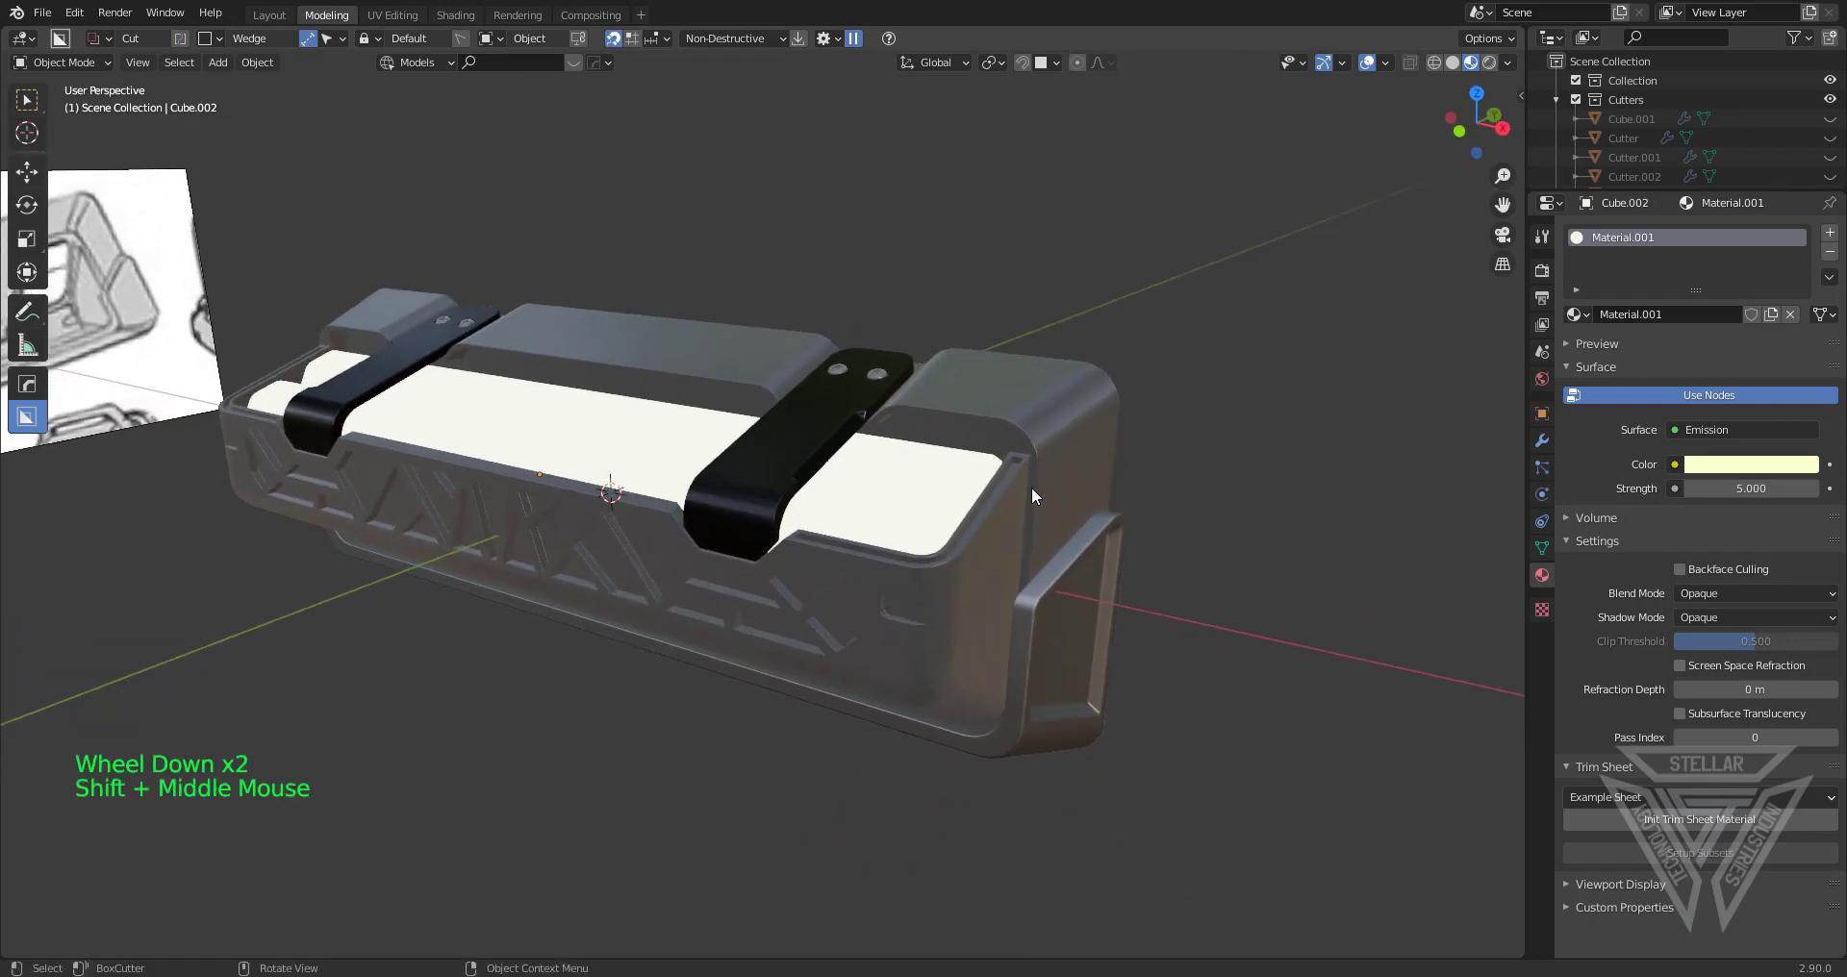
{"action": "scroll", "coordinate": [1029, 479], "scroll_direction": "up", "scroll_amount": 1}
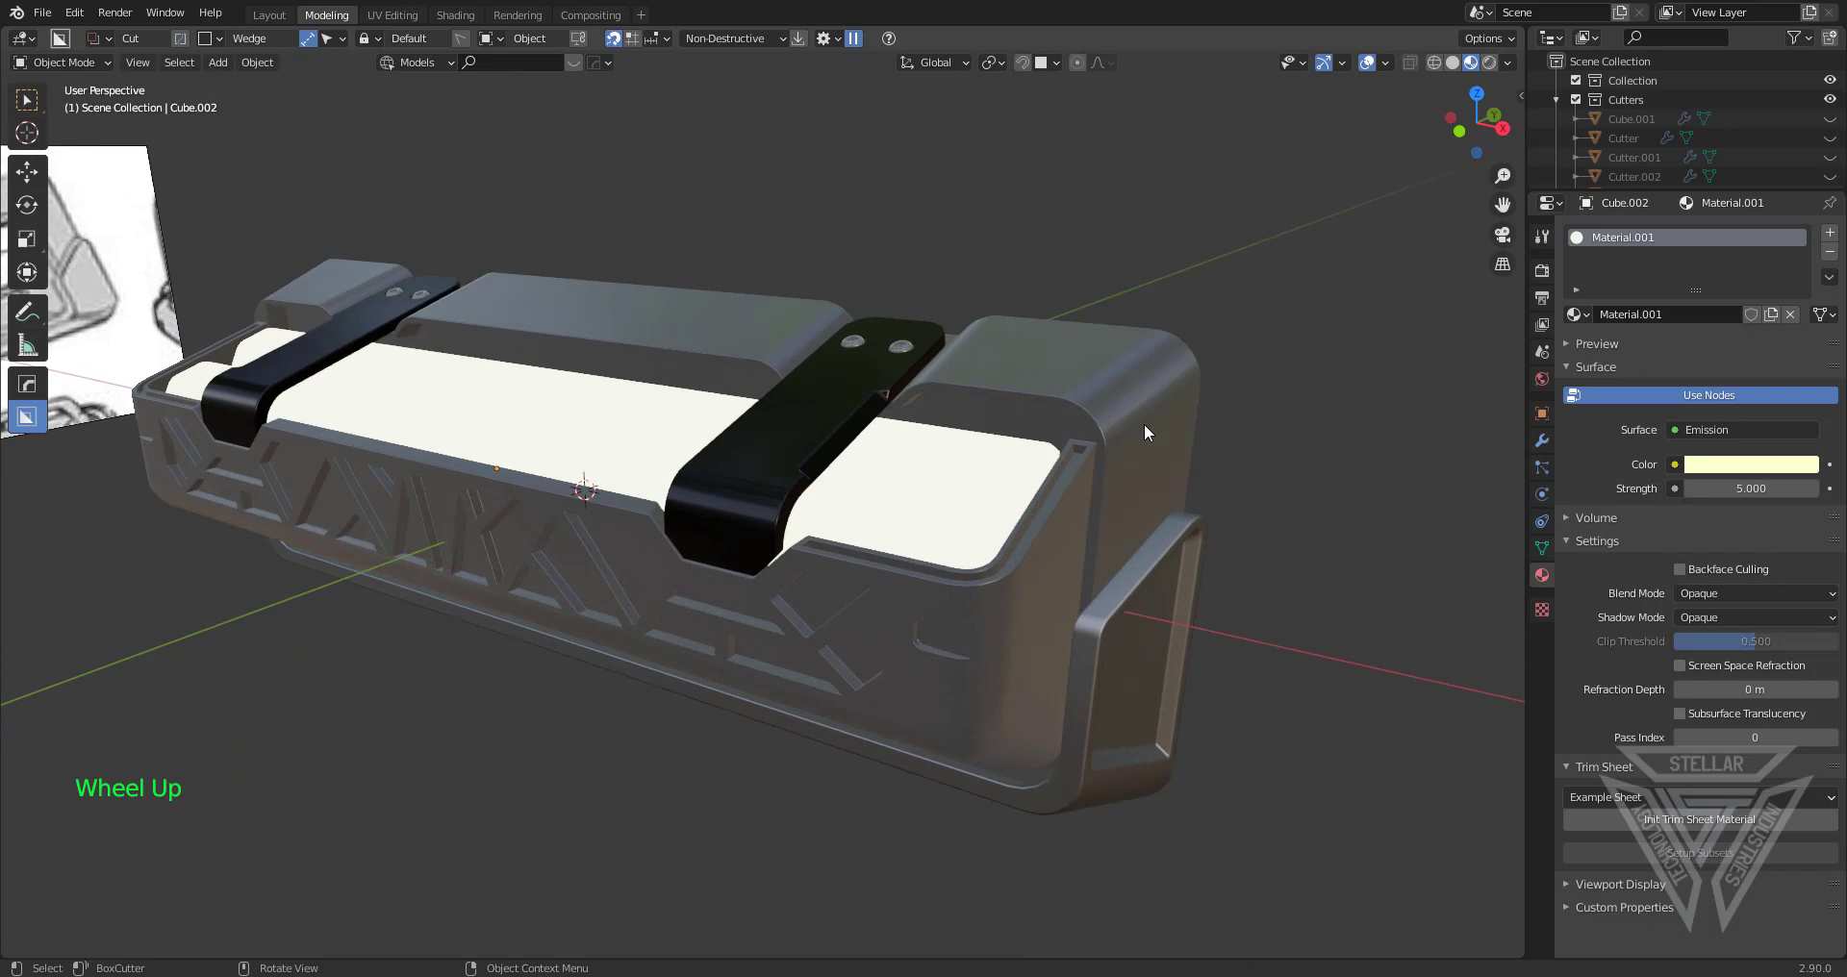
Start the Lookdev+ viewport adjustment and light the case with the studio.exr environment
{"action": "key", "text": "alt+v"}
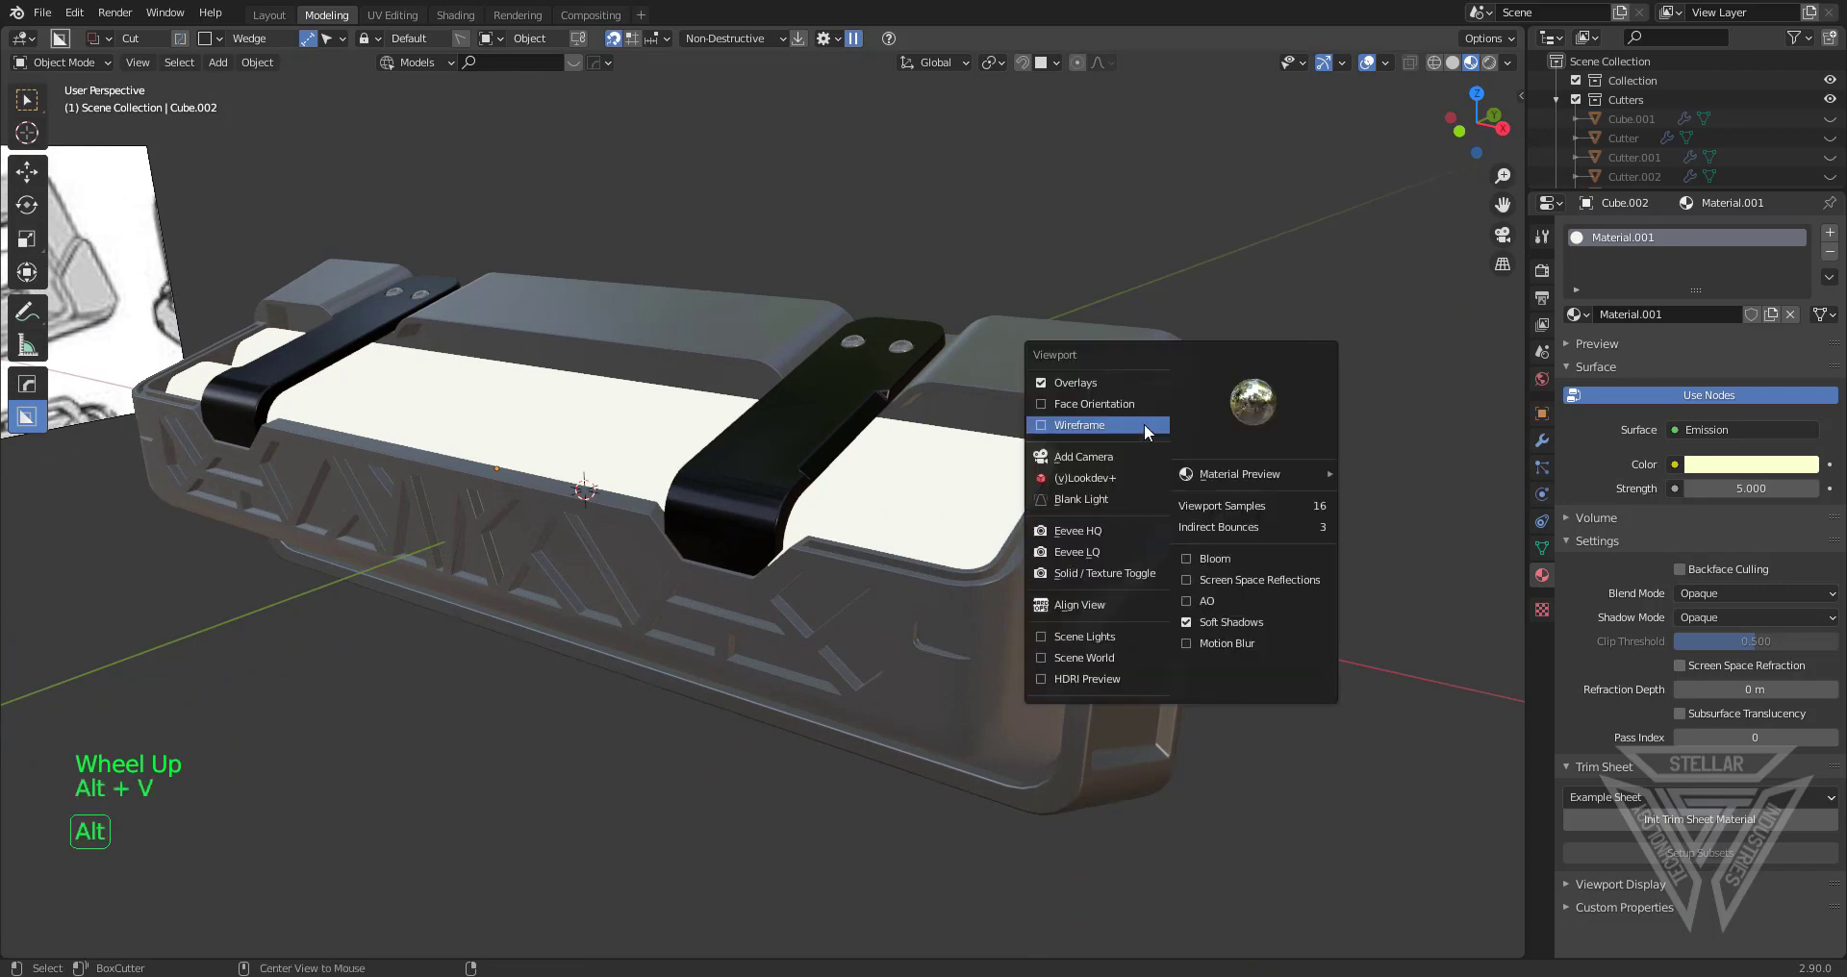
{"action": "left_click", "coordinate": [1112, 475]}
{"action": "scroll", "coordinate": [1112, 475], "scroll_direction": "up", "scroll_amount": 1}
{"action": "key", "text": "shift"}
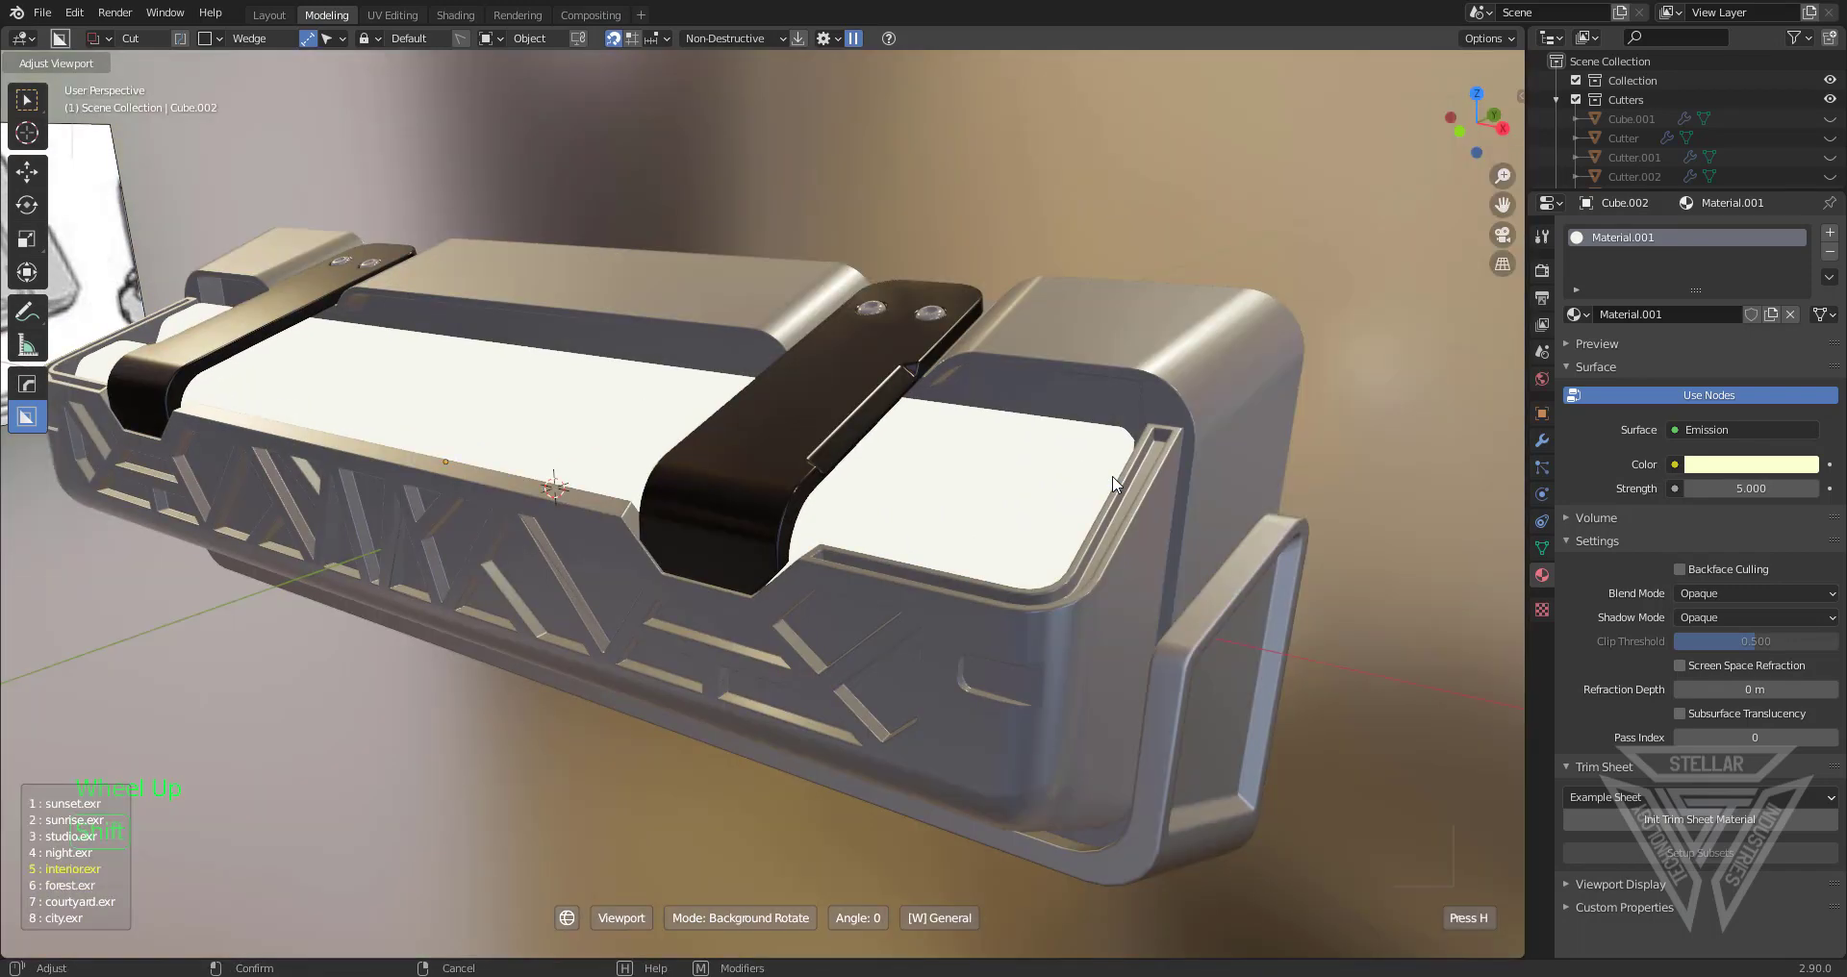
{"action": "scroll", "coordinate": [1115, 484], "scroll_direction": "up", "scroll_amount": 1, "text": "shift"}
{"action": "scroll", "coordinate": [1114, 484], "scroll_direction": "up", "scroll_amount": 1, "text": "shift"}
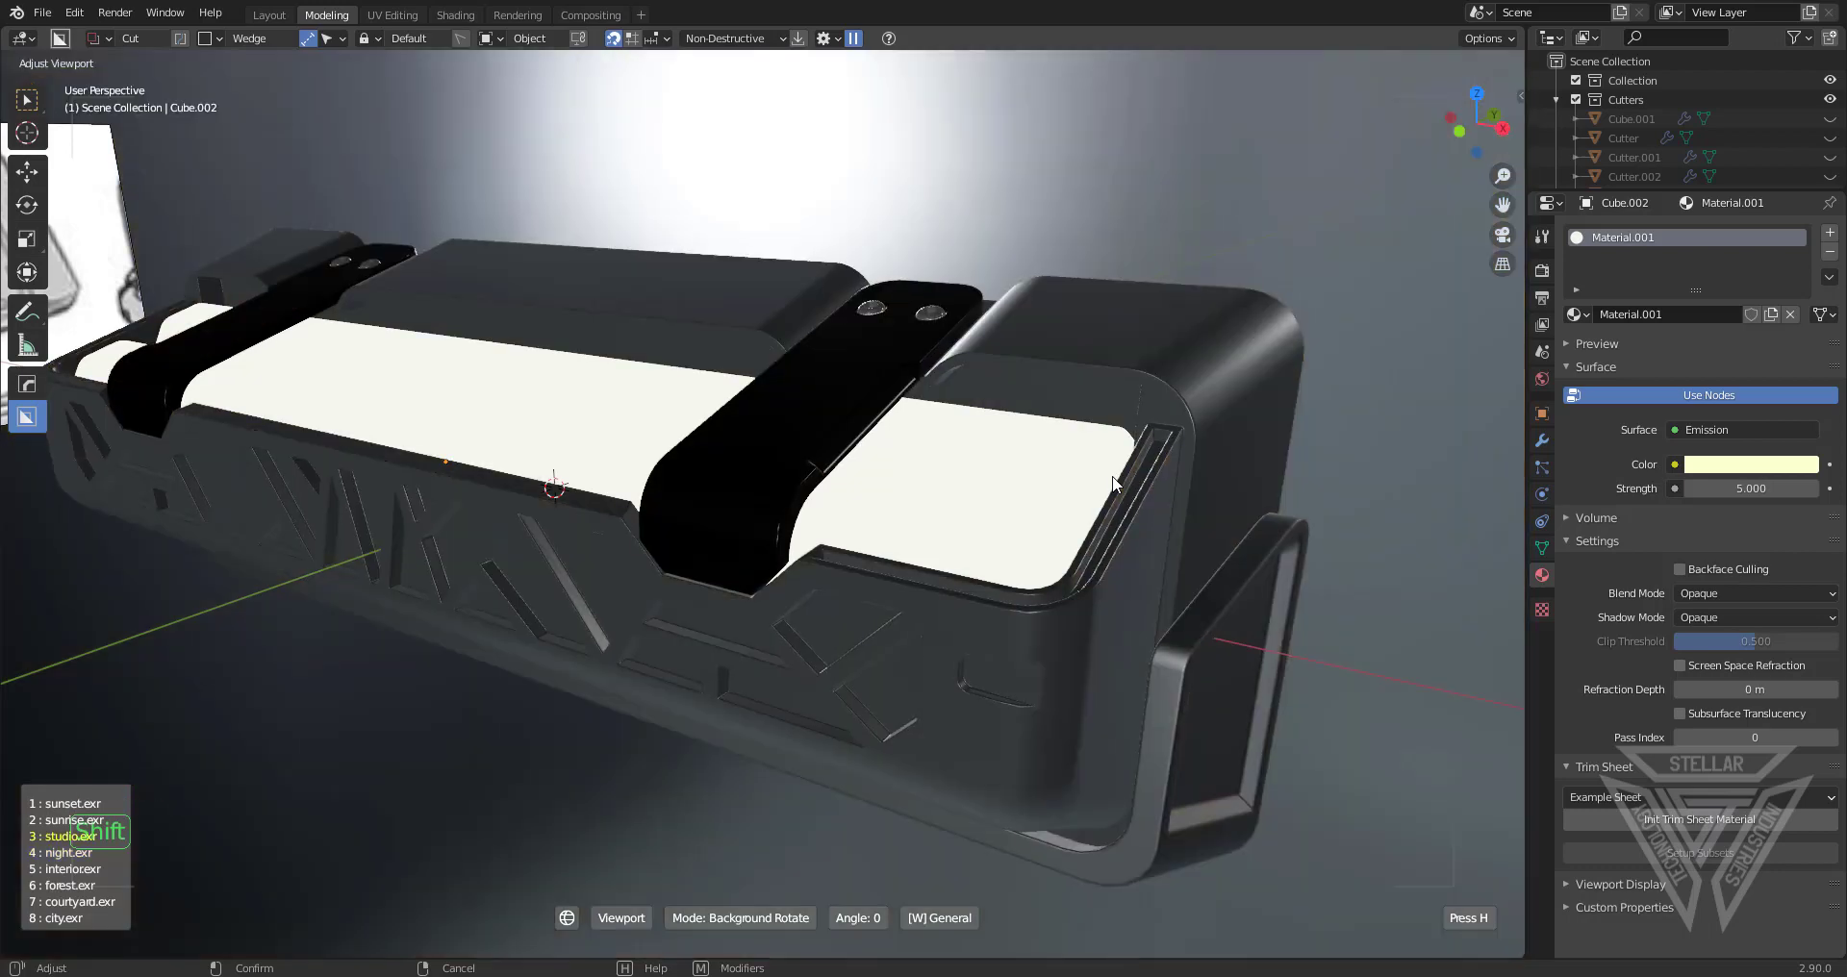
{"action": "left_click", "coordinate": [1114, 482]}
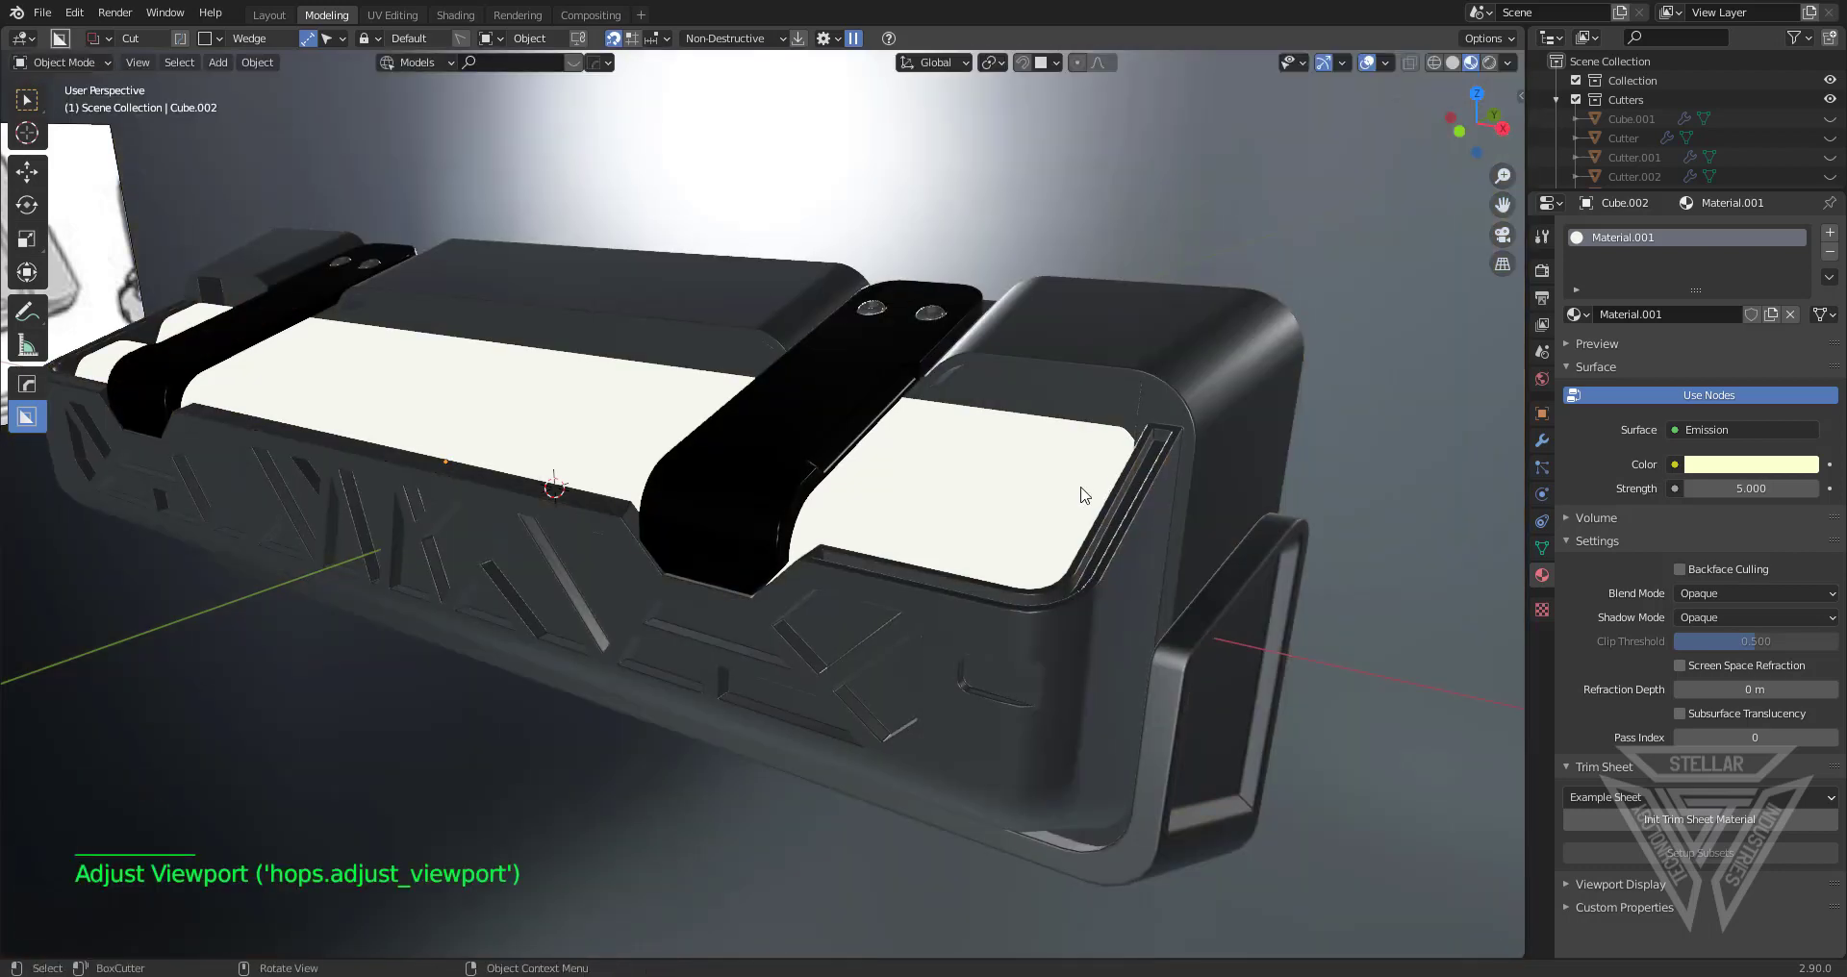
Enable Bloom, Screen Space Reflections and AO for the viewport display
{"action": "middle_click_drag", "start_coordinate": [1058, 492], "coordinate": [973, 516]}
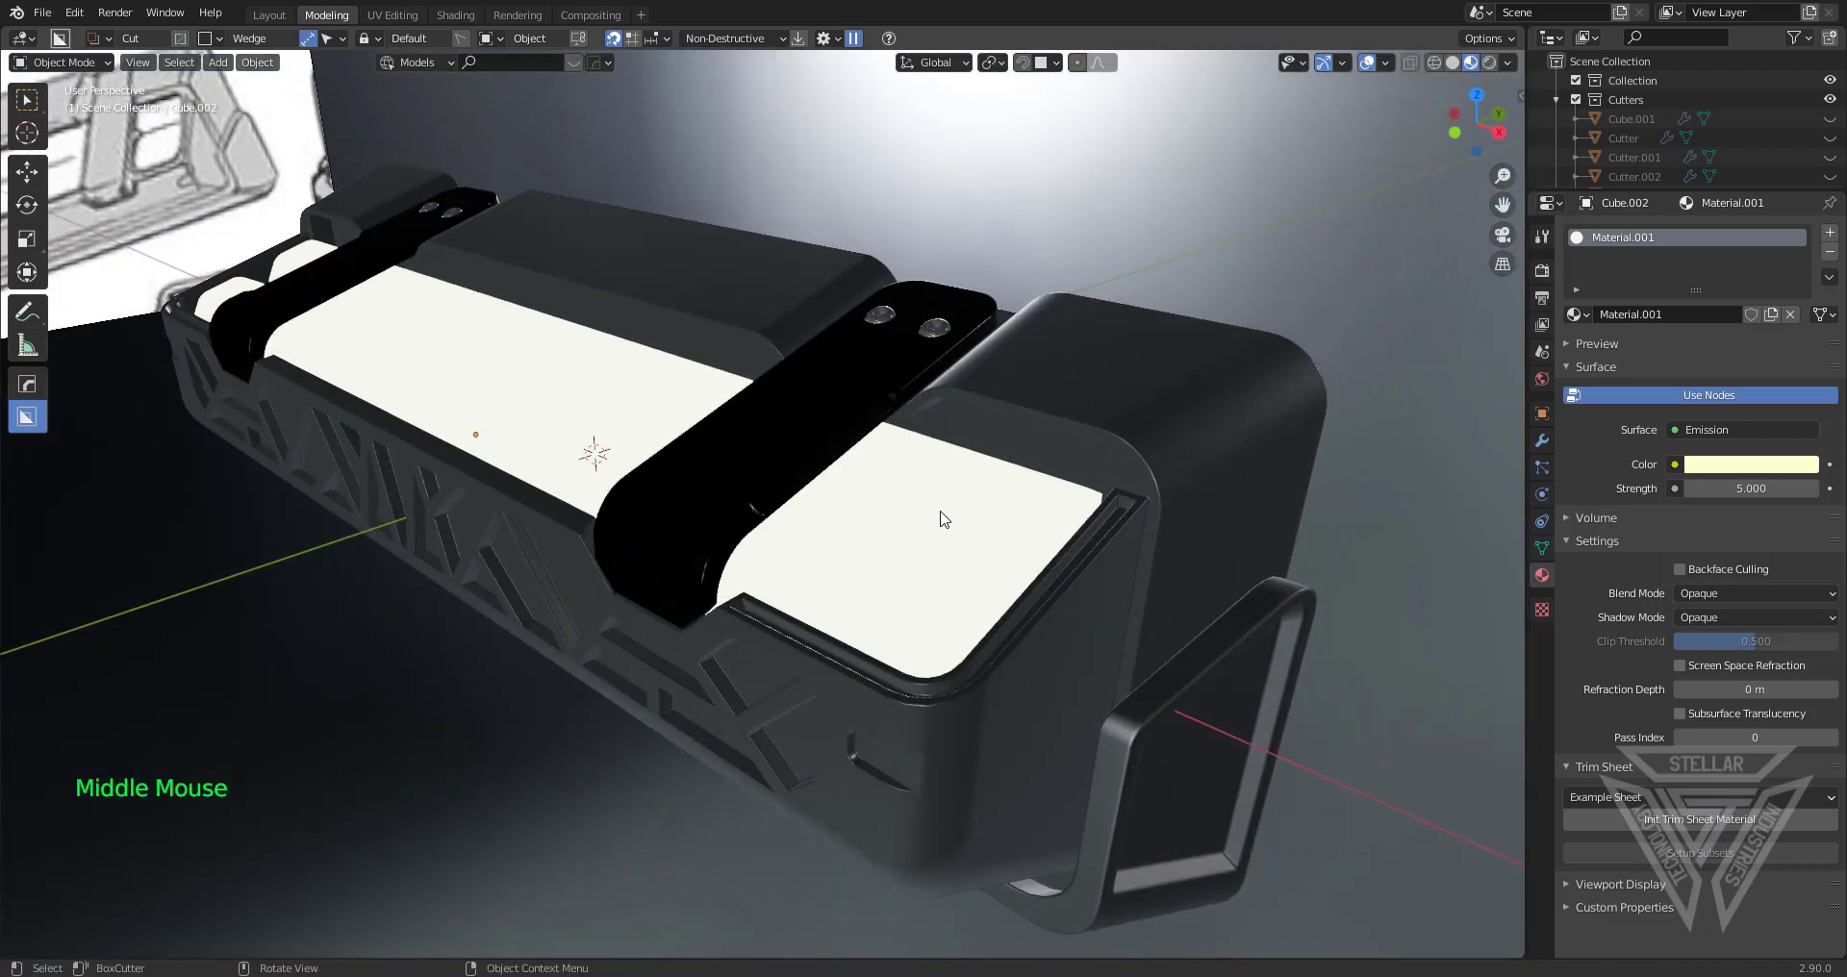
{"action": "key", "text": "alt+v"}
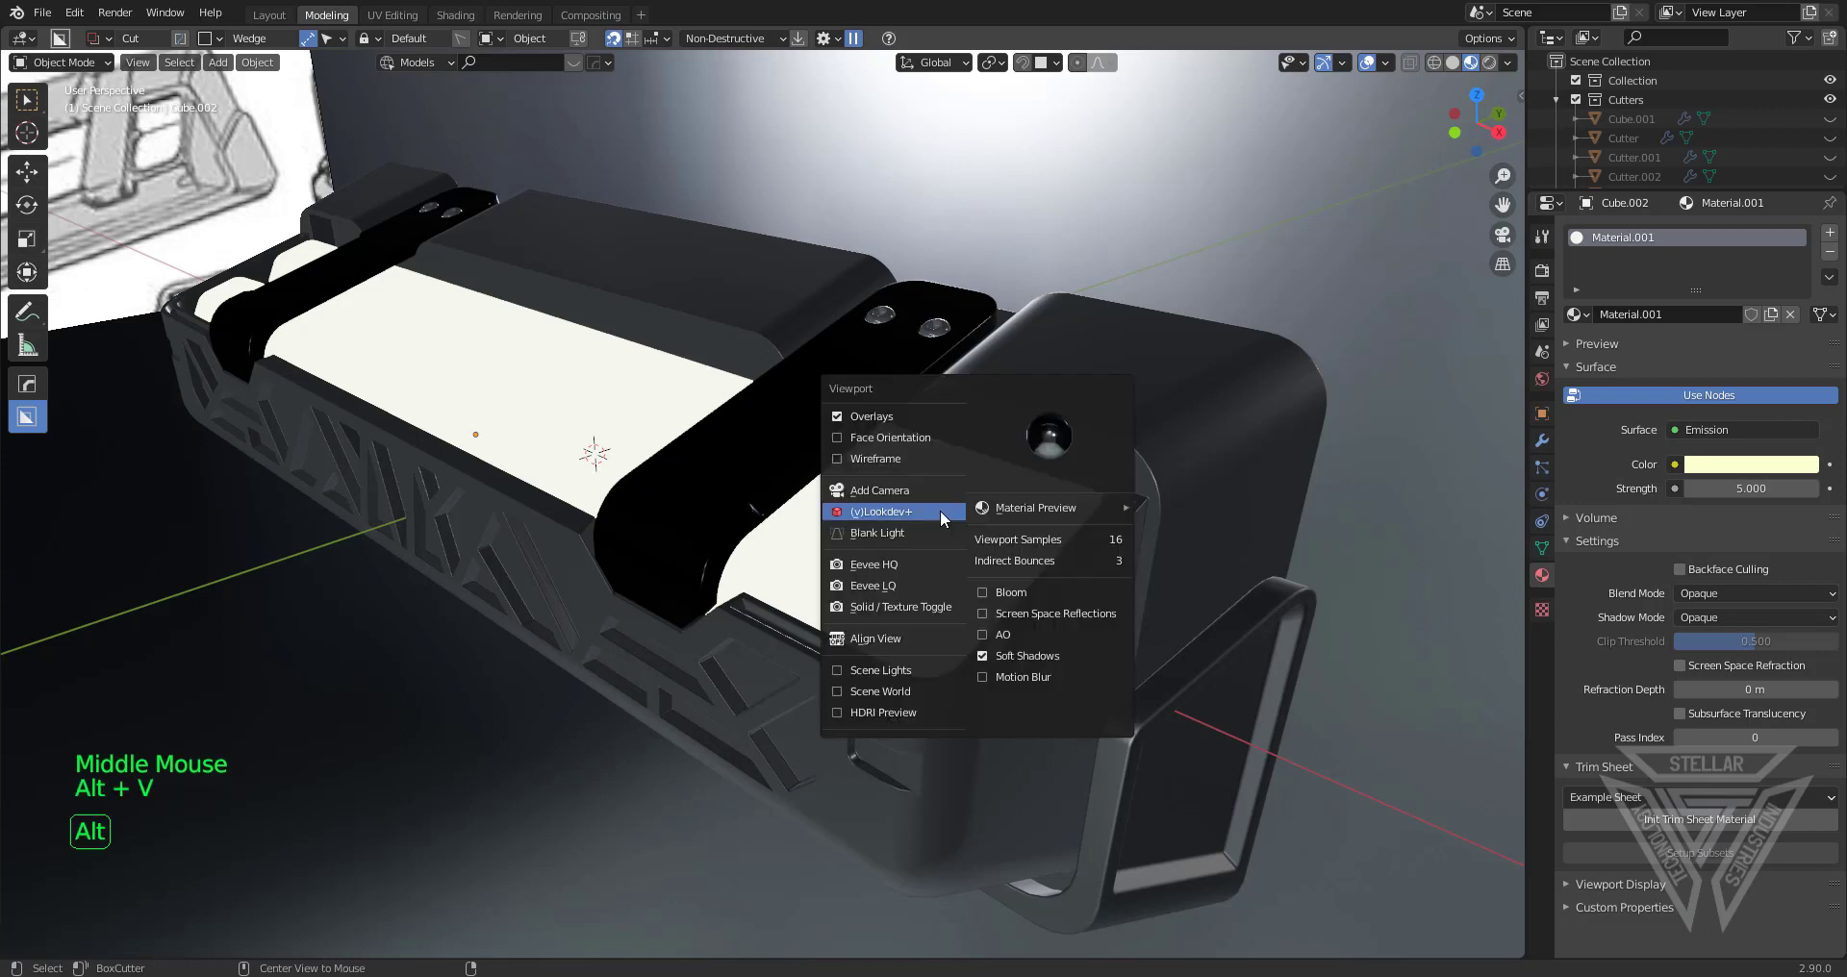
{"action": "left_click", "coordinate": [983, 599]}
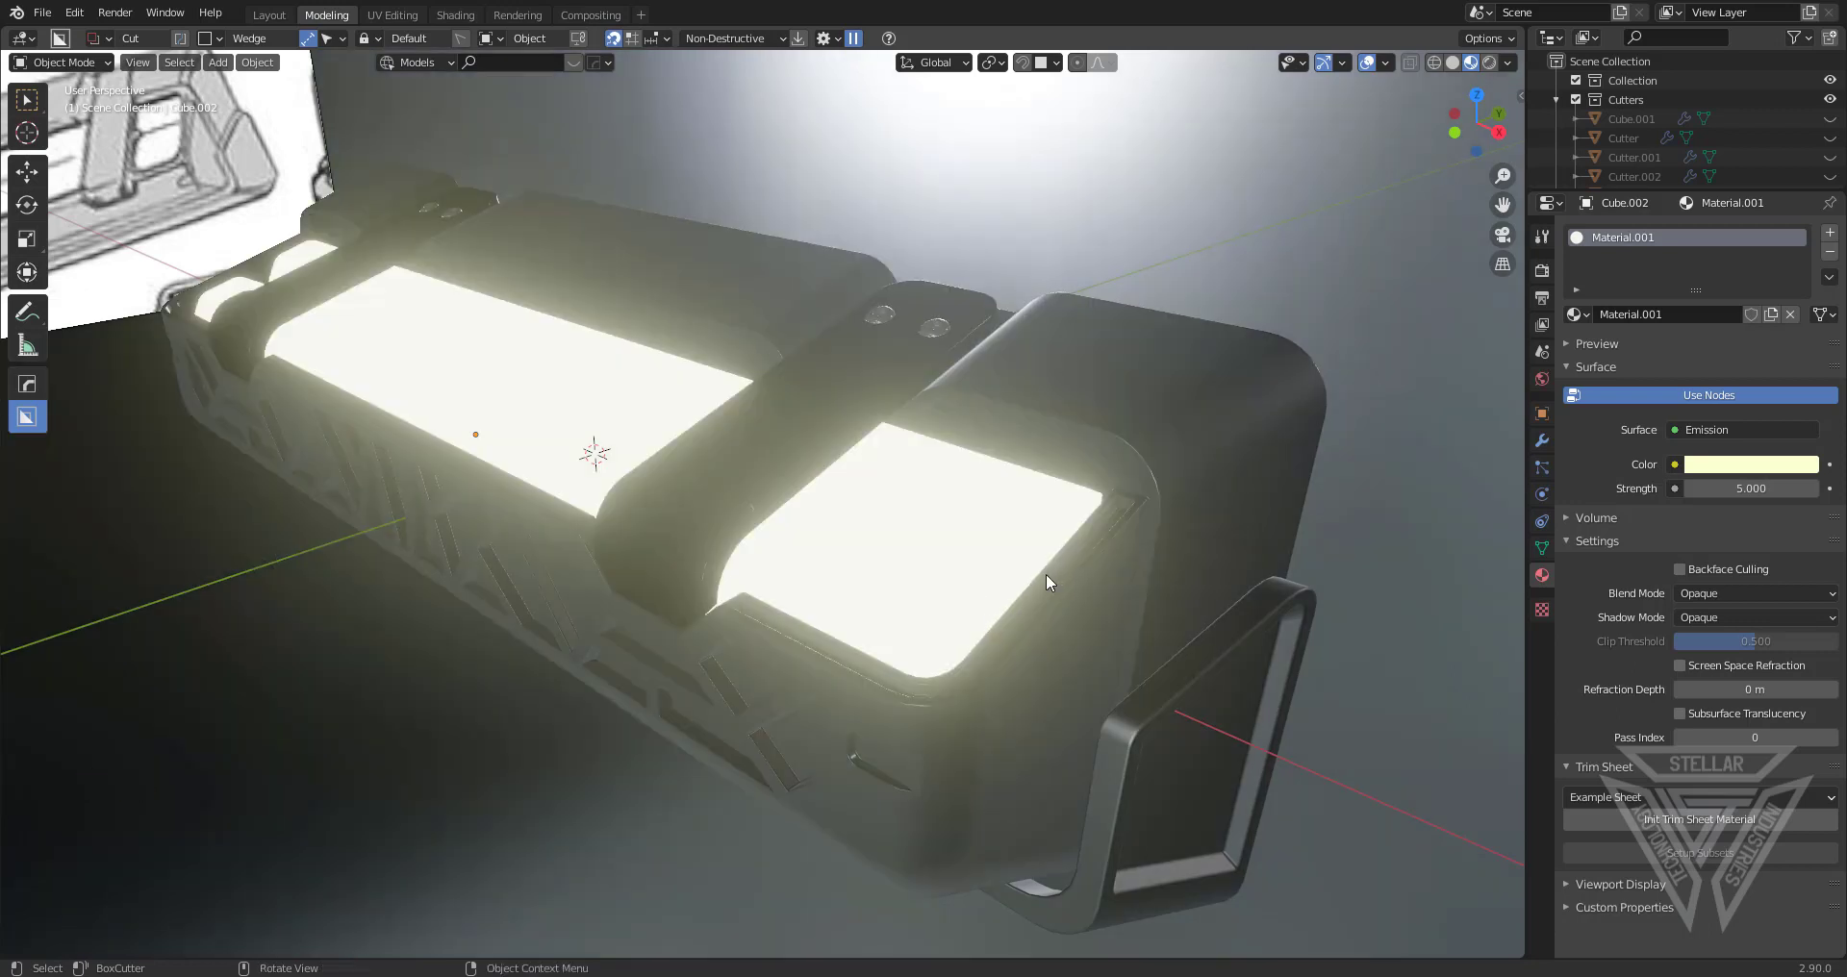
{"action": "key", "text": "alt+v"}
{"action": "left_click", "coordinate": [927, 596]}
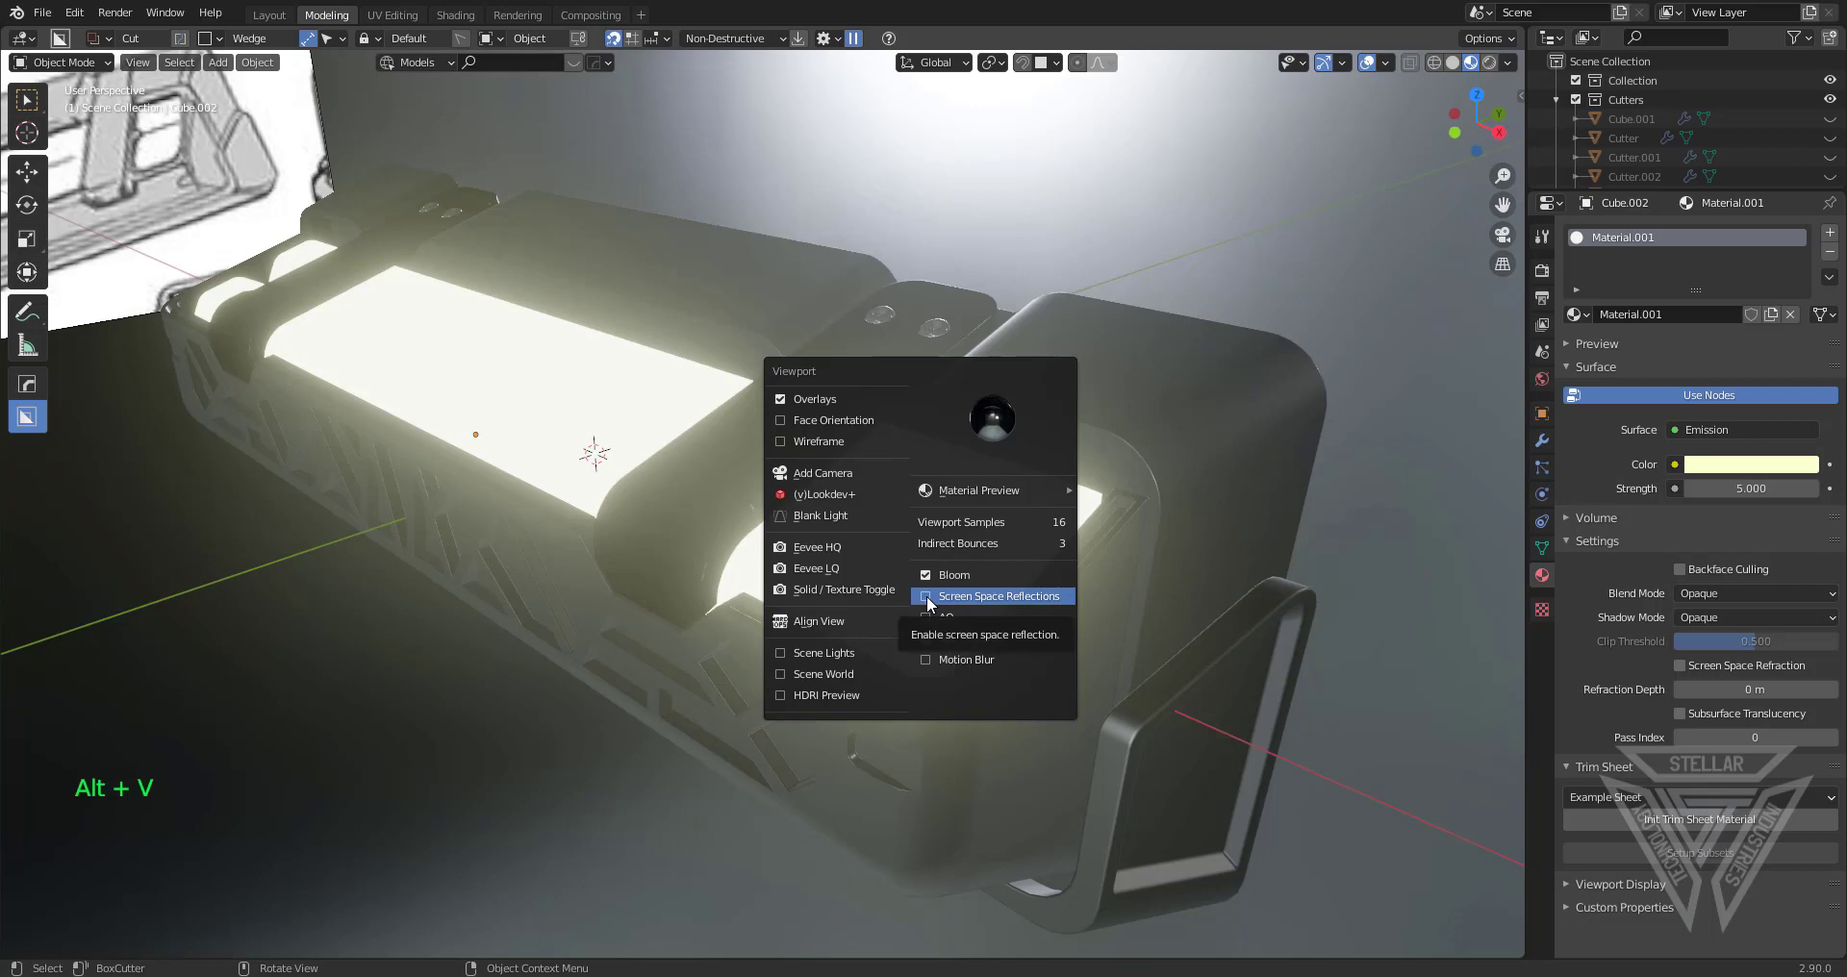
{"action": "key", "text": "alt+v"}
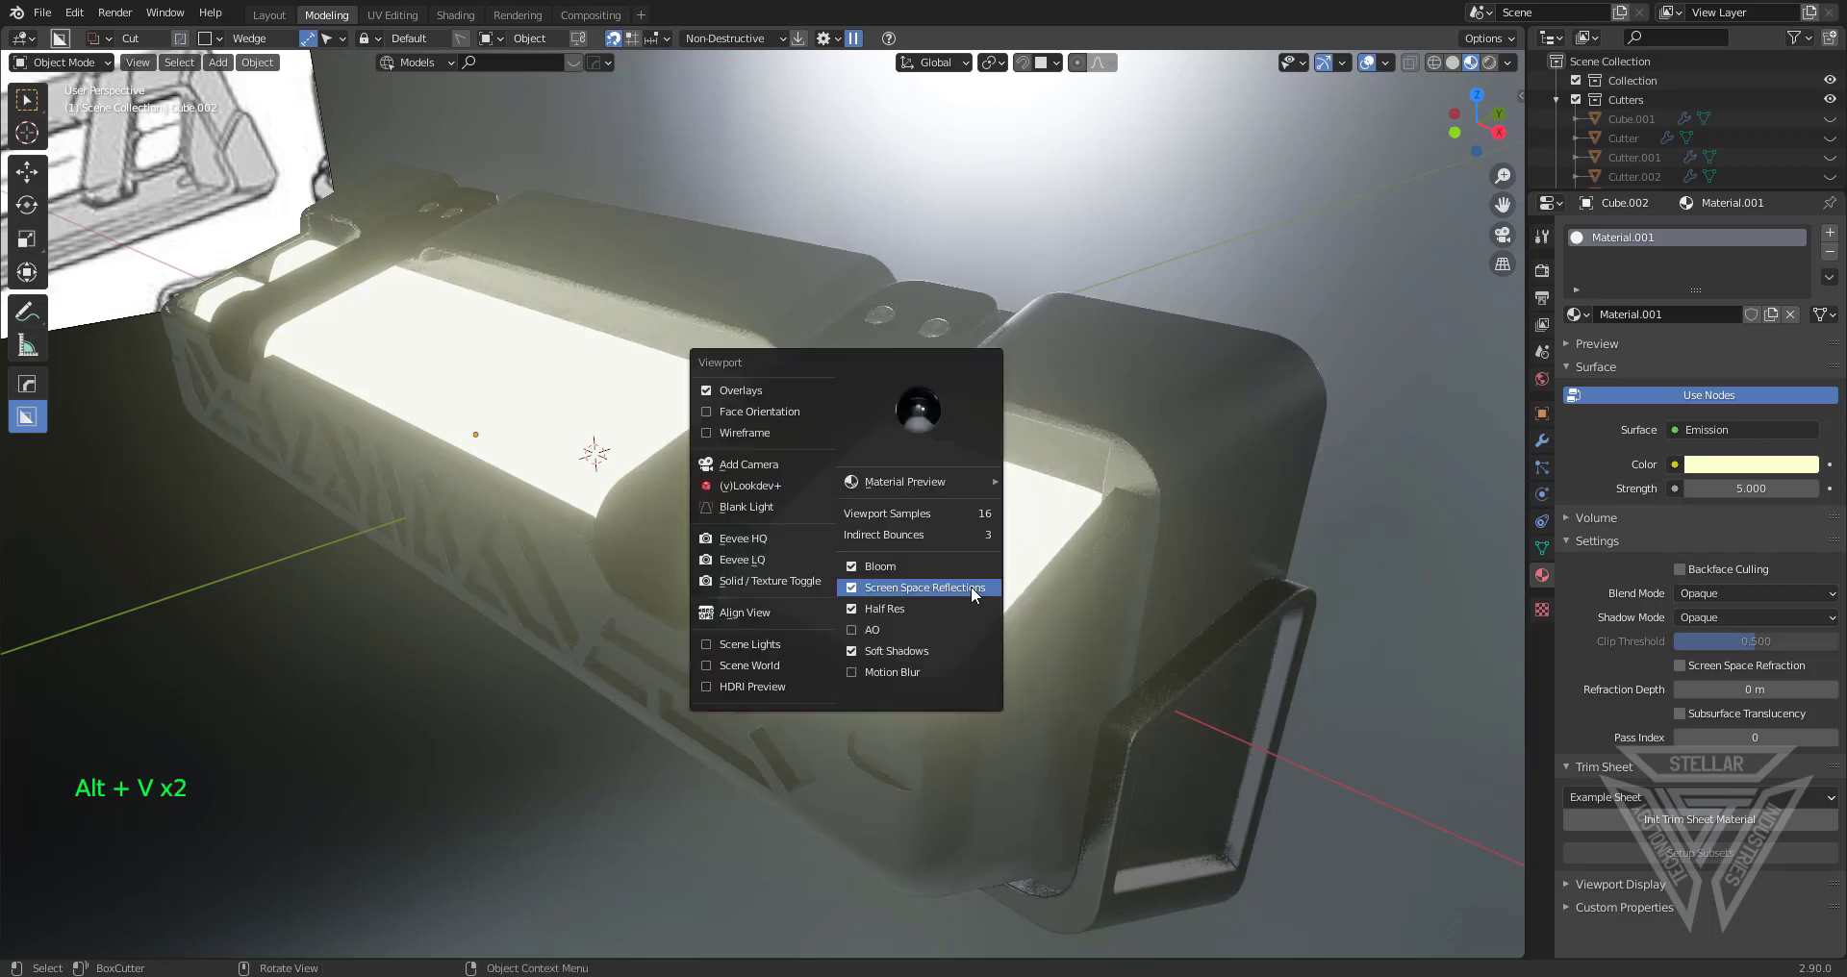
{"action": "left_click", "coordinate": [853, 630]}
Select the main case body and examine the lit case with its glowing bars from farther away
{"action": "scroll", "coordinate": [914, 597], "scroll_direction": "down", "scroll_amount": 3}
{"action": "left_click", "coordinate": [977, 465]}
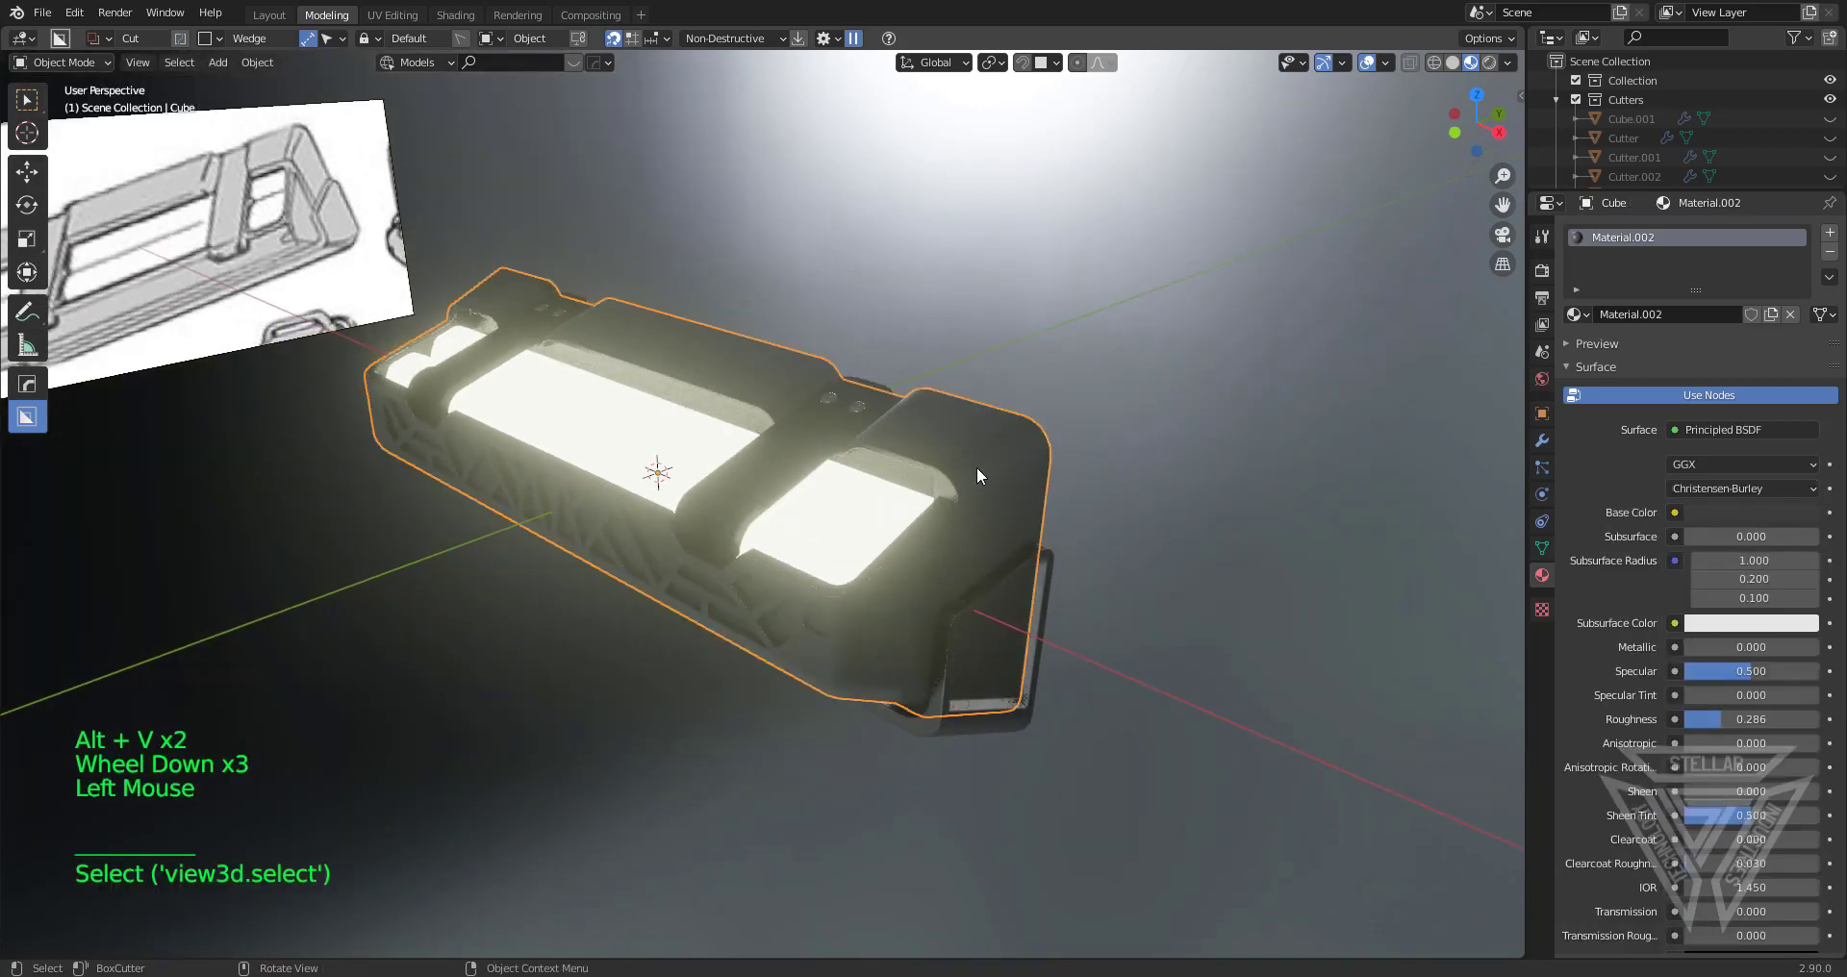
{"action": "middle_click_drag", "start_coordinate": [978, 465], "coordinate": [1078, 510]}
{"action": "scroll", "coordinate": [1038, 483], "scroll_direction": "down", "scroll_amount": 2}
{"action": "middle_click_drag", "start_coordinate": [1077, 510], "coordinate": [1134, 433]}
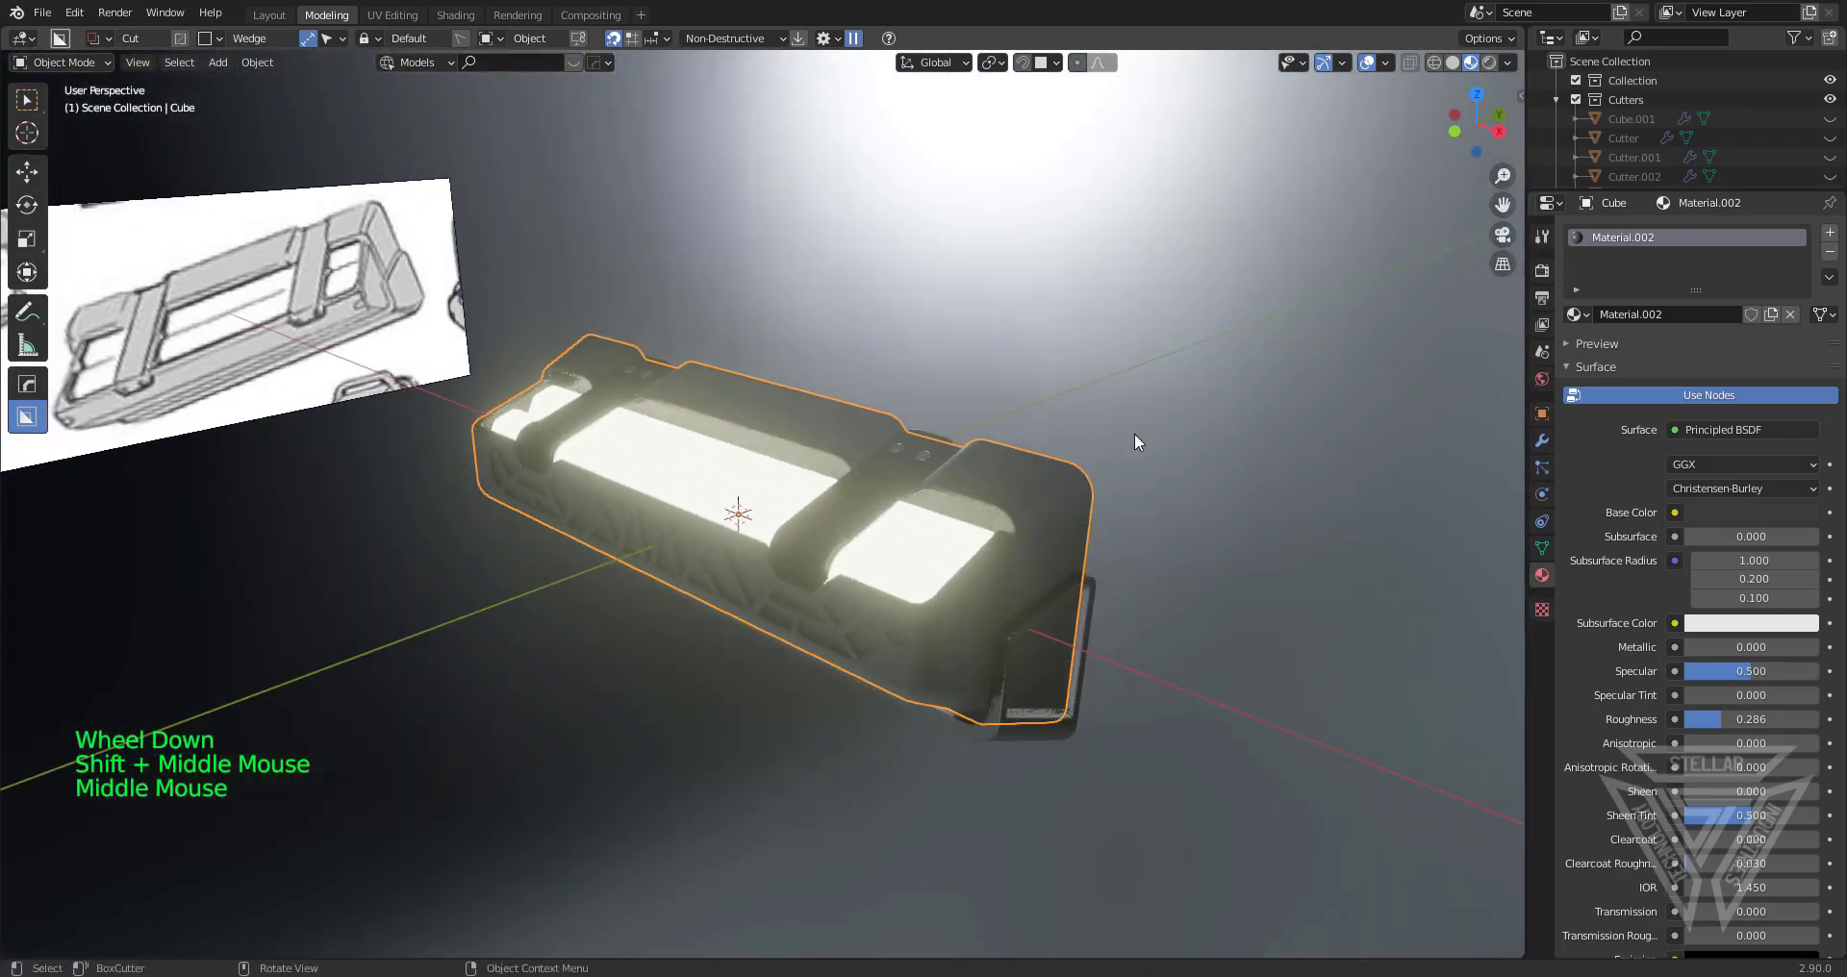
Check the Rendered and Material Preview display modes and return the viewport to Solid shading
{"action": "left_click", "coordinate": [1489, 63]}
{"action": "left_click", "coordinate": [1469, 64]}
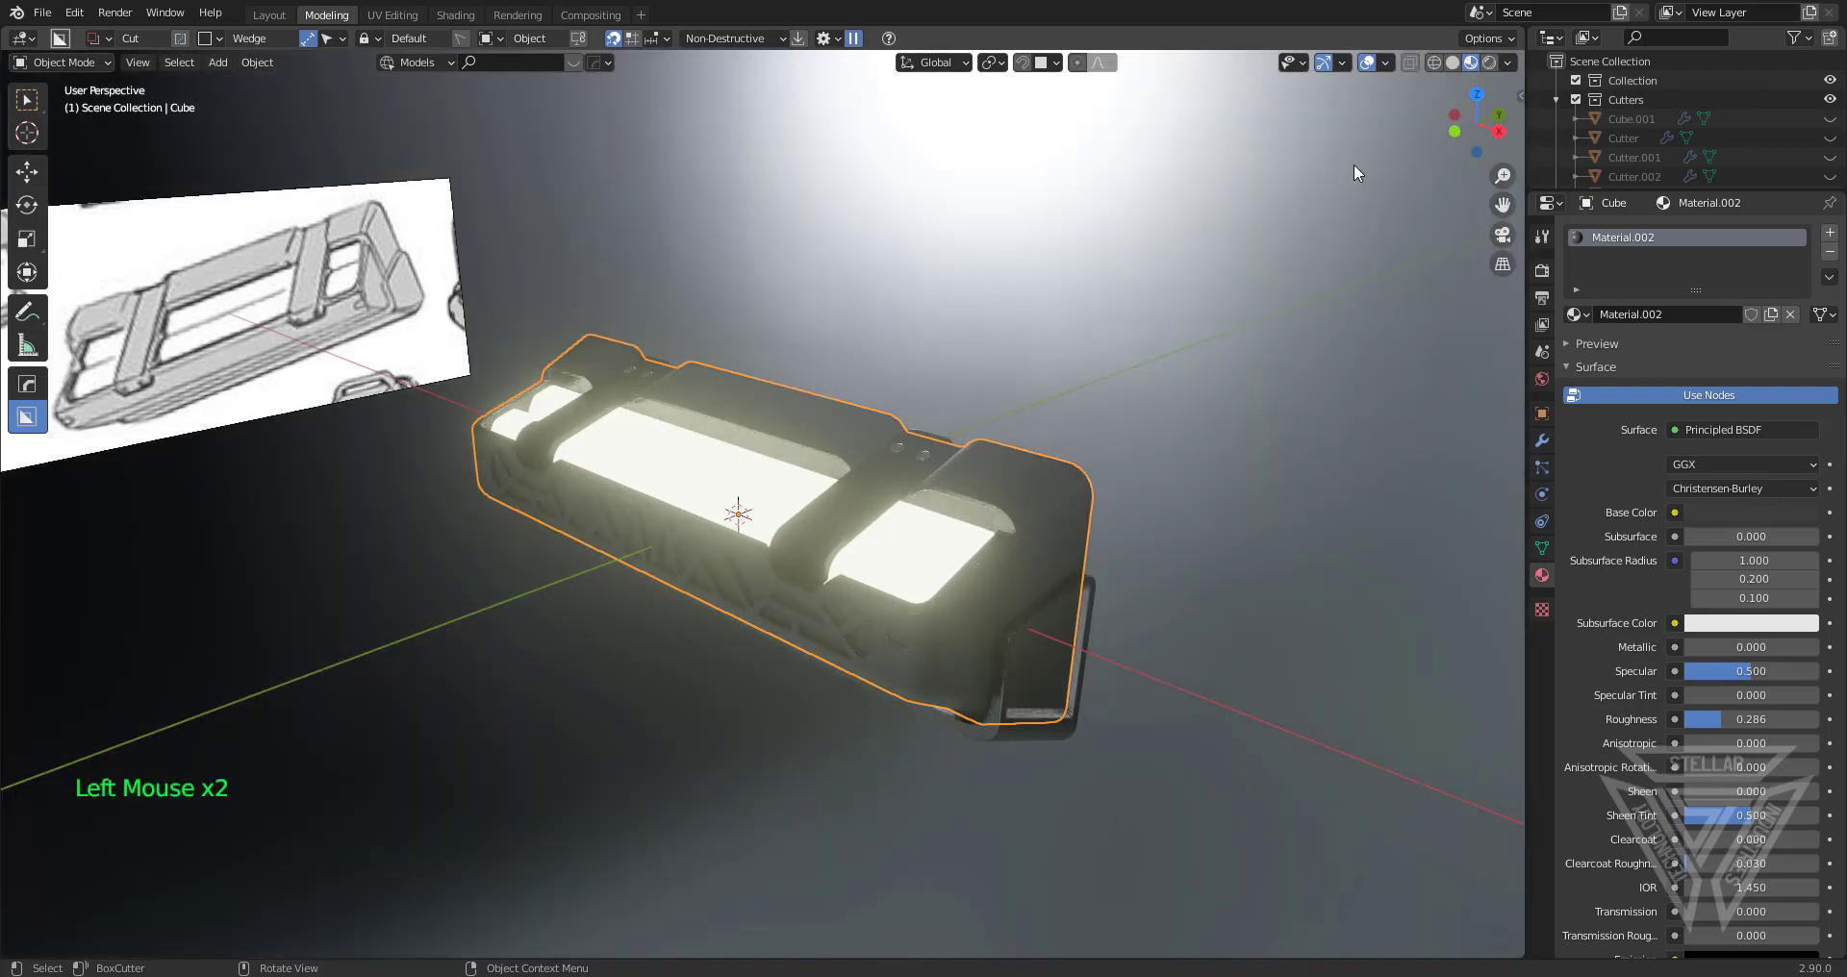
{"action": "middle_click_drag", "start_coordinate": [1193, 346], "coordinate": [1054, 385]}
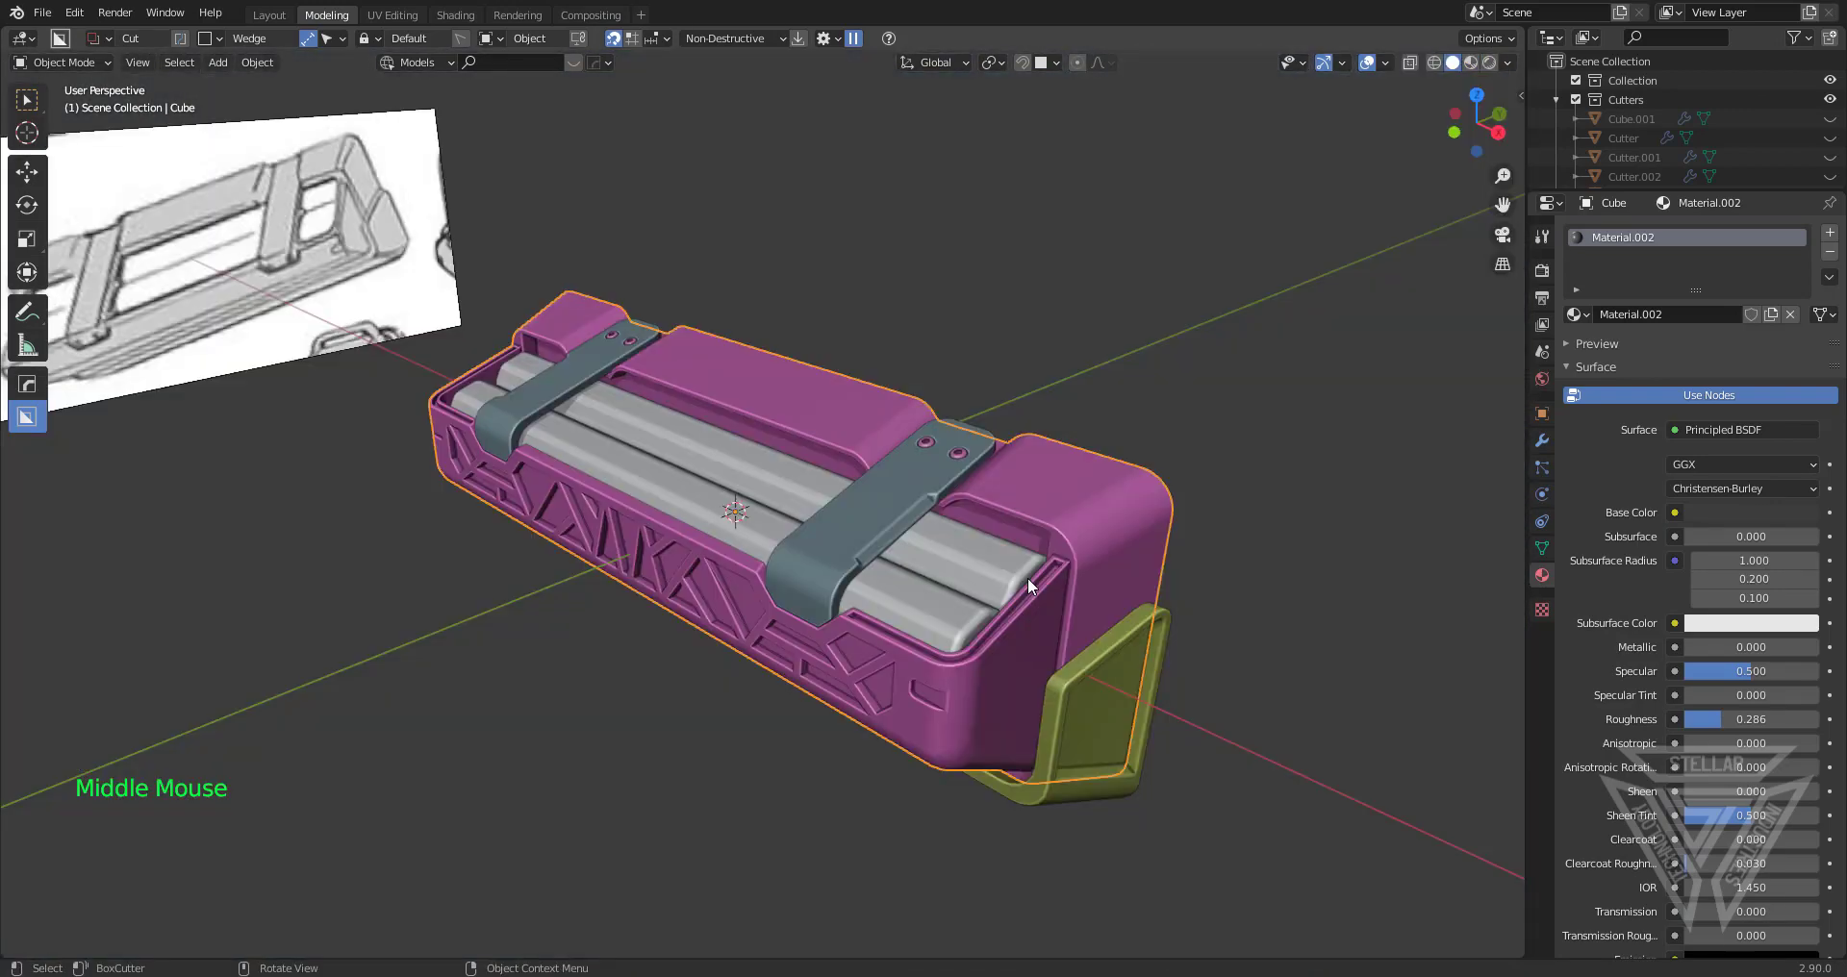
Examine the finished case, straps, bars and handle from several angles against the reference sketch
{"action": "middle_click_drag", "start_coordinate": [1027, 578], "coordinate": [1060, 550]}
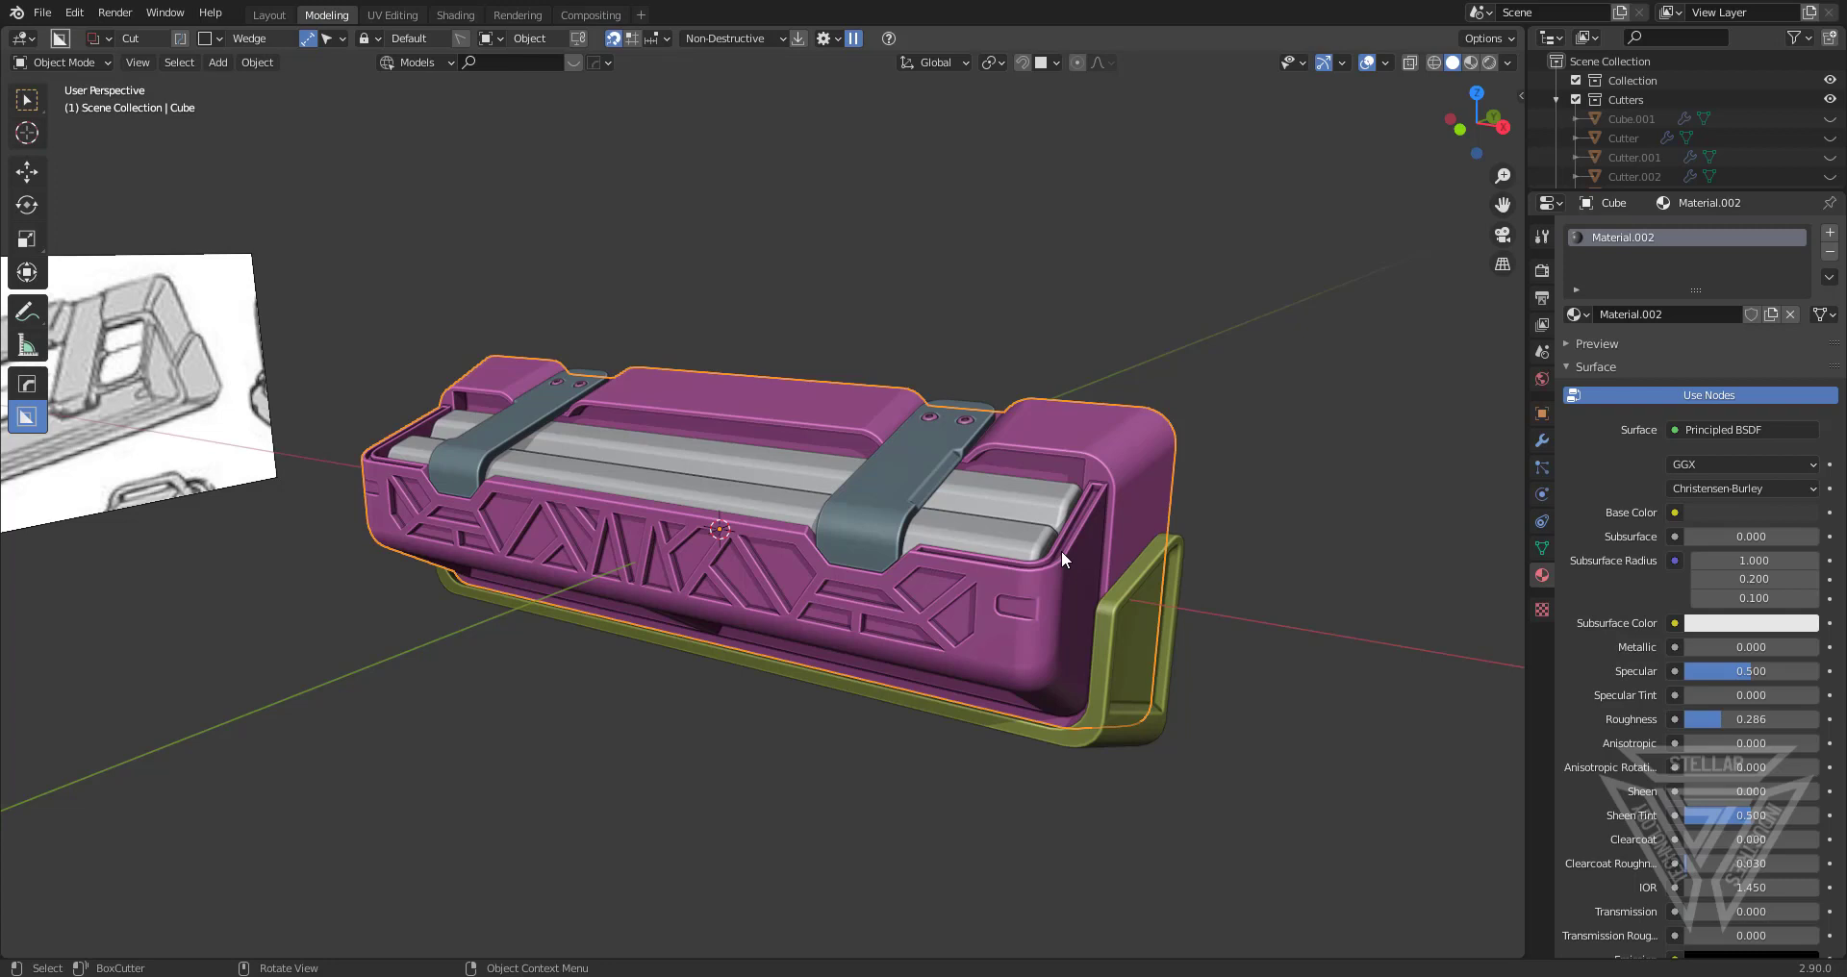
{"action": "middle_click_drag", "start_coordinate": [1054, 542], "coordinate": [787, 492]}
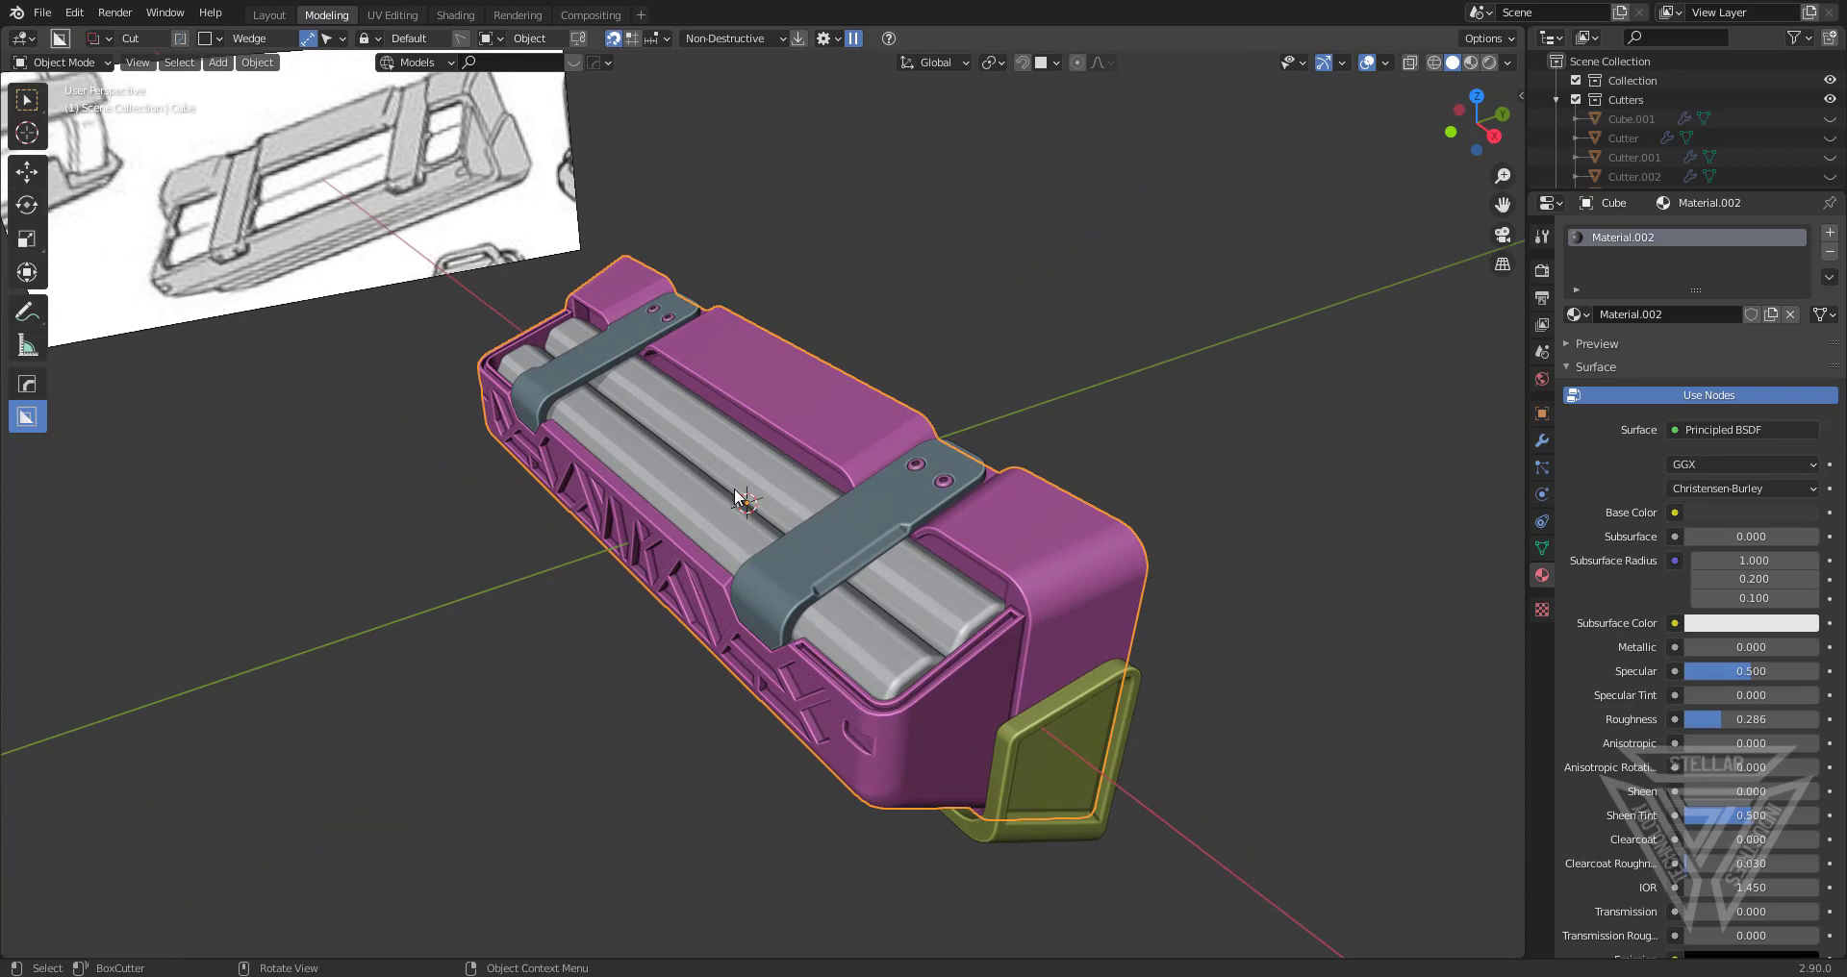
{"action": "scroll", "coordinate": [781, 556], "scroll_direction": "up", "scroll_amount": 2}
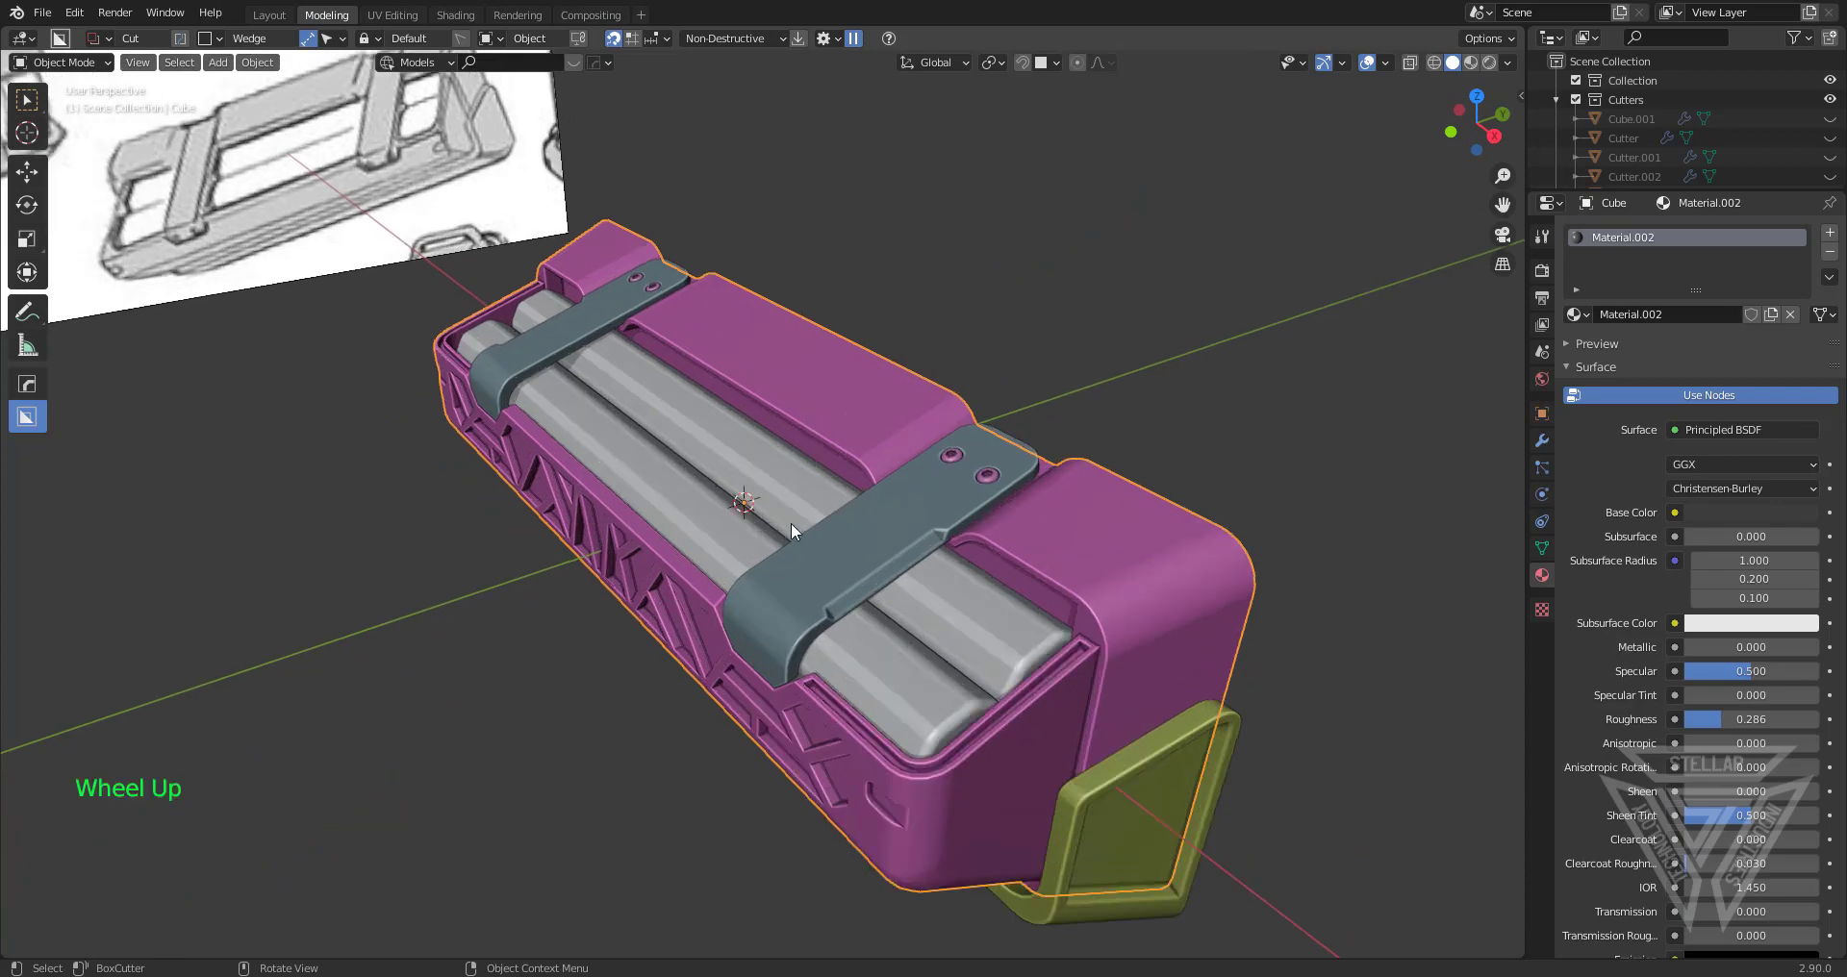
{"action": "middle_click_drag", "start_coordinate": [791, 522], "coordinate": [860, 490]}
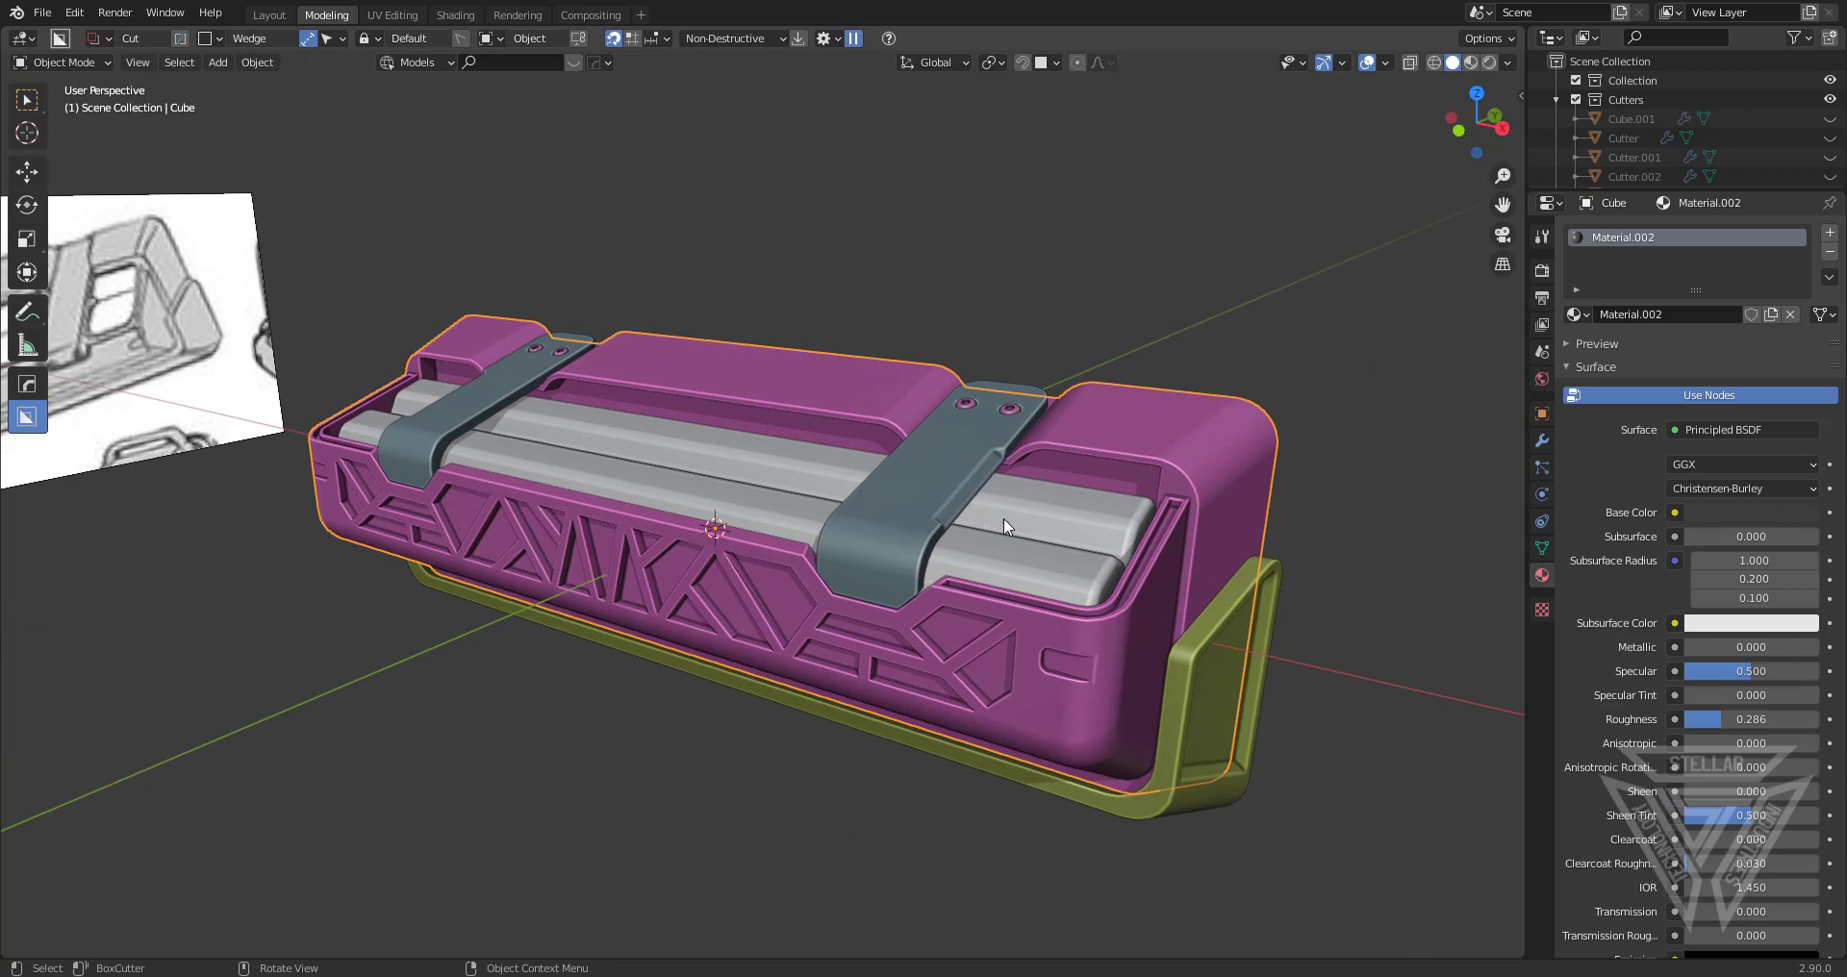
{"action": "middle_click_drag", "start_coordinate": [991, 515], "coordinate": [960, 496]}
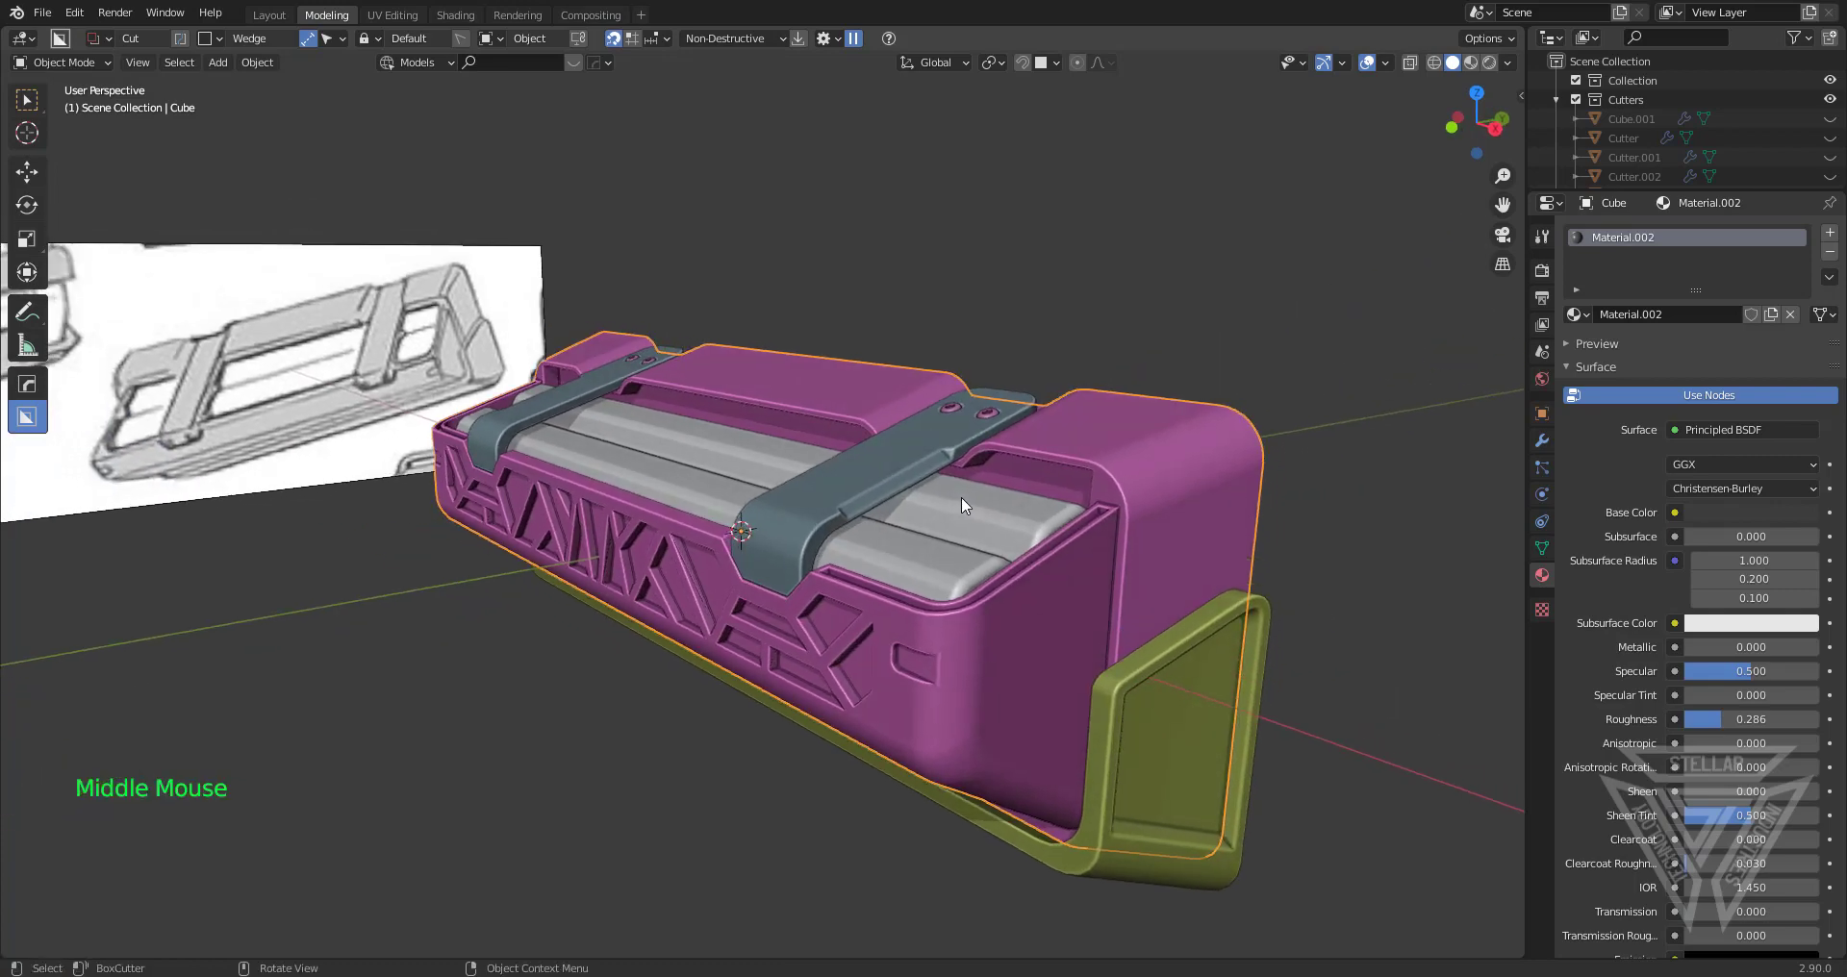
{"action": "mouse_move", "coordinate": [1092, 585]}
{"action": "middle_mouse_down"}
{"action": "mouse_move", "coordinate": [1060, 568]}
{"action": "mouse_move", "coordinate": [1199, 575]}
{"action": "mouse_move", "coordinate": [1129, 570]}
{"action": "mouse_move", "coordinate": [1198, 688]}
{"action": "mouse_move", "coordinate": [1099, 570]}
{"action": "middle_mouse_up"}
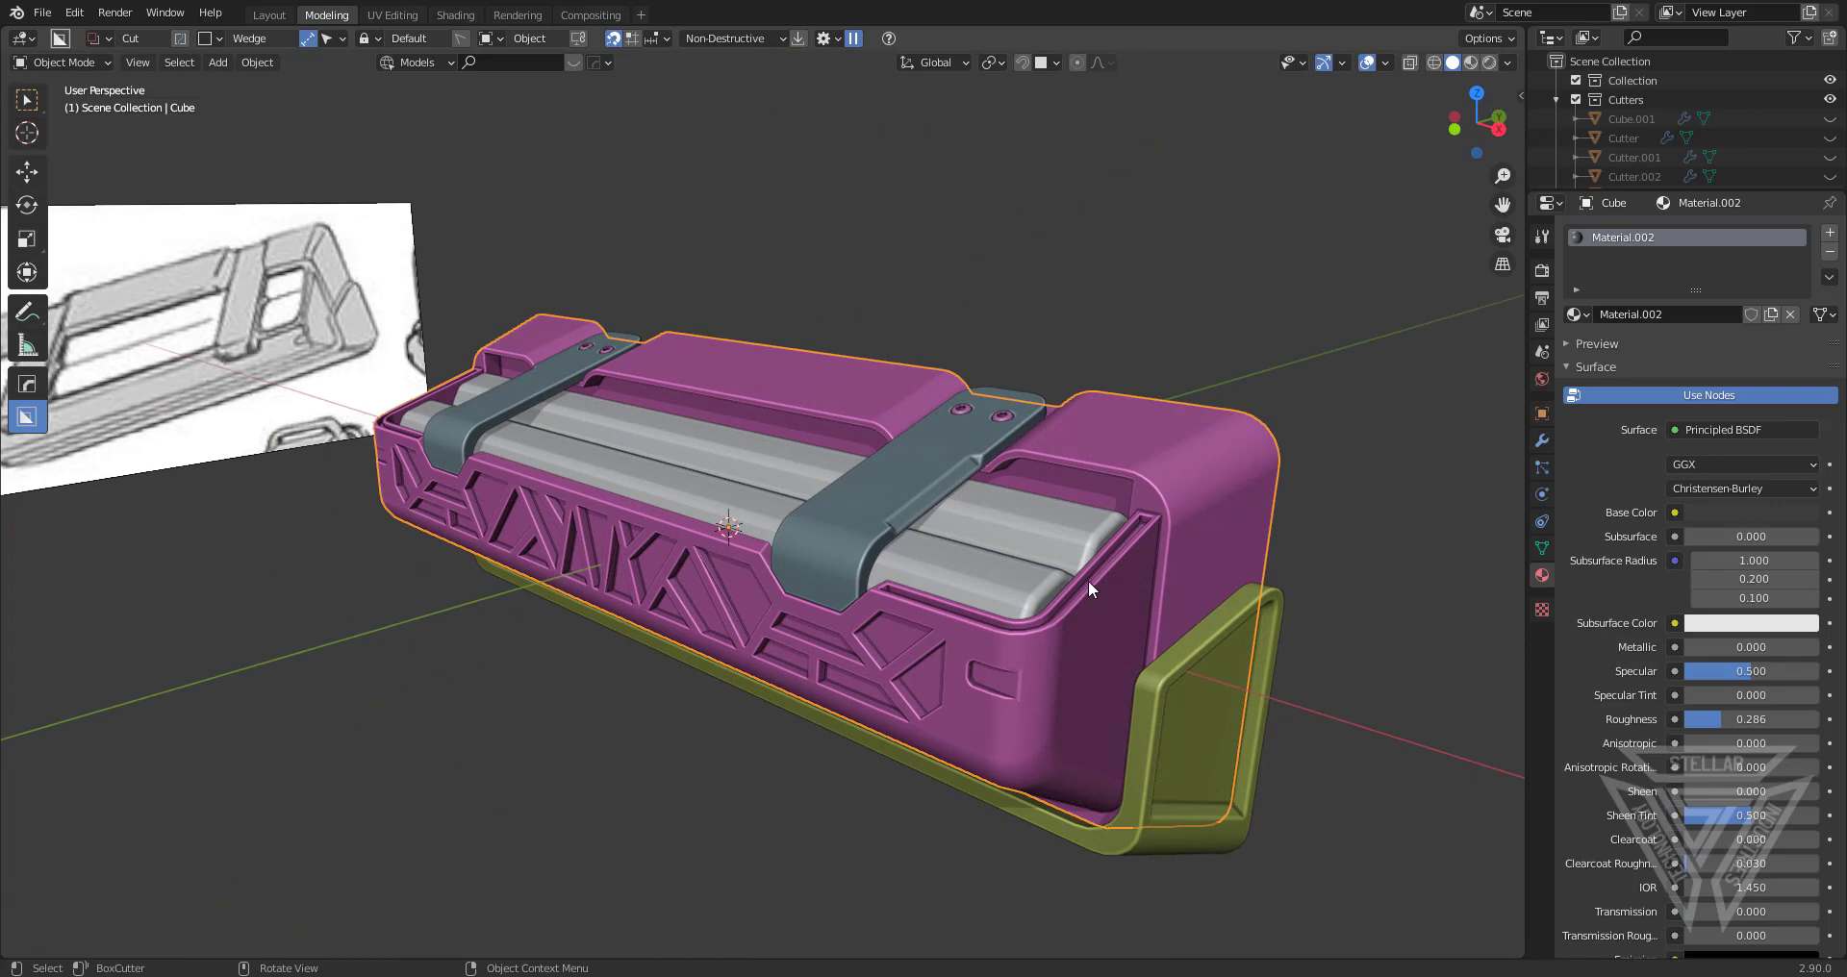
{"action": "middle_click_drag", "start_coordinate": [1088, 580], "coordinate": [960, 436]}
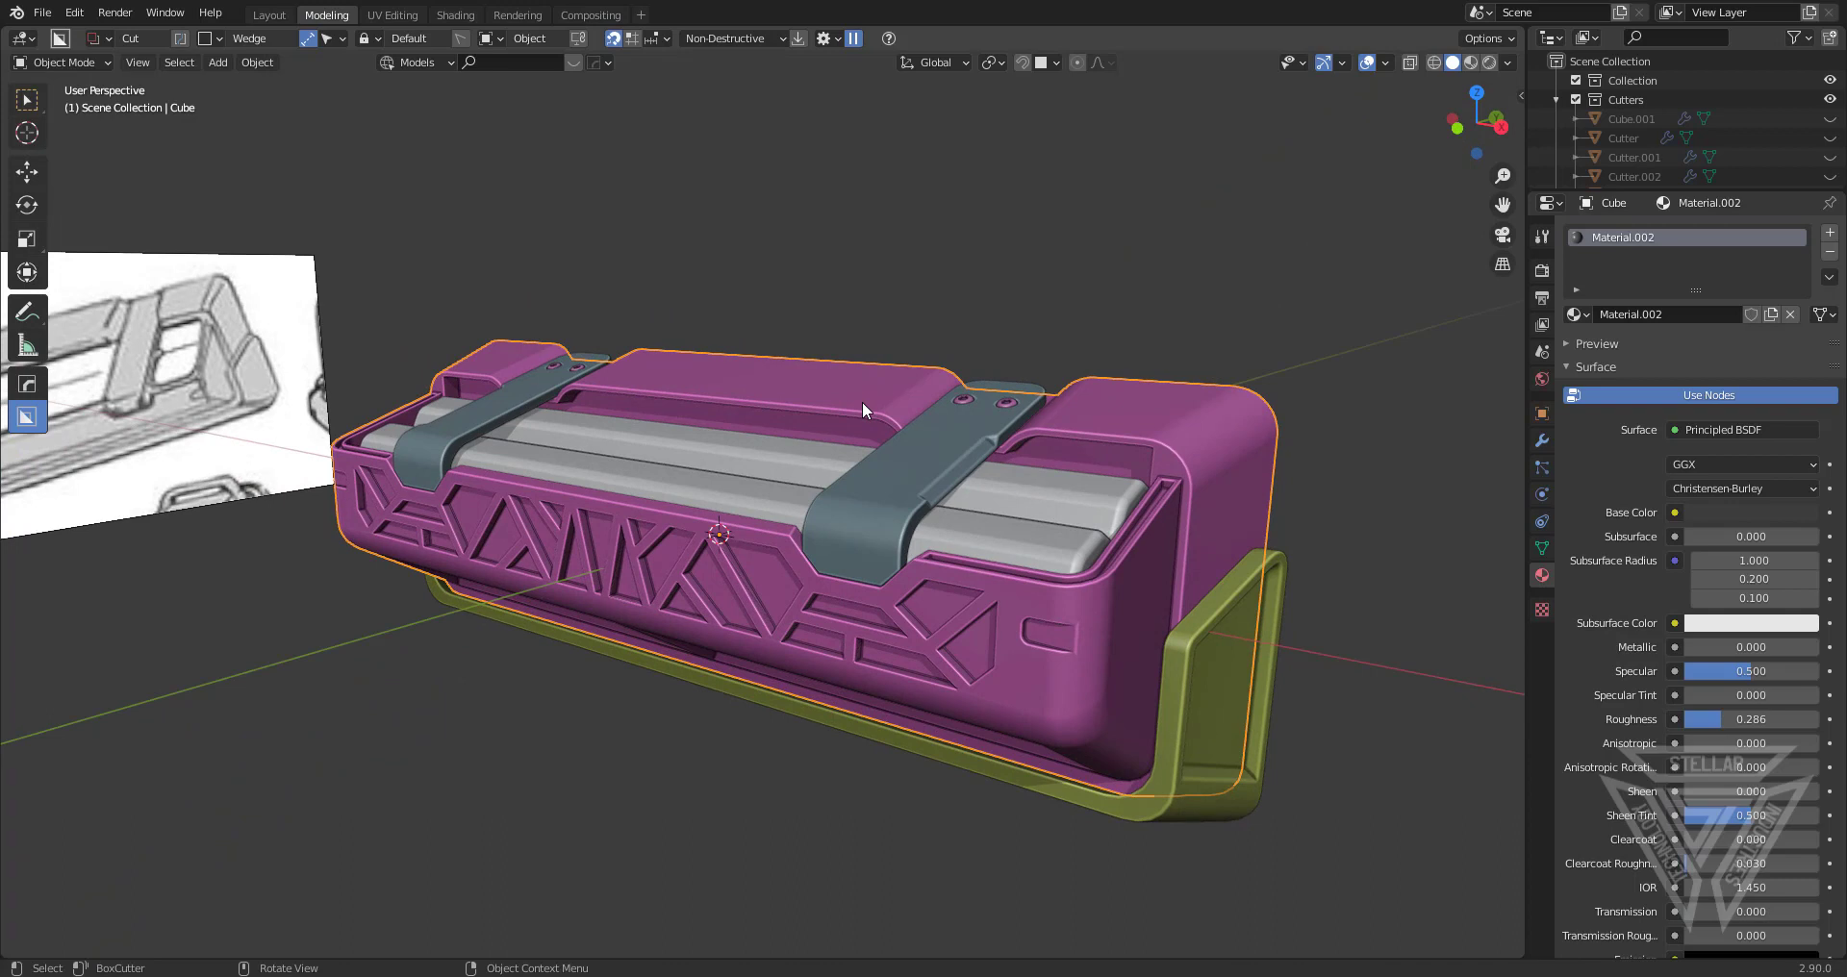
{"action": "key", "text": "shift"}
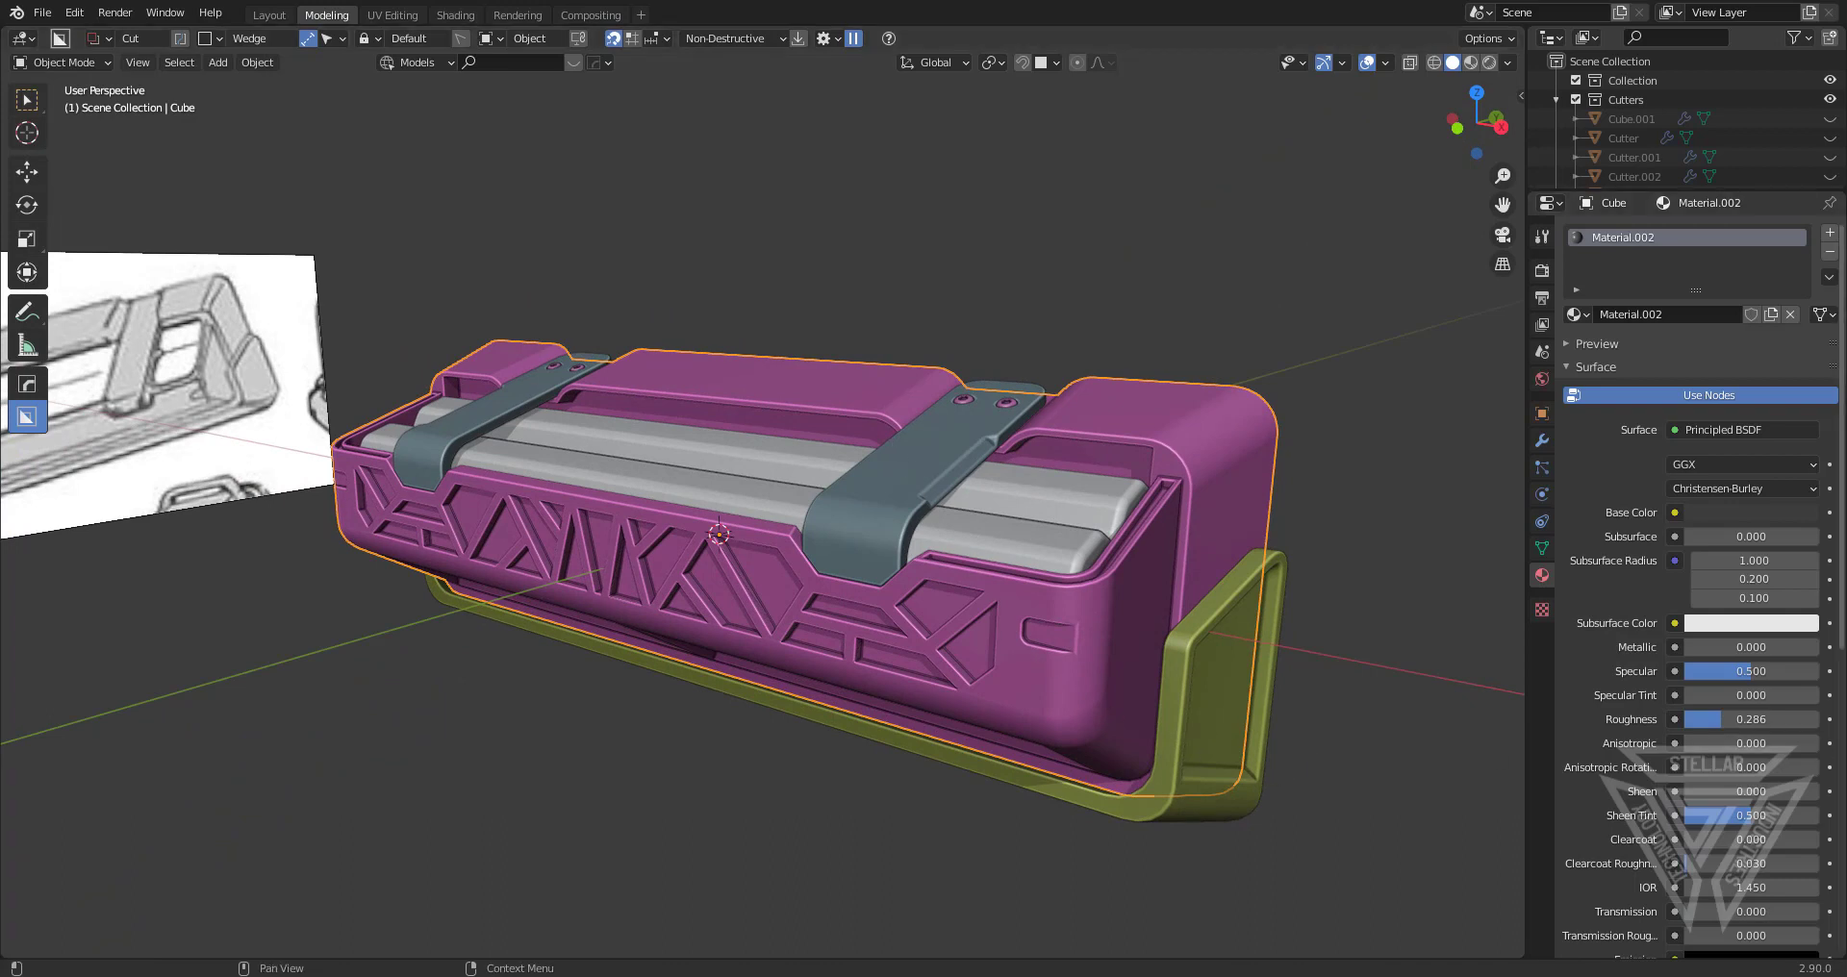